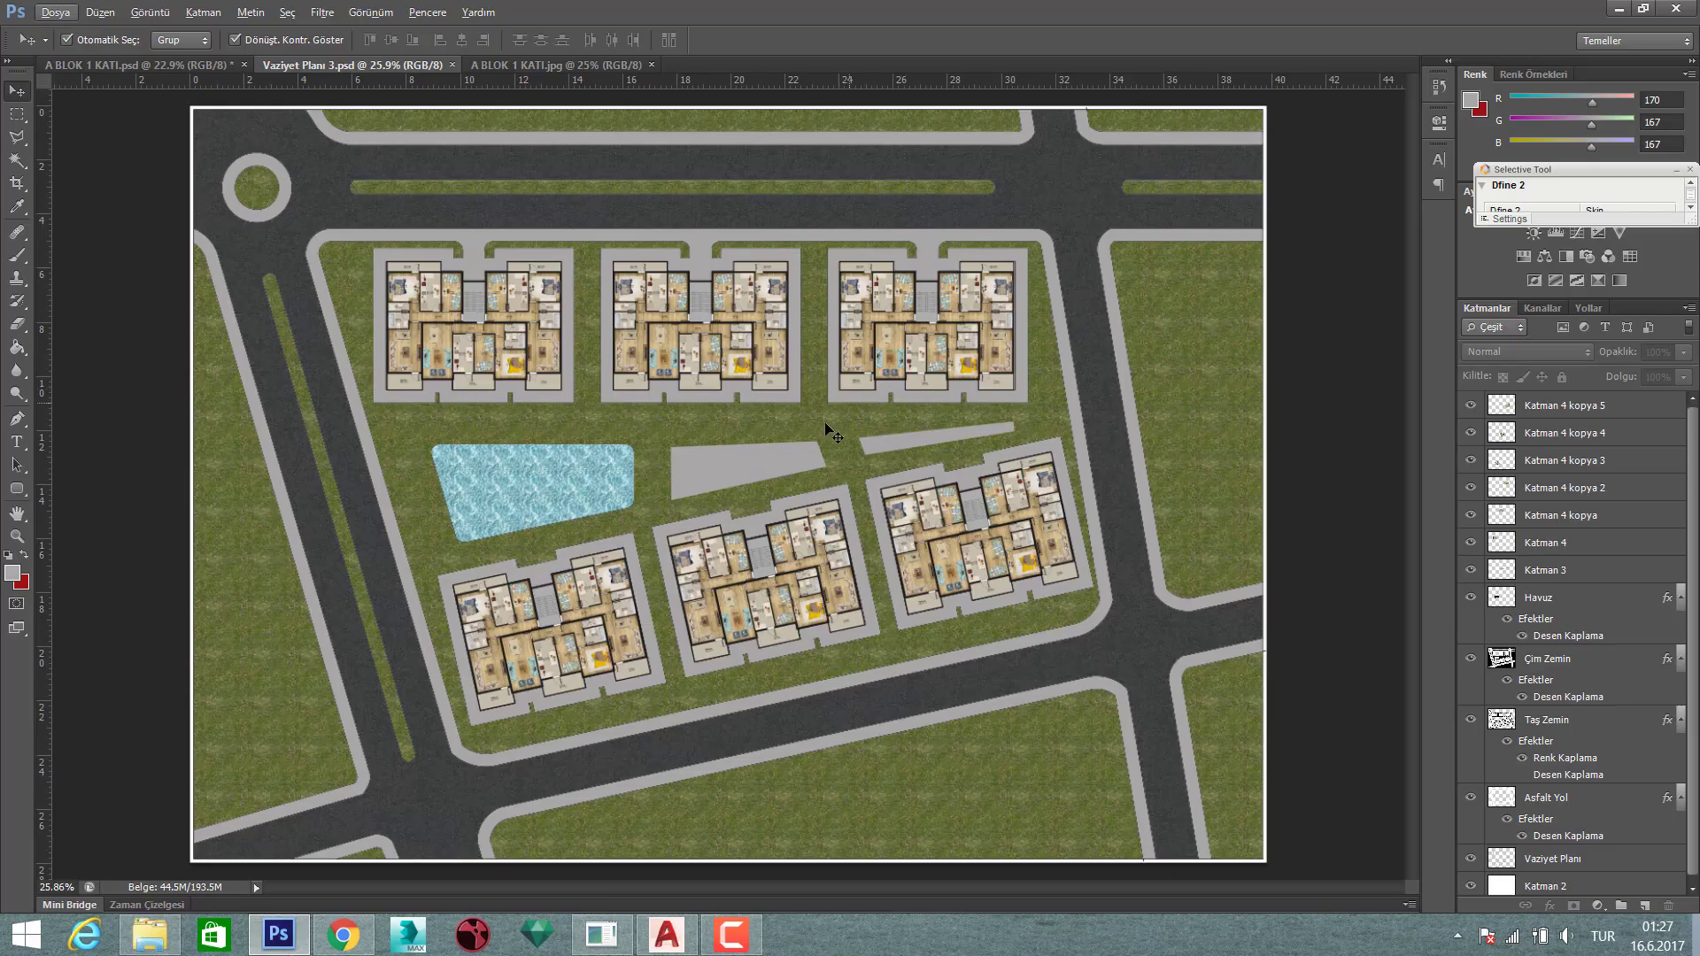
# - Zoom around the site plan, then switch to the browser's 'havuz plan' image results
pyautogui.scroll(1, 1069, 348)
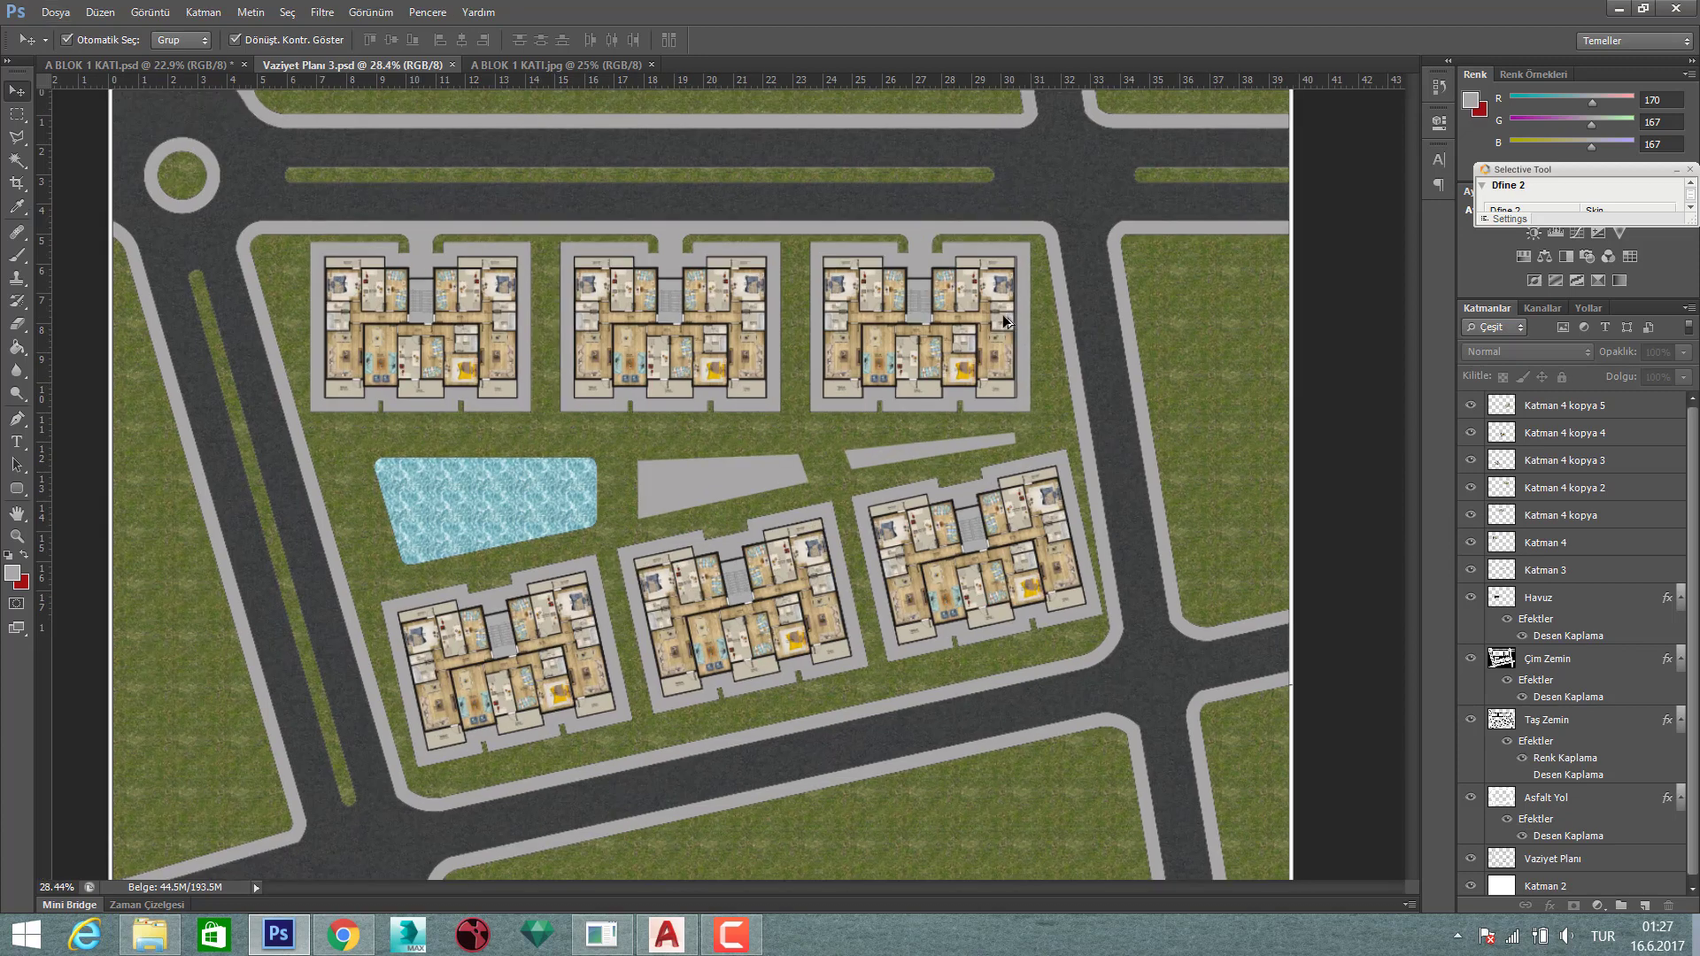
pyautogui.scroll(1, 1007, 316)
pyautogui.scroll(-2, 1007, 316)
pyautogui.scroll(1, 935, 333)
pyautogui.scroll(-1, 823, 394)
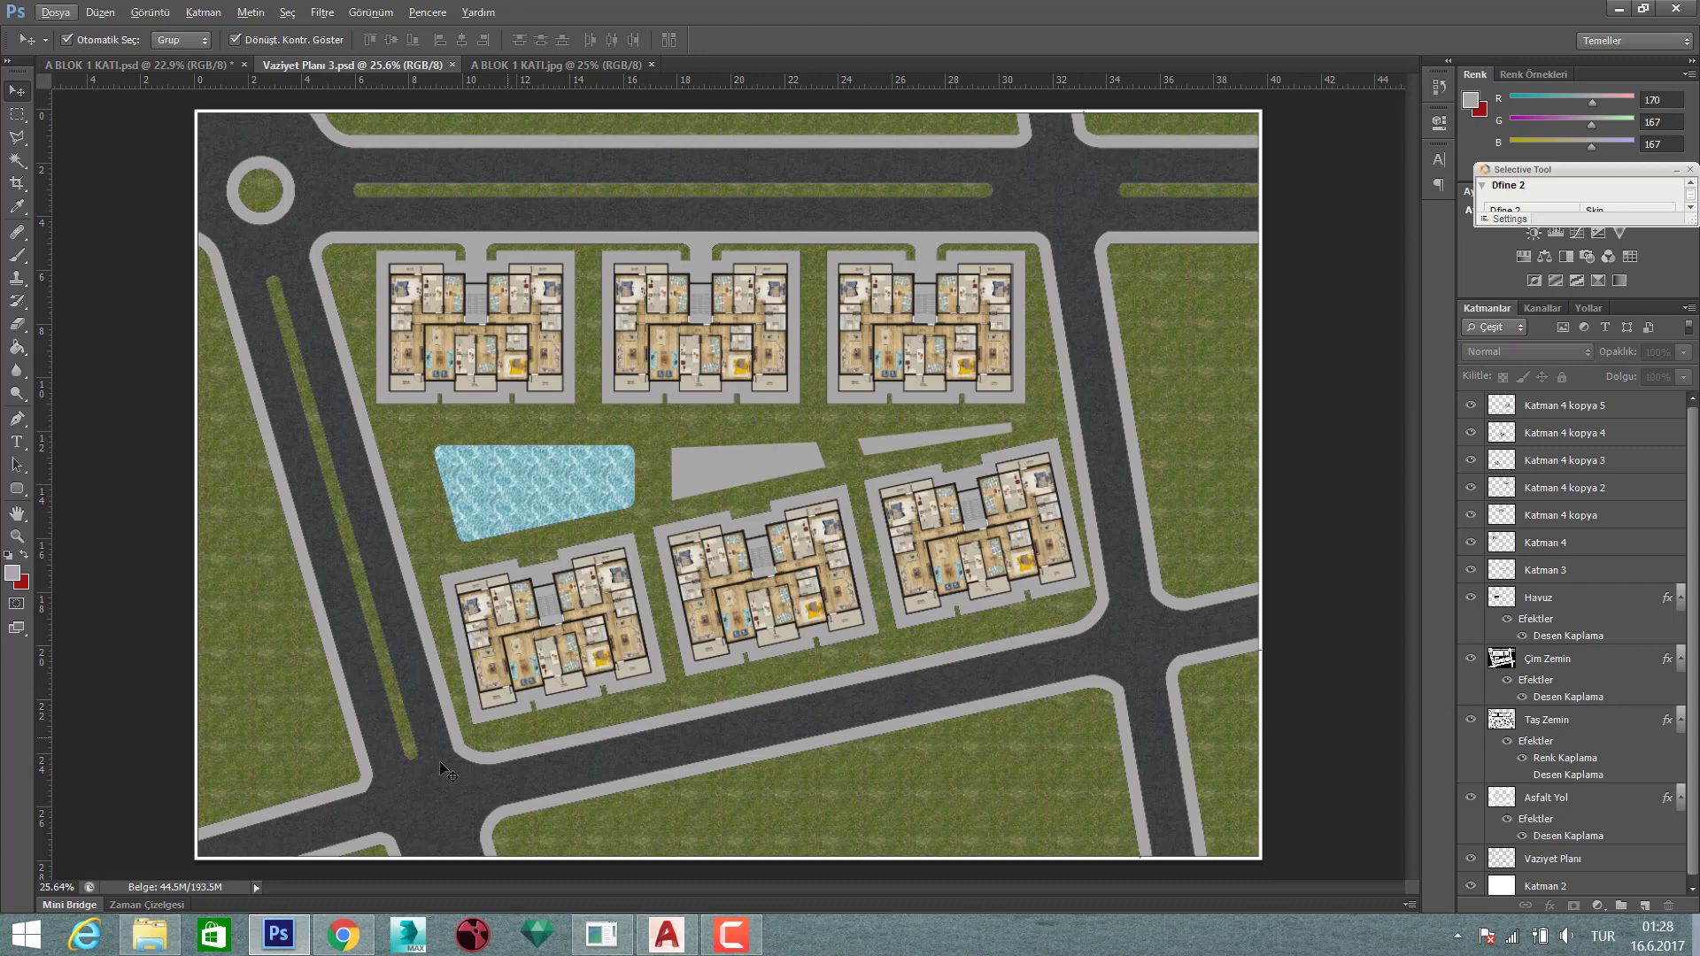
pyautogui.click(345, 937)
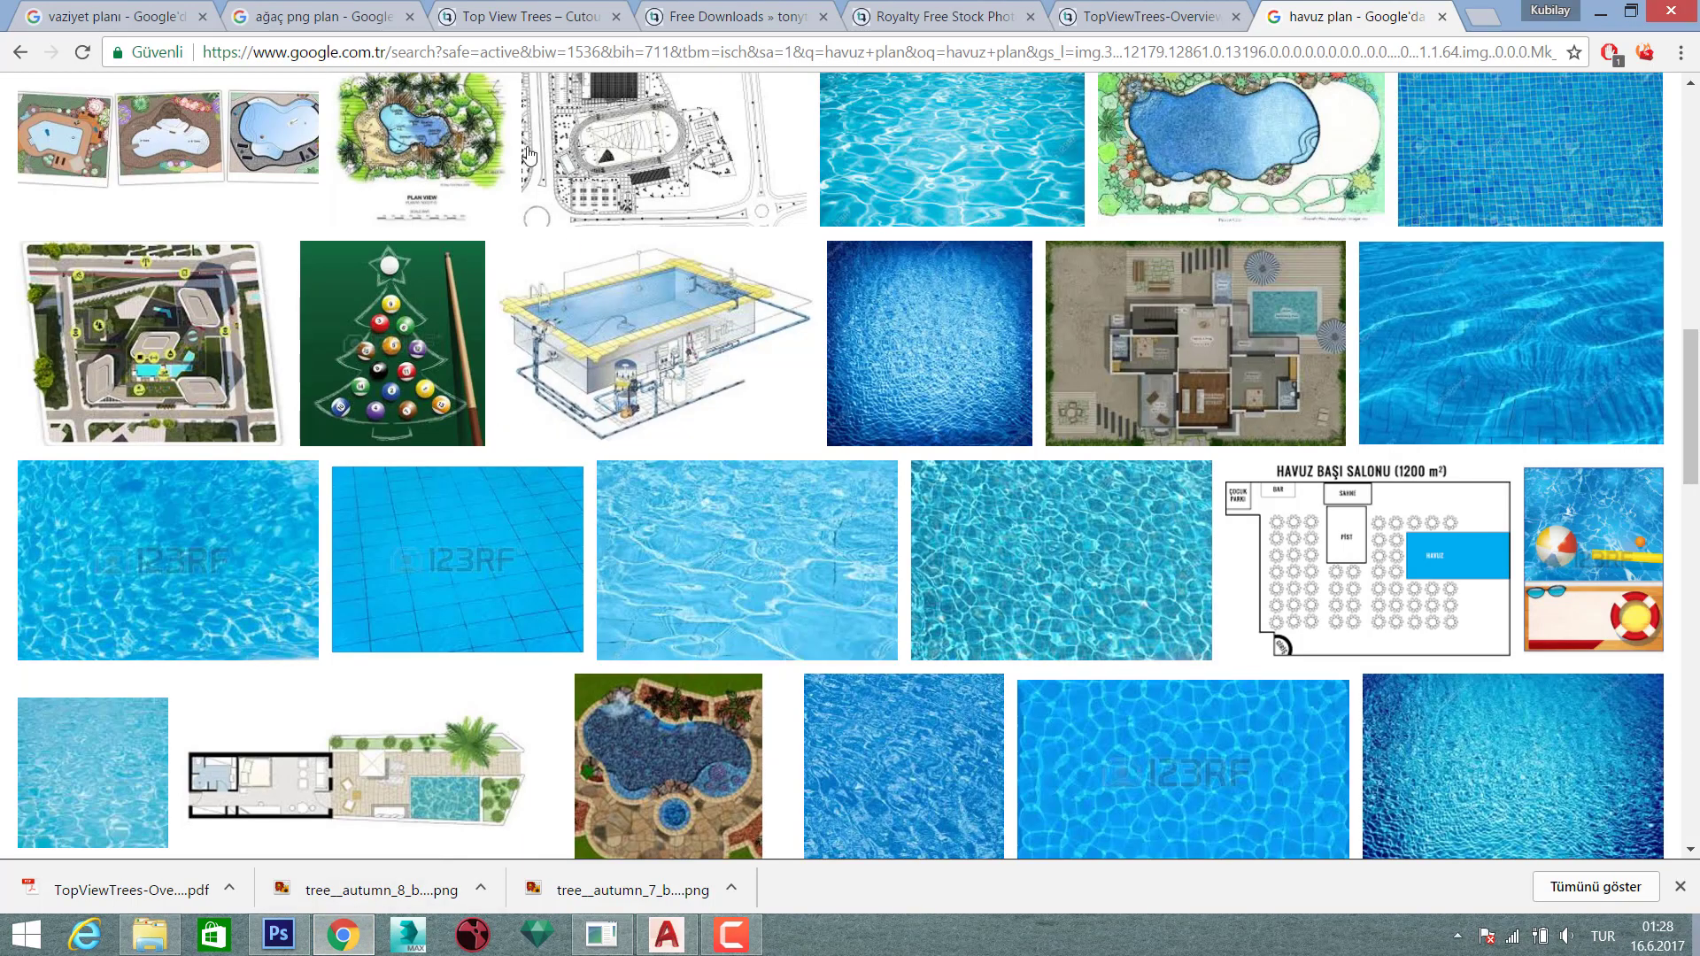
# - Close the 'havuz plan' results, browse 'ağaç png plan' images, and open tonytextures' Top View Trees page
pyautogui.middleClick(1311, 16)
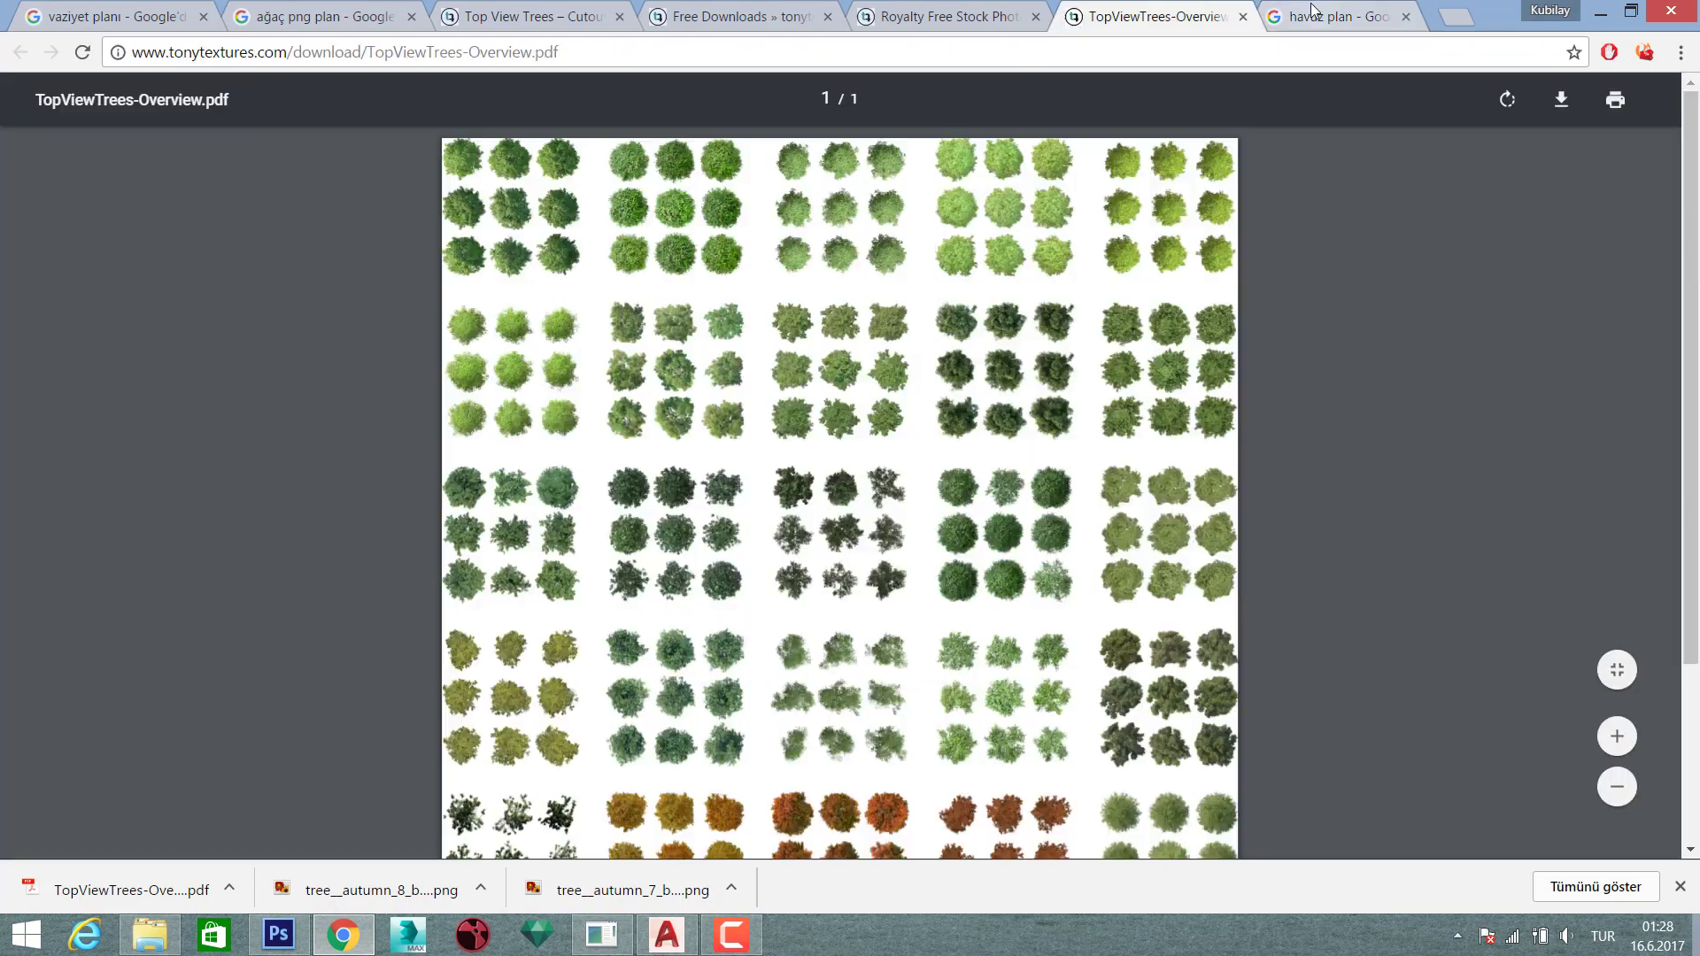
pyautogui.click(376, 20)
pyautogui.scroll(-3, 648, 277)
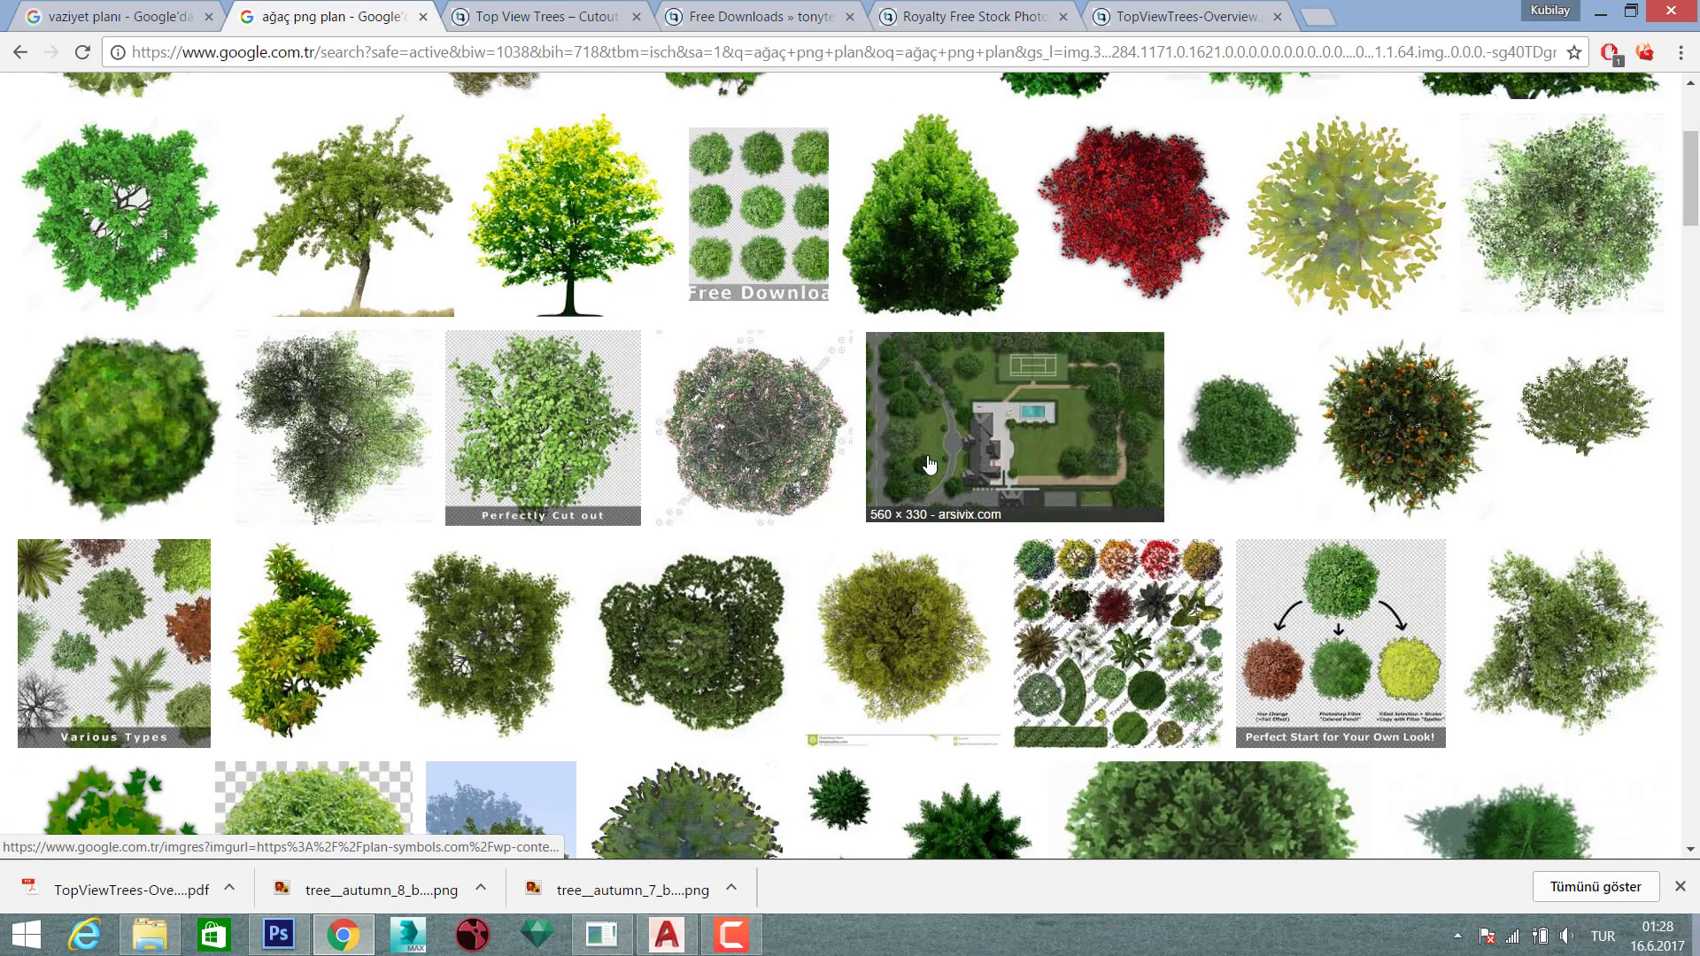
pyautogui.scroll(-2, 746, 197)
pyautogui.scroll(-3, 746, 196)
pyautogui.scroll(3, 746, 196)
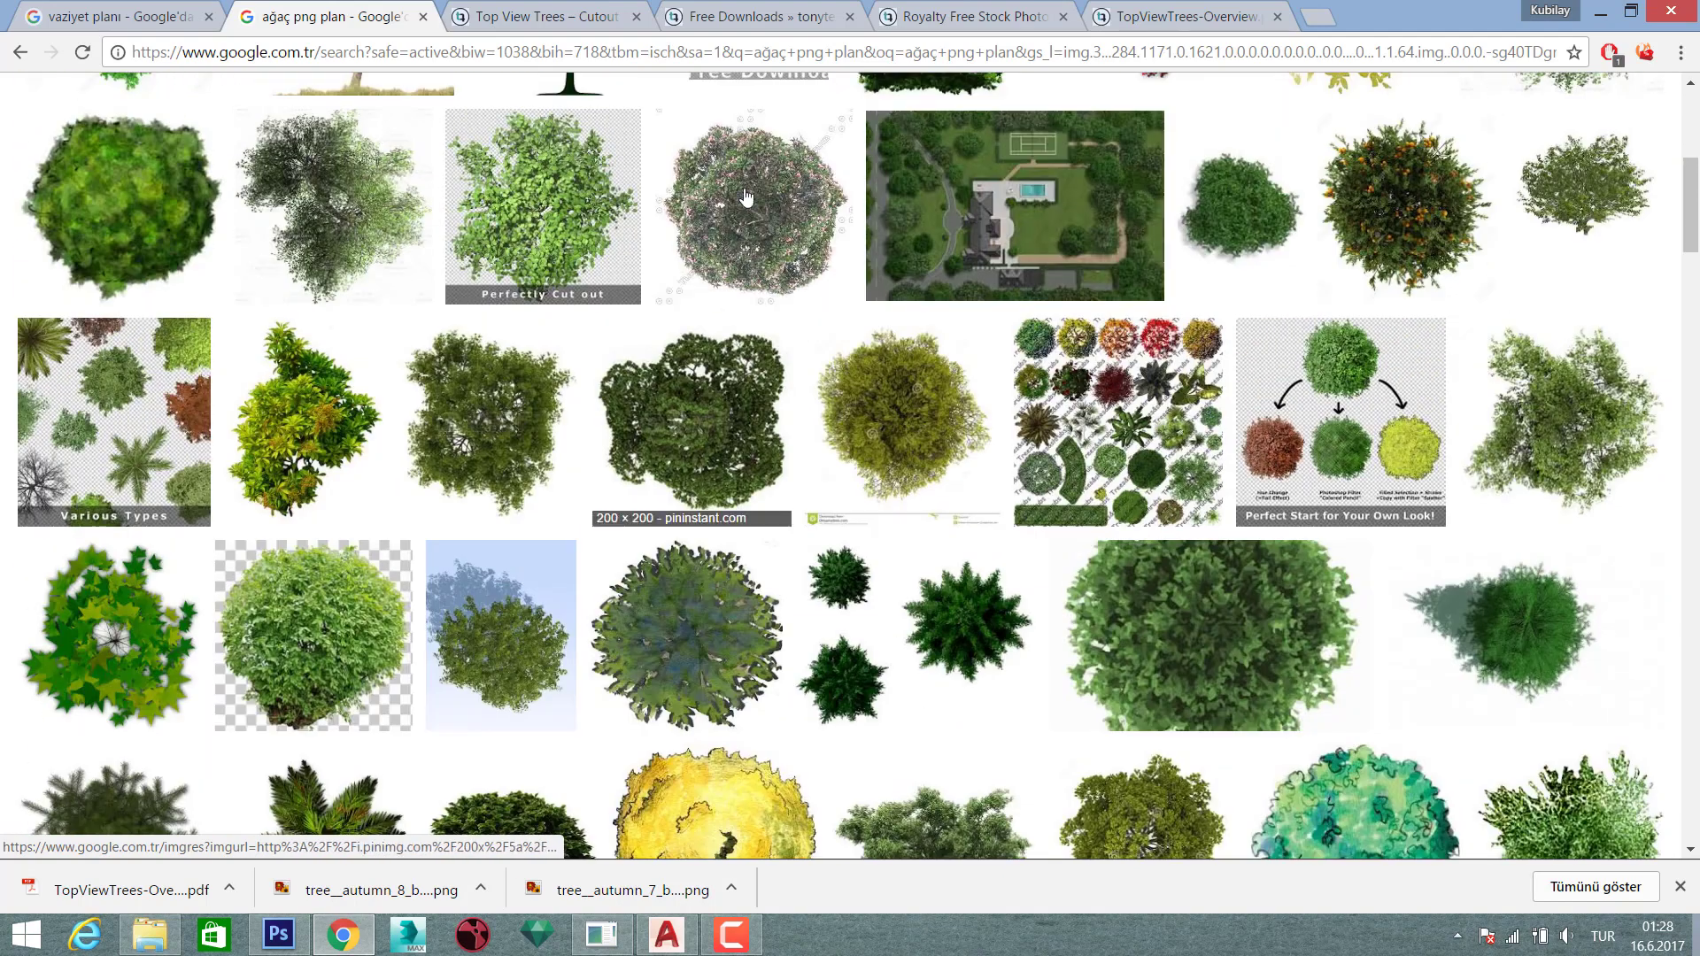
pyautogui.click(590, 31)
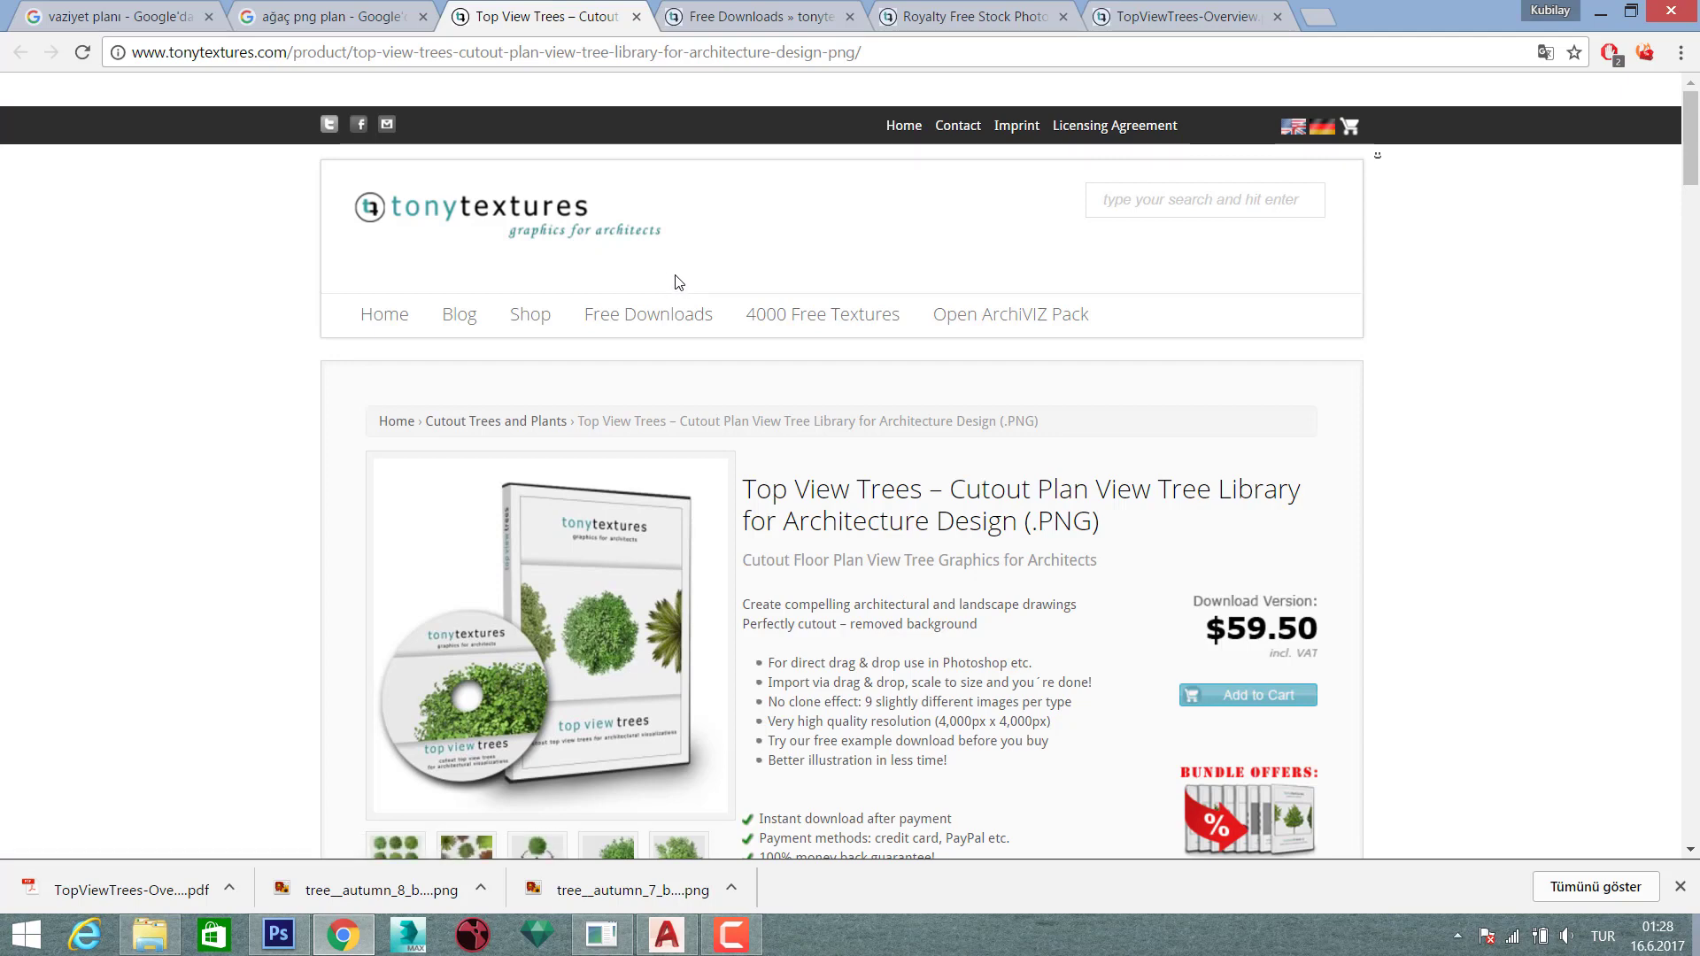
# - Scroll the Top View Trees page down to the PDF Overview section and open its 'PDF Product Overview HERE' link
pyautogui.scroll(-5, 678, 283)
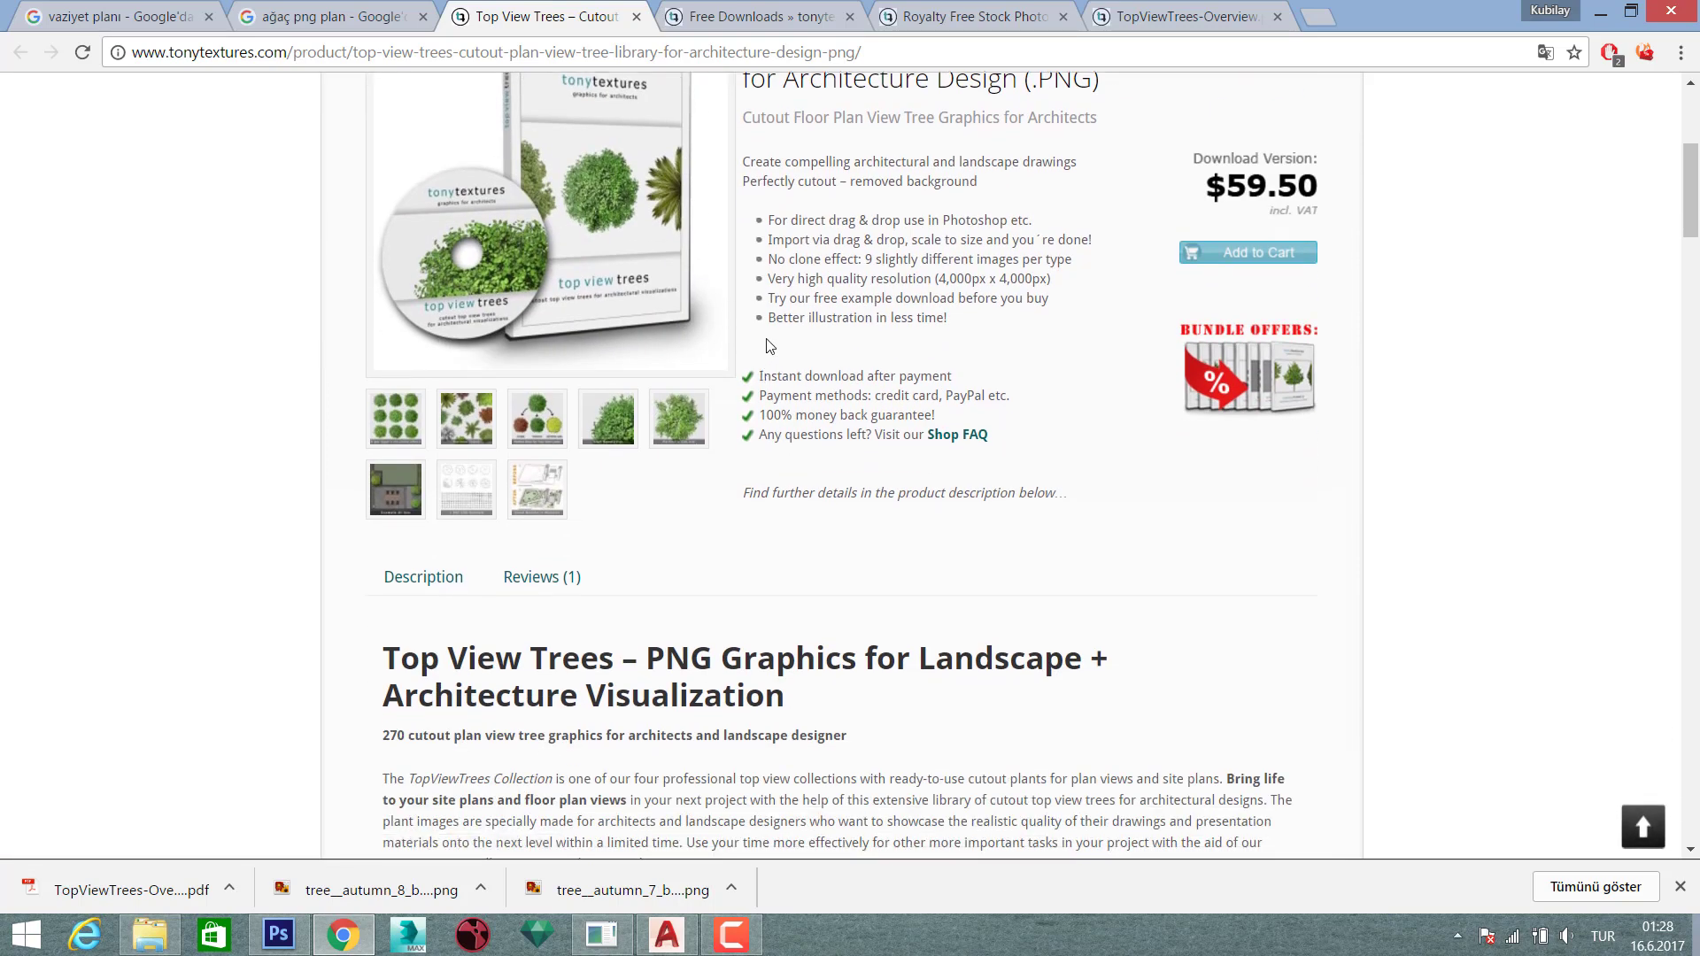
pyautogui.scroll(-1, 770, 347)
pyautogui.scroll(2, 825, 407)
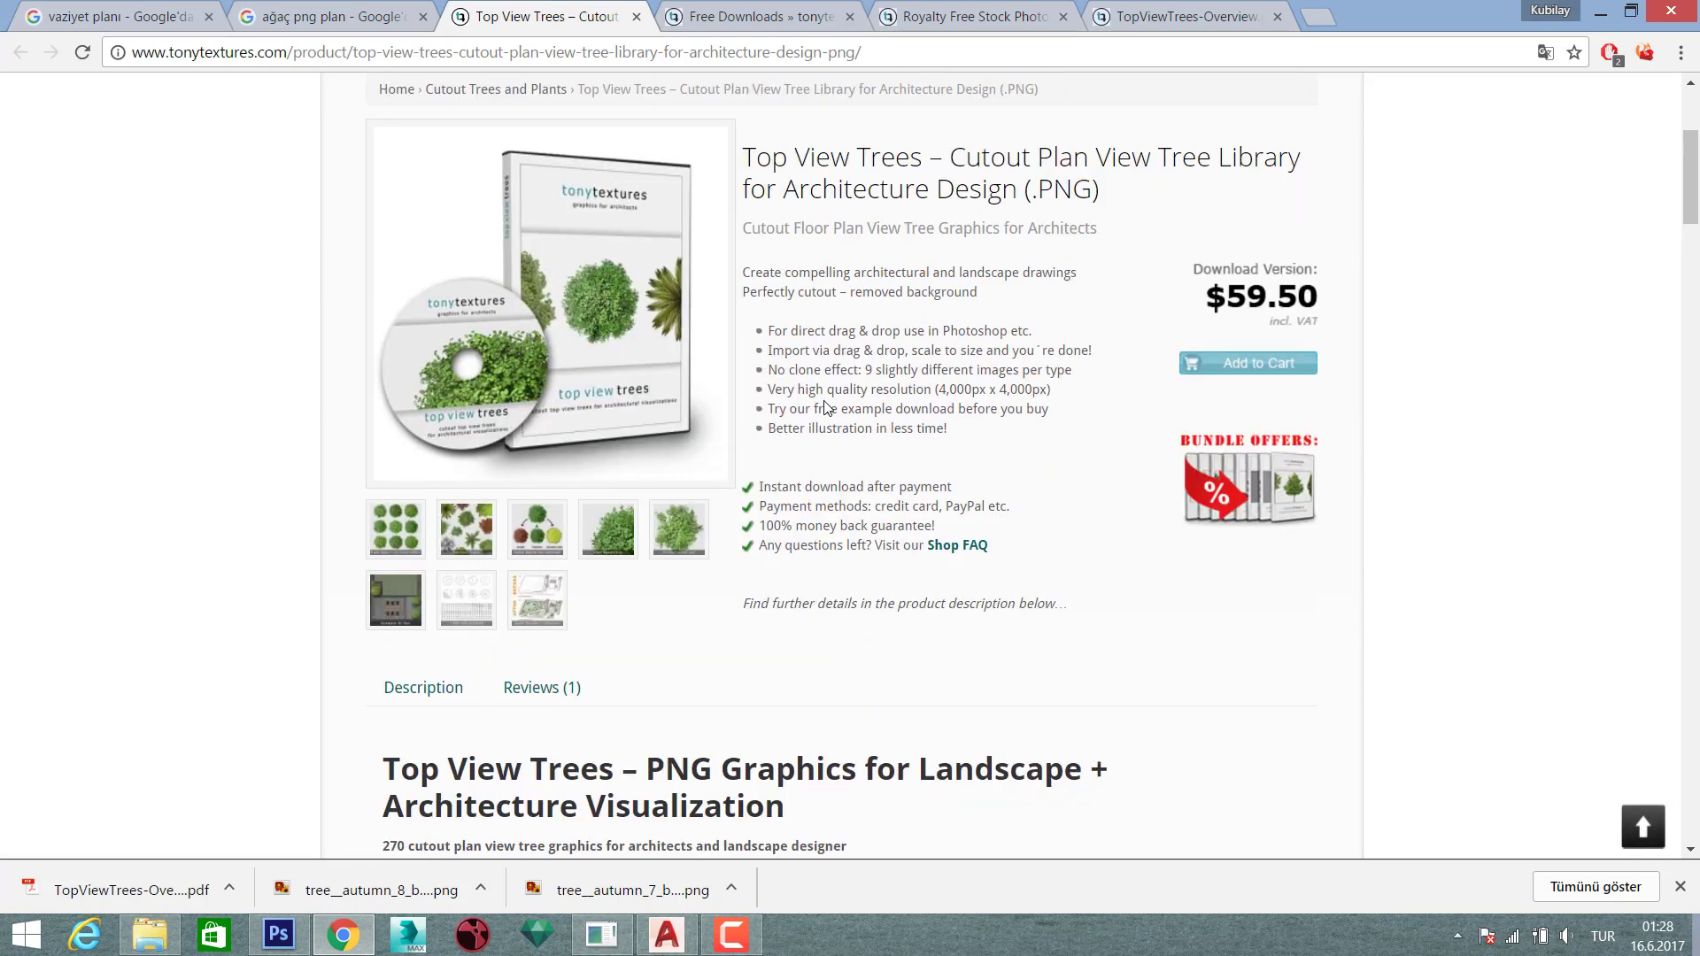
pyautogui.scroll(-7, 824, 408)
pyautogui.scroll(-6, 825, 408)
pyautogui.scroll(-1, 825, 407)
pyautogui.scroll(5, 825, 406)
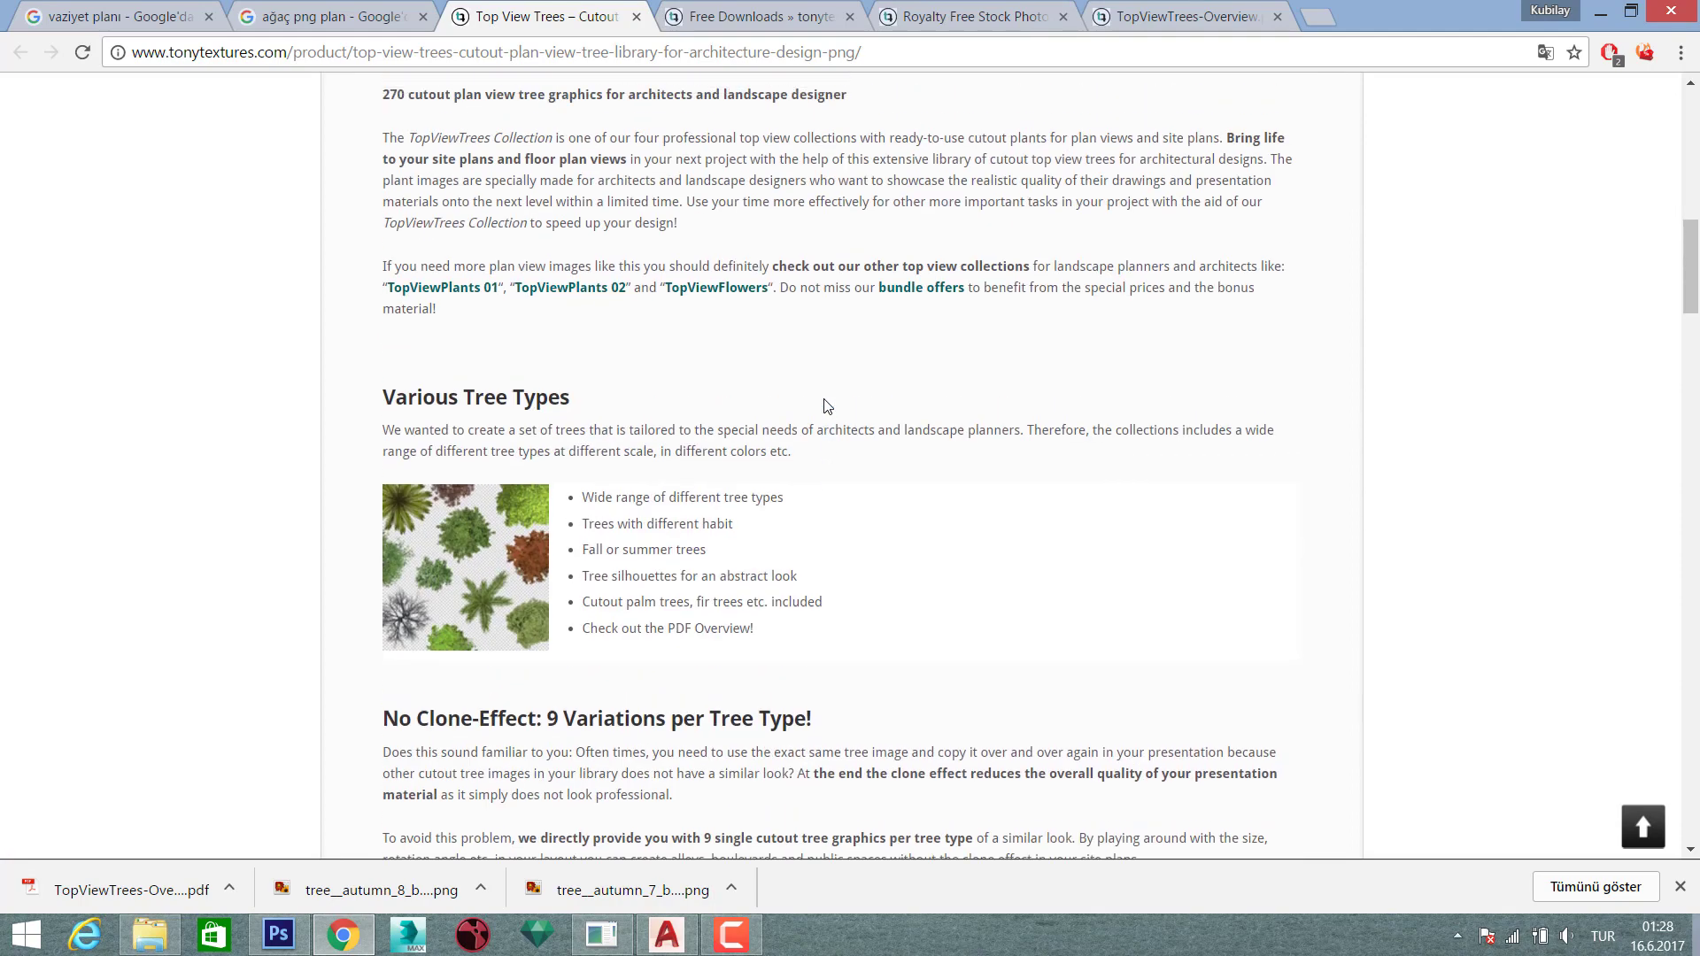
pyautogui.scroll(5, 828, 402)
pyautogui.scroll(-5, 635, 373)
pyautogui.scroll(-5, 635, 381)
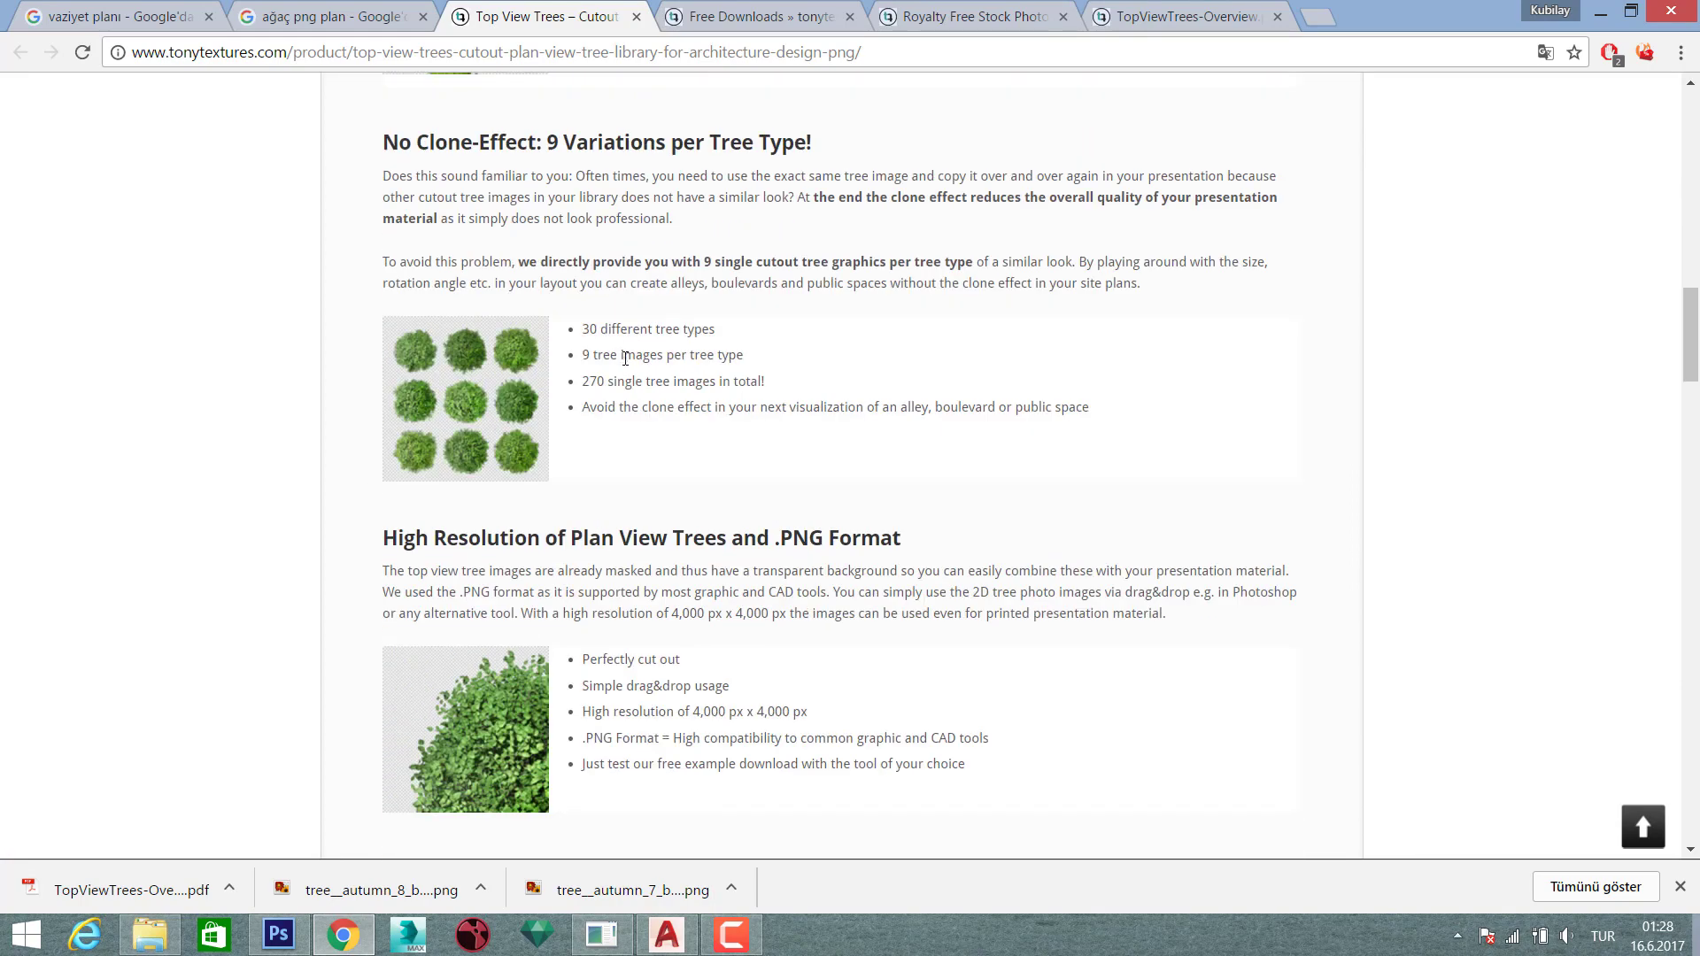
pyautogui.scroll(-2, 635, 398)
pyautogui.scroll(-1, 635, 420)
pyautogui.scroll(-3, 635, 420)
pyautogui.scroll(-5, 627, 410)
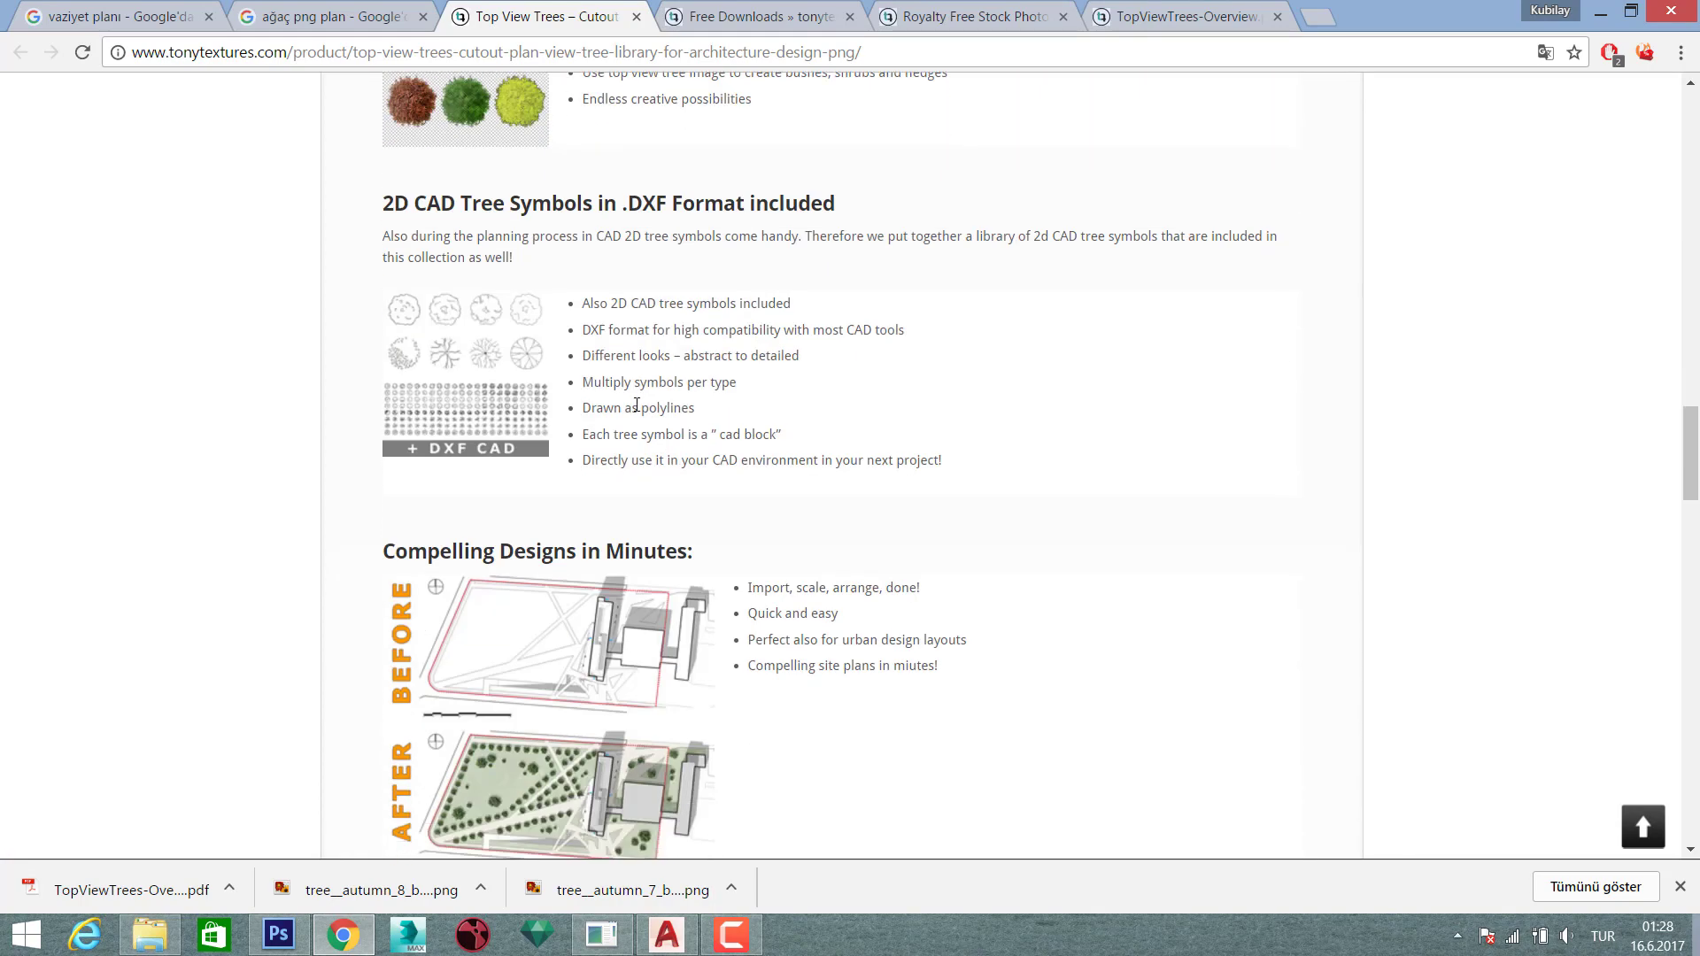
pyautogui.scroll(-4, 627, 403)
pyautogui.scroll(1, 718, 398)
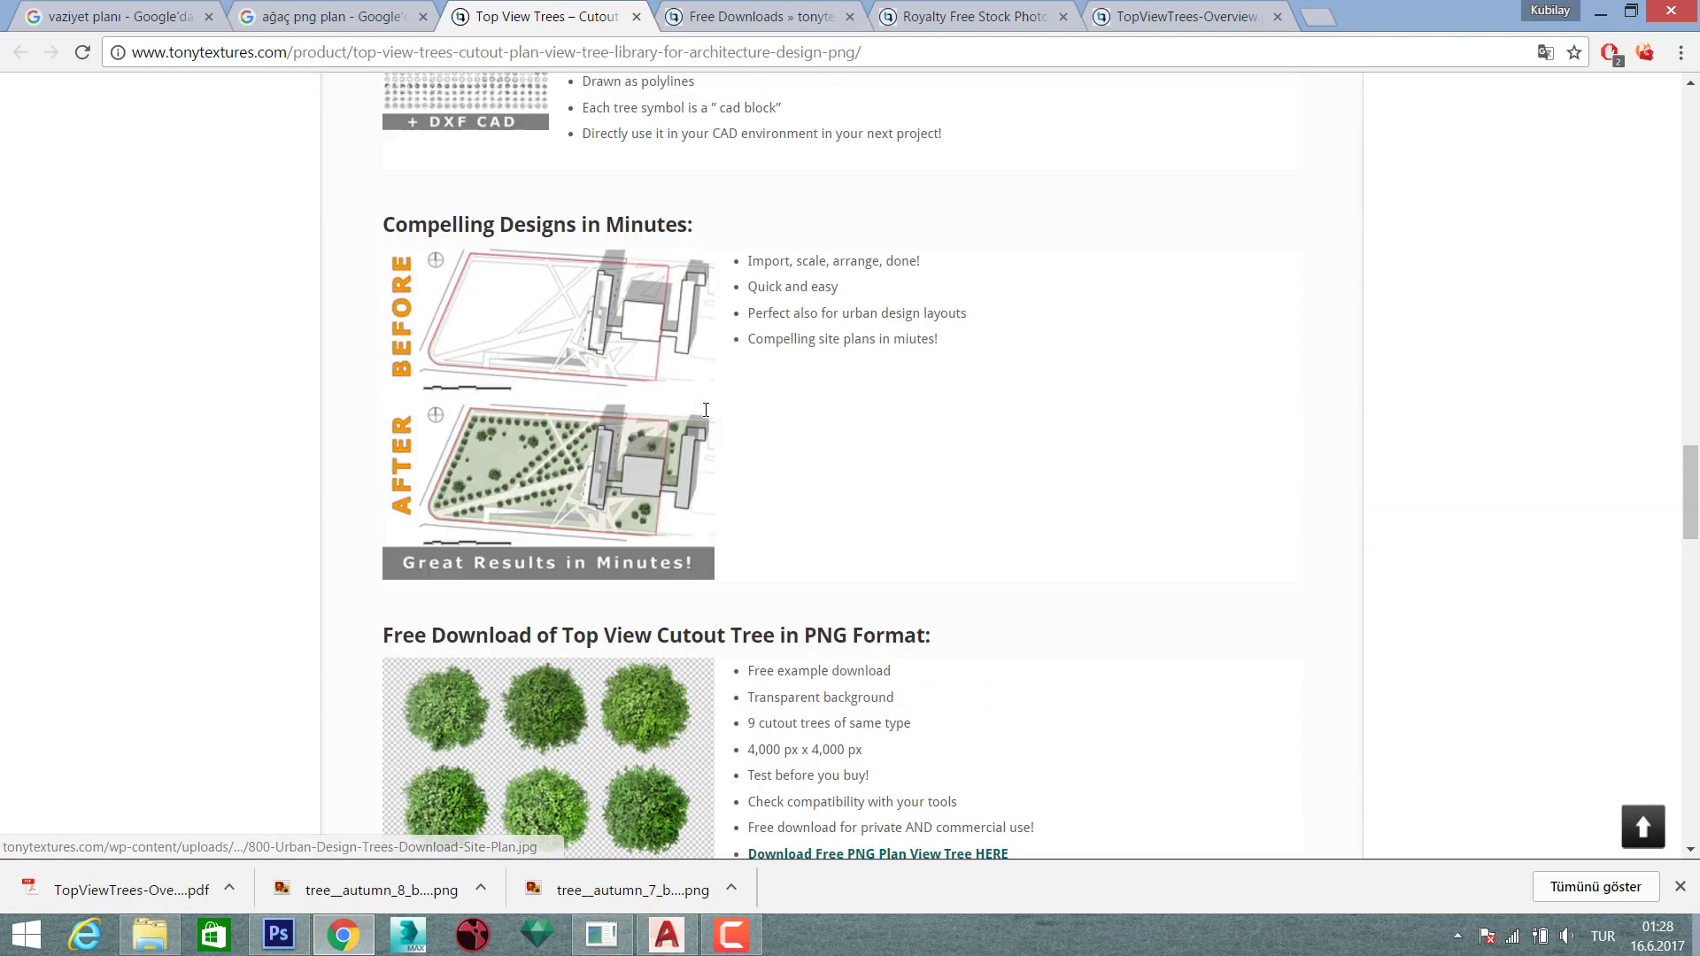
pyautogui.scroll(1, 841, 301)
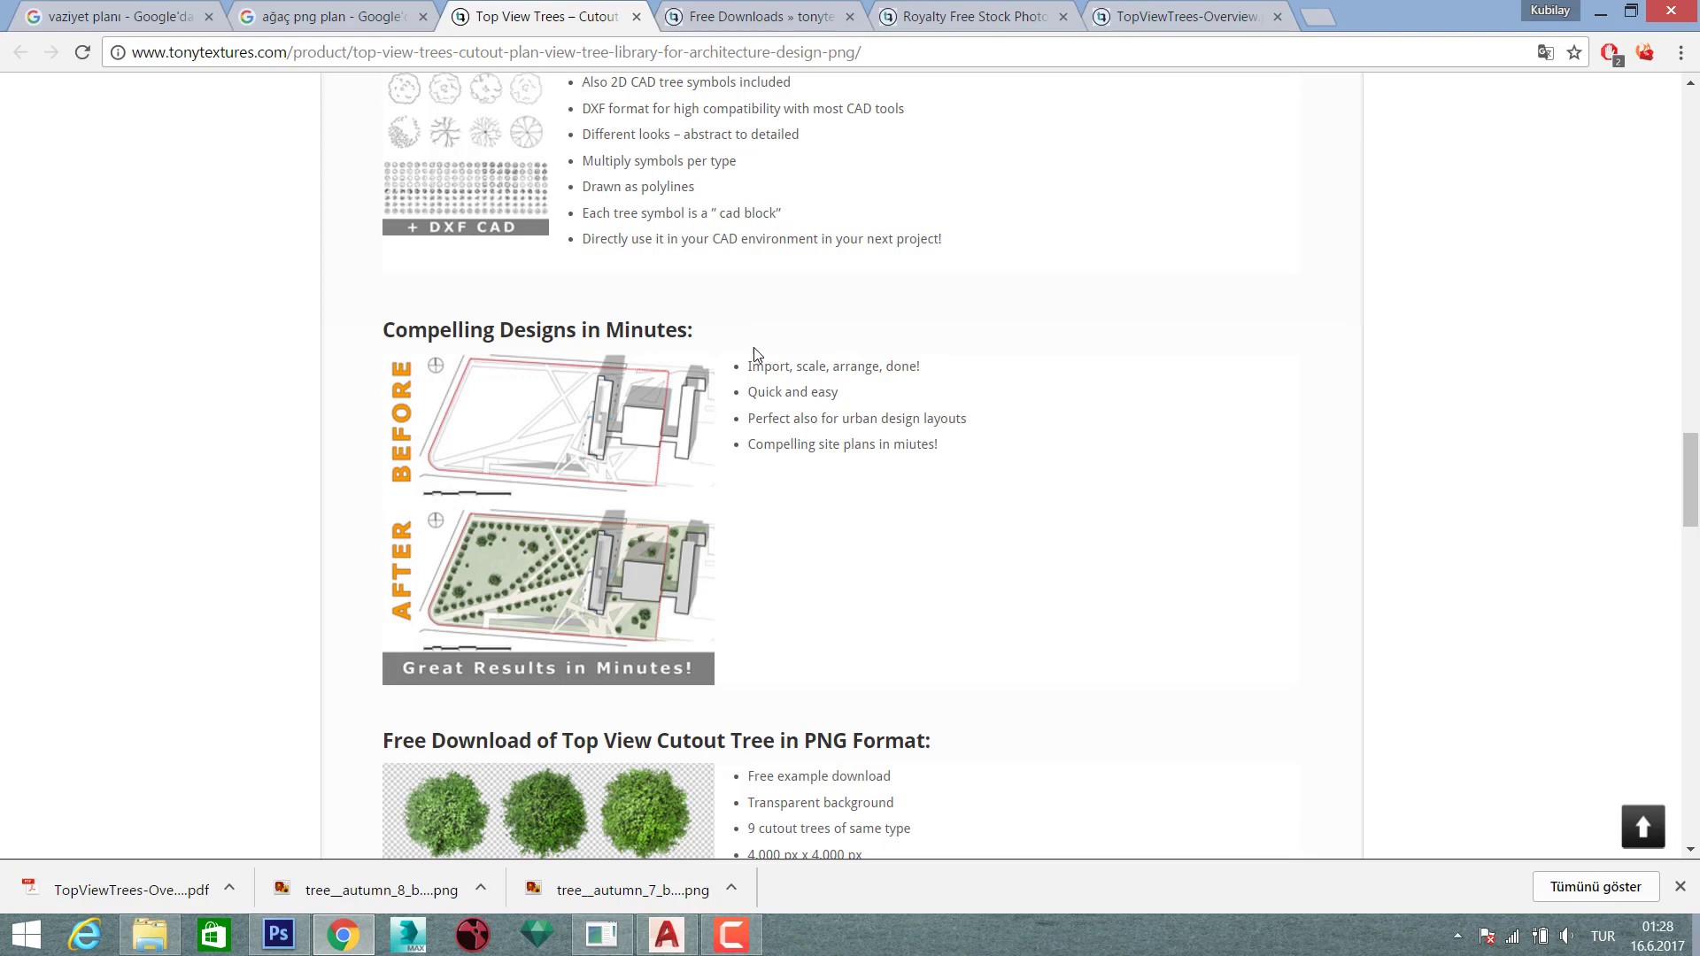
pyautogui.scroll(-1, 769, 433)
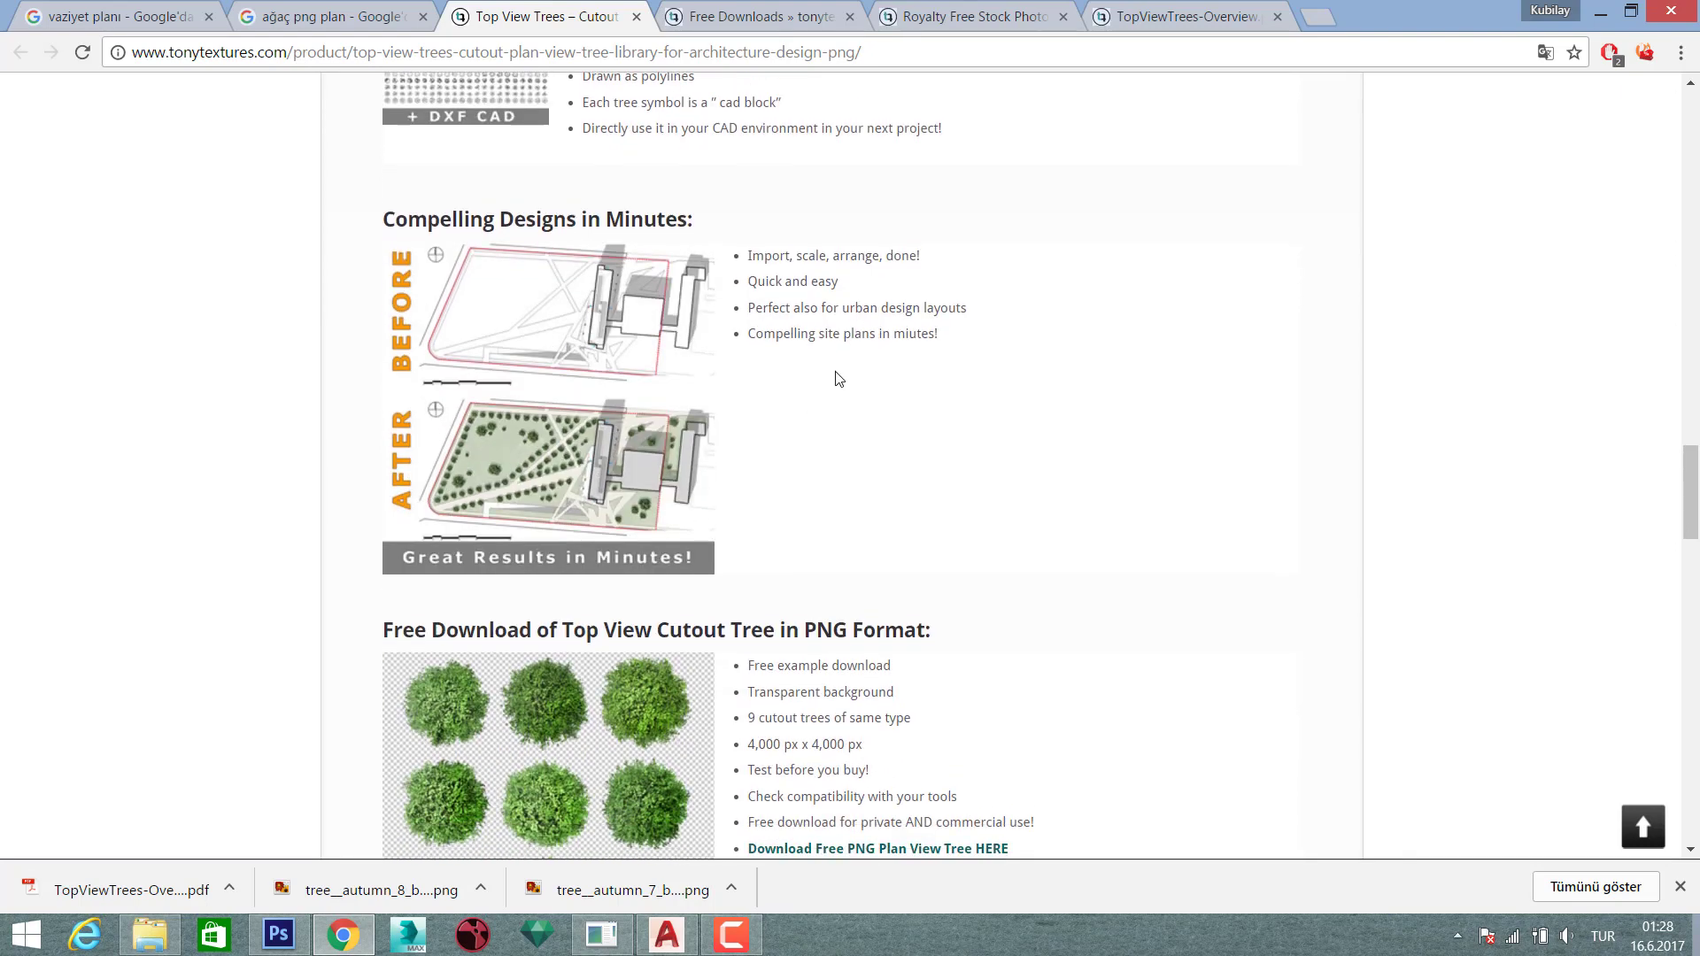
pyautogui.scroll(-2, 699, 443)
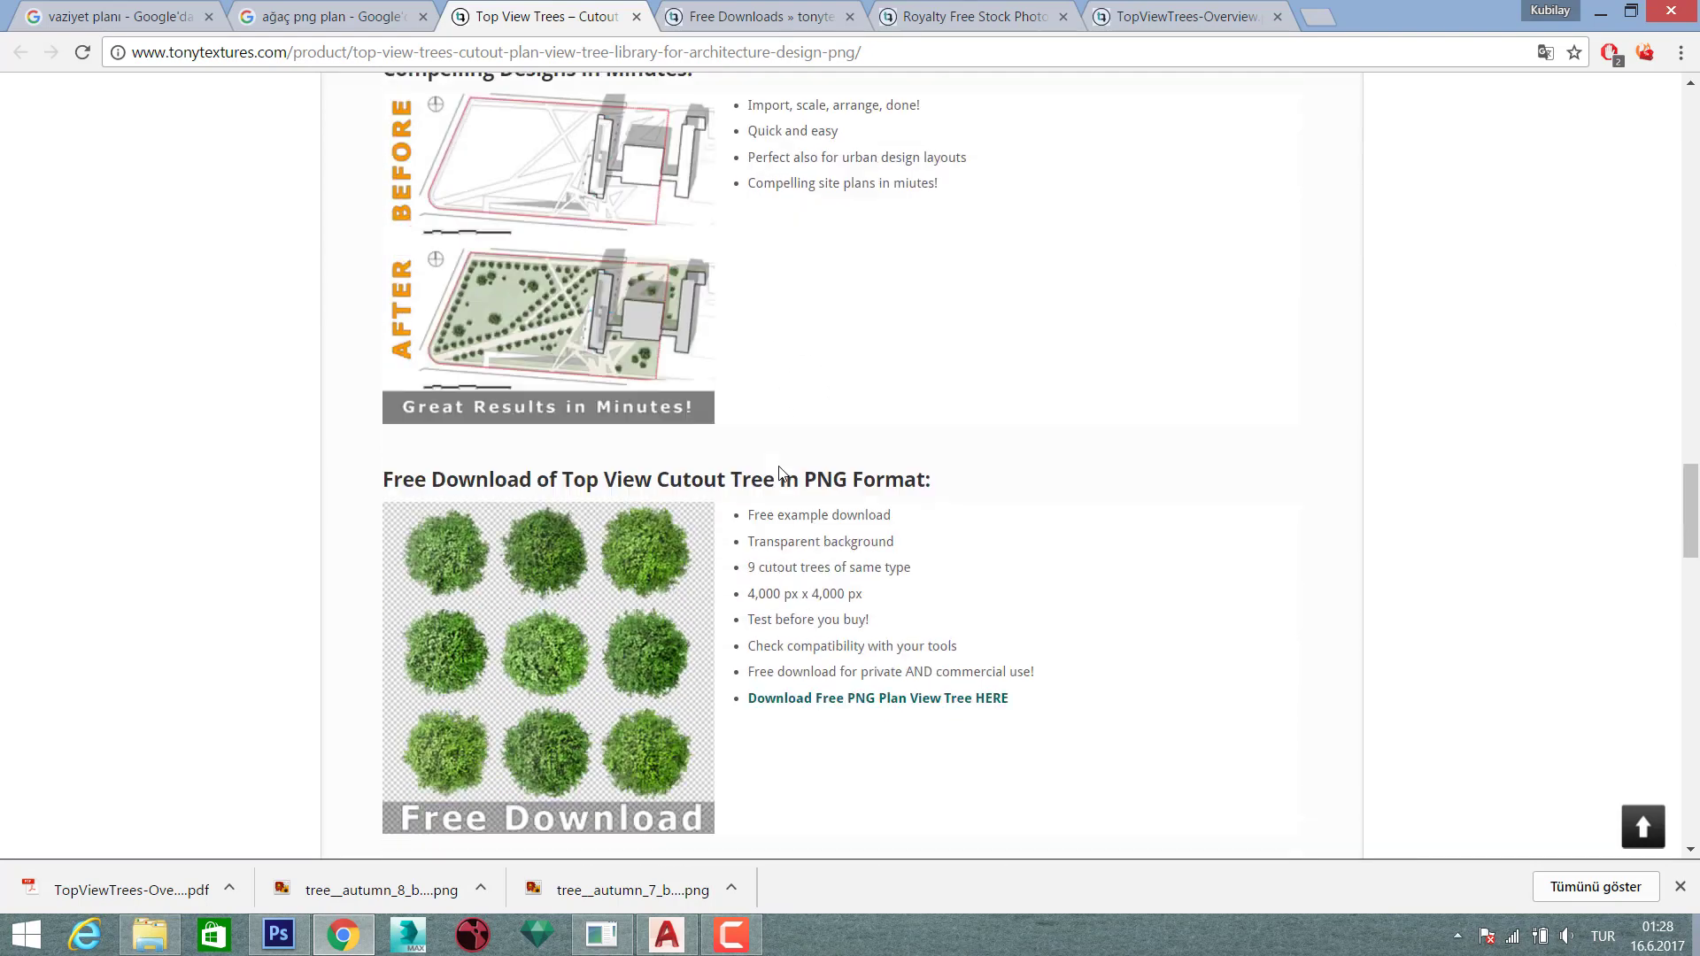
pyautogui.scroll(-2, 717, 514)
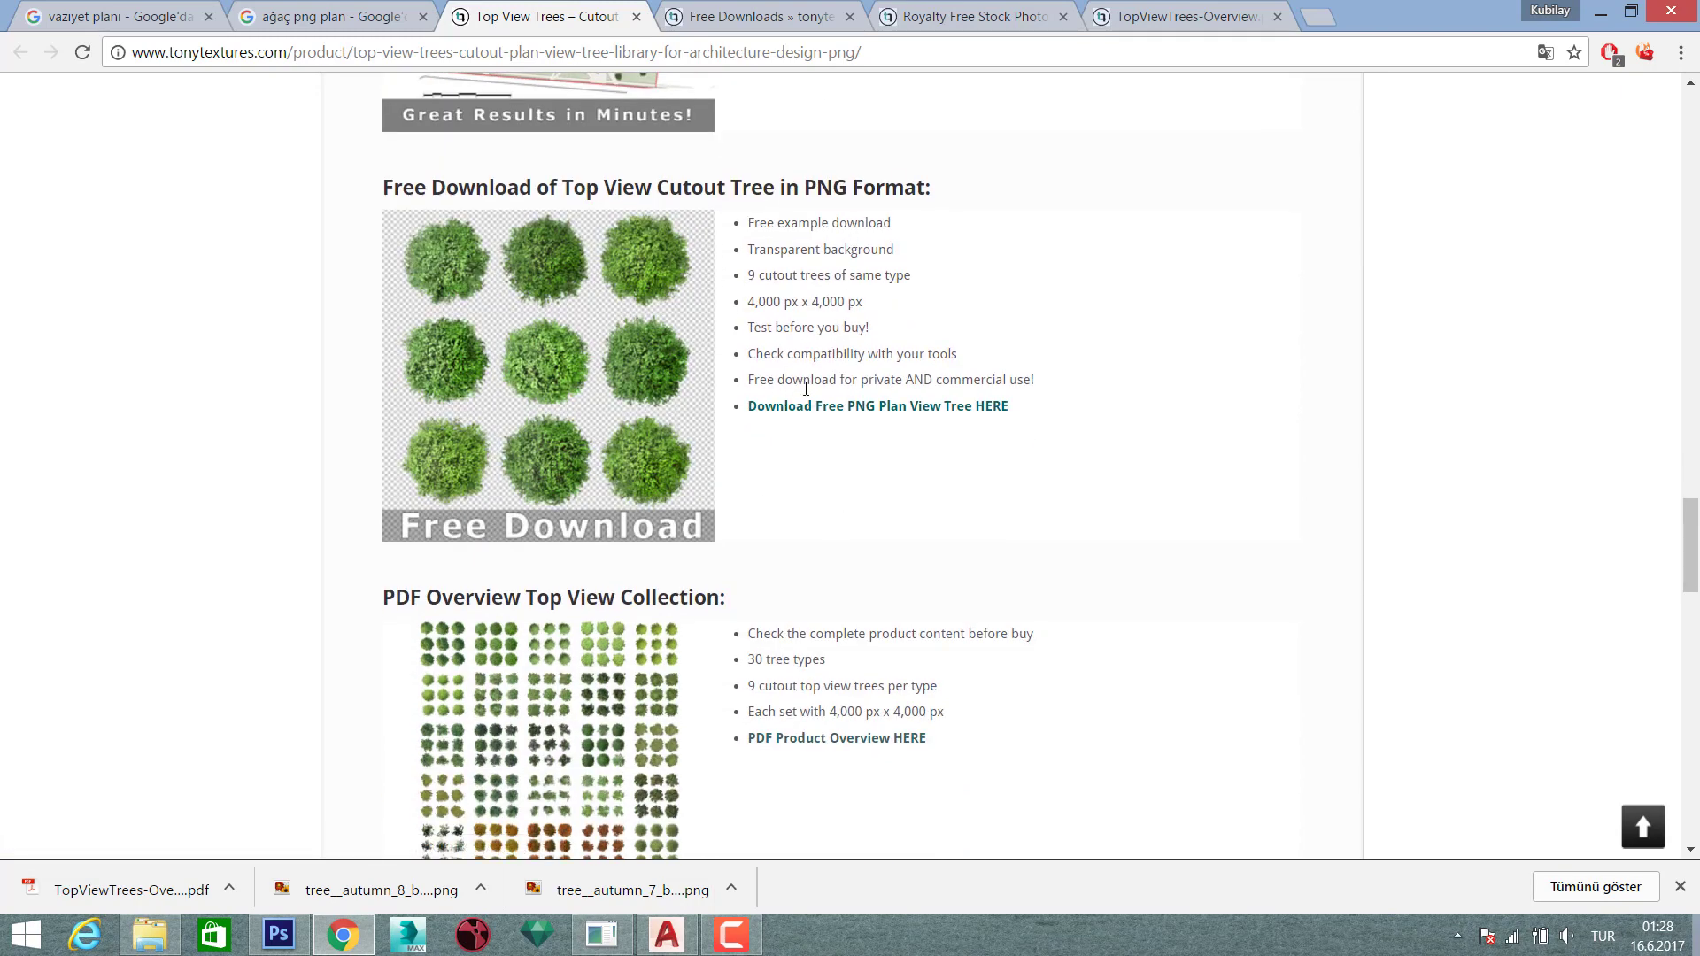
pyautogui.scroll(-1, 806, 388)
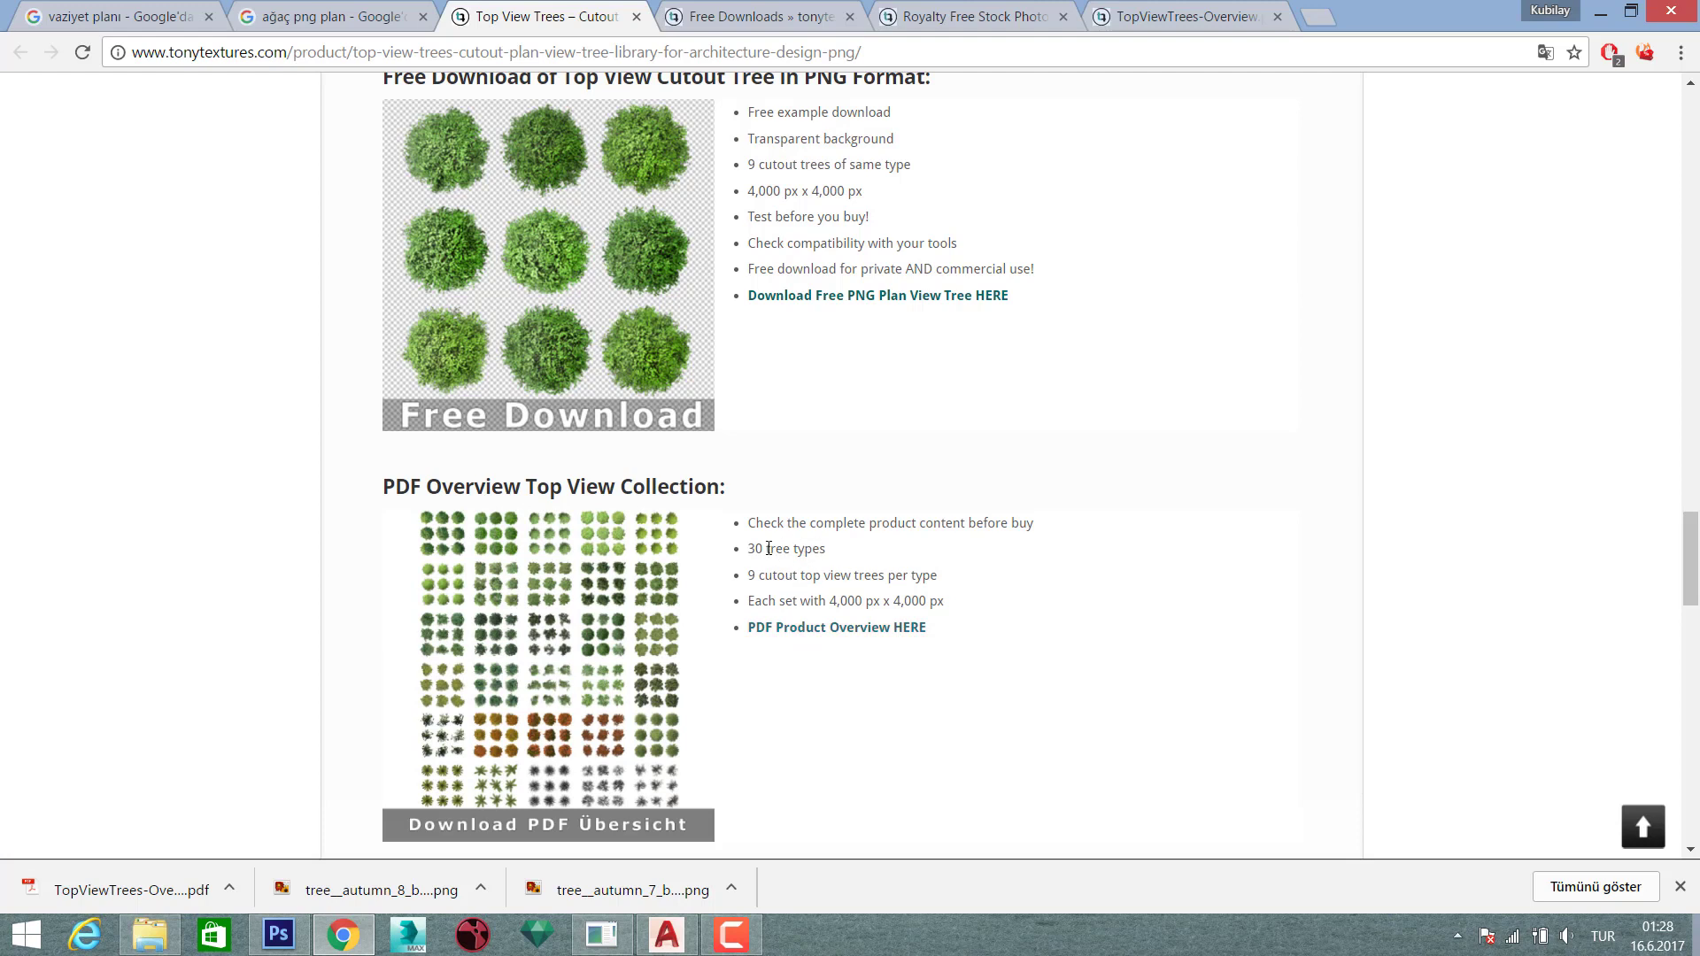
pyautogui.click(799, 629)
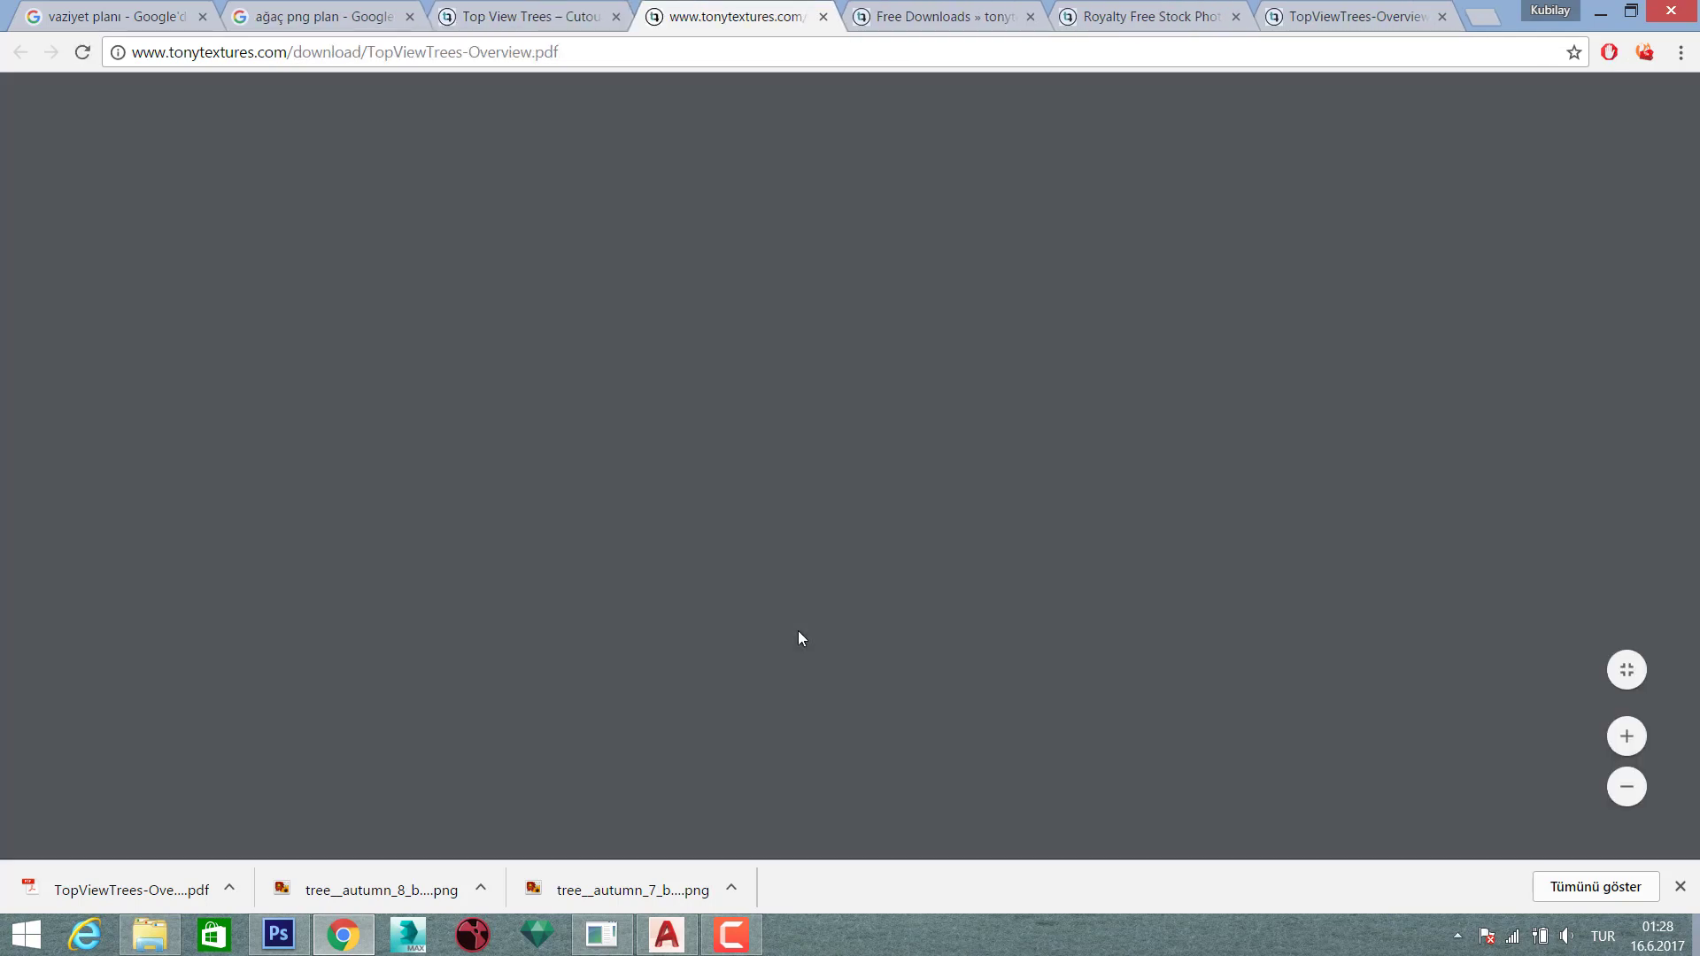
# - Close the duplicate tree PDF tab and return to the open TopViewTrees-Overview tab
pyautogui.click(823, 16)
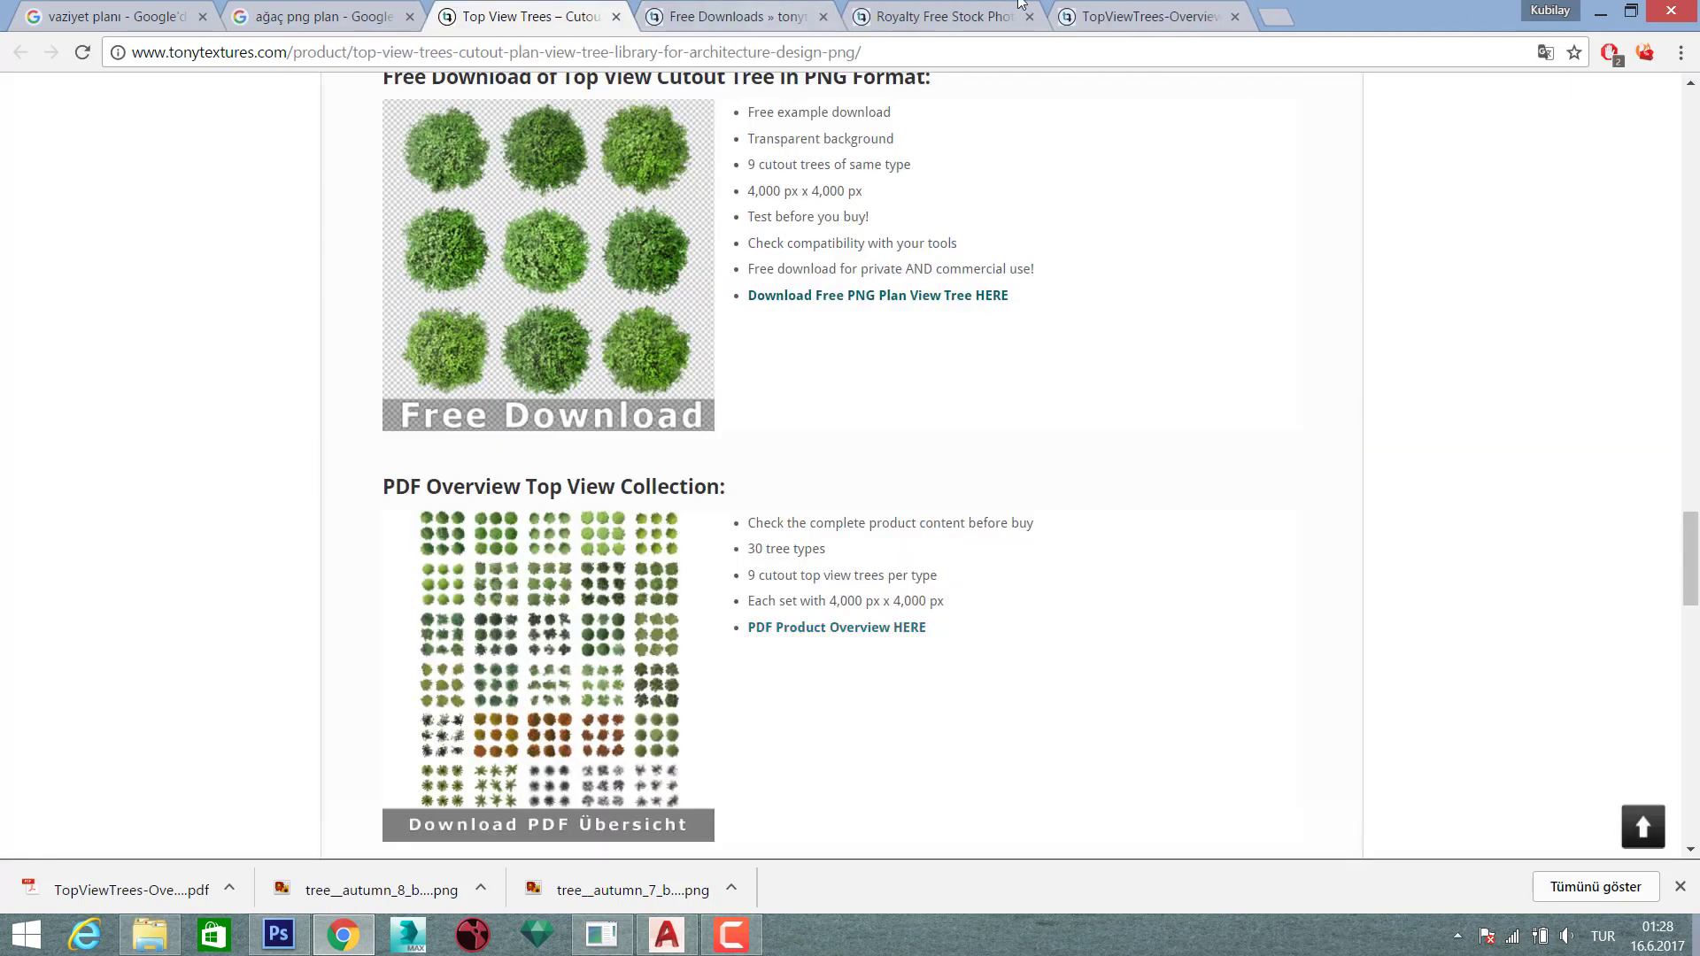
pyautogui.click(1138, 16)
pyautogui.scroll(-3, 753, 332)
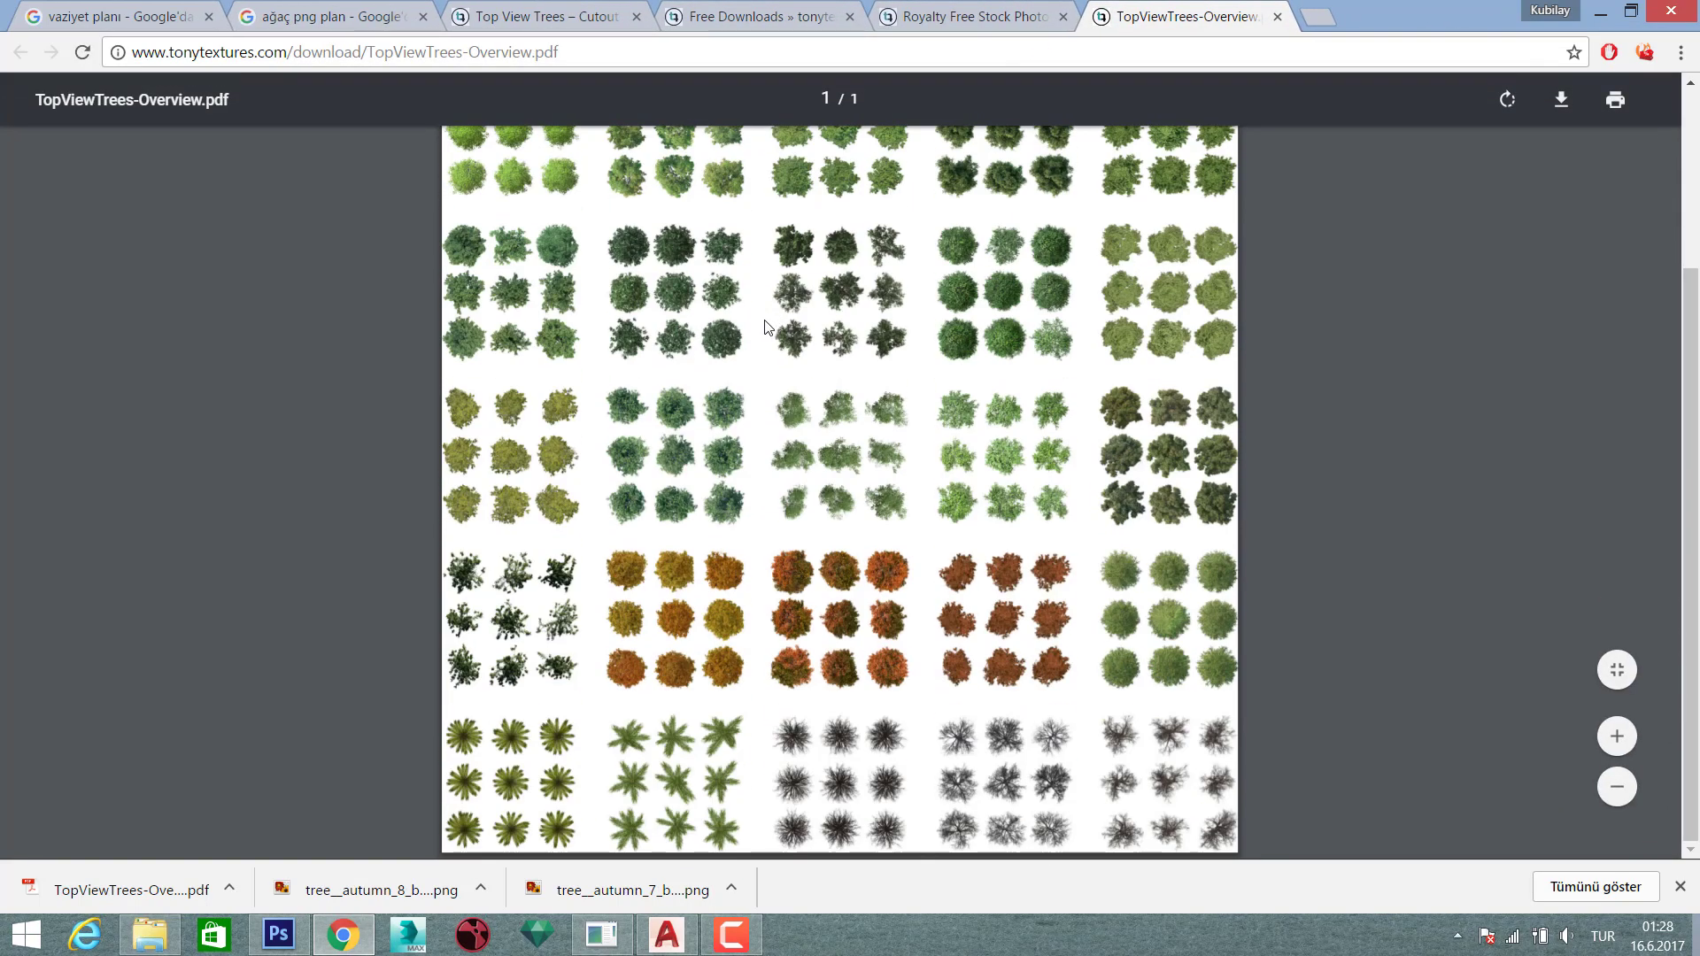
pyautogui.scroll(3, 767, 324)
pyautogui.rightClick(767, 324)
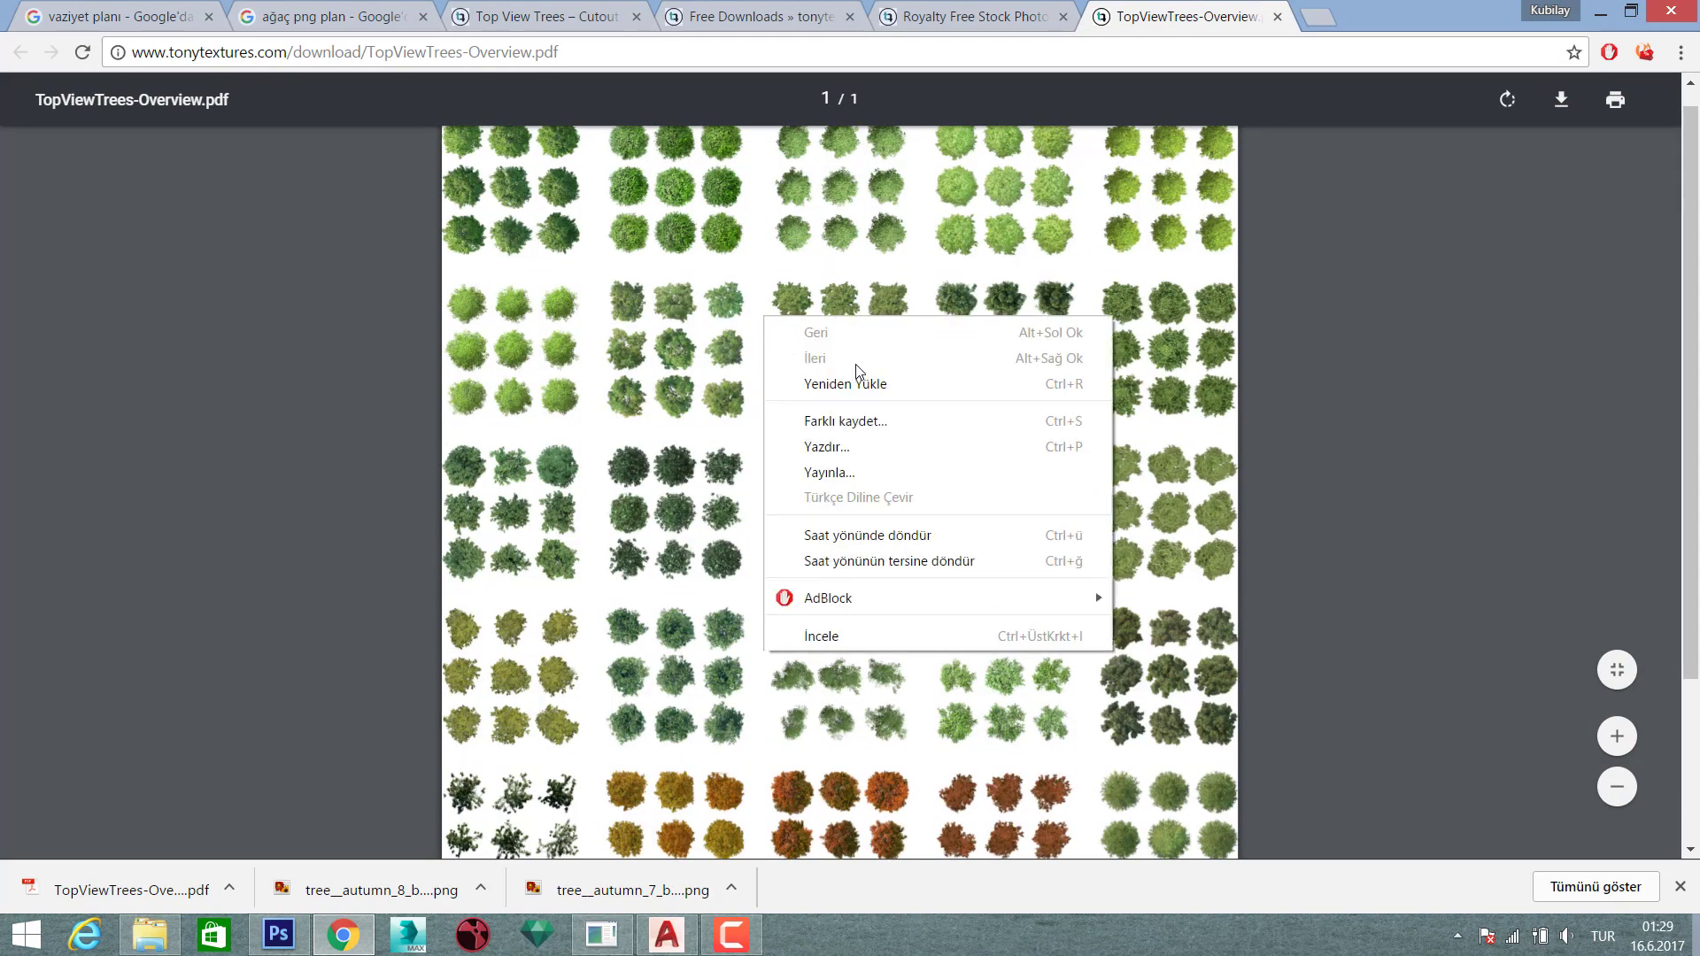
pyautogui.click(912, 273)
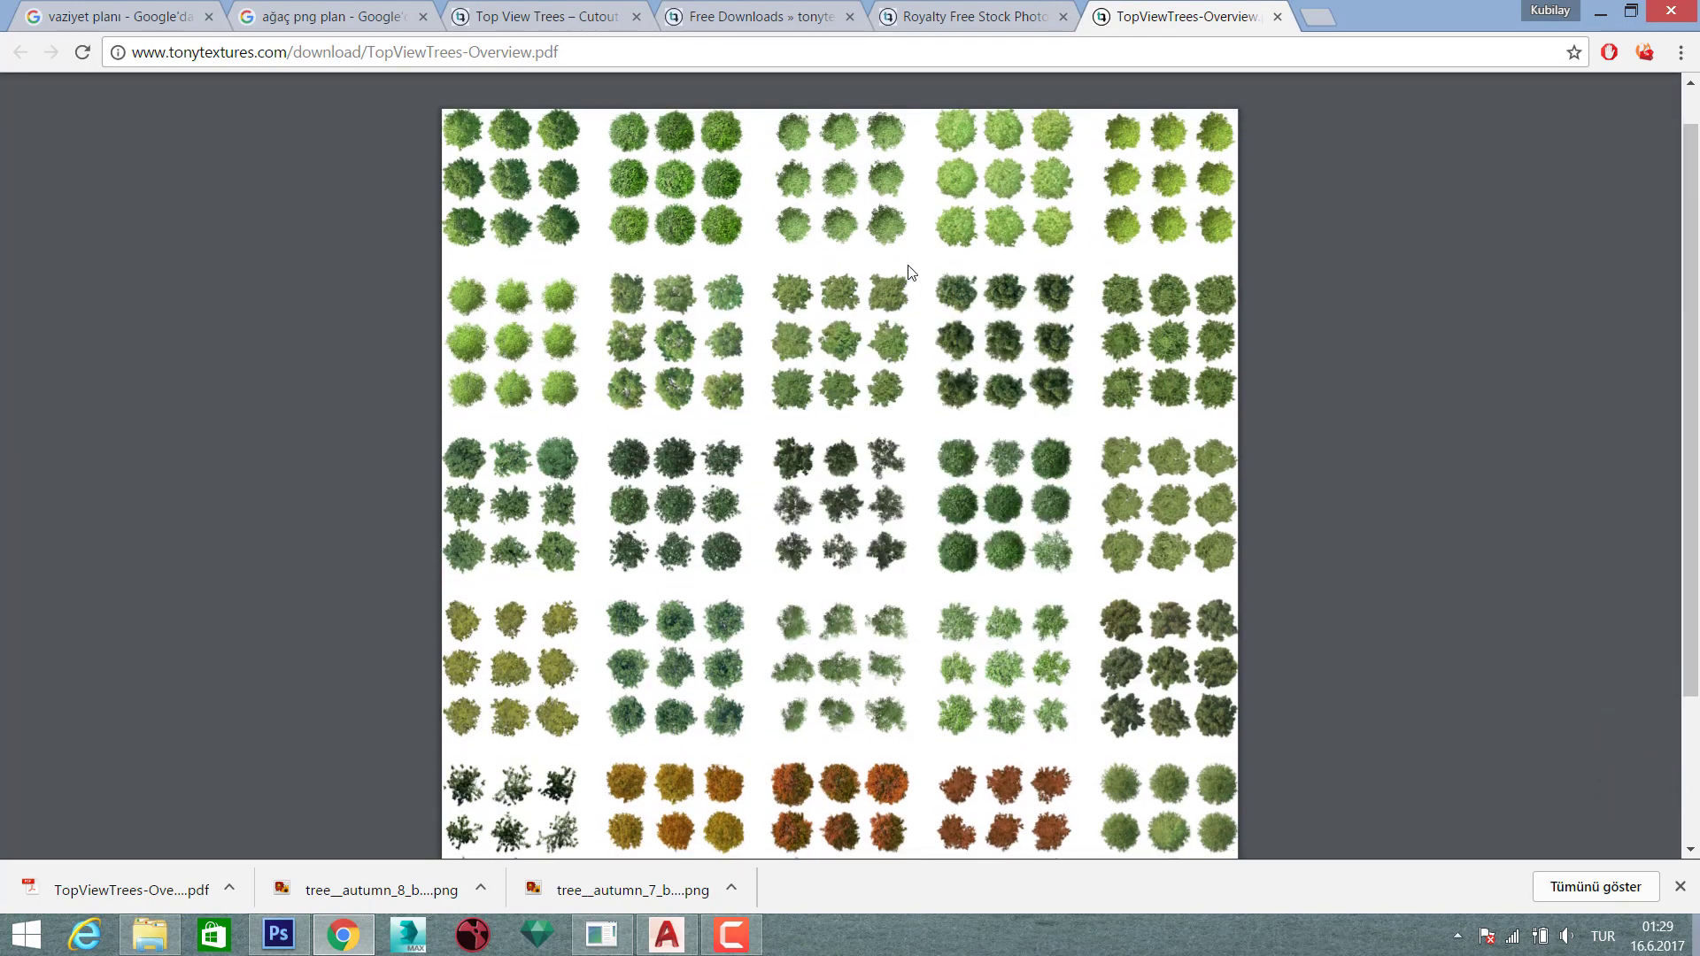
# - Select TopViewTrees-Overview.pdf in the 'Photoshop Kat Planı Boyama' folder in File Explorer
pyautogui.scroll(-3, 912, 273)
pyautogui.scroll(4, 974, 222)
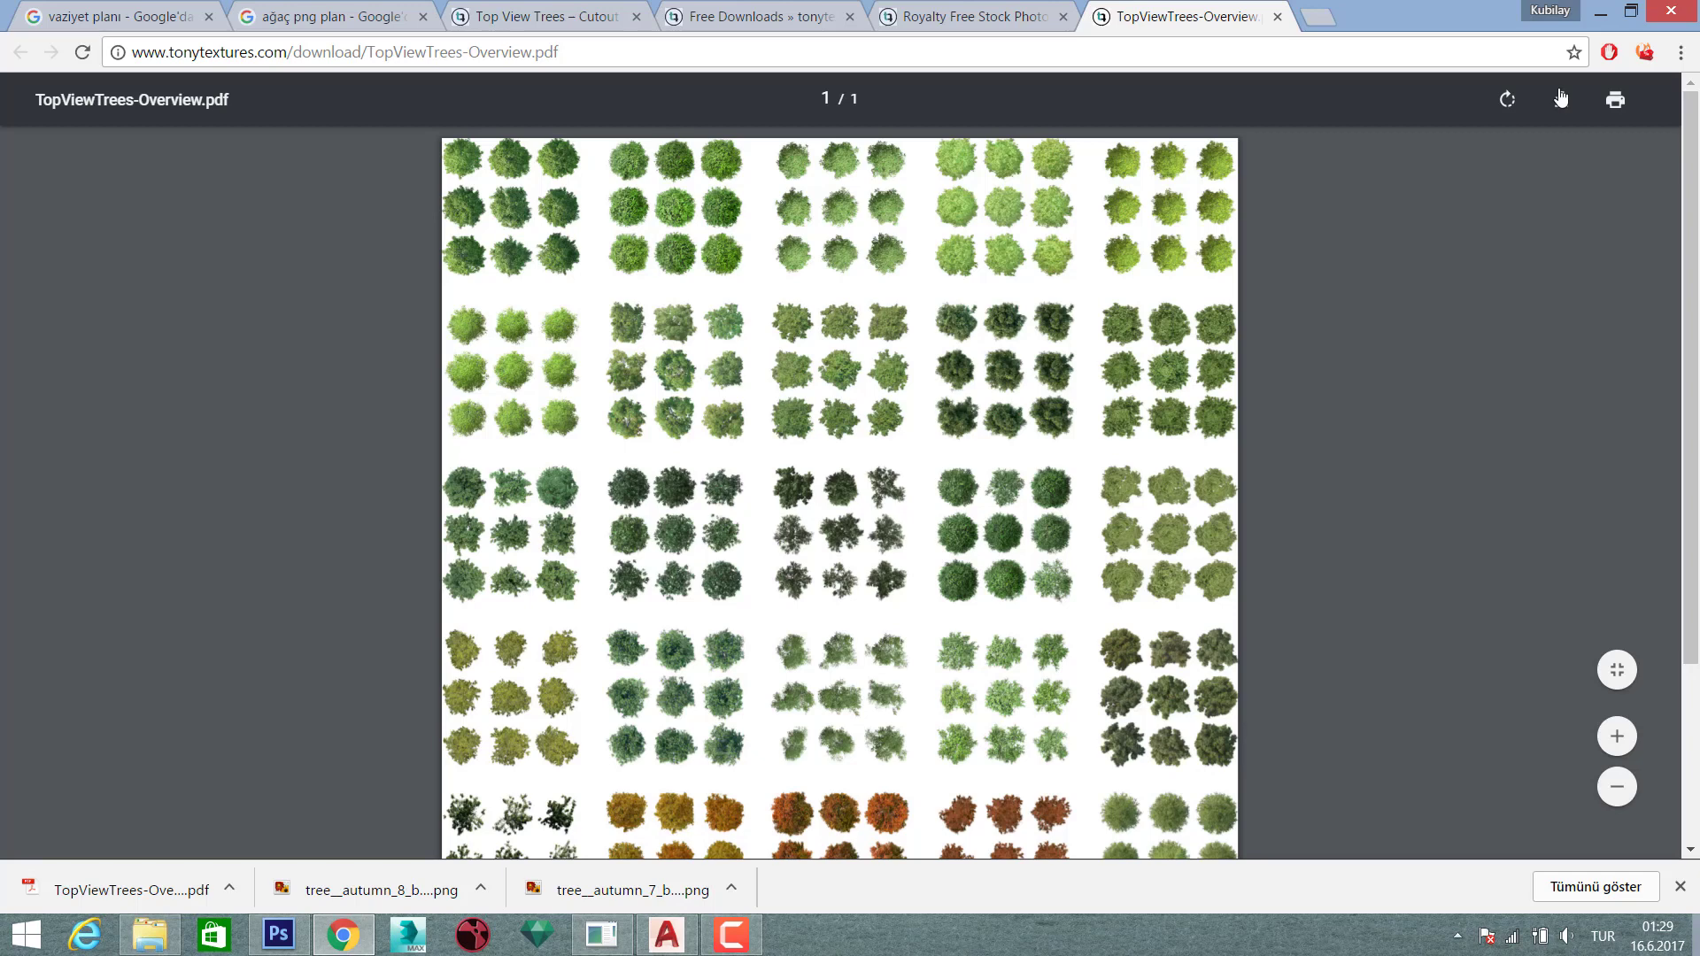
pyautogui.click(150, 934)
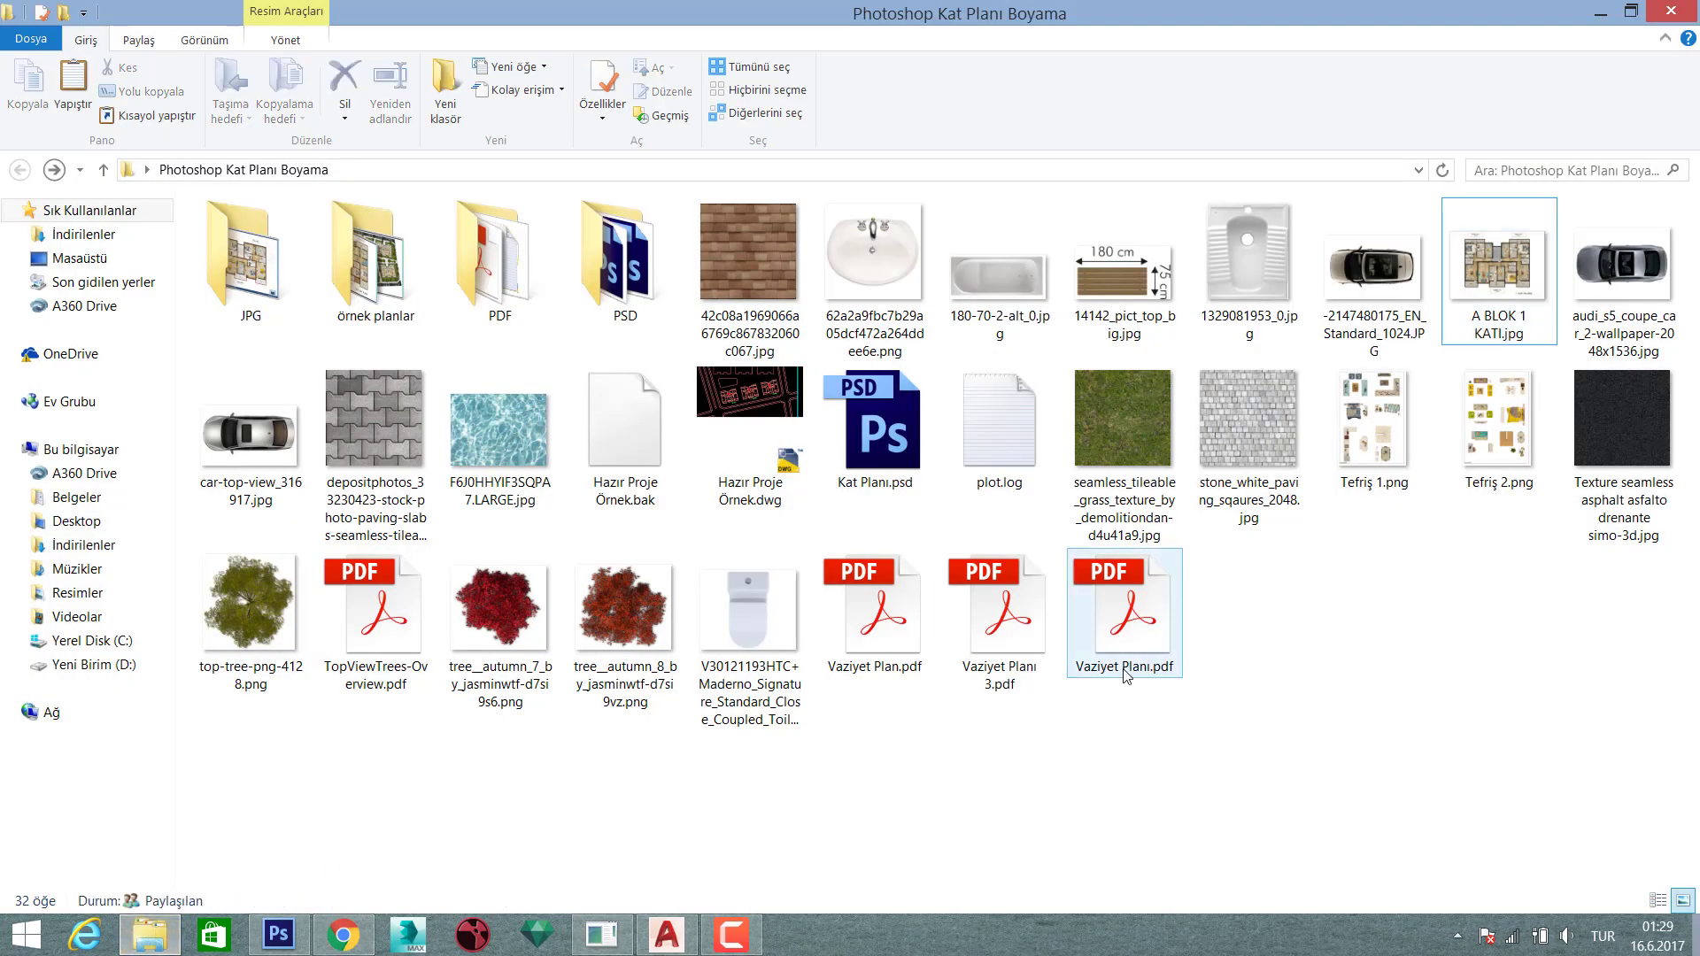
pyautogui.click(416, 631)
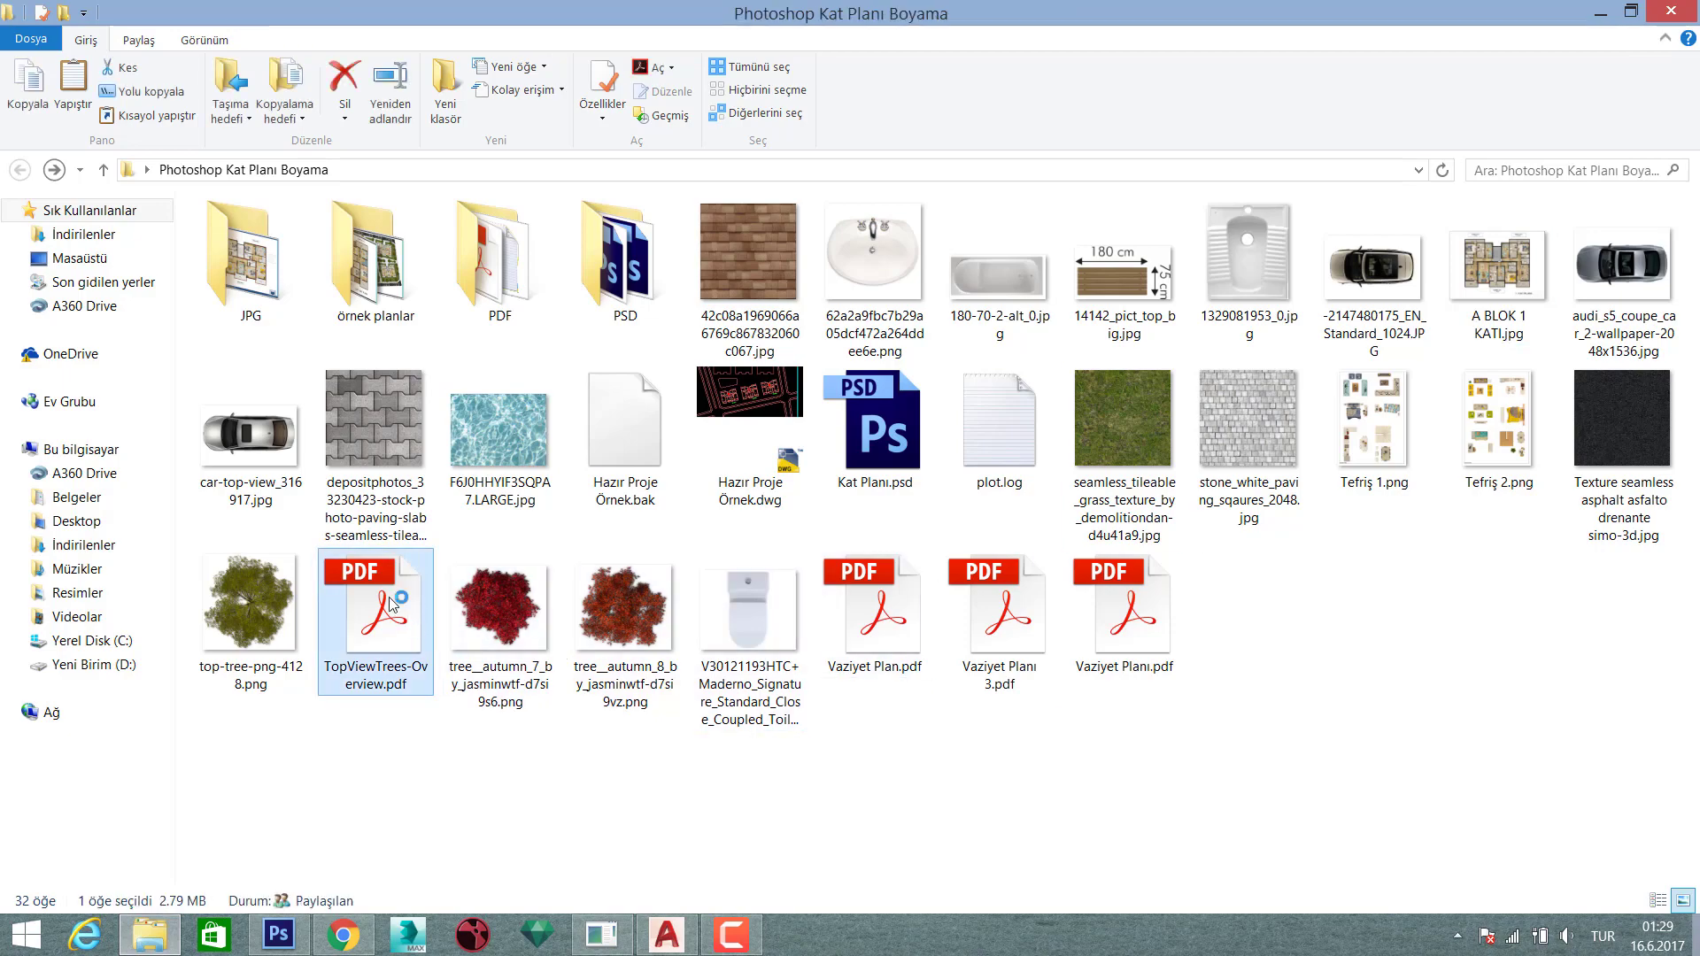
# - Scroll through the top-view tree sheet in Acrobat Reader, then close the viewer
pyautogui.scroll(-5, 652, 505)
pyautogui.scroll(-3, 652, 500)
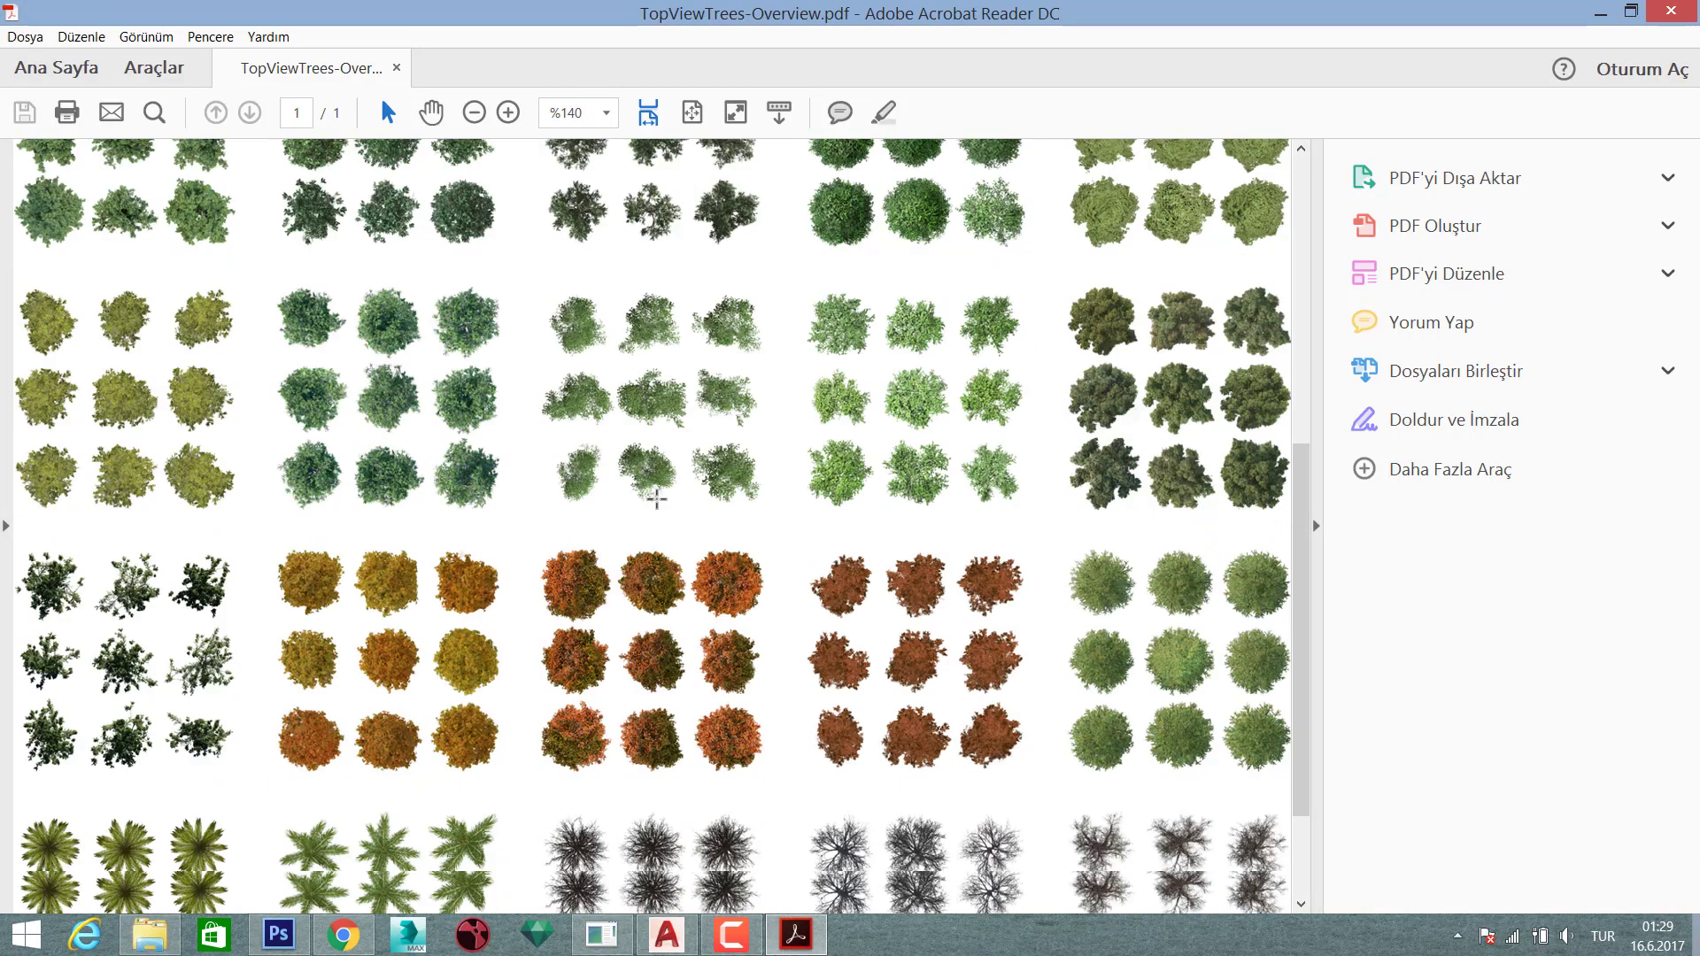
pyautogui.scroll(-2, 653, 492)
pyautogui.scroll(-2, 653, 483)
pyautogui.scroll(3, 653, 485)
pyautogui.scroll(3, 655, 486)
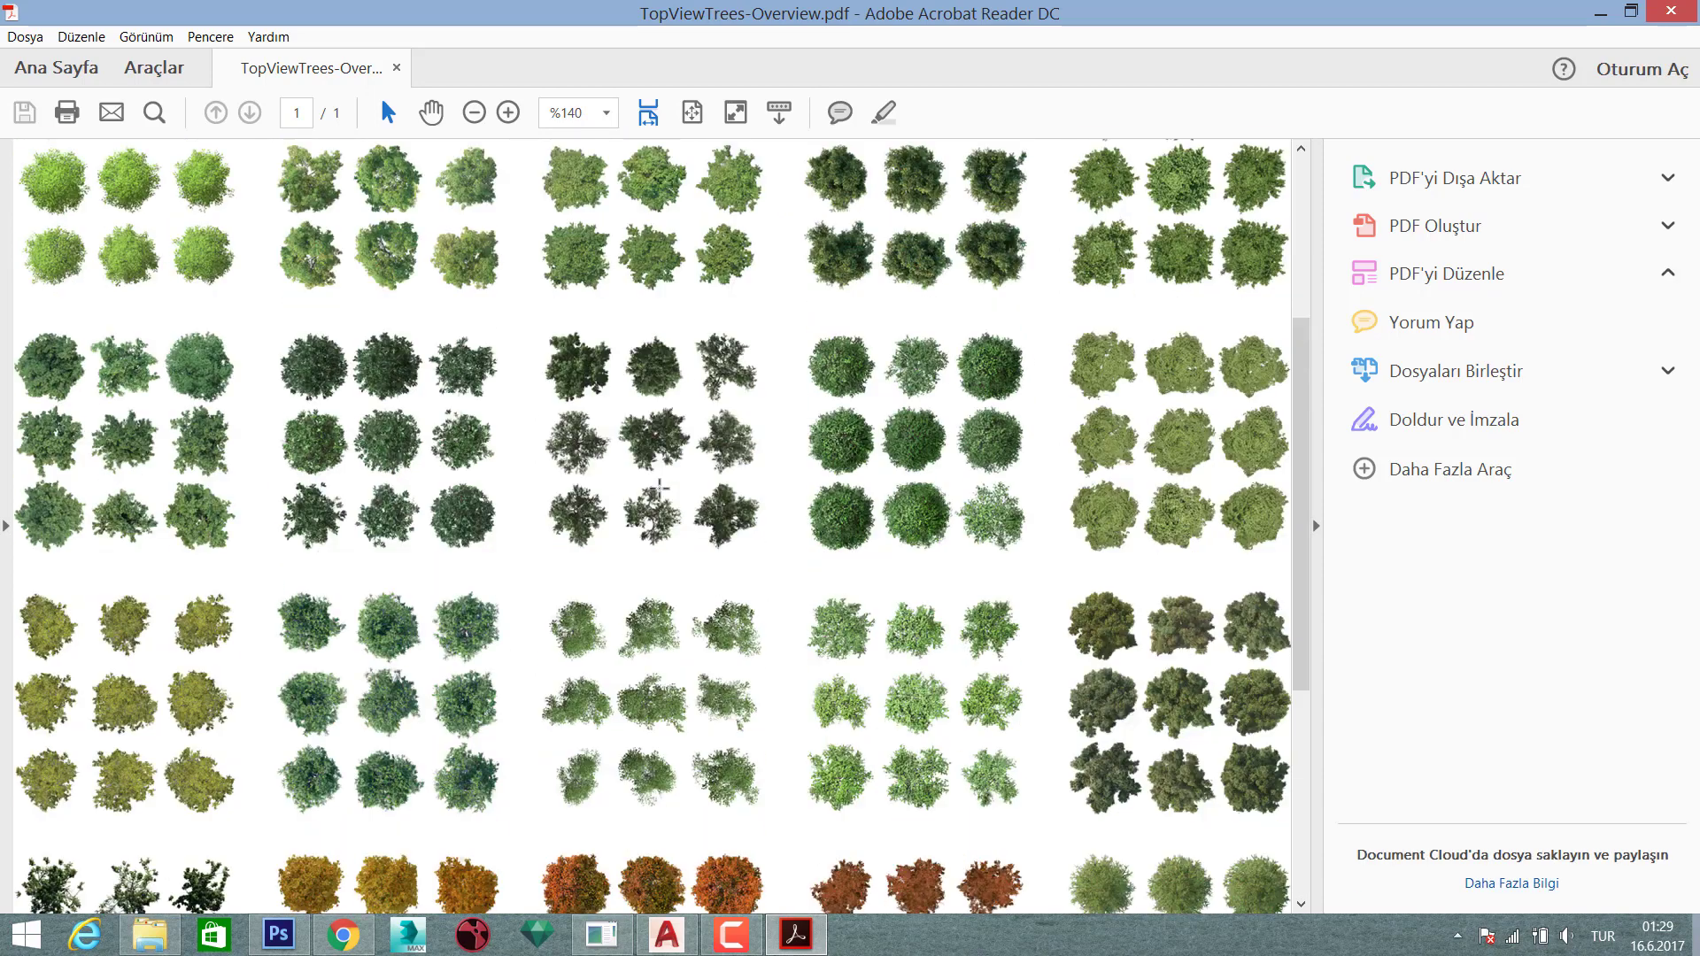
pyautogui.scroll(2, 657, 487)
pyautogui.scroll(2, 659, 488)
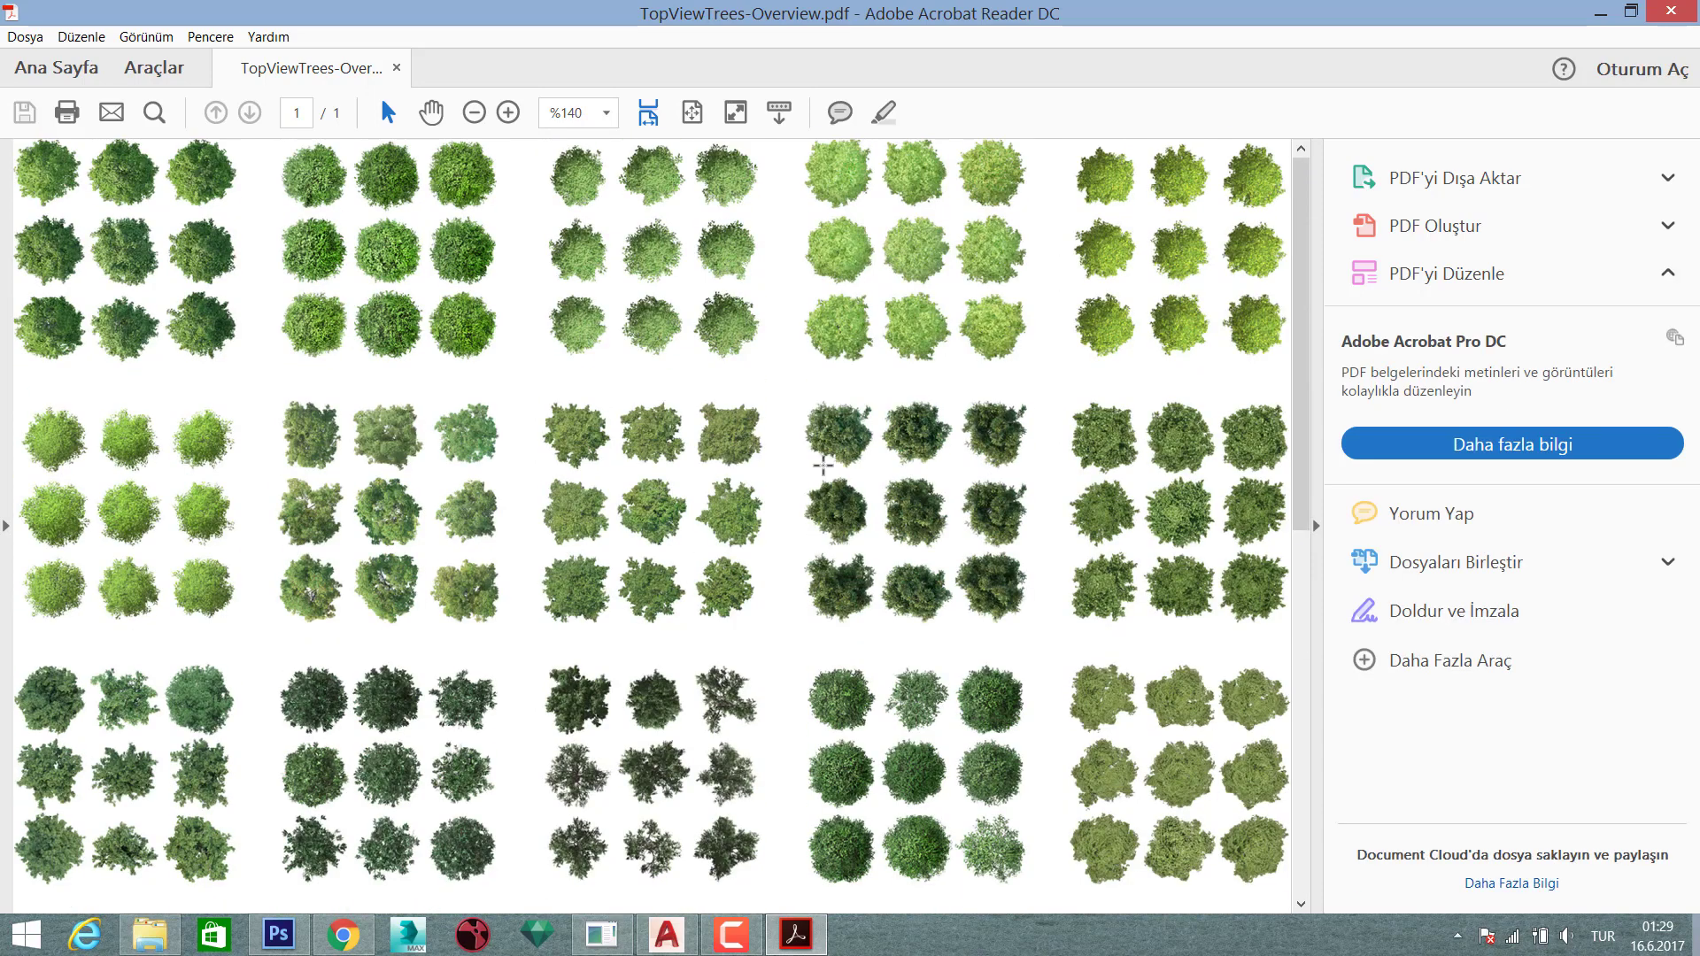
pyautogui.click(1683, 19)
# - Drag TopViewTrees-Overview.pdf into Photoshop as a new document and zoom in on the tree sheet
pyautogui.moveTo(390, 635)
pyautogui.mouseDown()
pyautogui.moveTo(394, 764)
pyautogui.moveTo(890, 363)
pyautogui.mouseUp()
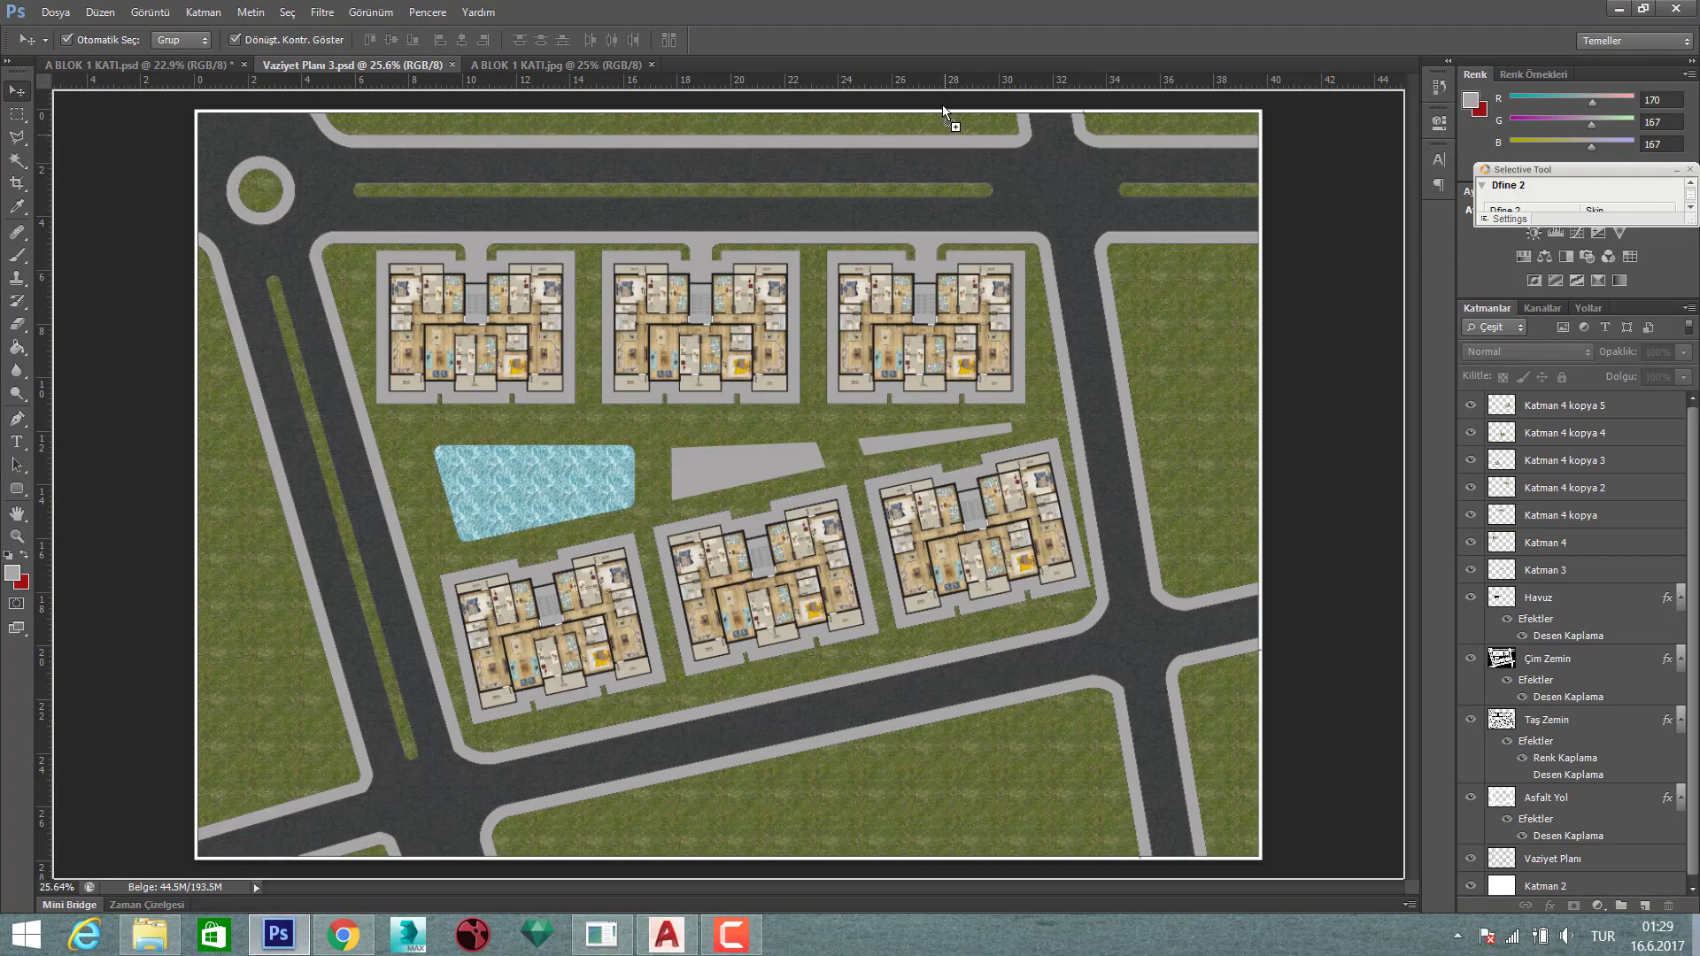
pyautogui.moveTo(943, 104); pyautogui.dragTo(943, 62)
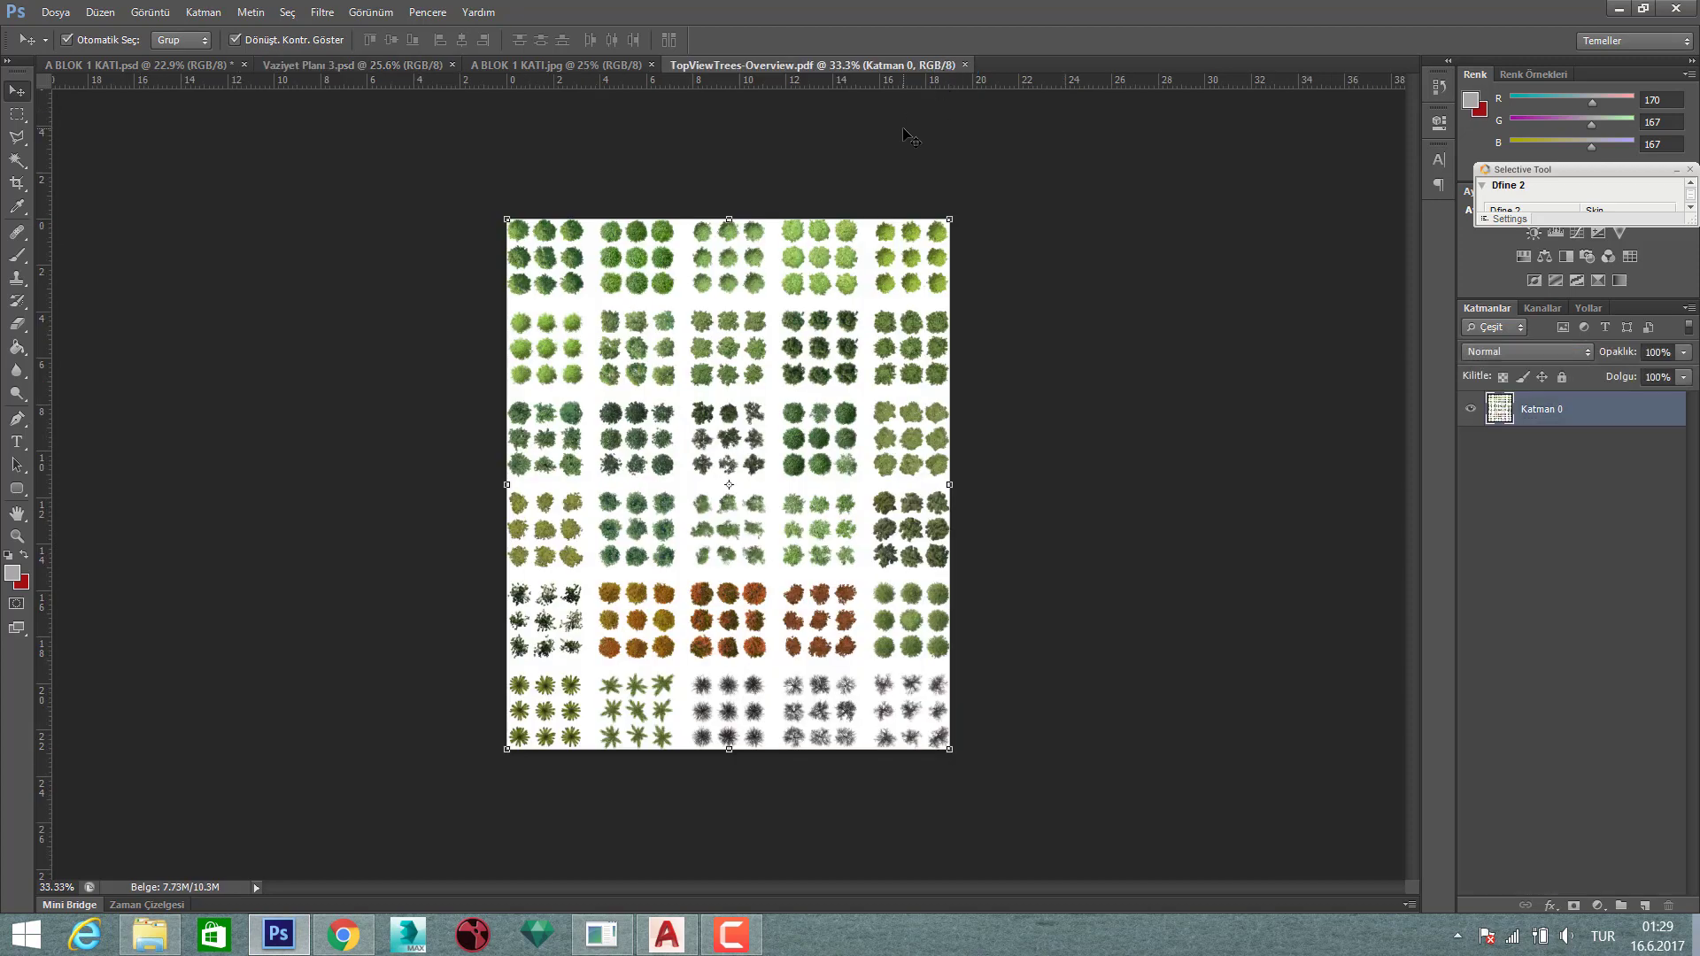
pyautogui.scroll(2, 881, 301)
pyautogui.scroll(3, 880, 301)
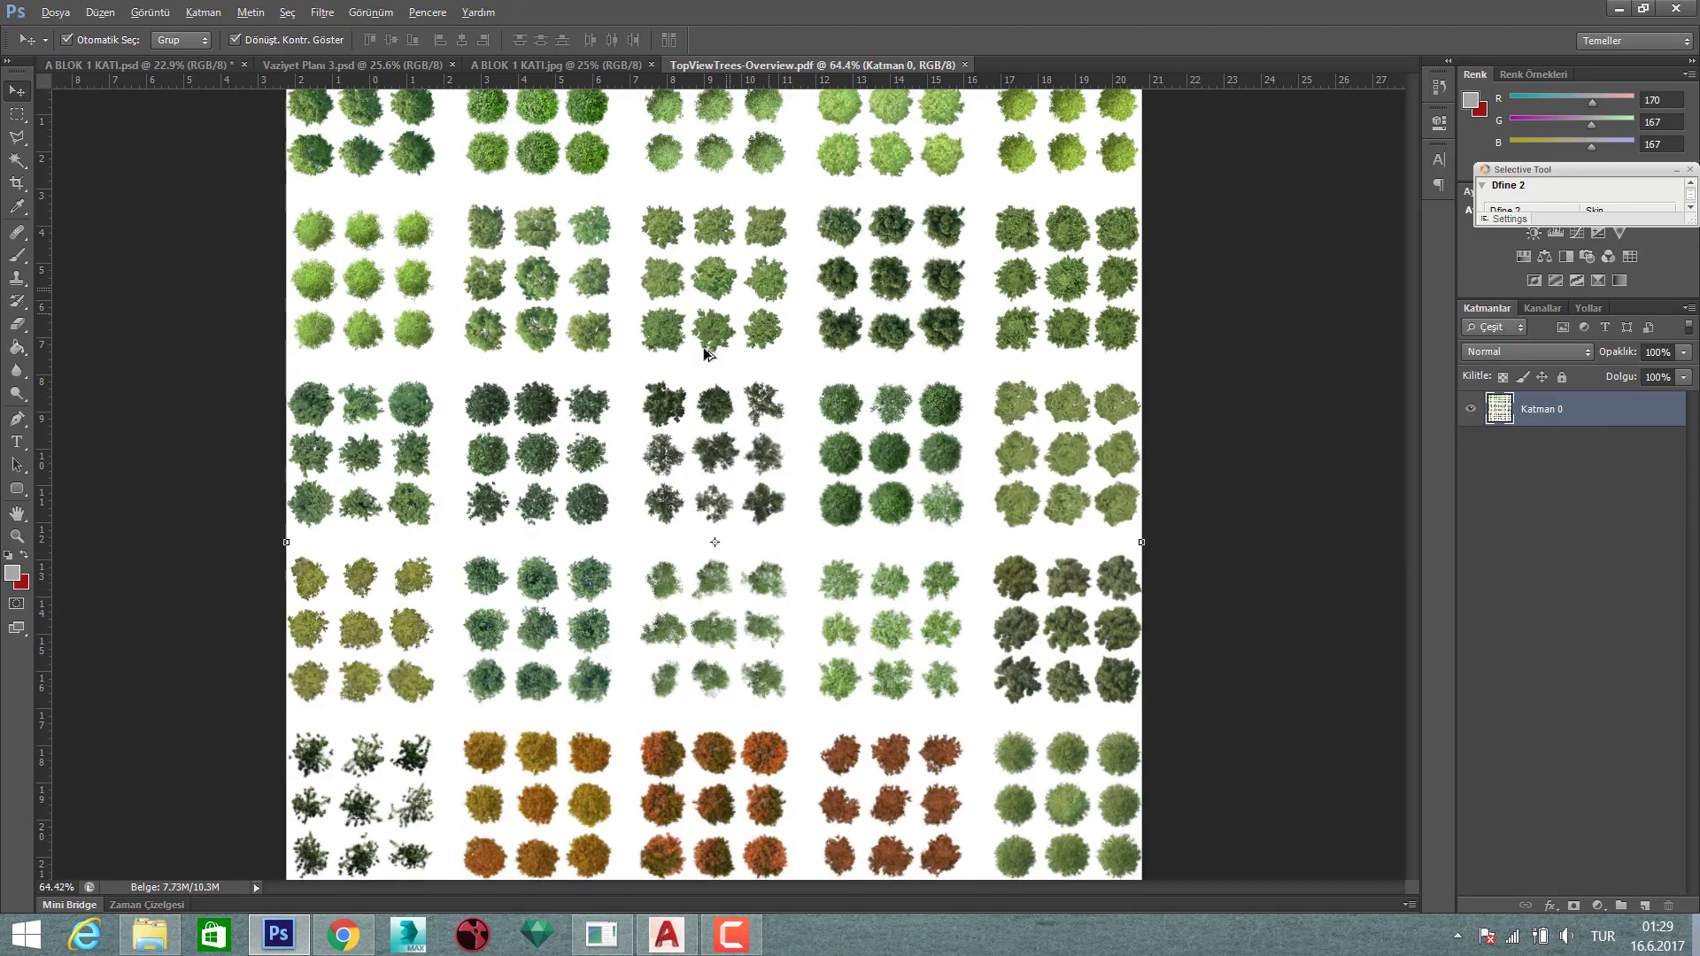
pyautogui.scroll(2, 871, 271)
pyautogui.scroll(1, 752, 289)
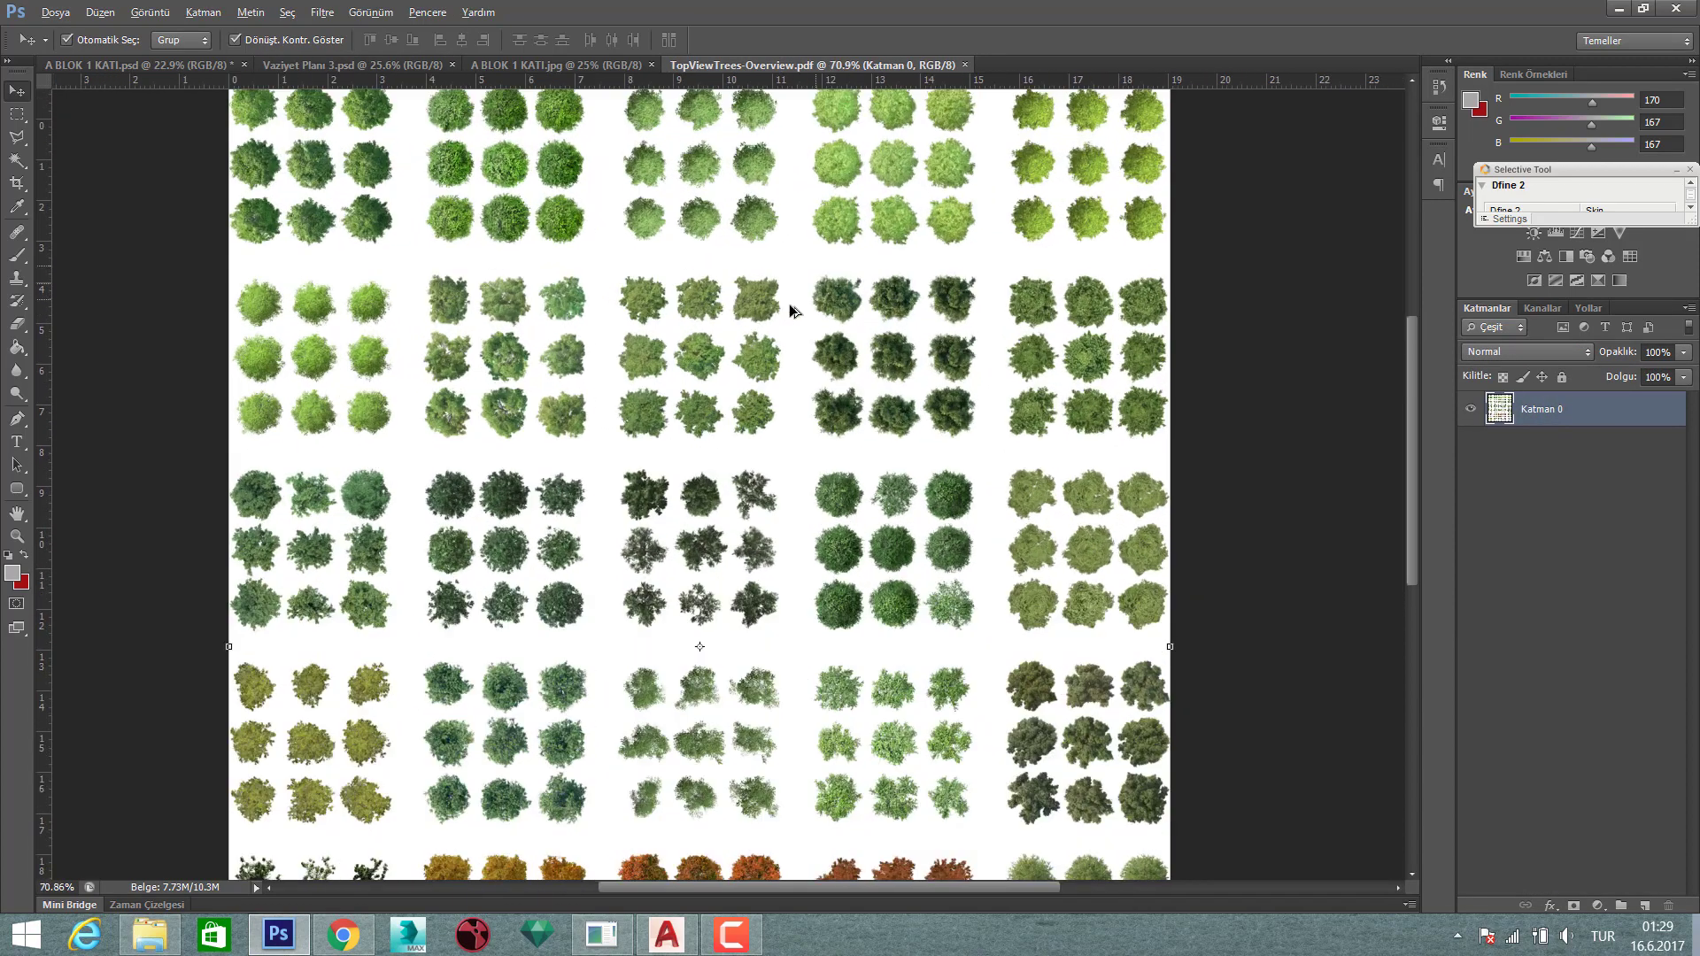
pyautogui.scroll(2, 378, 197)
pyautogui.scroll(2, 378, 196)
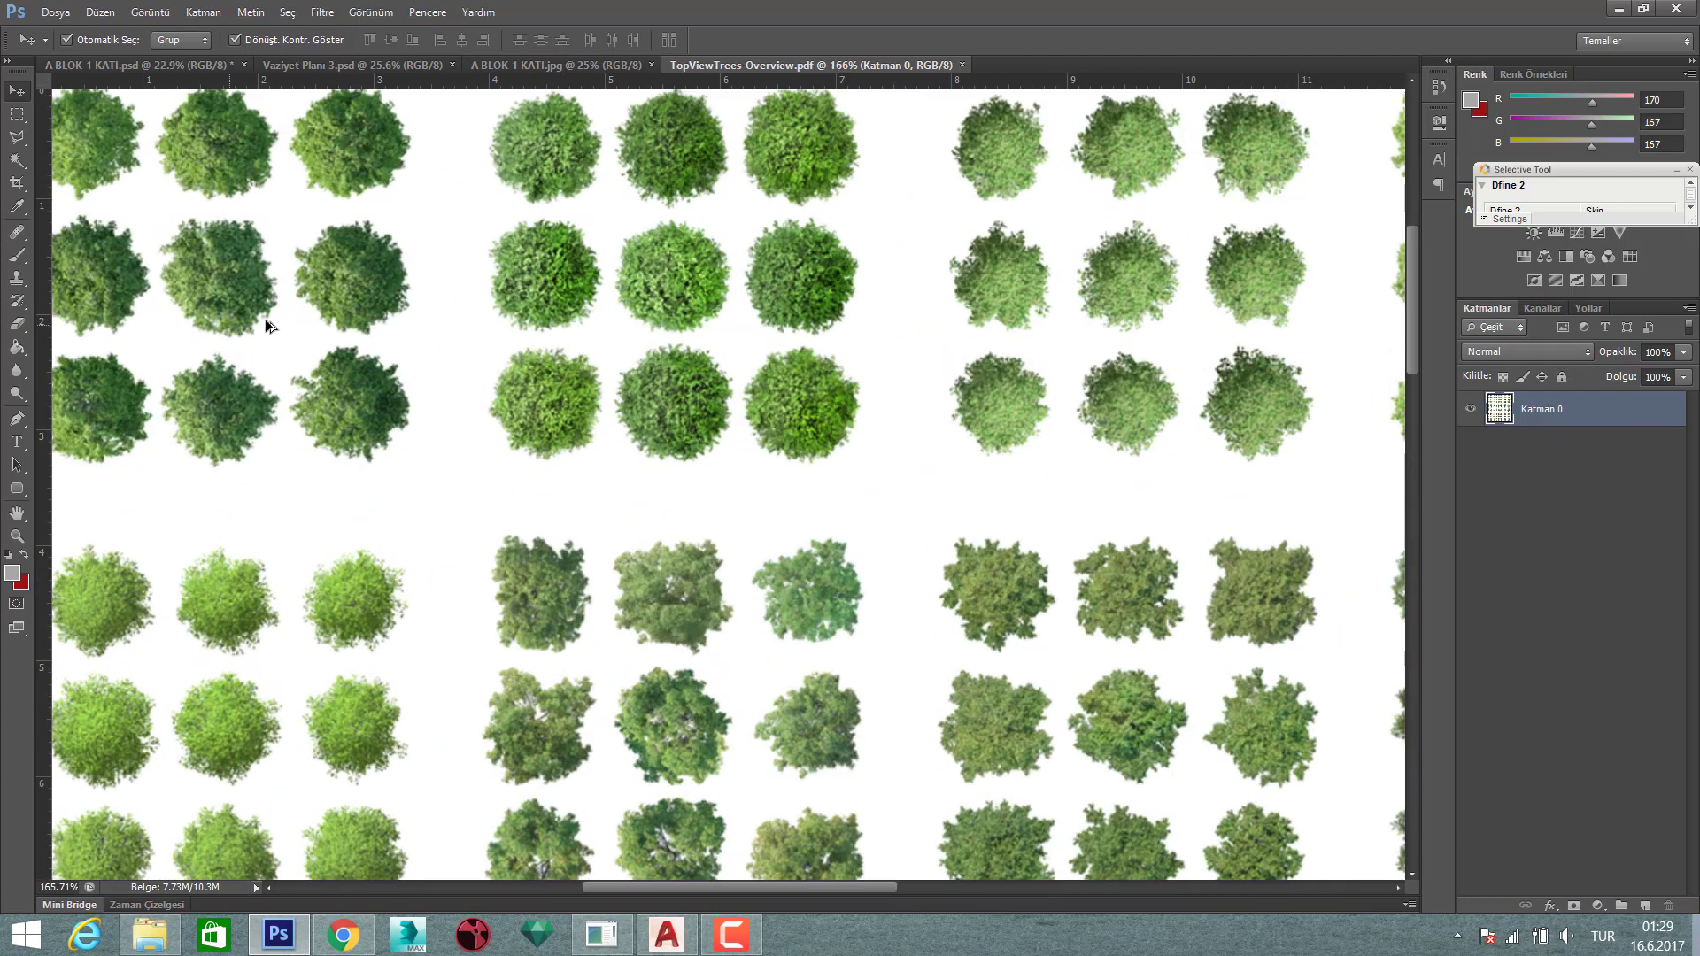
pyautogui.scroll(-2, 531, 230)
pyautogui.scroll(-2, 651, 265)
# - Magic Wand-select the white background plus all similar areas, and delete it
pyautogui.press('w')
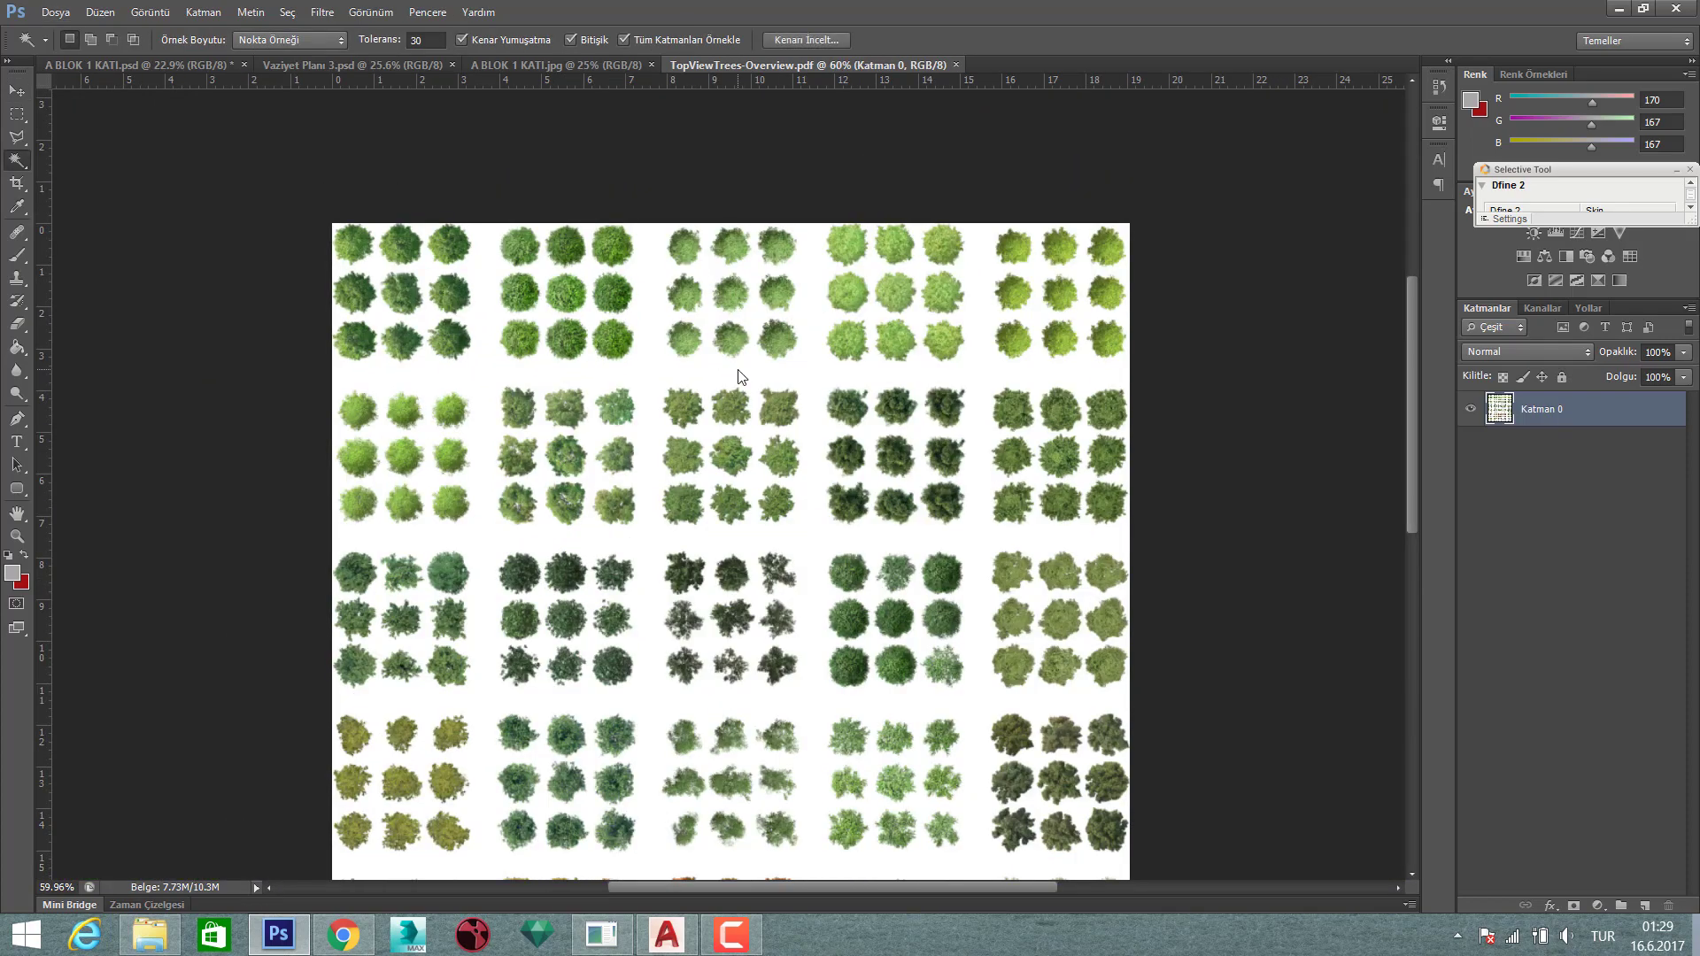
pyautogui.click(805, 510)
pyautogui.scroll(3, 808, 495)
pyautogui.scroll(-2, 810, 459)
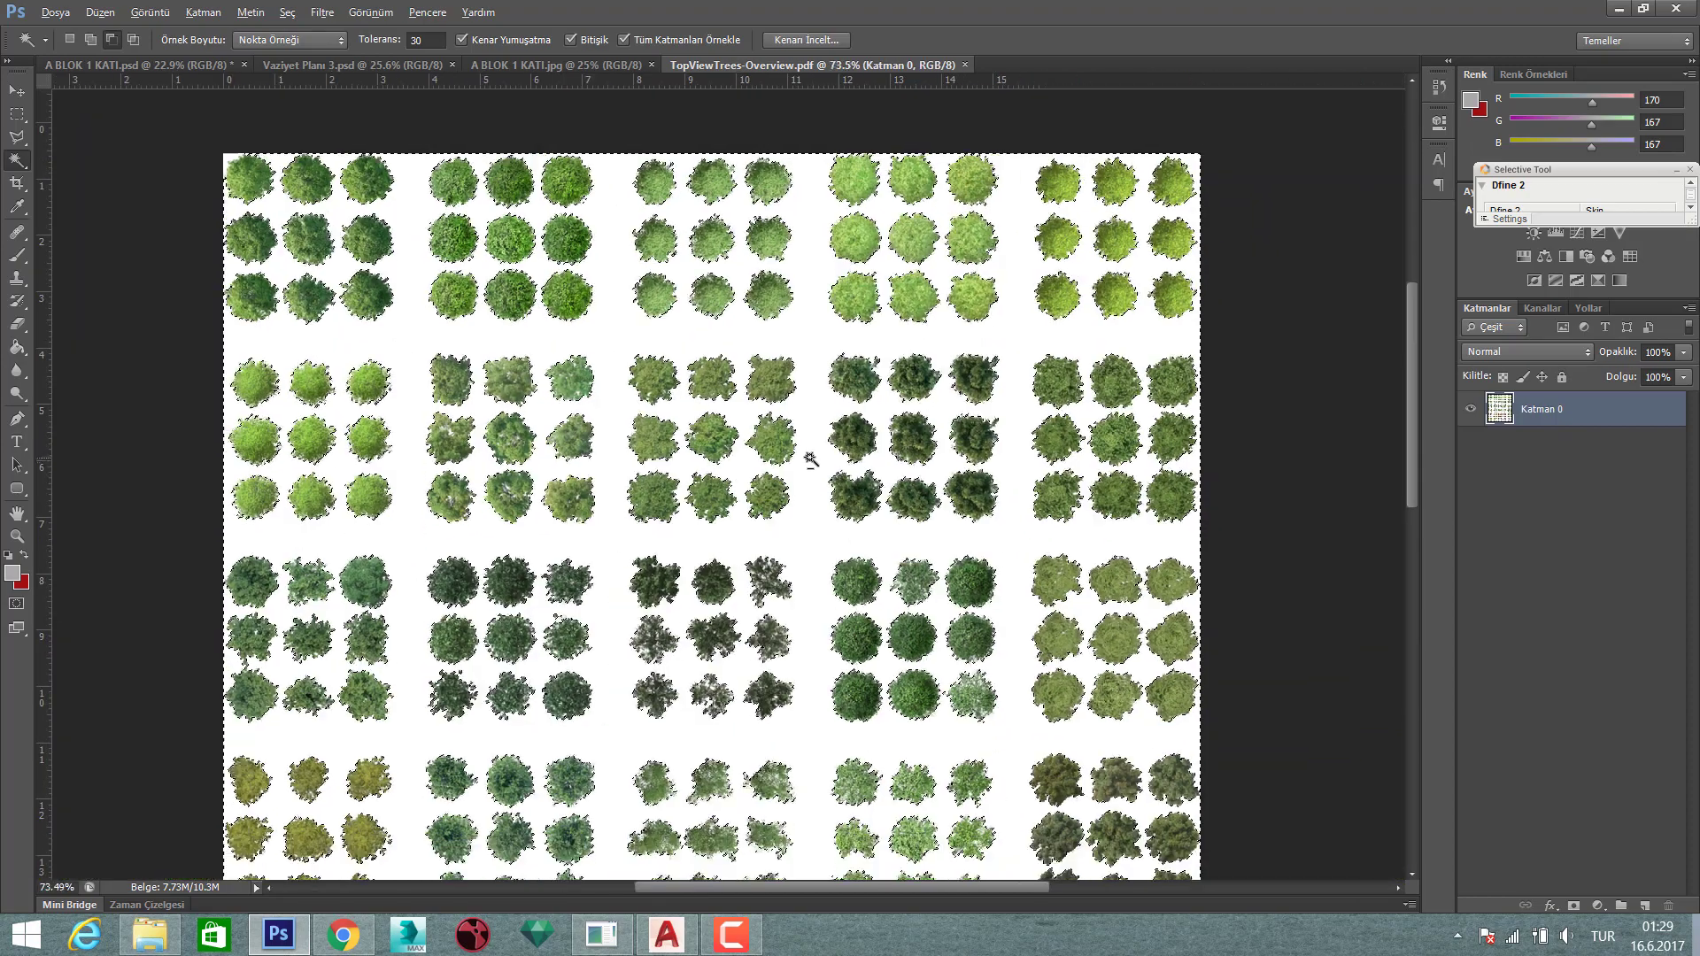
pyautogui.scroll(-1, 811, 458)
pyautogui.rightClick(808, 377)
pyautogui.click(863, 644)
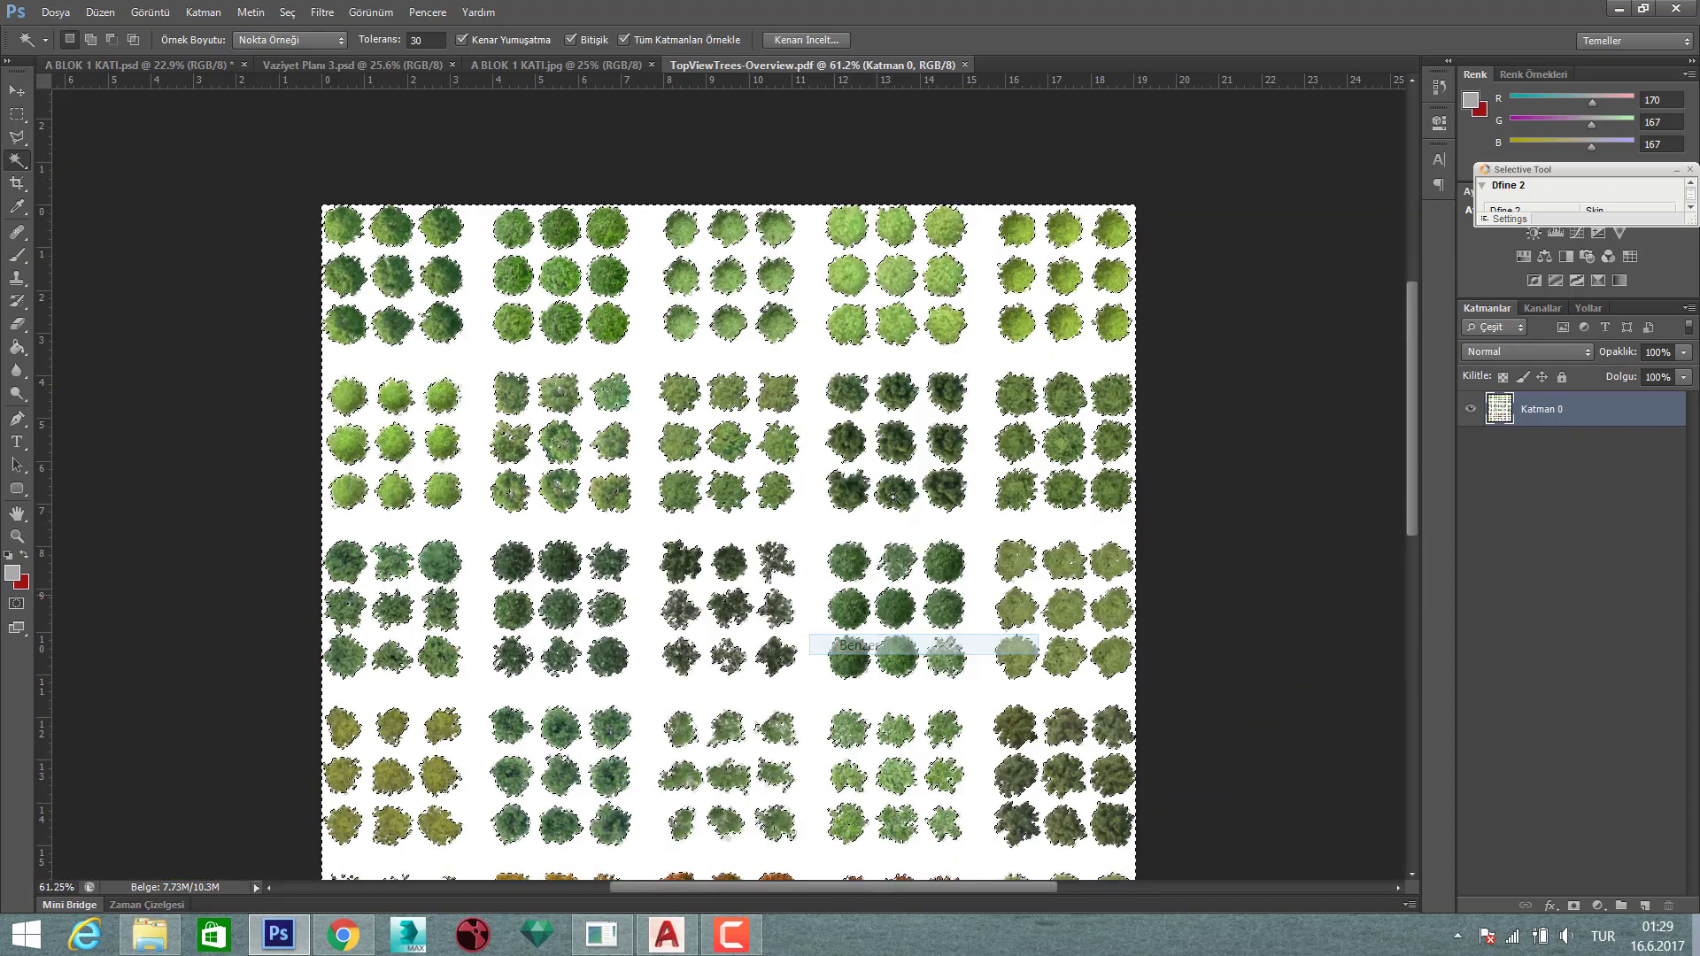
pyautogui.press('Delete')
# - Clear the selection and fit the whole transparent tree sheet in view
pyautogui.rightClick(827, 361)
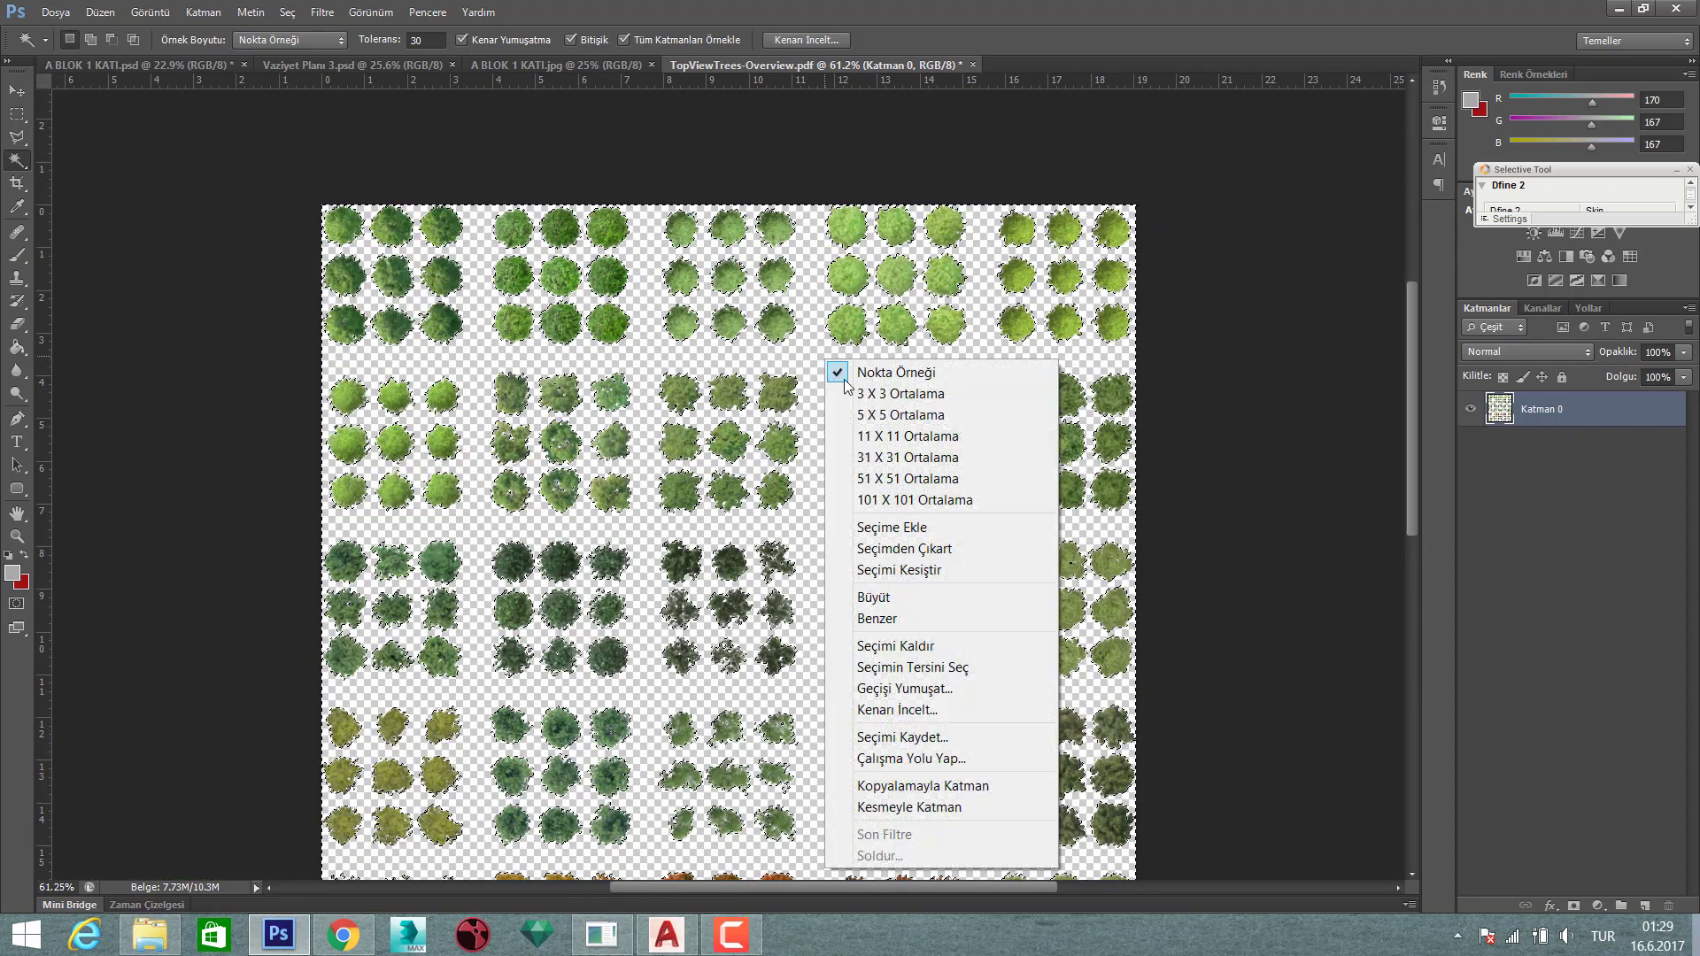
pyautogui.click(947, 647)
pyautogui.press('v')
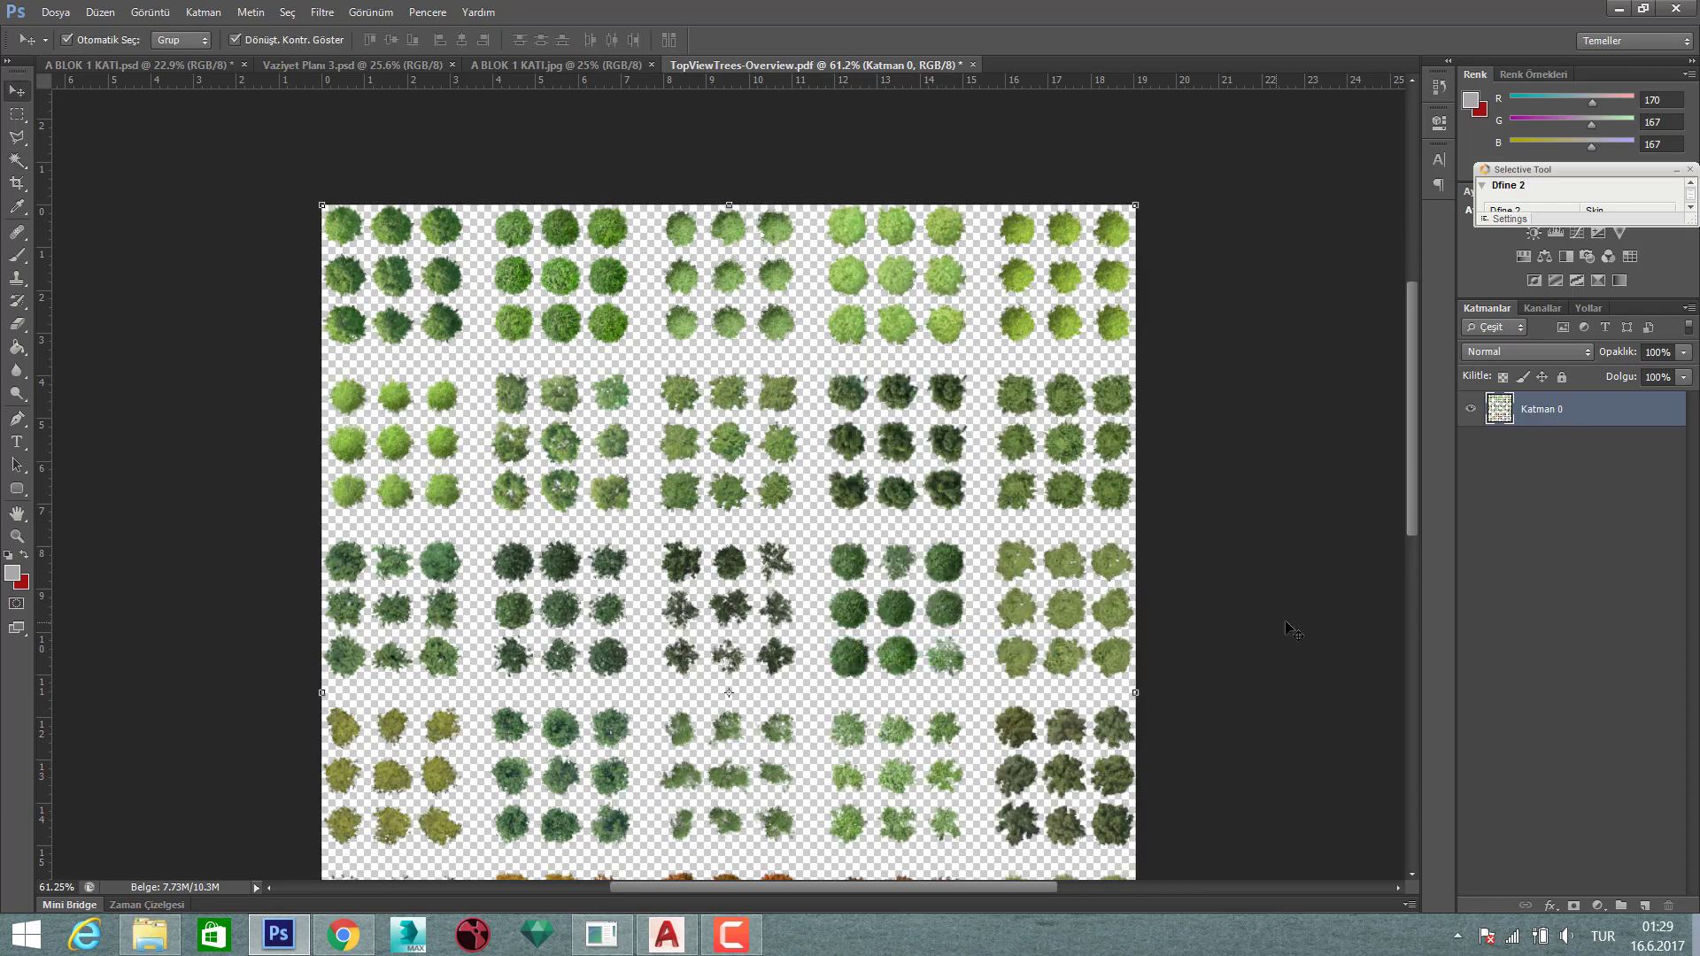
pyautogui.click(1288, 625)
pyautogui.hotkey('ctrl', '0')
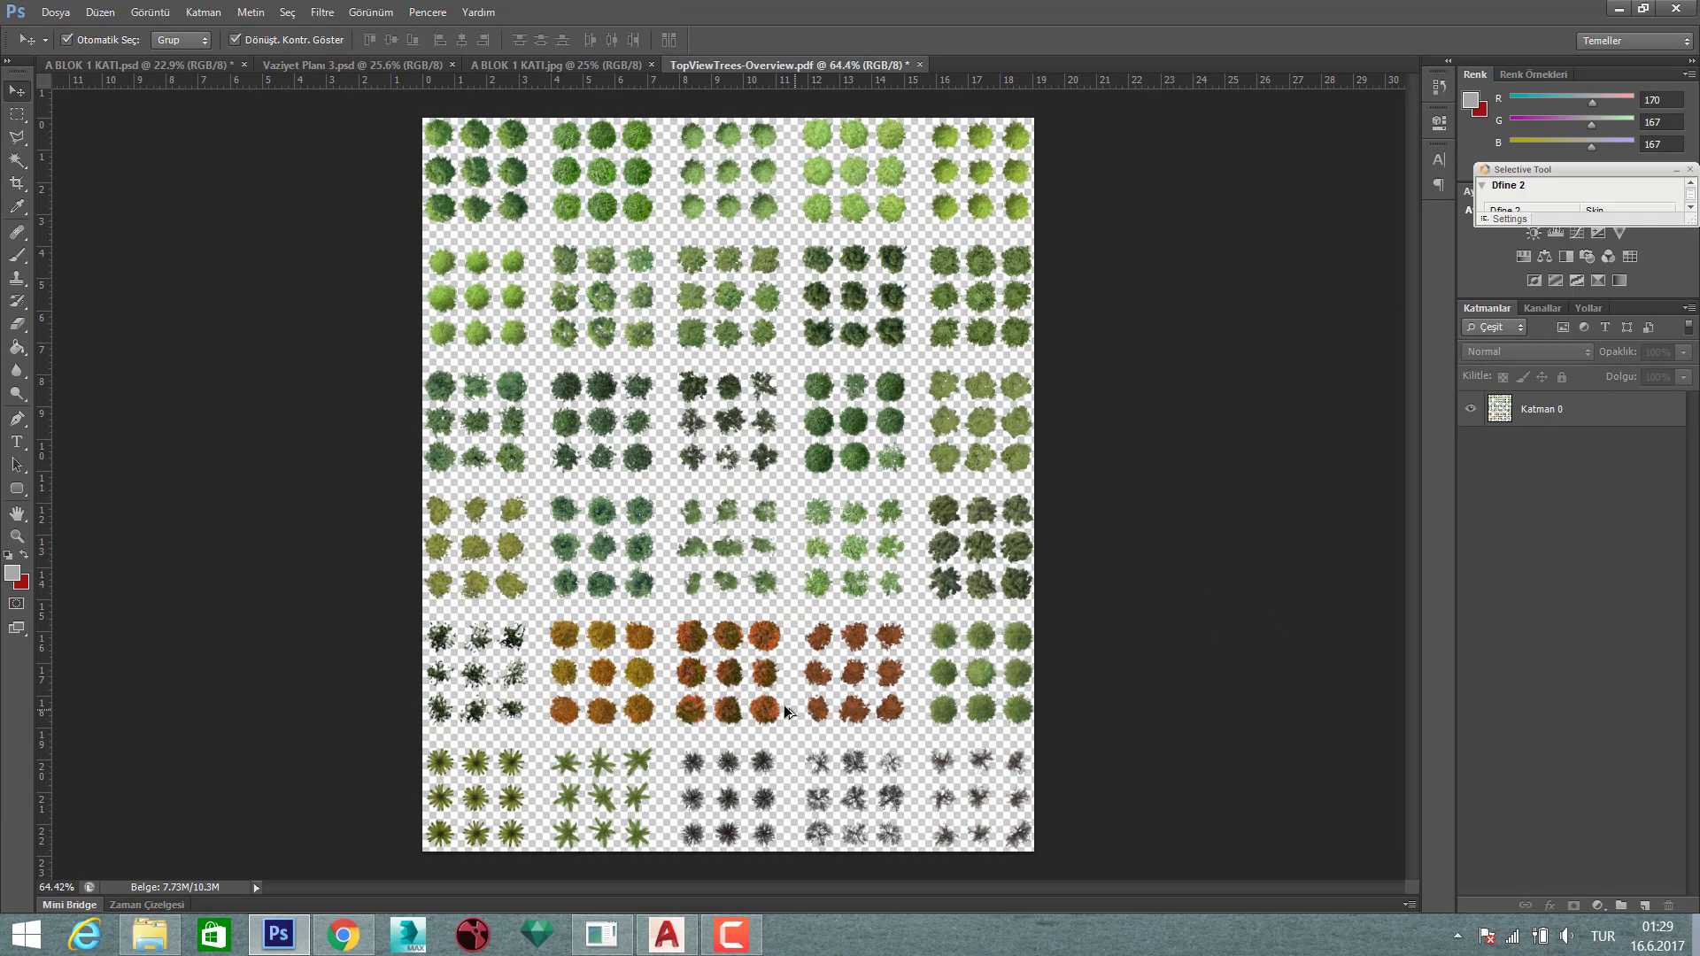
# - Marquee-select the dark tree in the middle row of the tree sheet
pyautogui.scroll(3, 786, 711)
pyautogui.scroll(-2, 735, 673)
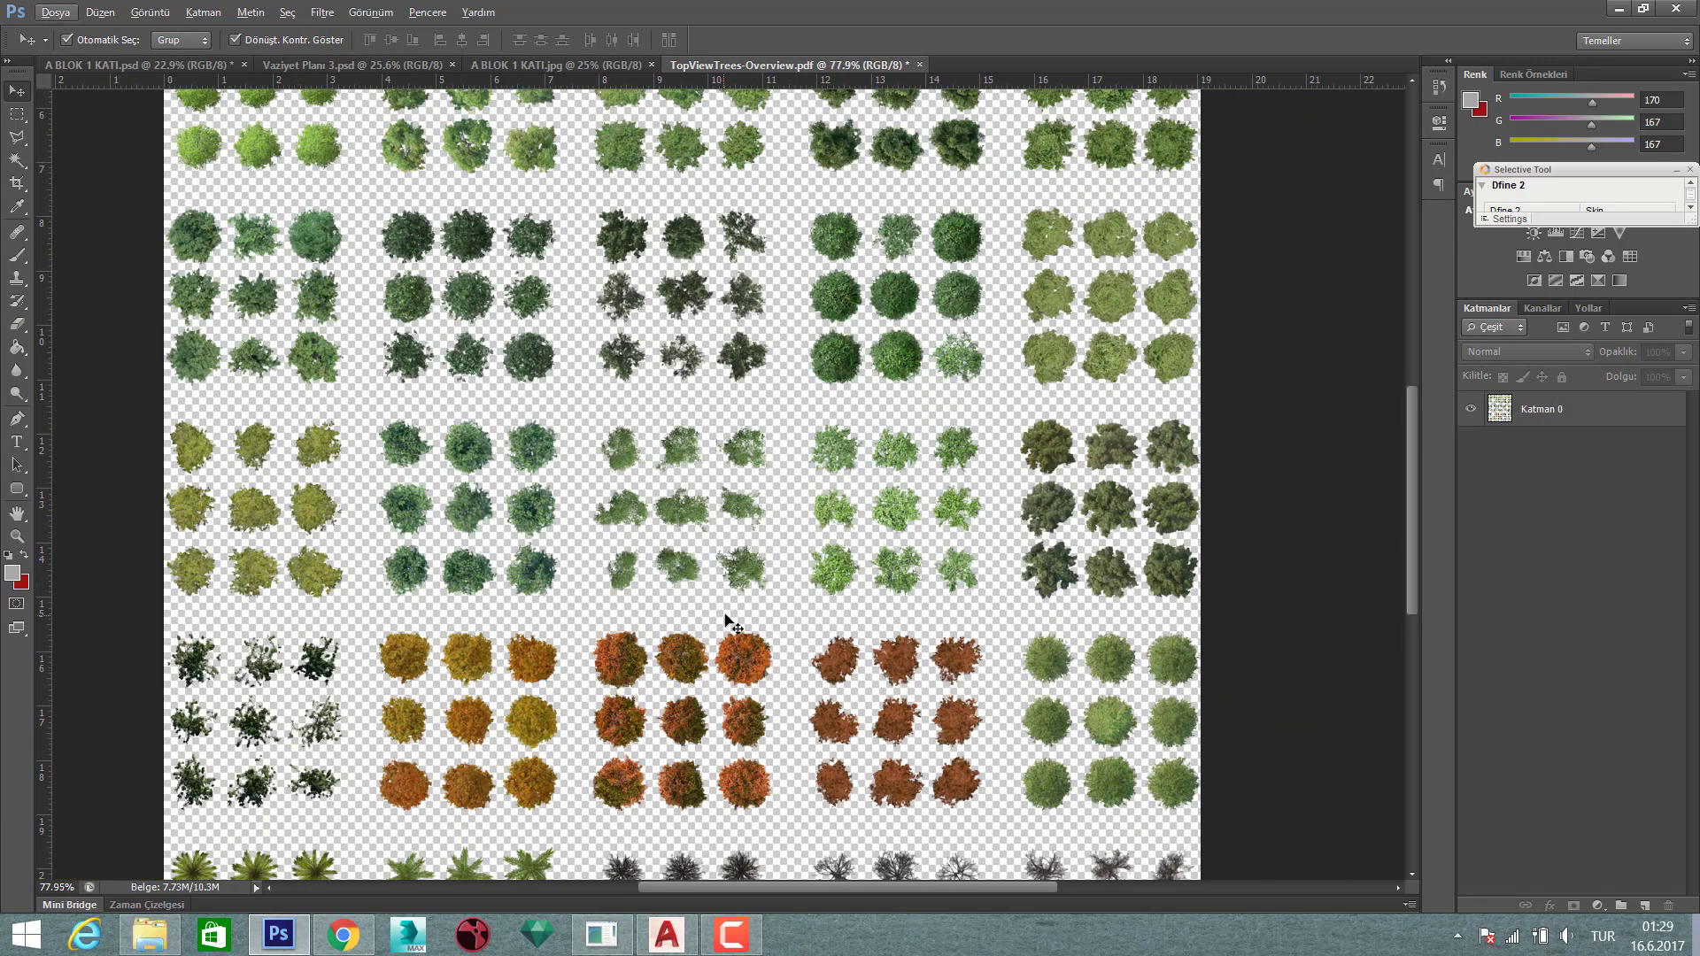
pyautogui.scroll(2, 733, 624)
pyautogui.scroll(3, 1022, 625)
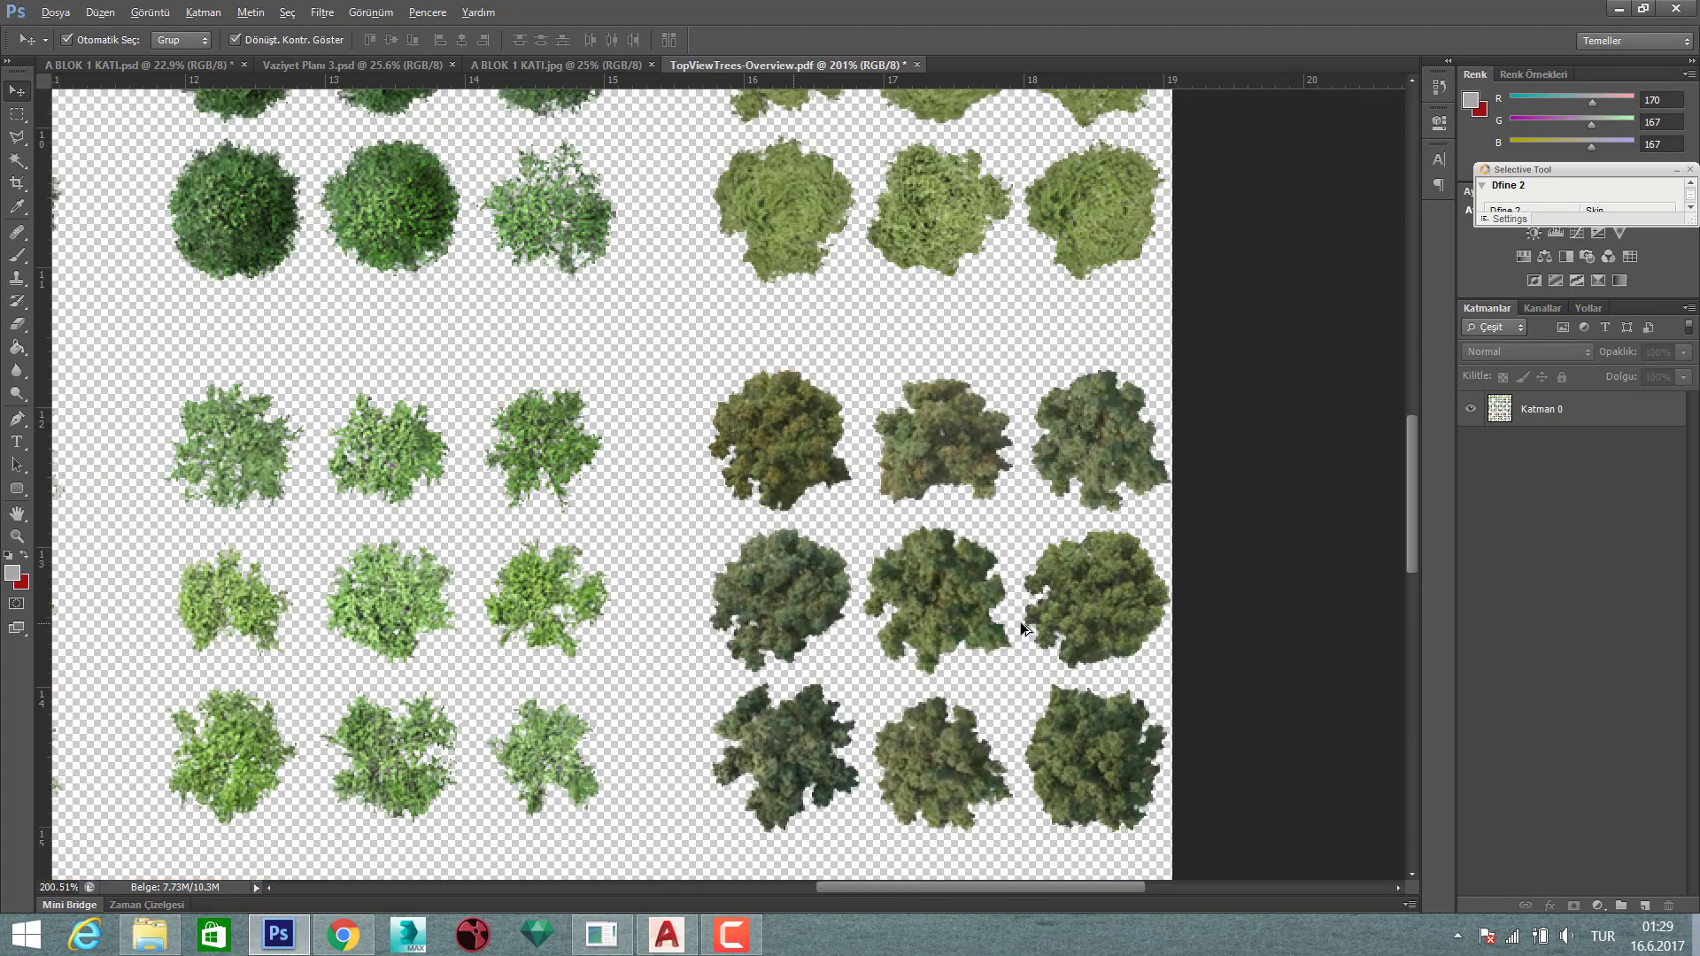
pyautogui.scroll(1, 1022, 629)
pyautogui.press('m')
pyautogui.press('Escape')
pyautogui.press('m')
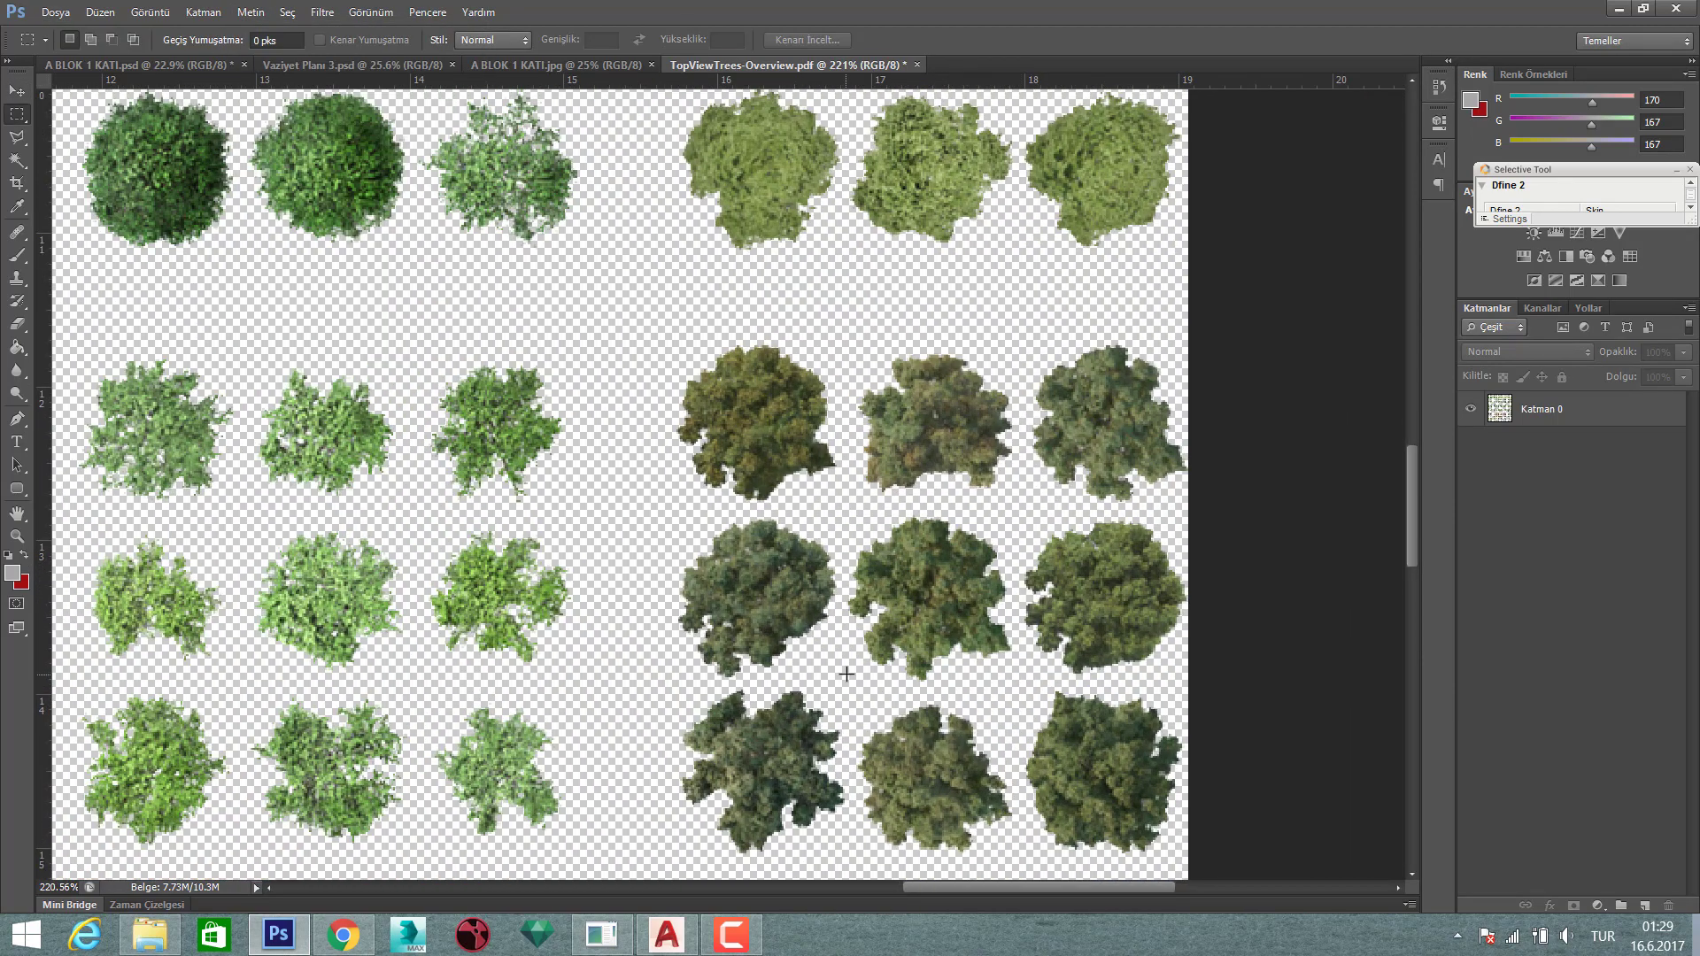
pyautogui.moveTo(717, 593); pyautogui.dragTo(846, 683)
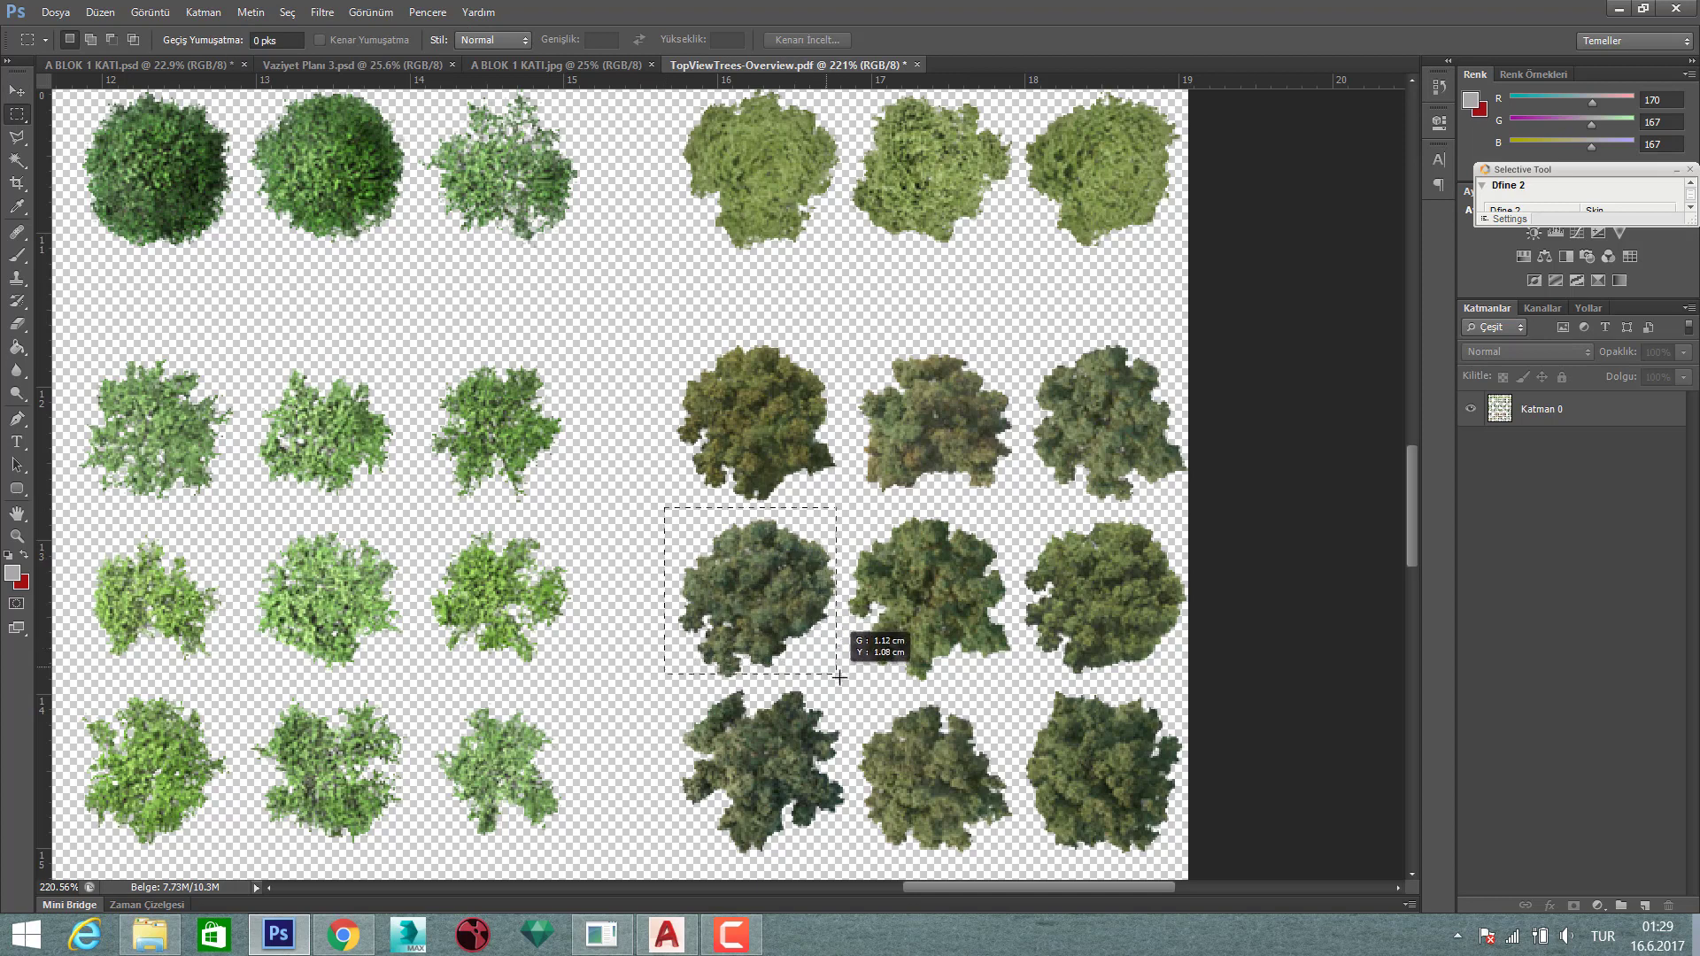
# - Drag the dark tree into the Vaziyet Planı site plan and commit it
pyautogui.press('v')
pyautogui.click(776, 573)
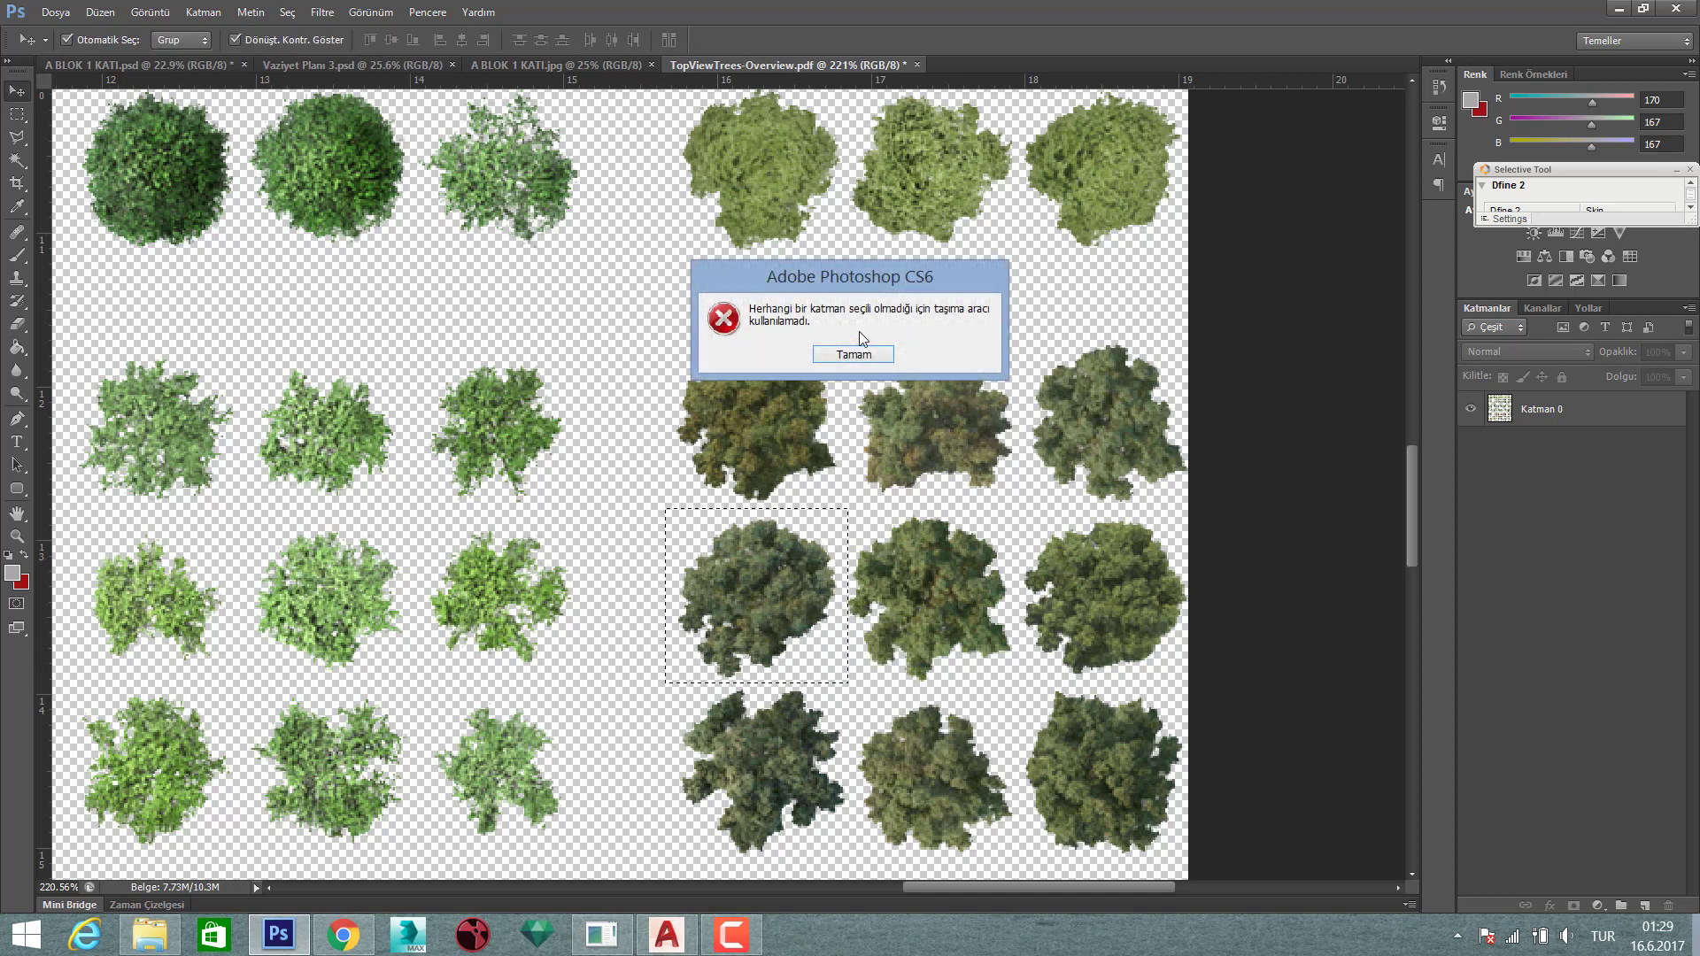
pyautogui.click(865, 359)
pyautogui.moveTo(759, 545)
pyautogui.mouseDown()
pyautogui.moveTo(549, 173)
pyautogui.moveTo(540, 51)
pyautogui.moveTo(404, 58)
pyautogui.moveTo(607, 463)
pyautogui.moveTo(623, 445)
pyautogui.mouseUp()
pyautogui.scroll(3, 608, 462)
pyautogui.scroll(2, 610, 461)
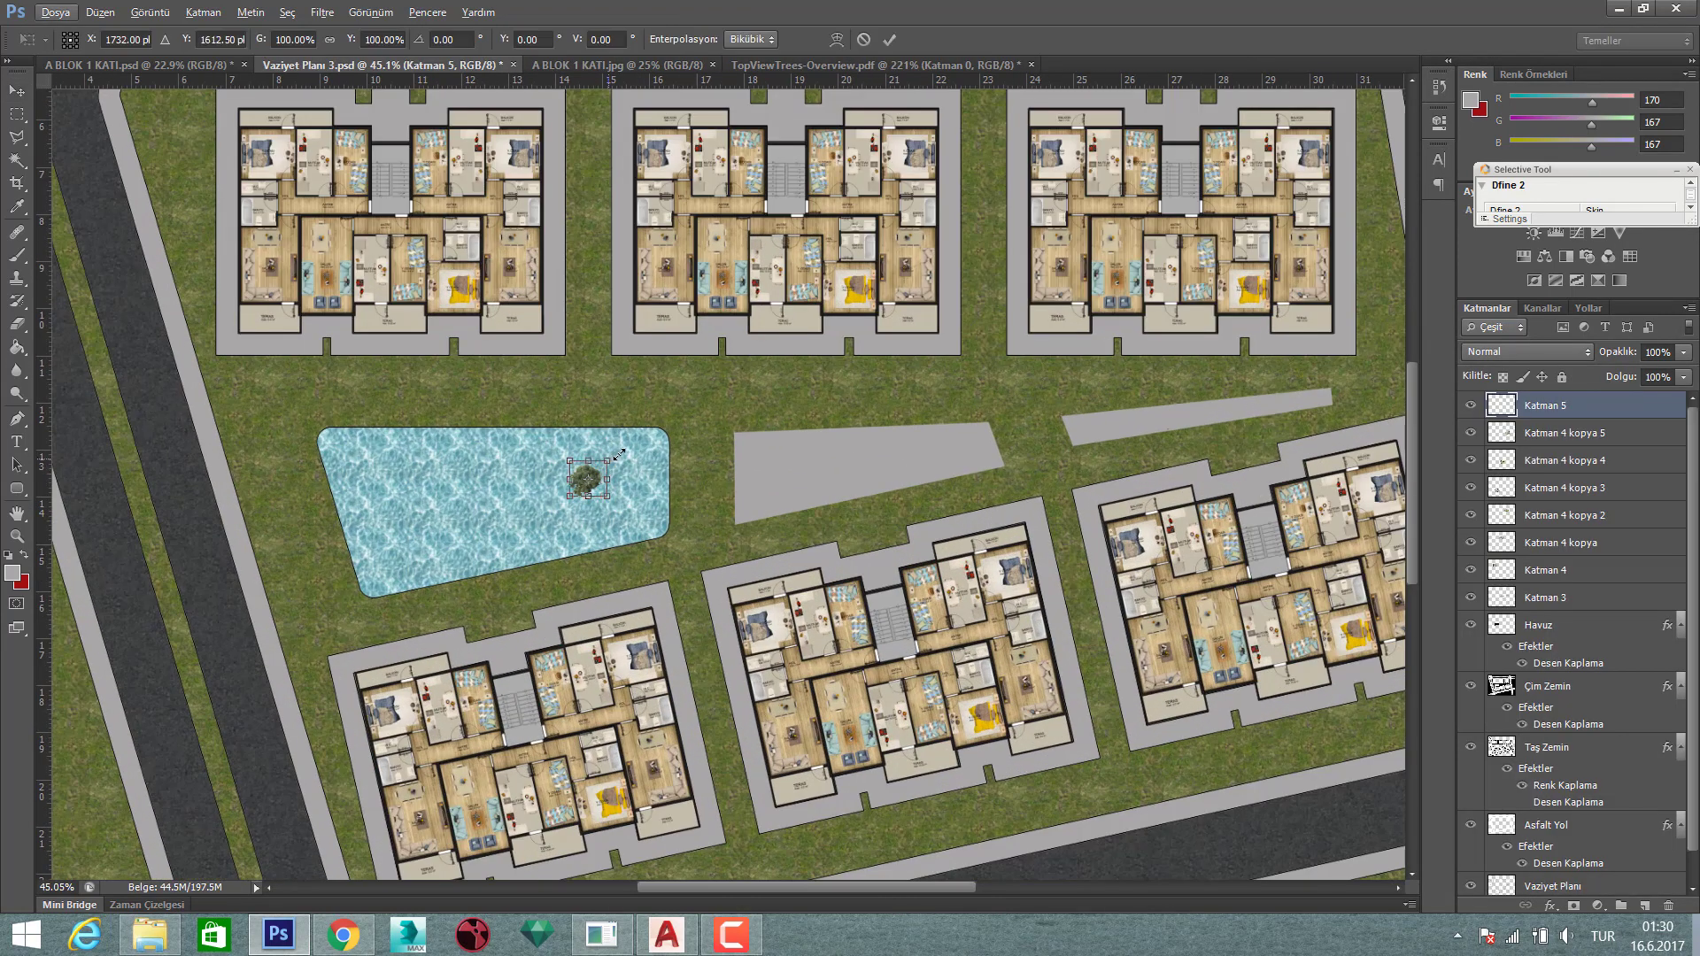
pyautogui.click(890, 40)
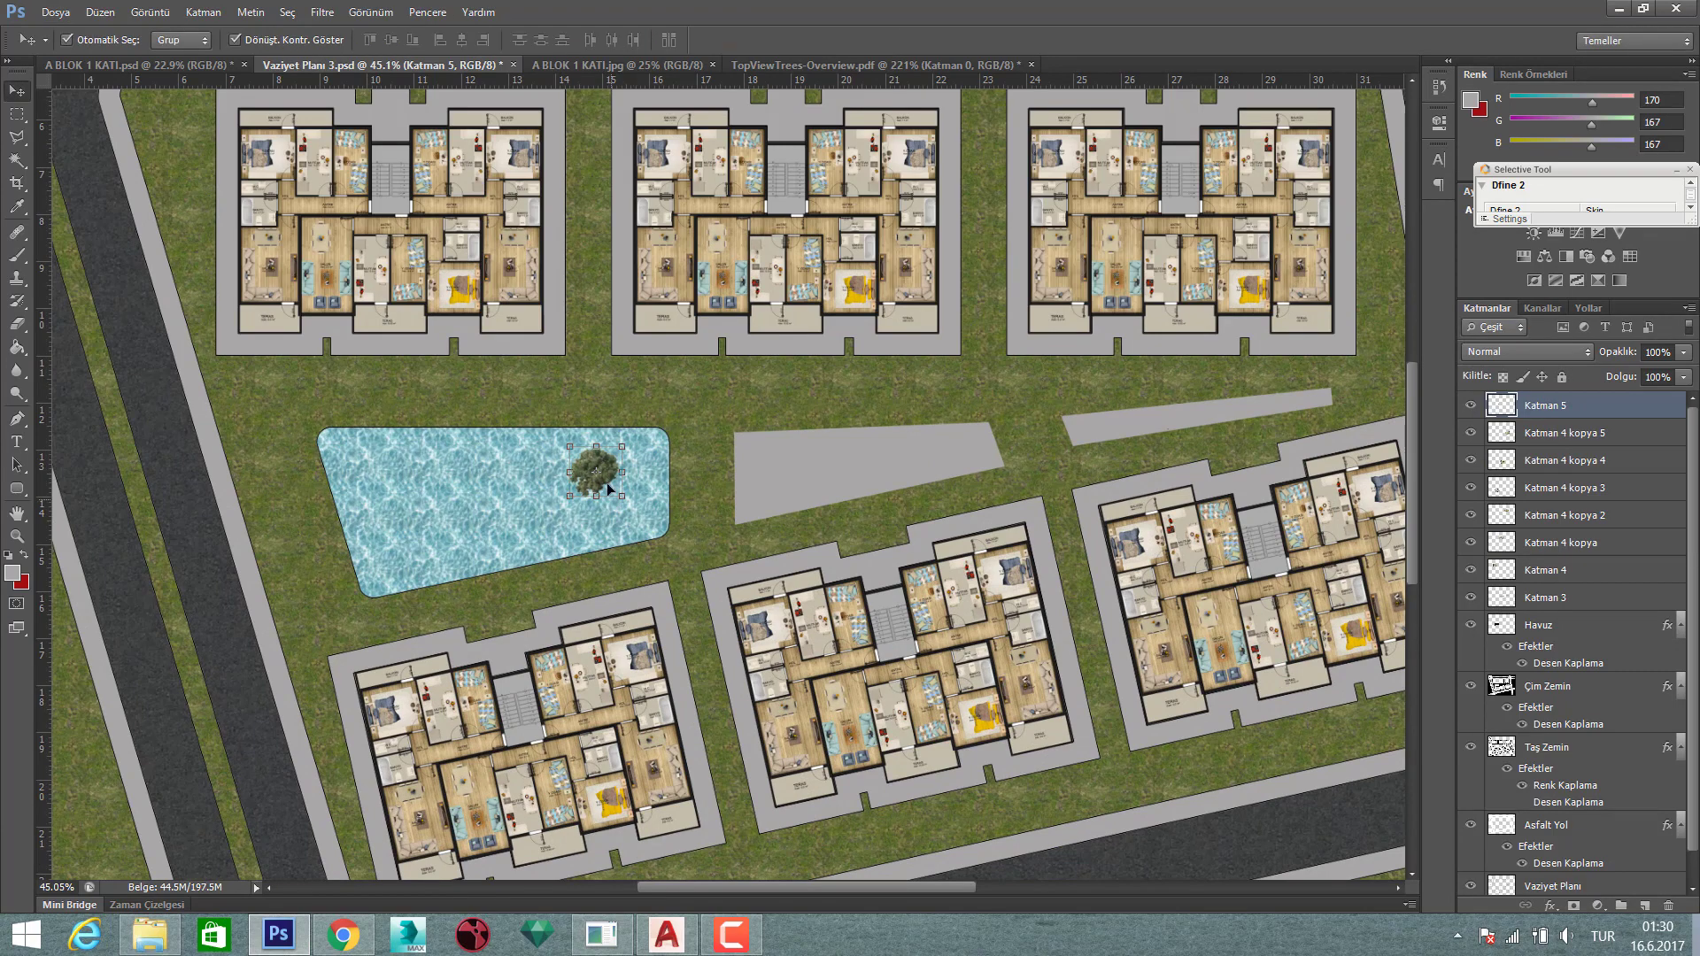
# - Move the tree onto the lawn below the pool, then to the lawn left of it
pyautogui.scroll(2, 596, 394)
pyautogui.scroll(2, 595, 394)
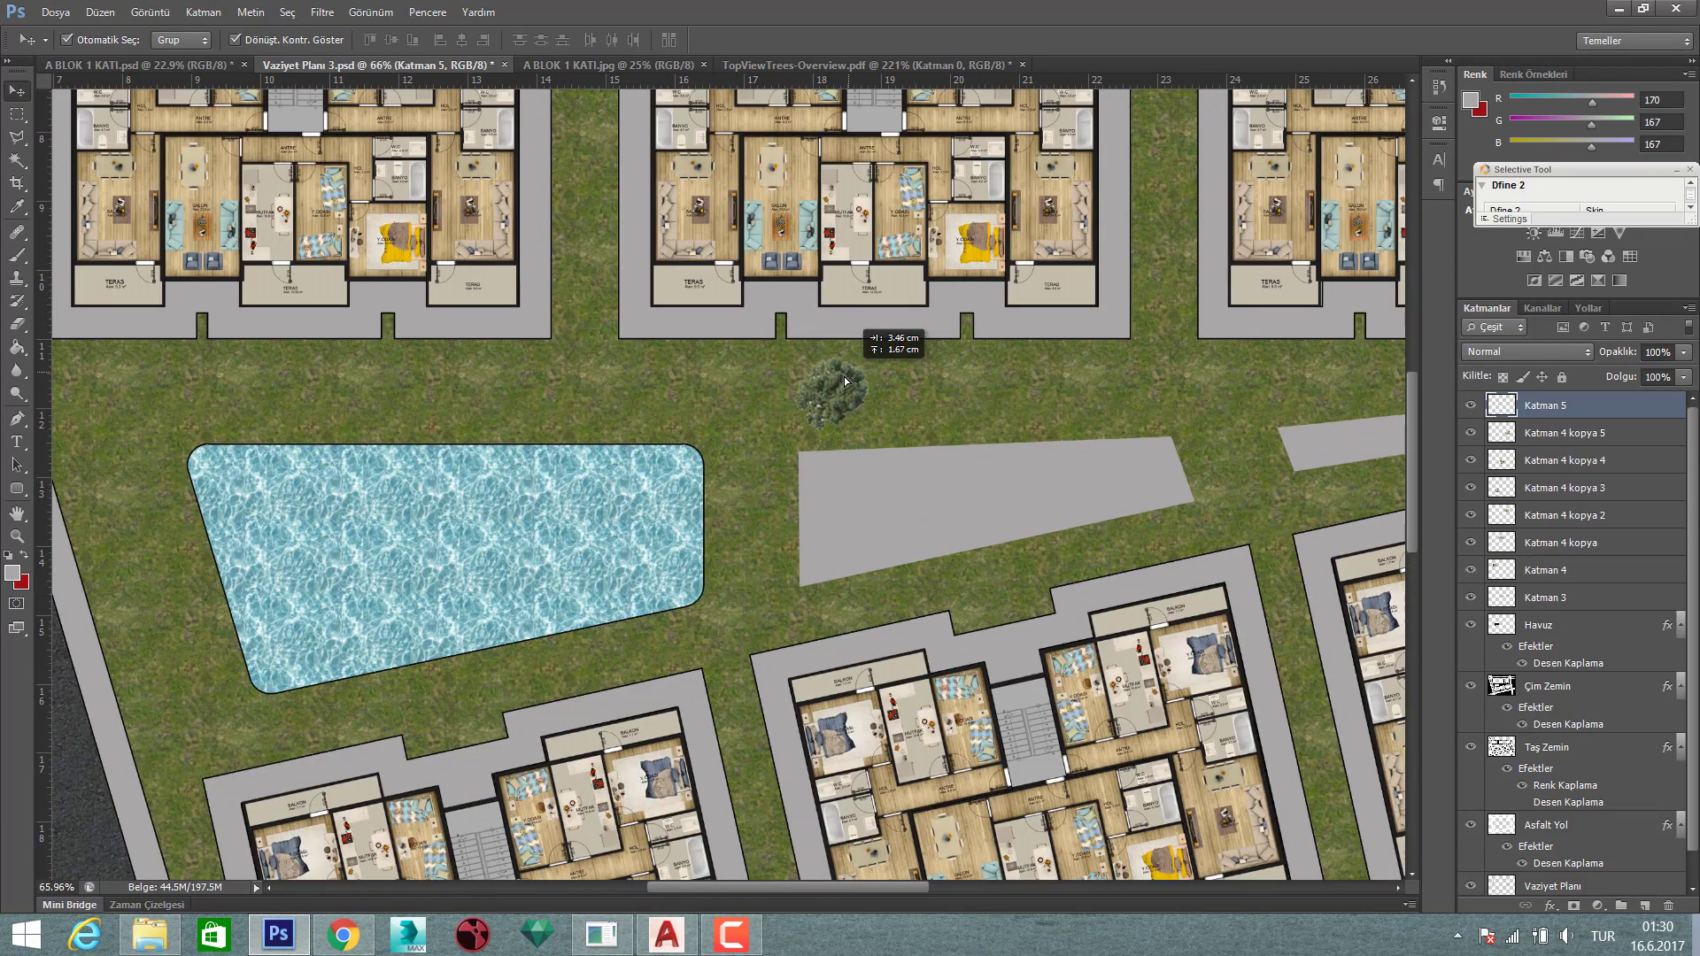
pyautogui.moveTo(792, 438); pyautogui.dragTo(573, 658)
pyautogui.scroll(2, 574, 660)
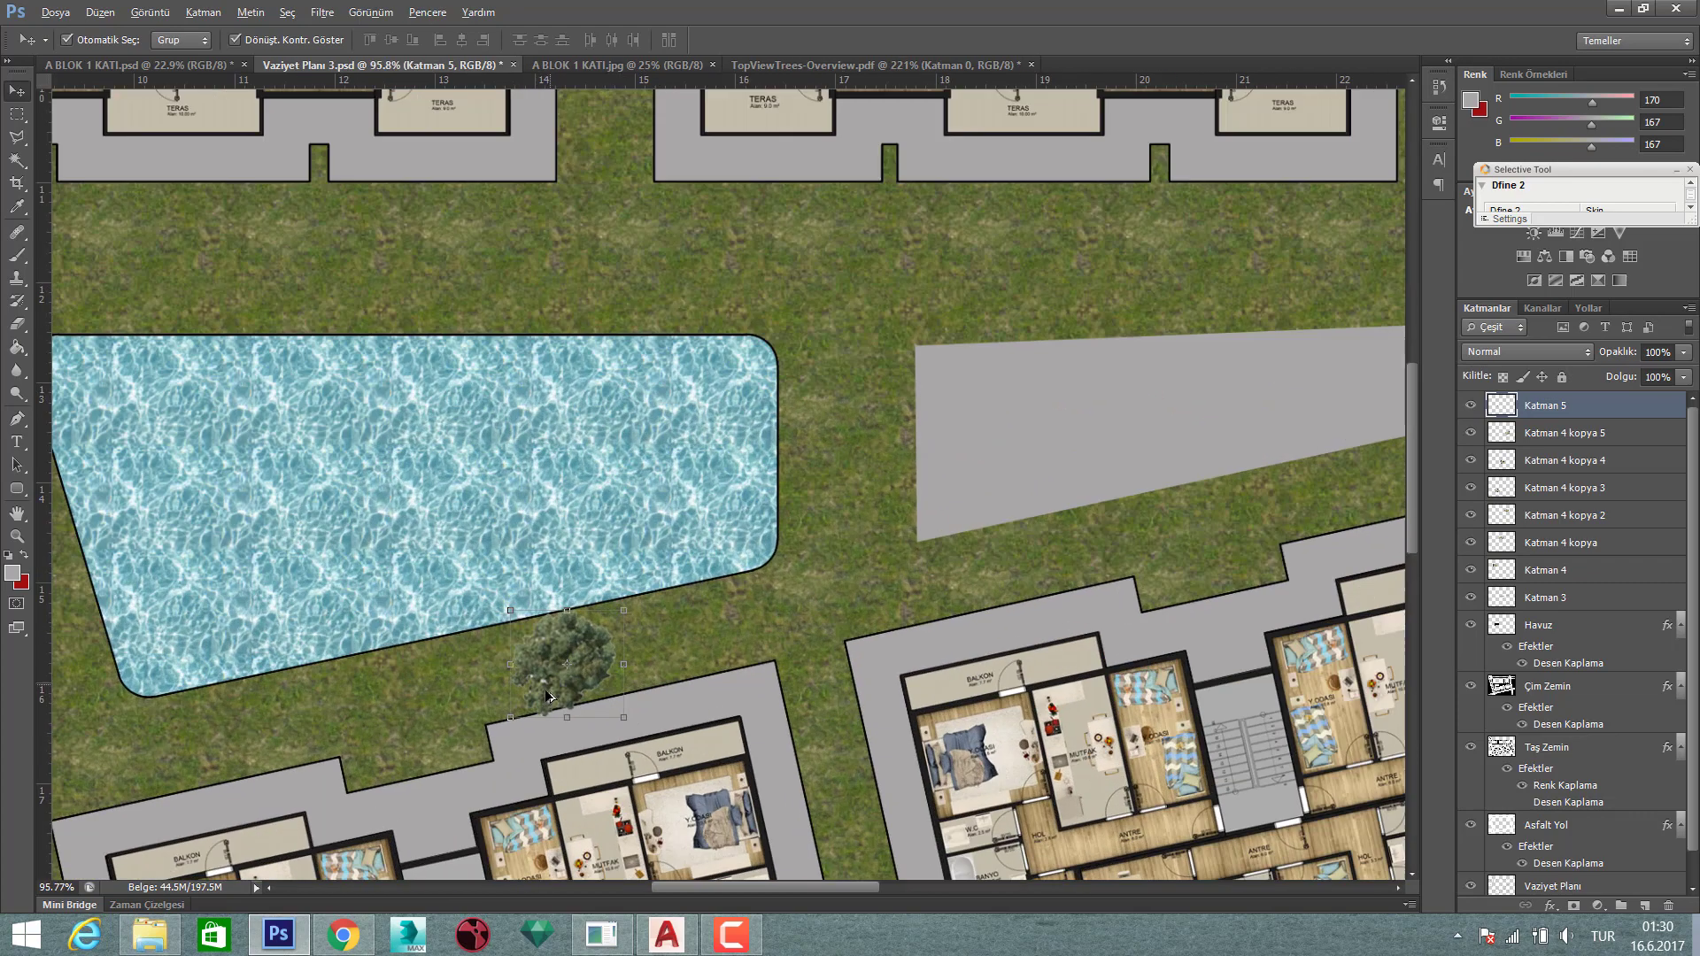
pyautogui.scroll(2, 574, 660)
pyautogui.scroll(-2, 576, 664)
pyautogui.scroll(-2, 580, 671)
pyautogui.scroll(-4, 582, 673)
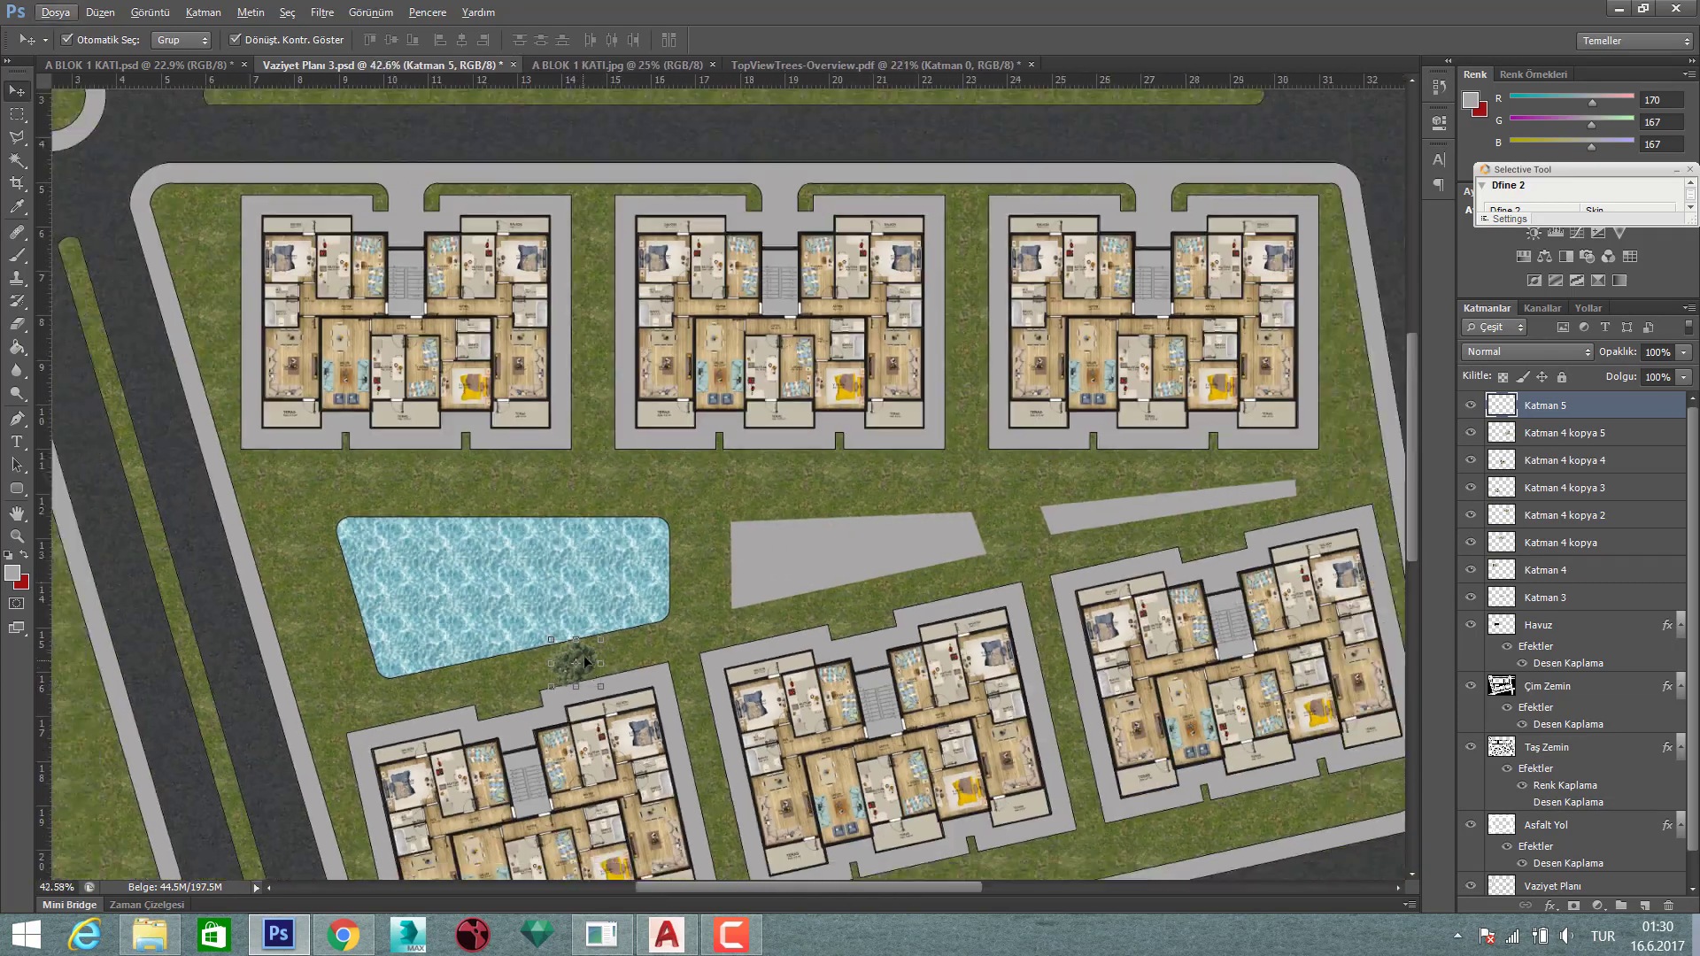
pyautogui.moveTo(583, 655); pyautogui.dragTo(305, 595)
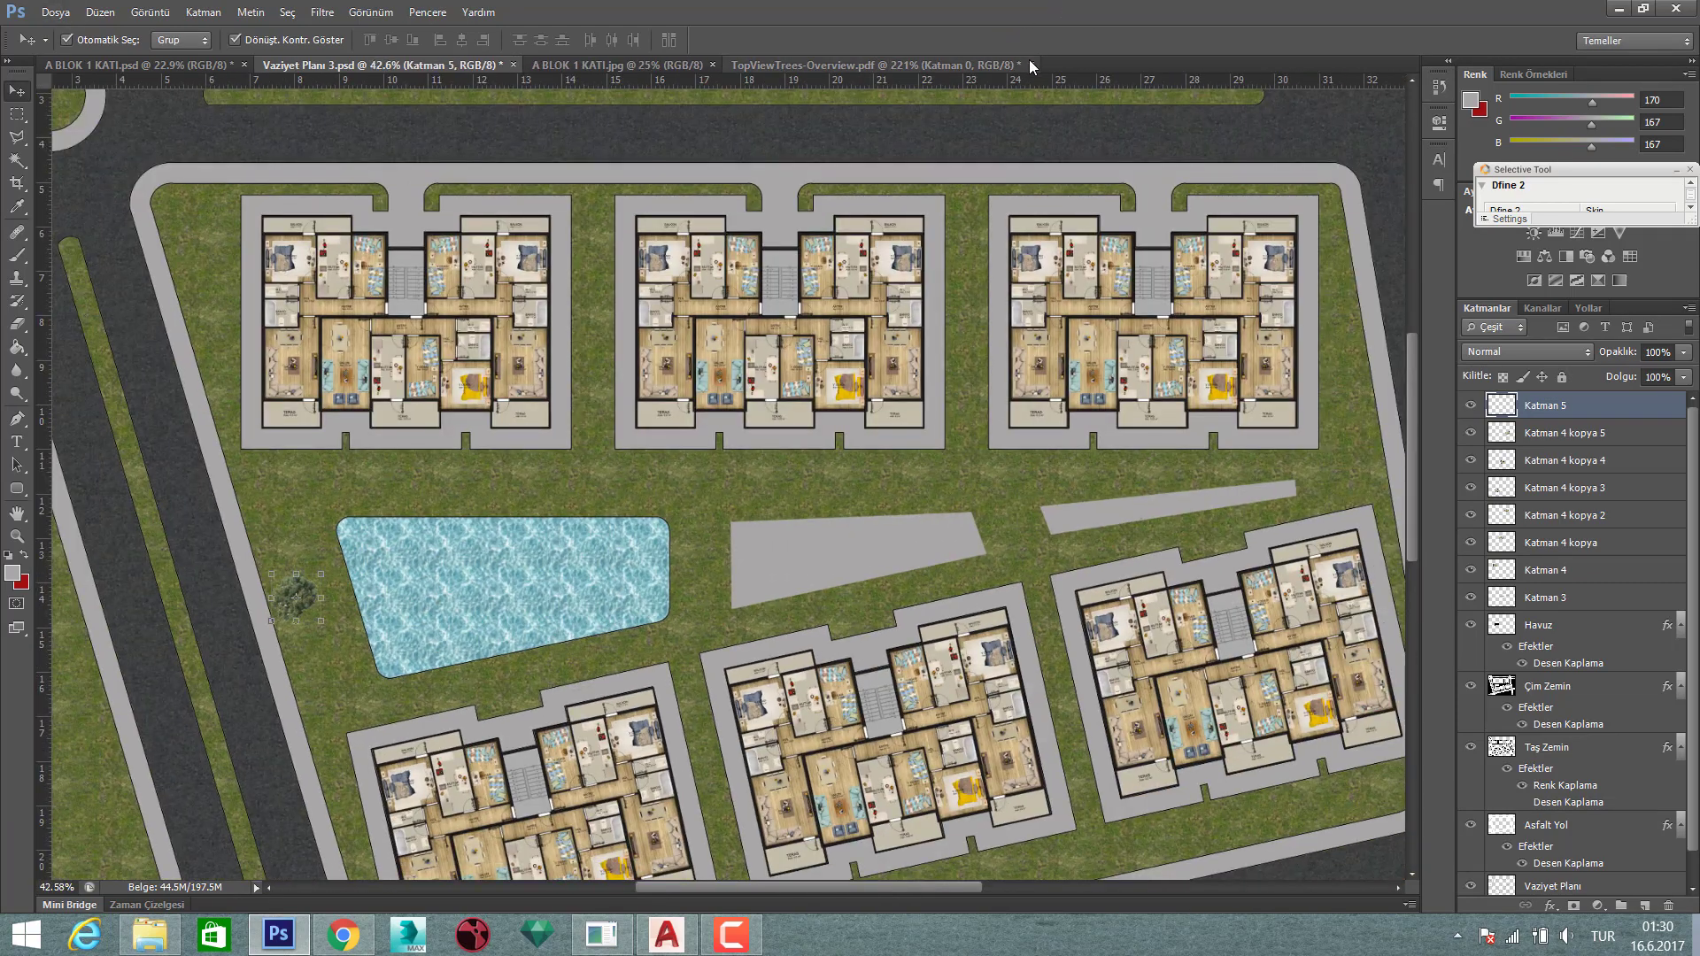
# - Close A BLOK 1 KATI.jpg and position the tree on the grass median between the left roads
pyautogui.click(713, 64)
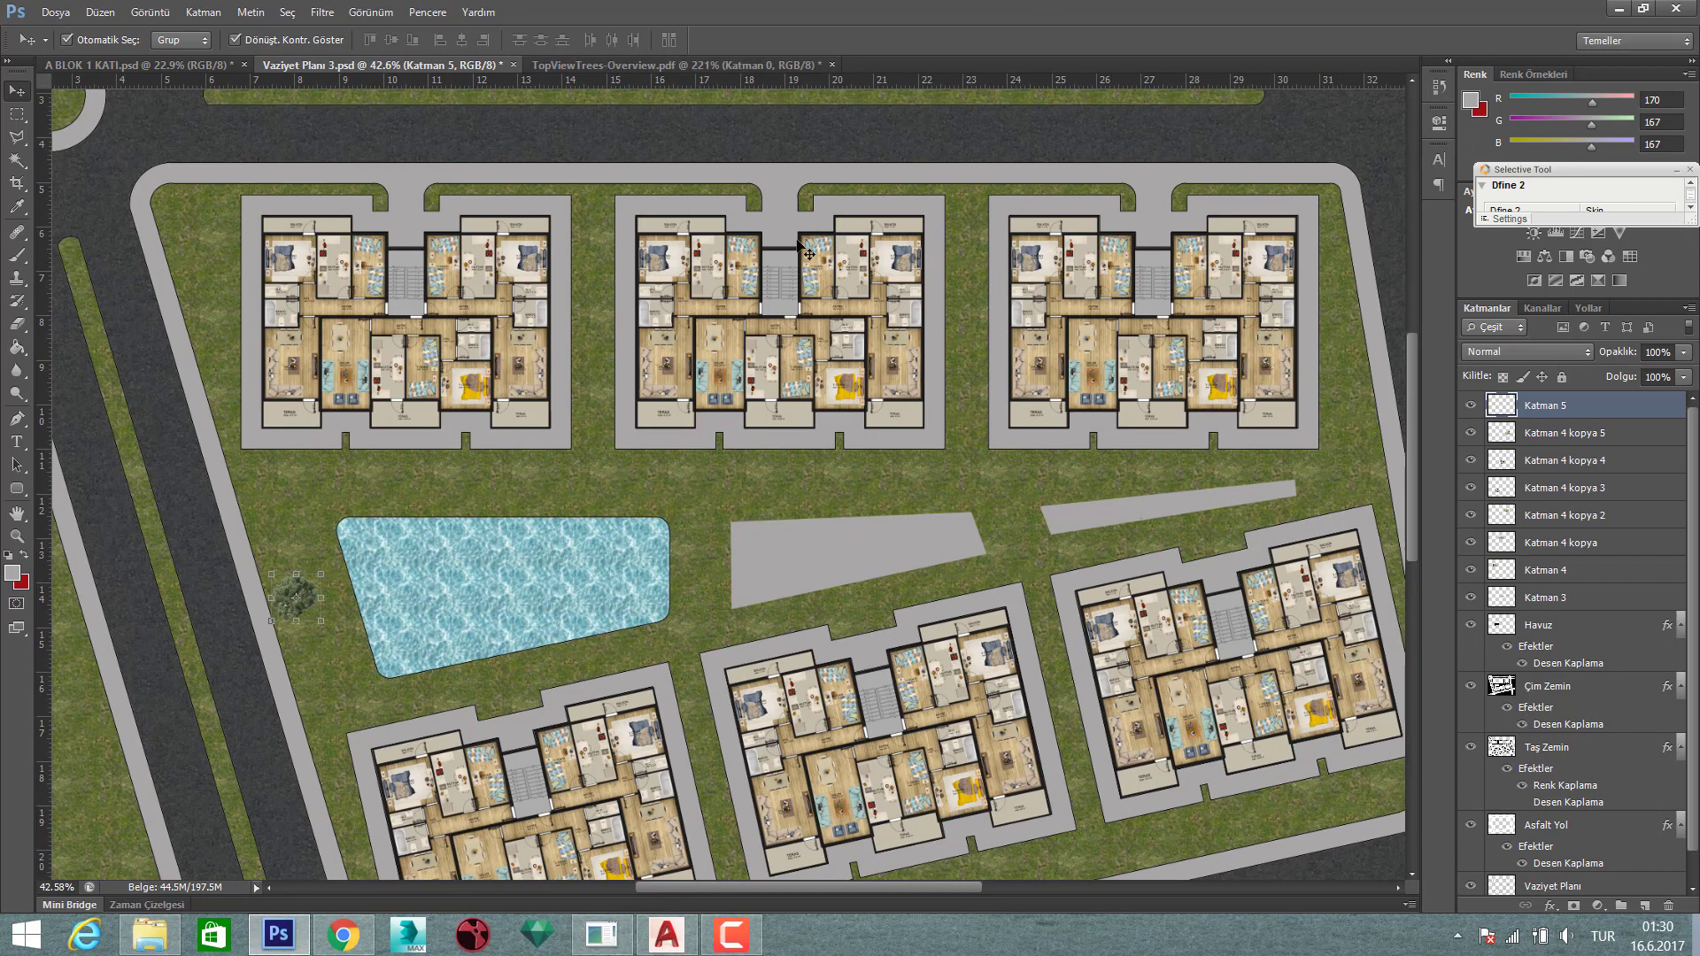
pyautogui.scroll(-2, 496, 594)
pyautogui.scroll(-1, 483, 602)
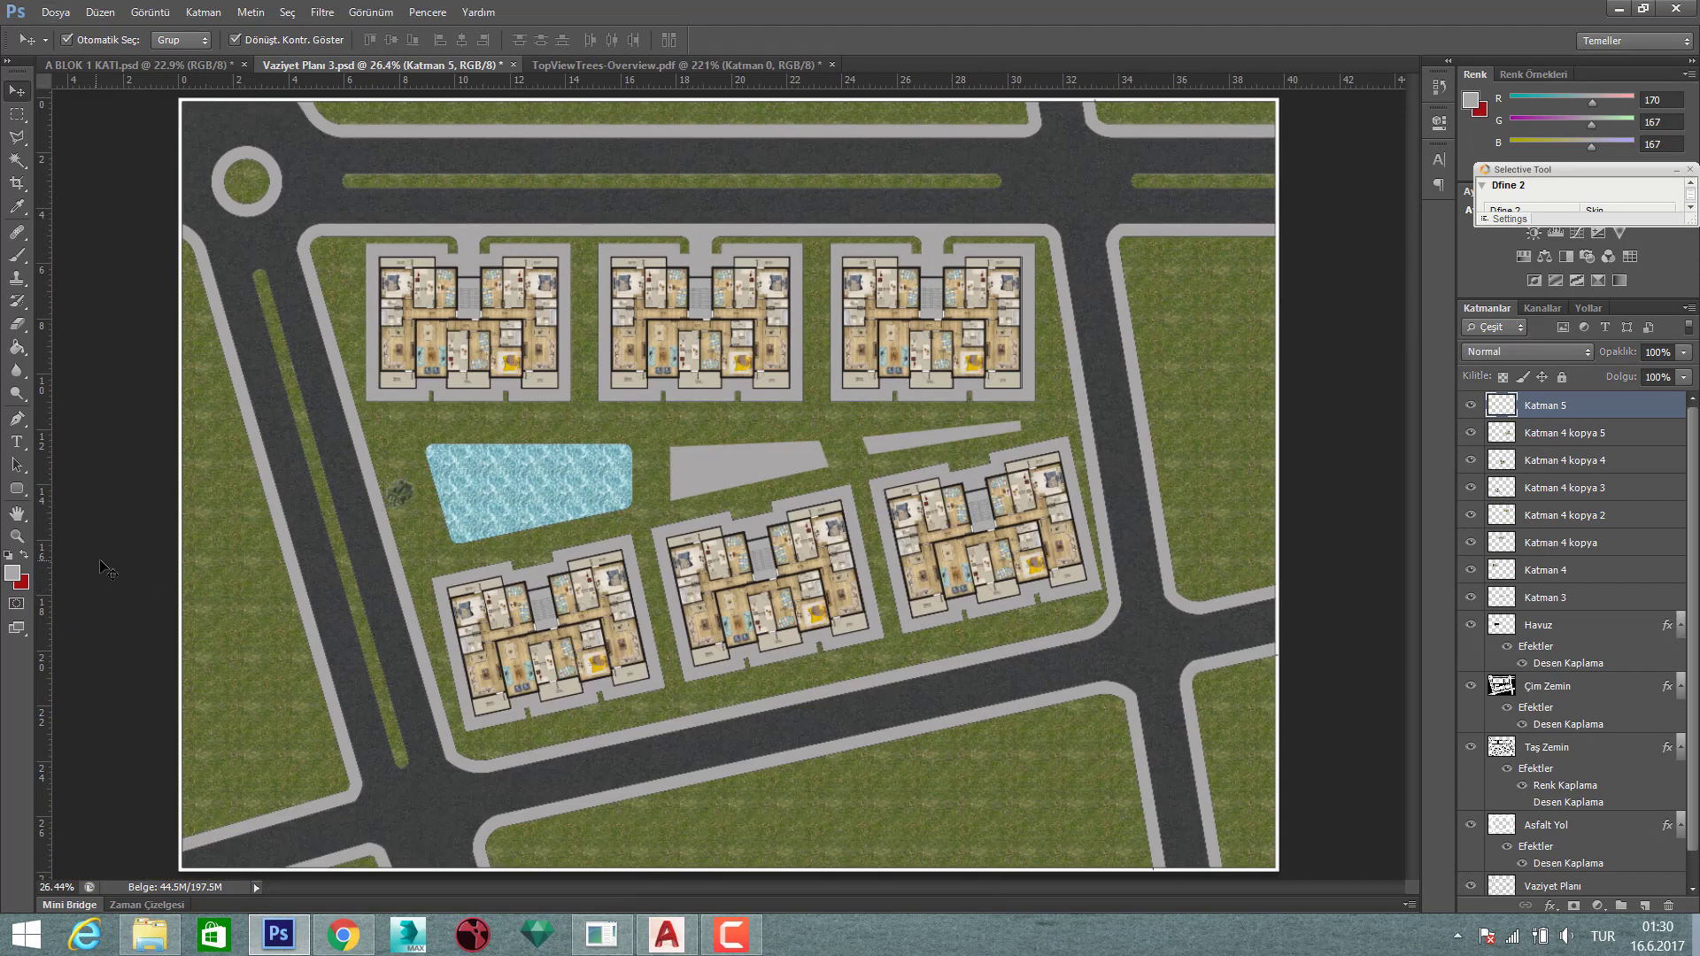
pyautogui.scroll(3, 399, 492)
pyautogui.scroll(4, 398, 492)
pyautogui.moveTo(403, 492); pyautogui.dragTo(211, 280)
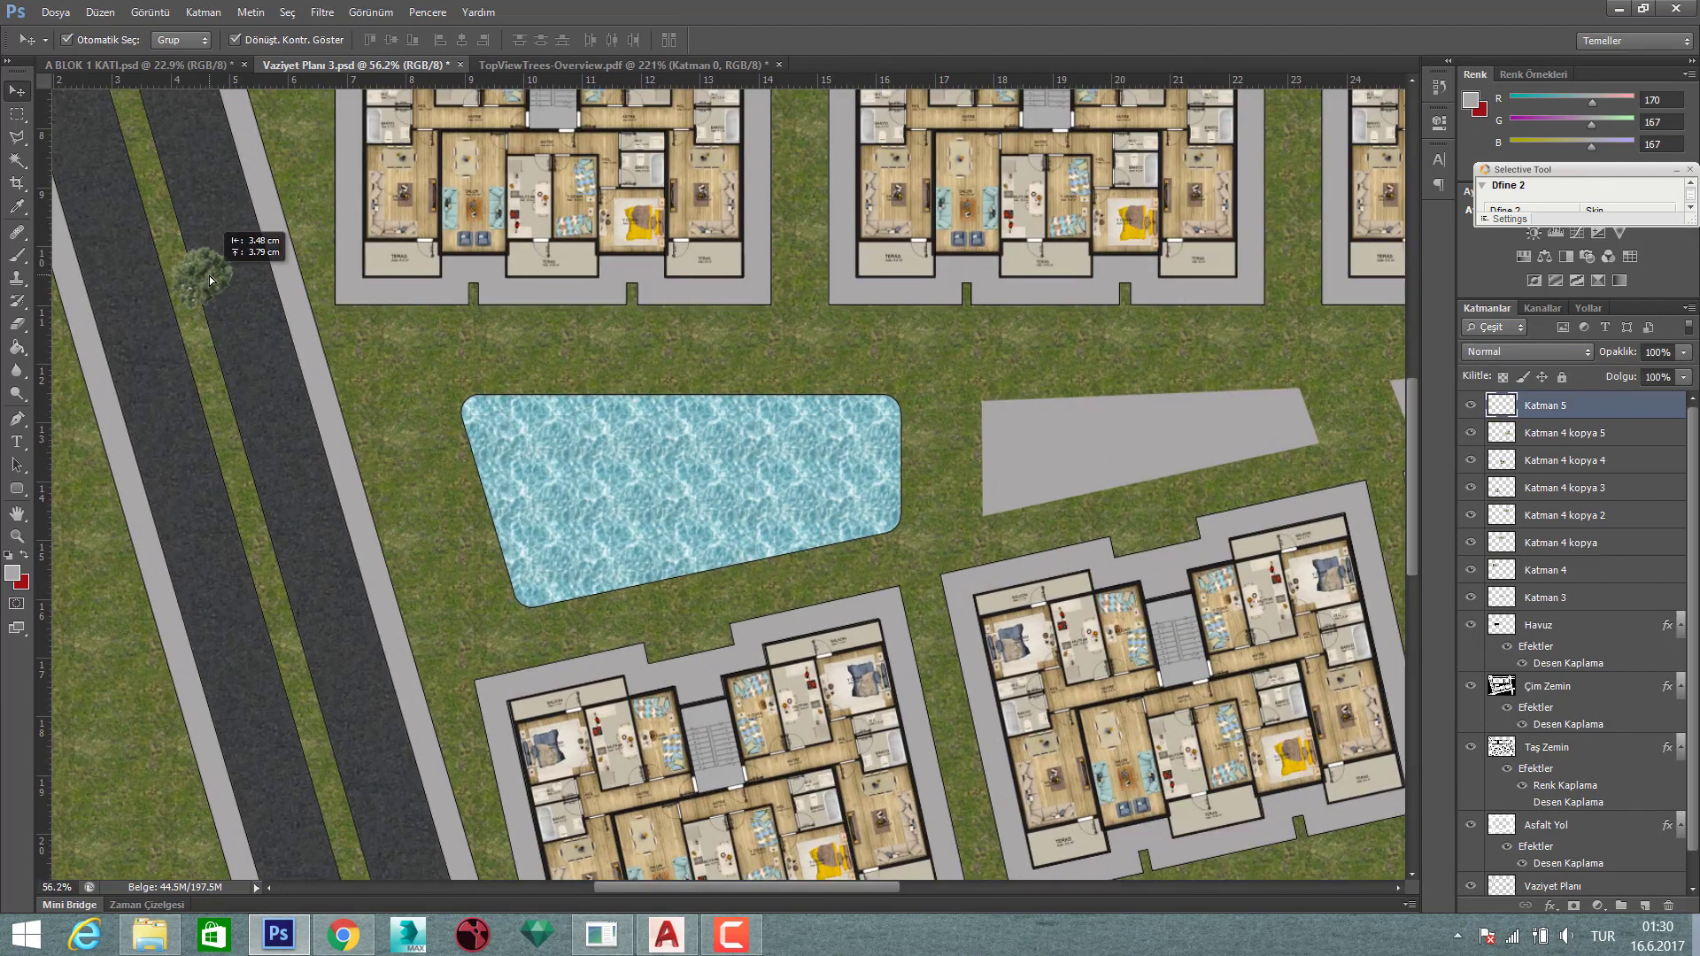
pyautogui.scroll(4, 286, 347)
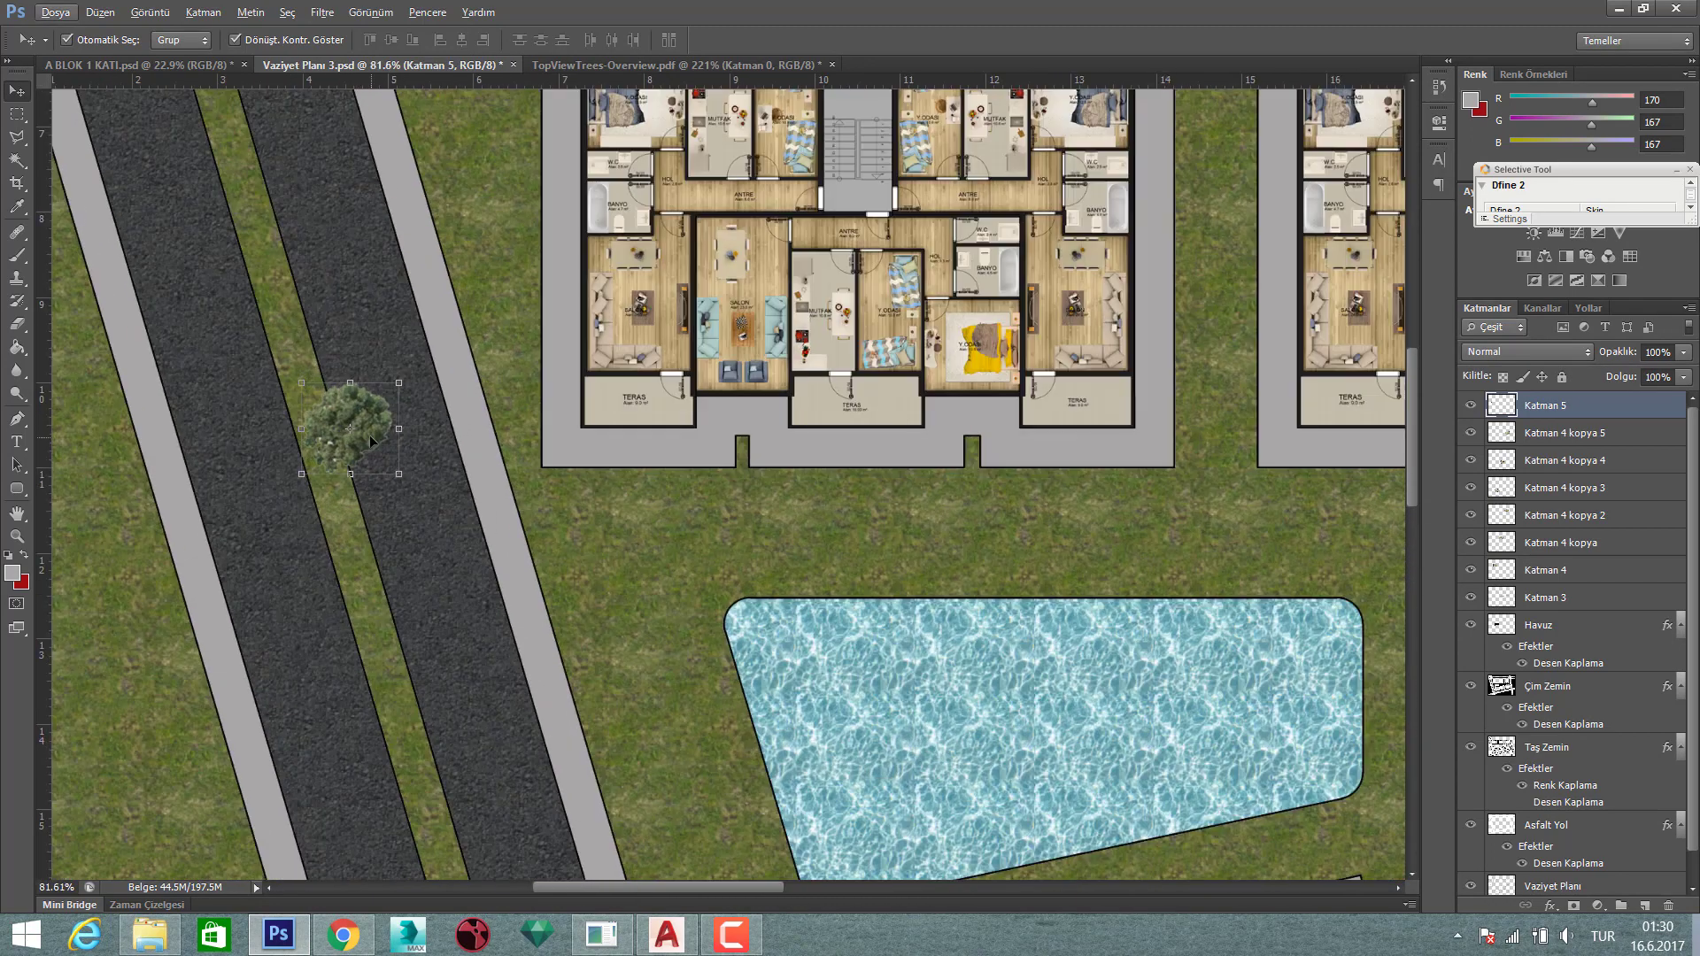
pyautogui.moveTo(372, 440); pyautogui.dragTo(238, 255)
pyautogui.moveTo(308, 446)
pyautogui.mouseDown()
pyautogui.moveTo(478, 532)
pyautogui.moveTo(414, 339)
pyautogui.moveTo(434, 409)
pyautogui.mouseUp()
pyautogui.scroll(3, 478, 531)
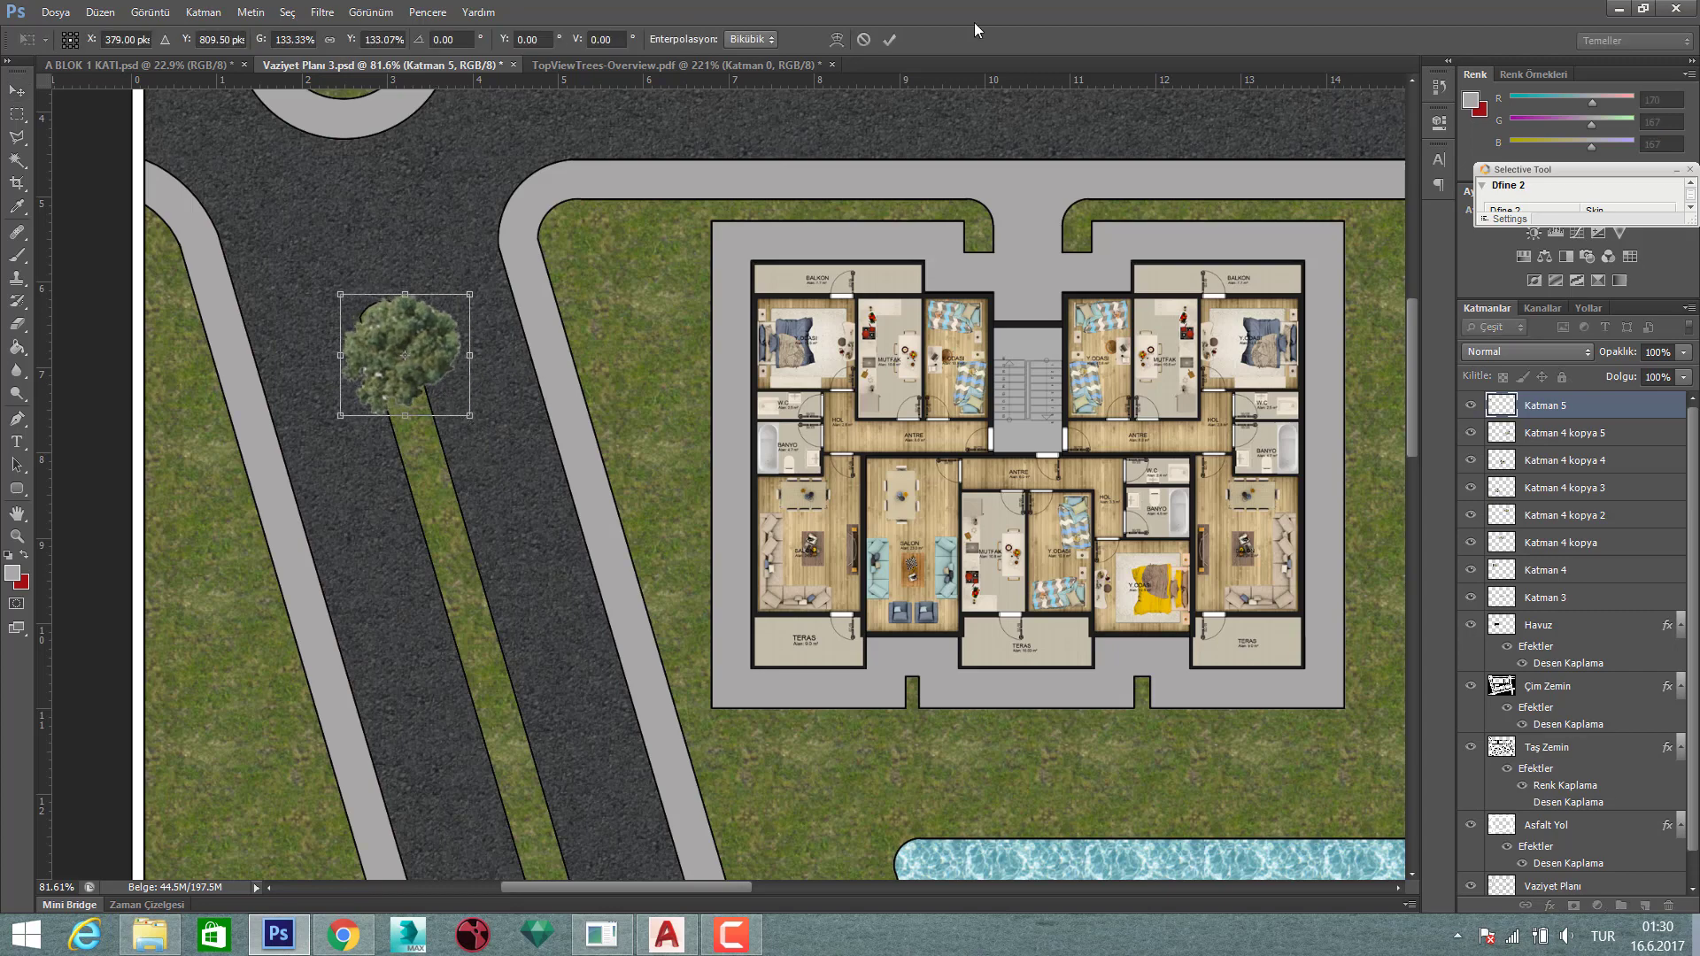
# - Apply the tree's 133% scale, deselect it, and nudge it slightly down the road median
pyautogui.click(890, 39)
pyautogui.scroll(3, 487, 320)
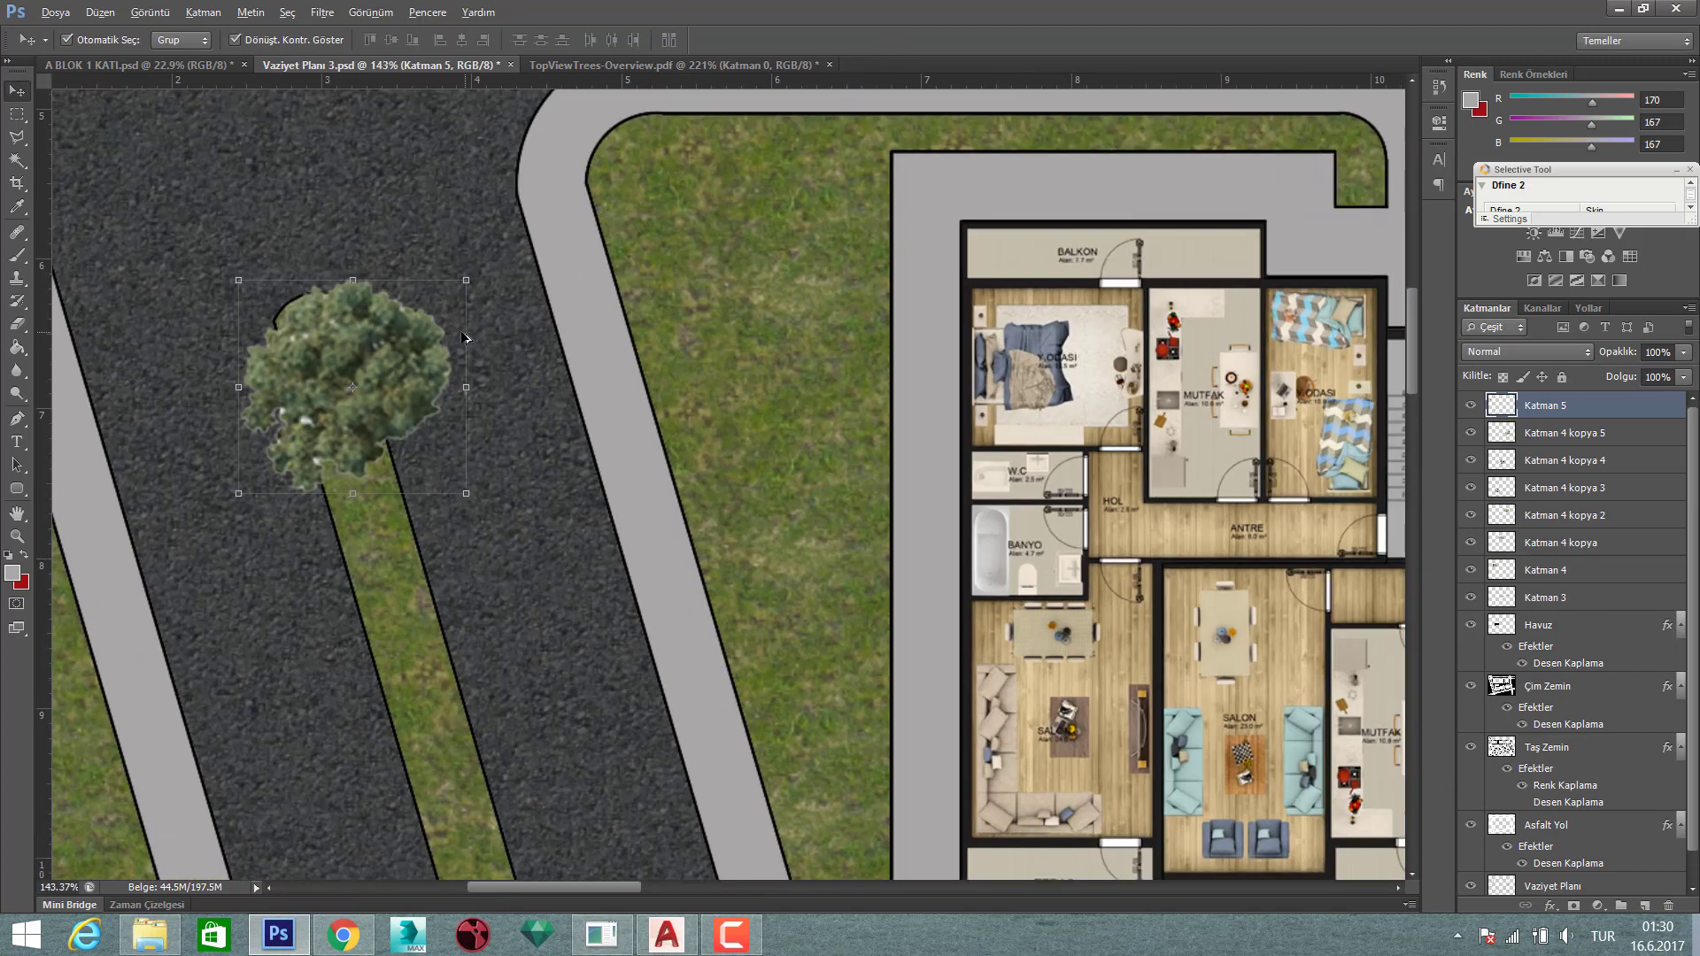
pyautogui.scroll(-2, 421, 383)
pyautogui.scroll(-2, 497, 461)
pyautogui.hscroll(-3, 498, 460)
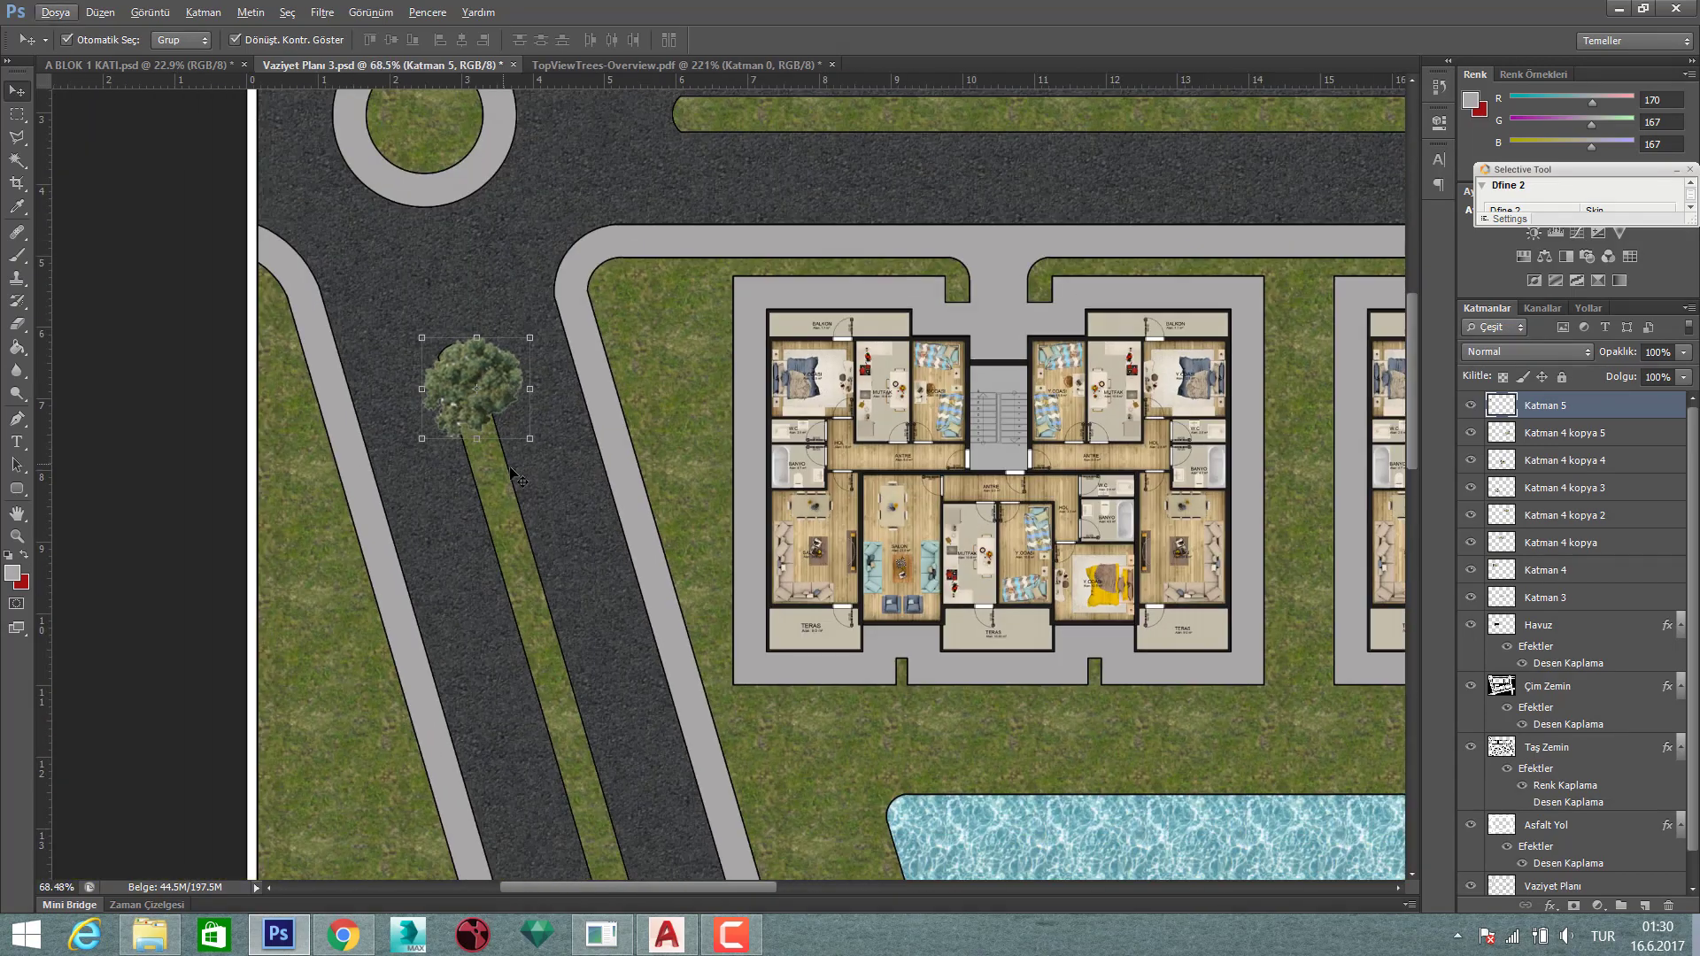
pyautogui.click(242, 458)
pyautogui.scroll(-1, 242, 458)
pyautogui.scroll(-2, 354, 443)
pyautogui.scroll(1, 513, 433)
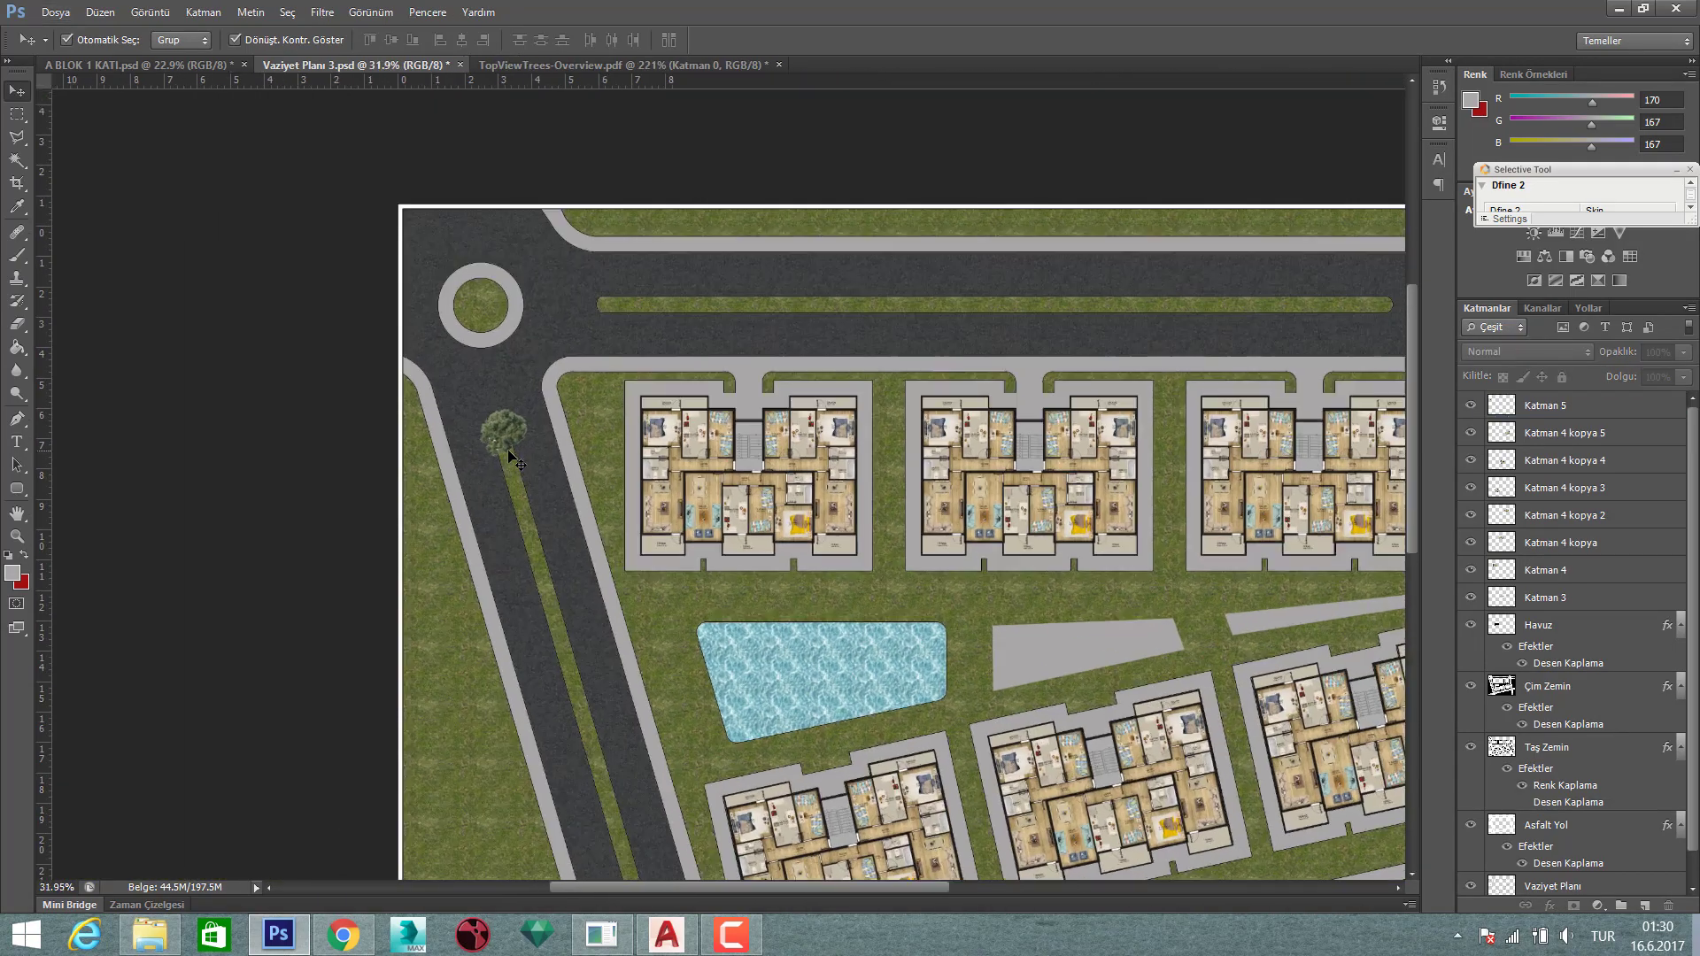
pyautogui.scroll(1, 514, 434)
pyautogui.moveTo(512, 434); pyautogui.dragTo(510, 447)
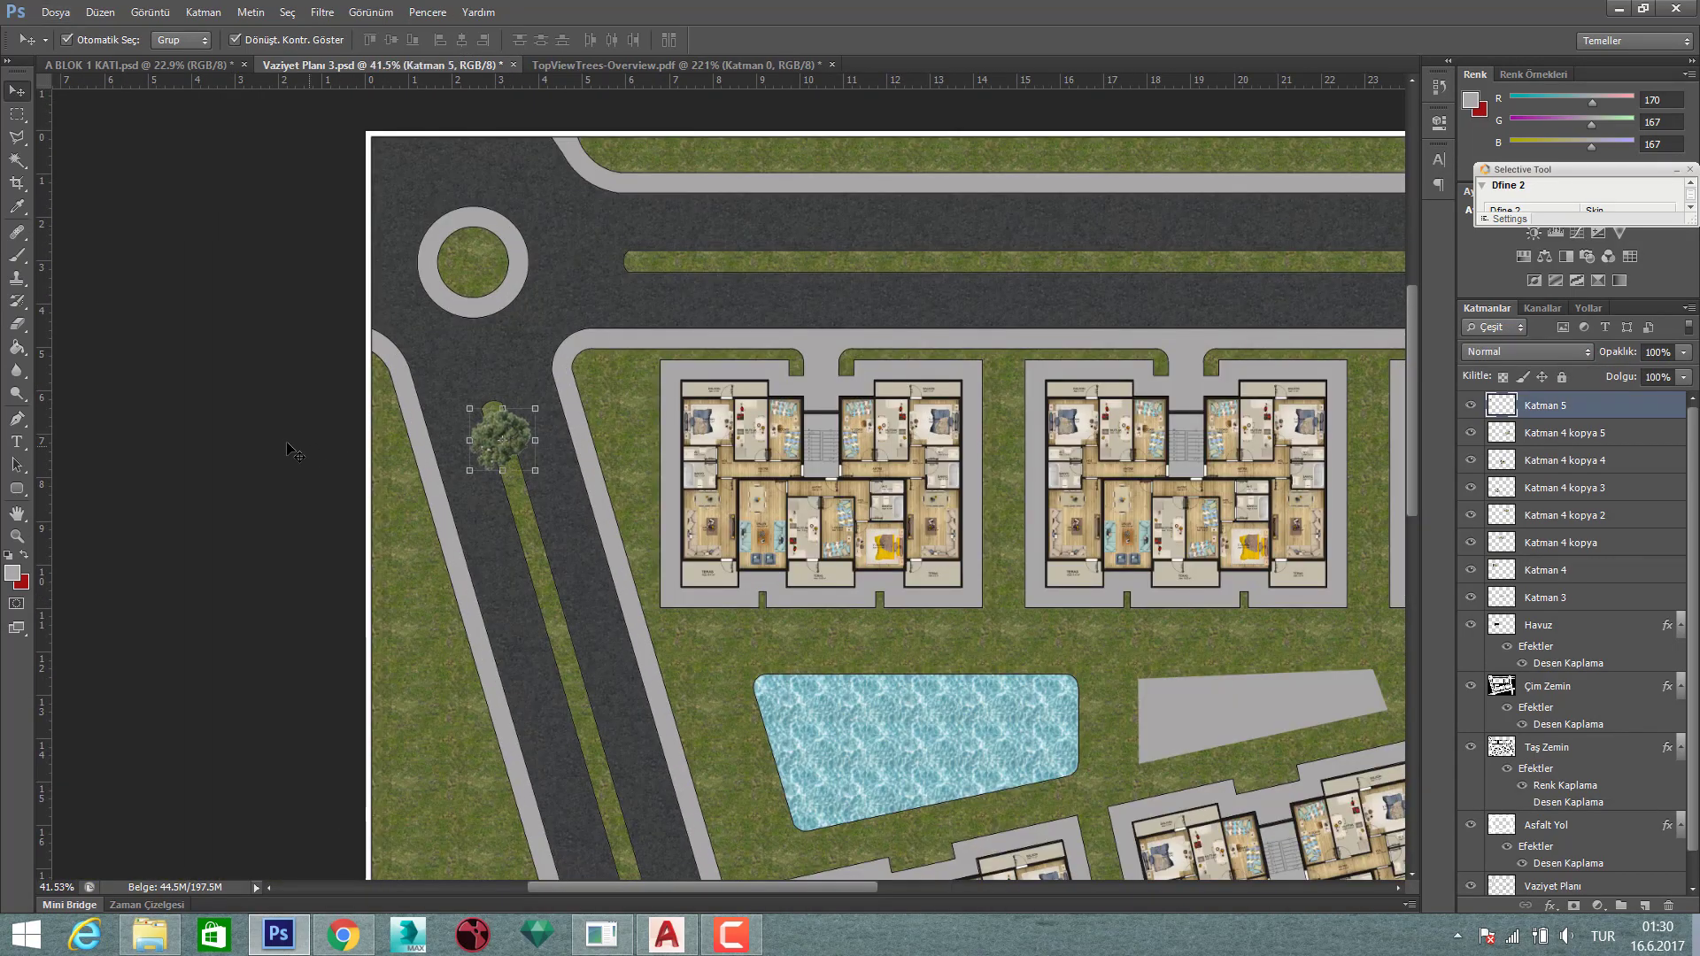
# - Return to the TopViewTrees-Overview sheet and pan to the orange trees
pyautogui.click(750, 67)
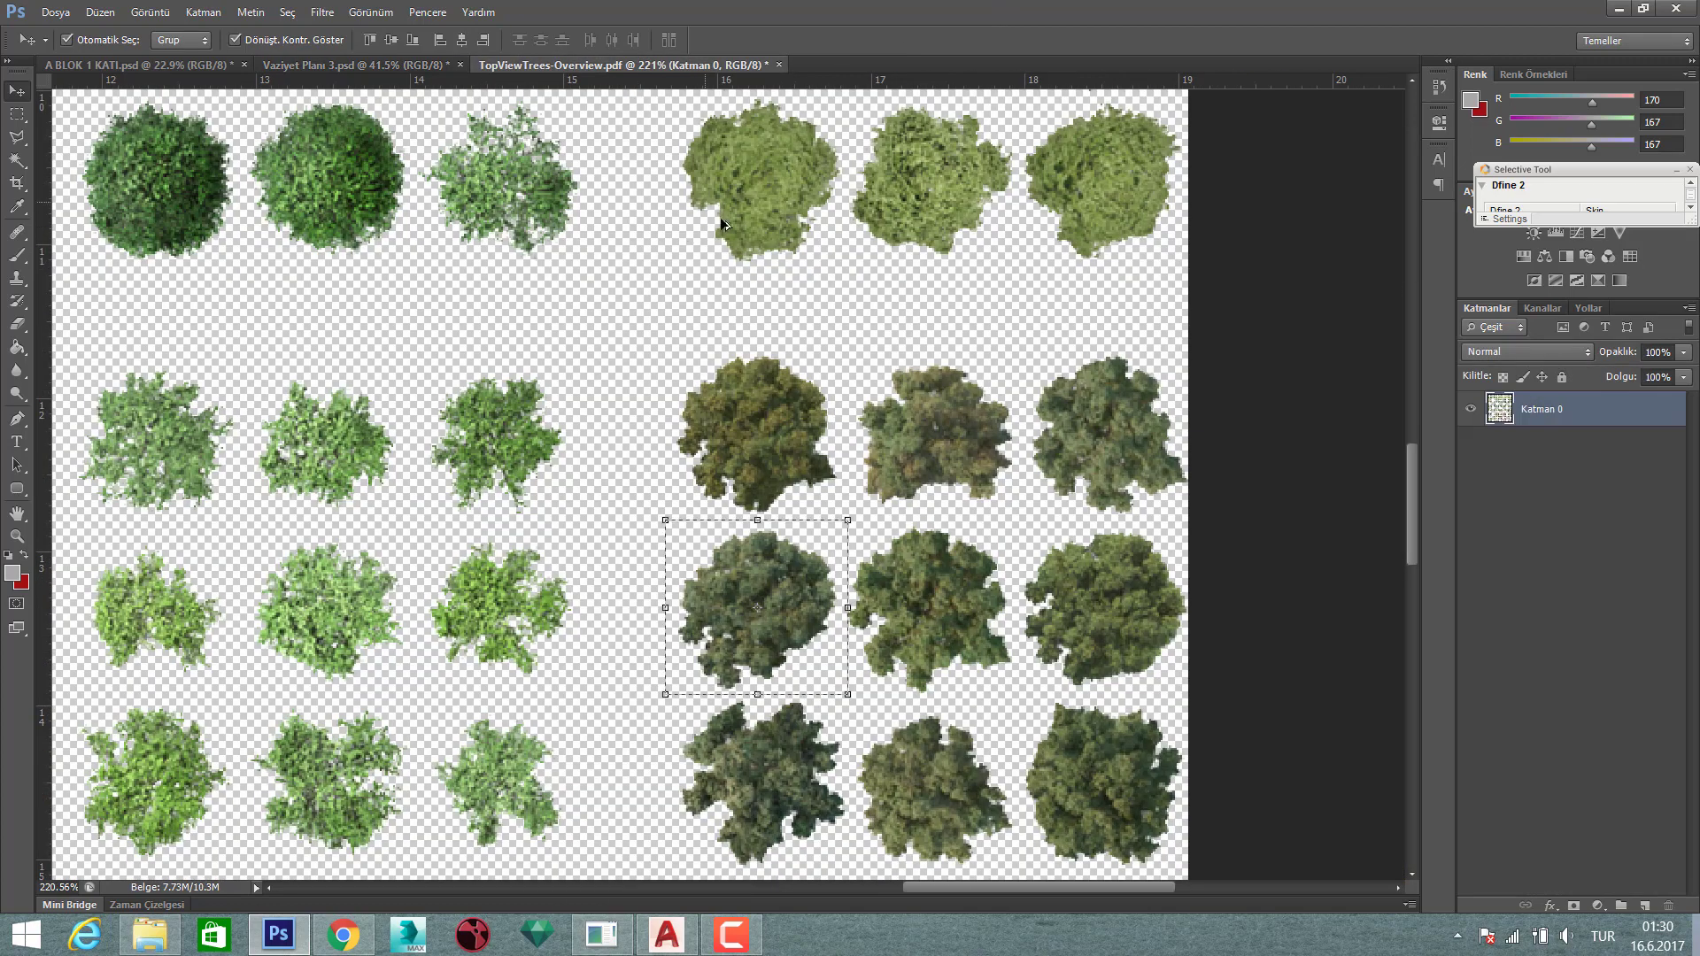
pyautogui.scroll(-2, 745, 335)
pyautogui.scroll(-2, 746, 335)
pyautogui.hscroll(-3, 489, 478)
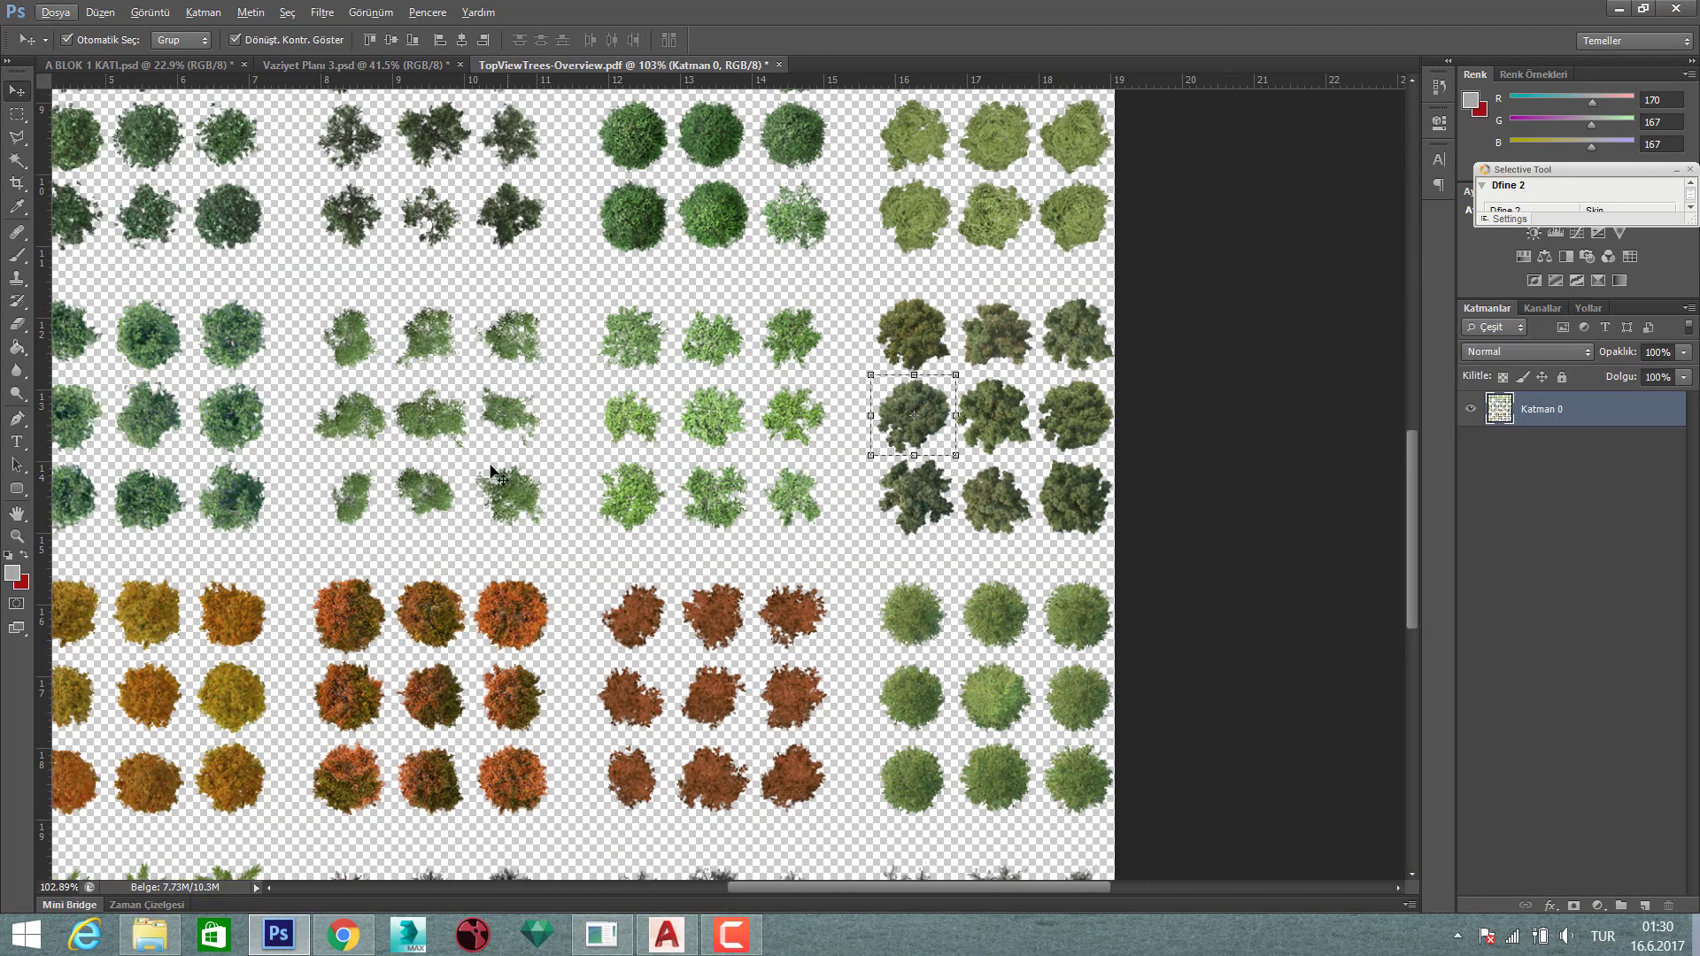
pyautogui.hscroll(-3, 489, 478)
pyautogui.scroll(-2, 470, 478)
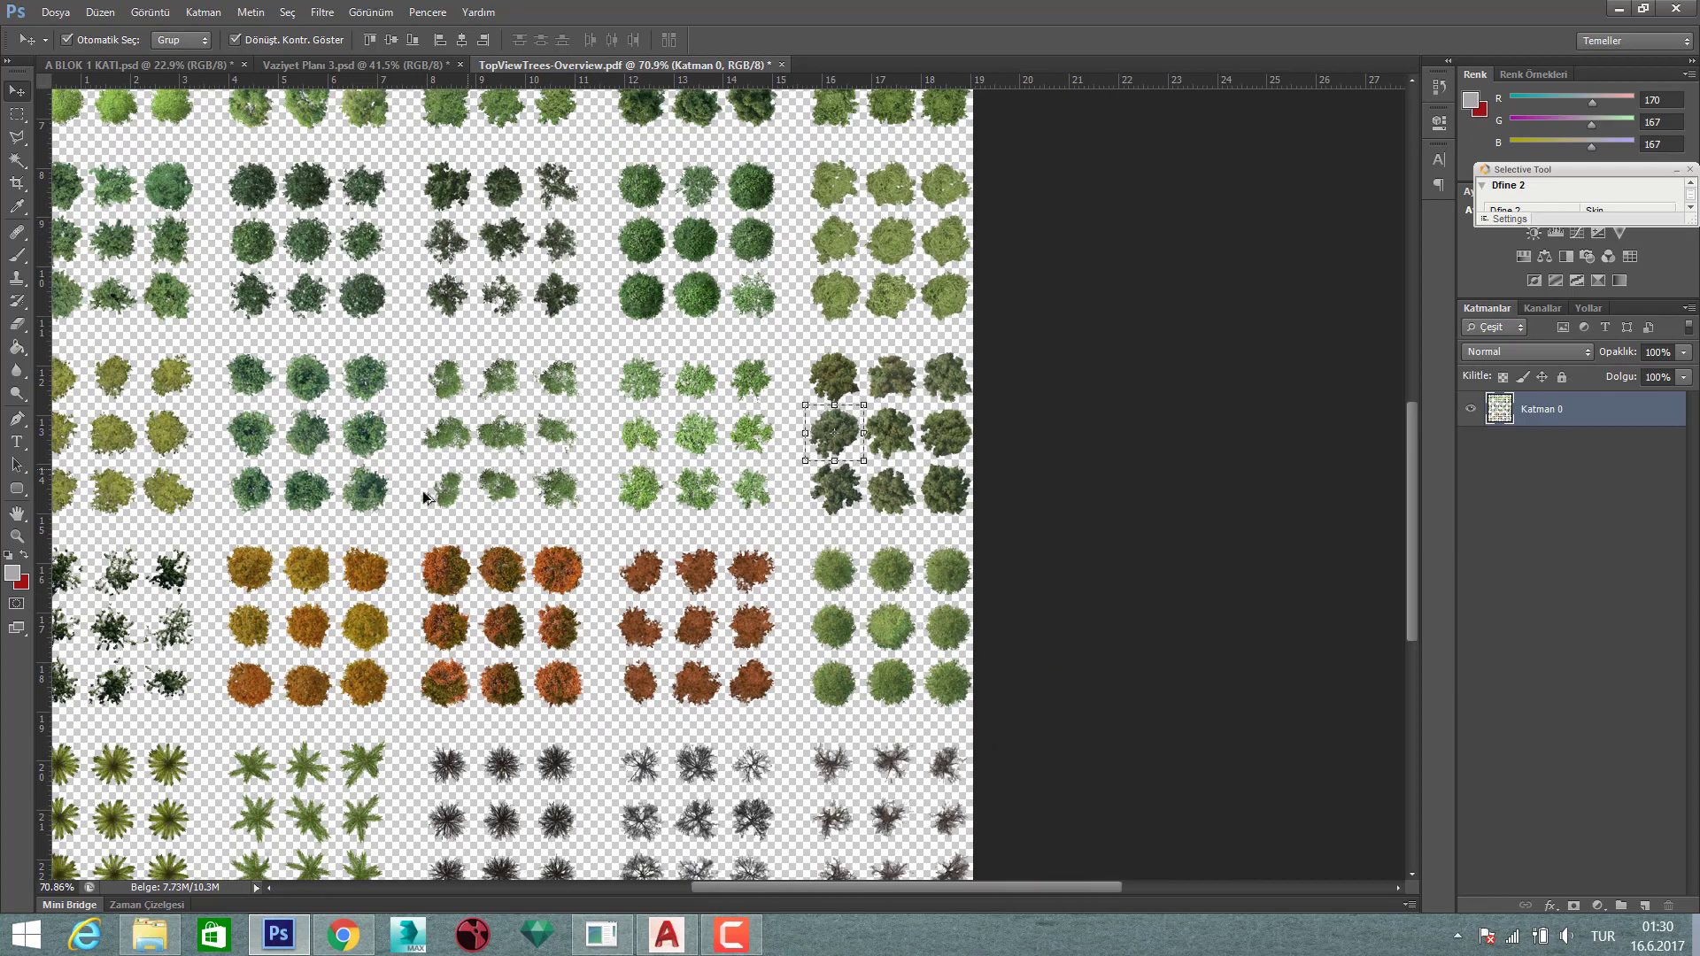
pyautogui.hscroll(-1, 361, 495)
pyautogui.scroll(-2, 360, 494)
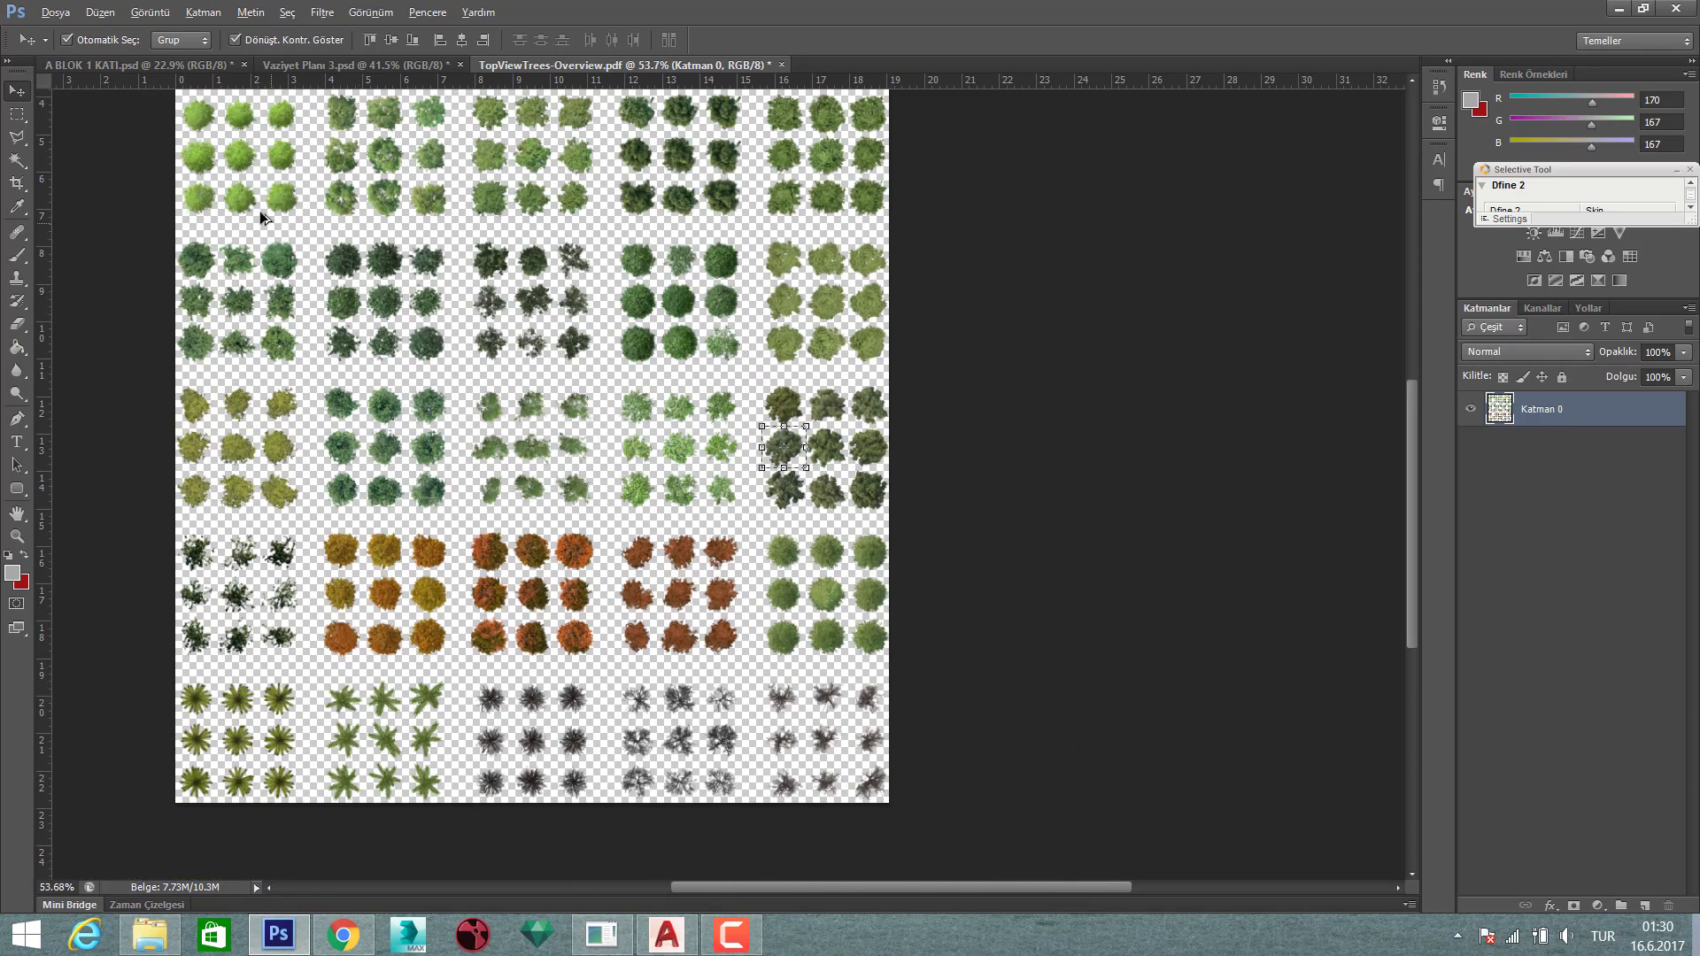
pyautogui.scroll(2, 532, 543)
pyautogui.scroll(3, 620, 549)
pyautogui.scroll(2, 655, 553)
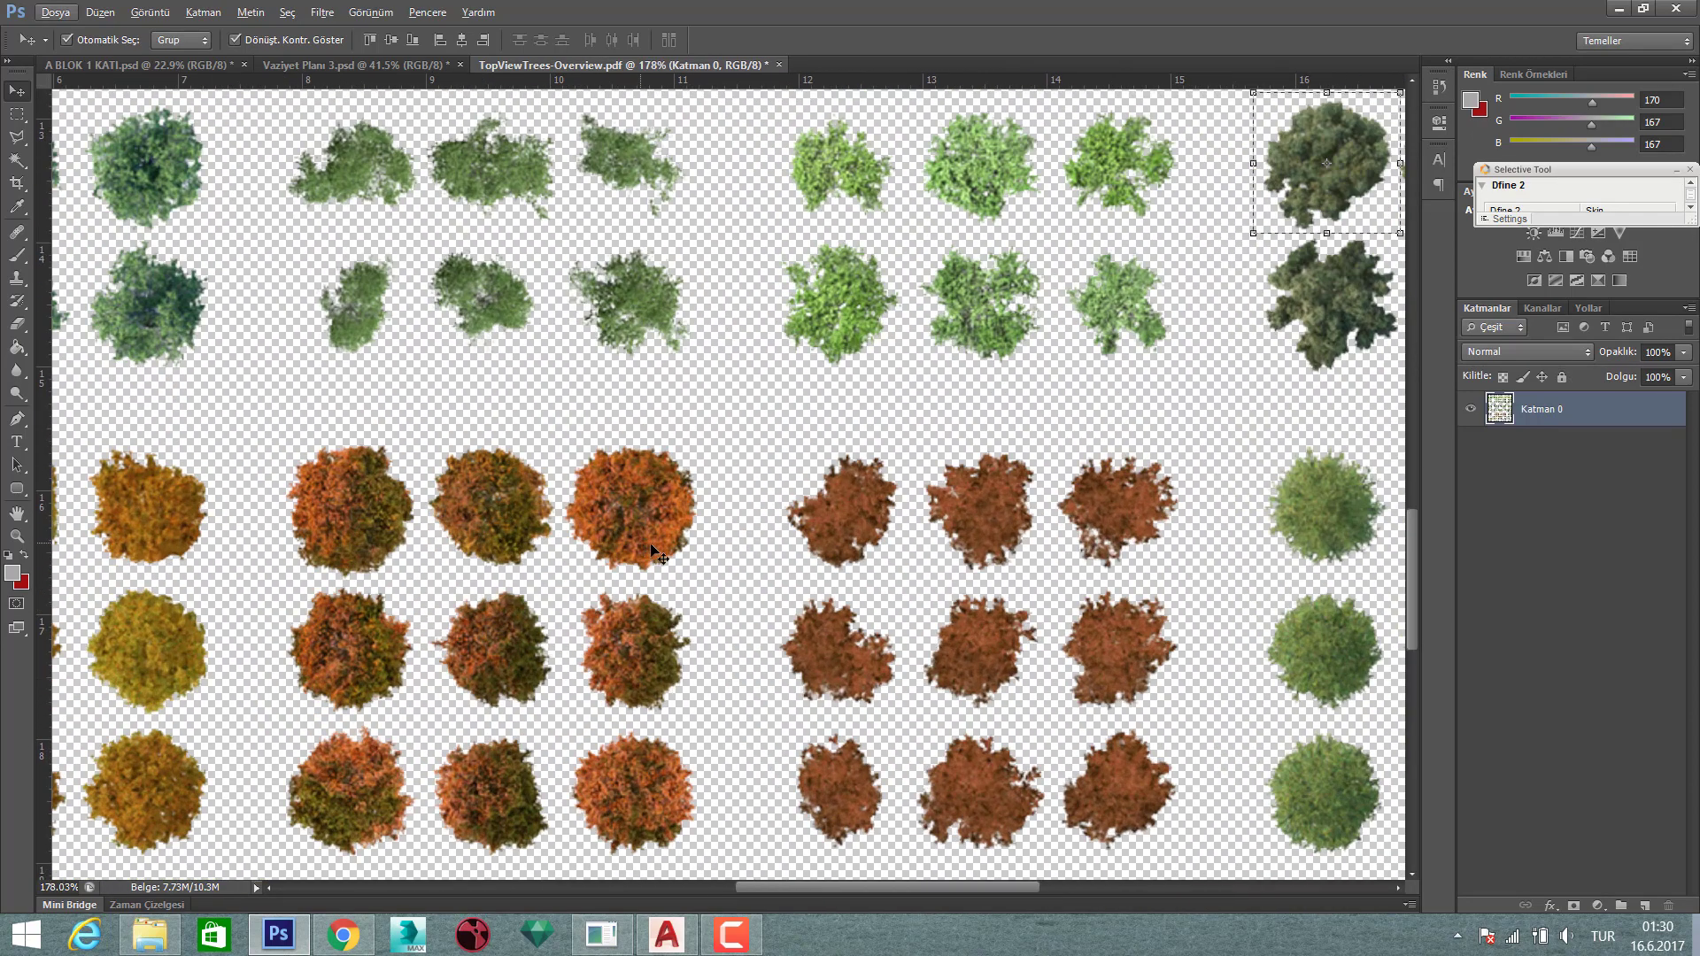
# - Marquee one orange tree and drag it onto the Vaziyet Planı site plan
pyautogui.press('m')
pyautogui.moveTo(721, 576); pyautogui.dragTo(559, 424)
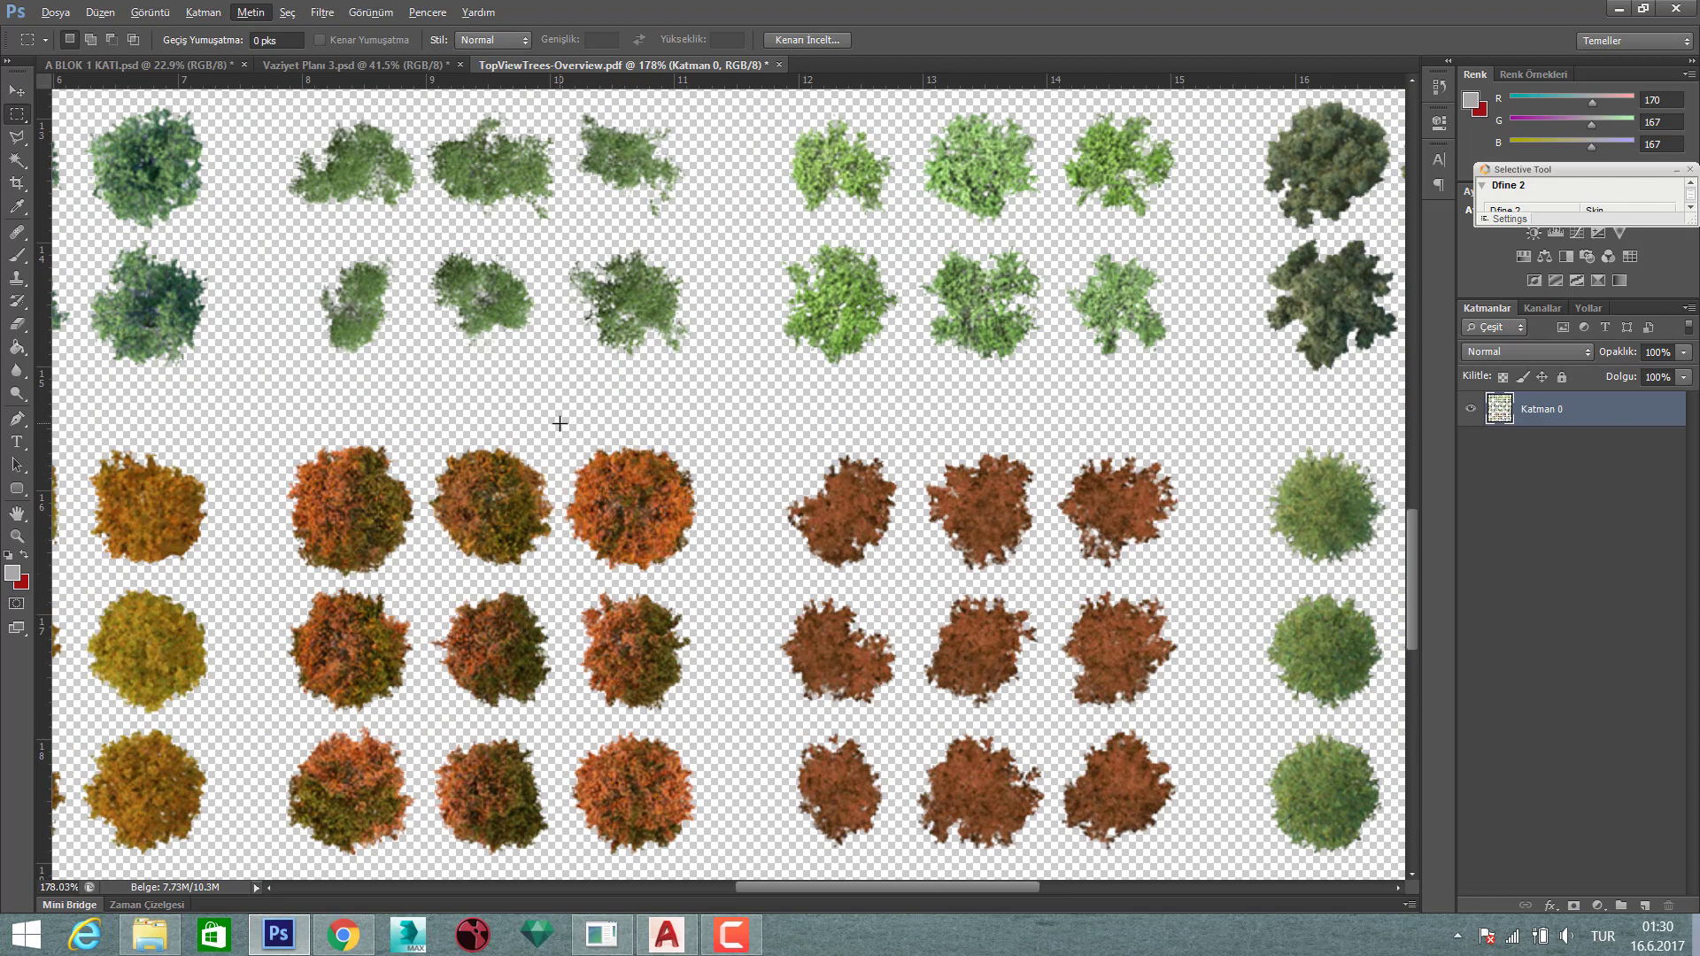
pyautogui.press('v')
pyautogui.moveTo(639, 461)
pyautogui.mouseDown()
pyautogui.moveTo(338, 67)
pyautogui.moveTo(518, 523)
pyautogui.moveTo(564, 557)
pyautogui.mouseUp()
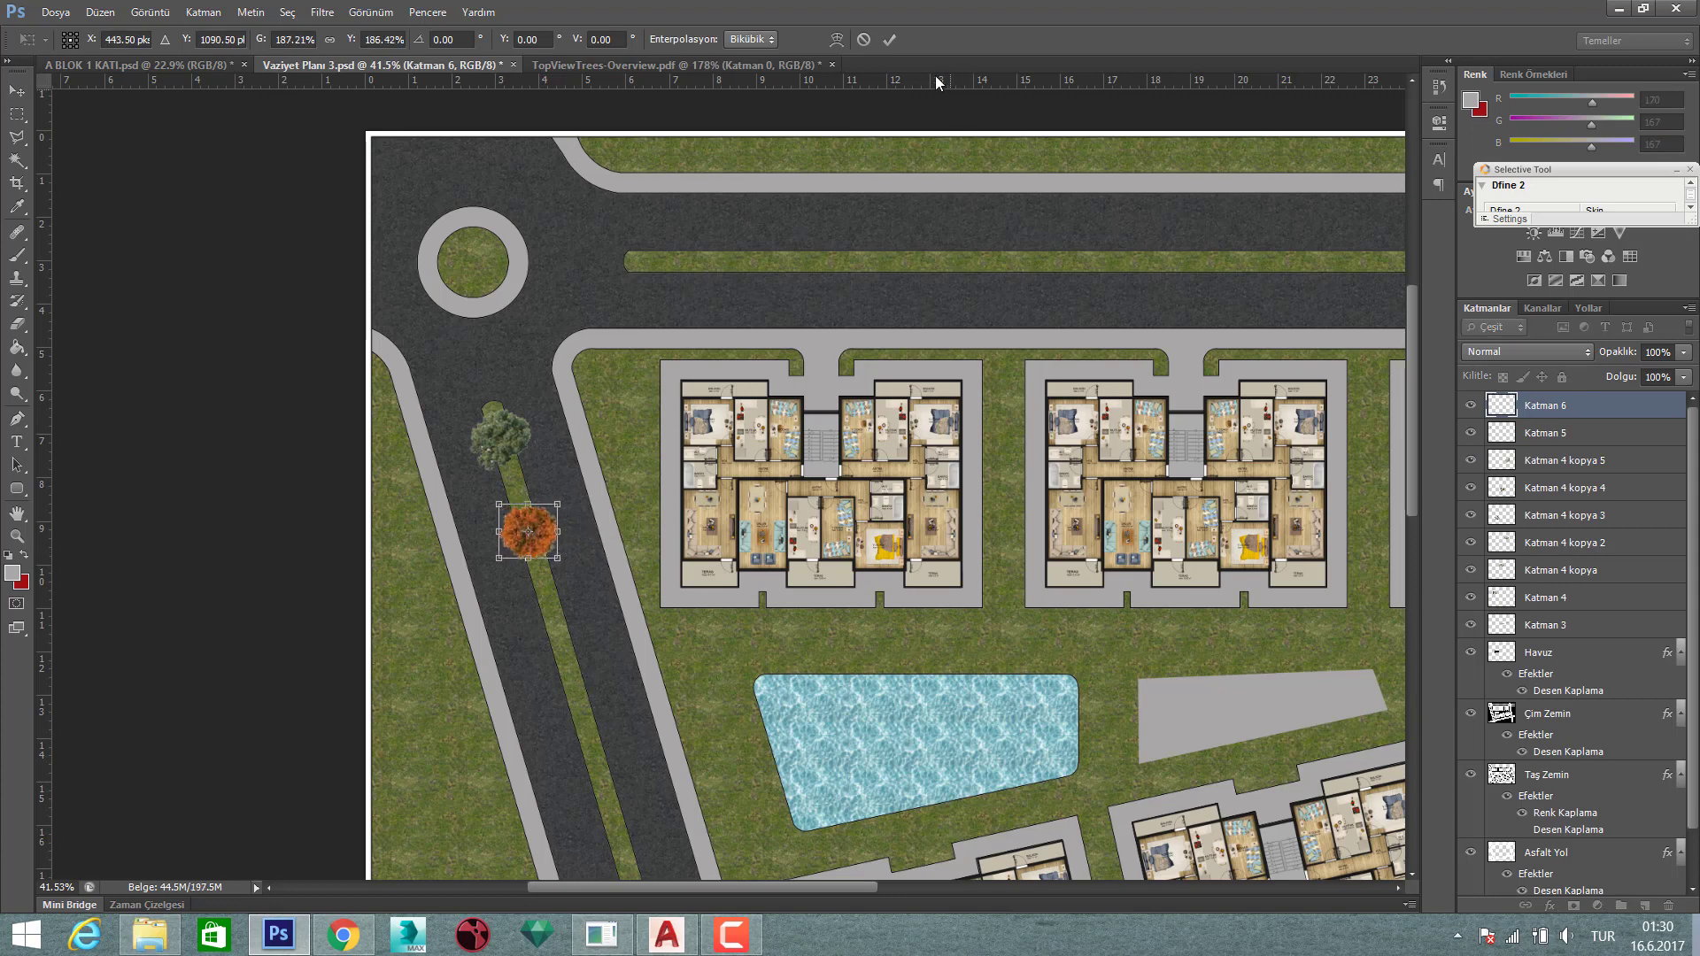
# - Resize the orange tree and move it up onto the road median
pyautogui.click(892, 40)
pyautogui.scroll(1, 491, 521)
pyautogui.scroll(1, 566, 553)
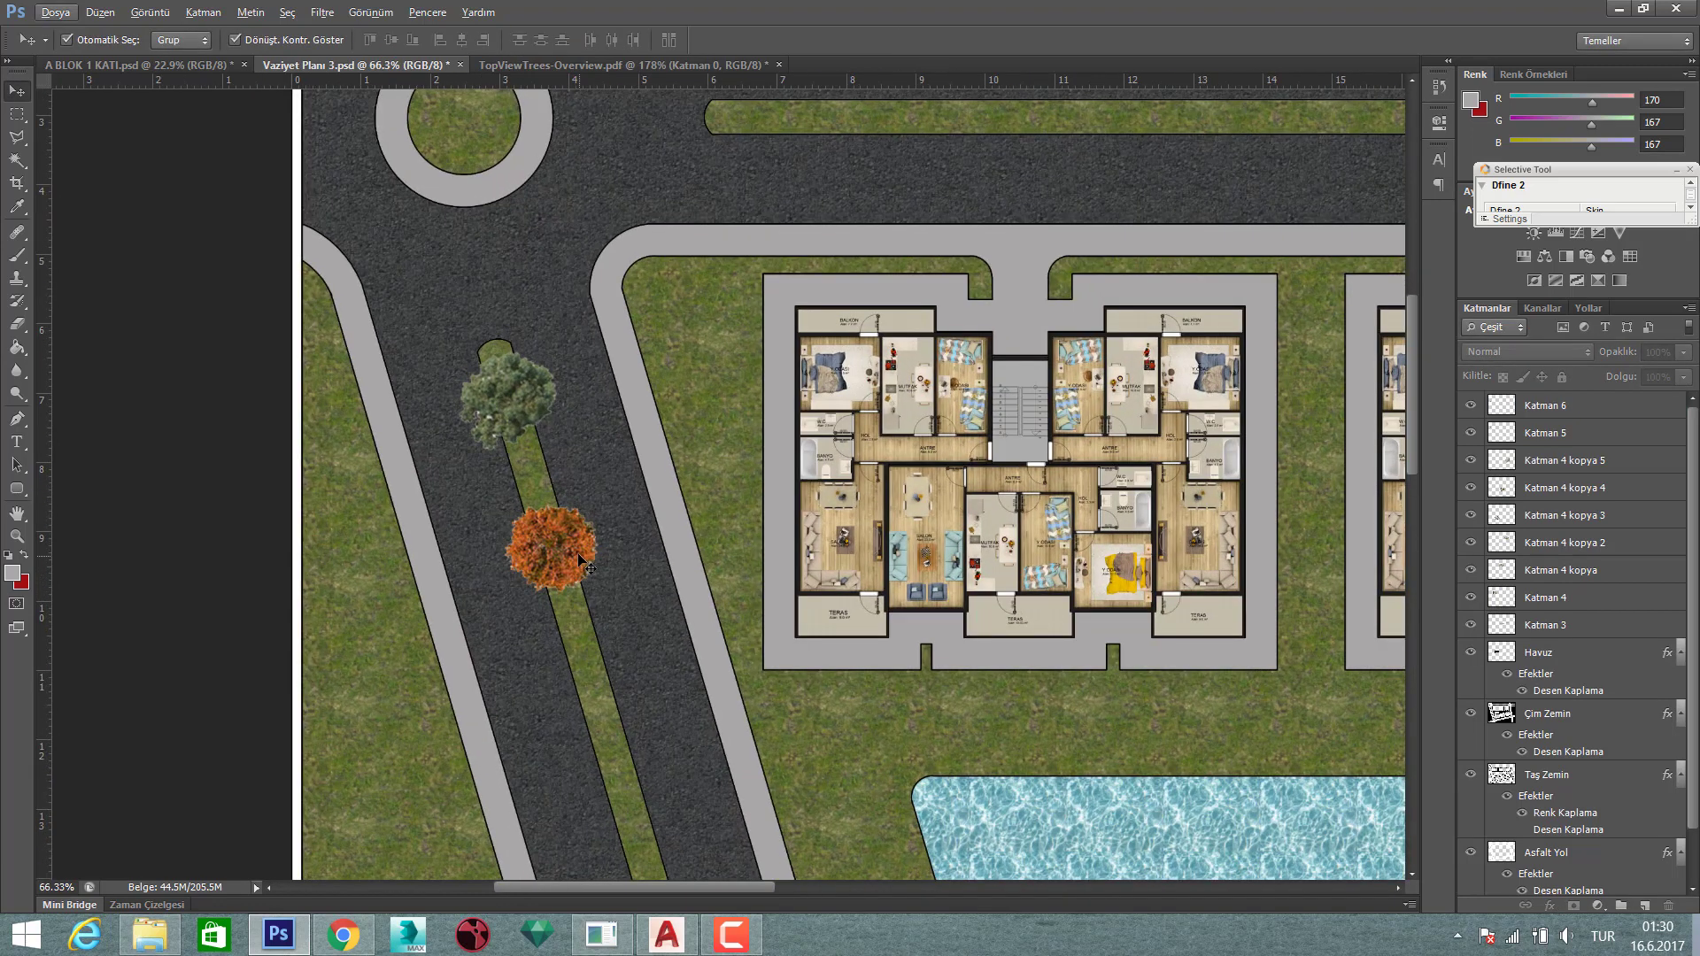
pyautogui.moveTo(580, 561)
pyautogui.mouseDown()
pyautogui.moveTo(583, 506)
pyautogui.moveTo(570, 522)
pyautogui.mouseUp()
pyautogui.hotkey('ctrl', 't')
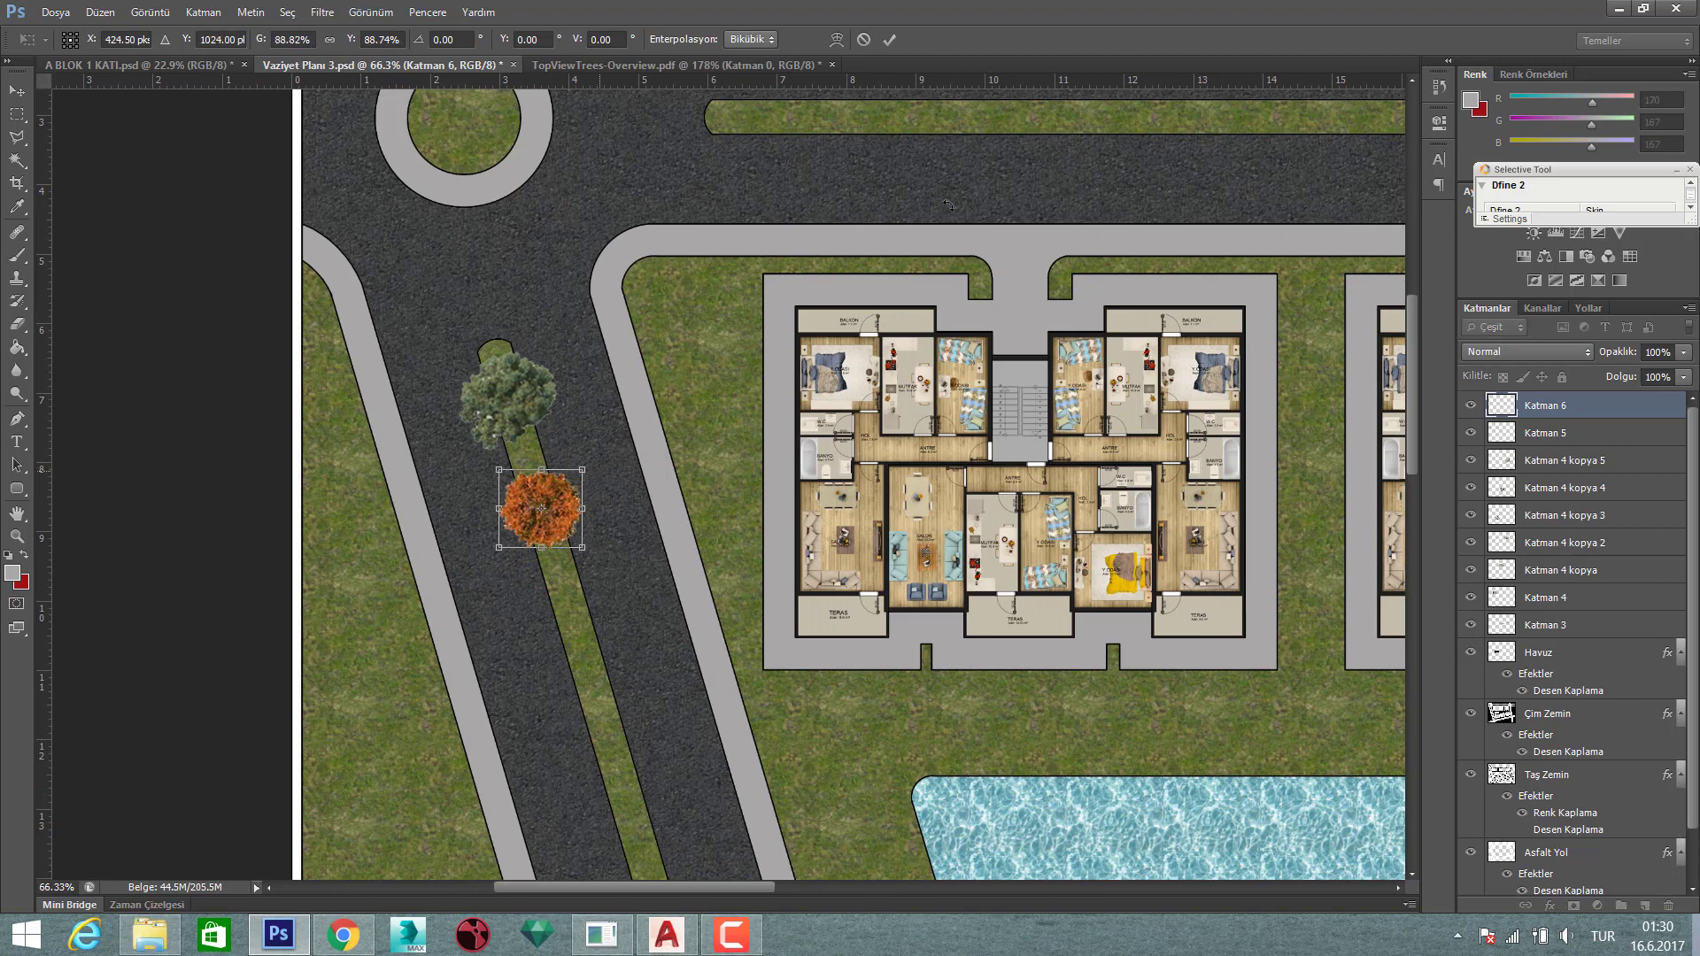
pyautogui.click(890, 38)
# - Rename the green and orange tree layers Ağaç 1 and Ağaç 2, then open Ağaç 1's Layer Style
pyautogui.click(503, 391)
pyautogui.write('Ağaç 1')
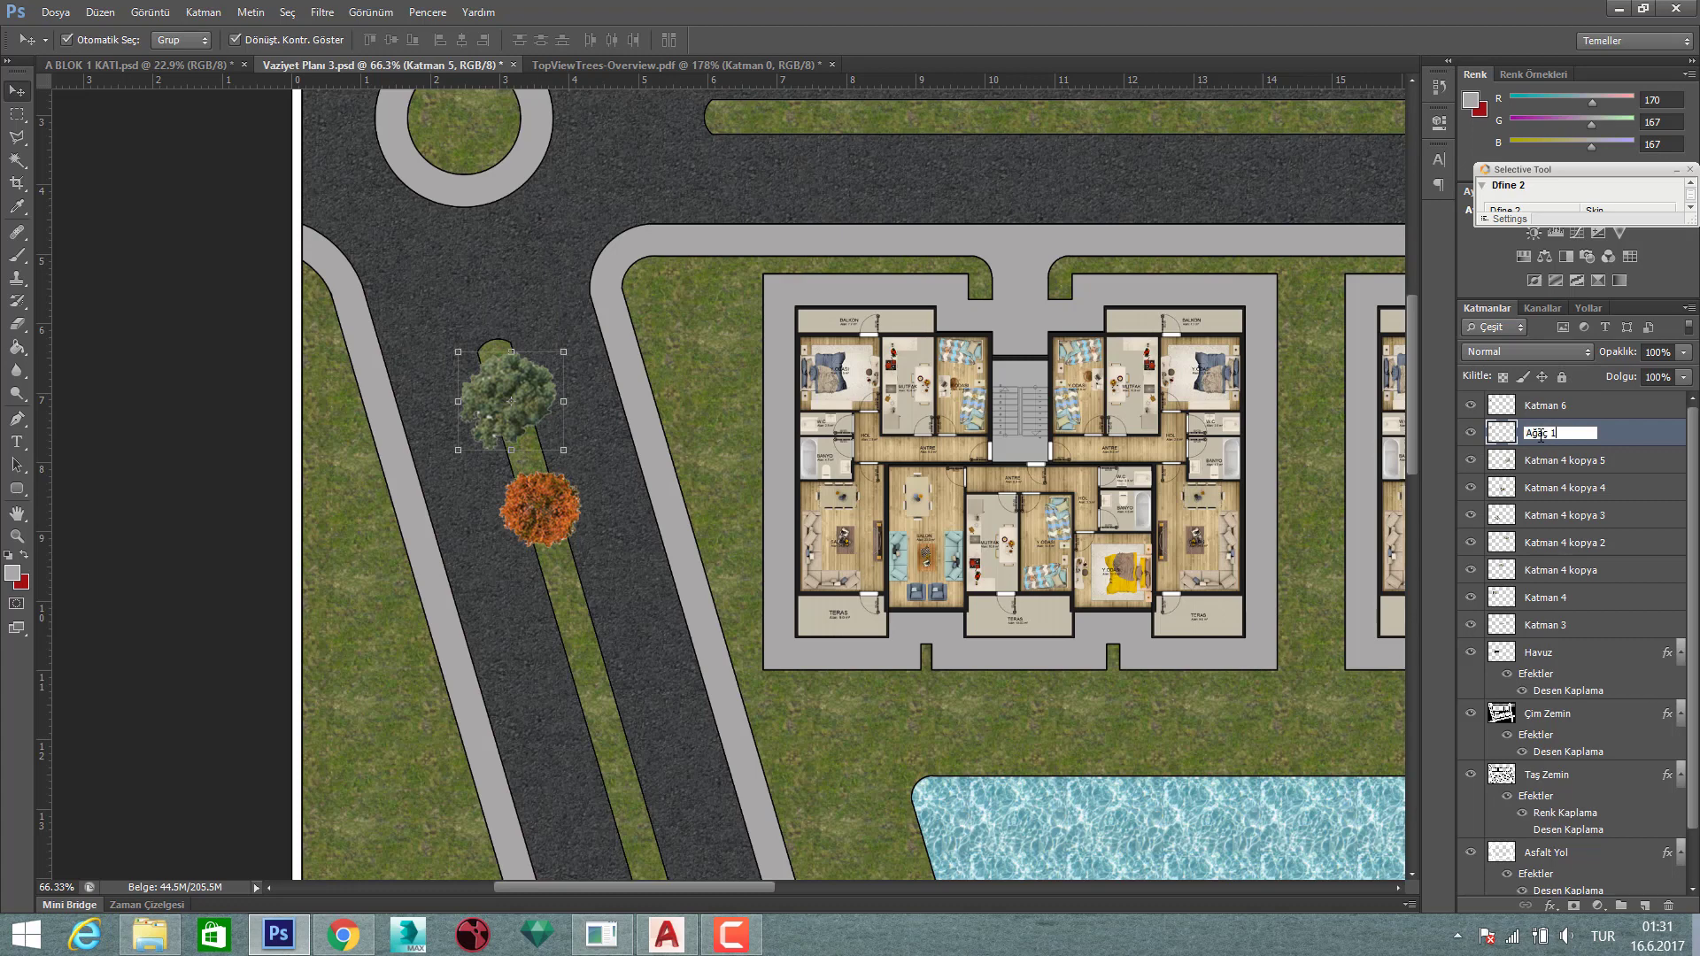
pyautogui.press('Return')
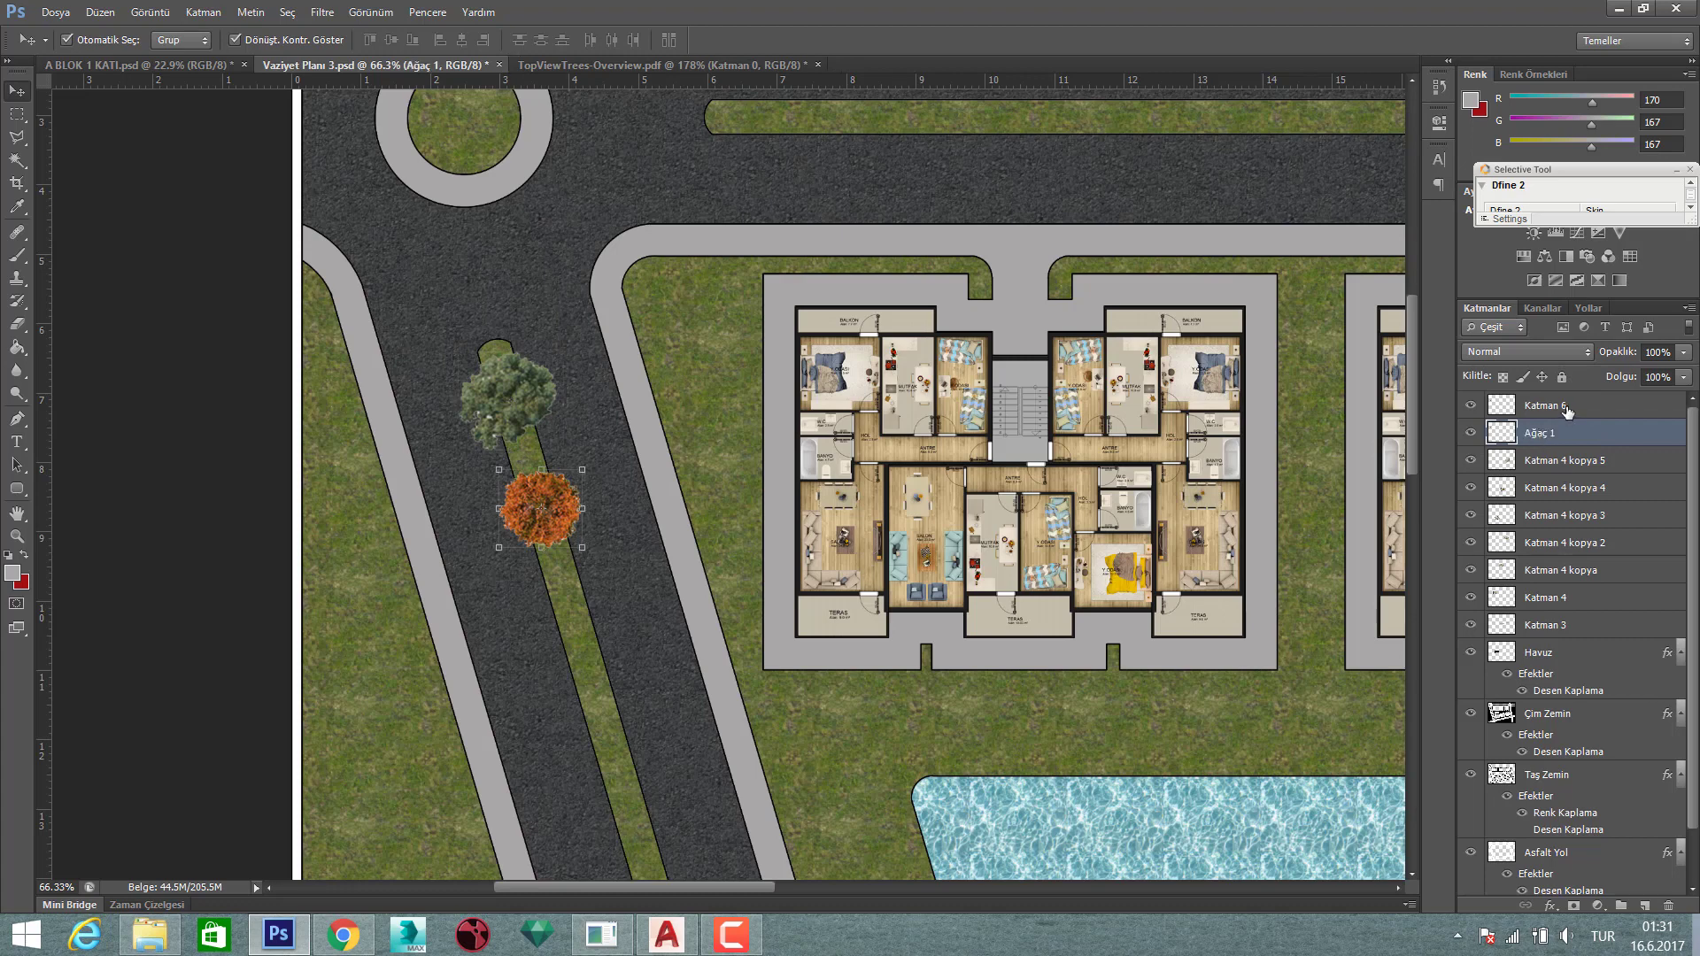
pyautogui.doubleClick(1564, 406)
pyautogui.write('Ağaç 2')
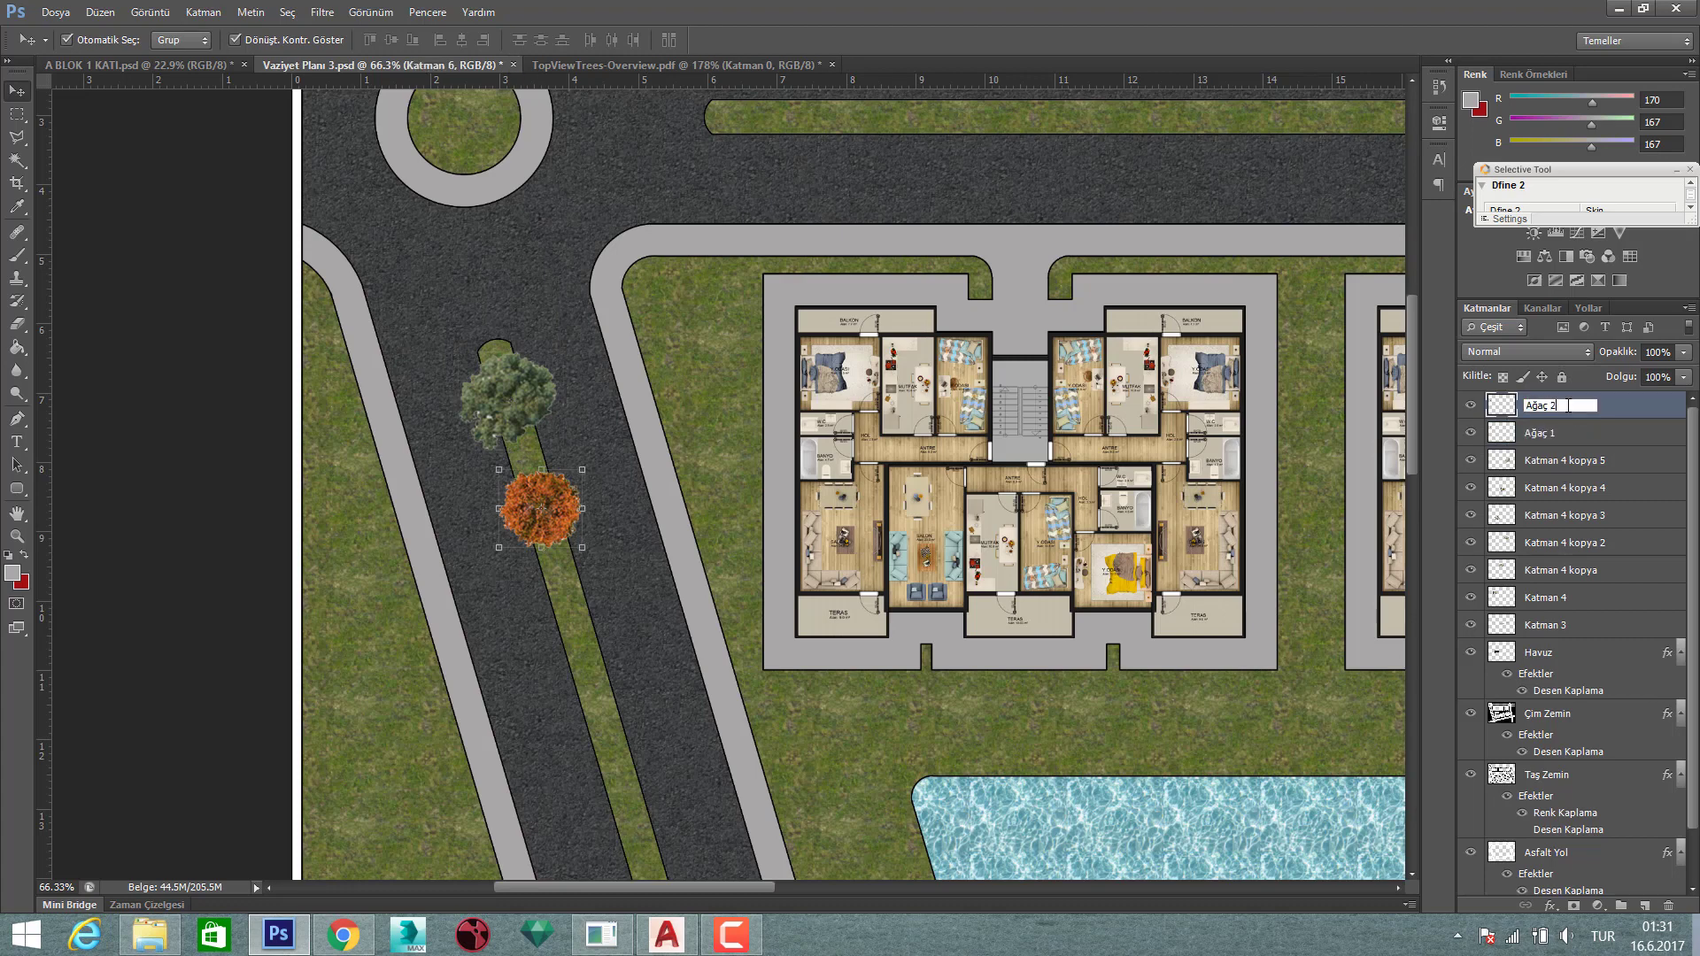
pyautogui.press('Return')
pyautogui.doubleClick(1539, 433)
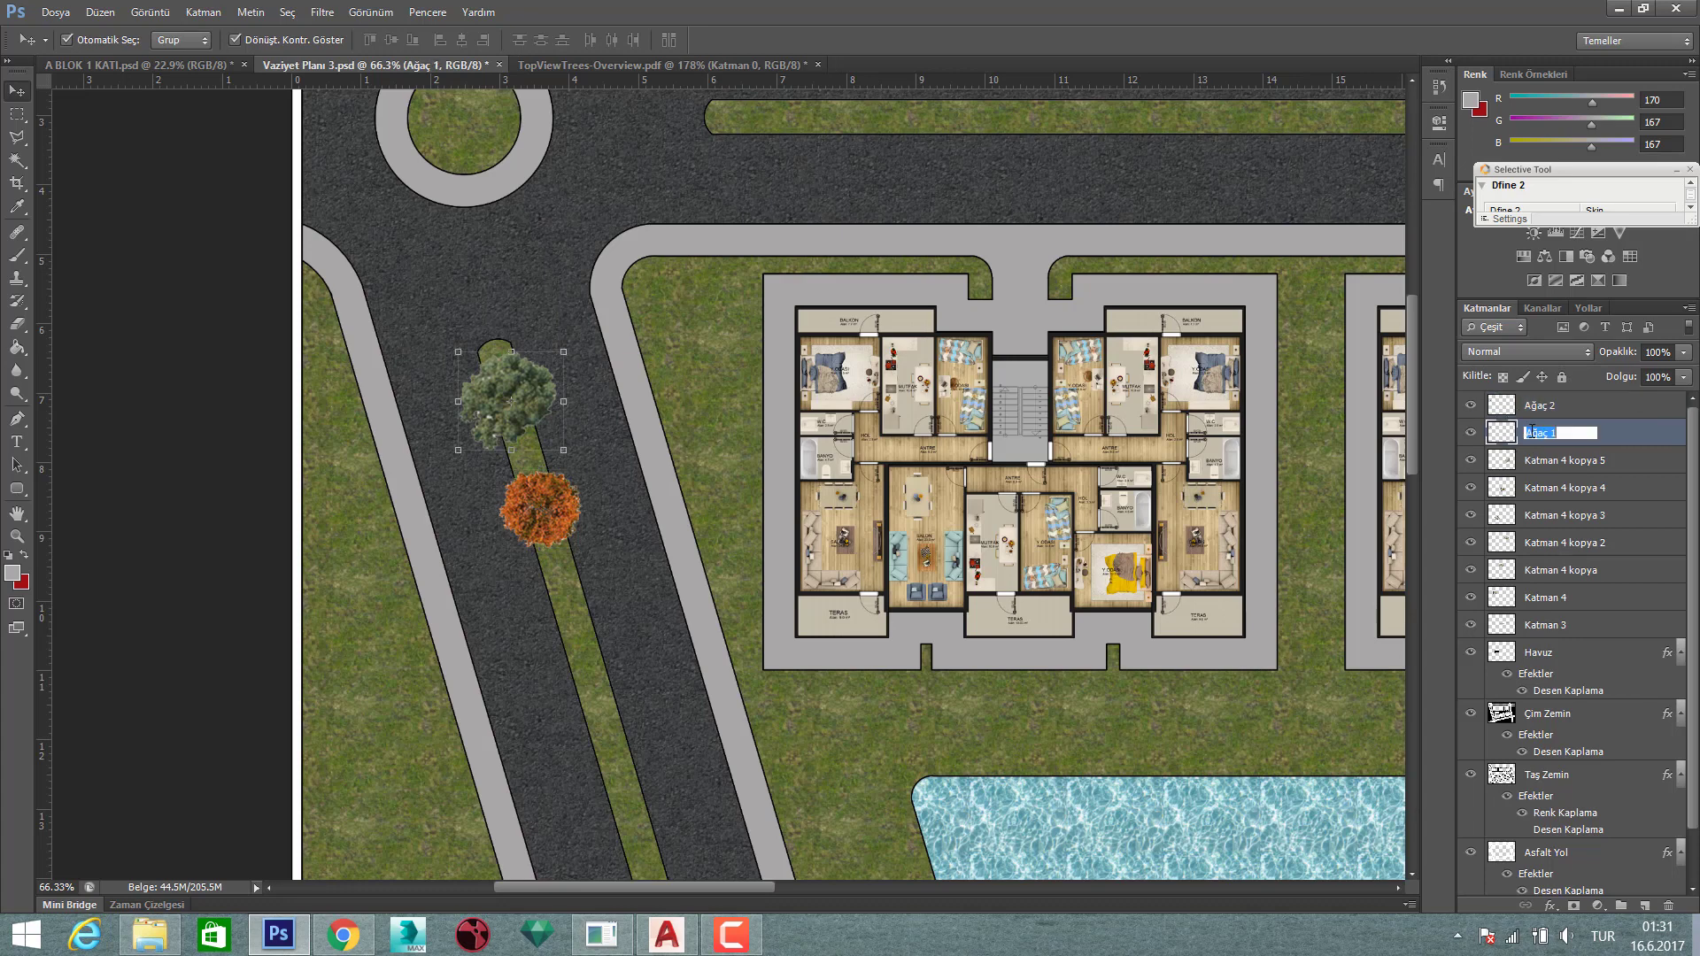
pyautogui.doubleClick(1501, 434)
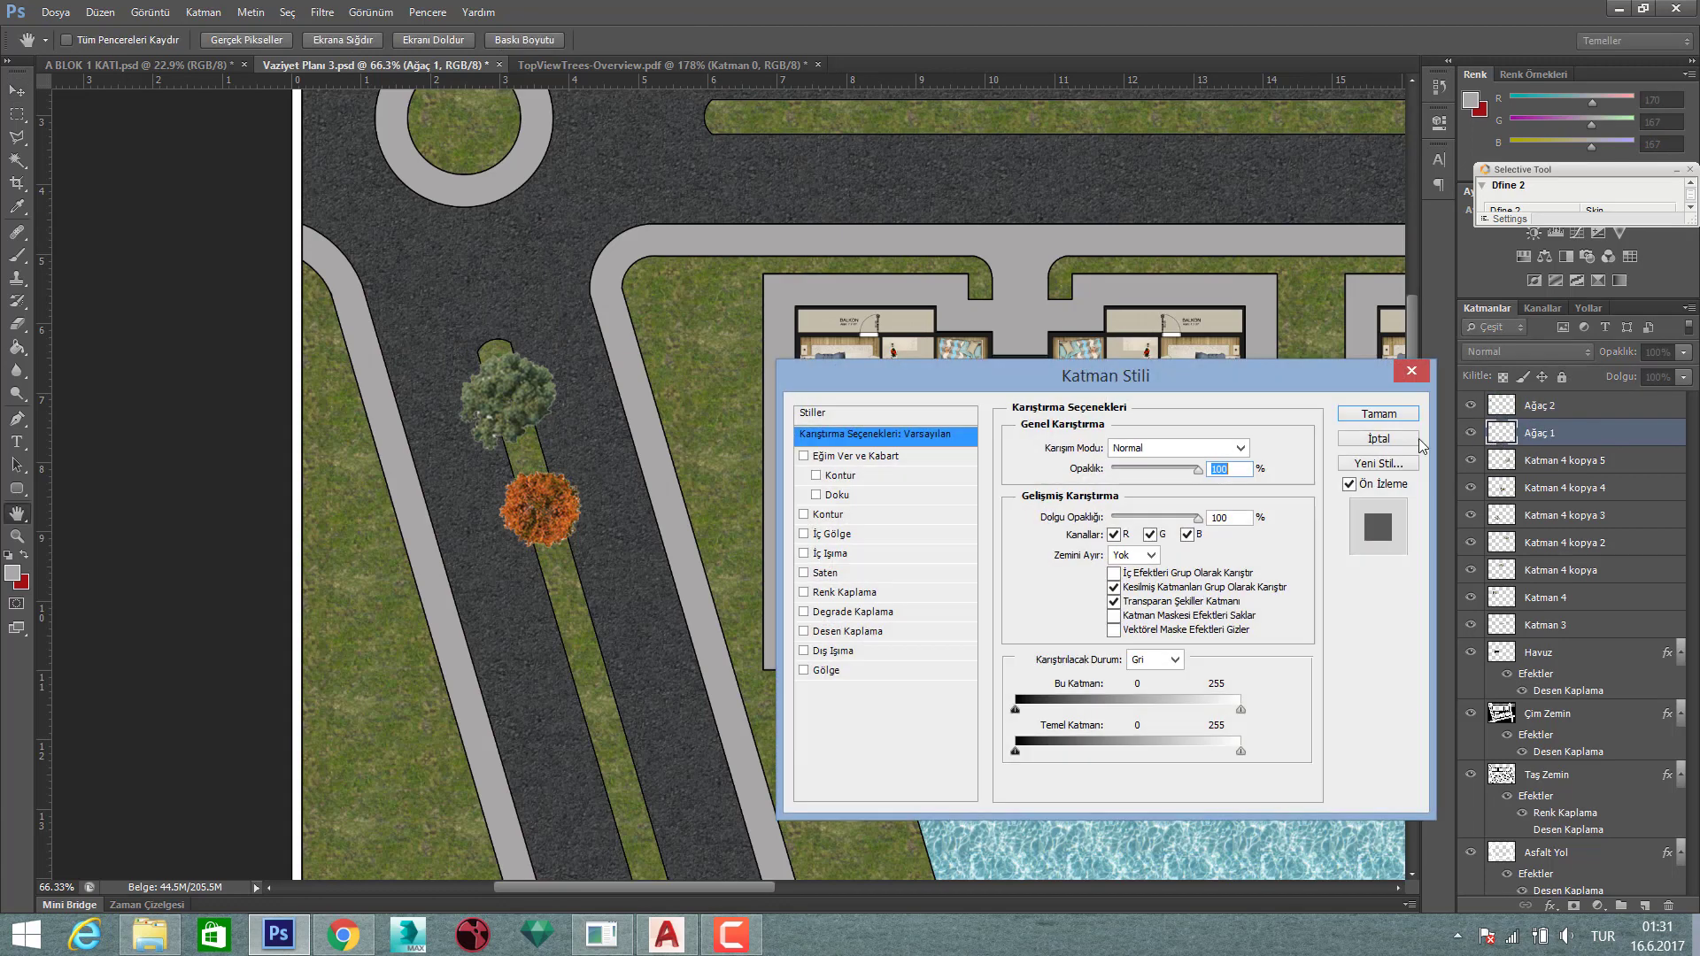
# - Give Ağaç 1 a drop shadow with an adjusted light angle and lowered opacity
pyautogui.click(827, 670)
pyautogui.moveTo(1123, 494)
pyautogui.mouseDown()
pyautogui.moveTo(1109, 482)
pyautogui.moveTo(1109, 561)
pyautogui.mouseUp()
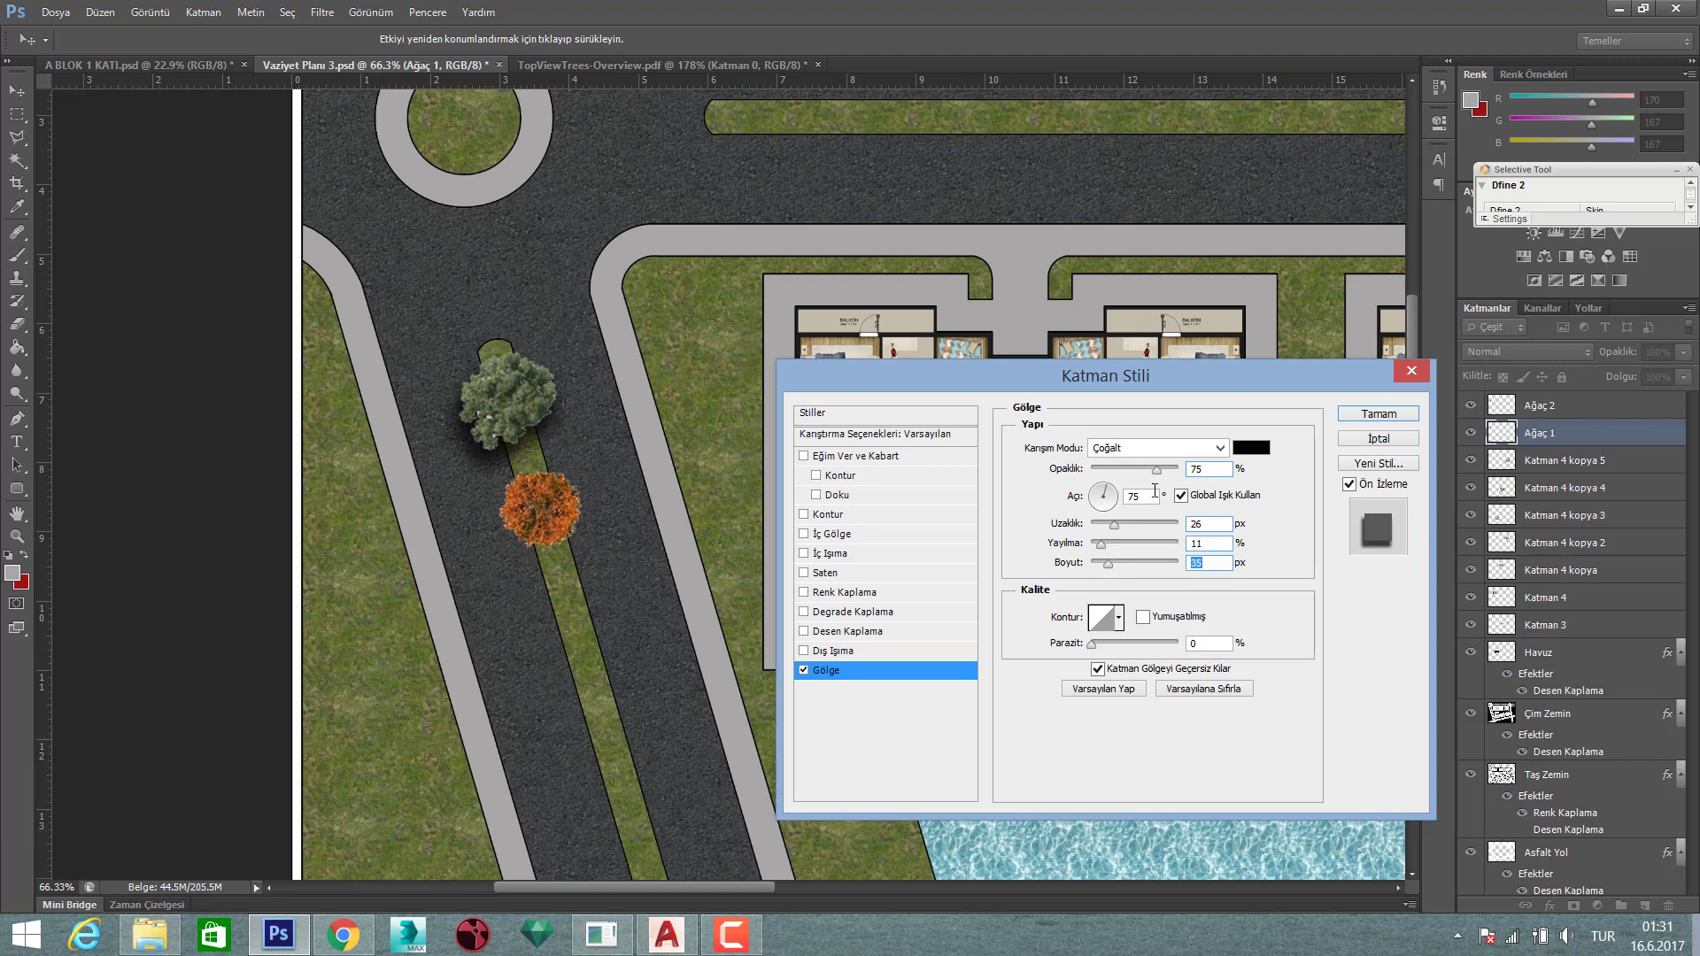
pyautogui.moveTo(1156, 469); pyautogui.dragTo(1160, 472)
pyautogui.click(1373, 413)
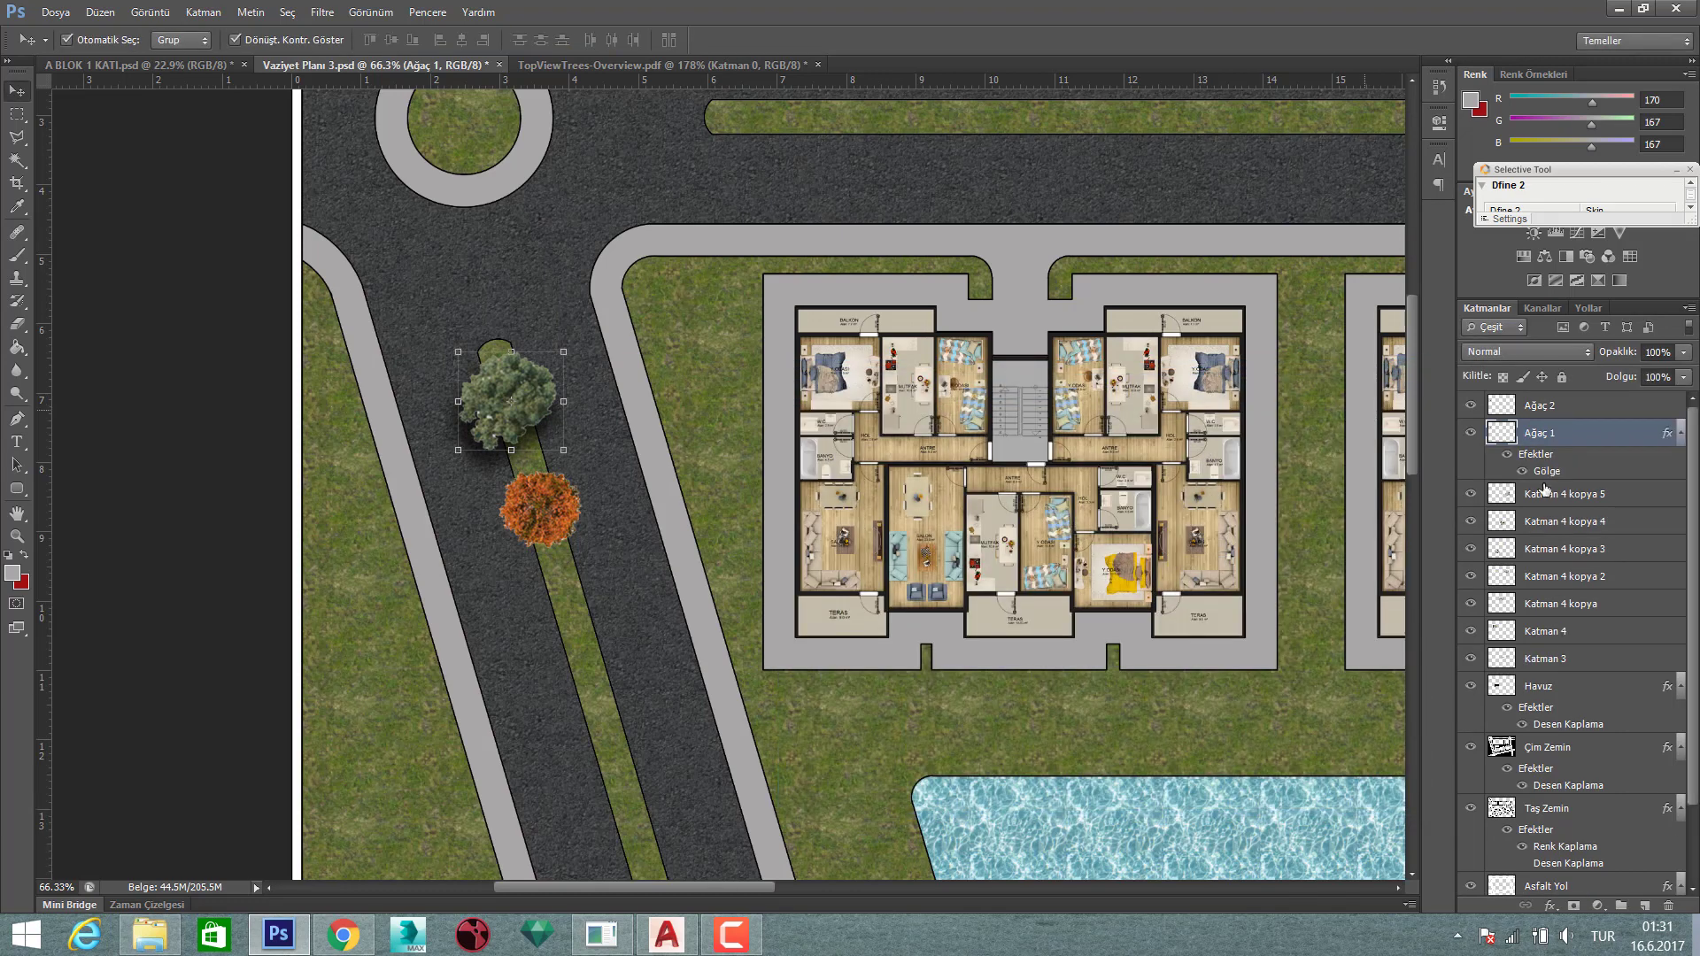
# - Copy Ağaç 1's layer style and paste it onto Ağaç 2
pyautogui.rightClick(1561, 468)
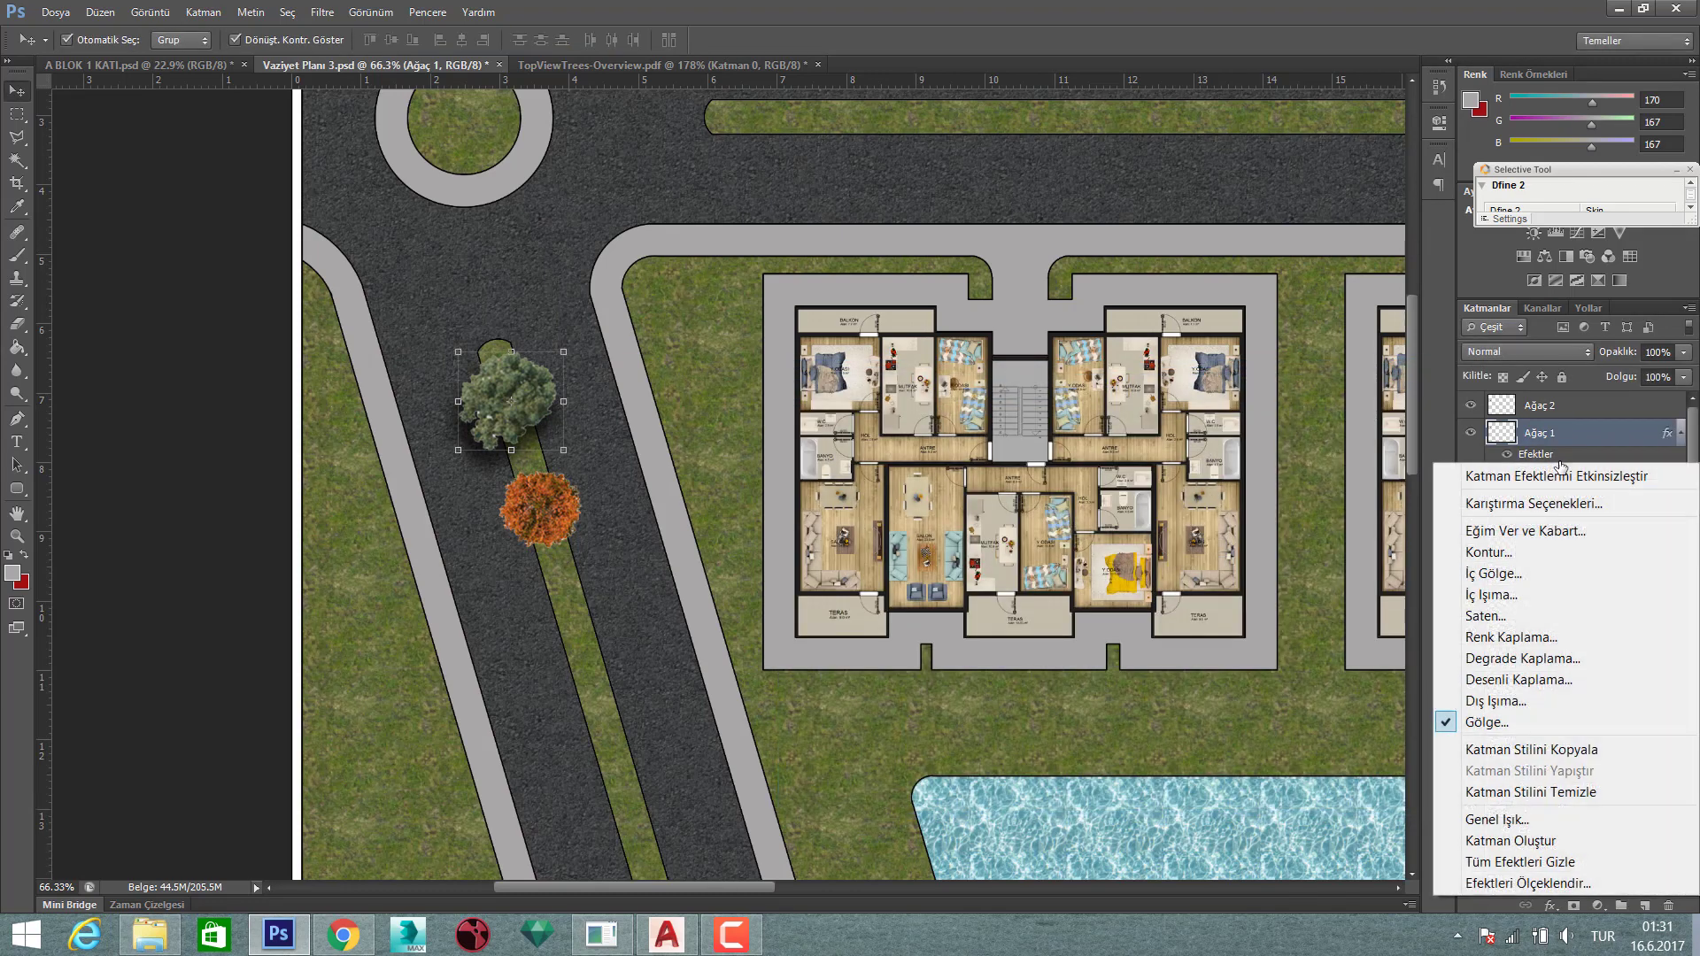
pyautogui.click(1594, 744)
pyautogui.rightClick(1588, 402)
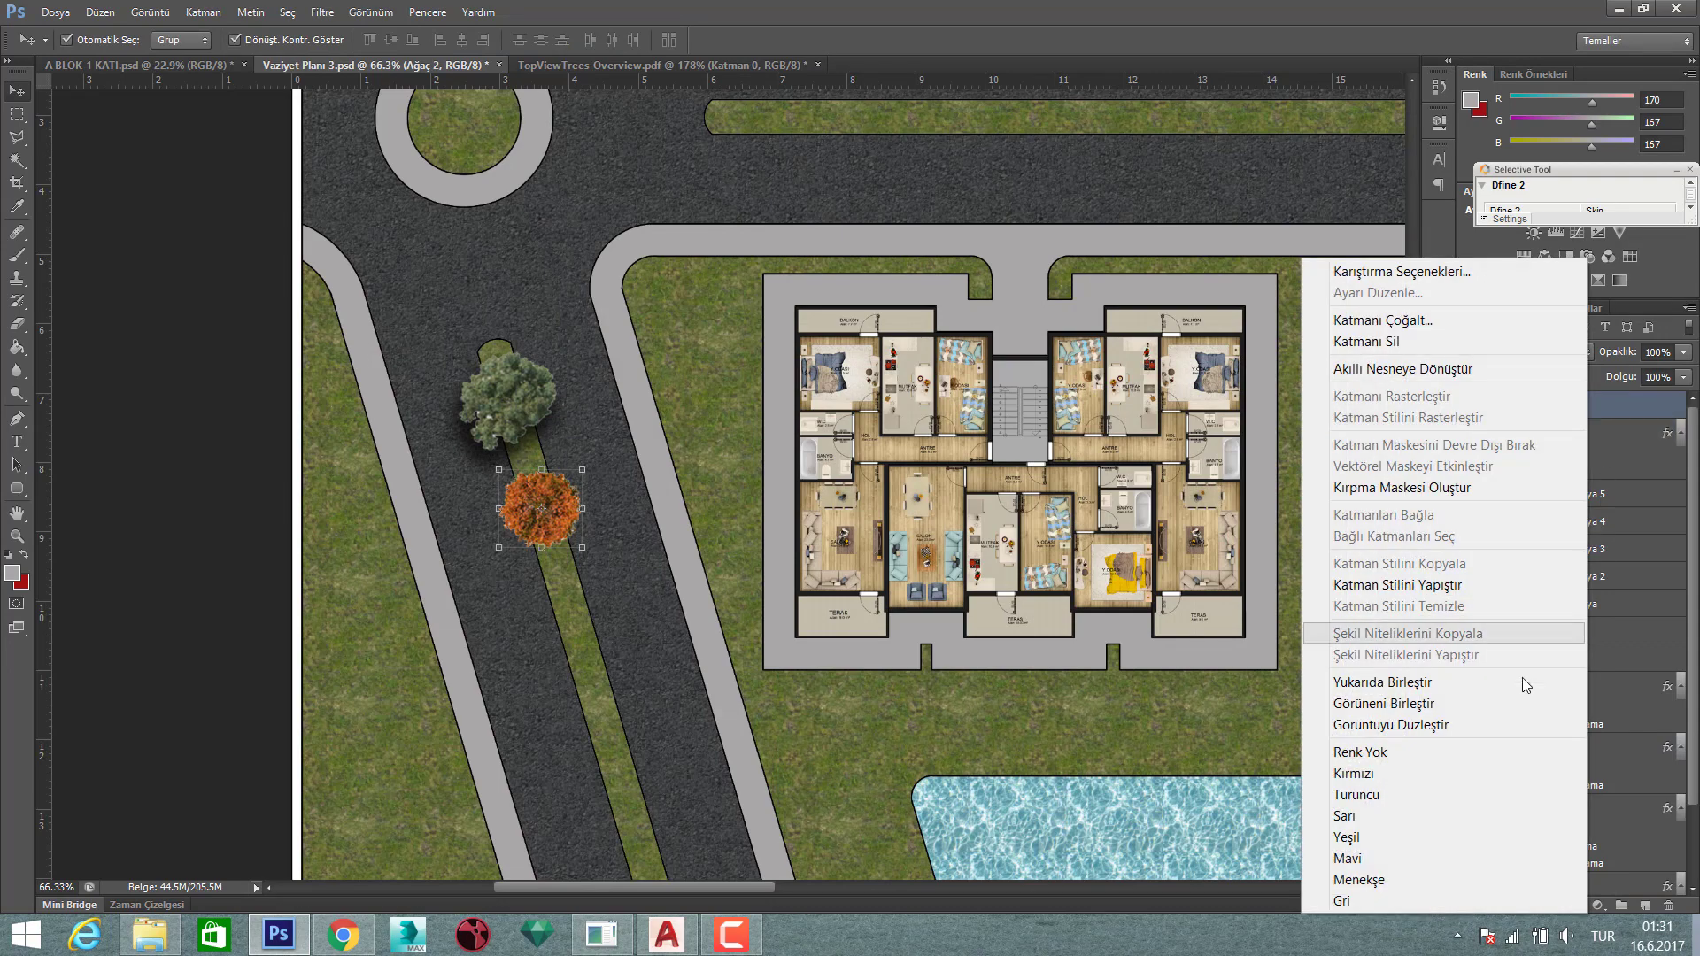
pyautogui.click(1488, 584)
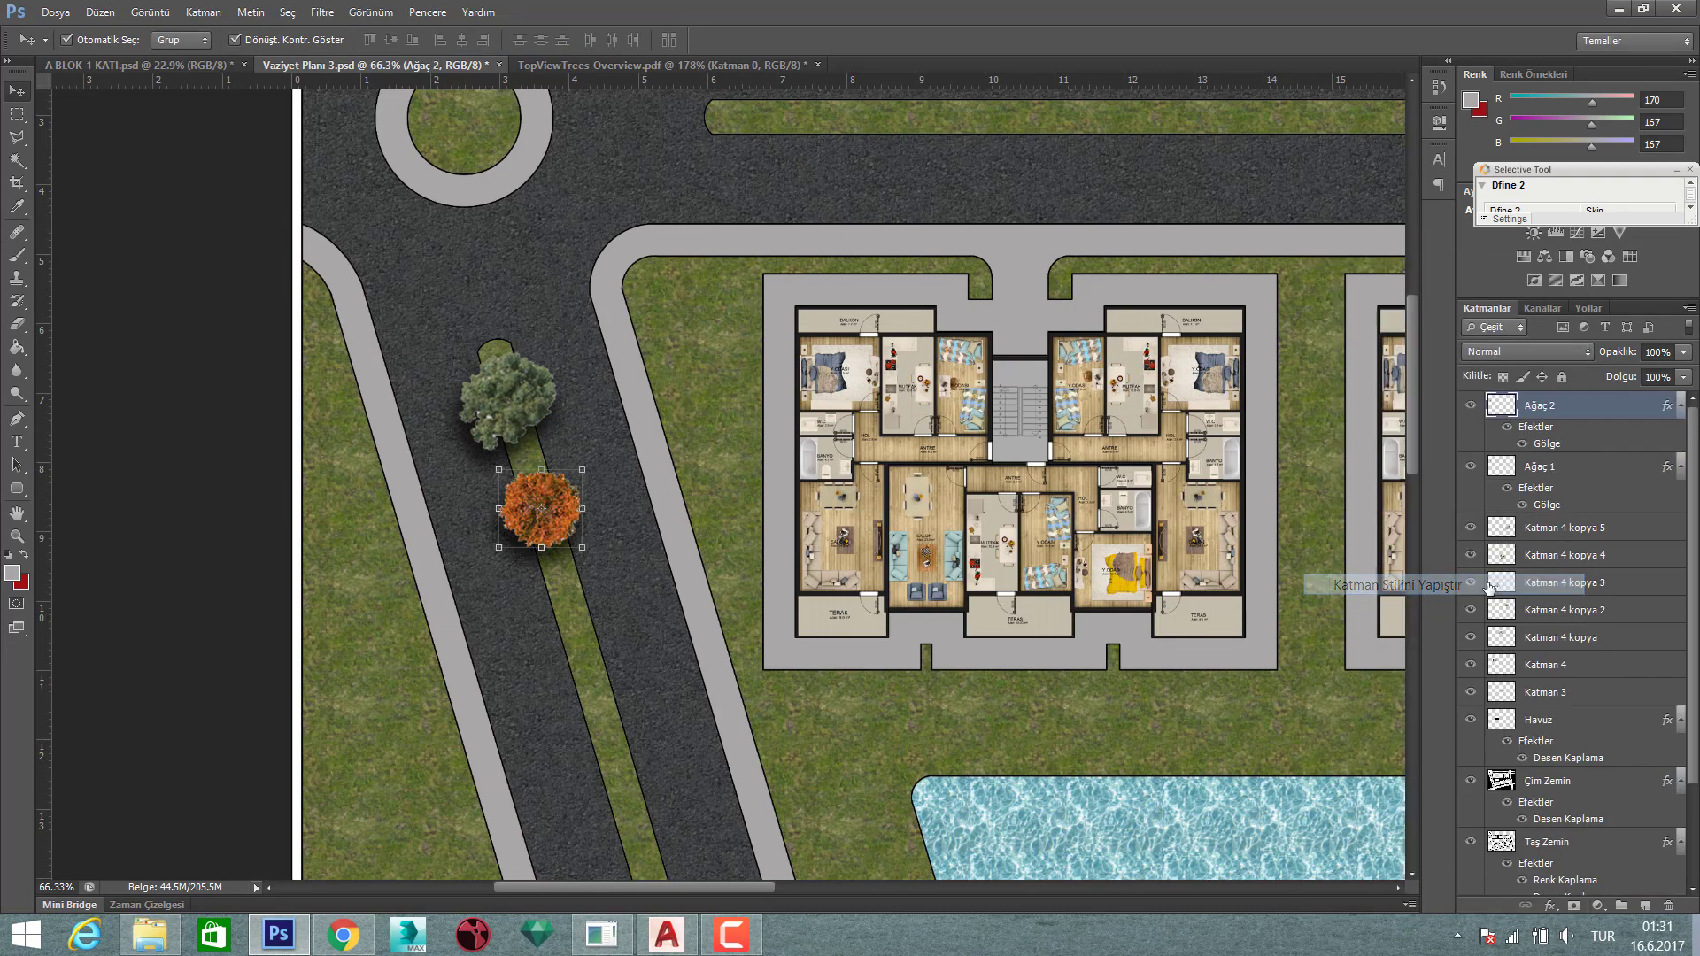
pyautogui.click(217, 634)
pyautogui.moveTo(587, 498); pyautogui.dragTo(577, 485)
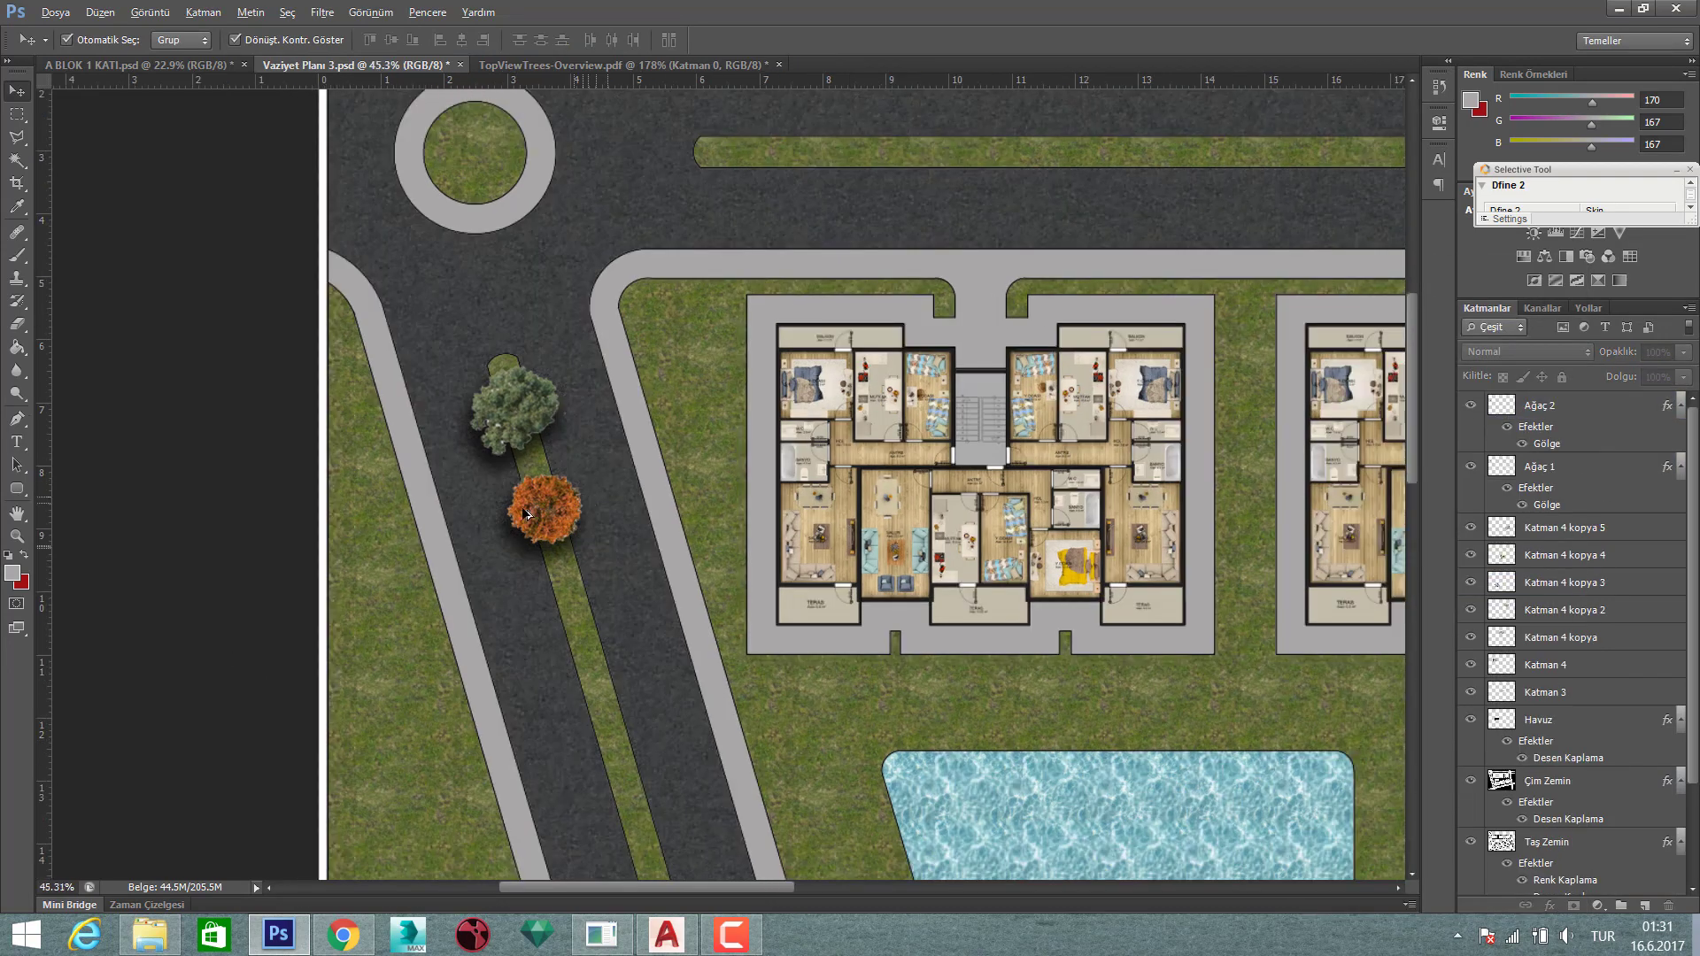
# - Scale the orange and green median trees down to about 85–86%
pyautogui.scroll(2, 577, 485)
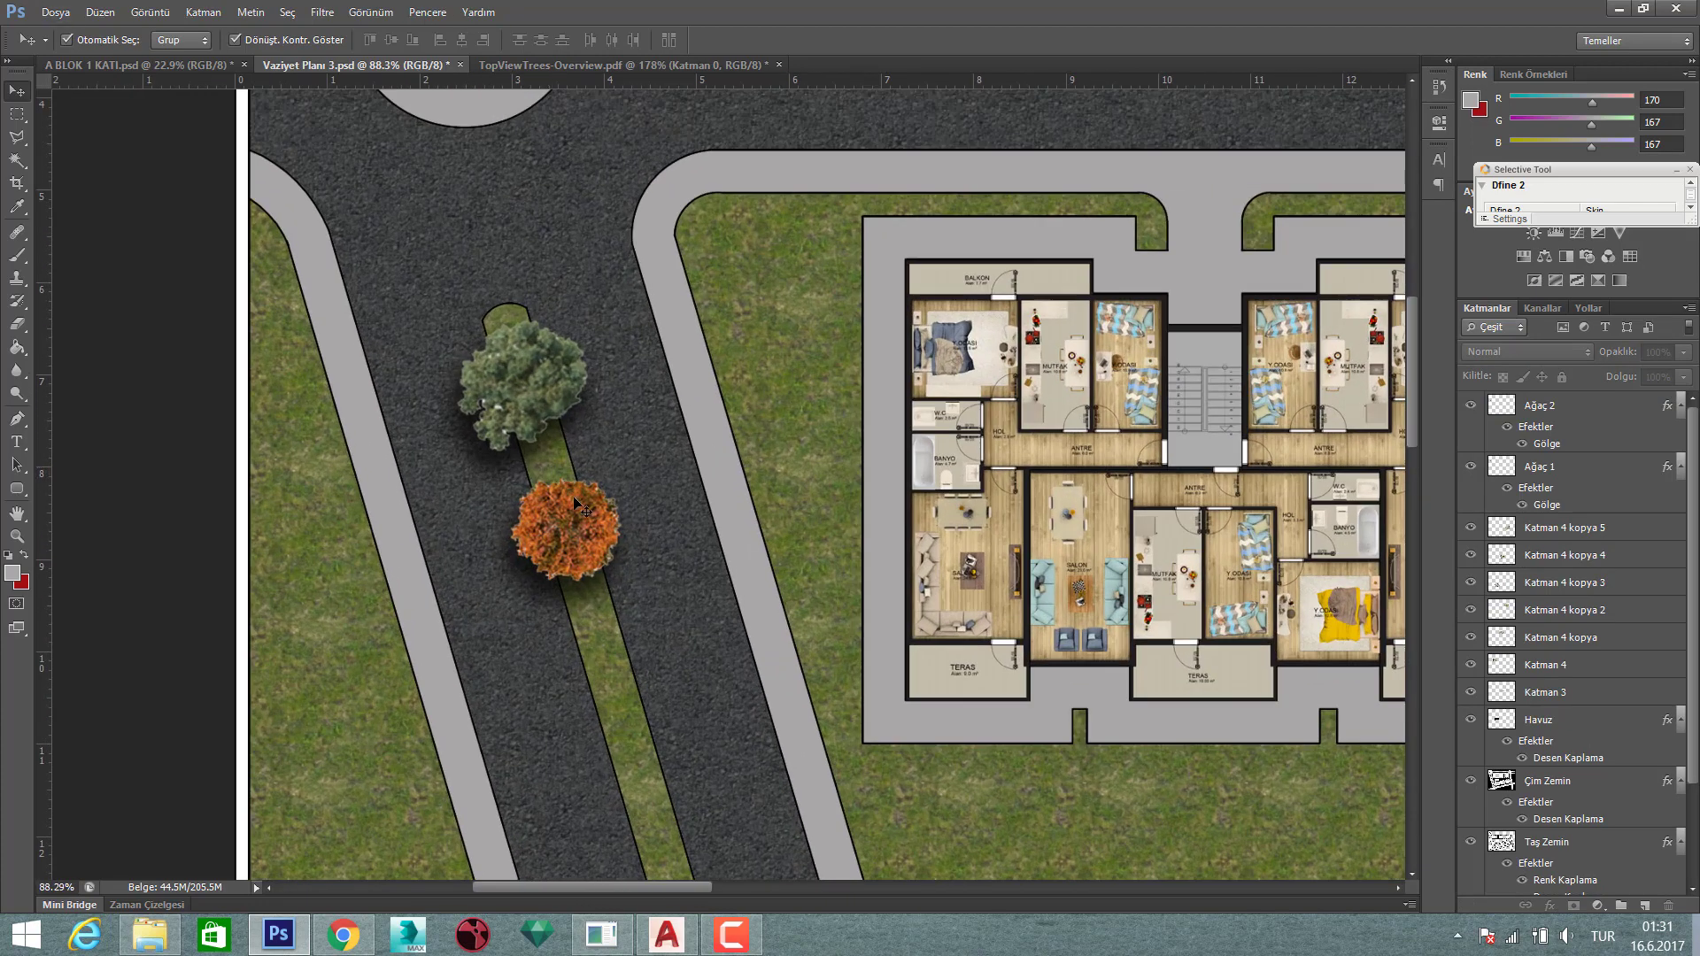
pyautogui.click(617, 551)
pyautogui.moveTo(622, 582); pyautogui.dragTo(602, 561)
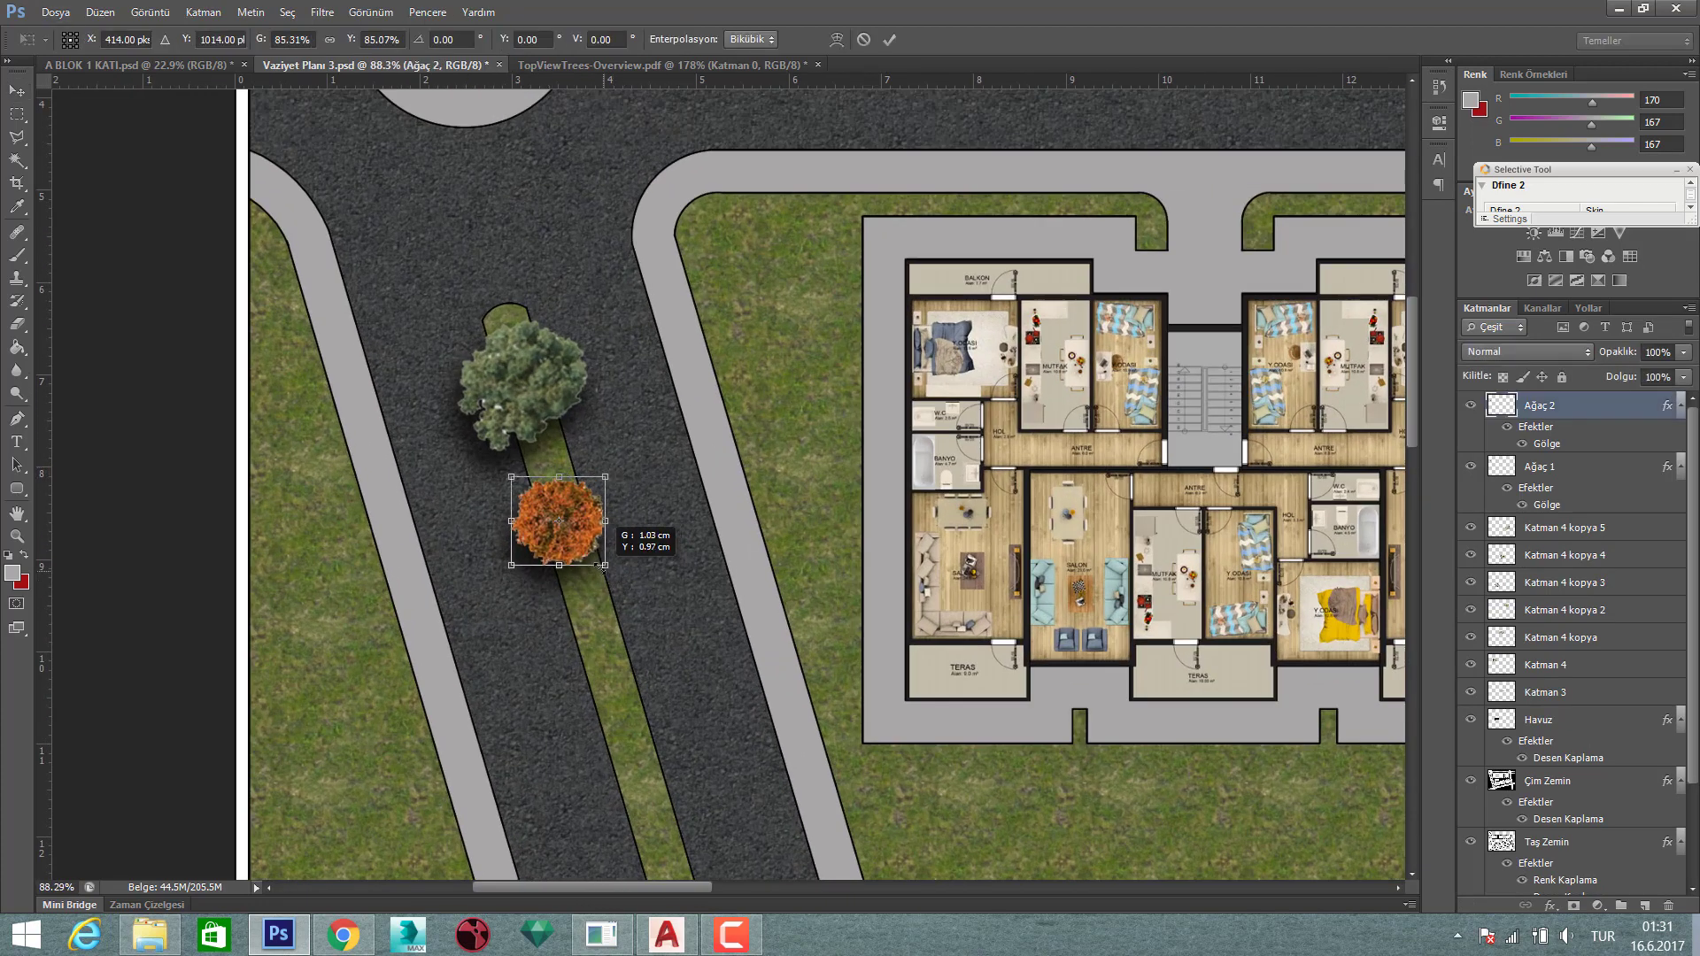
pyautogui.click(896, 40)
pyautogui.click(511, 390)
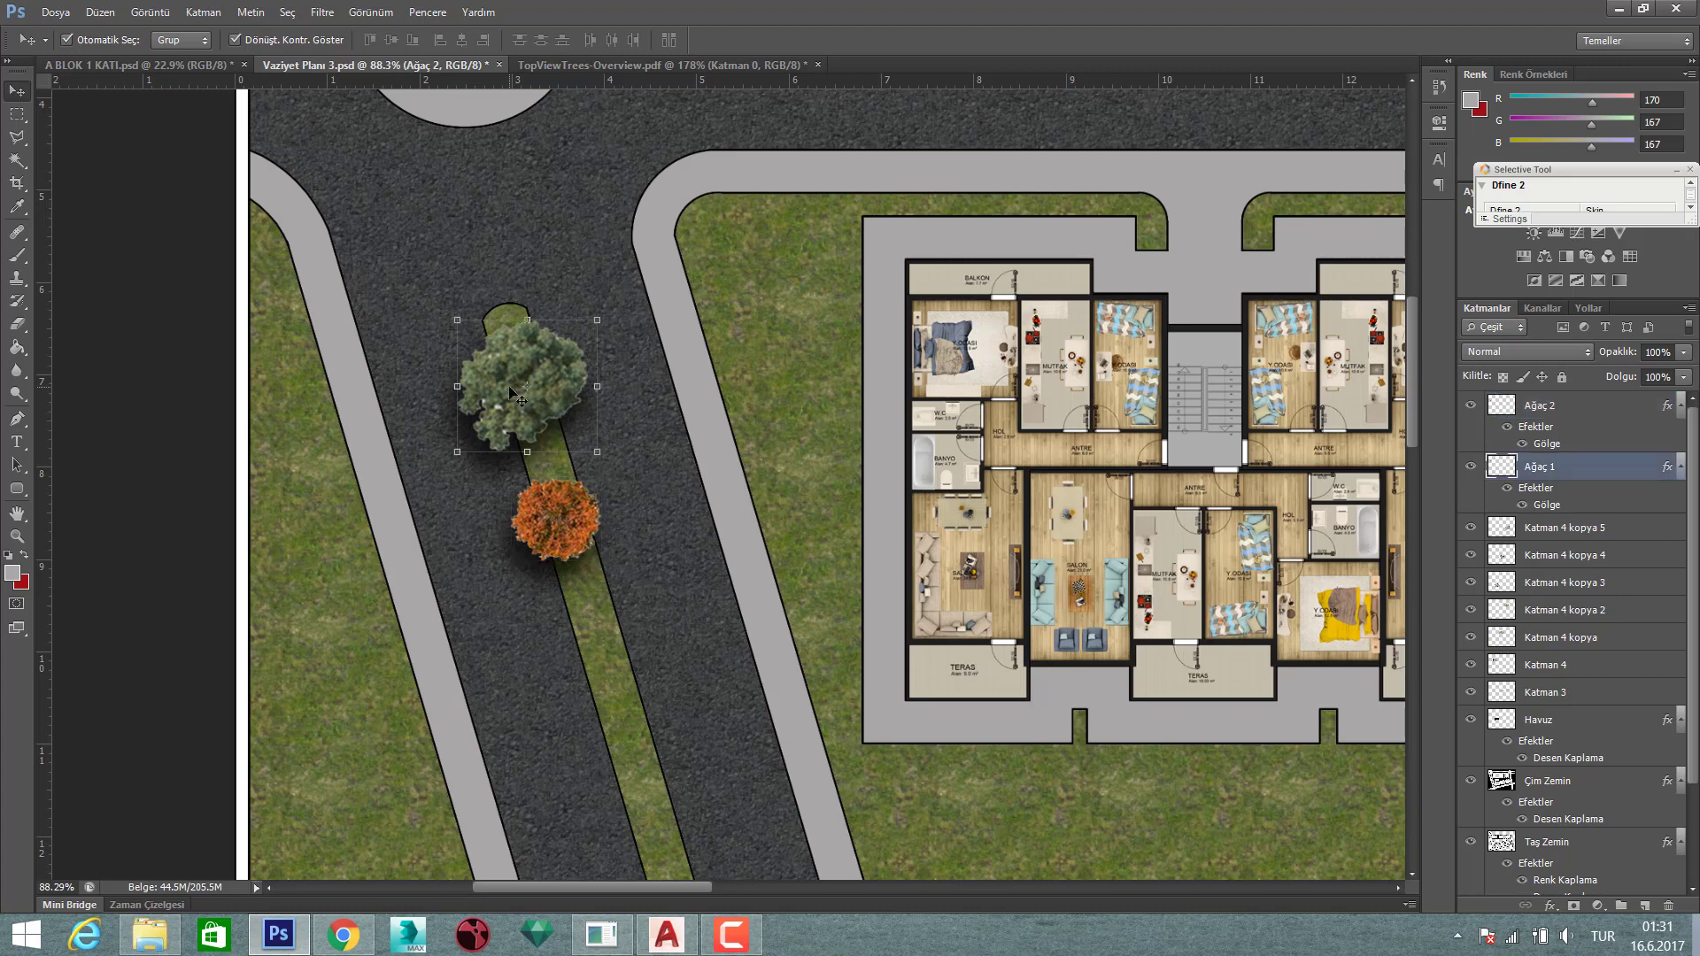
pyautogui.moveTo(599, 321); pyautogui.dragTo(556, 339)
pyautogui.click(889, 41)
# - Nudge the orange tree slightly up the median and deselect it
pyautogui.scroll(-3, 556, 338)
pyautogui.scroll(-3, 556, 338)
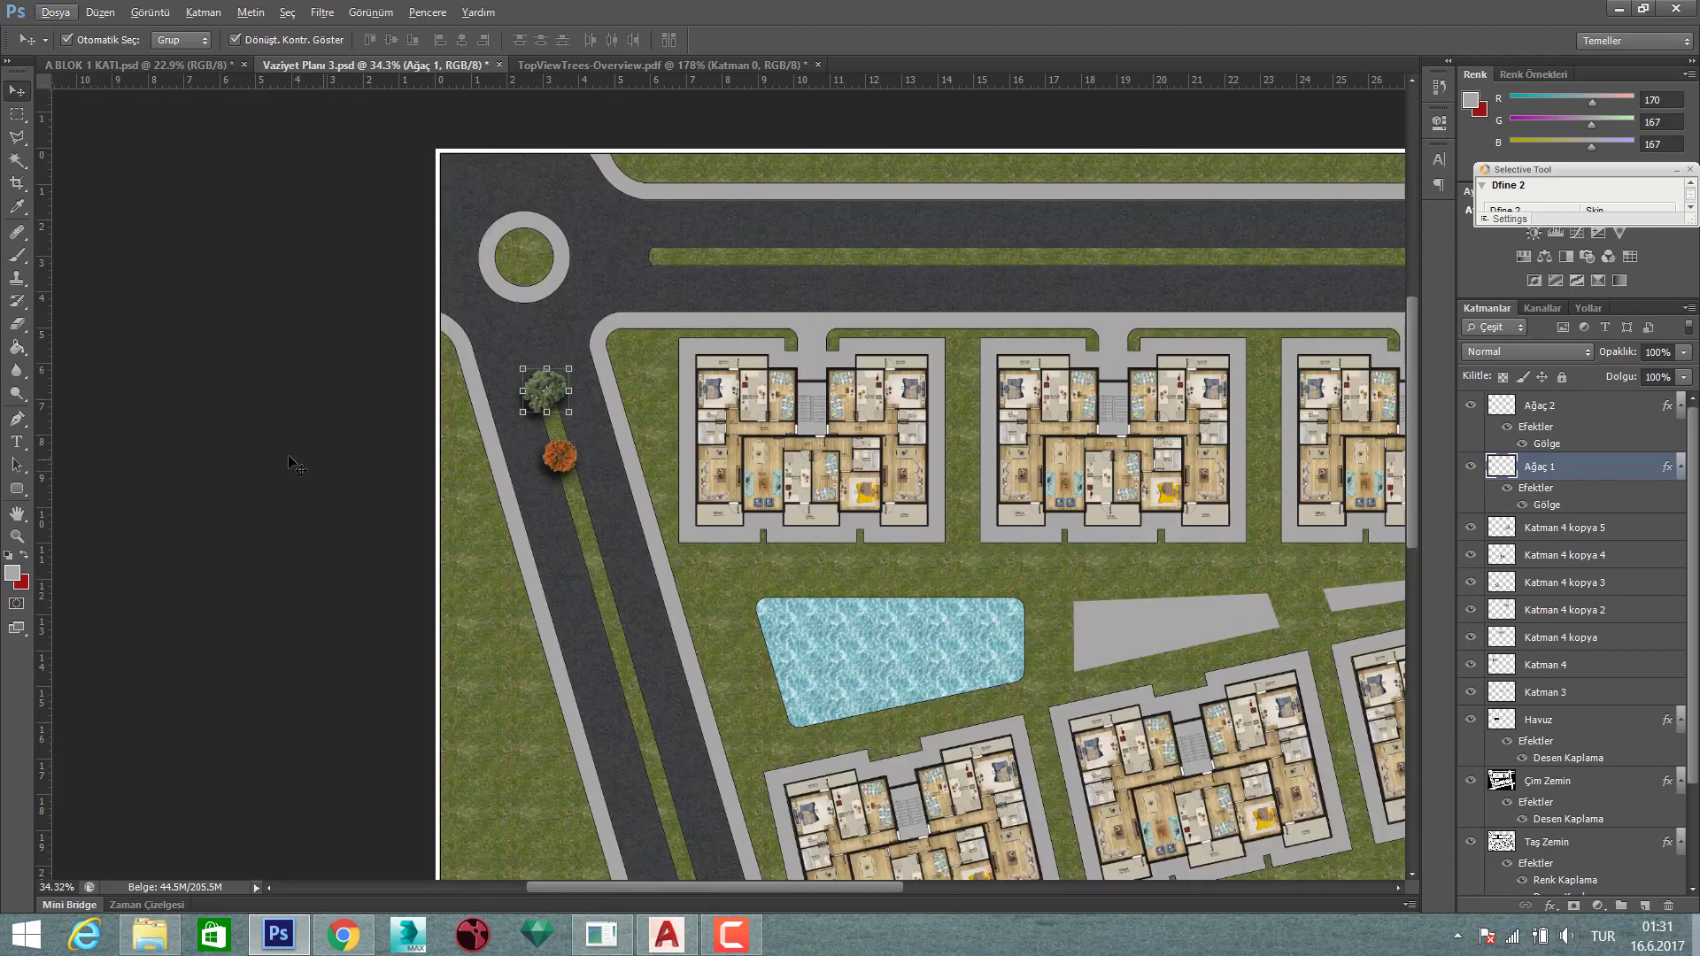
pyautogui.scroll(3, 556, 457)
pyautogui.moveTo(582, 474); pyautogui.dragTo(585, 434)
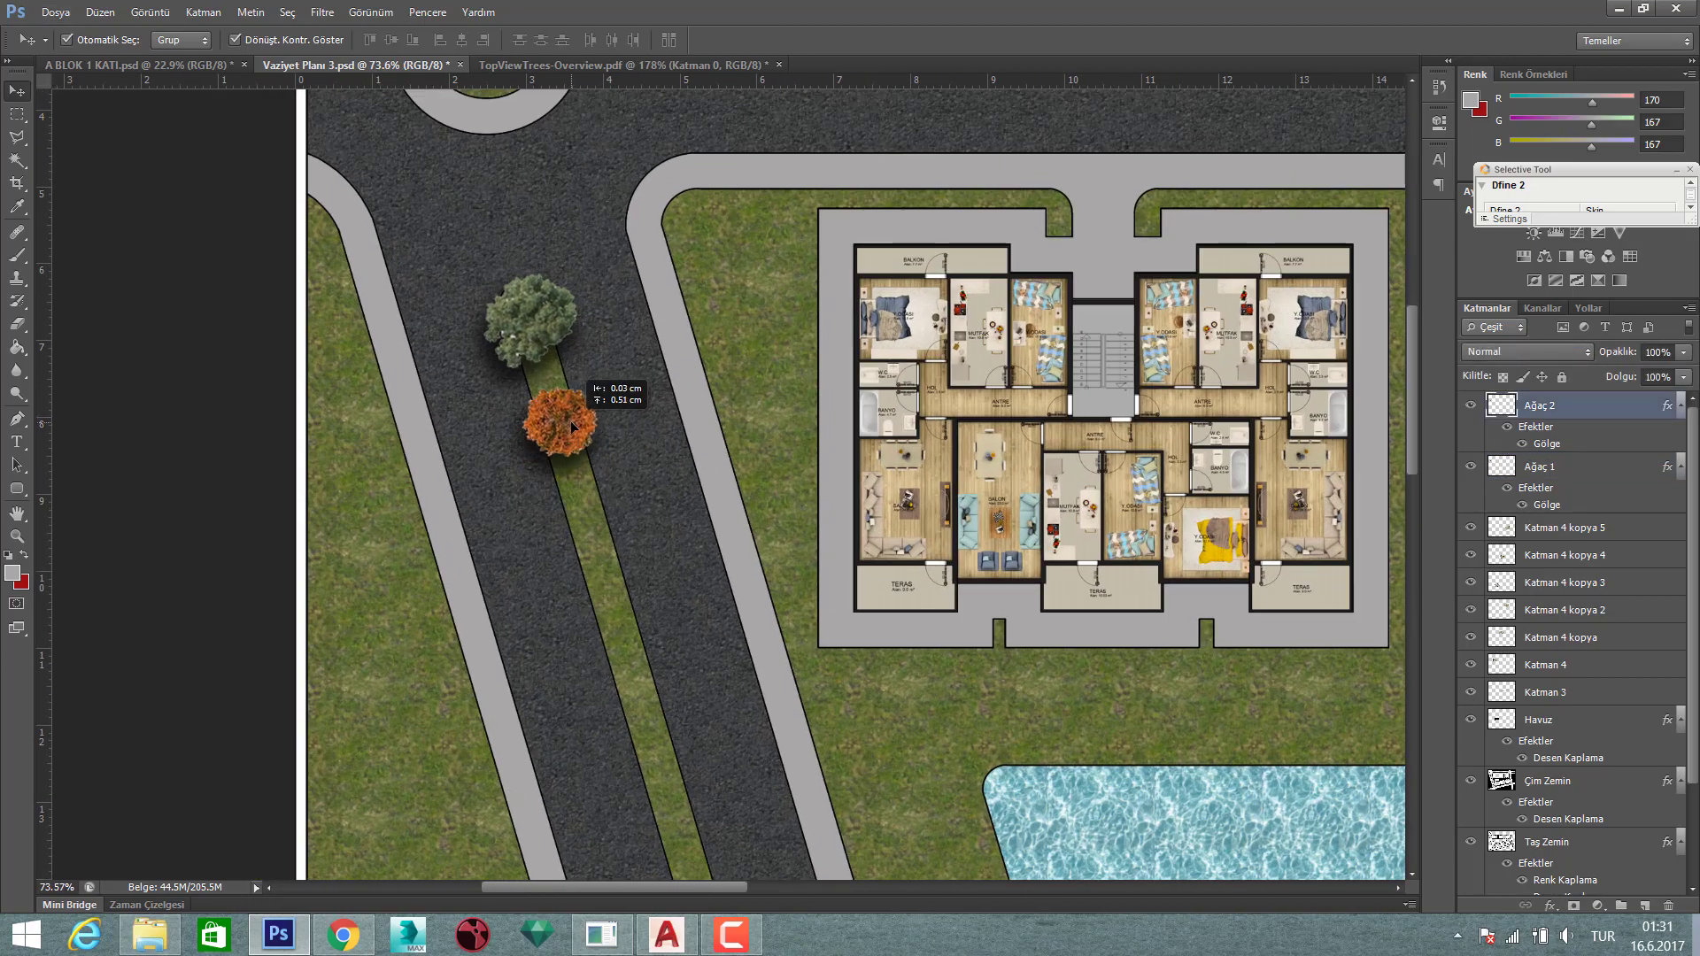
pyautogui.scroll(-2, 585, 433)
pyautogui.scroll(-1, 573, 447)
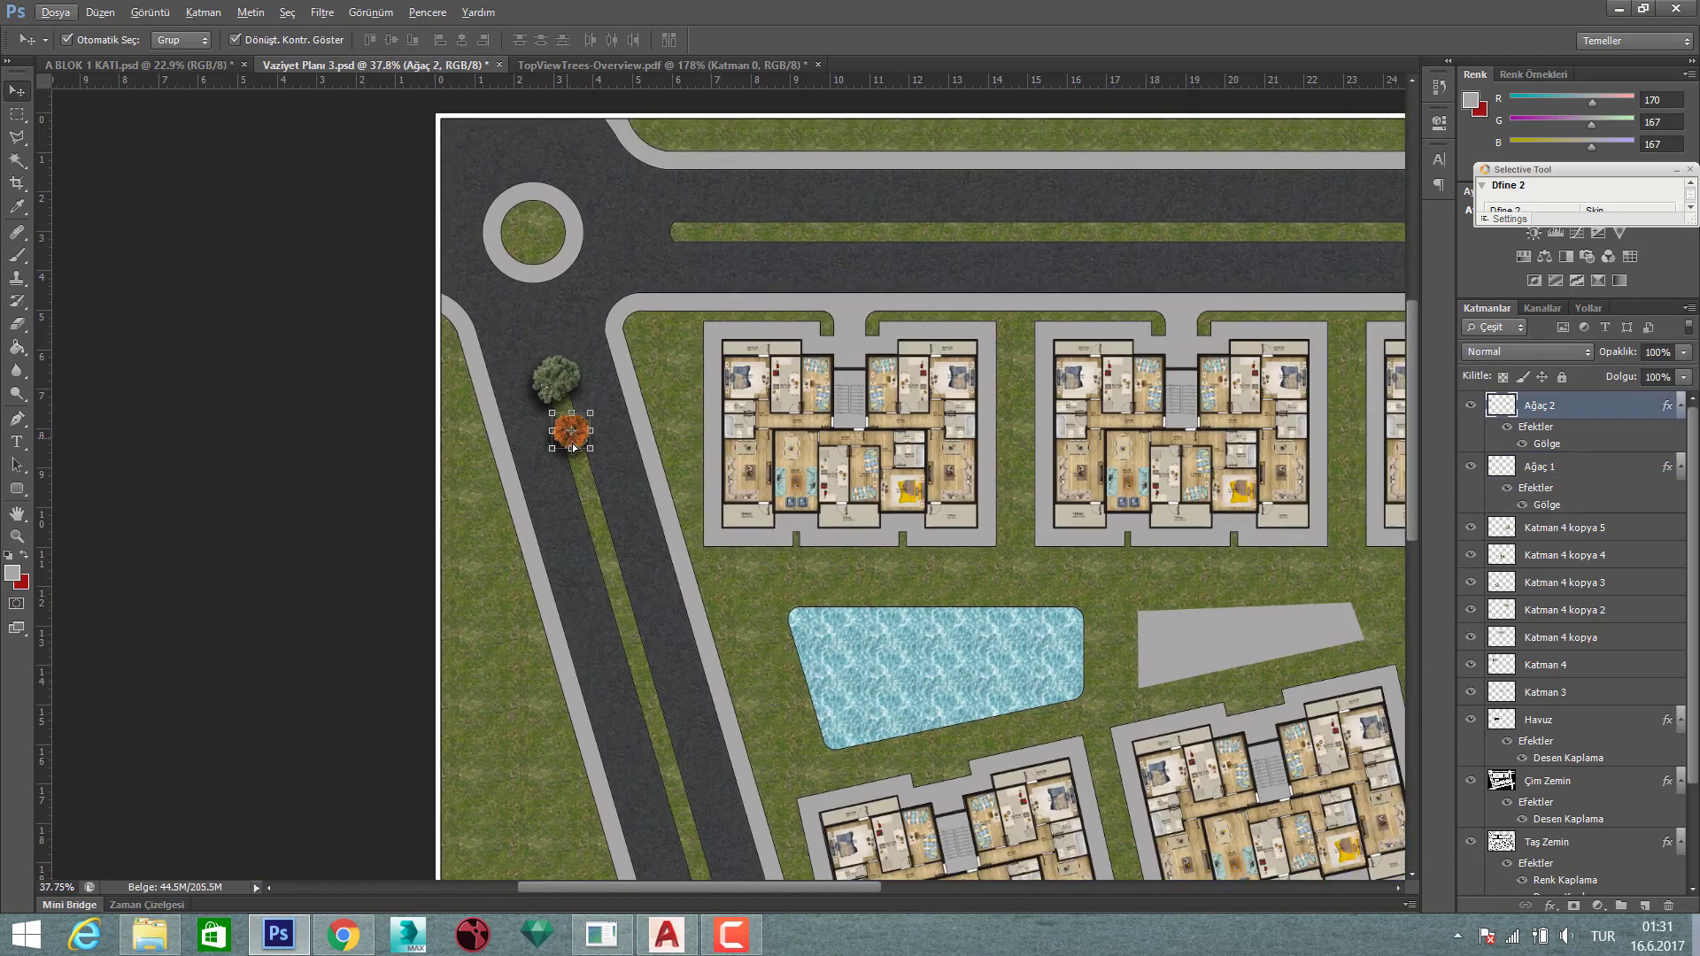
pyautogui.click(311, 434)
# - Marquee a yellow-green tree on the TopViewTrees sheet and drag it onto the median below the orange tree
pyautogui.click(646, 64)
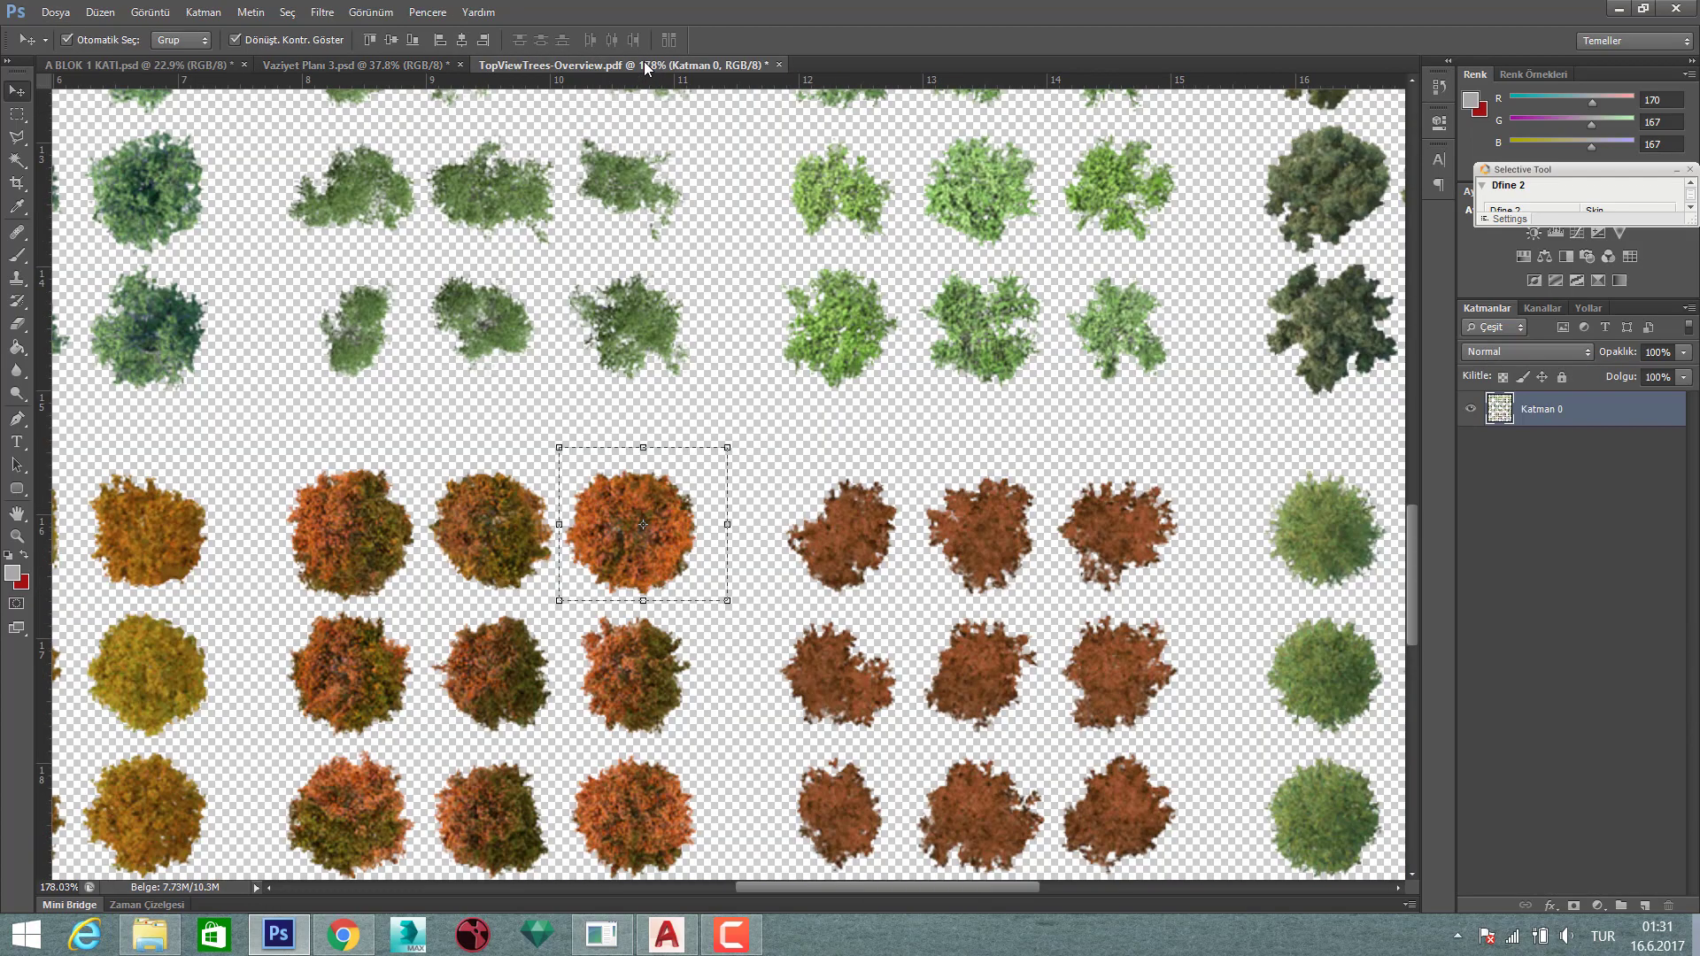
pyautogui.scroll(-3, 654, 416)
pyautogui.scroll(-1, 535, 493)
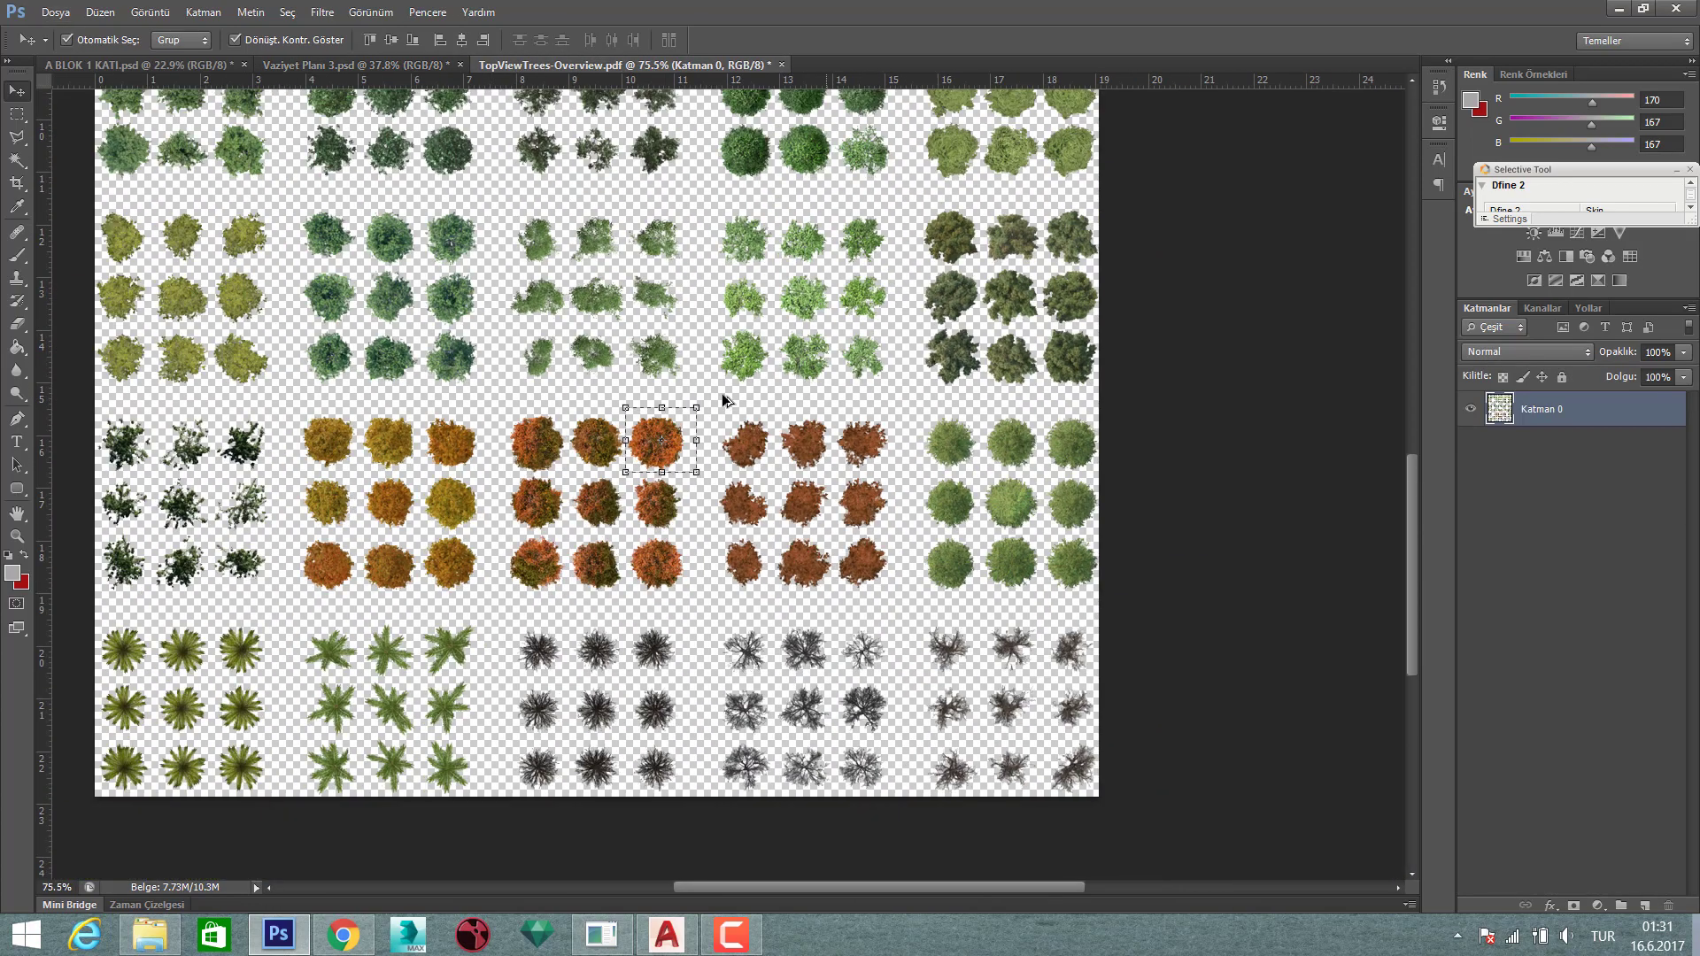
pyautogui.scroll(1, 536, 492)
pyautogui.scroll(1, 523, 487)
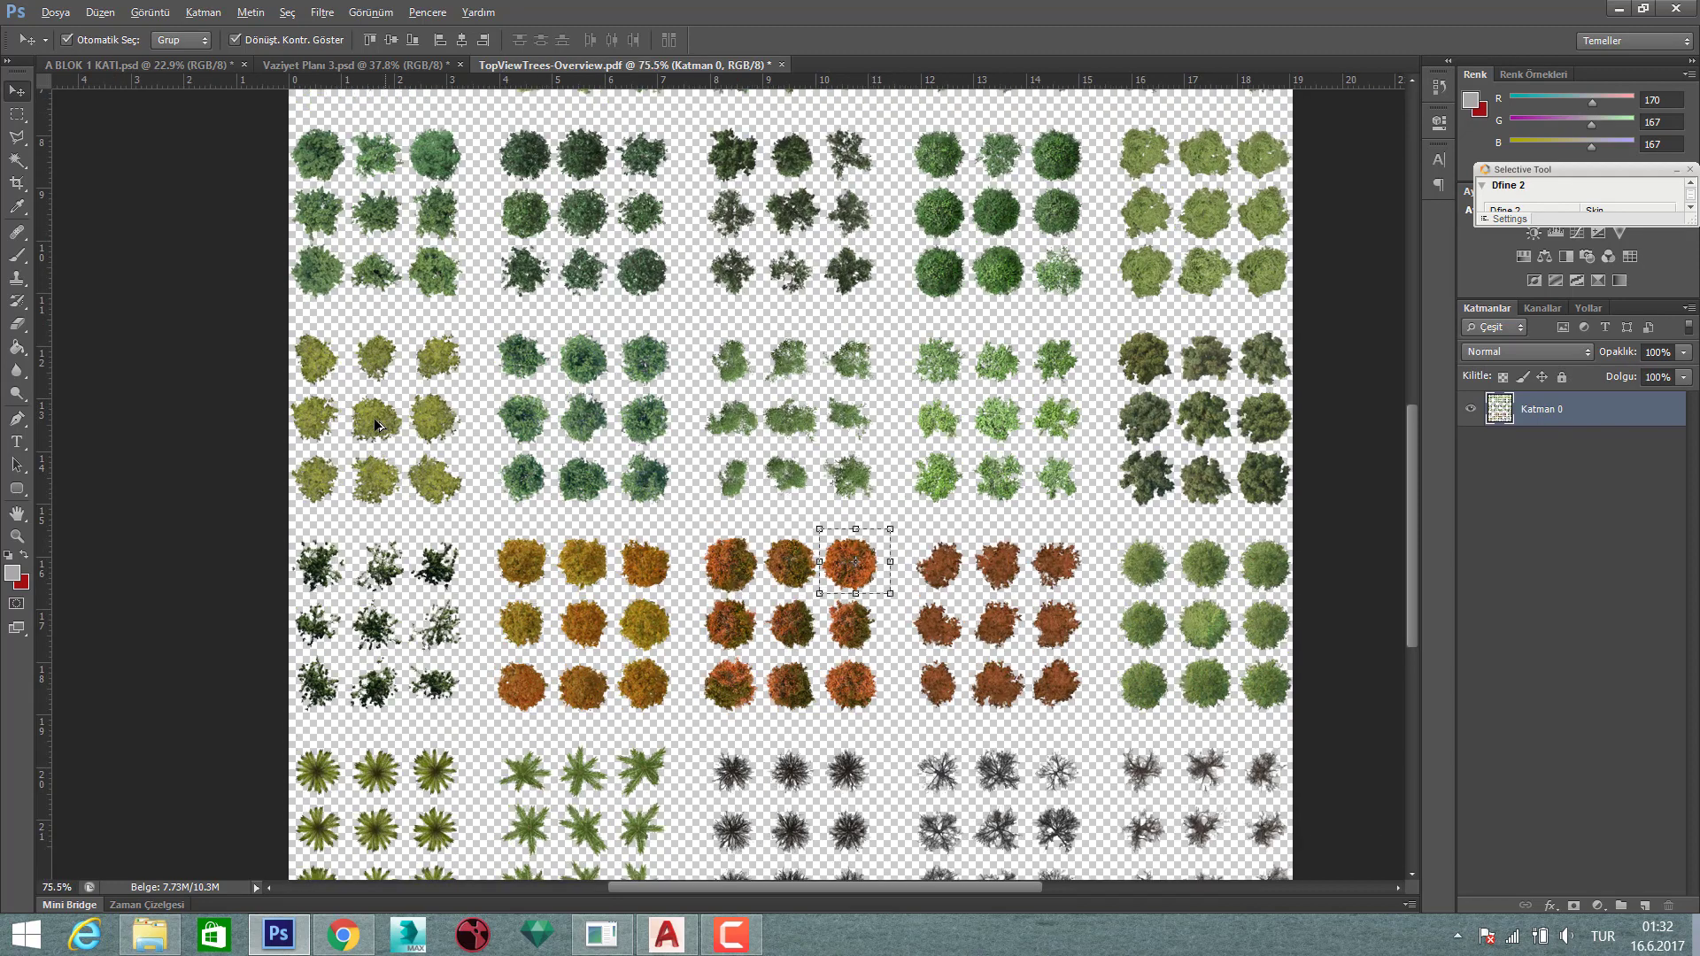
pyautogui.scroll(2, 478, 469)
pyautogui.scroll(1, 447, 462)
pyautogui.press('m')
pyautogui.moveTo(492, 490); pyautogui.dragTo(303, 327)
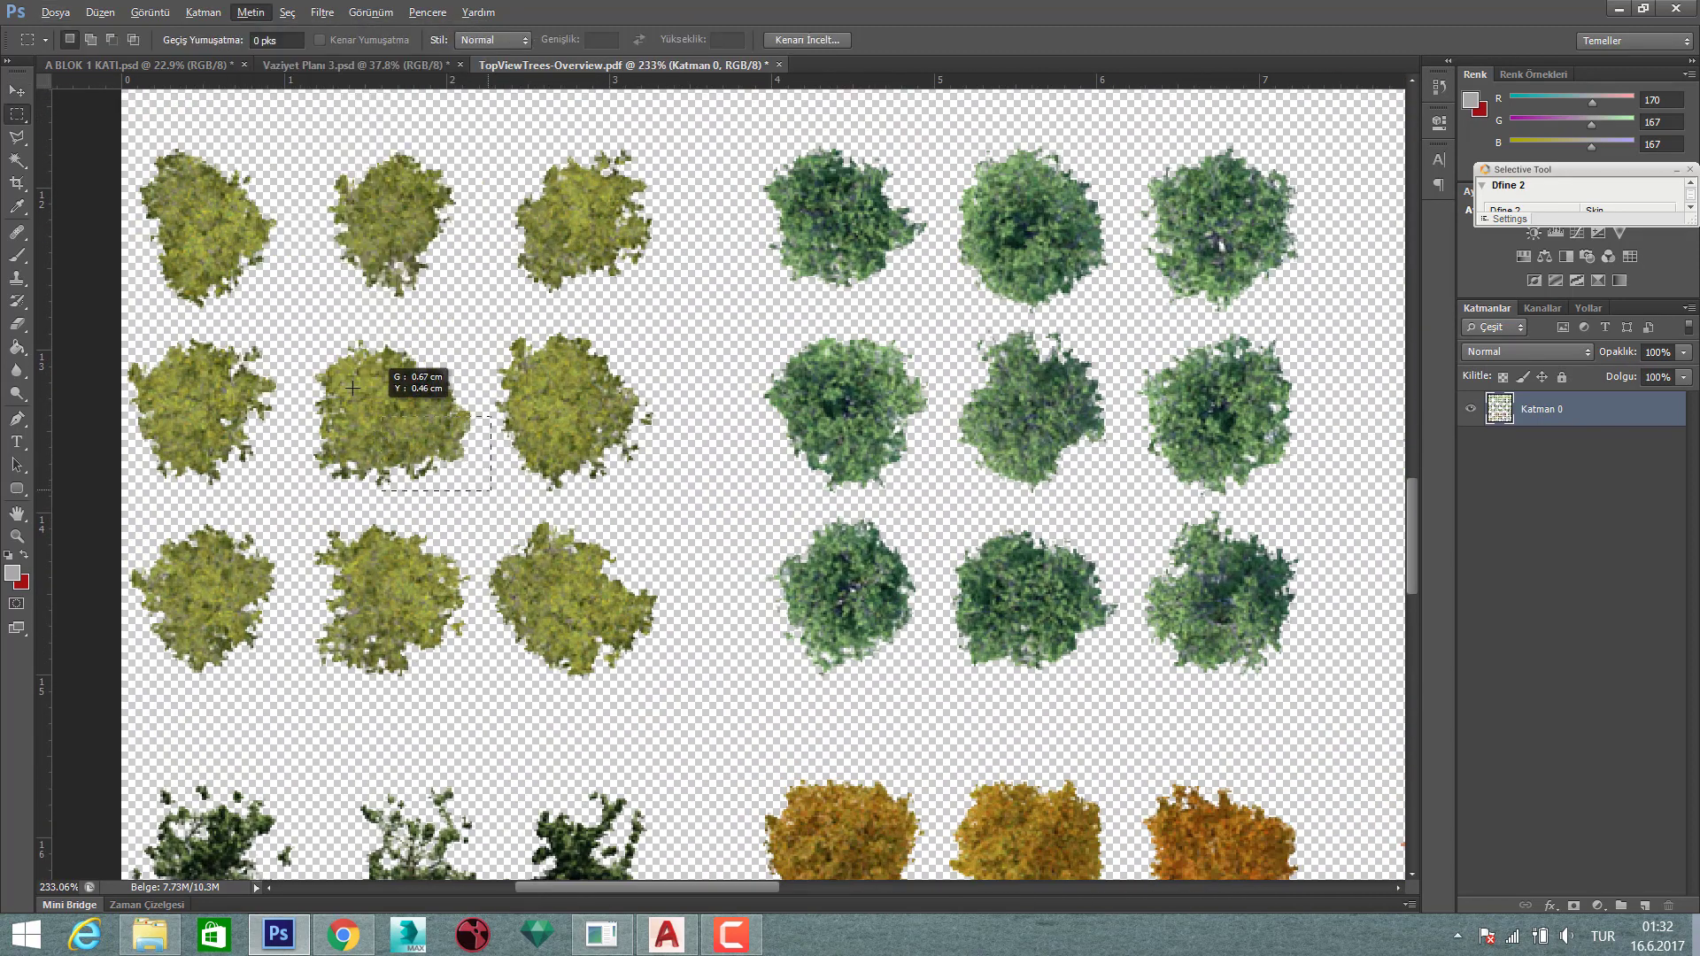
pyautogui.press('v')
pyautogui.moveTo(391, 411)
pyautogui.mouseDown()
pyautogui.moveTo(410, 37)
pyautogui.moveTo(618, 485)
pyautogui.mouseUp()
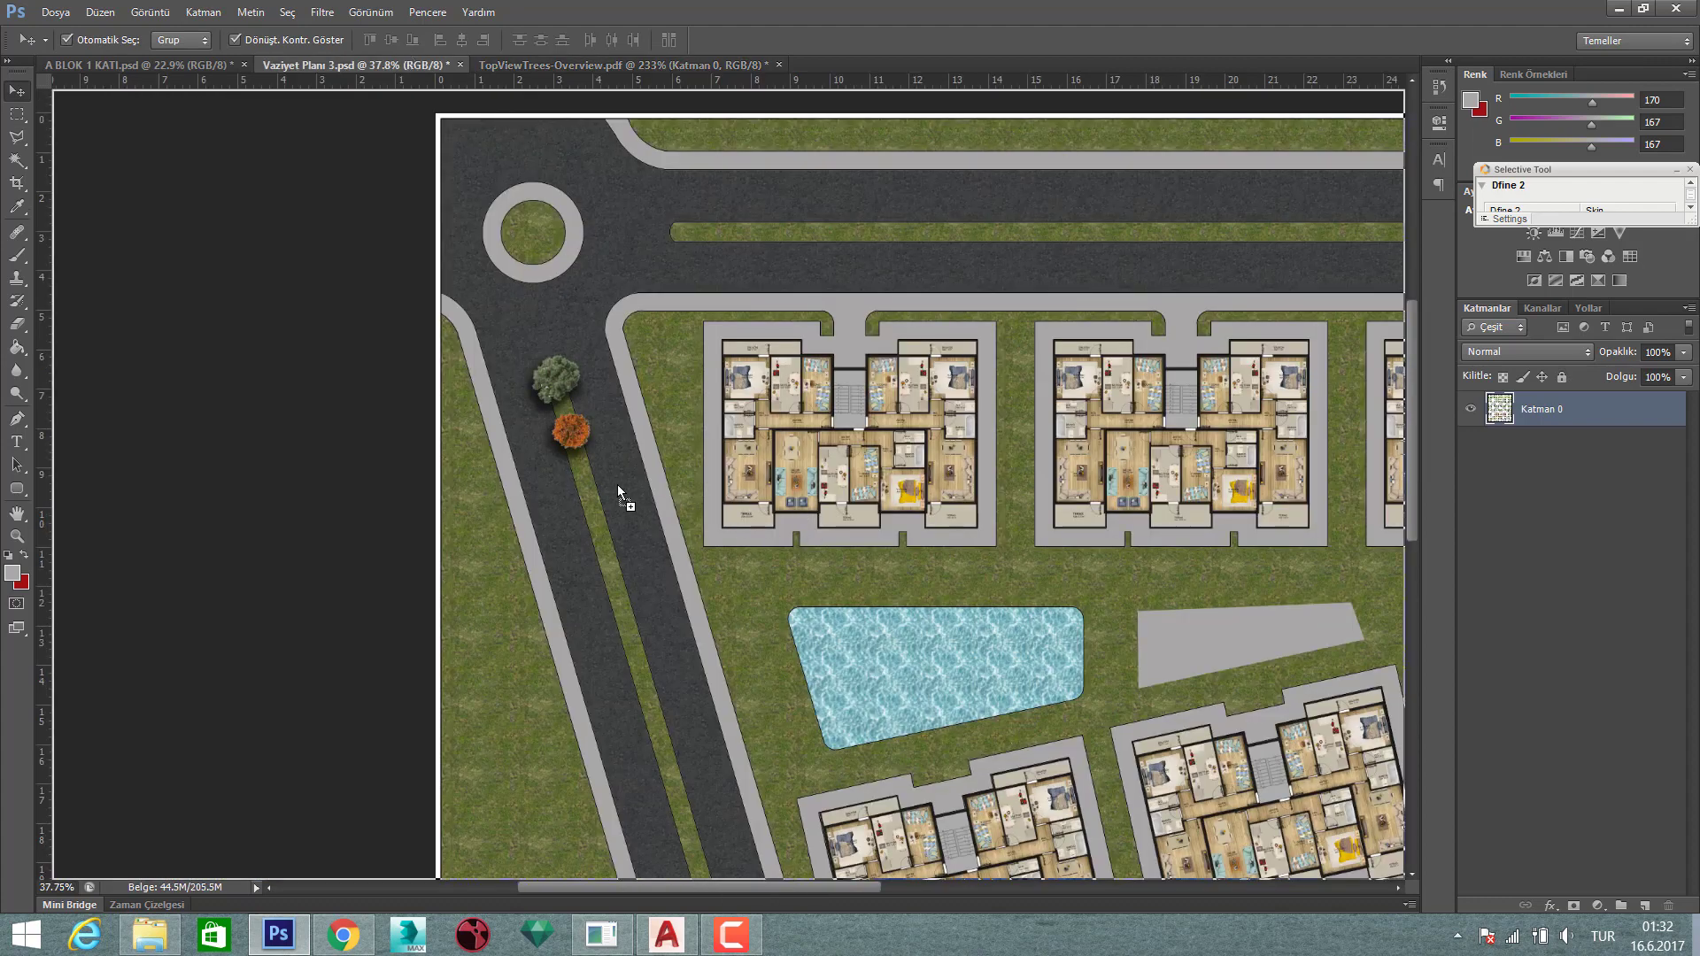
pyautogui.scroll(5, 595, 485)
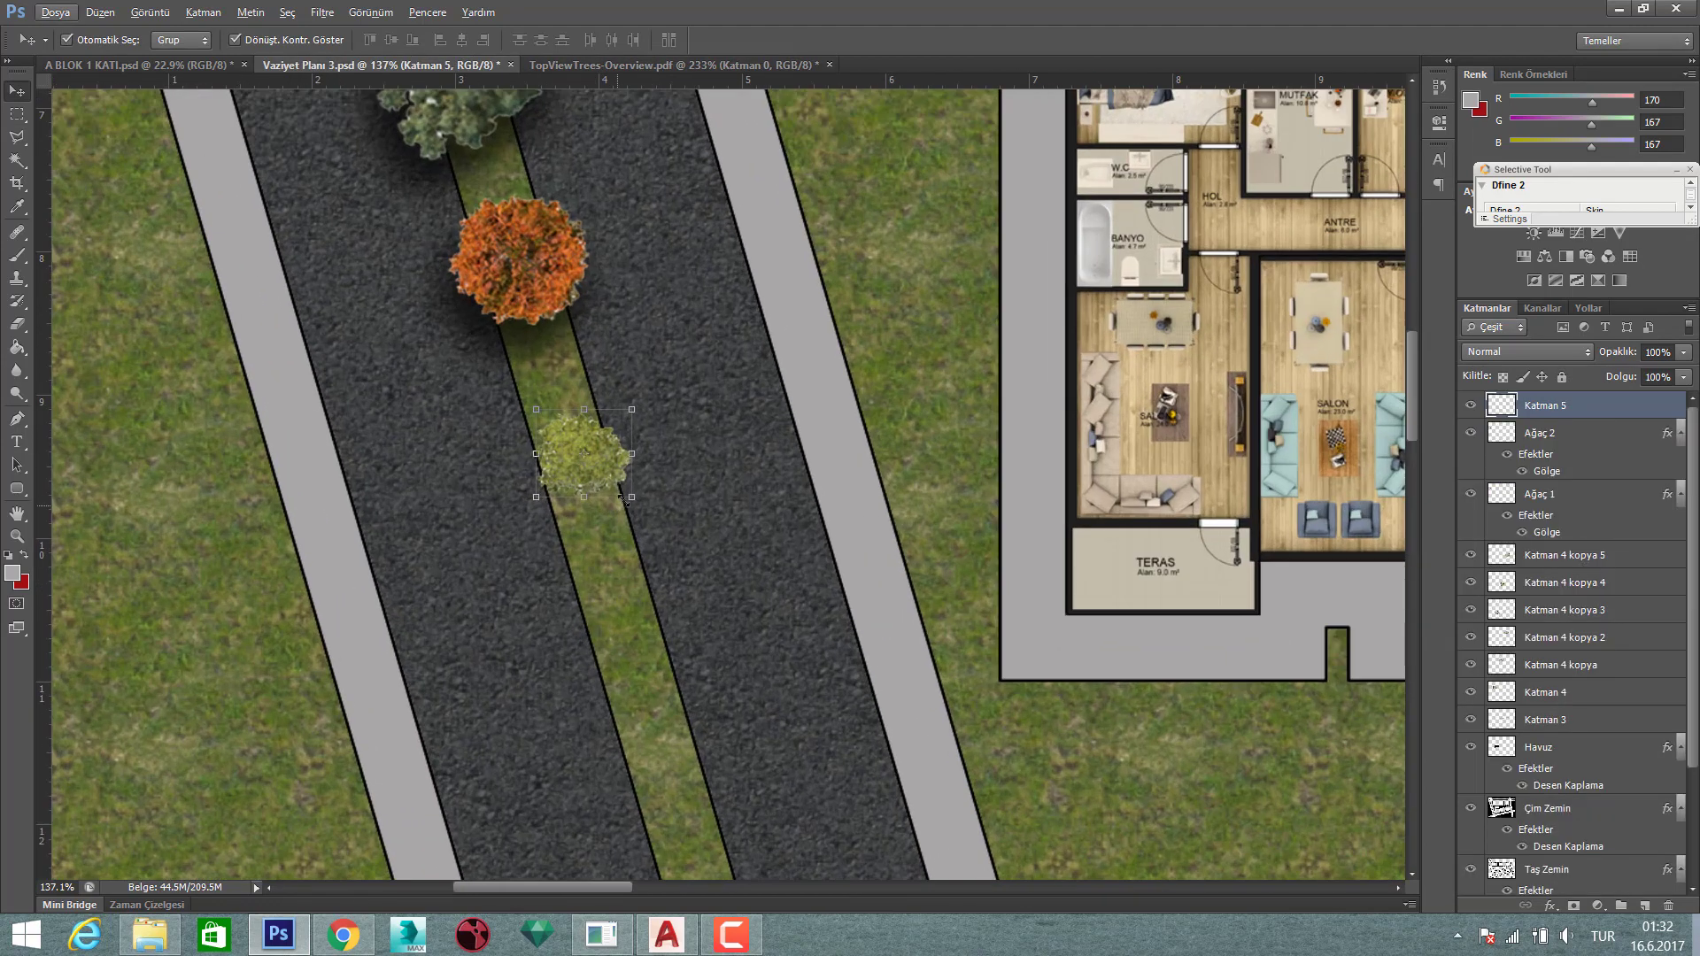
# - Enlarge the yellow-green tree to about 149% and position it on the median
pyautogui.hotkey('ctrl', 't')
pyautogui.moveTo(660, 523); pyautogui.dragTo(704, 576)
pyautogui.moveTo(635, 489); pyautogui.dragTo(622, 477)
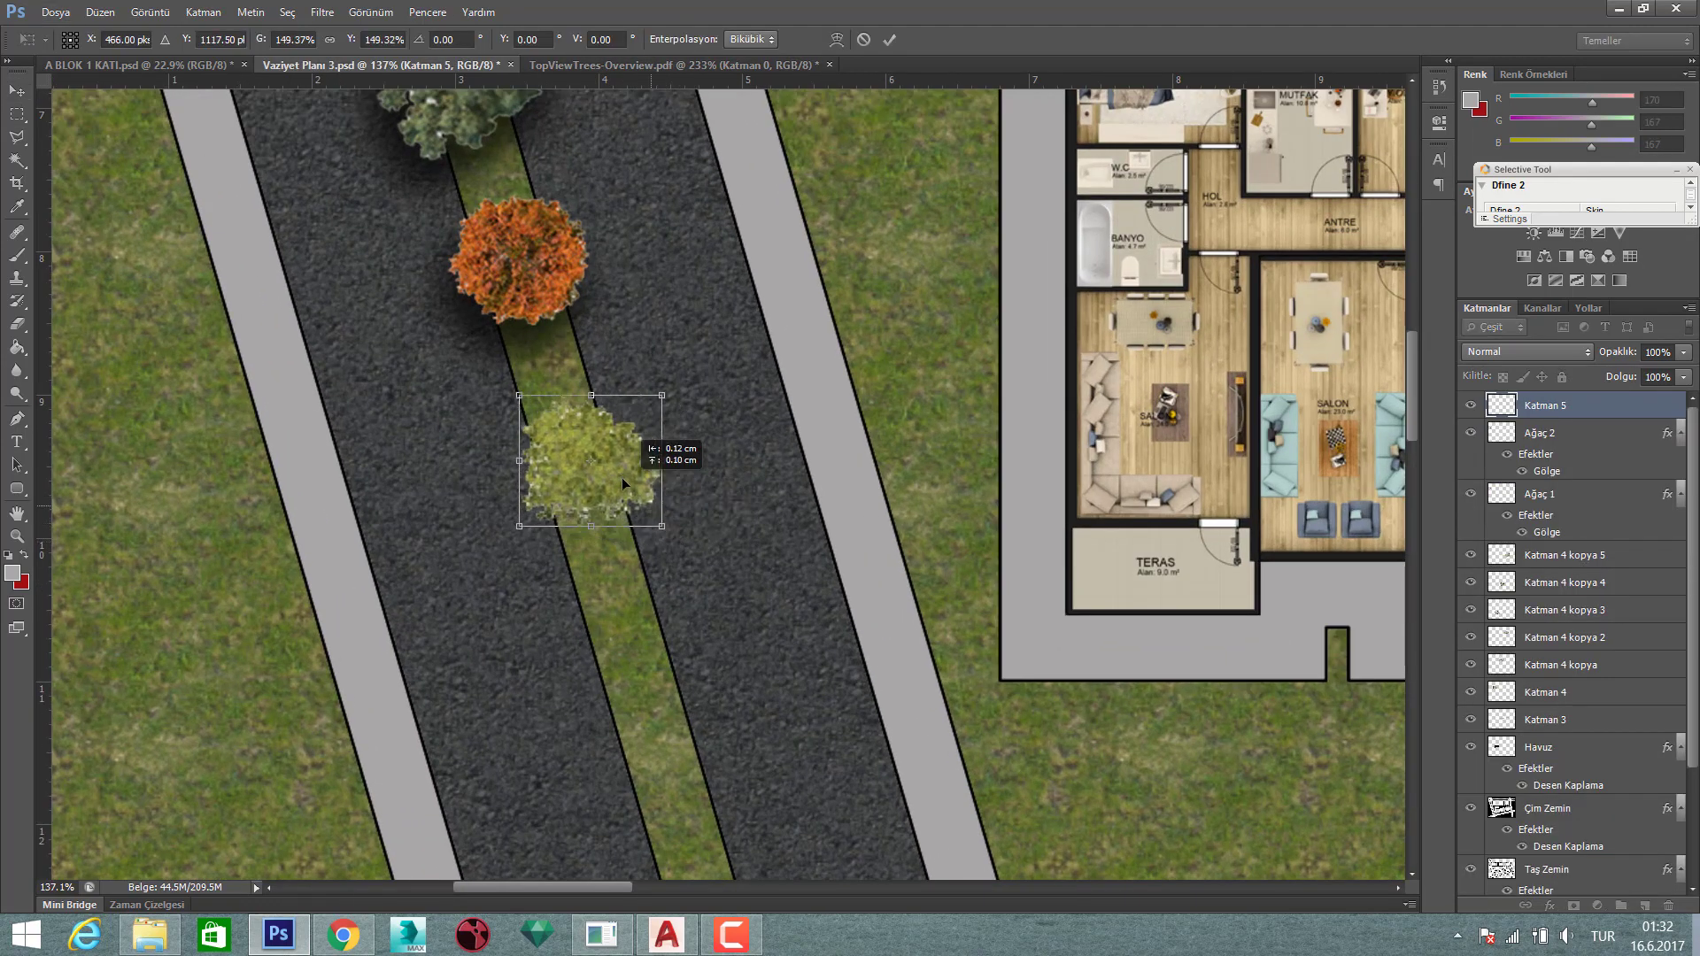
pyautogui.click(891, 40)
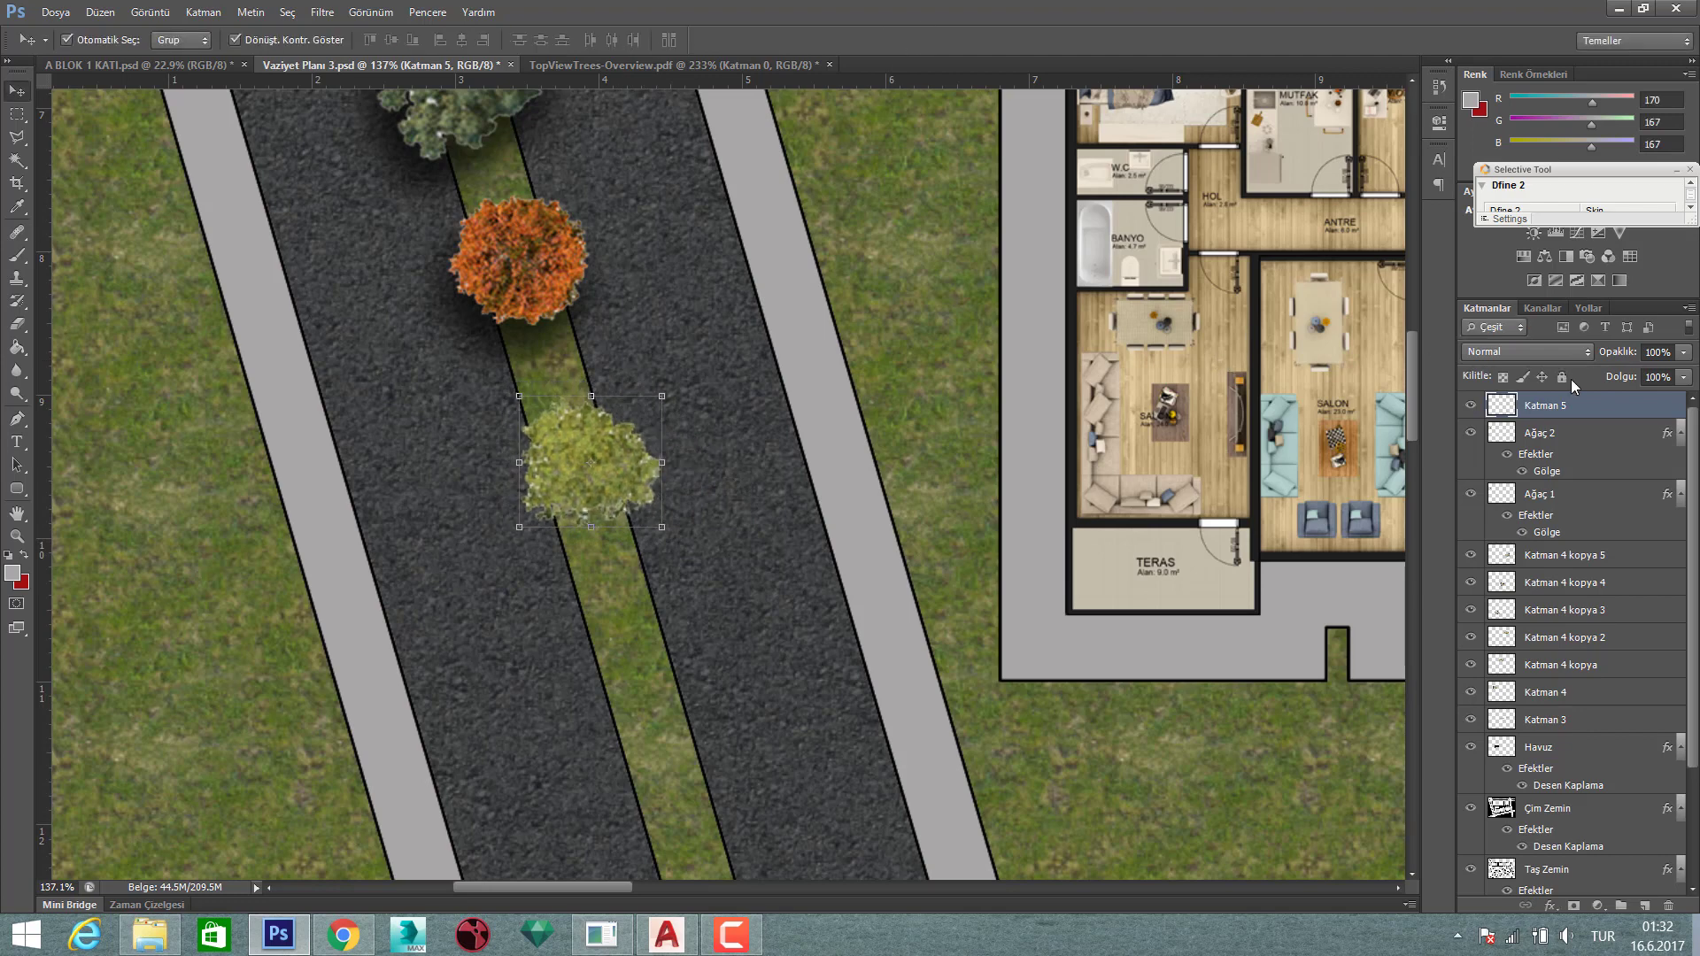
# - Name the new tree layer Ağaç 3 and give it the shared drop shadow
pyautogui.doubleClick(1561, 406)
pyautogui.write('3')
pyautogui.press('Return')
pyautogui.rightClick(1577, 408)
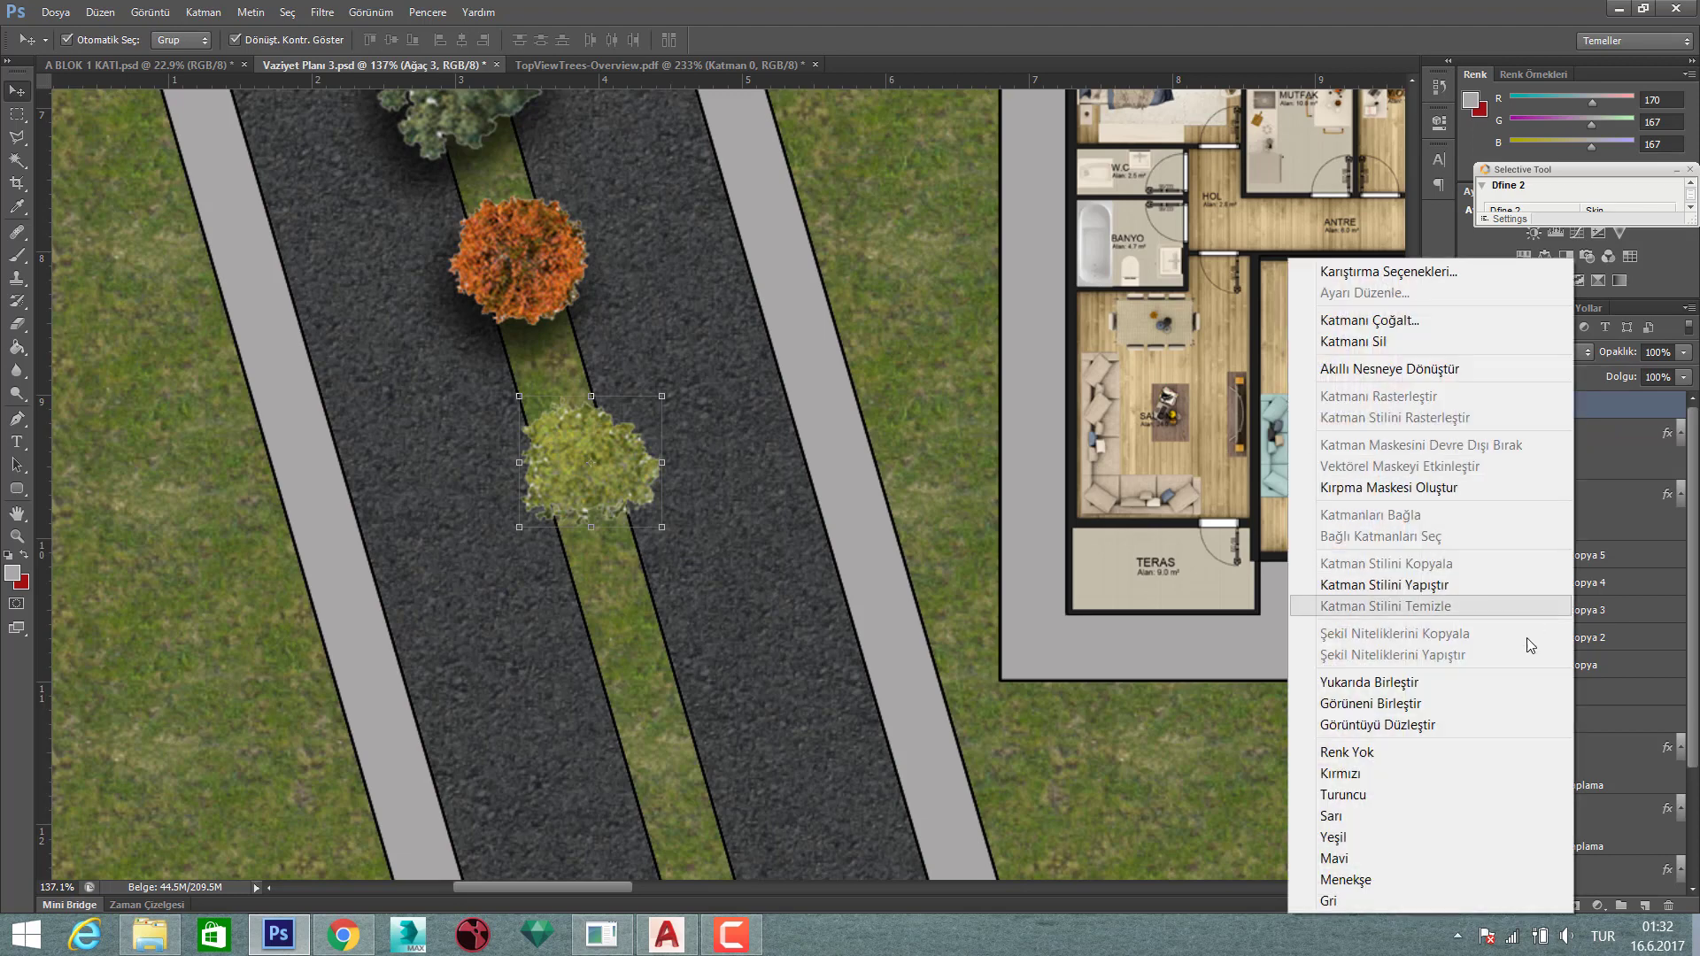
pyautogui.press('Escape')
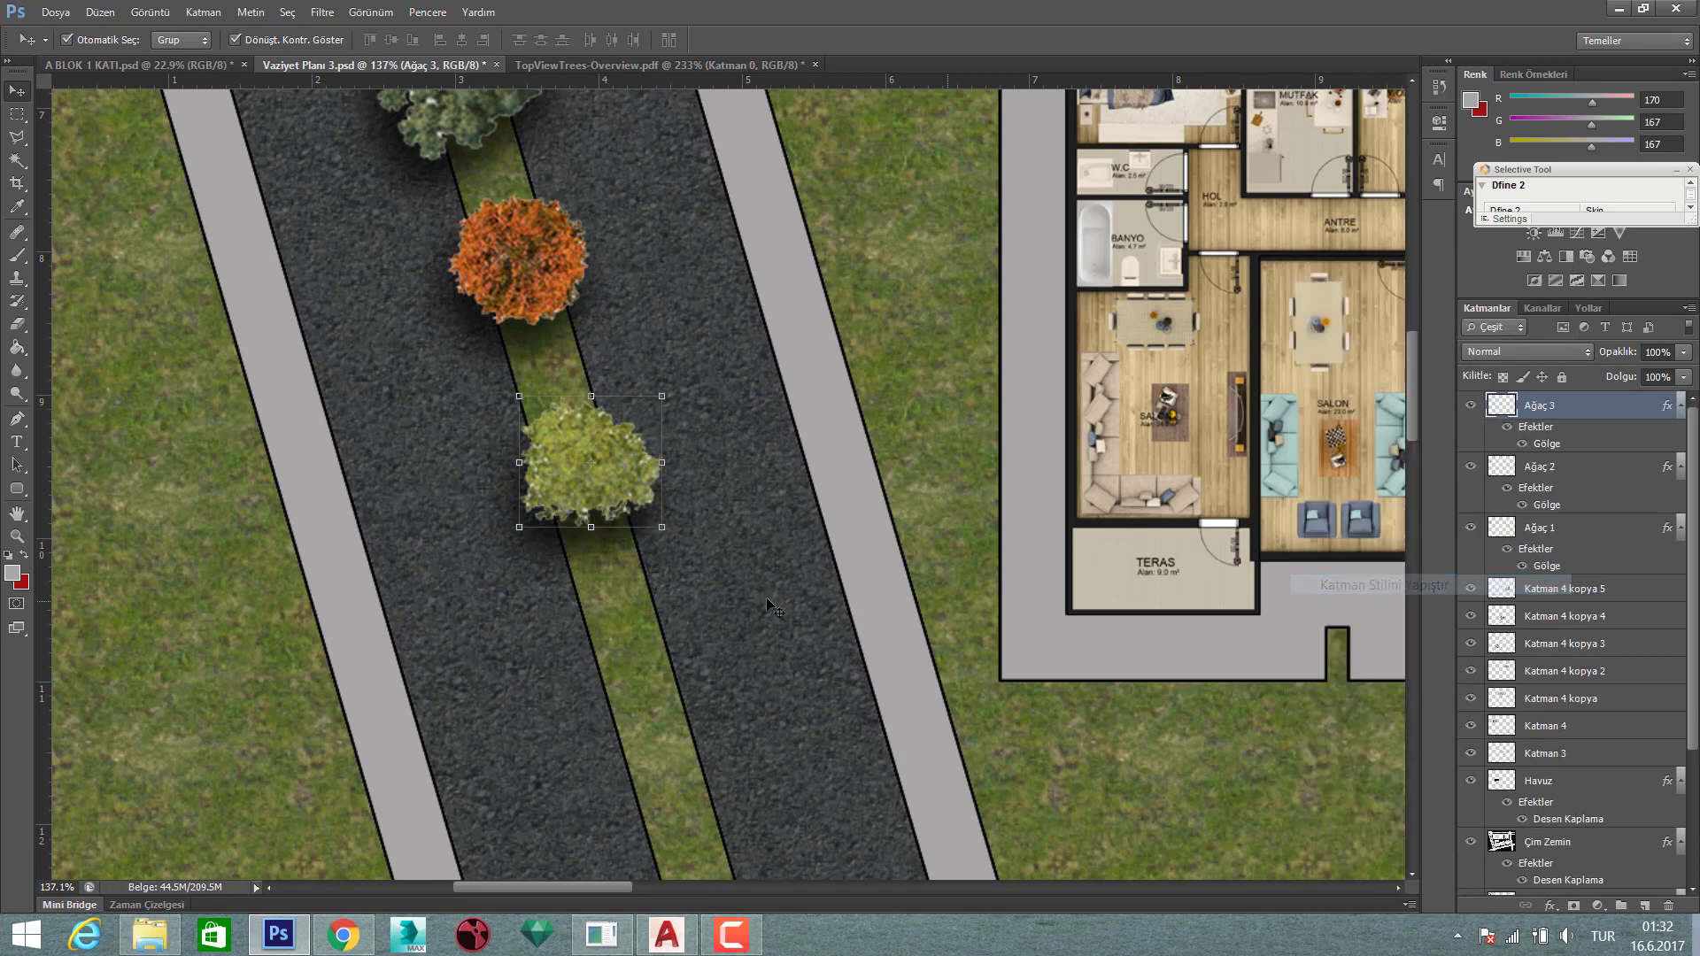
# - Reposition the yellow-green and orange trees to space them evenly along the median
pyautogui.keyDown('alt'); pyautogui.scroll(-5, 405, 563); pyautogui.keyUp('alt')
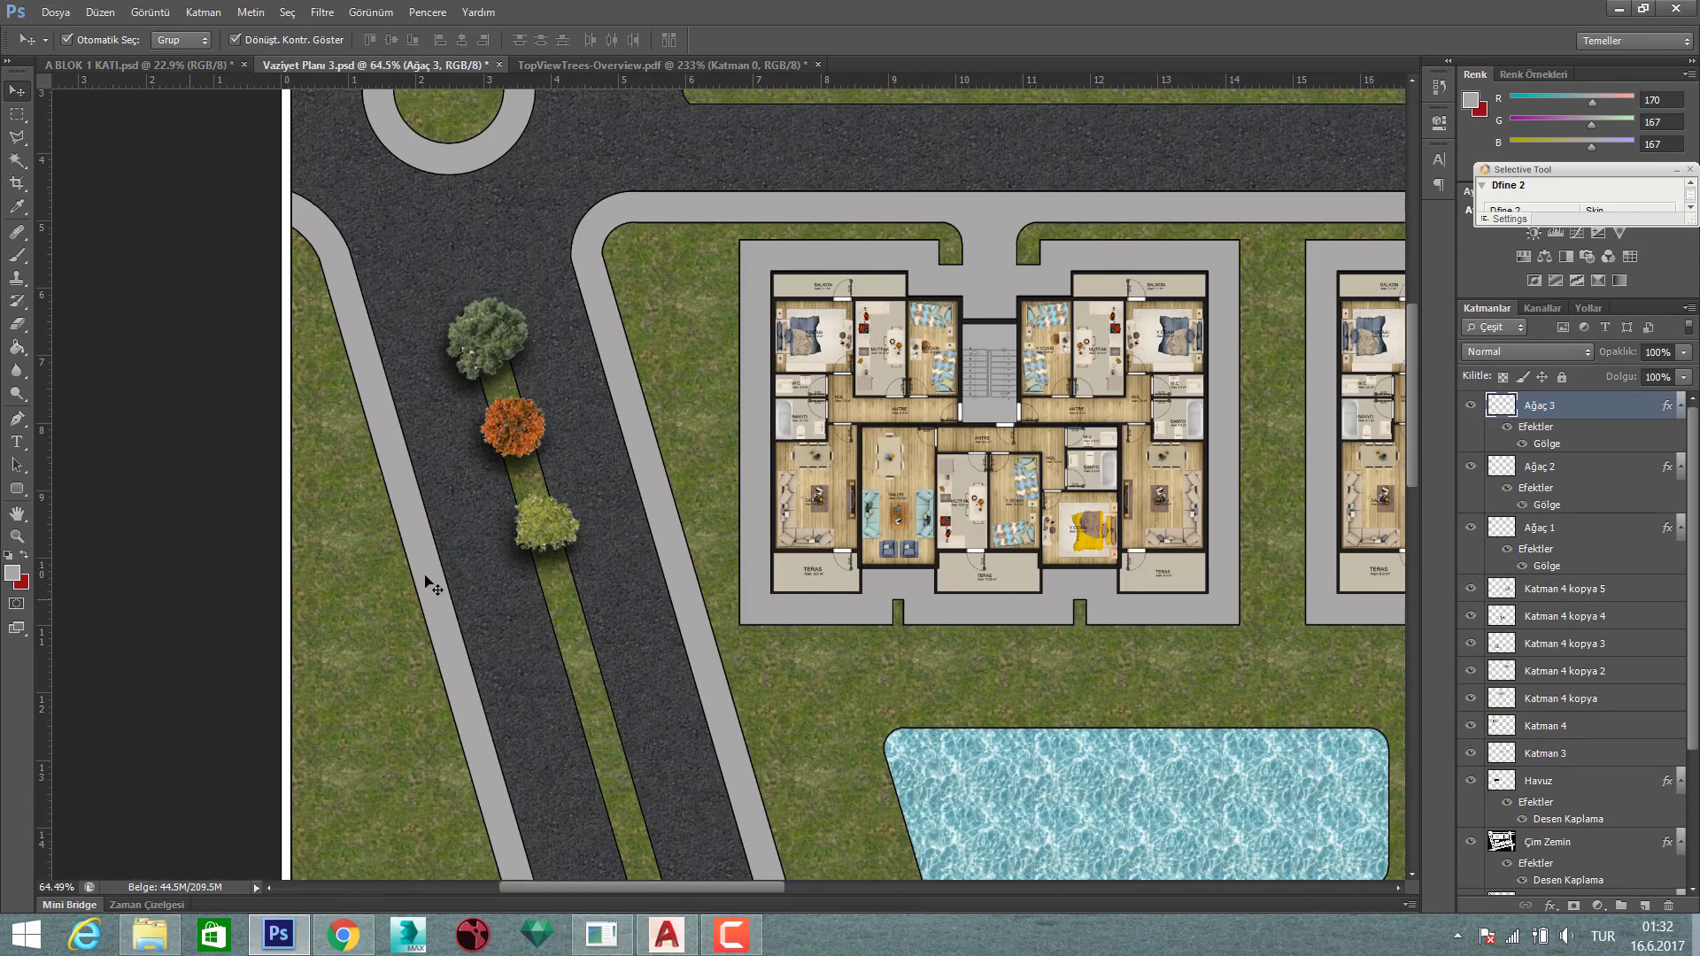
pyautogui.moveTo(528, 522); pyautogui.dragTo(547, 555)
pyautogui.click(522, 438)
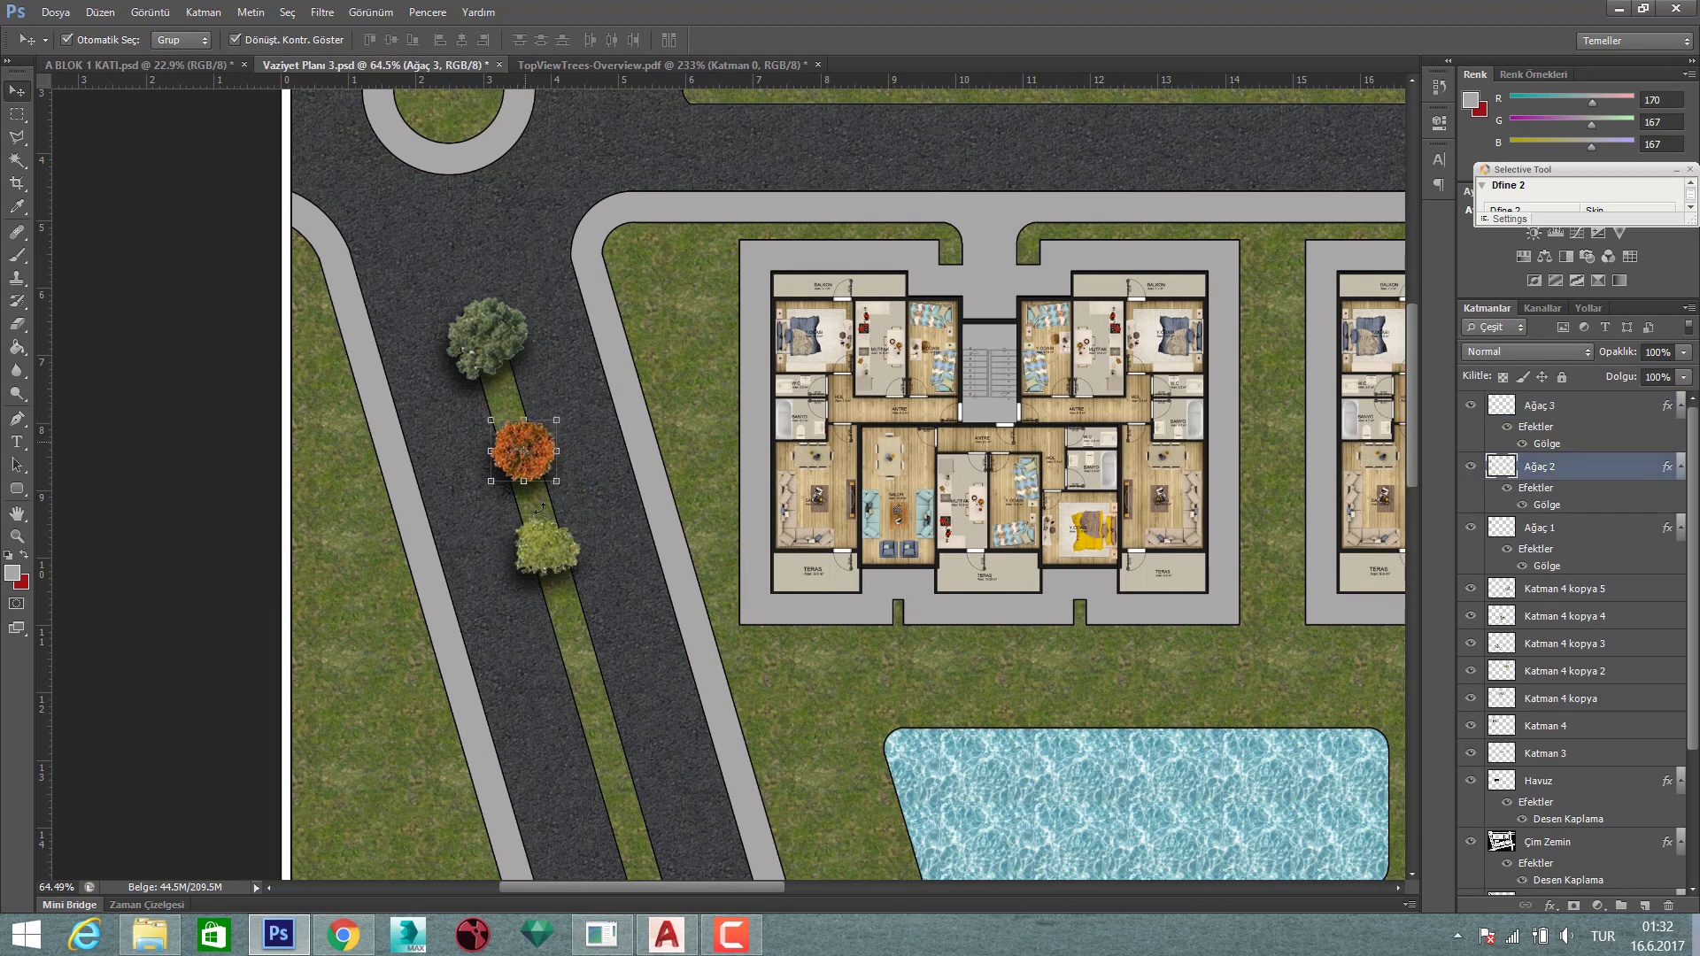
pyautogui.moveTo(523, 438); pyautogui.dragTo(567, 539)
pyautogui.scroll(-1, 533, 463)
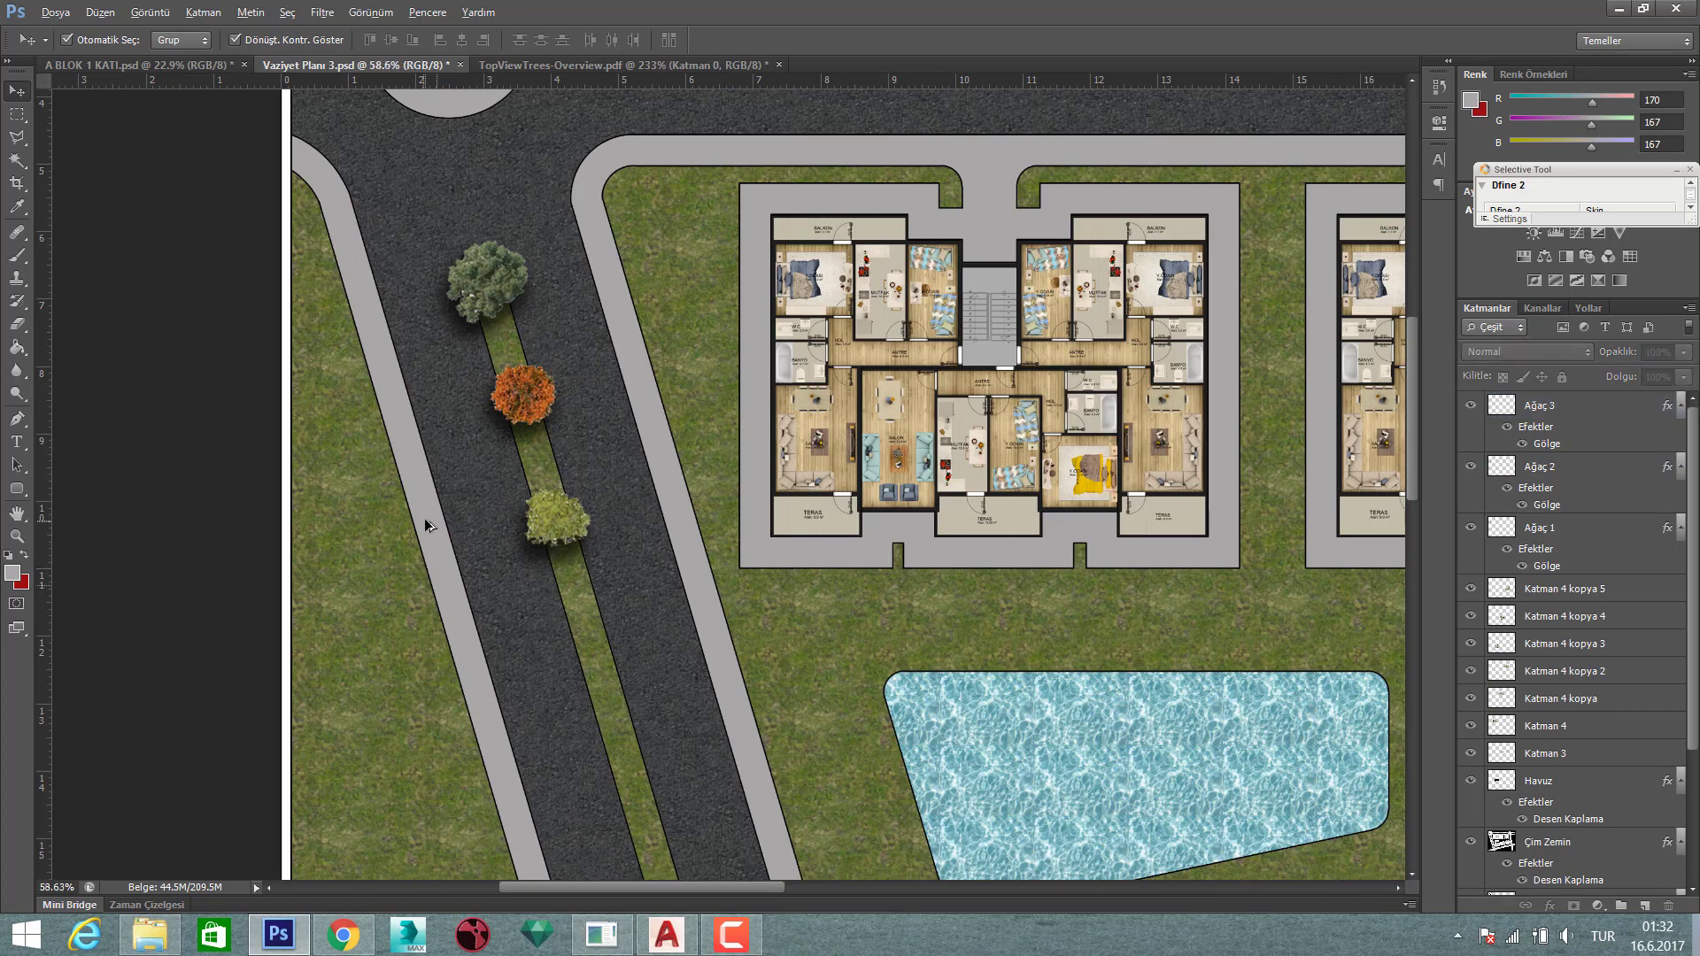
pyautogui.scroll(-1, 423, 518)
pyautogui.scroll(-1, 457, 522)
pyautogui.scroll(2, 512, 505)
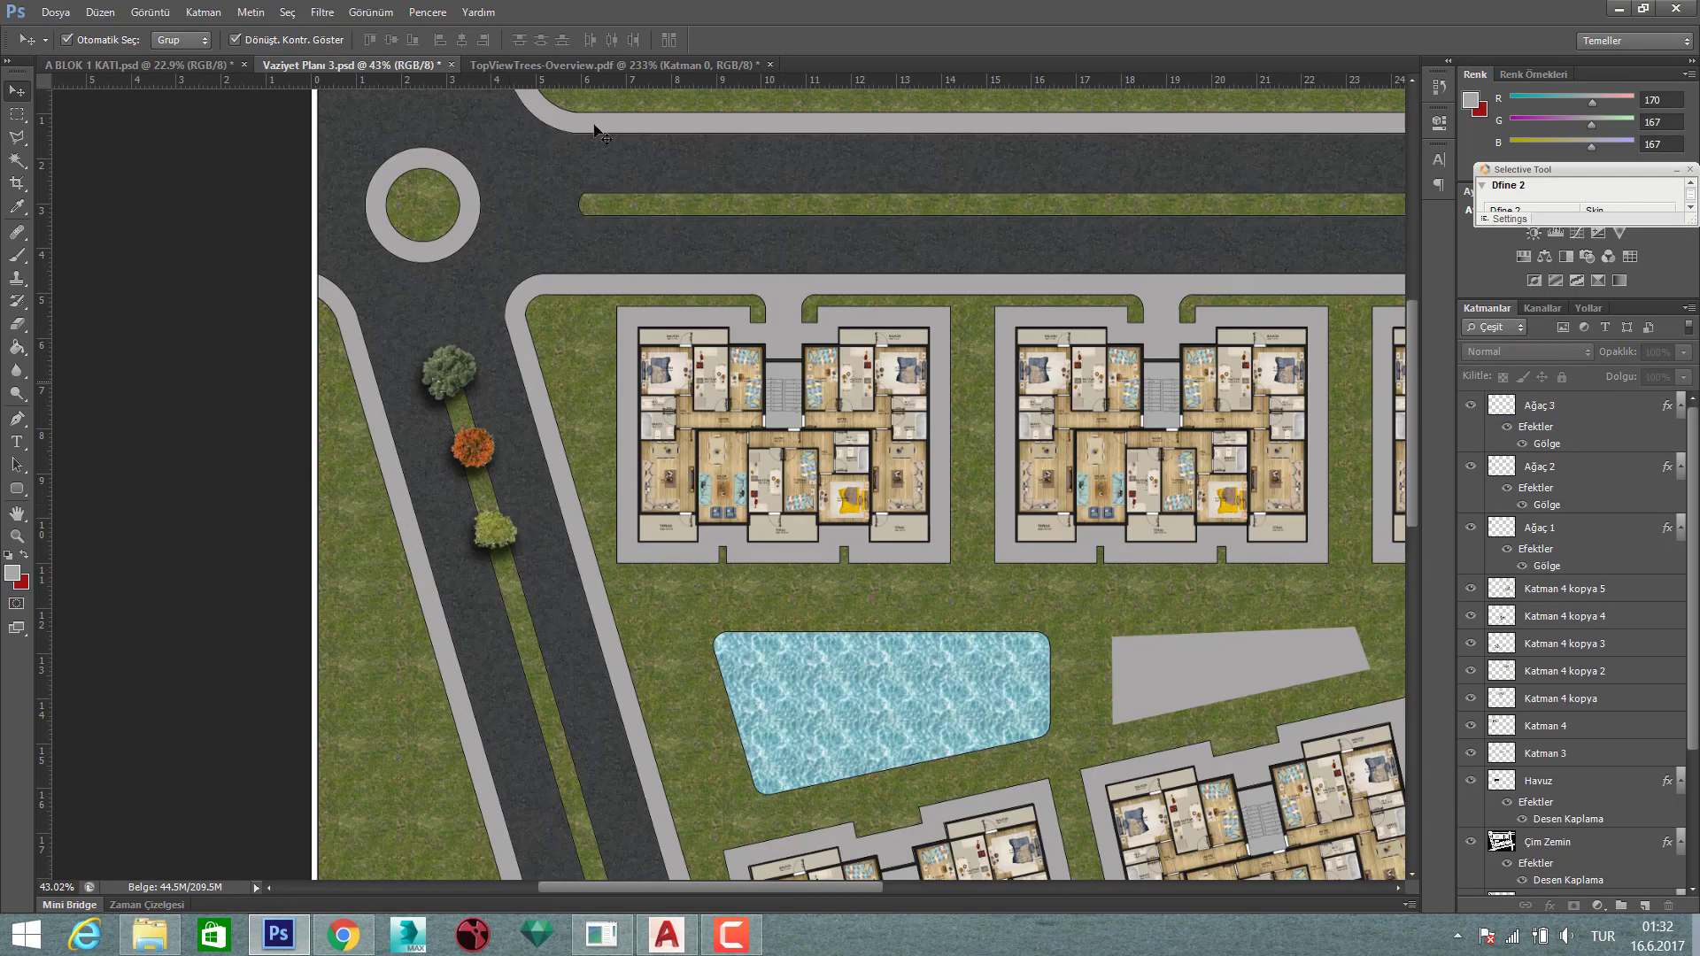
# - Select a bright green tree on the TopViewTrees sheet with the Rectangular Marquee
pyautogui.click(603, 71)
pyautogui.scroll(-2, 528, 416)
pyautogui.scroll(-1, 549, 442)
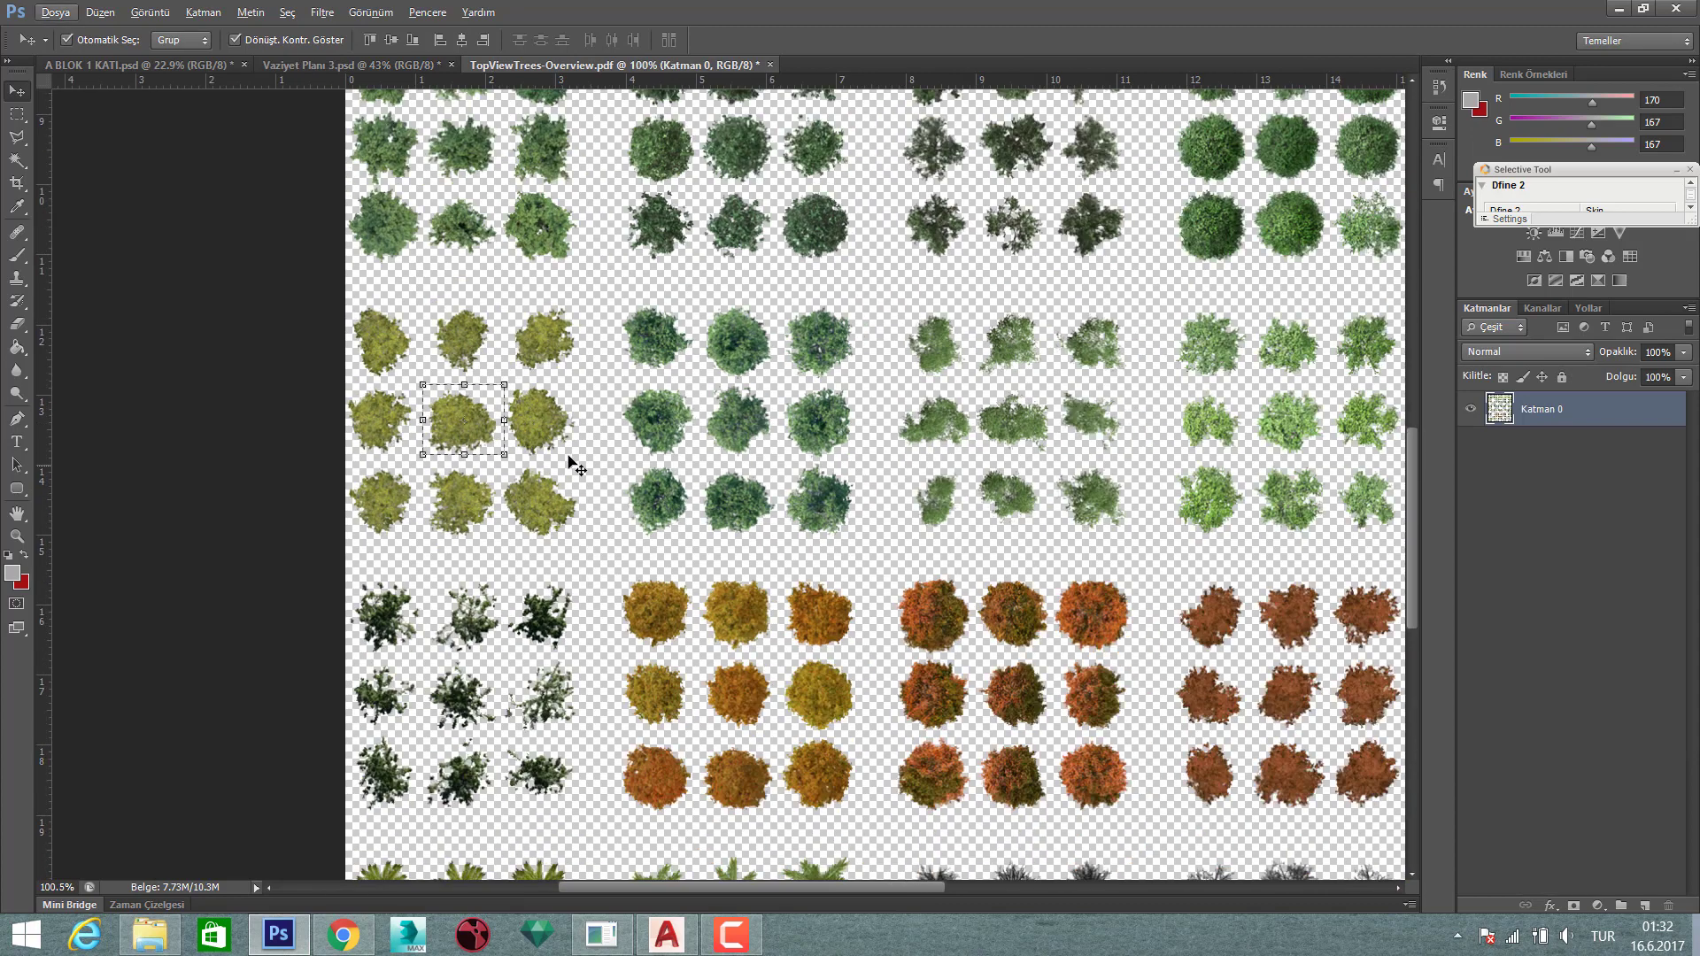
pyautogui.scroll(2, 534, 227)
pyautogui.scroll(2, 514, 230)
pyautogui.scroll(1, 480, 231)
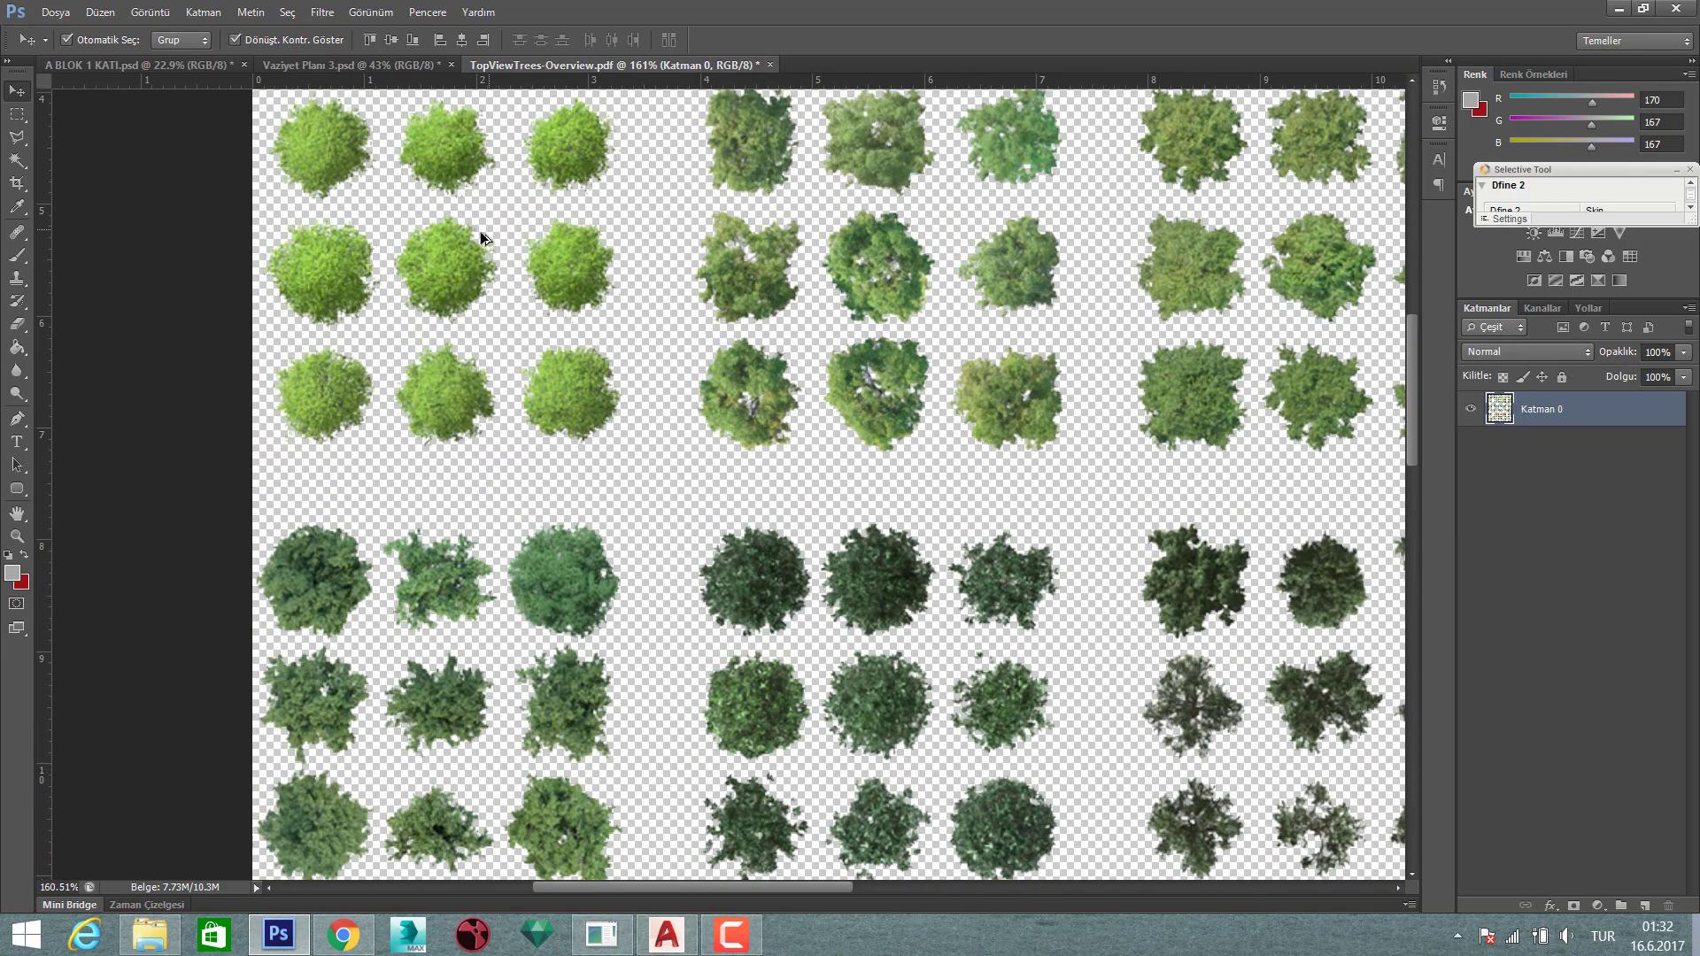
pyautogui.scroll(-1, 496, 301)
pyautogui.scroll(1, 523, 336)
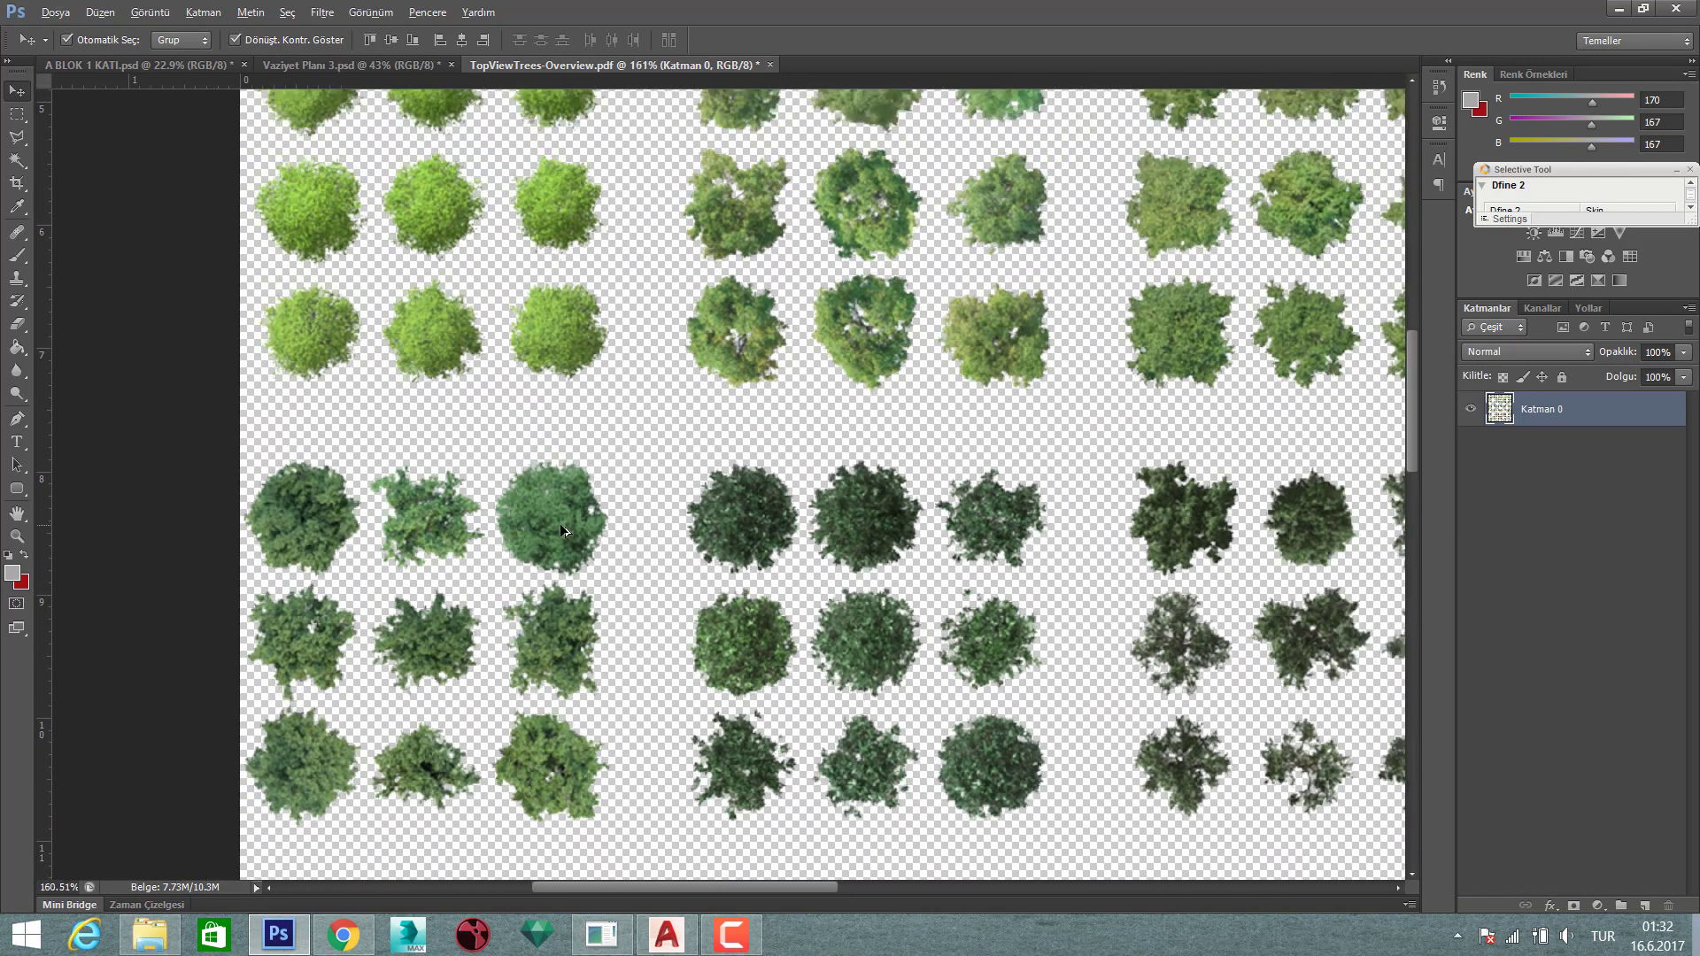
pyautogui.scroll(-1, 547, 372)
pyautogui.press('m')
pyautogui.scroll(2, 549, 381)
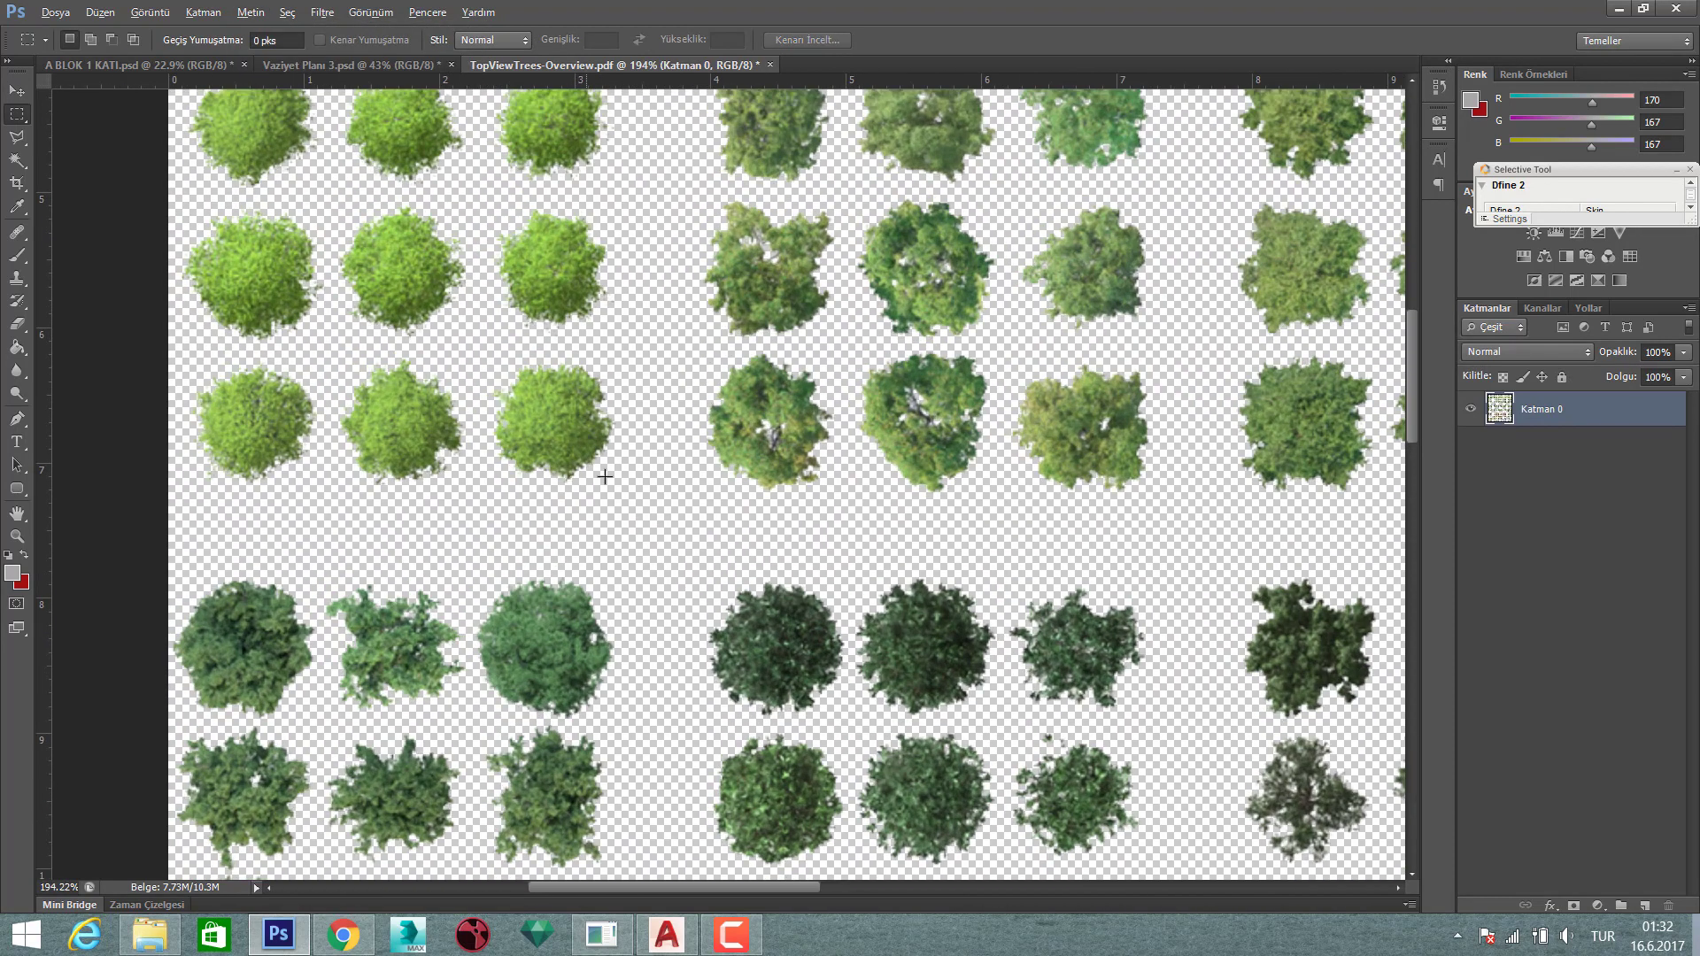
pyautogui.moveTo(645, 527); pyautogui.dragTo(495, 344)
# - Bring the bright green tree into the site plan below Ağaç 3 and begin scaling it
pyautogui.press('v')
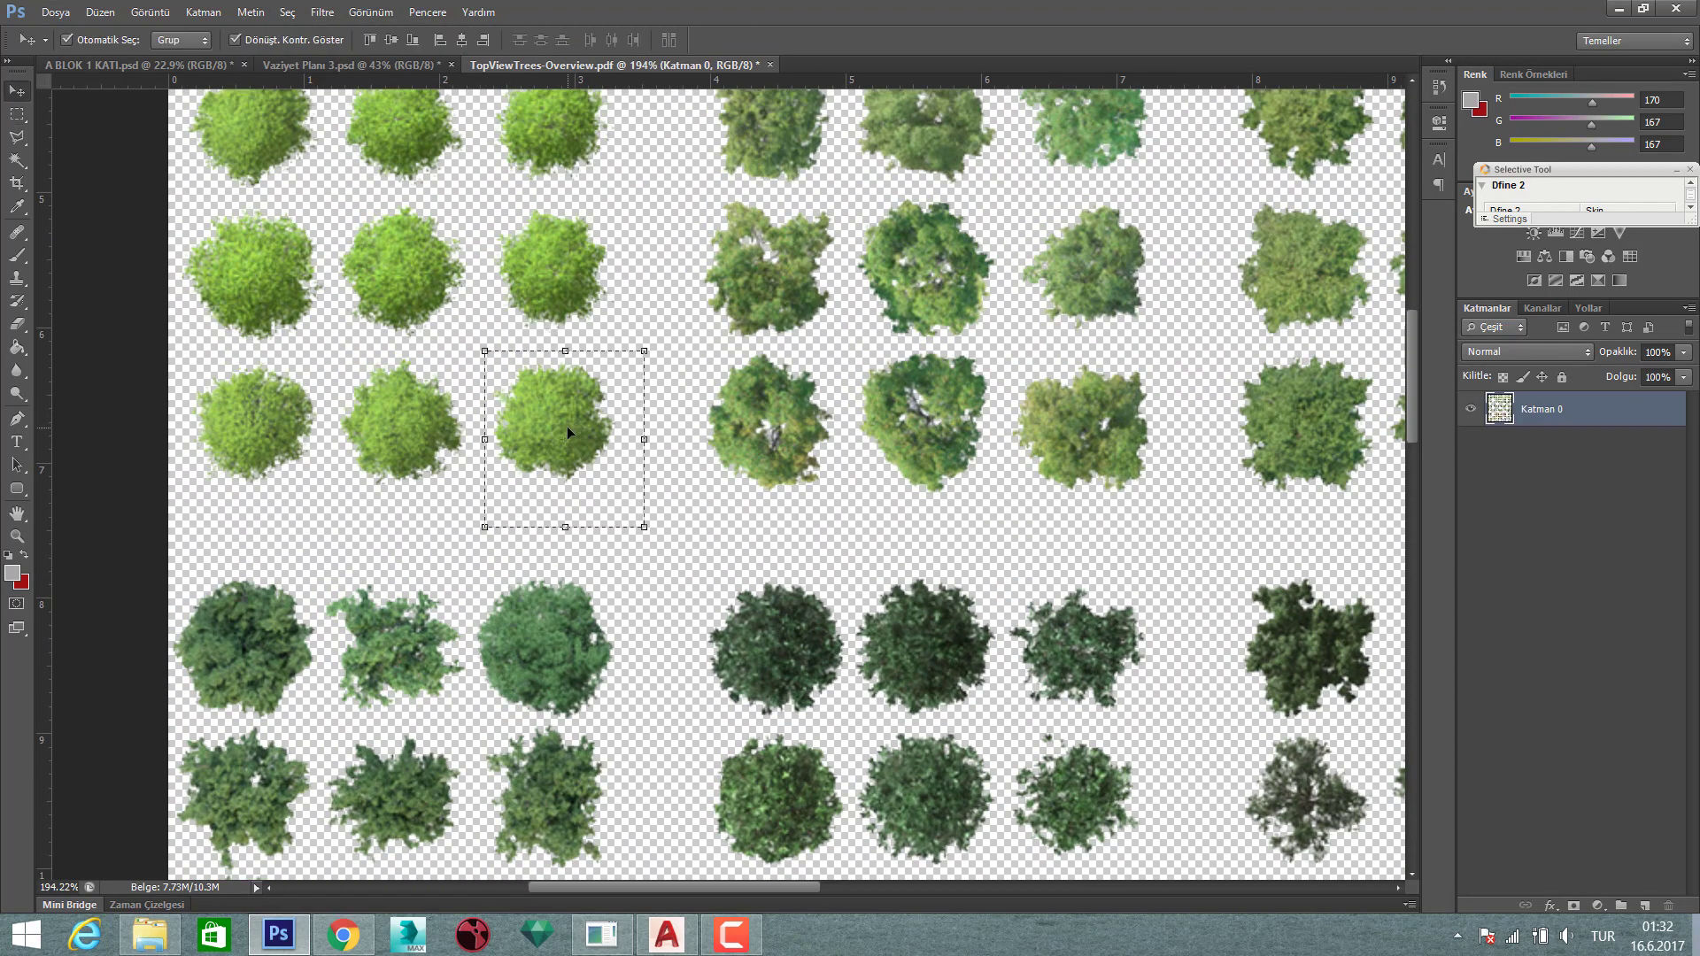
pyautogui.moveTo(566, 427)
pyautogui.mouseDown()
pyautogui.moveTo(545, 359)
pyautogui.moveTo(508, 602)
pyautogui.moveTo(588, 650)
pyautogui.mouseUp()
pyautogui.scroll(5, 523, 628)
pyautogui.hotkey('ctrl', 't')
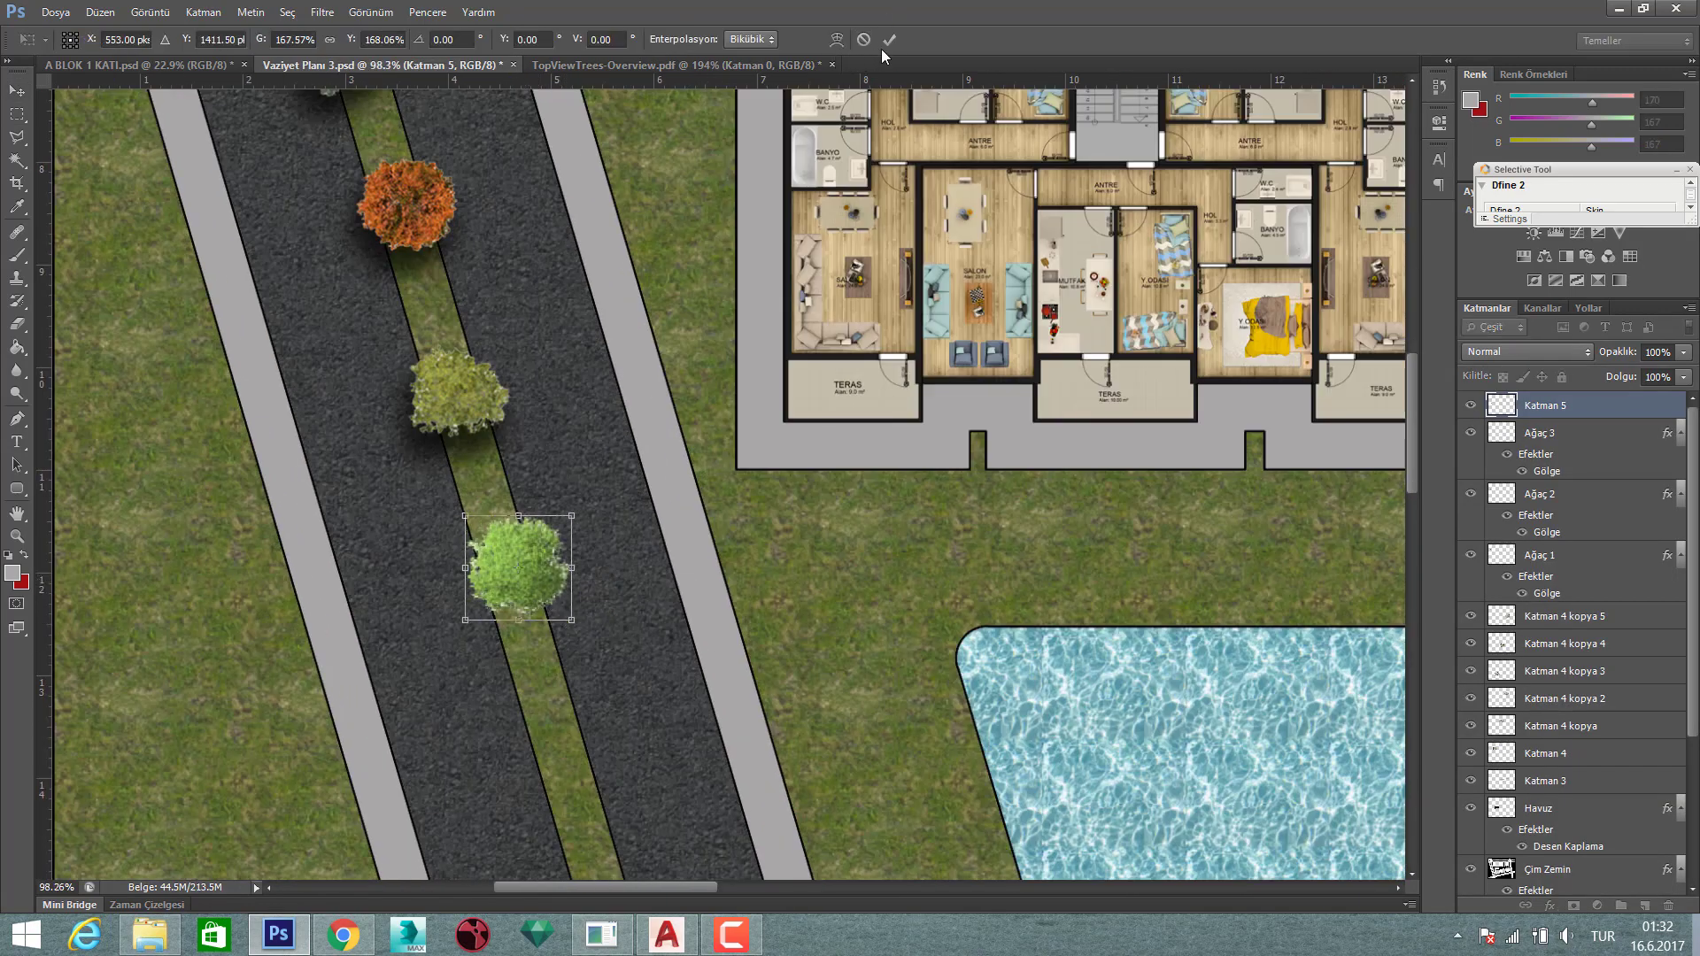
# - Commit the light-green tree's enlargement, name its layer Ağaç 4 and paste the drop shadow
pyautogui.click(889, 39)
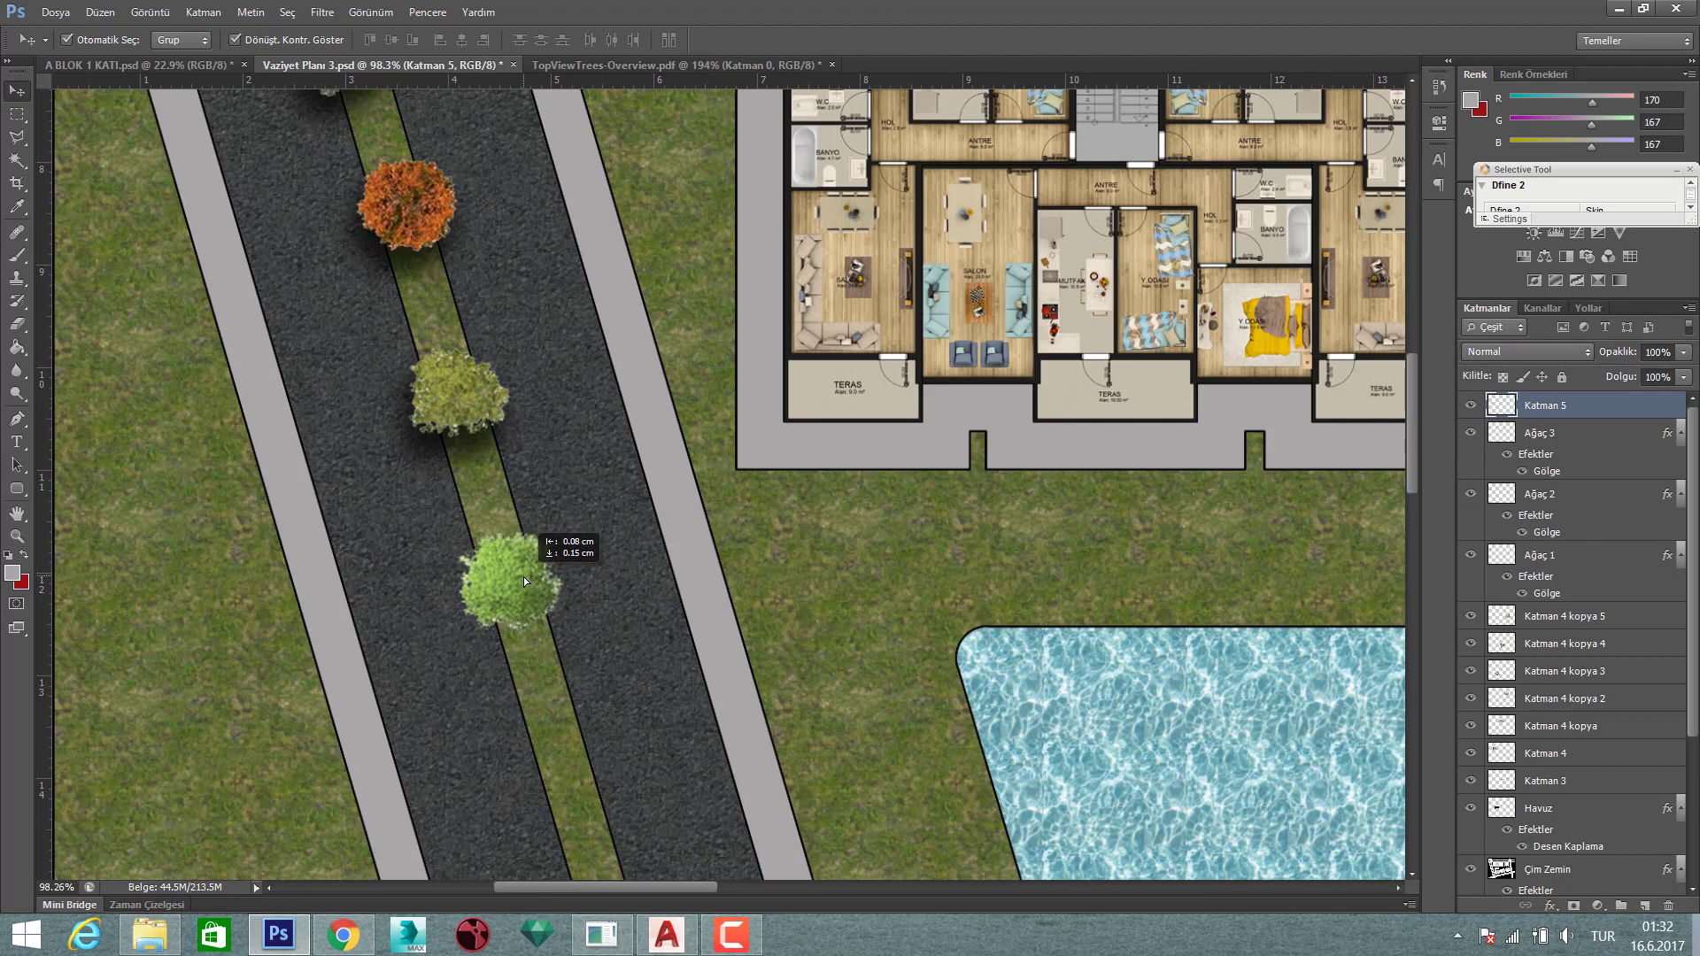
pyautogui.moveTo(529, 578); pyautogui.dragTo(531, 589)
pyautogui.doubleClick(1546, 406)
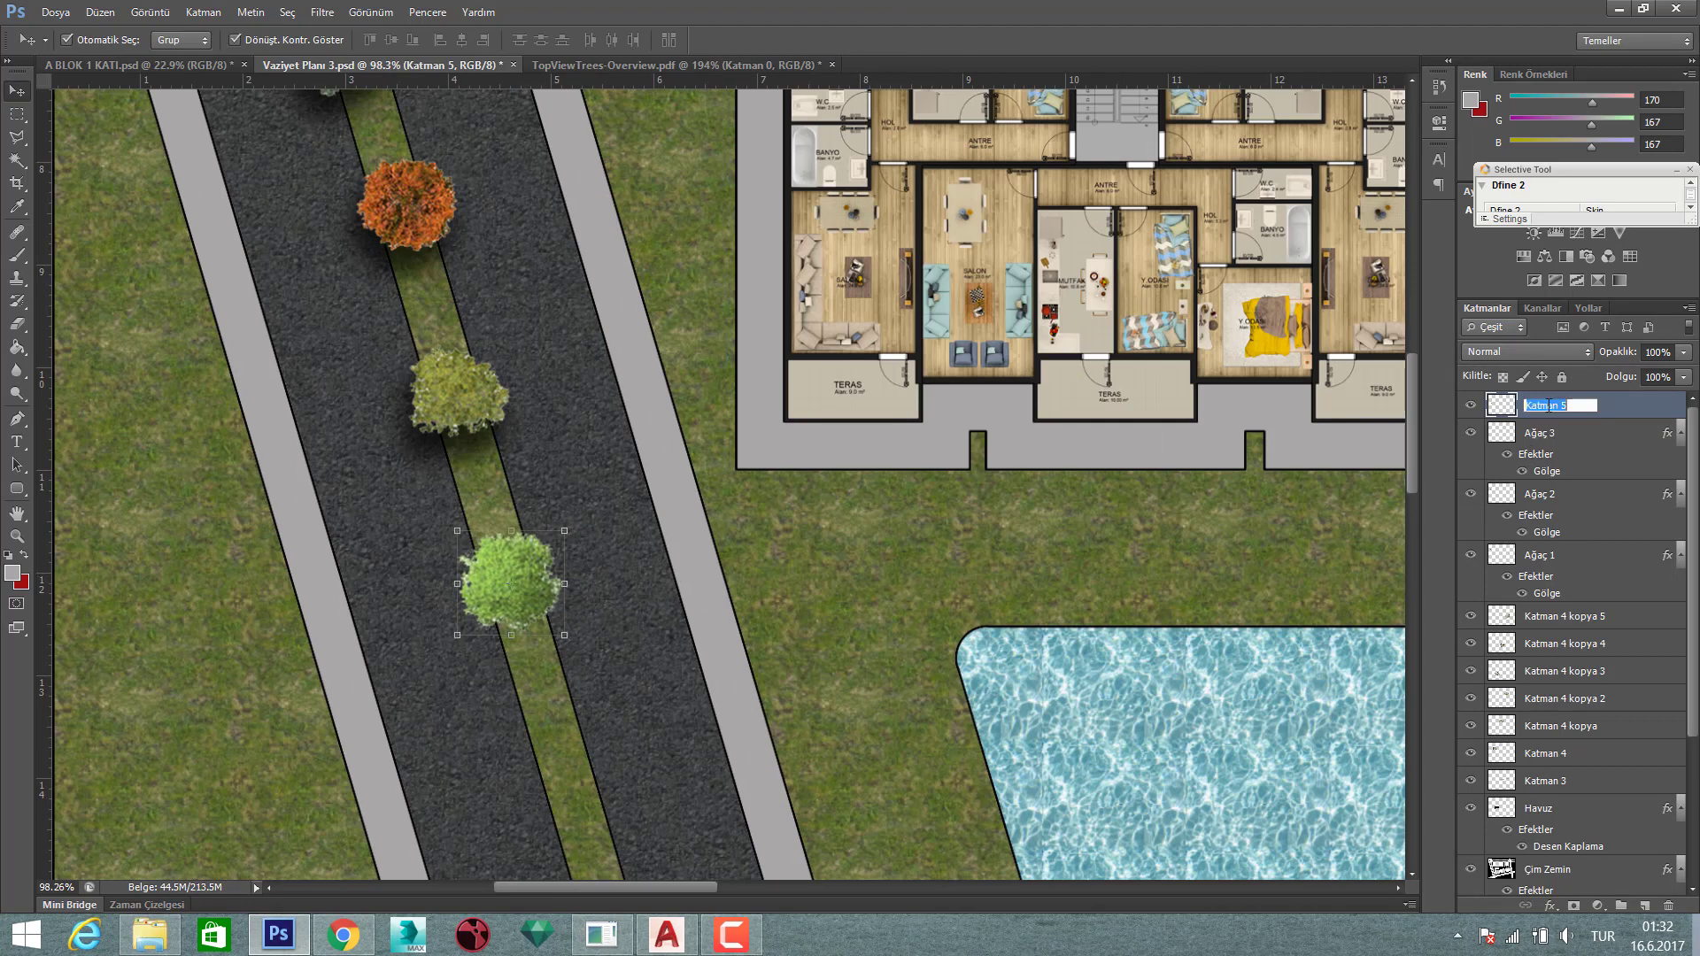
pyautogui.write('Ağaç4')
pyautogui.press('Return')
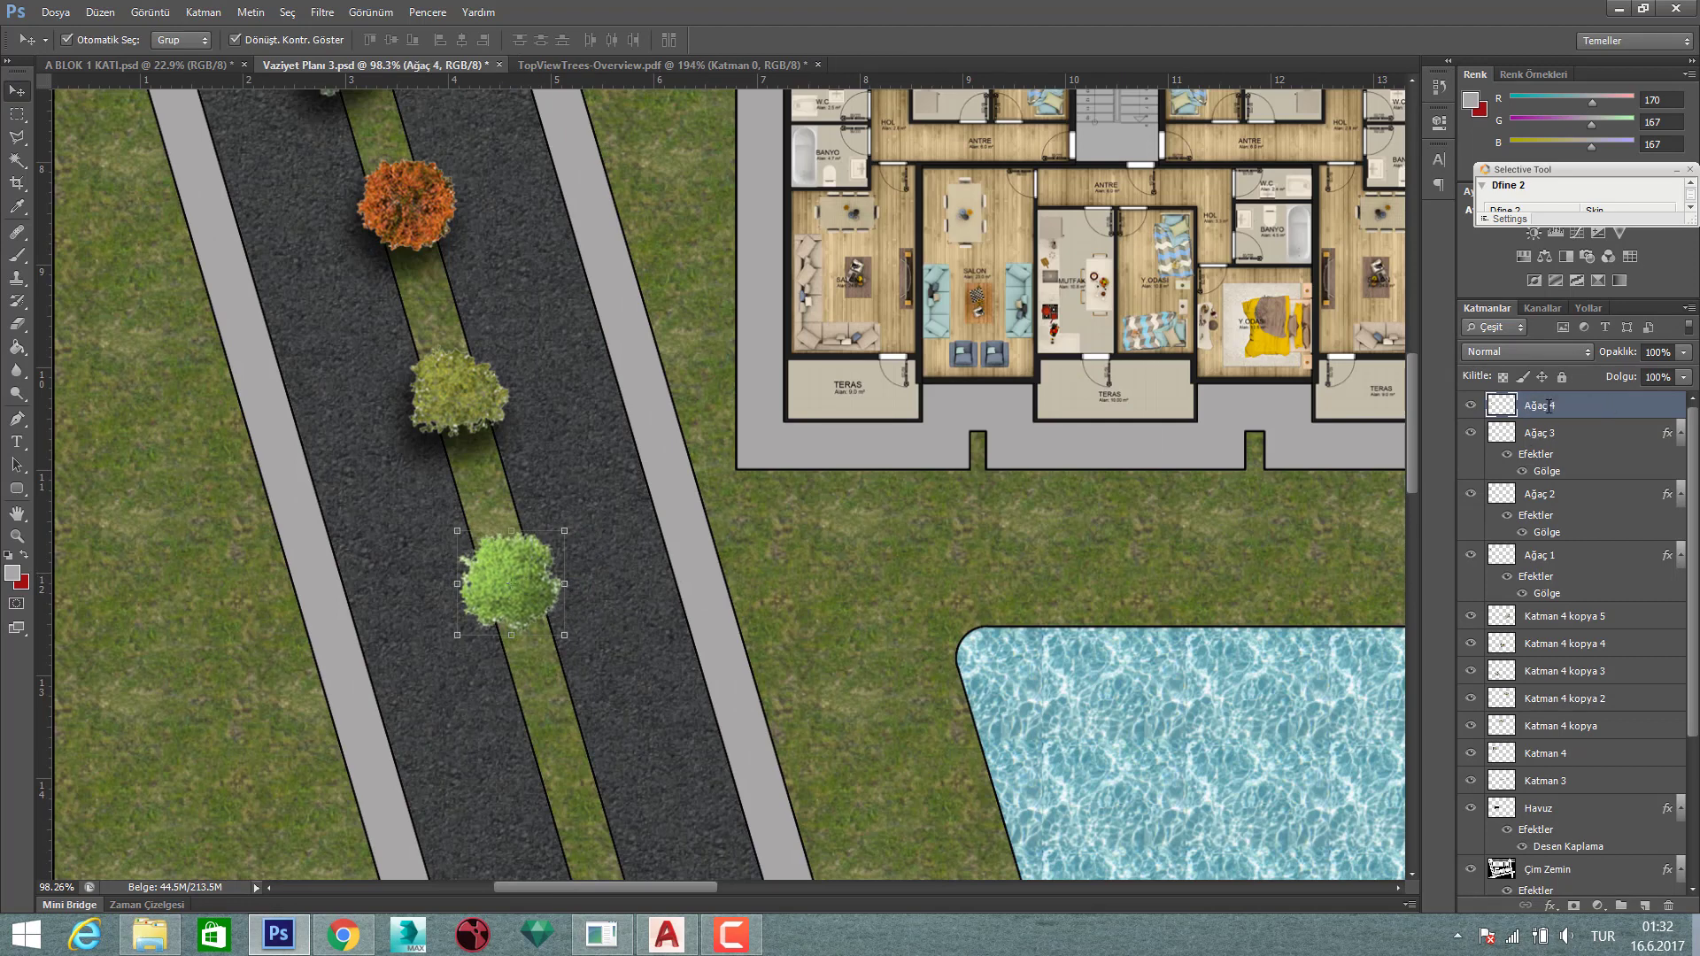
pyautogui.rightClick(1554, 415)
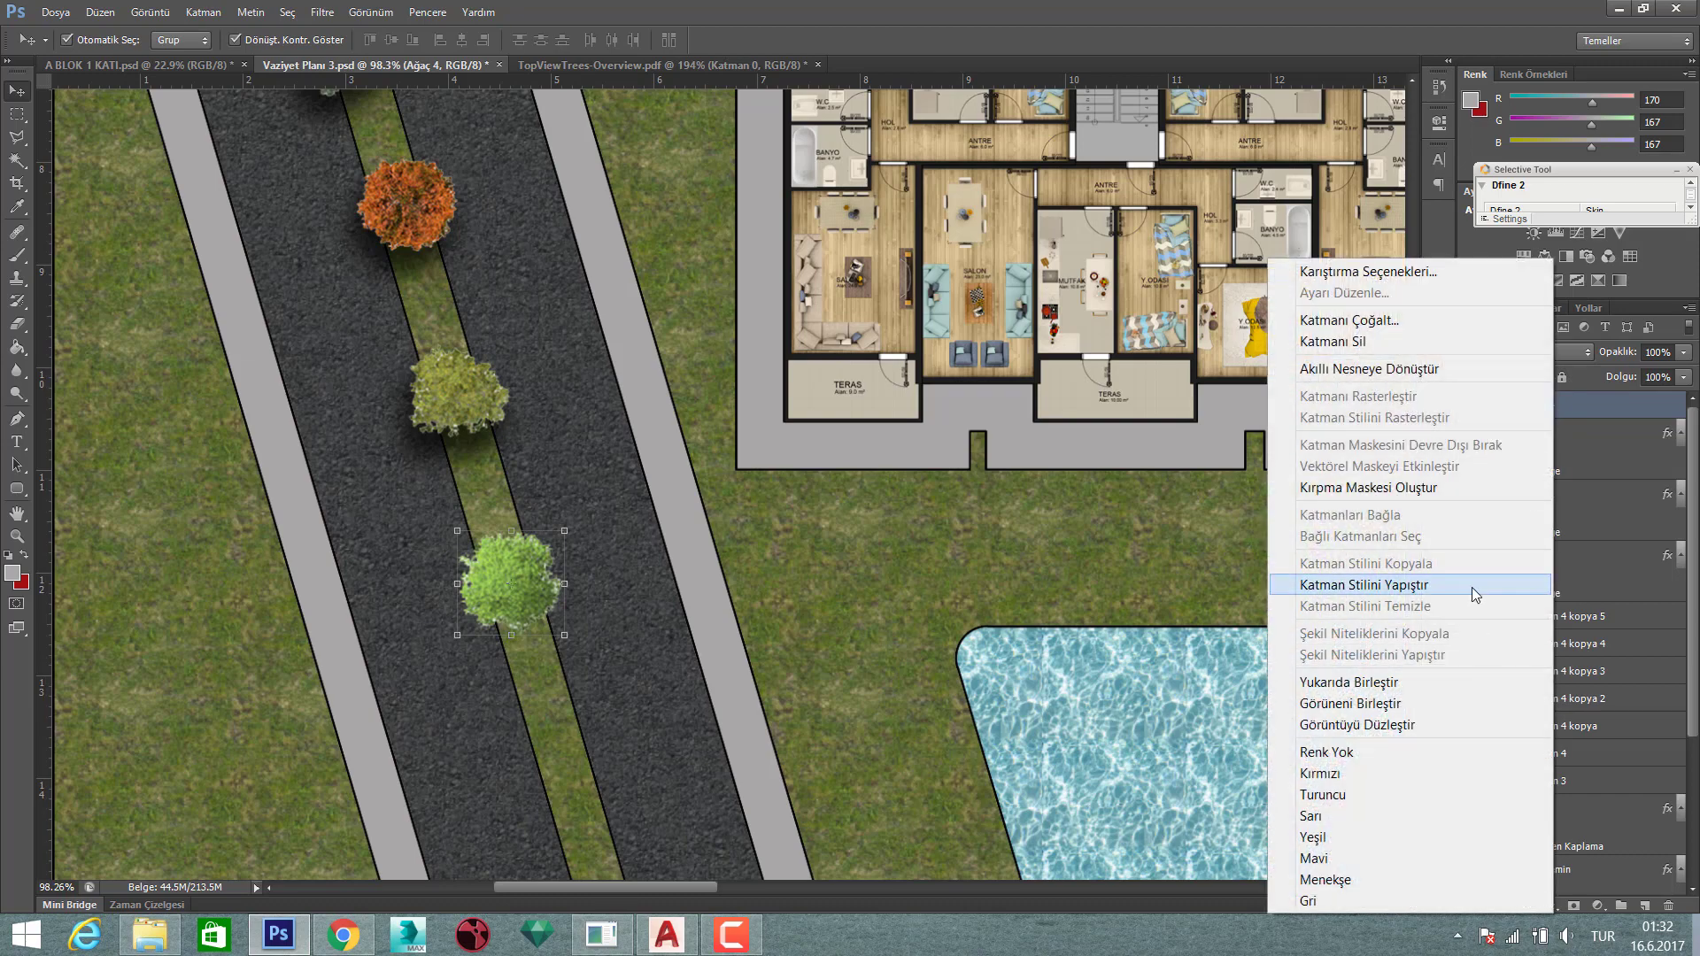
pyautogui.click(1471, 587)
# - Fine-tune the light-green tree's position on the median strip and deselect it
pyautogui.scroll(-4, 779, 481)
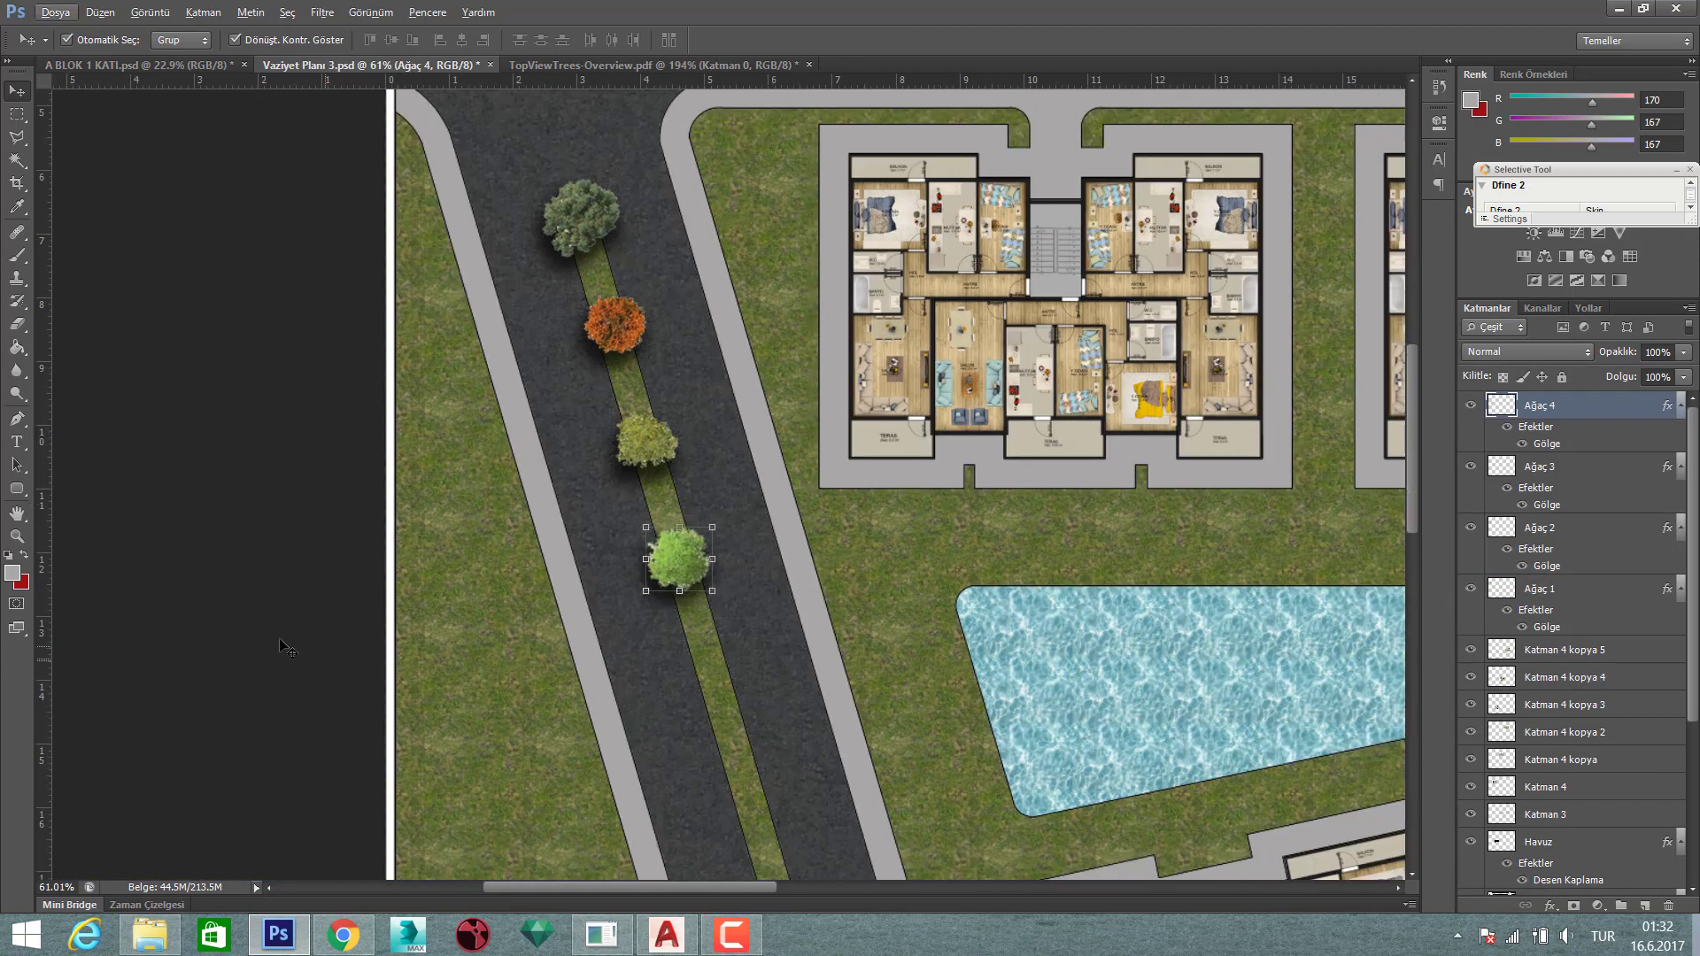
pyautogui.scroll(3, 775, 492)
pyautogui.moveTo(638, 521); pyautogui.dragTo(655, 569)
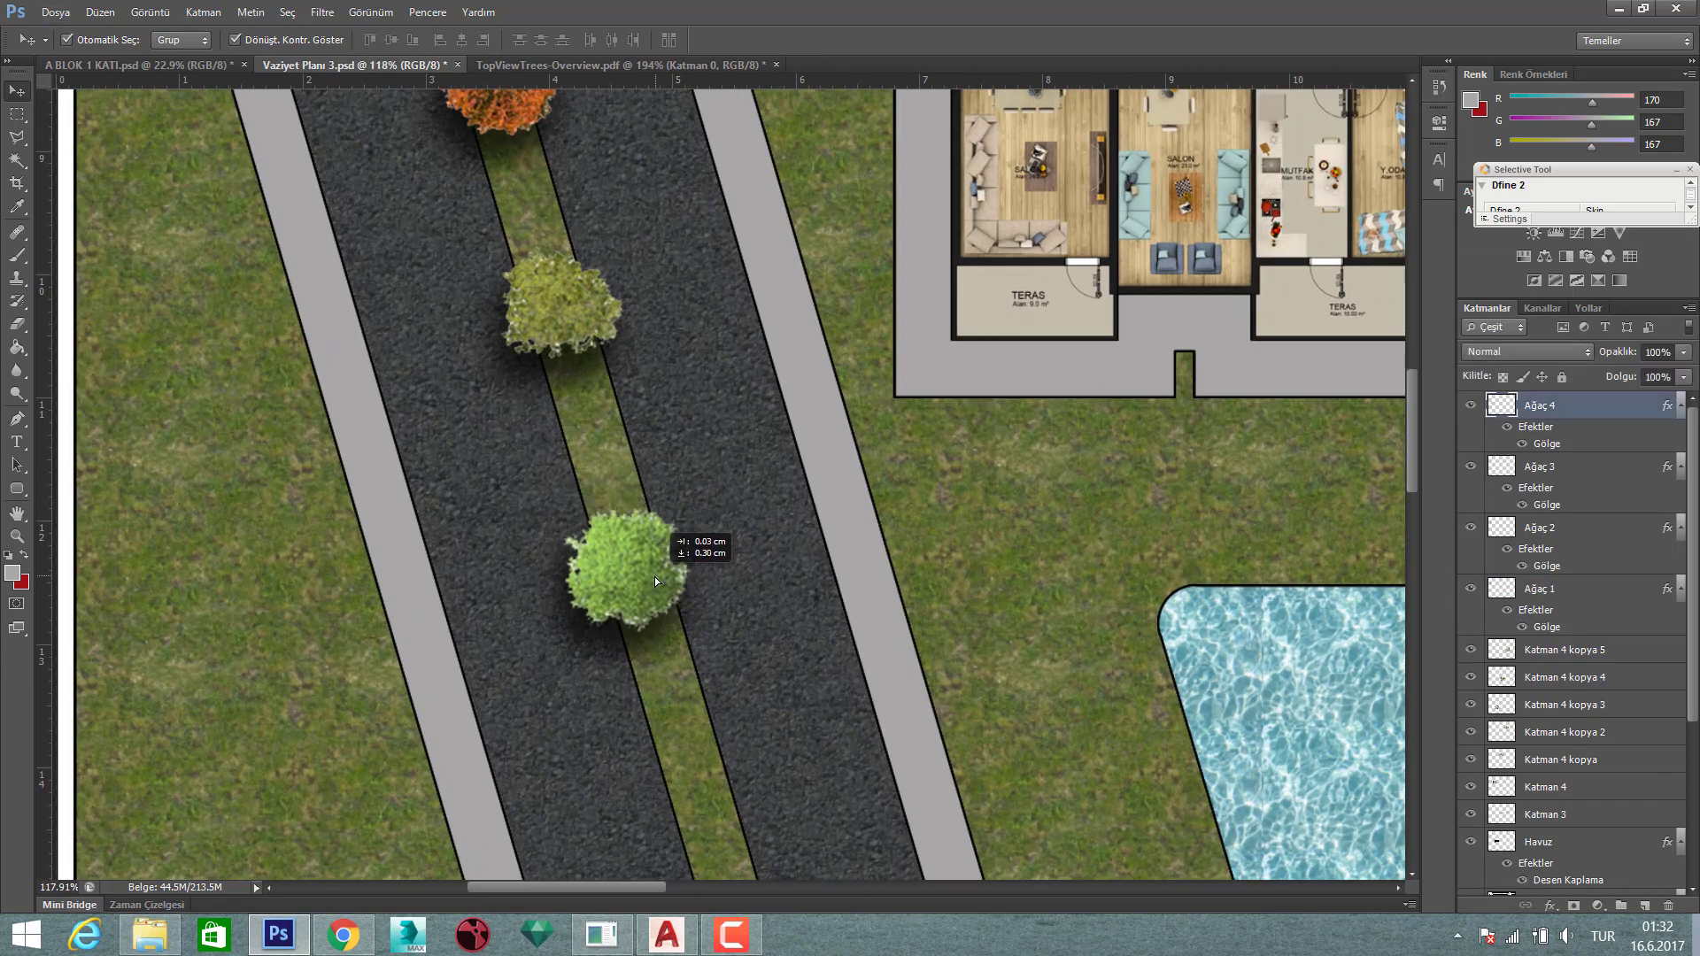
pyautogui.scroll(-4, 654, 574)
pyautogui.click(251, 599)
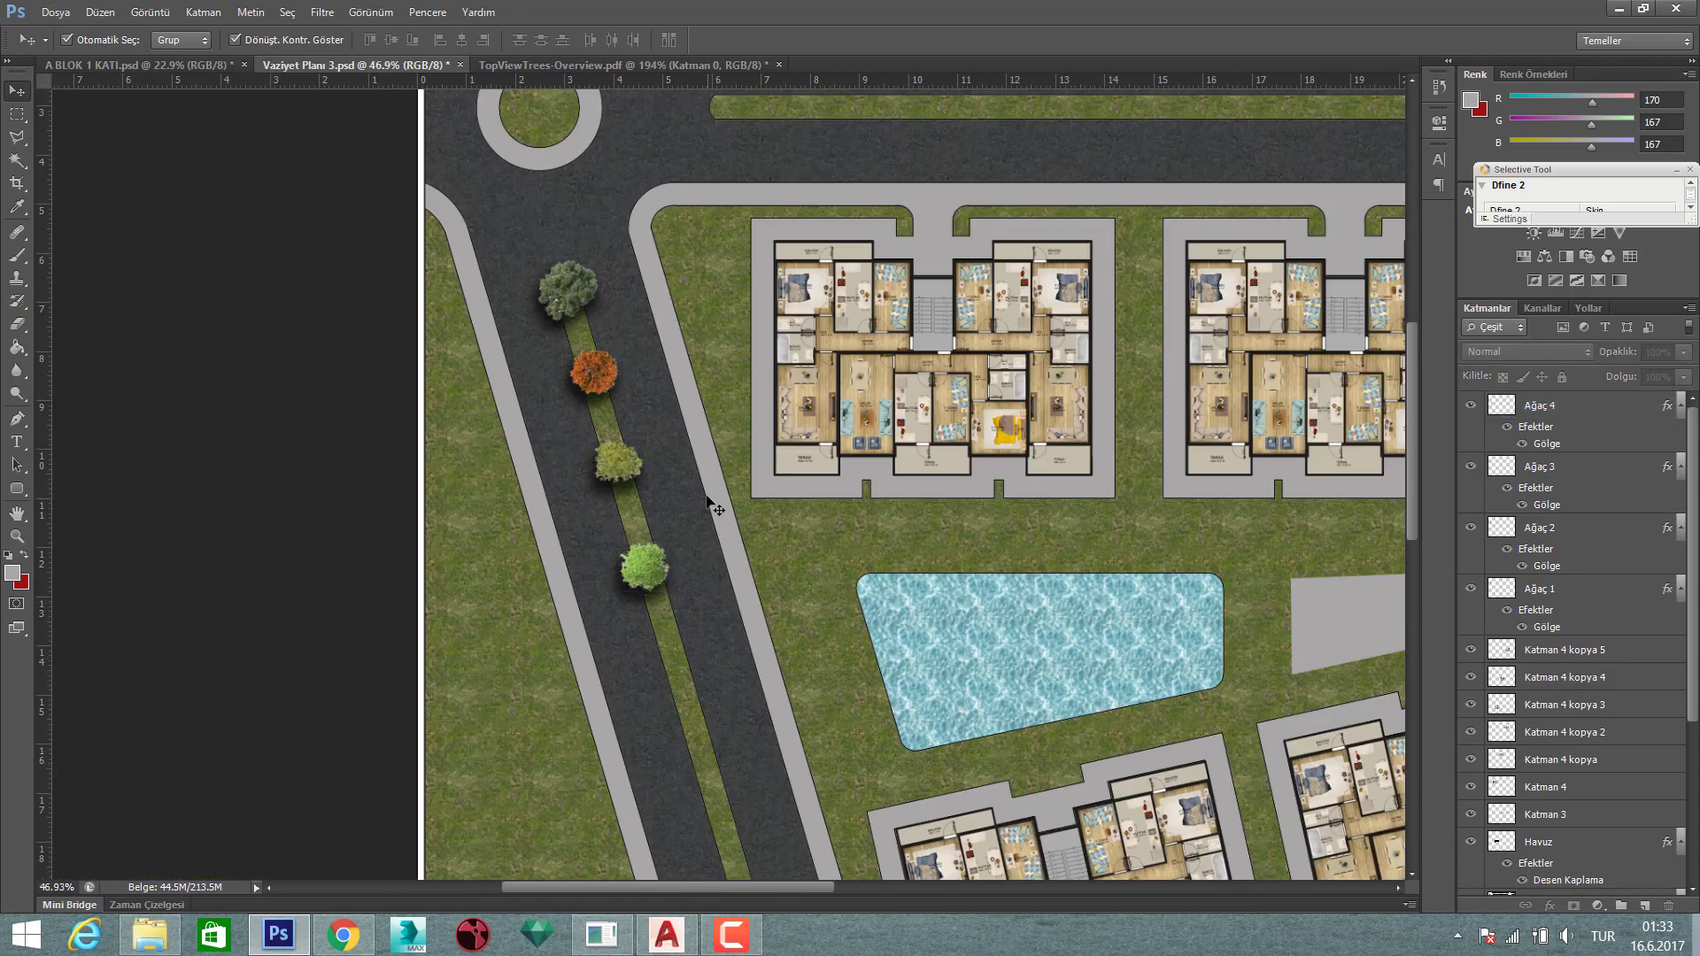
pyautogui.scroll(2, 642, 563)
pyautogui.moveTo(654, 573); pyautogui.dragTo(654, 558)
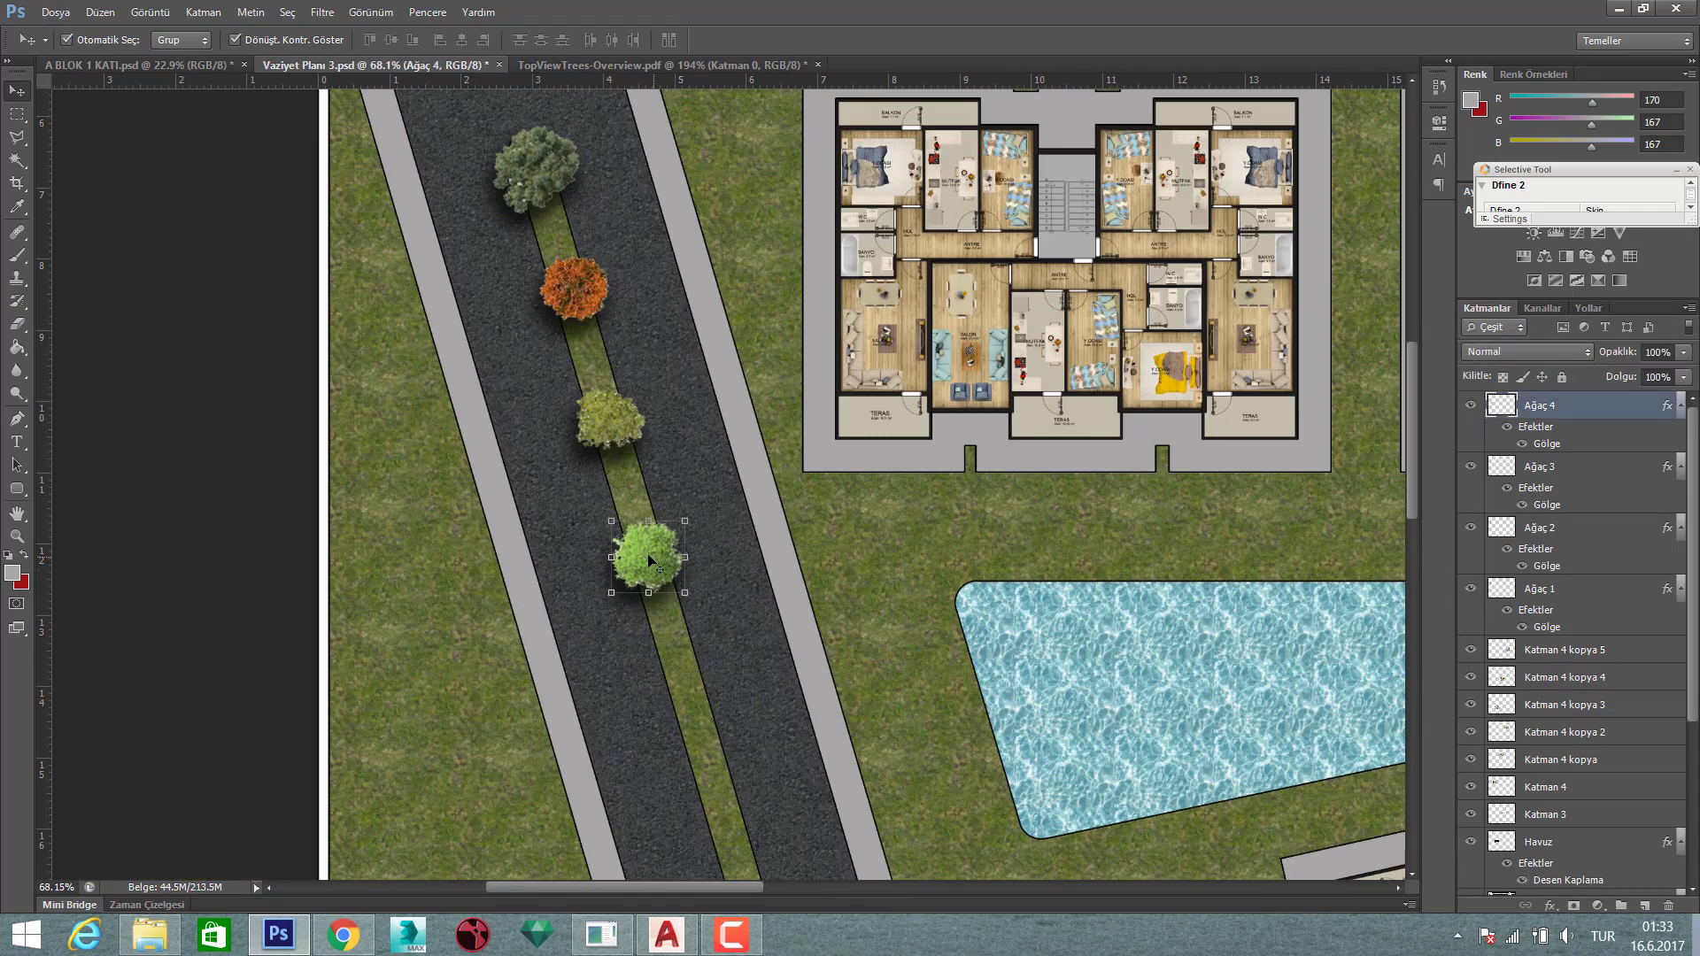
pyautogui.scroll(-3, 542, 459)
pyautogui.click(309, 466)
pyautogui.scroll(-1, 477, 475)
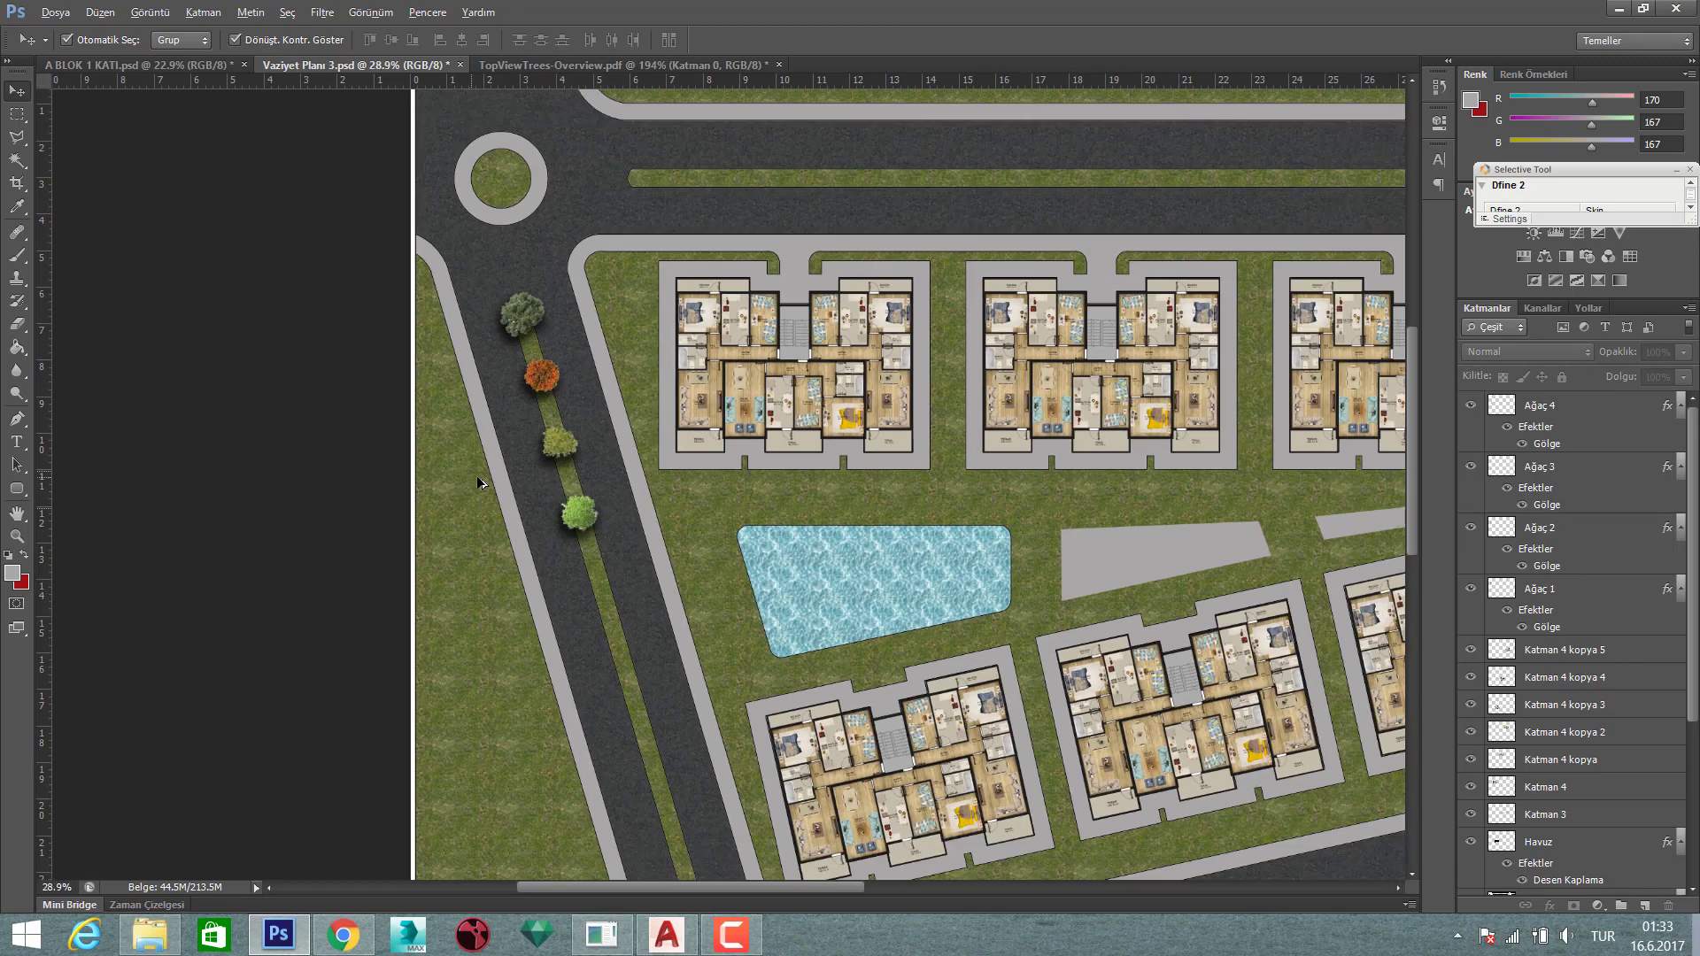
pyautogui.scroll(-1, 496, 501)
pyautogui.scroll(1, 545, 286)
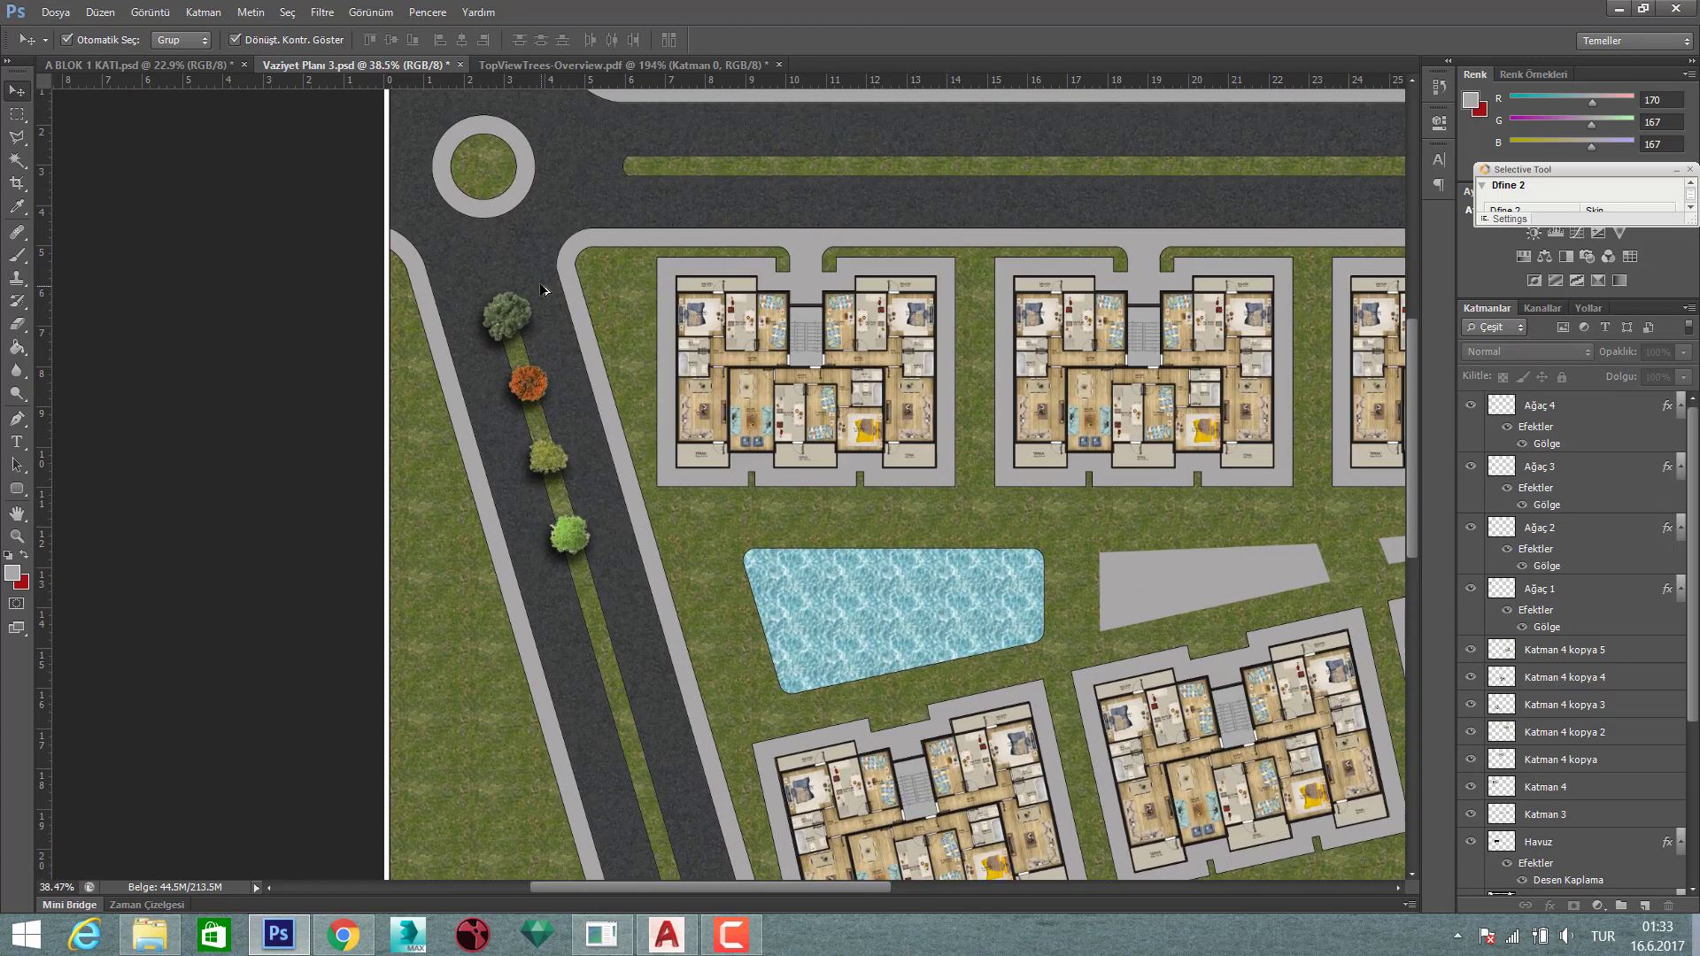
pyautogui.scroll(1, 526, 332)
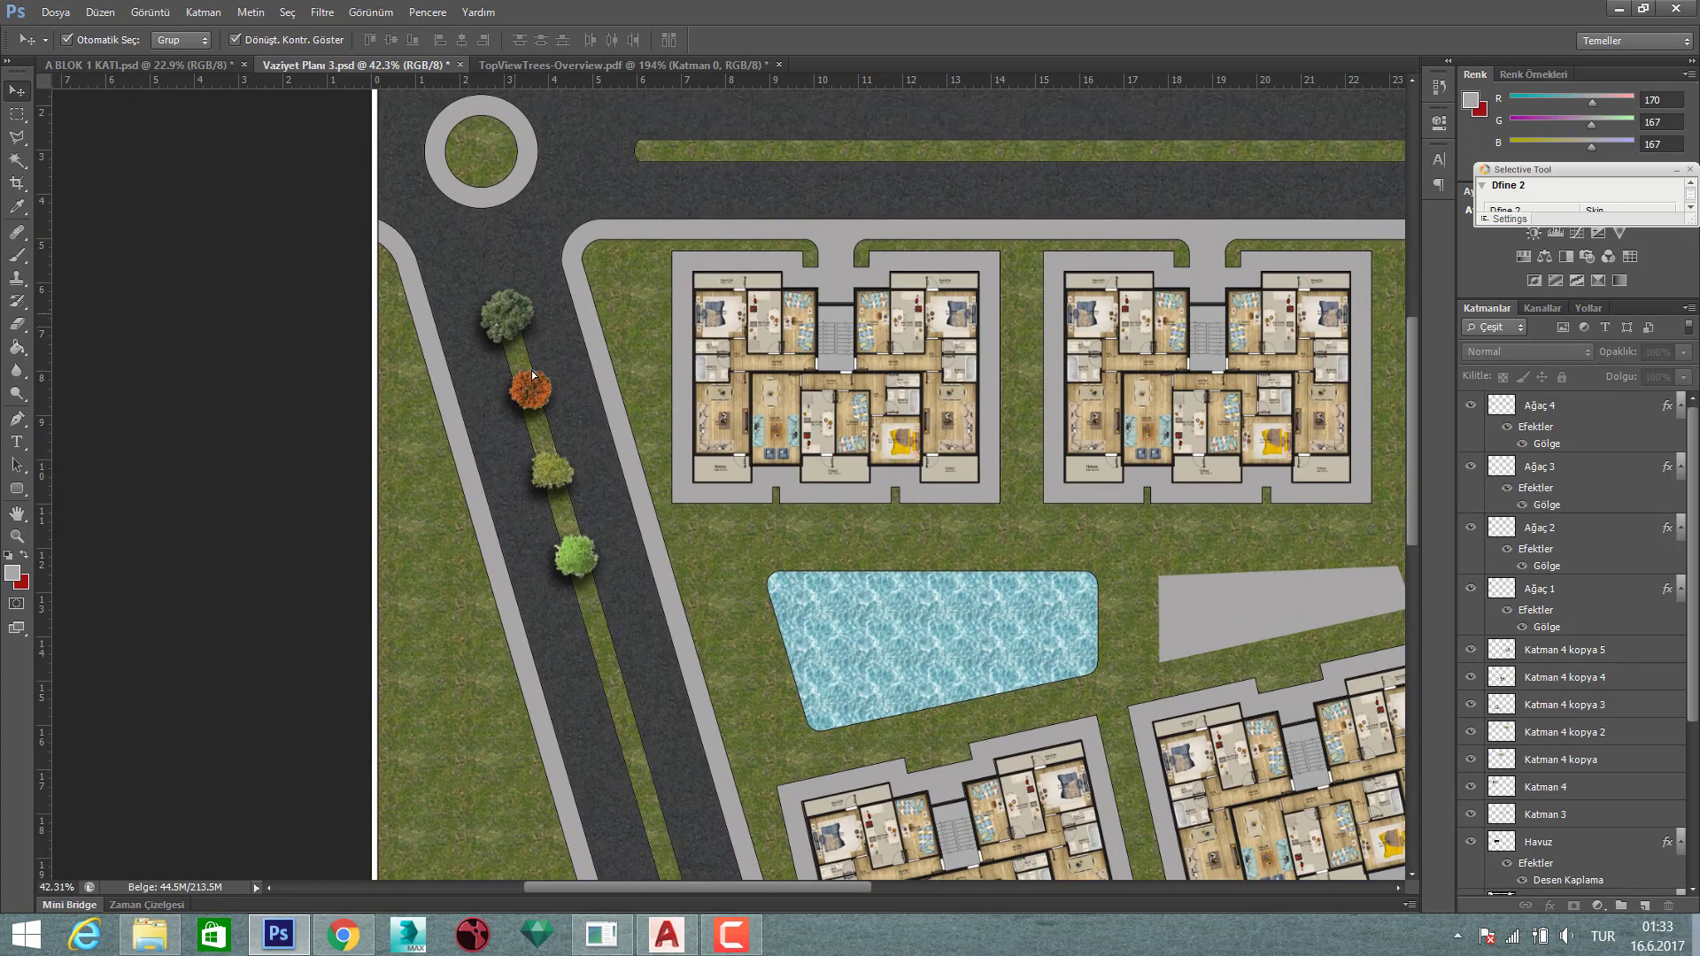
# - Duplicate the dark and orange trees further down the median strip and line them up
pyautogui.moveTo(581, 556); pyautogui.dragTo(610, 636)
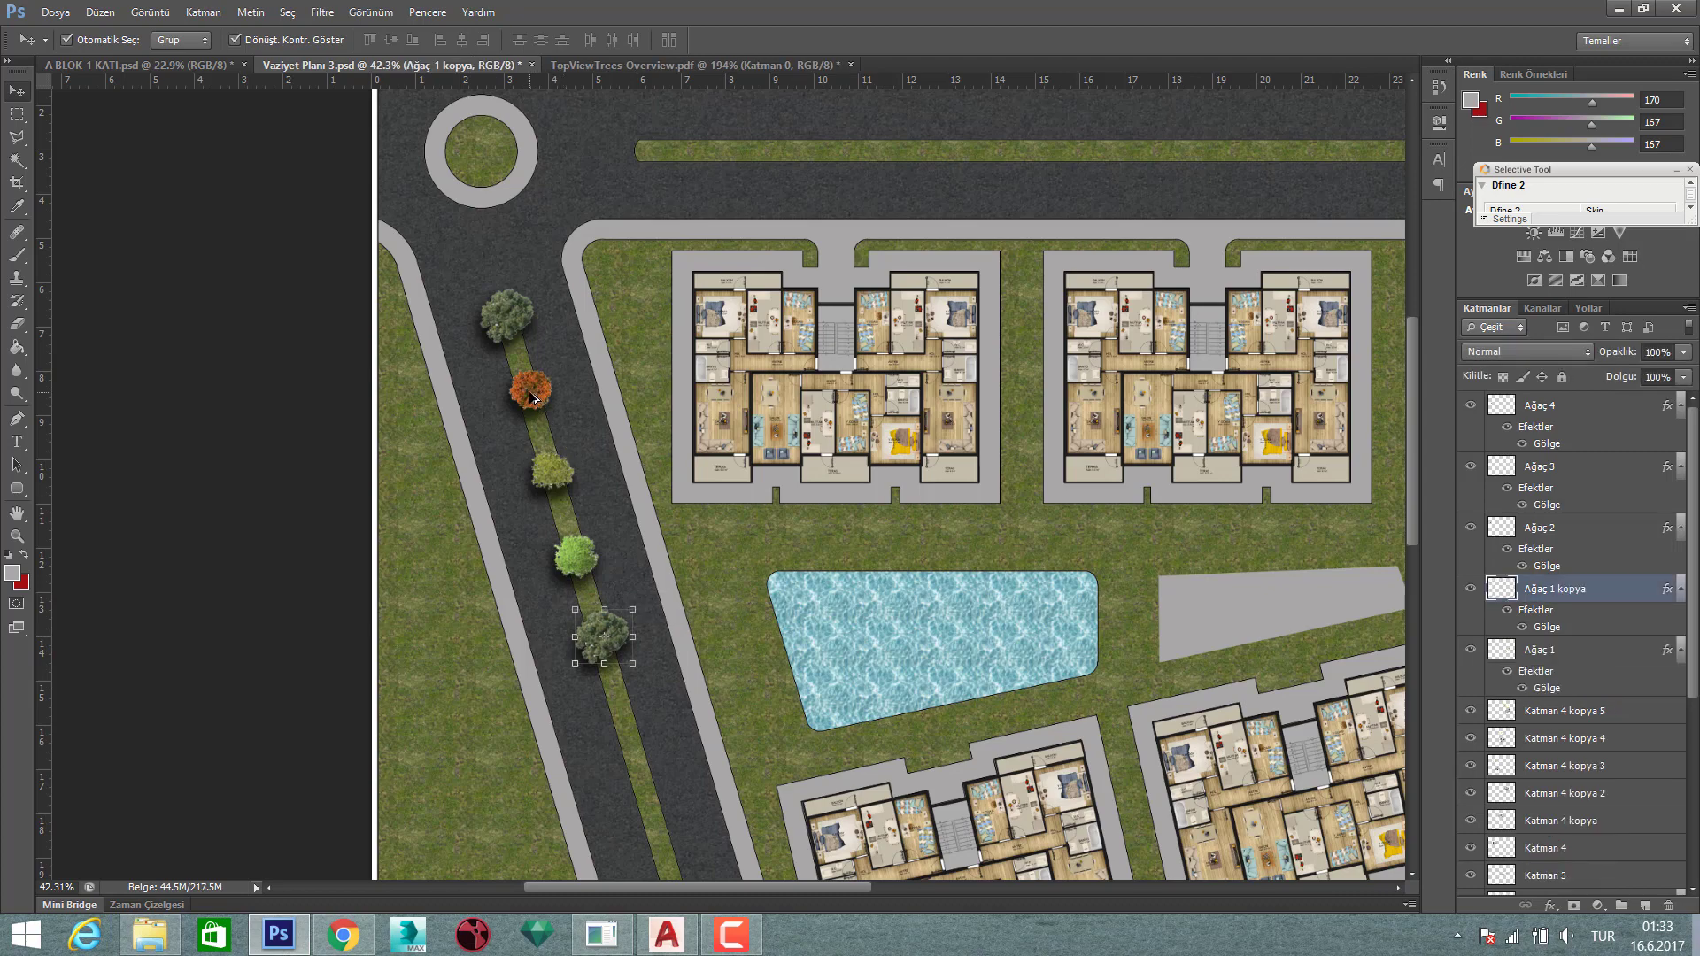
pyautogui.moveTo(534, 396); pyautogui.dragTo(627, 724)
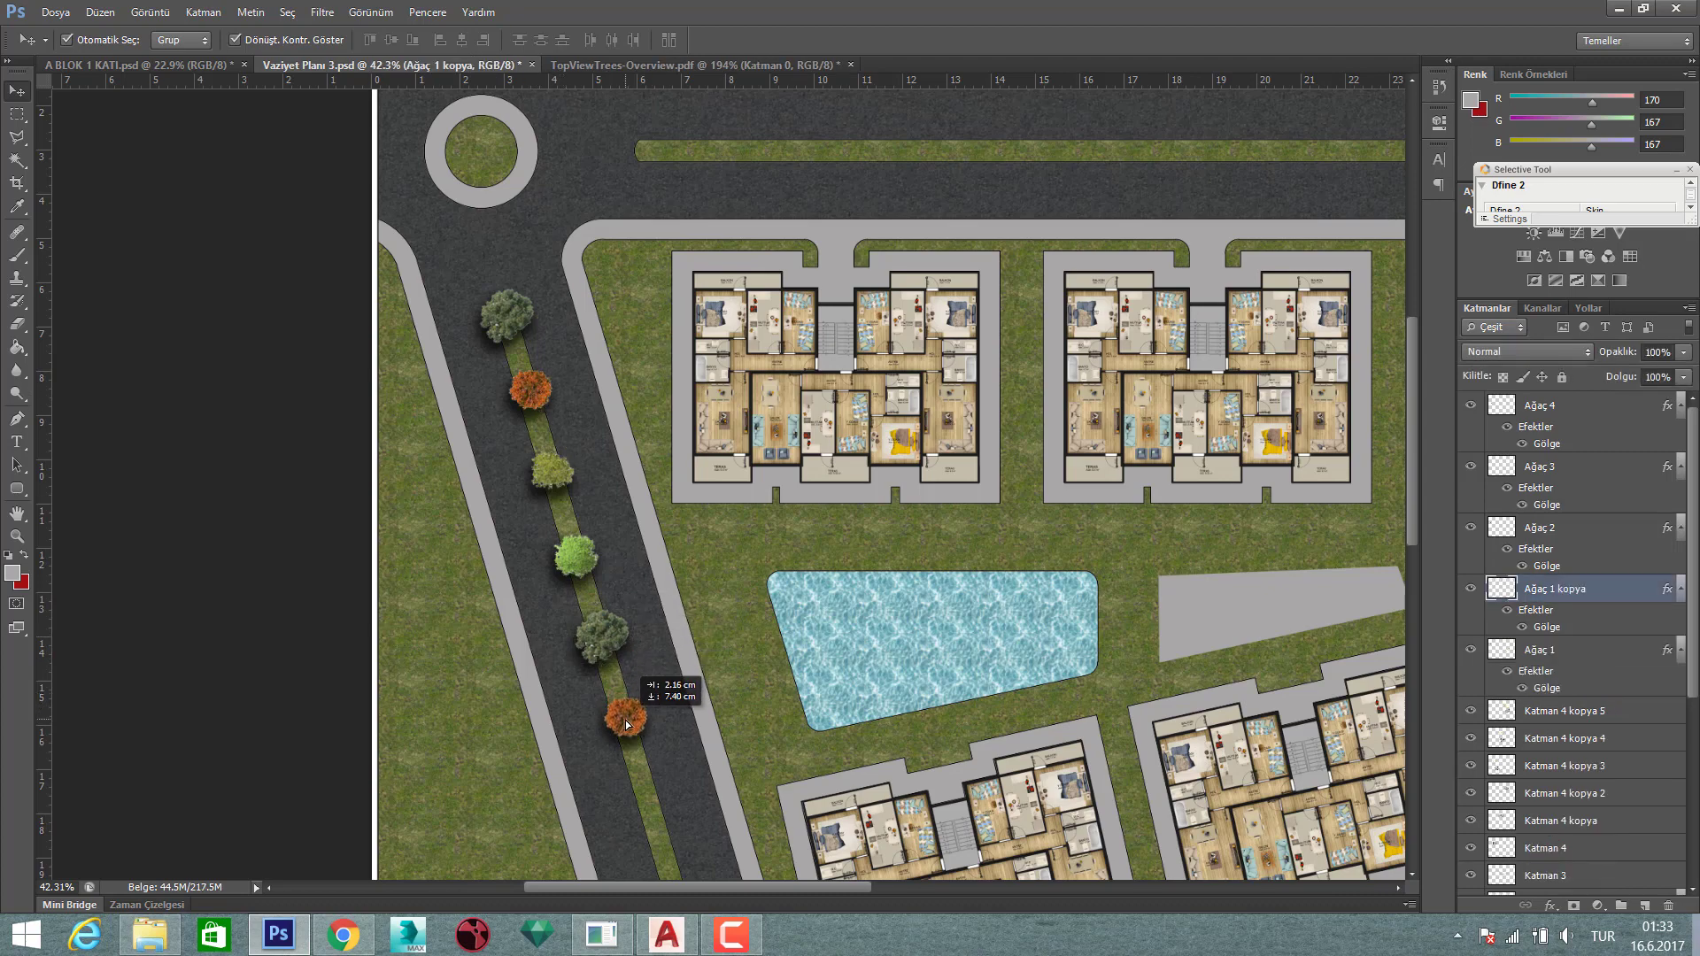
pyautogui.scroll(1, 656, 666)
pyautogui.scroll(1, 630, 602)
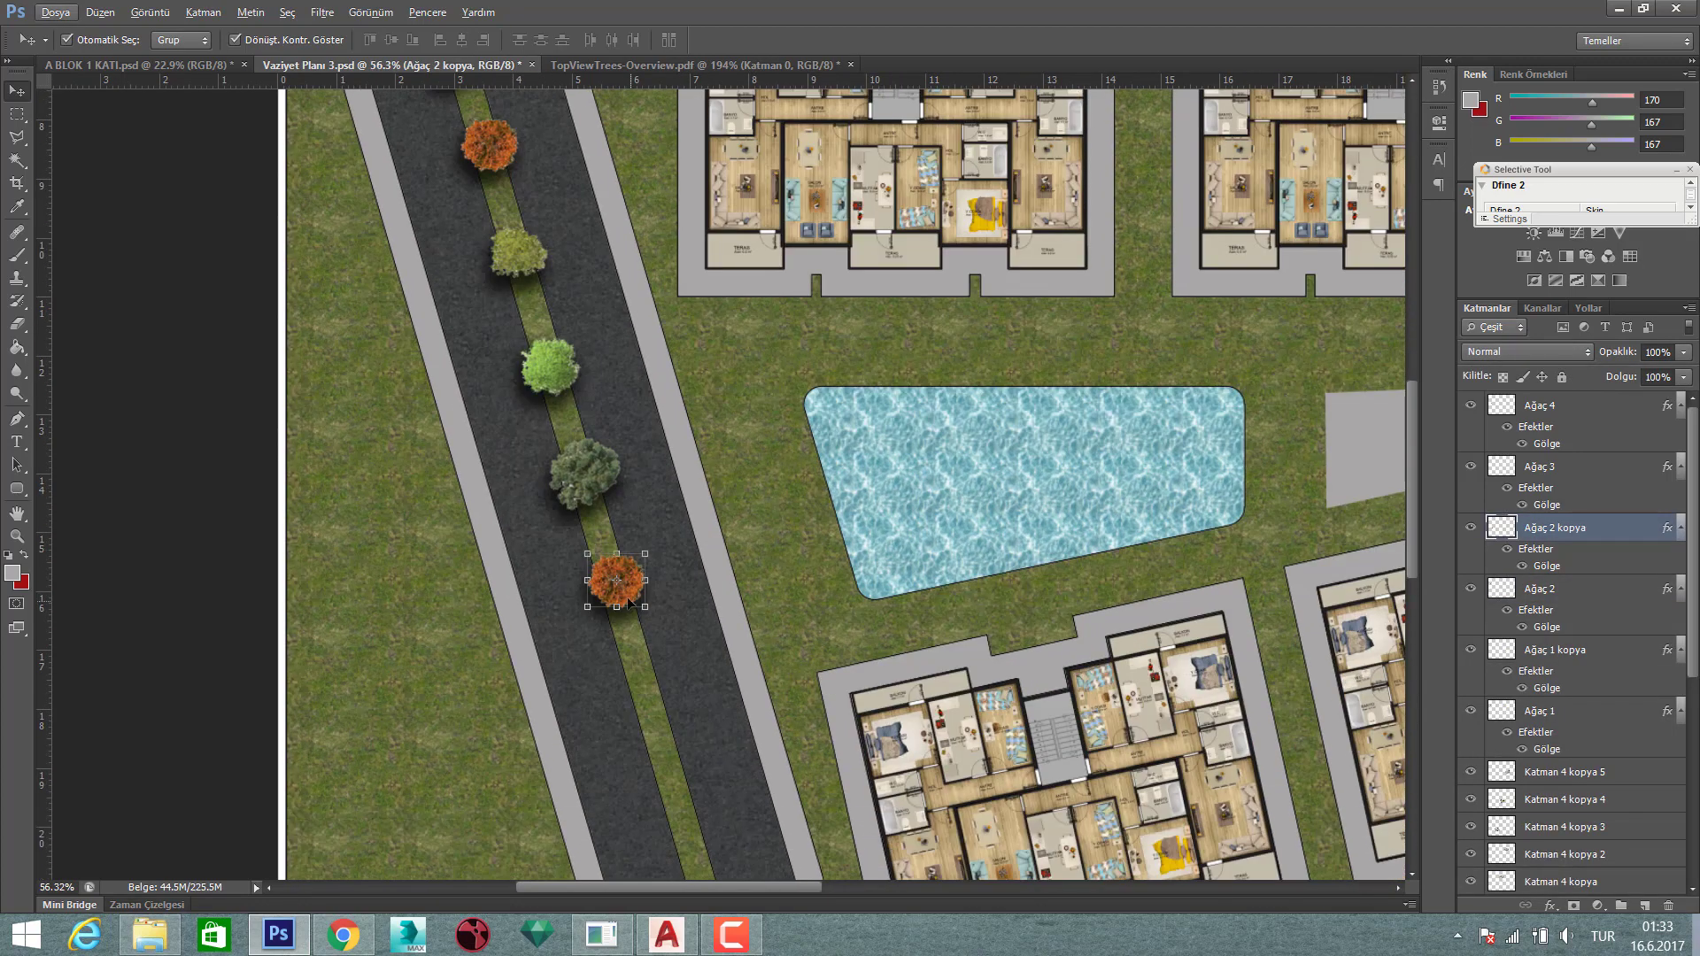
pyautogui.scroll(1, 628, 602)
pyautogui.scroll(1, 629, 602)
pyautogui.moveTo(630, 603); pyautogui.dragTo(634, 614)
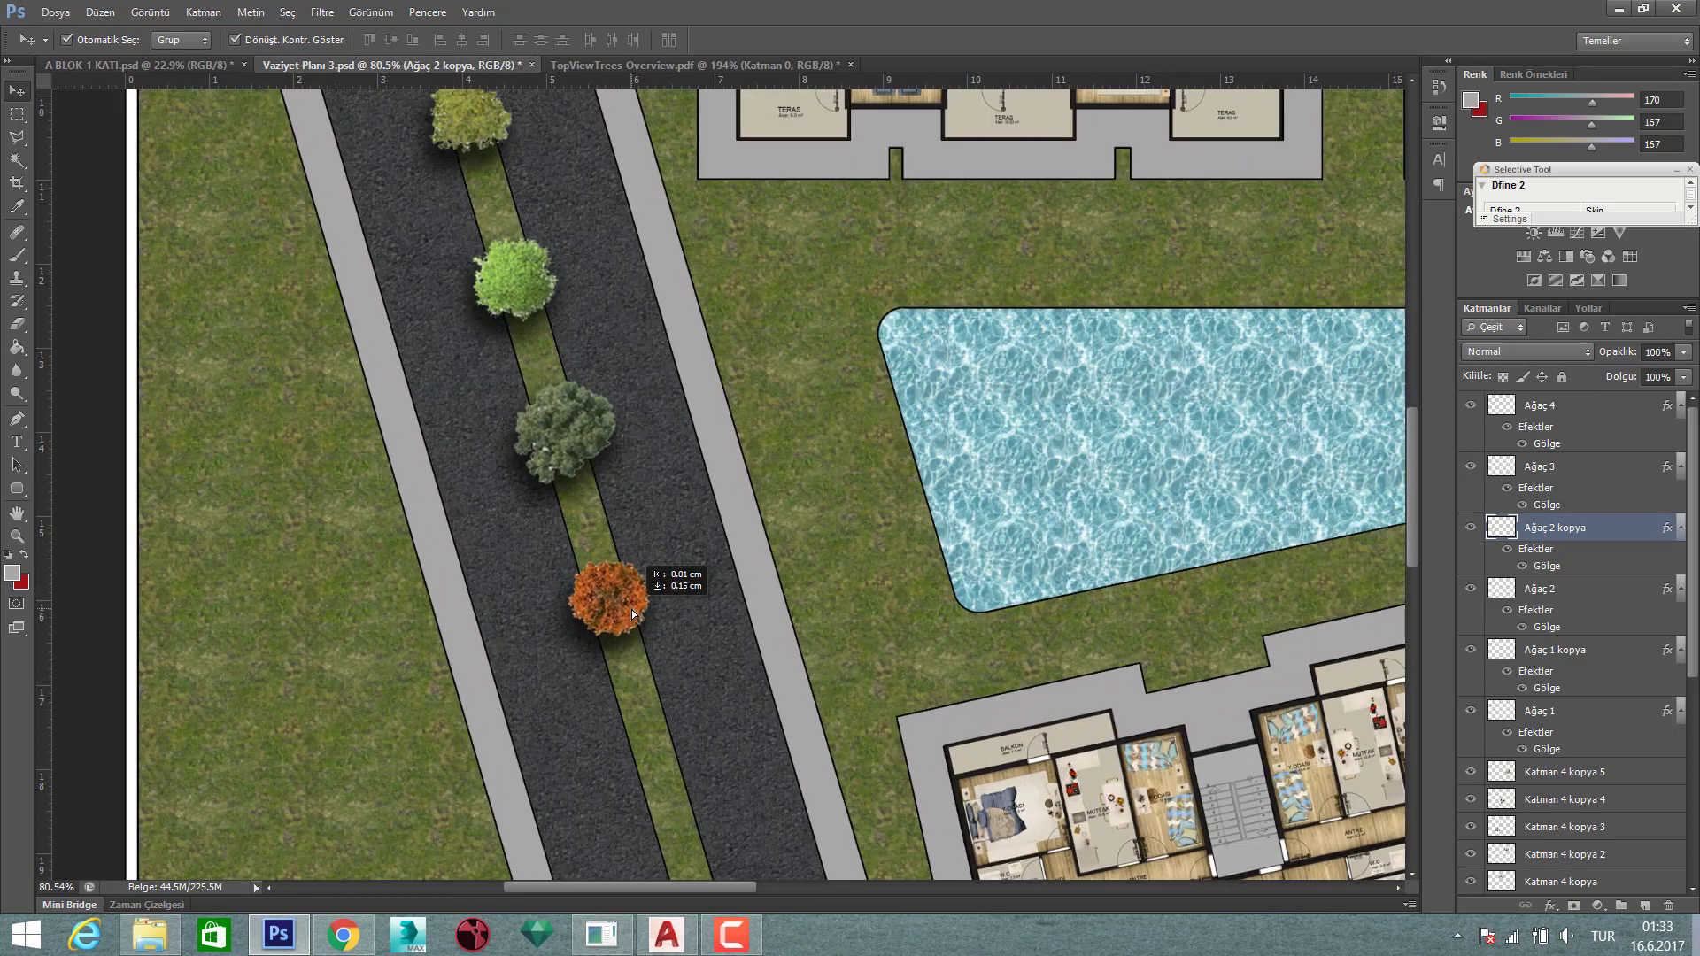
pyautogui.scroll(-1, 633, 613)
pyautogui.scroll(-1, 638, 609)
pyautogui.scroll(-1, 642, 607)
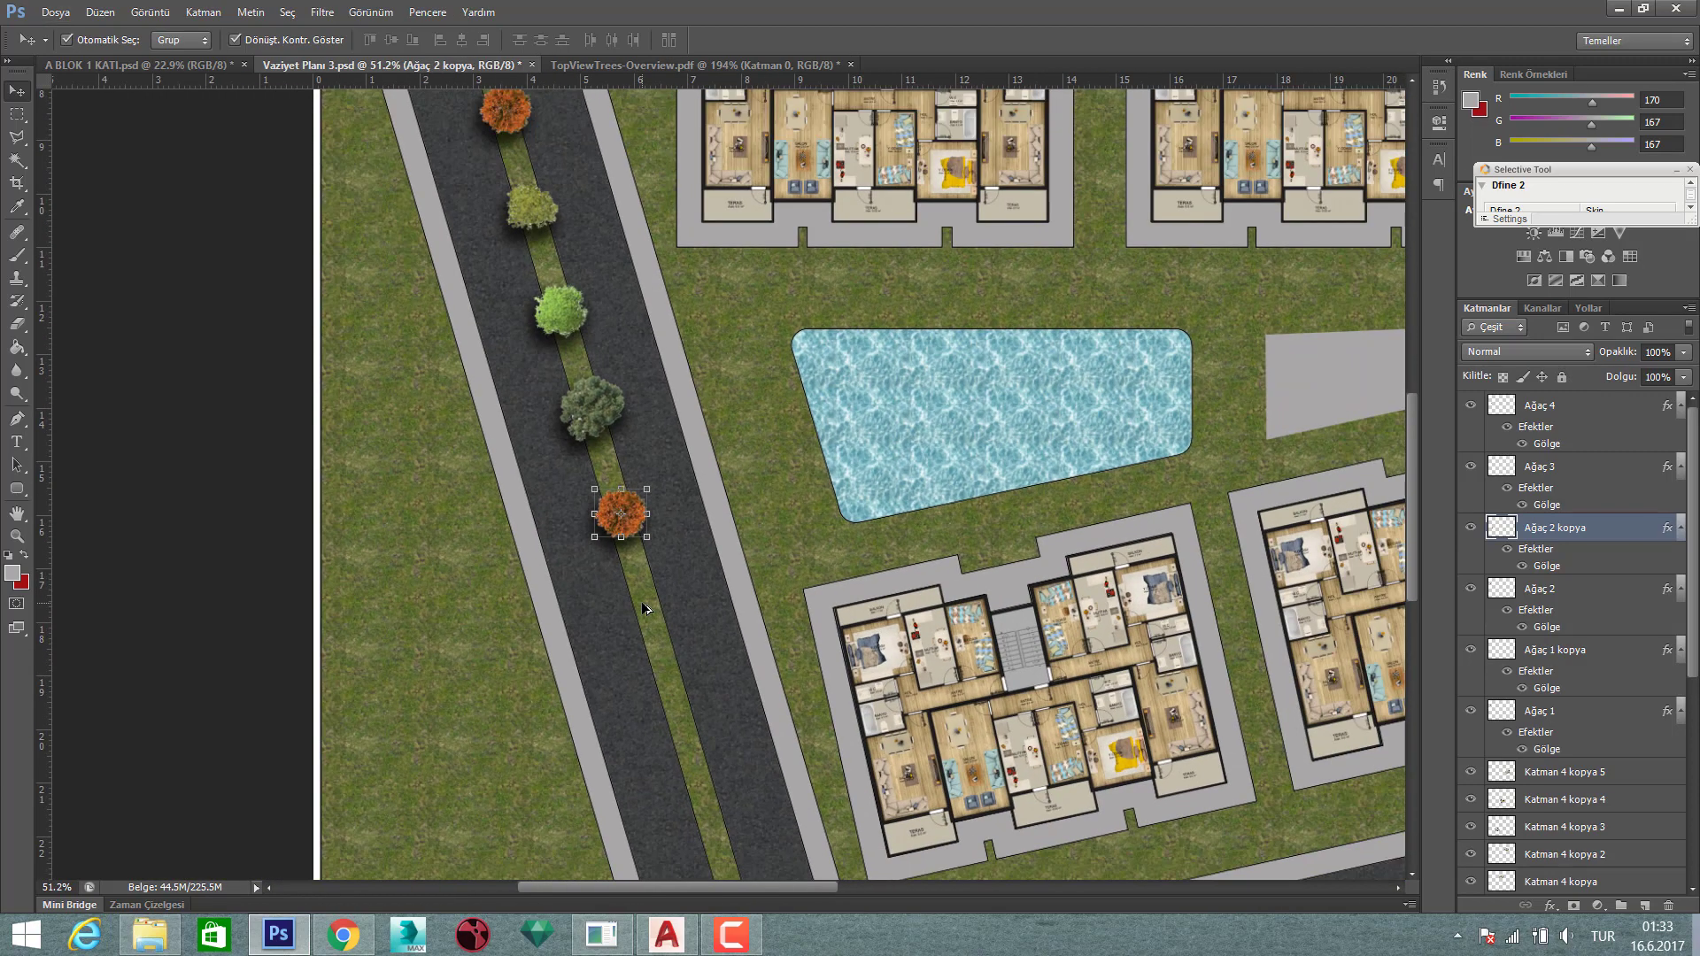
pyautogui.scroll(1, 641, 608)
# - Add yellow-green, dark-green and light-green tree copies down to the strip's lower end
pyautogui.moveTo(509, 124); pyautogui.dragTo(672, 682)
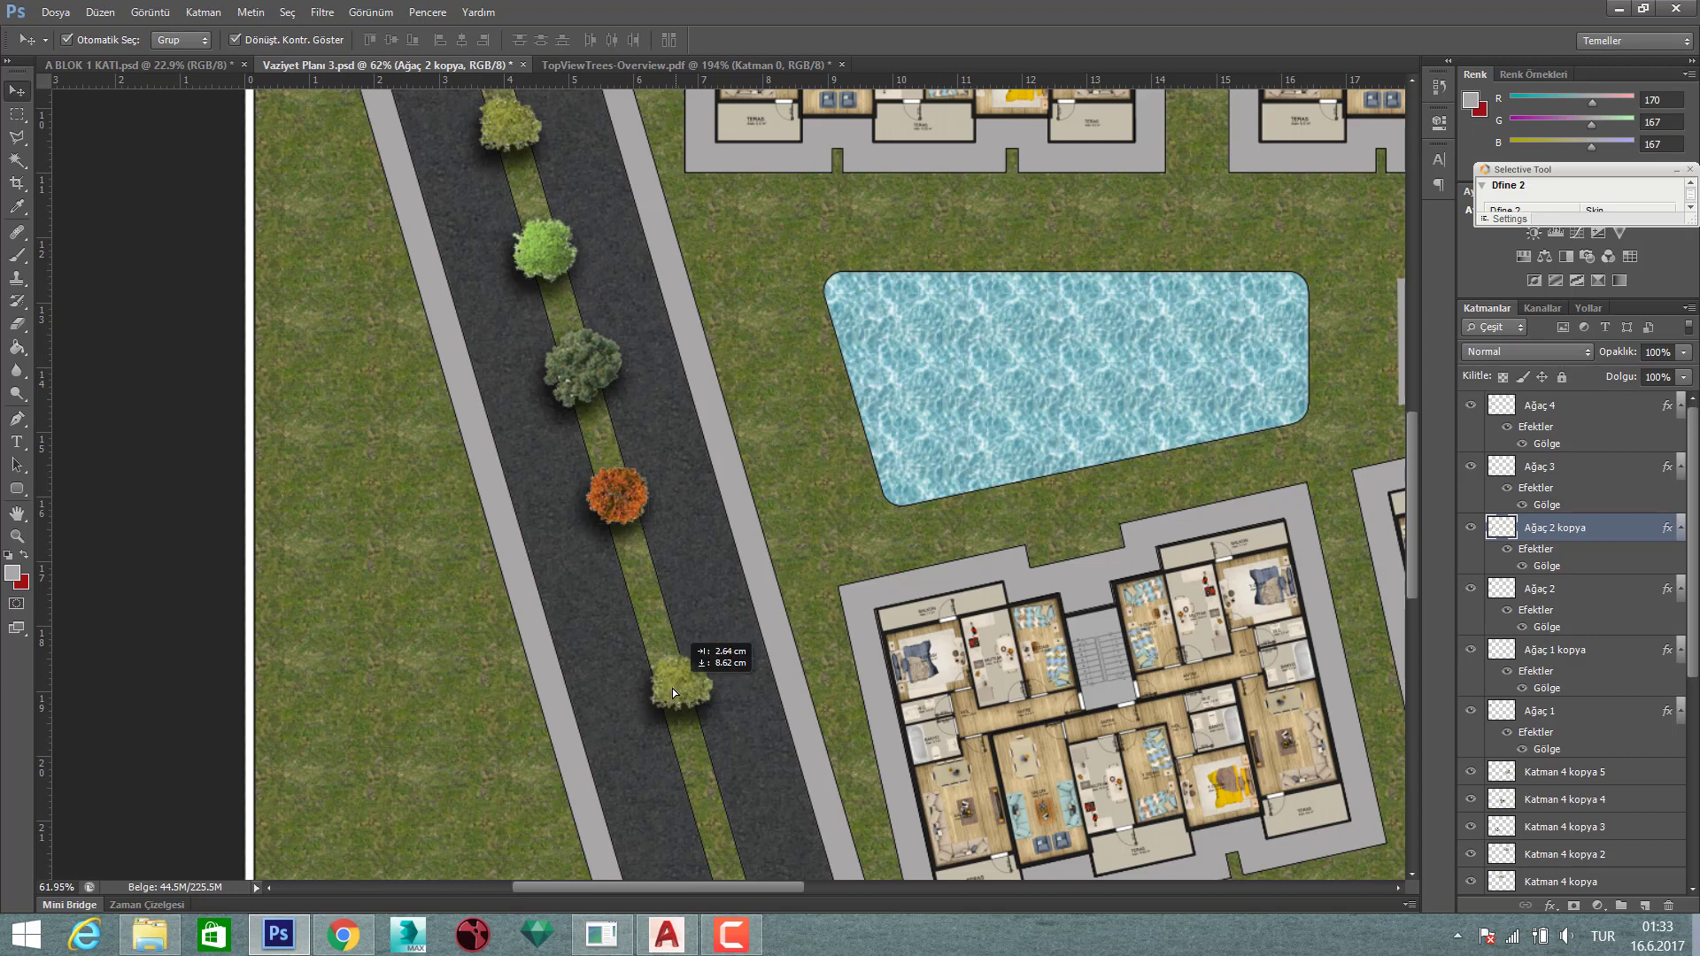
pyautogui.moveTo(598, 365); pyautogui.dragTo(739, 840)
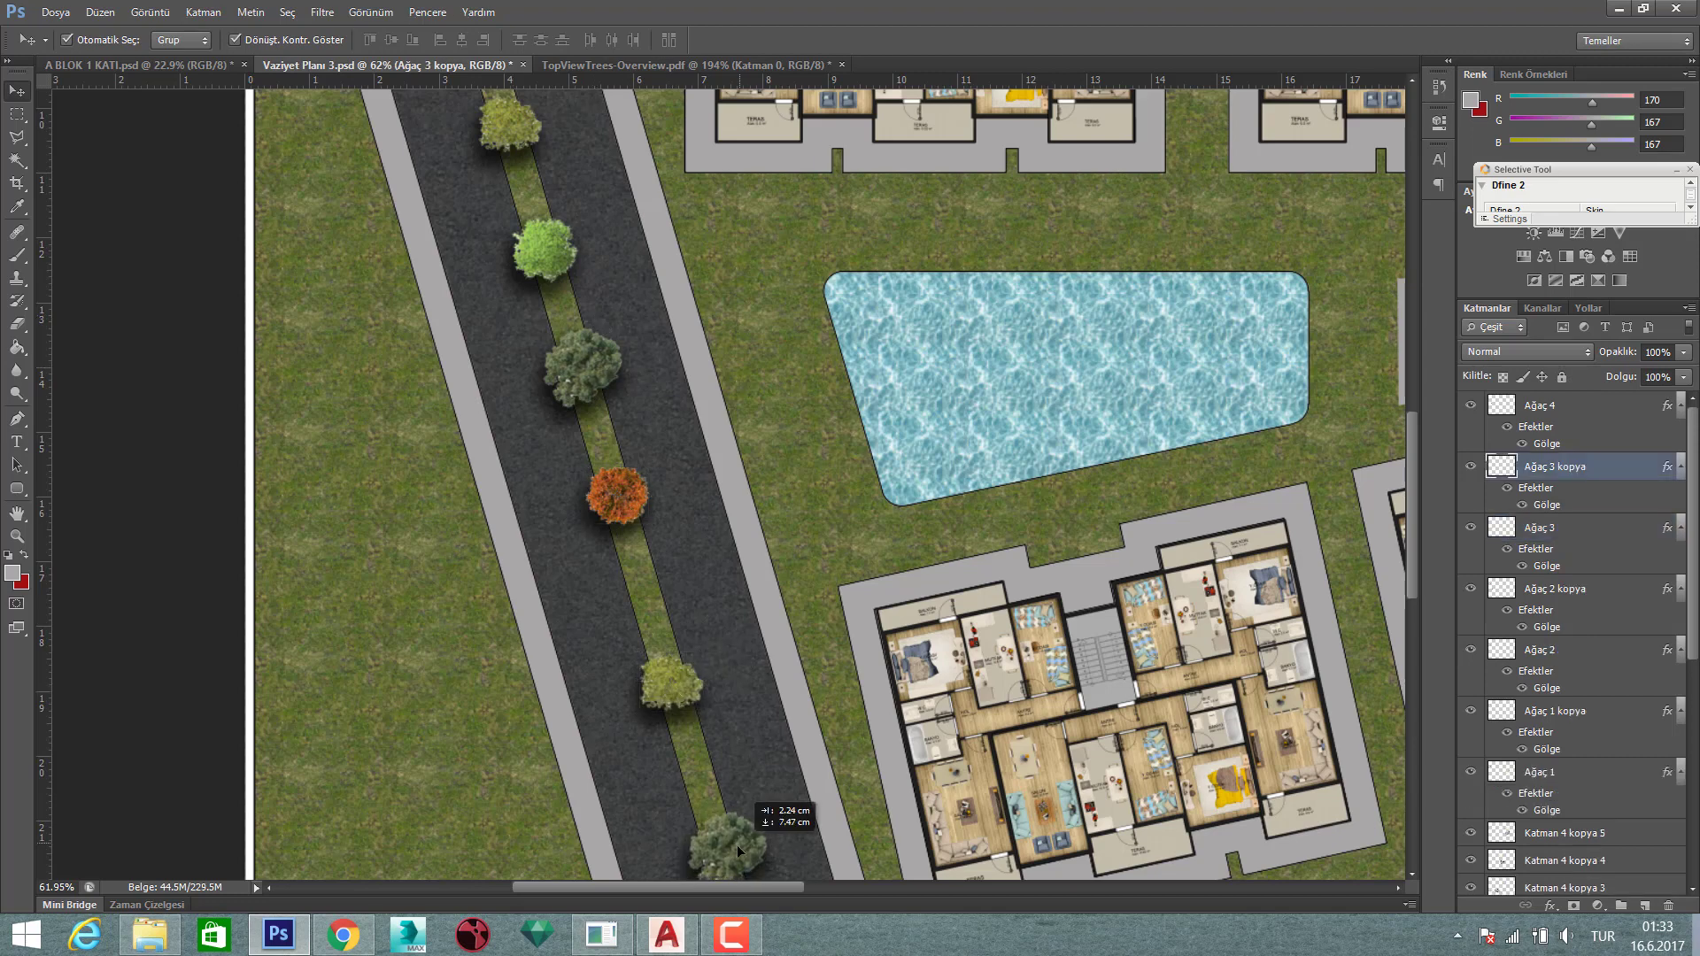
pyautogui.scroll(-2, 709, 693)
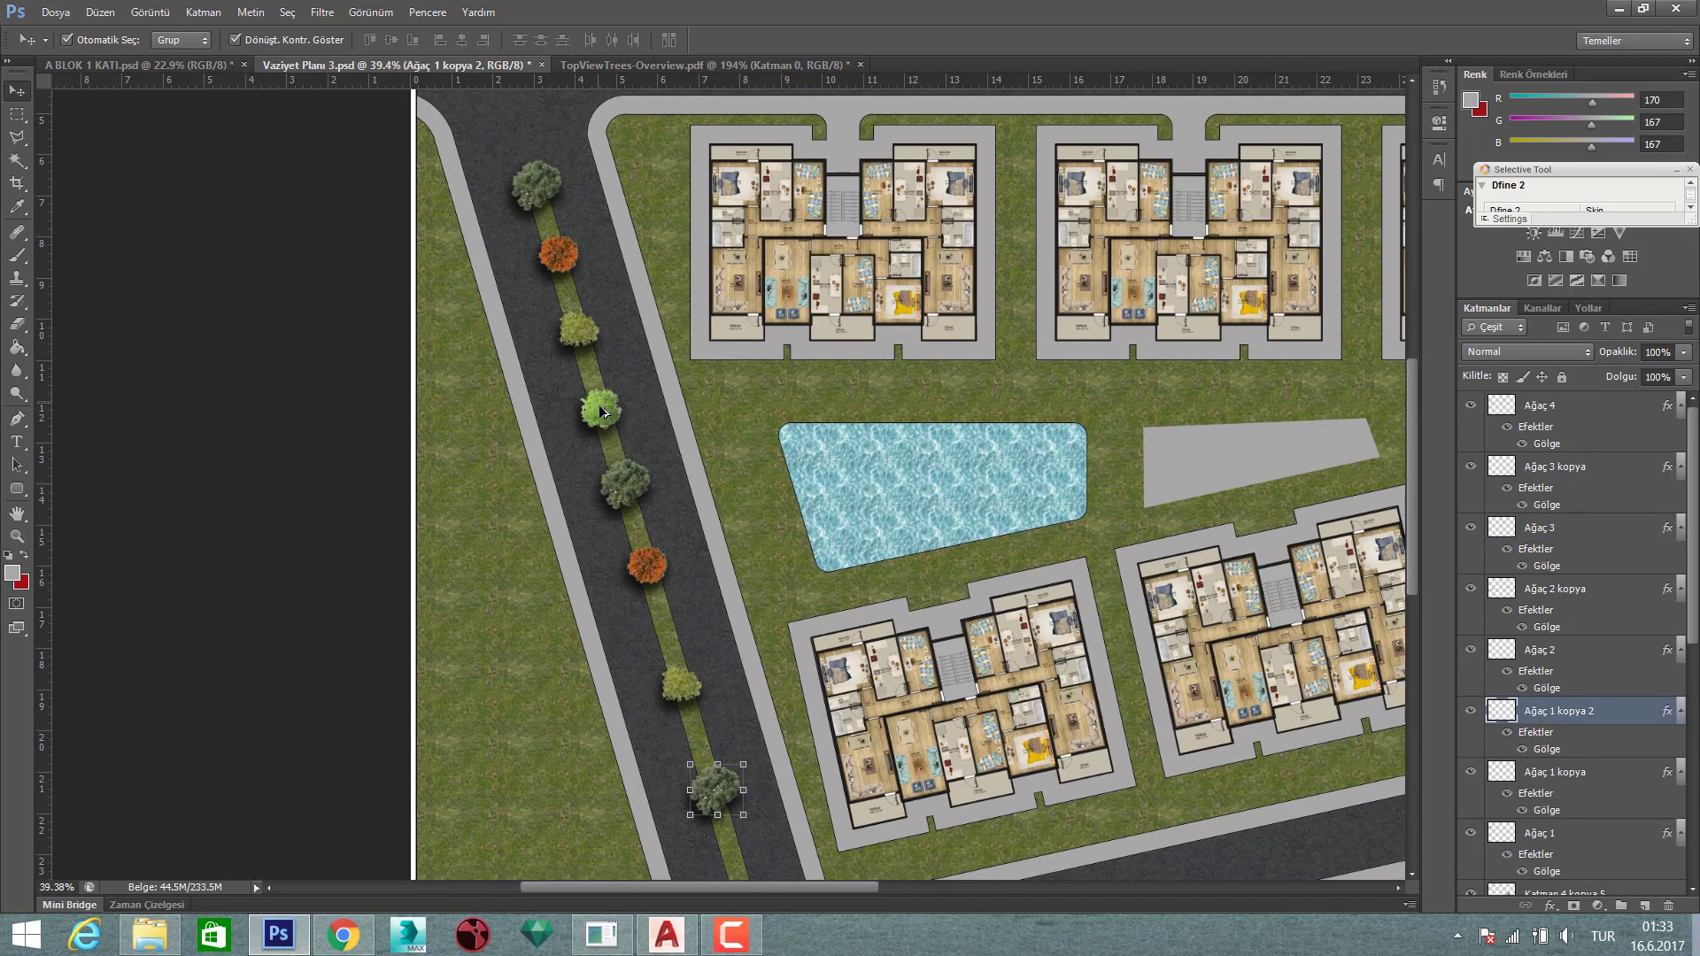
pyautogui.moveTo(602, 412); pyautogui.dragTo(740, 855)
pyautogui.scroll(-2, 743, 850)
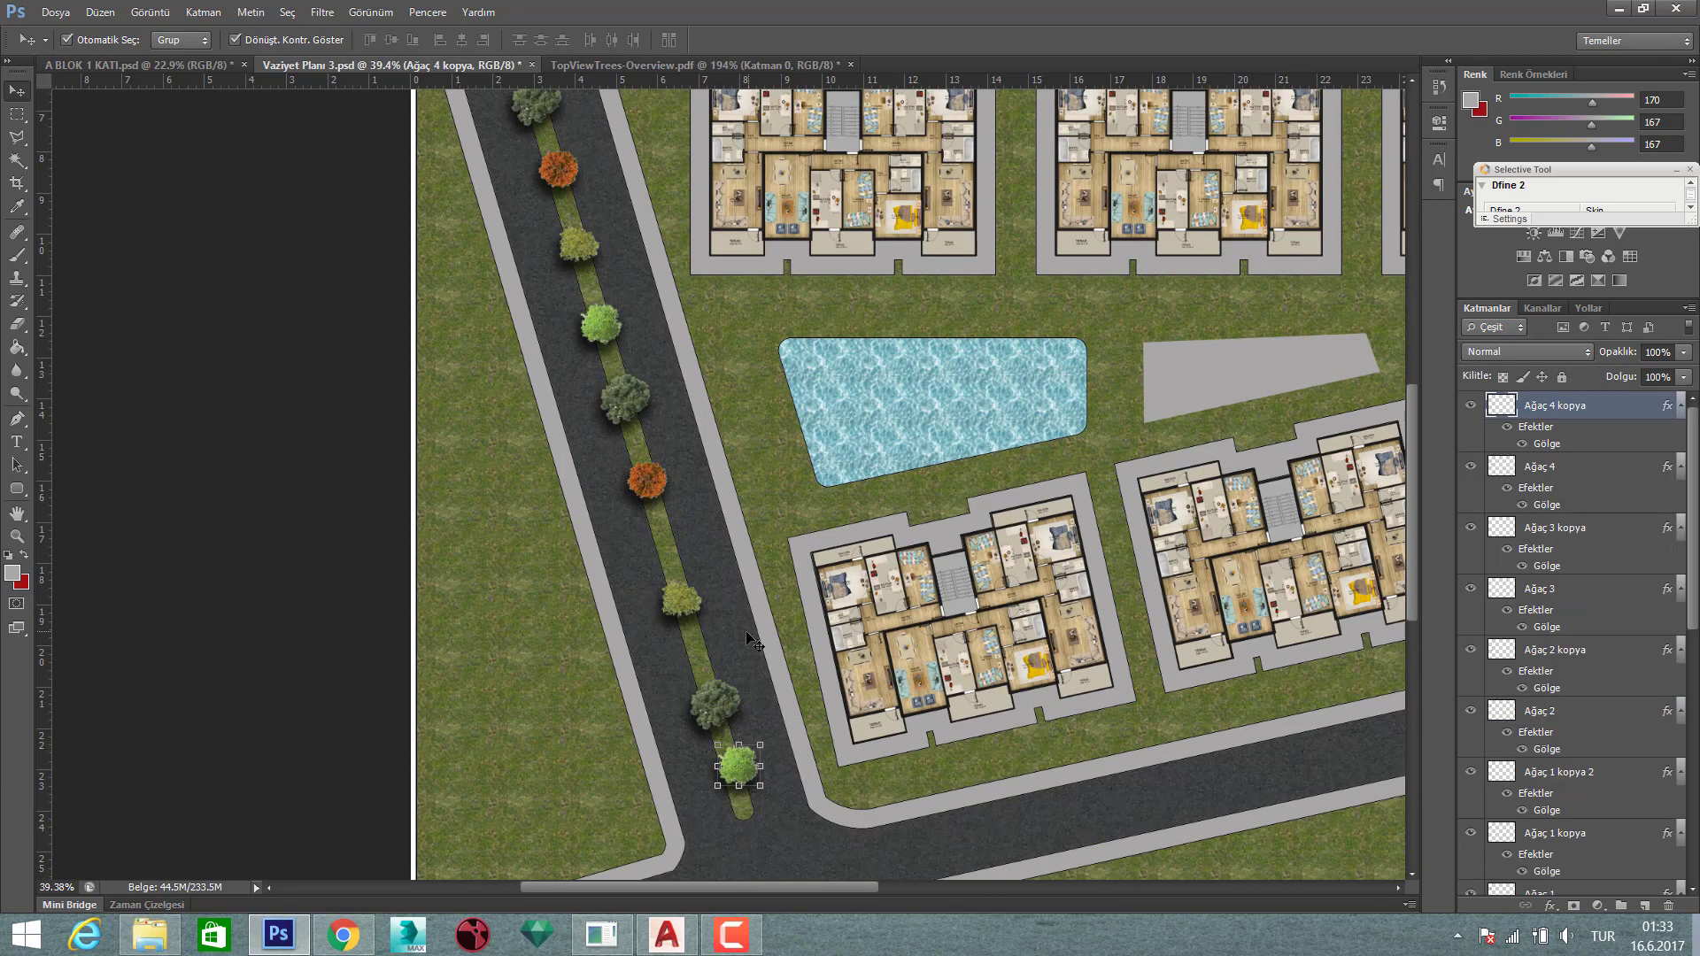
pyautogui.scroll(3, 743, 692)
pyautogui.moveTo(752, 691); pyautogui.dragTo(751, 735)
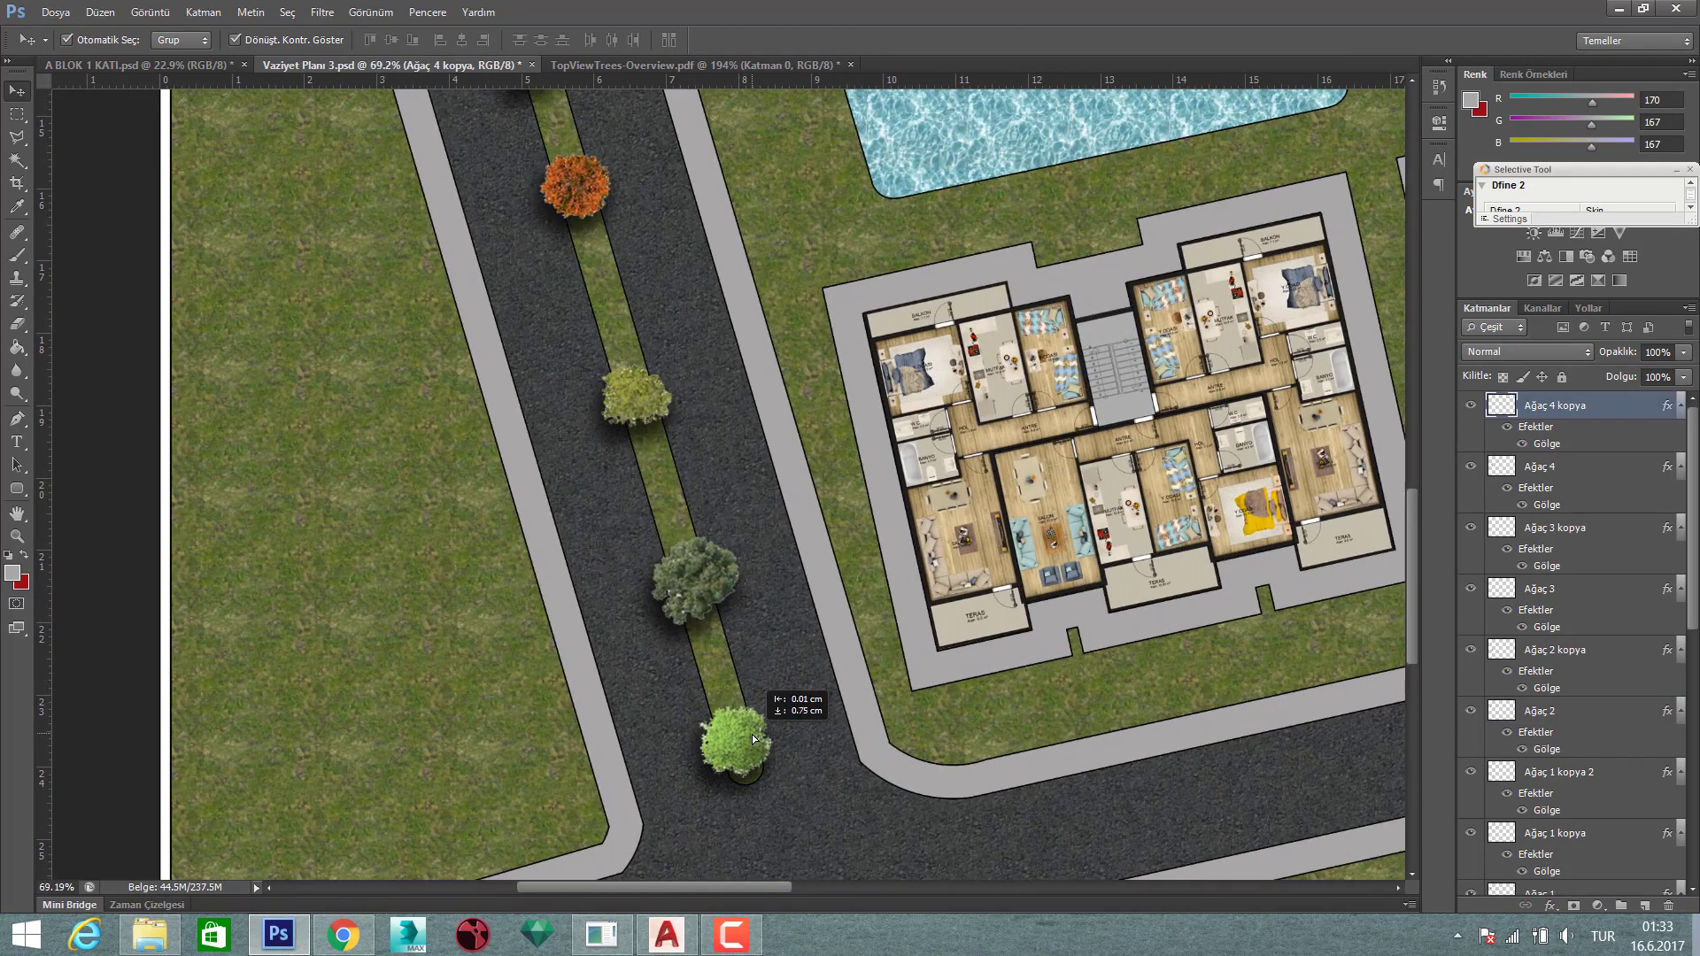
# - Clear the layer selection, fit the whole site plan in view and save it
pyautogui.scroll(-10, 755, 619)
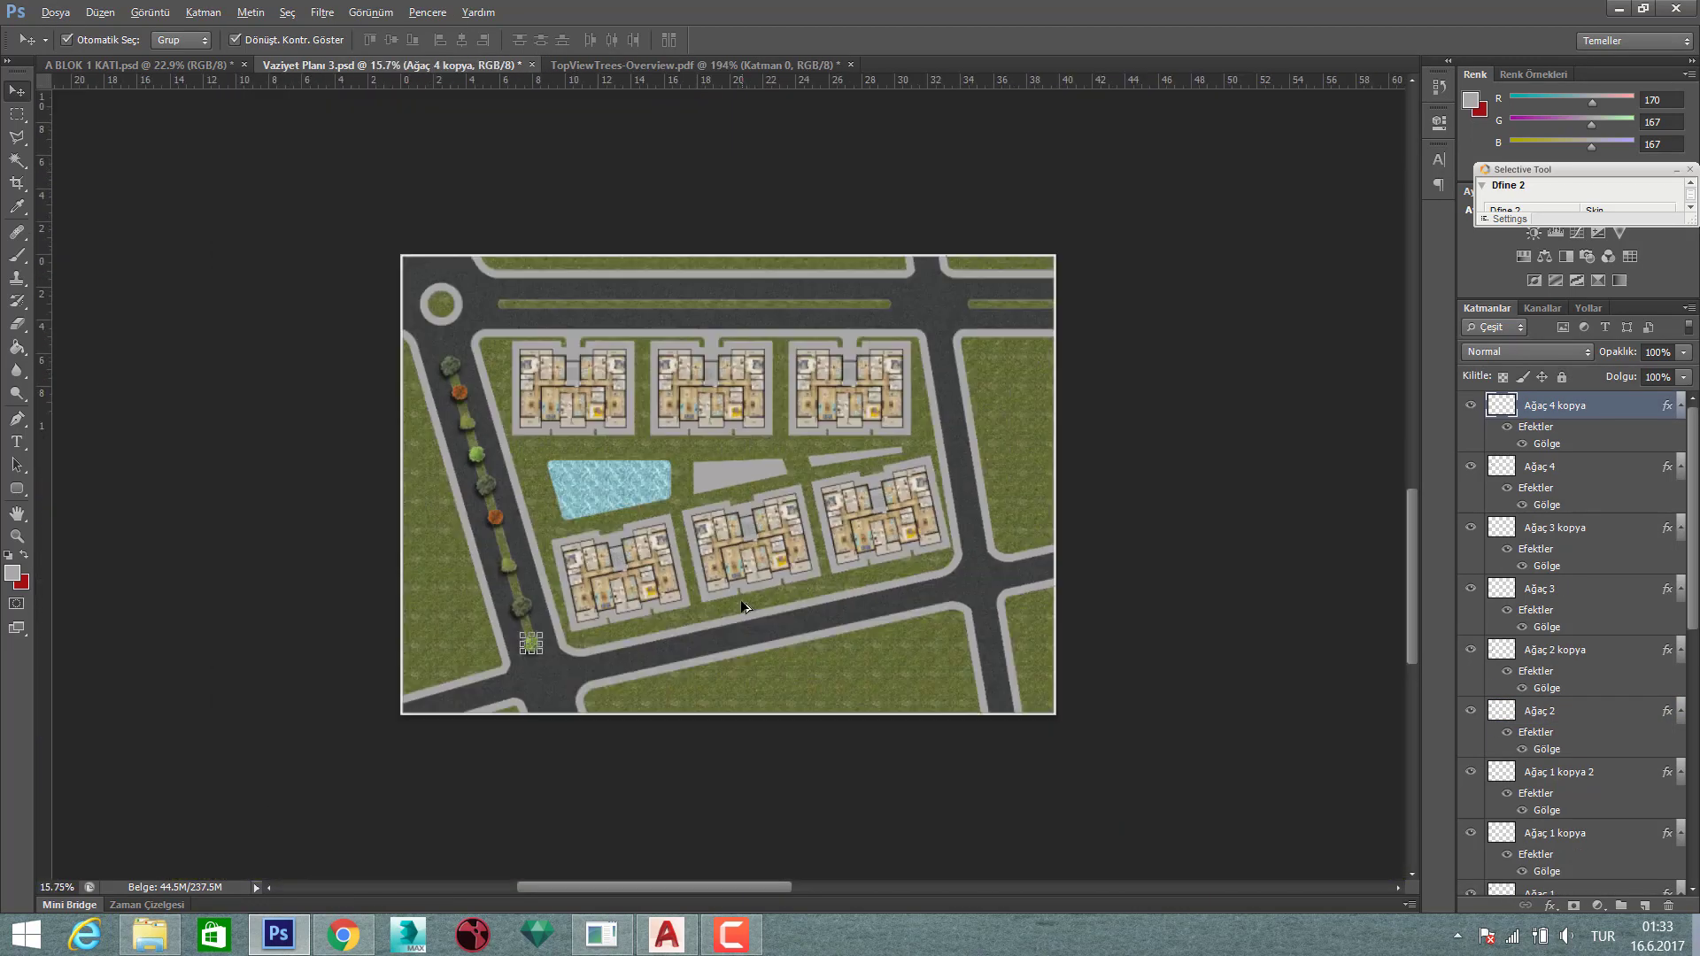
pyautogui.click(1125, 580)
pyautogui.hotkey('ctrl', '0')
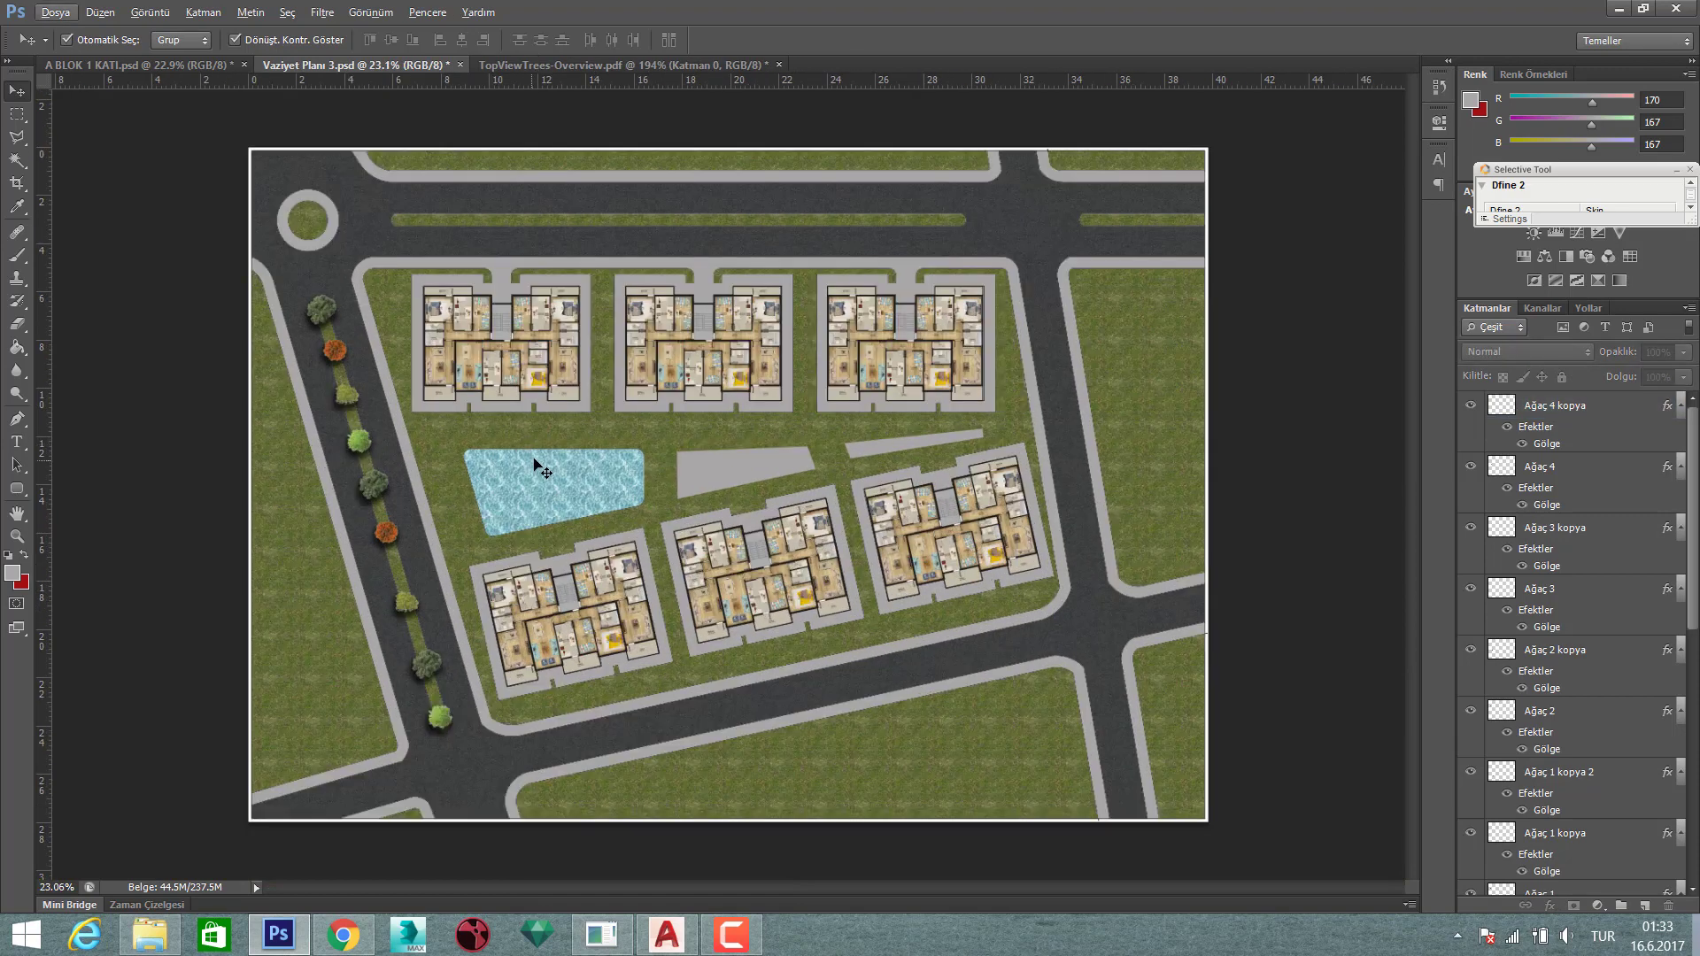
pyautogui.hotkey('ctrl', 's')
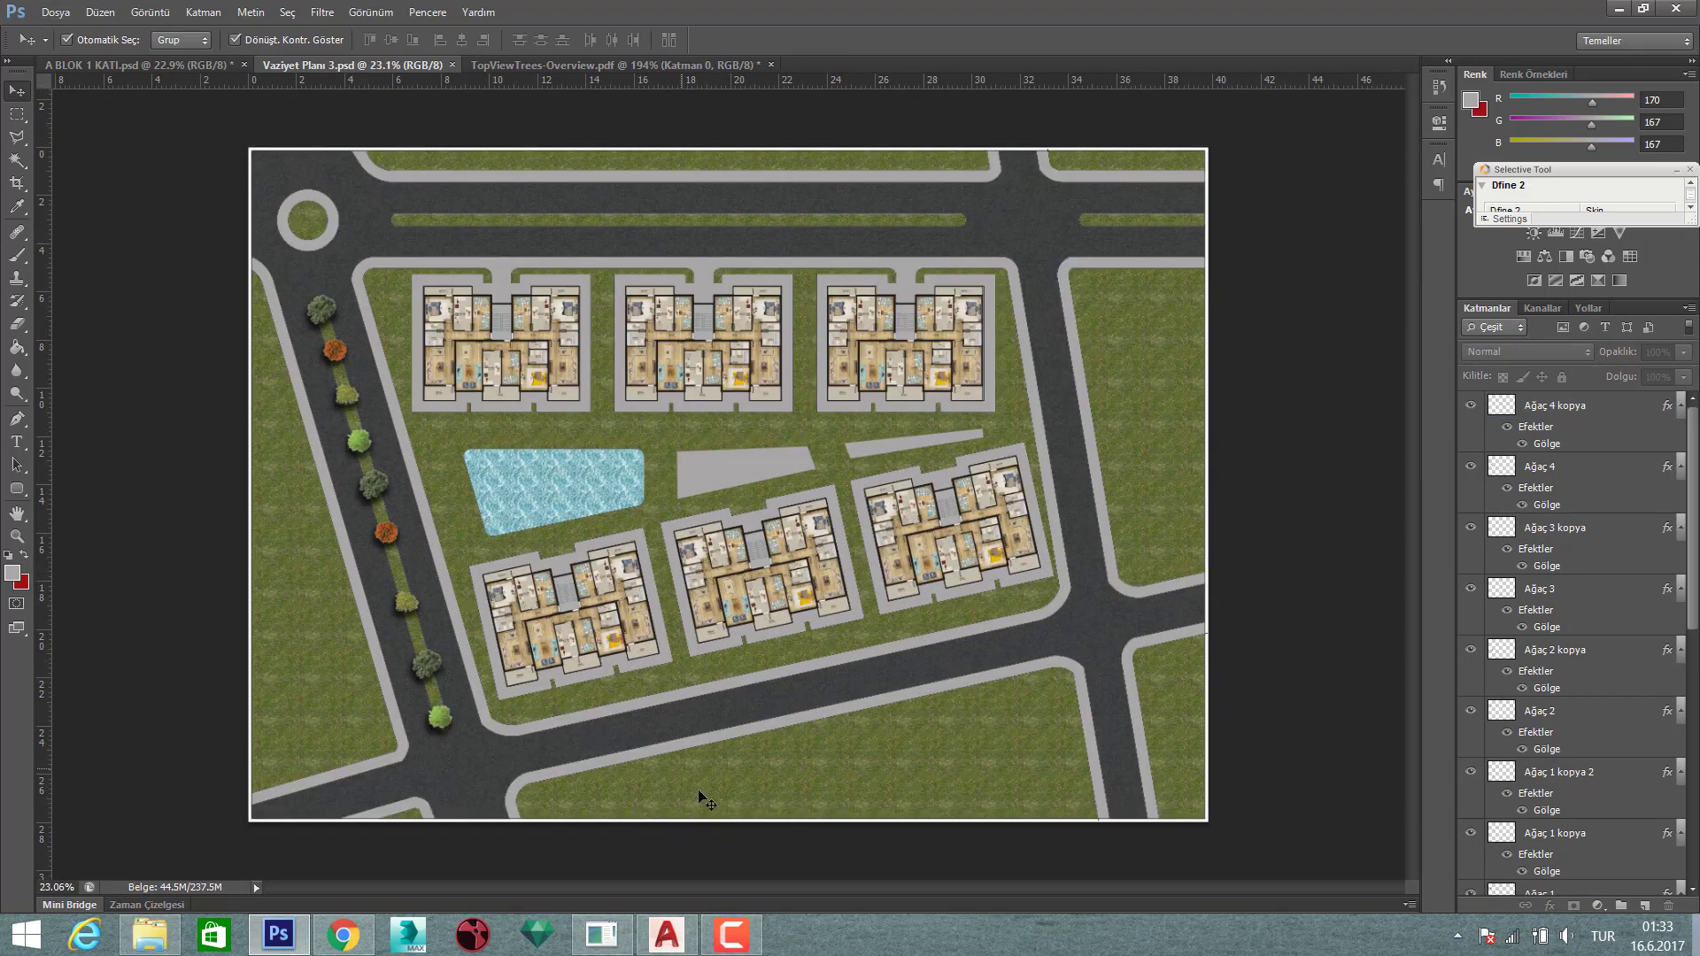
pyautogui.scroll(2, 450, 795)
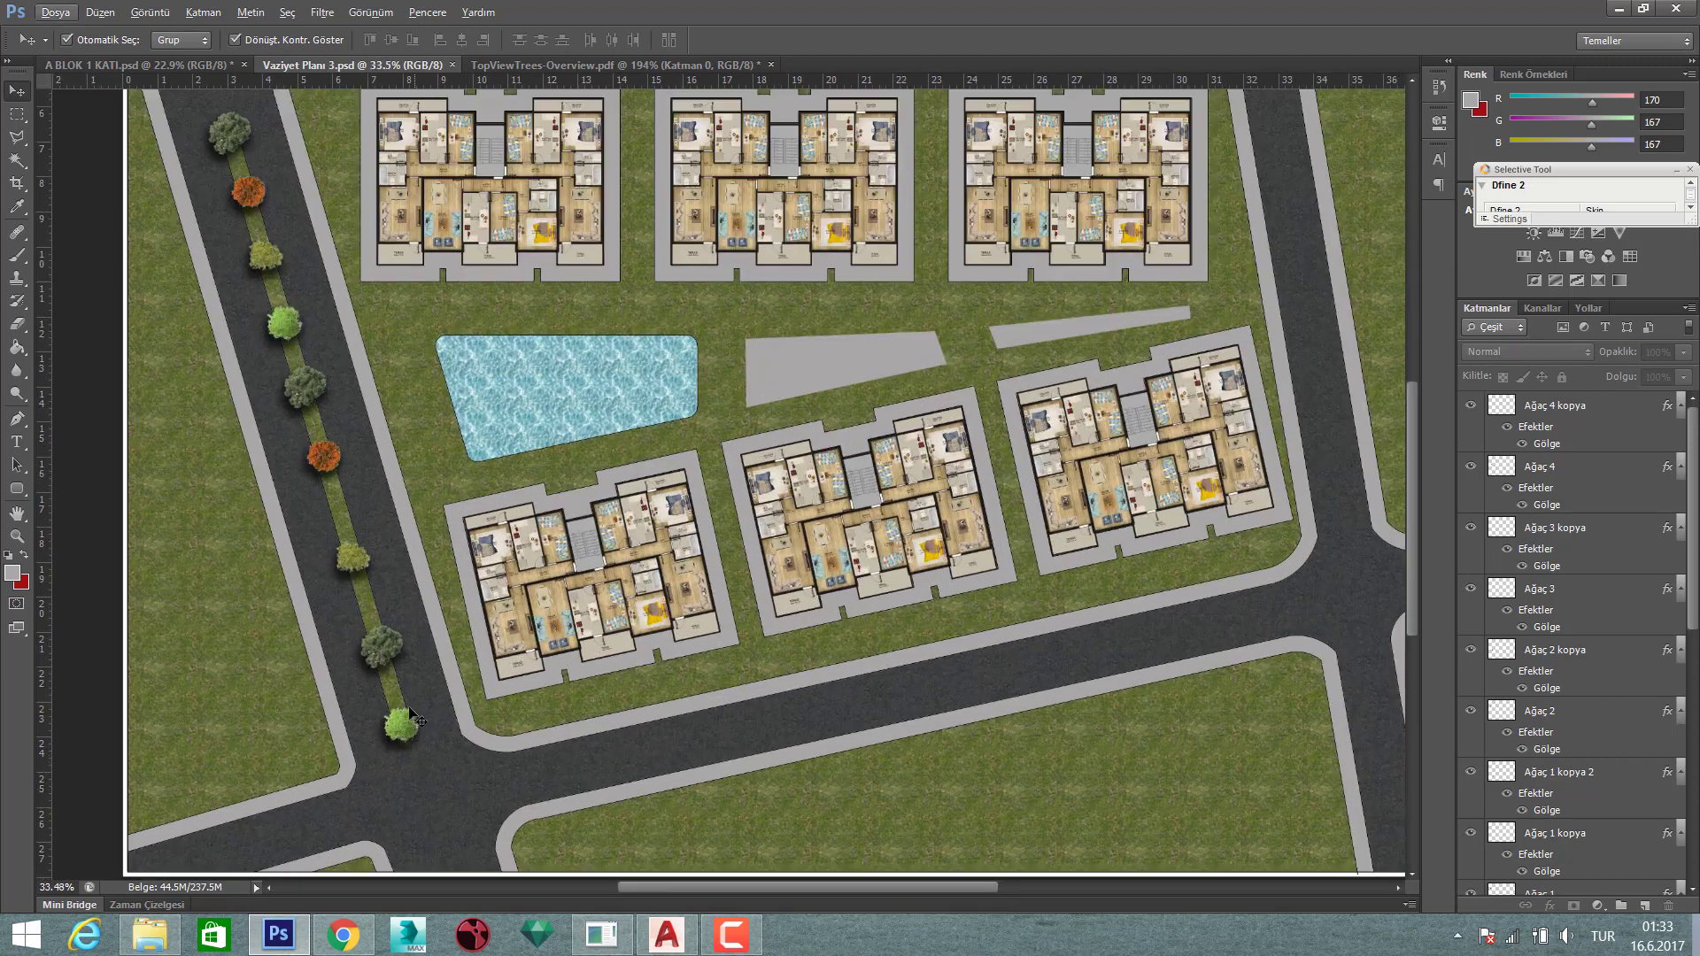
# - Place orange, dark, light-green and yellowish tree copies on the lower lawn
pyautogui.moveTo(324, 400); pyautogui.dragTo(591, 779)
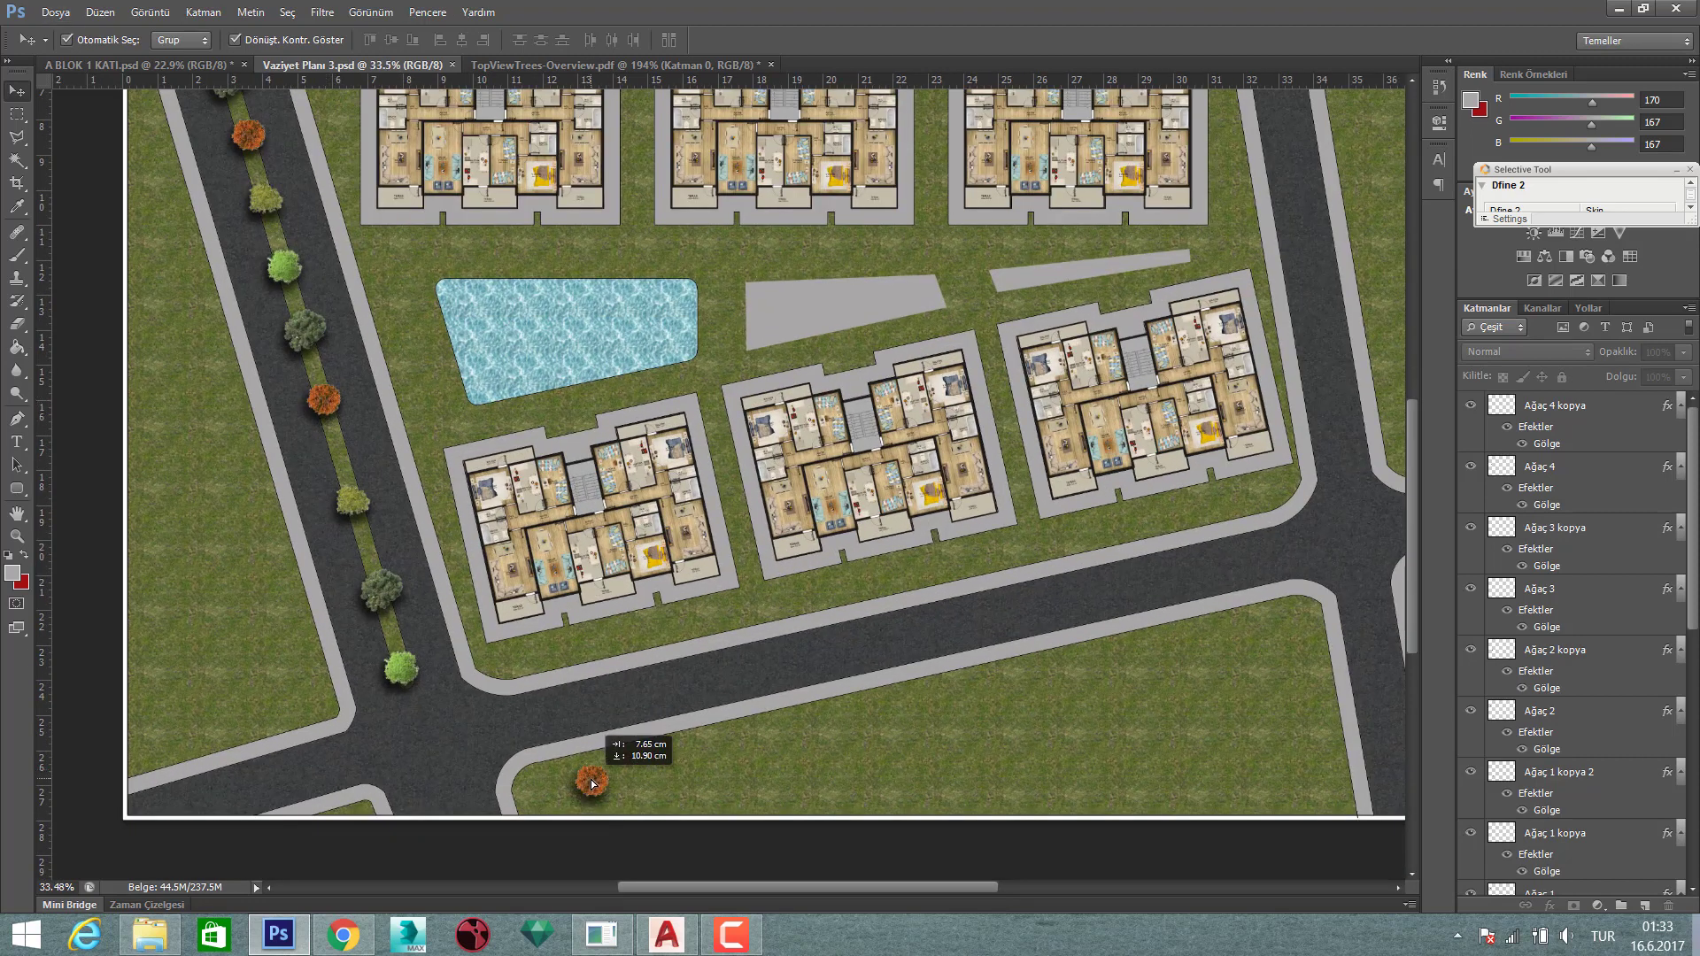
pyautogui.moveTo(381, 589); pyautogui.dragTo(671, 781)
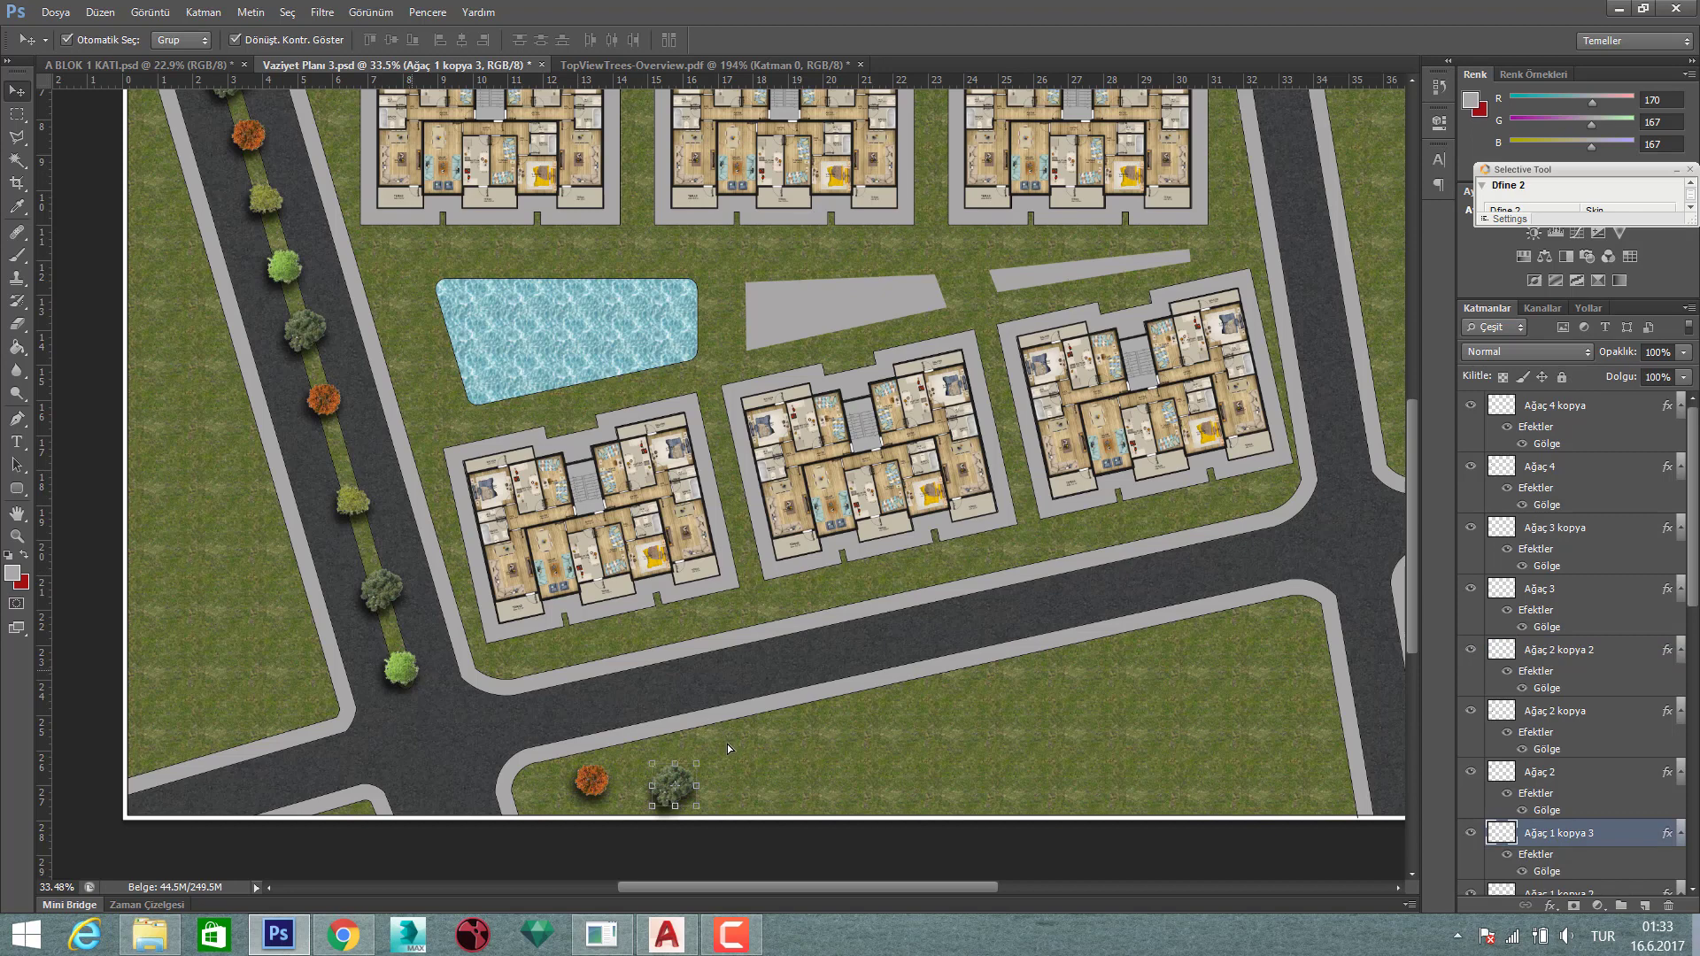
pyautogui.moveTo(401, 668); pyautogui.dragTo(714, 737)
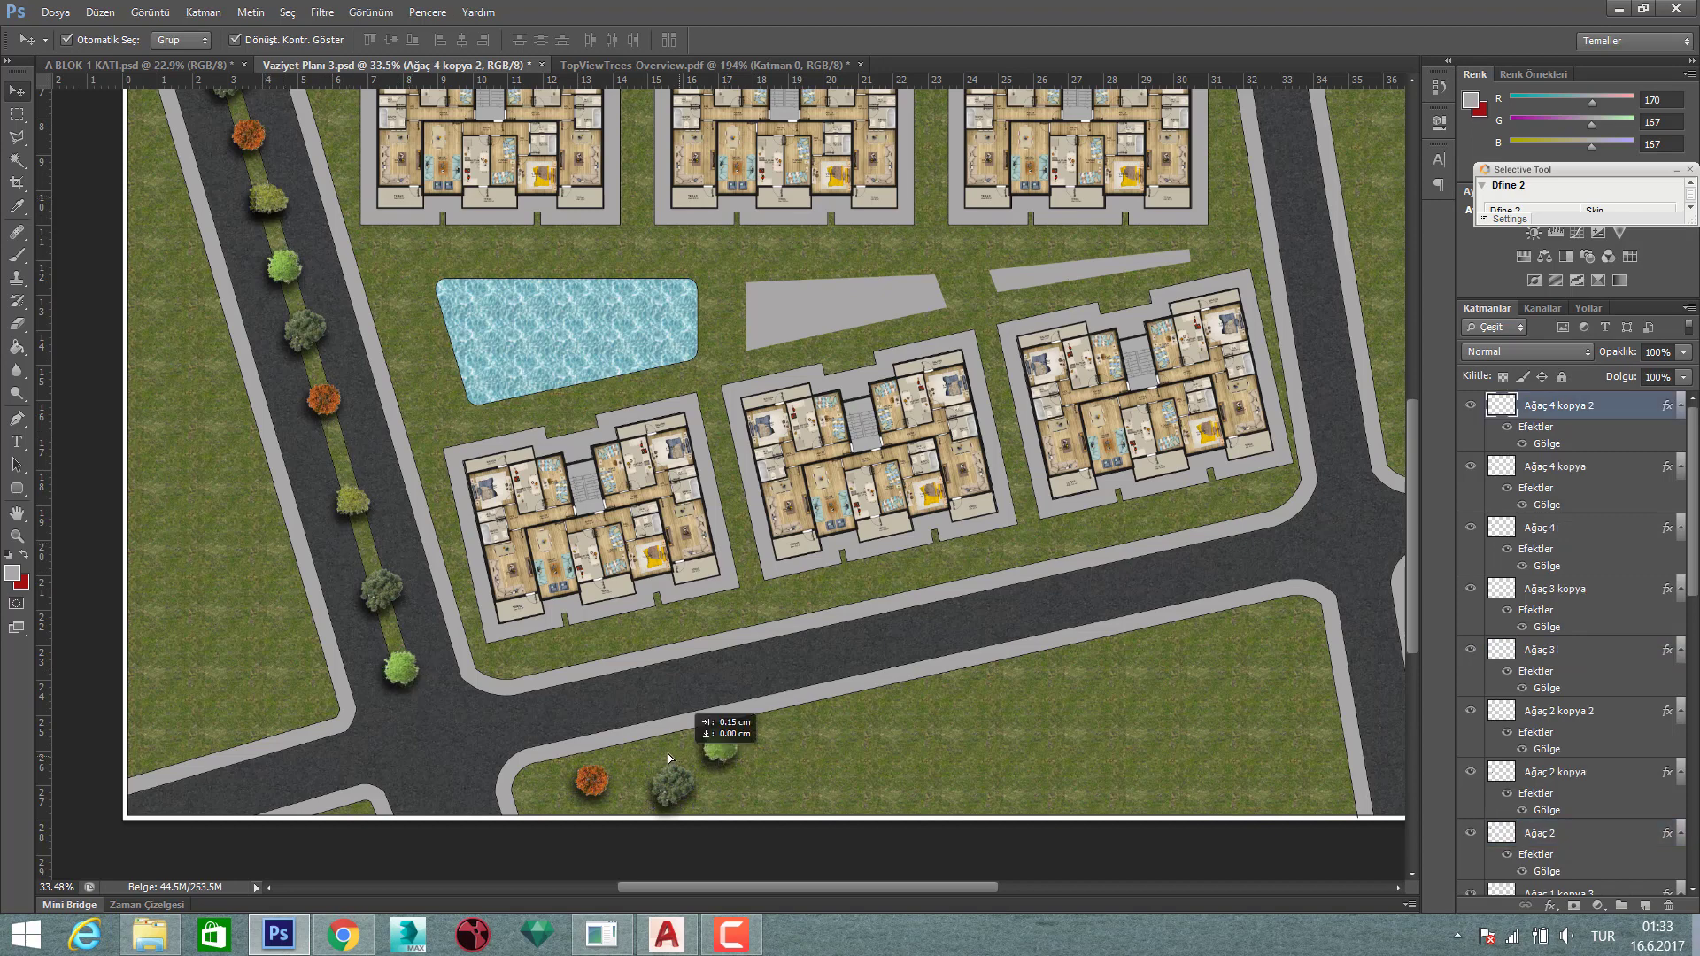
pyautogui.moveTo(266, 202)
pyautogui.mouseDown()
pyautogui.moveTo(655, 751)
pyautogui.moveTo(624, 820)
pyautogui.moveTo(553, 776)
pyautogui.mouseUp()
pyautogui.scroll(3, 574, 813)
# - Reposition the orange tree slightly left and the yellow-green tree slightly right
pyautogui.click(590, 797)
pyautogui.click(895, 39)
pyautogui.moveTo(721, 779); pyautogui.dragTo(638, 793)
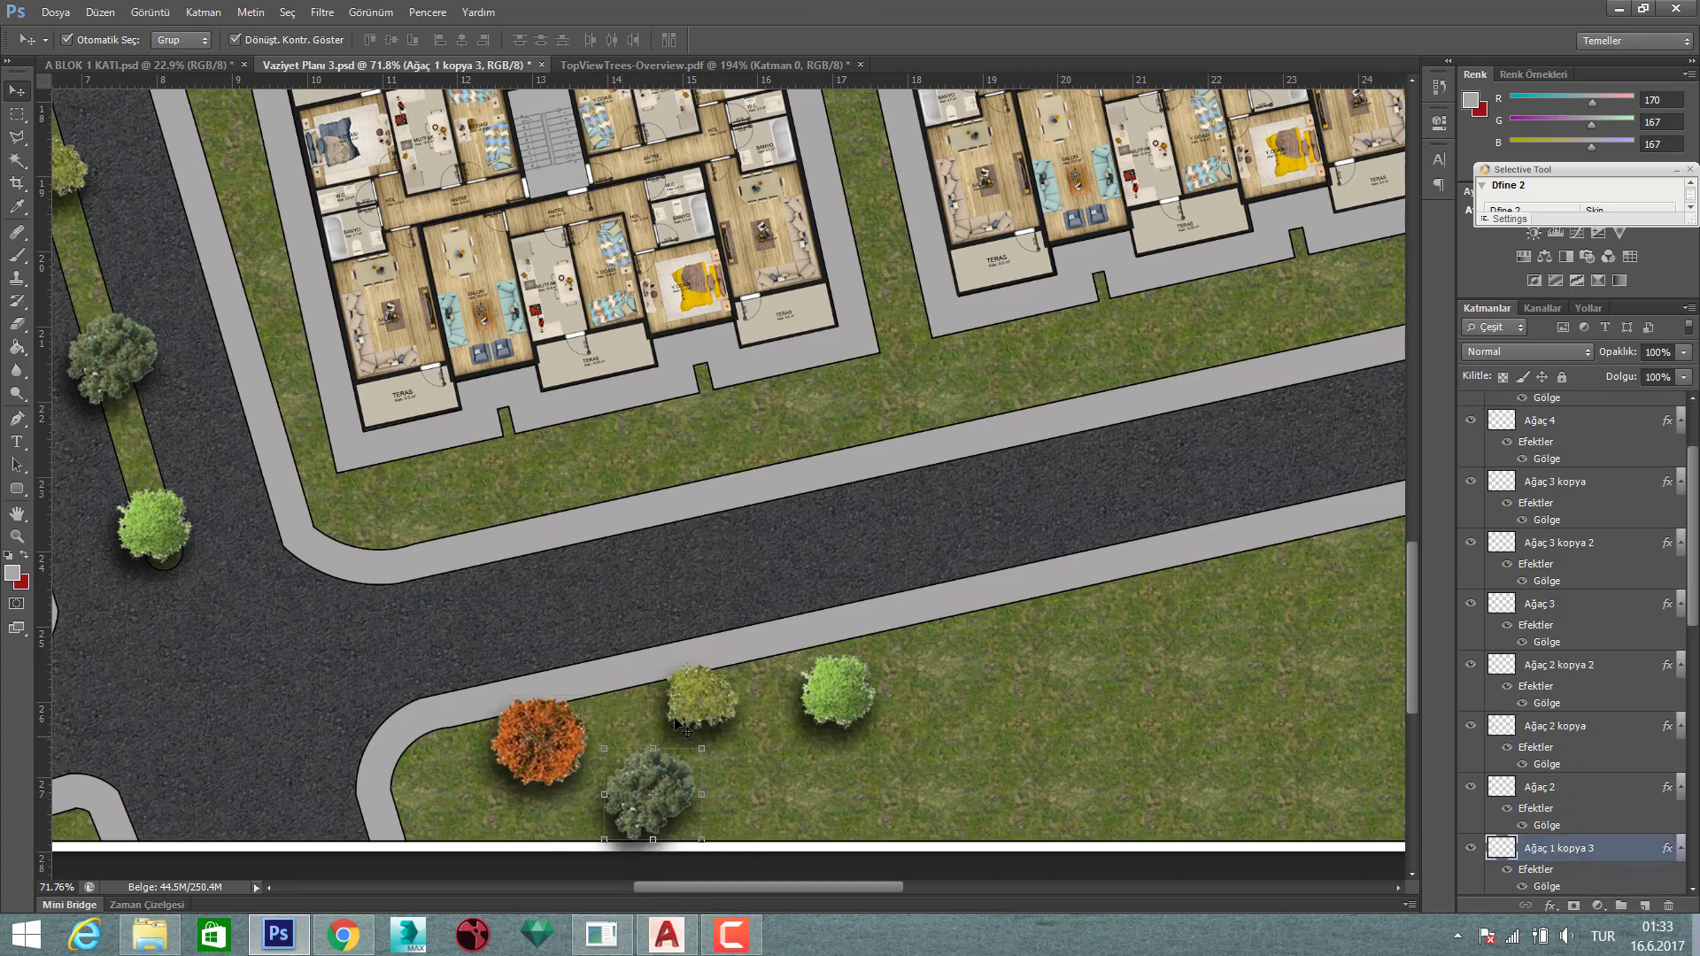
pyautogui.click(709, 692)
pyautogui.moveTo(710, 693); pyautogui.dragTo(789, 749)
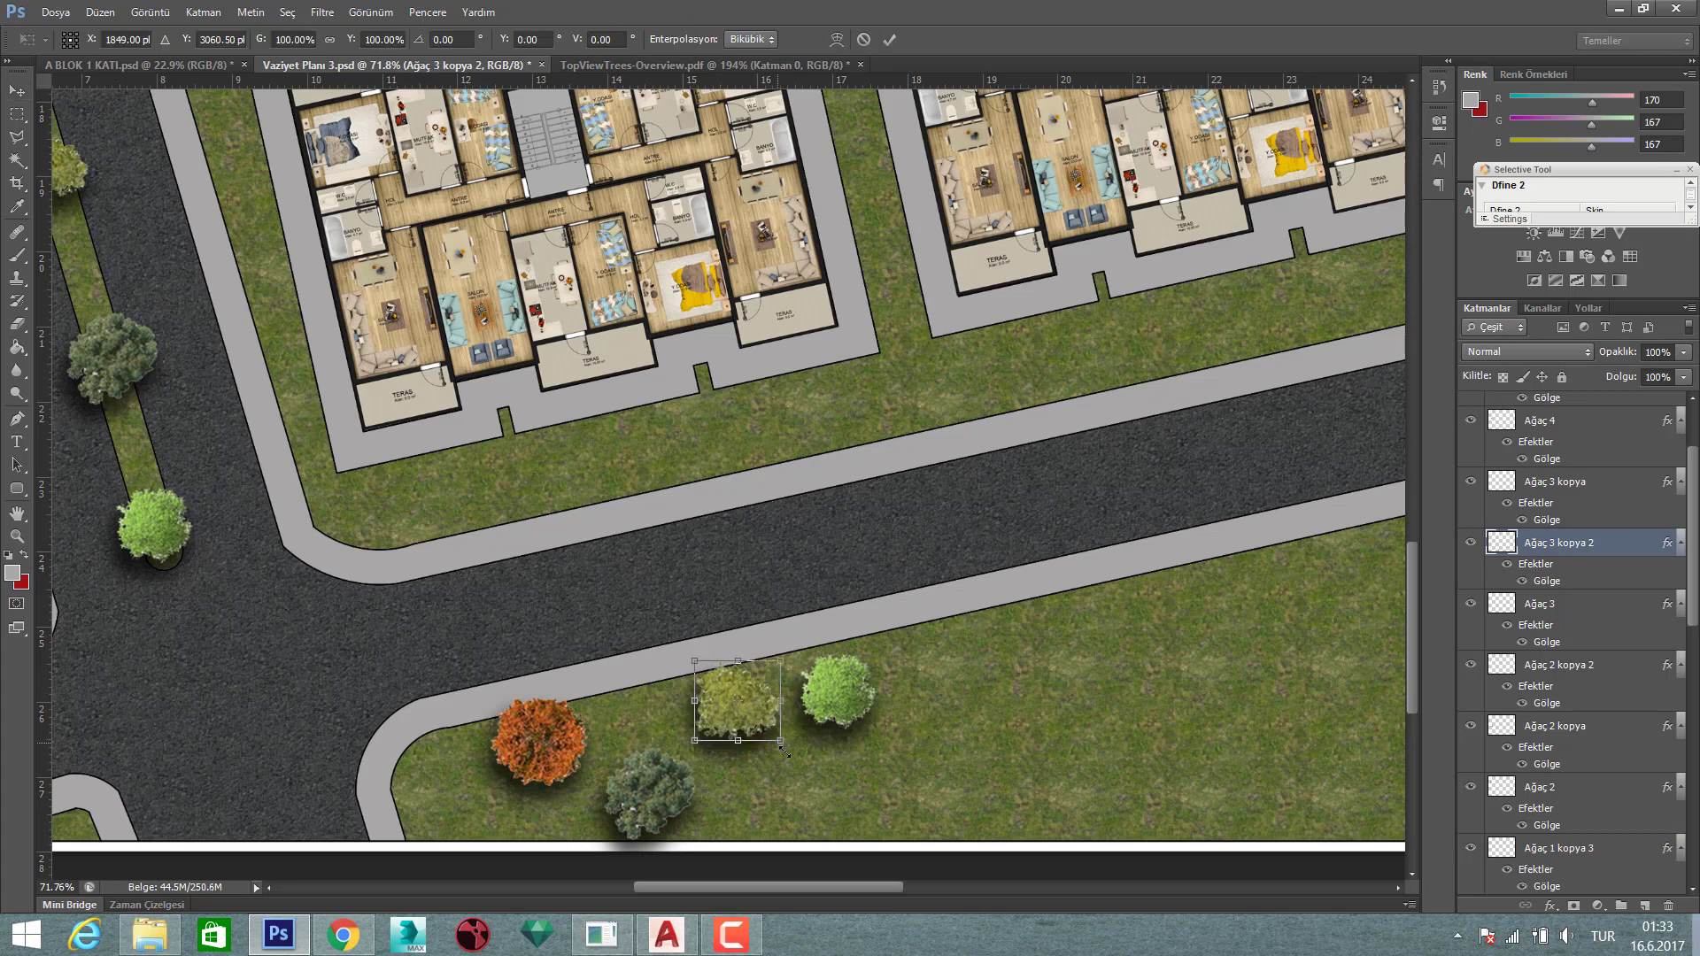
pyautogui.press('Return')
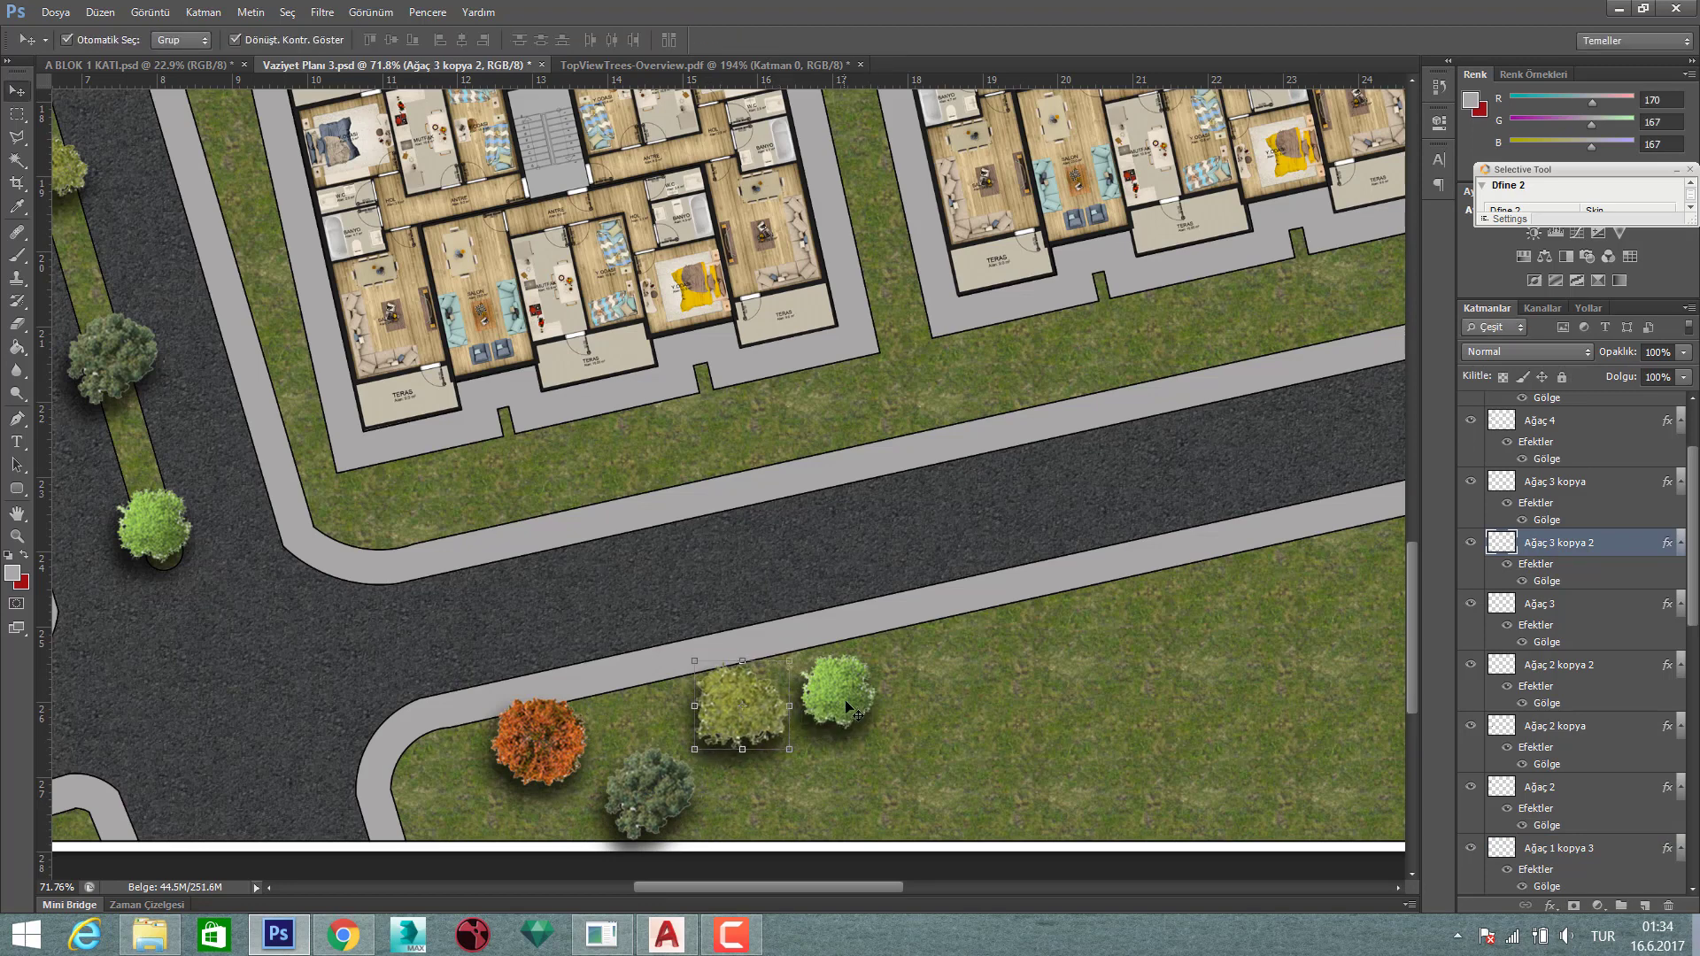
# - Add an enlarged light-green tree copy and a shrunken orange tree copy to the lawn
pyautogui.moveTo(859, 706)
pyautogui.mouseDown()
pyautogui.moveTo(857, 801)
pyautogui.moveTo(901, 856)
pyautogui.mouseUp()
pyautogui.hotkey('ctrl', 't')
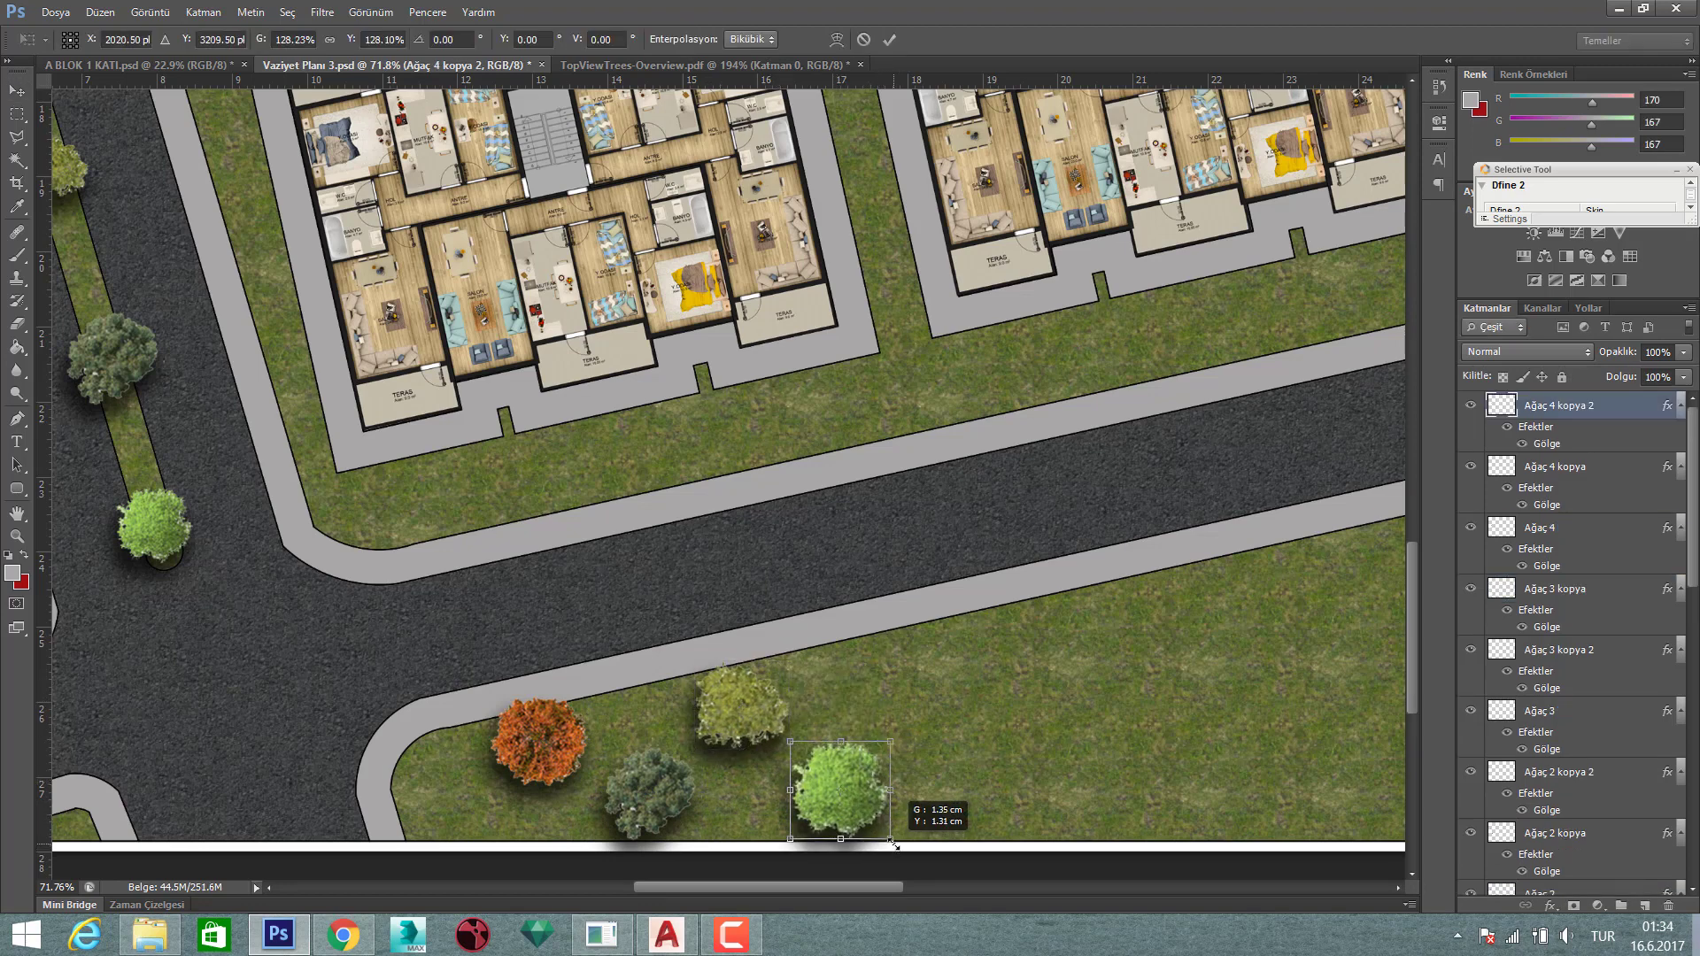
pyautogui.click(890, 39)
pyautogui.moveTo(541, 751)
pyautogui.mouseDown()
pyautogui.moveTo(894, 687)
pyautogui.moveTo(921, 703)
pyautogui.mouseUp()
pyautogui.hotkey('ctrl', 't')
pyautogui.click(889, 39)
pyautogui.hscroll(5, 470, 824)
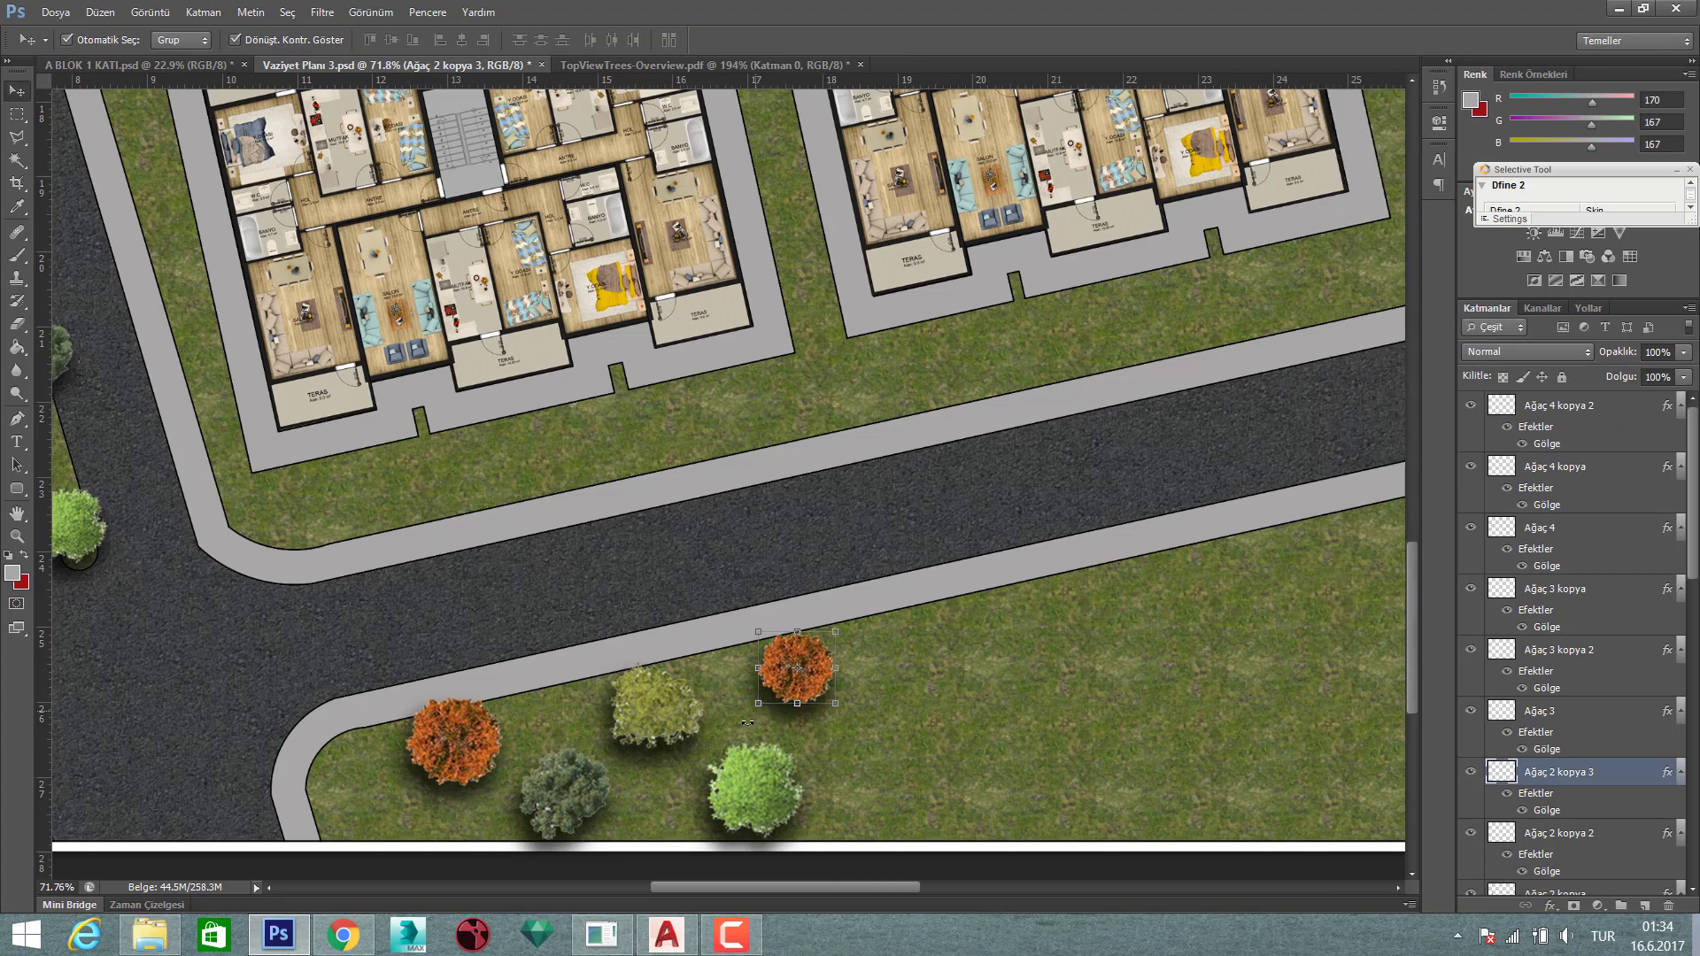
# - Add shrunk, rotated dark and light-green tree copies beside the group and road edge
pyautogui.moveTo(415, 801)
pyautogui.mouseDown()
pyautogui.moveTo(725, 768)
pyautogui.moveTo(760, 786)
pyautogui.mouseUp()
pyautogui.hotkey('ctrl', 't')
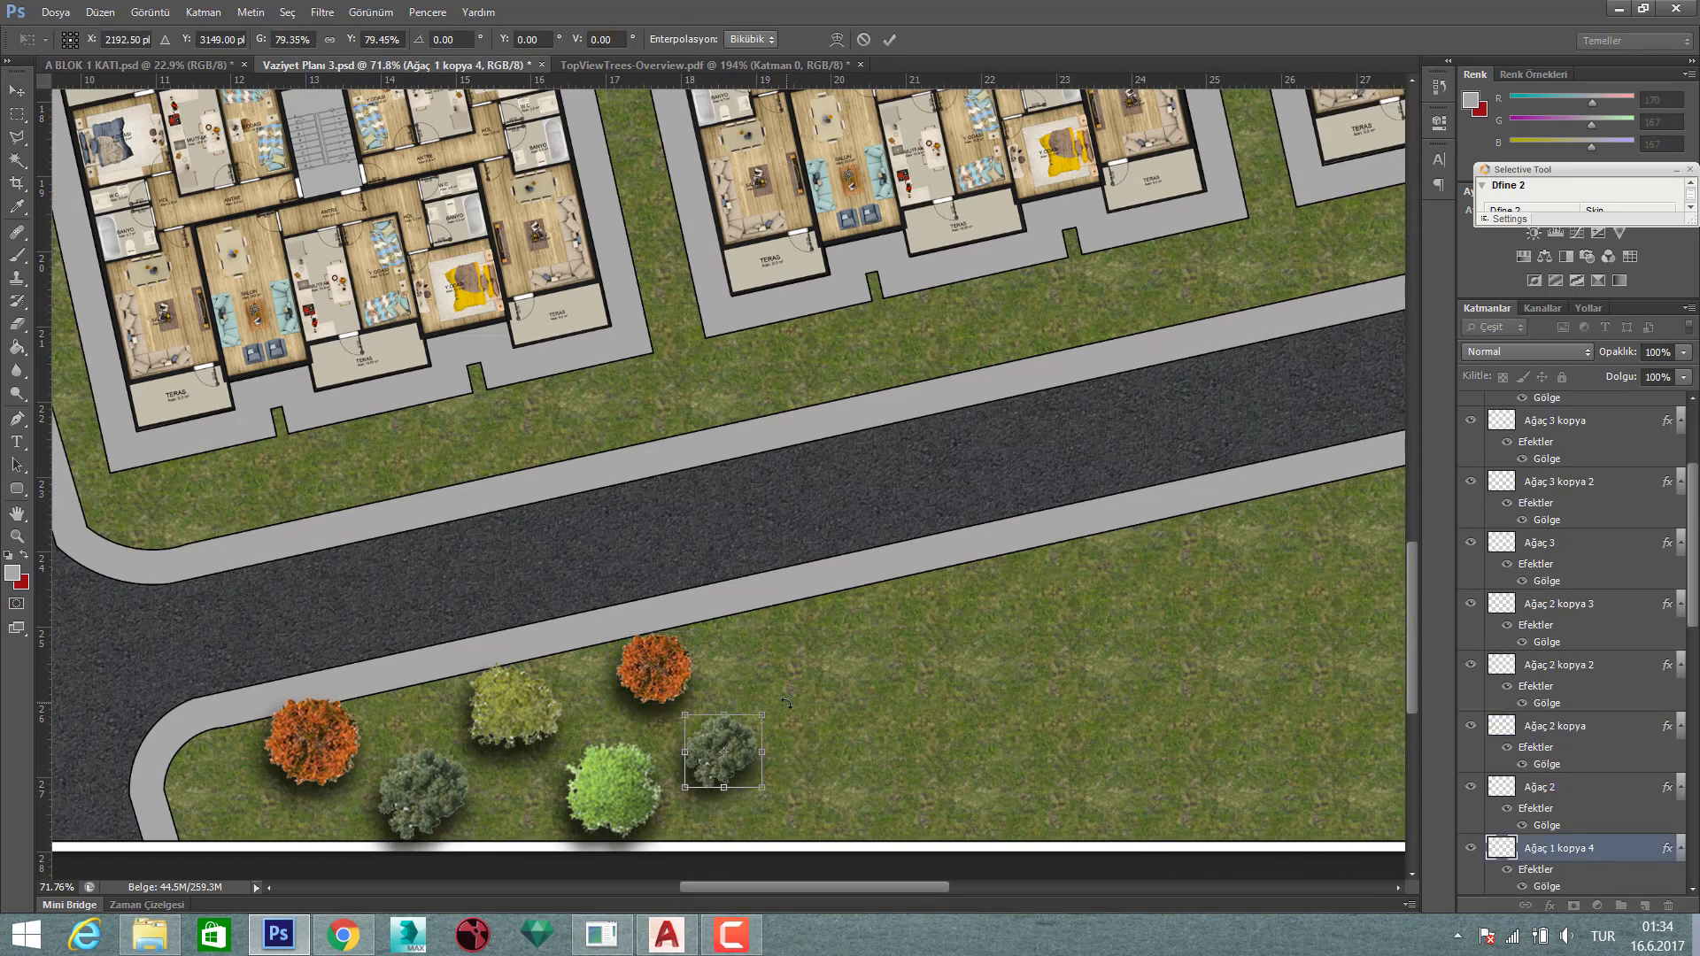
pyautogui.moveTo(764, 700); pyautogui.dragTo(793, 753)
pyautogui.click(889, 39)
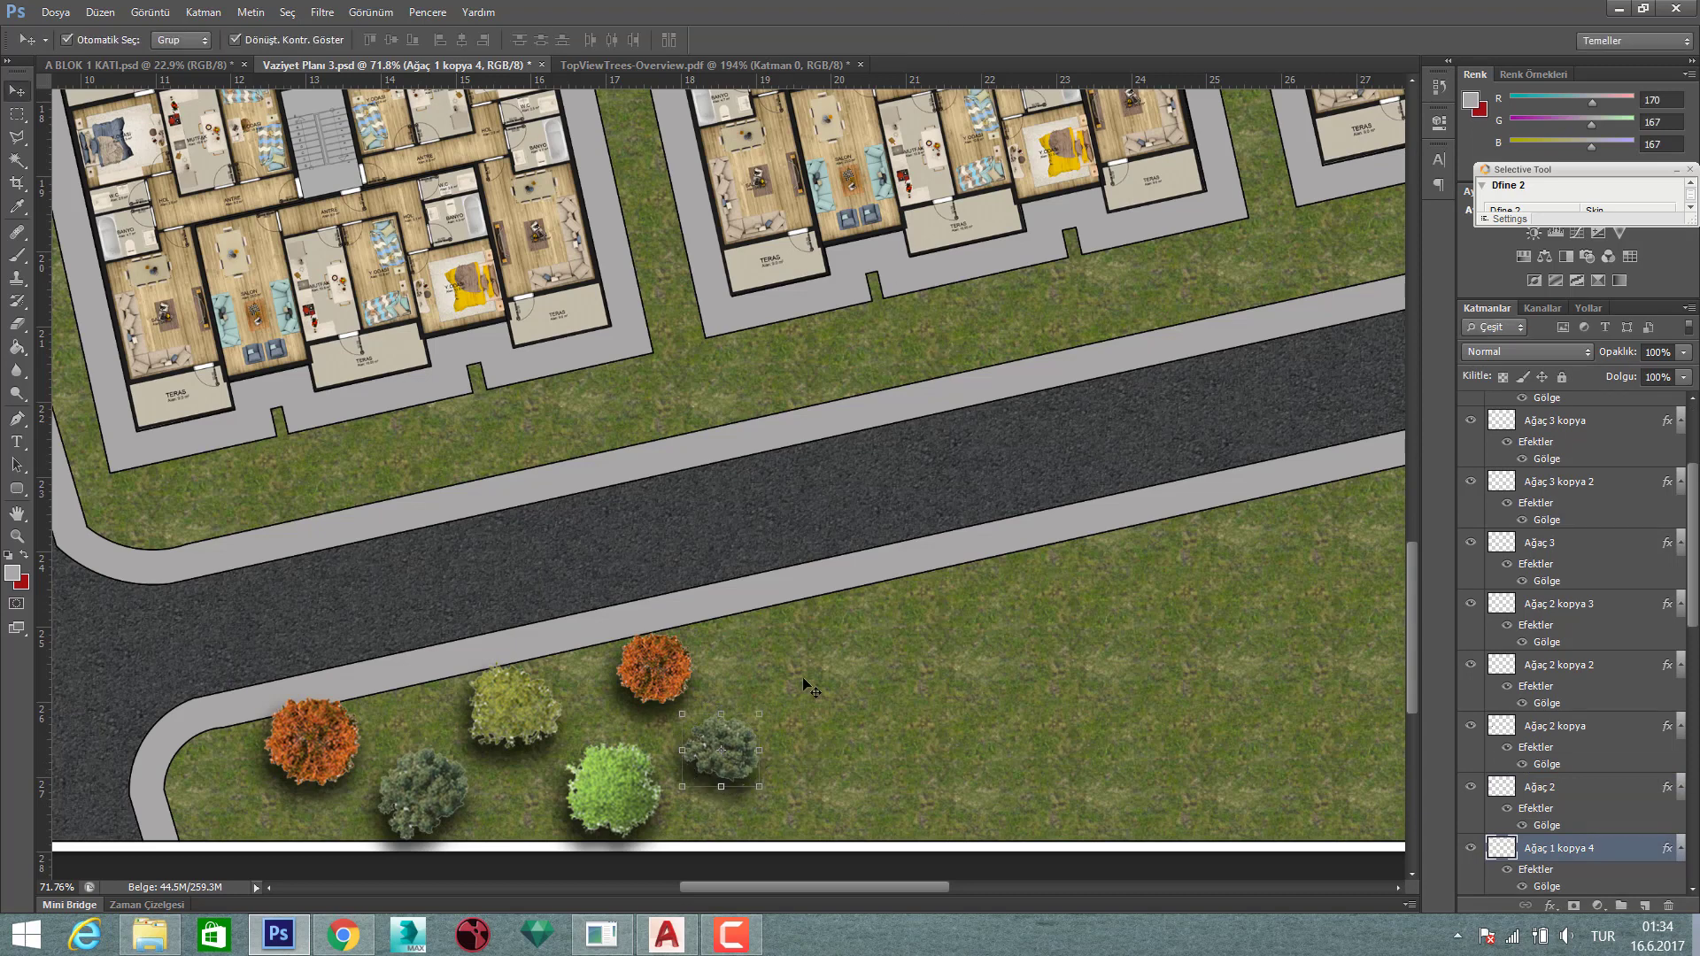
pyautogui.moveTo(602, 788); pyautogui.dragTo(777, 631)
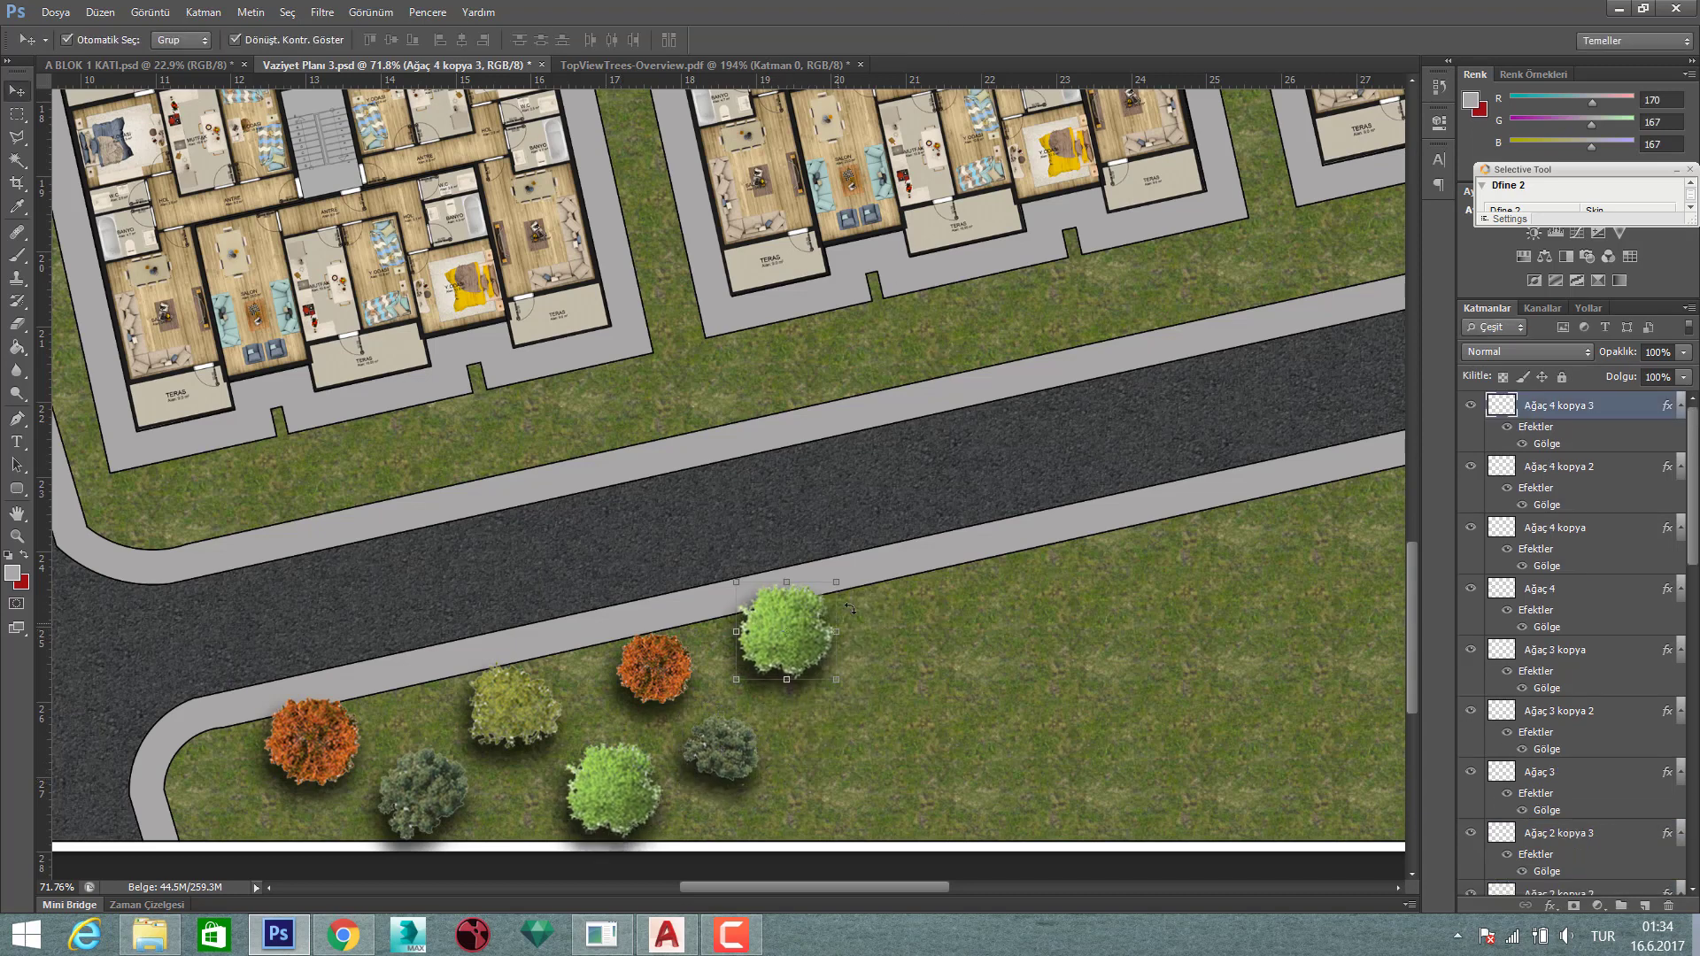
pyautogui.moveTo(848, 571); pyautogui.dragTo(850, 529)
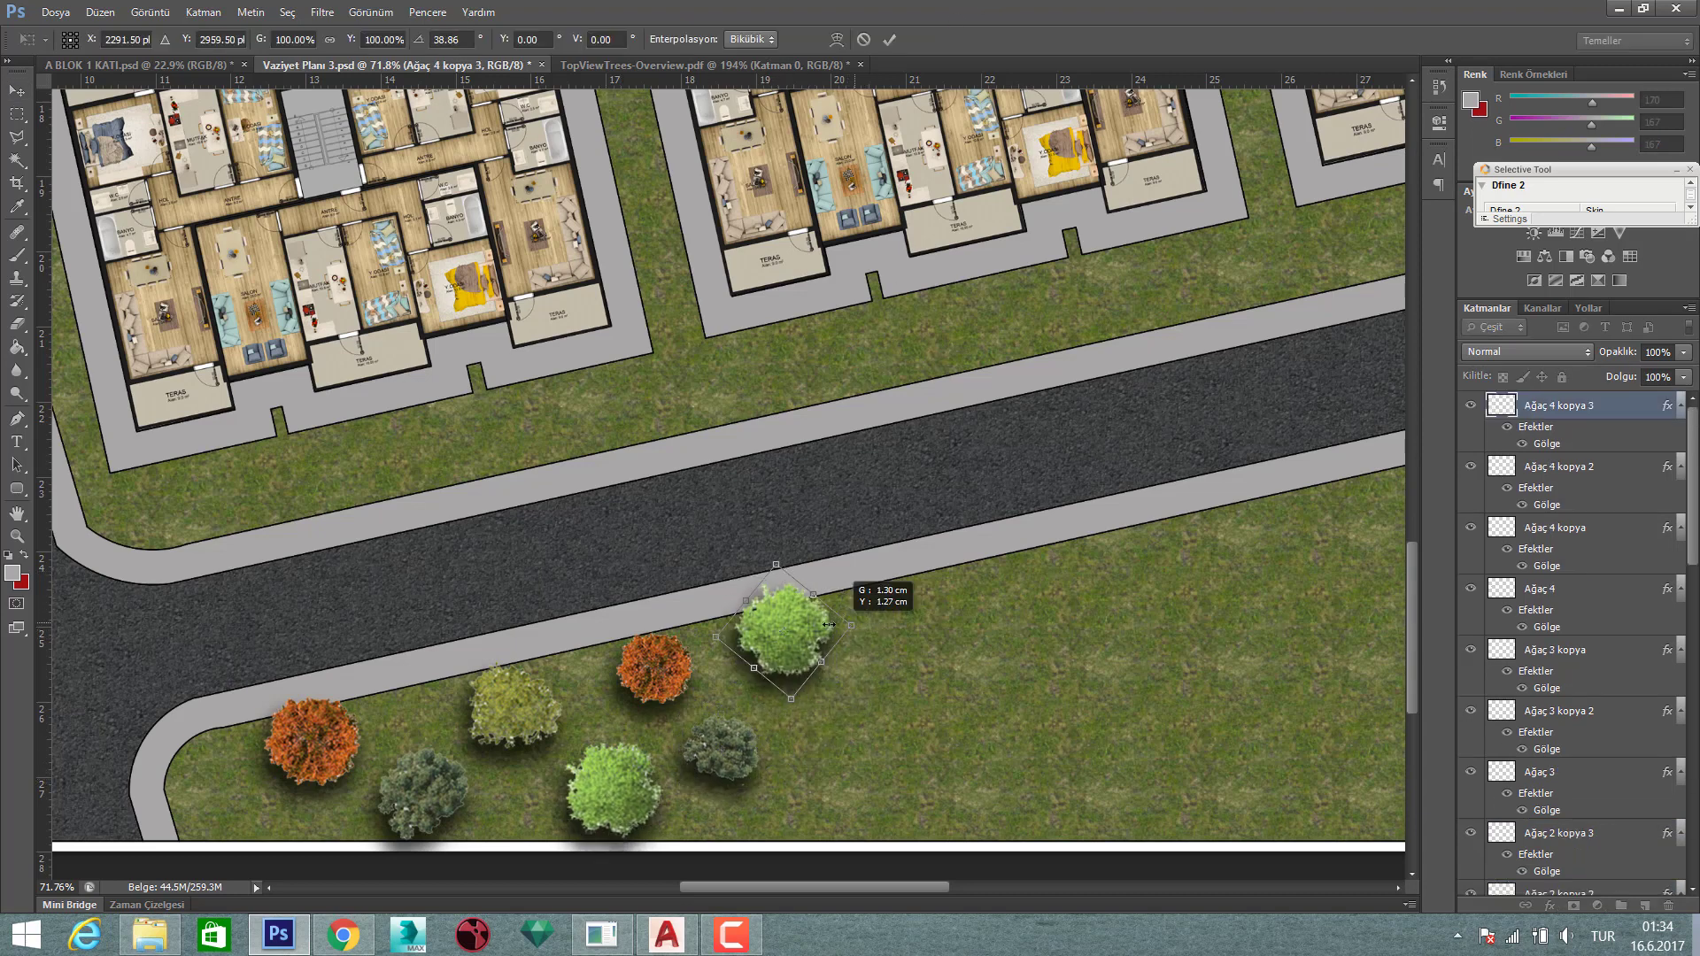
pyautogui.click(889, 39)
pyautogui.scroll(-2, 726, 632)
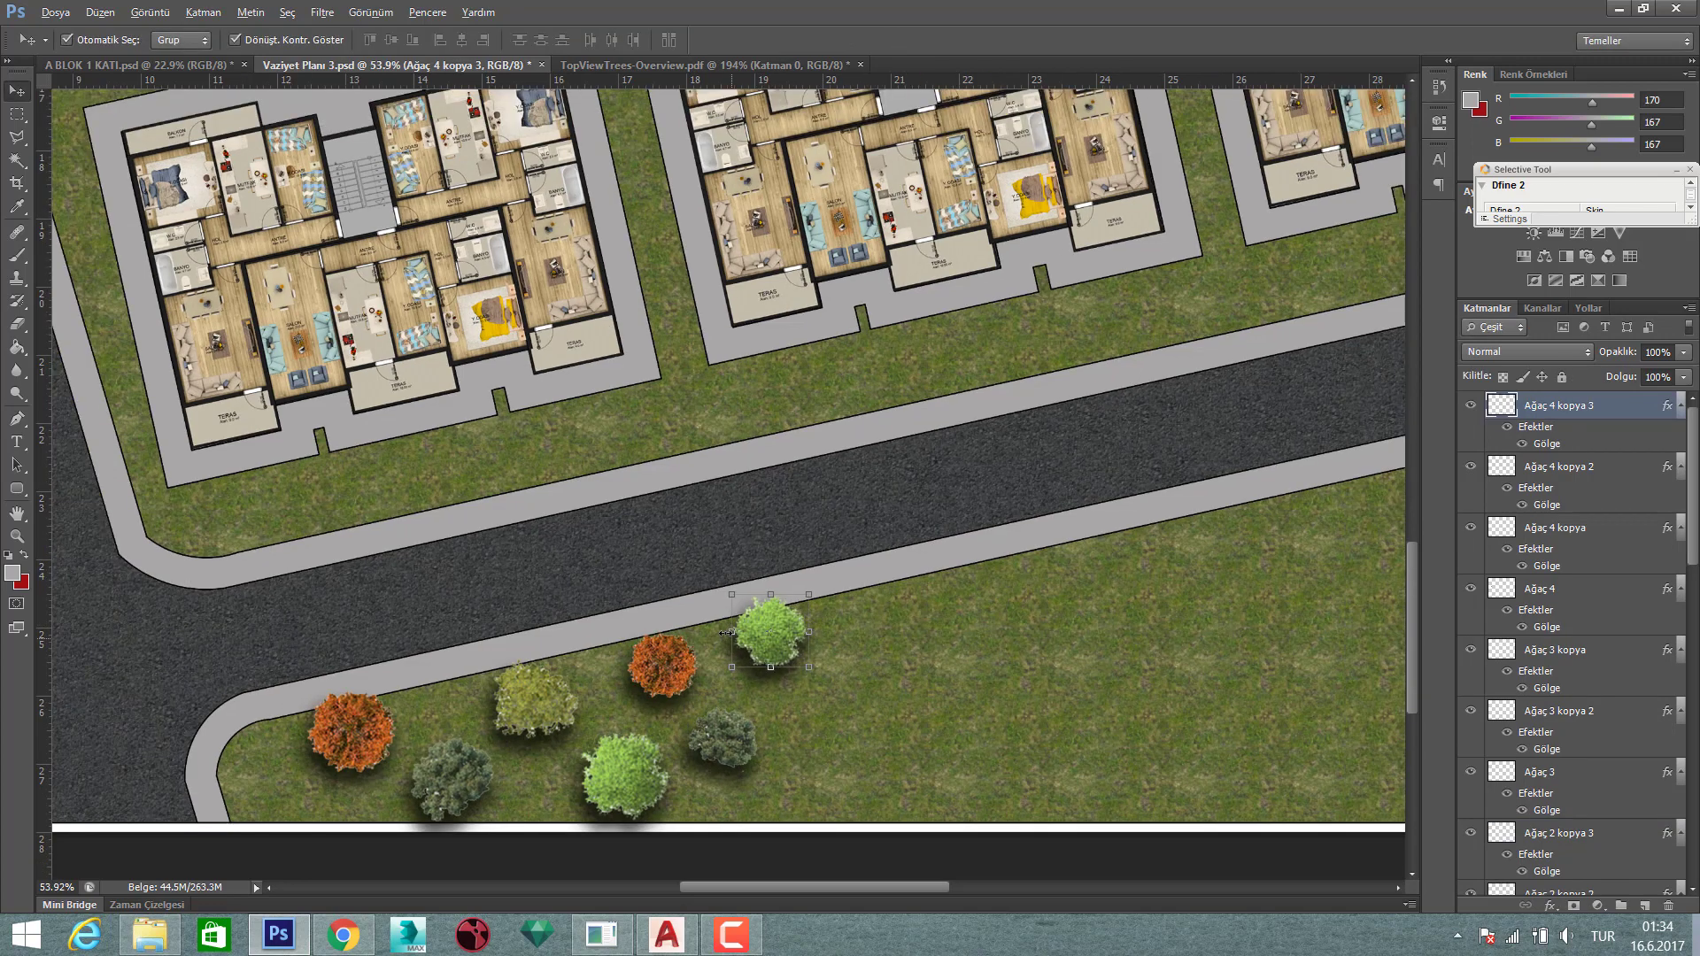
pyautogui.scroll(-3, 726, 632)
pyautogui.scroll(-1, 780, 576)
pyautogui.click(794, 571)
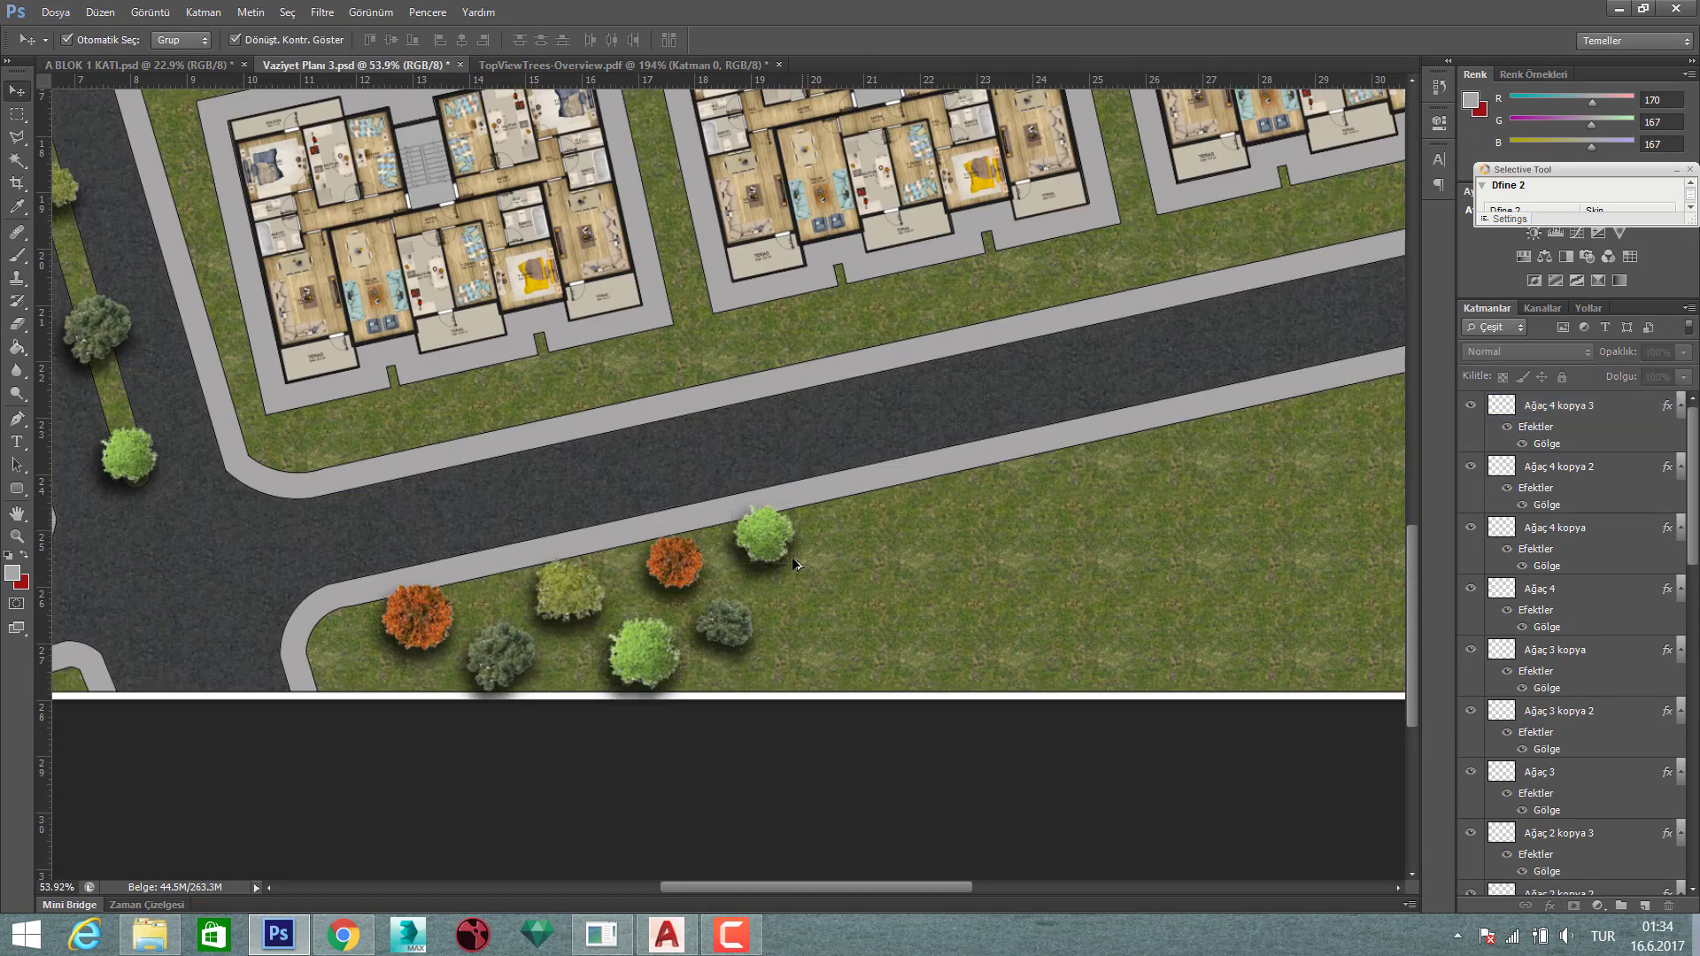
# - Add more yellow-green, orange, dark and light-green tree copies around the lower-lawn cluster
pyautogui.scroll(-2, 875, 534)
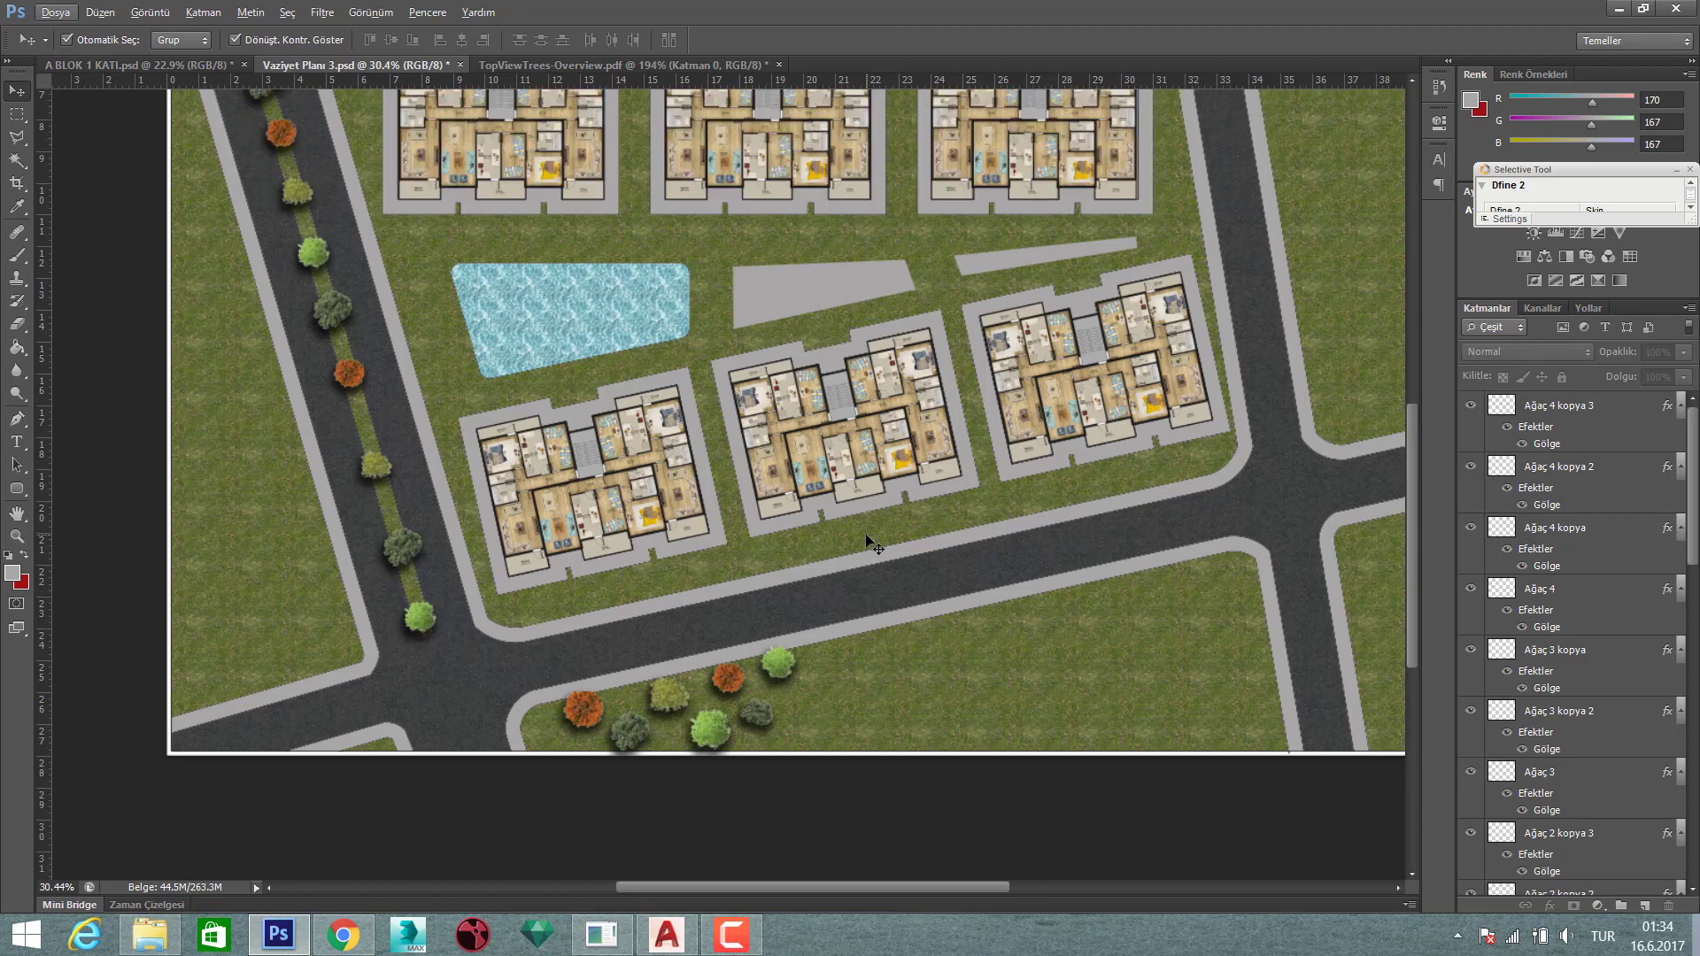
pyautogui.scroll(3, 915, 699)
pyautogui.scroll(2, 854, 709)
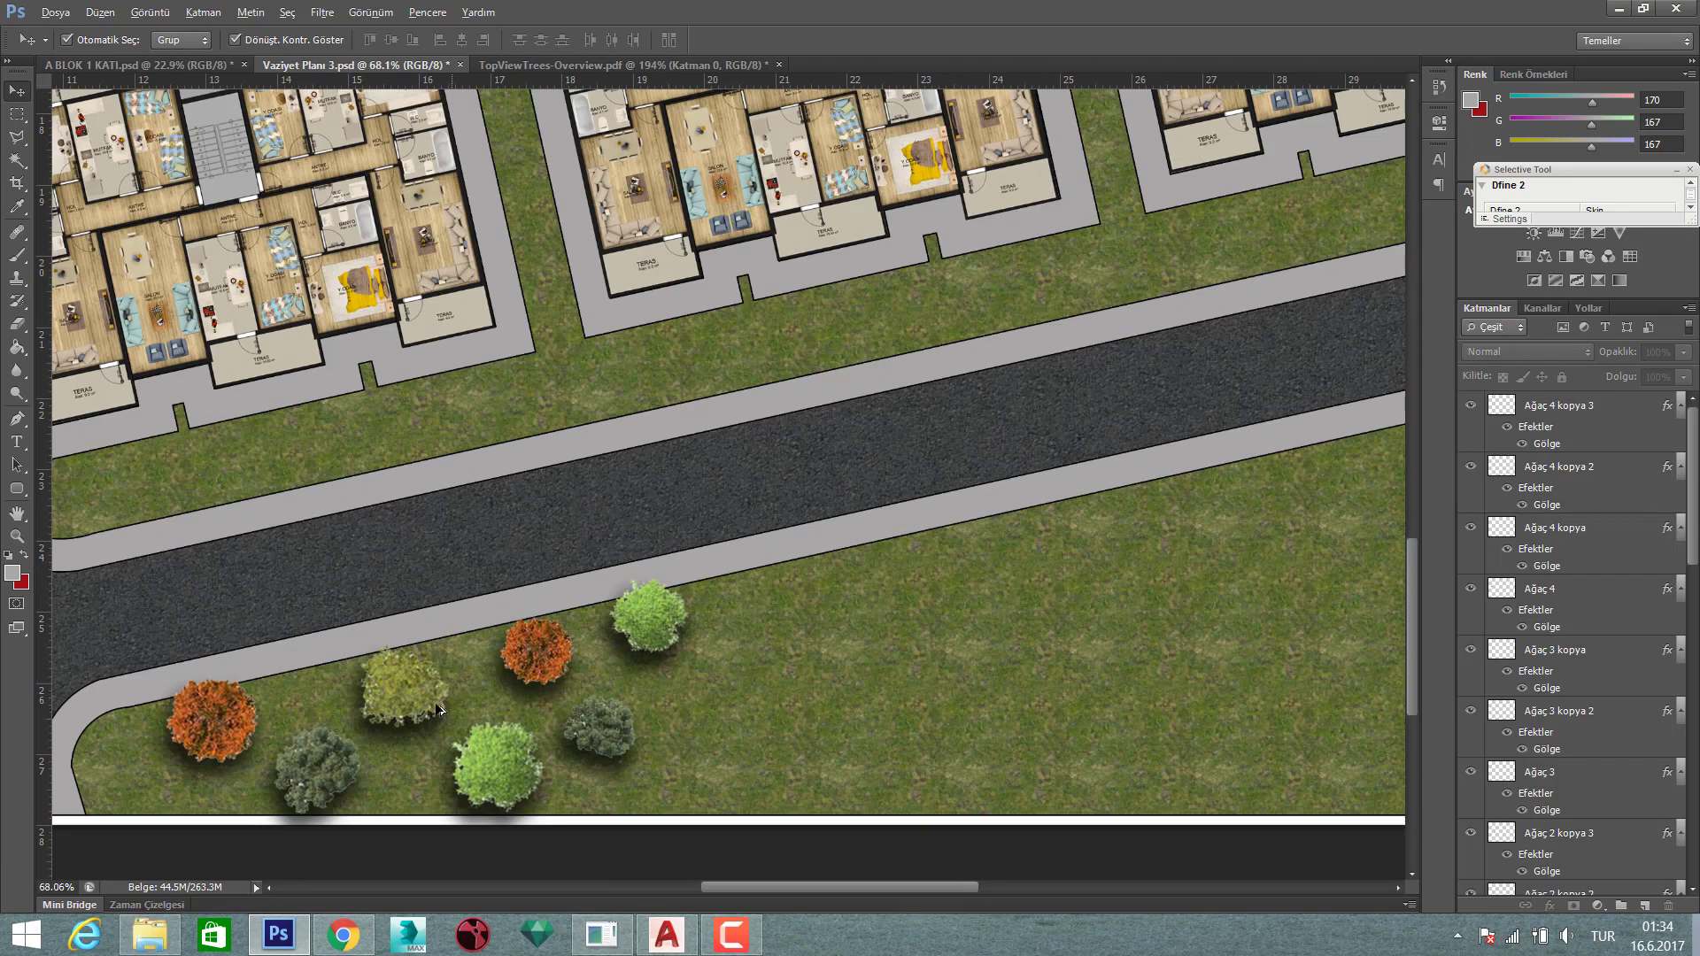
pyautogui.moveTo(710, 746); pyautogui.dragTo(708, 779)
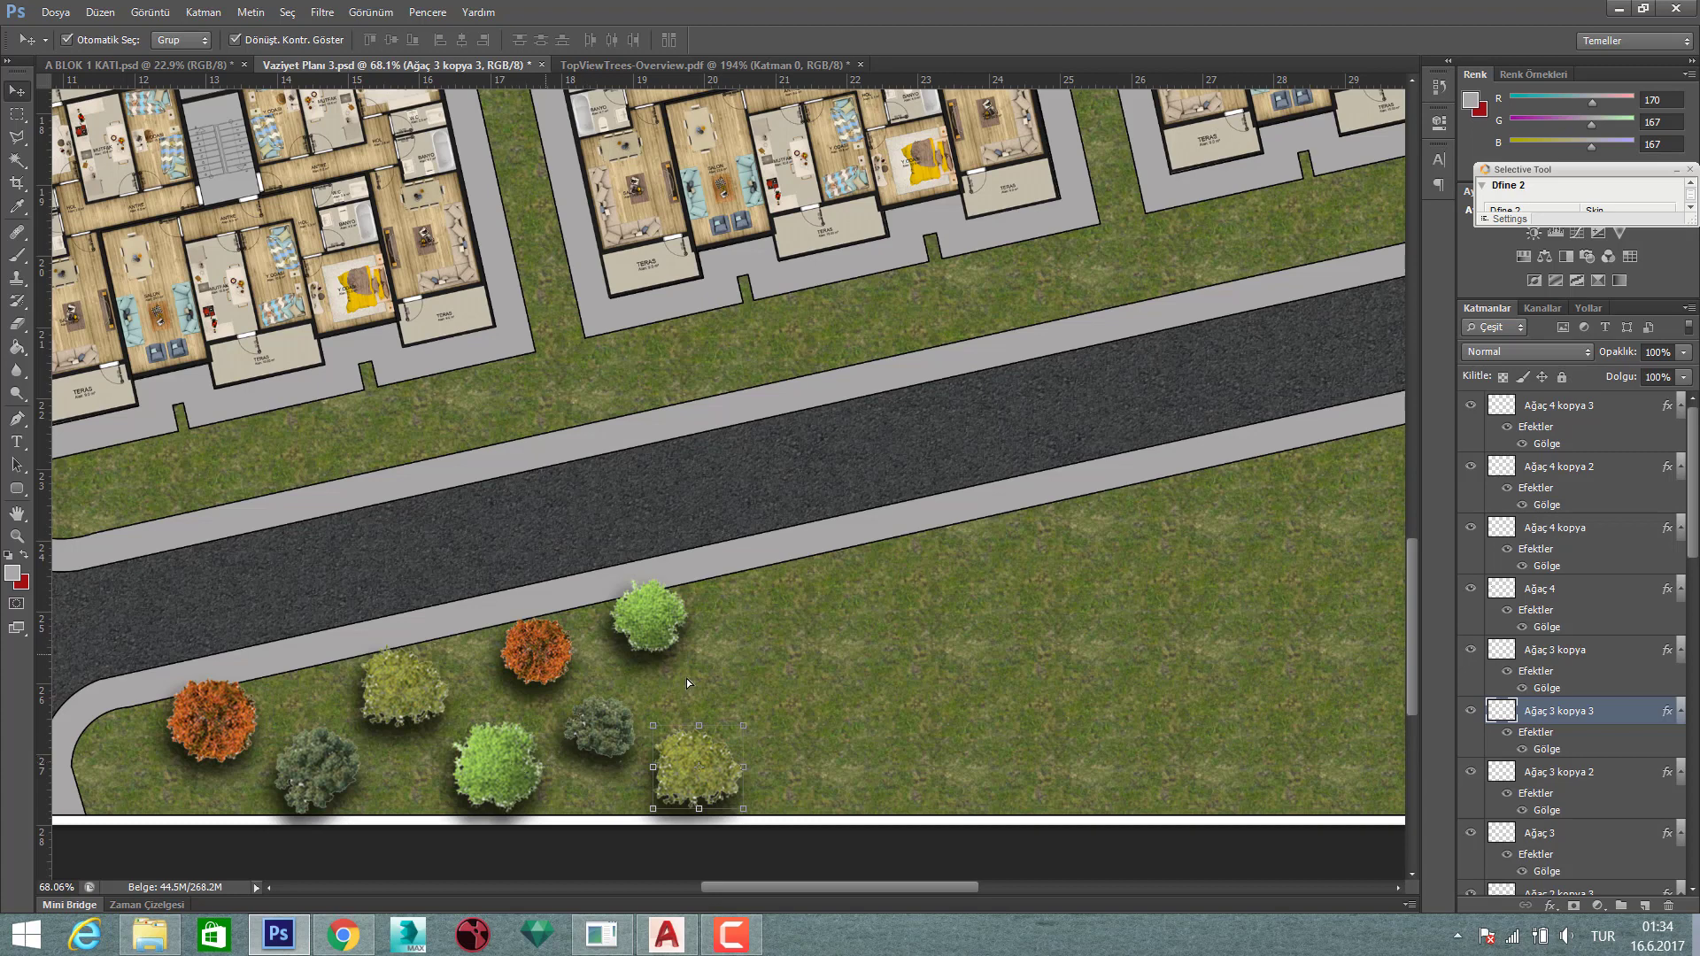
pyautogui.moveTo(535, 651); pyautogui.dragTo(716, 677)
pyautogui.moveTo(634, 753)
pyautogui.mouseDown()
pyautogui.moveTo(832, 758)
pyautogui.moveTo(833, 790)
pyautogui.mouseUp()
pyautogui.moveTo(698, 774); pyautogui.dragTo(788, 610)
pyautogui.moveTo(329, 776)
pyautogui.mouseDown()
pyautogui.moveTo(913, 678)
pyautogui.moveTo(886, 684)
pyautogui.mouseUp()
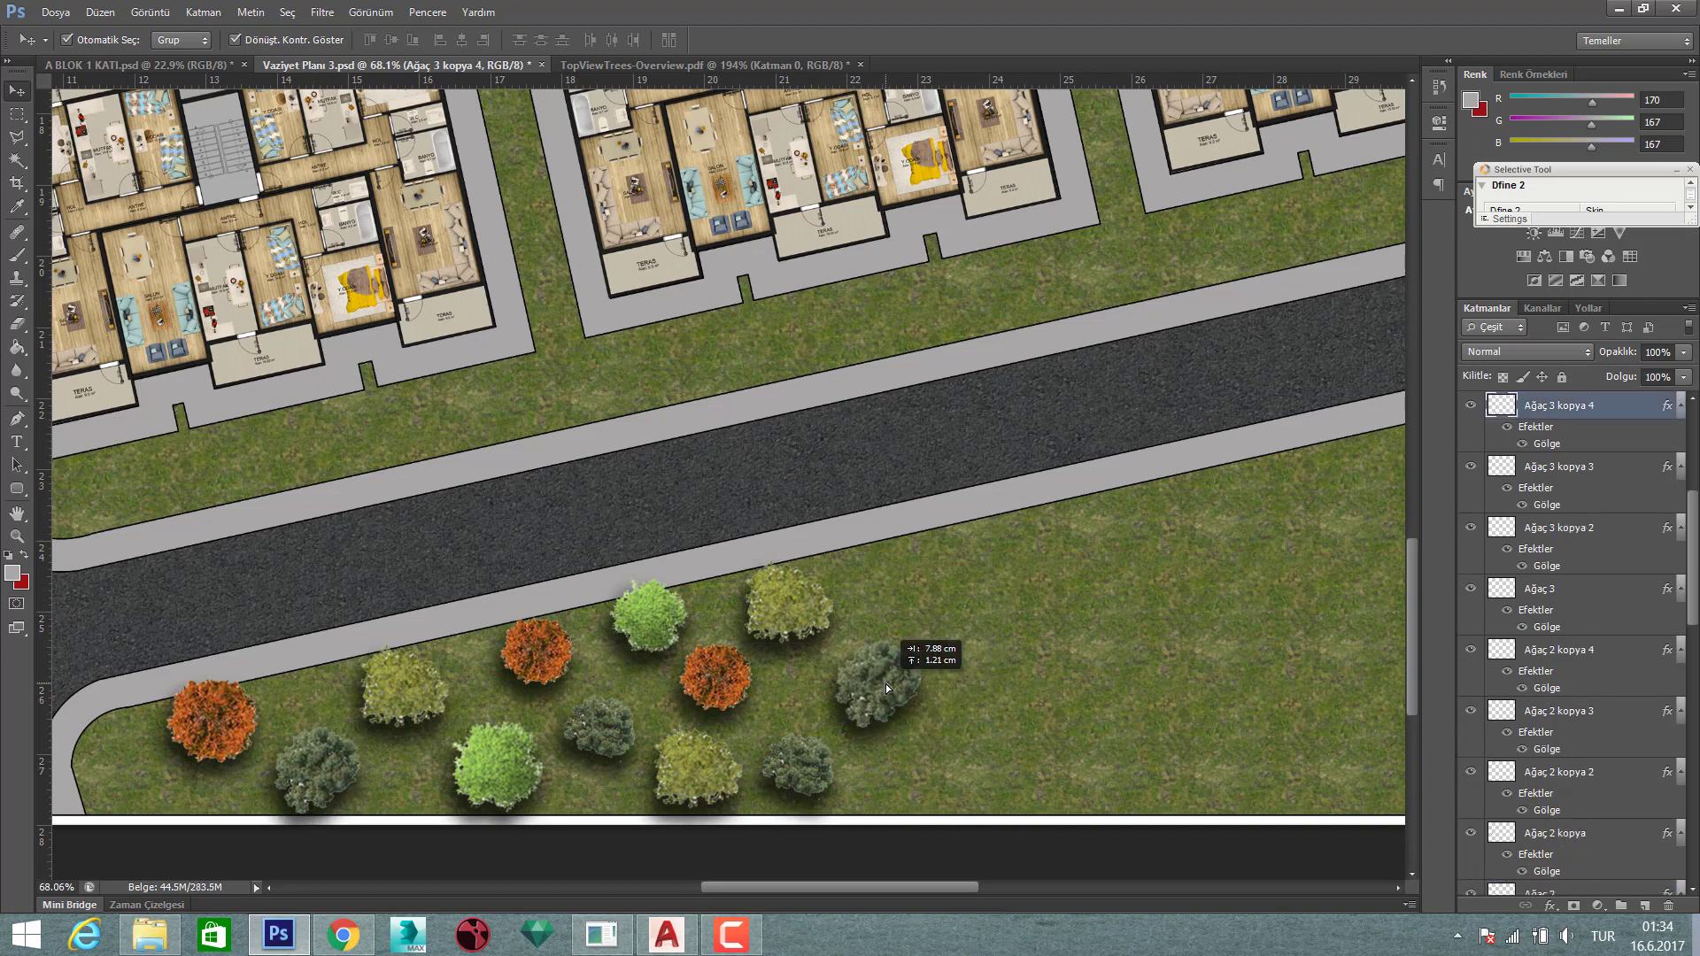
pyautogui.moveTo(657, 622); pyautogui.dragTo(937, 582)
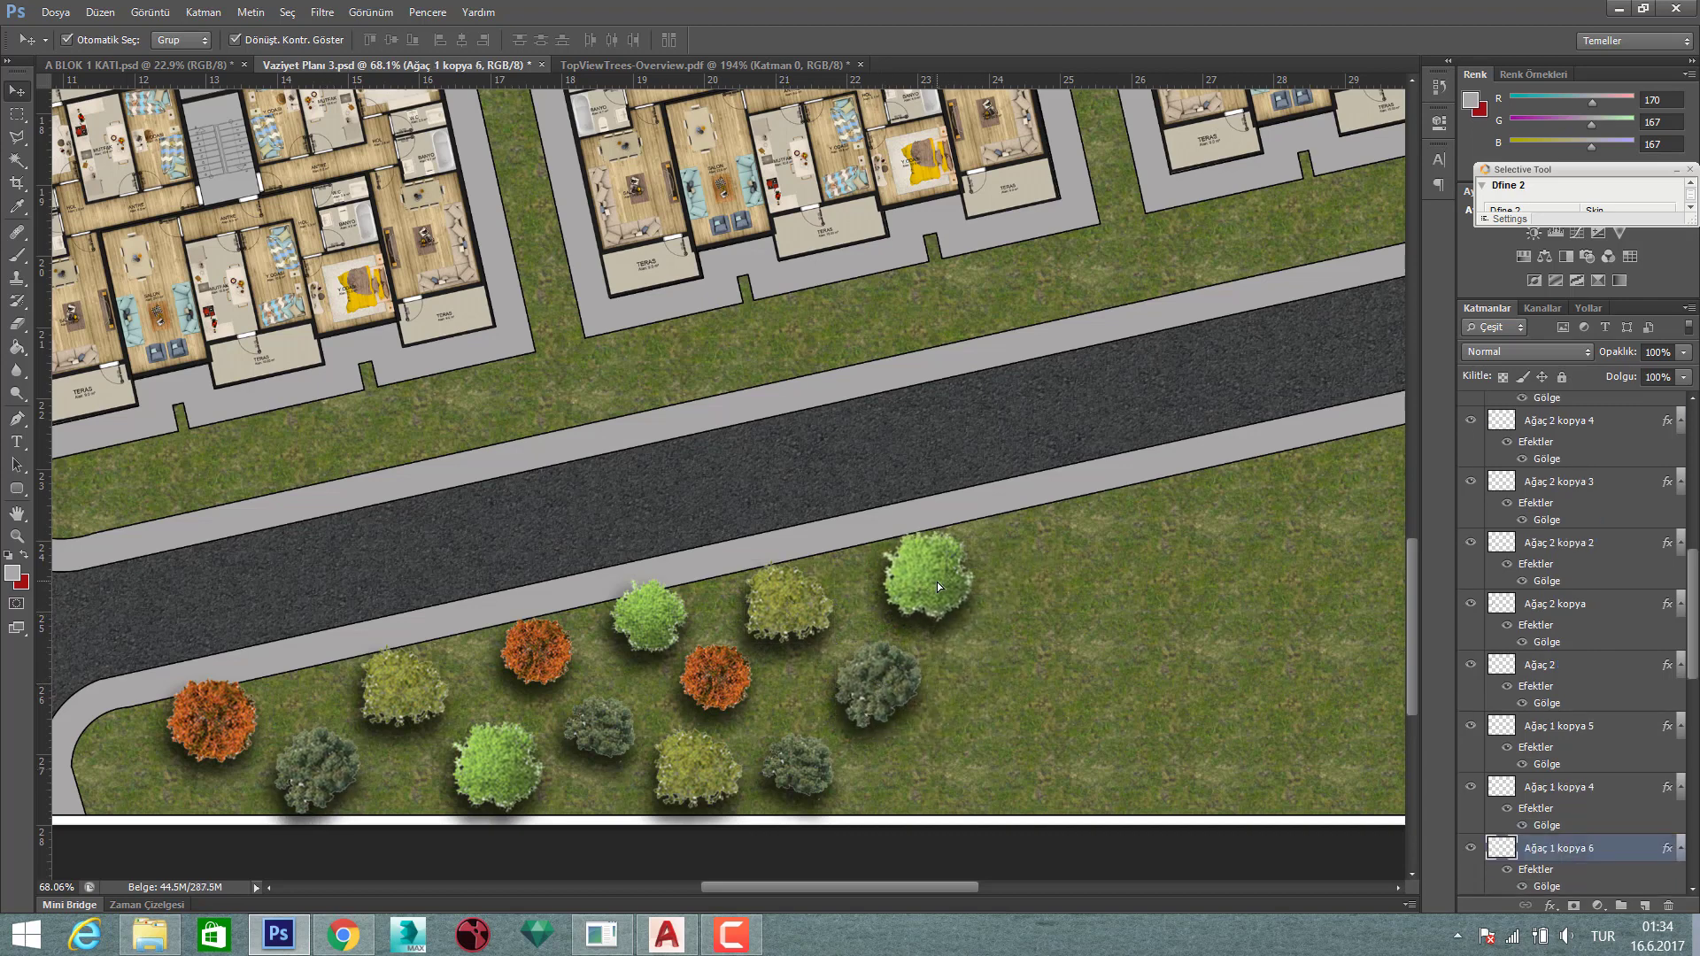
pyautogui.moveTo(212, 722); pyautogui.dragTo(979, 676)
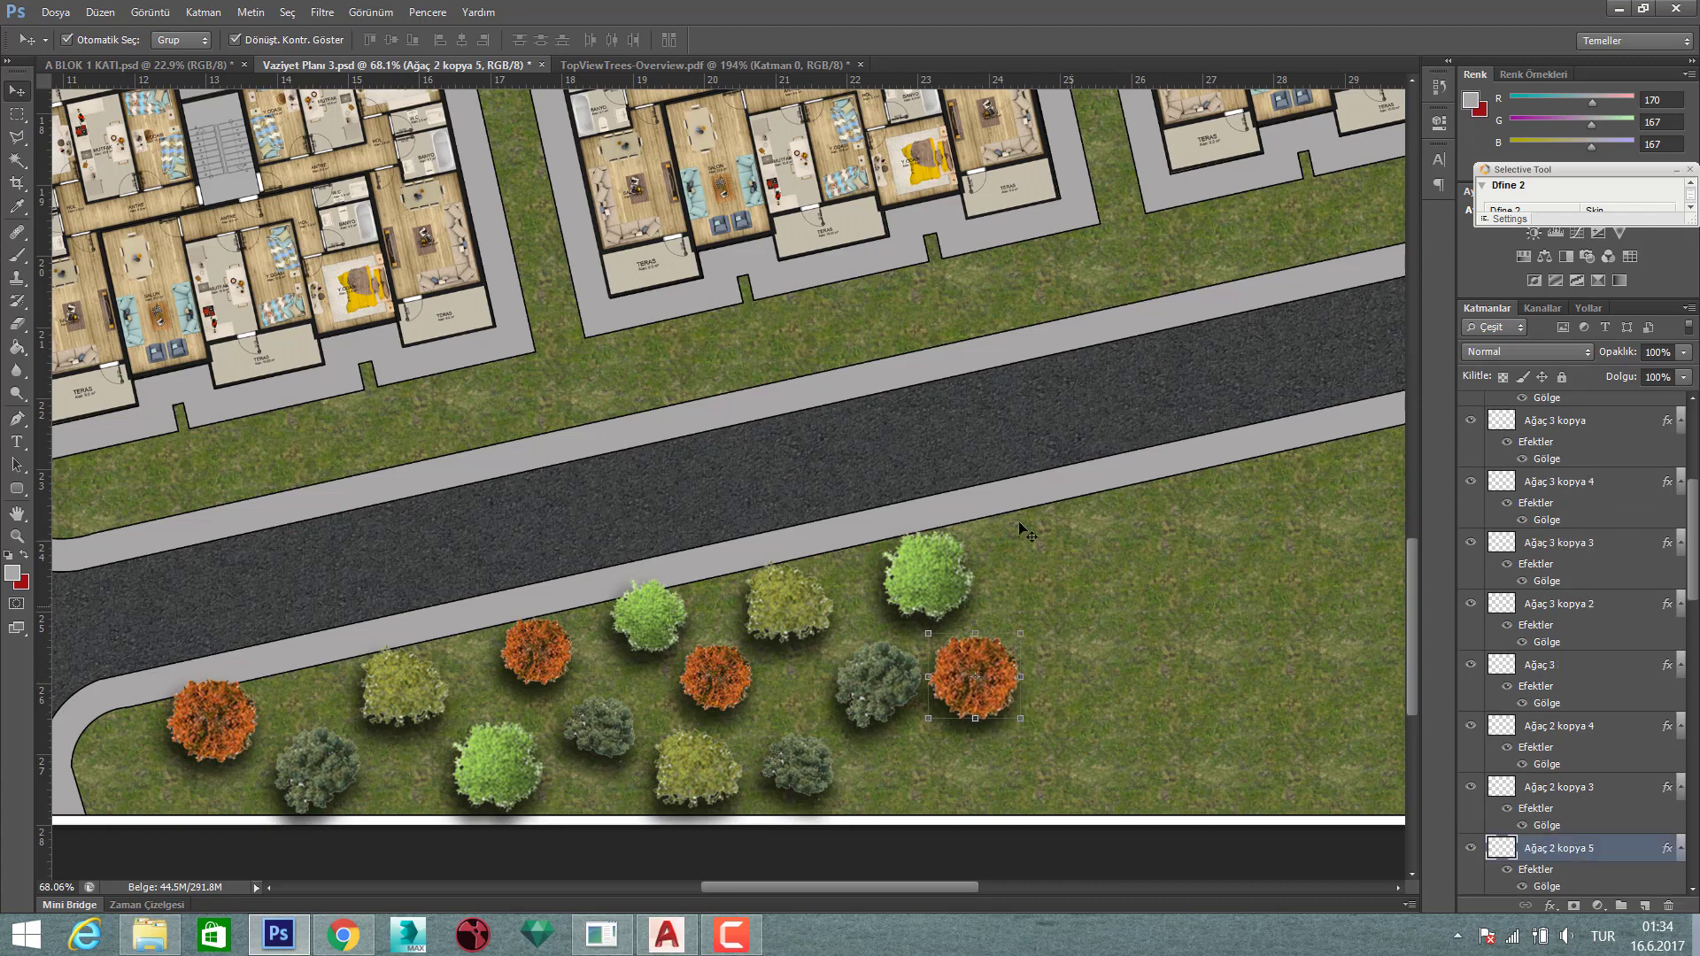
# - Zoom out to view the filled lower lawn
pyautogui.scroll(-2, 885, 585)
pyautogui.scroll(-1, 864, 566)
pyautogui.scroll(-1, 868, 571)
pyautogui.scroll(-1, 880, 577)
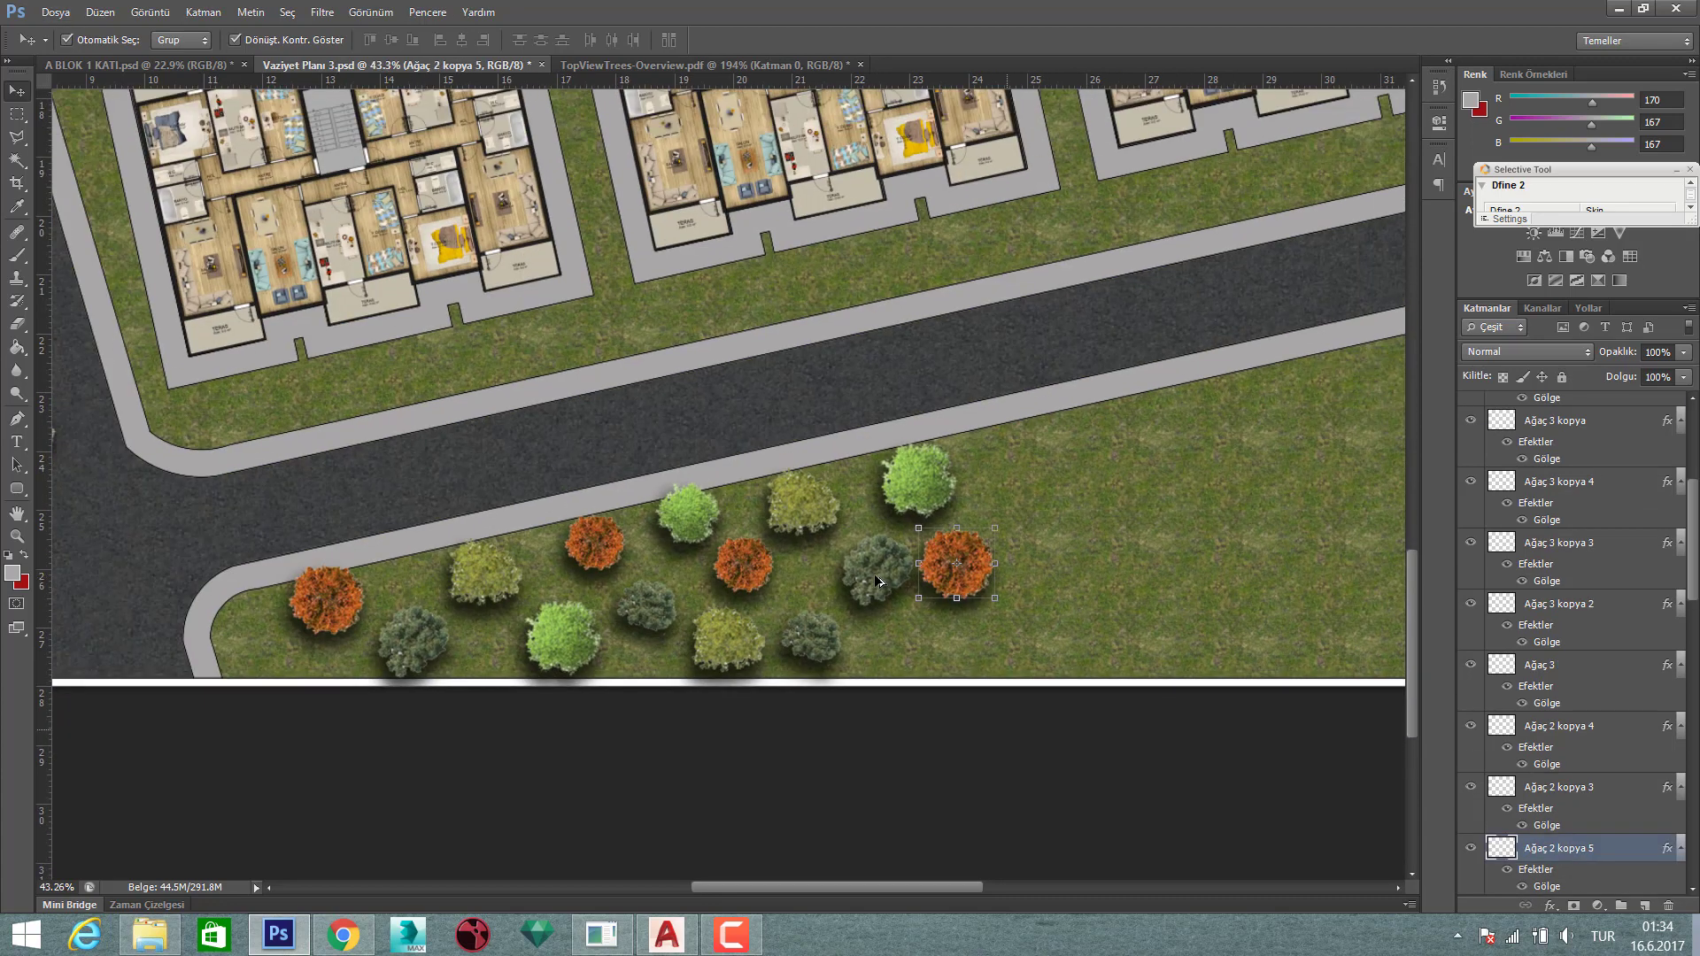
pyautogui.scroll(-1, 879, 577)
pyautogui.scroll(-1, 879, 584)
pyautogui.scroll(-2, 879, 585)
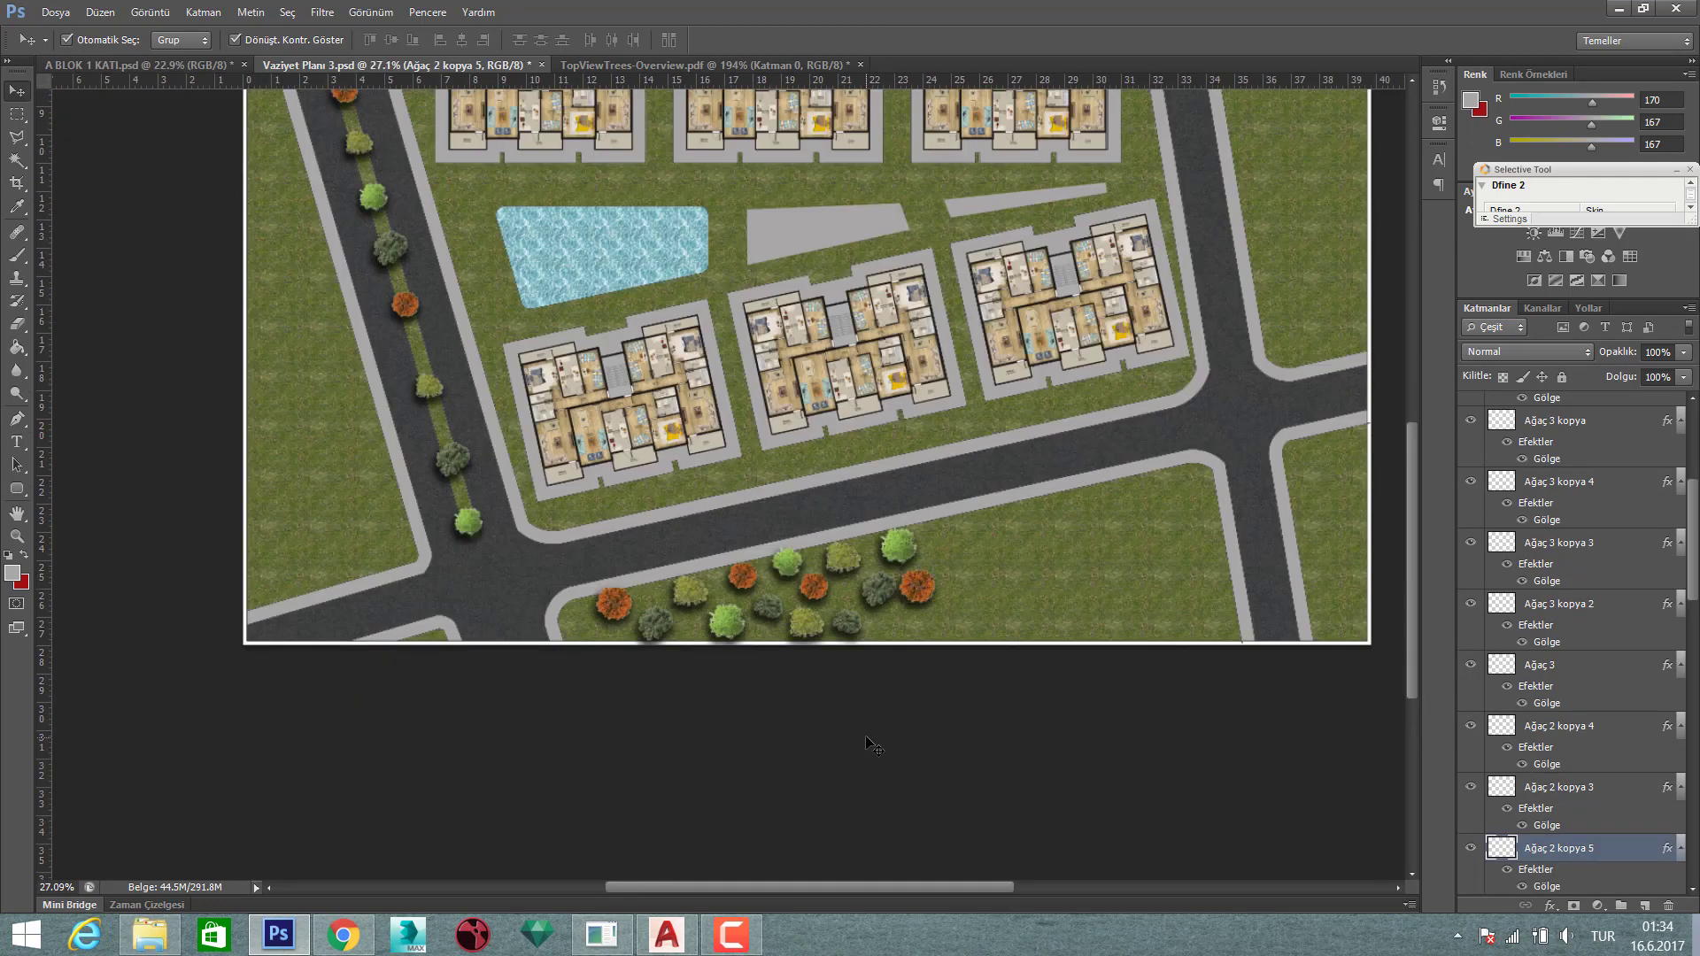
pyautogui.scroll(2, 822, 653)
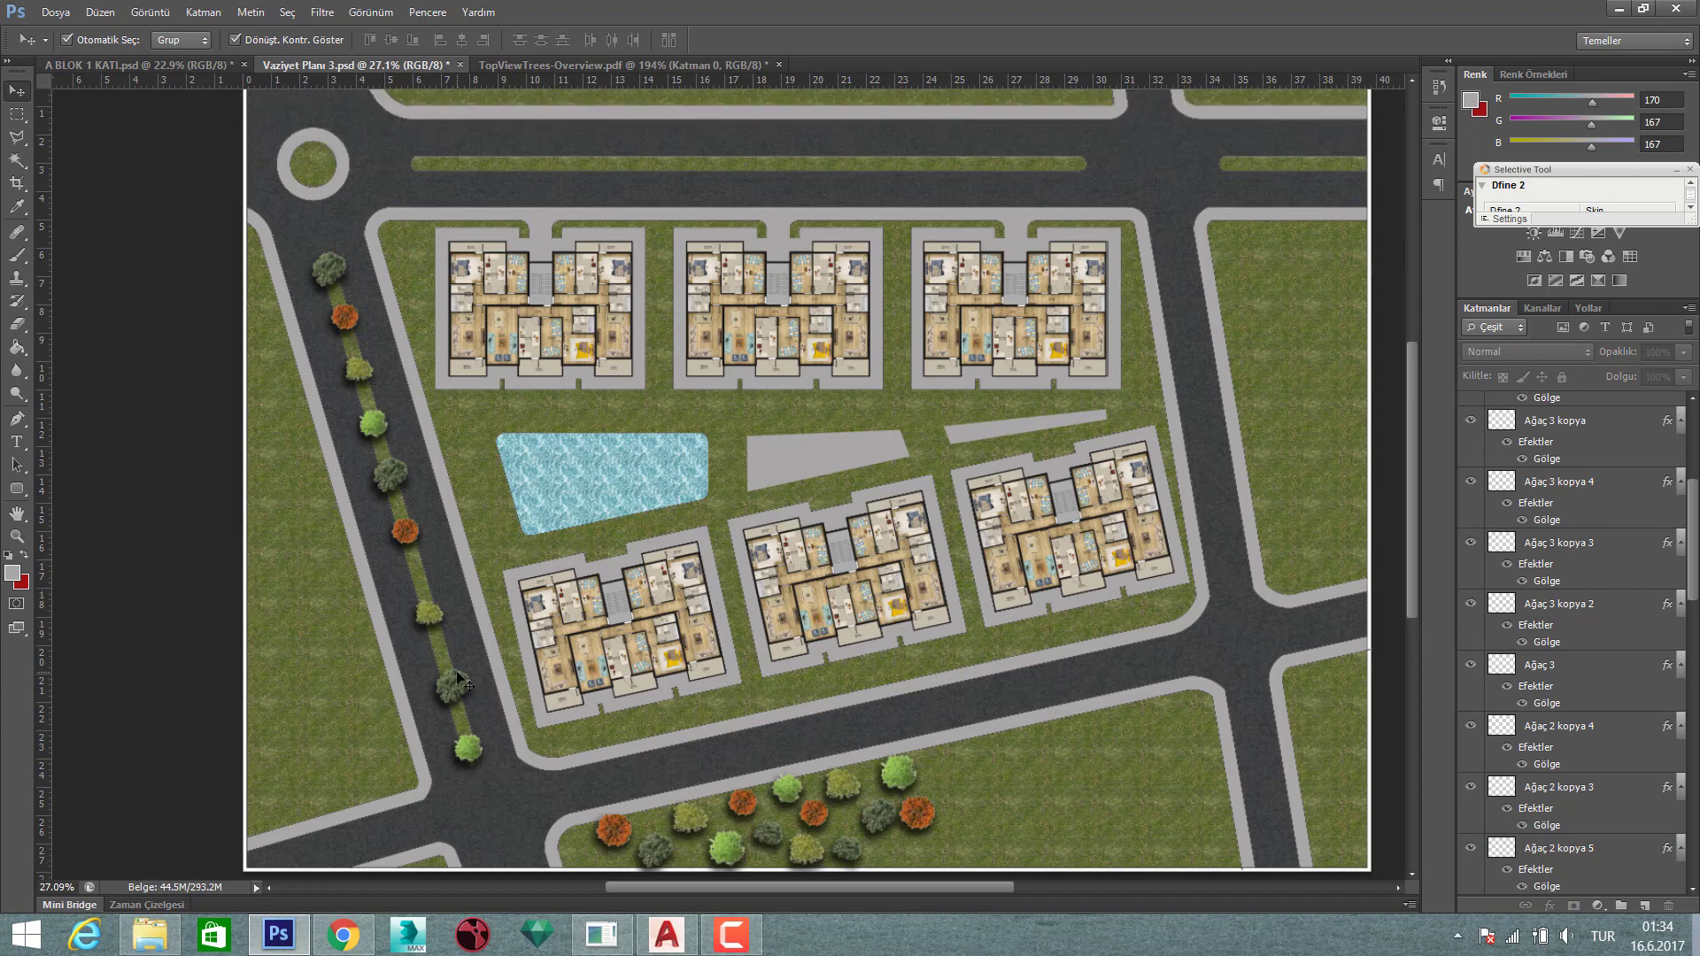
# - Select the four roadside median tree layers and merge them into layer Ağaç 4 kopya
pyautogui.click(470, 751)
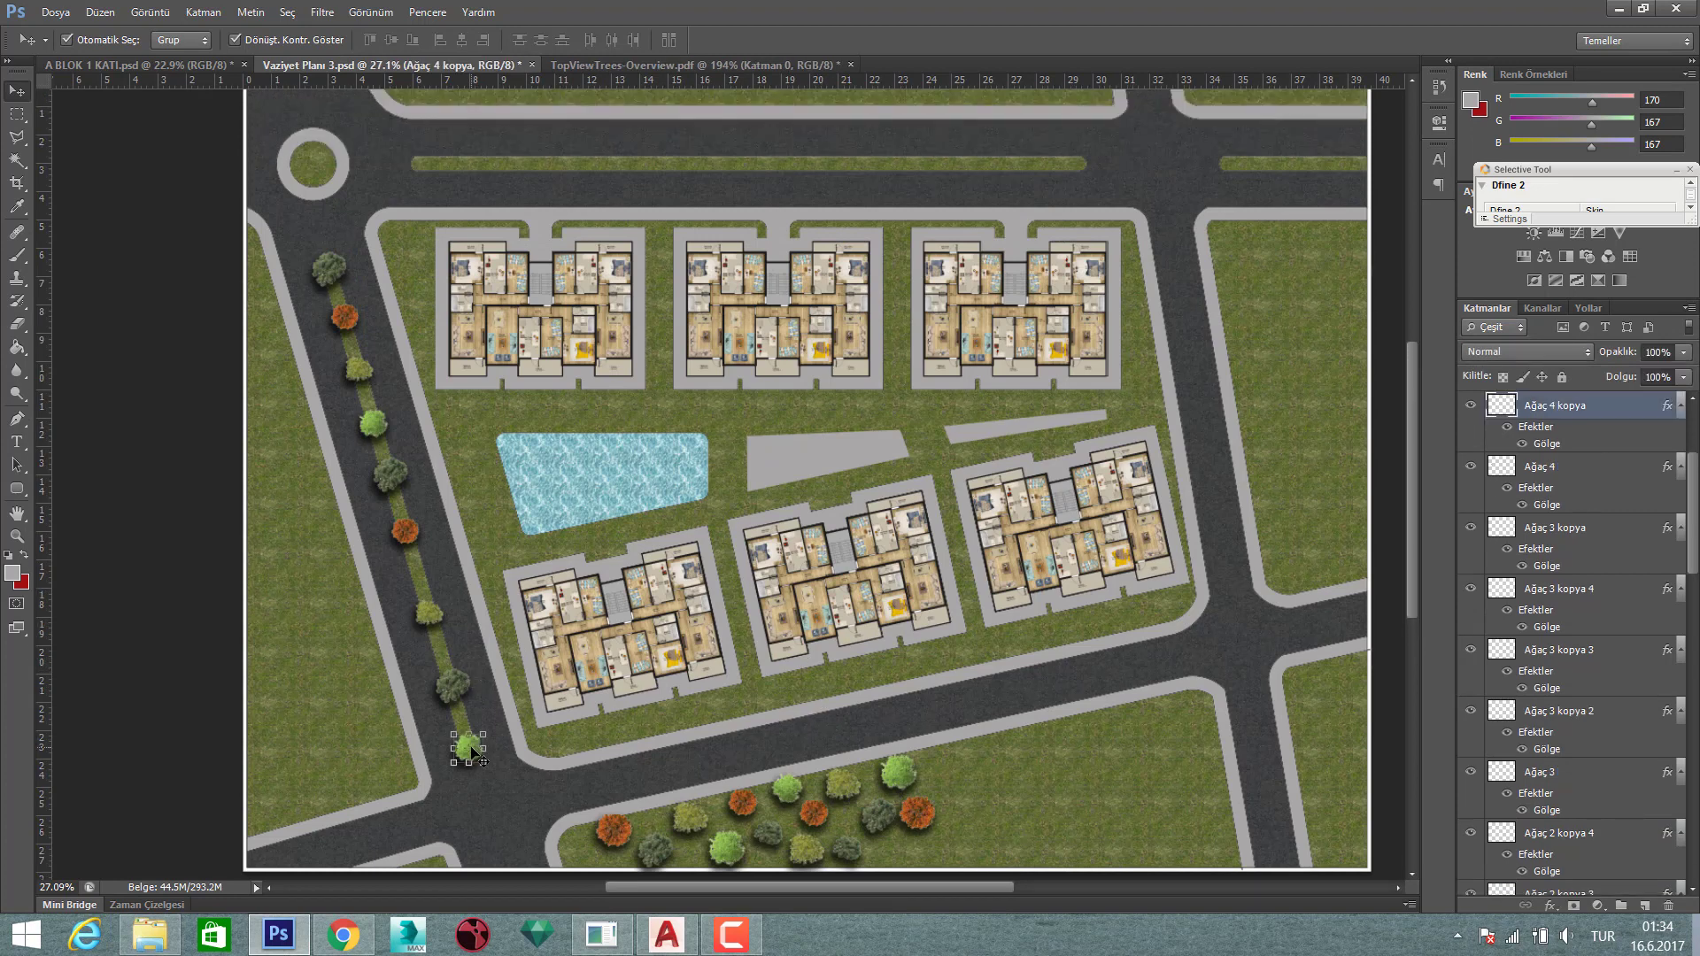
pyautogui.keyDown('shift'); pyautogui.click(328, 276); pyautogui.keyUp('shift')
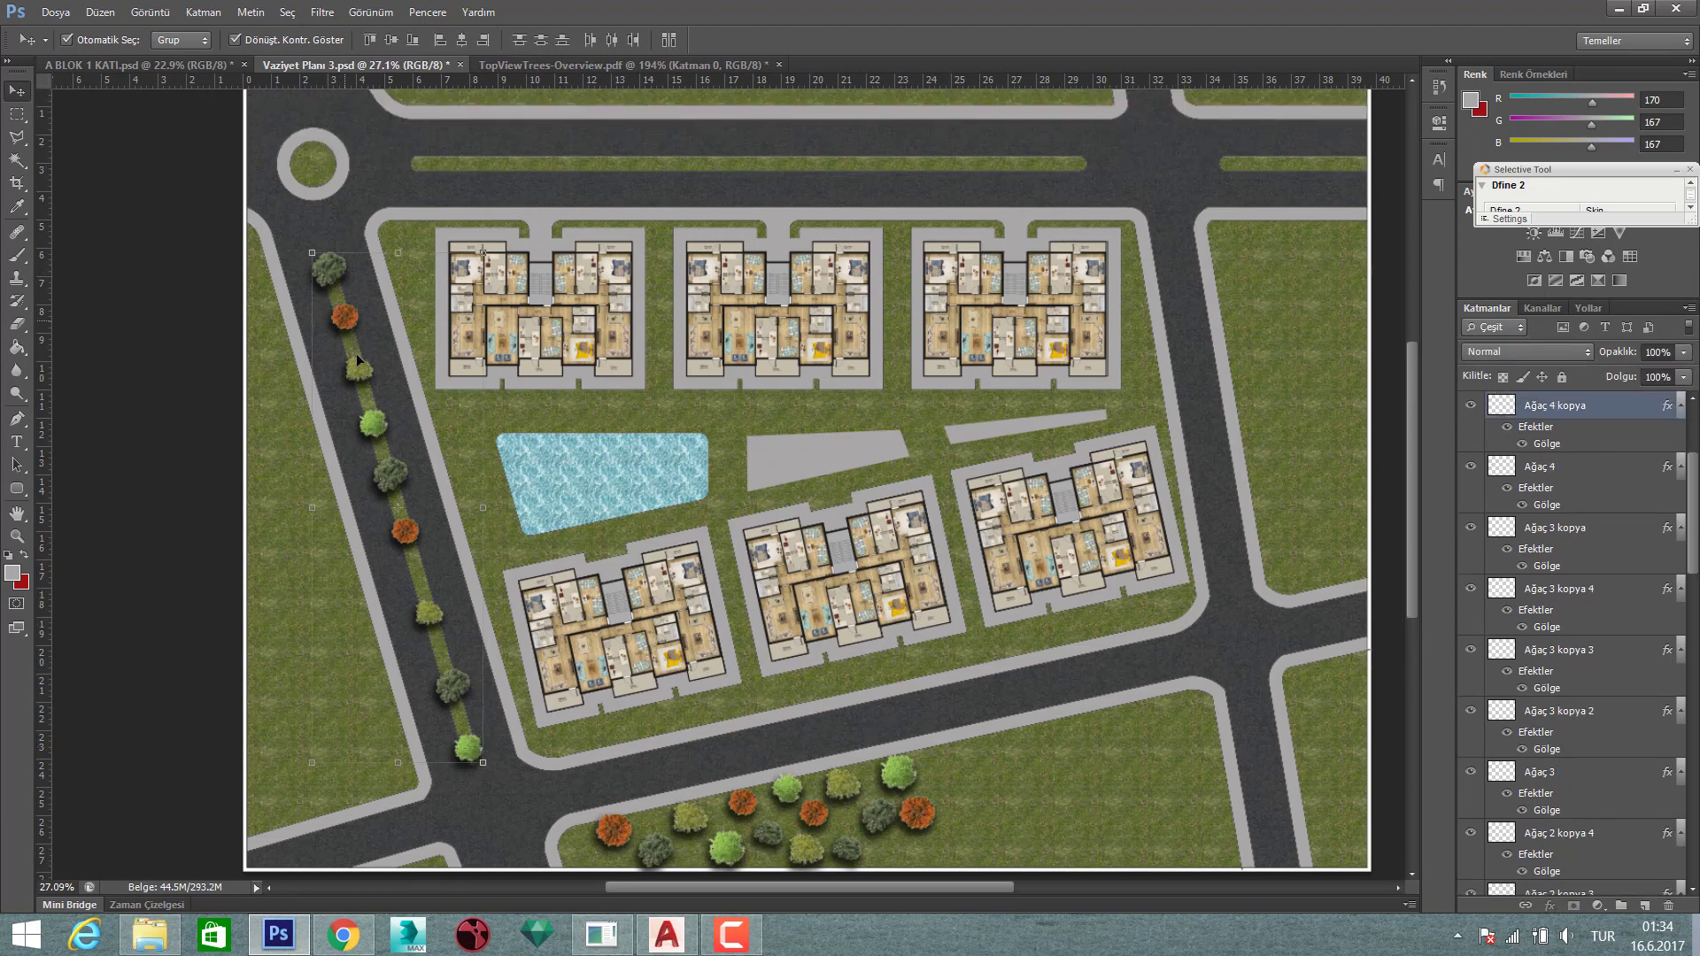
pyautogui.keyDown('shift'); pyautogui.click(391, 482); pyautogui.keyUp('shift')
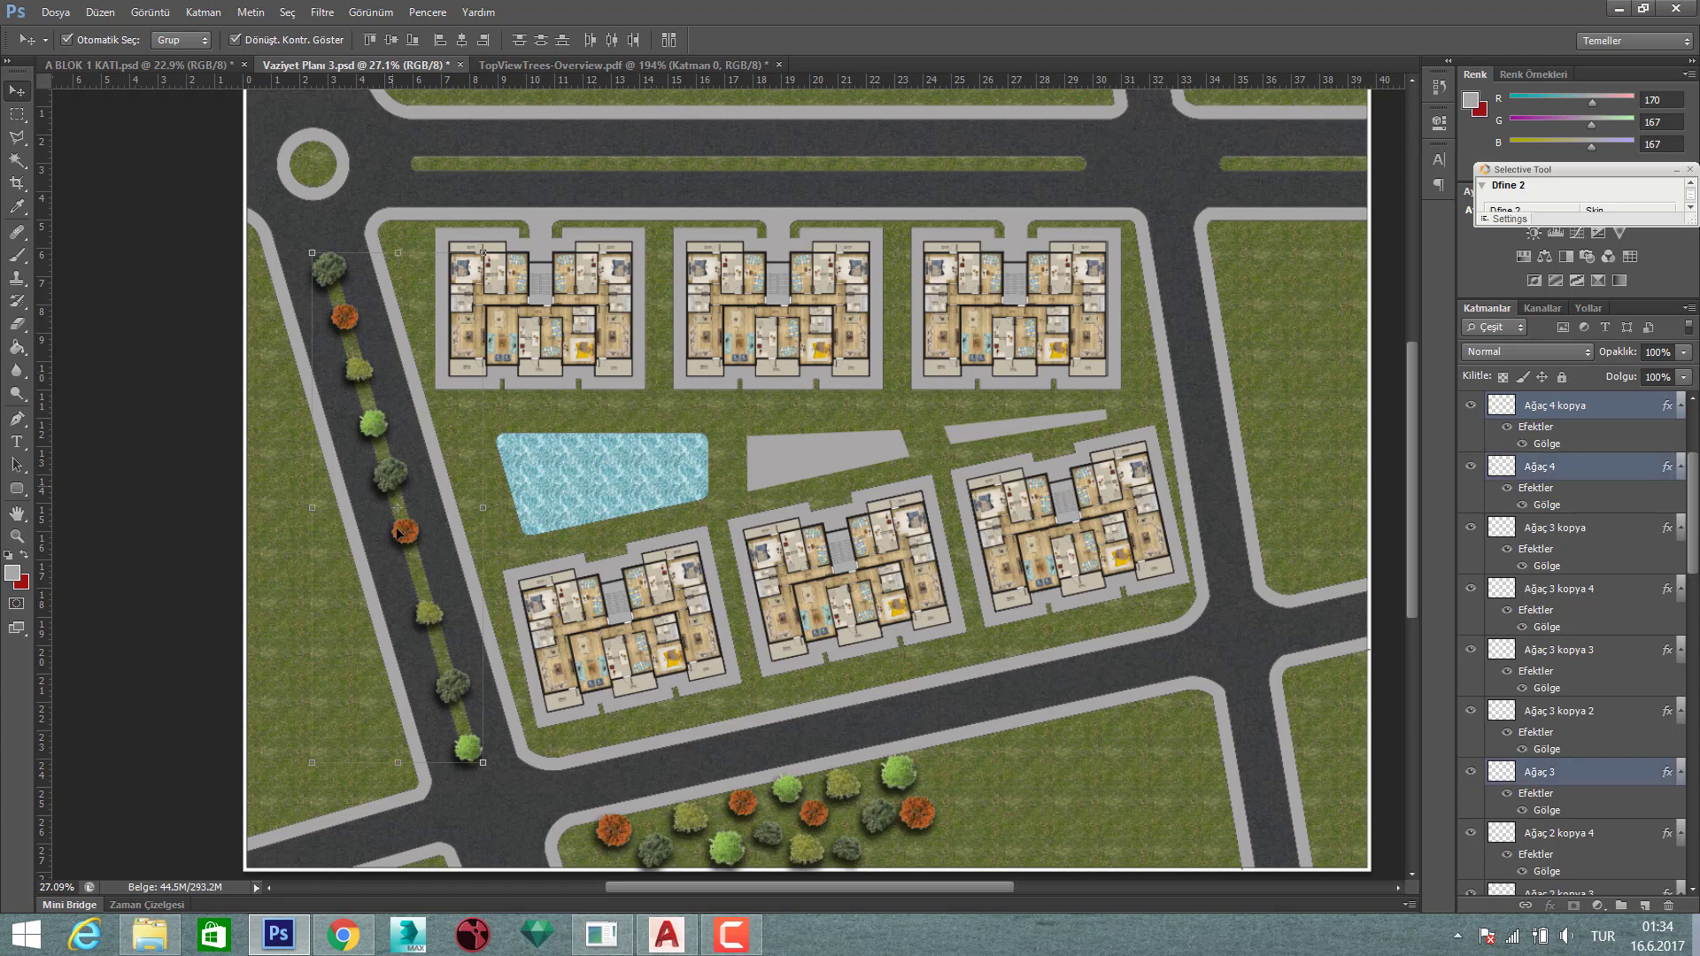
pyautogui.keyDown('shift'); pyautogui.click(433, 617); pyautogui.keyUp('shift')
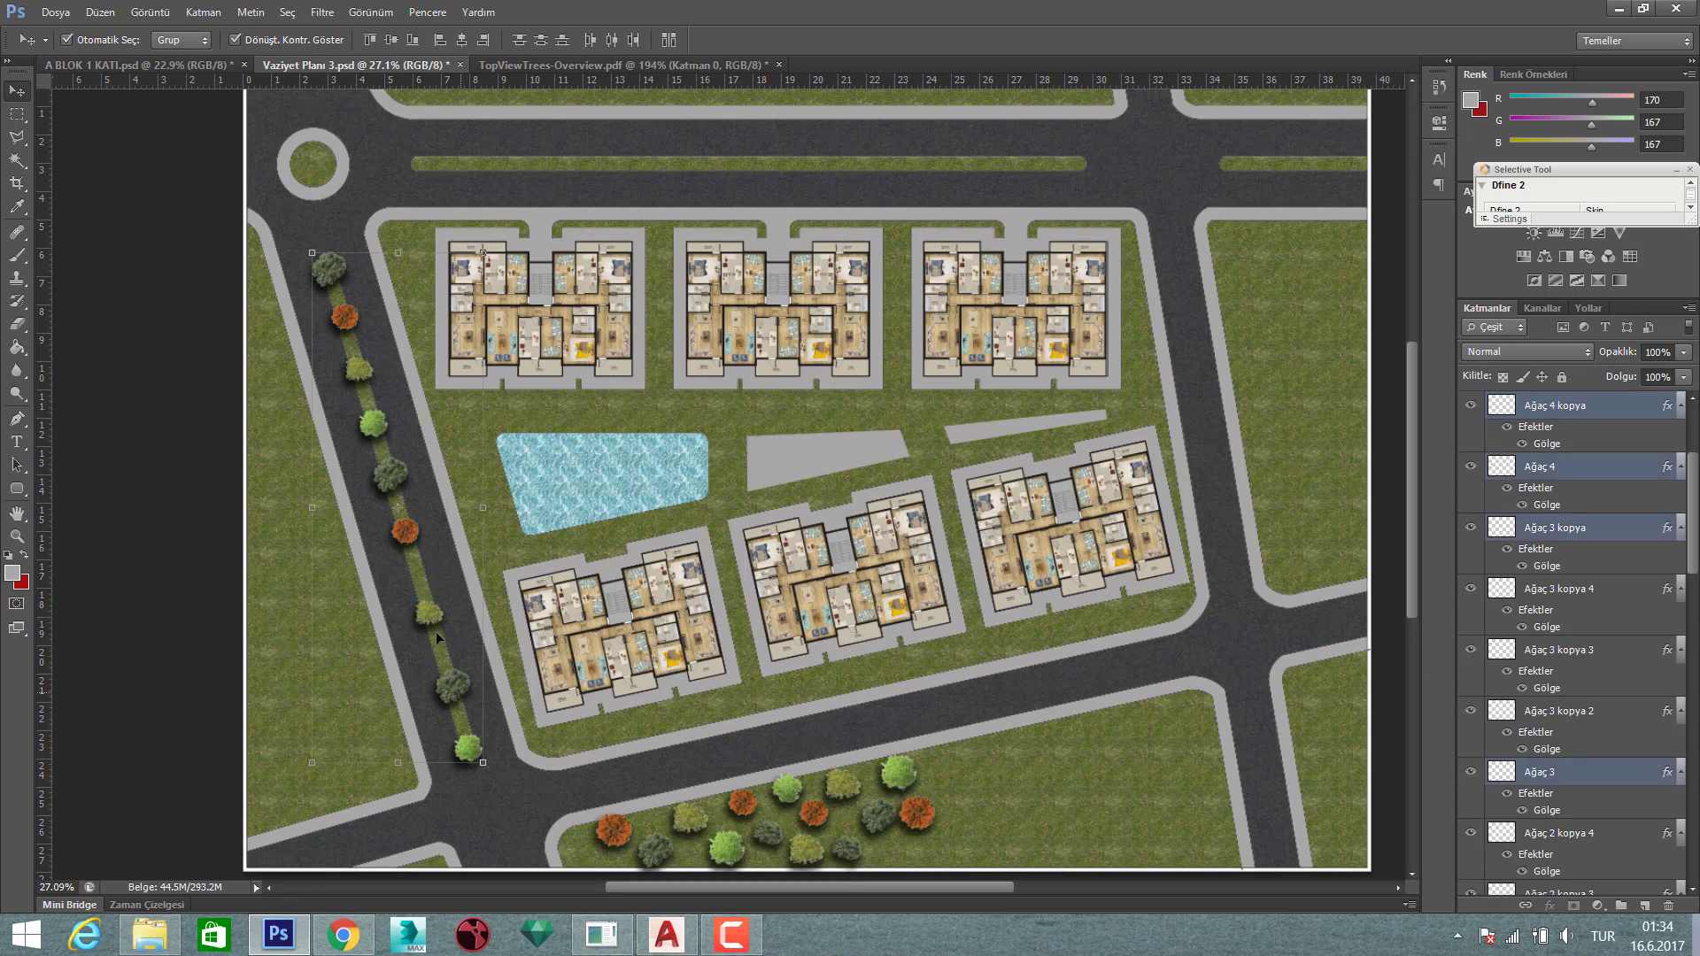
pyautogui.moveTo(651, 539); pyautogui.dragTo(815, 597)
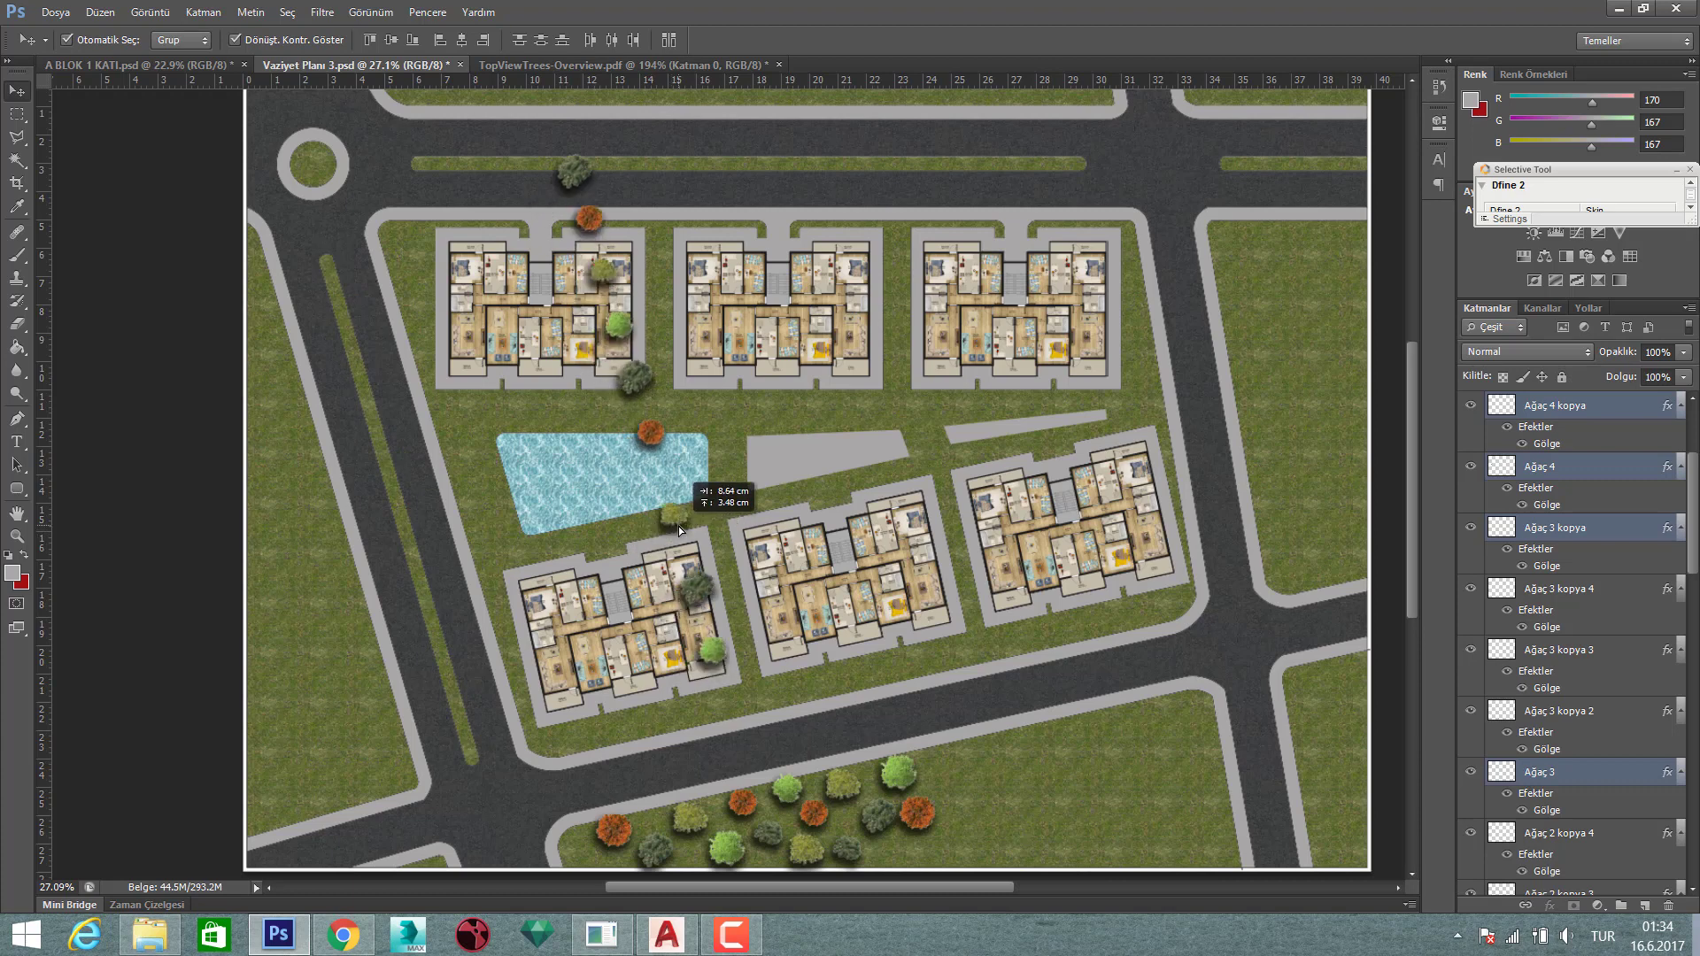
pyautogui.hotkey('ctrl', 'z')
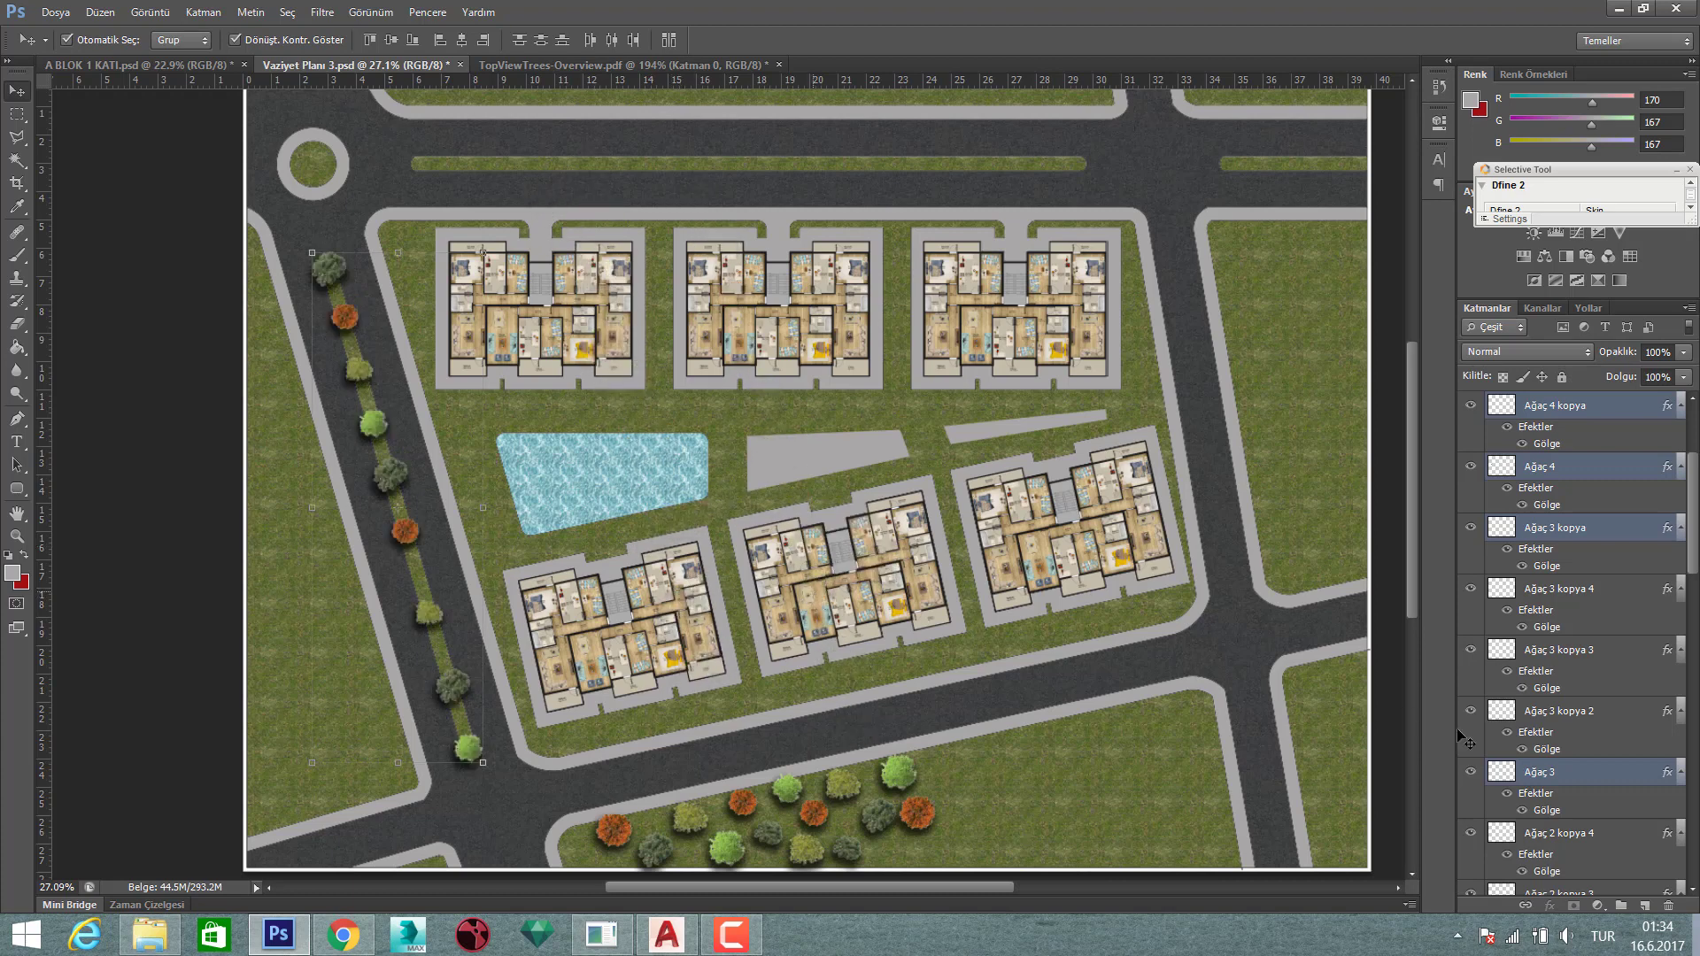
pyautogui.rightClick(1585, 775)
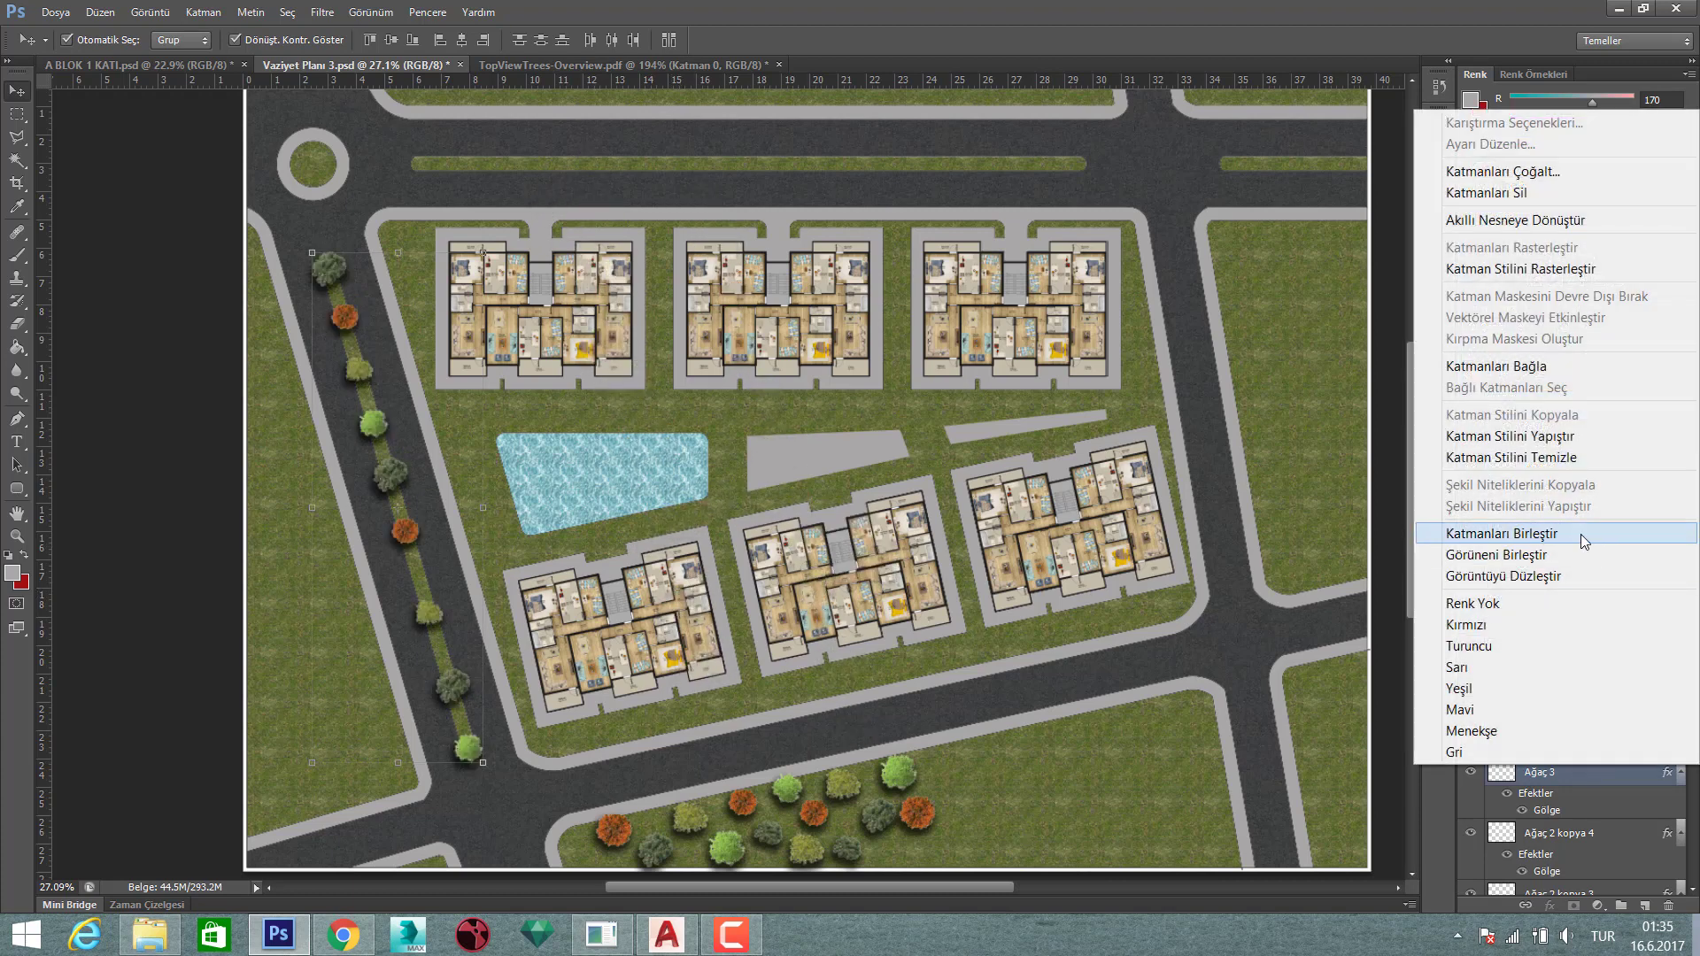
pyautogui.click(1582, 534)
pyautogui.scroll(-2, 773, 598)
# - Deselect the merged row and place a light-green tree copy on the lower lawn
pyautogui.click(713, 841)
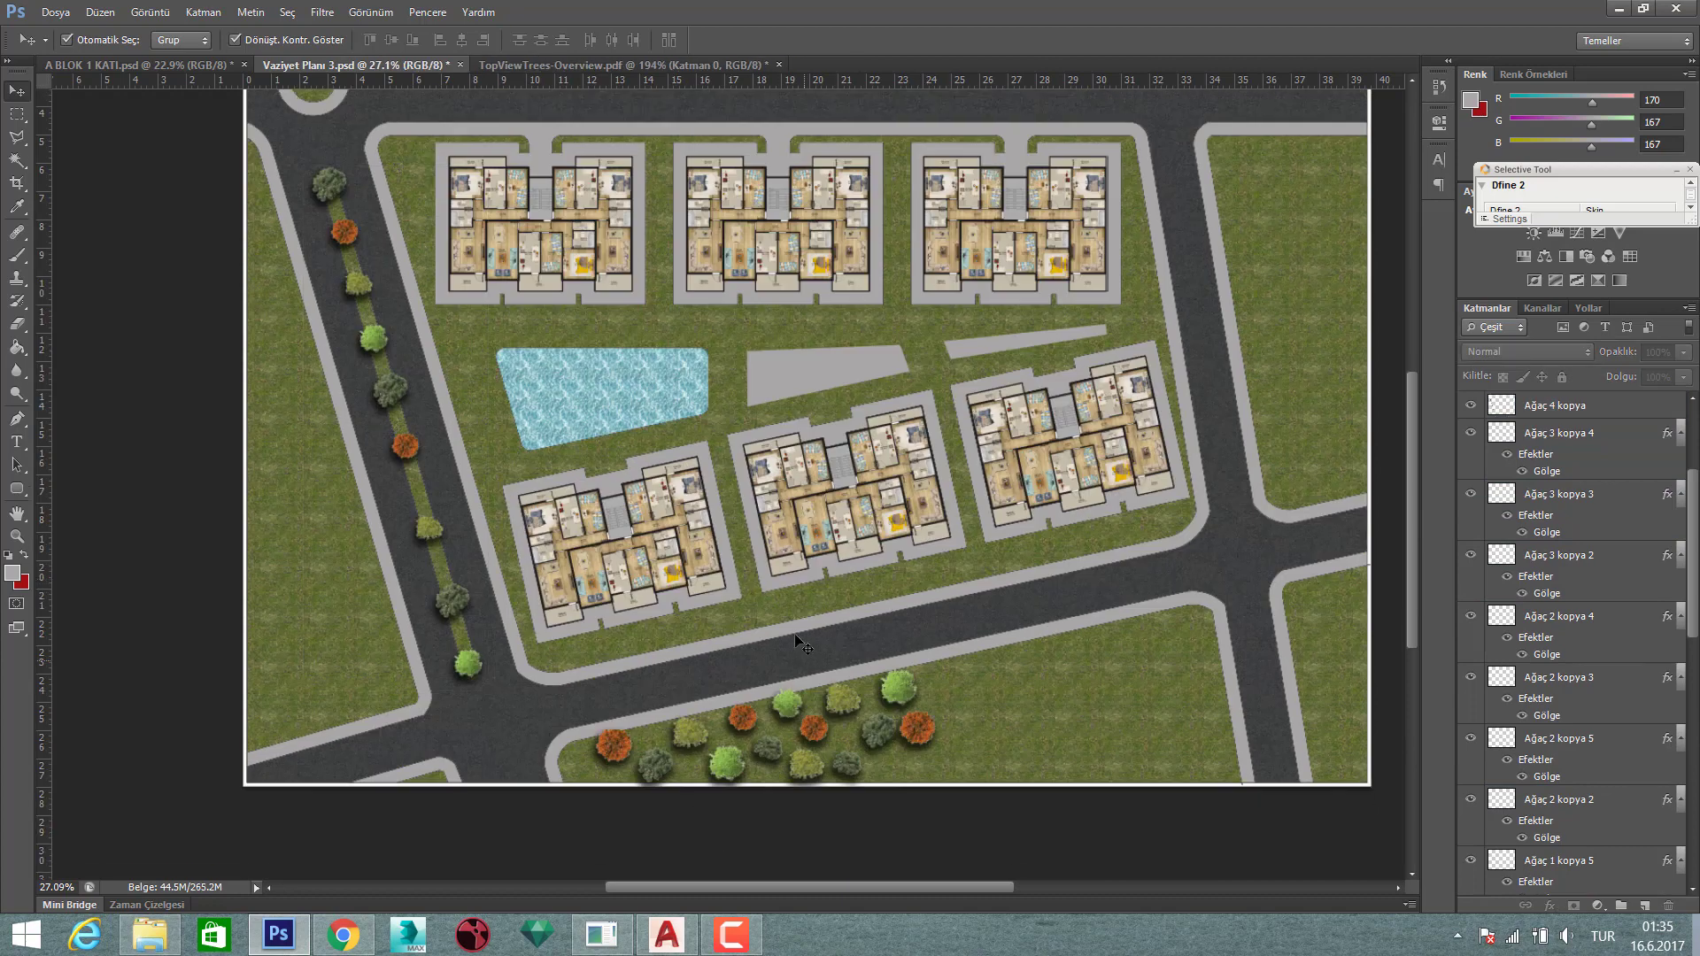
pyautogui.scroll(-2, 801, 638)
pyautogui.scroll(2, 810, 673)
pyautogui.scroll(1, 657, 629)
pyautogui.scroll(1, 657, 629)
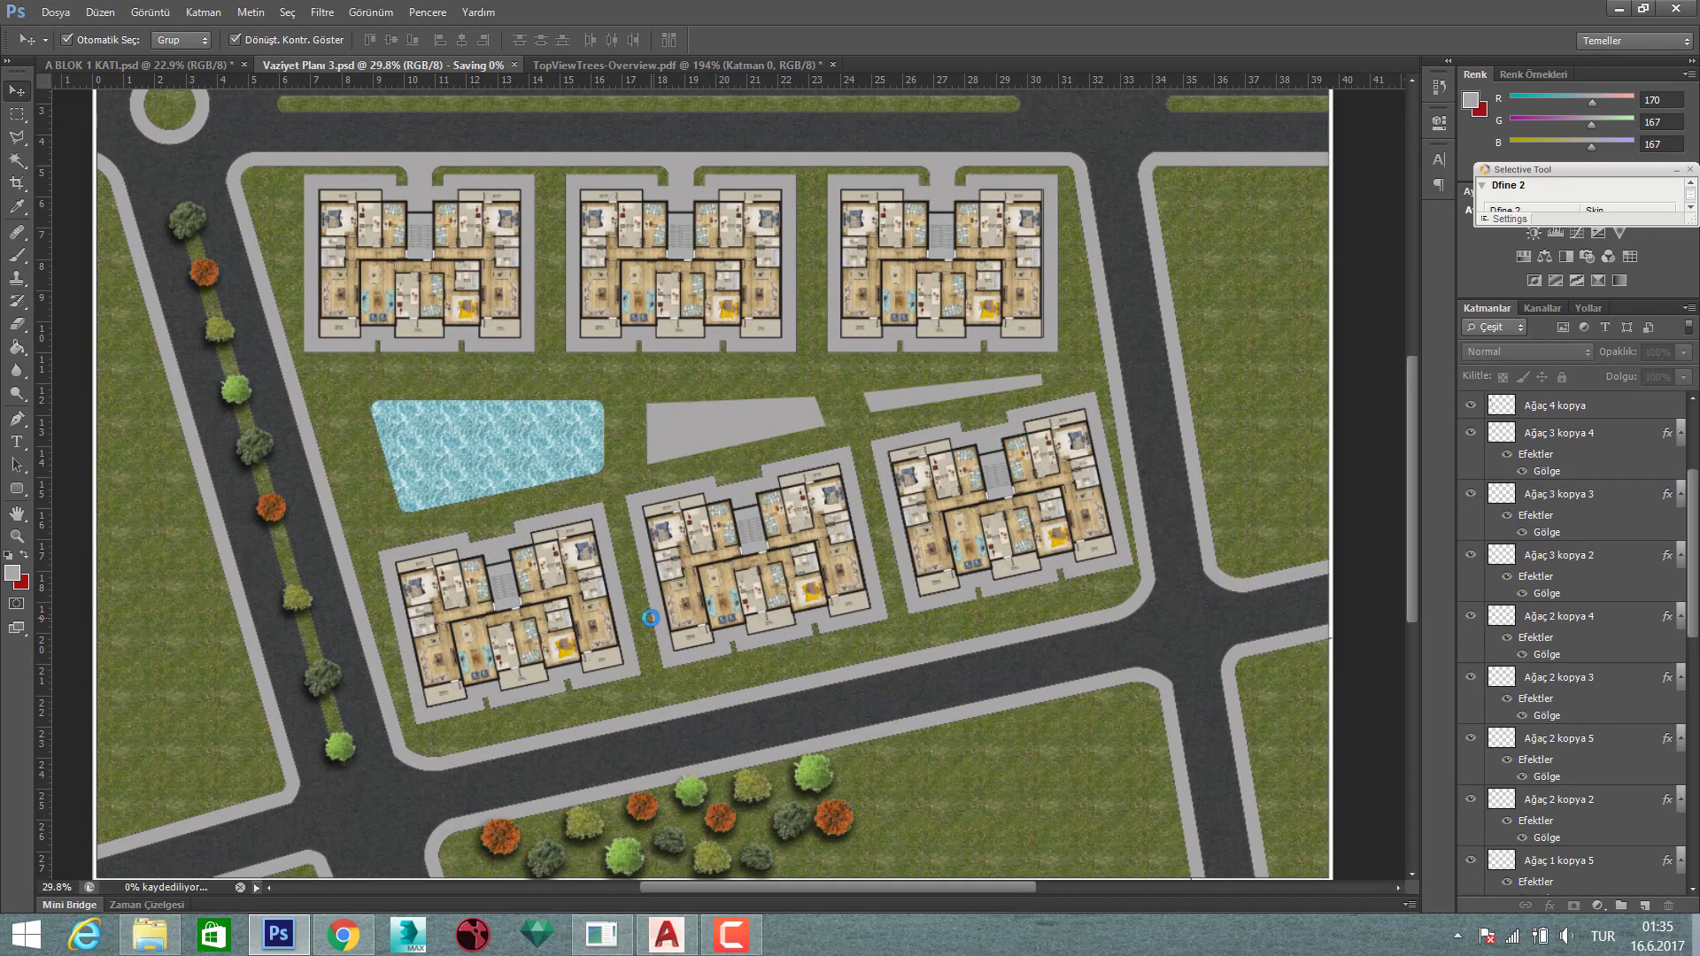
pyautogui.scroll(-1, 761, 642)
pyautogui.scroll(-1, 864, 657)
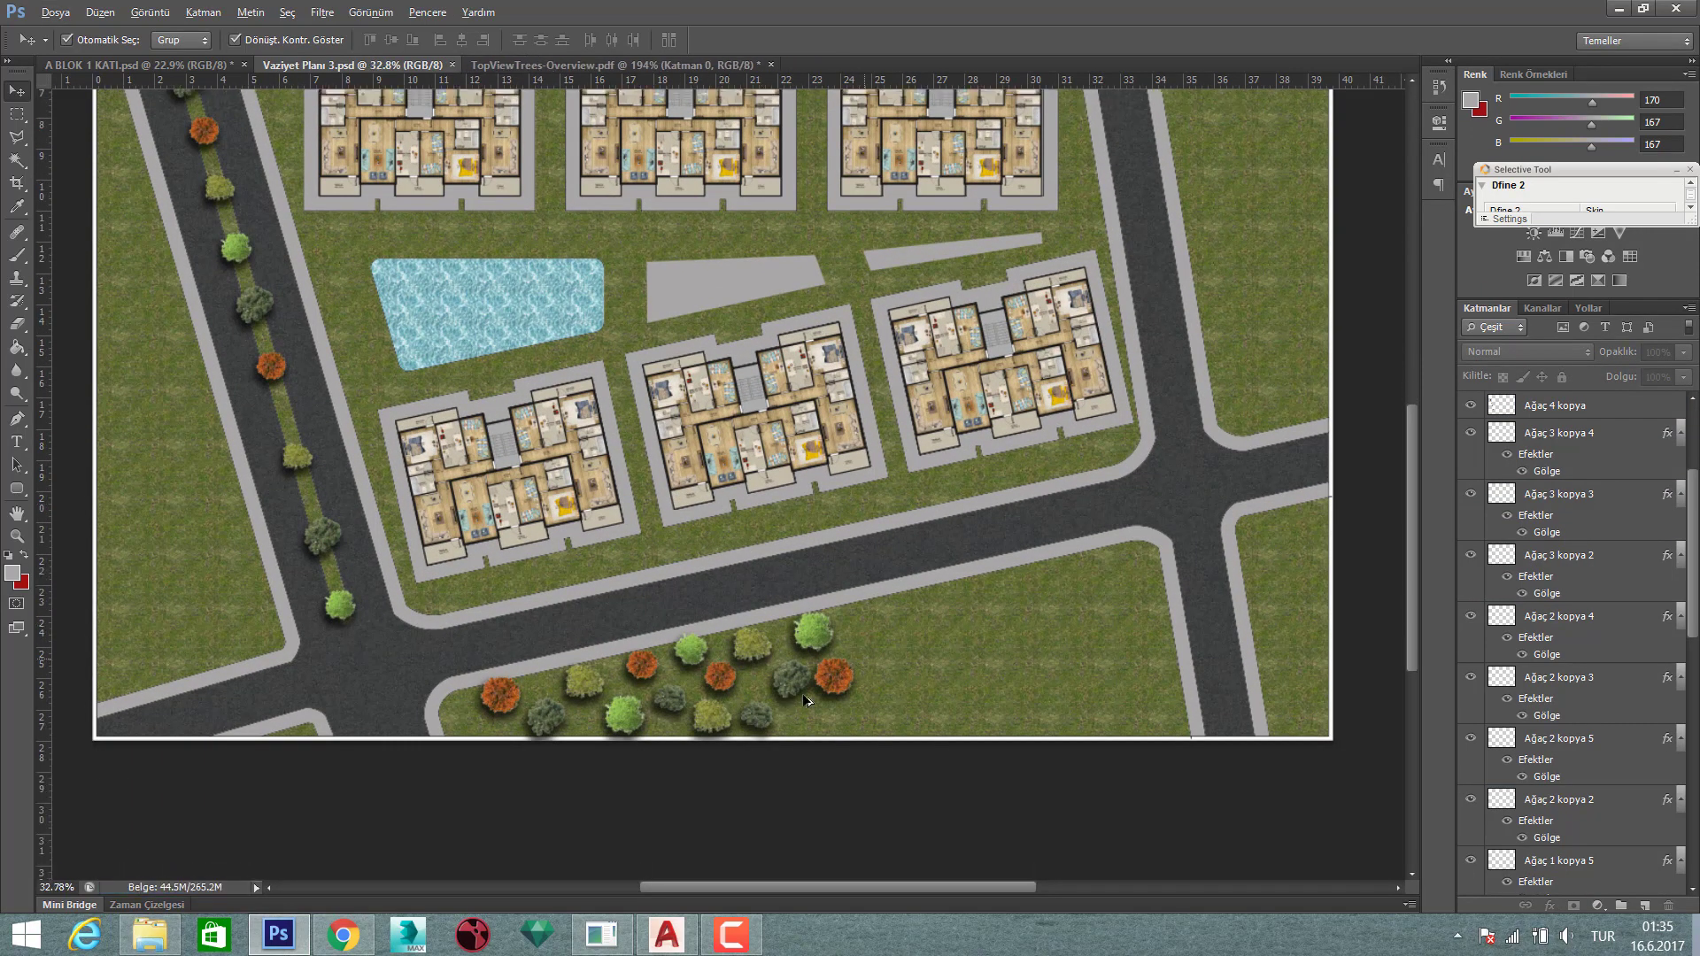
pyautogui.scroll(1, 797, 719)
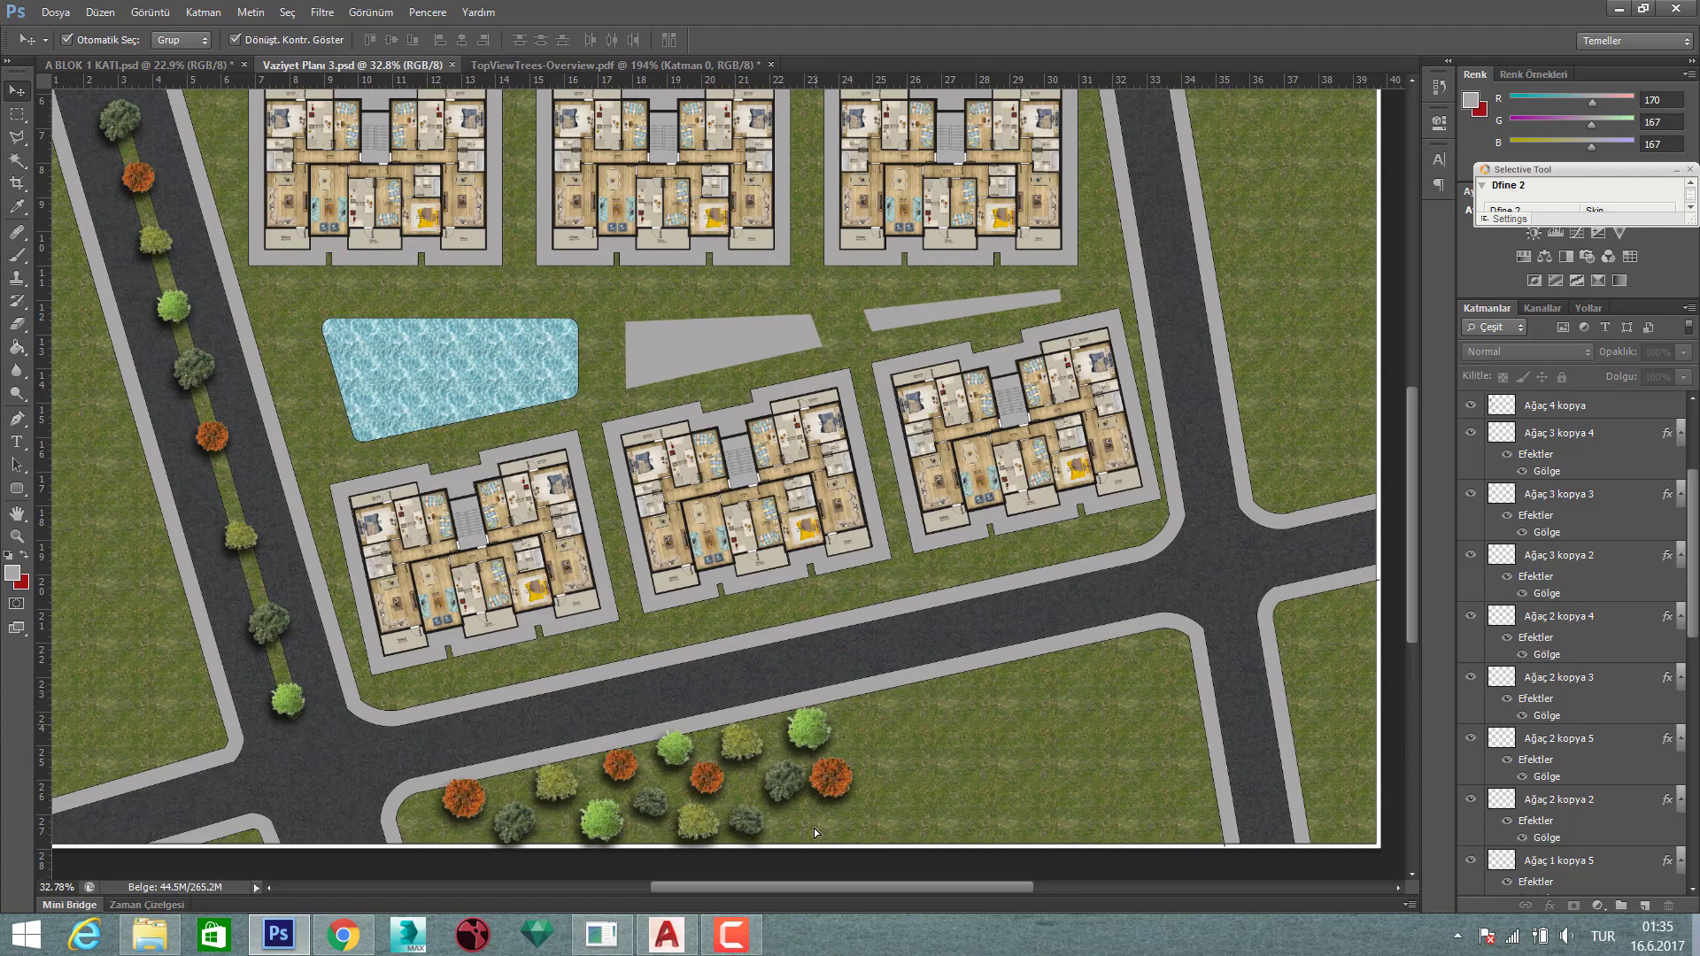
pyautogui.moveTo(813, 722); pyautogui.dragTo(823, 818)
# - Extend a row of olive, orange, light-green, dark and dark-green tree copies rightward
pyautogui.scroll(1, 780, 802)
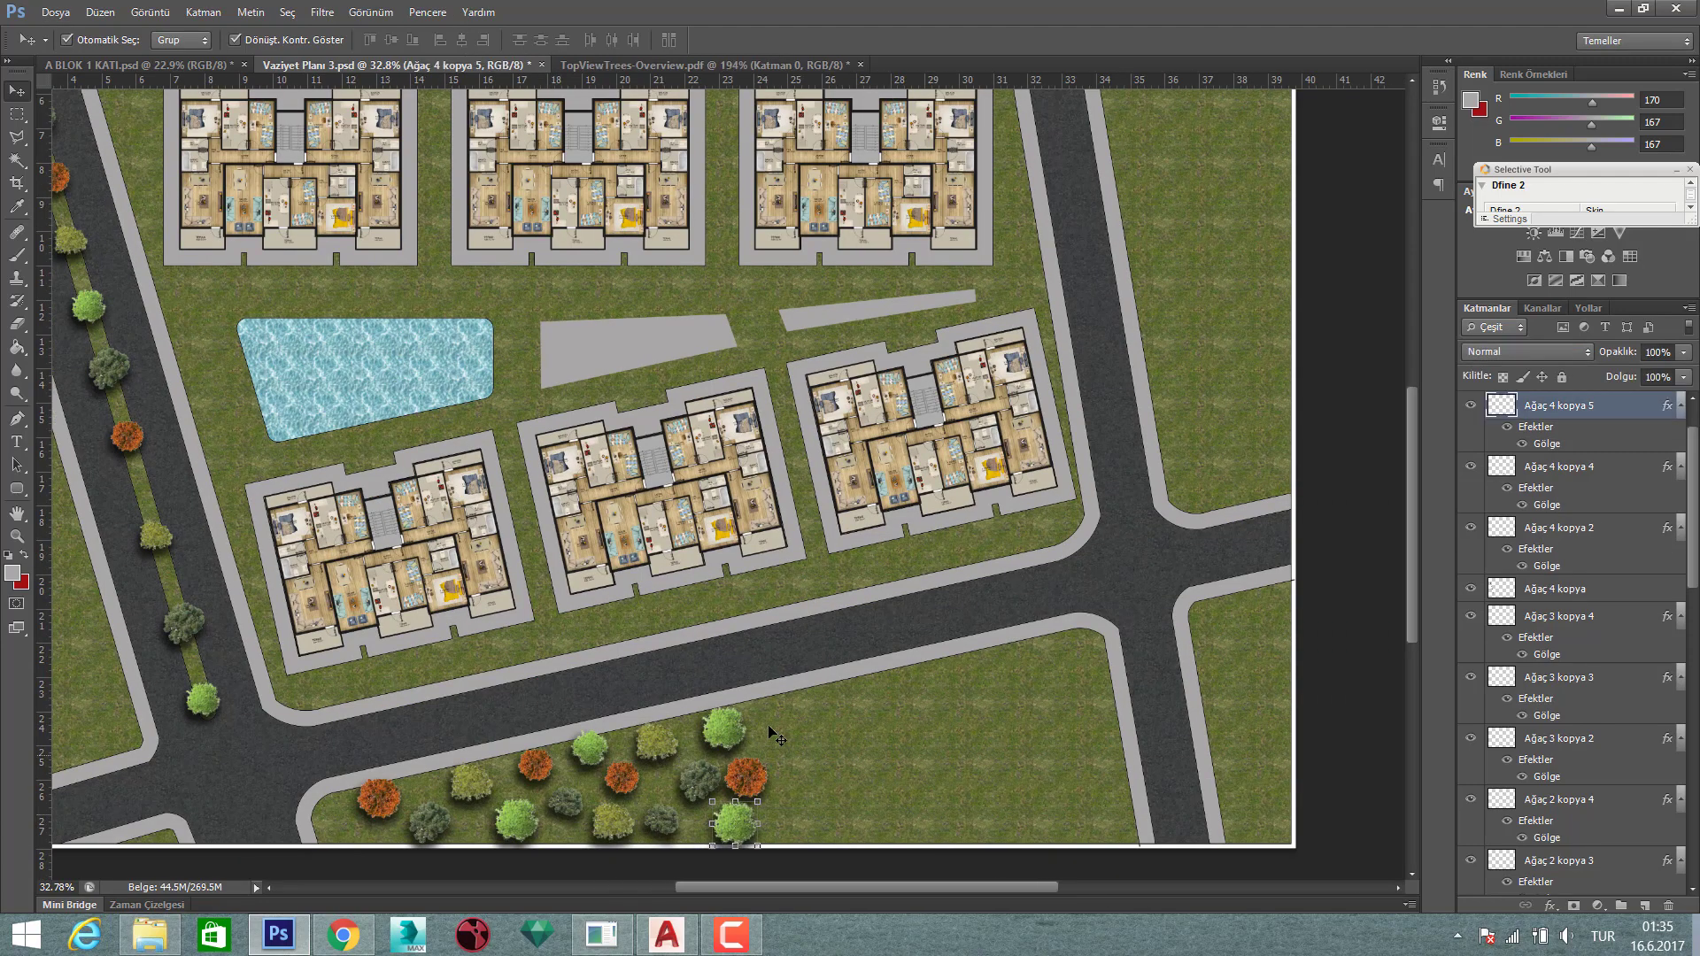
pyautogui.scroll(1, 690, 779)
pyautogui.scroll(1, 602, 753)
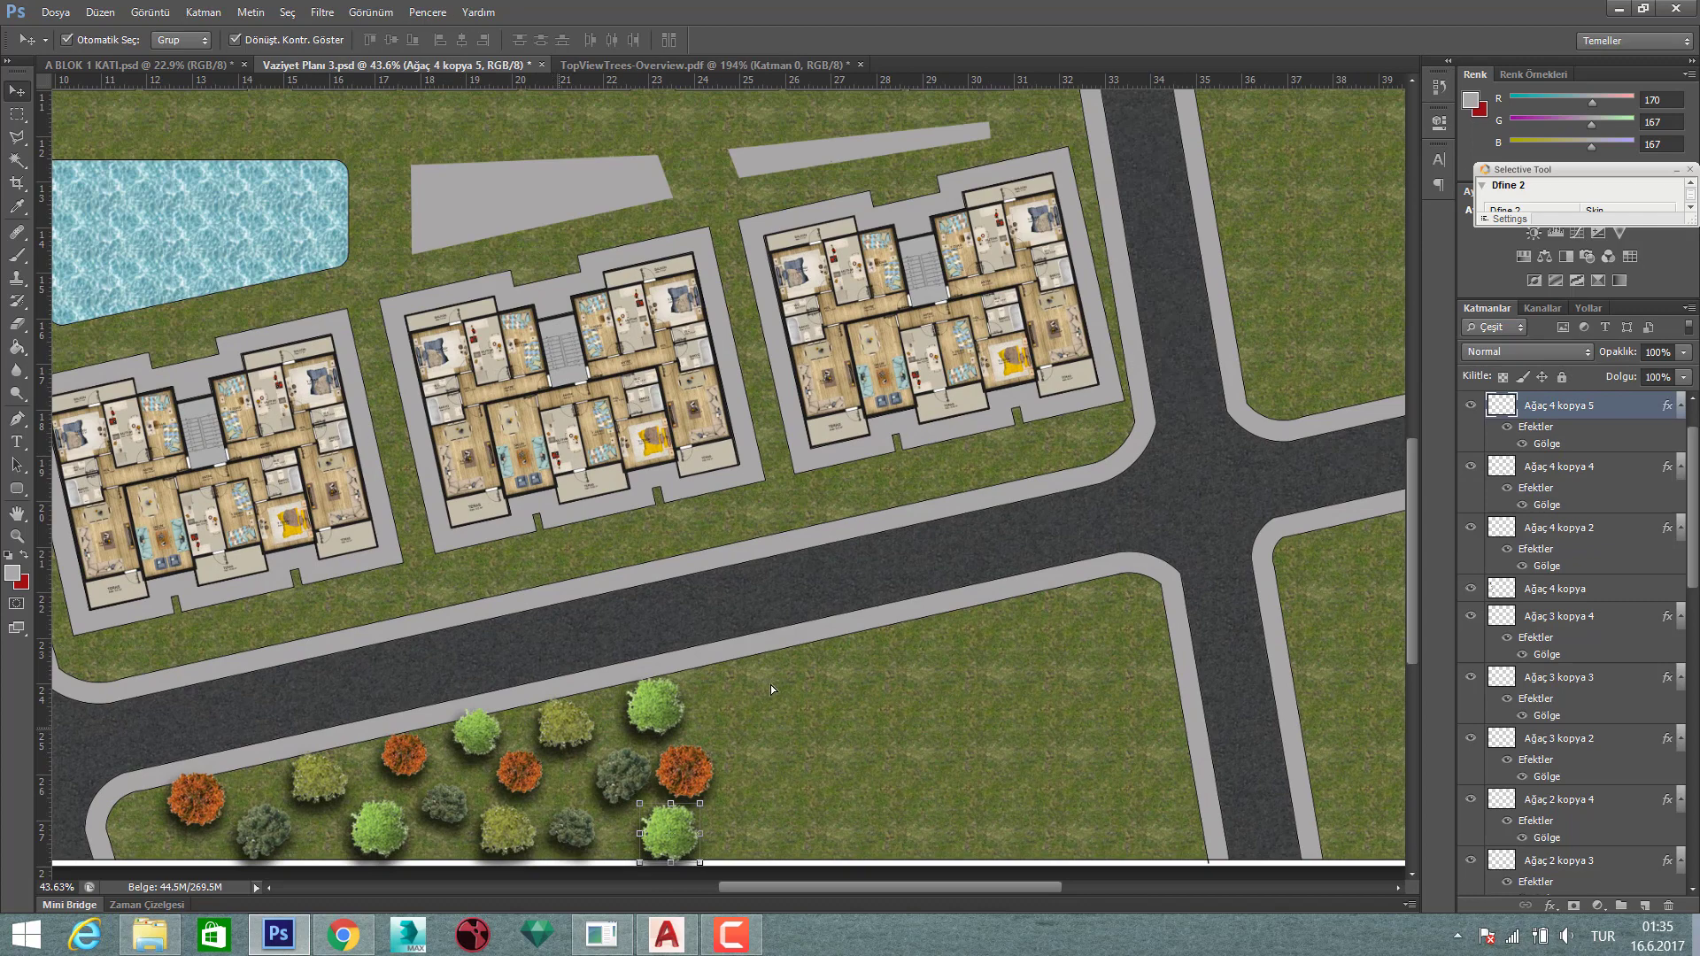
pyautogui.moveTo(770, 684); pyautogui.dragTo(767, 684)
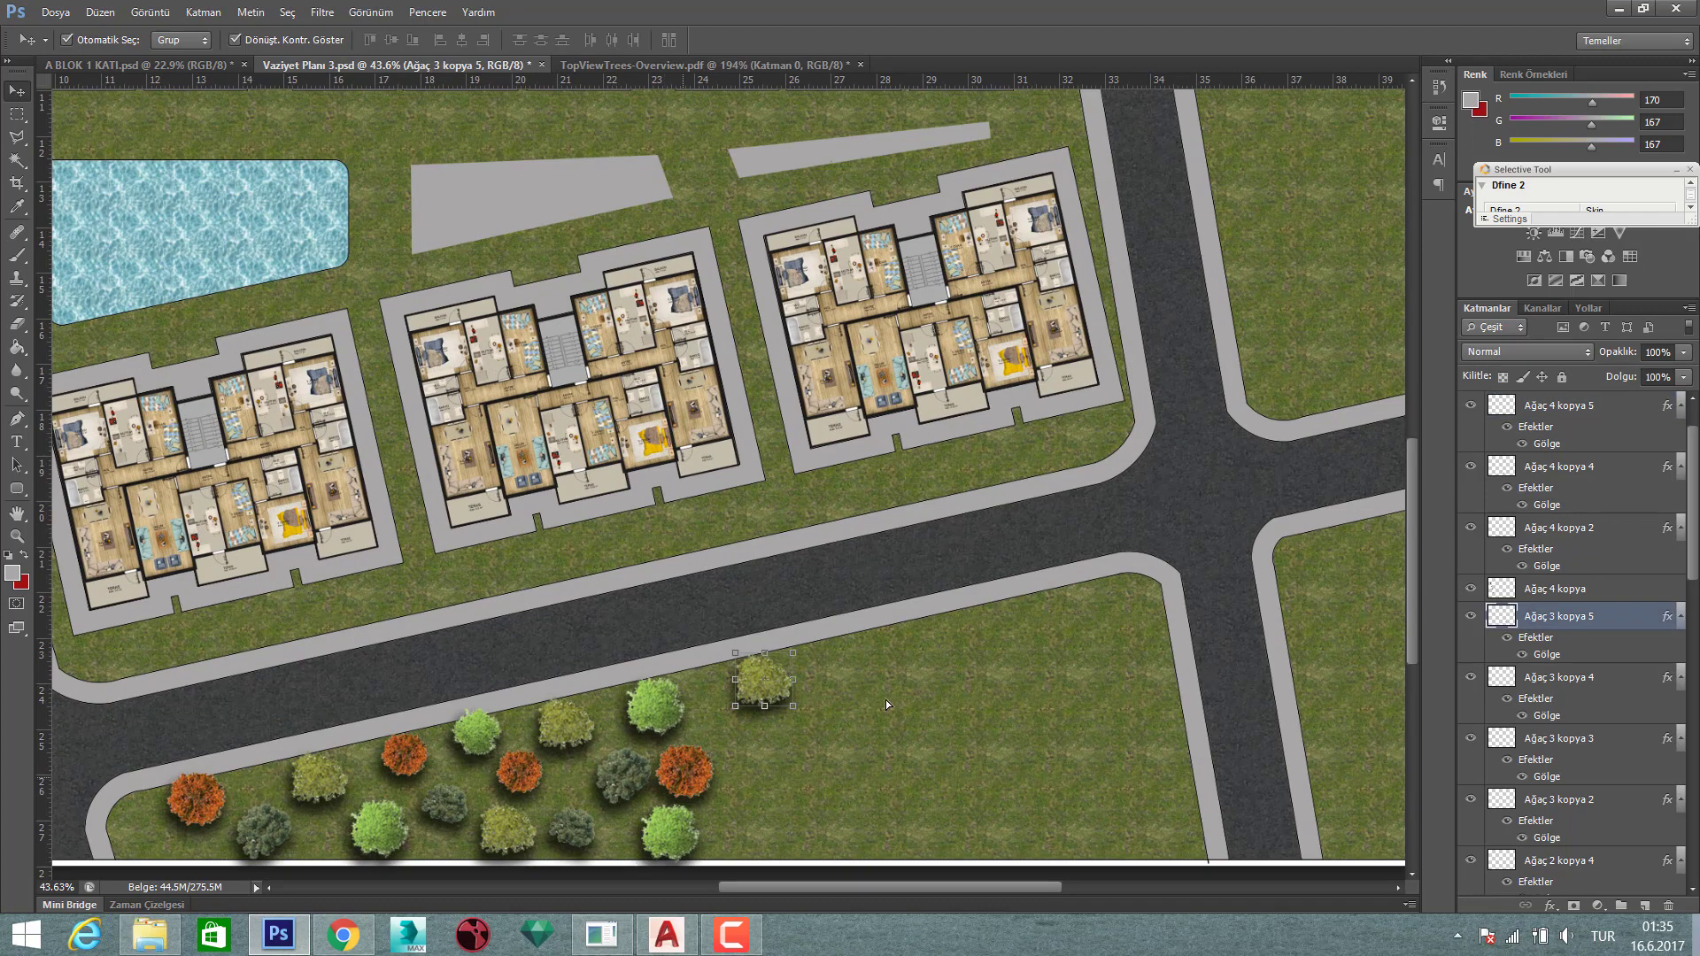
pyautogui.moveTo(685, 780); pyautogui.dragTo(859, 668)
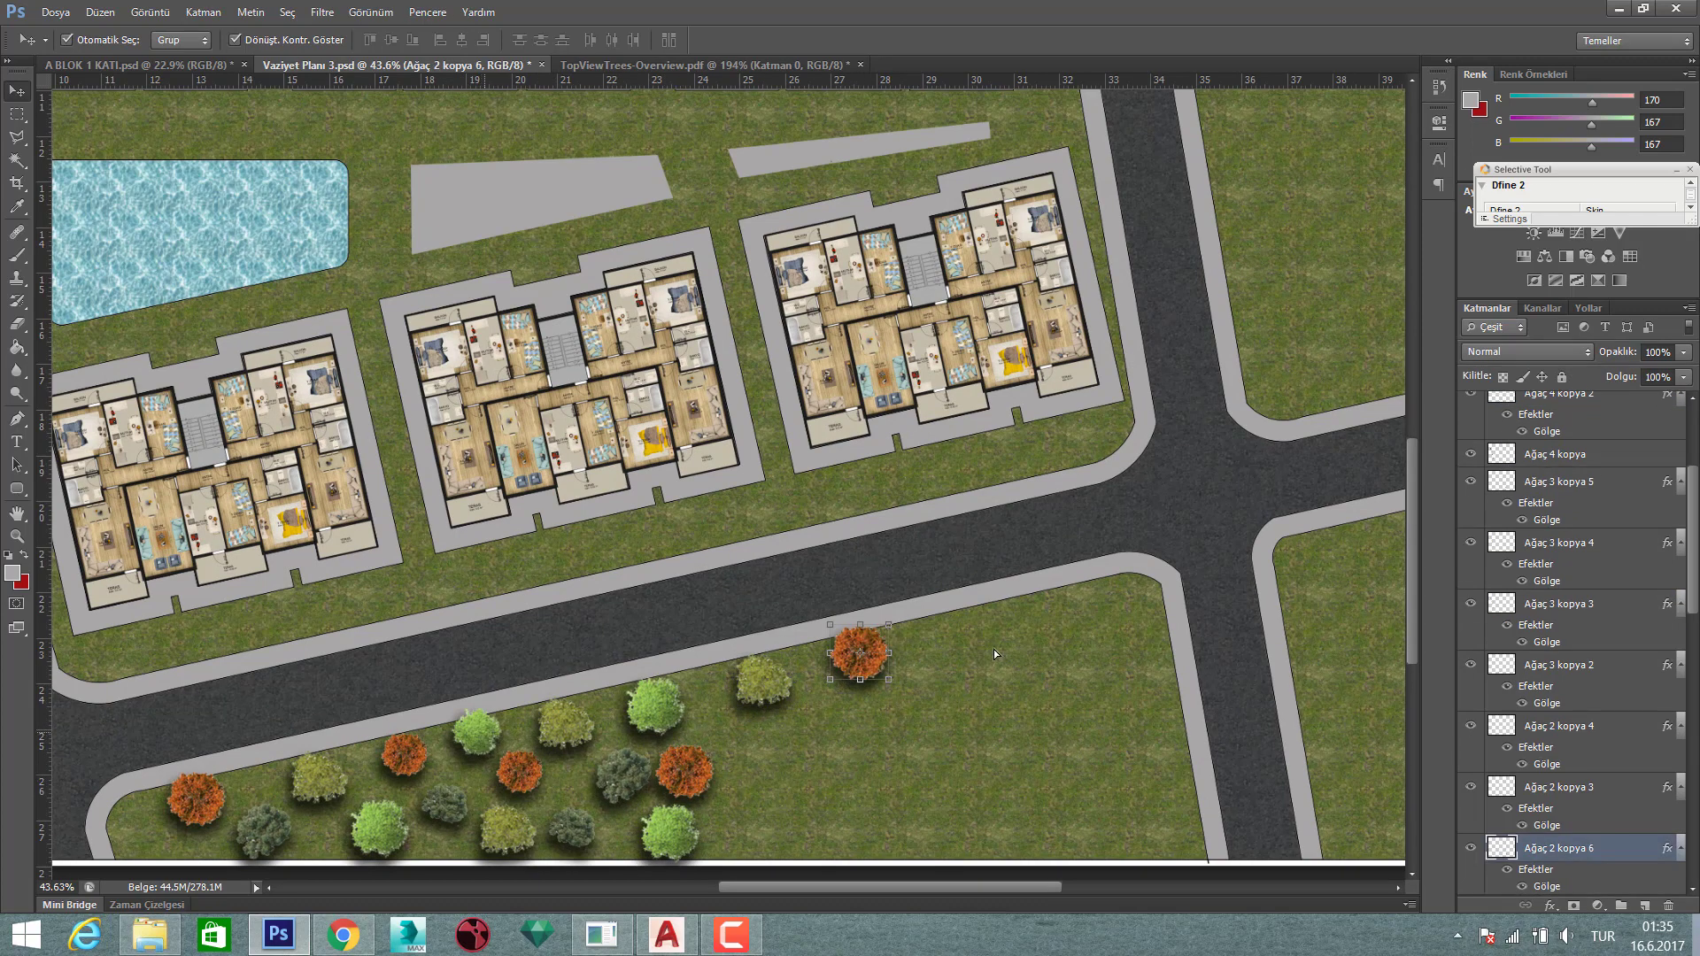
pyautogui.moveTo(476, 731); pyautogui.dragTo(932, 651)
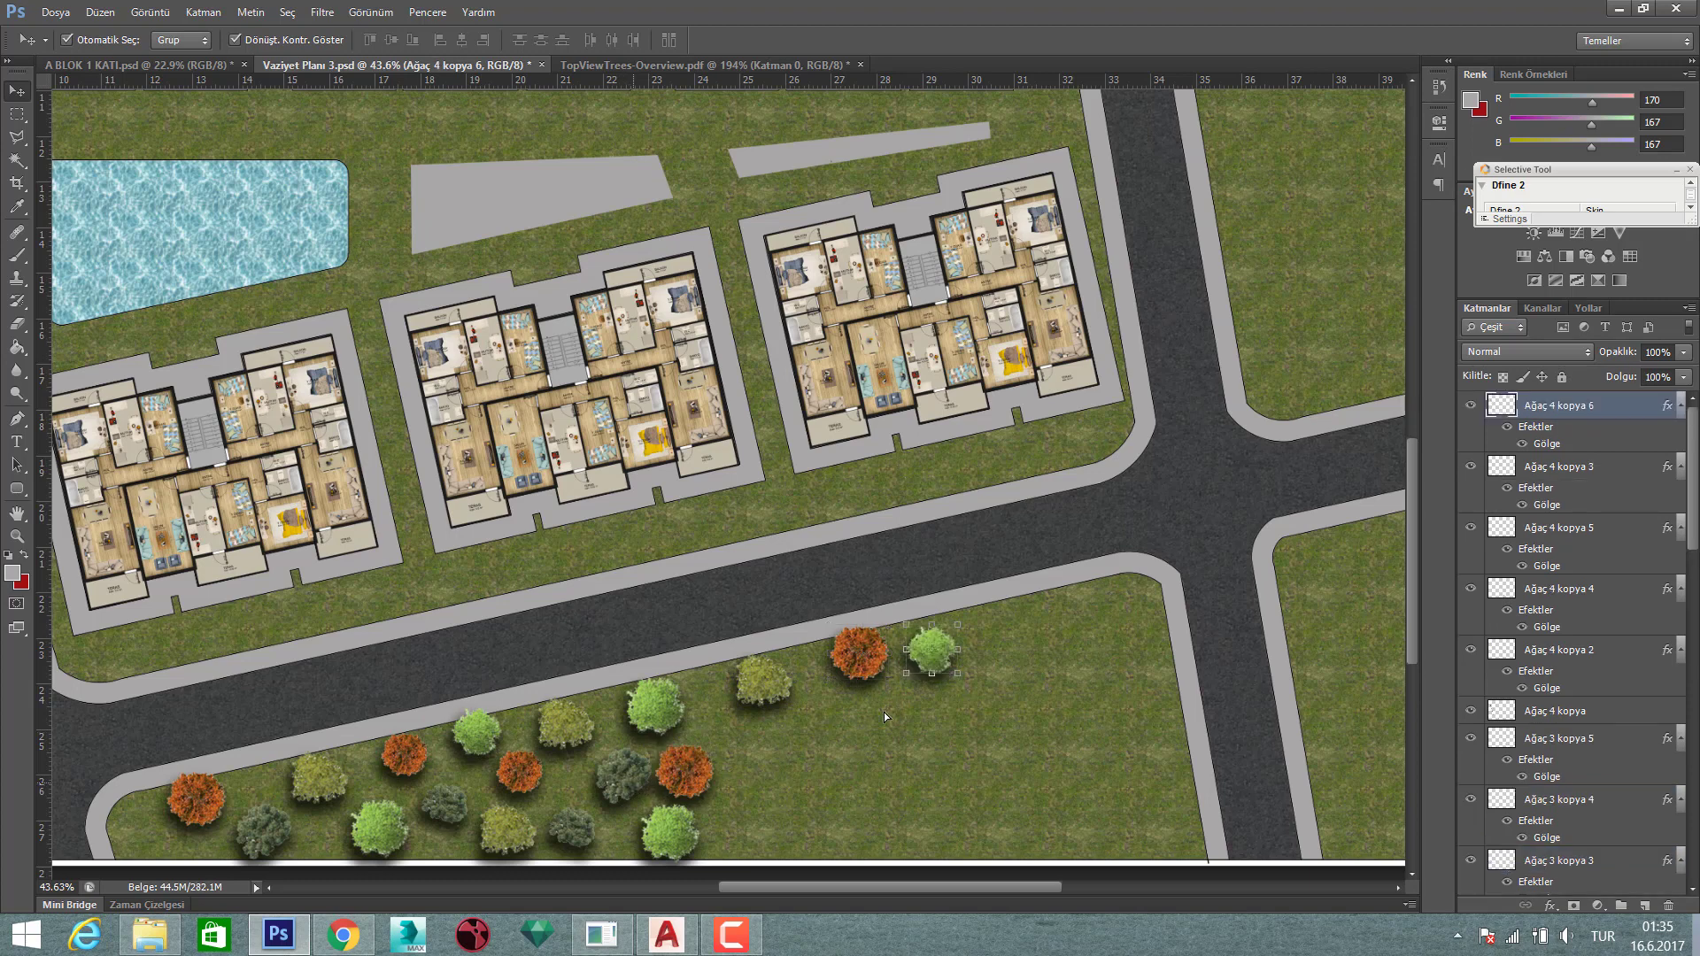
pyautogui.moveTo(624, 773)
pyautogui.mouseDown()
pyautogui.moveTo(1022, 641)
pyautogui.moveTo(1001, 624)
pyautogui.mouseUp()
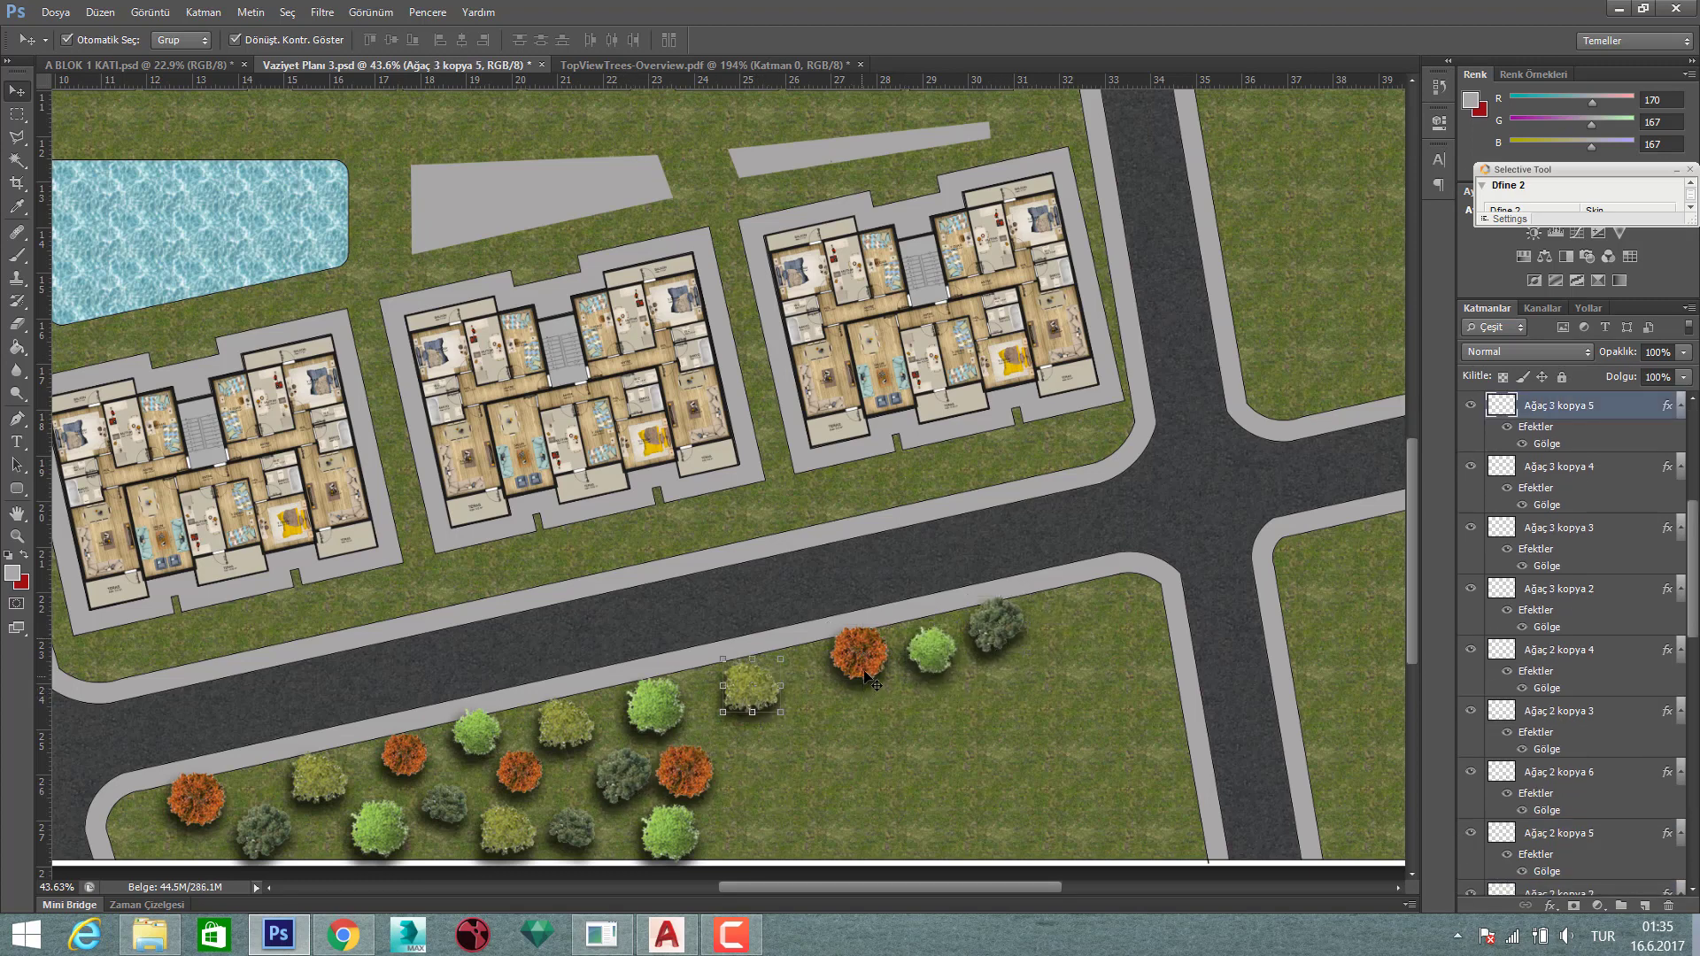
pyautogui.moveTo(866, 652); pyautogui.dragTo(847, 662)
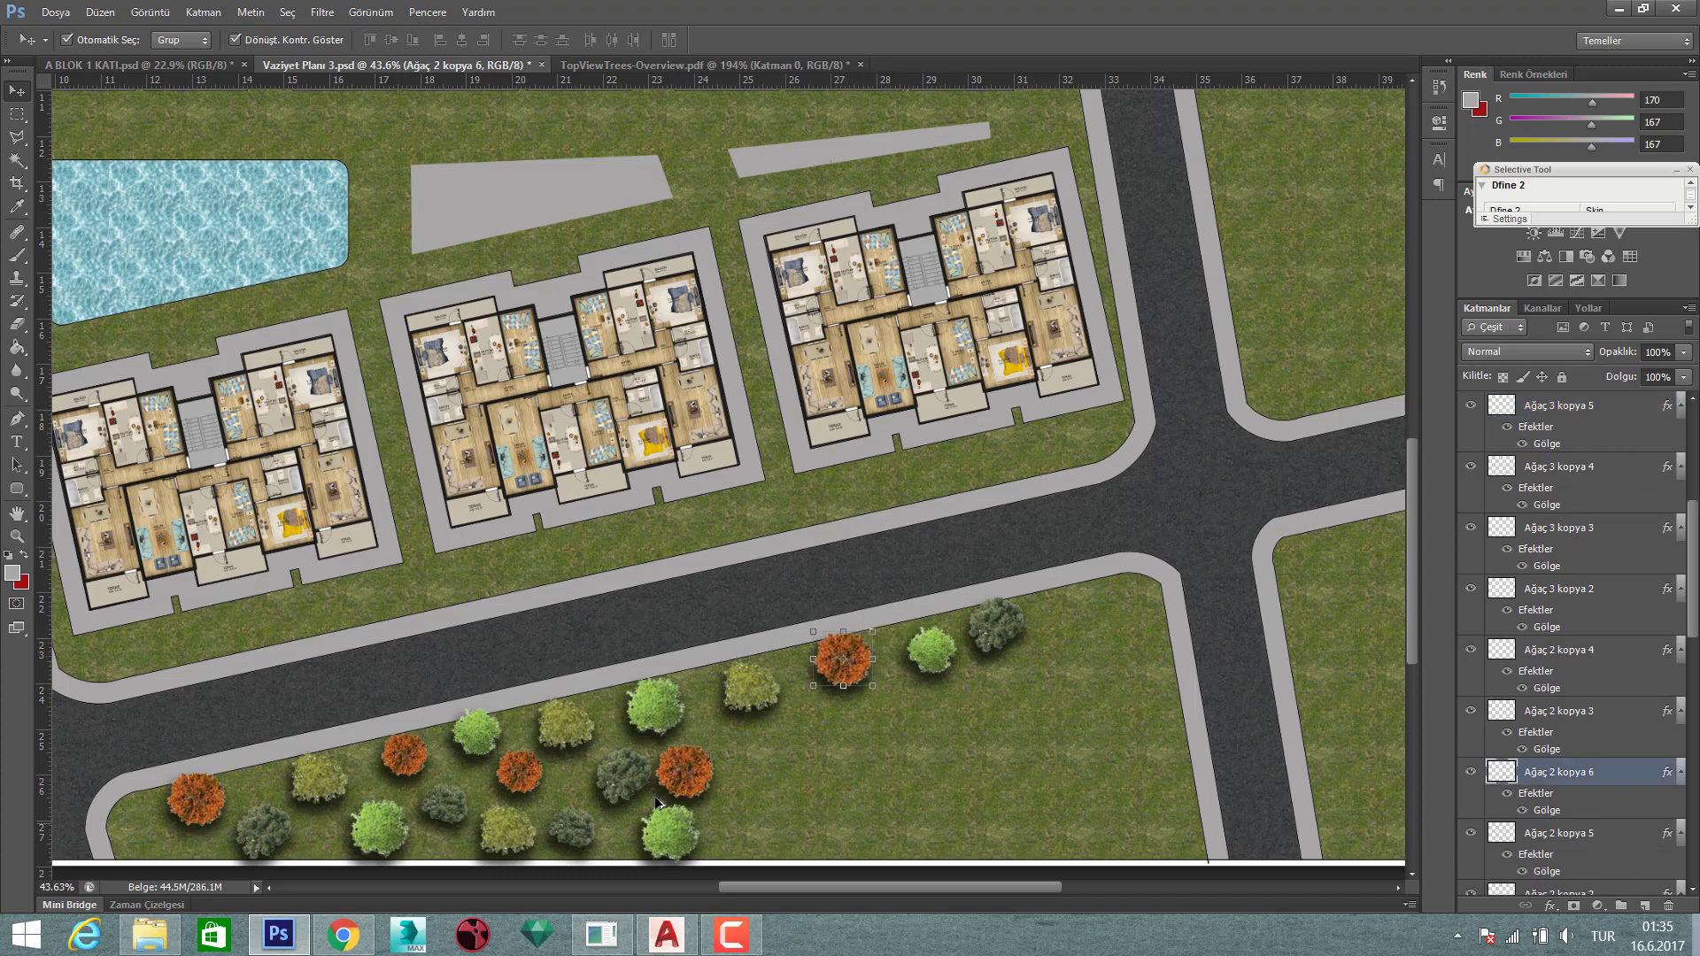
pyautogui.moveTo(625, 780); pyautogui.dragTo(1073, 650)
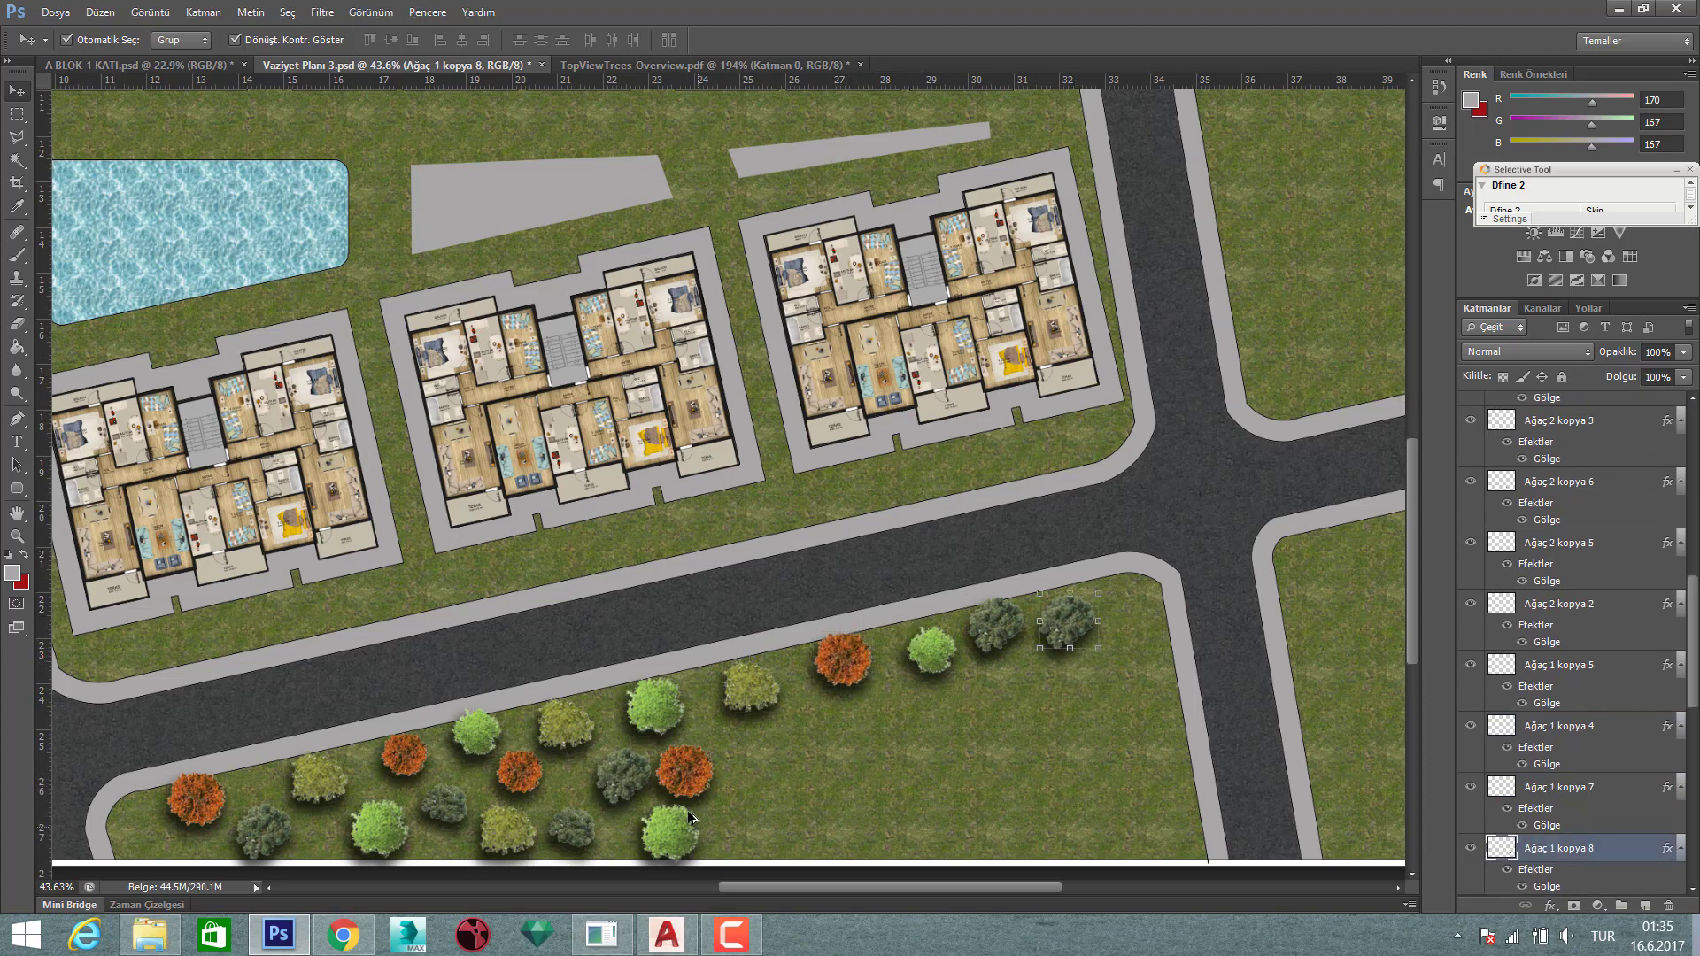
pyautogui.moveTo(842, 658)
pyautogui.mouseDown()
pyautogui.moveTo(1129, 646)
pyautogui.moveTo(1001, 646)
pyautogui.moveTo(1180, 549)
pyautogui.mouseUp()
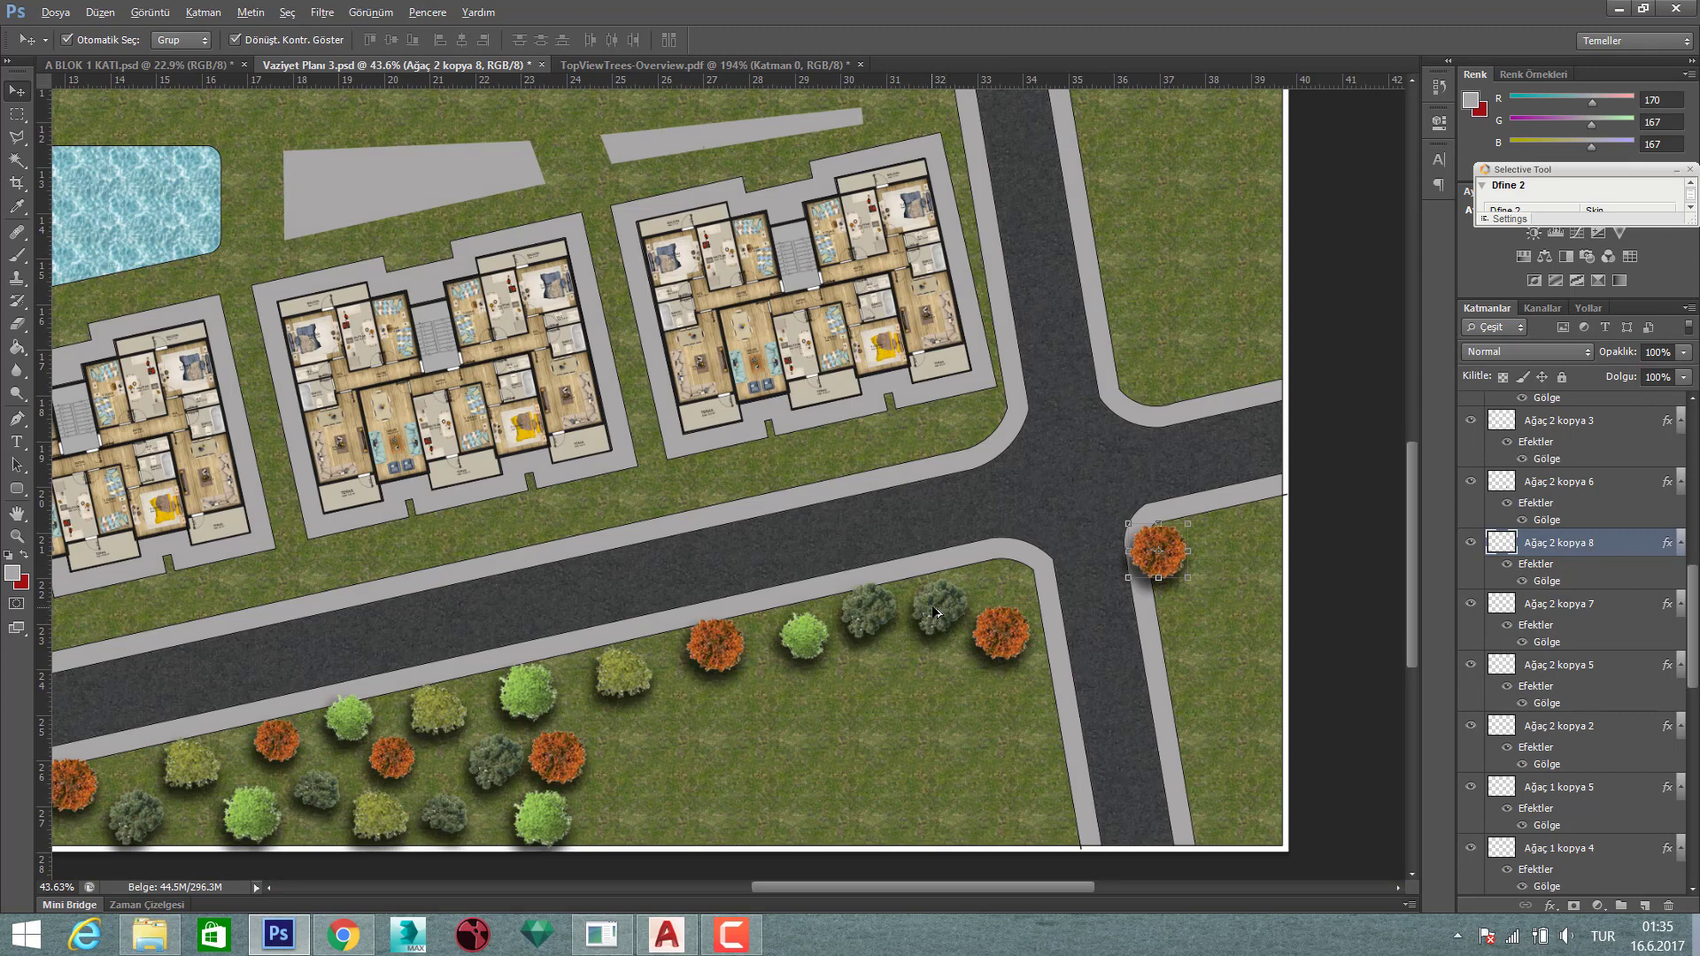
# - Line the right-hand road verge with dark-green, light-green and olive tree copies
pyautogui.moveTo(934, 607); pyautogui.dragTo(1177, 609)
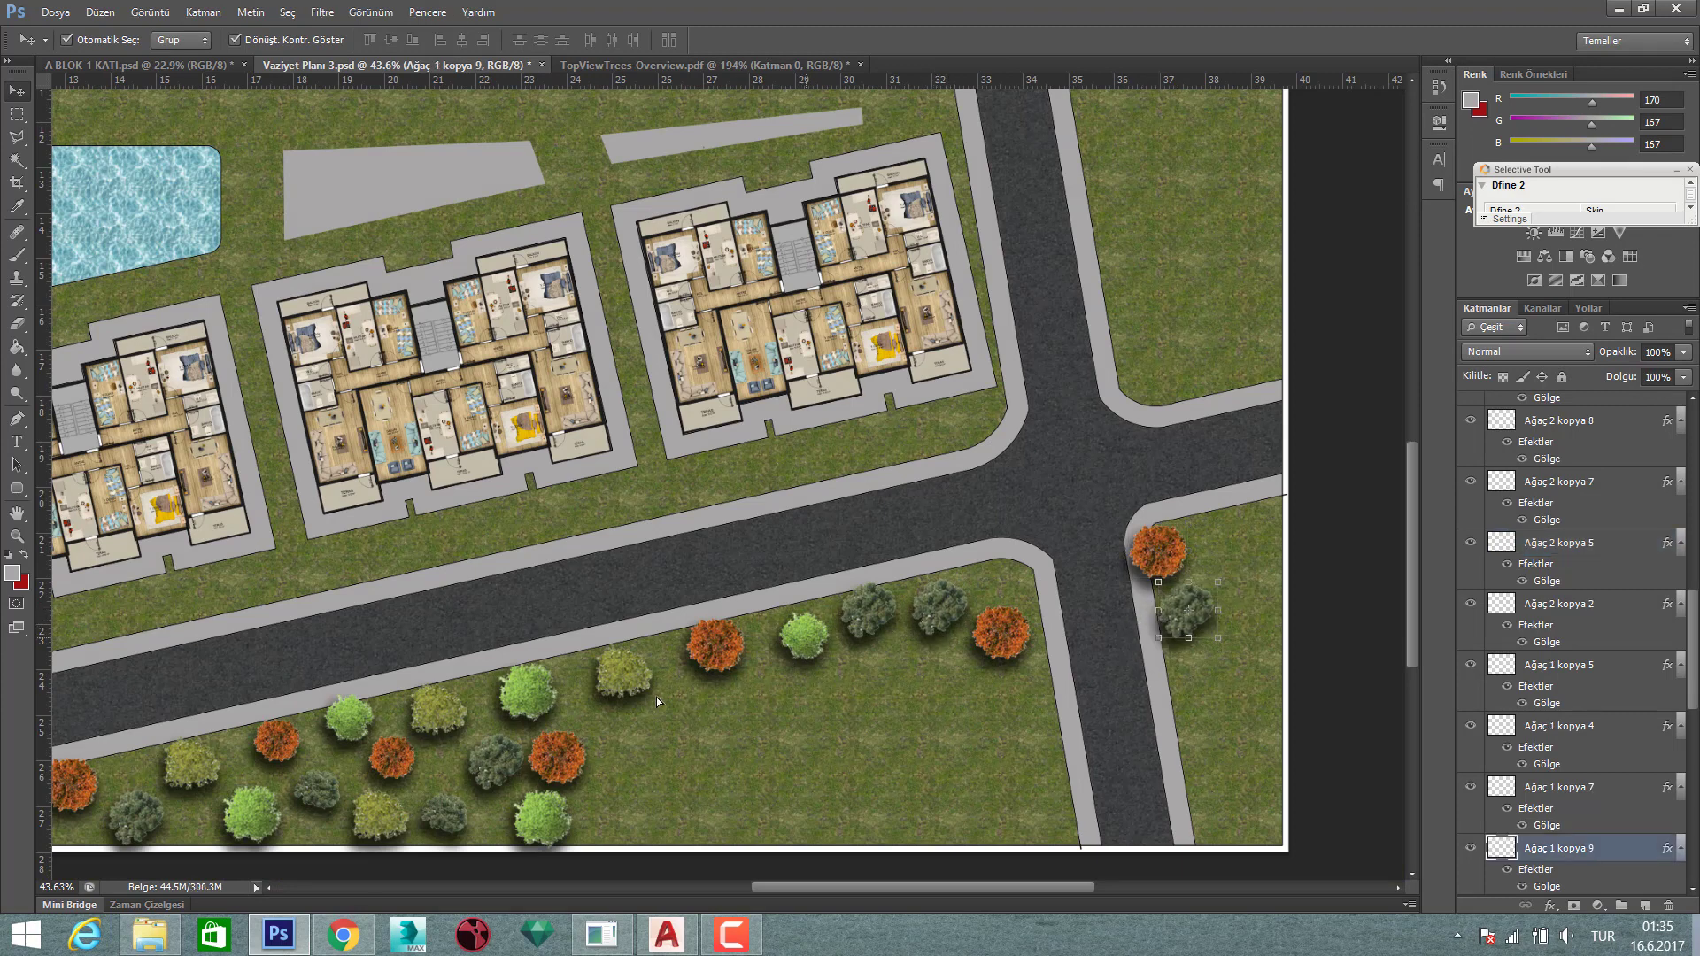
pyautogui.moveTo(624, 678); pyautogui.dragTo(1188, 682)
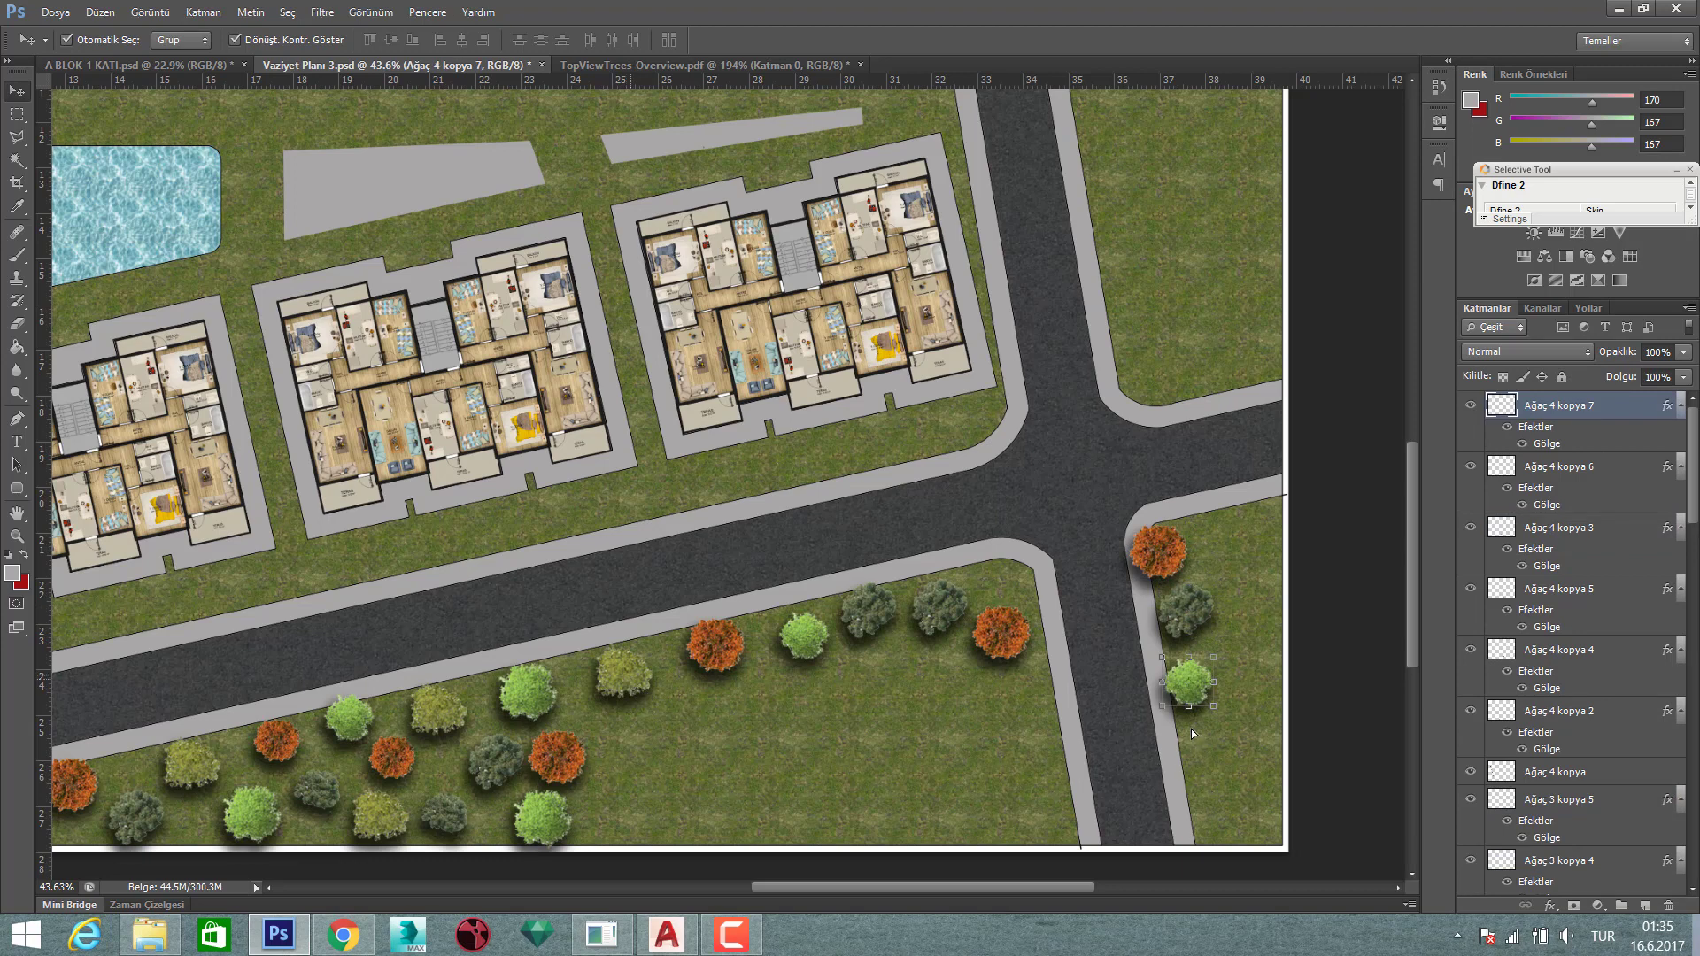
pyautogui.moveTo(624, 677); pyautogui.dragTo(1191, 744)
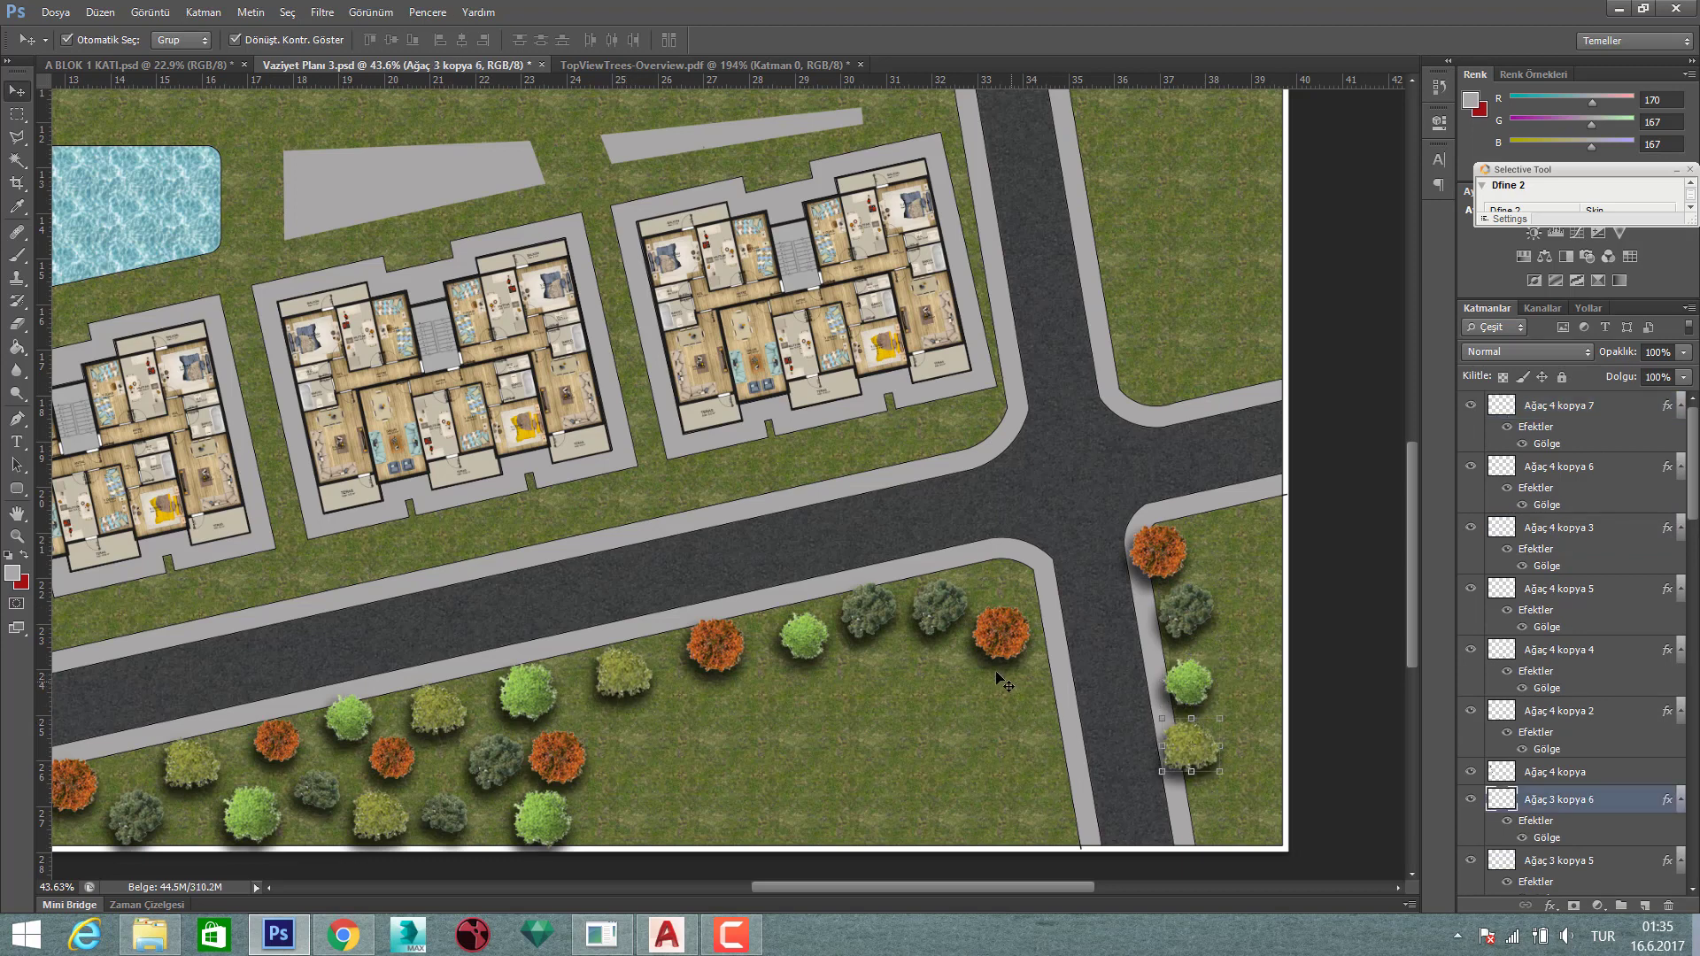
pyautogui.click(998, 645)
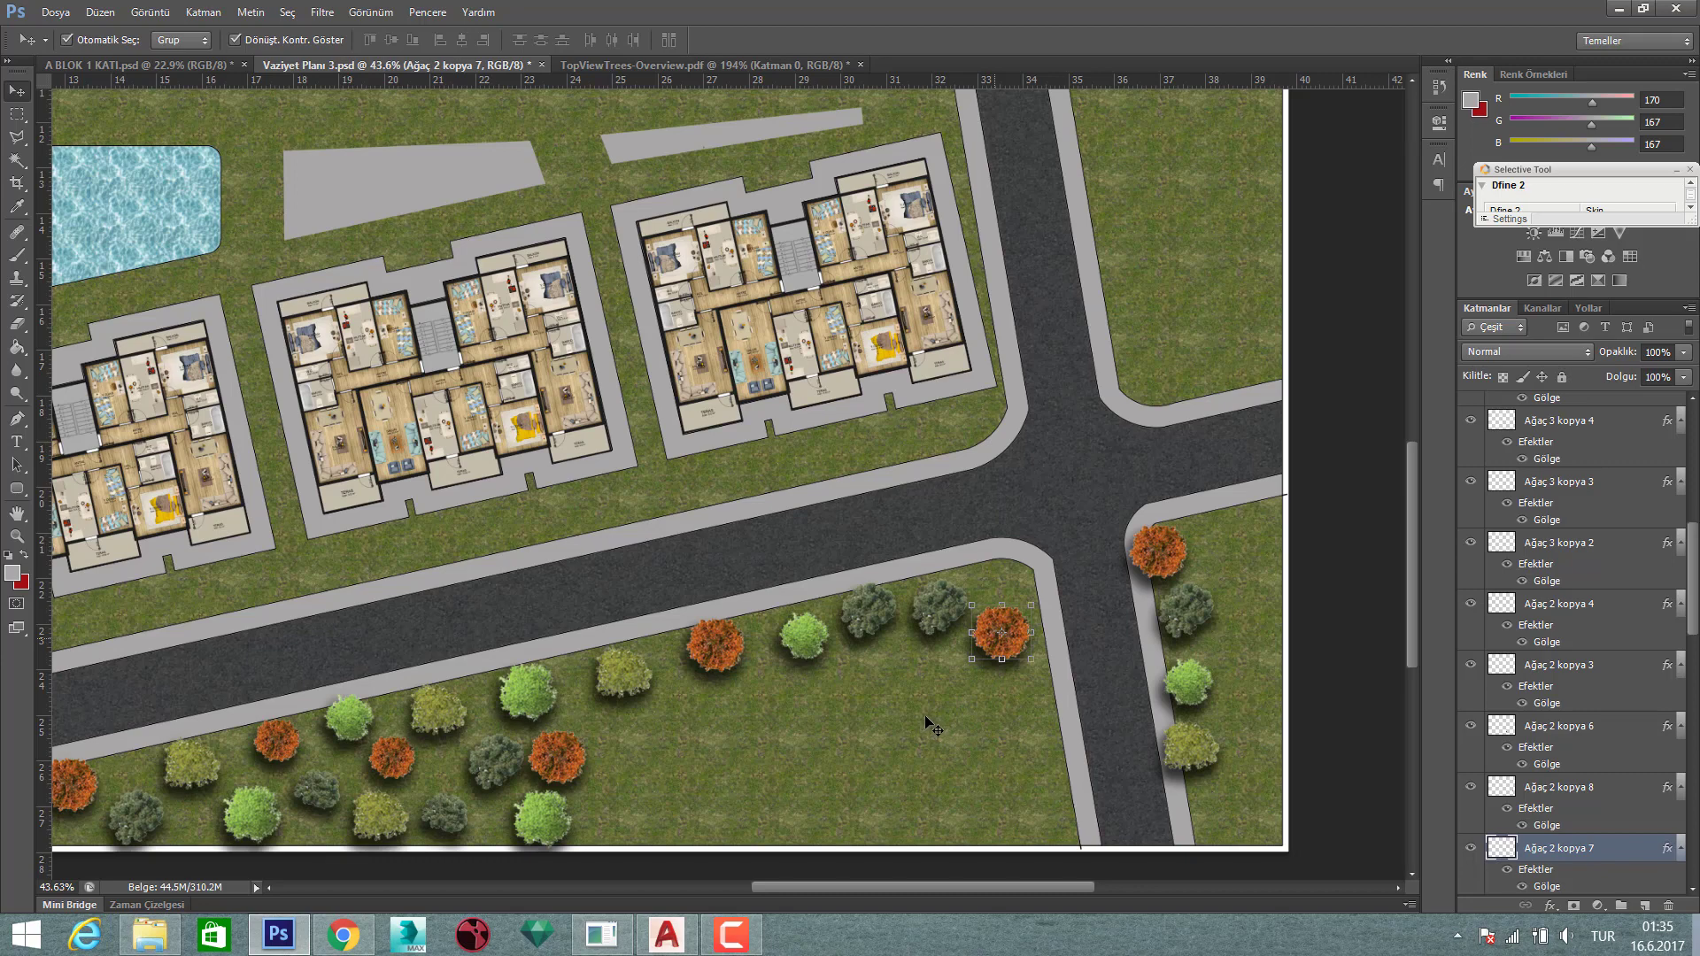
pyautogui.hscroll(-2, 930, 726)
pyautogui.scroll(-2, 885, 731)
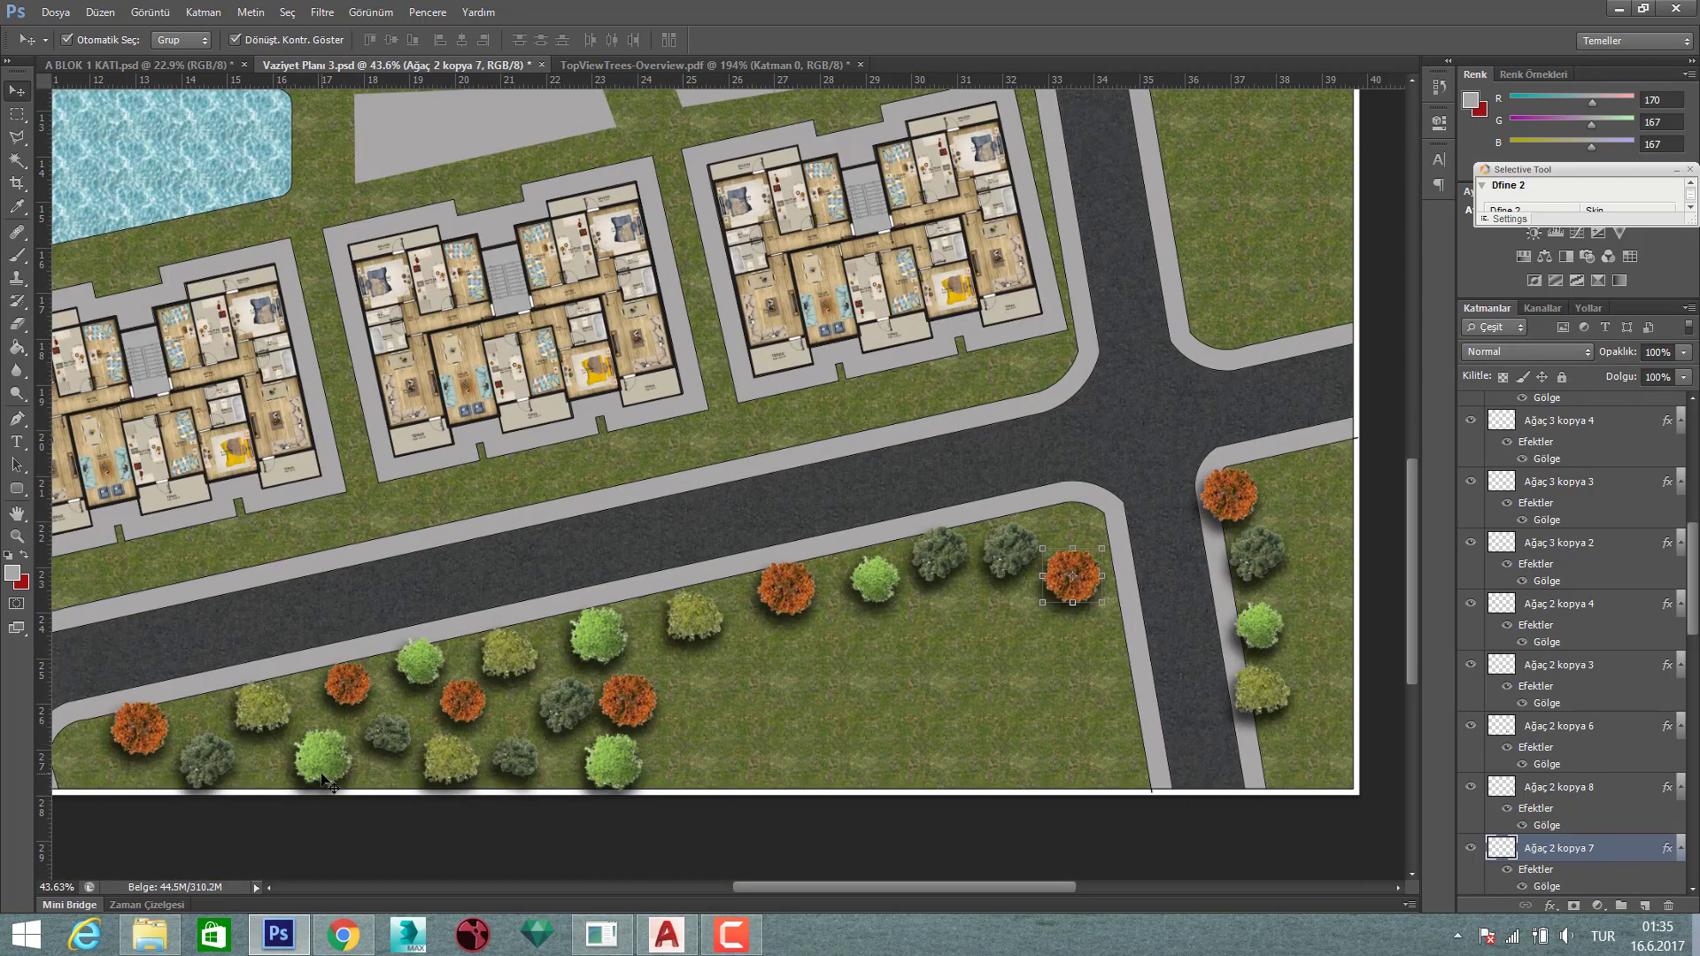
# - Merge the seven tree layers at the lawn's lower left into one layer
pyautogui.click(156, 744)
pyautogui.keyDown('shift'); pyautogui.click(205, 779); pyautogui.keyUp('shift')
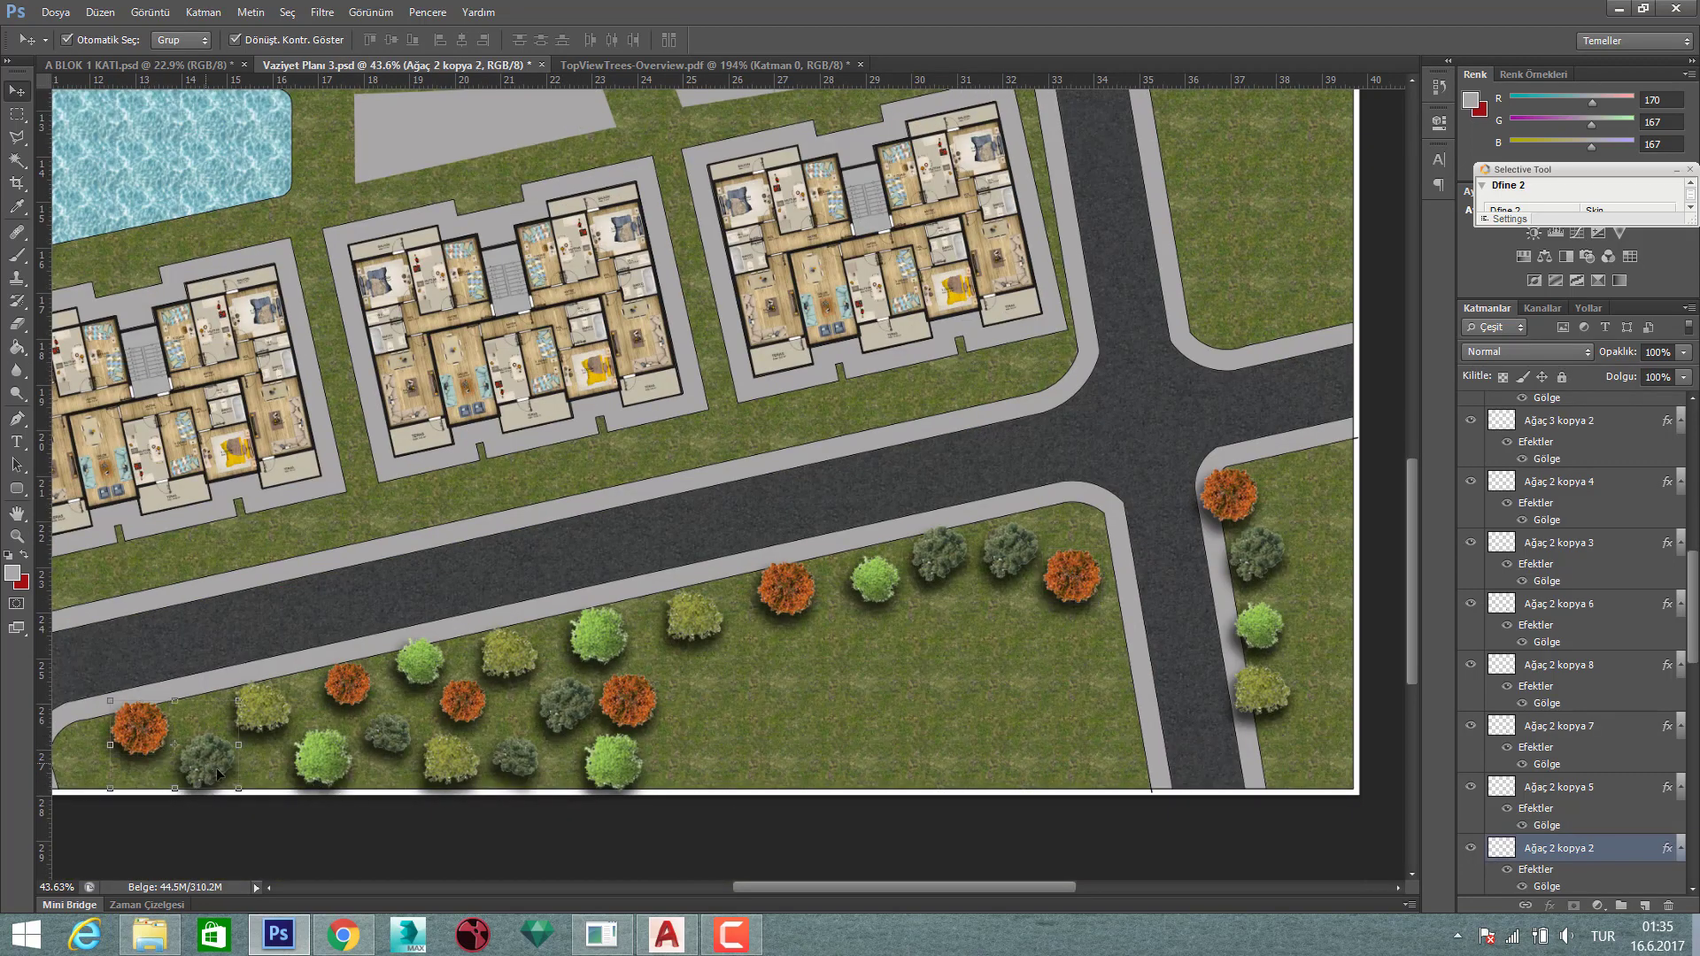
pyautogui.keyDown('shift'); pyautogui.click(312, 759); pyautogui.keyUp('shift')
pyautogui.keyDown('shift'); pyautogui.click(263, 709); pyautogui.keyUp('shift')
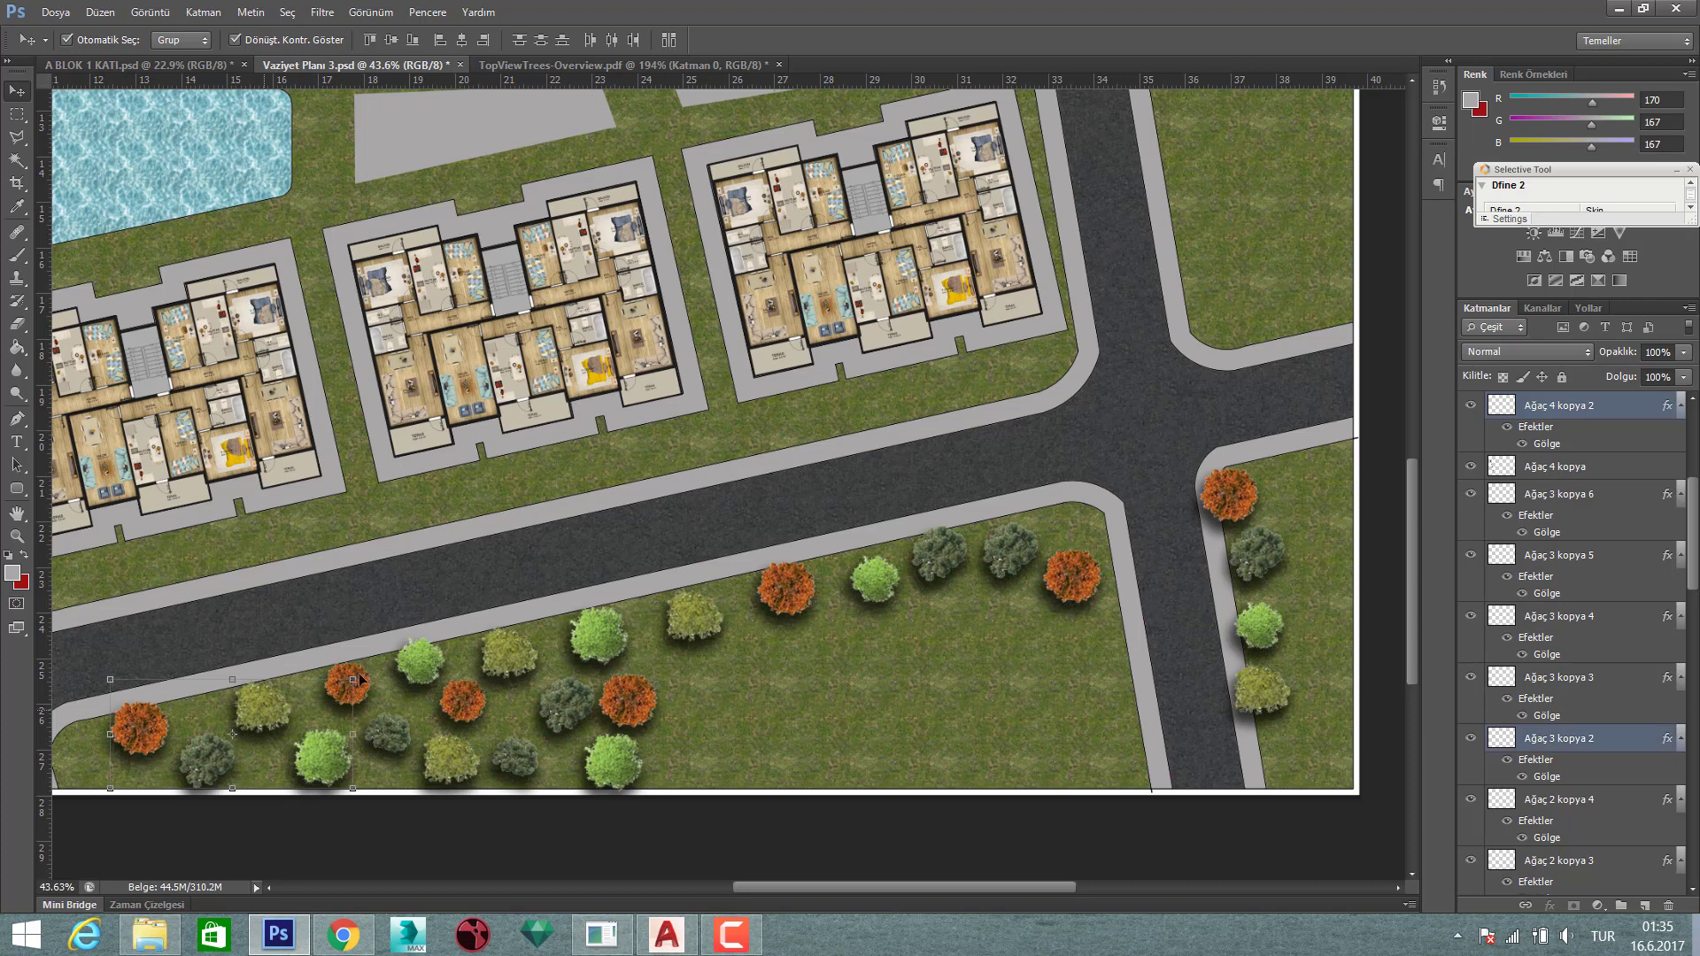
pyautogui.keyDown('shift'); pyautogui.click(434, 664); pyautogui.keyUp('shift')
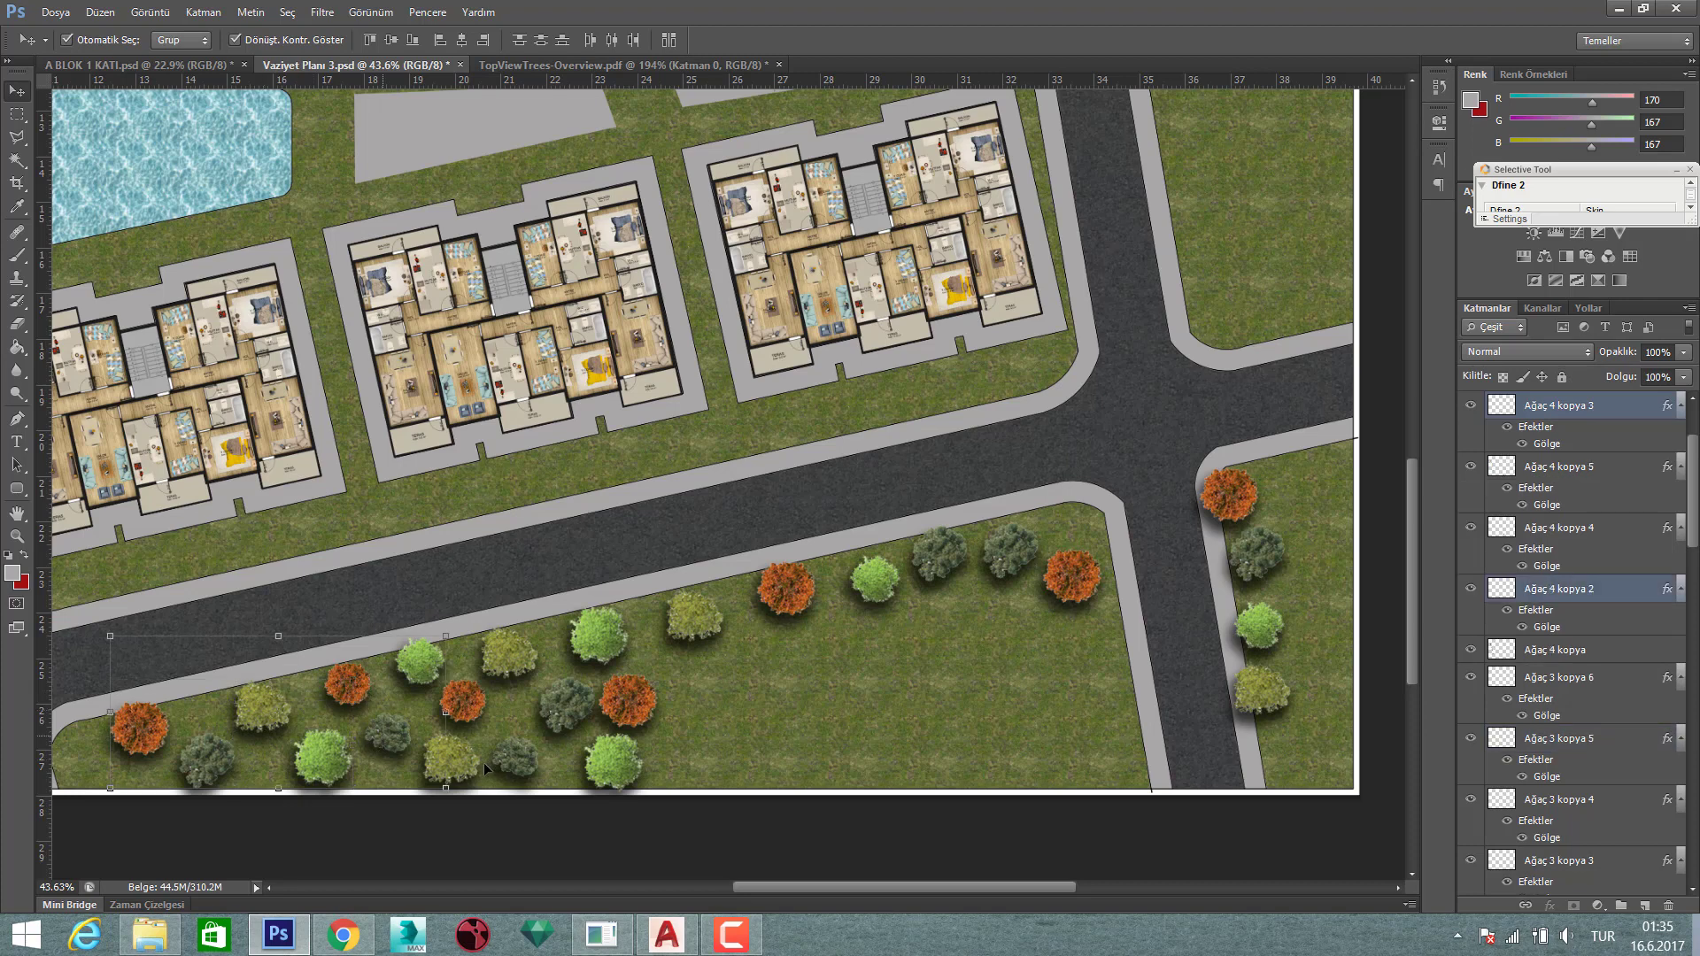
pyautogui.keyDown('shift'); pyautogui.click(438, 767); pyautogui.keyUp('shift')
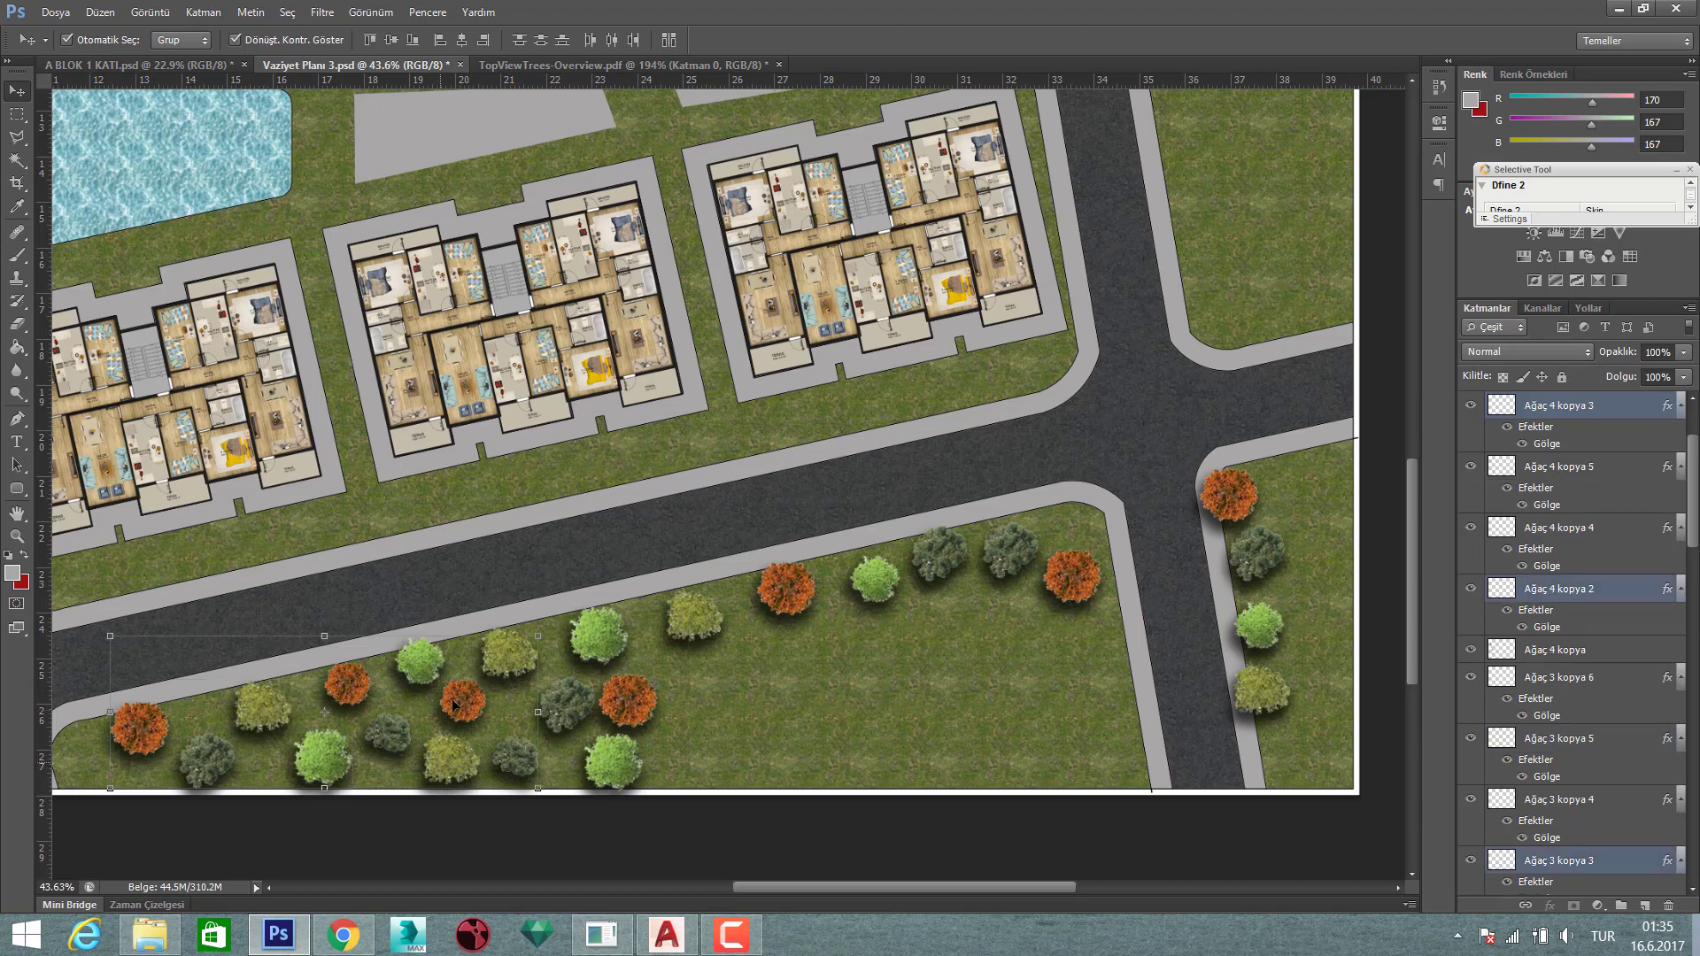
pyautogui.keyDown('shift'); pyautogui.click(505, 666); pyautogui.keyUp('shift')
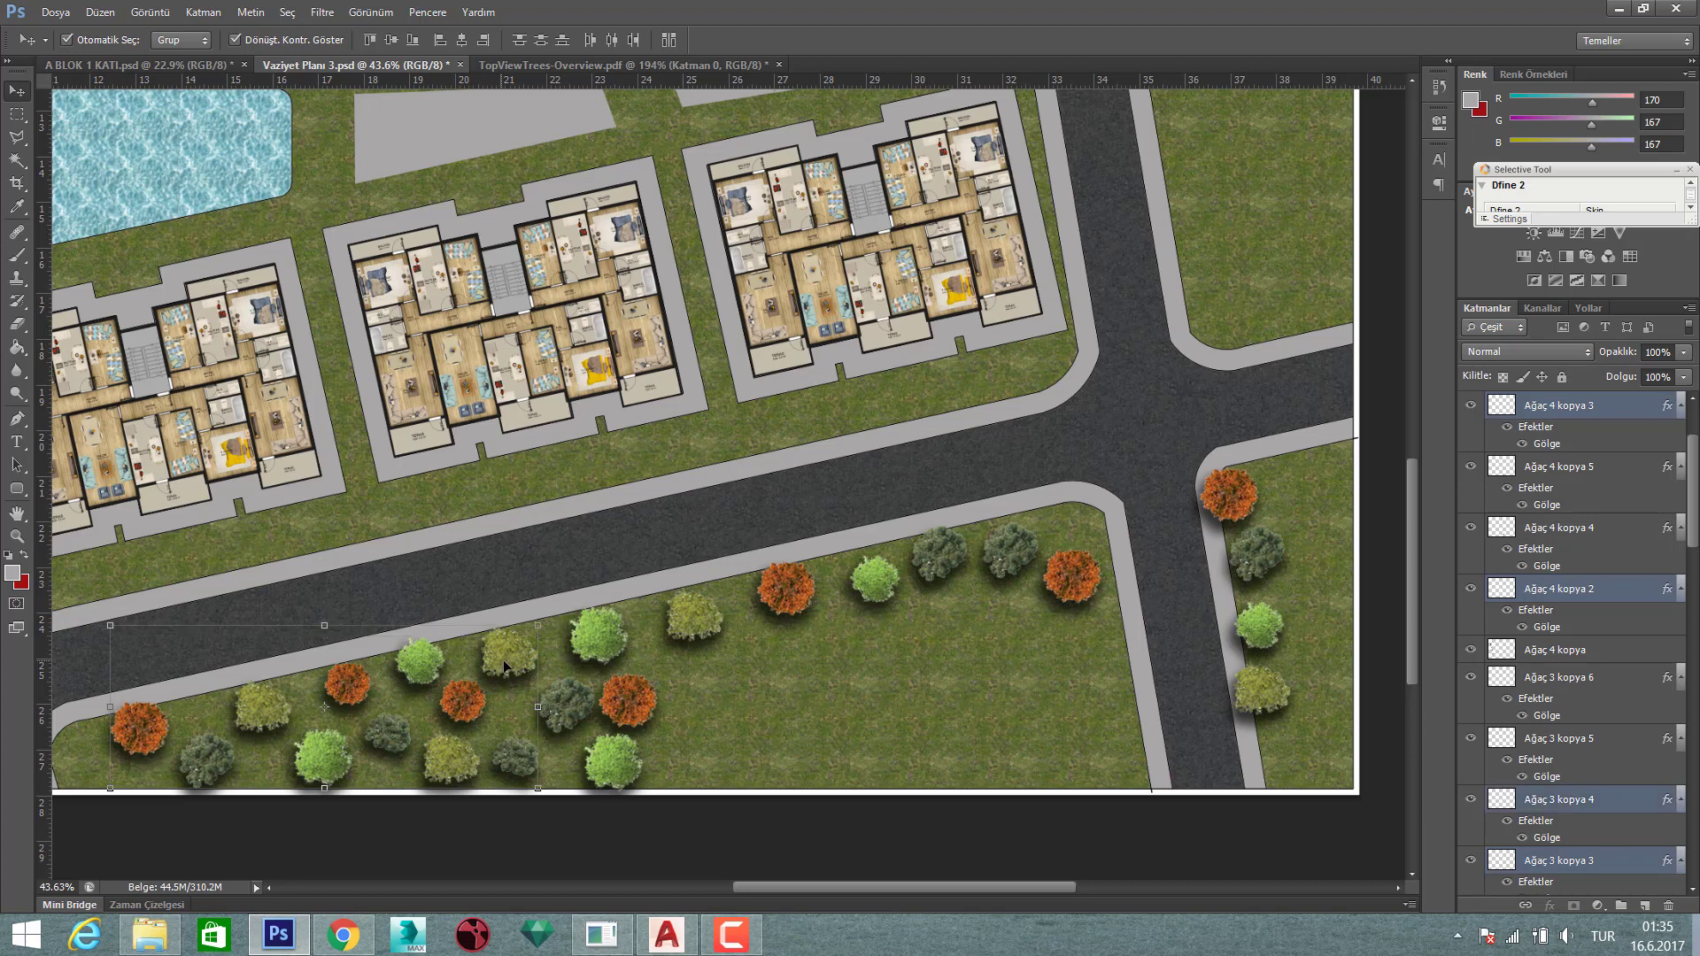
pyautogui.rightClick(1547, 589)
pyautogui.click(1440, 682)
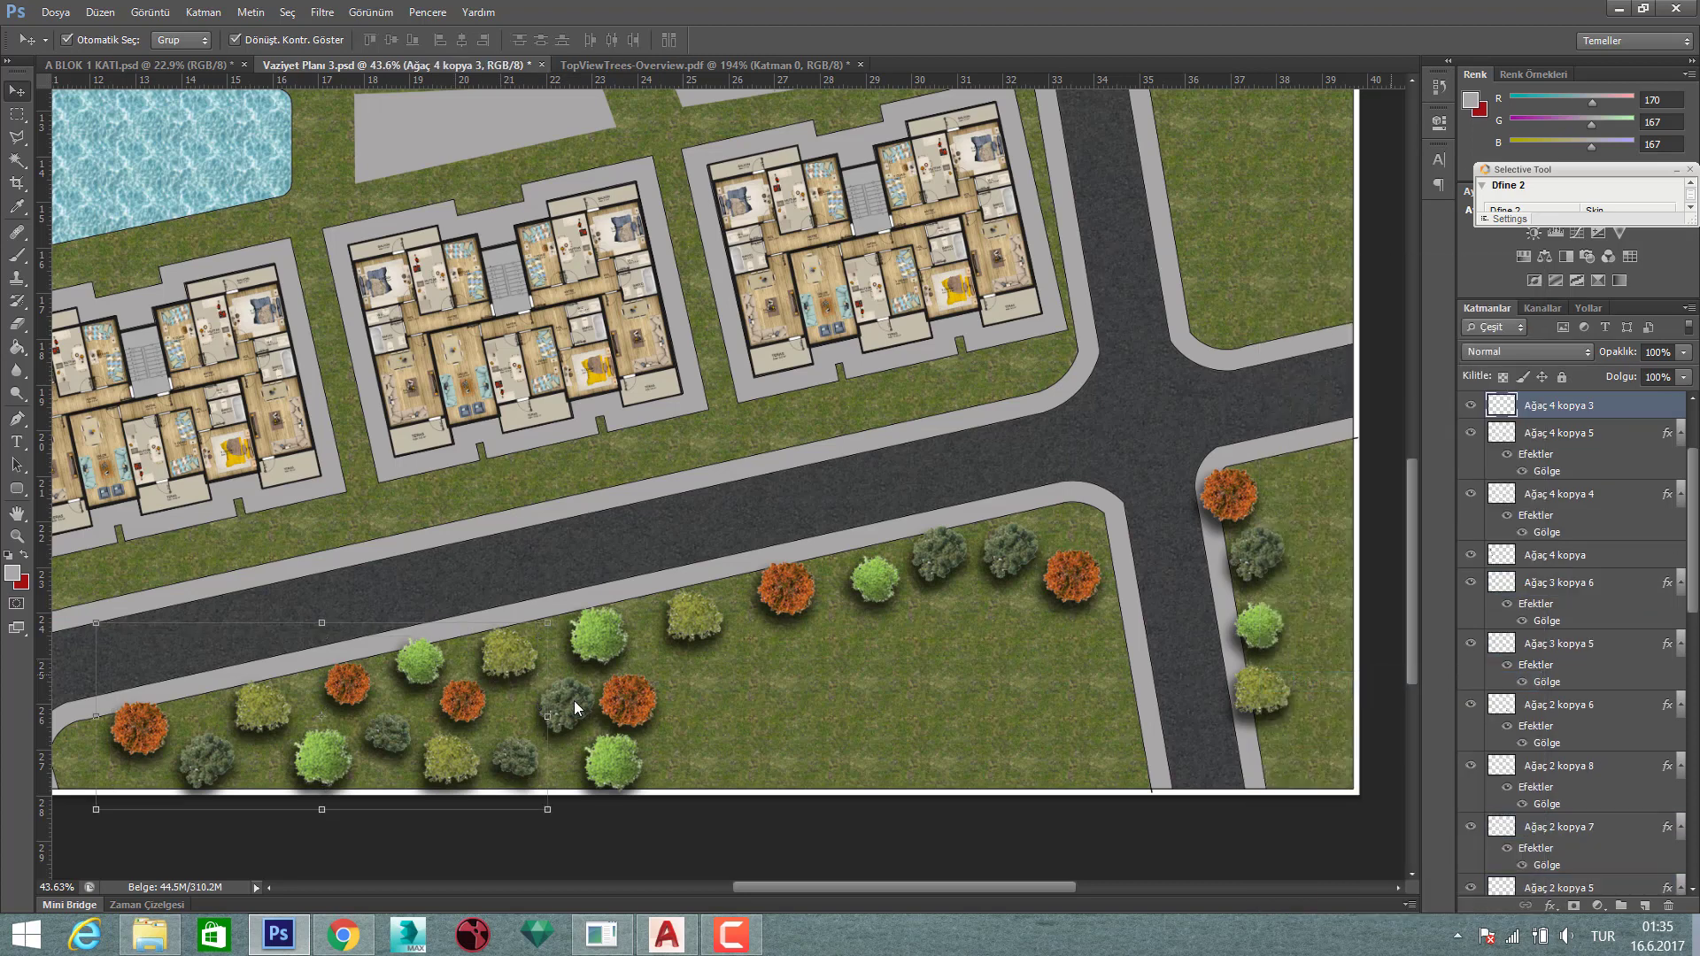
pyautogui.moveTo(511, 640); pyautogui.dragTo(556, 612)
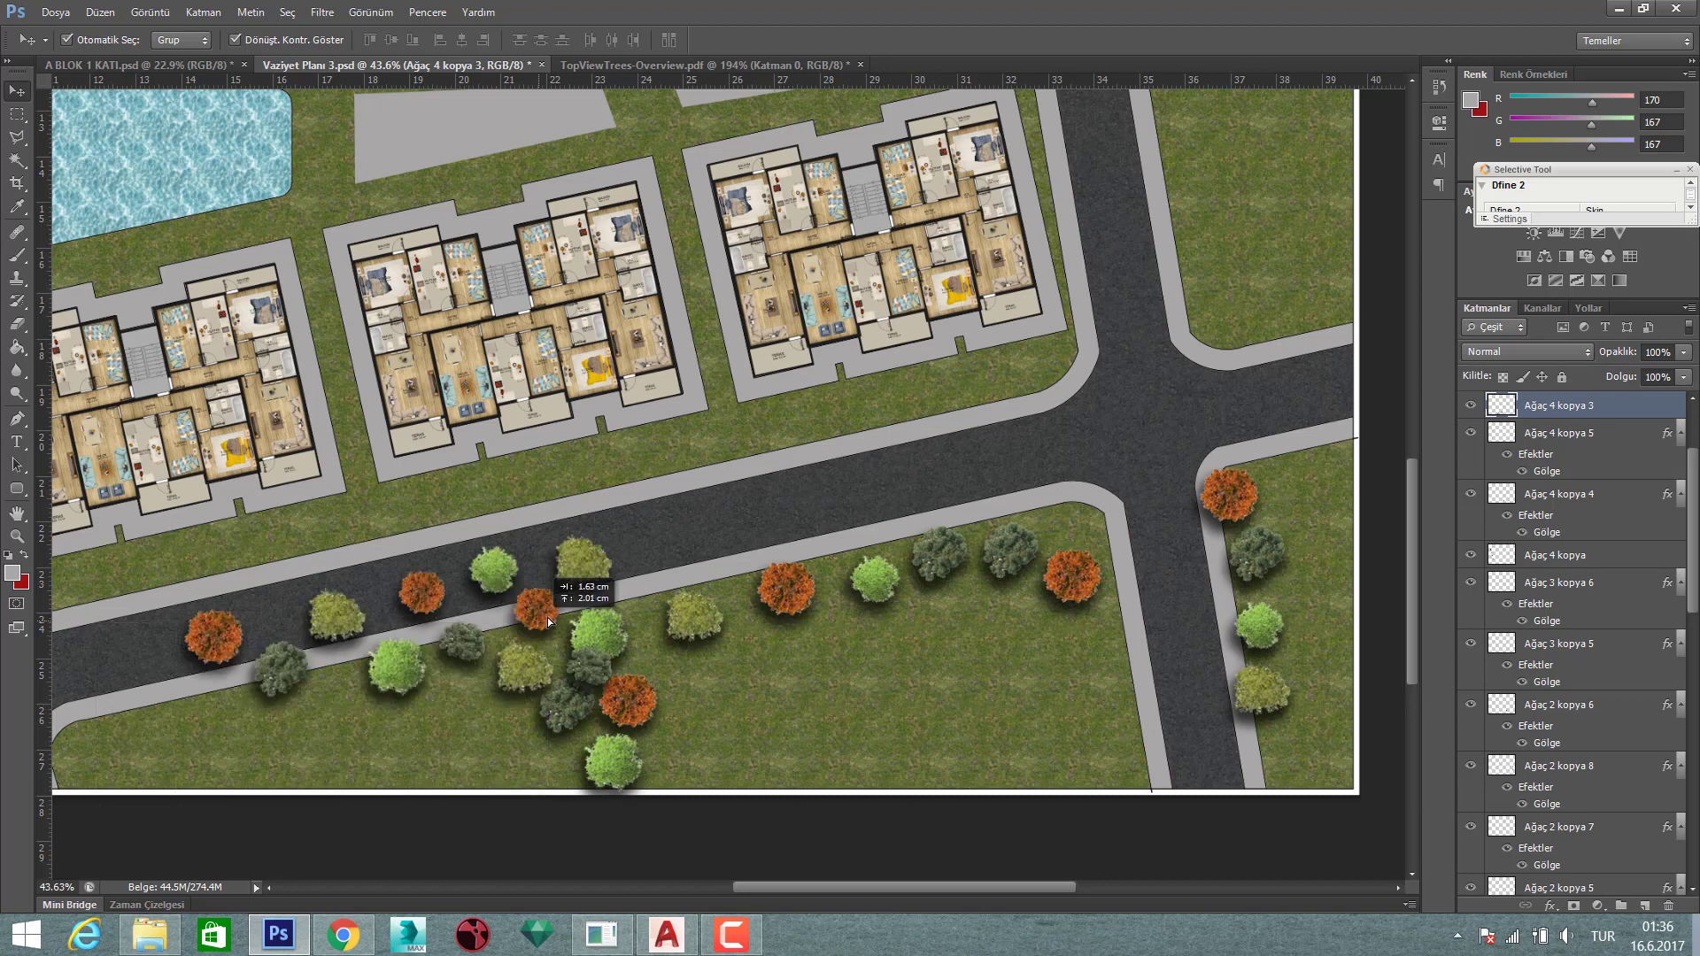
pyautogui.hotkey('ctrl', 'z')
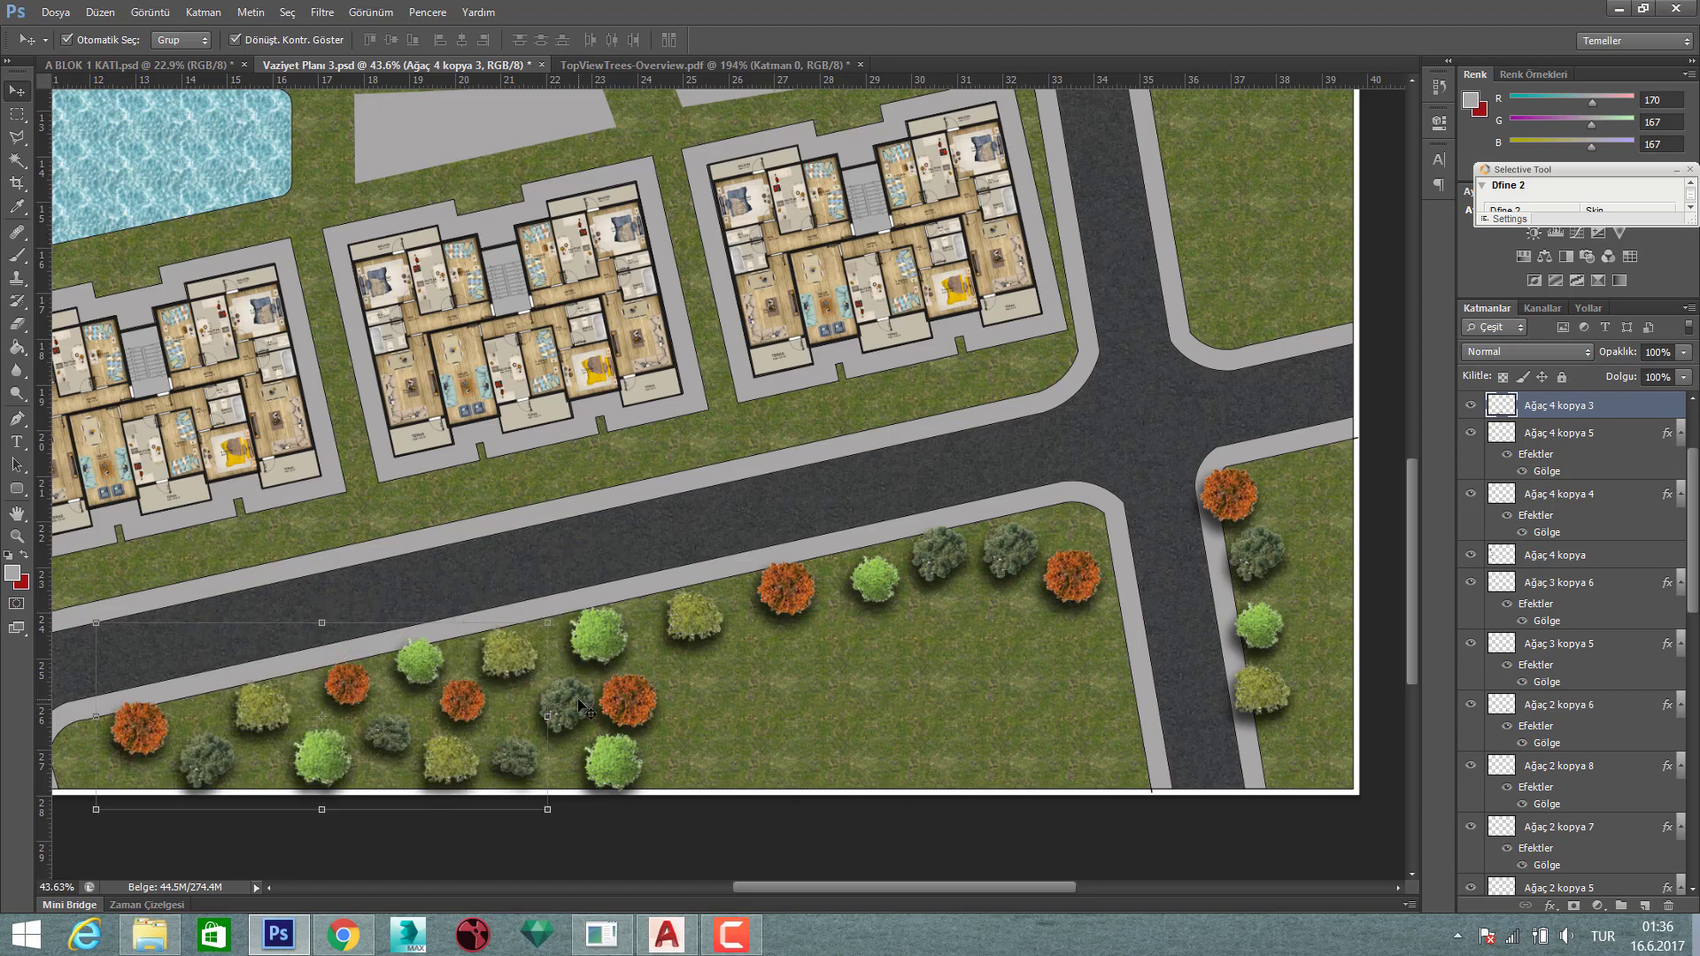
# - Add the remaining lawn trees to the selection and merge them into Ağaç 4 kopya 6
pyautogui.keyDown('shift'); pyautogui.click(611, 722); pyautogui.keyUp('shift')
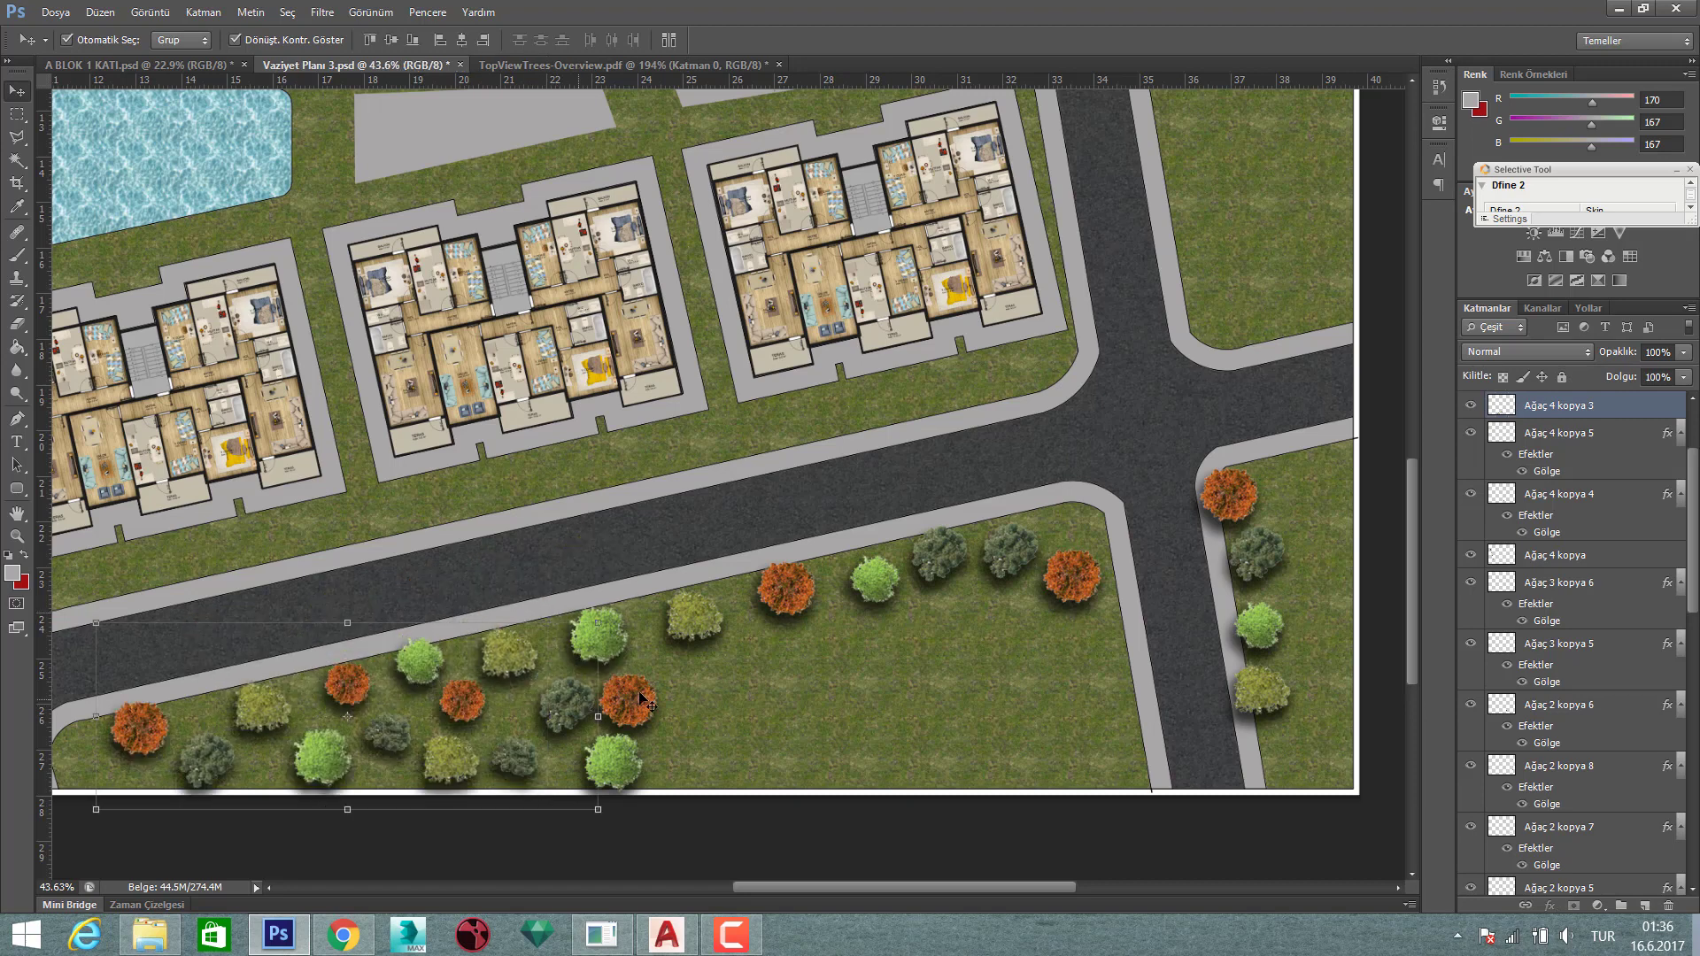
pyautogui.keyDown('shift'); pyautogui.click(603, 645); pyautogui.keyUp('shift')
pyautogui.keyDown('shift'); pyautogui.click(699, 611); pyautogui.keyUp('shift')
pyautogui.keyDown('shift'); pyautogui.click(785, 590); pyautogui.keyUp('shift')
pyautogui.keyDown('shift'); pyautogui.click(877, 582); pyautogui.keyUp('shift')
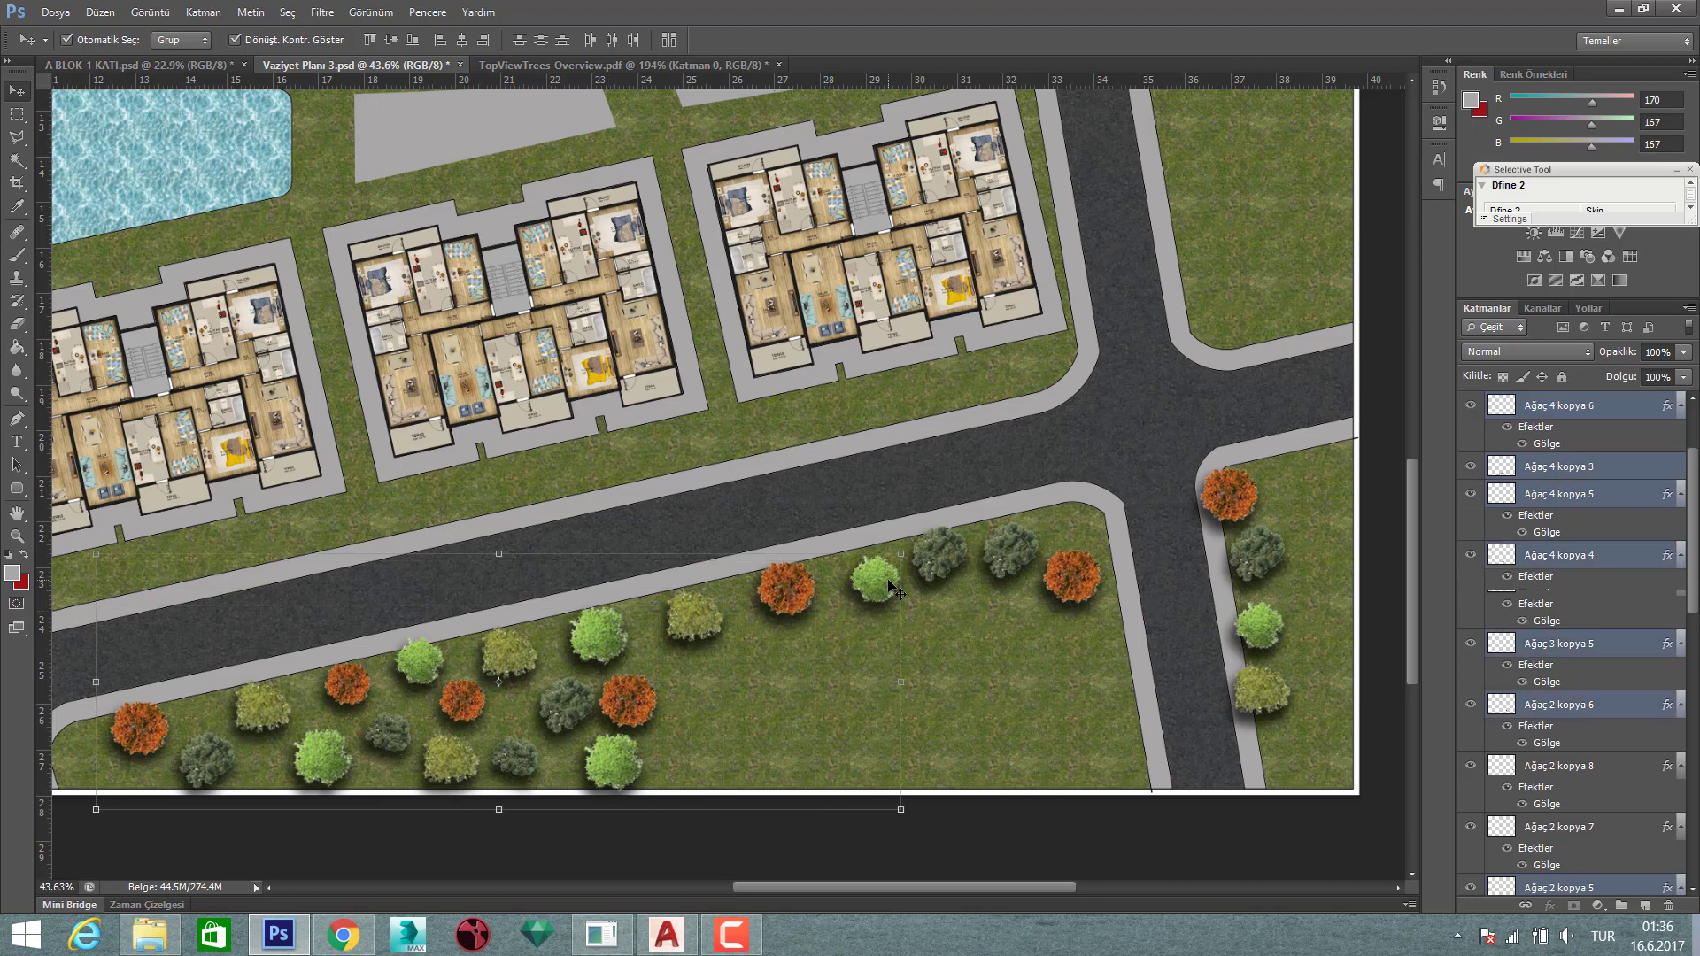
pyautogui.keyDown('shift'); pyautogui.click(941, 556); pyautogui.keyUp('shift')
pyautogui.keyDown('shift'); pyautogui.click(1010, 553); pyautogui.keyUp('shift')
pyautogui.keyDown('shift'); pyautogui.click(1072, 578); pyautogui.keyUp('shift')
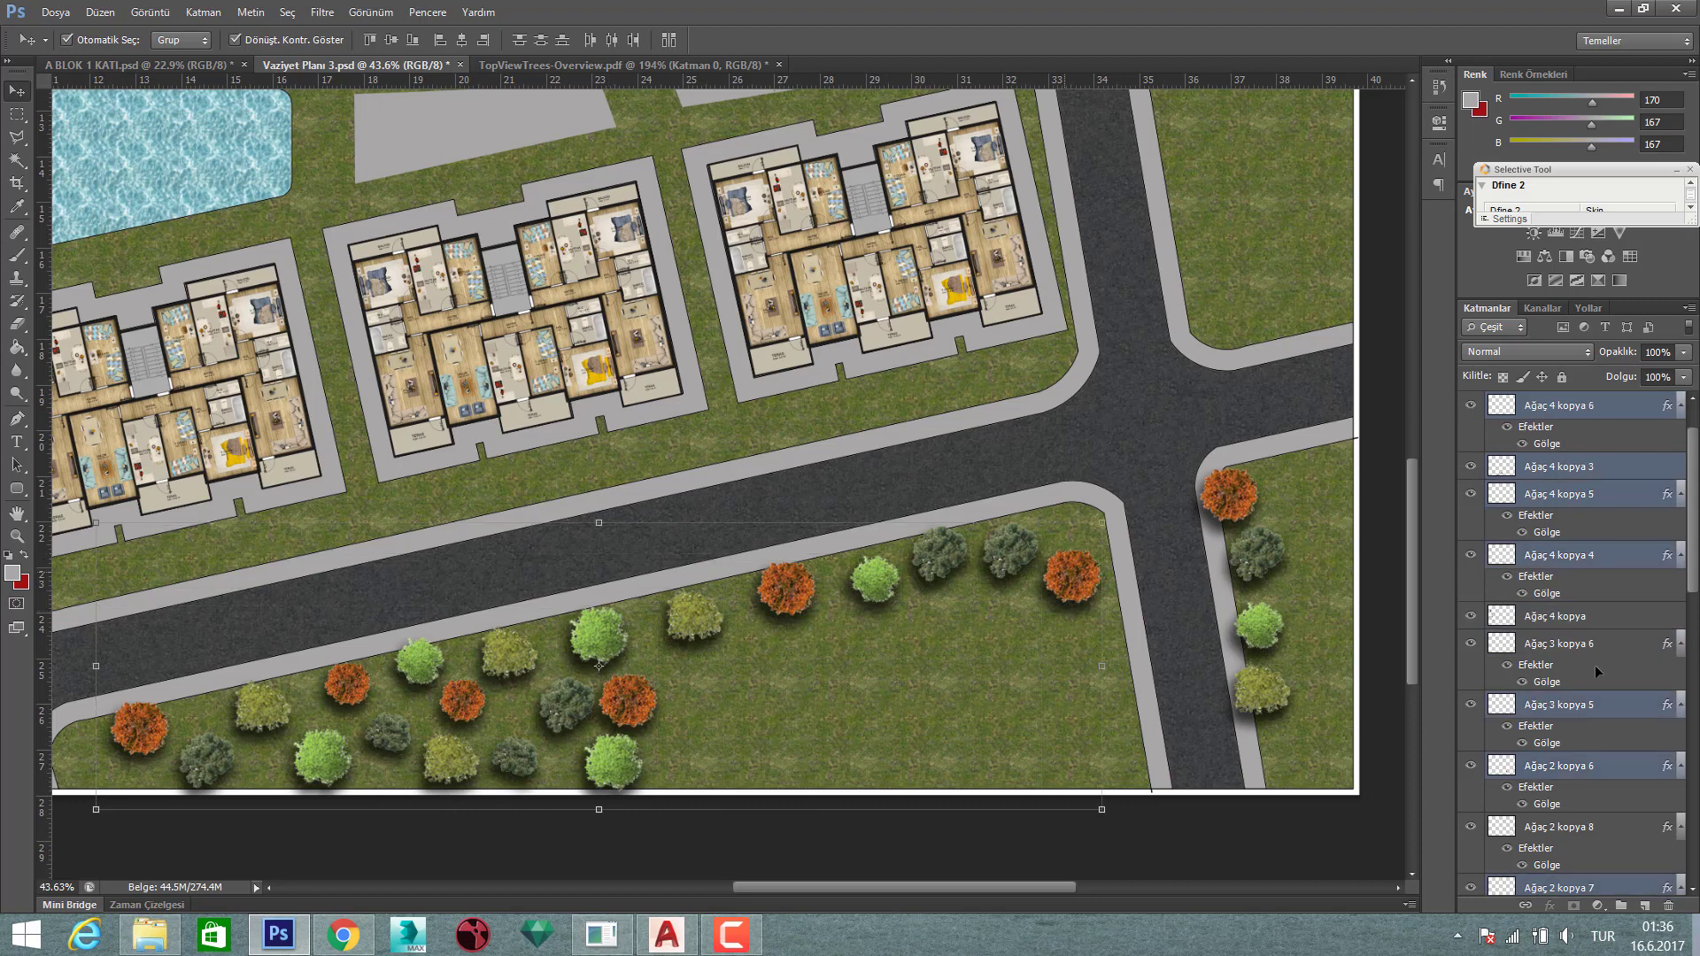
pyautogui.rightClick(1612, 698)
pyautogui.click(1561, 469)
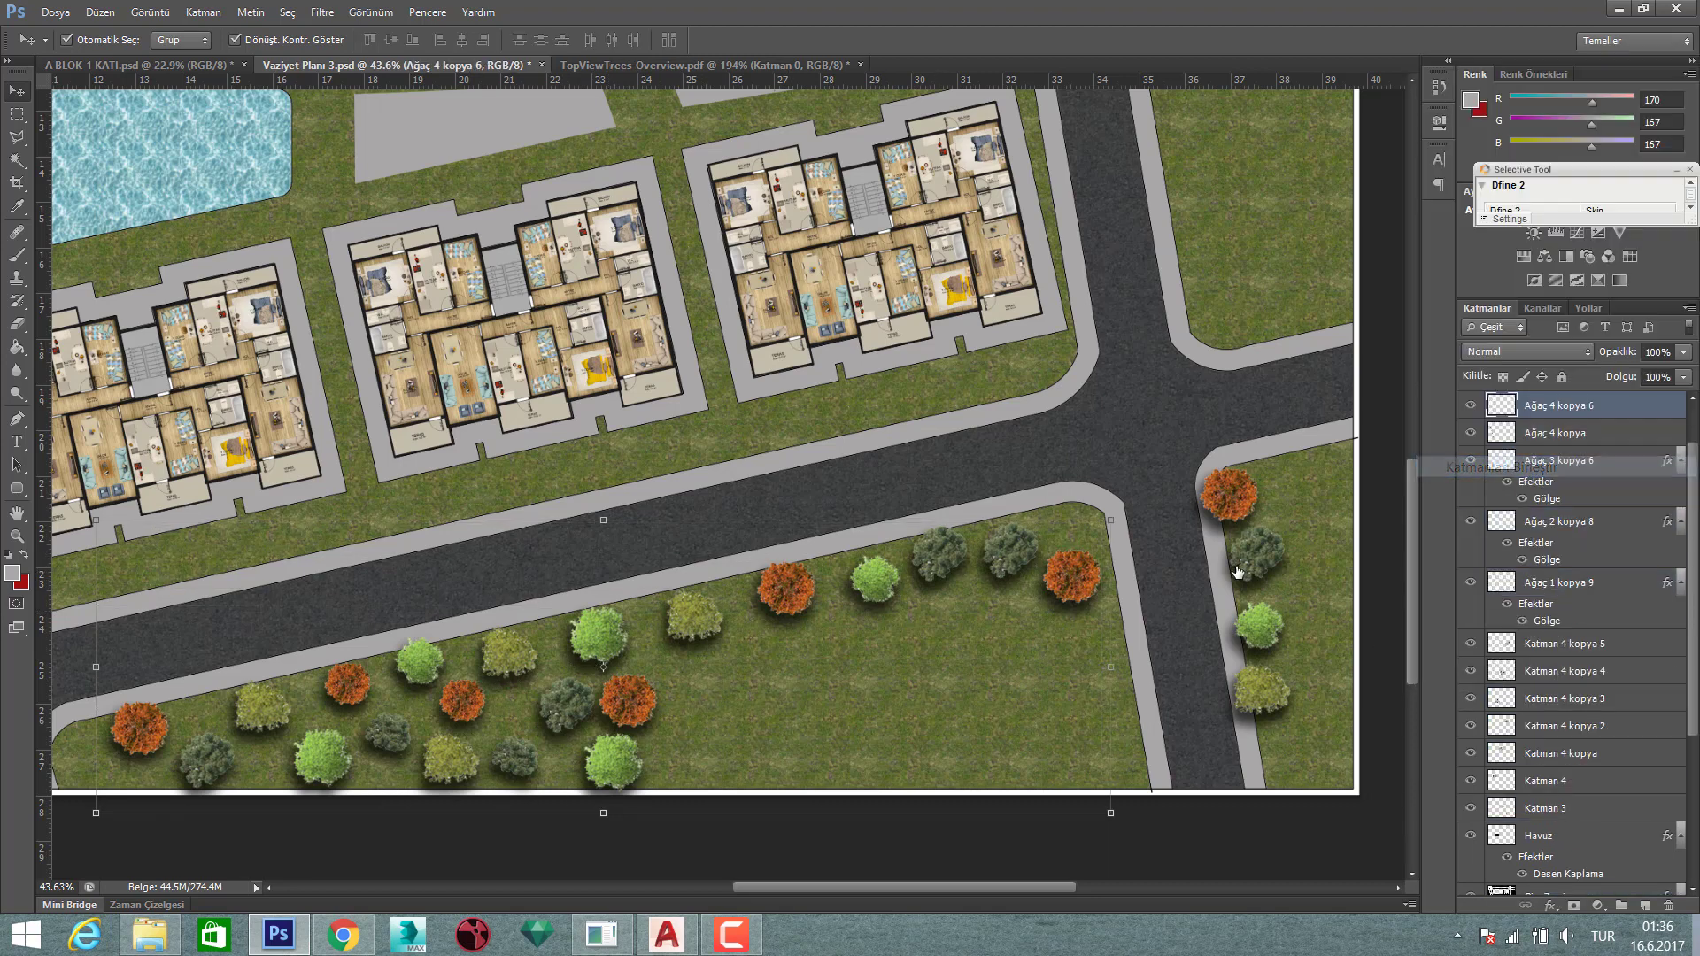
# - Save the site plan, leaving the merged tree layer untransformed
pyautogui.hotkey('ctrl', 's')
pyautogui.hotkey('ctrl', 't')
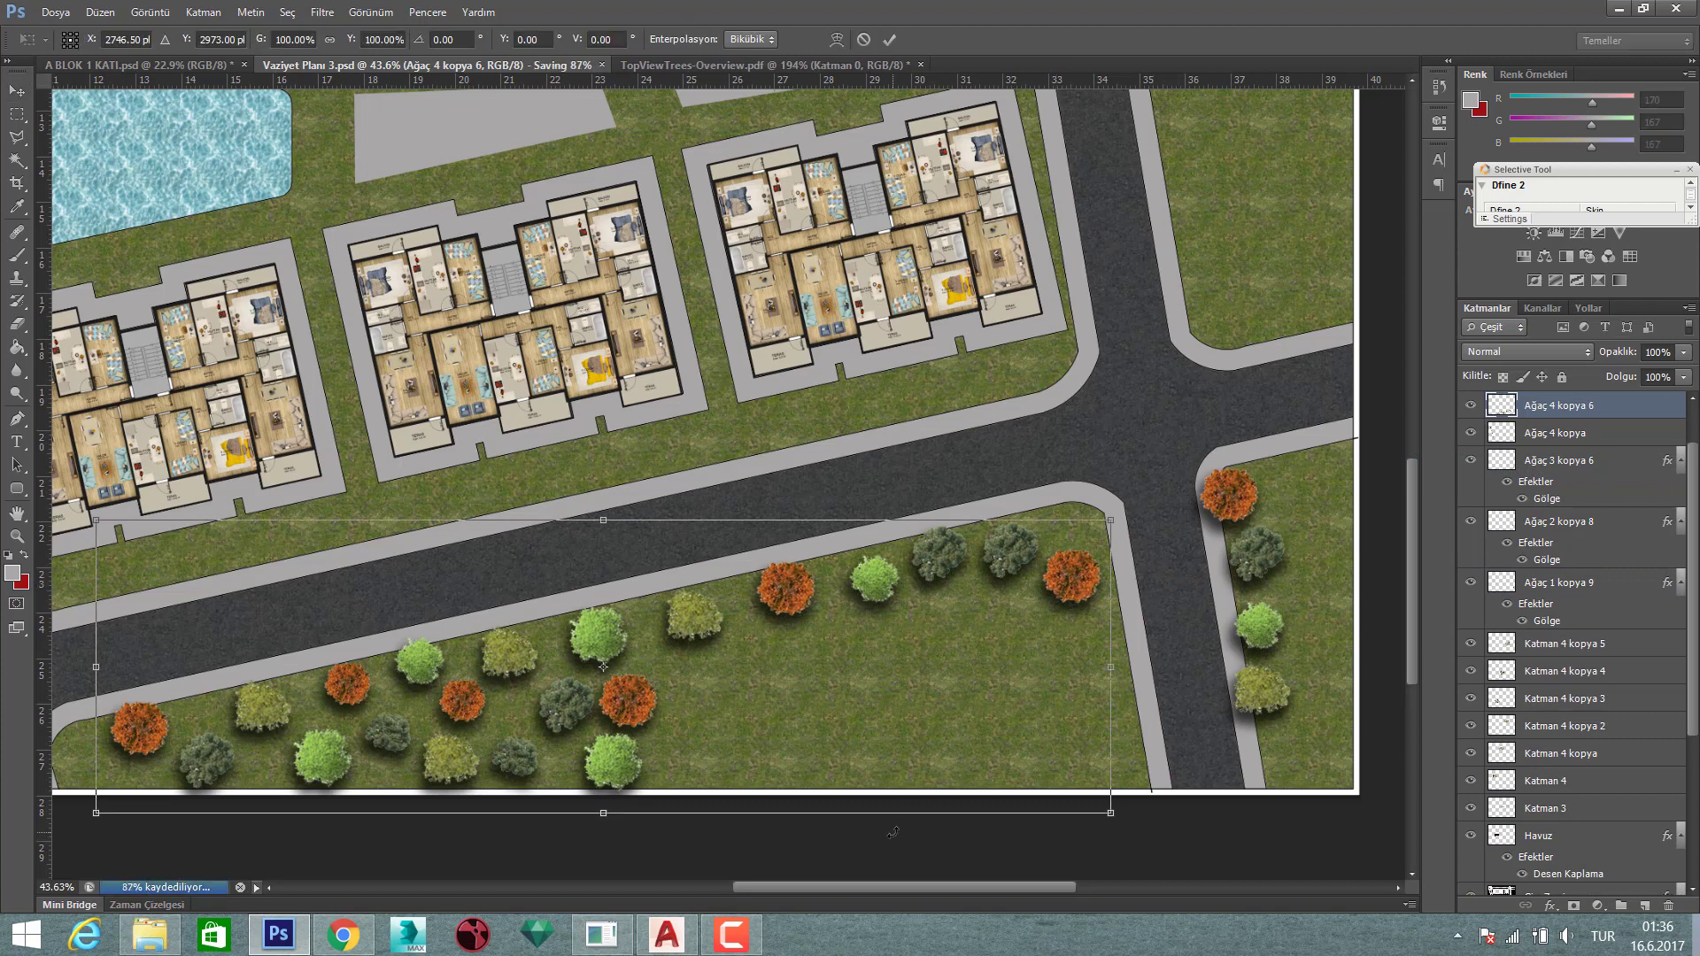
pyautogui.click(857, 44)
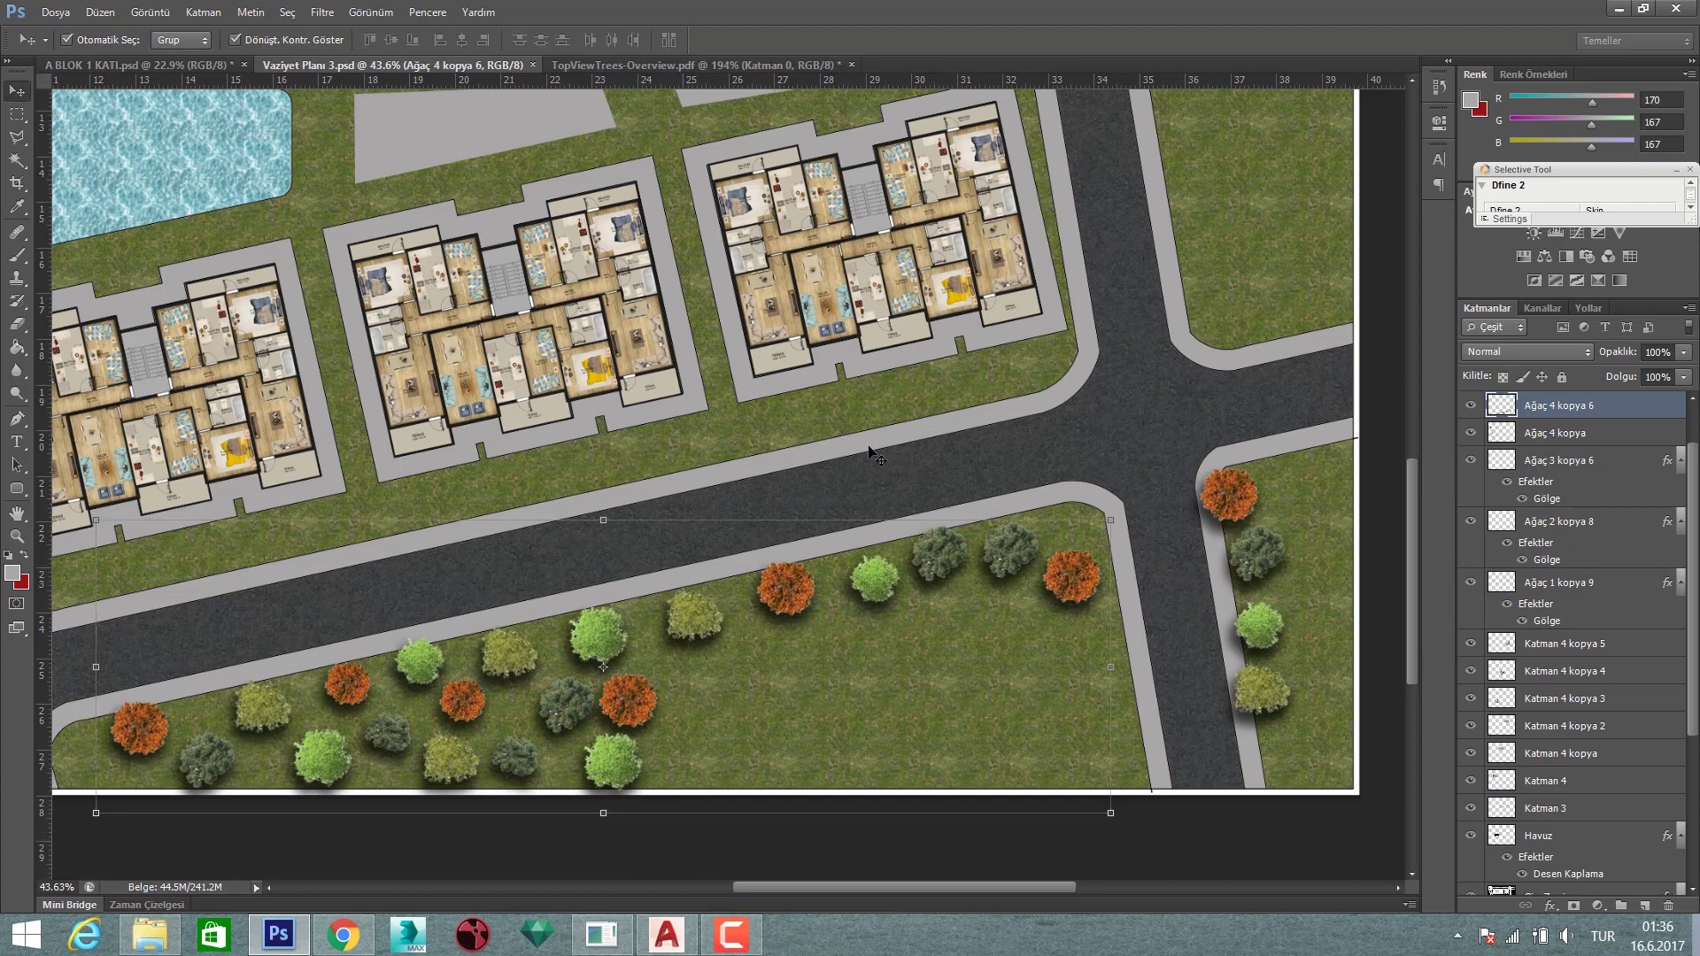
# - Copy orange, dark-green, light-green, olive and dark trees into the lawn's empty right end
pyautogui.click(1057, 827)
pyautogui.moveTo(816, 693); pyautogui.dragTo(746, 678)
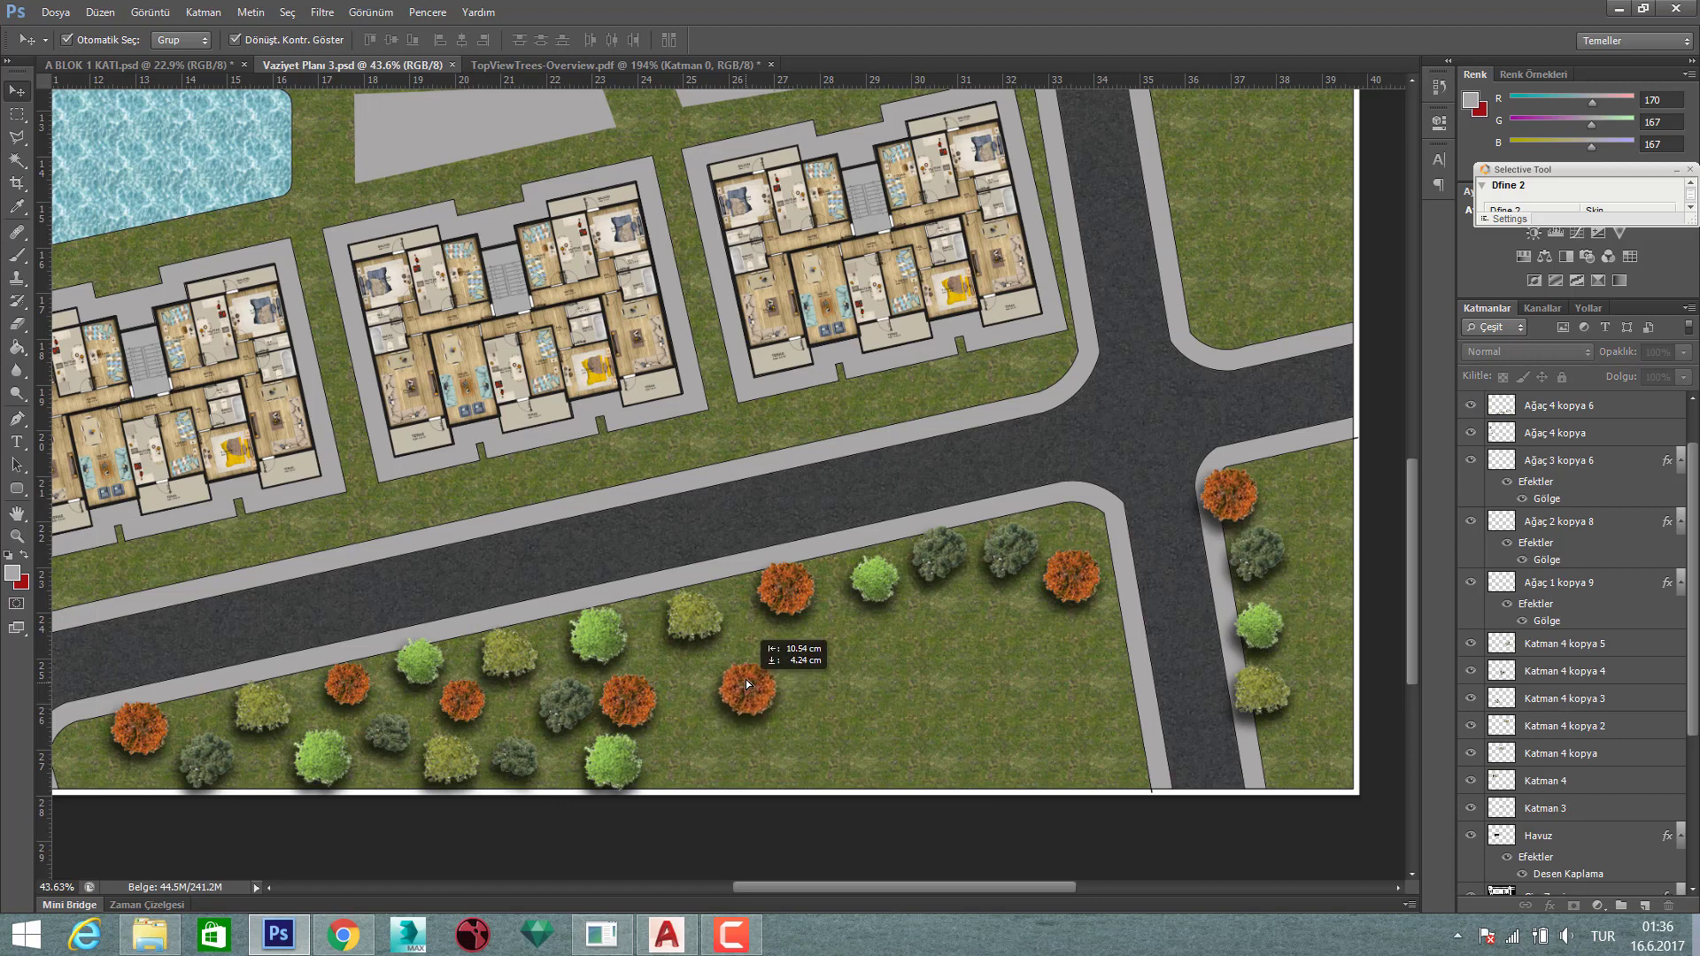
pyautogui.moveTo(1151, 613)
pyautogui.mouseDown()
pyautogui.moveTo(874, 662)
pyautogui.moveTo(878, 647)
pyautogui.mouseUp()
pyautogui.moveTo(874, 578); pyautogui.dragTo(983, 635)
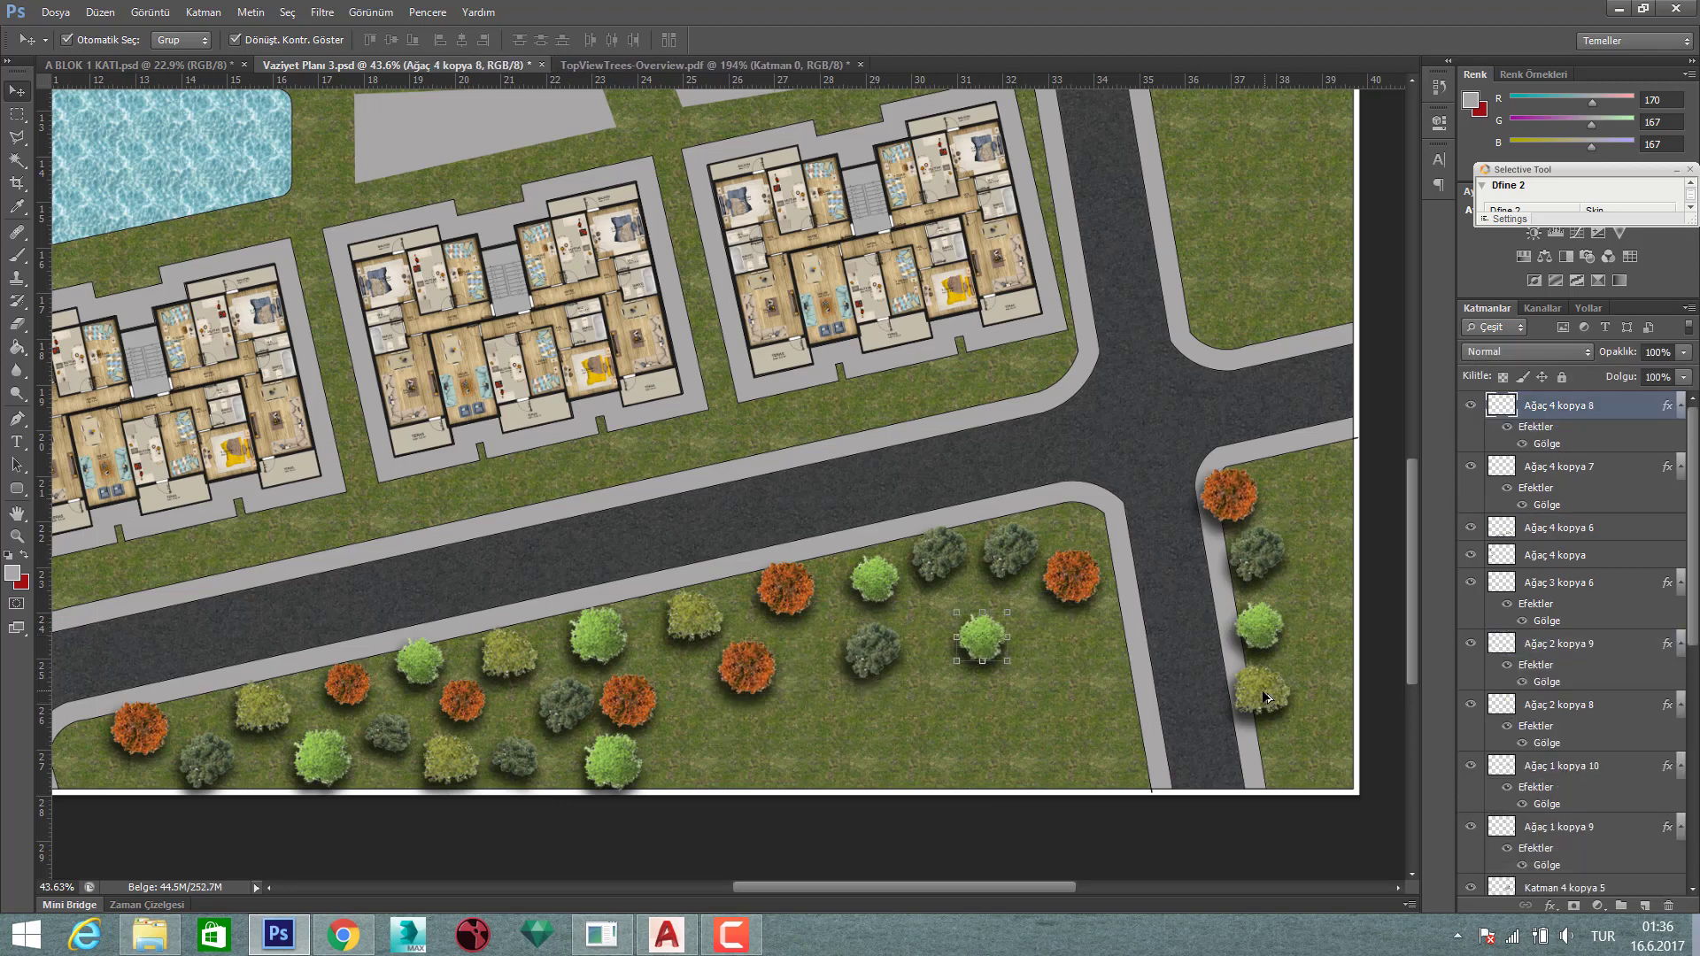
pyautogui.moveTo(1268, 698); pyautogui.dragTo(1081, 661)
pyautogui.moveTo(1233, 487); pyautogui.dragTo(1004, 715)
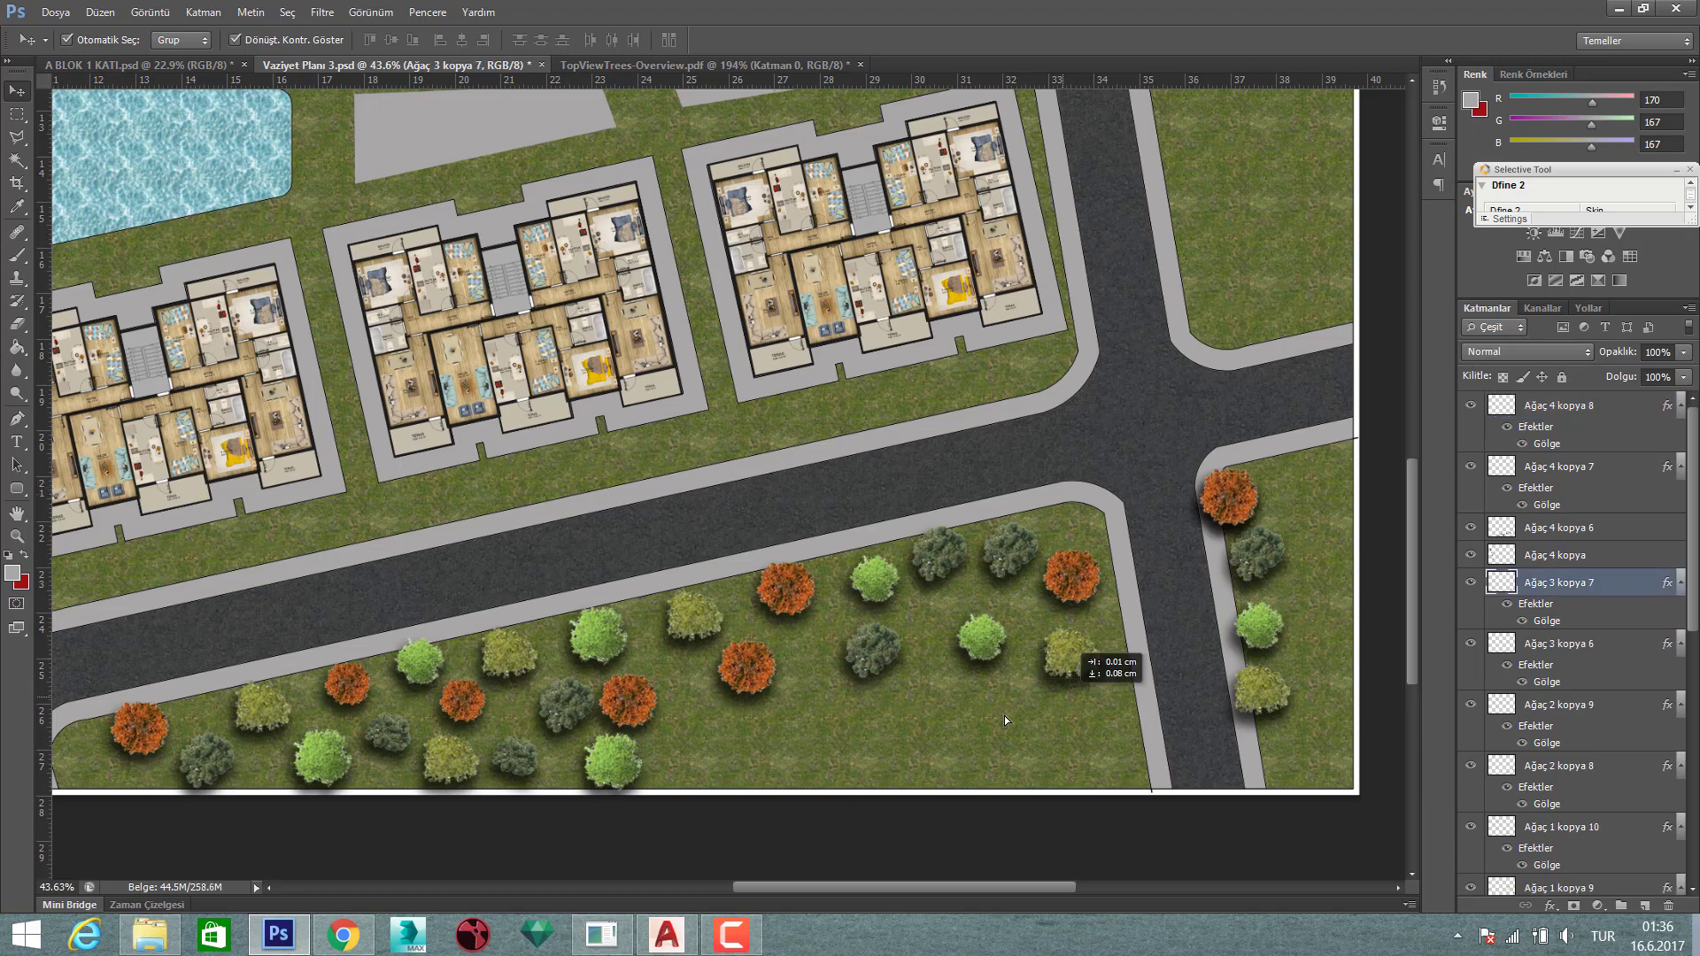
pyautogui.moveTo(979, 636); pyautogui.dragTo(930, 705)
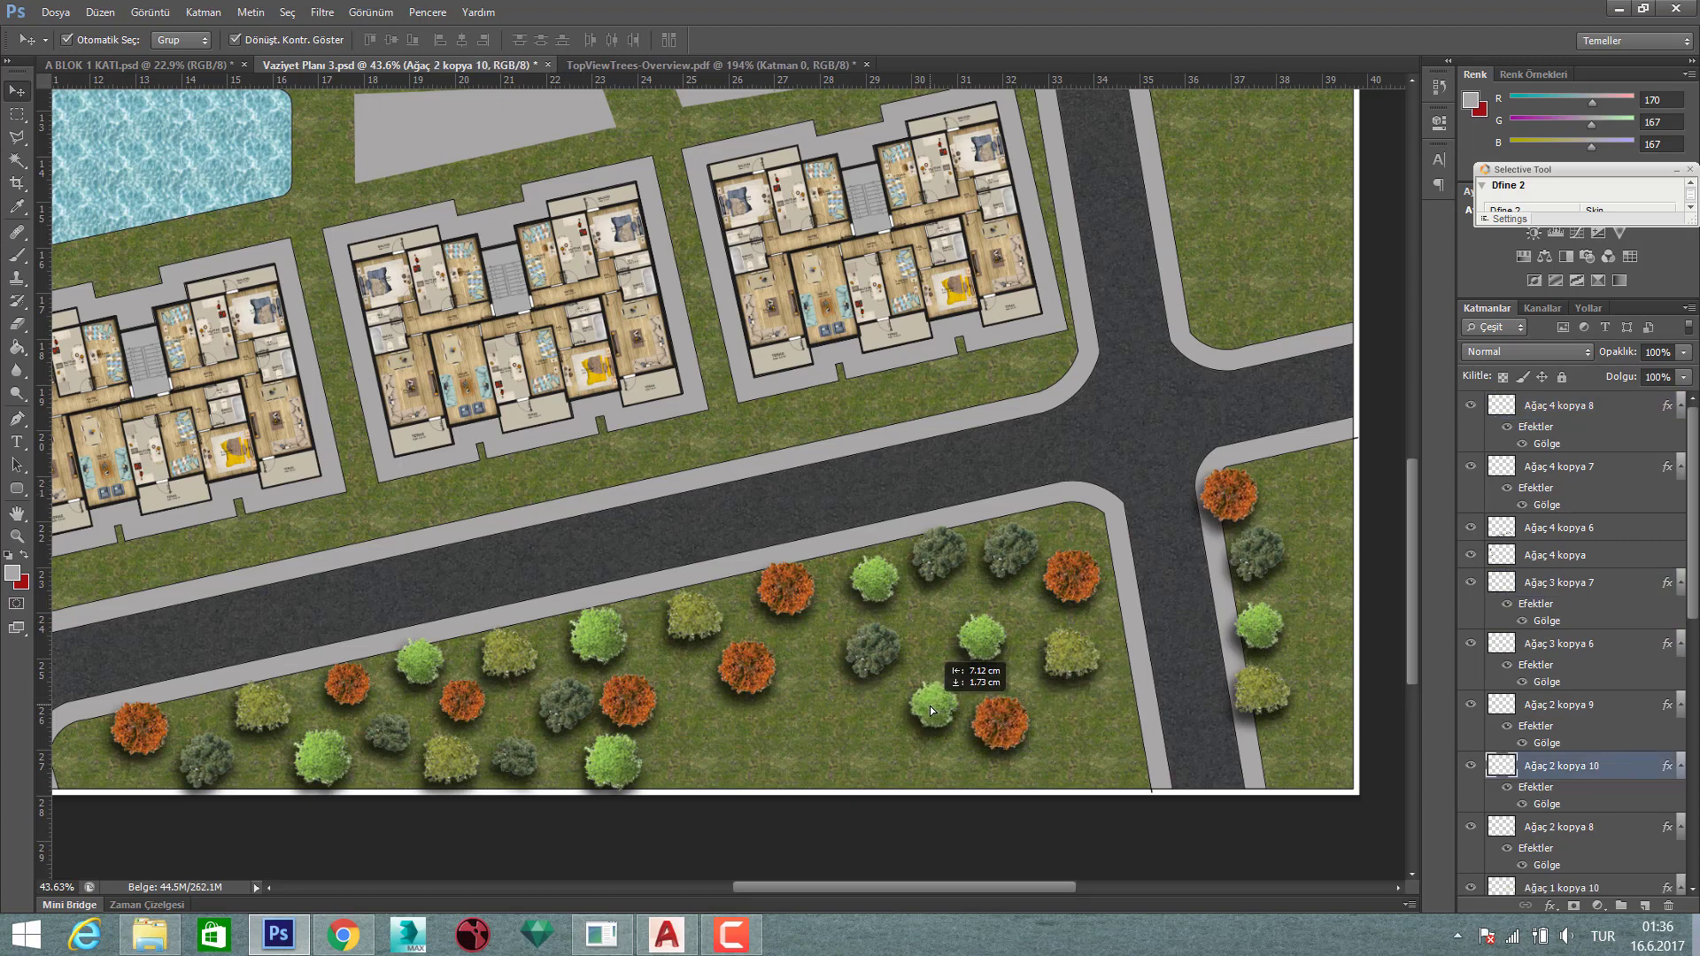
pyautogui.moveTo(1069, 689); pyautogui.dragTo(1089, 735)
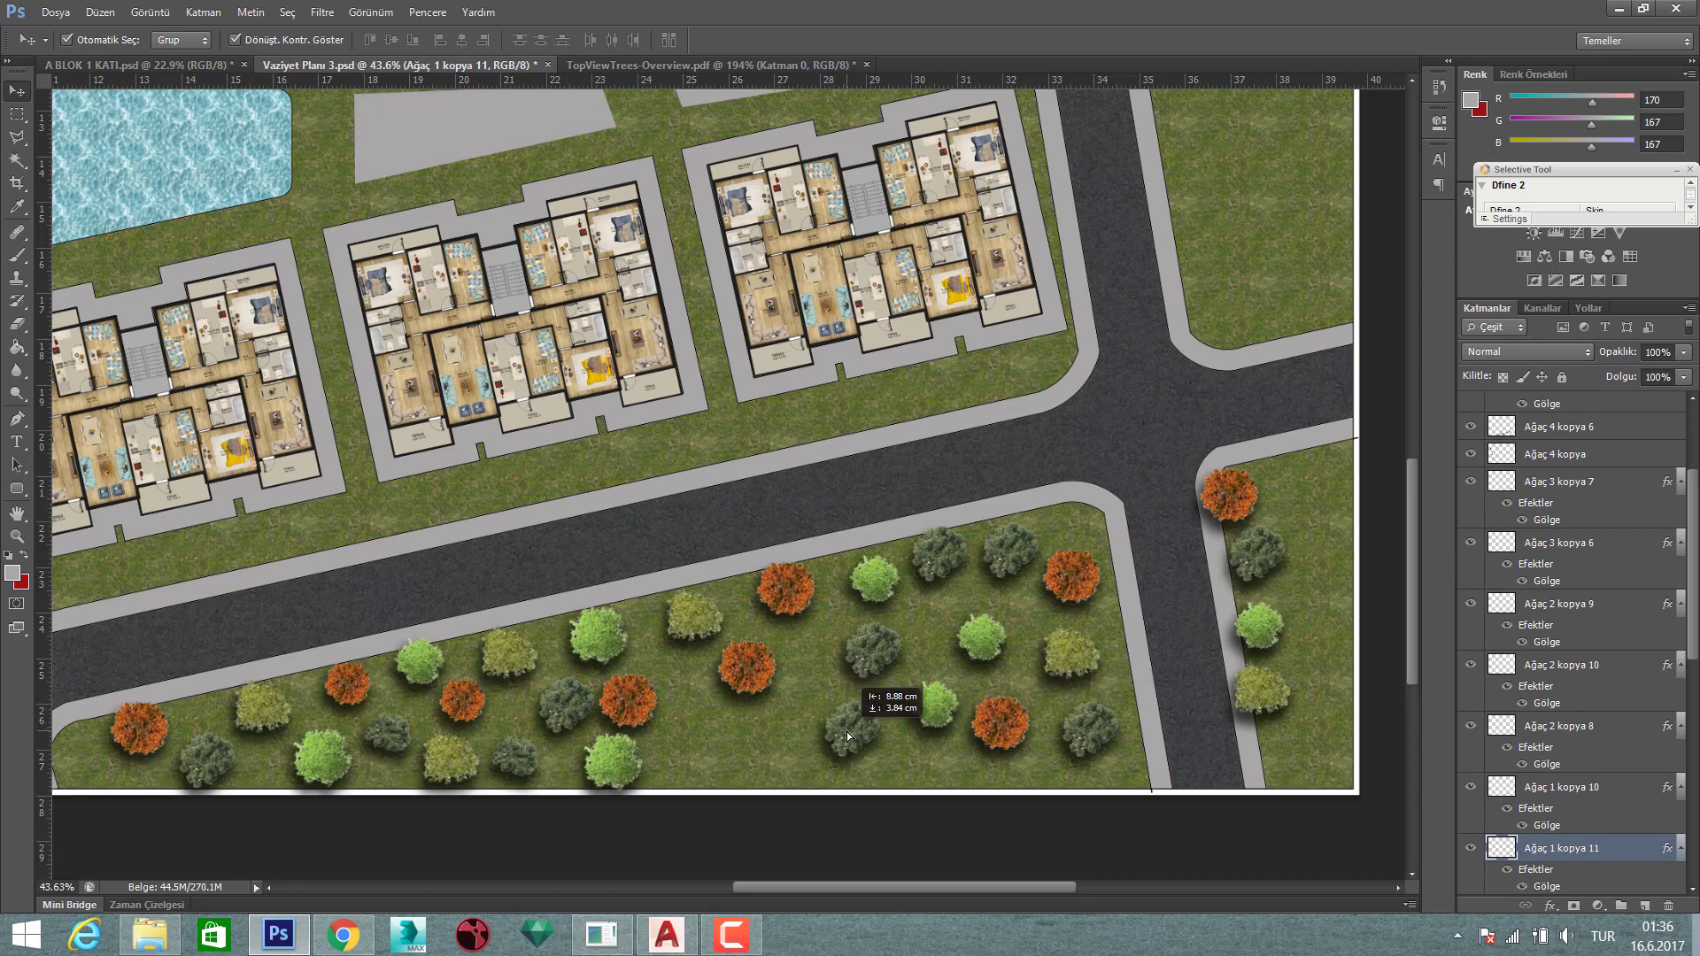
pyautogui.moveTo(888, 747)
pyautogui.mouseDown()
pyautogui.moveTo(863, 716)
pyautogui.moveTo(777, 735)
pyautogui.mouseUp()
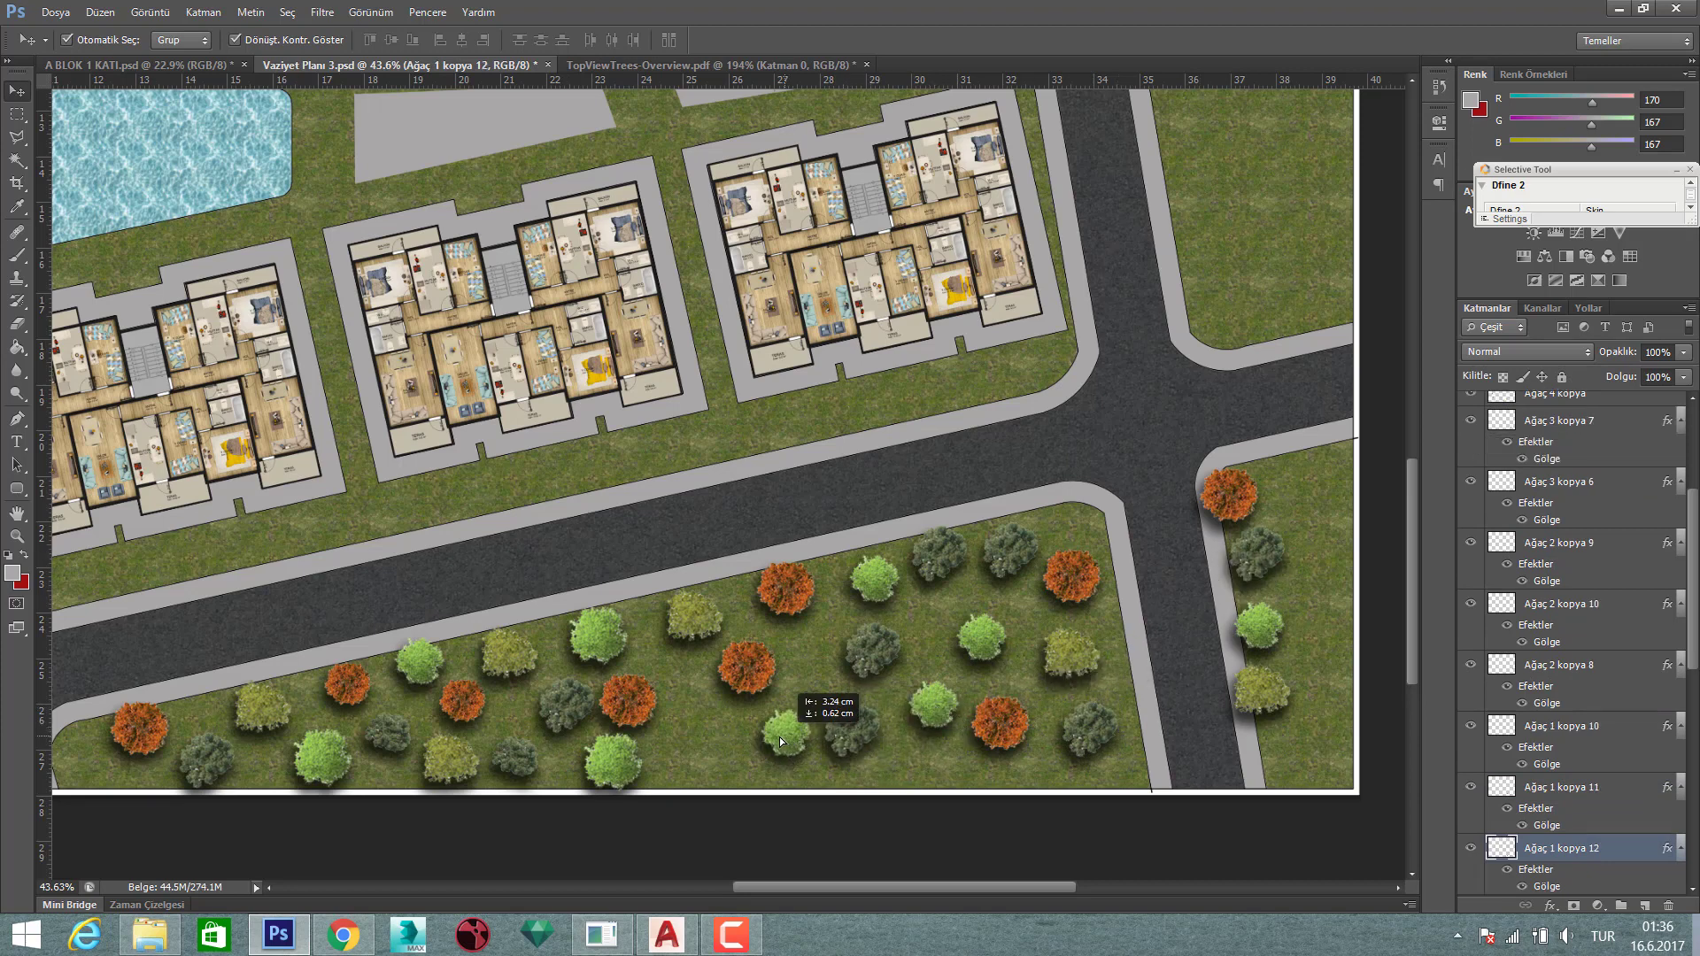
pyautogui.moveTo(753, 676); pyautogui.dragTo(695, 758)
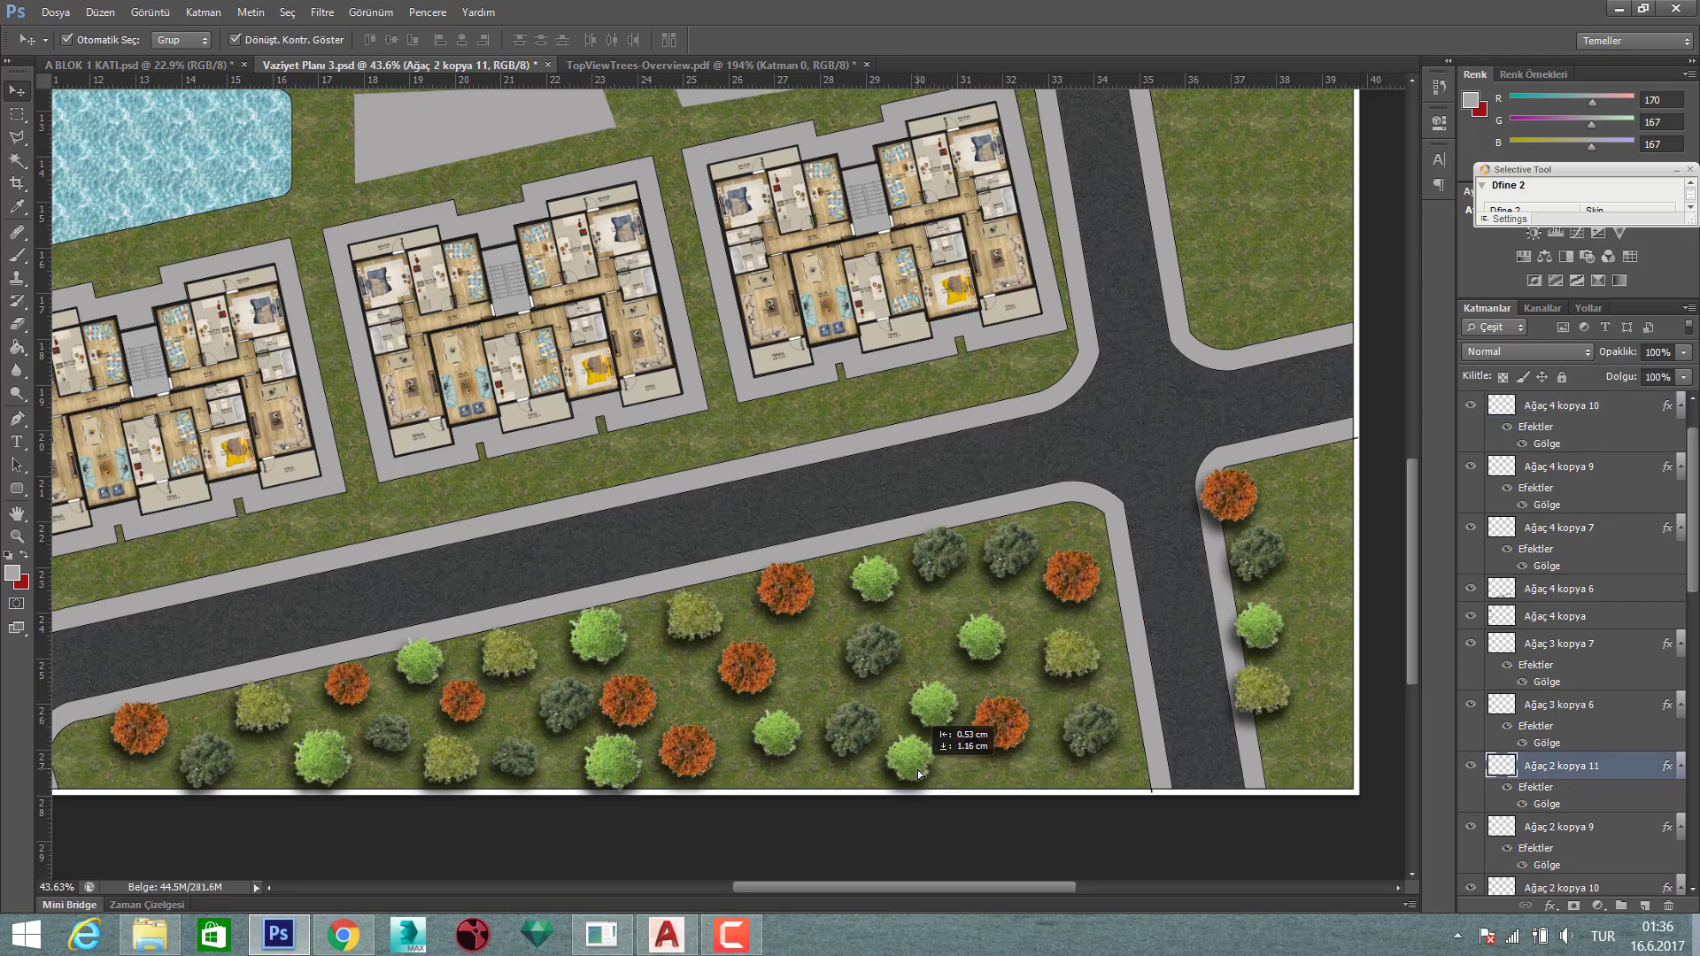
pyautogui.moveTo(934, 704); pyautogui.dragTo(910, 759)
# - Select the merged lawn-tree layer plus all new tree copies, including the grey tree
pyautogui.keyDown('alt'); pyautogui.scroll(-1, 910, 735); pyautogui.keyUp('alt')
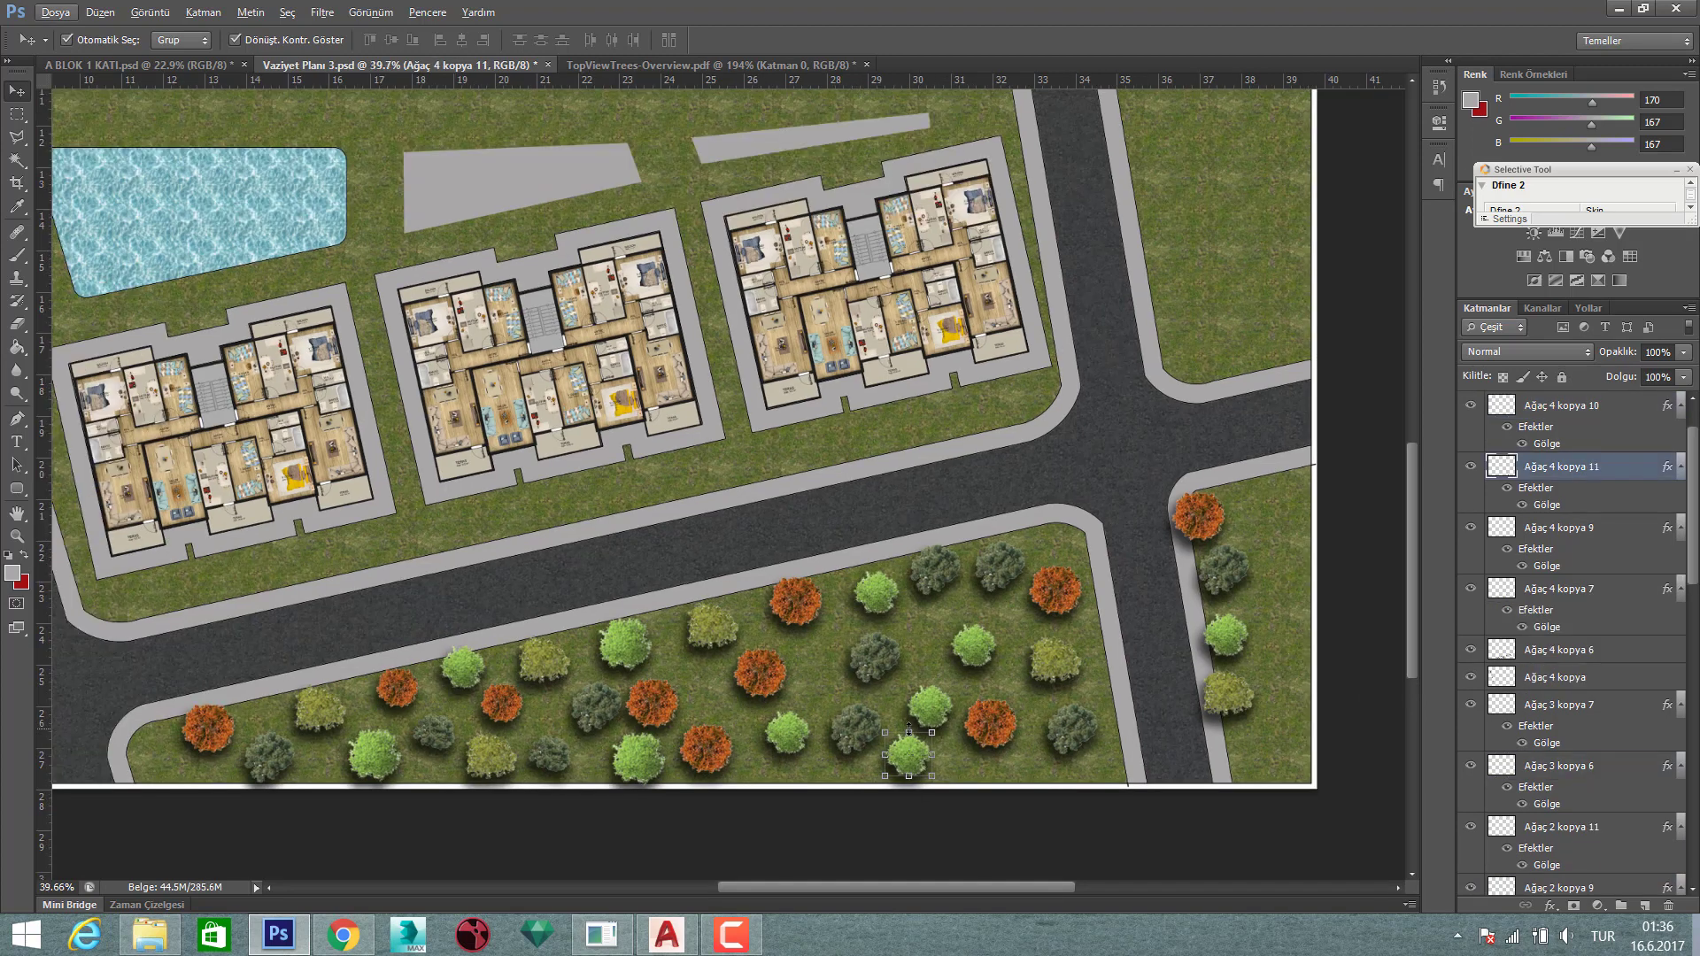
pyautogui.click(793, 613)
pyautogui.keyDown('alt'); pyautogui.scroll(2, 831, 620); pyautogui.keyUp('alt')
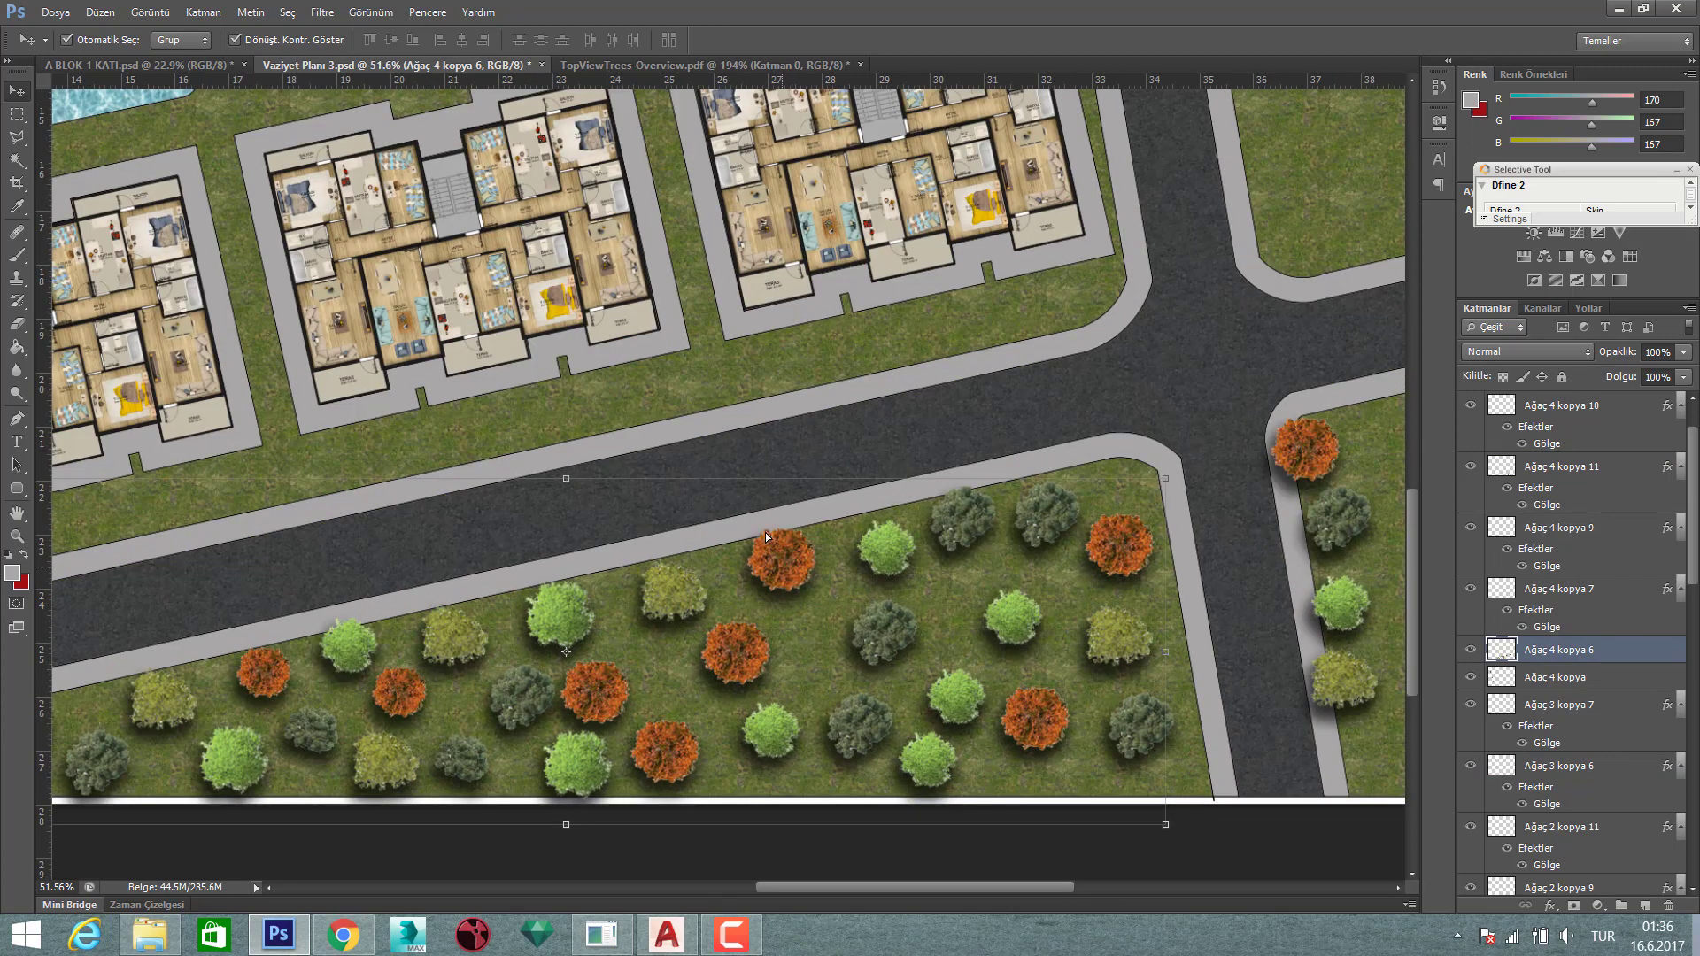
pyautogui.moveTo(767, 536); pyautogui.dragTo(733, 471)
pyautogui.hotkey('ctrl', 'z')
pyautogui.keyDown('shift'); pyautogui.click(732, 673); pyautogui.keyUp('shift')
pyautogui.keyDown('shift'); pyautogui.click(673, 749); pyautogui.keyUp('shift')
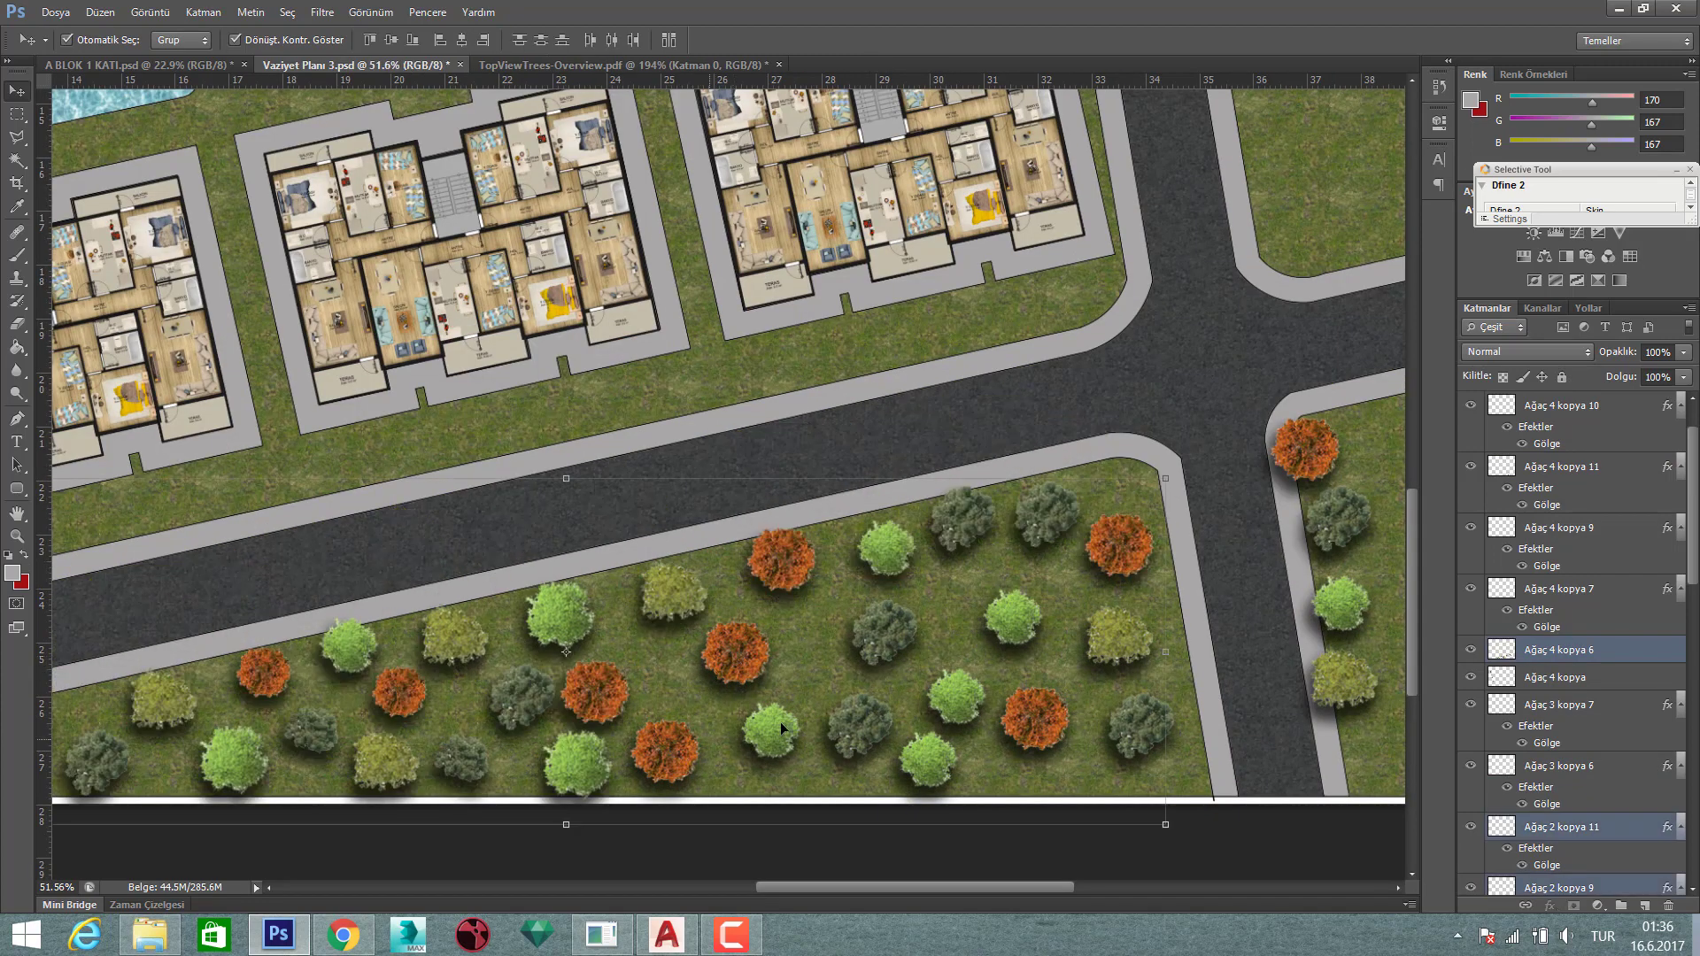
pyautogui.keyDown('shift'); pyautogui.click(780, 720); pyautogui.keyUp('shift')
pyautogui.keyDown('shift'); pyautogui.click(1017, 613); pyautogui.keyUp('shift')
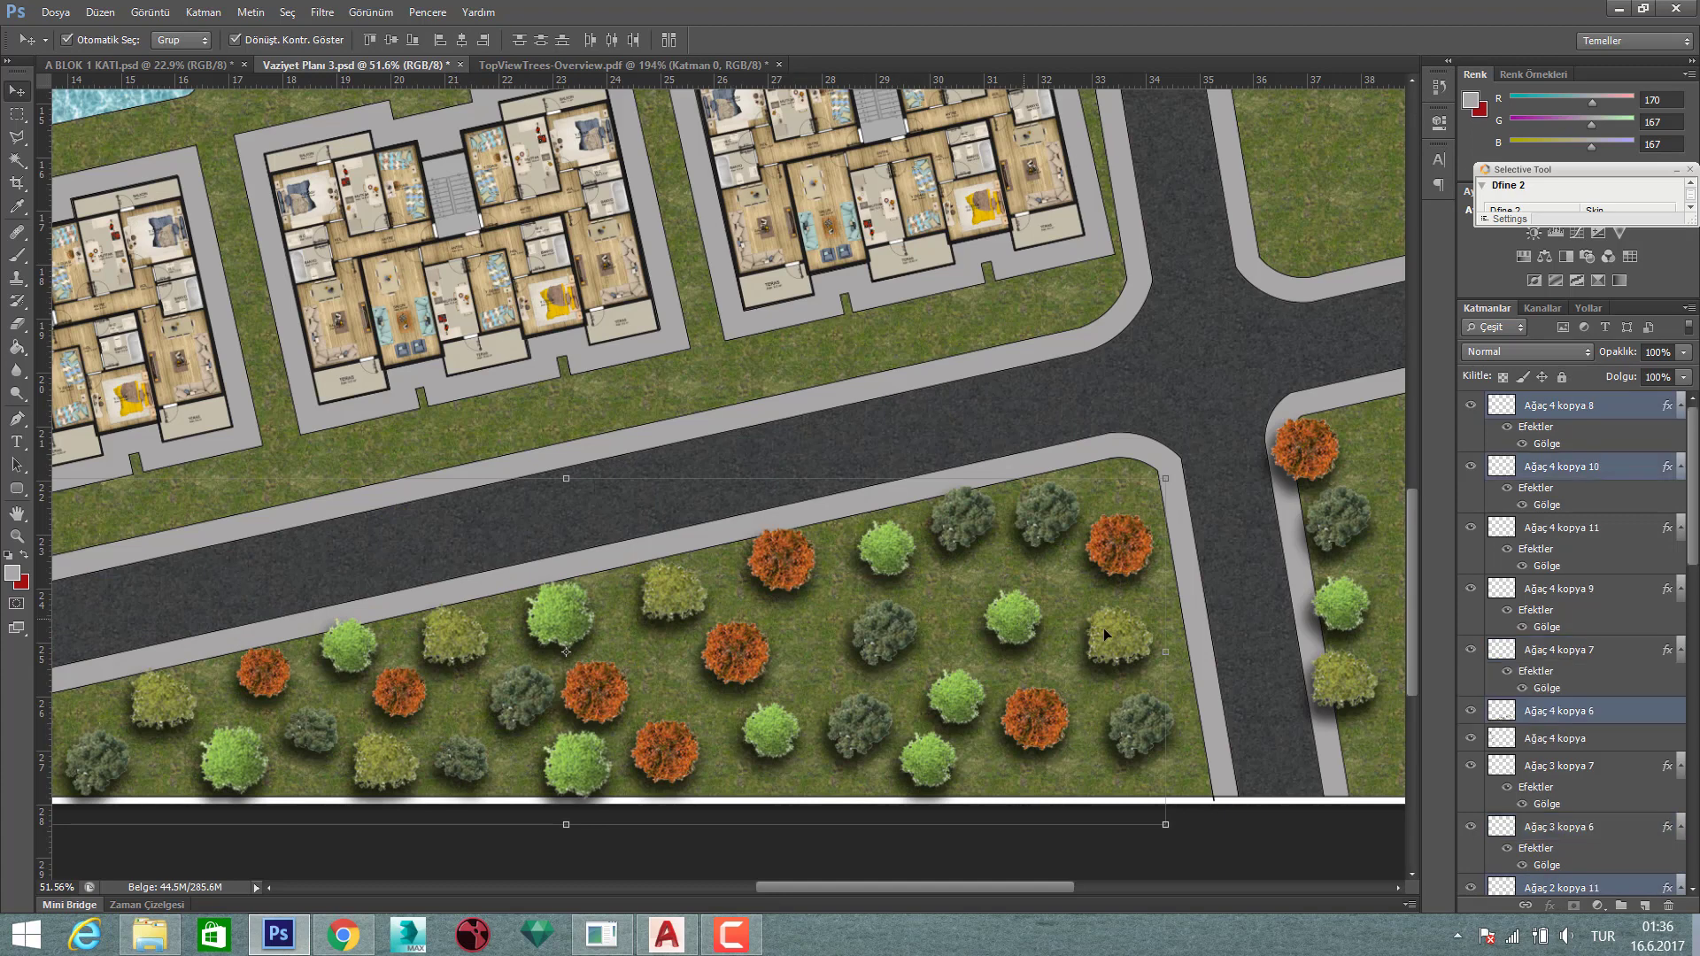
pyautogui.keyDown('shift'); pyautogui.click(1121, 731); pyautogui.keyUp('shift')
pyautogui.keyDown('shift'); pyautogui.click(1130, 730); pyautogui.keyUp('shift')
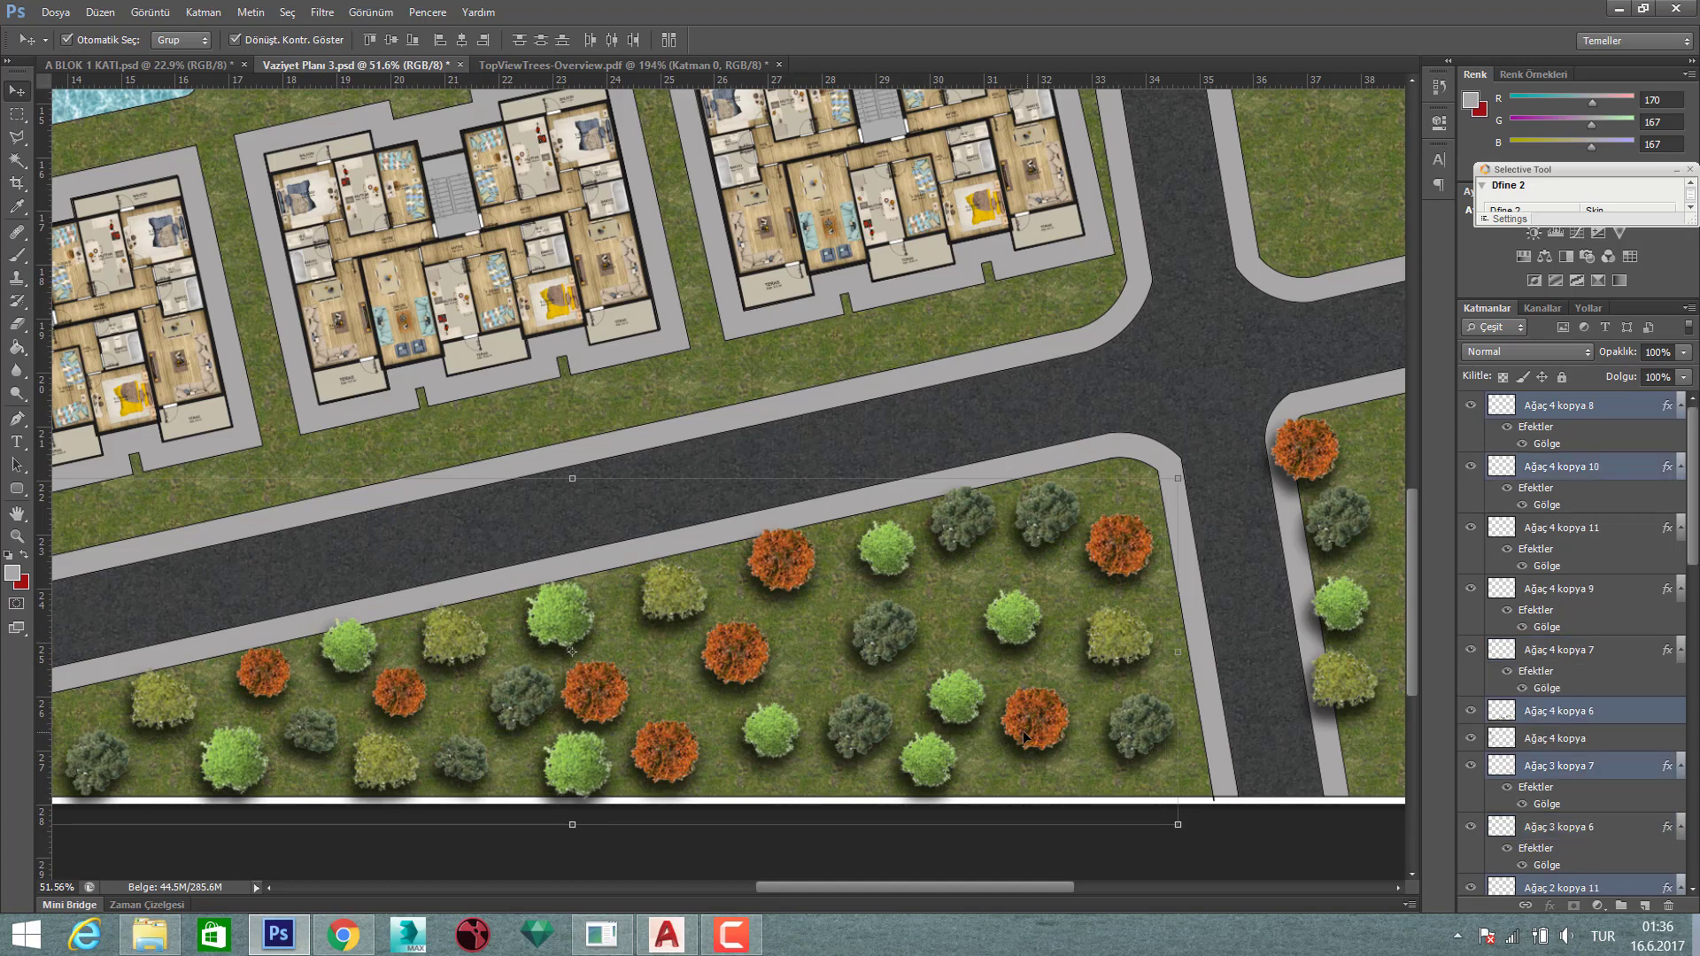
pyautogui.keyDown('shift'); pyautogui.click(951, 709); pyautogui.keyUp('shift')
# - Merge the selected trees into layer Ağaç 4 kopya 8 and deselect it
pyautogui.rightClick(1576, 585)
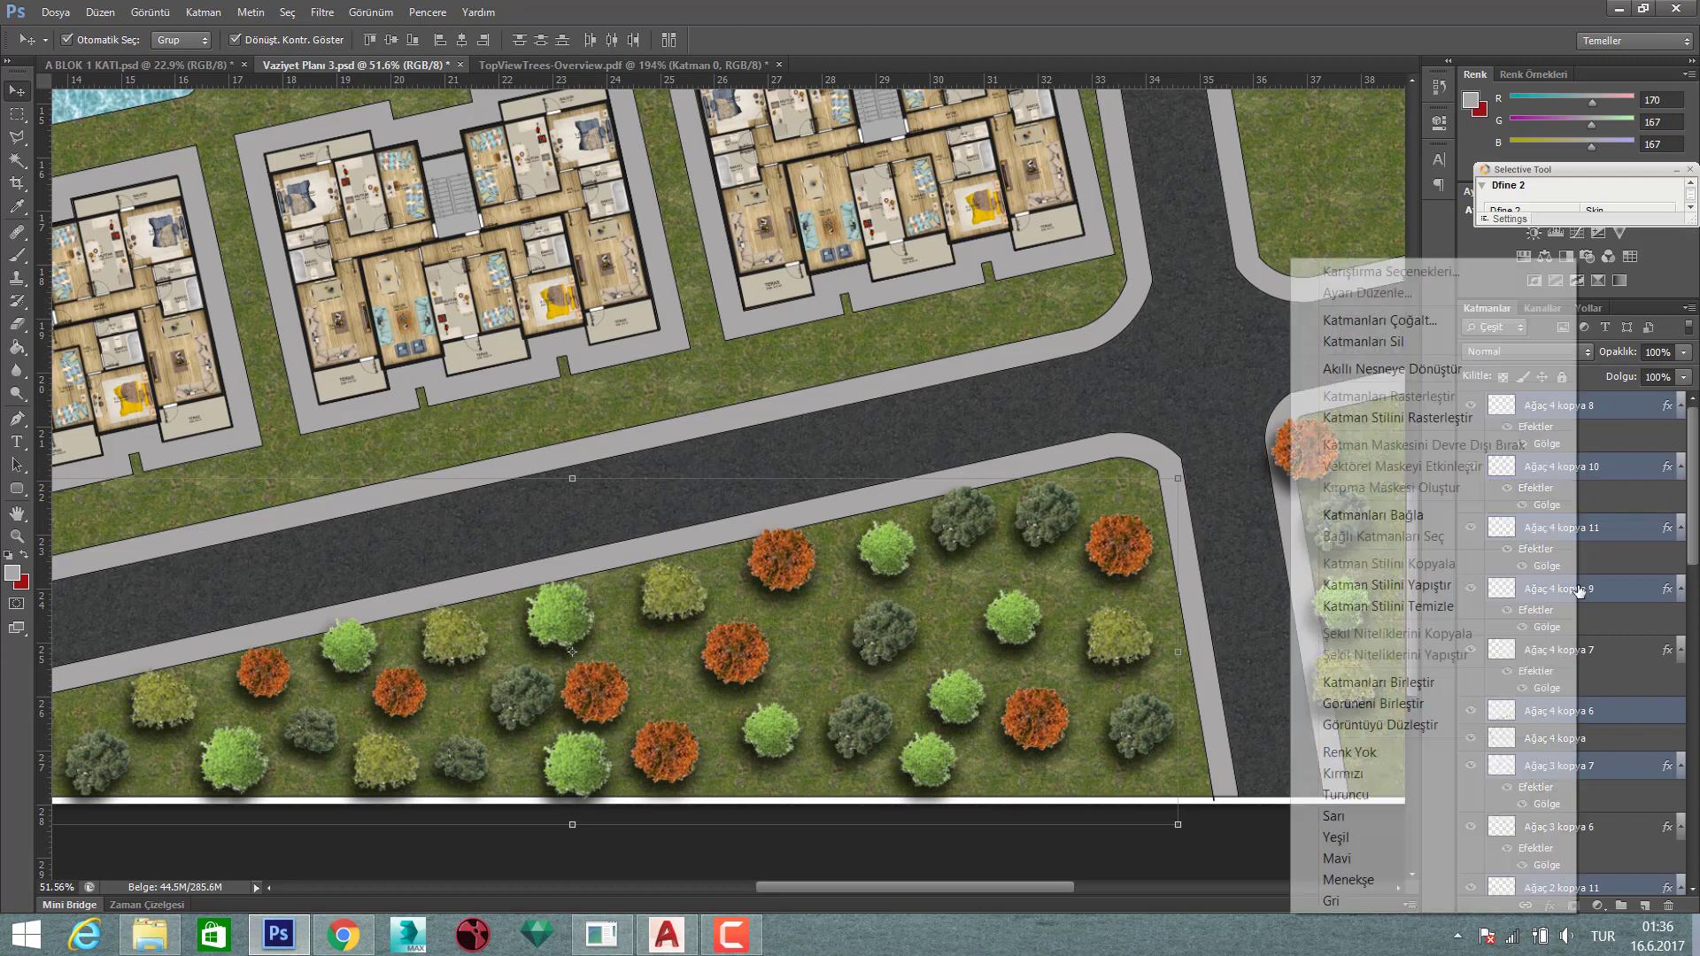
pyautogui.click(1474, 677)
pyautogui.scroll(-1, 1035, 599)
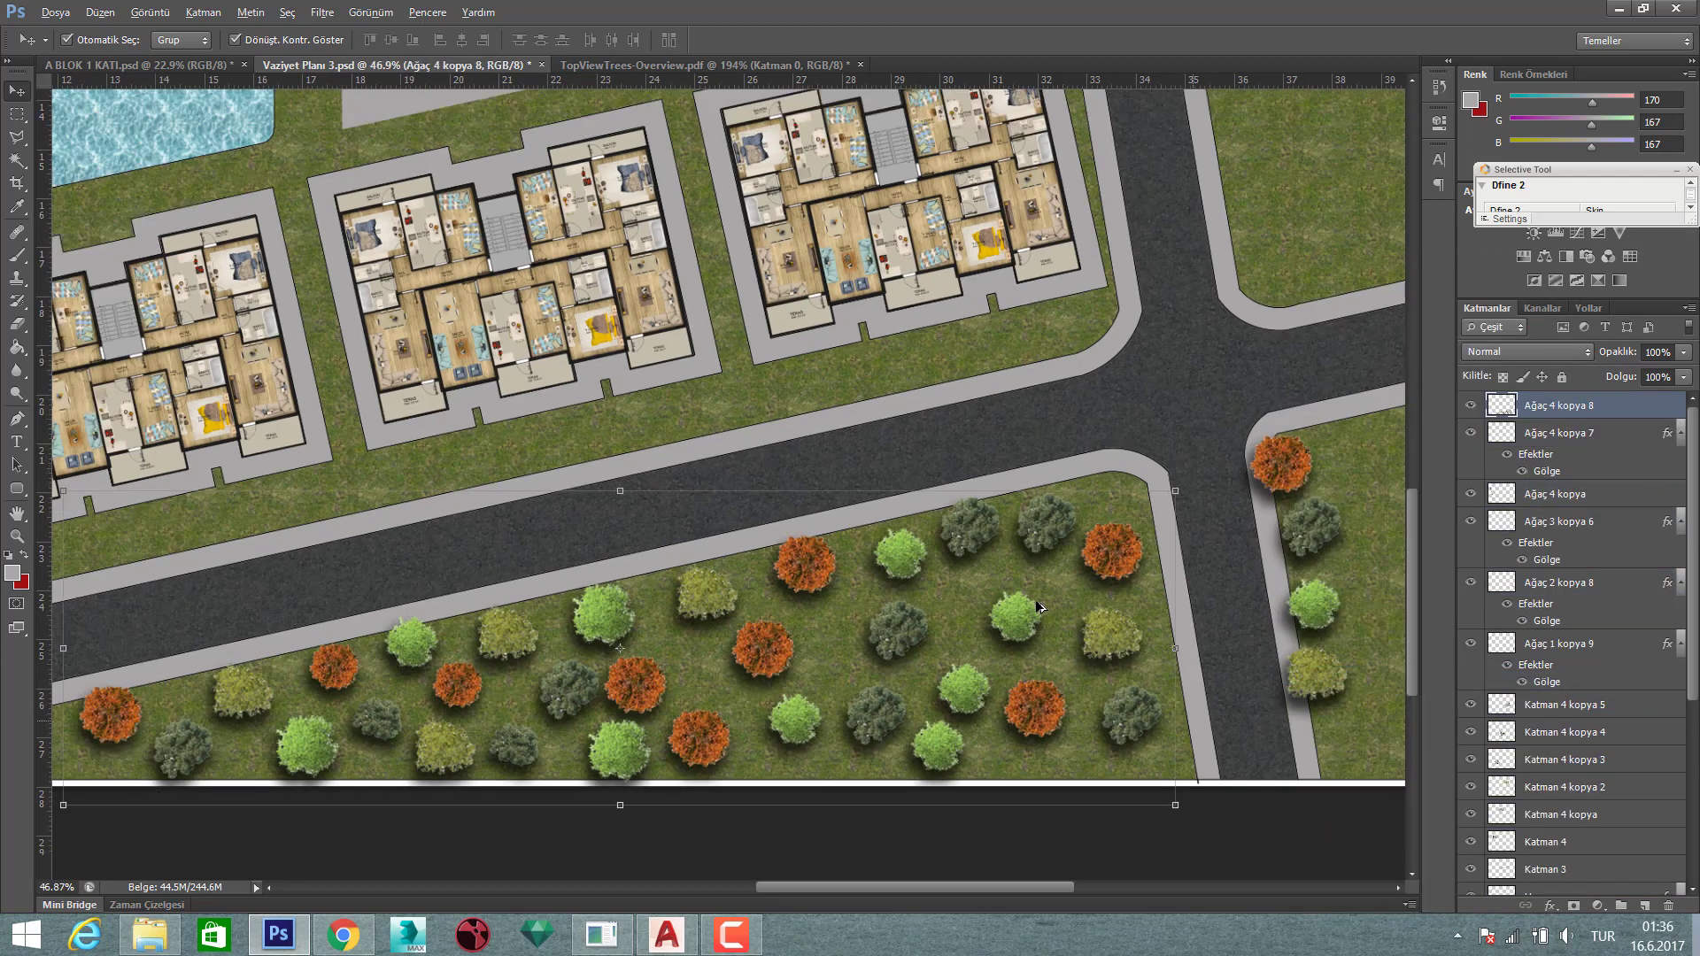
pyautogui.scroll(-2, 1027, 594)
pyautogui.scroll(-1, 1027, 593)
pyautogui.click(1283, 654)
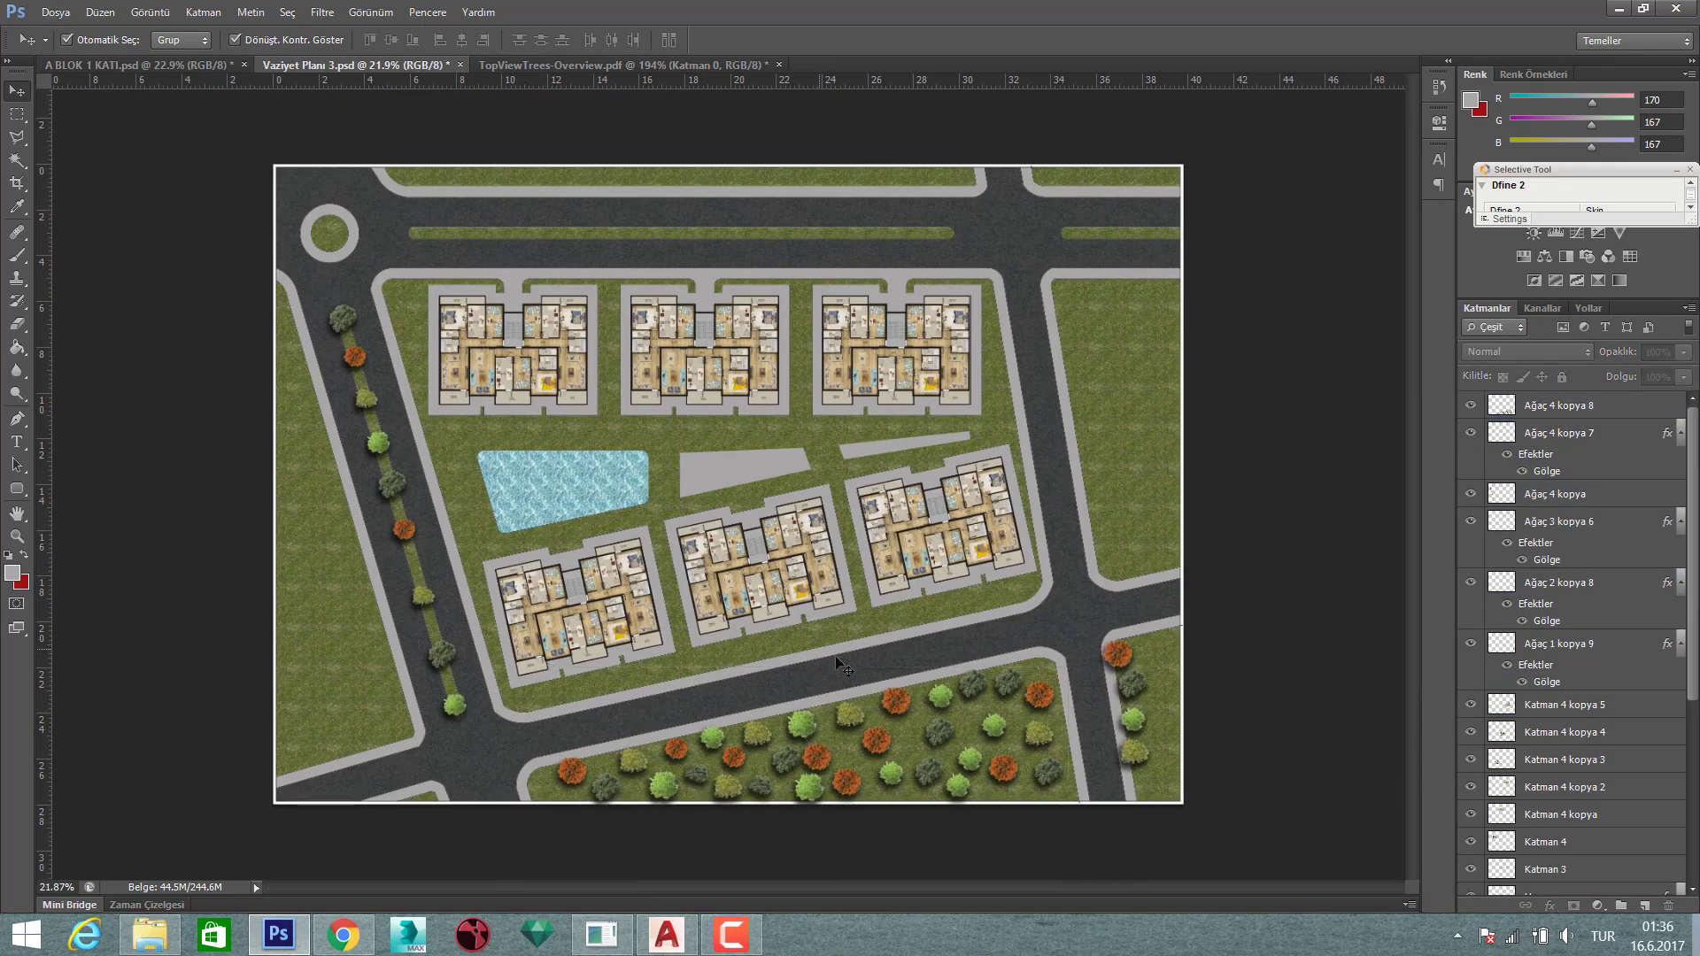
# - Copy the lower tree group to the right lawn, rotated about -89° along the right road
pyautogui.scroll(2, 836, 657)
pyautogui.scroll(-1, 853, 629)
pyautogui.scroll(-2, 827, 554)
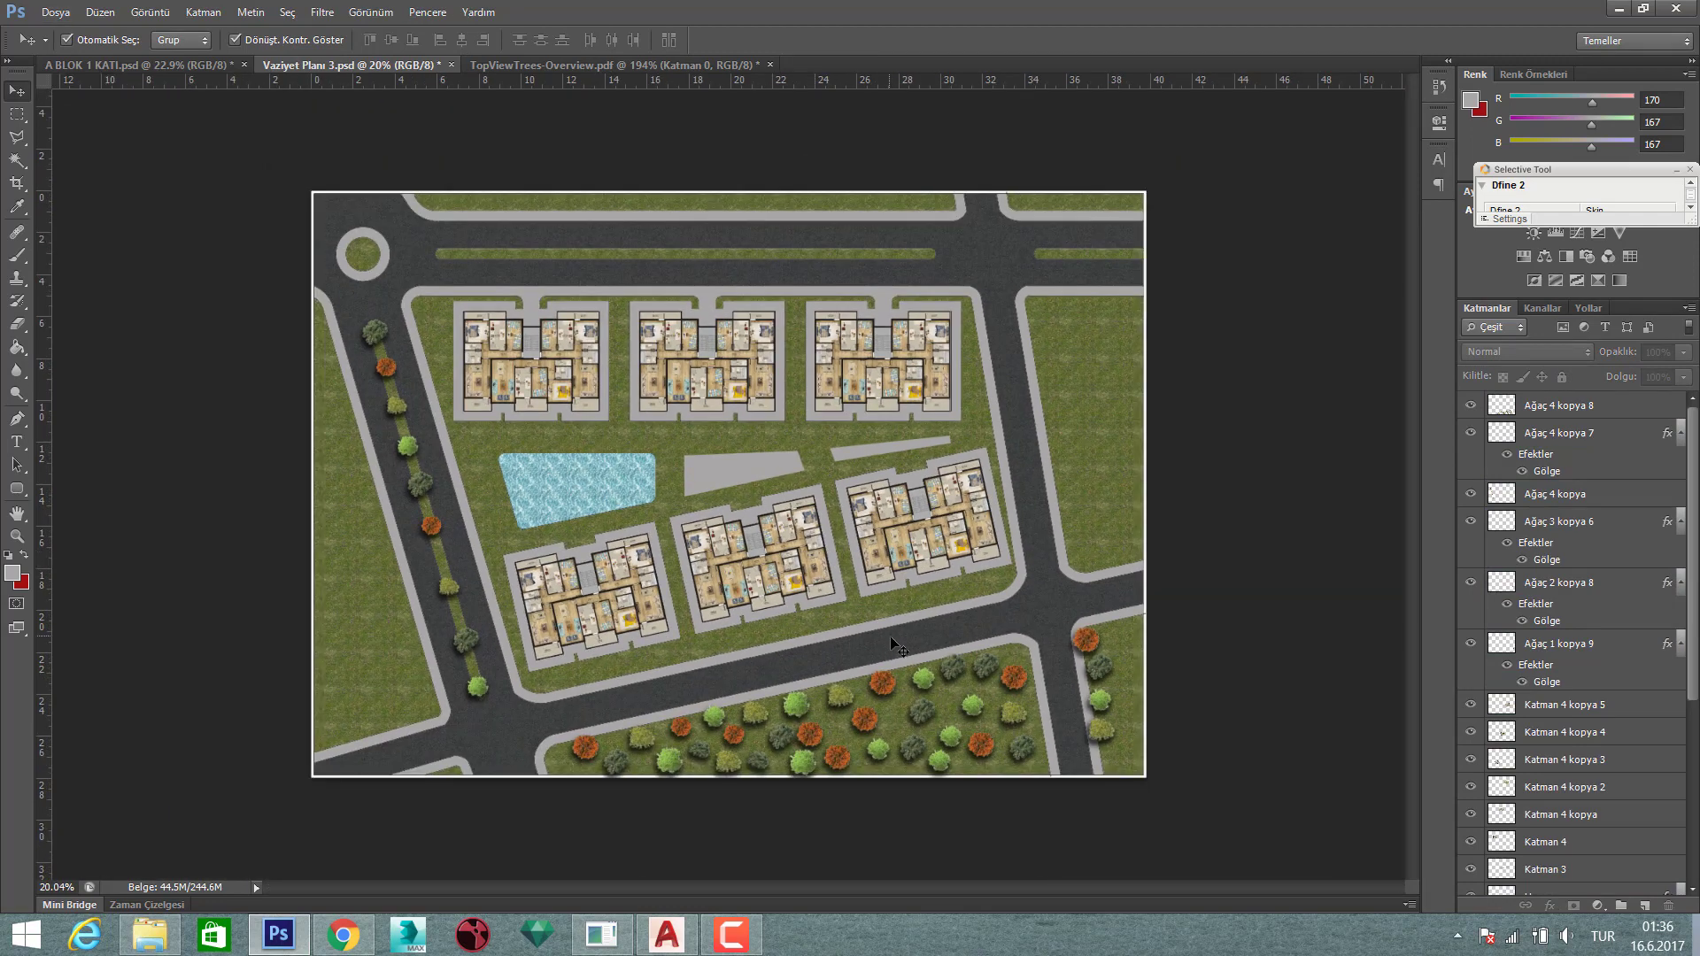
pyautogui.moveTo(981, 703); pyautogui.dragTo(1107, 401)
pyautogui.moveTo(1188, 338)
pyautogui.mouseDown()
pyautogui.moveTo(931, 327)
pyautogui.moveTo(1123, 407)
pyautogui.mouseUp()
pyautogui.moveTo(1191, 276); pyautogui.dragTo(1151, 260)
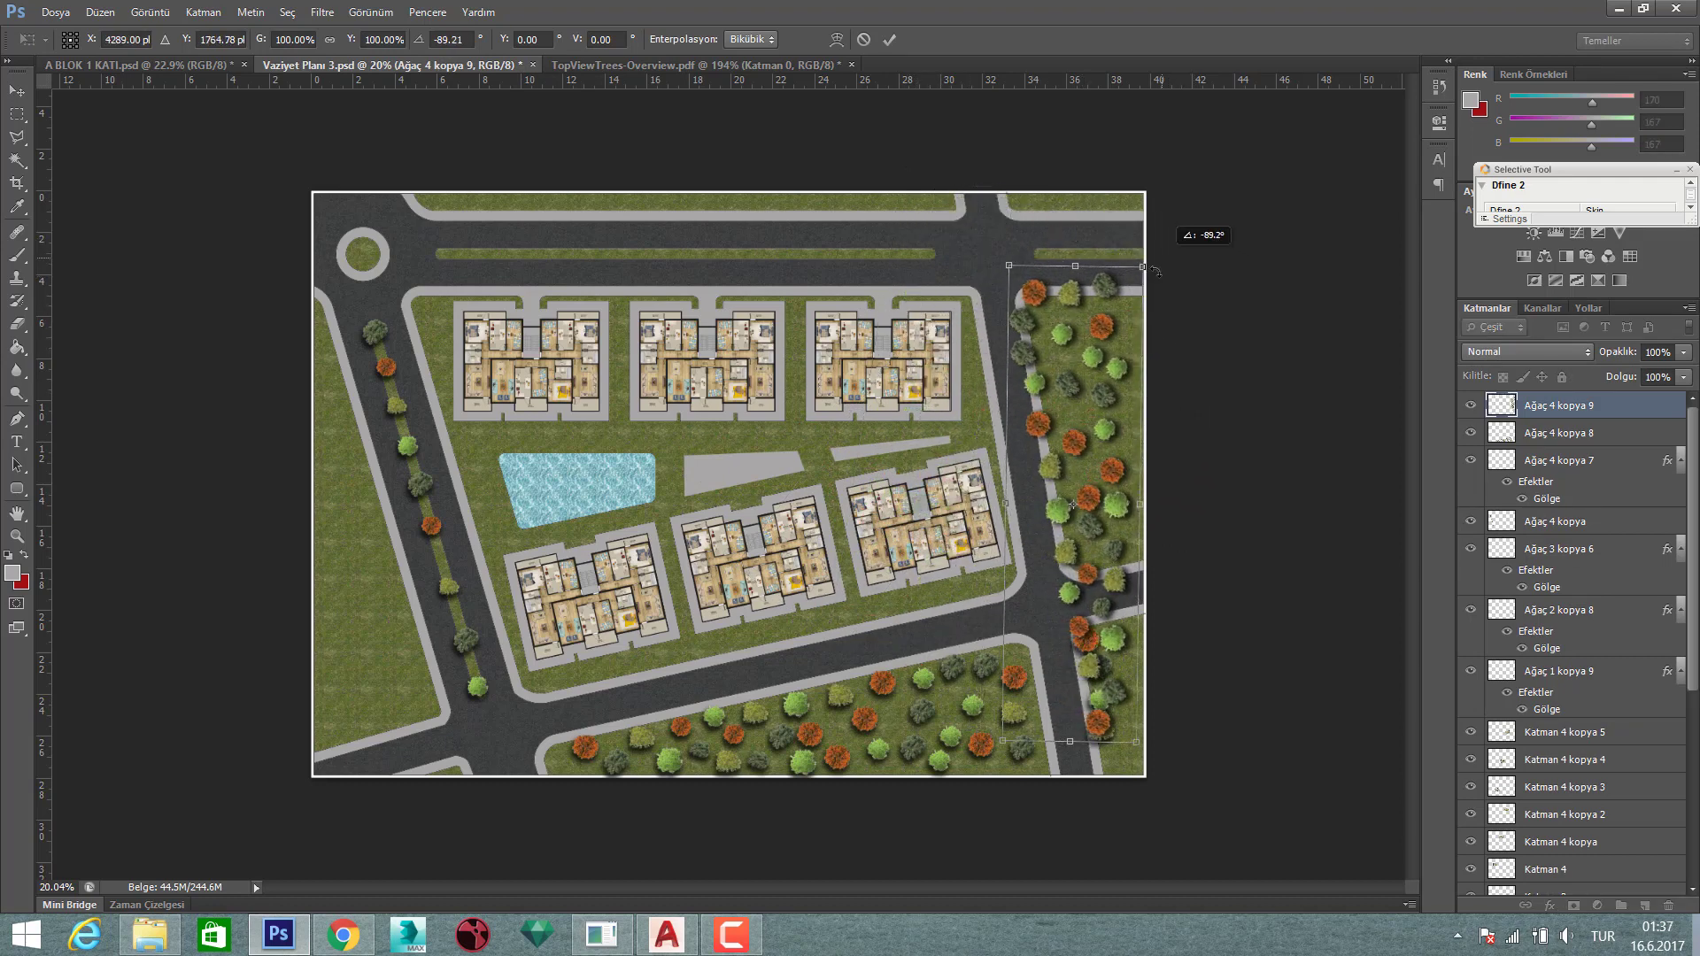
pyautogui.moveTo(1095, 350); pyautogui.dragTo(1121, 376)
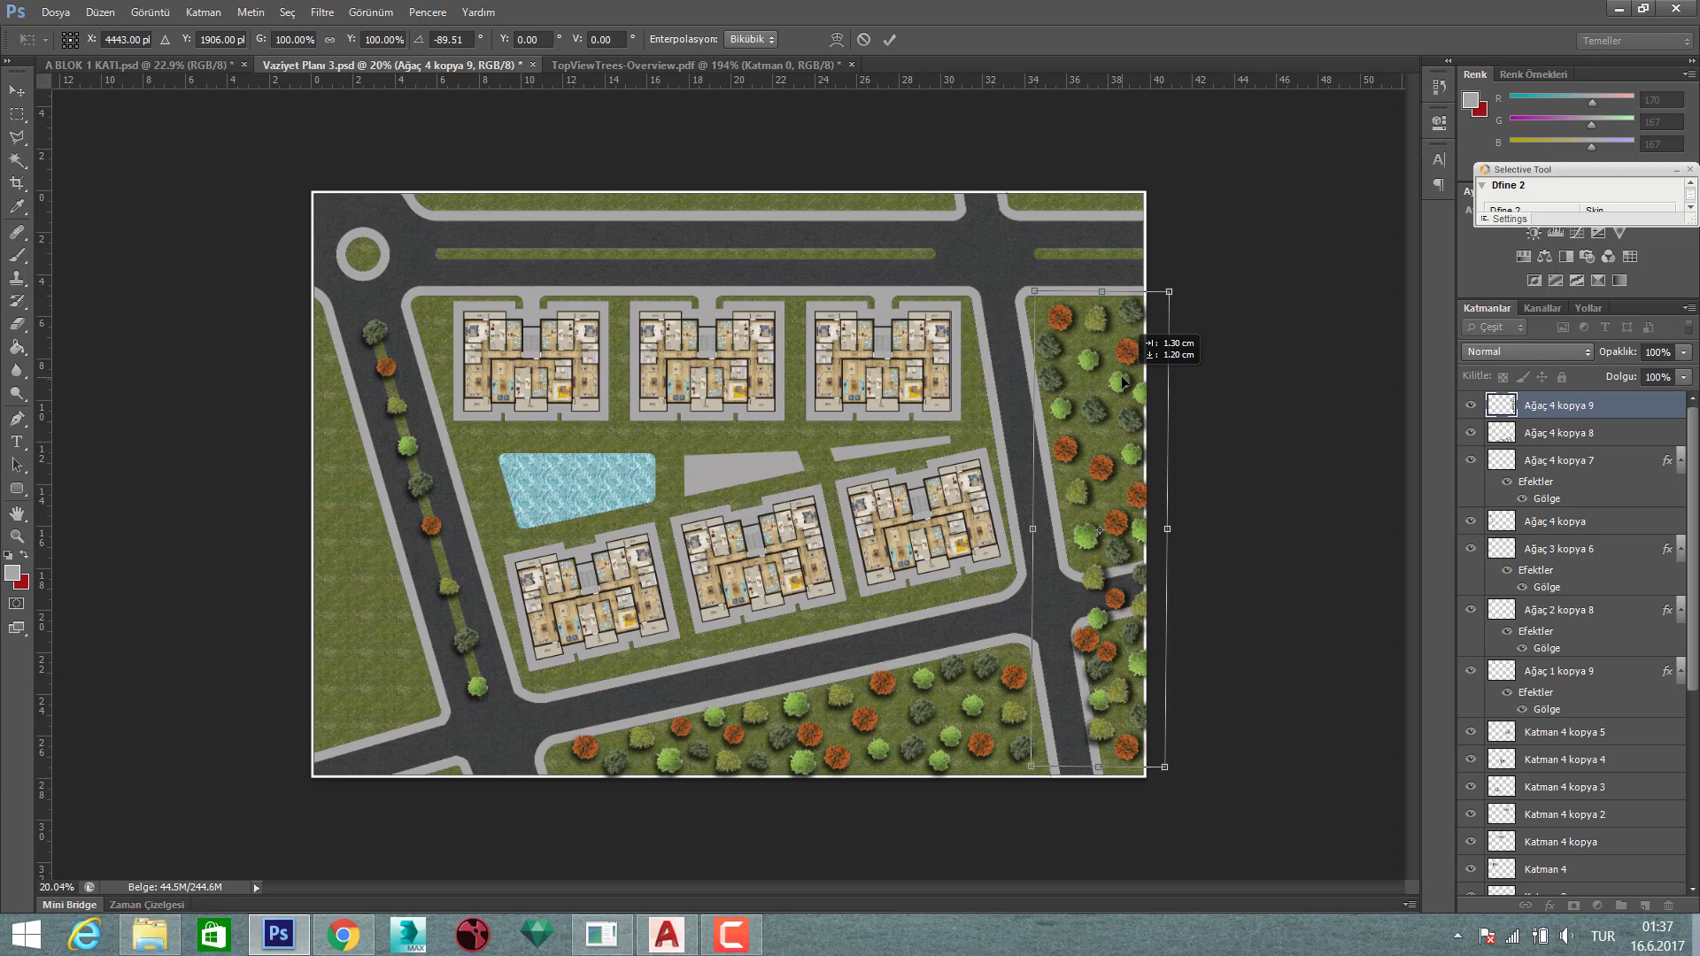
pyautogui.click(890, 39)
# - Delete the copied trees spilling onto the road, then clear the selection
pyautogui.scroll(1, 1125, 568)
pyautogui.scroll(2, 1124, 568)
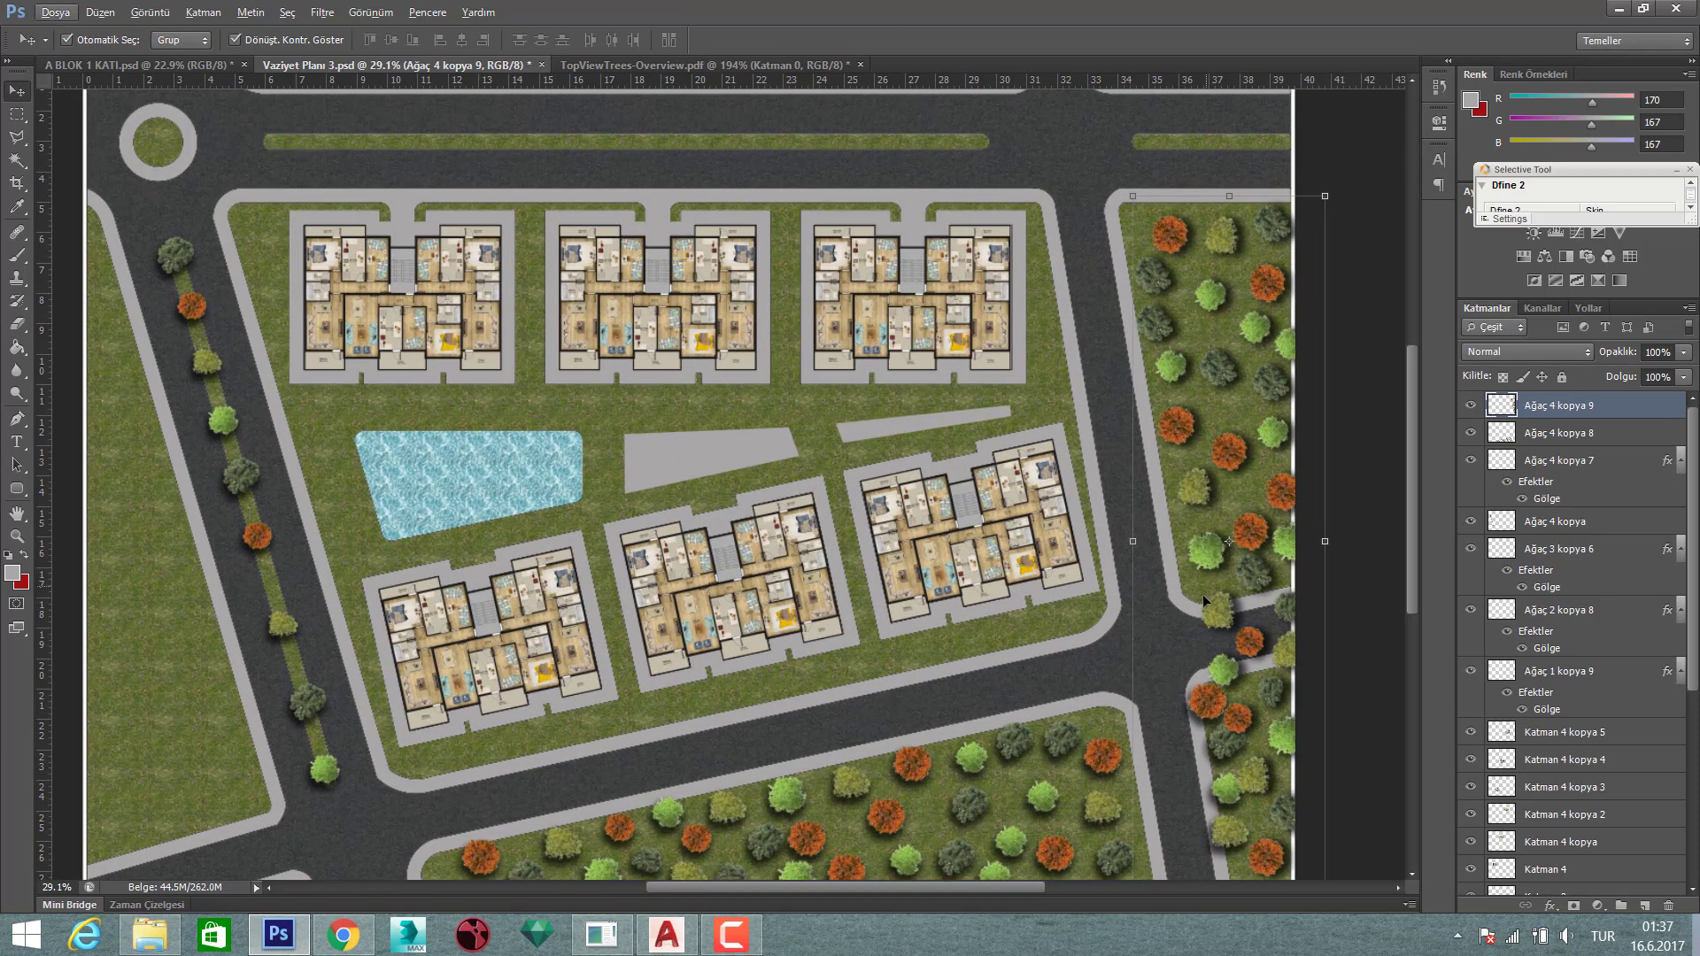
pyautogui.press('l')
pyautogui.click(1202, 585)
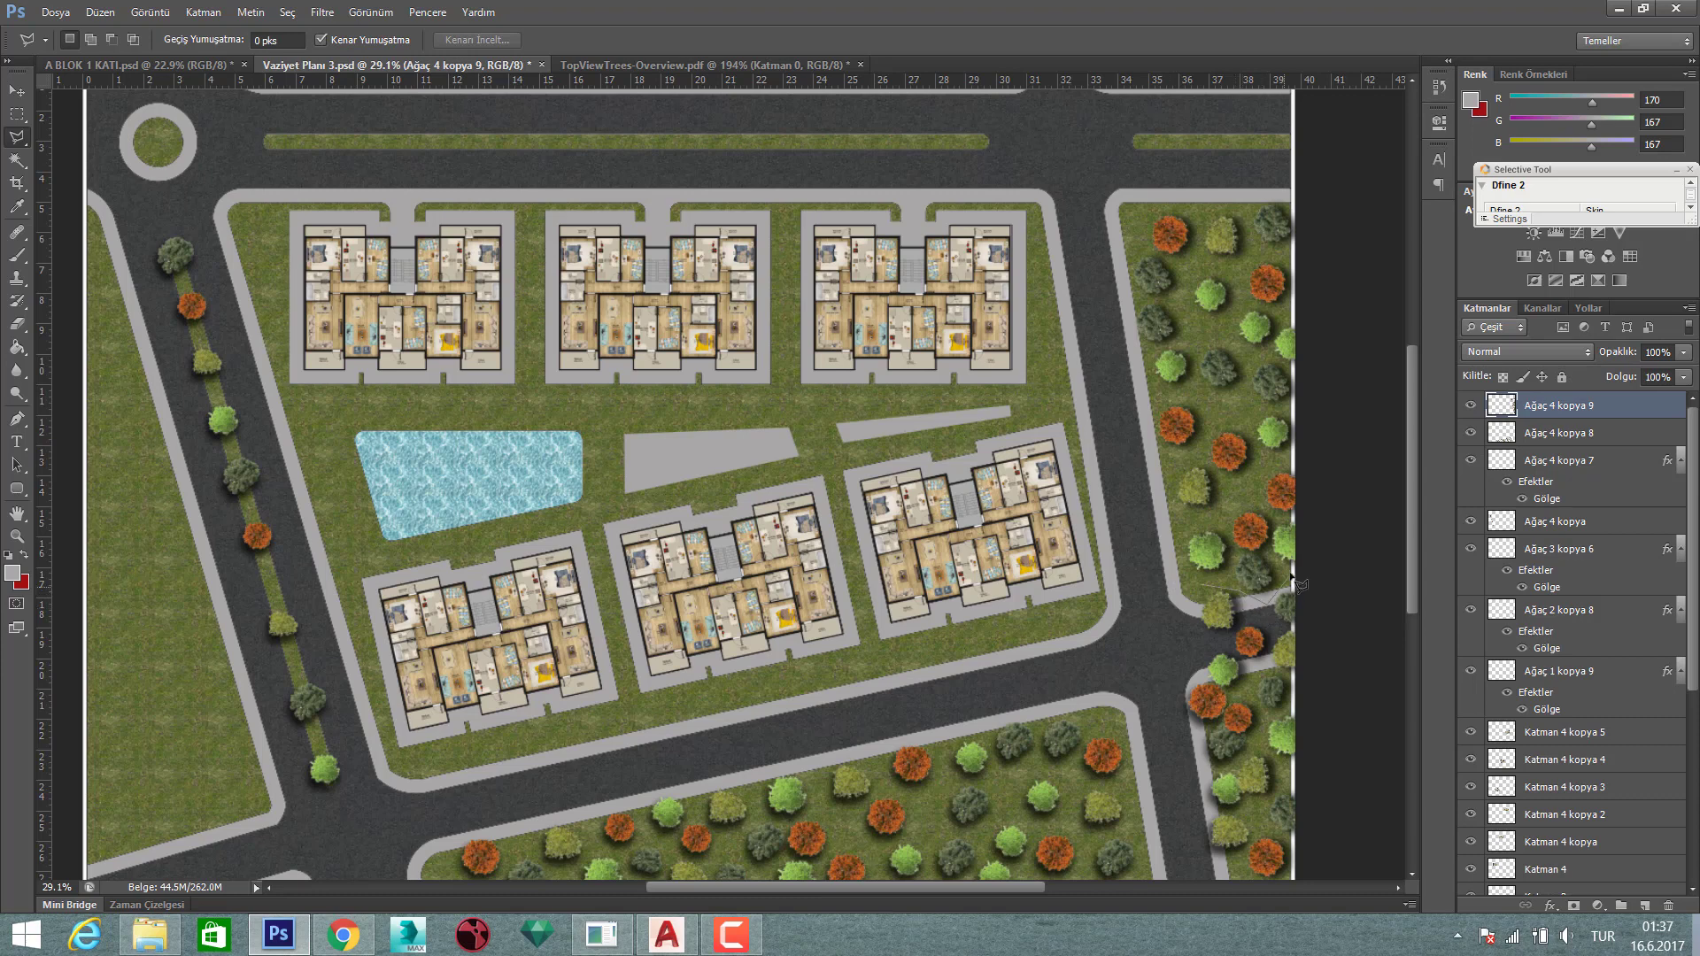
pyautogui.click(1380, 808)
pyautogui.click(1231, 859)
pyautogui.click(1094, 752)
pyautogui.click(1093, 611)
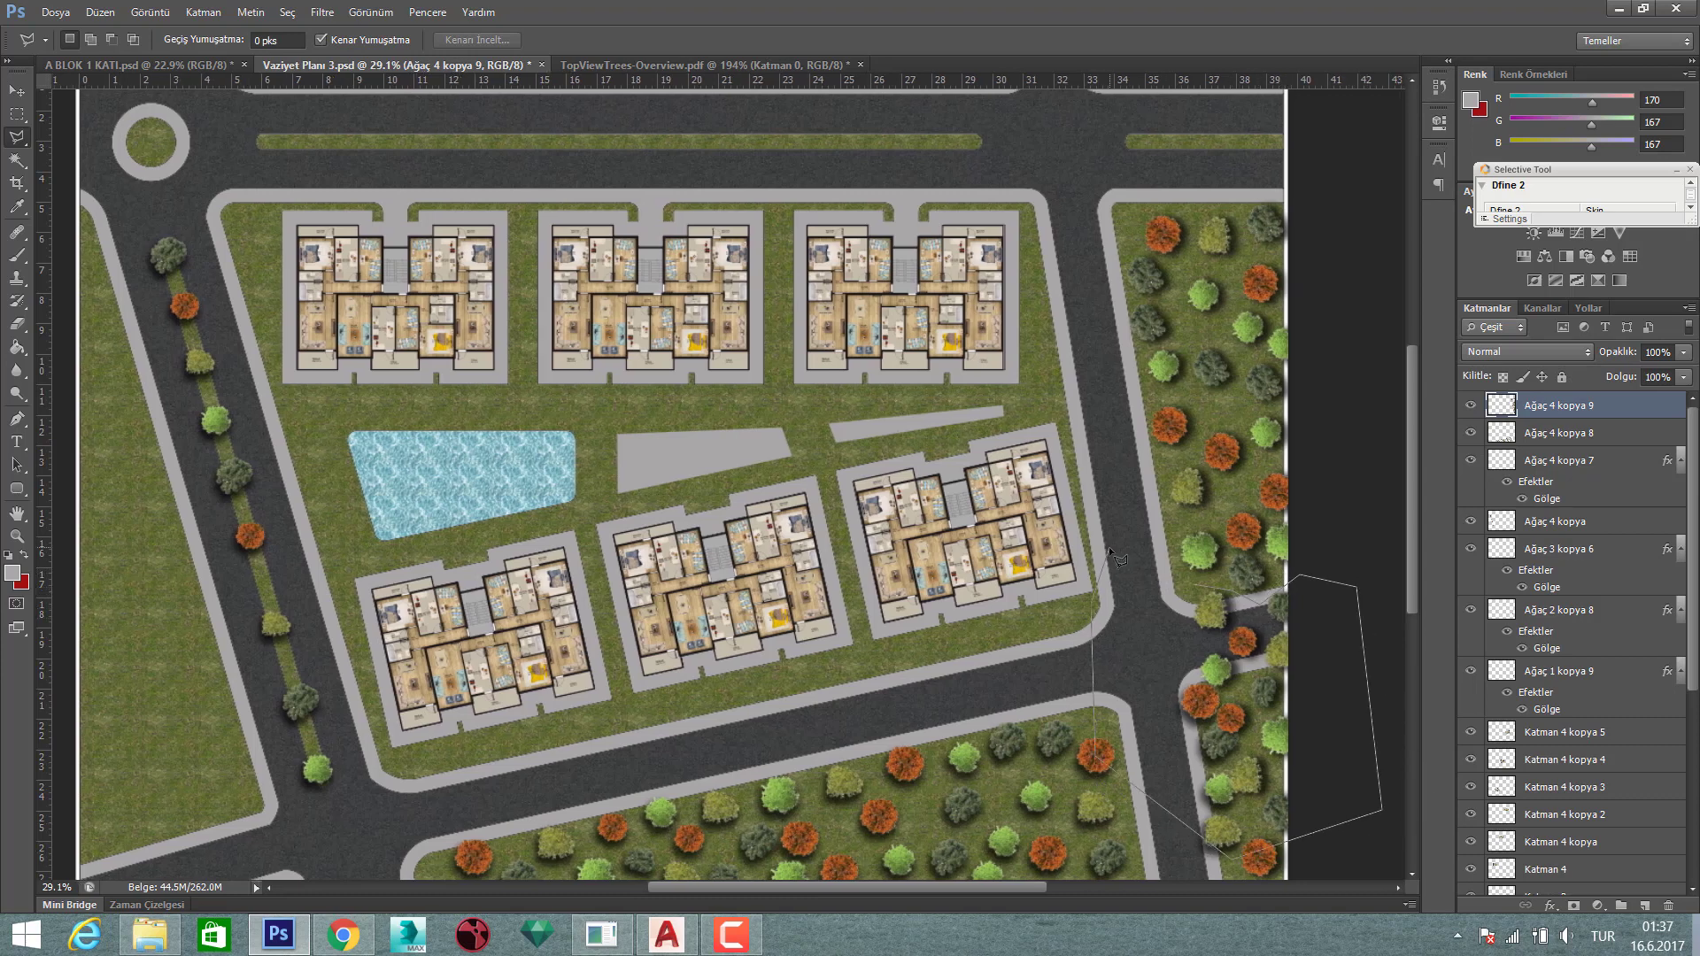
pyautogui.click(1112, 554)
pyautogui.press('Delete')
pyautogui.rightClick(1170, 438)
pyautogui.click(1214, 445)
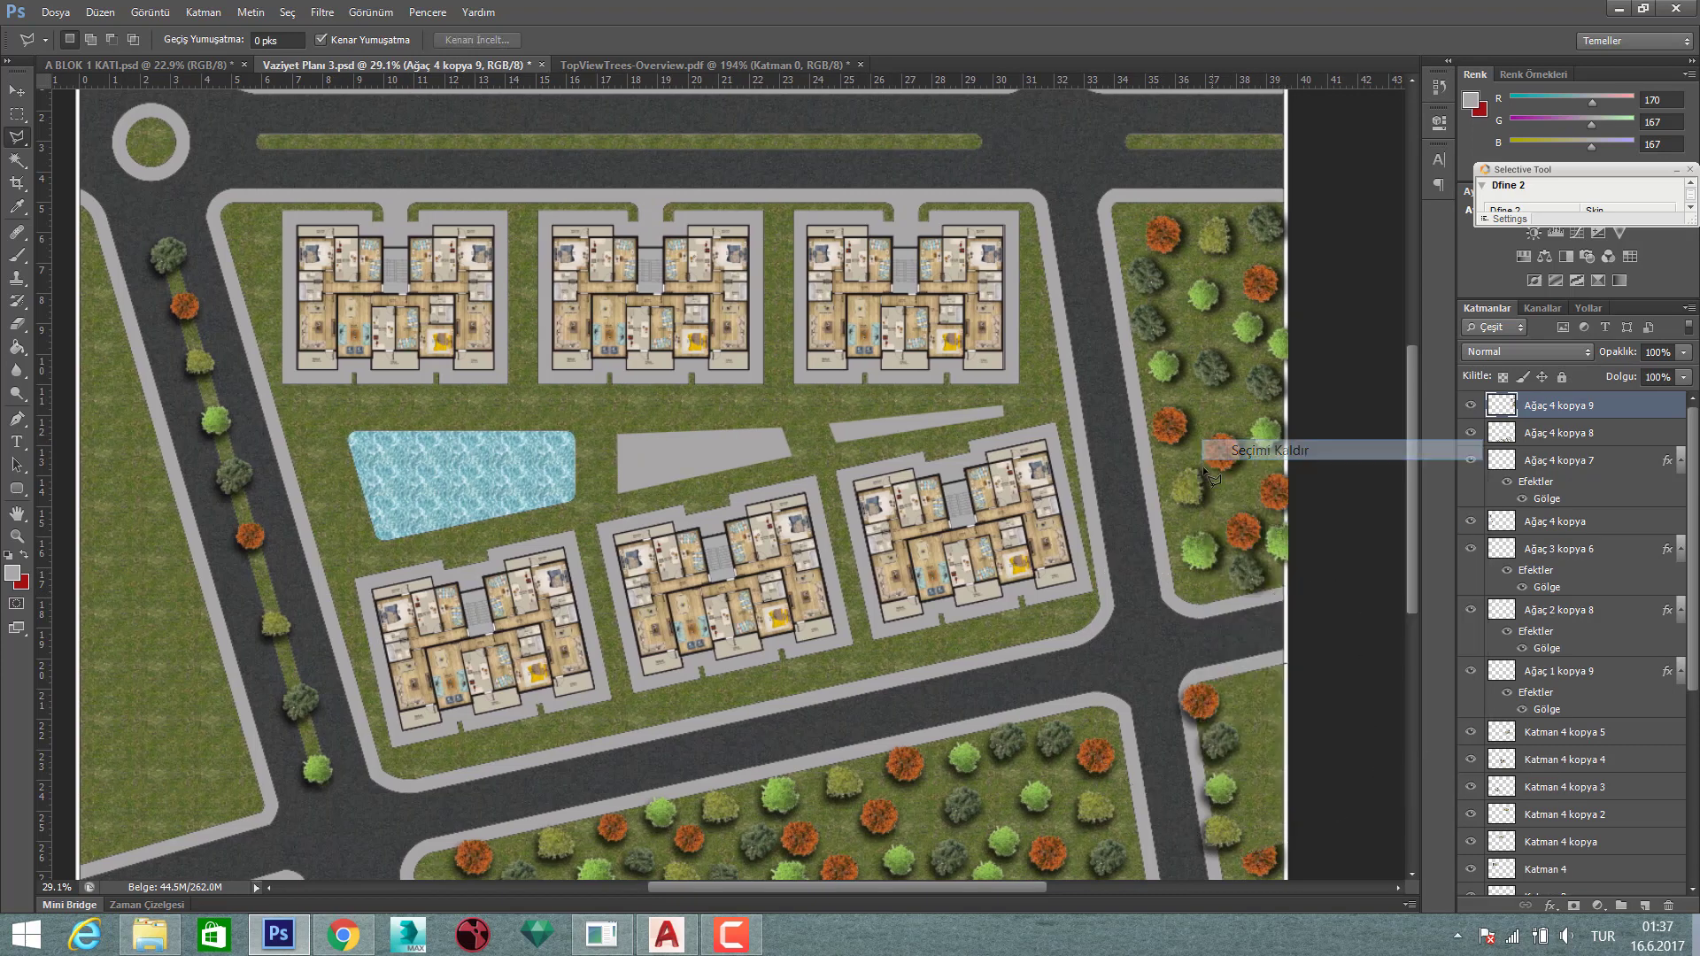
# - Copy a tree cluster to the left lawn, rotated about 86.6° to follow the left road
pyautogui.press('v')
pyautogui.click(1379, 485)
pyautogui.scroll(-3, 867, 509)
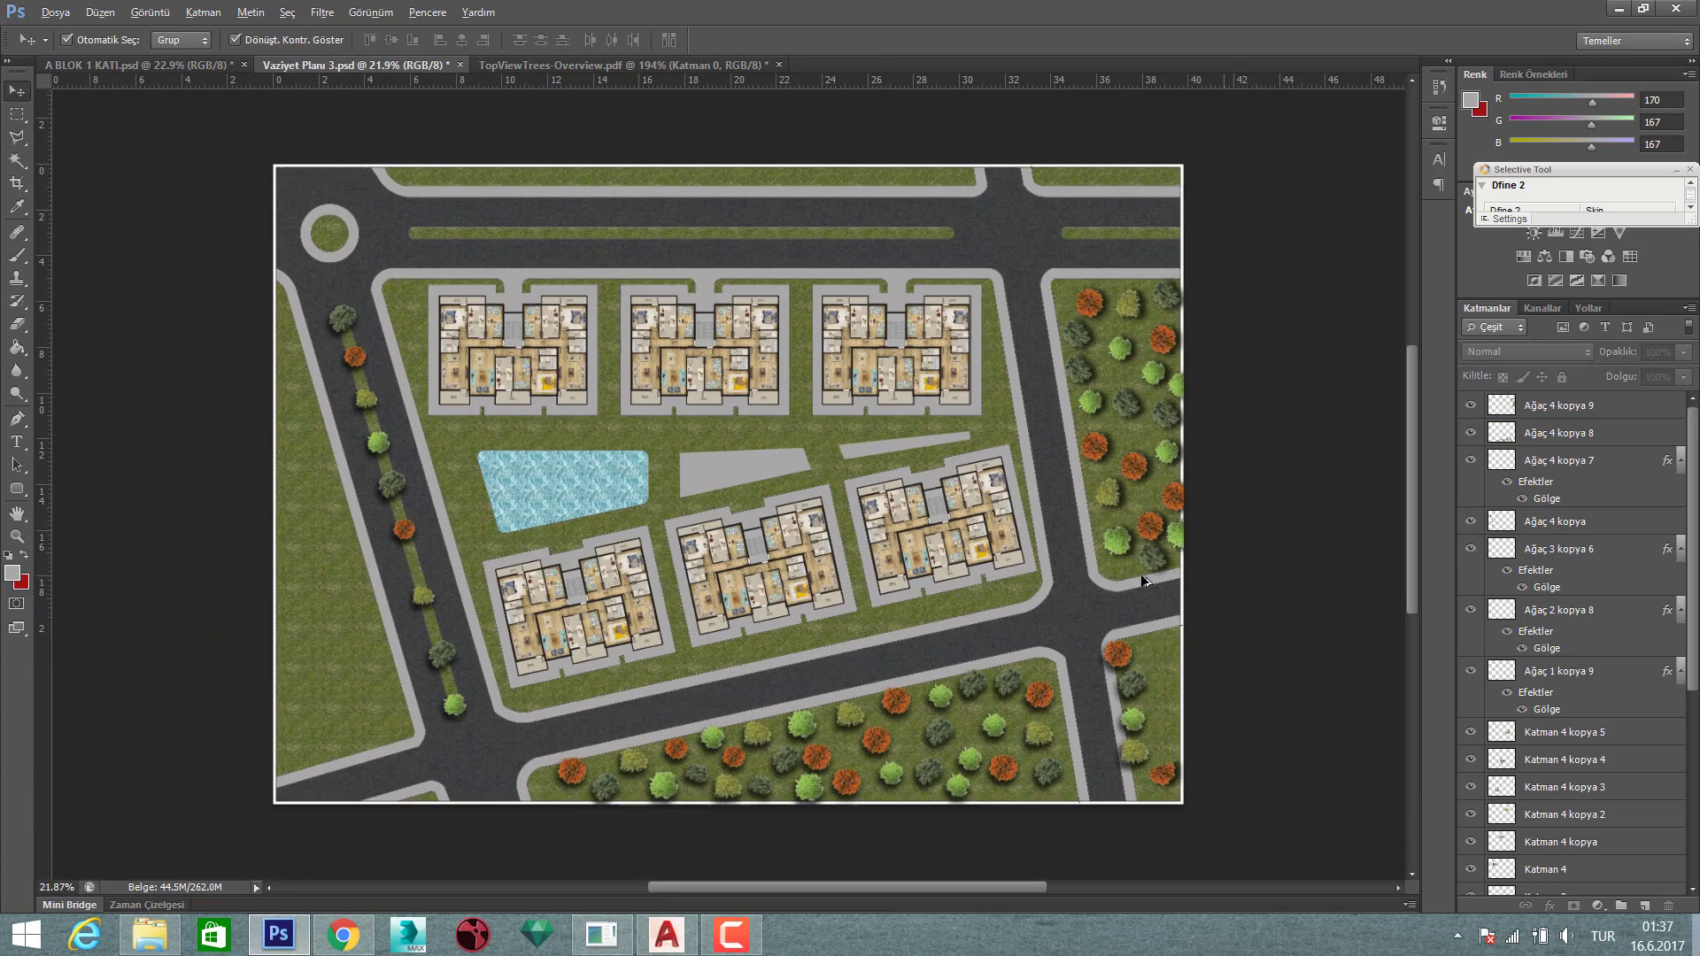
pyautogui.moveTo(948, 734); pyautogui.dragTo(422, 556)
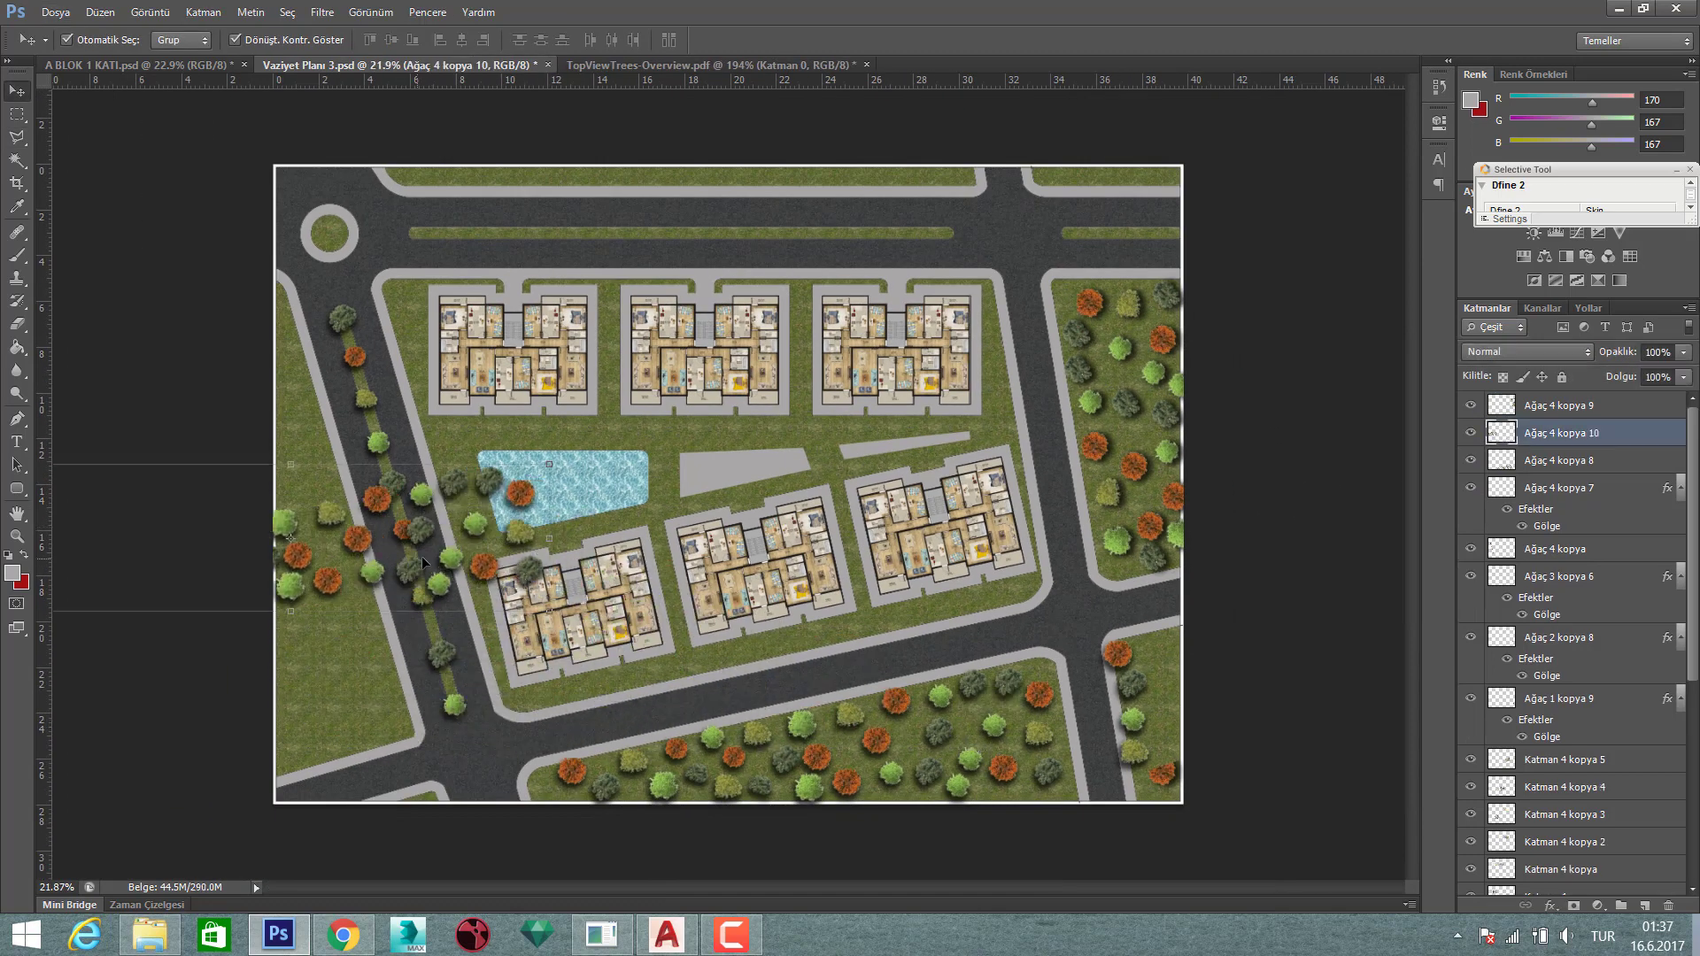
pyautogui.moveTo(564, 450); pyautogui.dragTo(387, 737)
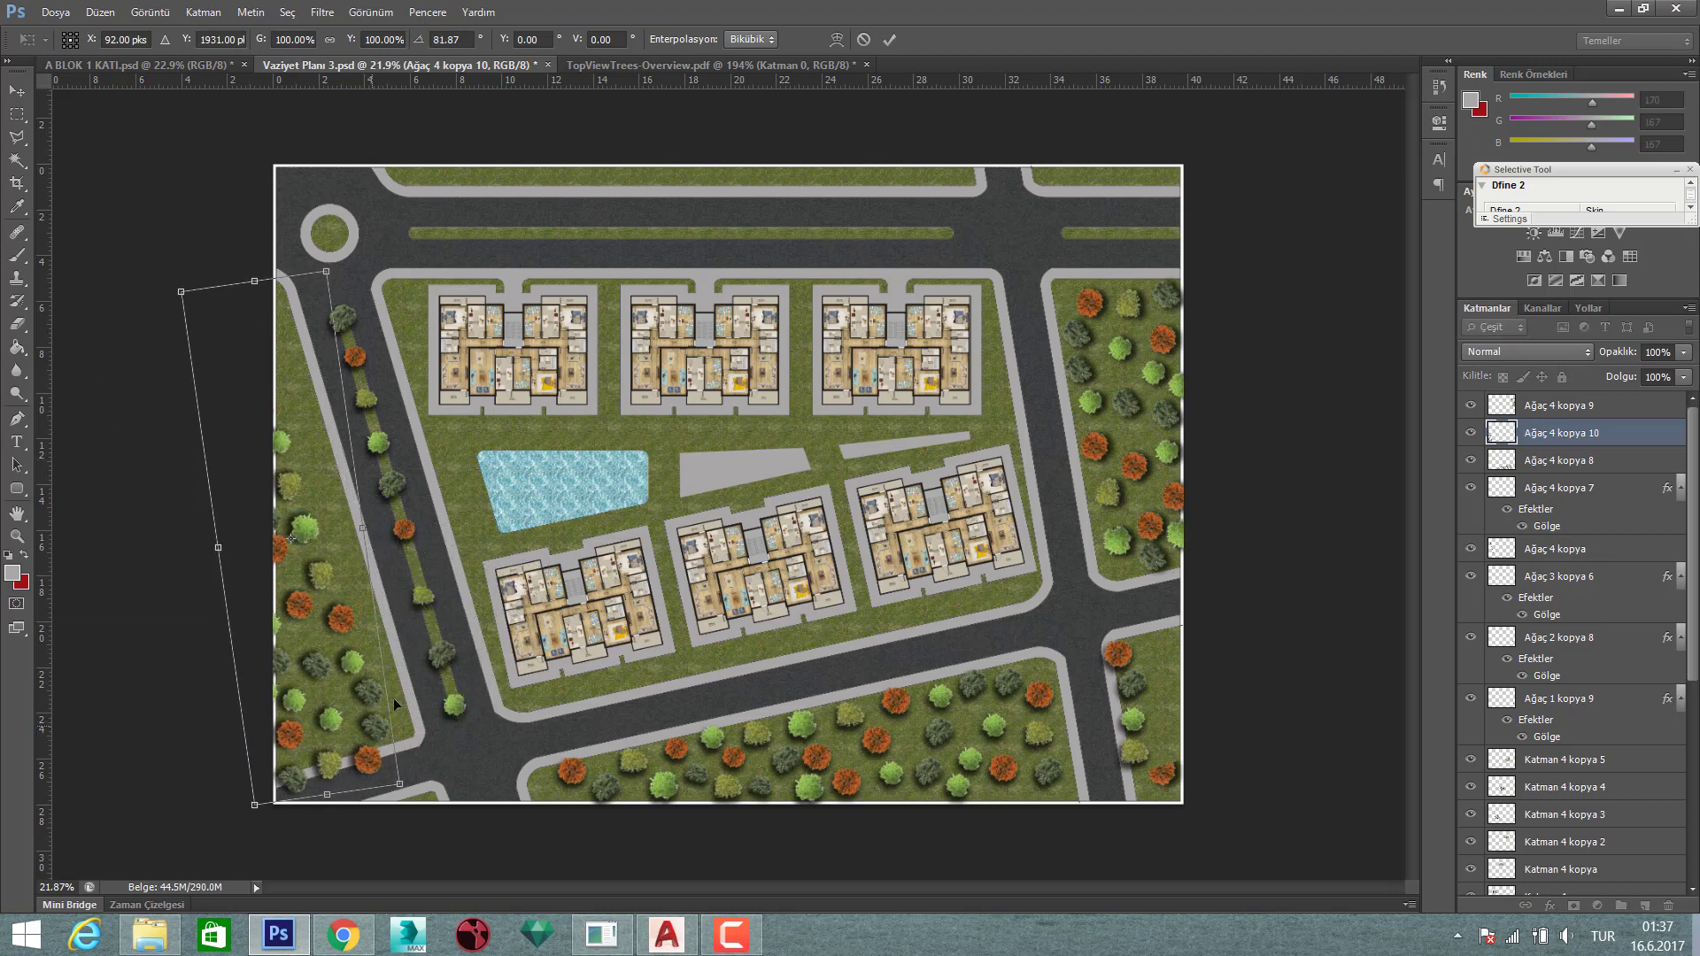
pyautogui.moveTo(393, 698)
pyautogui.mouseDown()
pyautogui.moveTo(415, 734)
pyautogui.moveTo(385, 730)
pyautogui.moveTo(382, 746)
pyautogui.mouseUp()
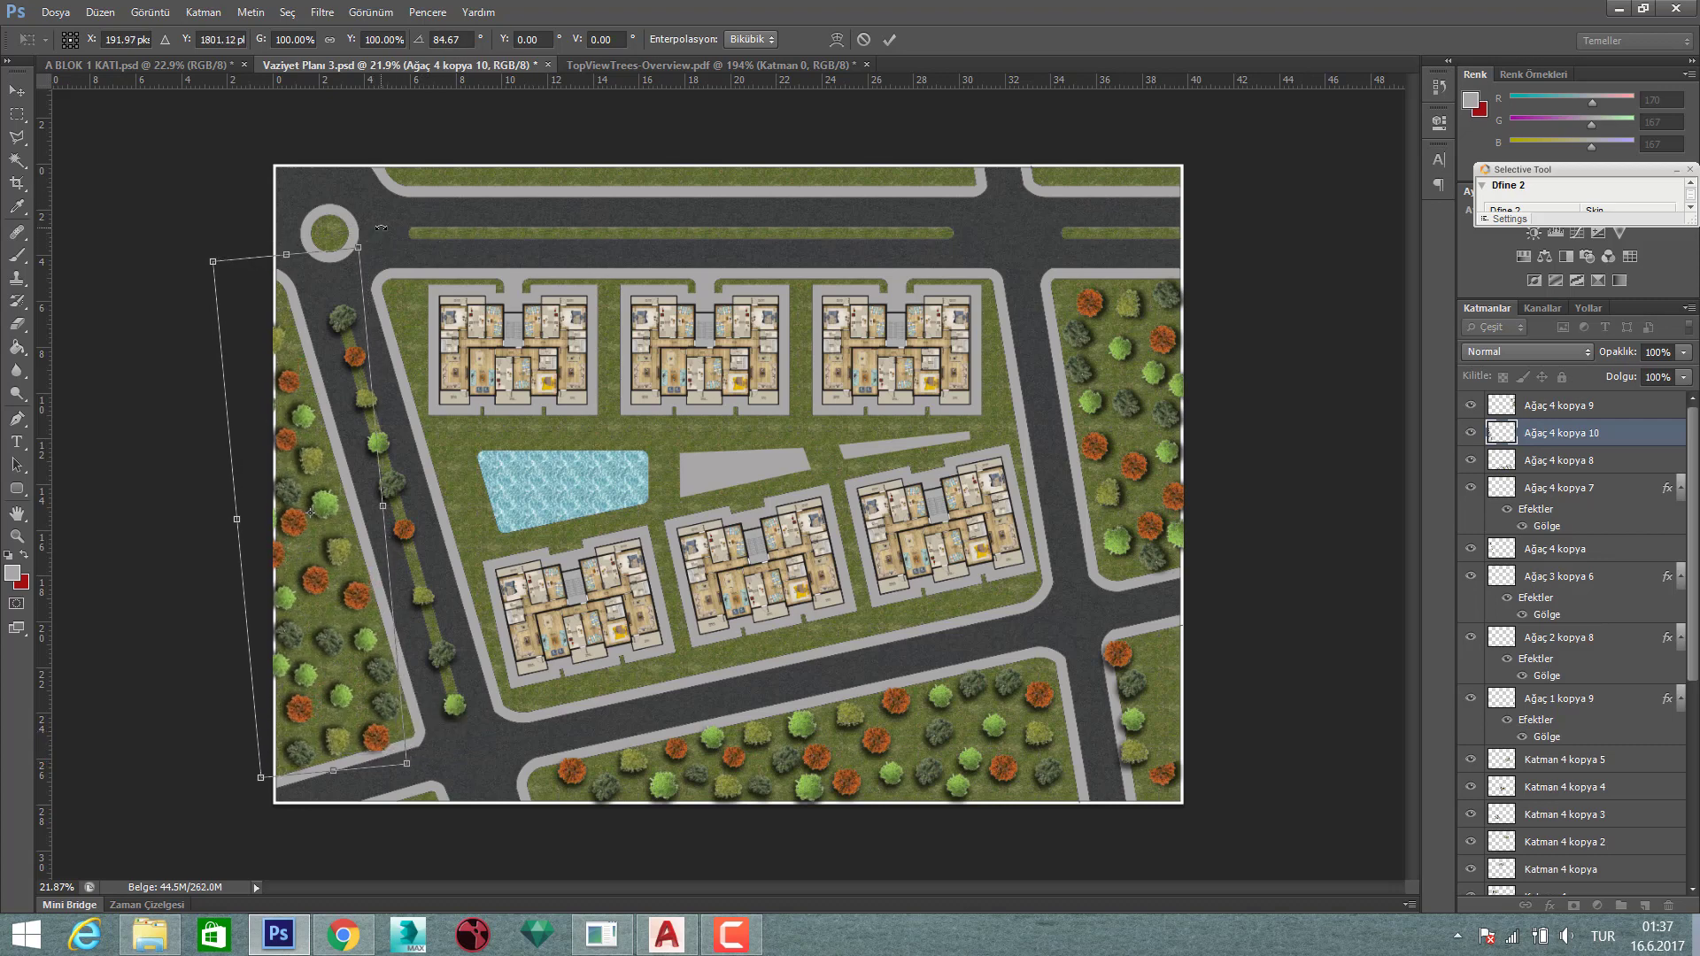
pyautogui.moveTo(380, 228); pyautogui.dragTo(390, 225)
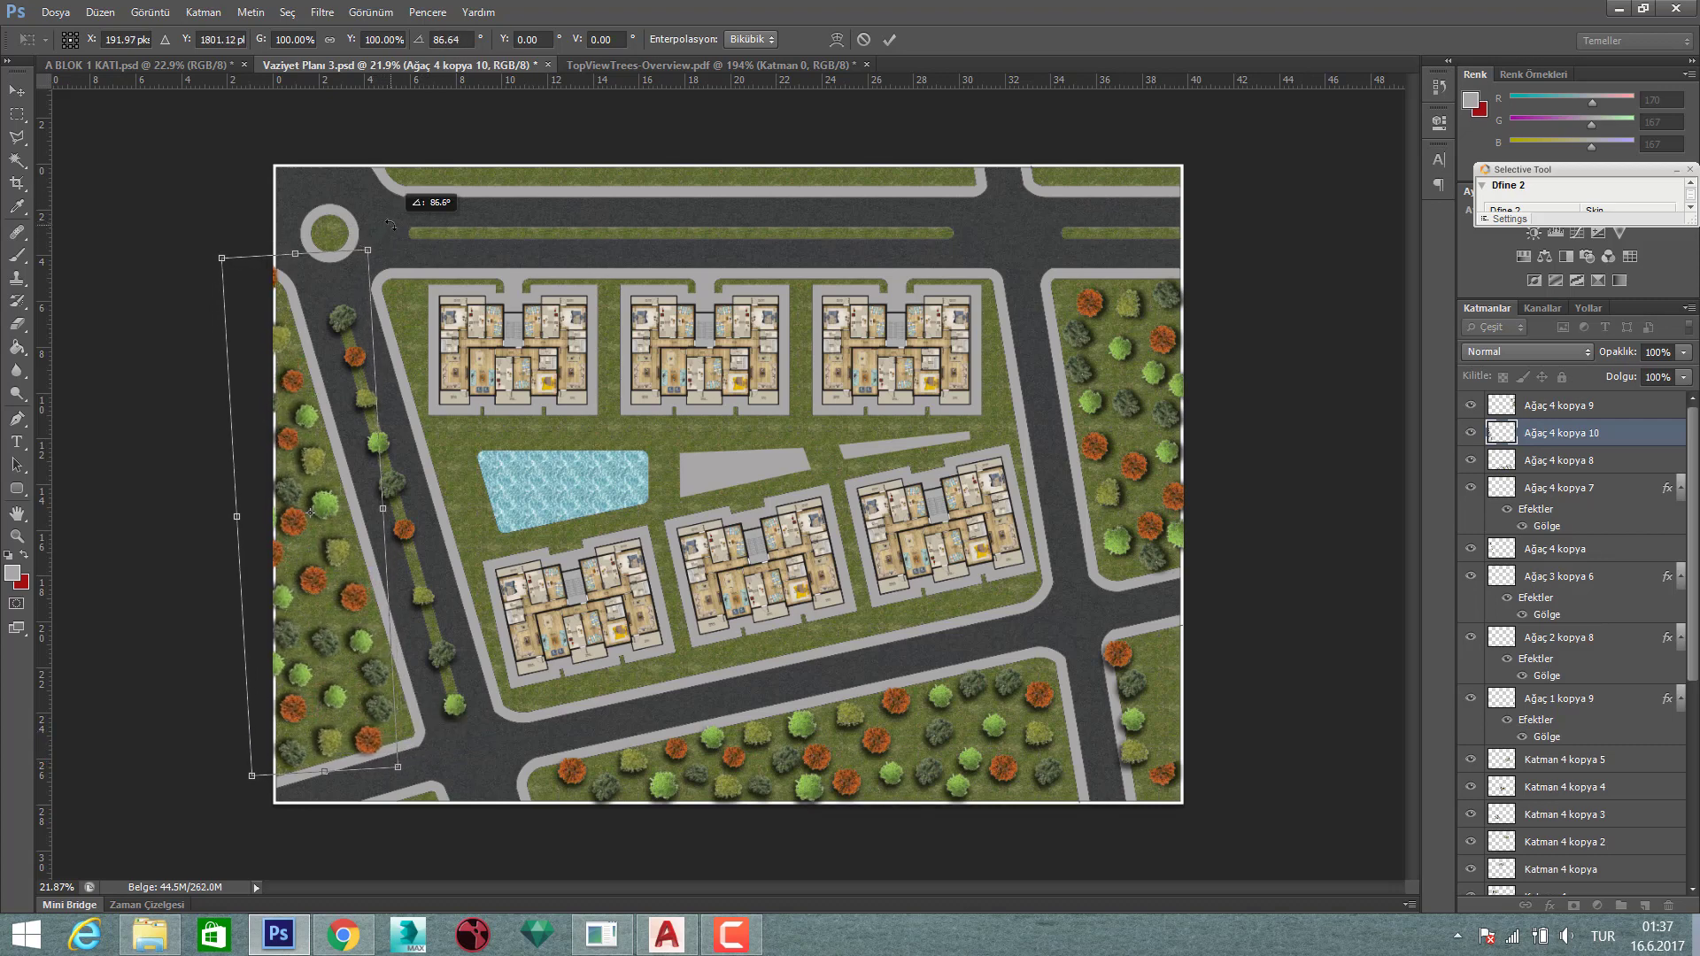
pyautogui.moveTo(347, 316); pyautogui.dragTo(354, 306)
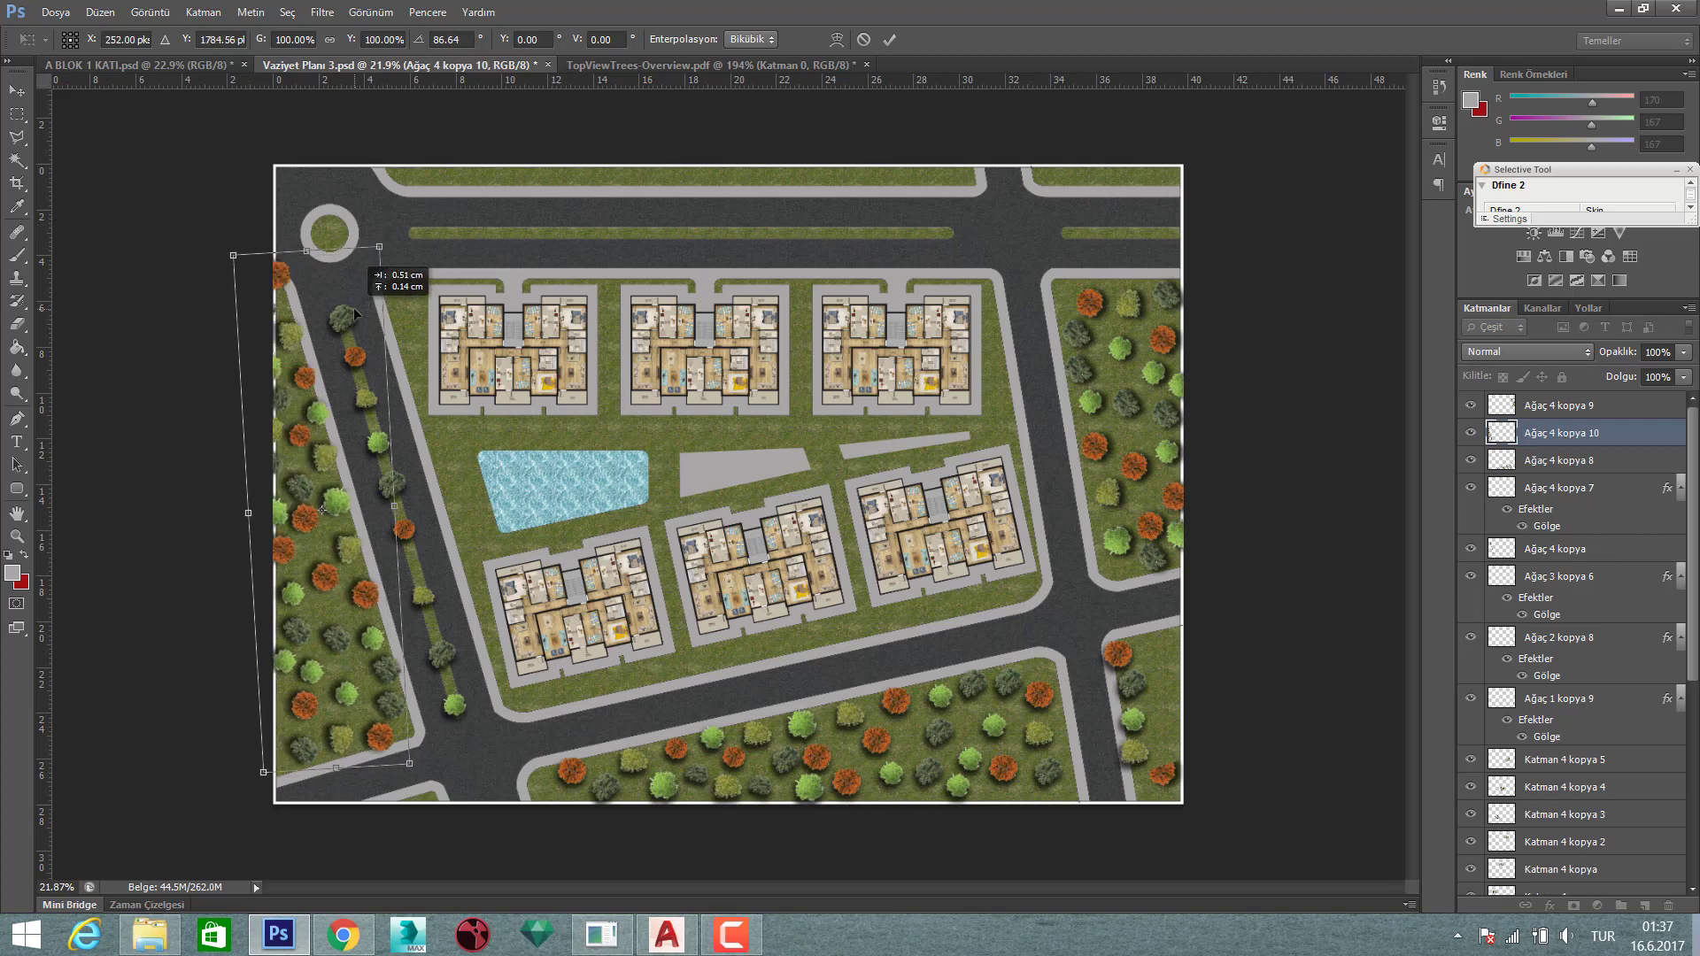
pyautogui.press('Return')
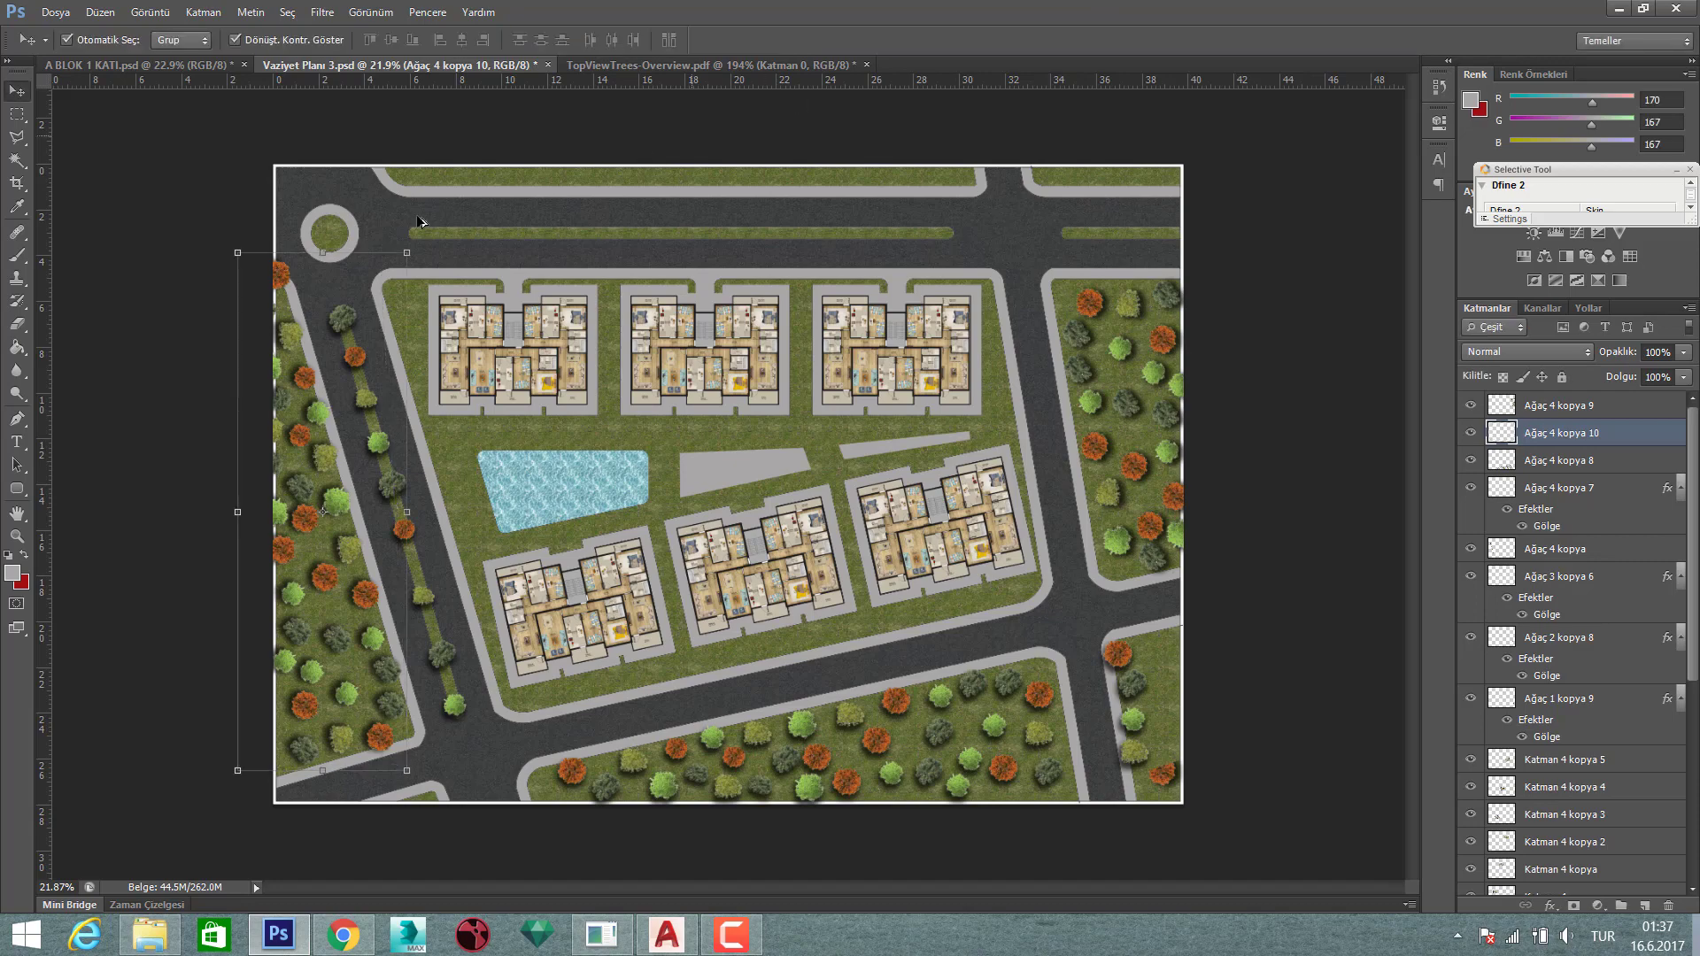
# - Outline the stray tree at the top left, then clear the selection and deselect the layer
pyautogui.scroll(2, 282, 264)
pyautogui.scroll(3, 269, 248)
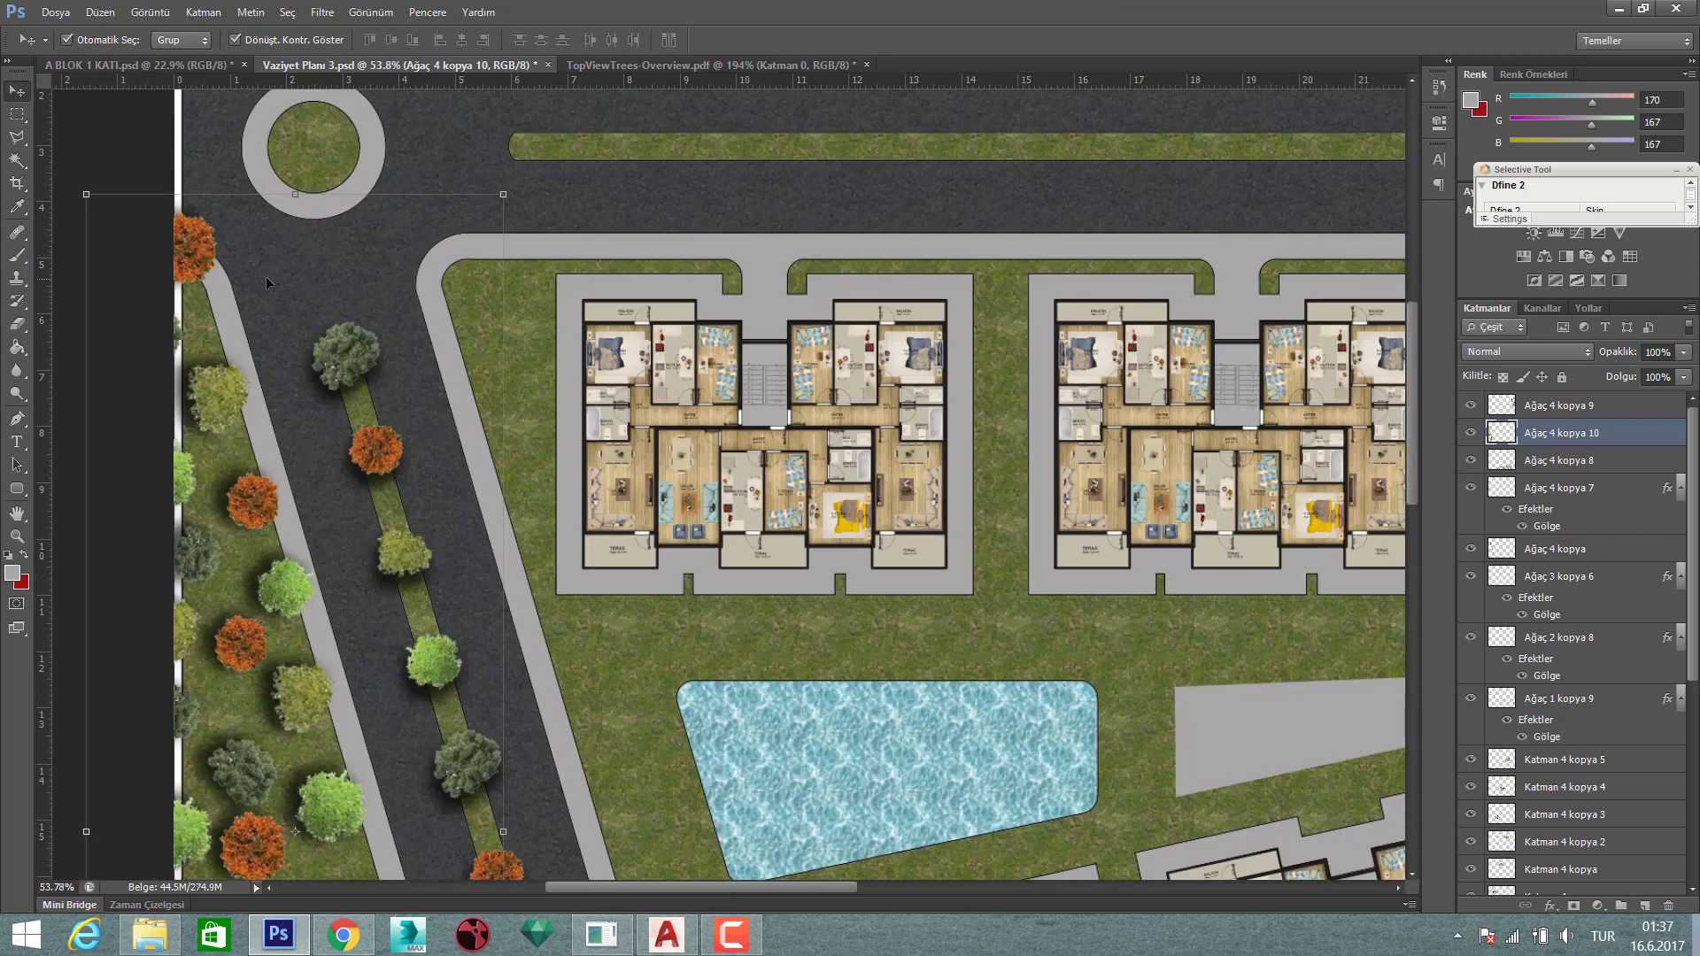
pyautogui.press('l')
pyautogui.click(164, 173)
pyautogui.click(120, 204)
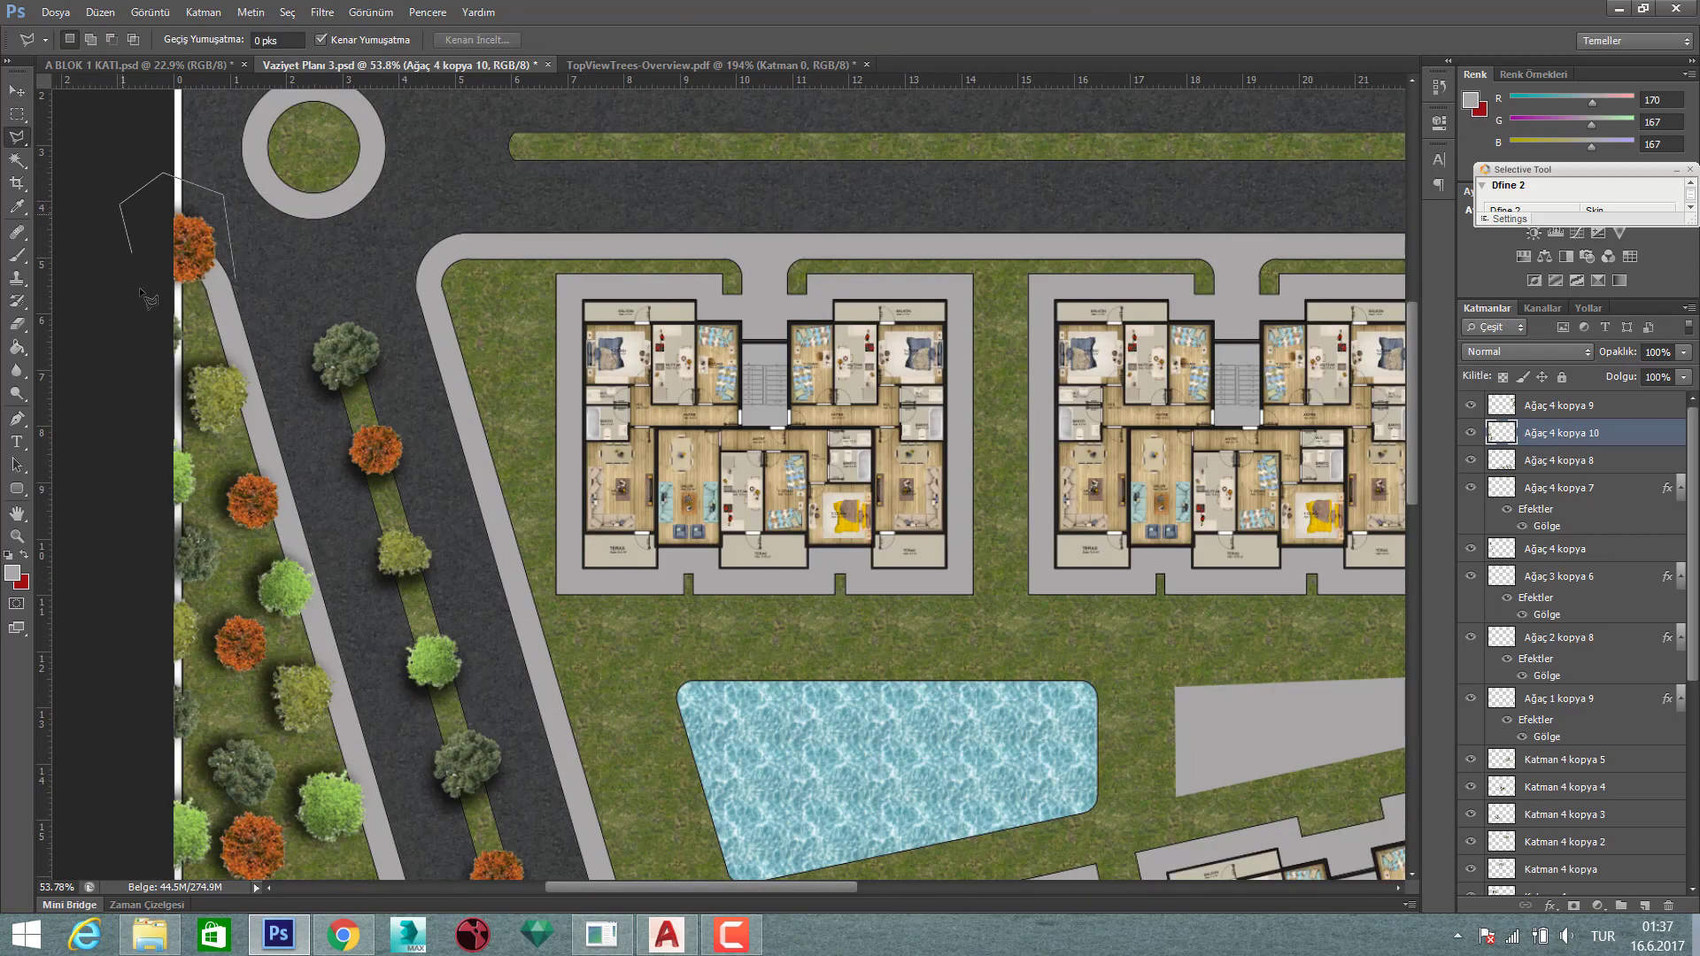
pyautogui.rightClick(502, 220)
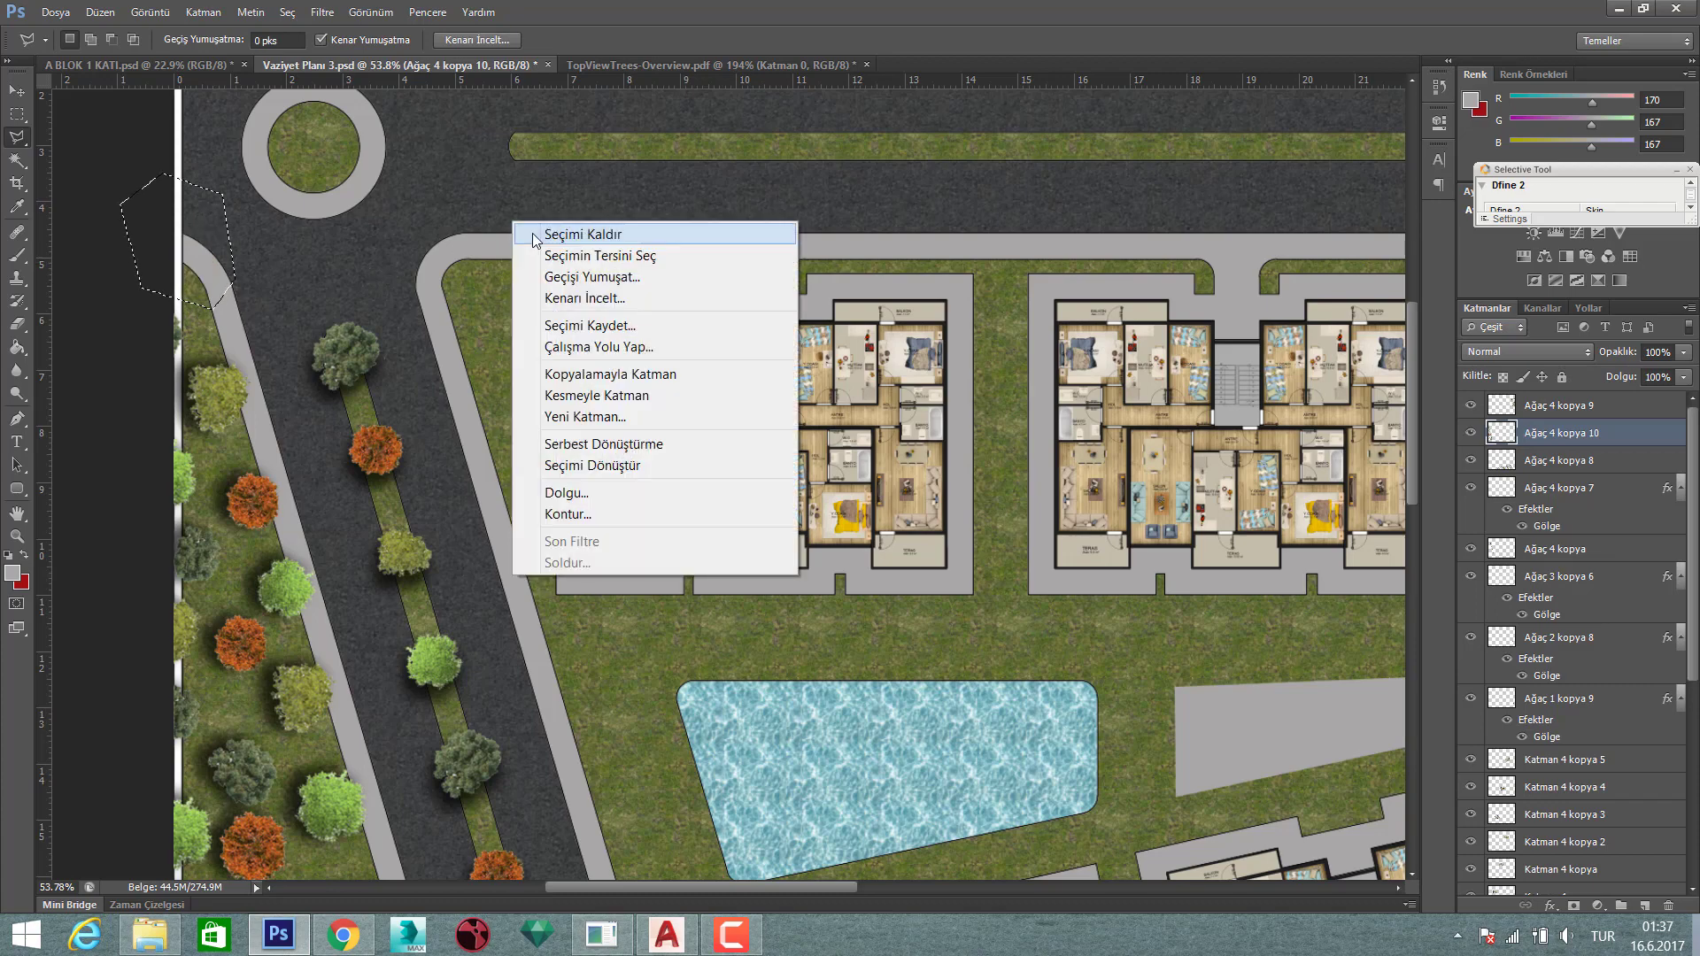
pyautogui.click(531, 231)
pyautogui.scroll(-3, 470, 352)
pyautogui.scroll(-2, 469, 348)
pyautogui.press('v')
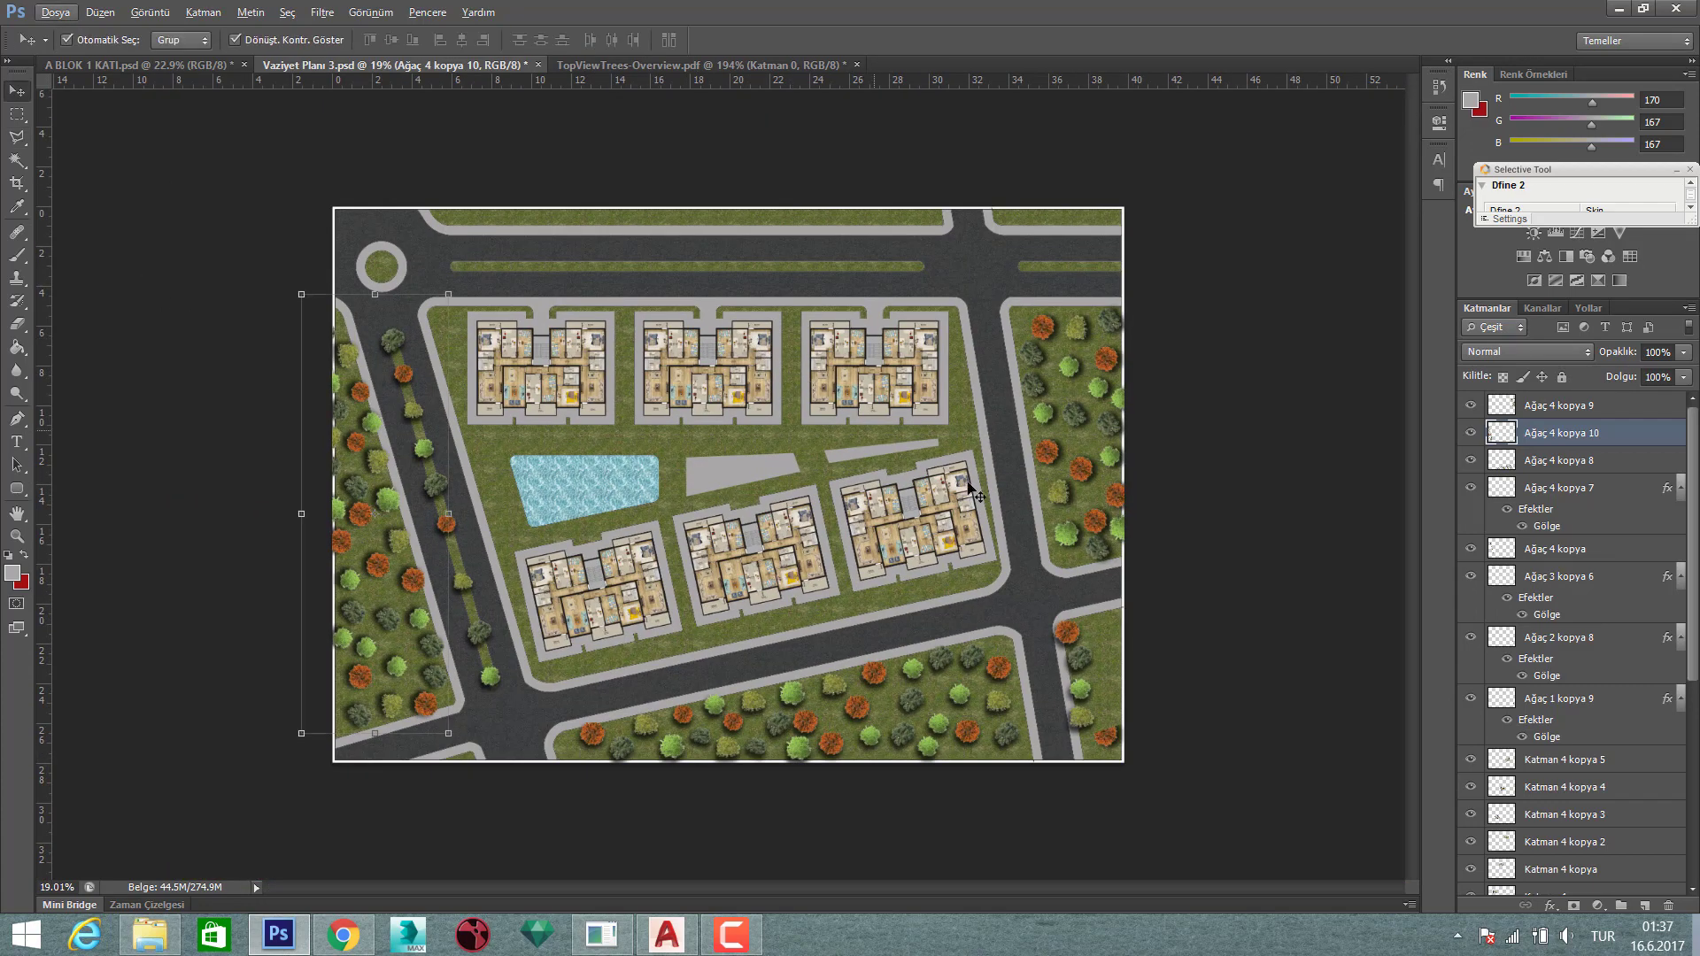
pyautogui.click(1200, 464)
pyautogui.scroll(1, 725, 476)
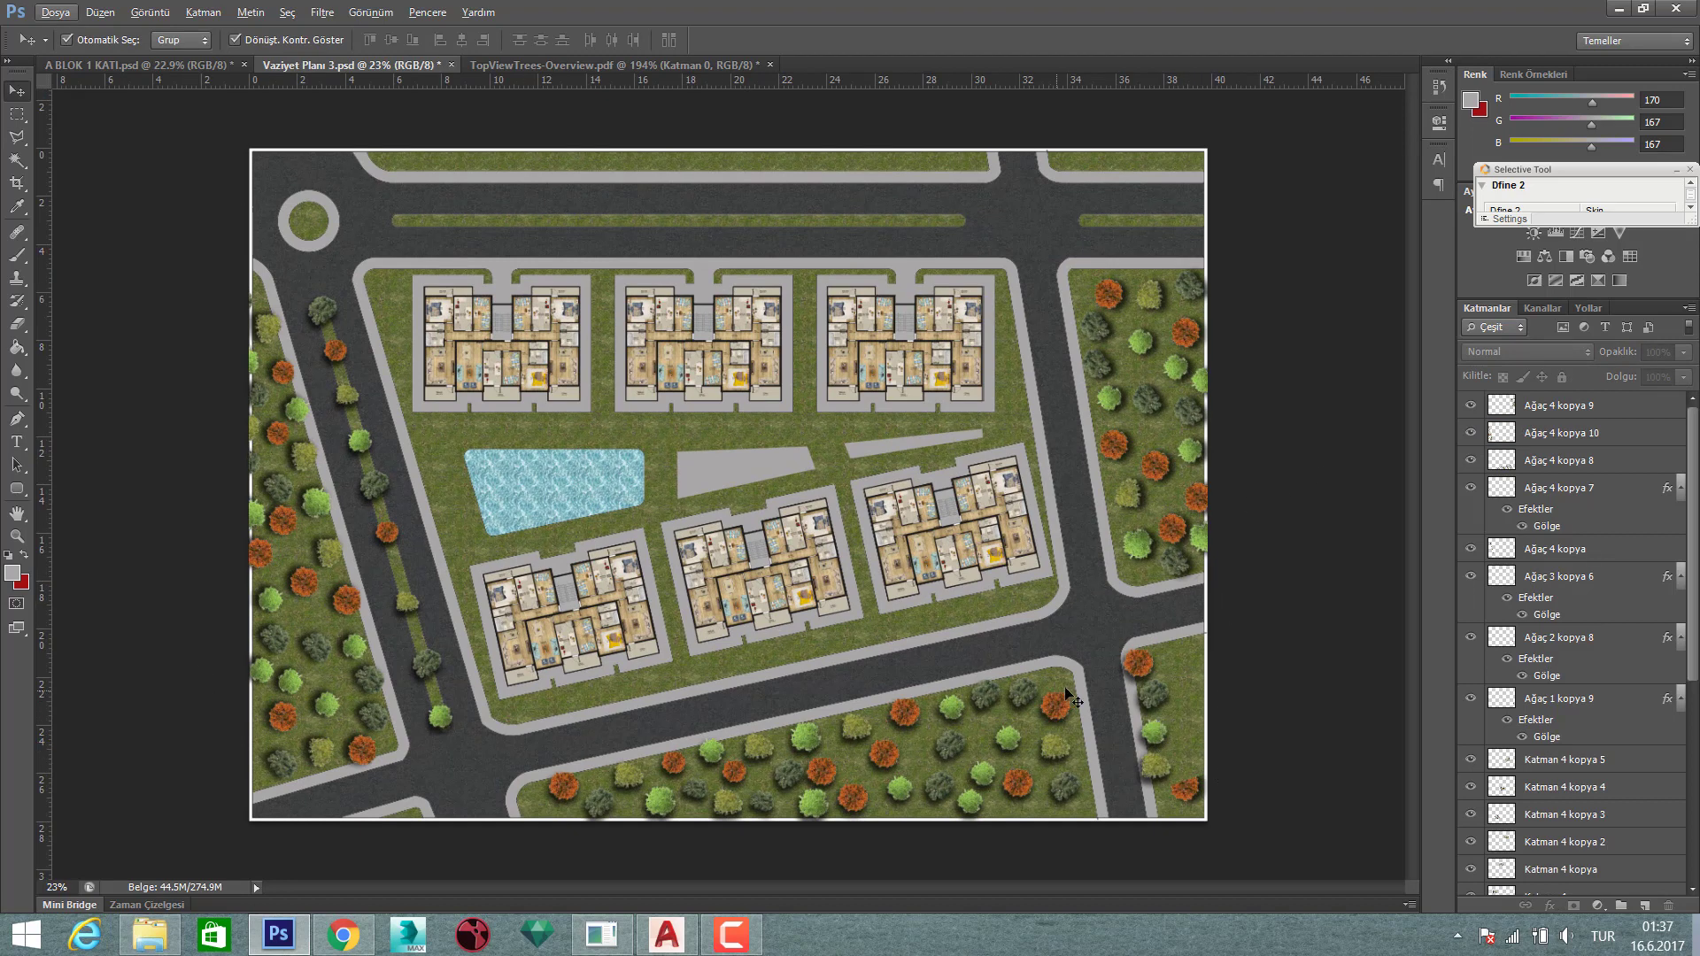
# - Duplicate light green, orange, dark green and light green trees onto the lawn strip below the lower buildings
pyautogui.press('alt')
pyautogui.scroll(3, 1140, 697)
pyautogui.moveTo(1204, 765); pyautogui.dragTo(840, 631)
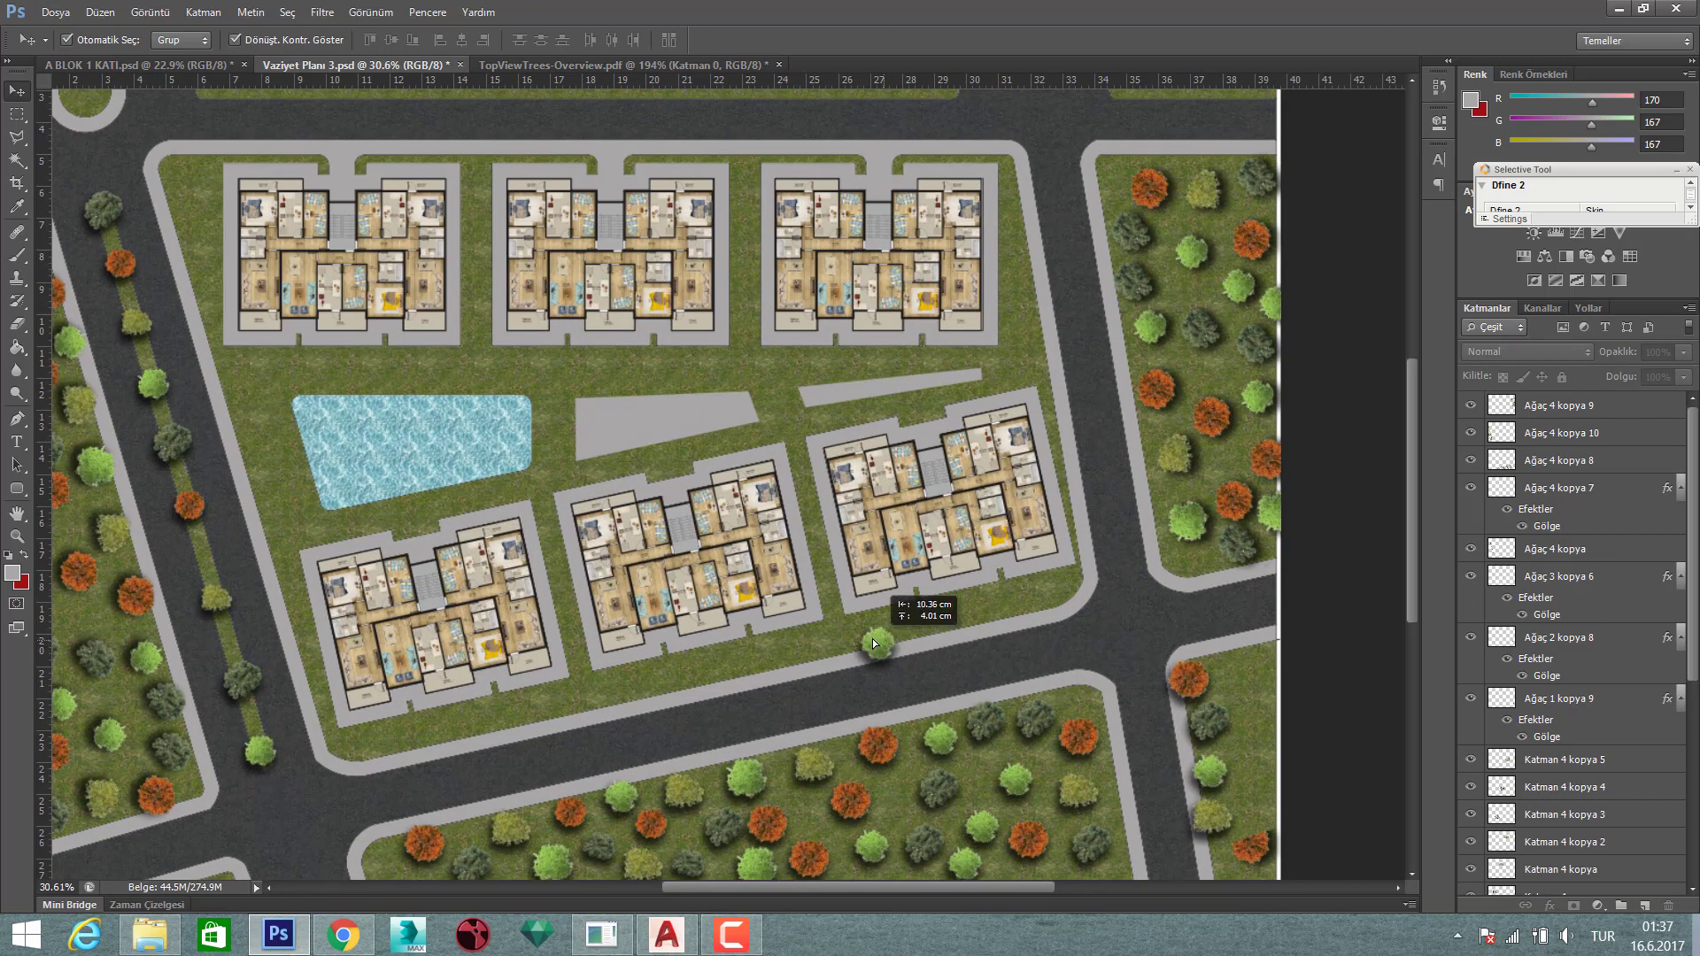
pyautogui.moveTo(1188, 679); pyautogui.dragTo(919, 619)
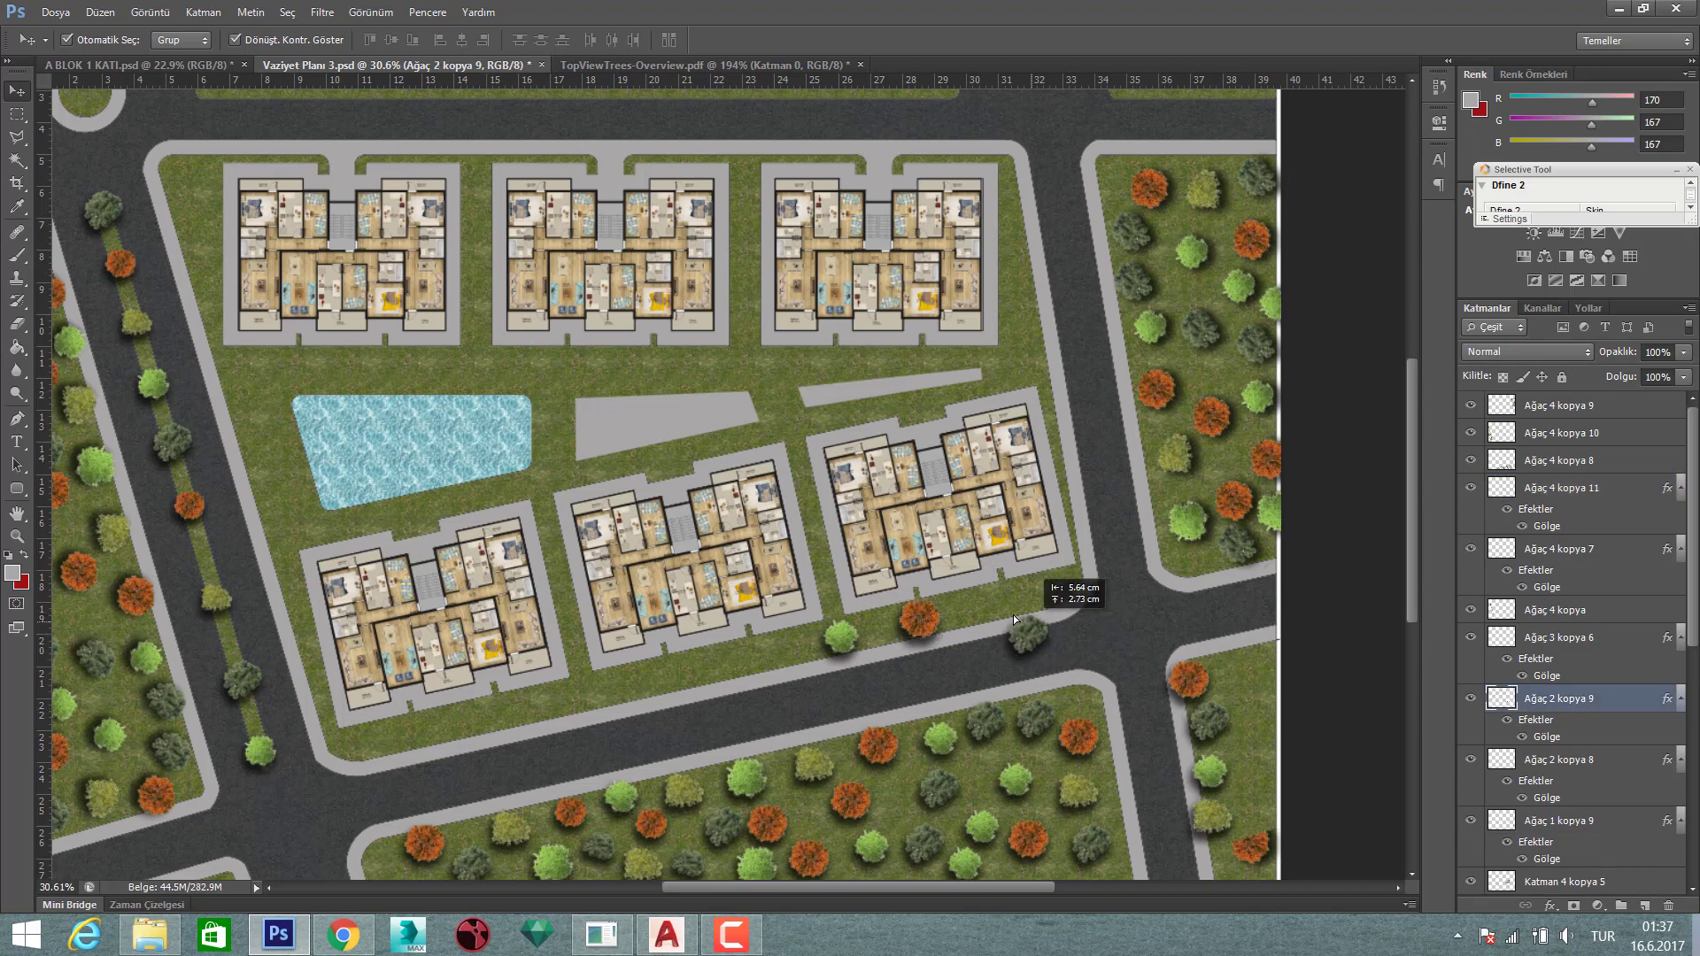
pyautogui.moveTo(1215, 718); pyautogui.dragTo(999, 610)
pyautogui.moveTo(1205, 767); pyautogui.dragTo(780, 653)
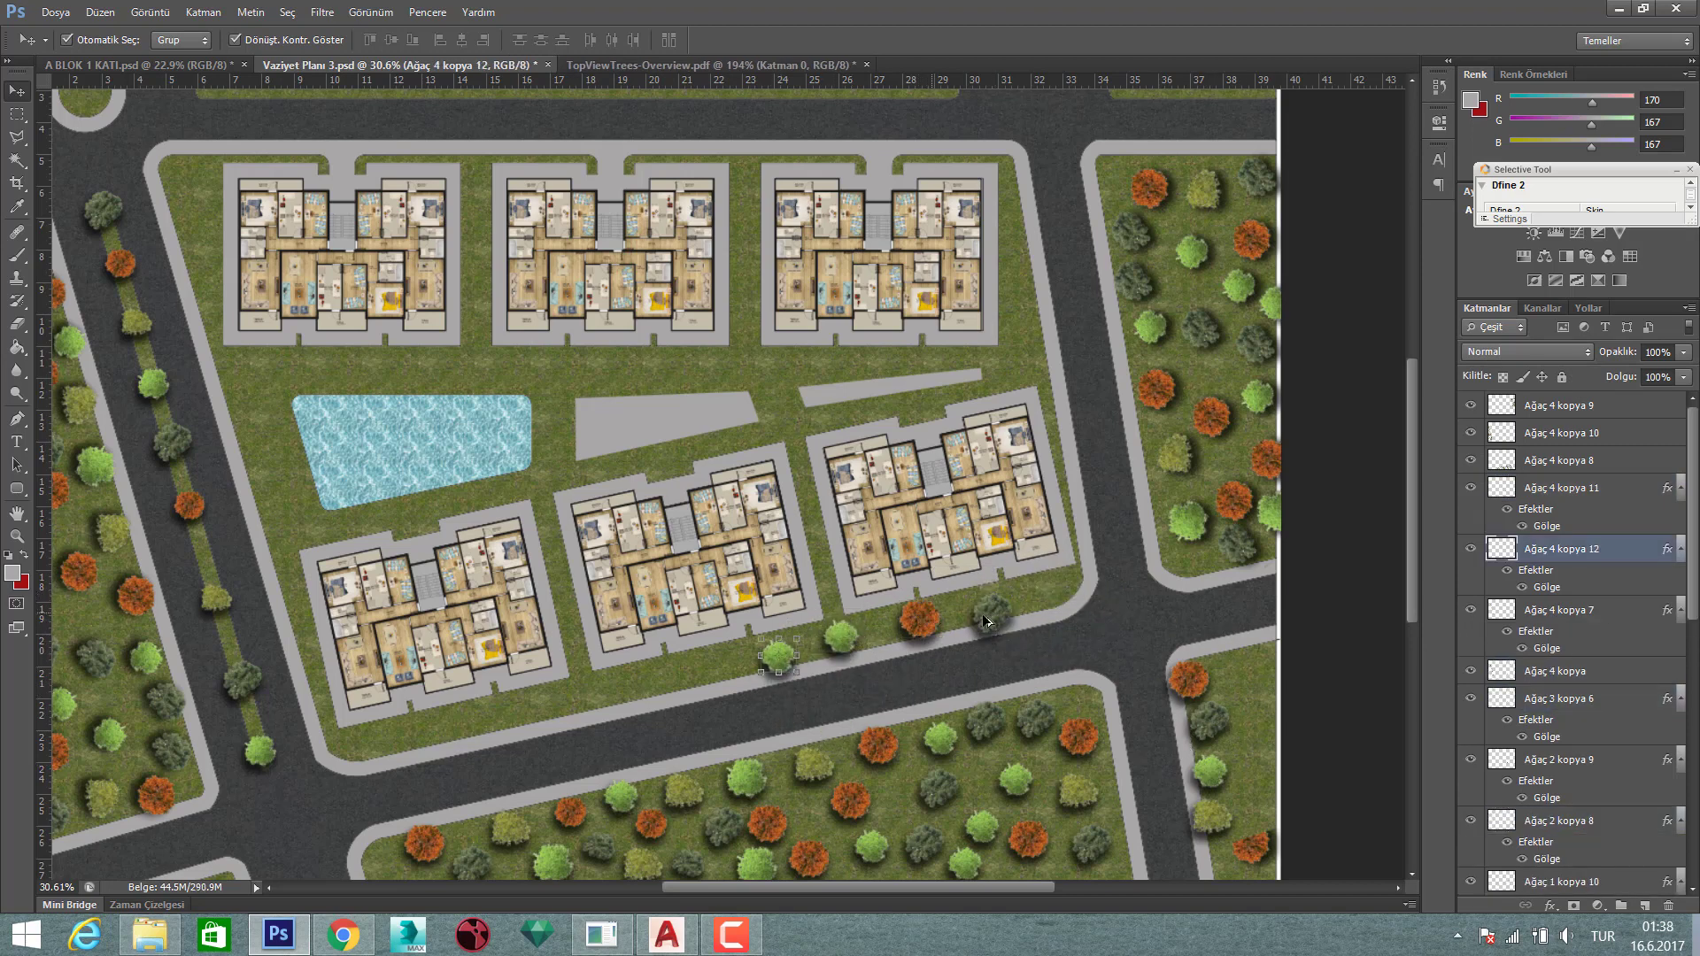
pyautogui.click(1265, 837)
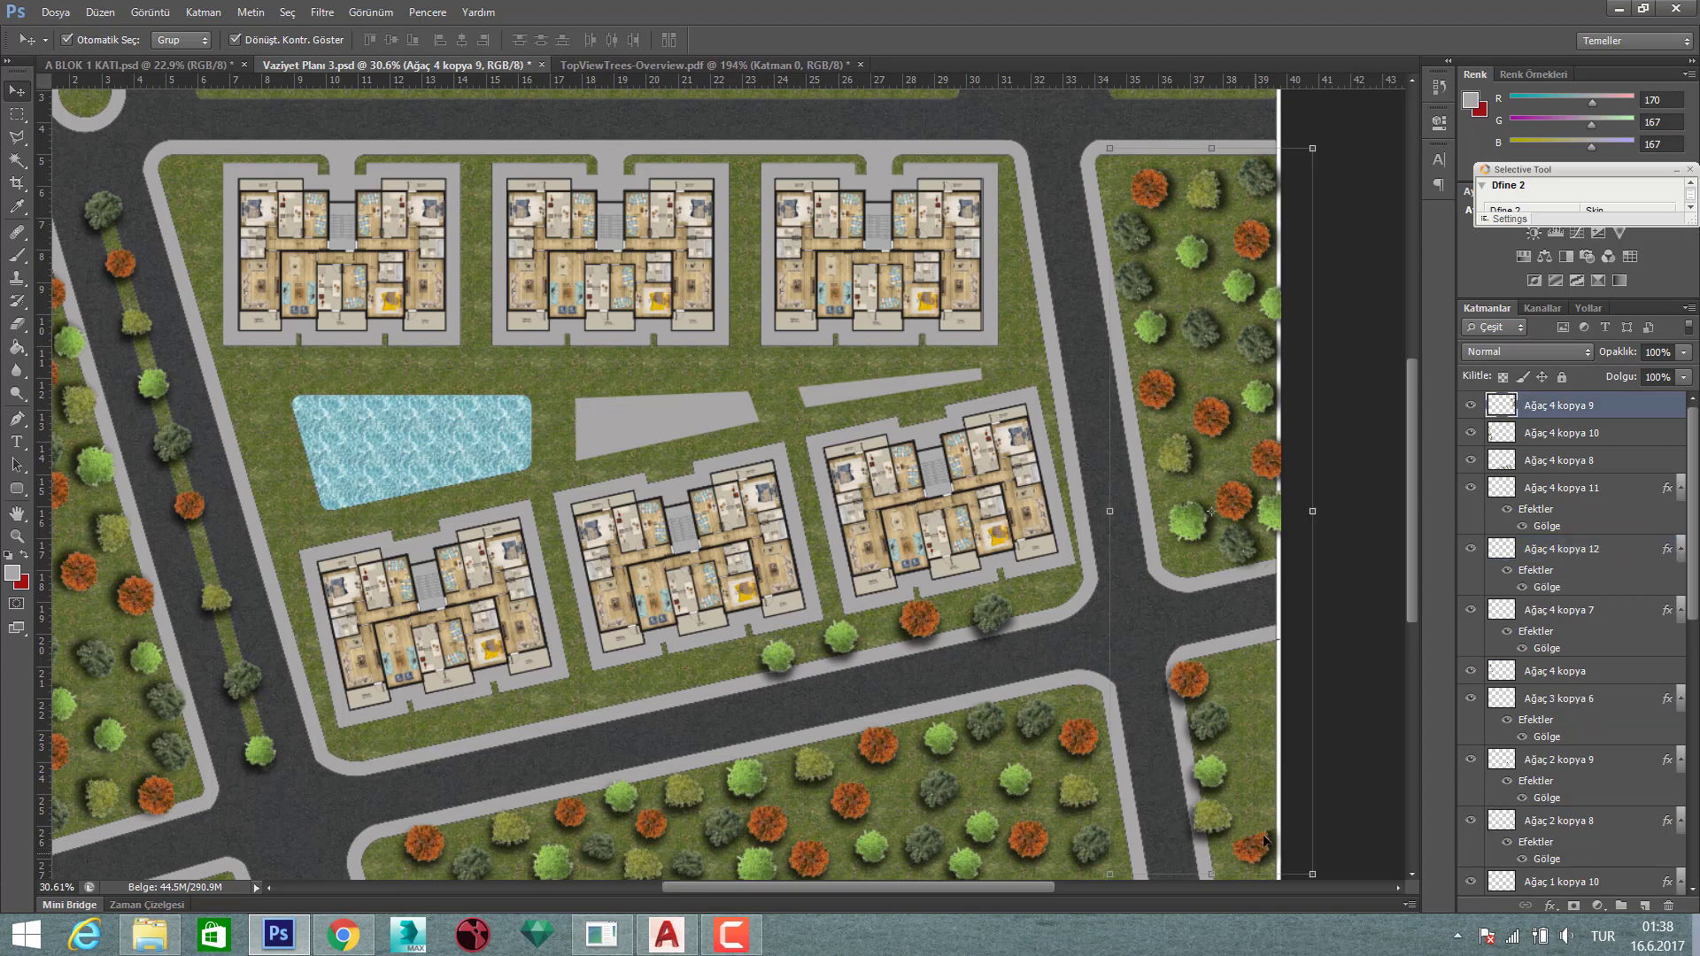
pyautogui.press('l')
pyautogui.click(1287, 804)
pyautogui.click(1213, 867)
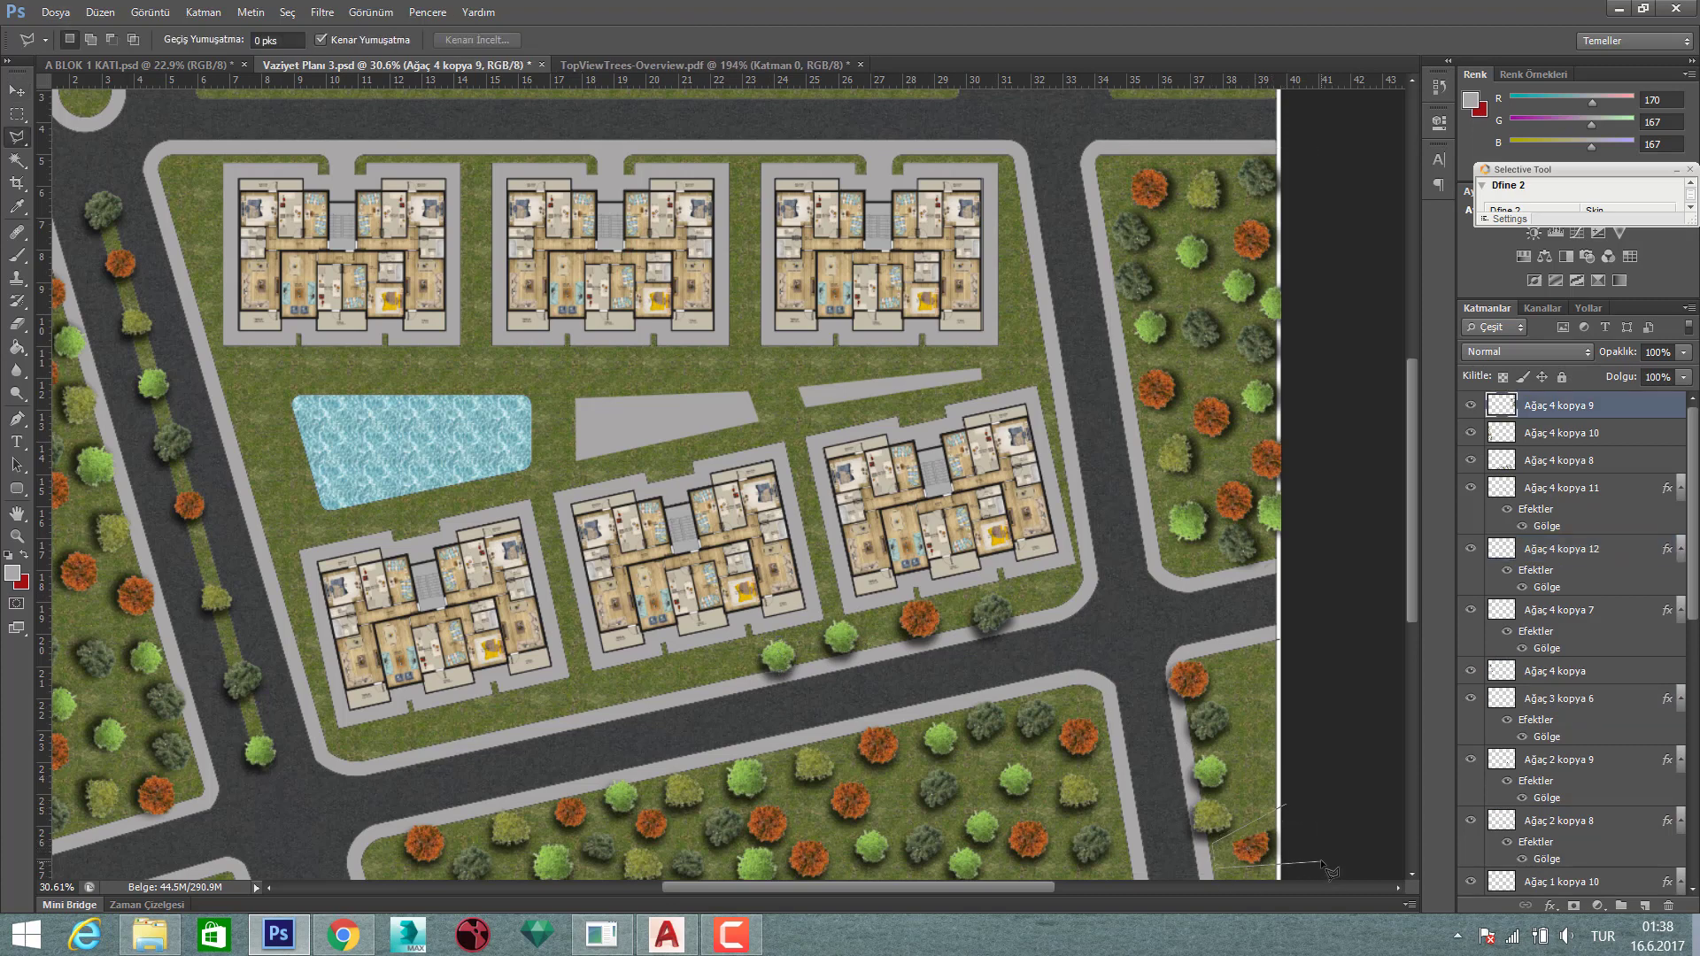
pyautogui.doubleClick(1316, 802)
pyautogui.rightClick(1213, 602)
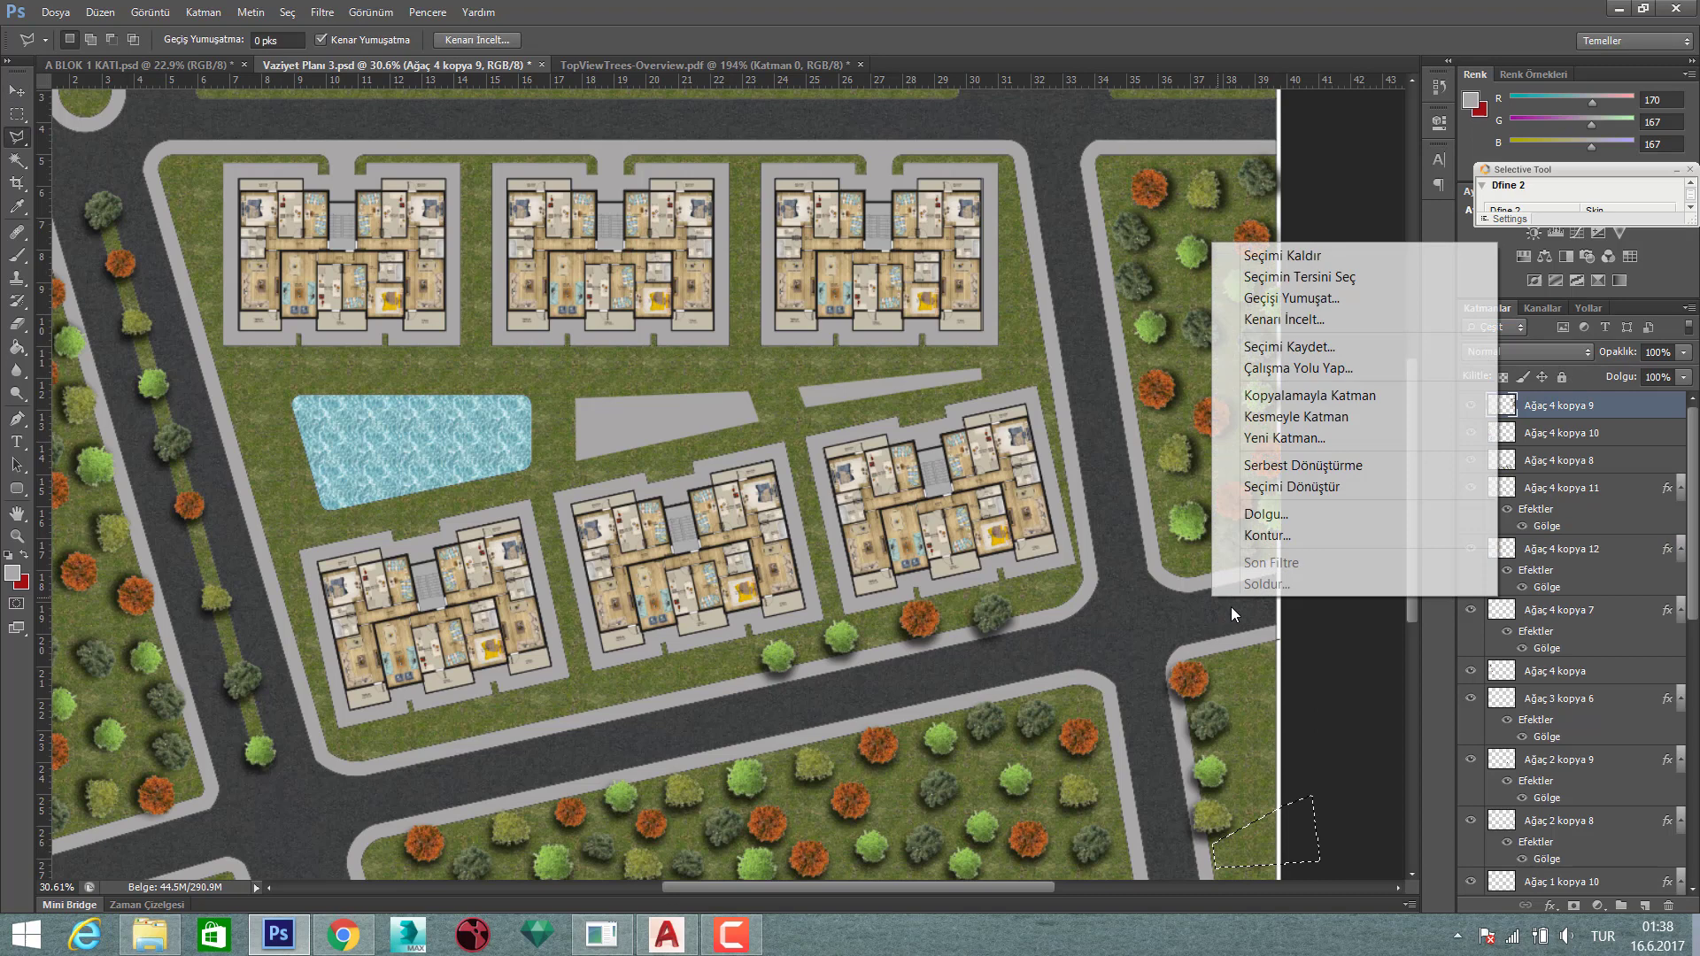
pyautogui.click(1284, 259)
pyautogui.press('v')
pyautogui.click(1333, 718)
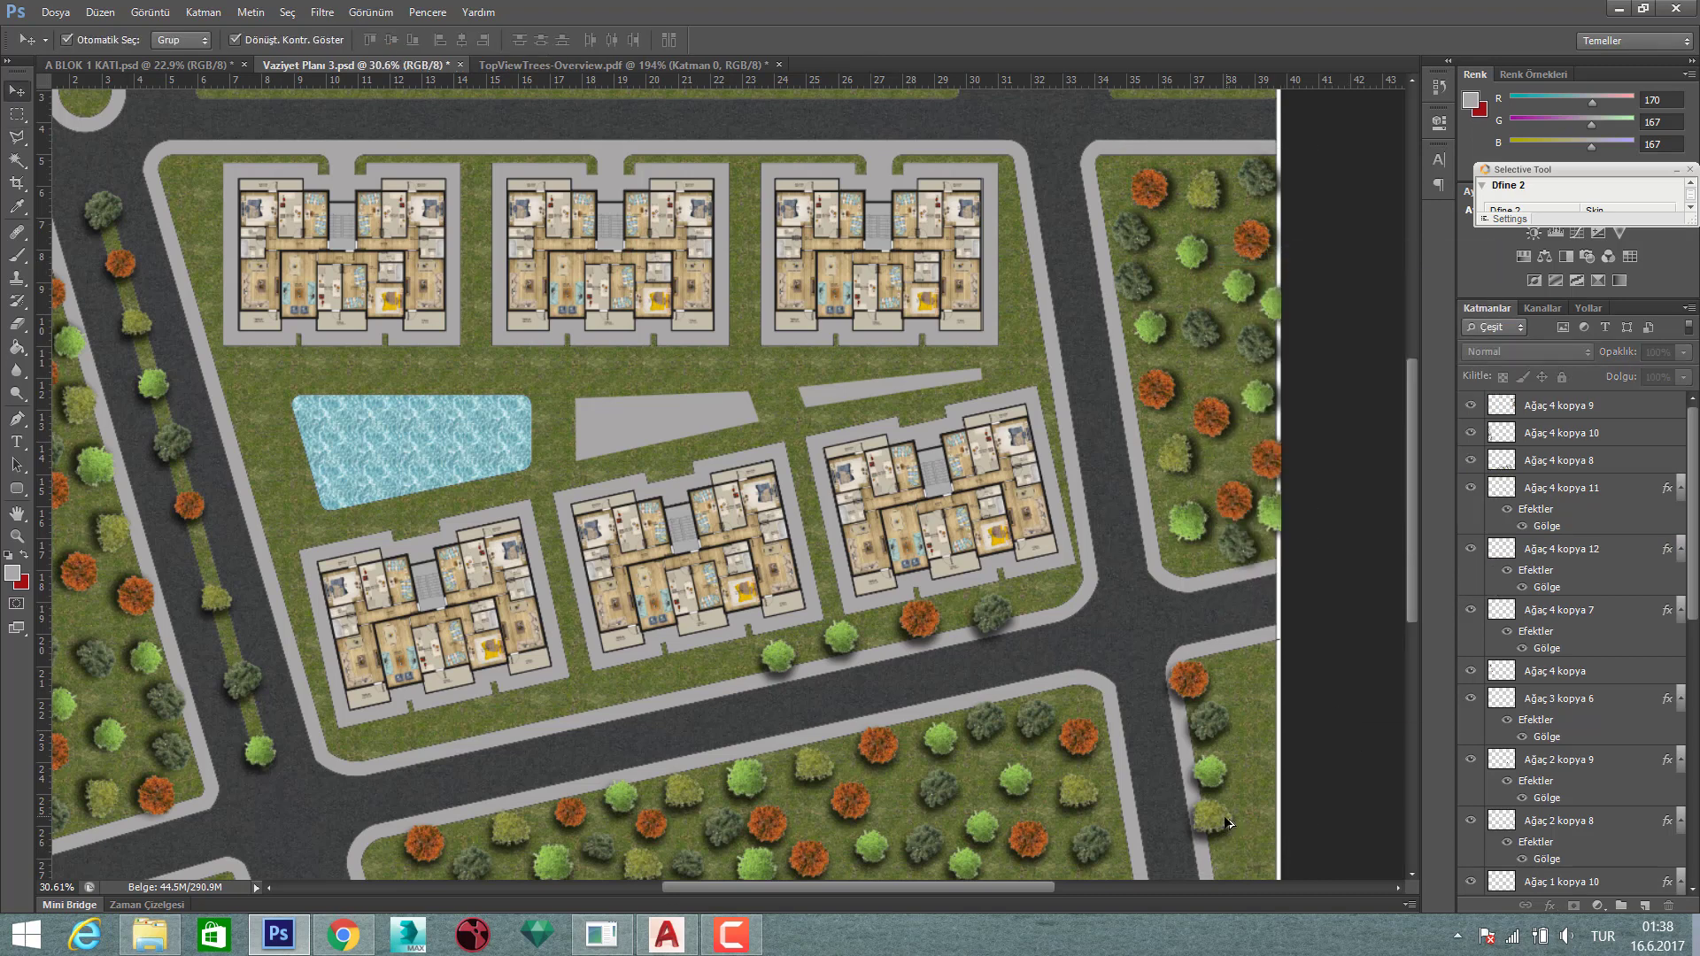
pyautogui.click(691, 678)
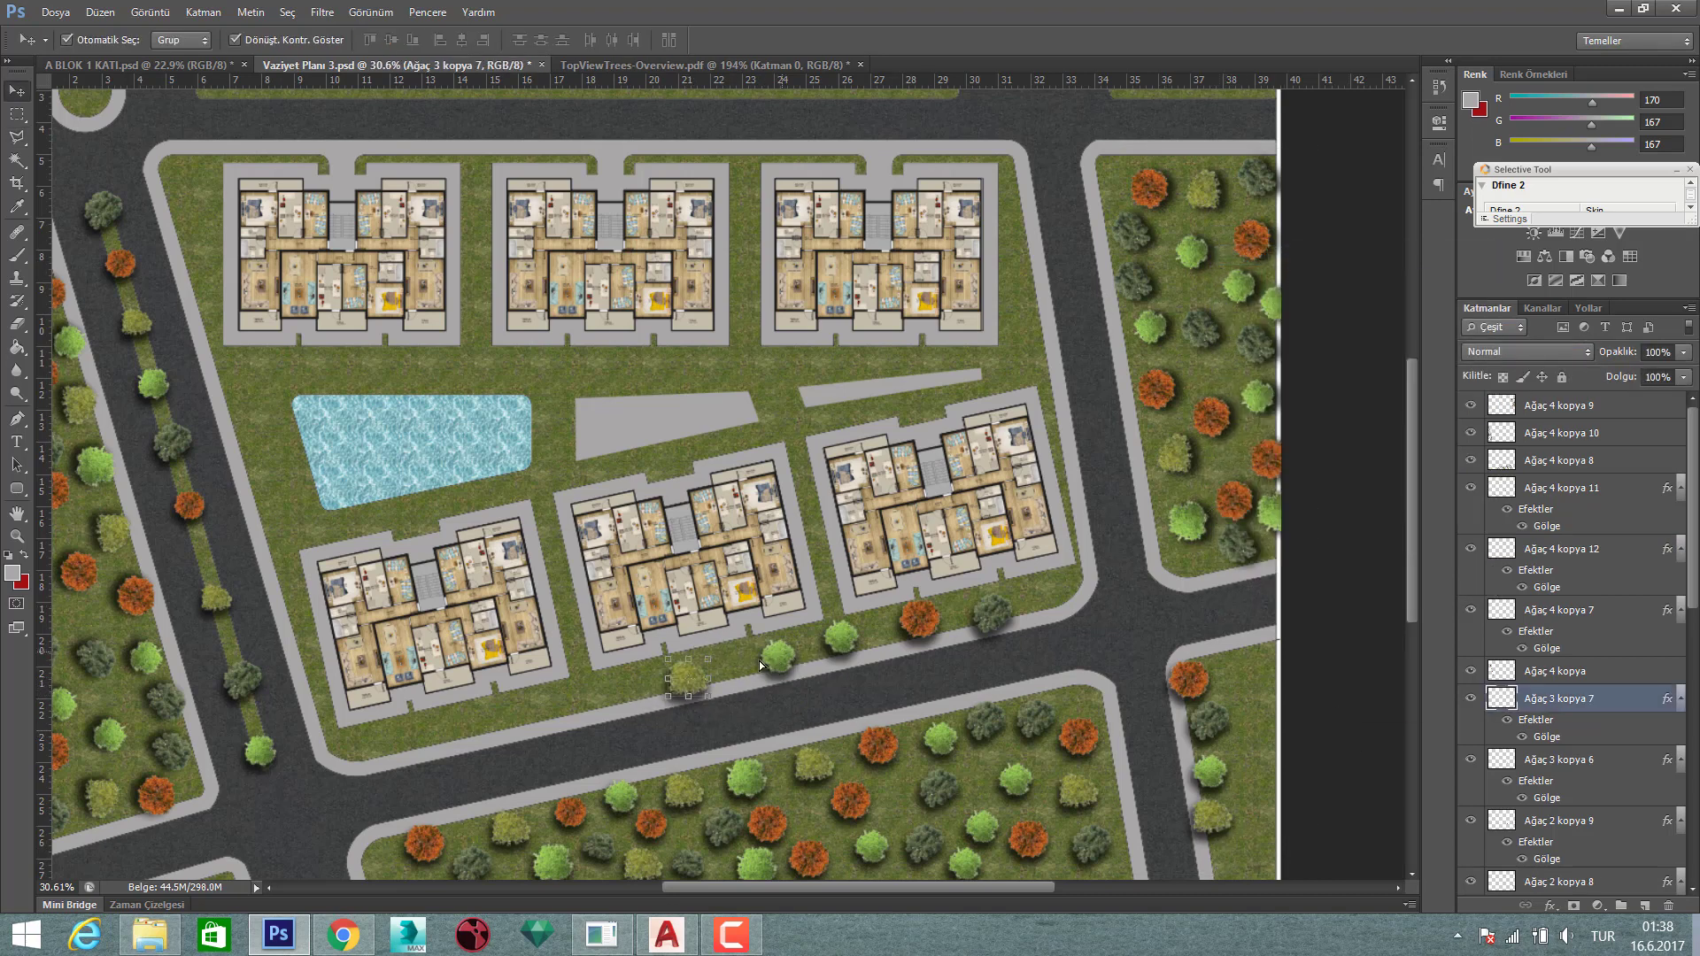
# - Copy trees further along the lower lawn strip and beside the left side of the pool
pyautogui.moveTo(690, 678); pyautogui.dragTo(535, 712)
pyautogui.moveTo(922, 619); pyautogui.dragTo(651, 681)
pyautogui.moveTo(995, 630)
pyautogui.mouseDown()
pyautogui.moveTo(473, 723)
pyautogui.moveTo(283, 535)
pyautogui.mouseUp()
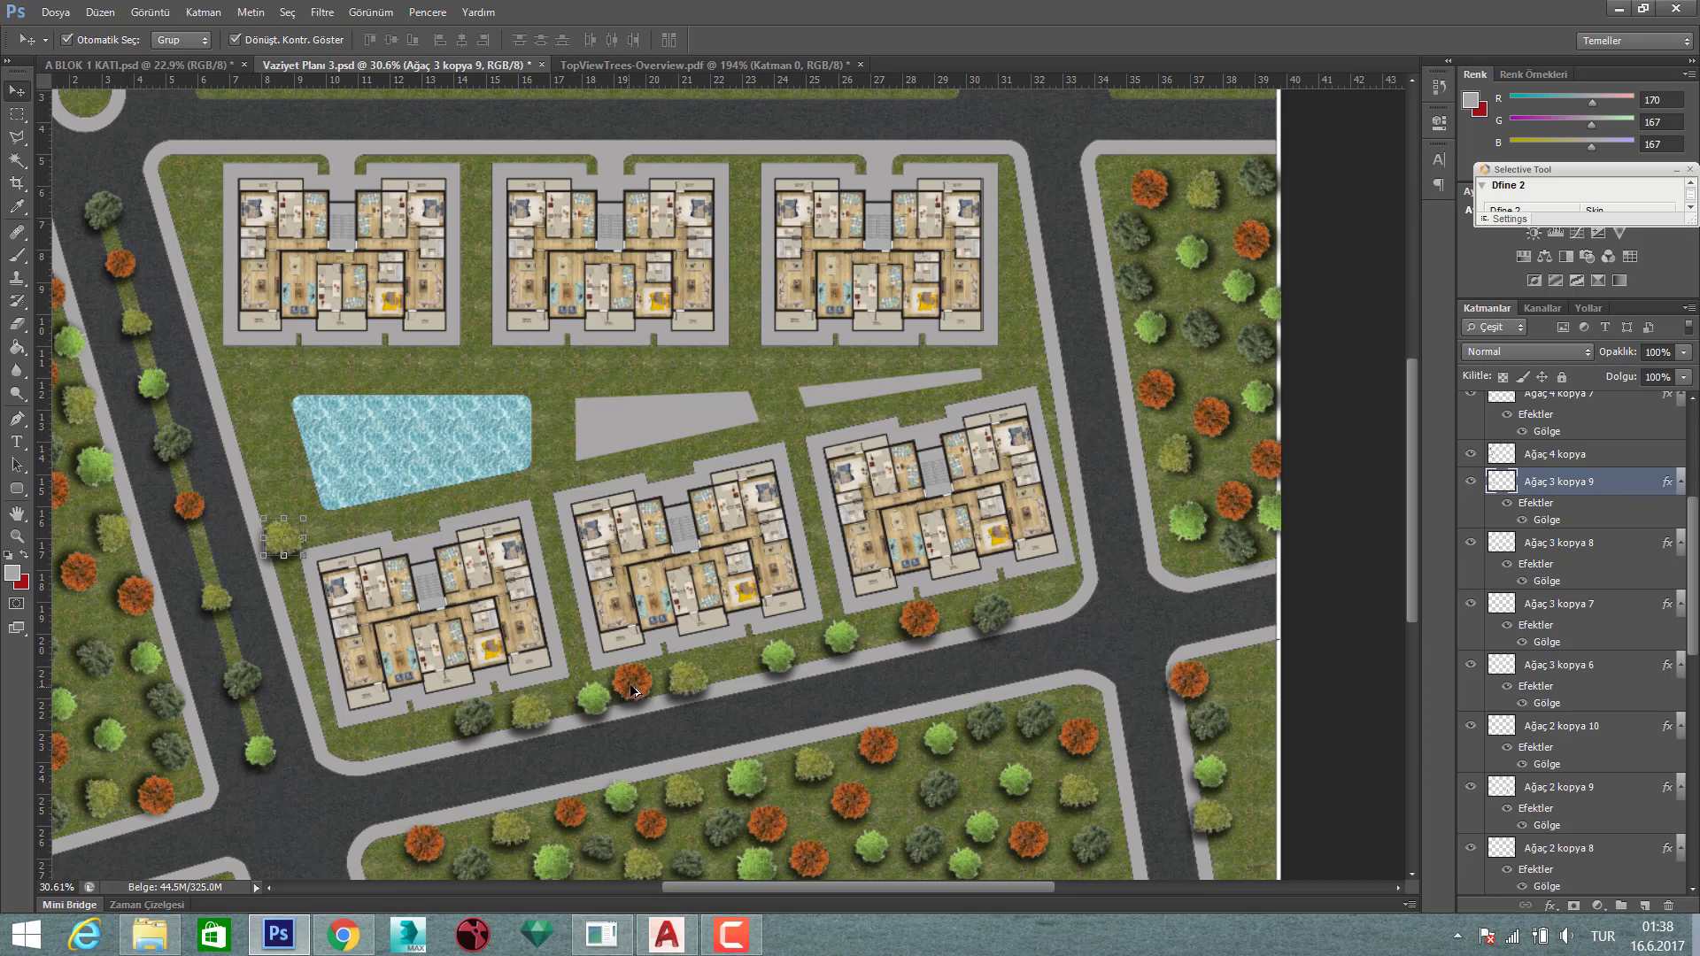
pyautogui.moveTo(633, 691)
pyautogui.mouseDown()
pyautogui.moveTo(319, 464)
pyautogui.moveTo(262, 480)
pyautogui.mouseUp()
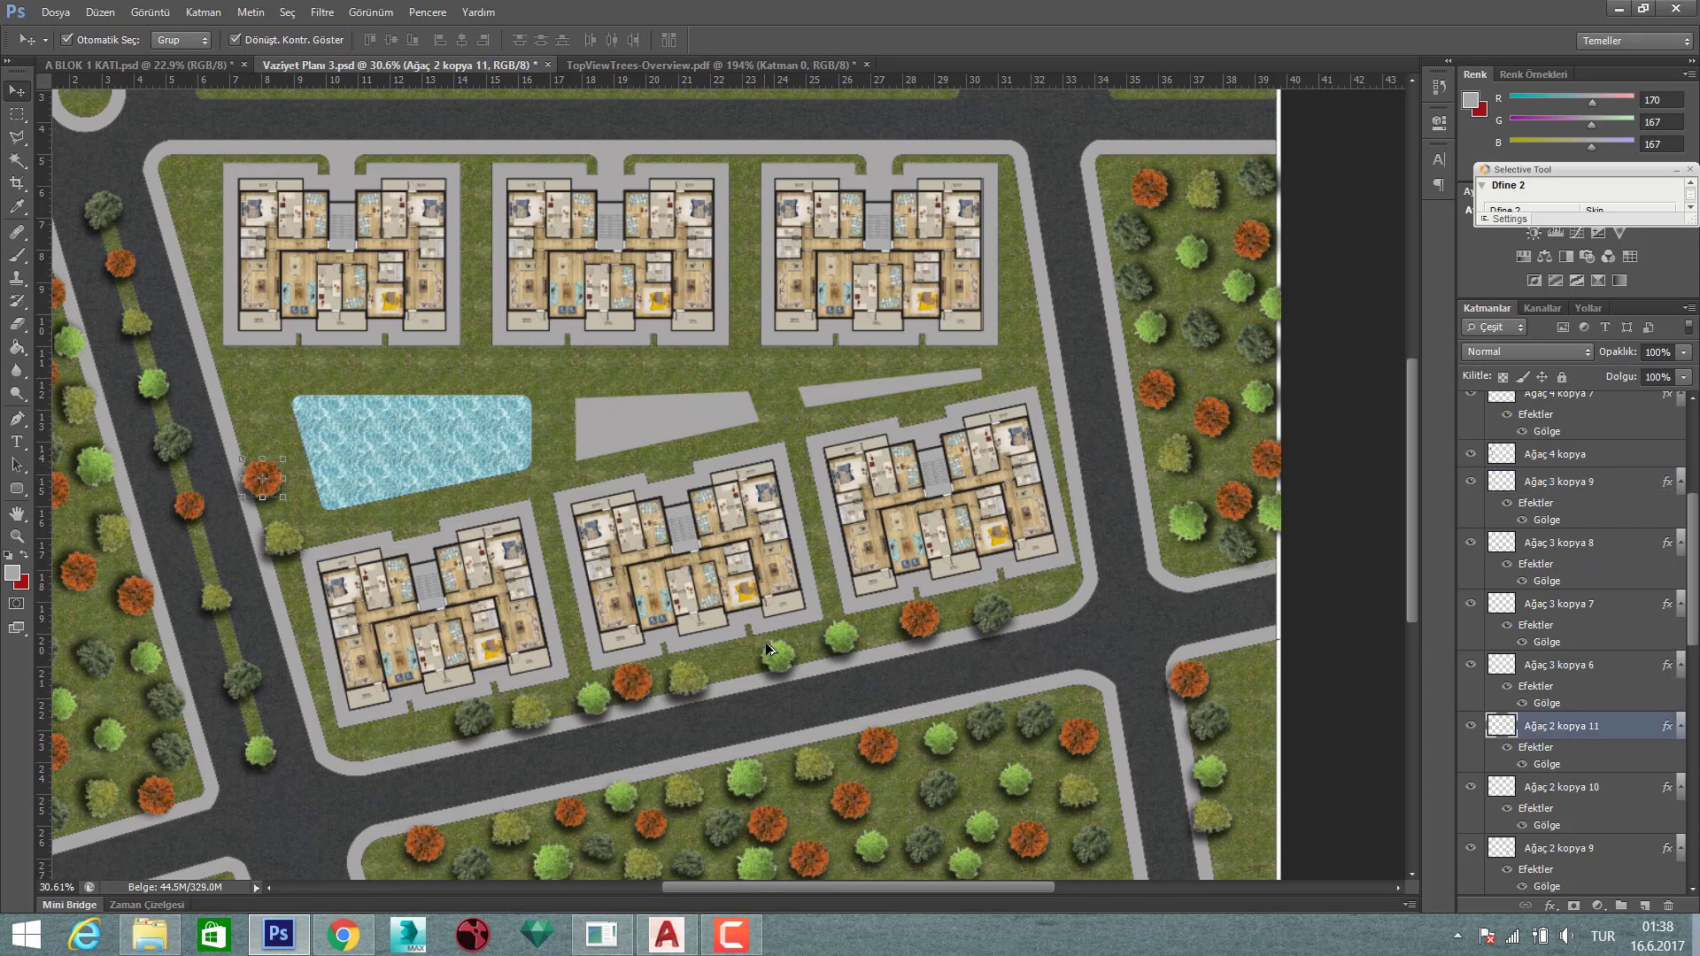
pyautogui.moveTo(778, 655); pyautogui.dragTo(245, 420)
# - Place dark green, orange, light green and olive trees at the lawn's right end, top-left corner and left edge
pyautogui.moveTo(997, 593); pyautogui.dragTo(1042, 335)
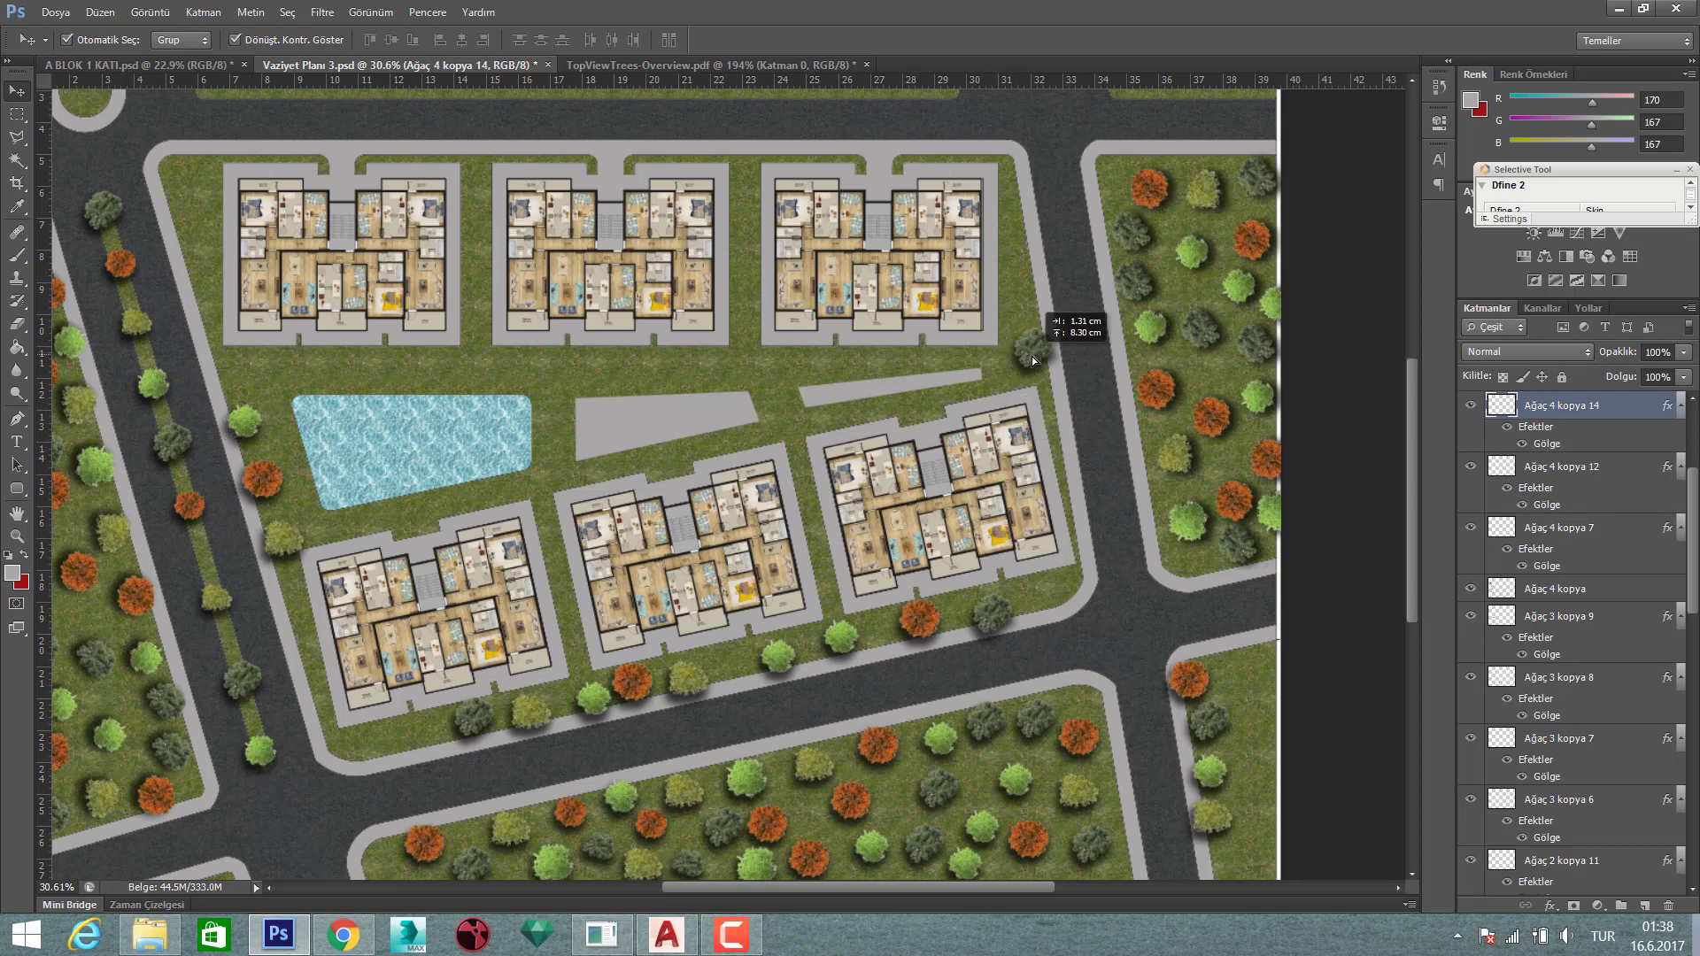
pyautogui.moveTo(919, 620); pyautogui.dragTo(179, 186)
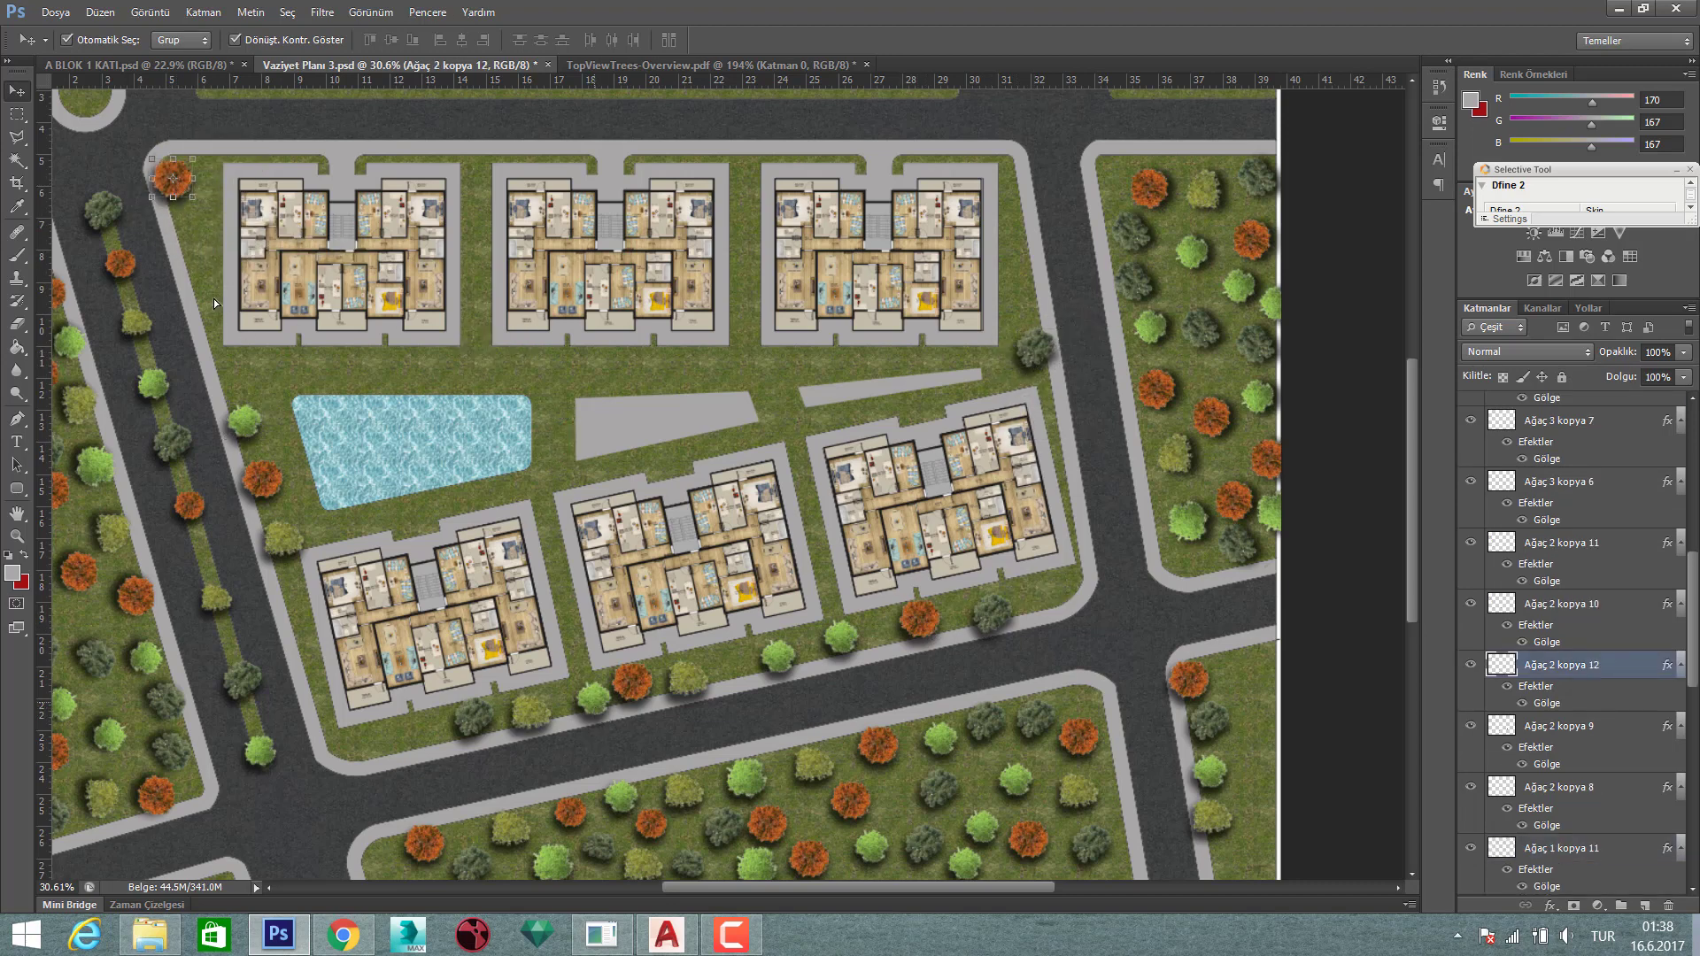
pyautogui.moveTo(244, 420); pyautogui.dragTo(190, 168)
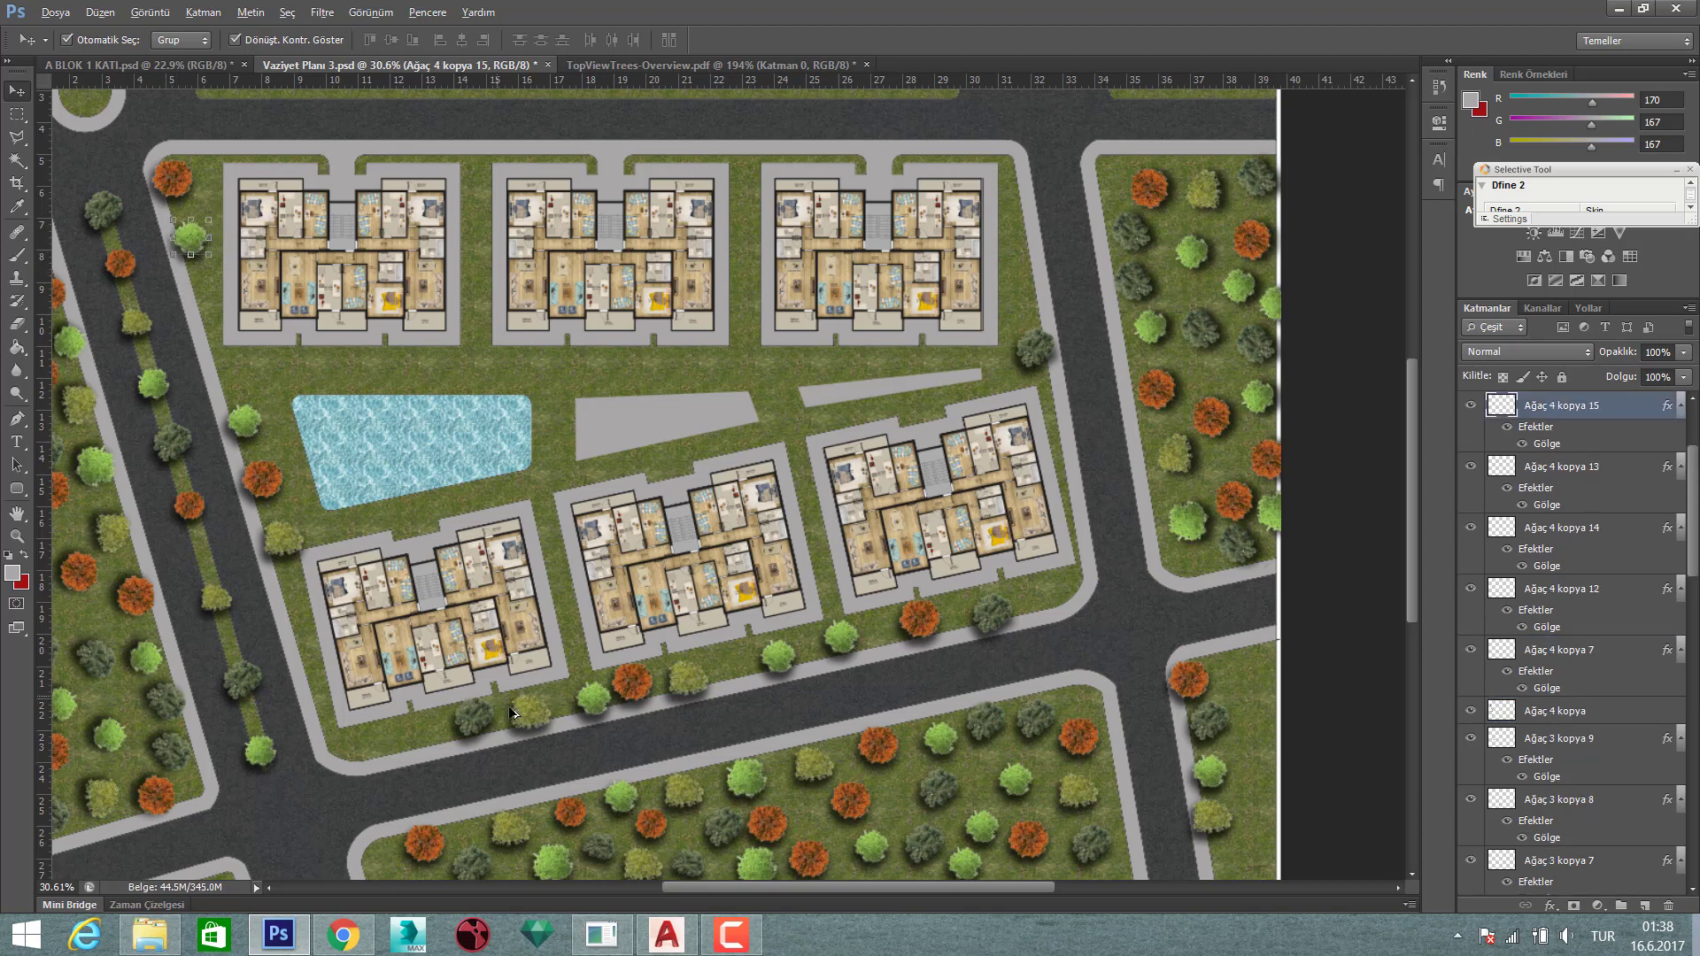
pyautogui.moveTo(514, 713); pyautogui.dragTo(200, 316)
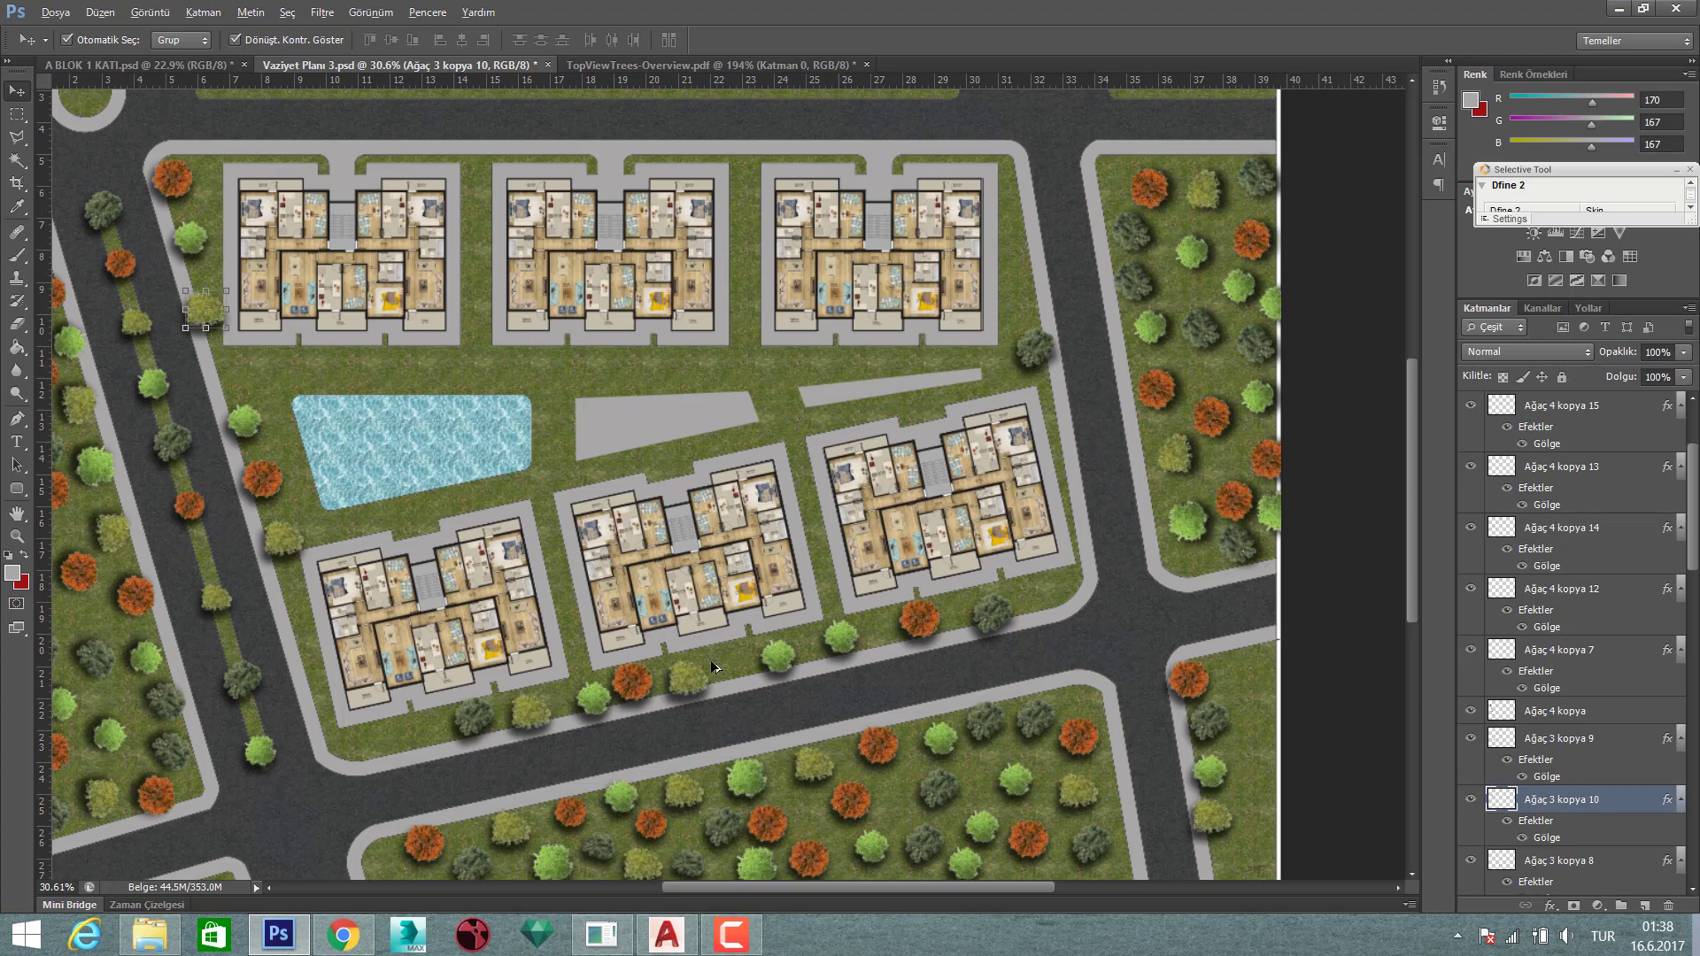
# - Add a row of mixed orange, green and dark tree copies below the upper three buildings
pyautogui.moveTo(580, 397); pyautogui.dragTo(478, 350)
pyautogui.moveTo(633, 678); pyautogui.dragTo(748, 354)
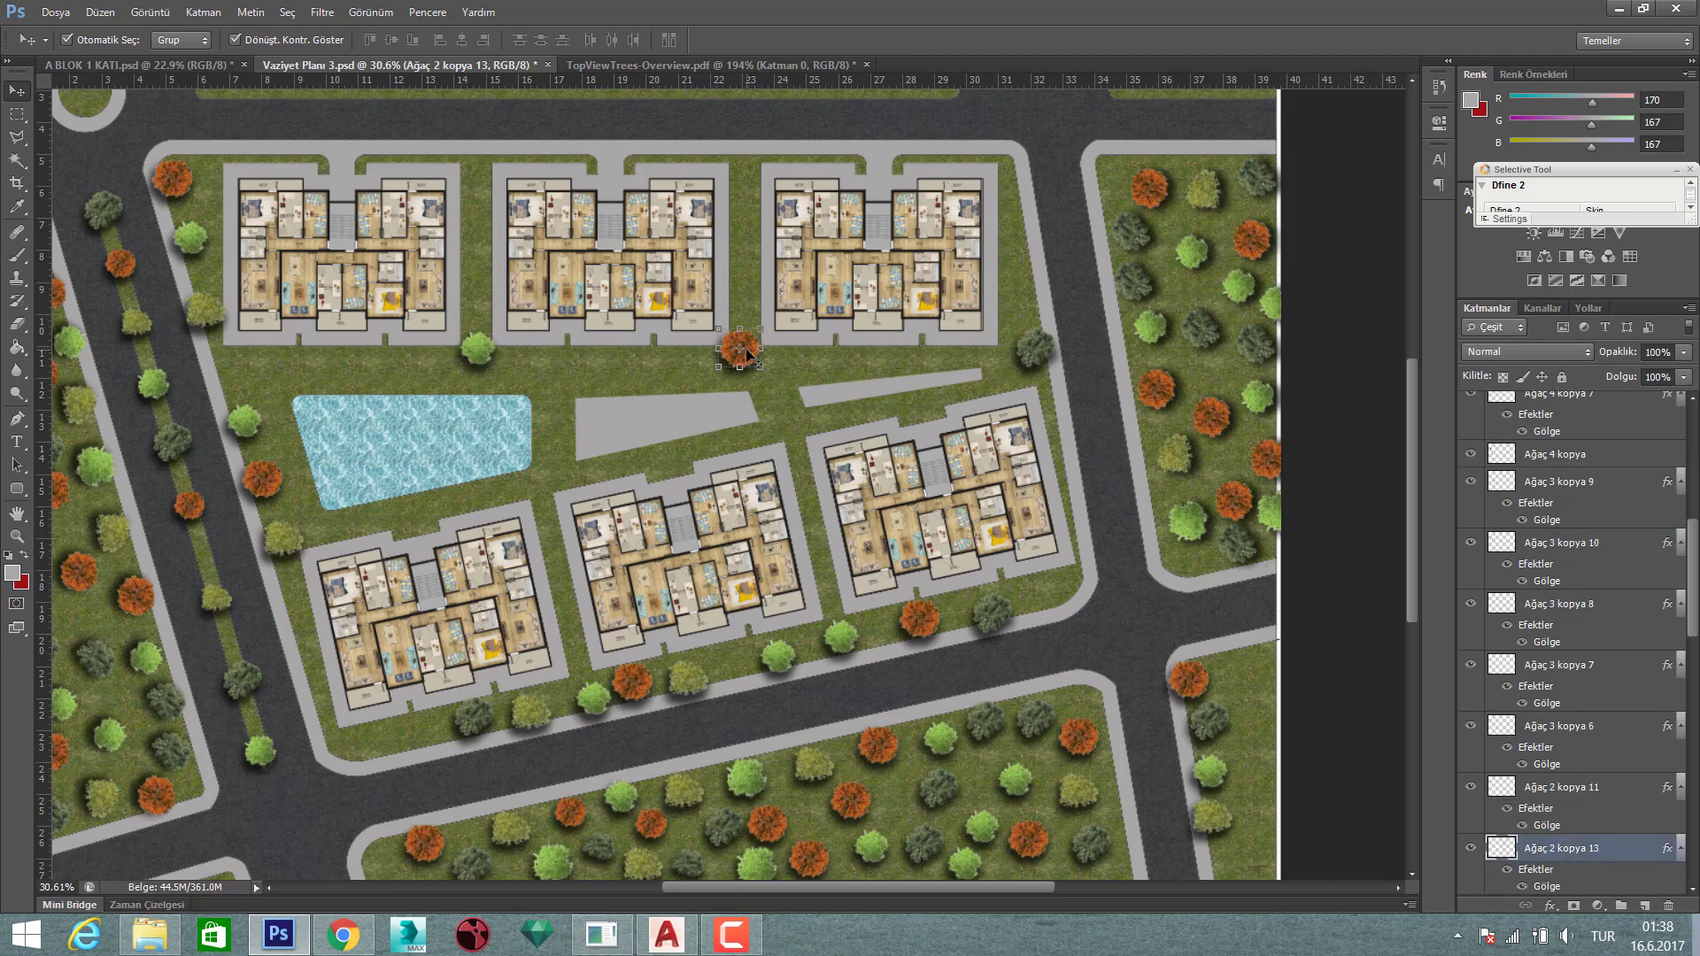
pyautogui.hotkey('shift', 'Right')
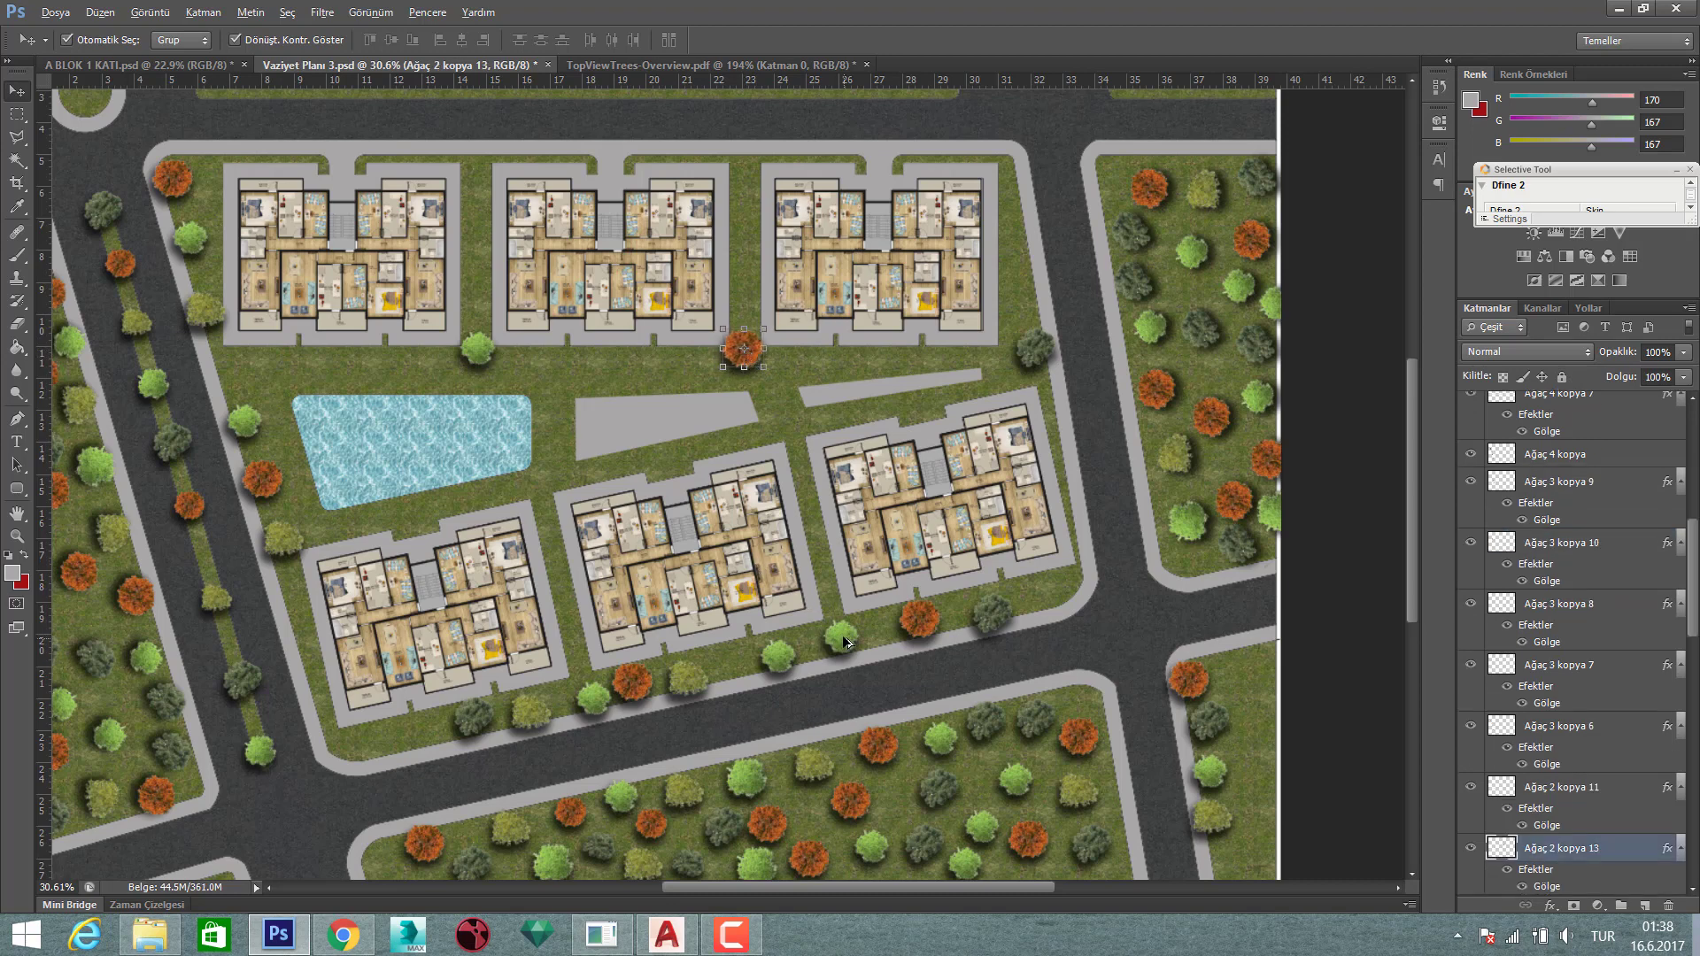
pyautogui.moveTo(477, 350); pyautogui.dragTo(570, 358)
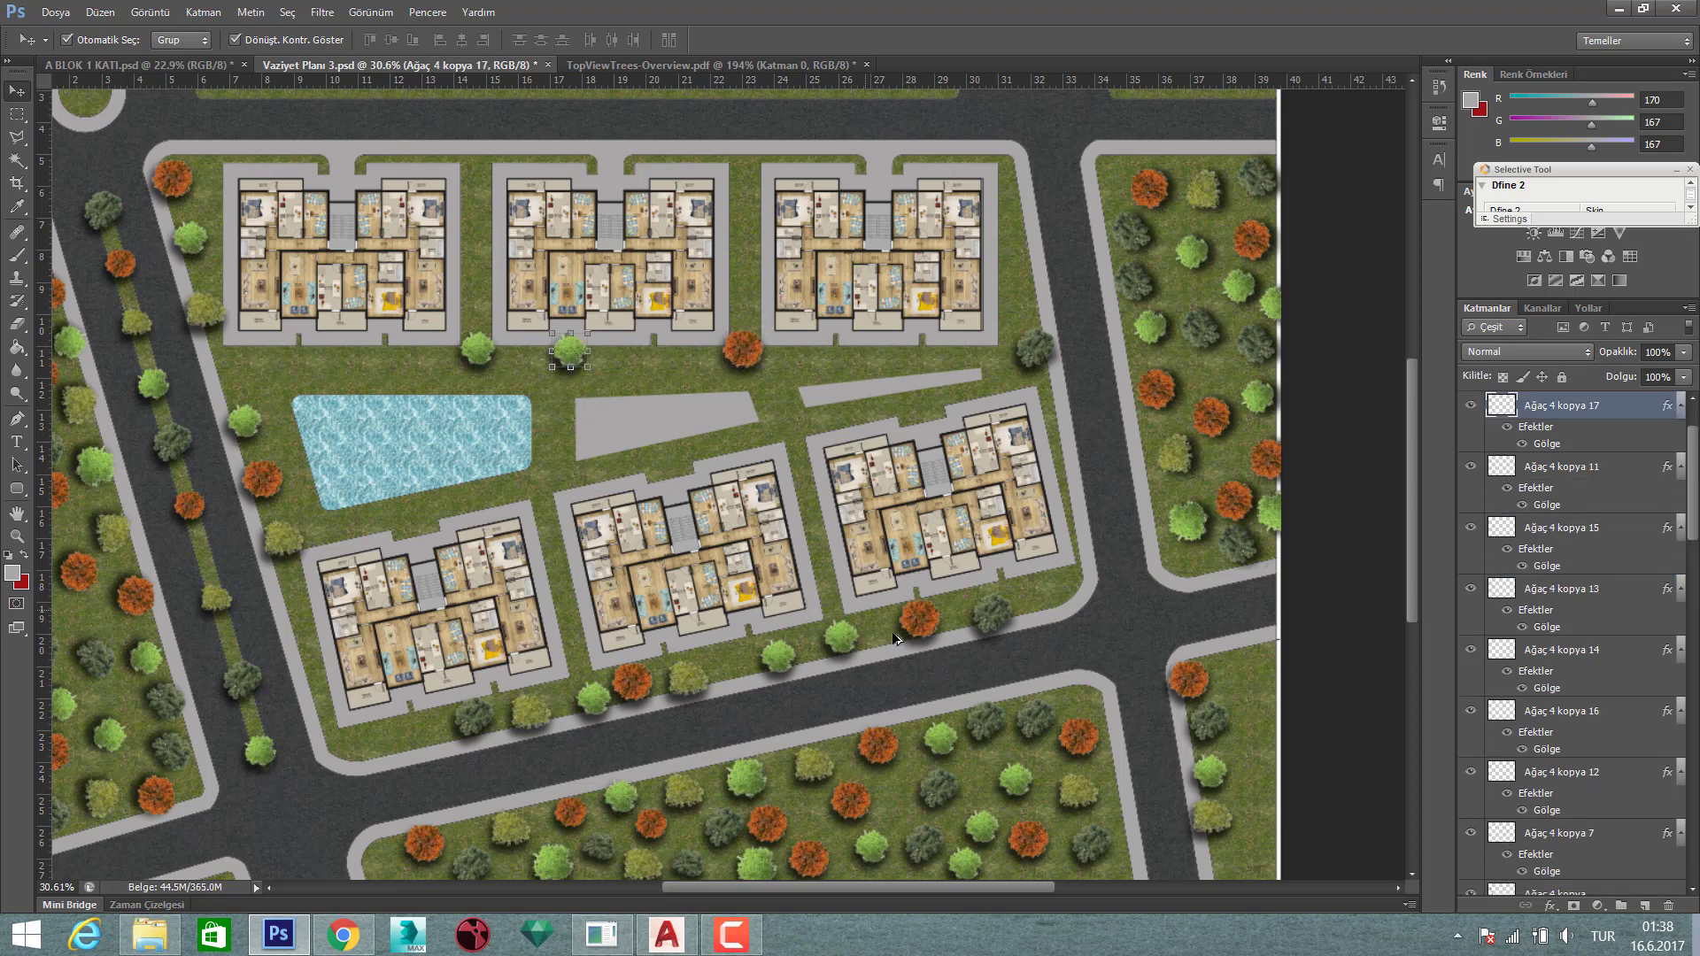
pyautogui.moveTo(986, 627); pyautogui.dragTo(656, 359)
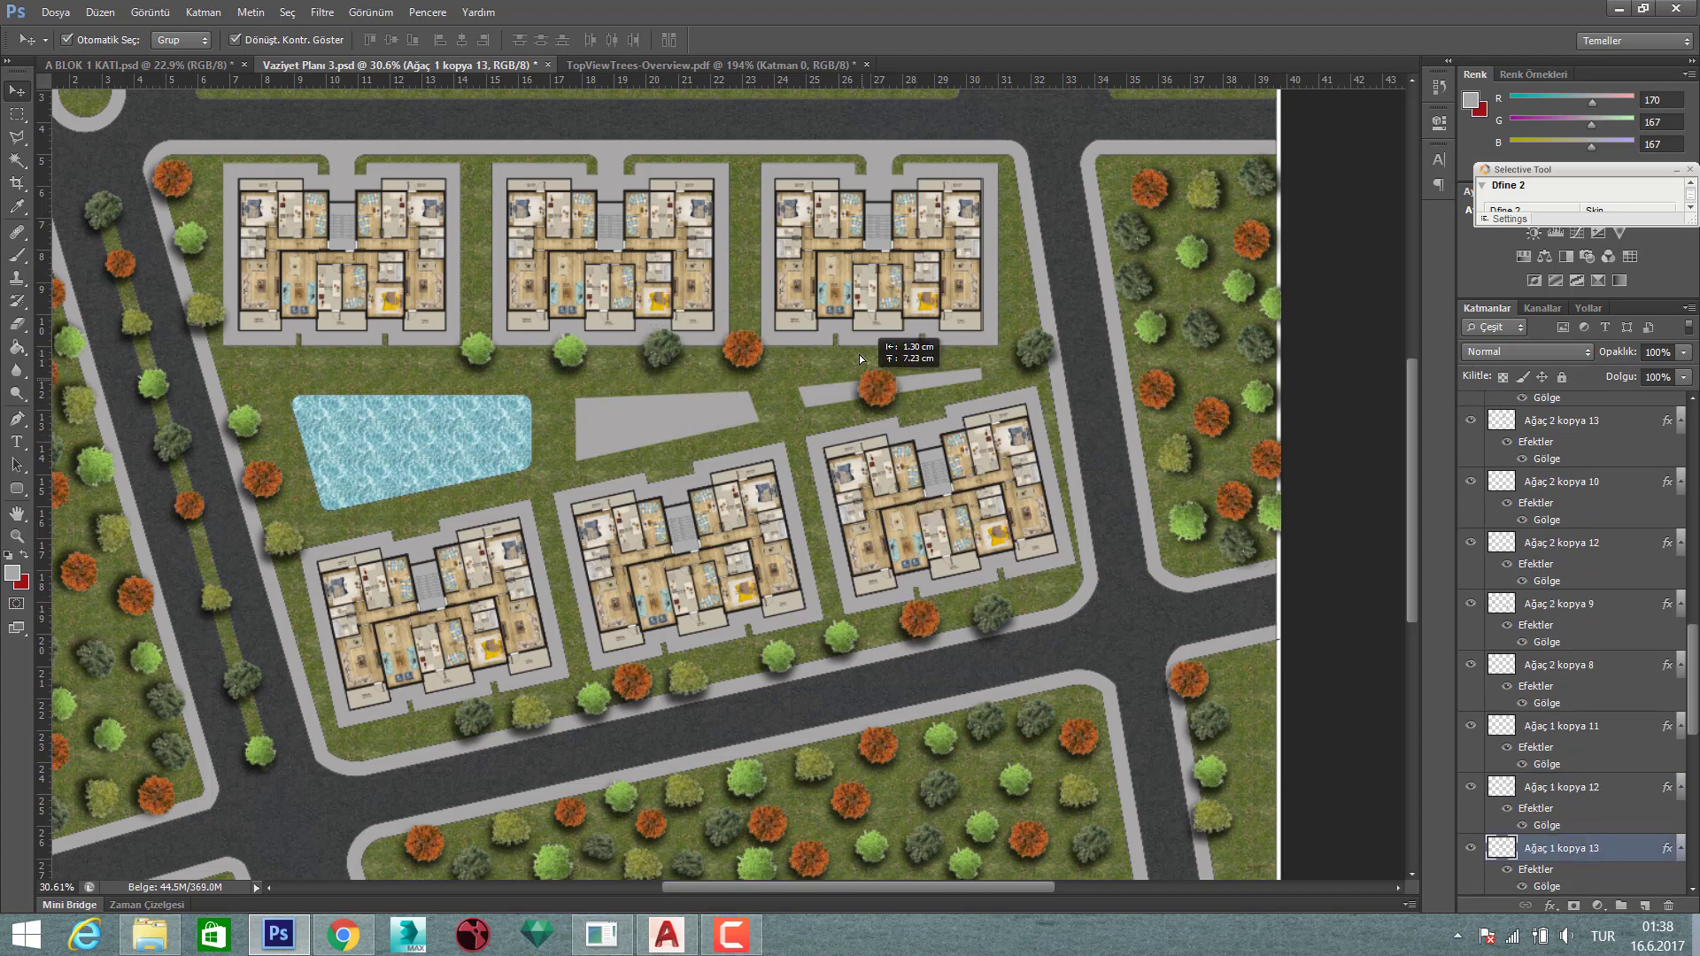
pyautogui.moveTo(919, 620); pyautogui.dragTo(879, 351)
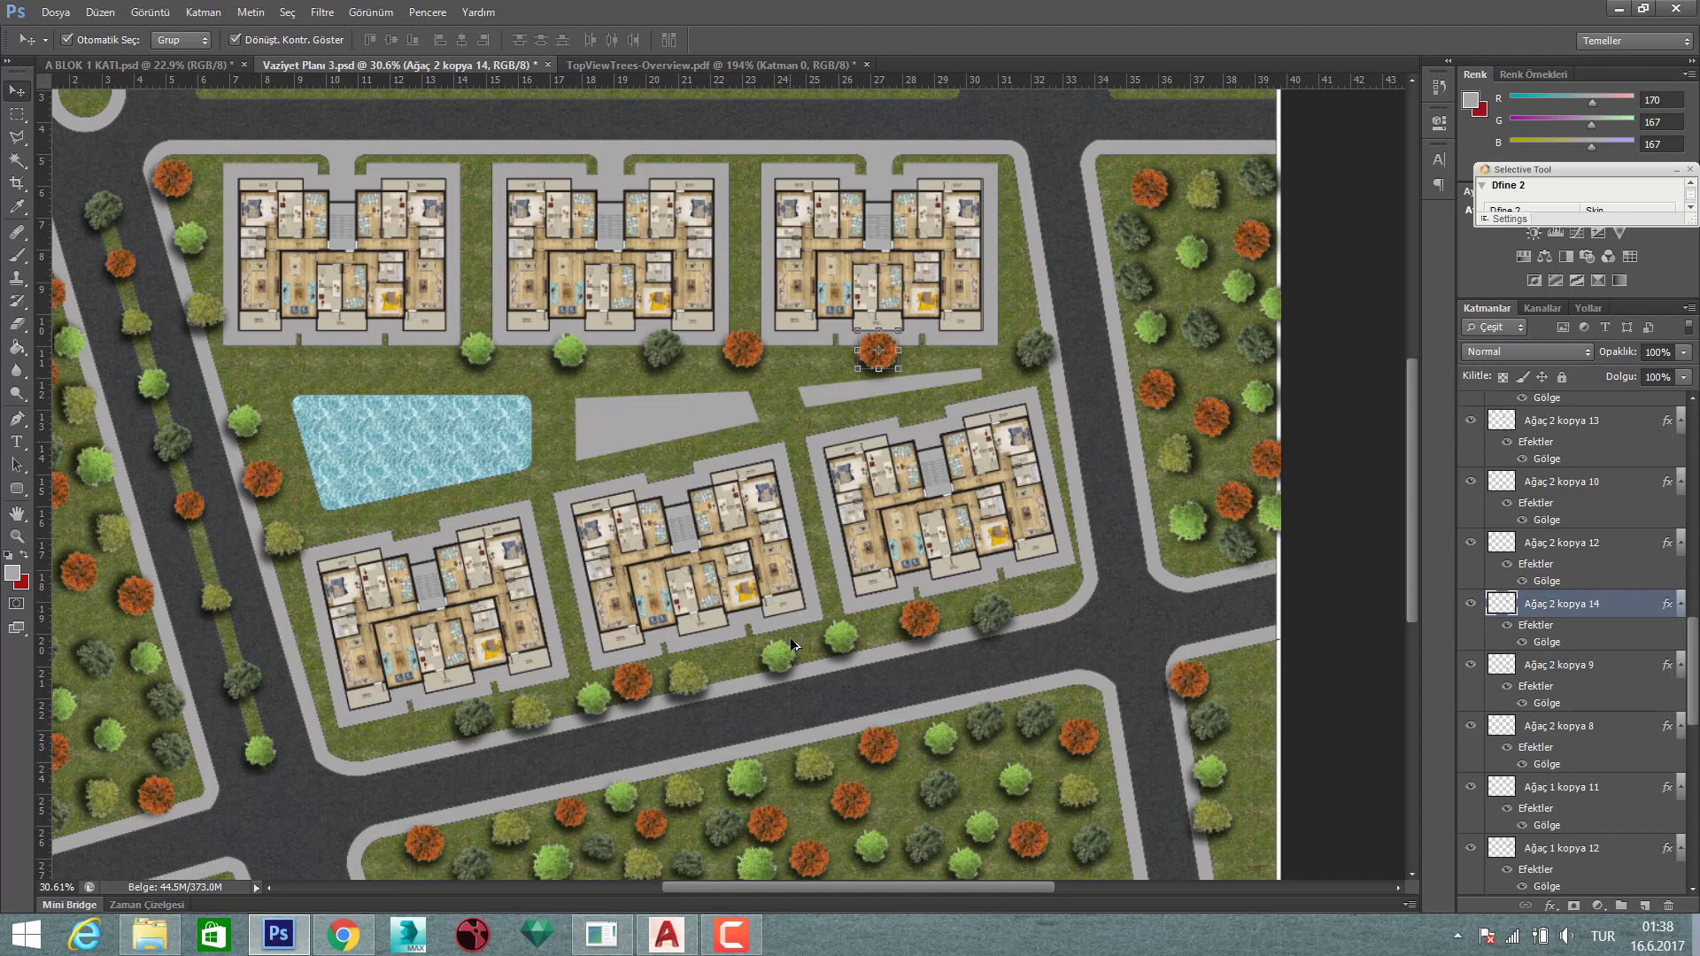
pyautogui.moveTo(478, 350)
pyautogui.mouseDown()
pyautogui.moveTo(390, 341)
pyautogui.moveTo(358, 318)
pyautogui.moveTo(304, 348)
pyautogui.mouseUp()
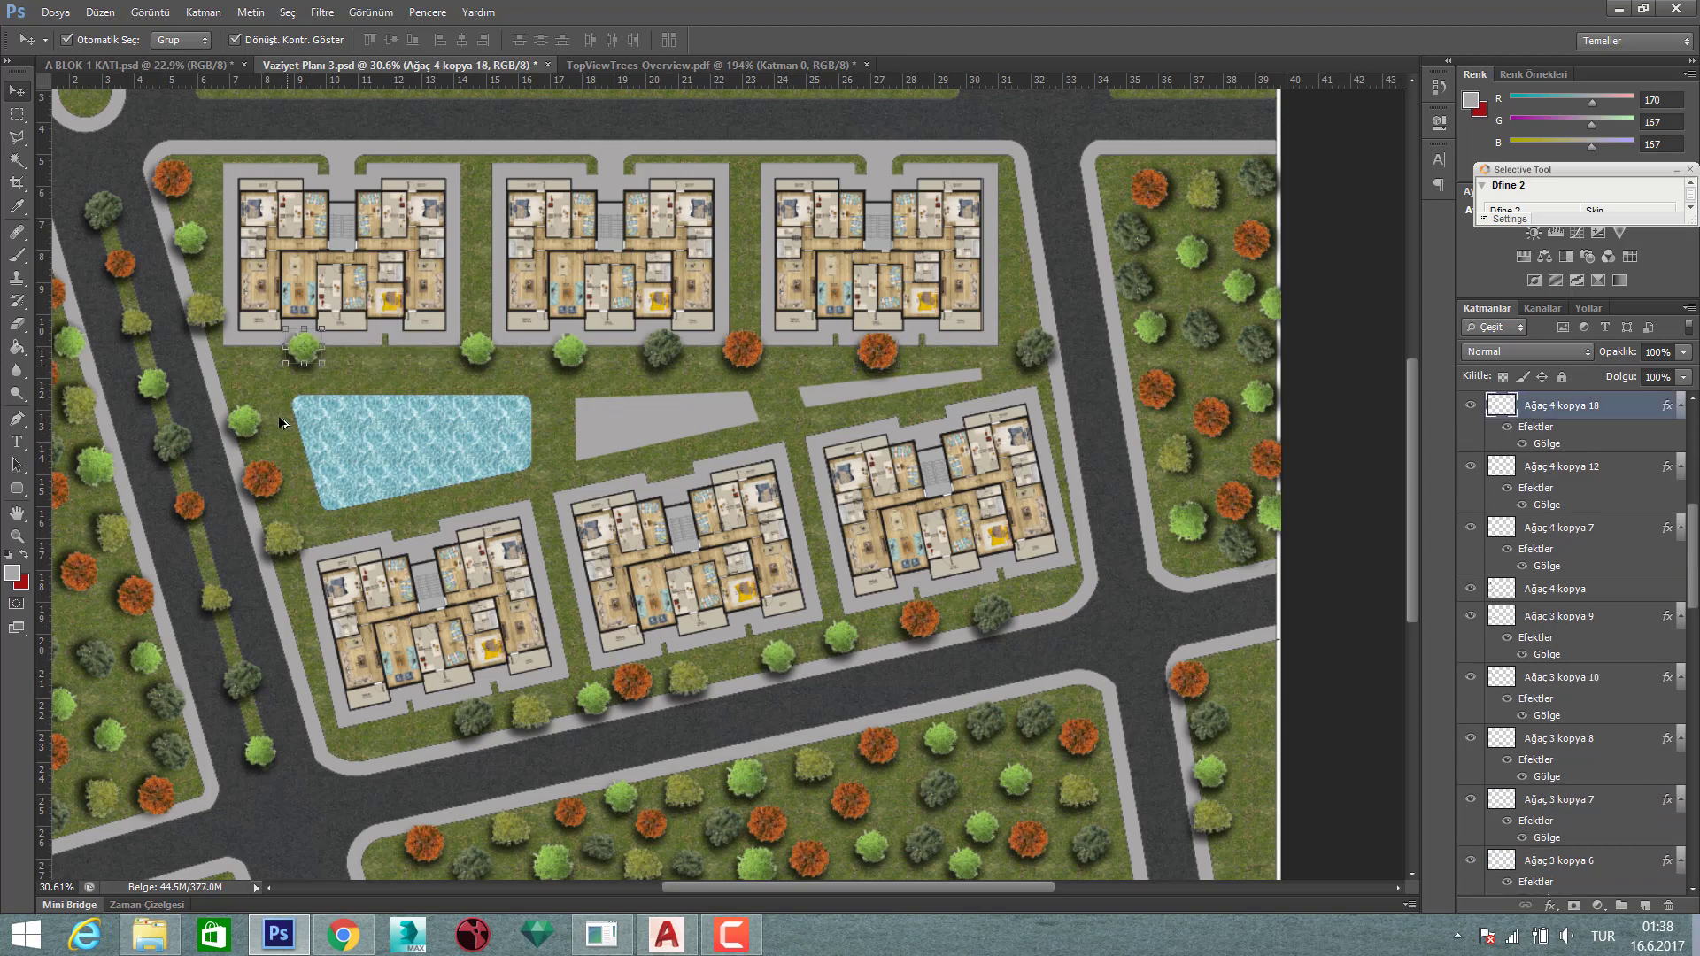
pyautogui.moveTo(666, 357); pyautogui.dragTo(393, 364)
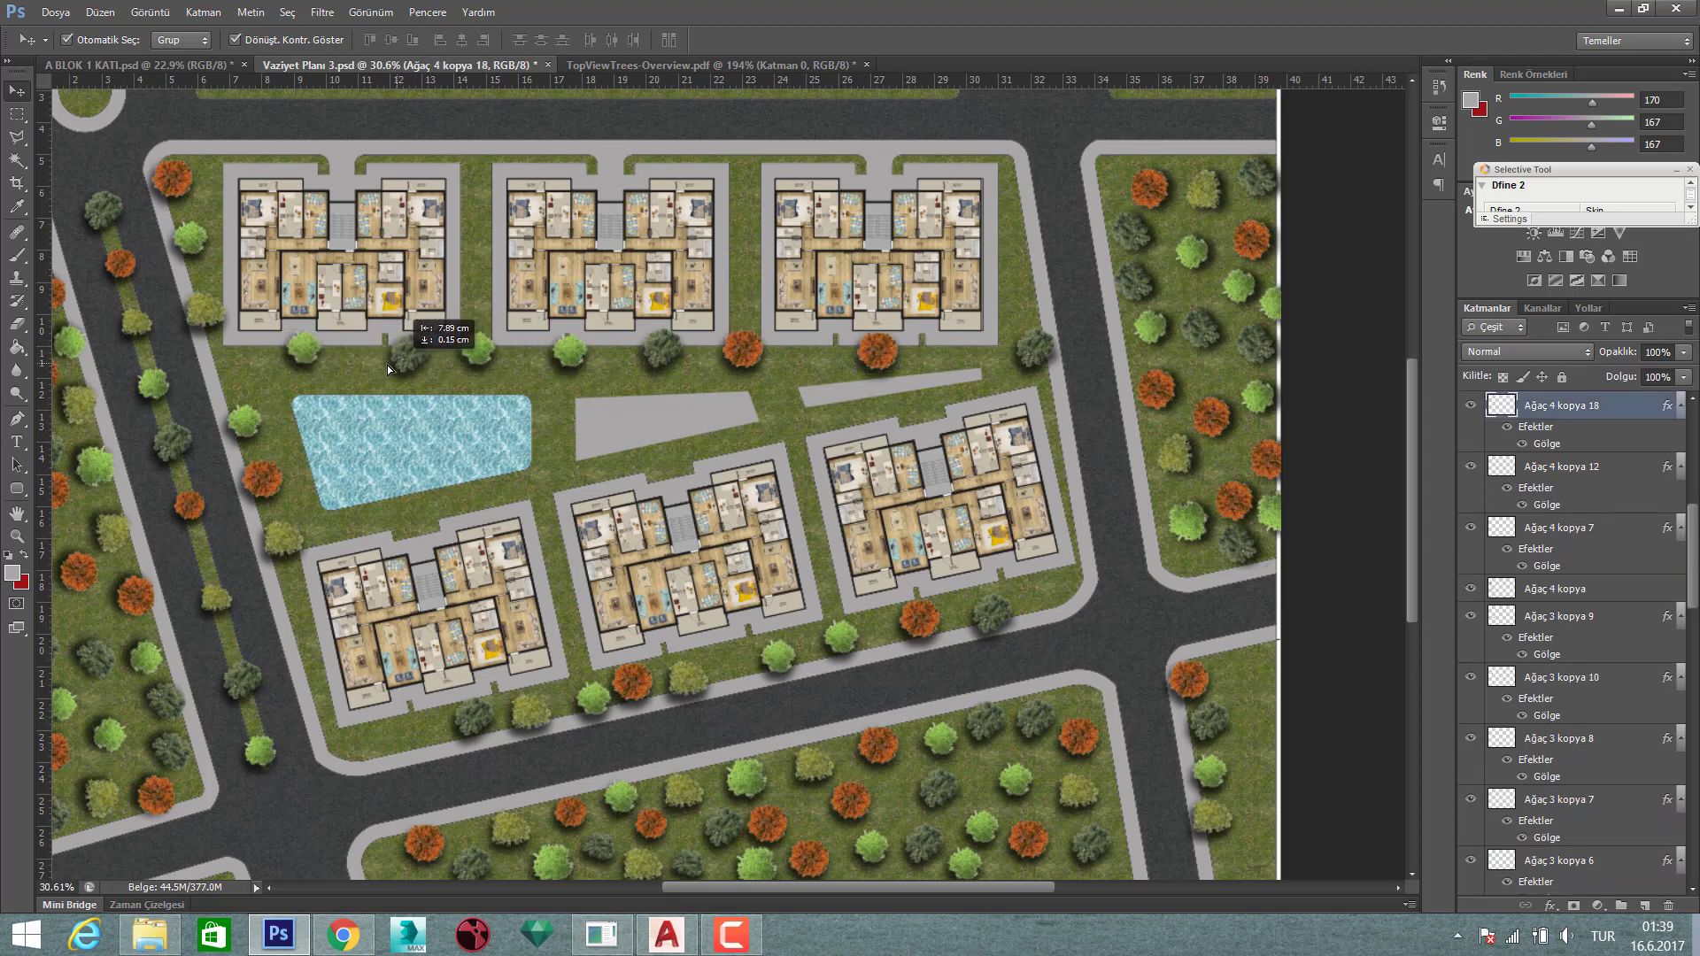
# - Place eight alternating green, orange and dark green tree copies along the strip above the upper buildings
pyautogui.scroll(2, 490, 387)
pyautogui.scroll(4, 490, 387)
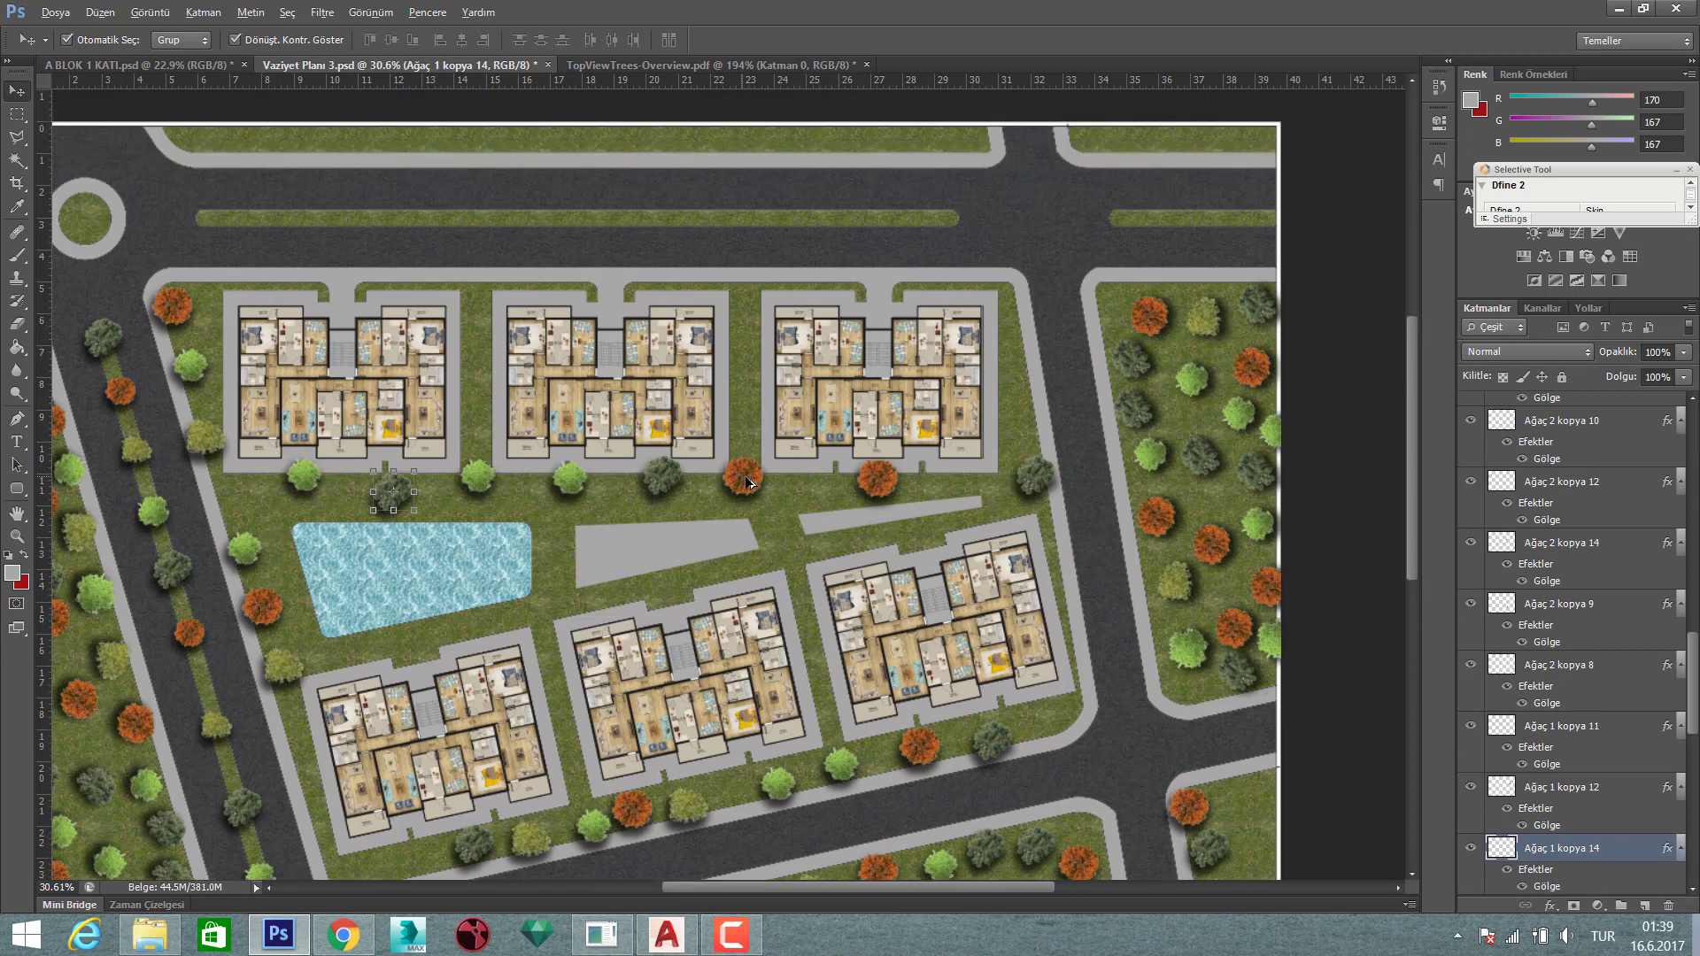
pyautogui.moveTo(744, 478); pyautogui.dragTo(479, 295)
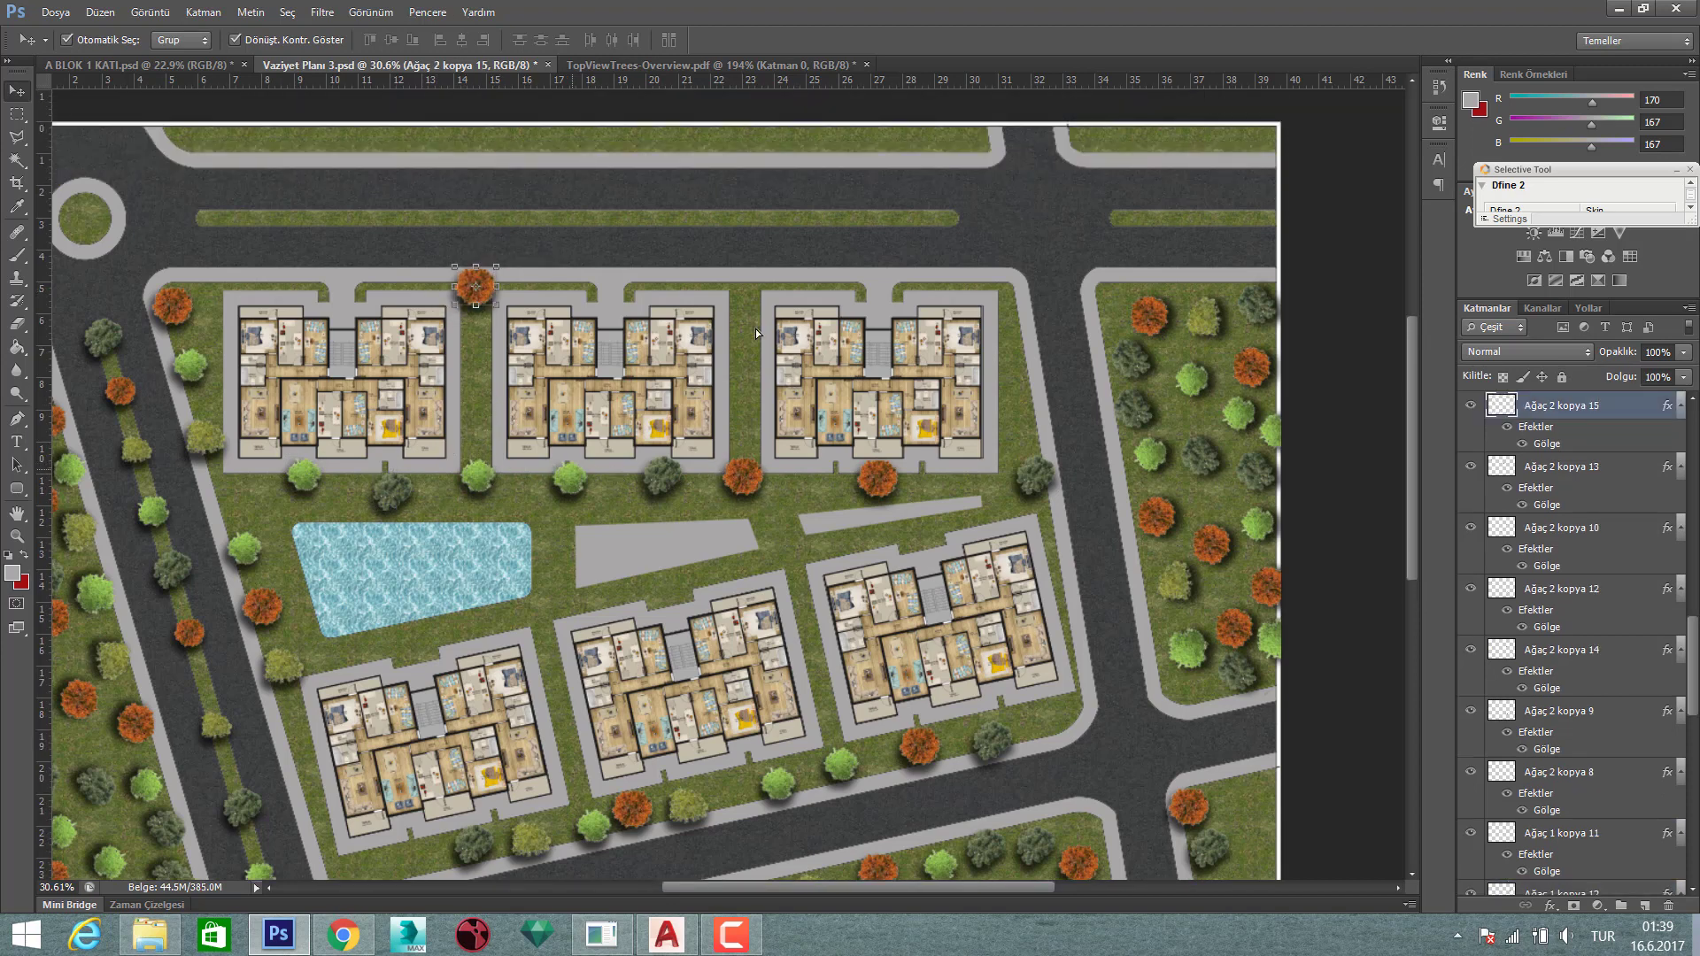
pyautogui.moveTo(568, 479); pyautogui.dragTo(748, 293)
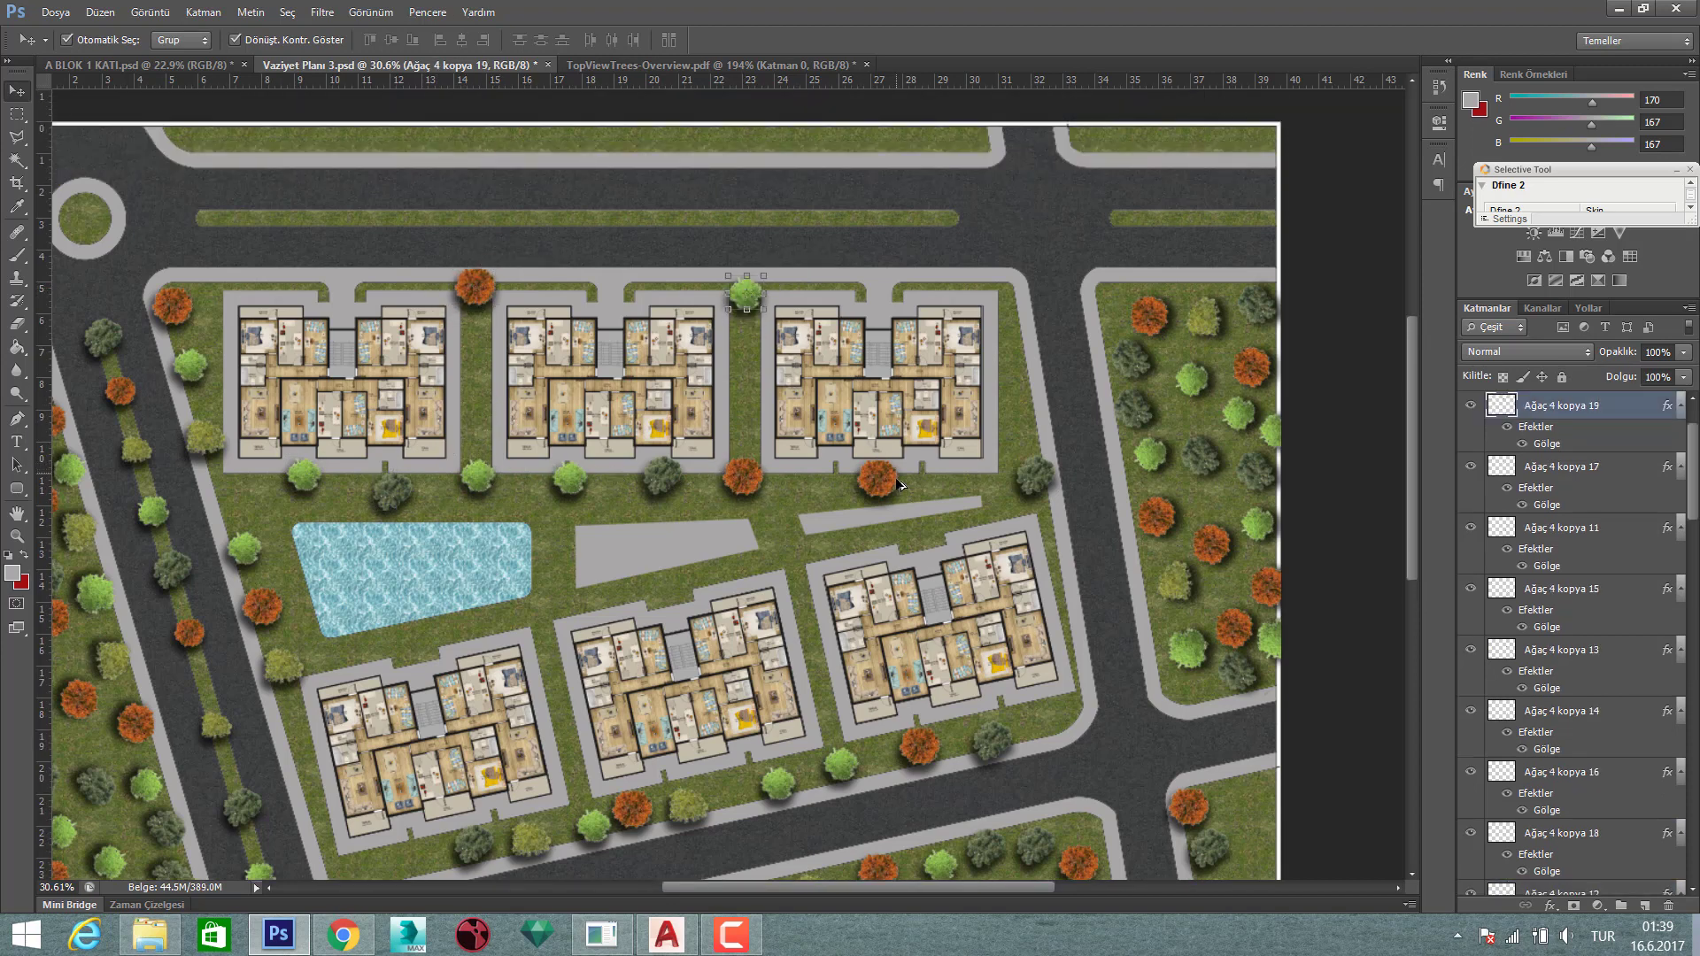
pyautogui.moveTo(897, 453); pyautogui.dragTo(1013, 261)
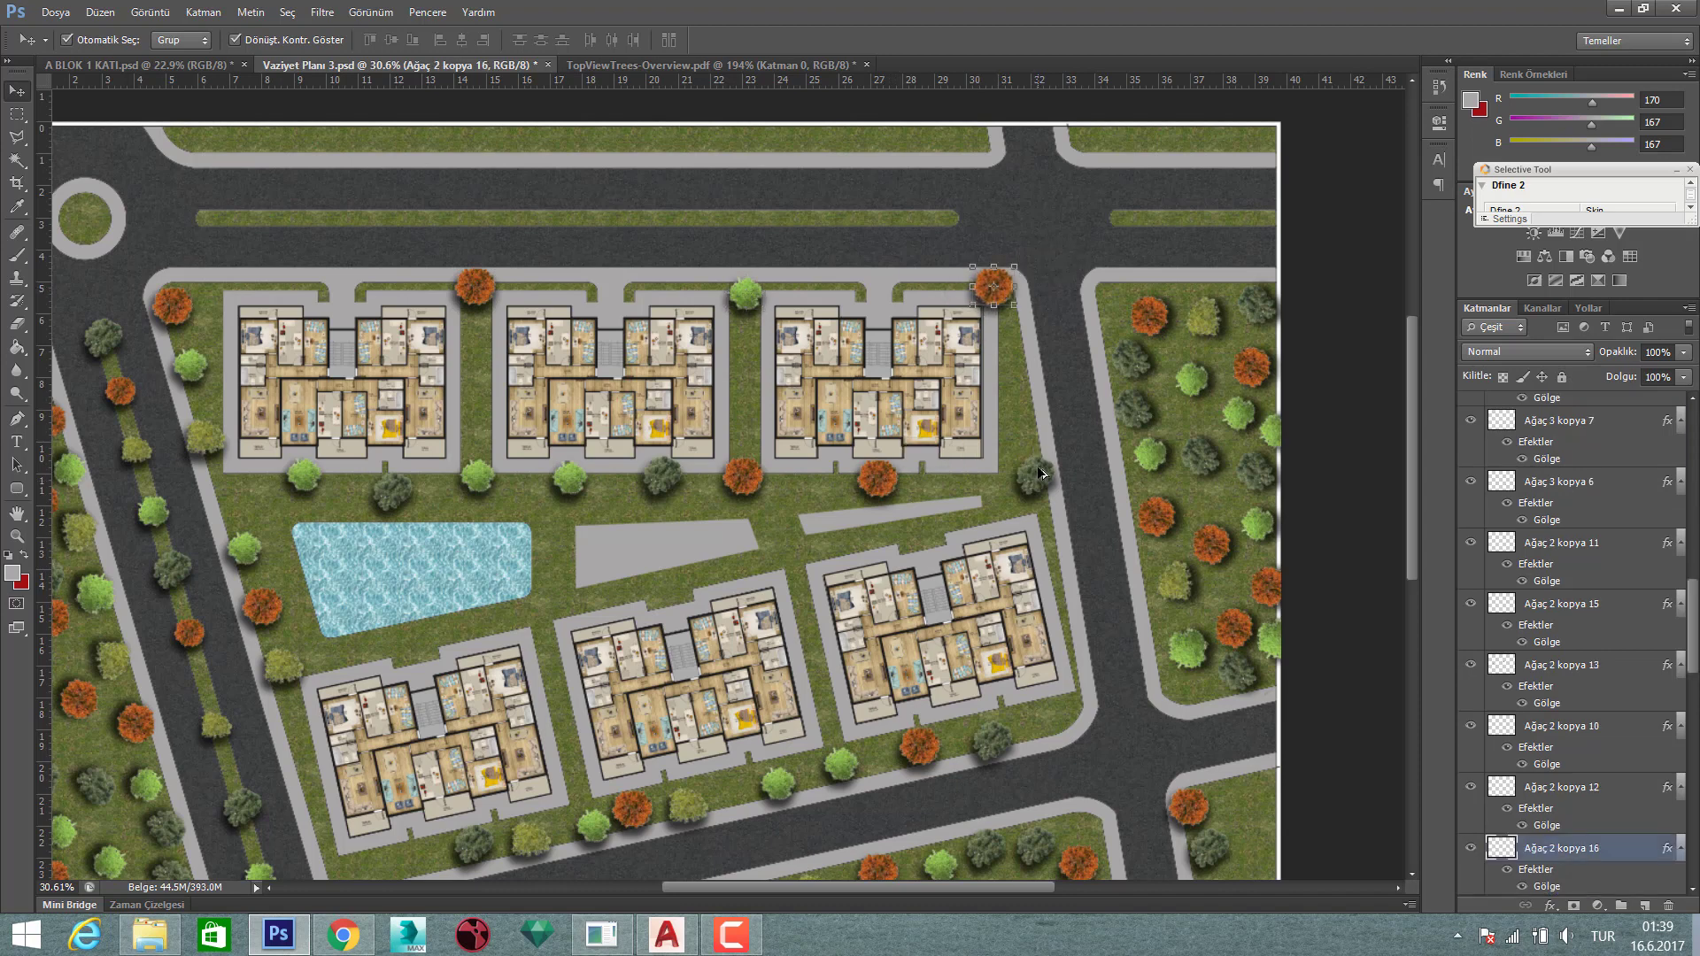
pyautogui.moveTo(1021, 459); pyautogui.dragTo(924, 287)
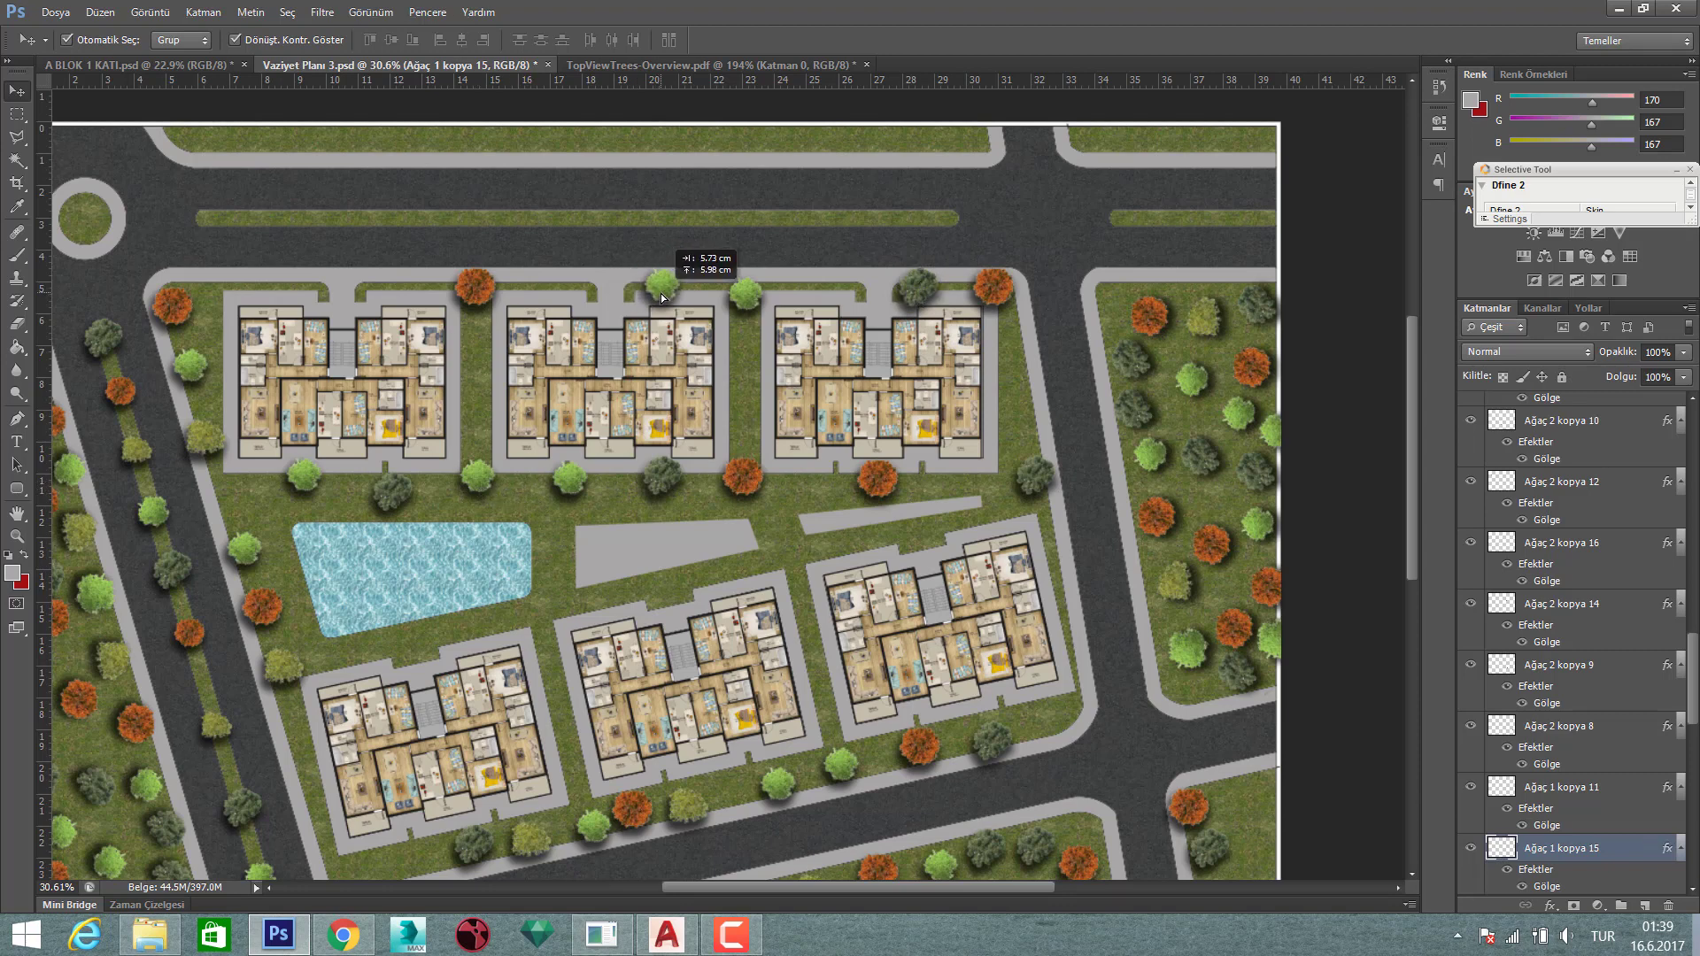
pyautogui.moveTo(636, 291); pyautogui.dragTo(661, 294)
pyautogui.moveTo(993, 286); pyautogui.dragTo(836, 285)
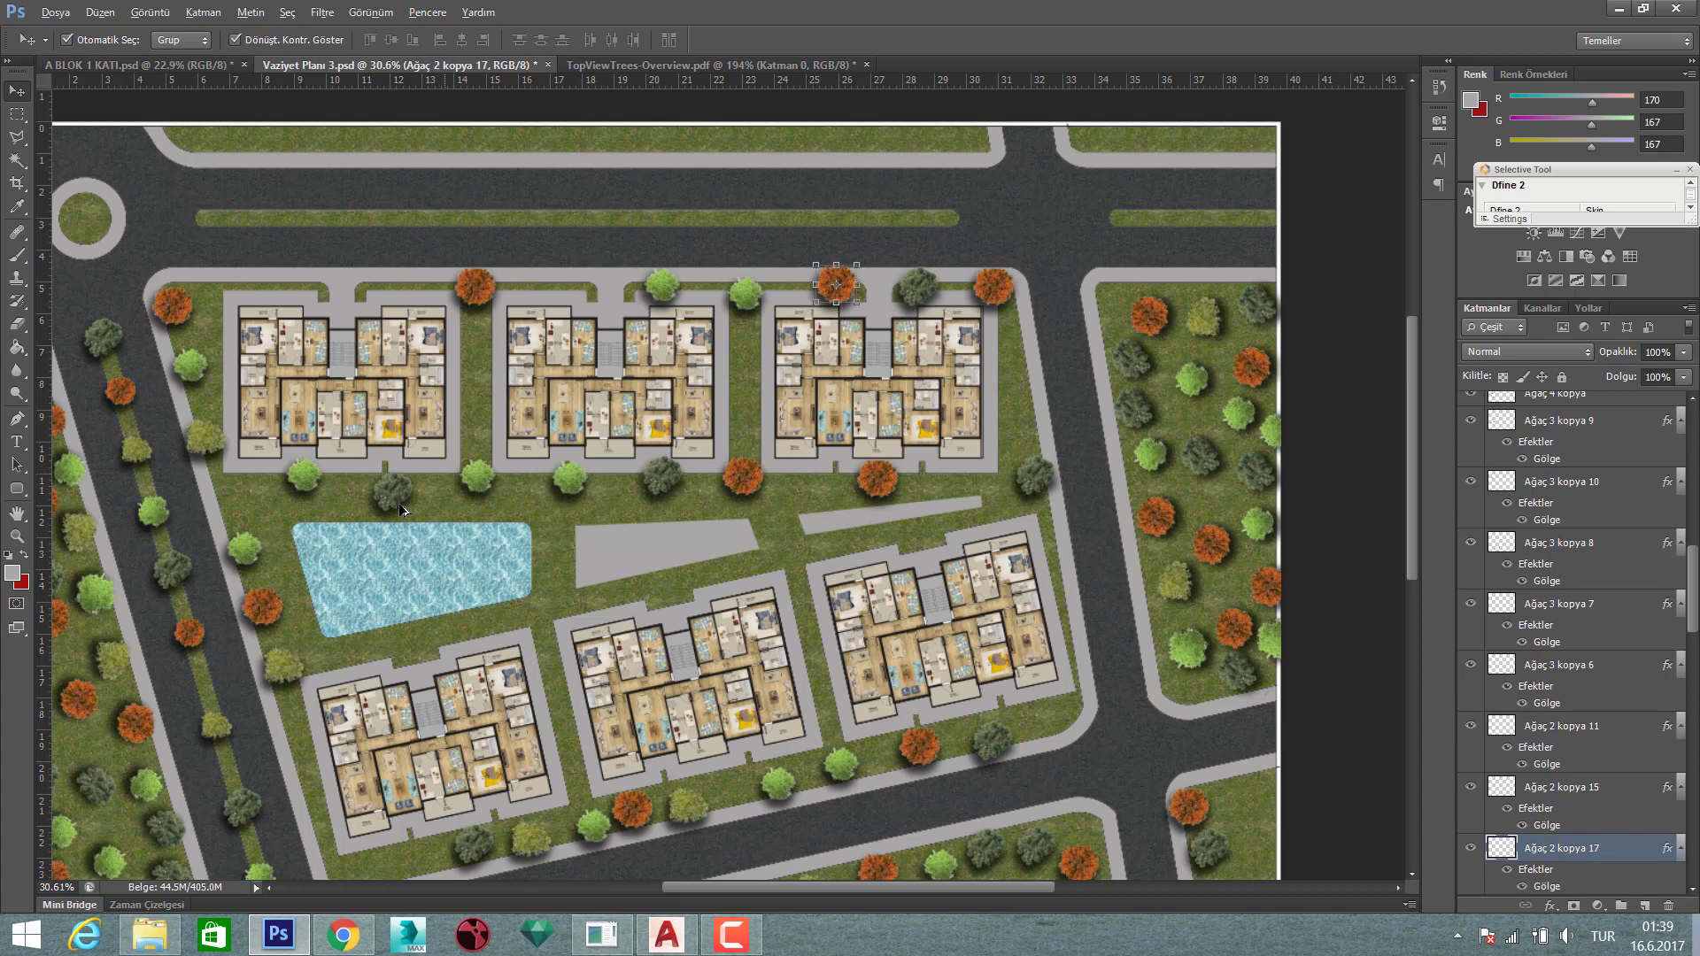
pyautogui.moveTo(401, 508); pyautogui.dragTo(384, 292)
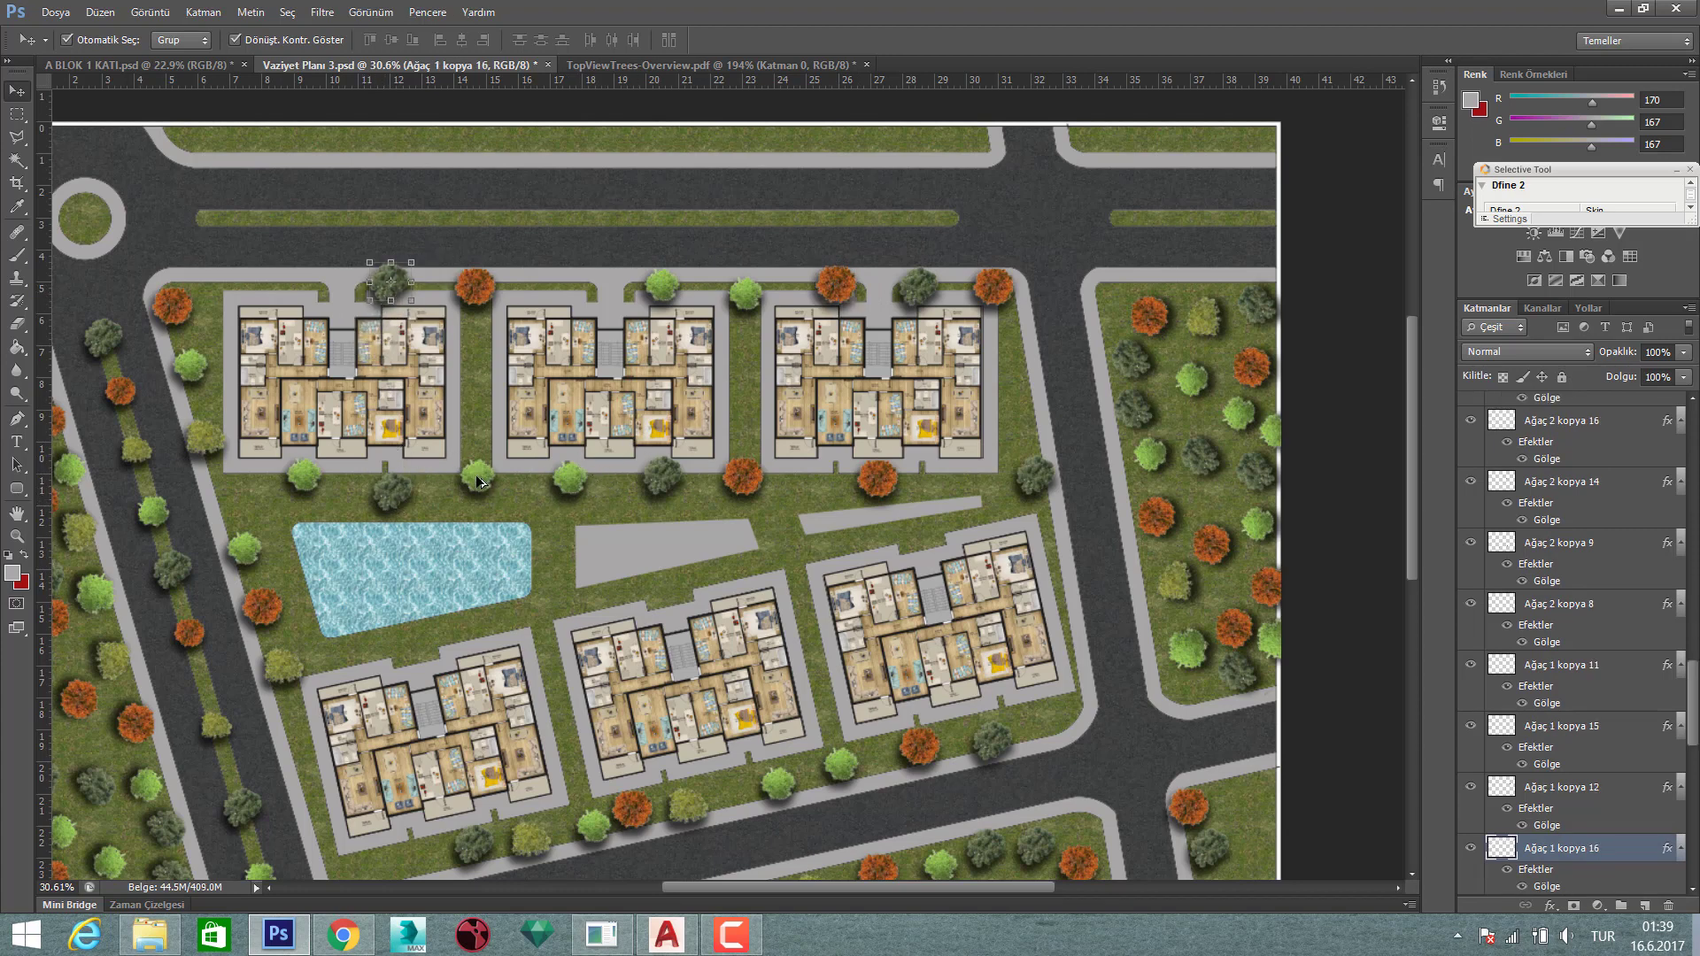
pyautogui.moveTo(478, 483); pyautogui.dragTo(303, 290)
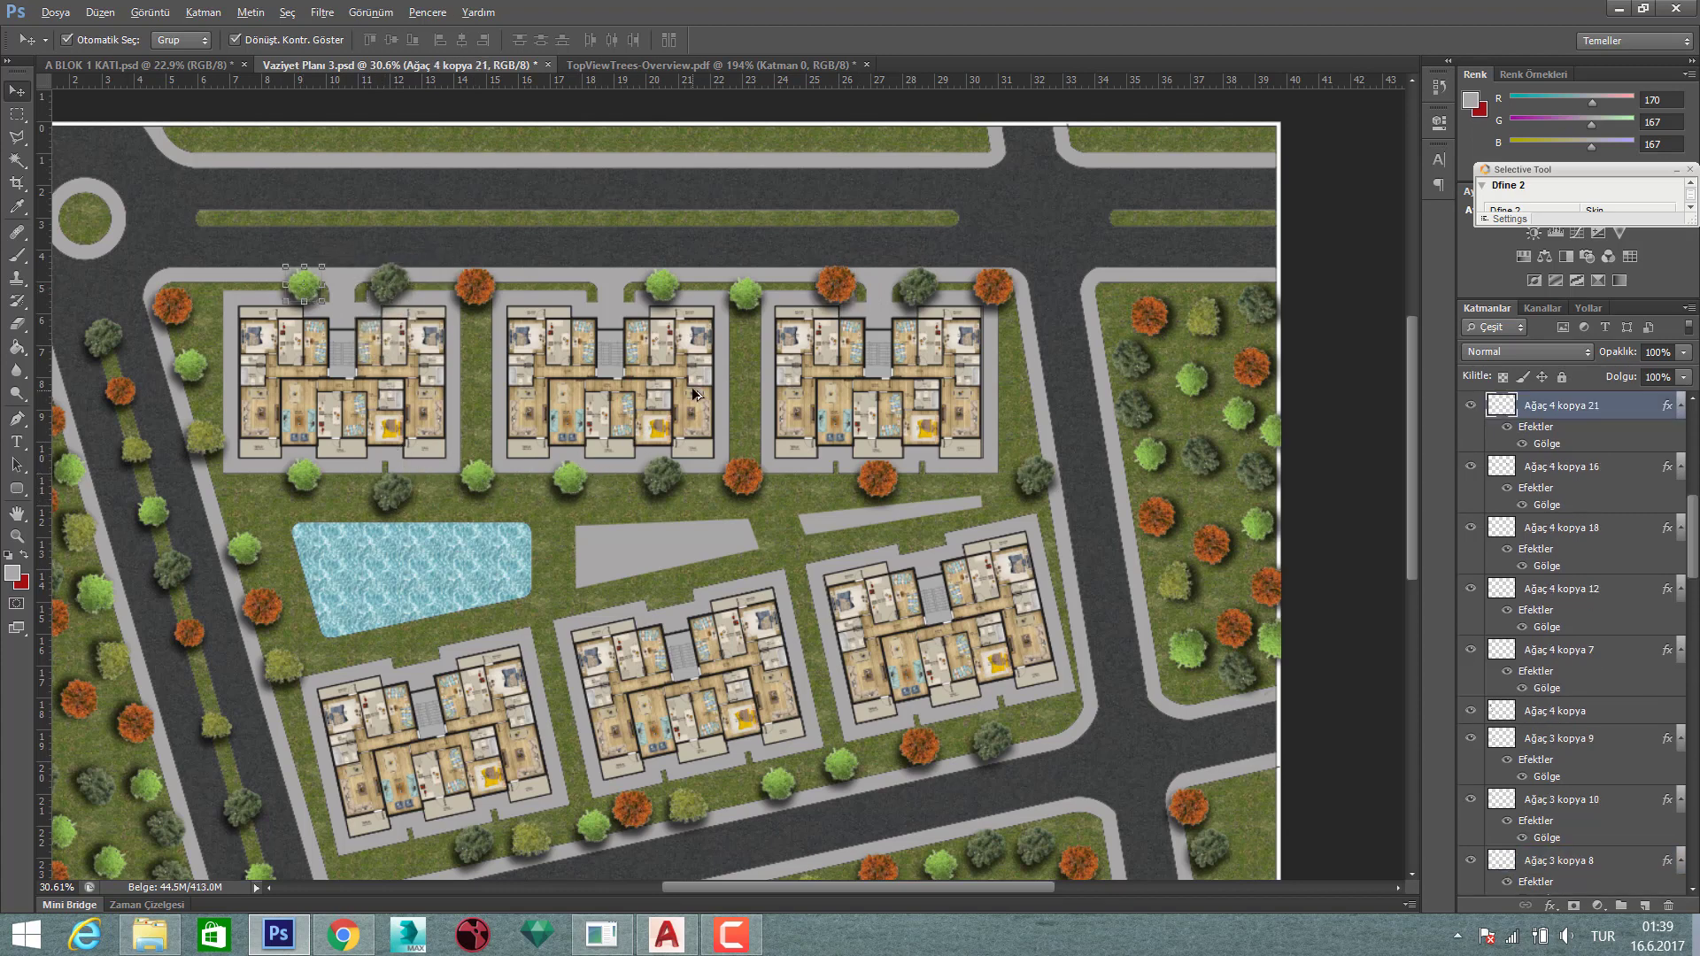
pyautogui.scroll(-2, 695, 394)
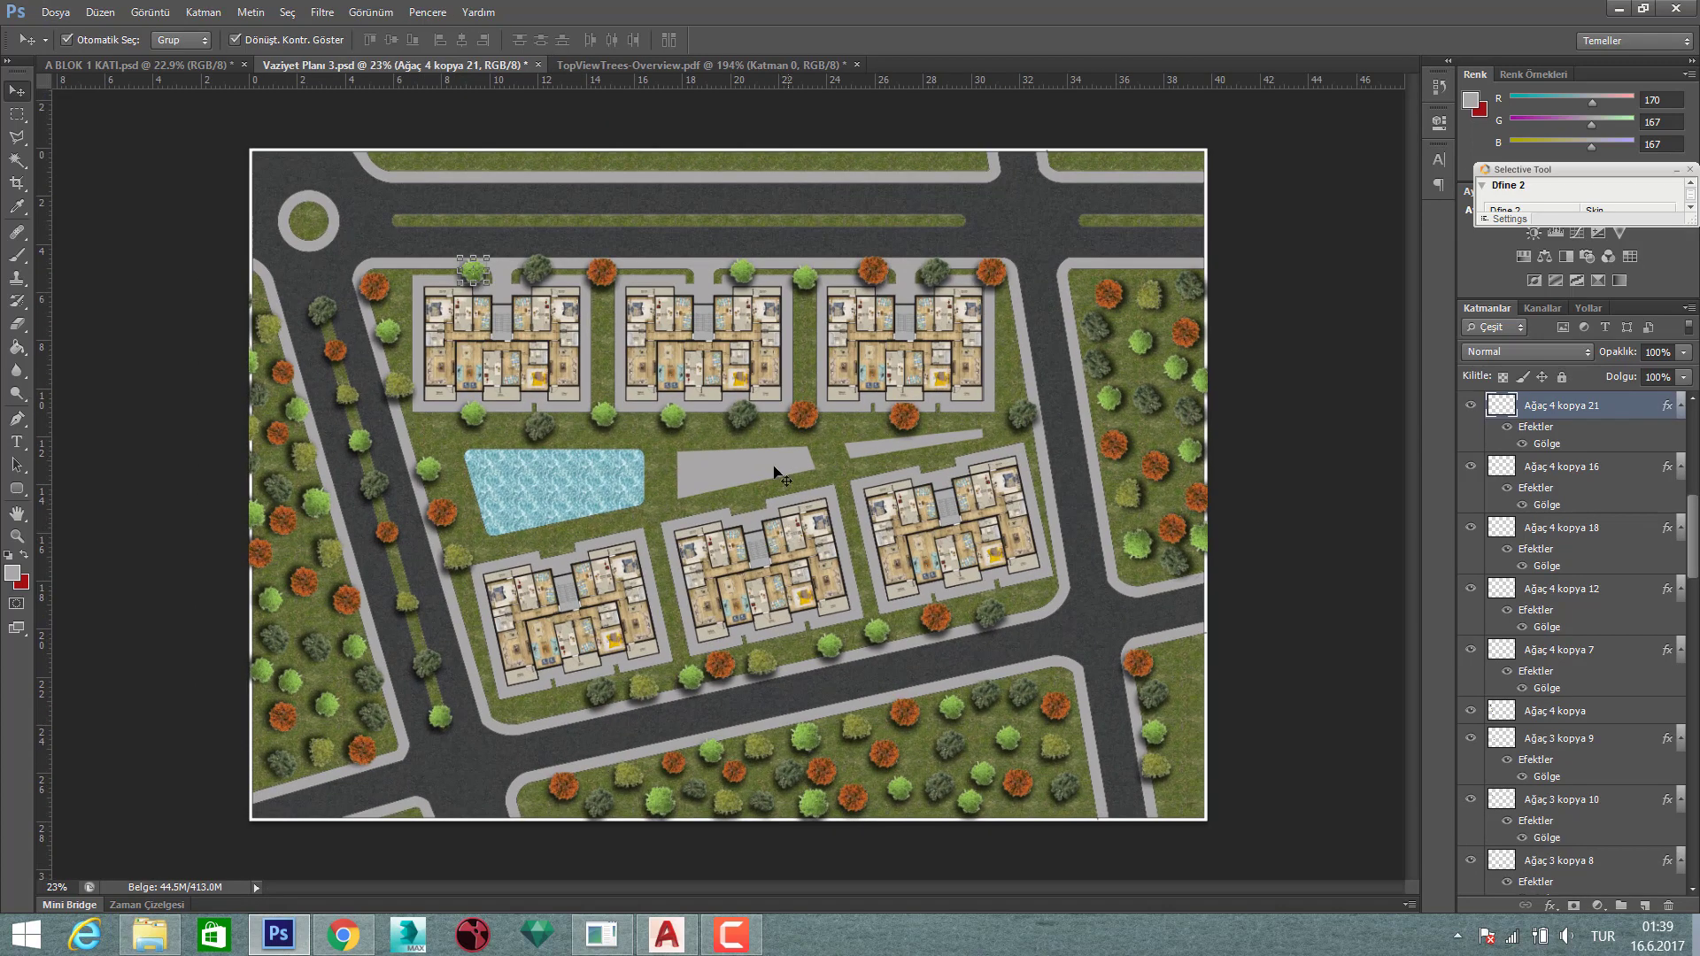
# - Deselect the copied tree and save the site plan with Ctrl+S
pyautogui.scroll(-1, 731, 469)
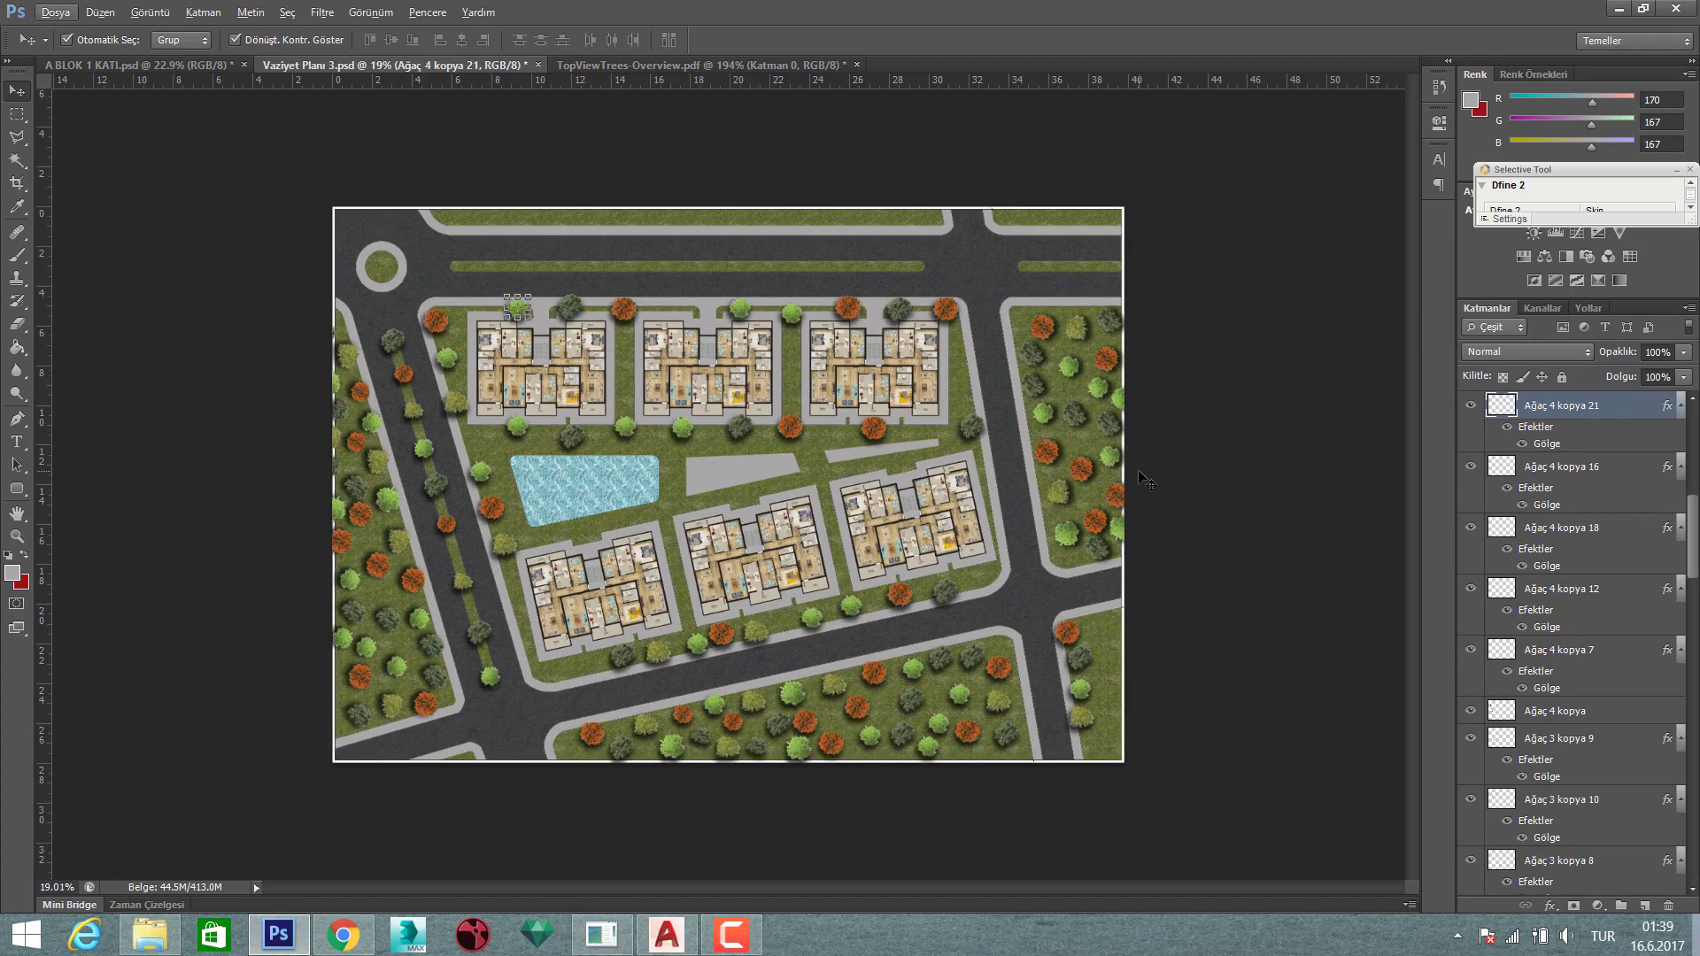
pyautogui.click(1162, 474)
pyautogui.scroll(1, 1069, 469)
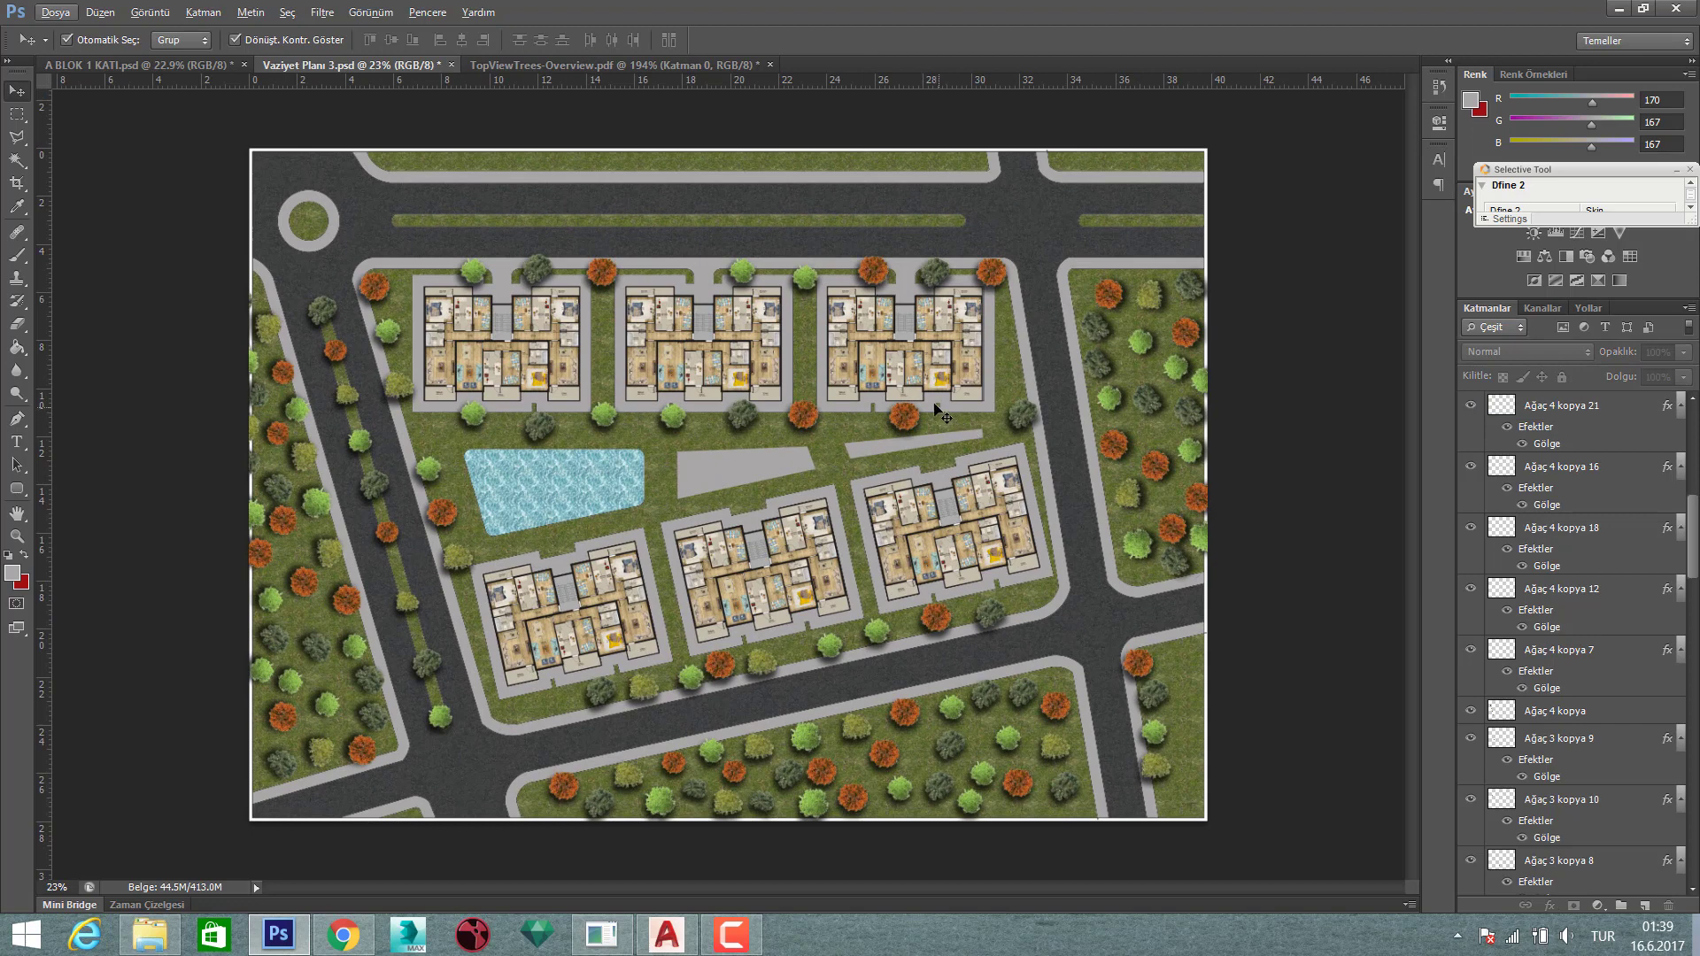
pyautogui.hotkey('ctrl', 's')
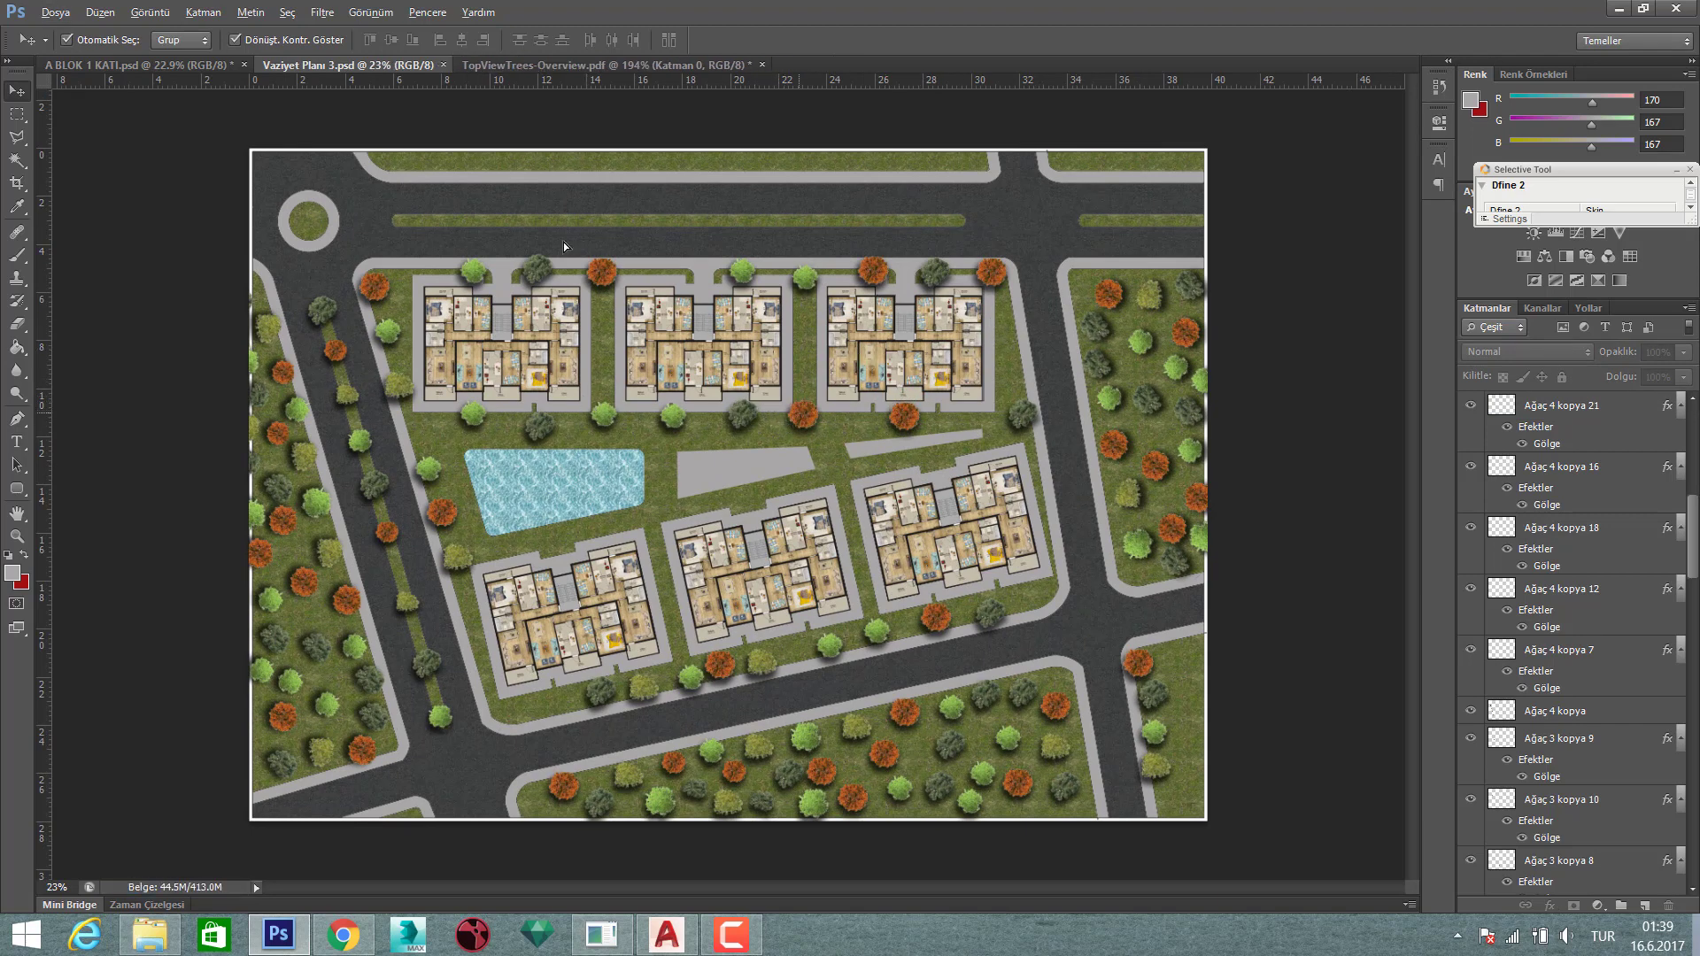
# - Line the upper median strip with seven alternating orange, dark and light-green tree copies
pyautogui.moveTo(602, 272); pyautogui.dragTo(431, 220)
pyautogui.moveTo(550, 261); pyautogui.dragTo(524, 221)
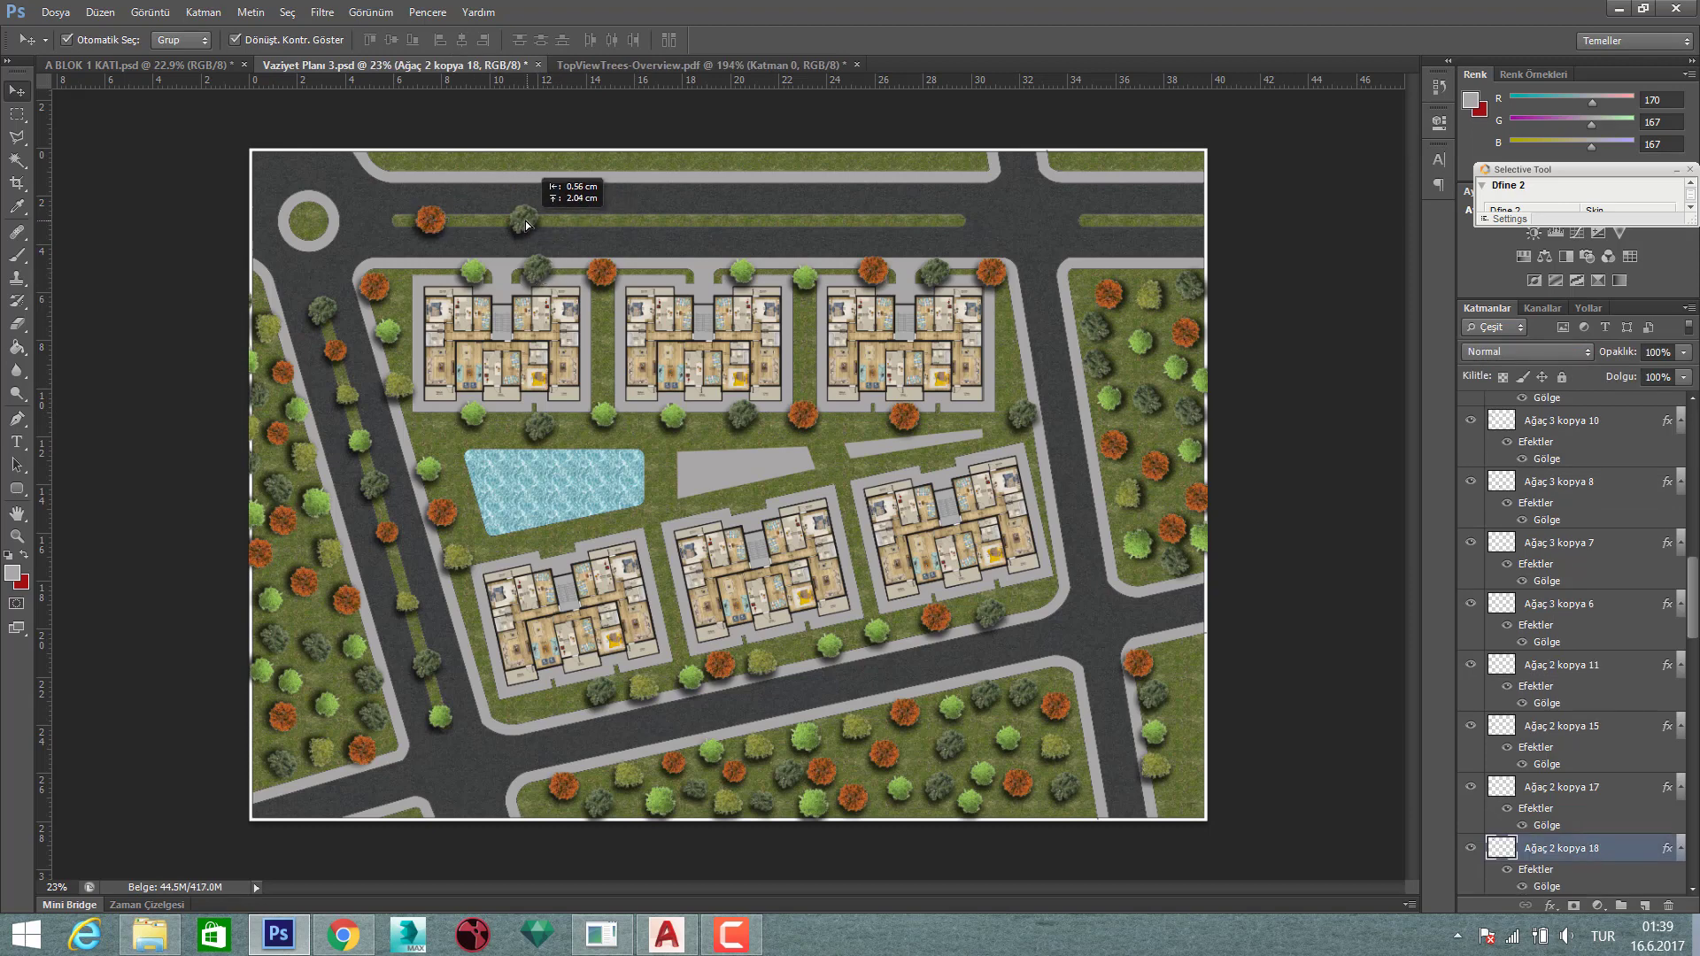
pyautogui.moveTo(743, 270); pyautogui.dragTo(626, 217)
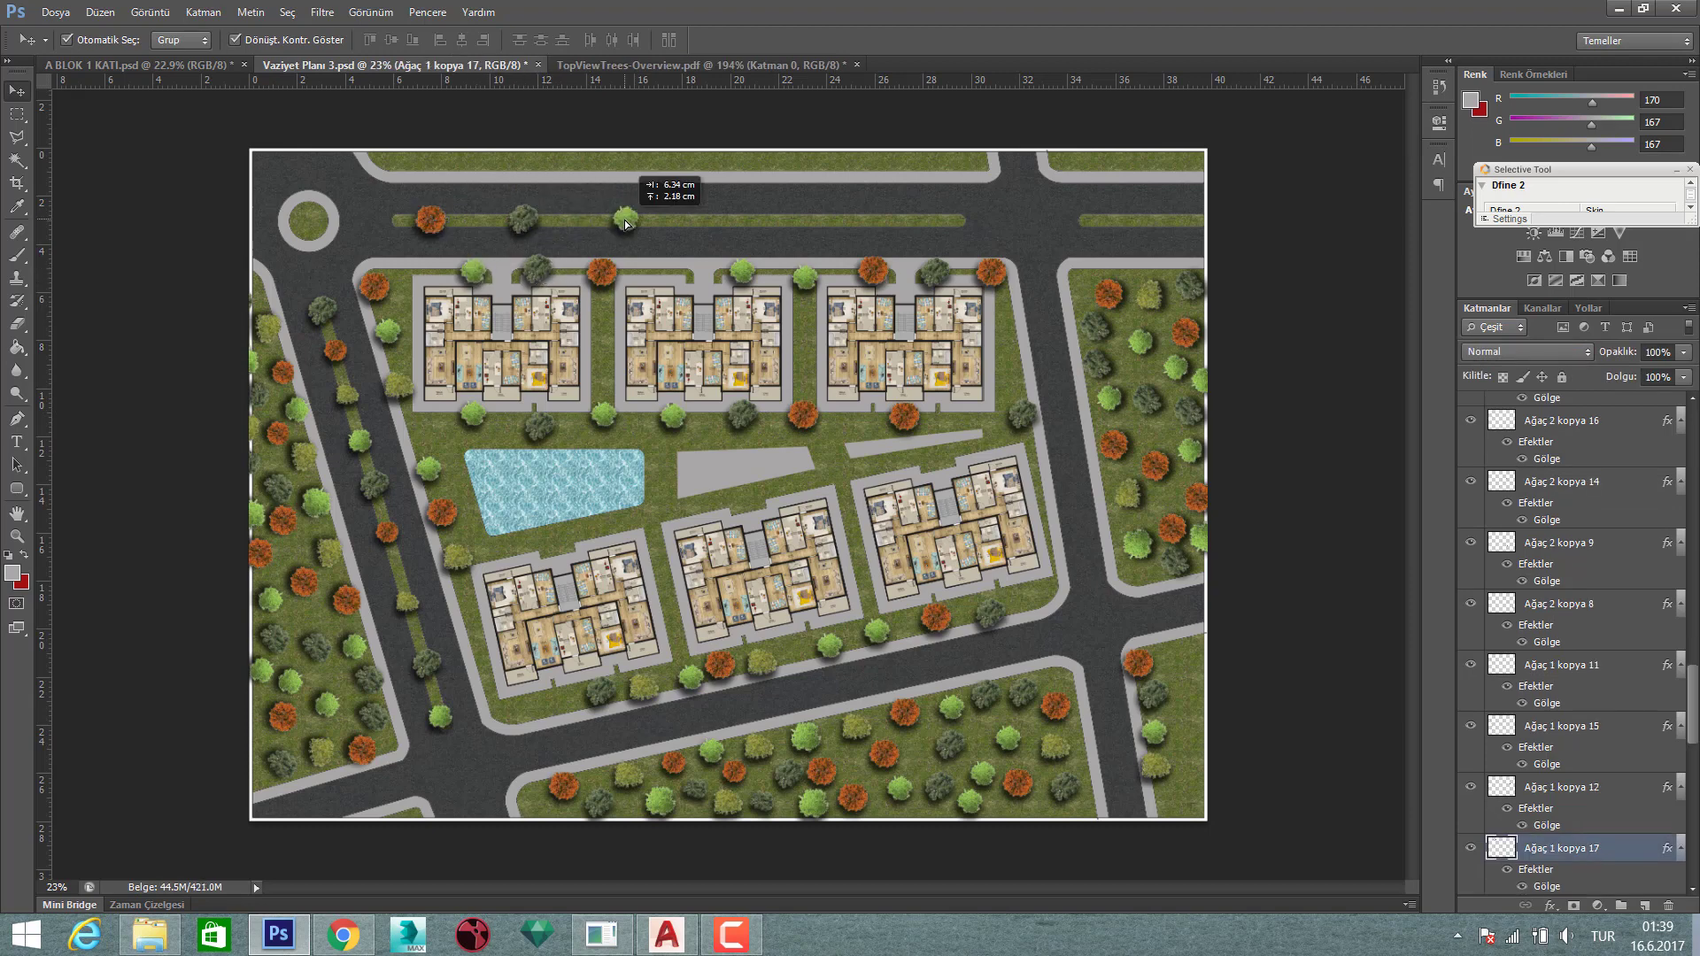
pyautogui.moveTo(873, 270); pyautogui.dragTo(720, 216)
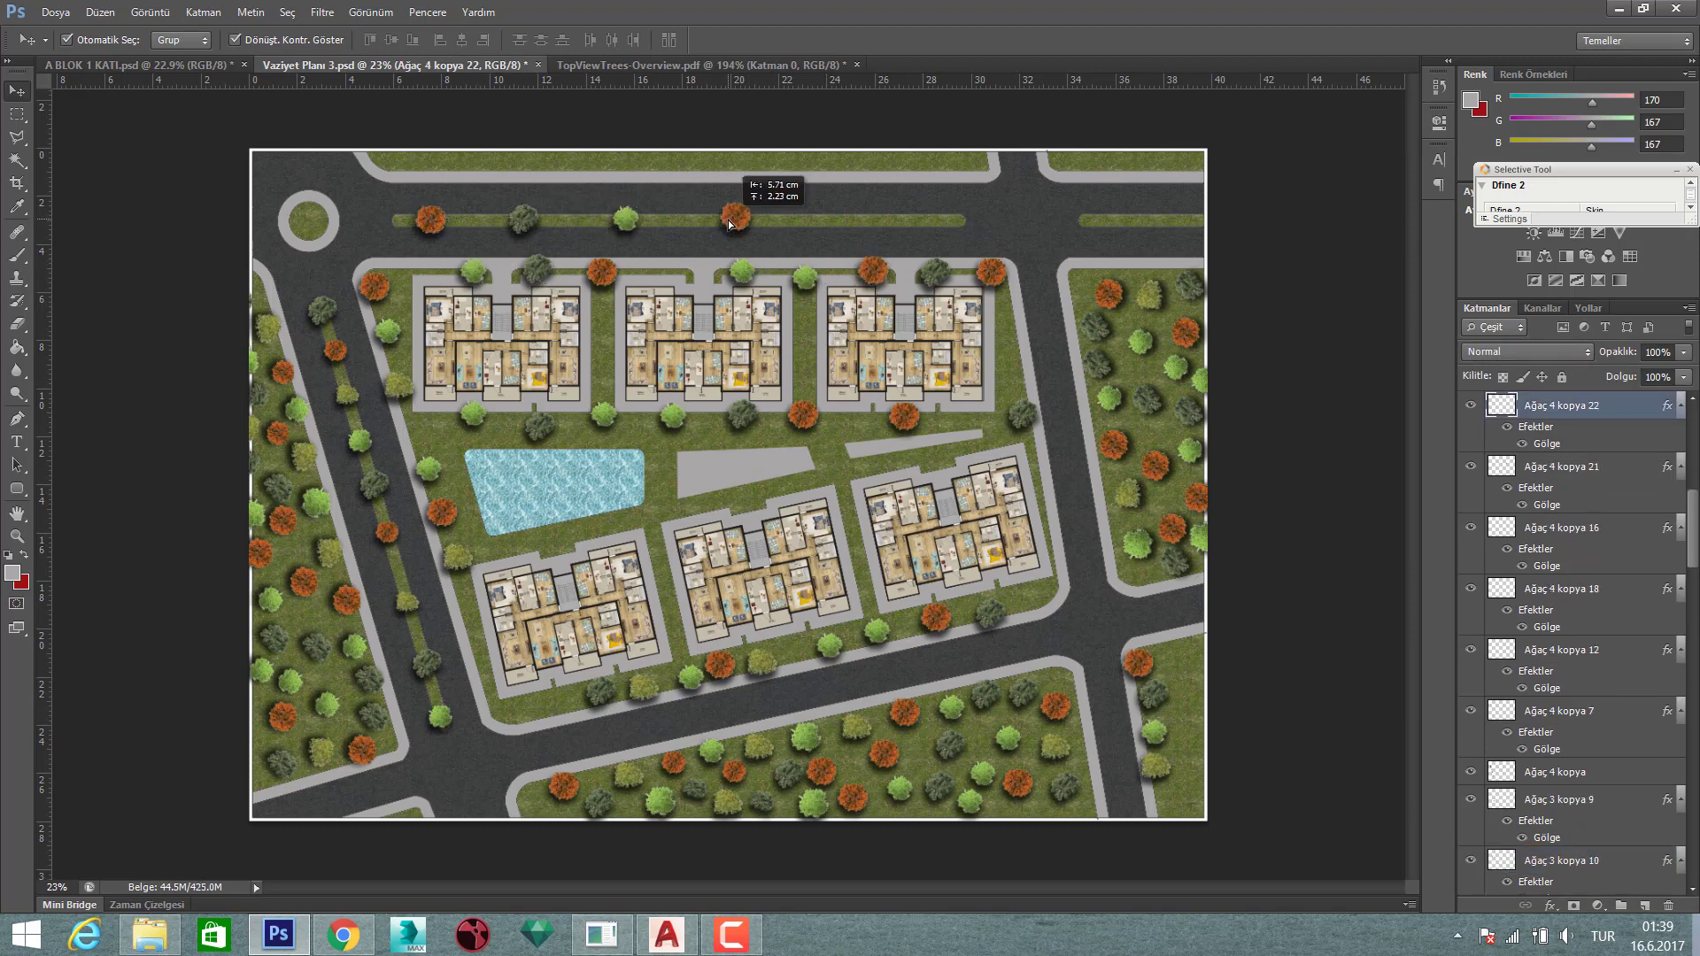
pyautogui.moveTo(933, 270); pyautogui.dragTo(803, 217)
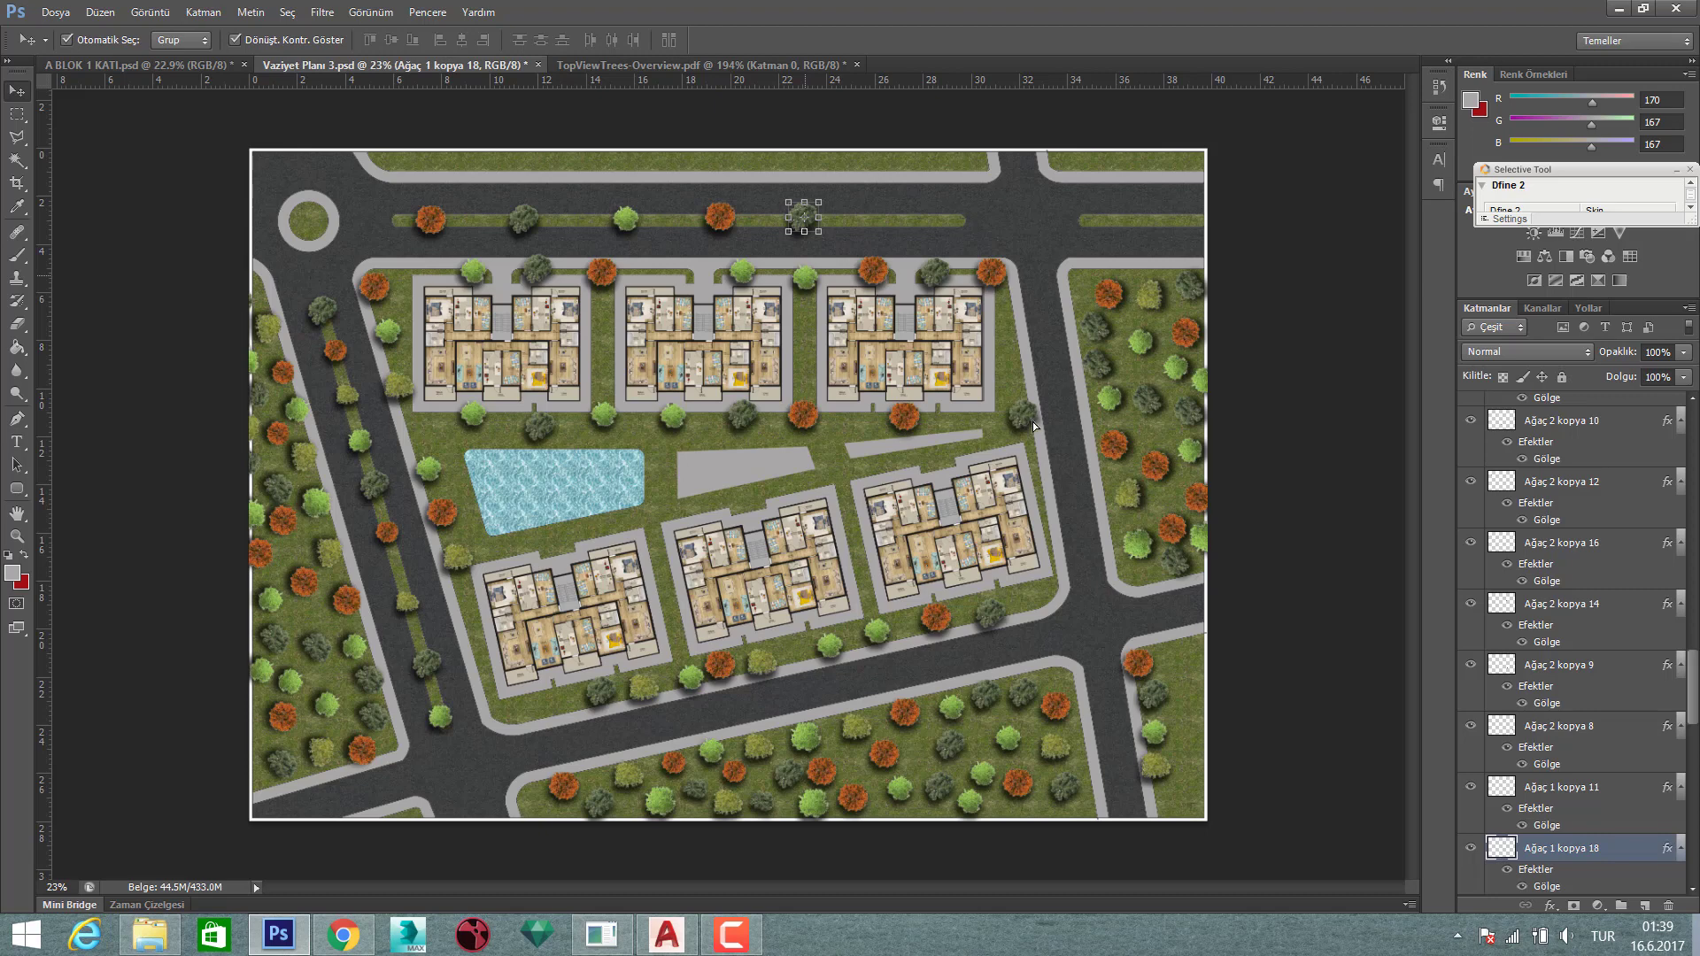
pyautogui.moveTo(1033, 421); pyautogui.dragTo(892, 214)
pyautogui.moveTo(1027, 418); pyautogui.dragTo(960, 218)
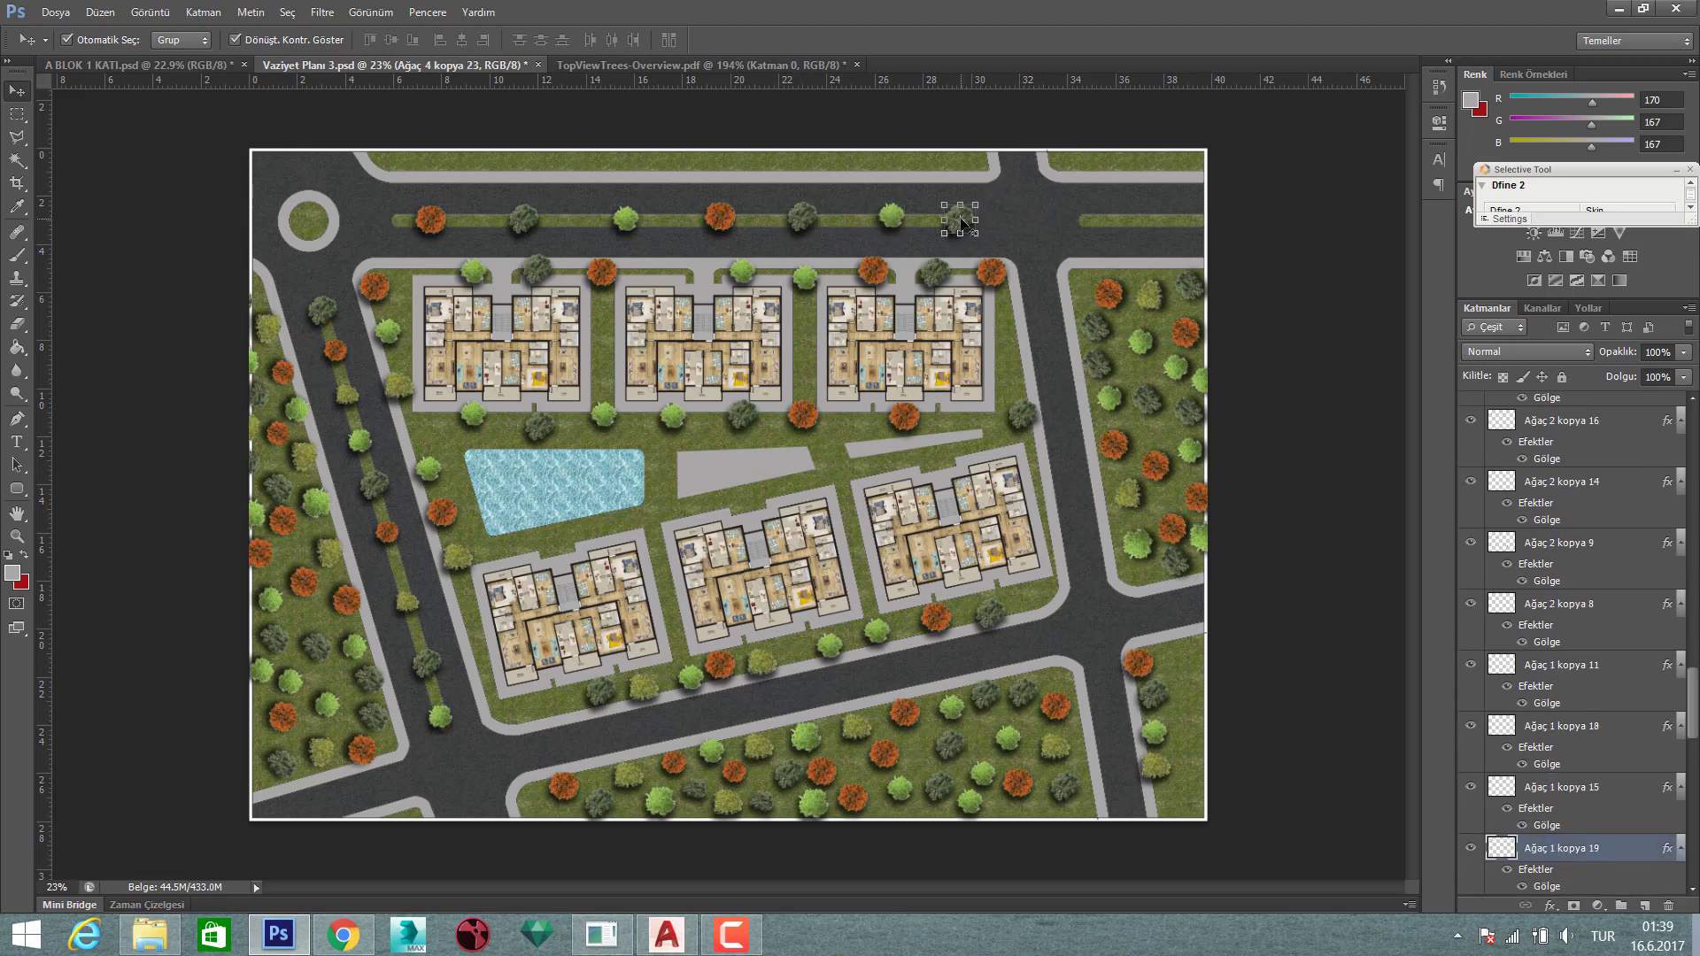
# - Start a multi-selection with trees around the right-hand buildings, checking extent with cancelled transforms
pyautogui.click(990, 617)
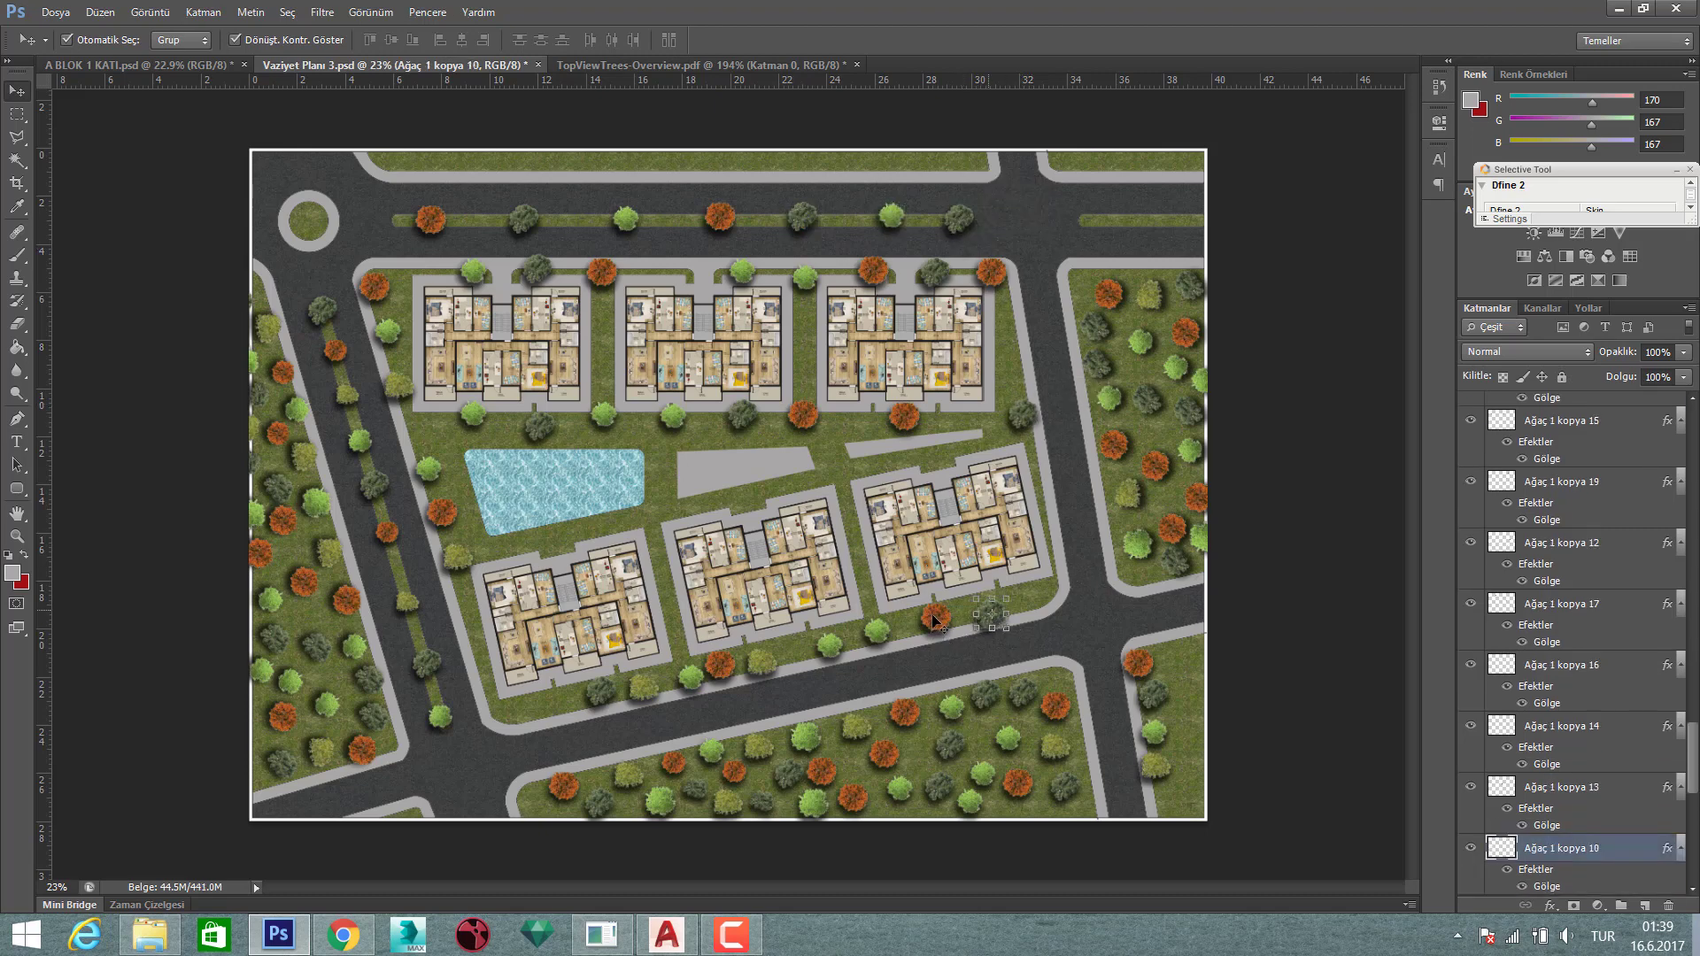
pyautogui.keyDown('shift'); pyautogui.click(912, 417); pyautogui.keyUp('shift')
pyautogui.keyDown('shift'); pyautogui.click(1018, 426); pyautogui.keyUp('shift')
pyautogui.hotkey('ctrl', 't')
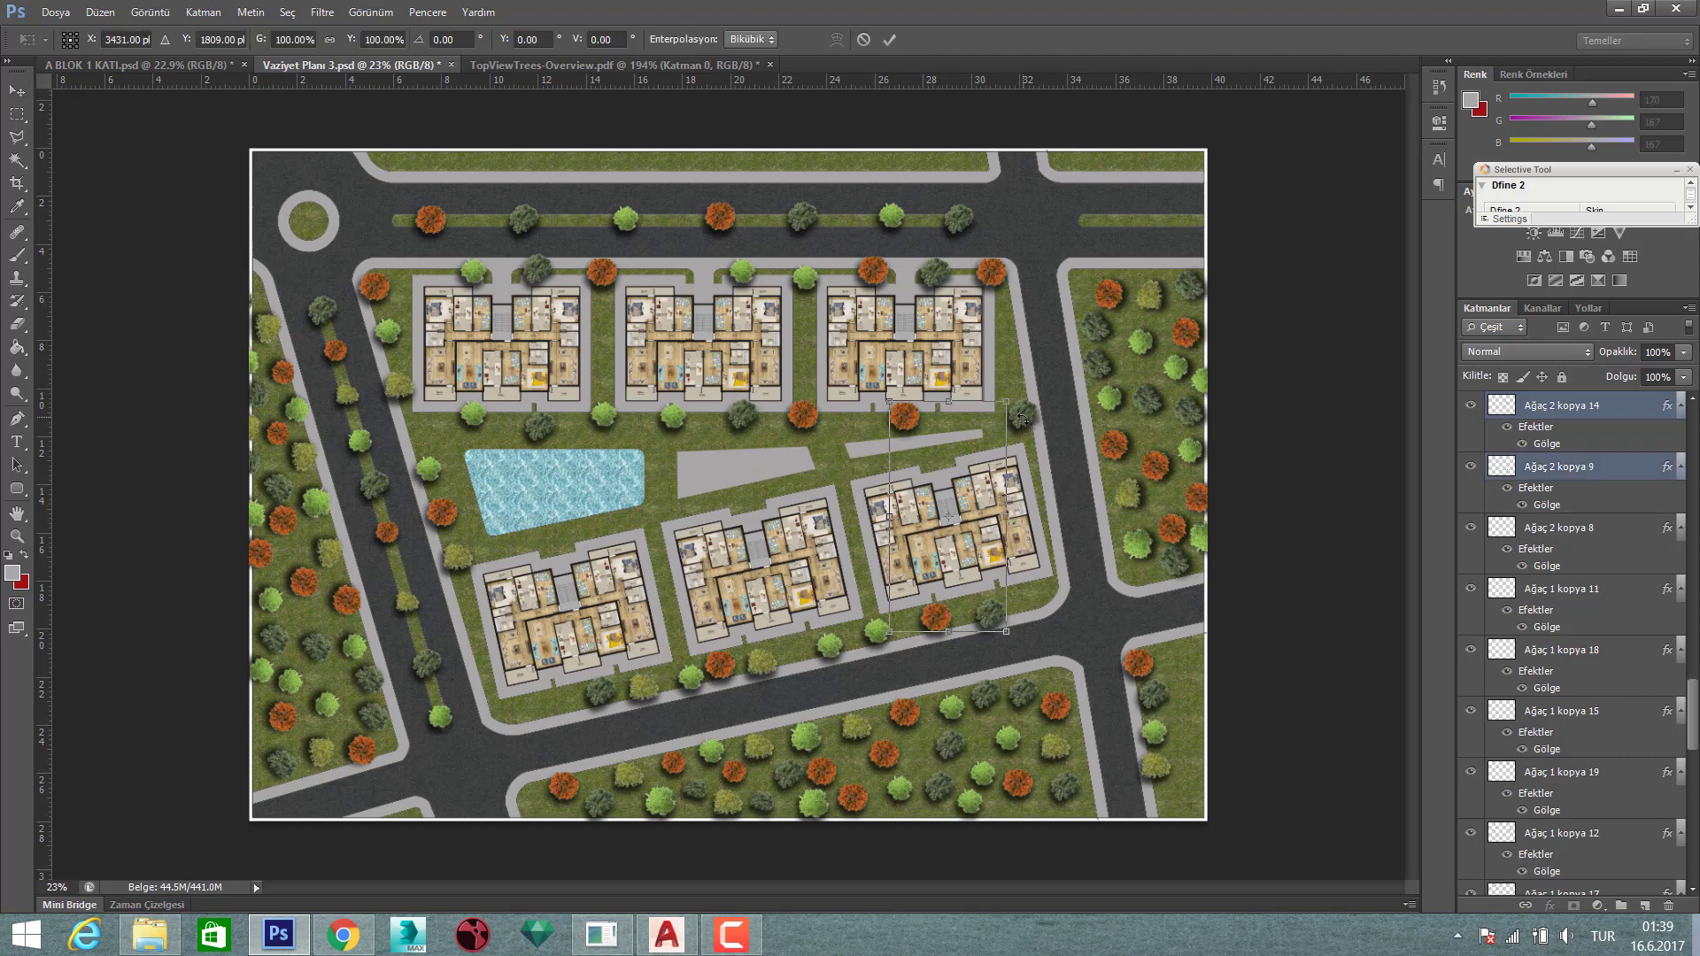
pyautogui.click(861, 39)
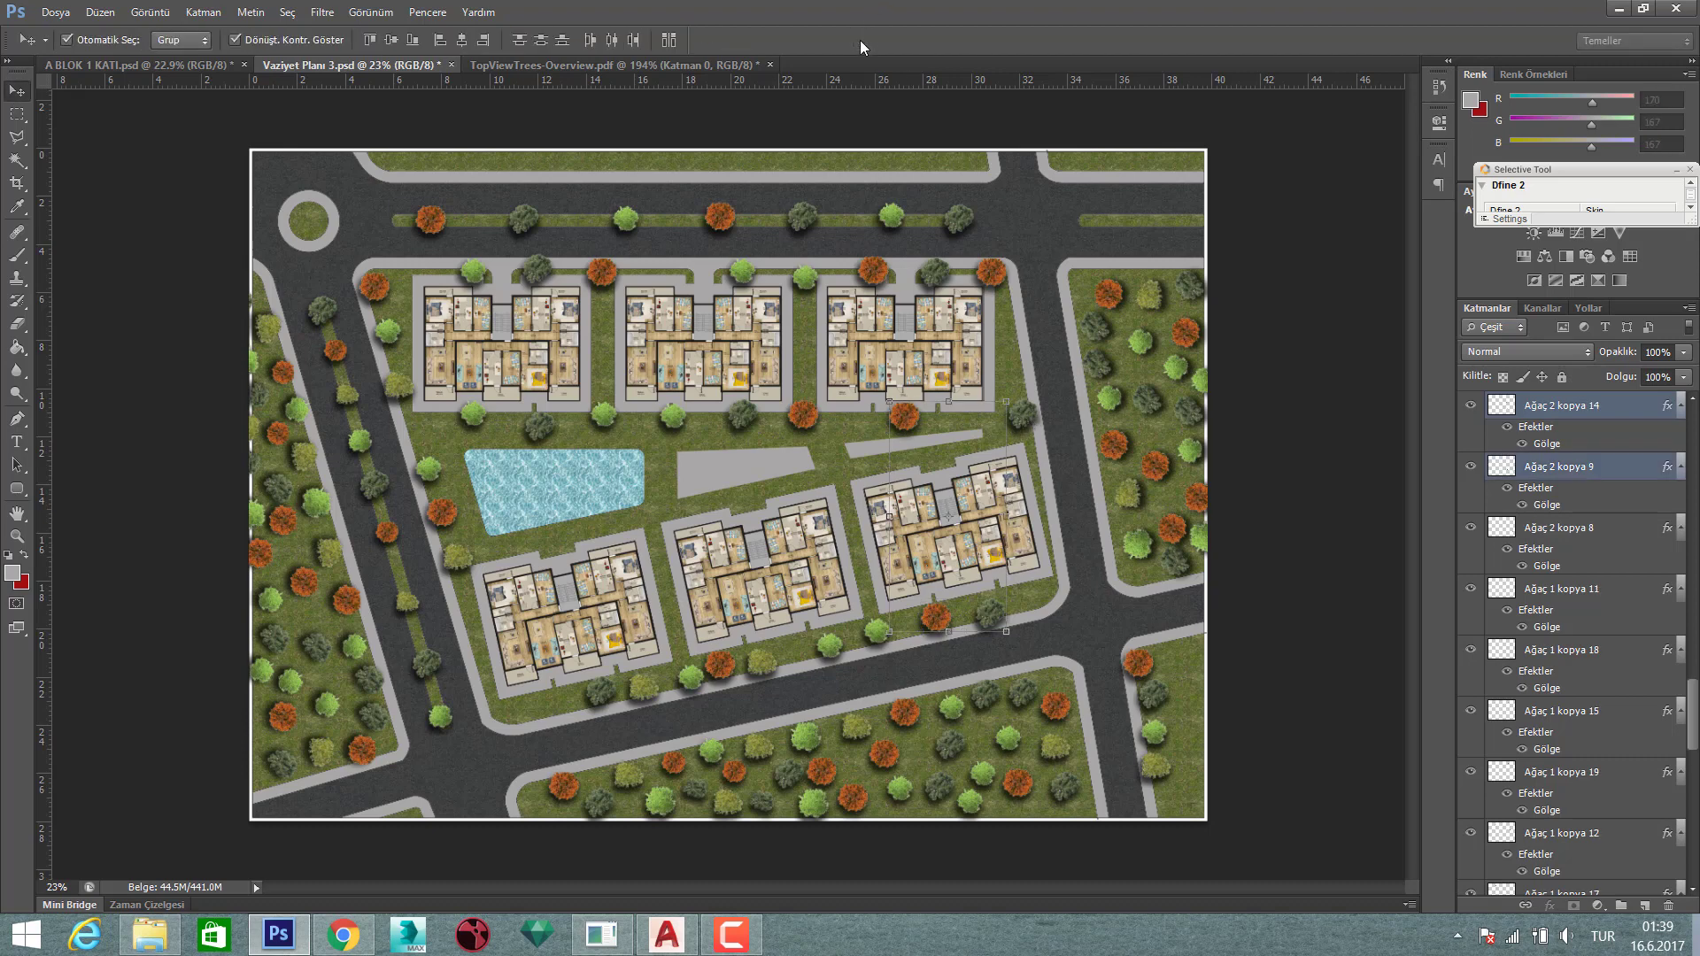
pyautogui.keyDown('shift'); pyautogui.click(989, 273); pyautogui.keyUp('shift')
pyautogui.hotkey('ctrl', 't')
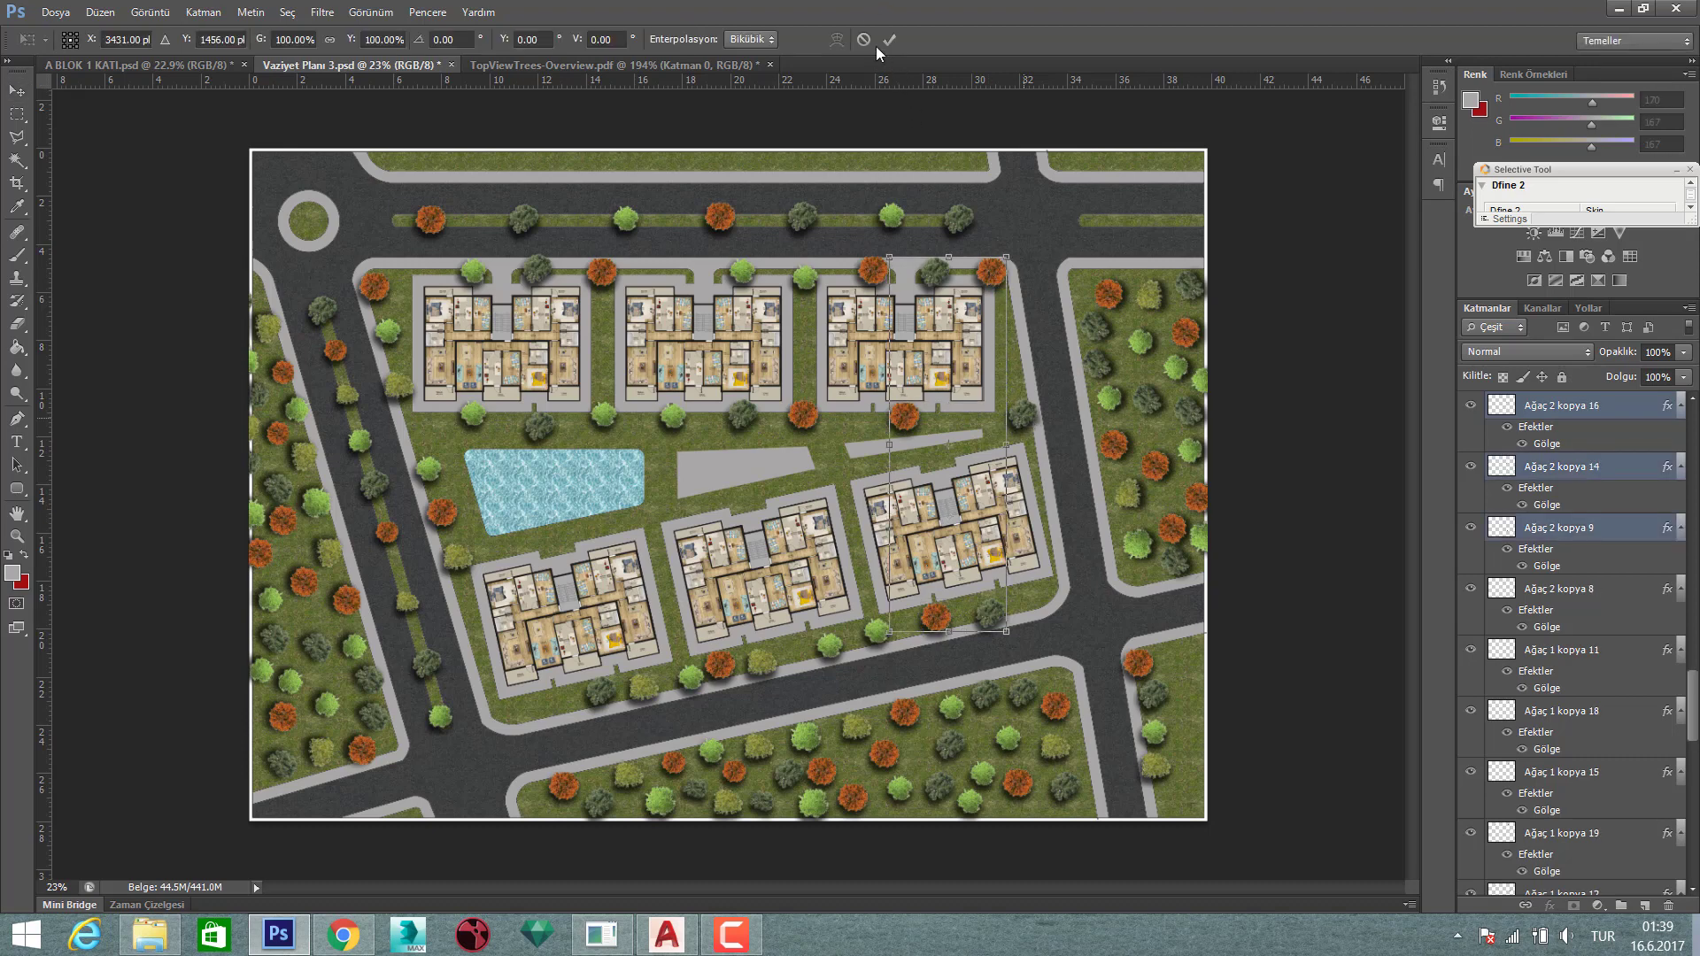
pyautogui.click(863, 41)
# - Add more central trees and trees below the buildings to the selection, previewing extent without changes
pyautogui.keyDown('shift'); pyautogui.click(932, 281); pyautogui.keyUp('shift')
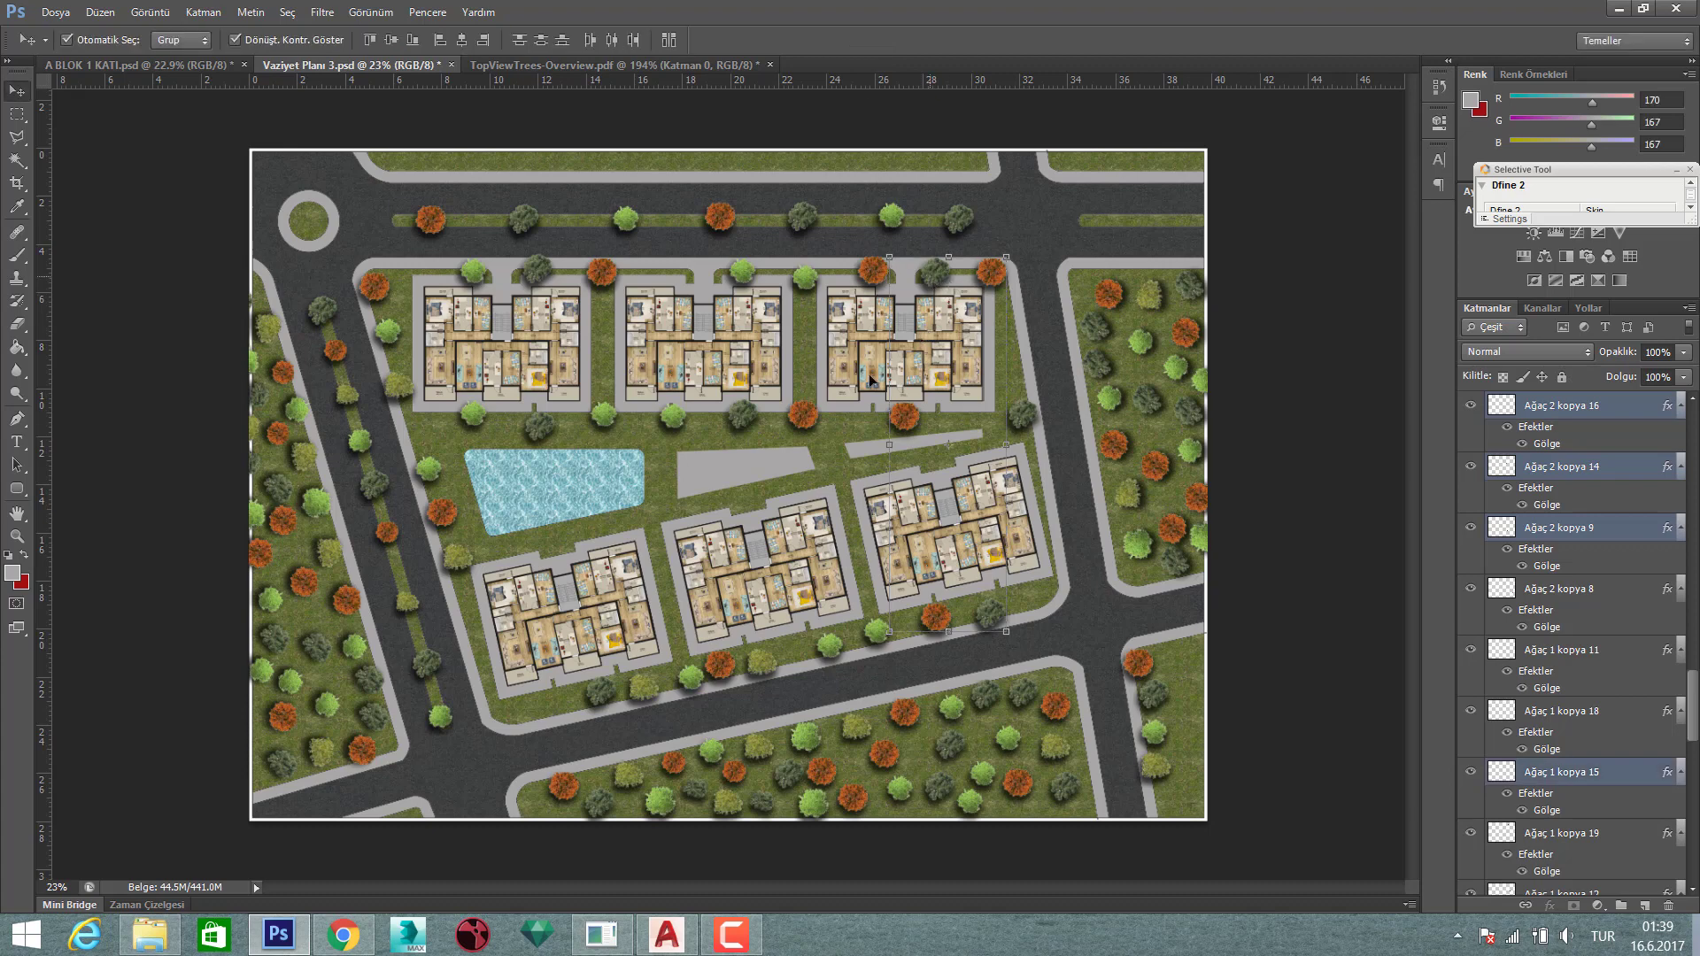
pyautogui.keyDown('shift'); pyautogui.click(806, 416); pyautogui.keyUp('shift')
pyautogui.keyDown('shift'); pyautogui.click(802, 285); pyautogui.keyUp('shift')
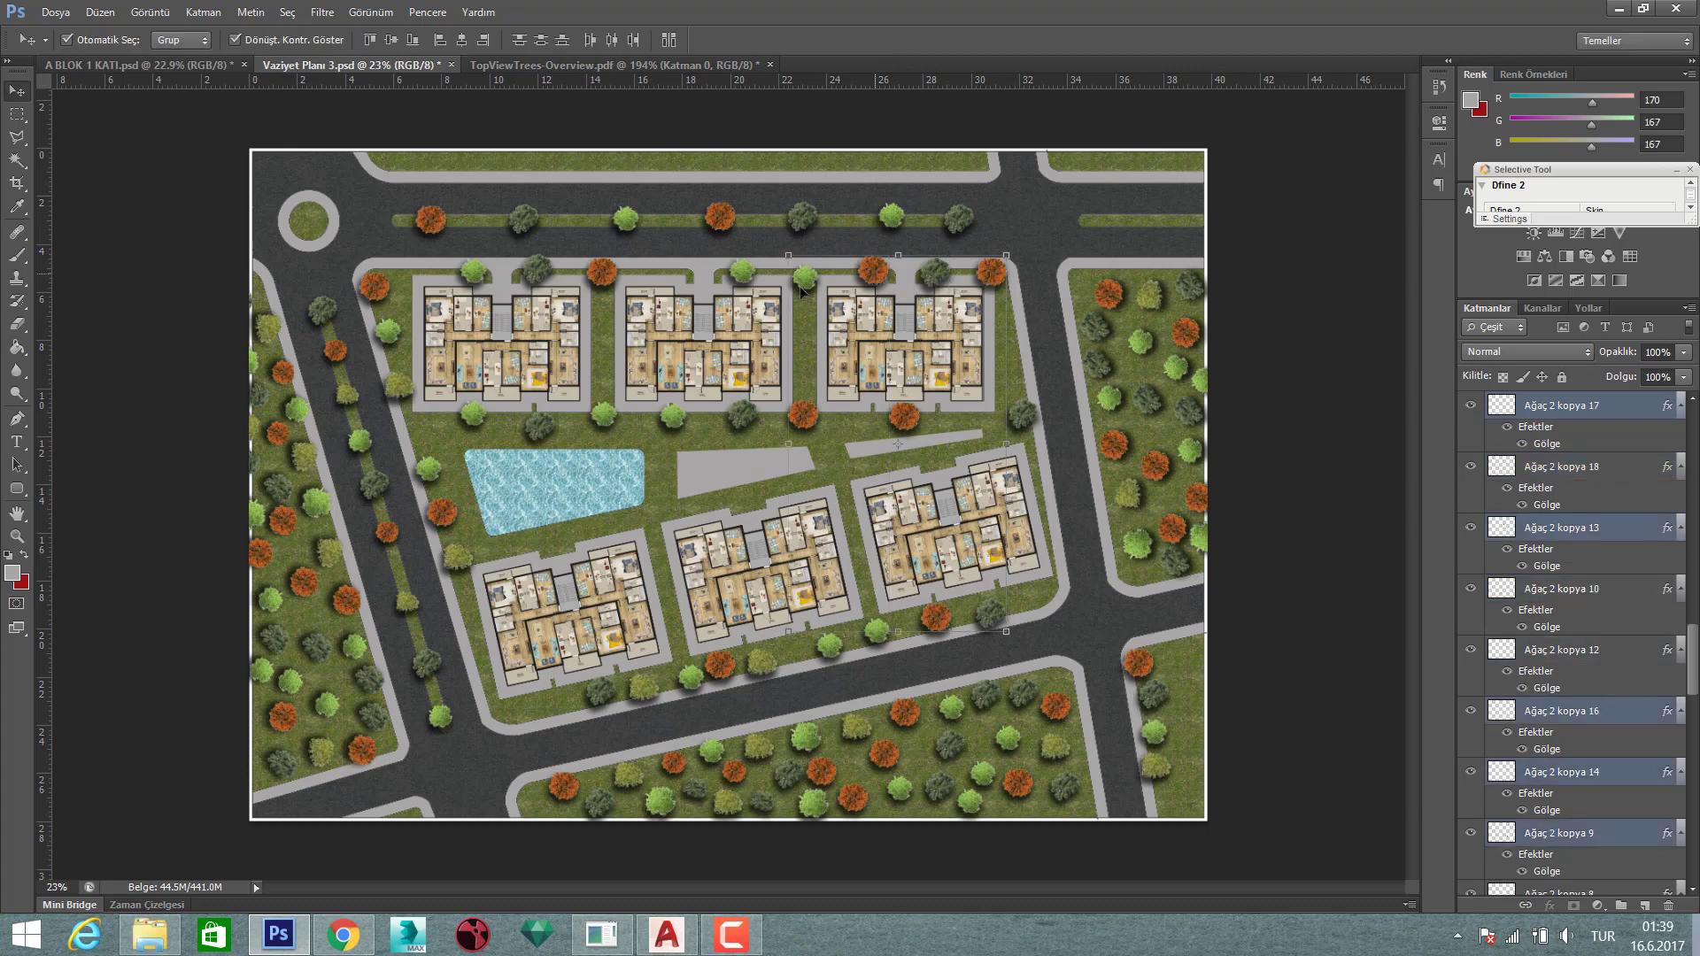
pyautogui.keyDown('shift'); pyautogui.click(1025, 400); pyautogui.keyUp('shift')
pyautogui.hotkey('ctrl', 't')
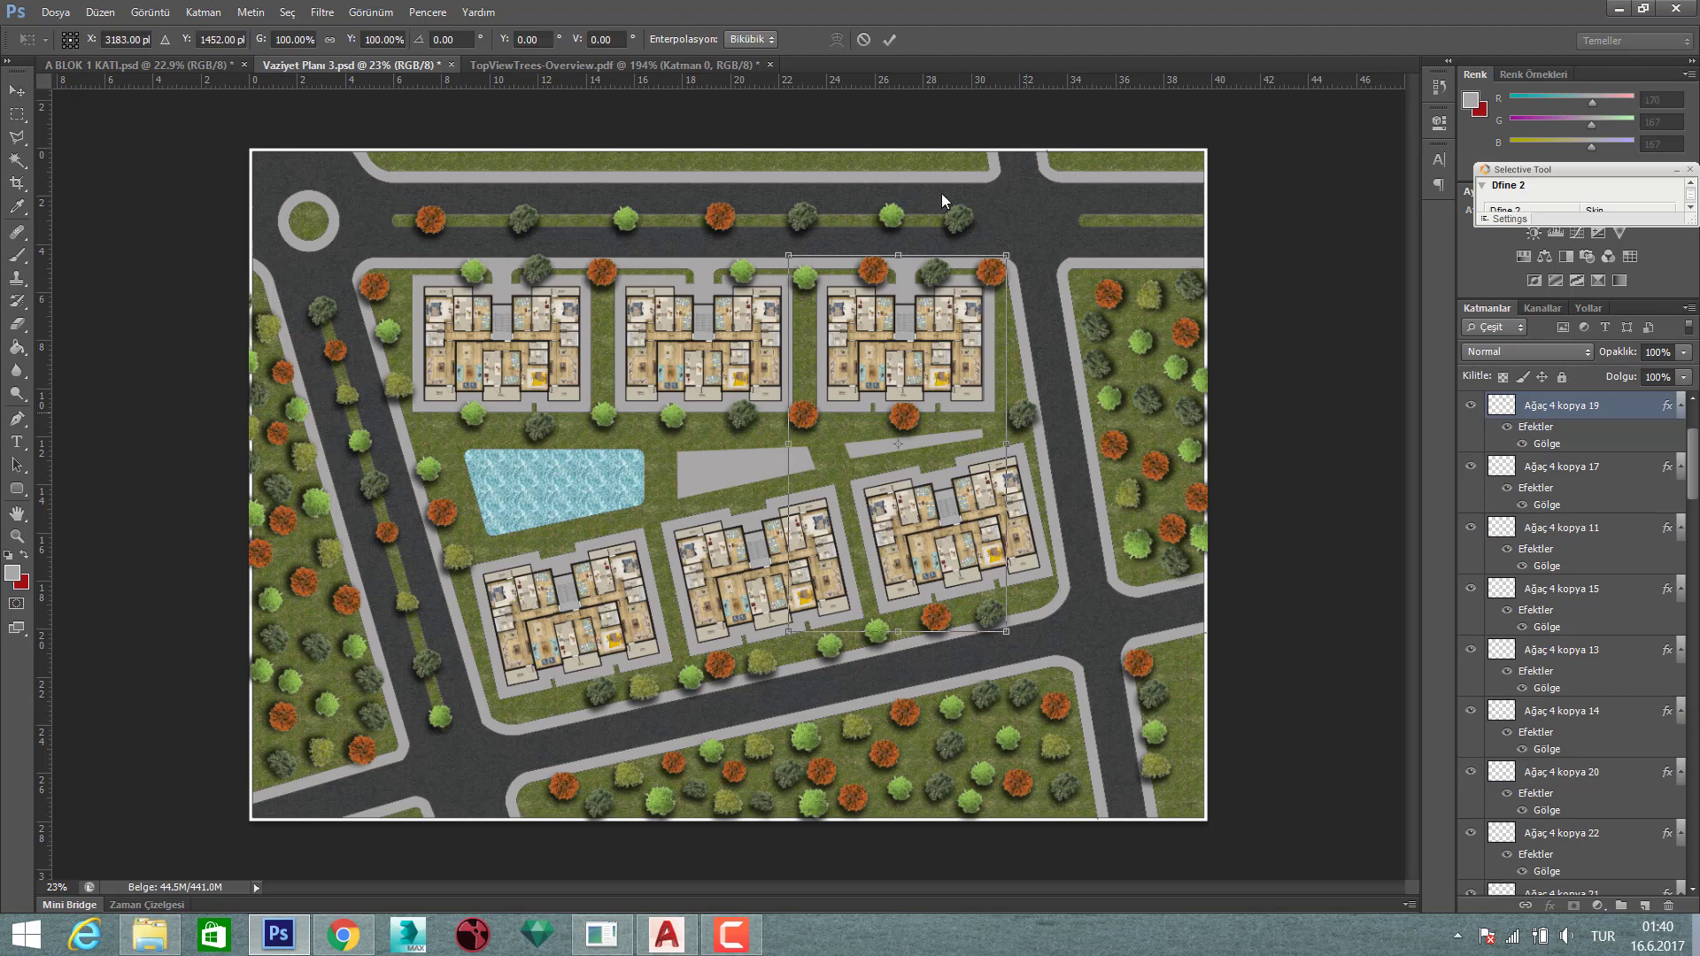
pyautogui.click(867, 41)
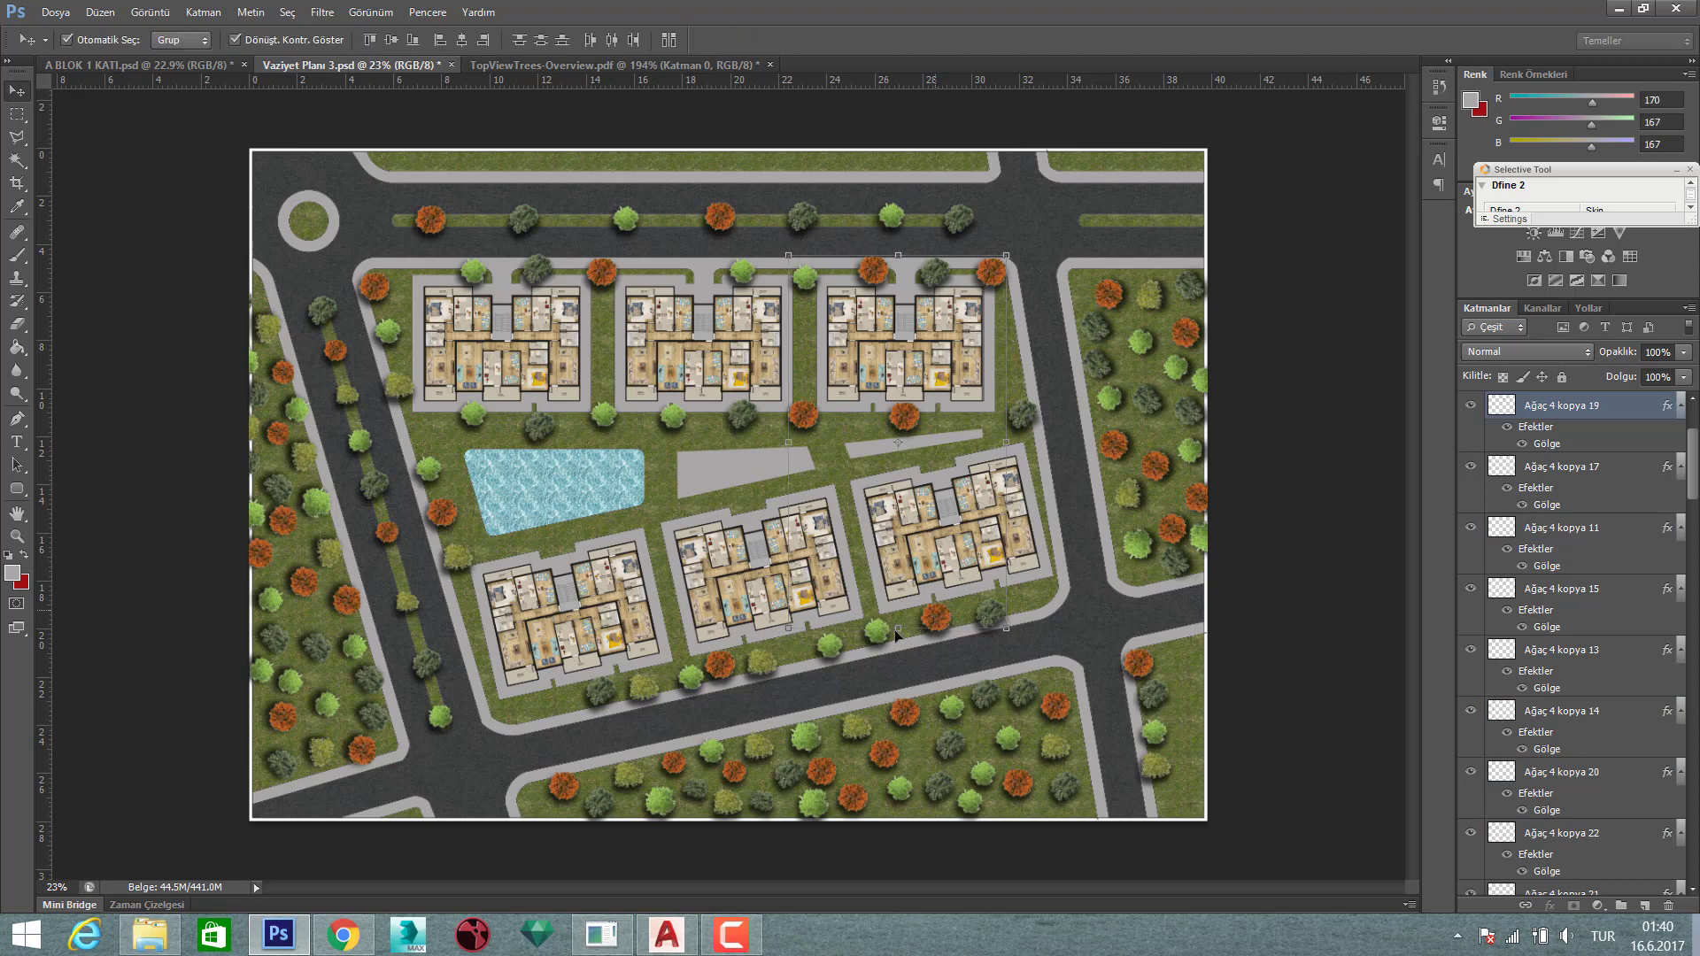
pyautogui.keyDown('shift'); pyautogui.click(832, 645); pyautogui.keyUp('shift')
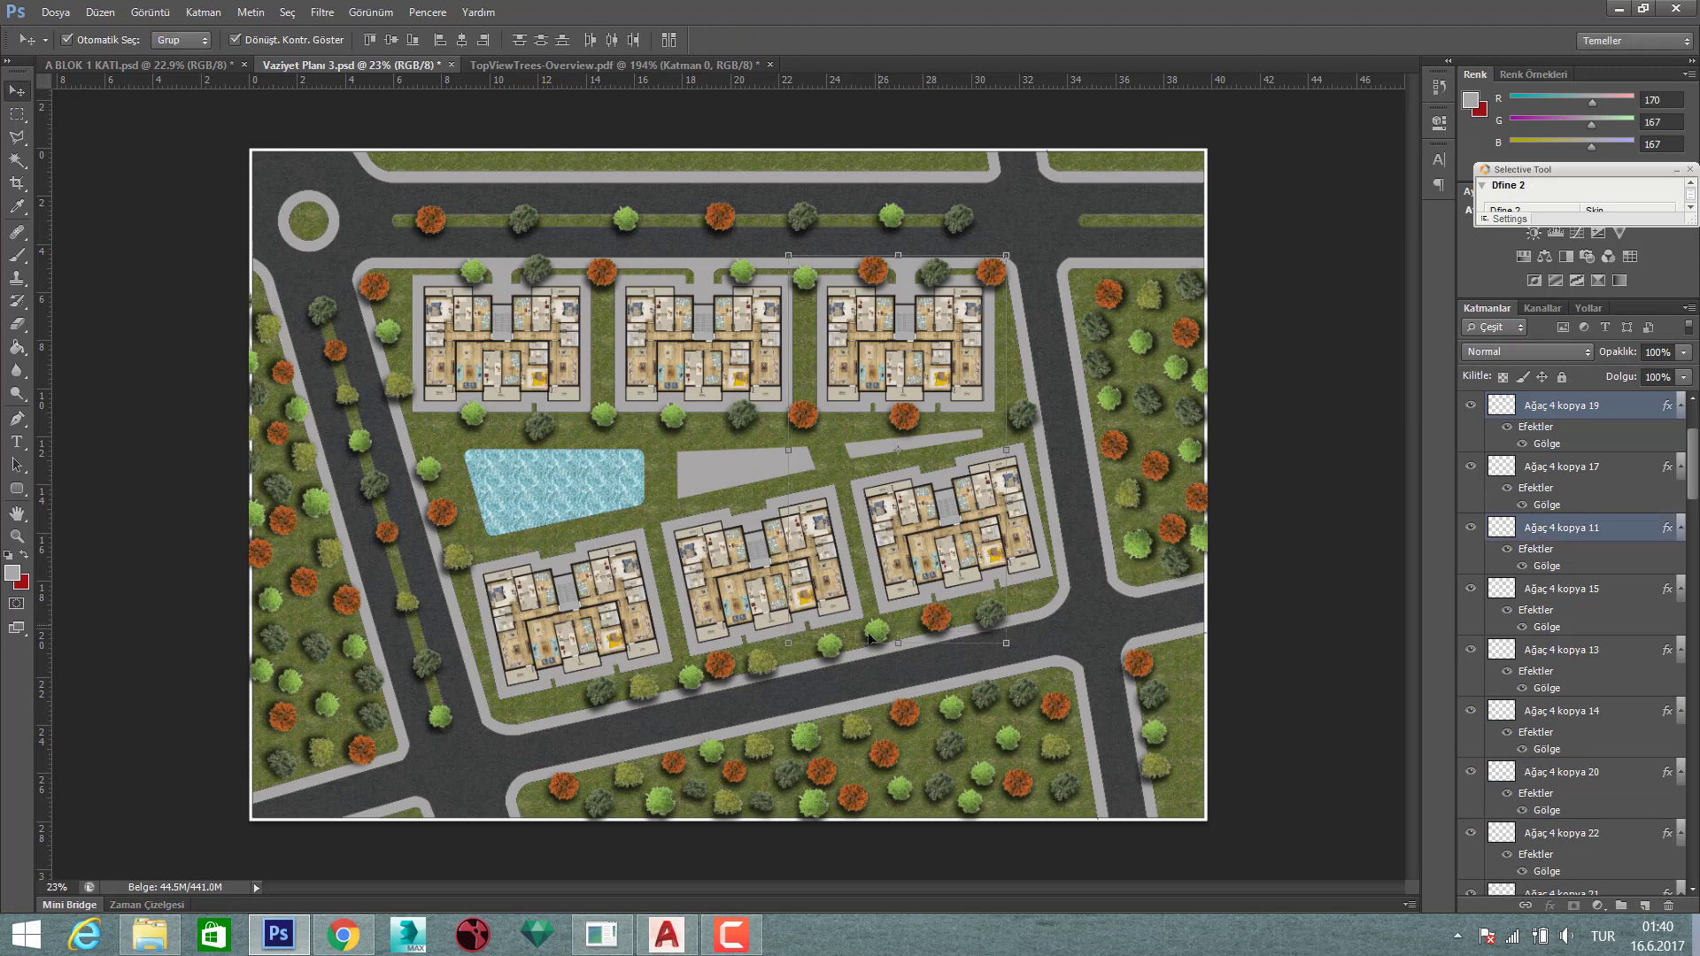
pyautogui.keyDown('shift'); pyautogui.click(762, 662); pyautogui.keyUp('shift')
pyautogui.hotkey('ctrl', 't')
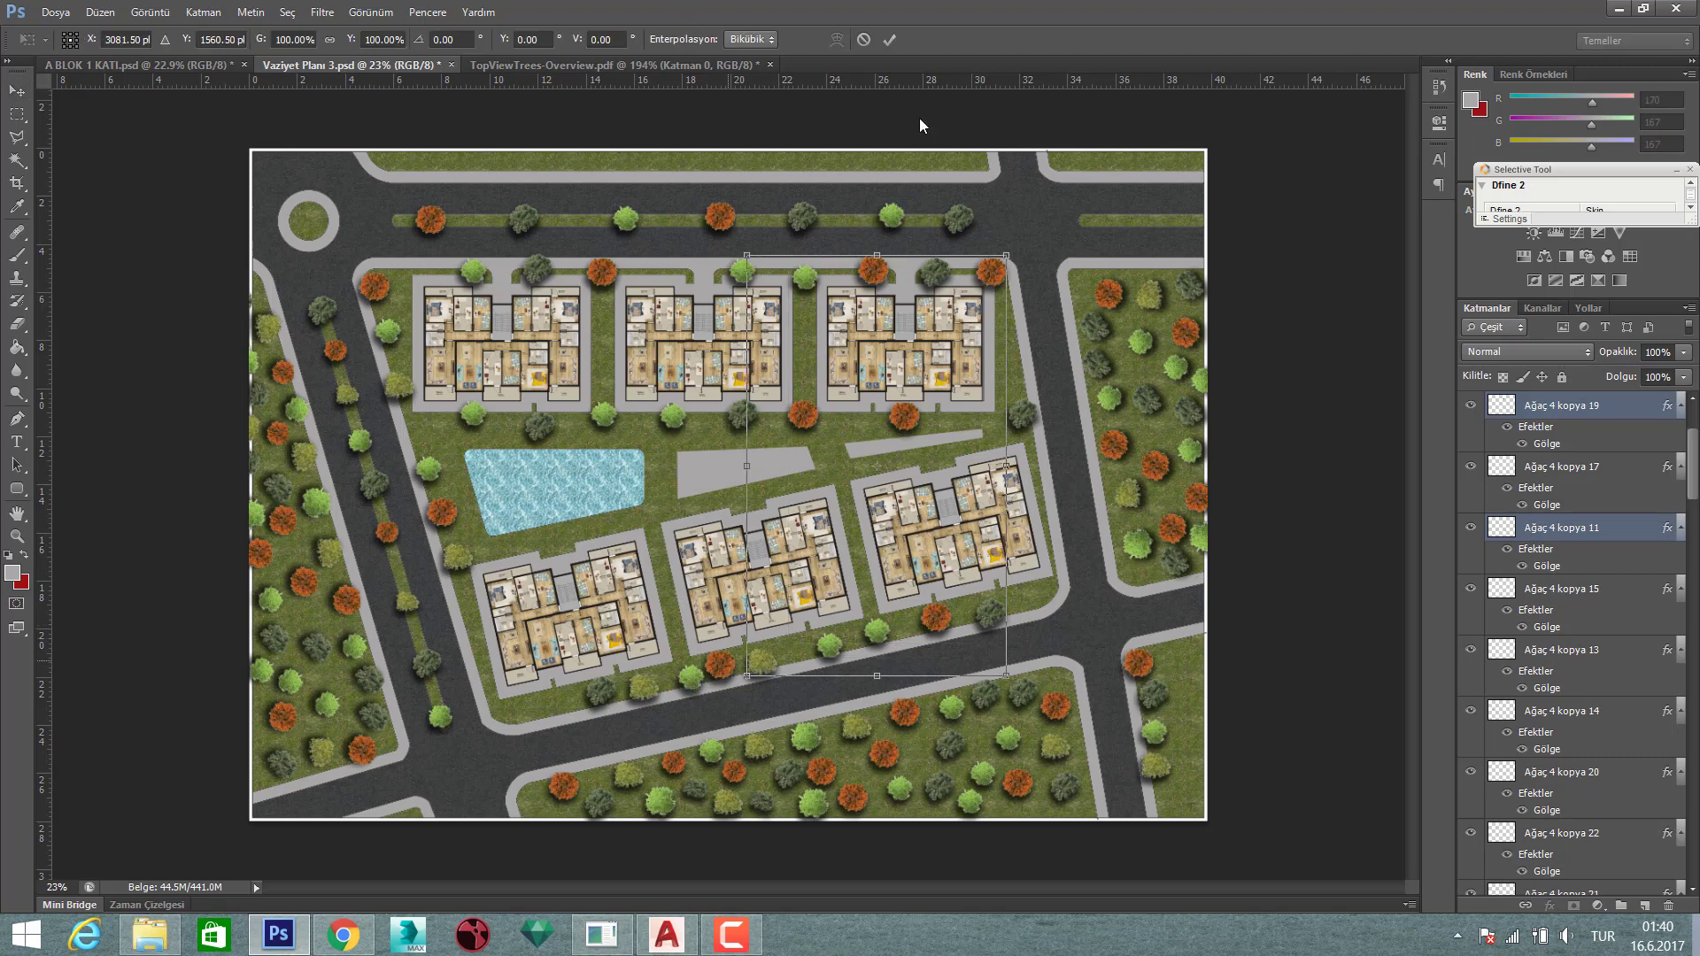
pyautogui.press('Return')
# - Add the lower lawn-edge and left-side tree layers to the selection, leaving the plan unchanged
pyautogui.keyDown('shift'); pyautogui.click(716, 671); pyautogui.keyUp('shift')
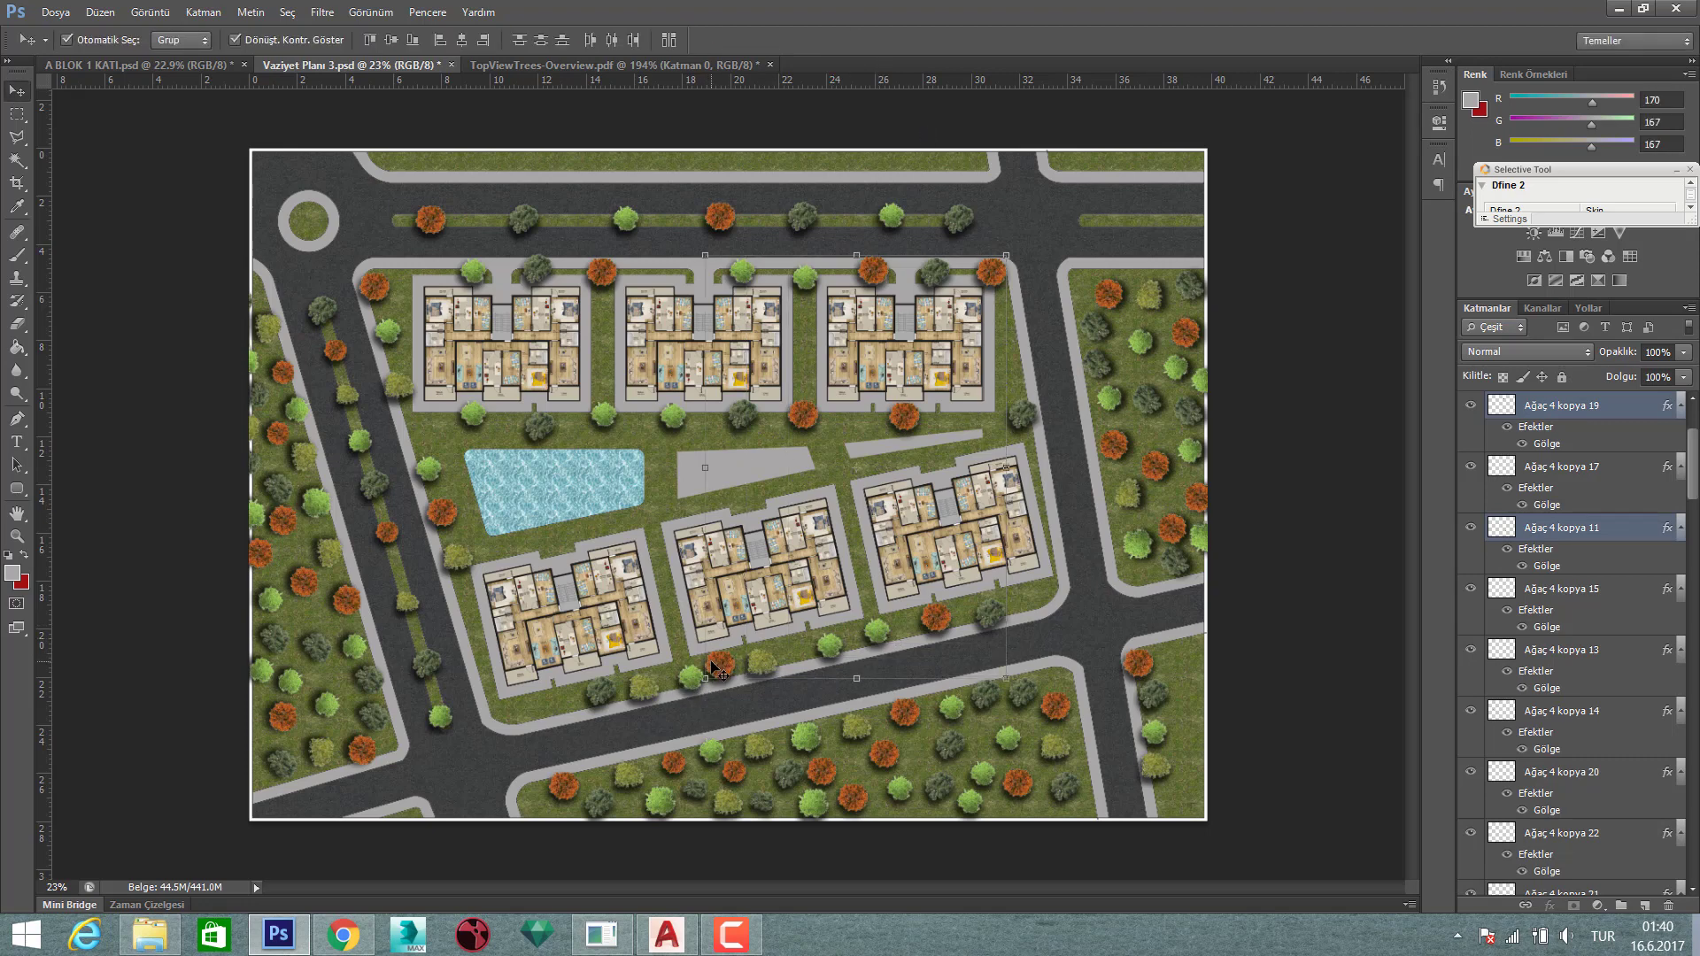
pyautogui.keyDown('shift'); pyautogui.click(683, 681); pyautogui.keyUp('shift')
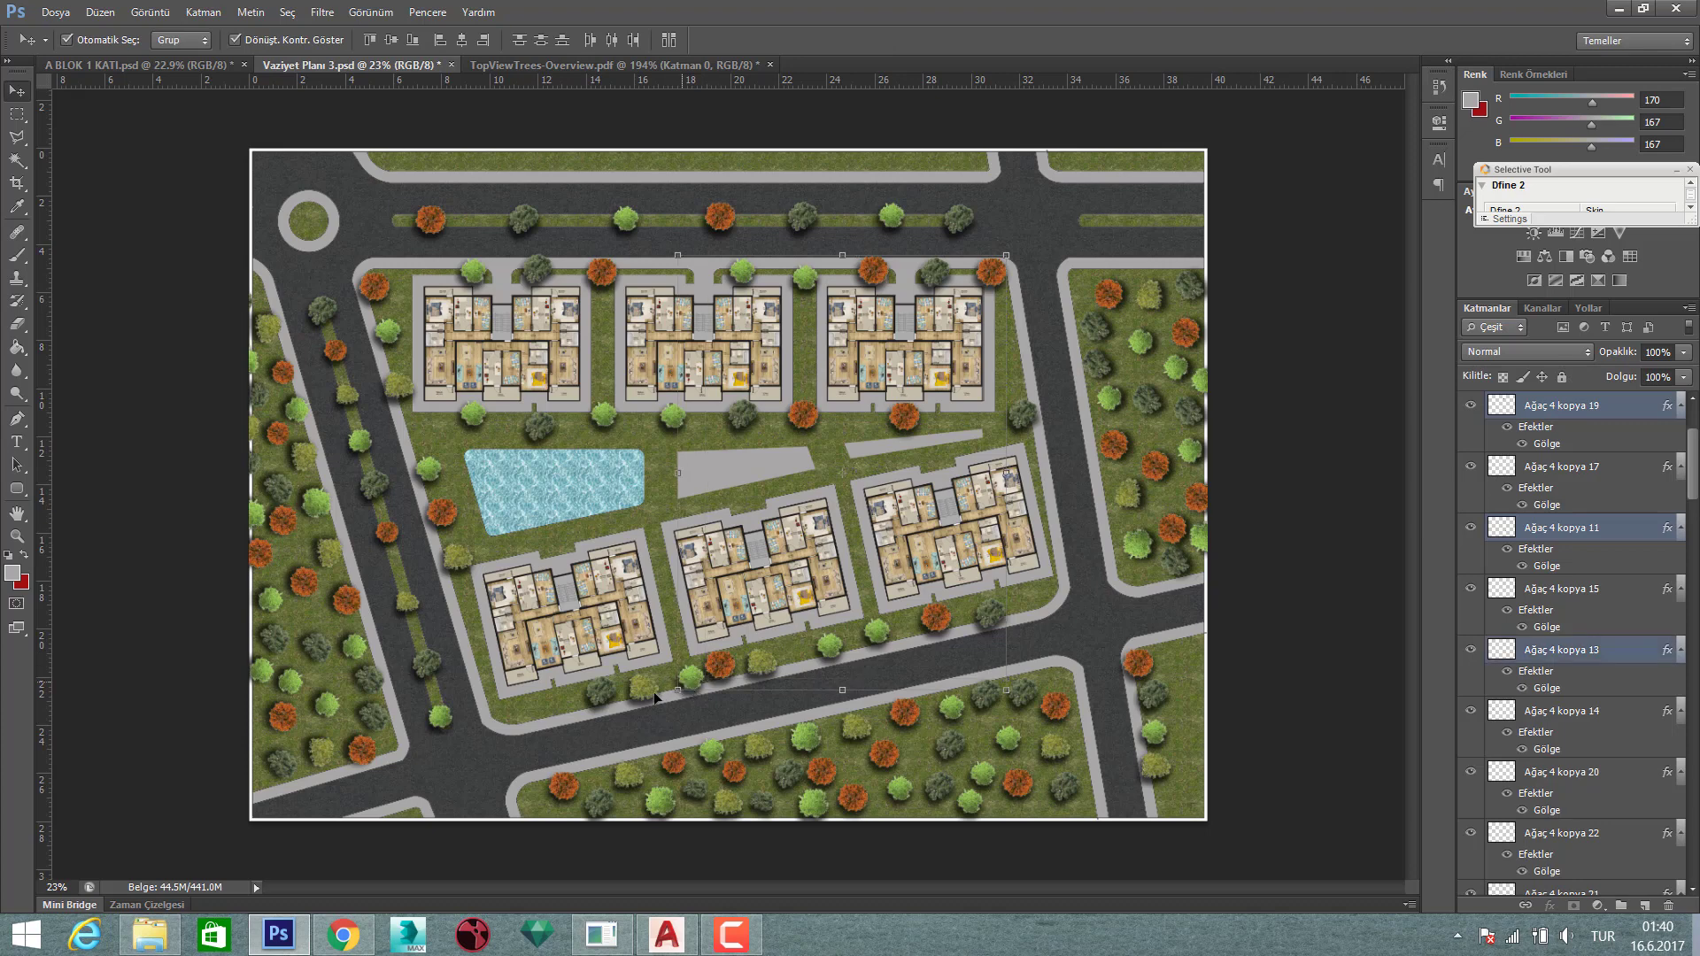
pyautogui.keyDown('shift'); pyautogui.click(592, 700); pyautogui.keyUp('shift')
pyautogui.keyDown('shift'); pyautogui.click(454, 561); pyautogui.keyUp('shift')
pyautogui.keyDown('shift'); pyautogui.click(452, 512); pyautogui.keyUp('shift')
pyautogui.hotkey('ctrl', 't')
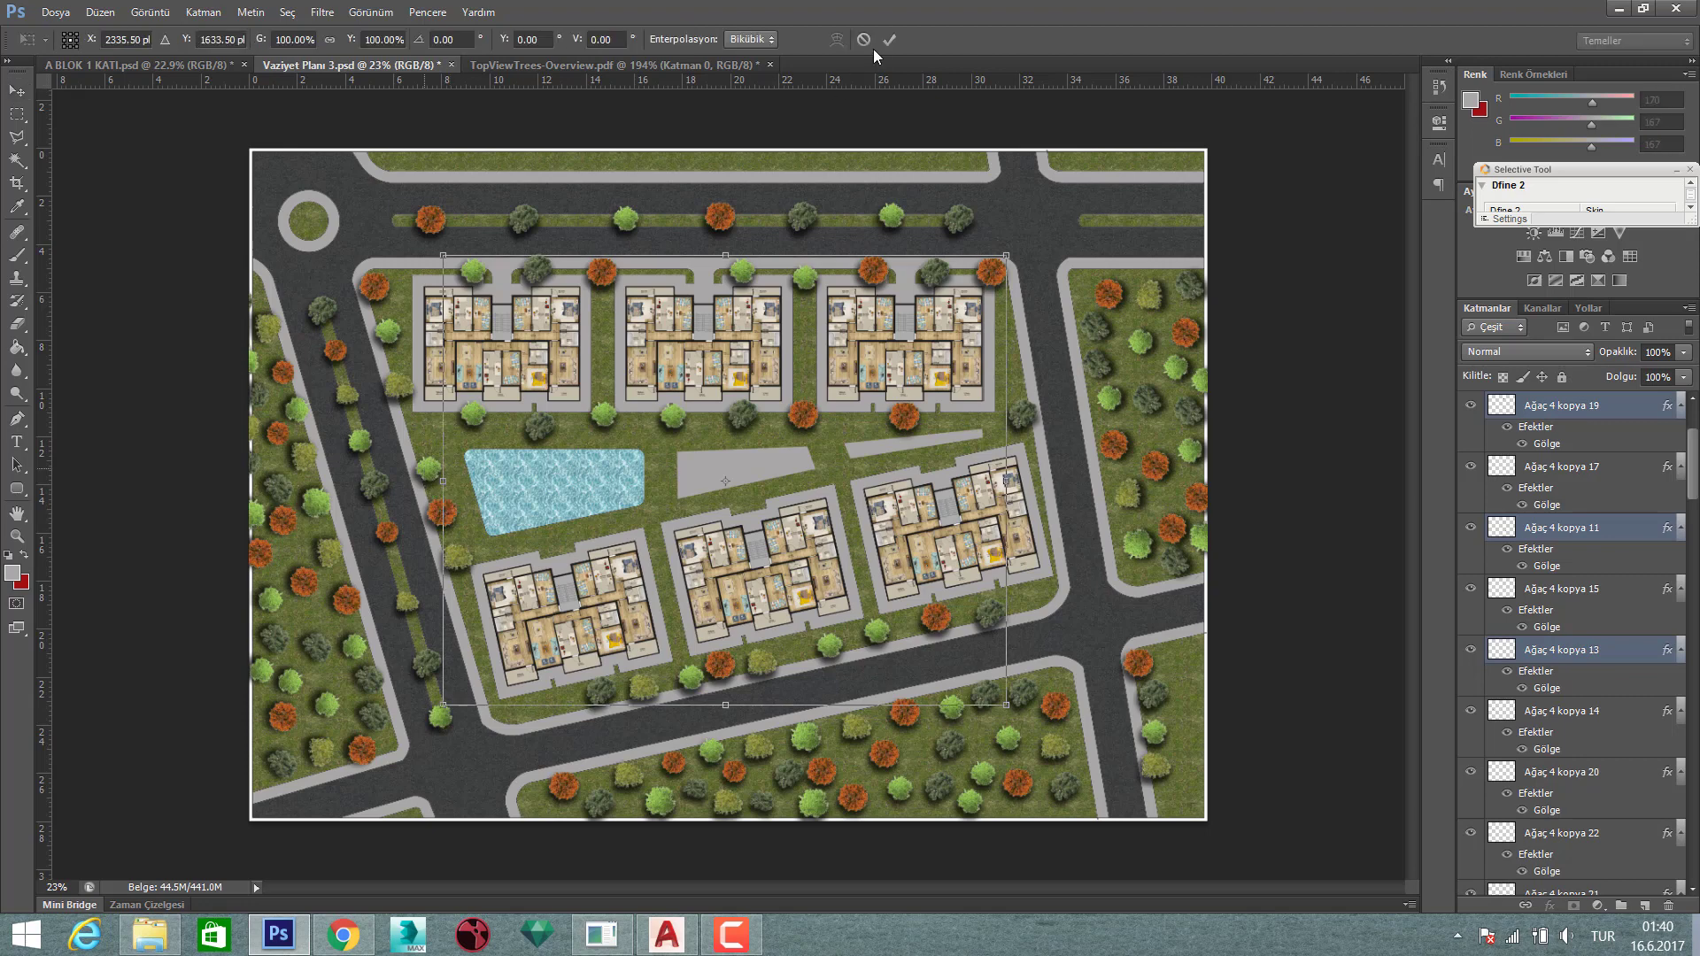
pyautogui.click(864, 40)
pyautogui.hotkey('ctrl', 't')
pyautogui.click(864, 39)
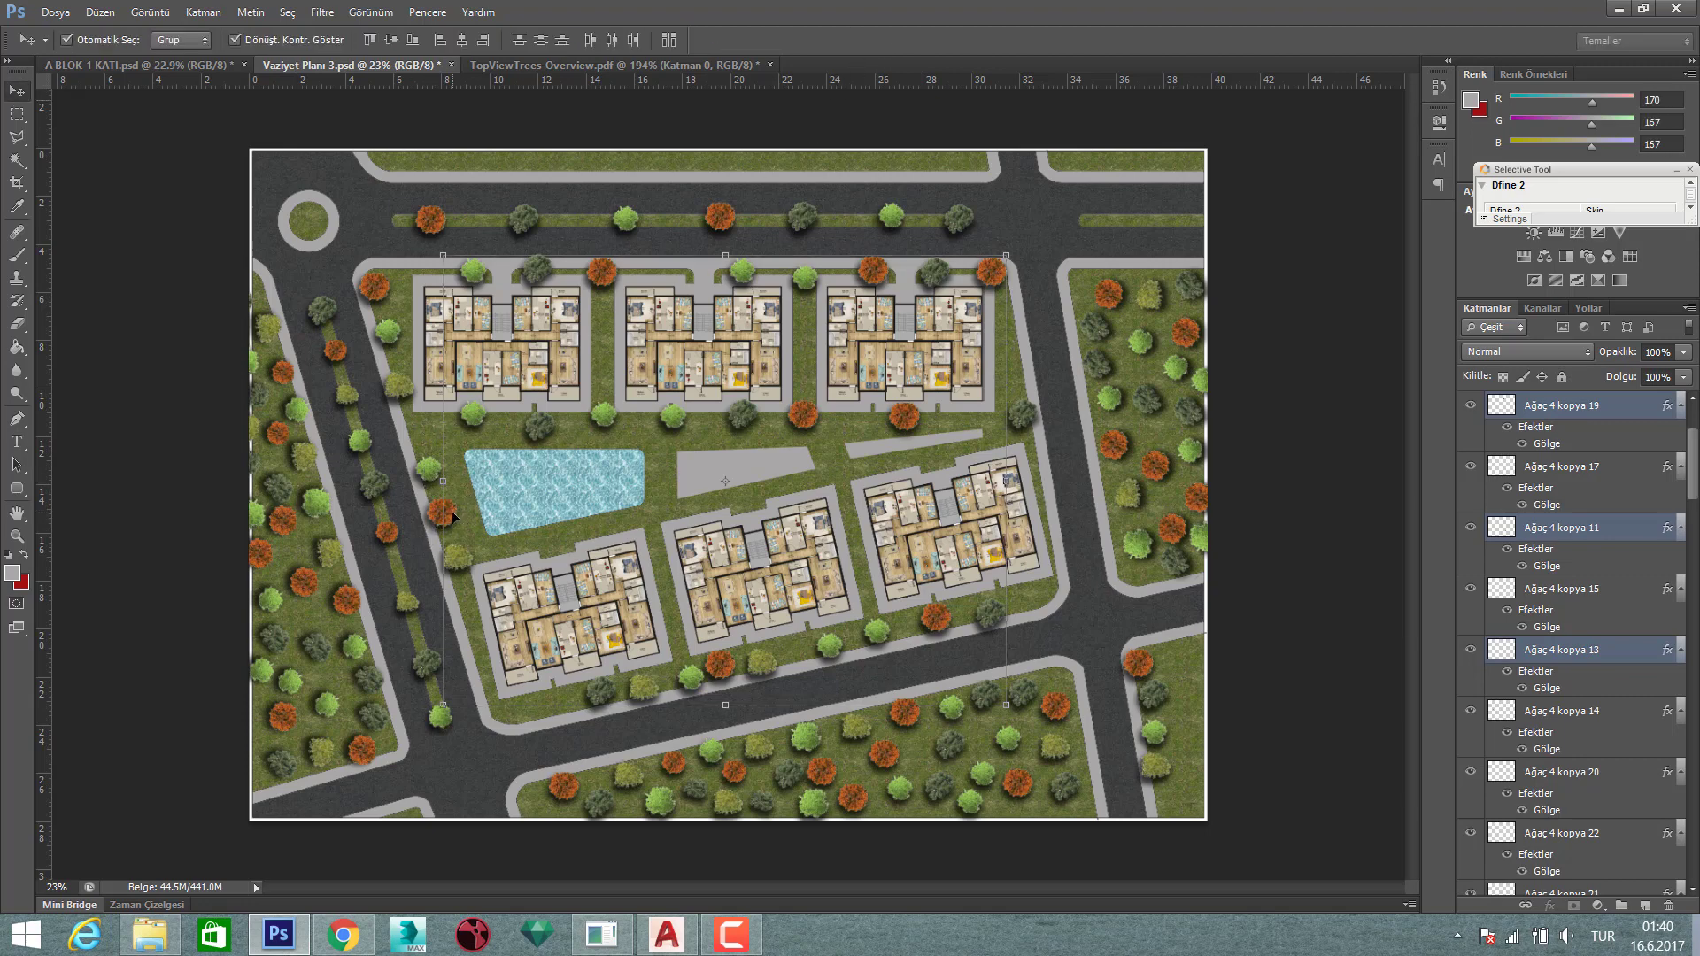
pyautogui.keyDown('shift'); pyautogui.click(436, 465); pyautogui.keyUp('shift')
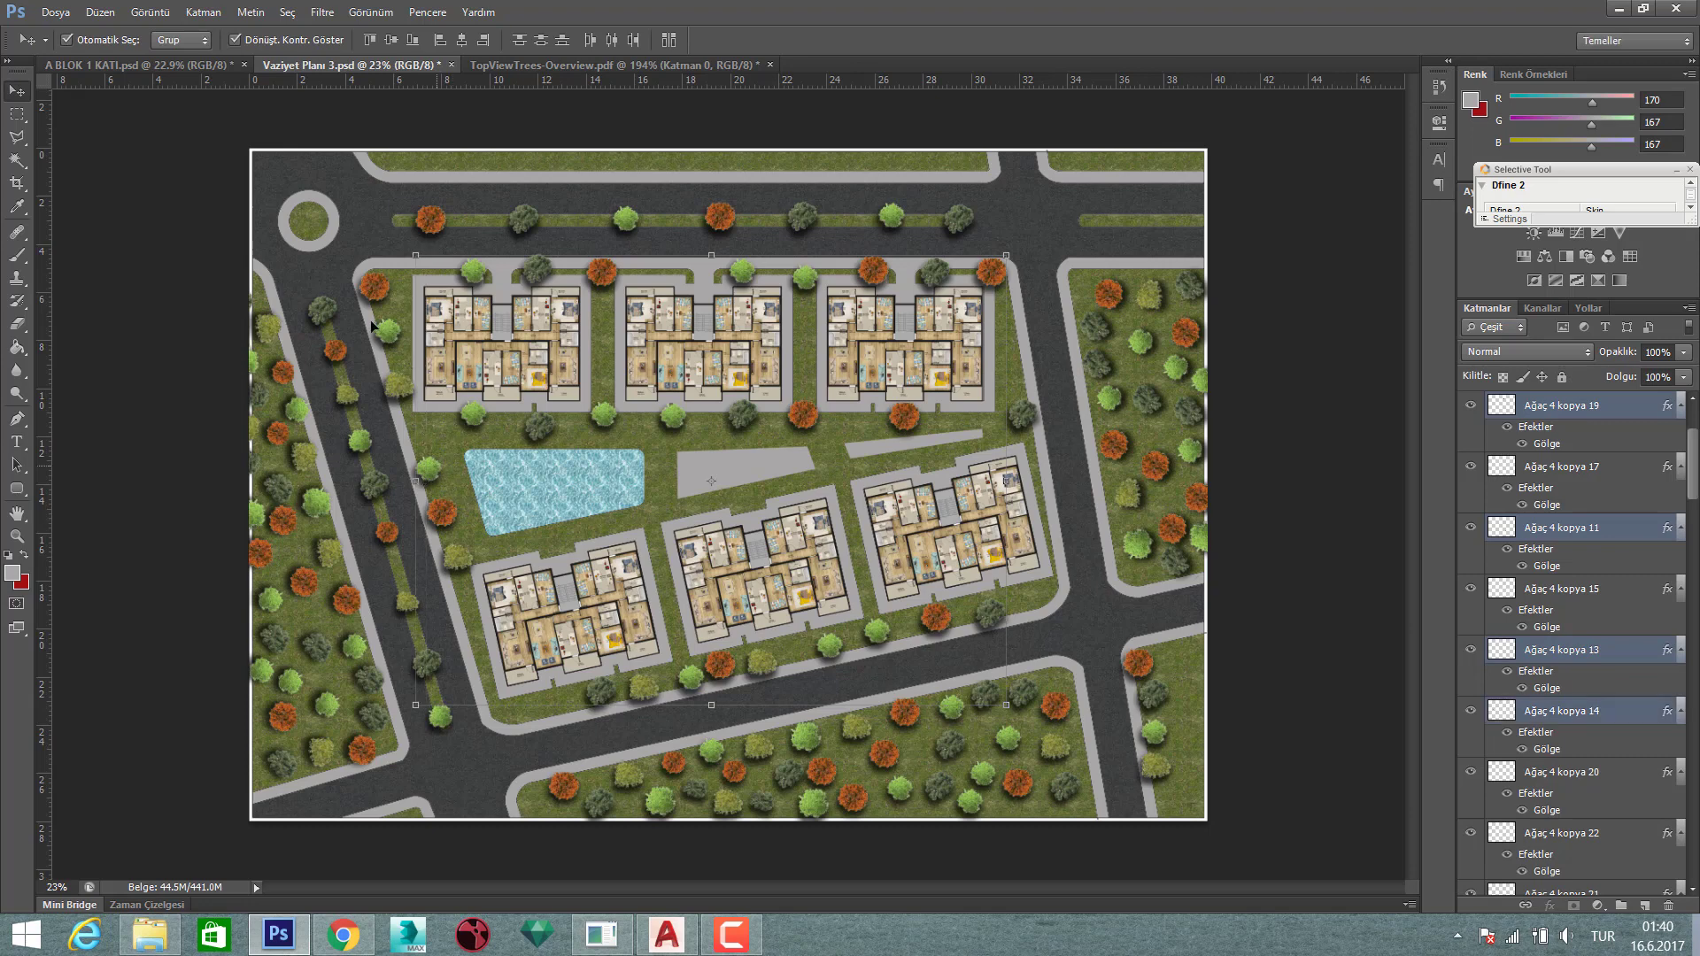
pyautogui.keyDown('shift'); pyautogui.click(379, 290); pyautogui.keyUp('shift')
pyautogui.keyDown('shift'); pyautogui.click(395, 339); pyautogui.keyUp('shift')
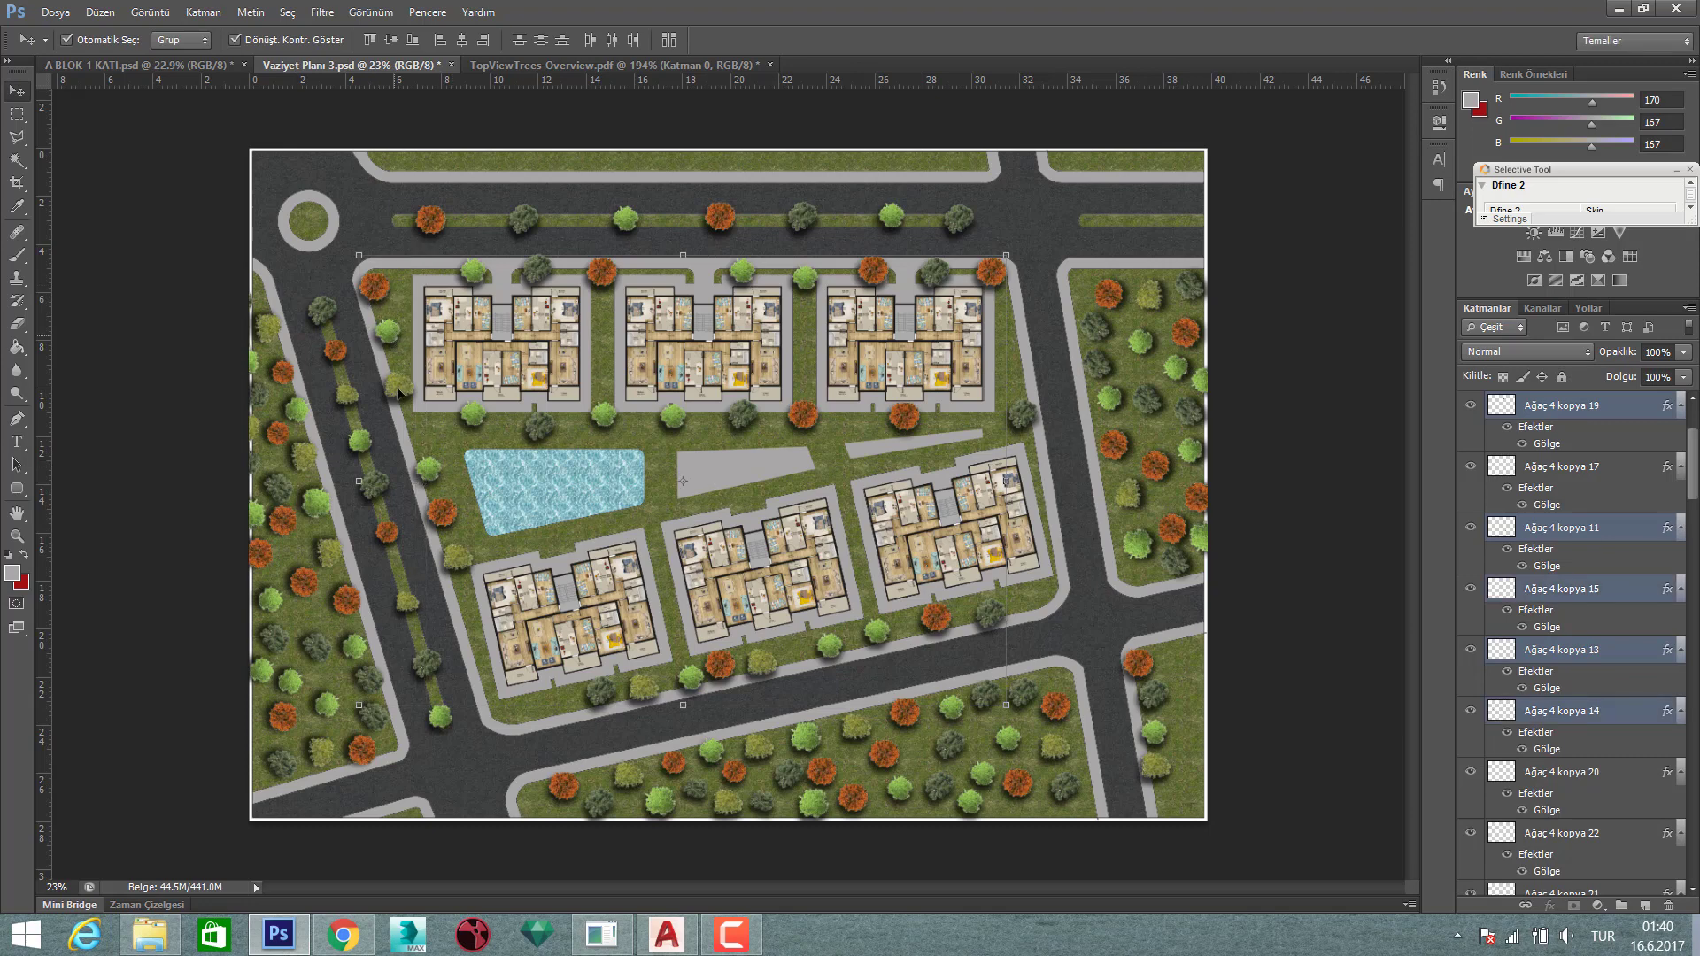
# - Merge the selected tree layers, then add two more trees and merge again
pyautogui.rightClick(1576, 529)
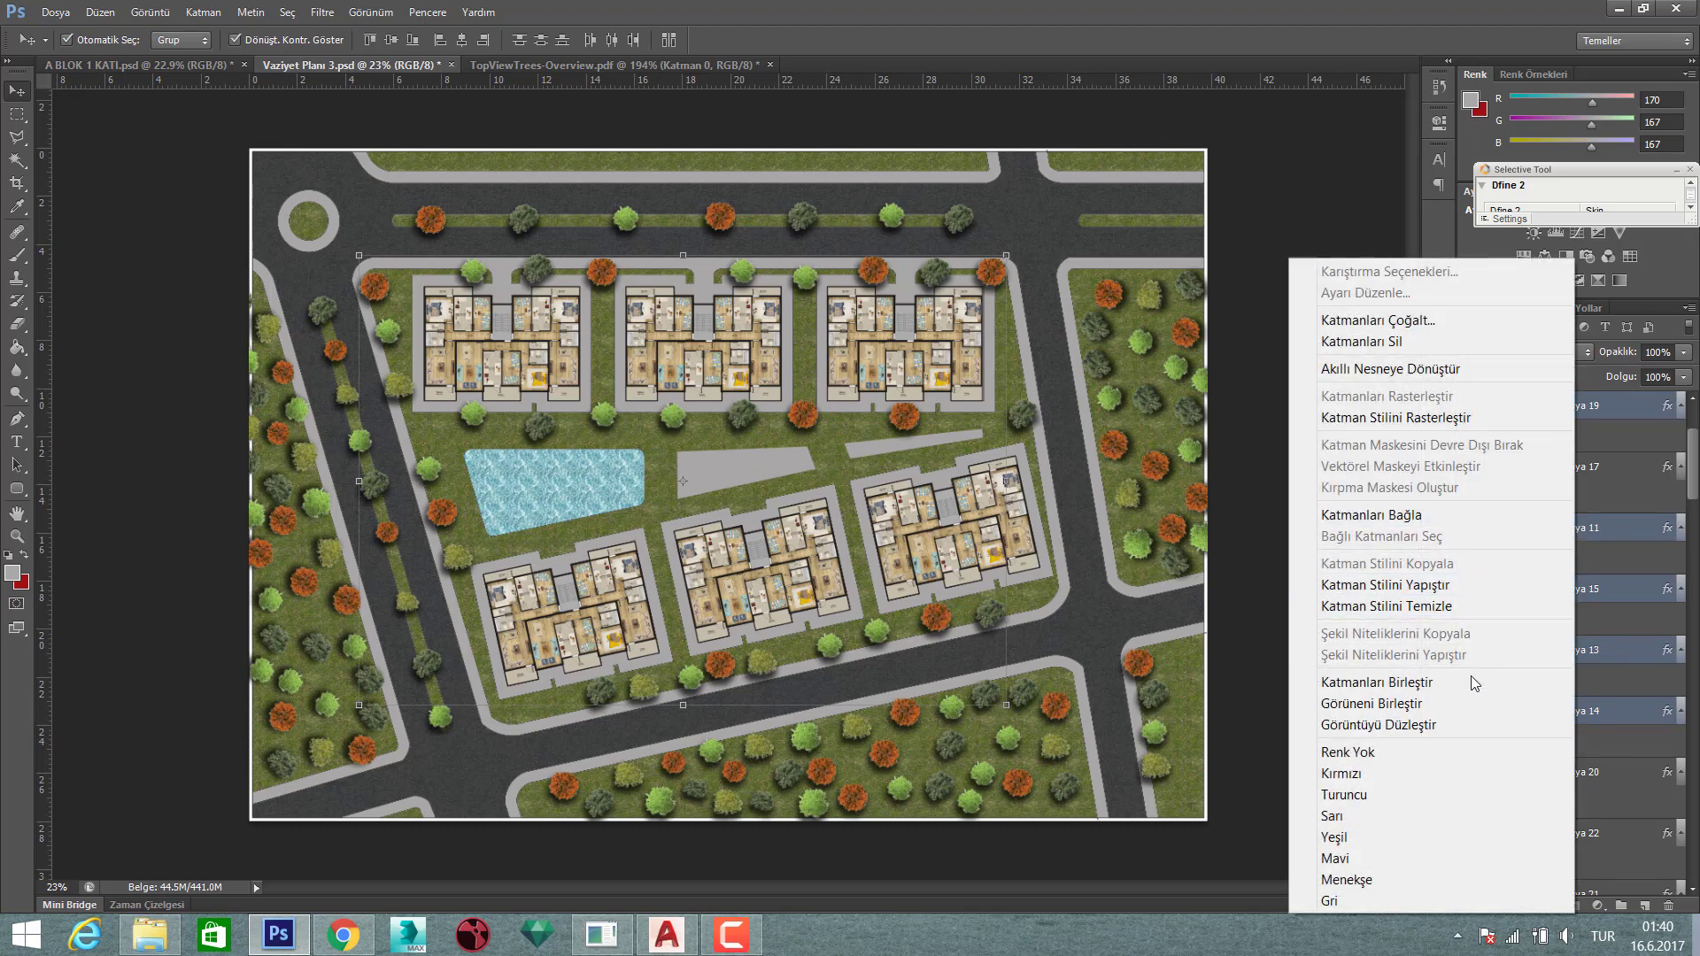
pyautogui.click(1469, 682)
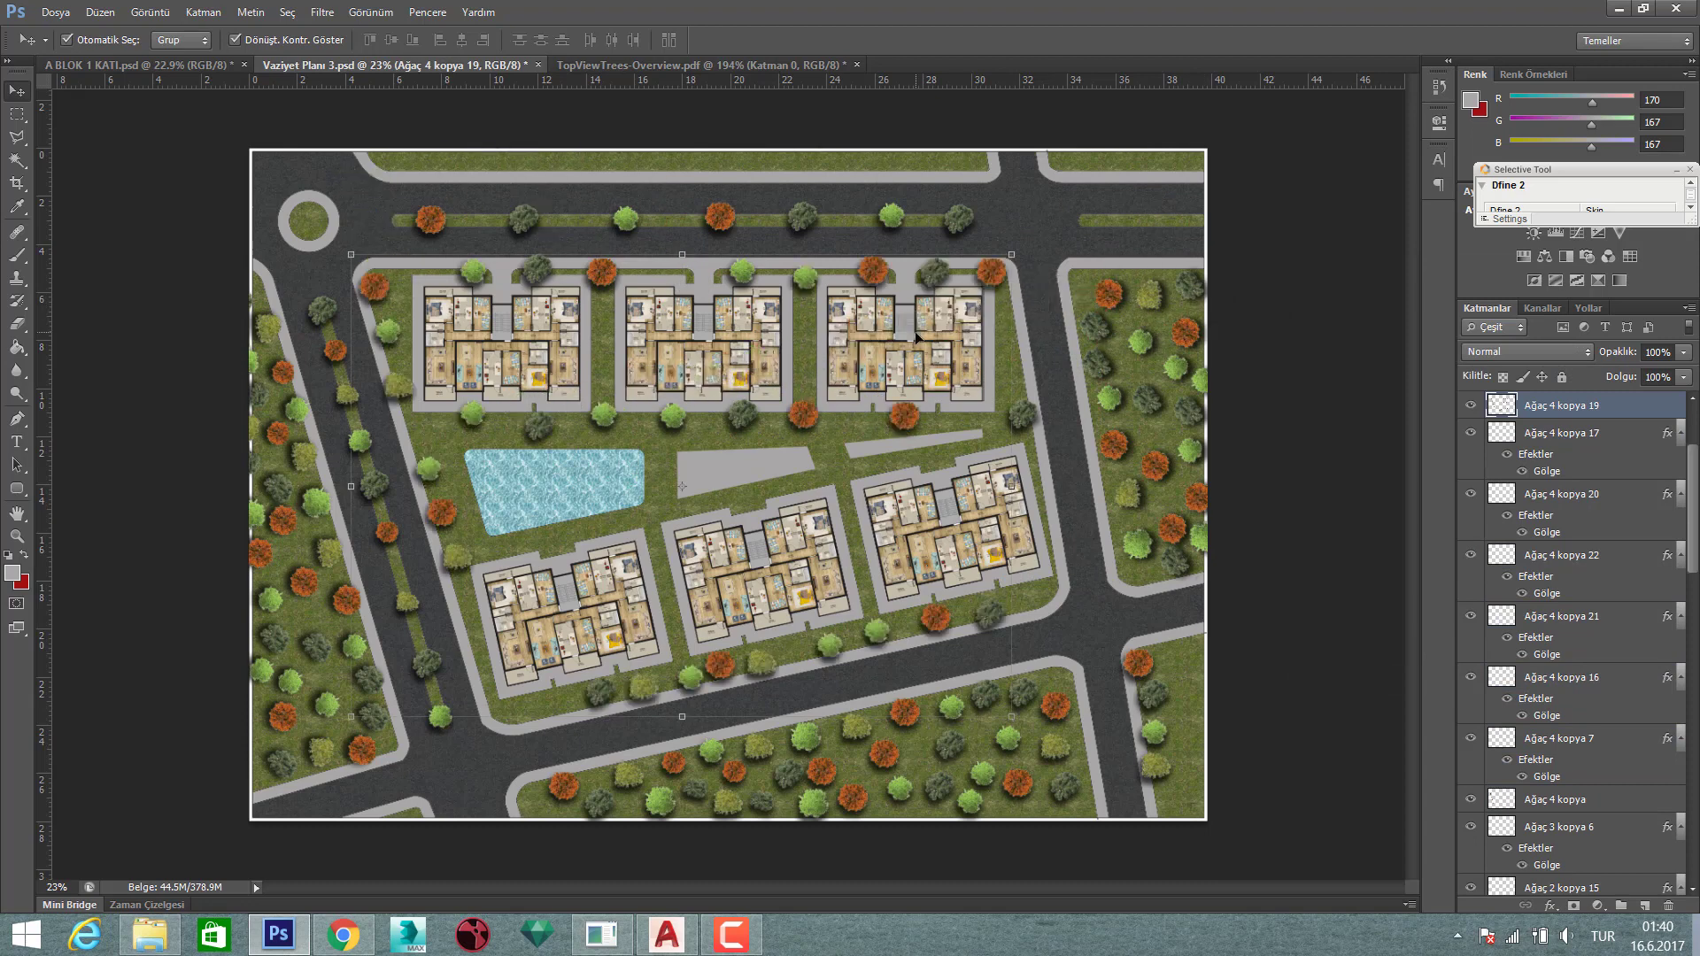
pyautogui.keyDown('shift'); pyautogui.click(477, 276); pyautogui.keyUp('shift')
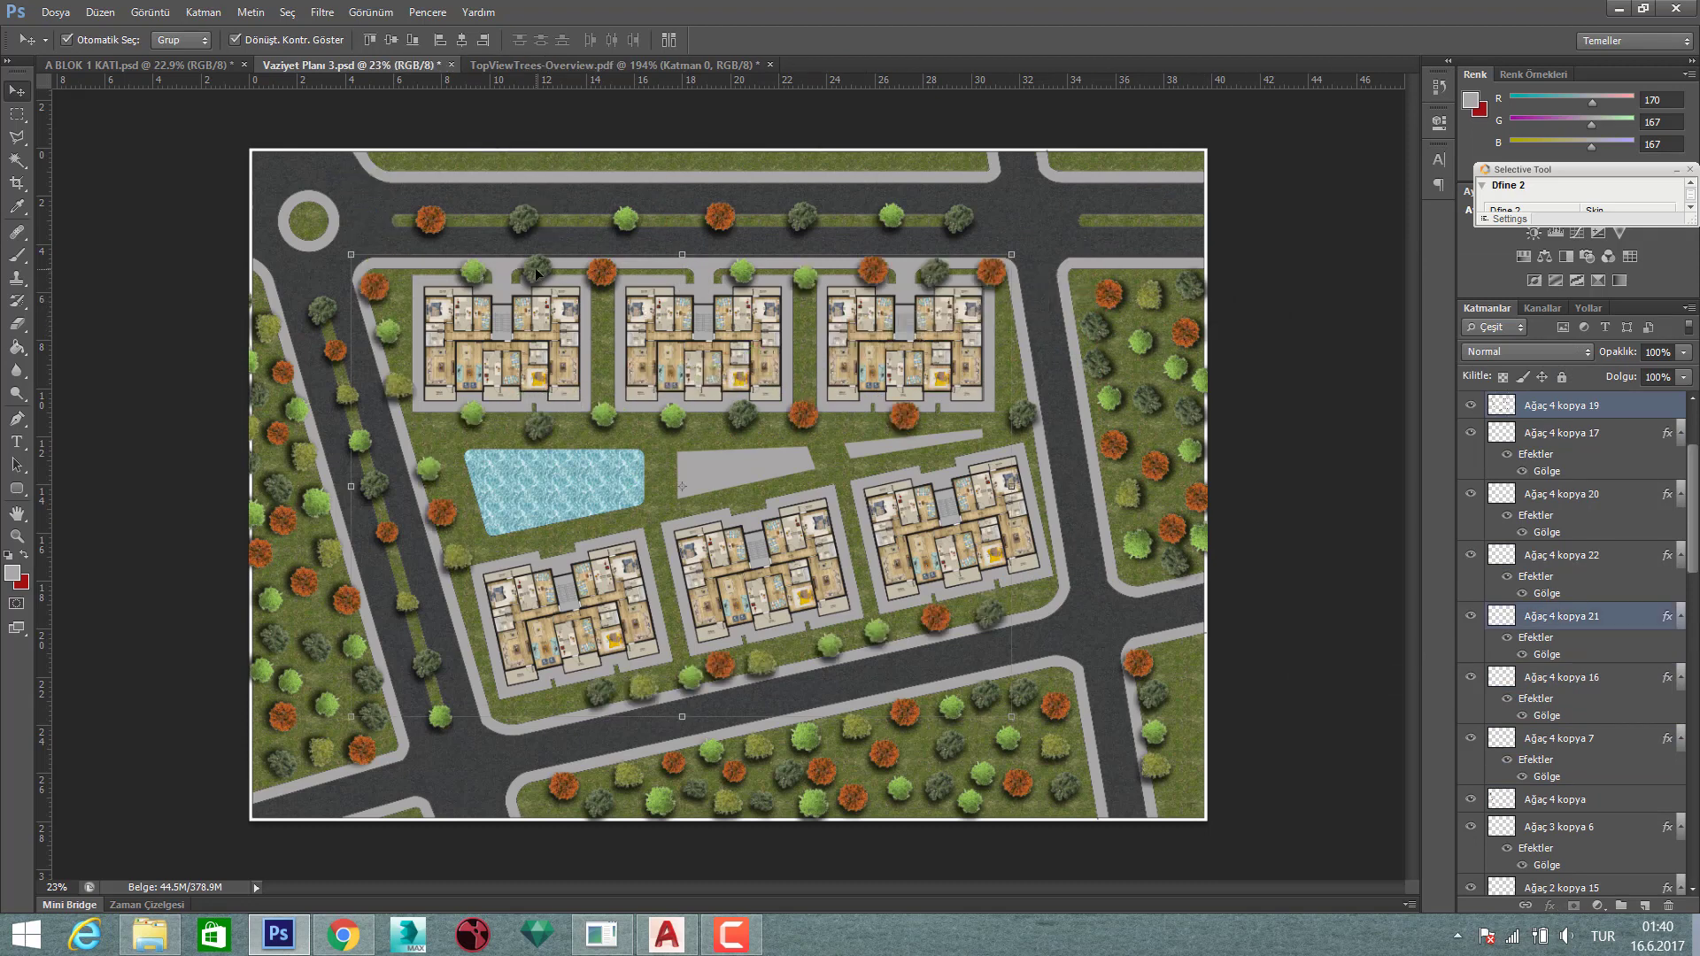
pyautogui.keyDown('shift'); pyautogui.click(604, 268); pyautogui.keyUp('shift')
pyautogui.rightClick(1592, 429)
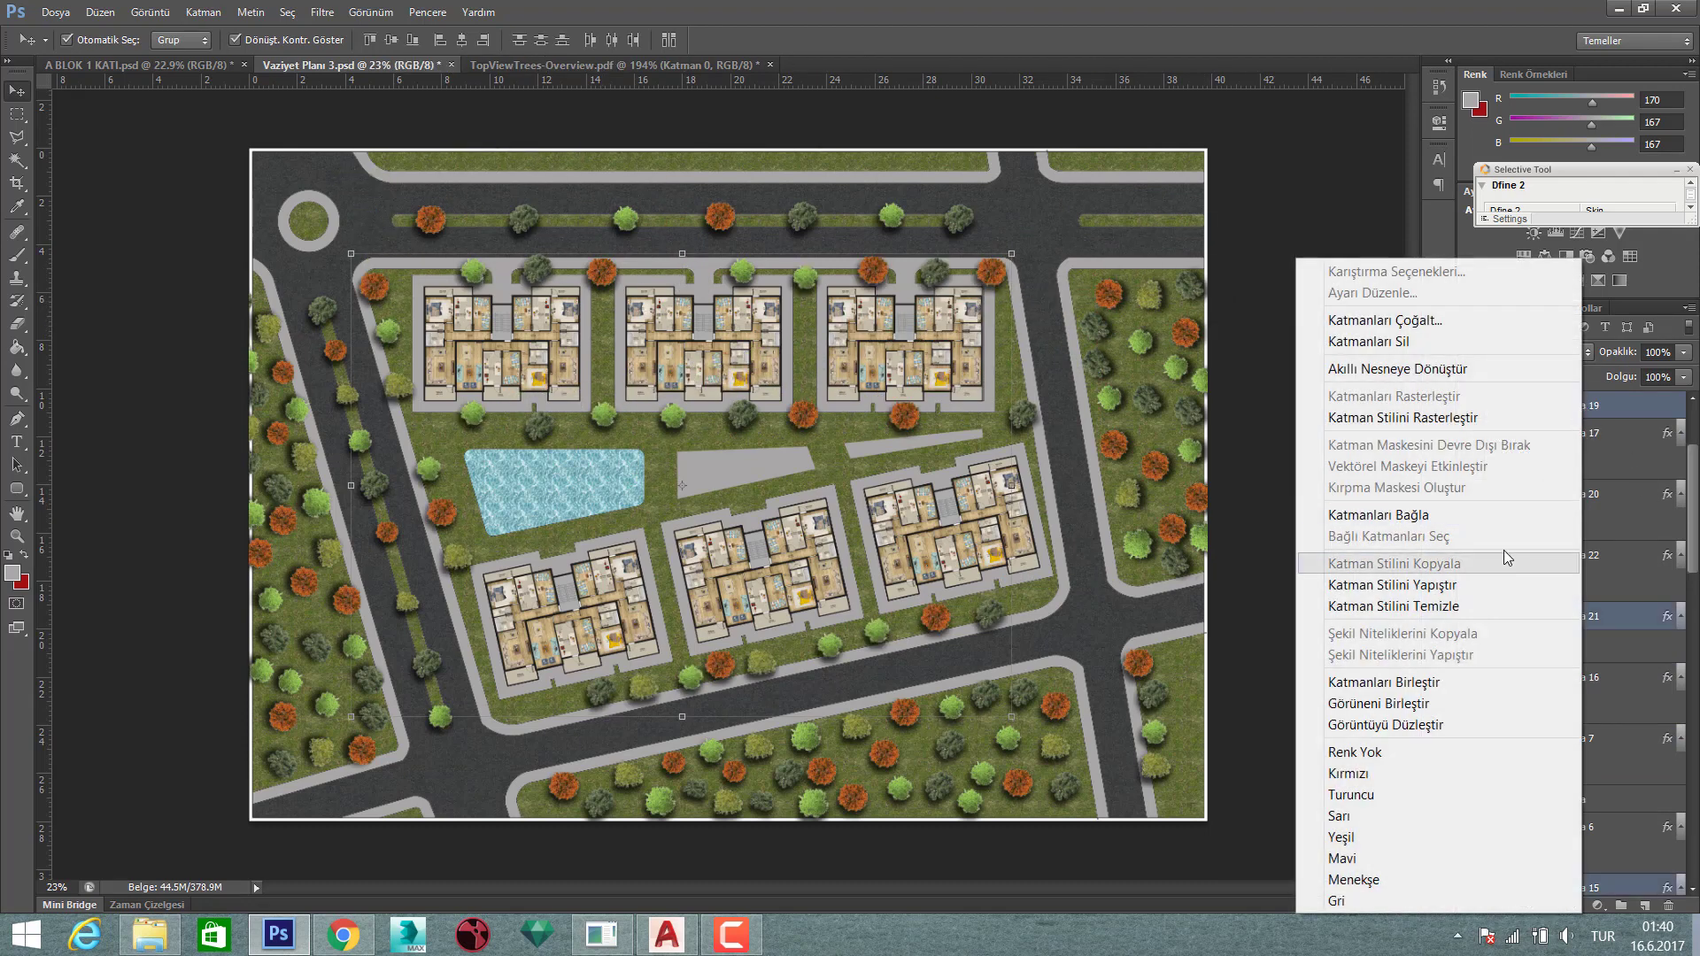
pyautogui.click(1480, 681)
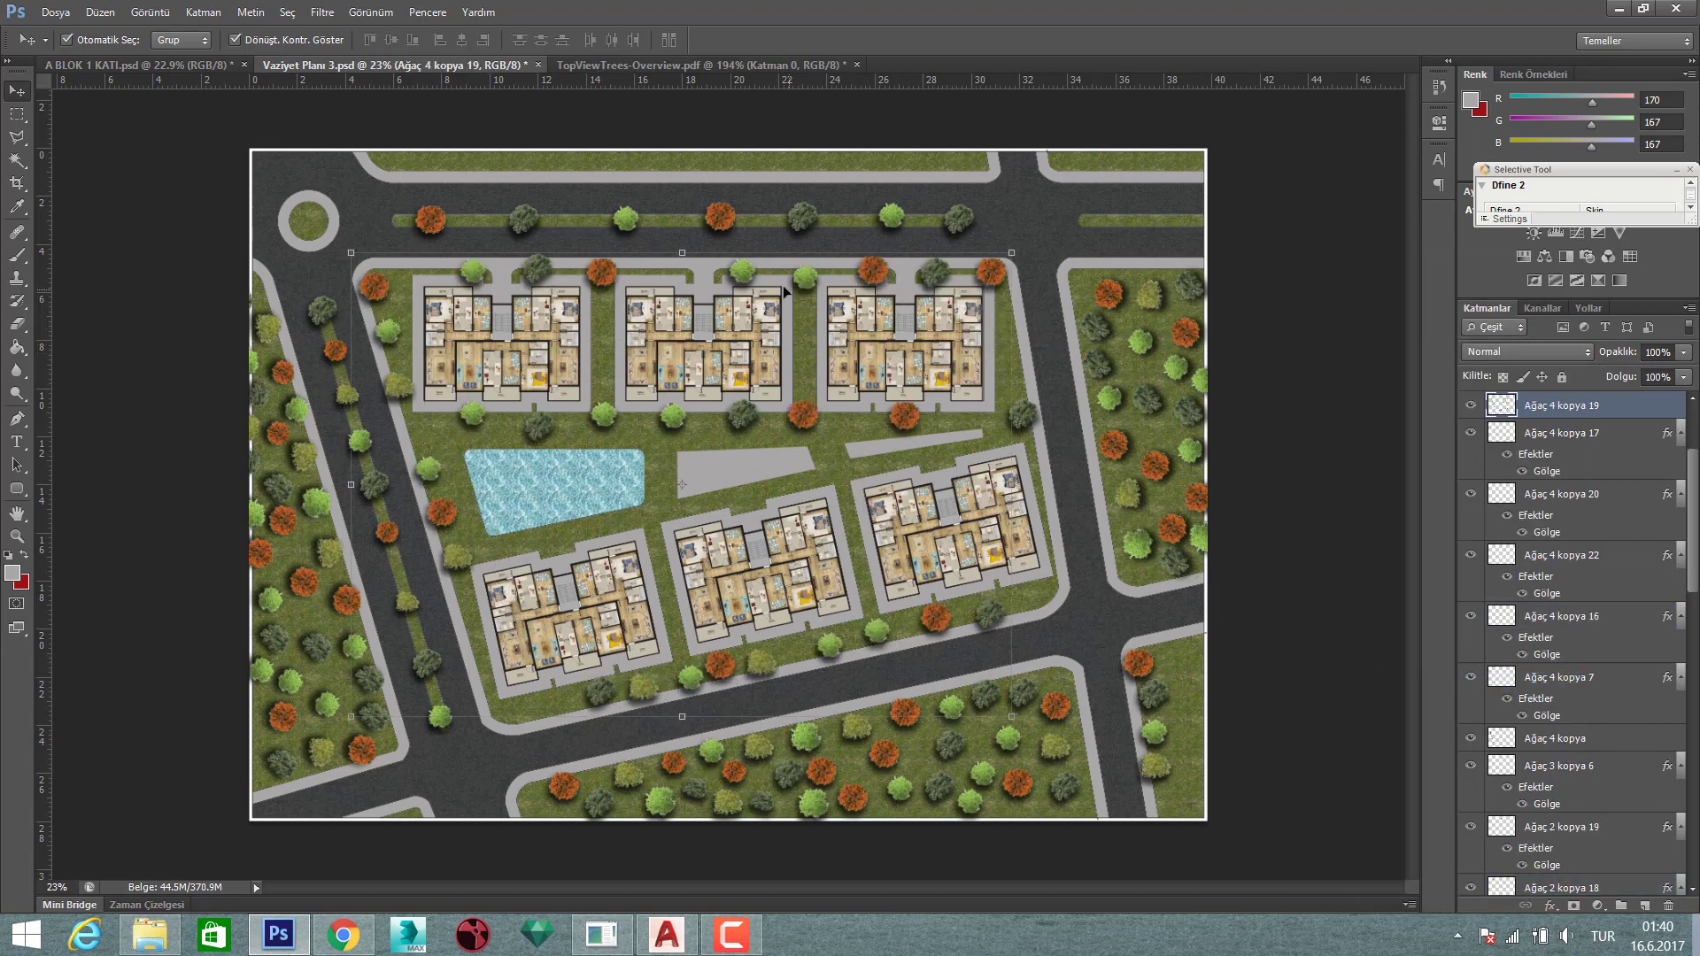
# - Merge Ağaç 4 kopya 20, 17 and 16 into Ağaç 4 kopya 19, undoing an accidental move
pyautogui.keyDown('shift'); pyautogui.click(883, 279); pyautogui.keyUp('shift')
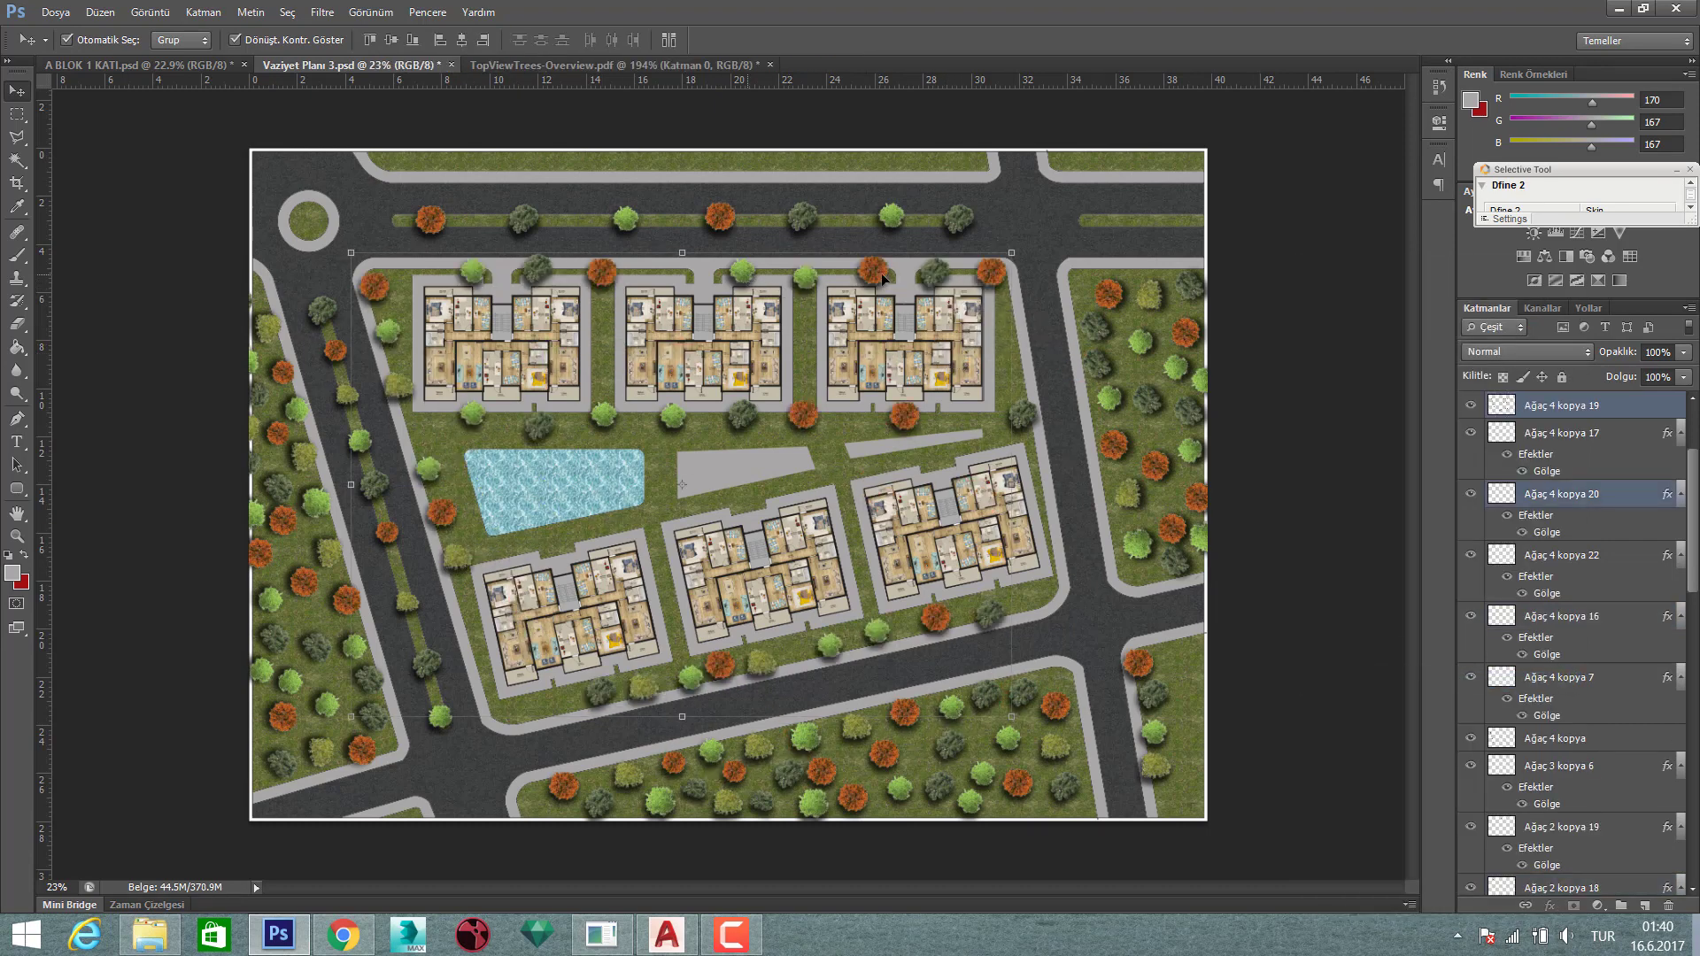
pyautogui.rightClick(1560, 492)
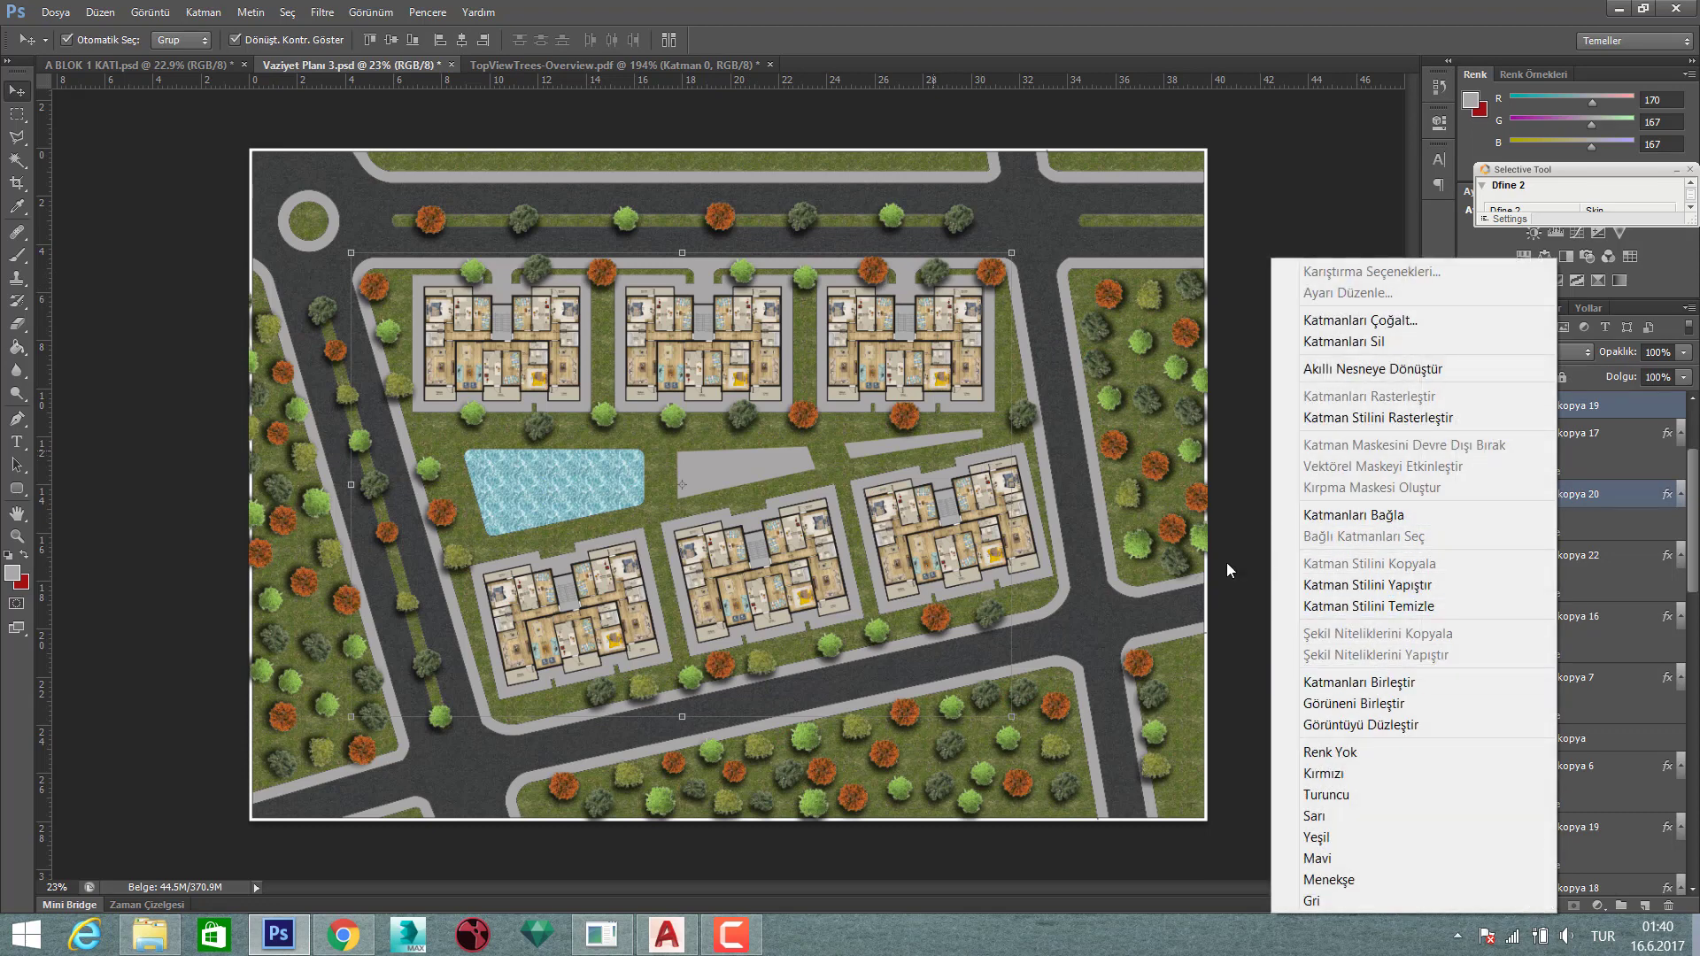
pyautogui.click(1402, 684)
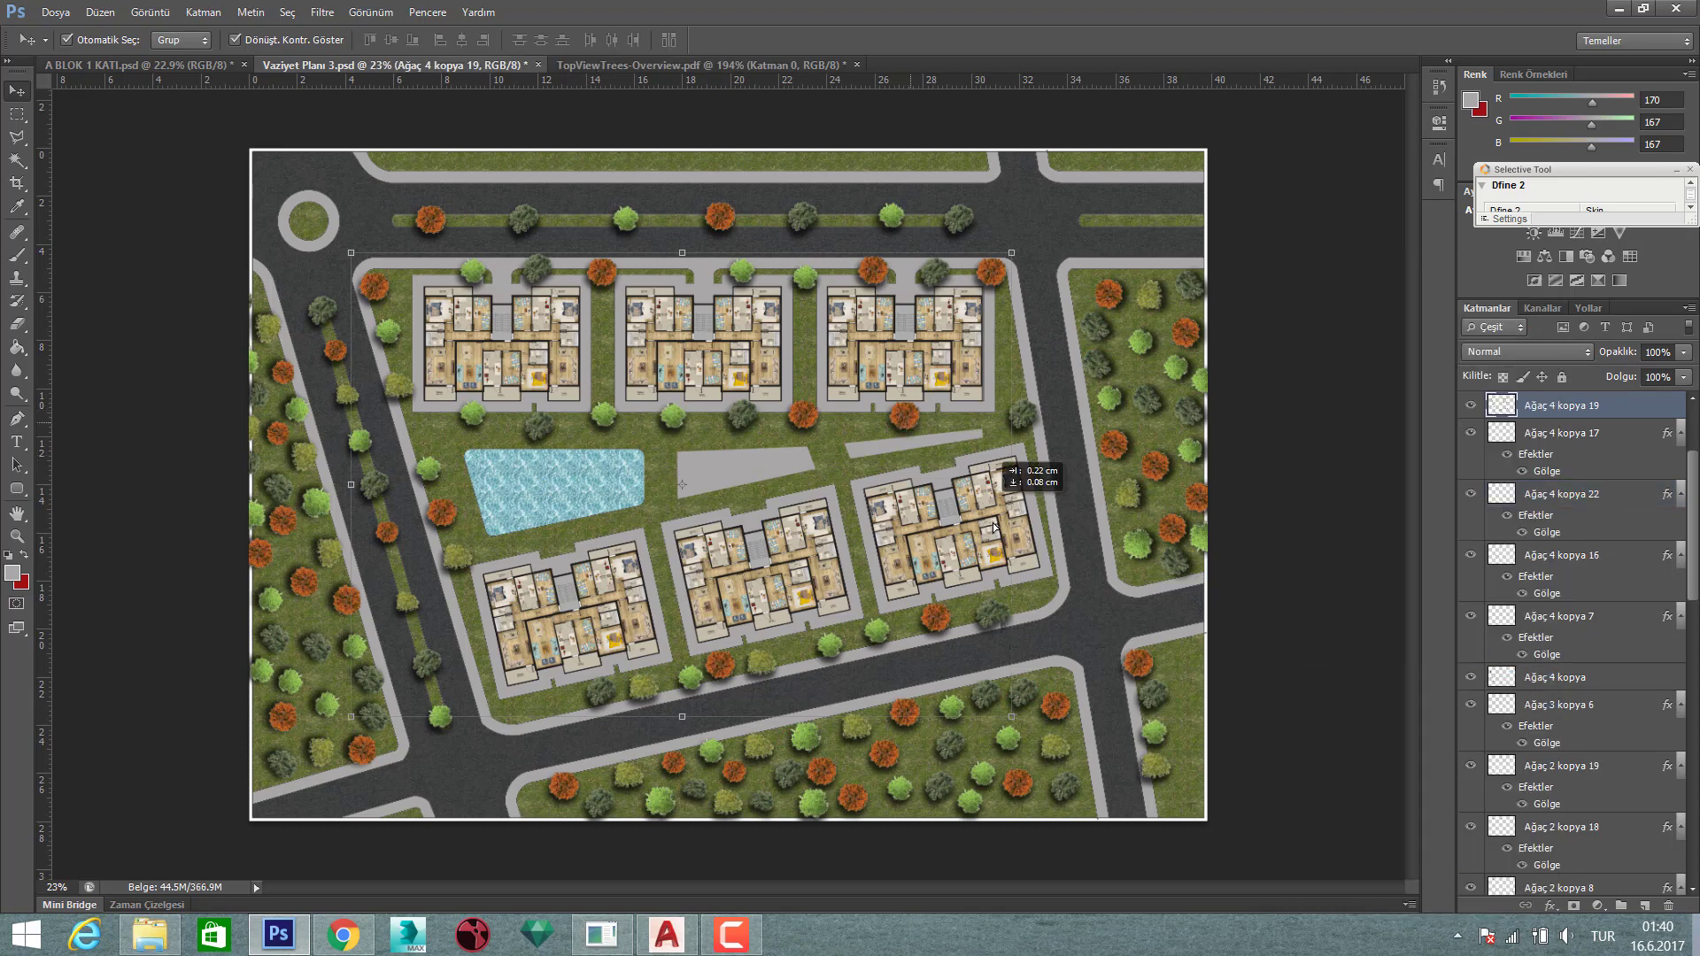
pyautogui.moveTo(906, 418); pyautogui.dragTo(1001, 549)
pyautogui.hotkey('ctrl', 'z')
pyautogui.keyDown('shift'); pyautogui.click(748, 416); pyautogui.keyUp('shift')
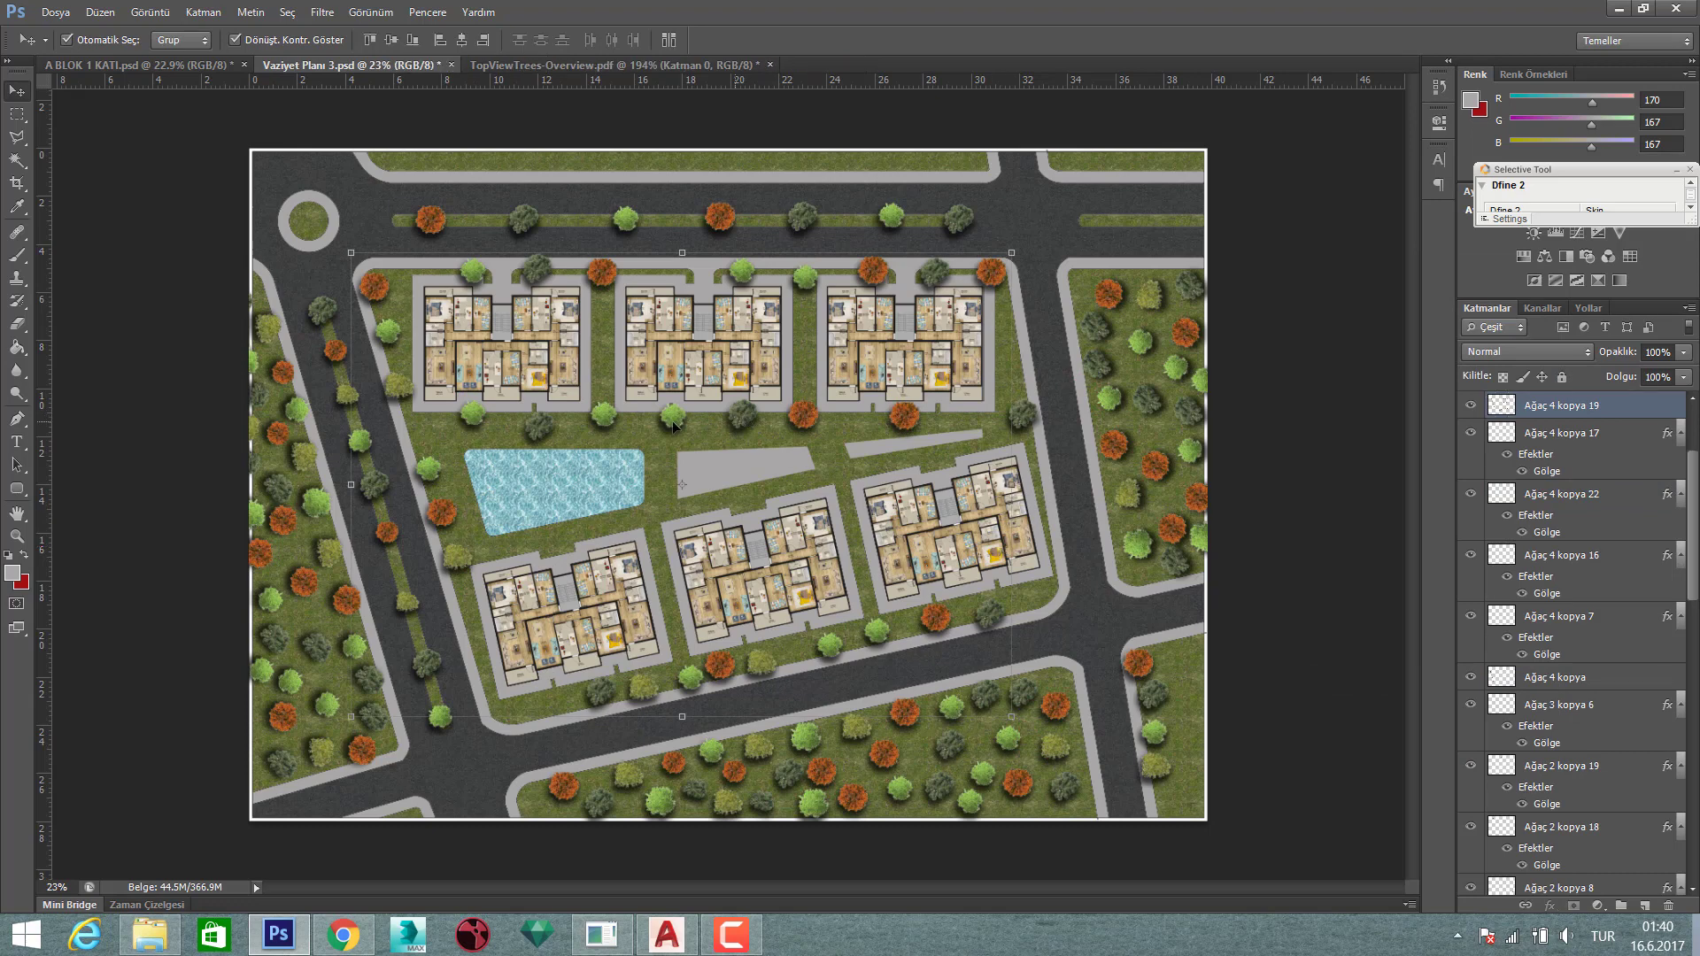
pyautogui.keyDown('shift'); pyautogui.click(1029, 418); pyautogui.keyUp('shift')
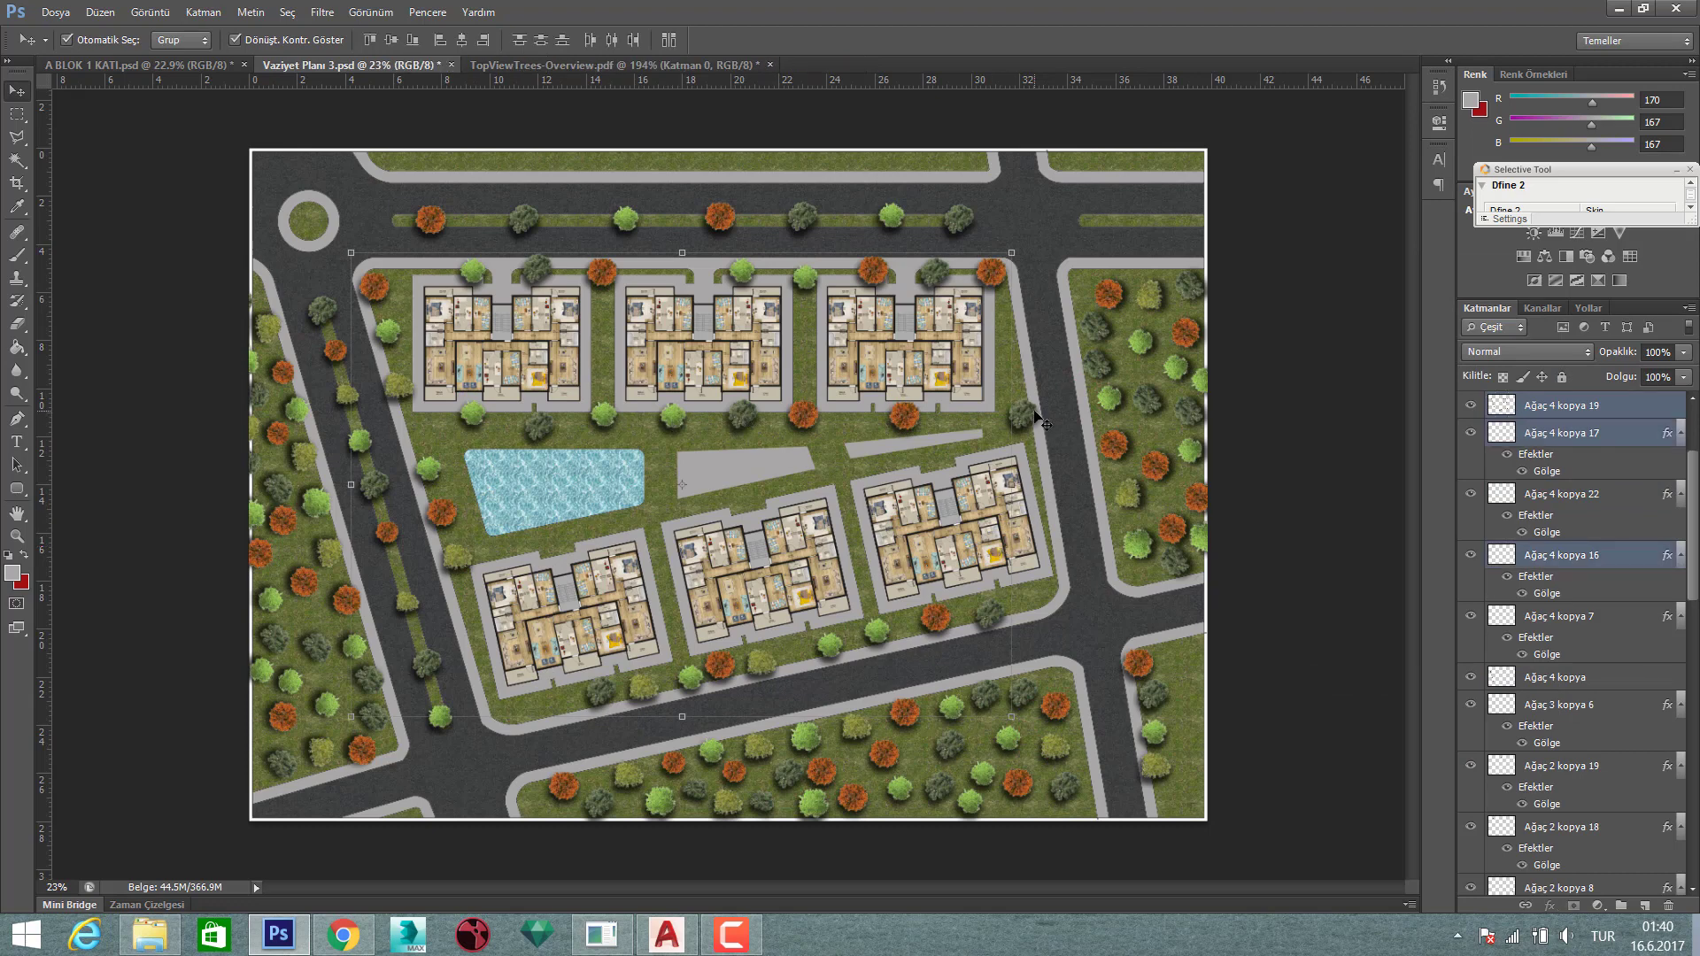
pyautogui.rightClick(1597, 555)
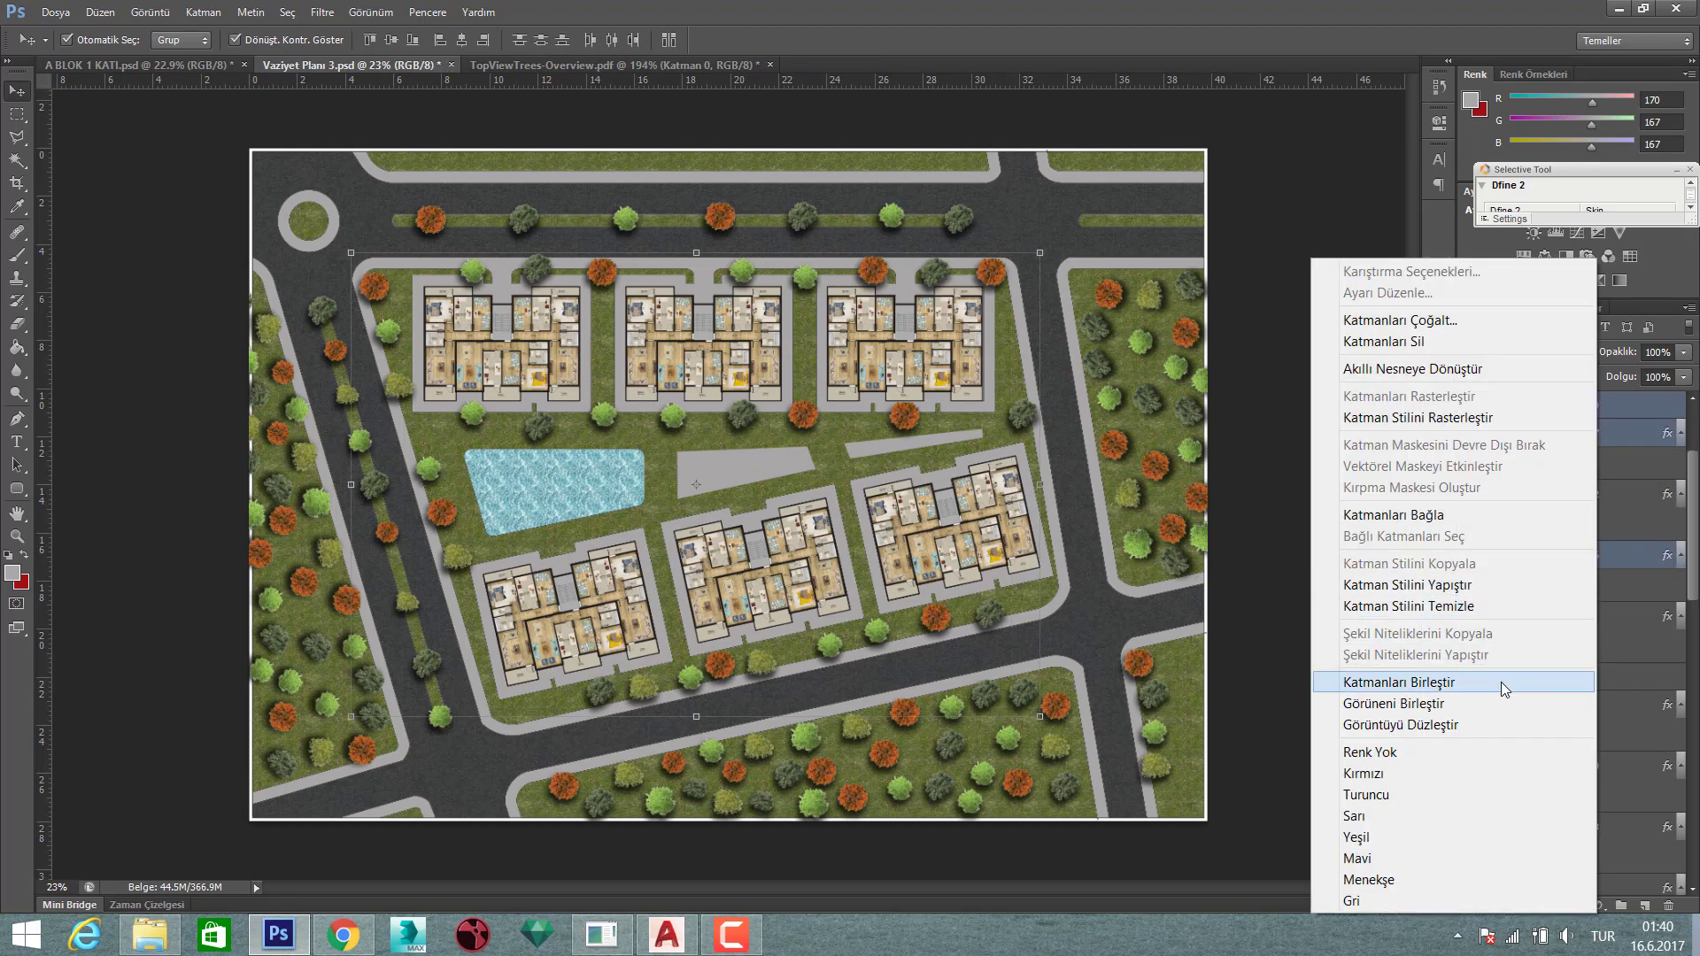
pyautogui.click(1501, 682)
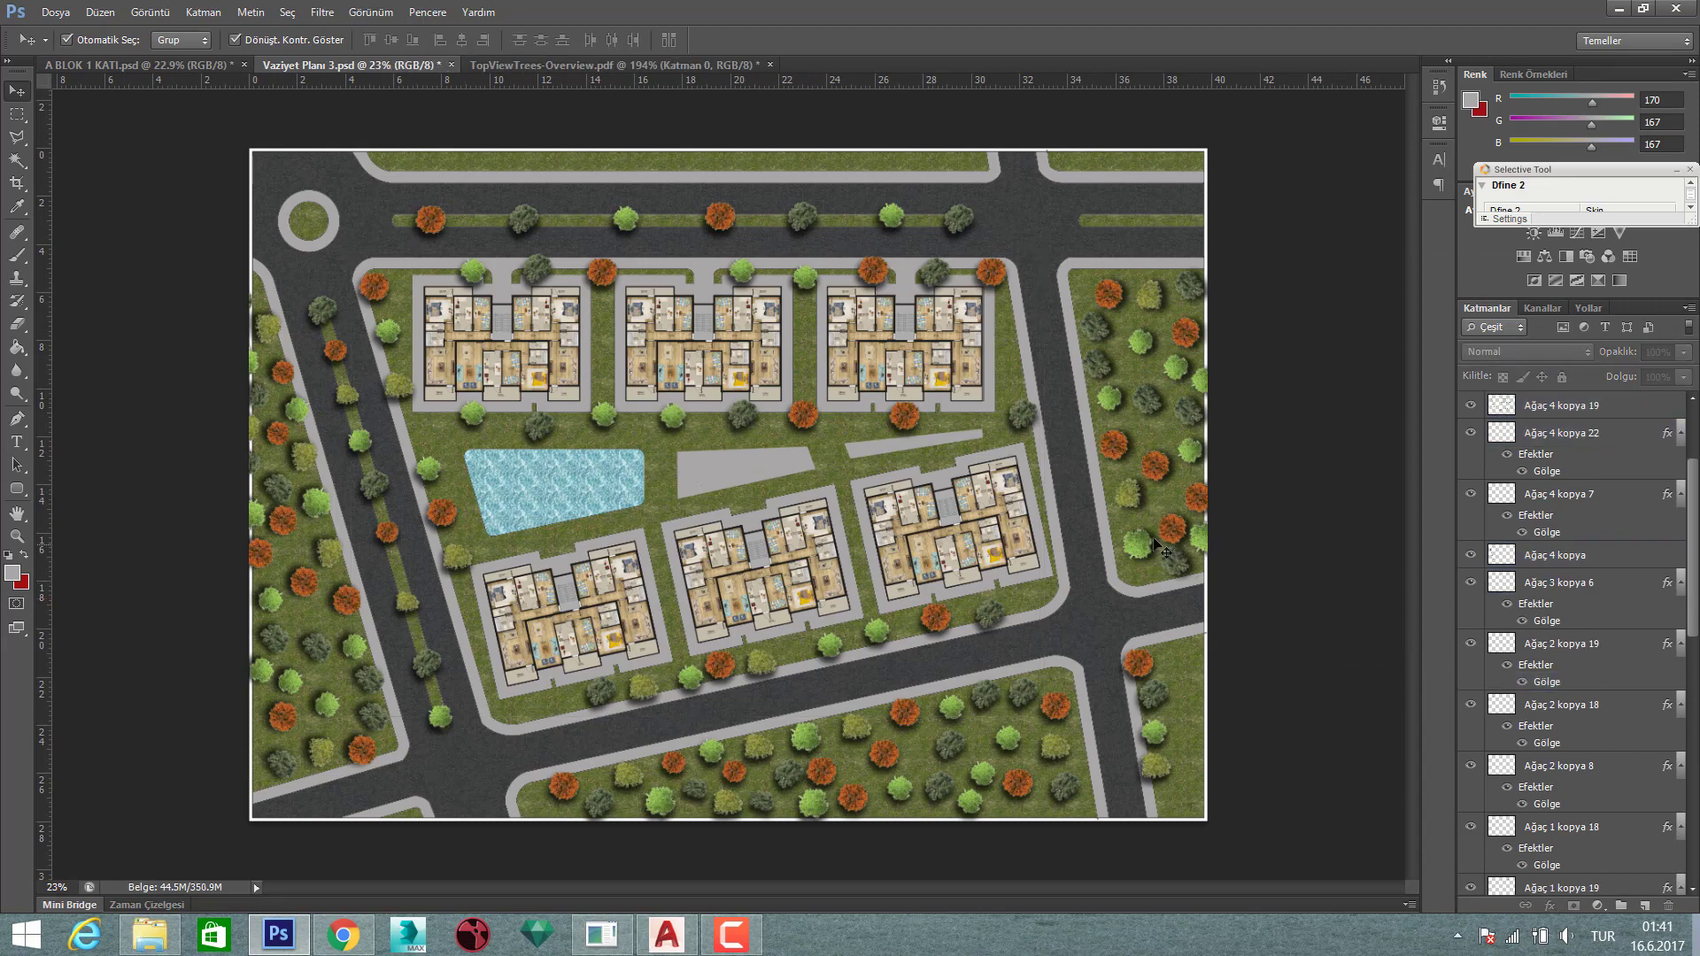
# - Open the top-view car photo in Photoshop by dragging it from File Explorer
pyautogui.scroll(2, 693, 221)
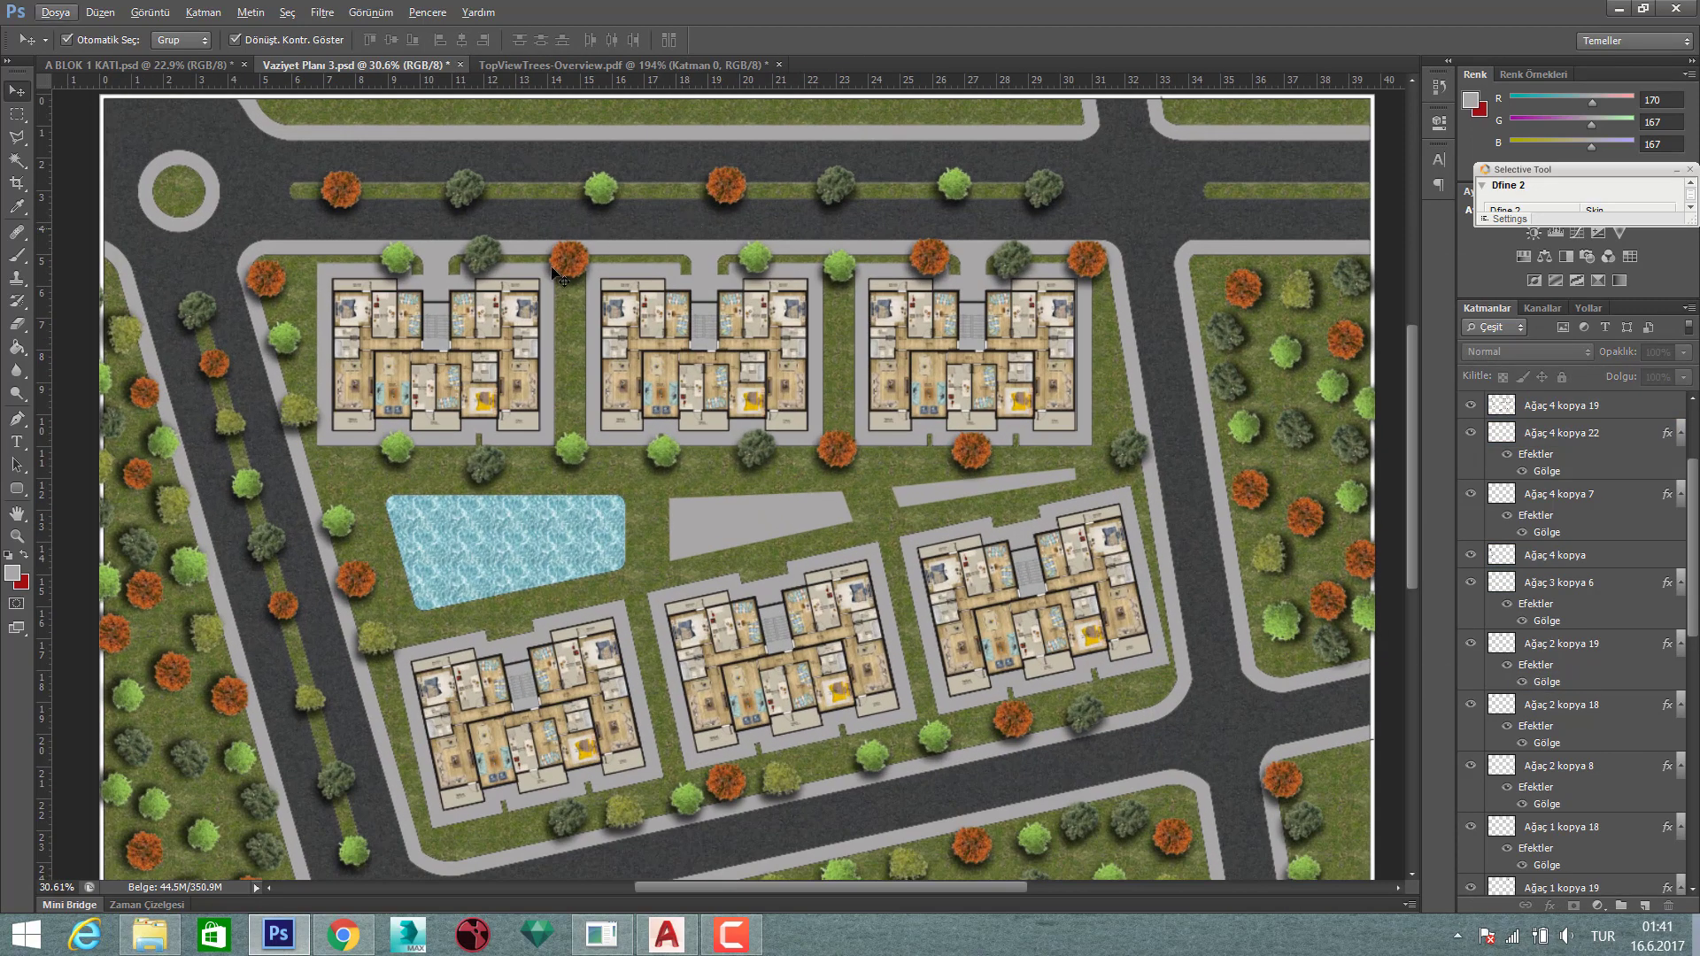
pyautogui.scroll(-2, 830, 358)
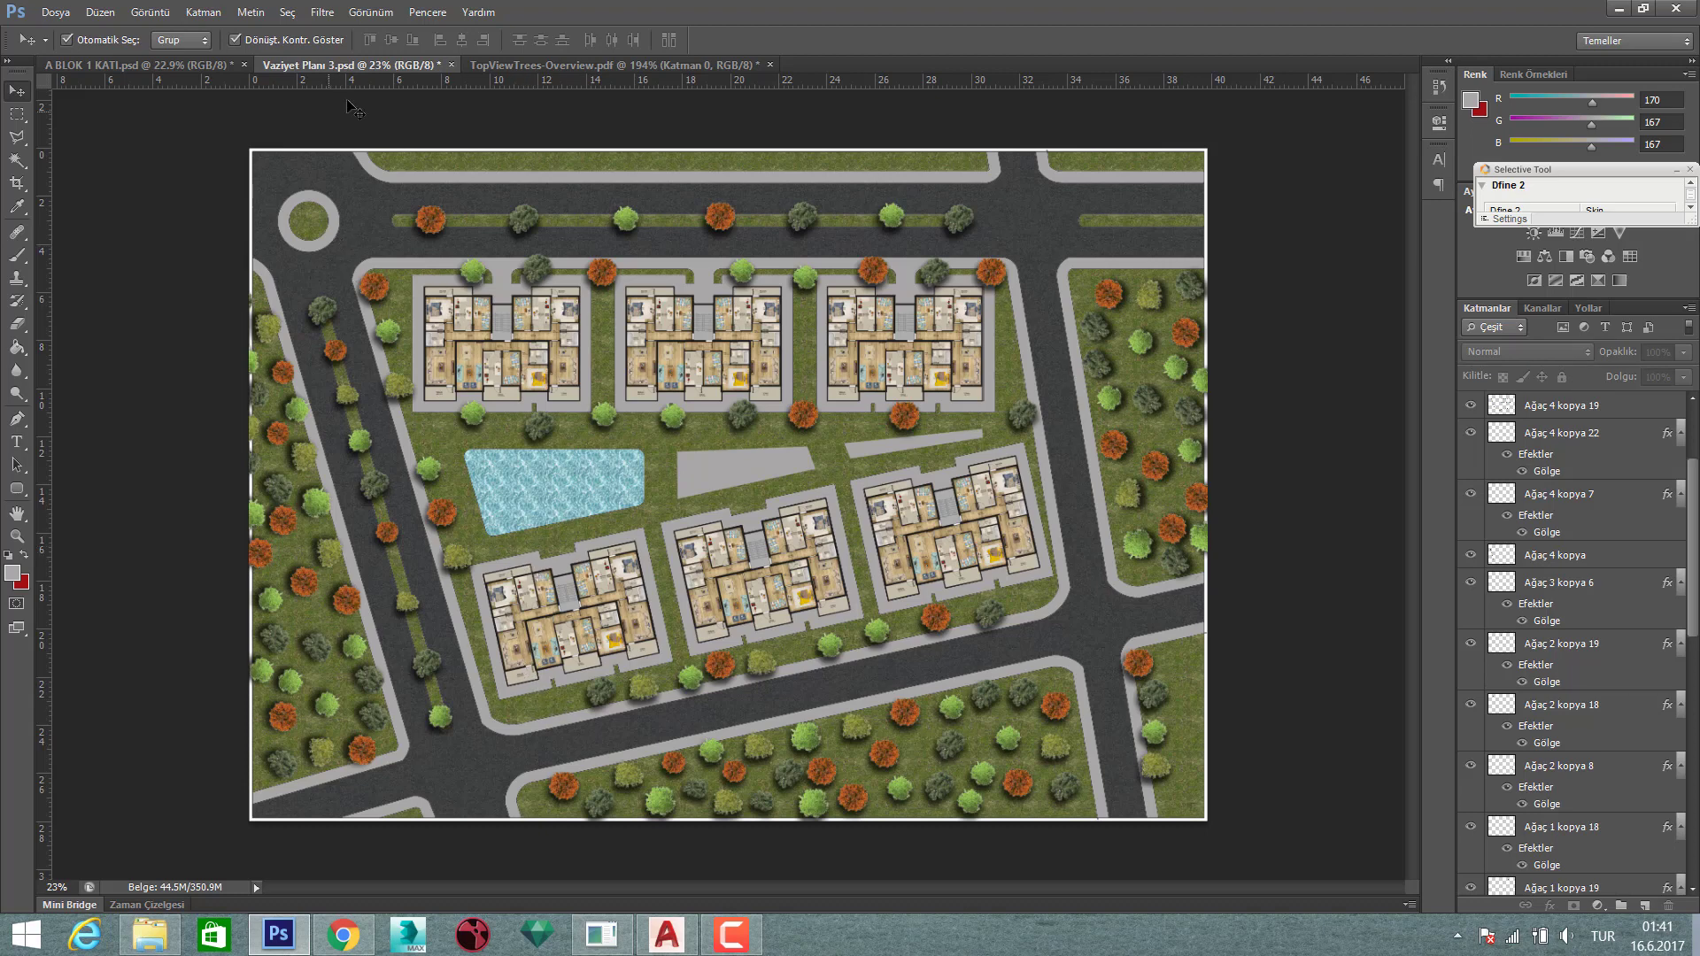
pyautogui.click(151, 929)
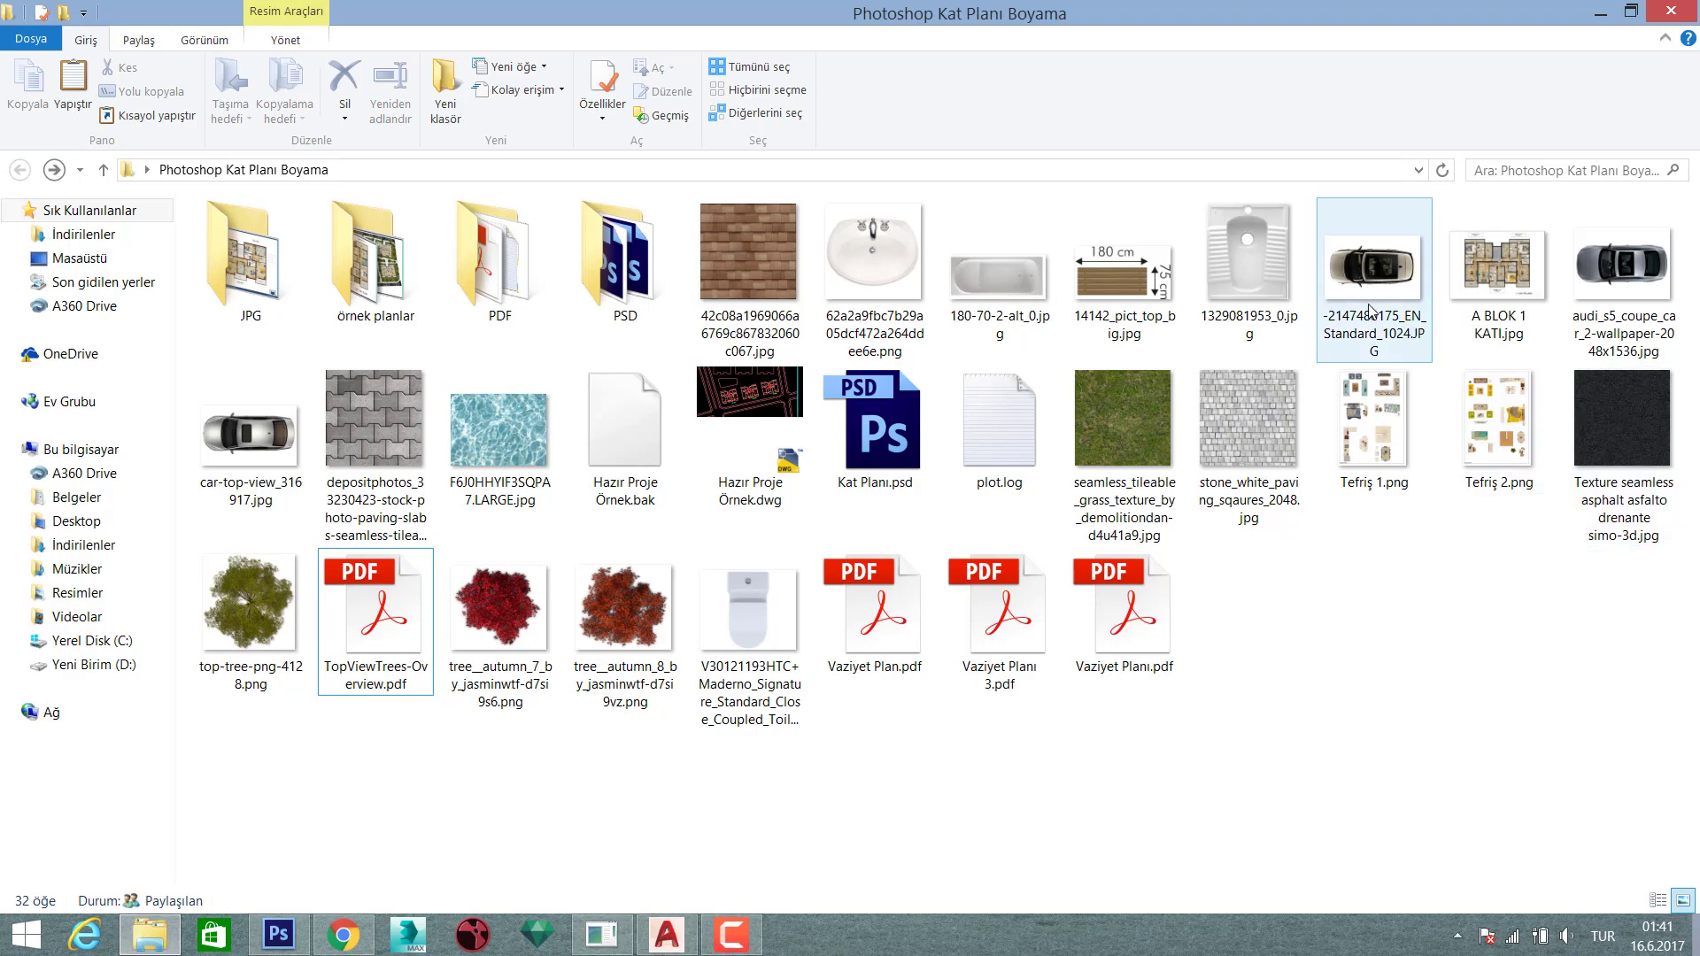
pyautogui.moveTo(1360, 284)
pyautogui.mouseDown()
pyautogui.moveTo(990, 177)
pyautogui.moveTo(953, 60)
pyautogui.mouseUp()
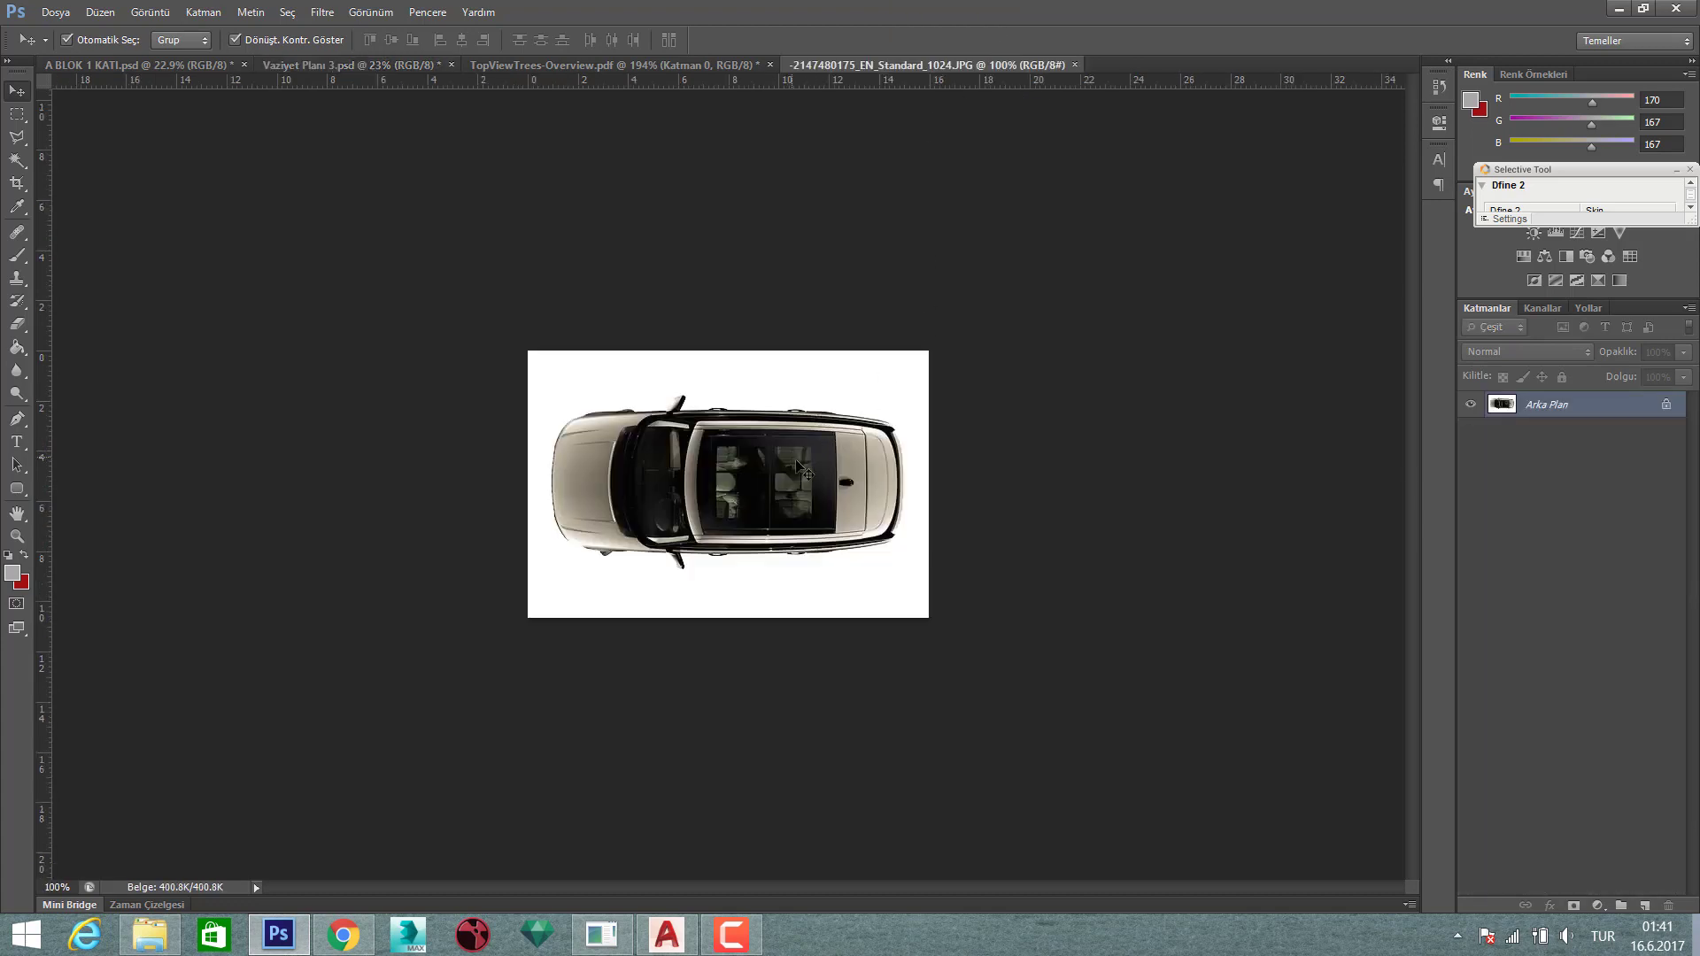
# - Cut out the car from its white background and drag it into the site plan
pyautogui.press('w')
pyautogui.click(791, 385)
pyautogui.rightClick(802, 385)
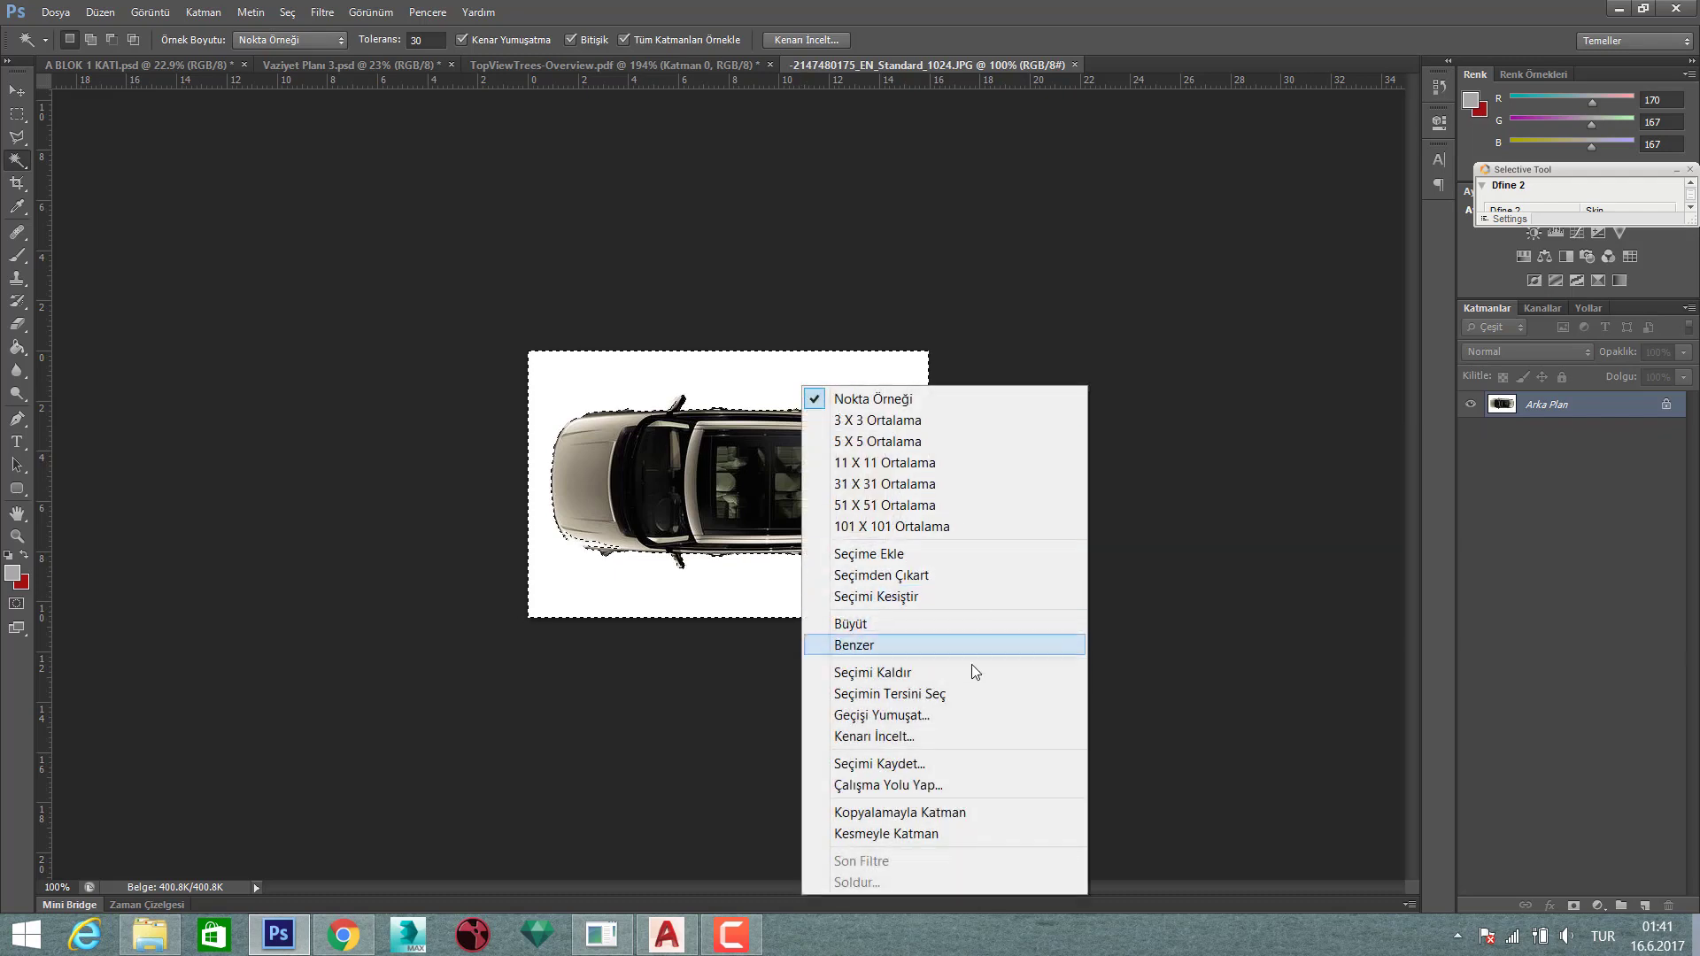
pyautogui.click(890, 694)
pyautogui.press('v')
pyautogui.moveTo(693, 366)
pyautogui.mouseDown()
pyautogui.moveTo(370, 82)
pyautogui.moveTo(428, 253)
pyautogui.mouseUp()
# - Scale the car to about 55% and rotate it 180° to face the other way
pyautogui.scroll(5, 452, 255)
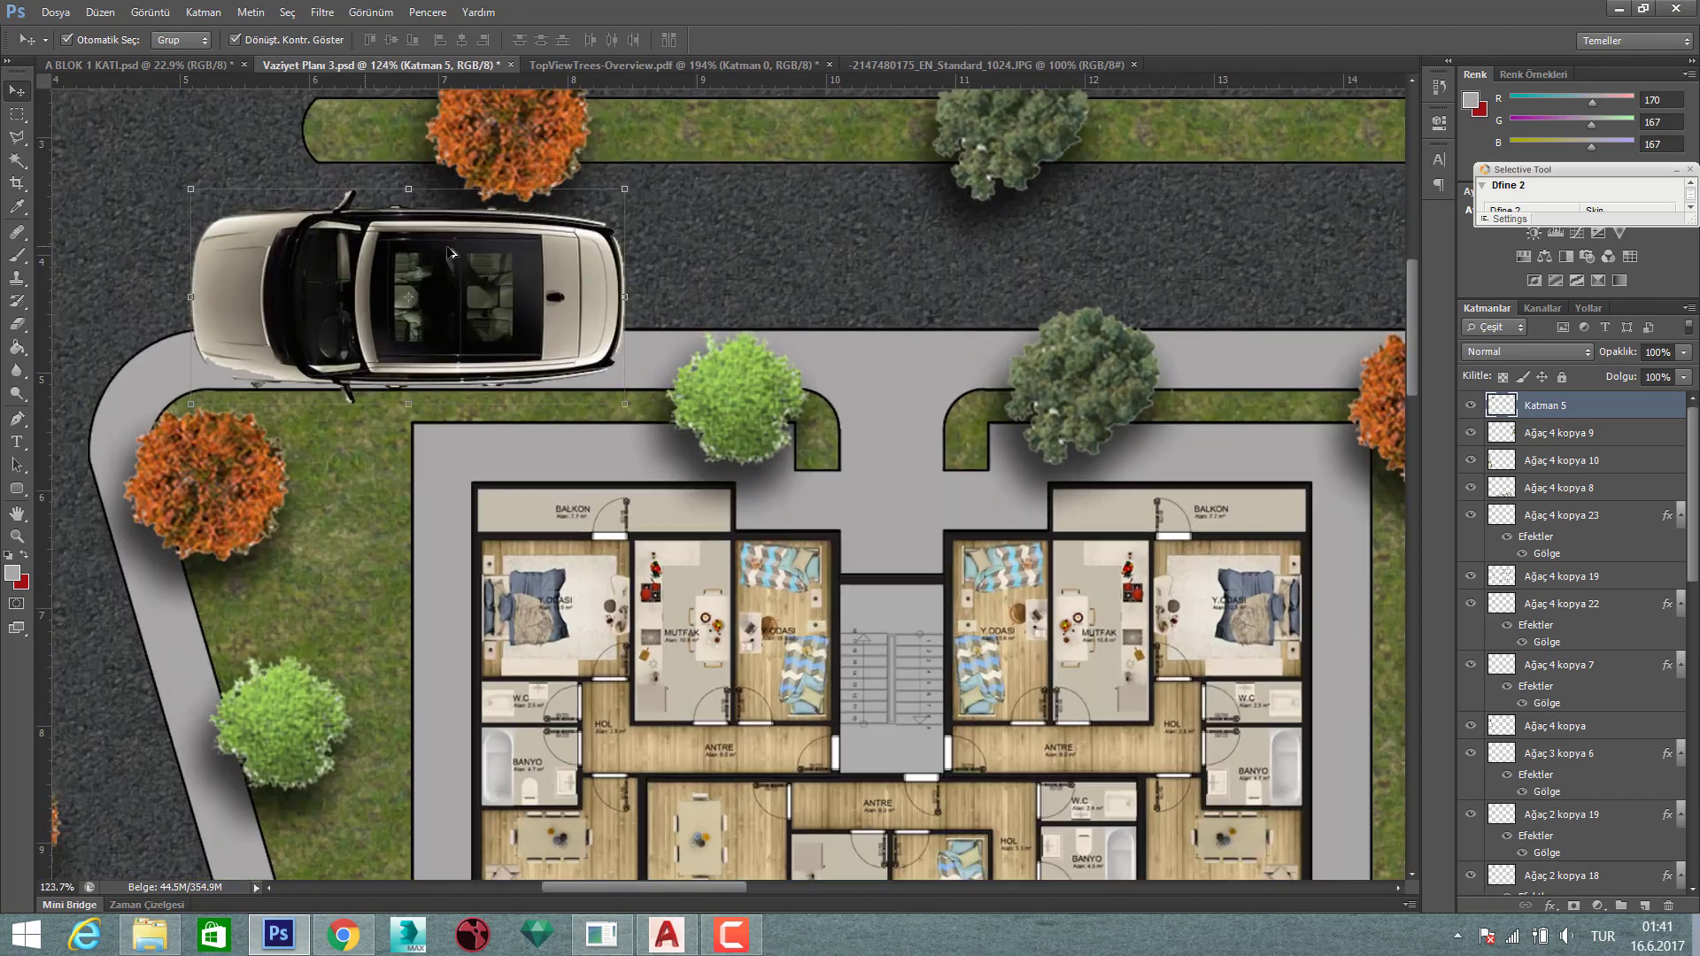
pyautogui.scroll(1, 452, 254)
pyautogui.hotkey('ctrl', 't')
pyautogui.moveTo(642, 183)
pyautogui.mouseDown()
pyautogui.moveTo(430, 338)
pyautogui.moveTo(507, 261)
pyautogui.mouseUp()
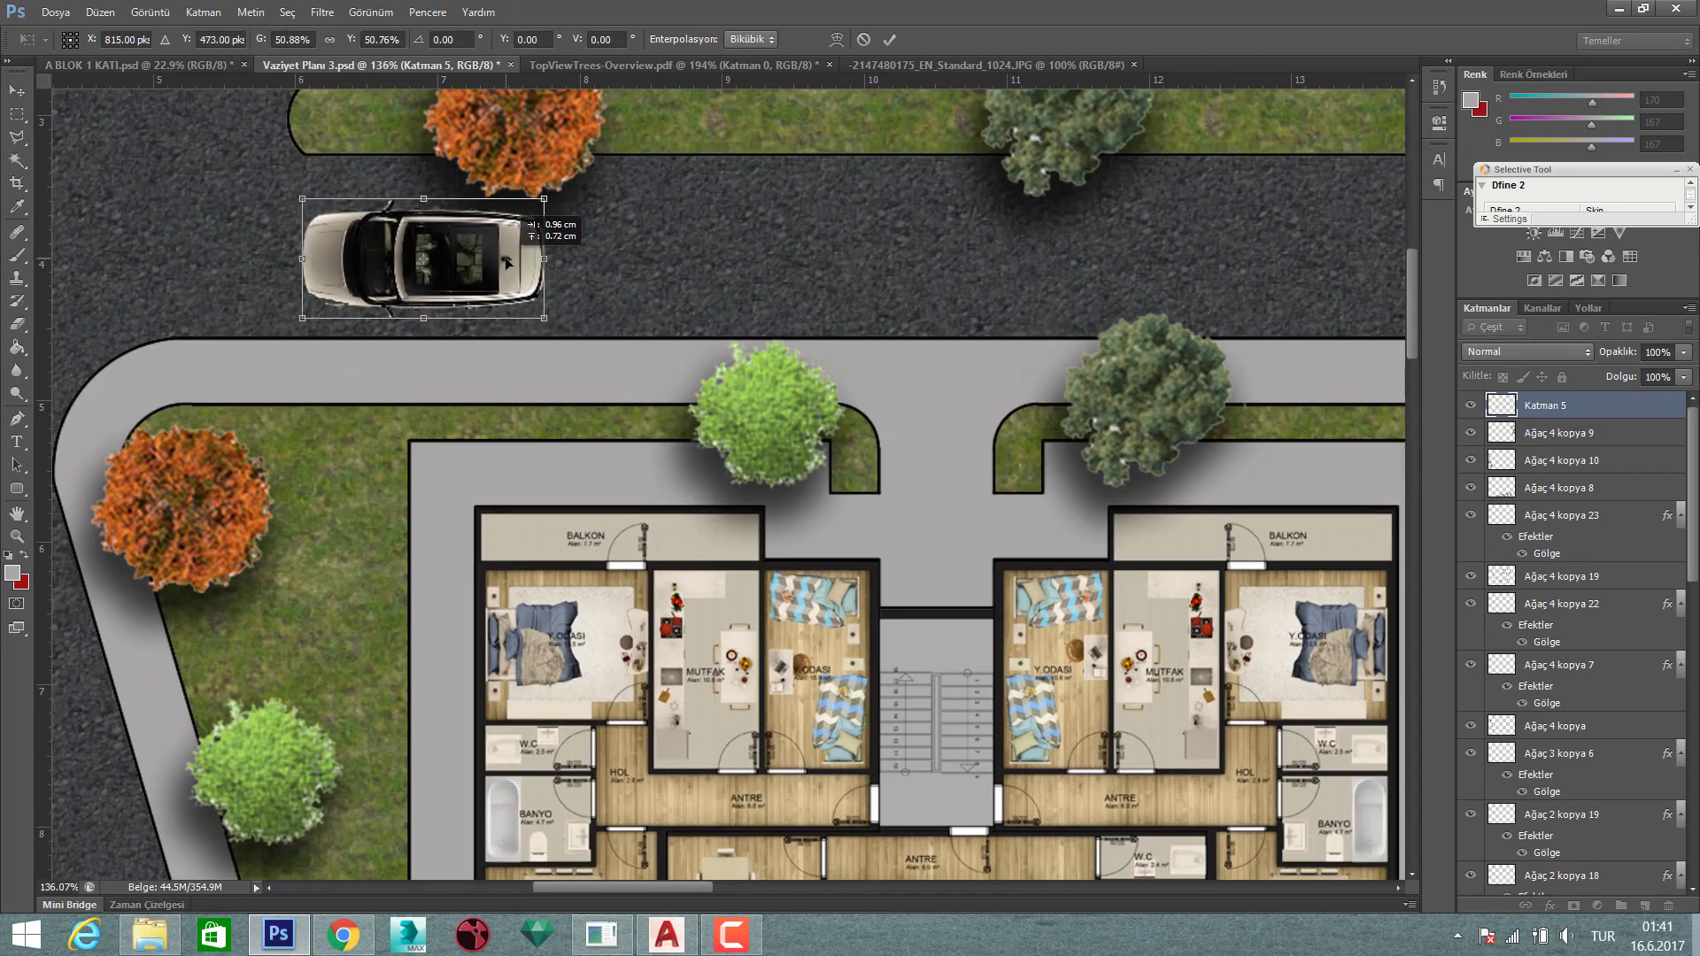
pyautogui.click(889, 39)
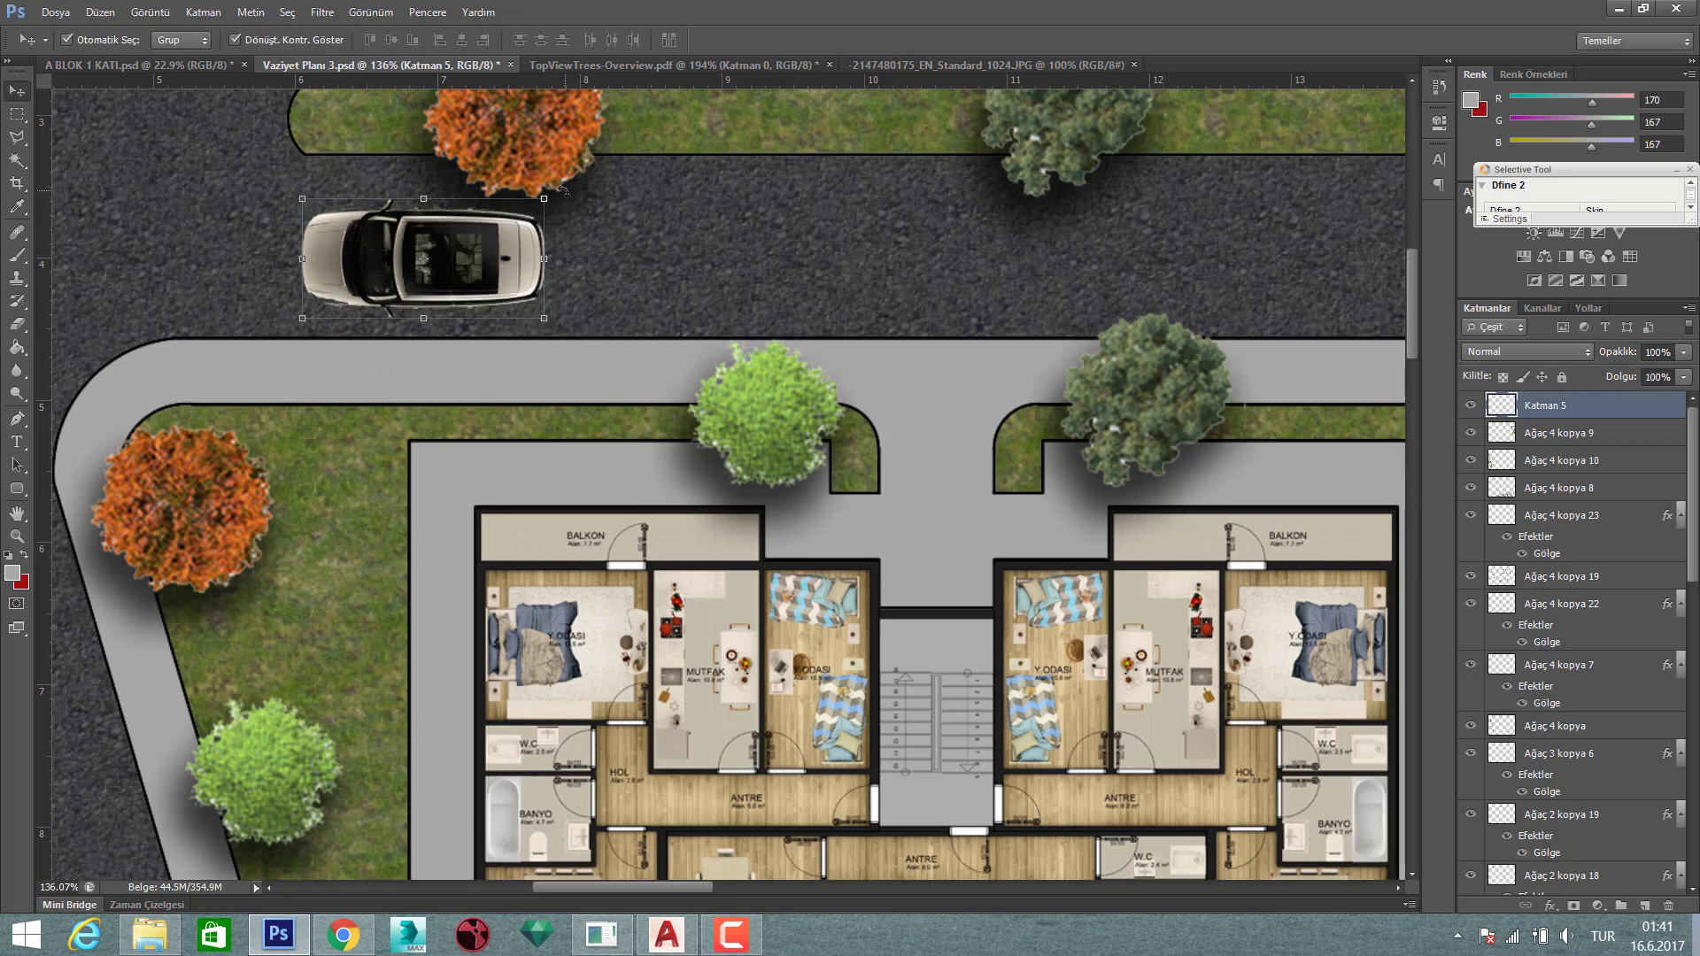
pyautogui.moveTo(562, 188); pyautogui.dragTo(323, 303)
pyautogui.click(889, 39)
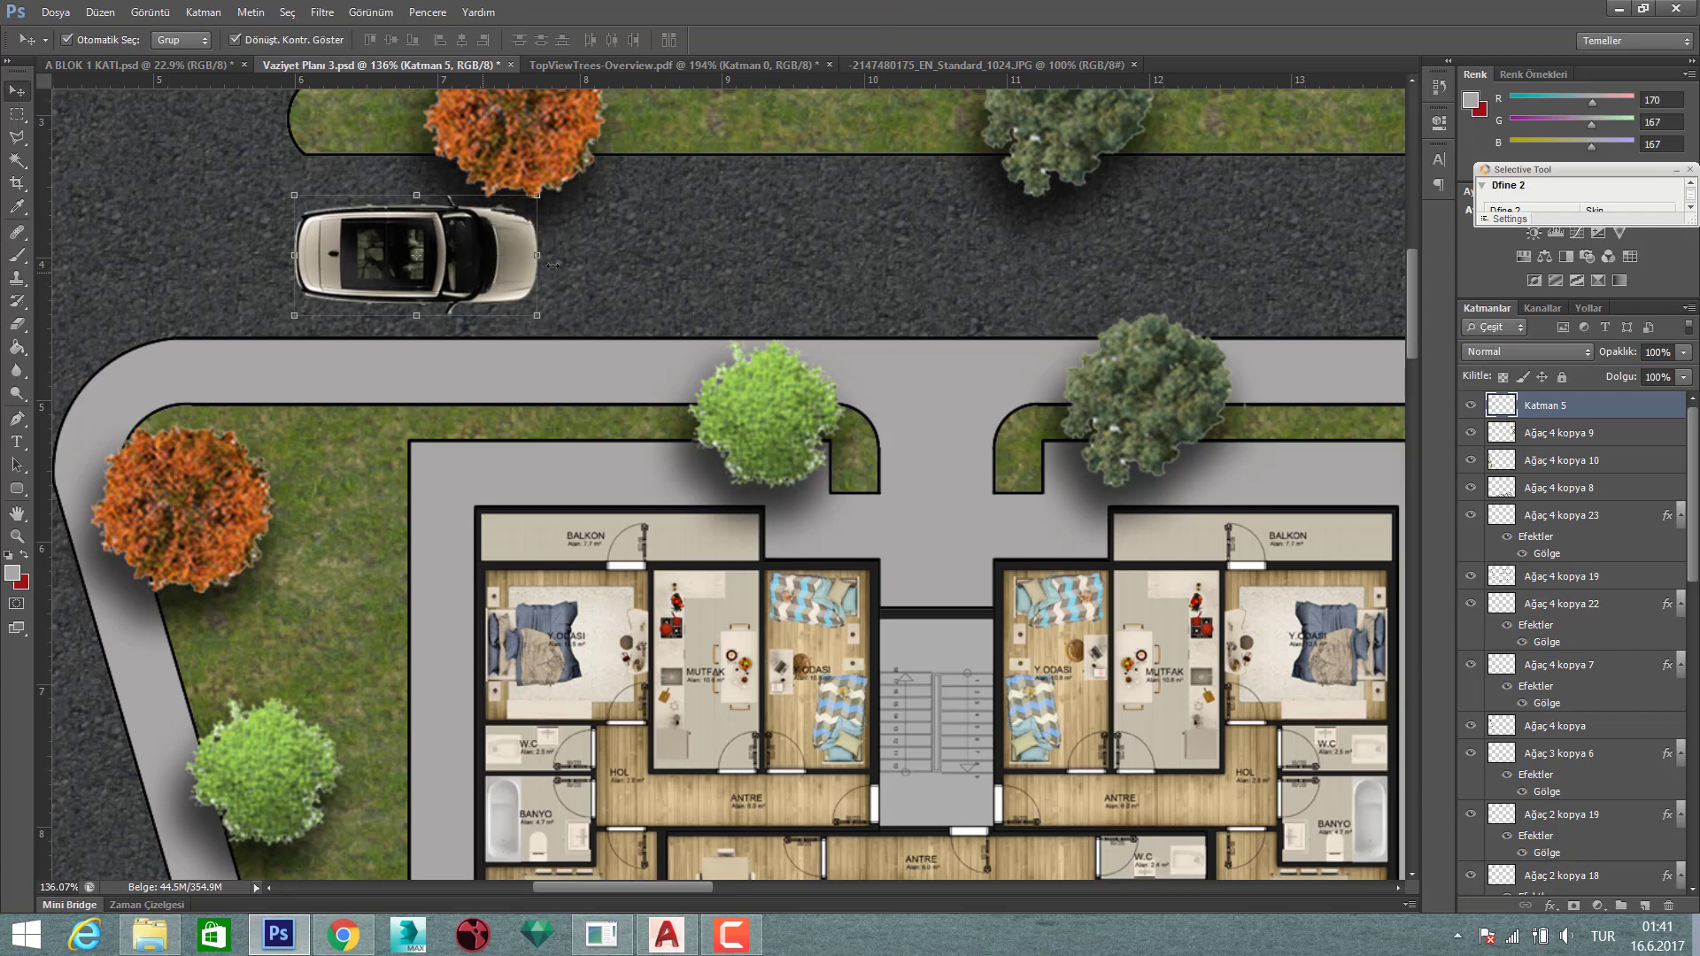
# - Nudge the car slightly left along the upper road beside the top-left roundabout
pyautogui.scroll(-3, 581, 299)
pyautogui.scroll(-2, 581, 299)
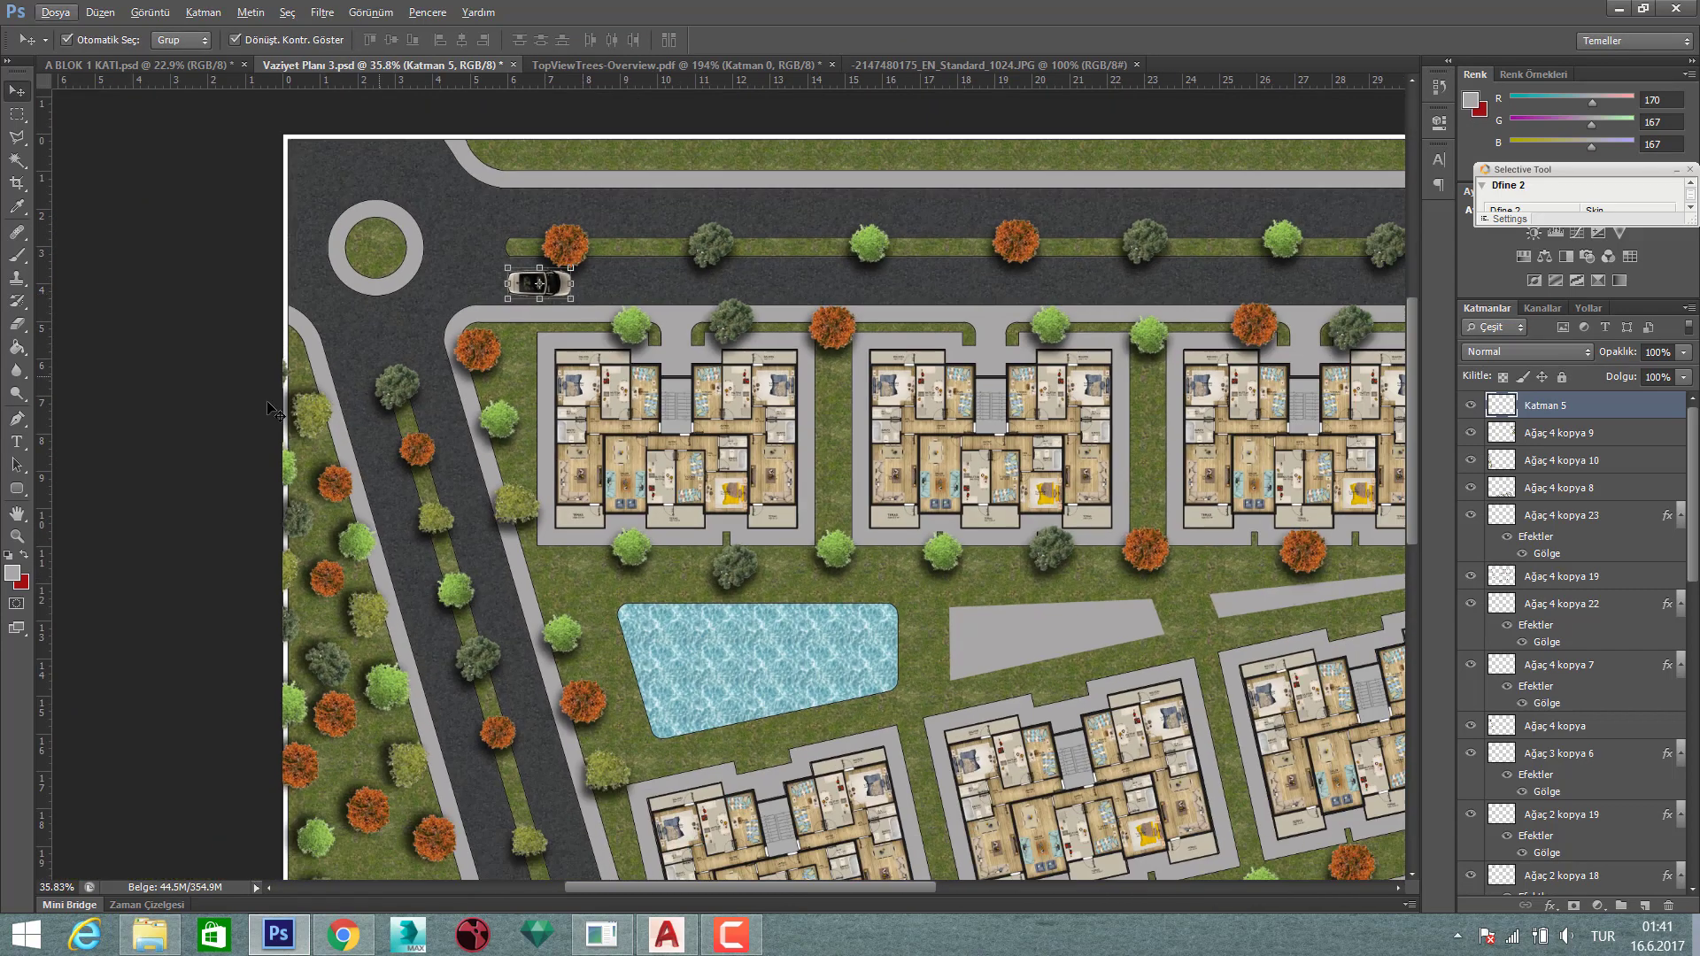
pyautogui.scroll(3, 549, 283)
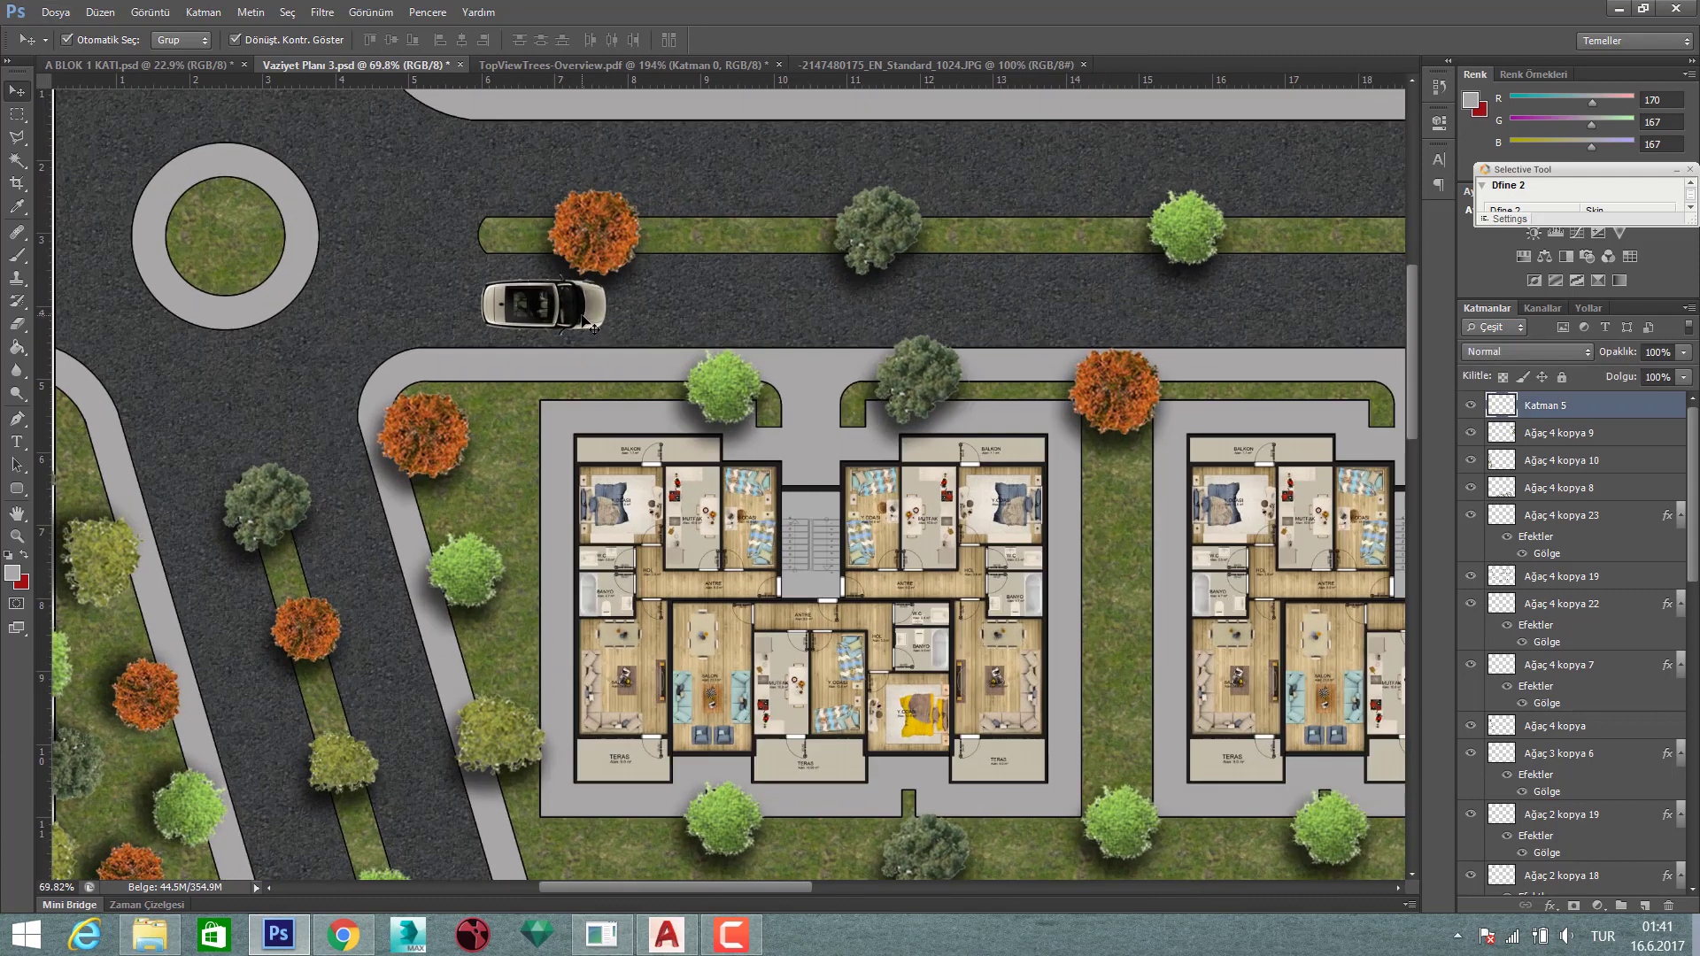
pyautogui.moveTo(584, 321); pyautogui.dragTo(575, 320)
pyautogui.write('Ara')
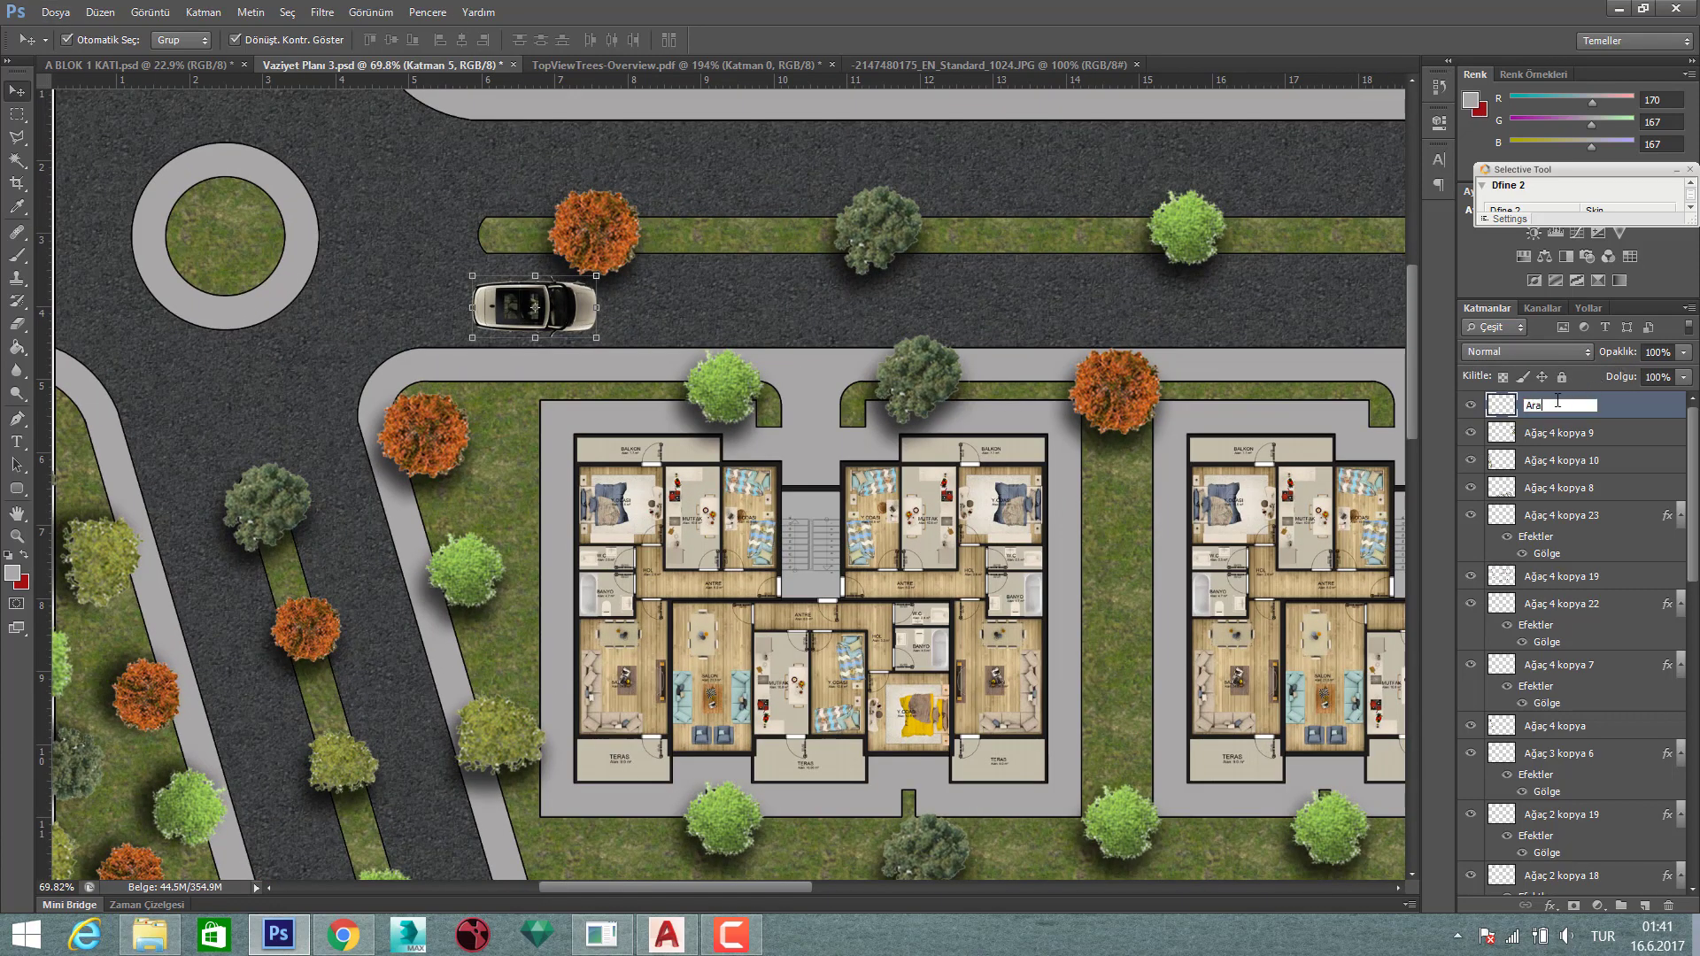
# - Rename the car layer to Araç and paste the trees' drop shadow style onto it
pyautogui.write('ç')
pyautogui.press('Return')
pyautogui.rightClick(1556, 405)
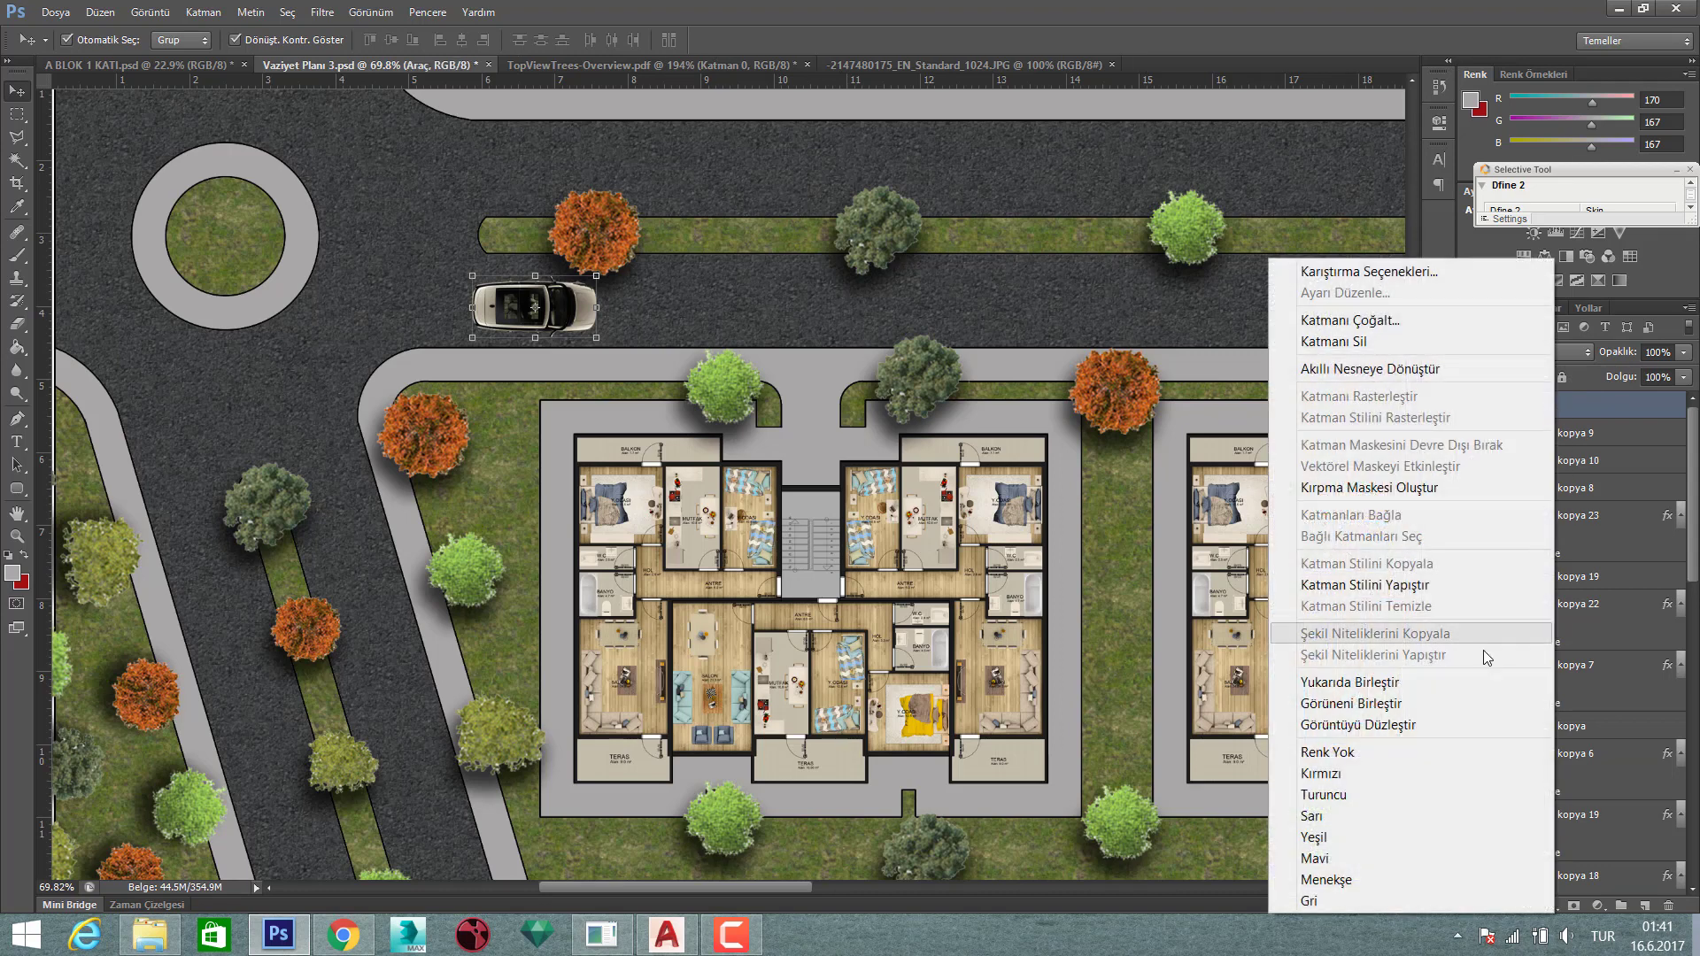
pyautogui.click(1463, 586)
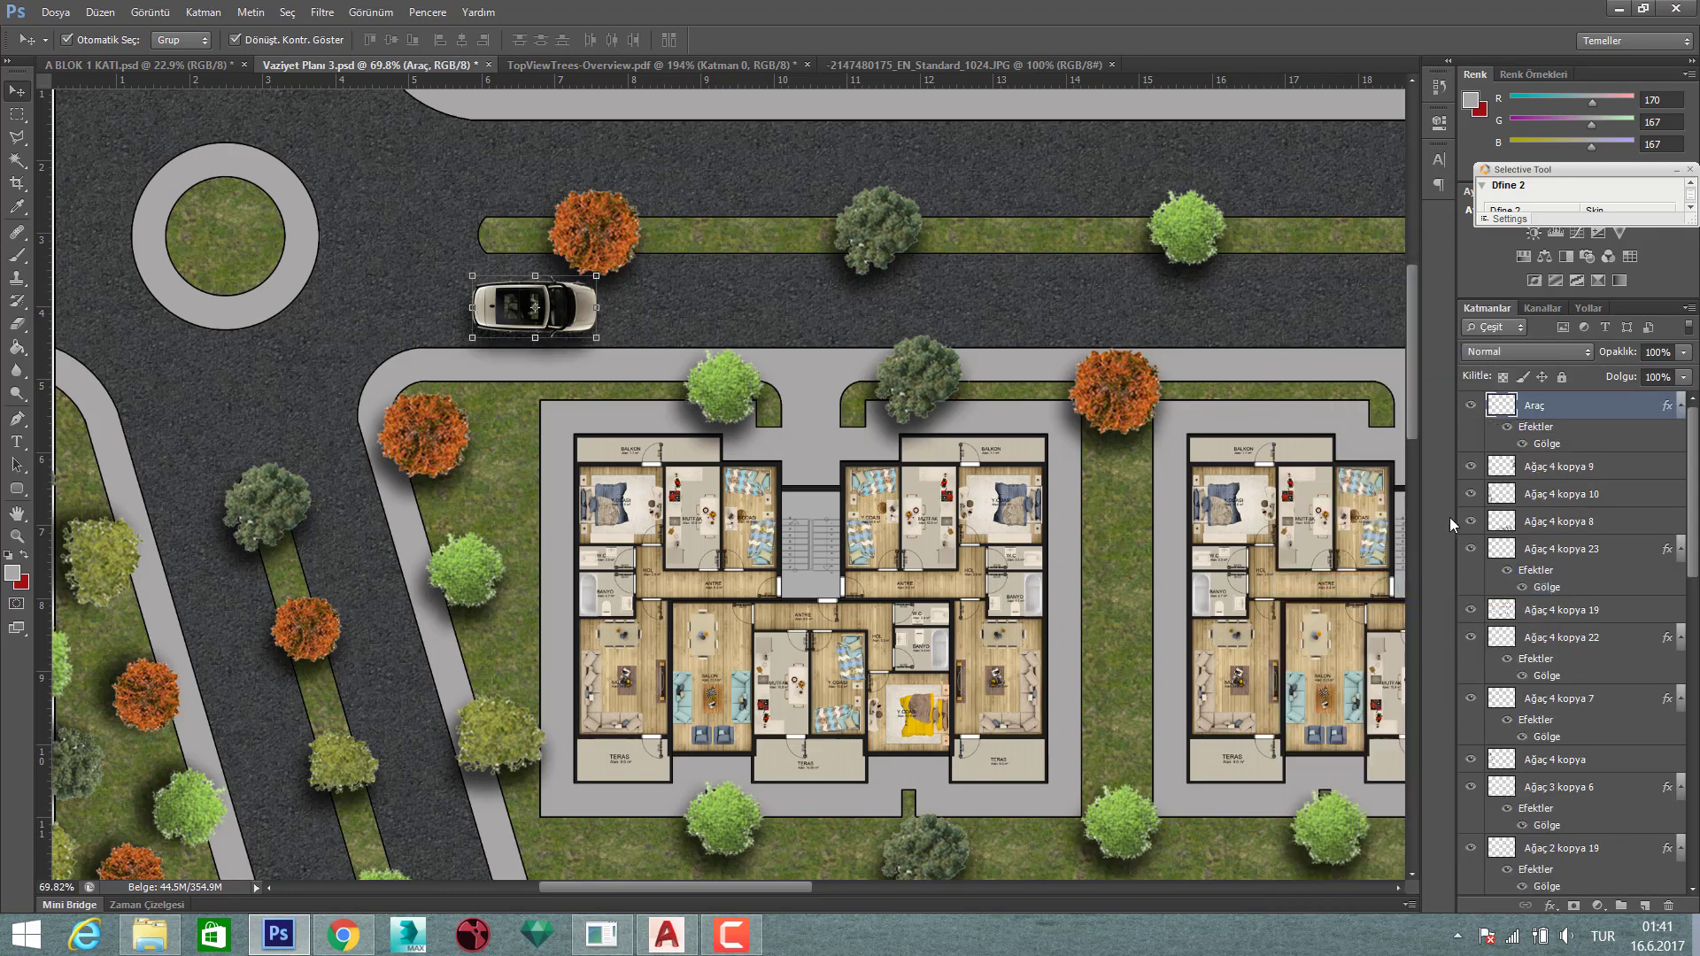
# - Open audi_s5_coupe_car_2-wallpaper-2048x1536.jpg in Photoshop from File Explorer
pyautogui.scroll(2, 673, 339)
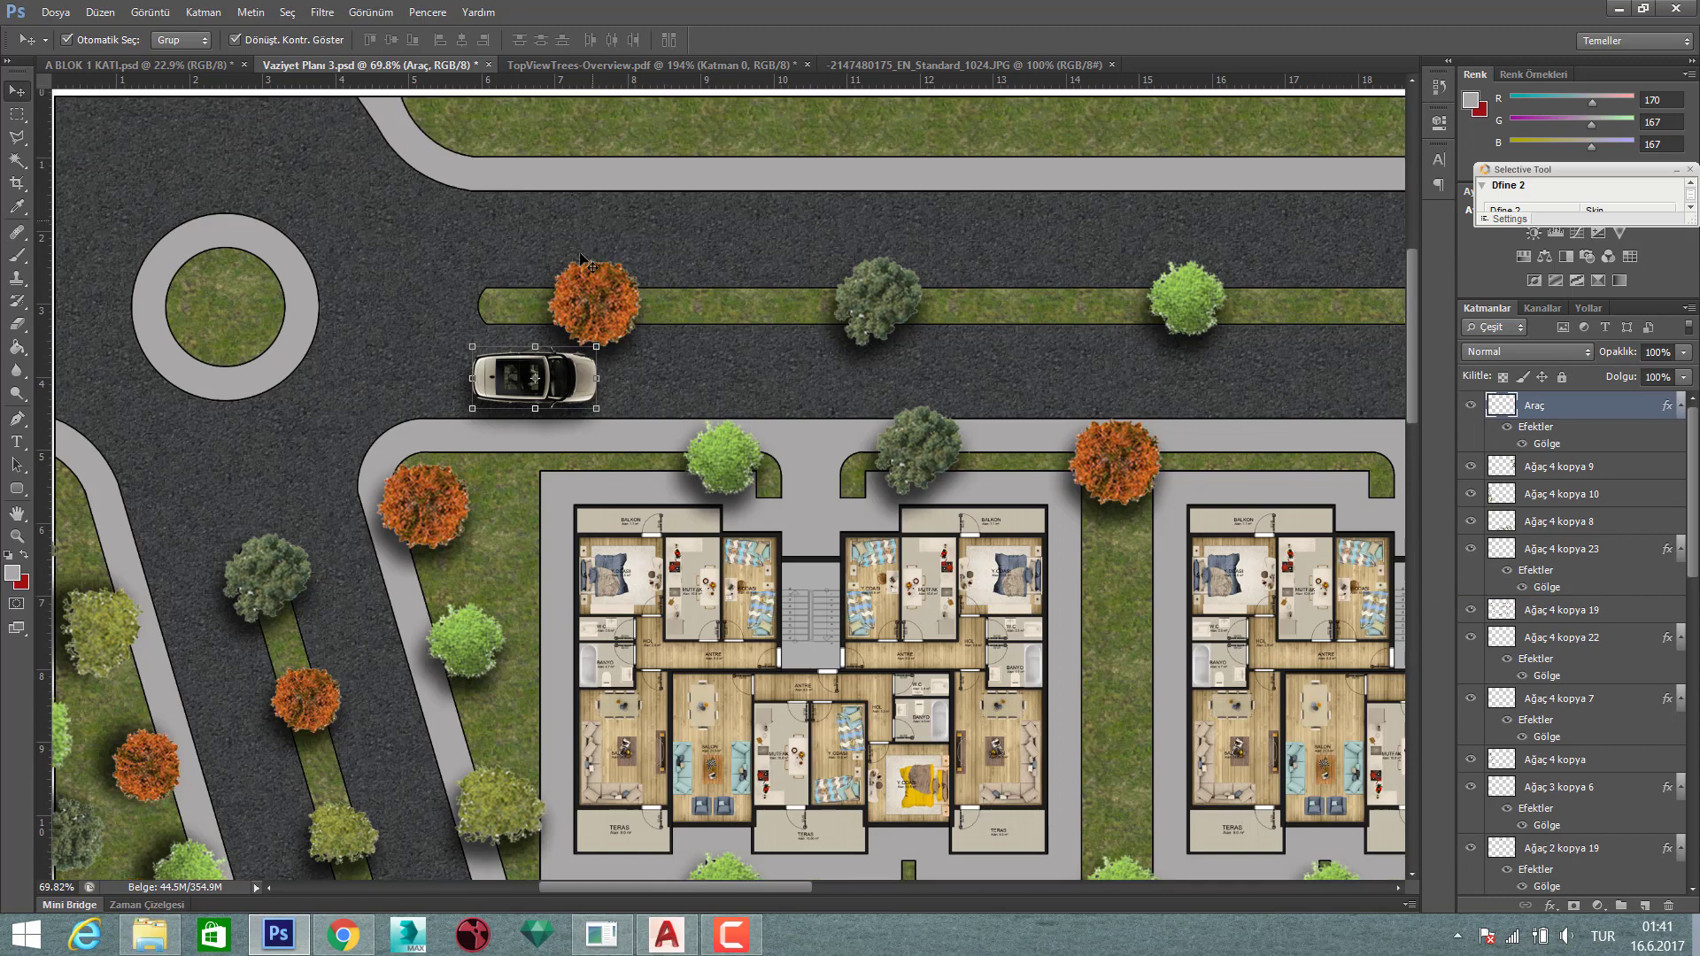
pyautogui.scroll(-3, 155, 469)
pyautogui.scroll(3, 616, 373)
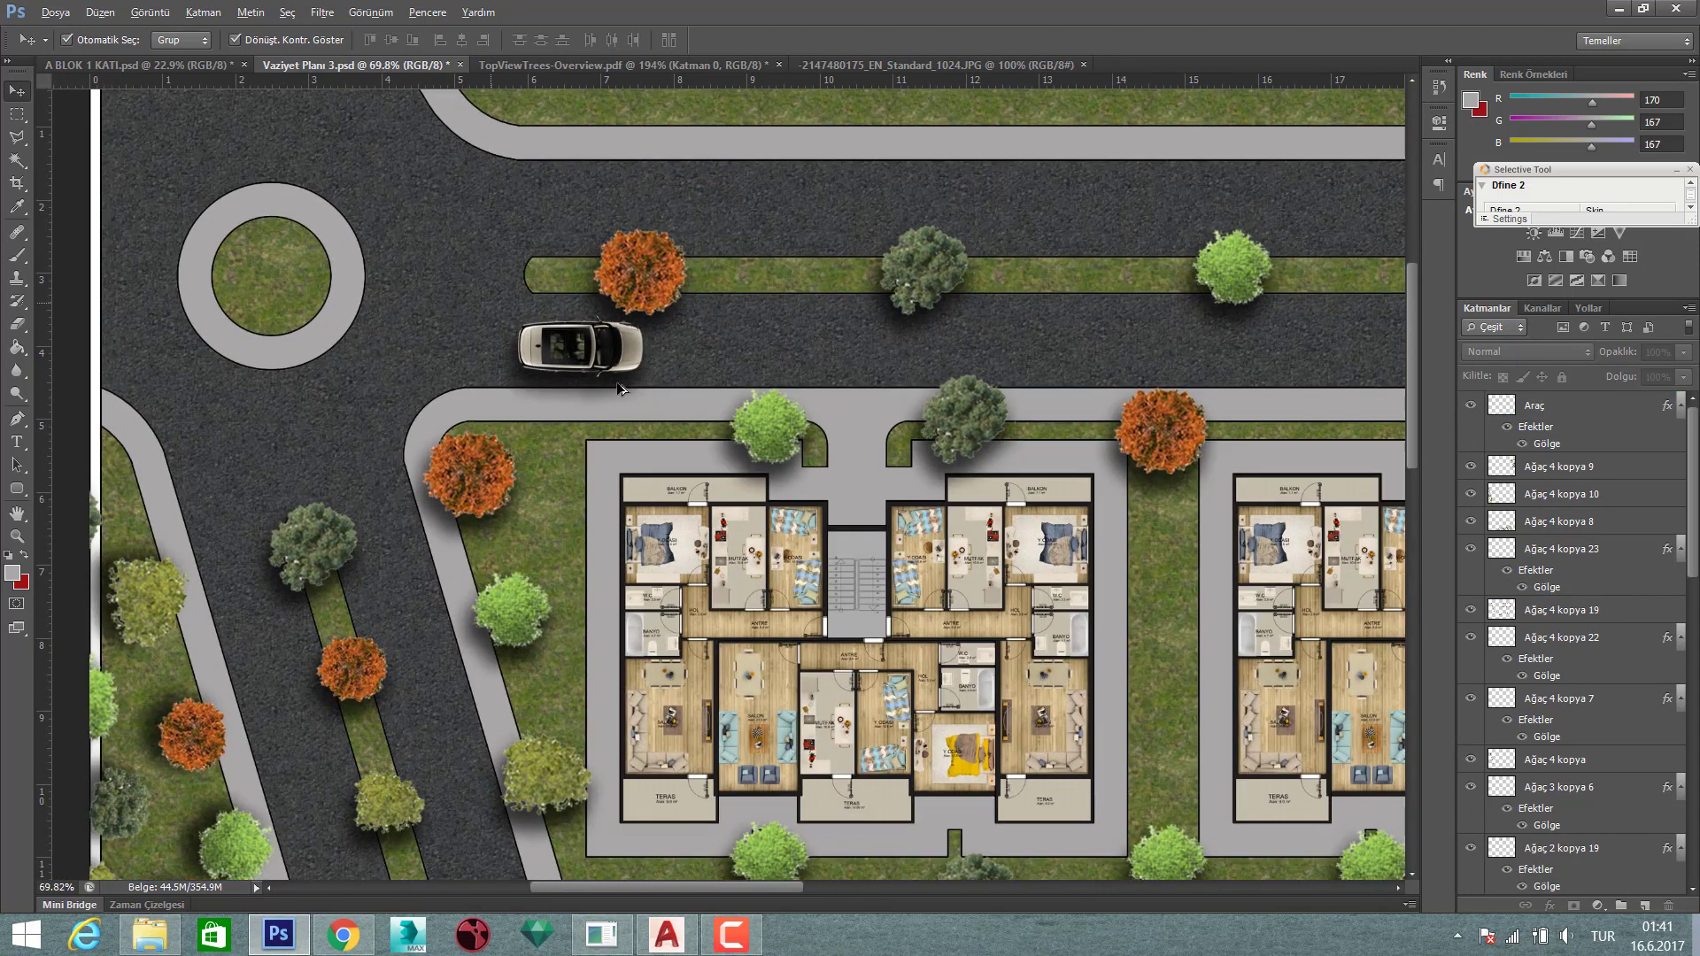
pyautogui.click(150, 934)
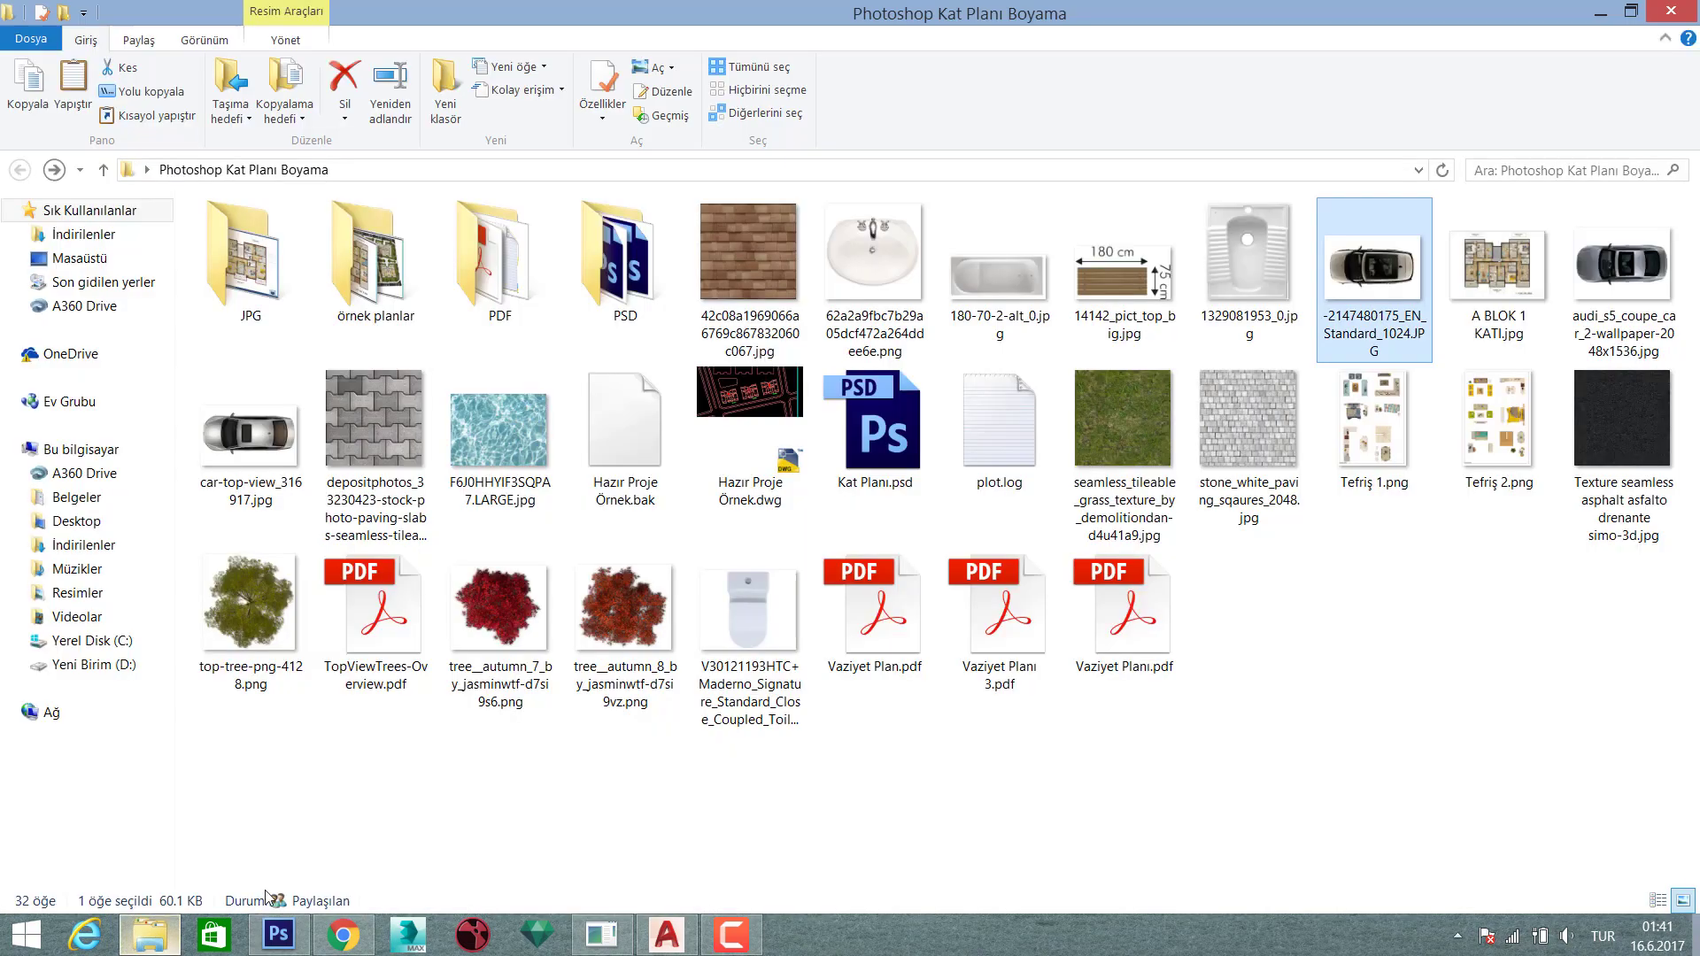
pyautogui.moveTo(1612, 283)
pyautogui.mouseDown()
pyautogui.moveTo(1134, 34)
pyautogui.moveTo(1165, 58)
pyautogui.mouseUp()
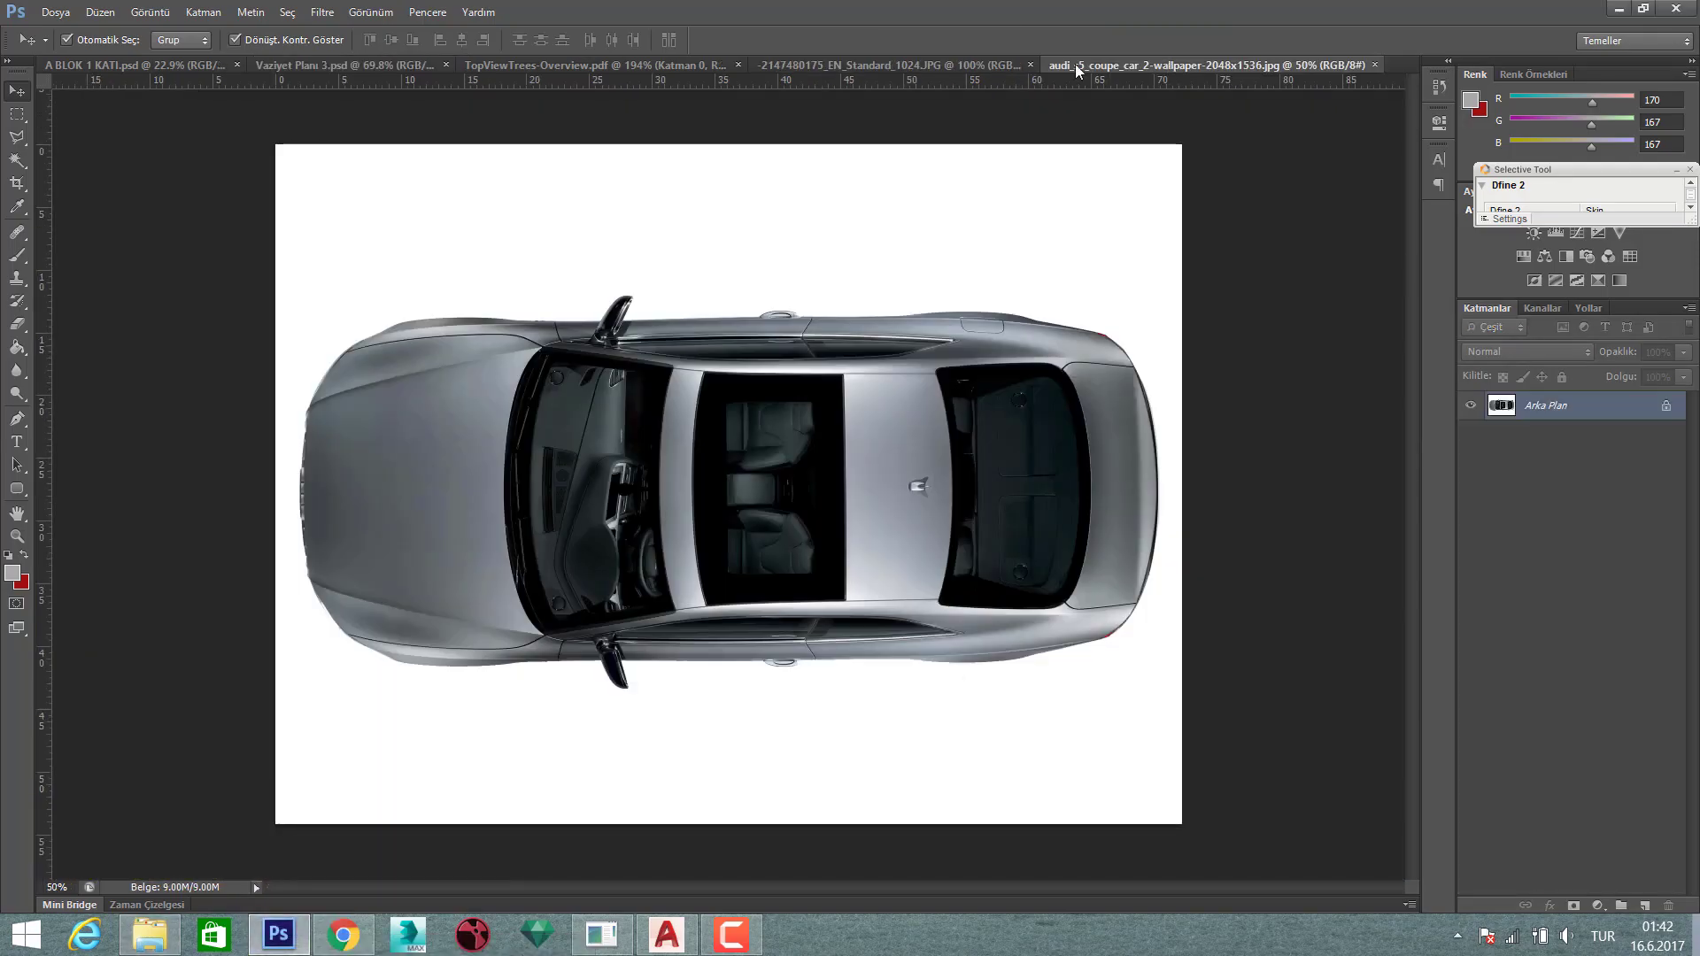
# - Cut the silver coupe out of its white background and drag it into the site plan
pyautogui.click(918, 265)
pyautogui.rightClick(917, 265)
pyautogui.click(1015, 565)
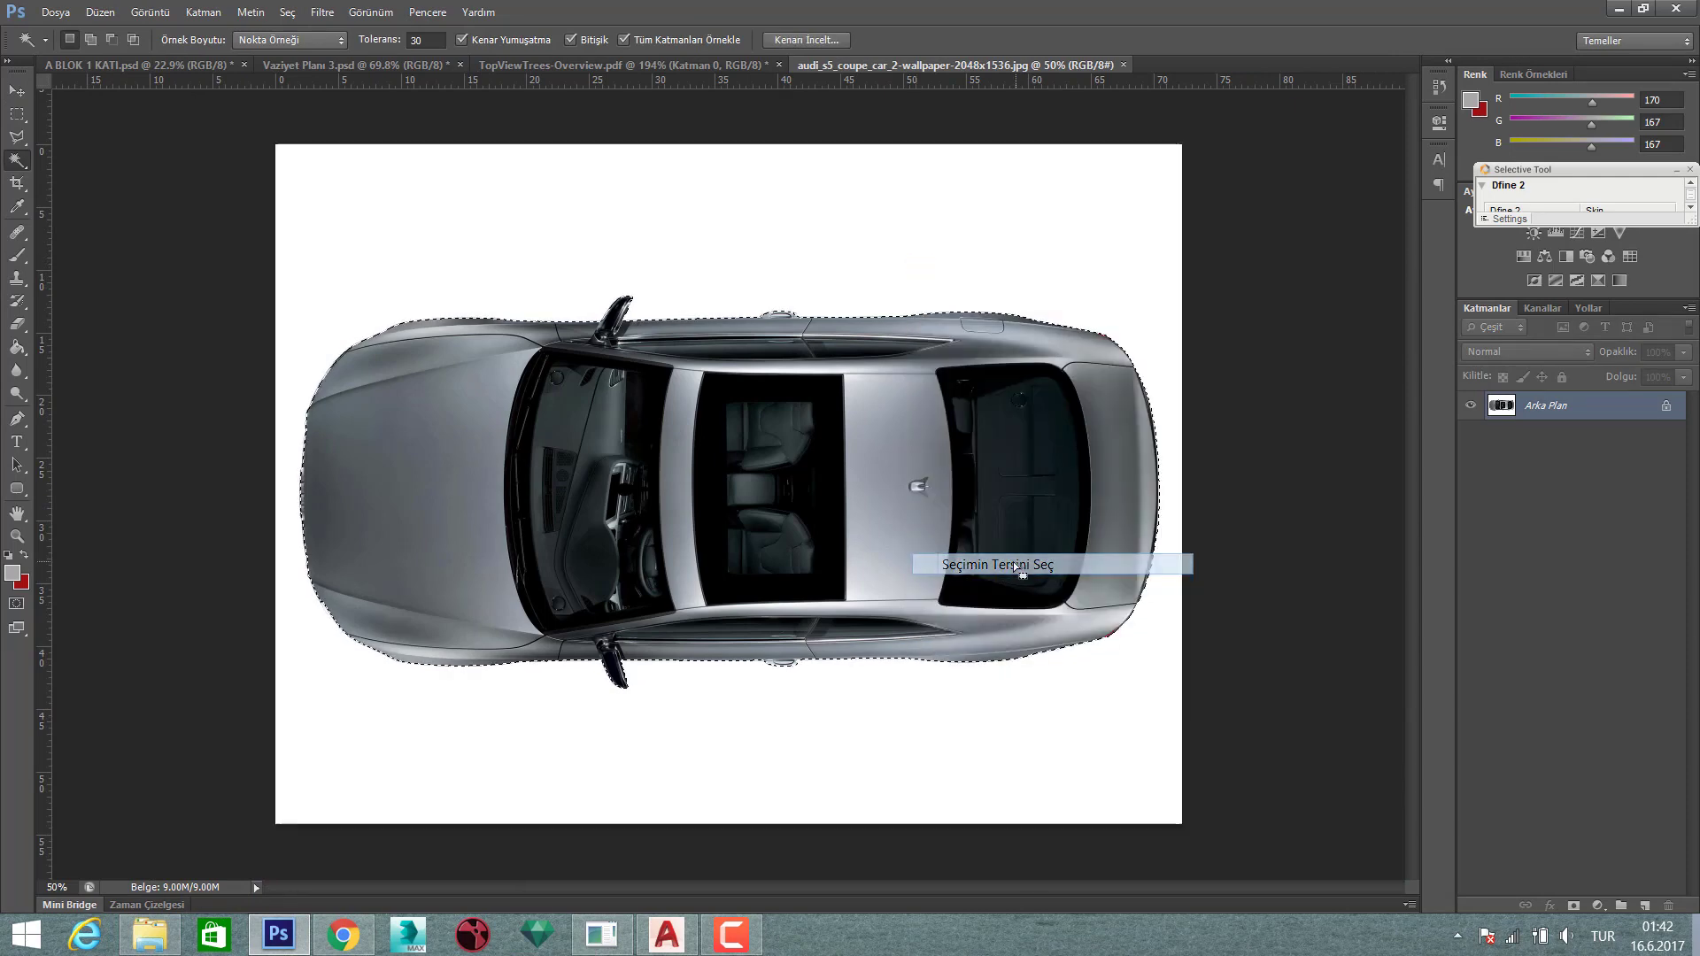
pyautogui.press('v')
pyautogui.moveTo(1015, 565)
pyautogui.mouseDown()
pyautogui.moveTo(512, 178)
pyautogui.moveTo(926, 315)
pyautogui.mouseUp()
# - Scale the coupe down to about 11% and place it on the upper road ahead of the first car
pyautogui.scroll(-3, 978, 339)
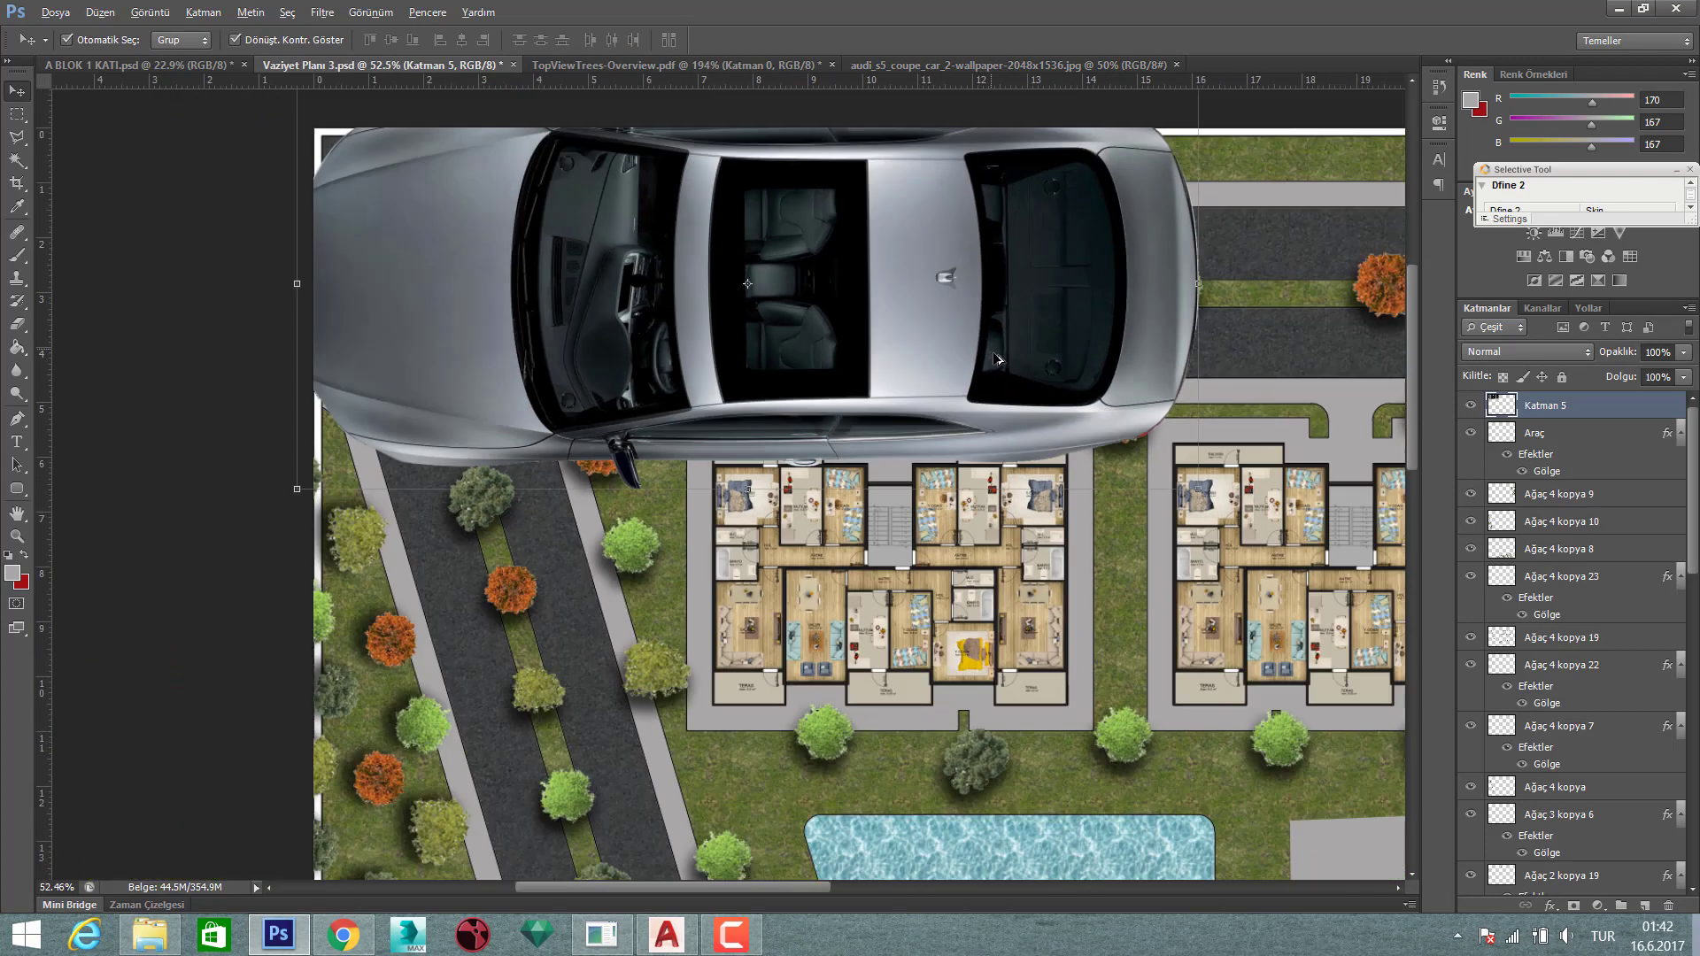
pyautogui.moveTo(1164, 128); pyautogui.dragTo(935, 234)
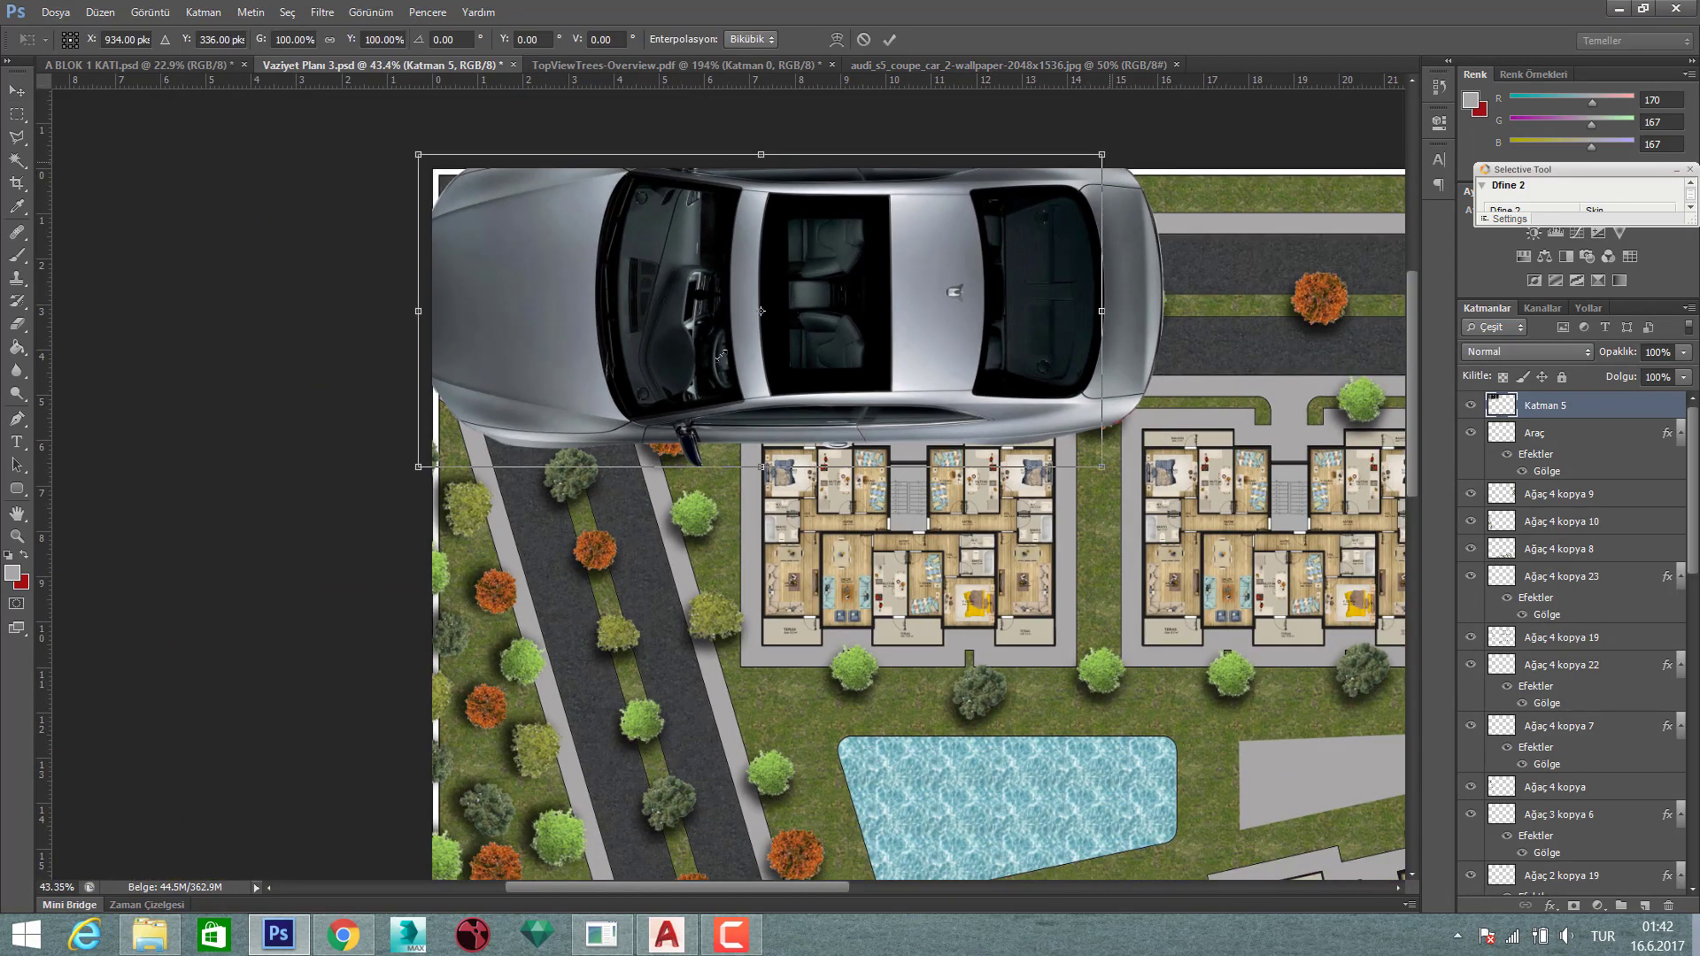
pyautogui.moveTo(720, 357); pyautogui.dragTo(551, 407)
pyautogui.moveTo(540, 465)
pyautogui.mouseDown()
pyautogui.moveTo(930, 376)
pyautogui.moveTo(912, 381)
pyautogui.mouseUp()
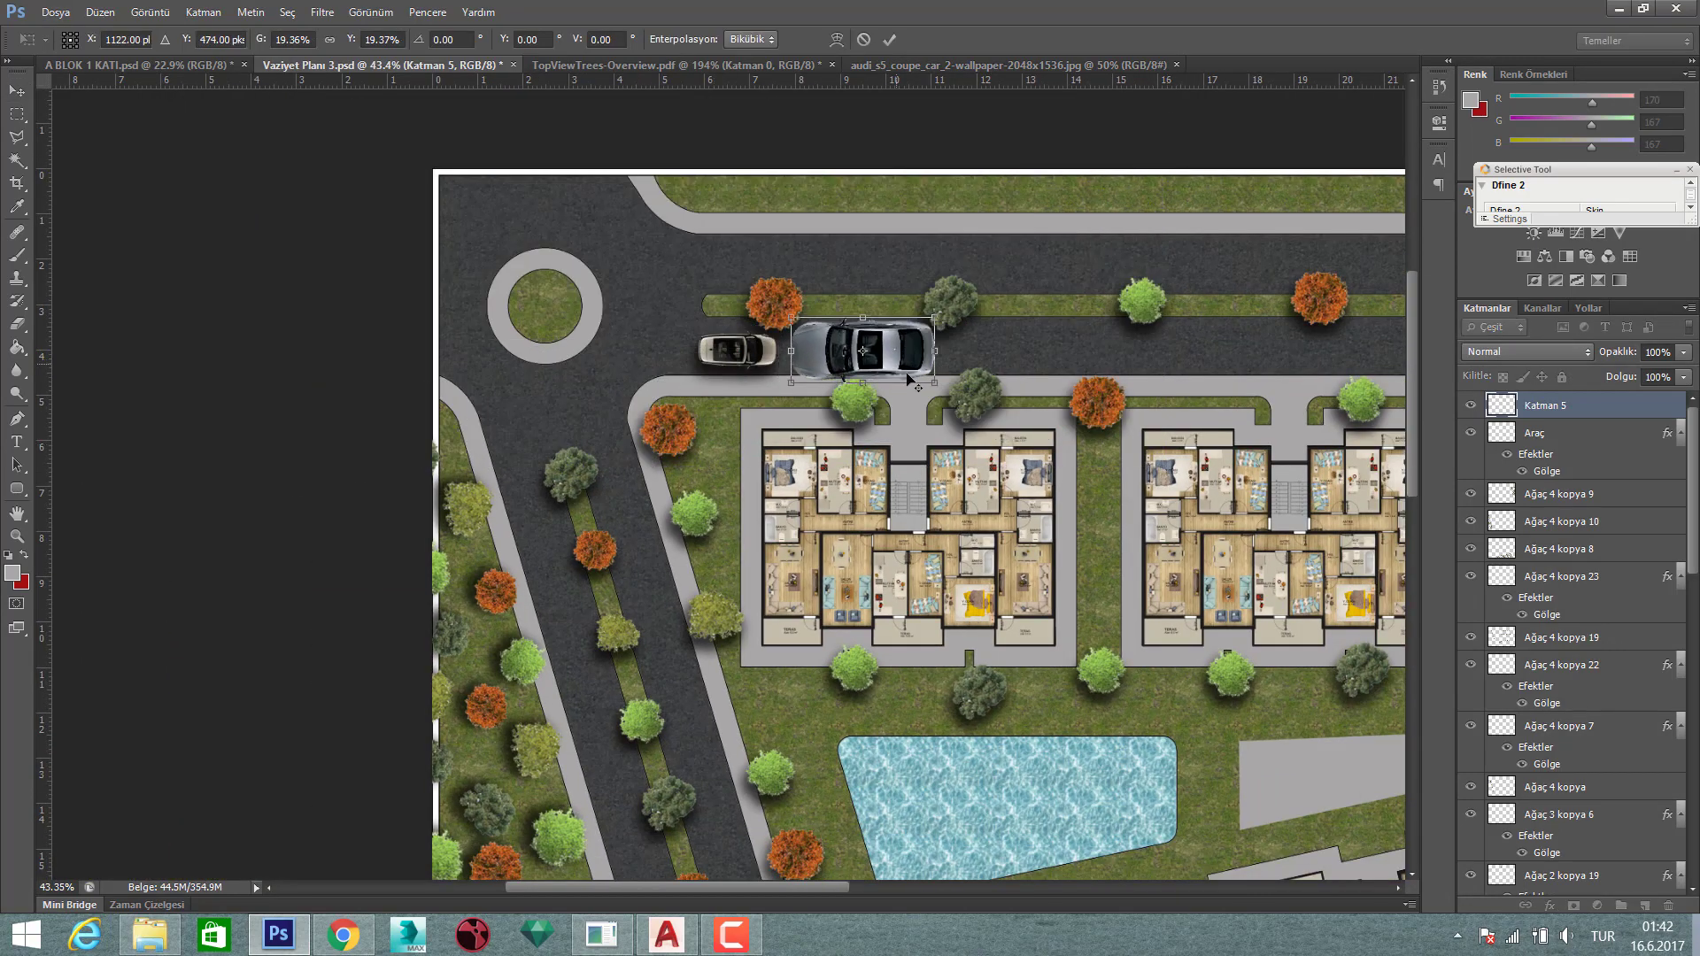
pyautogui.scroll(3, 910, 379)
pyautogui.scroll(3, 994, 311)
pyautogui.moveTo(964, 251); pyautogui.dragTo(810, 311)
pyautogui.moveTo(774, 376)
pyautogui.mouseDown()
pyautogui.moveTo(657, 351)
pyautogui.moveTo(831, 330)
pyautogui.mouseUp()
pyautogui.click(890, 40)
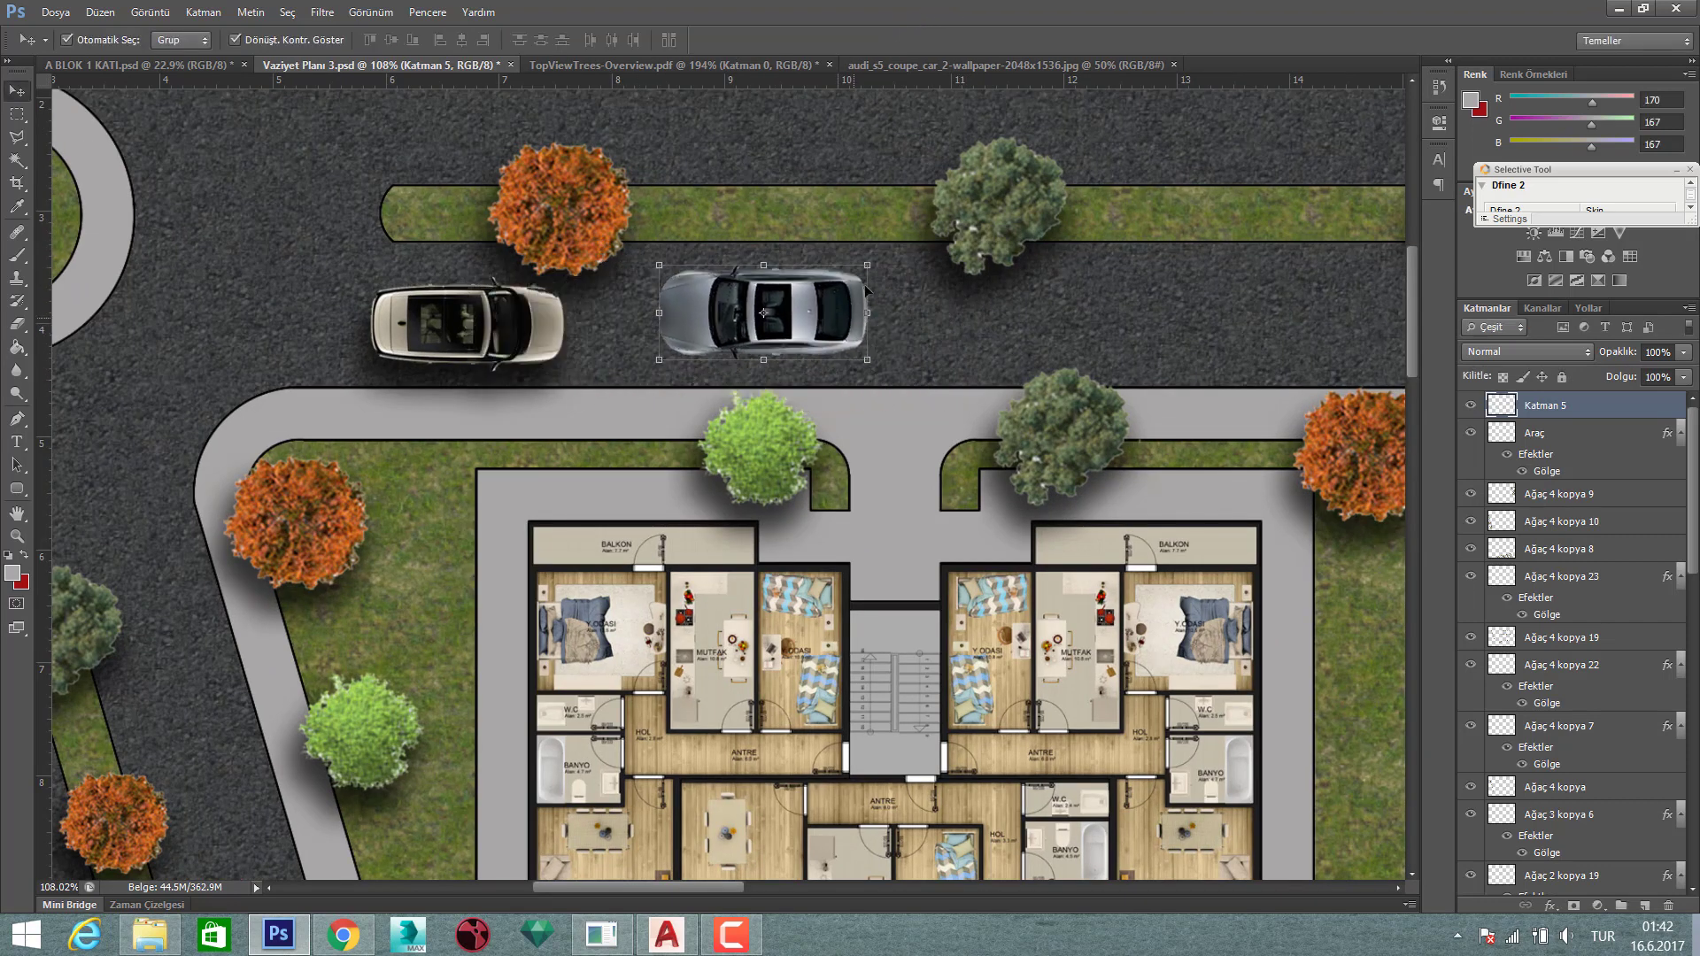
# - Rotate the car 180°, shift it right along the lane, and name its layer Araç2
pyautogui.moveTo(892, 256); pyautogui.dragTo(623, 215)
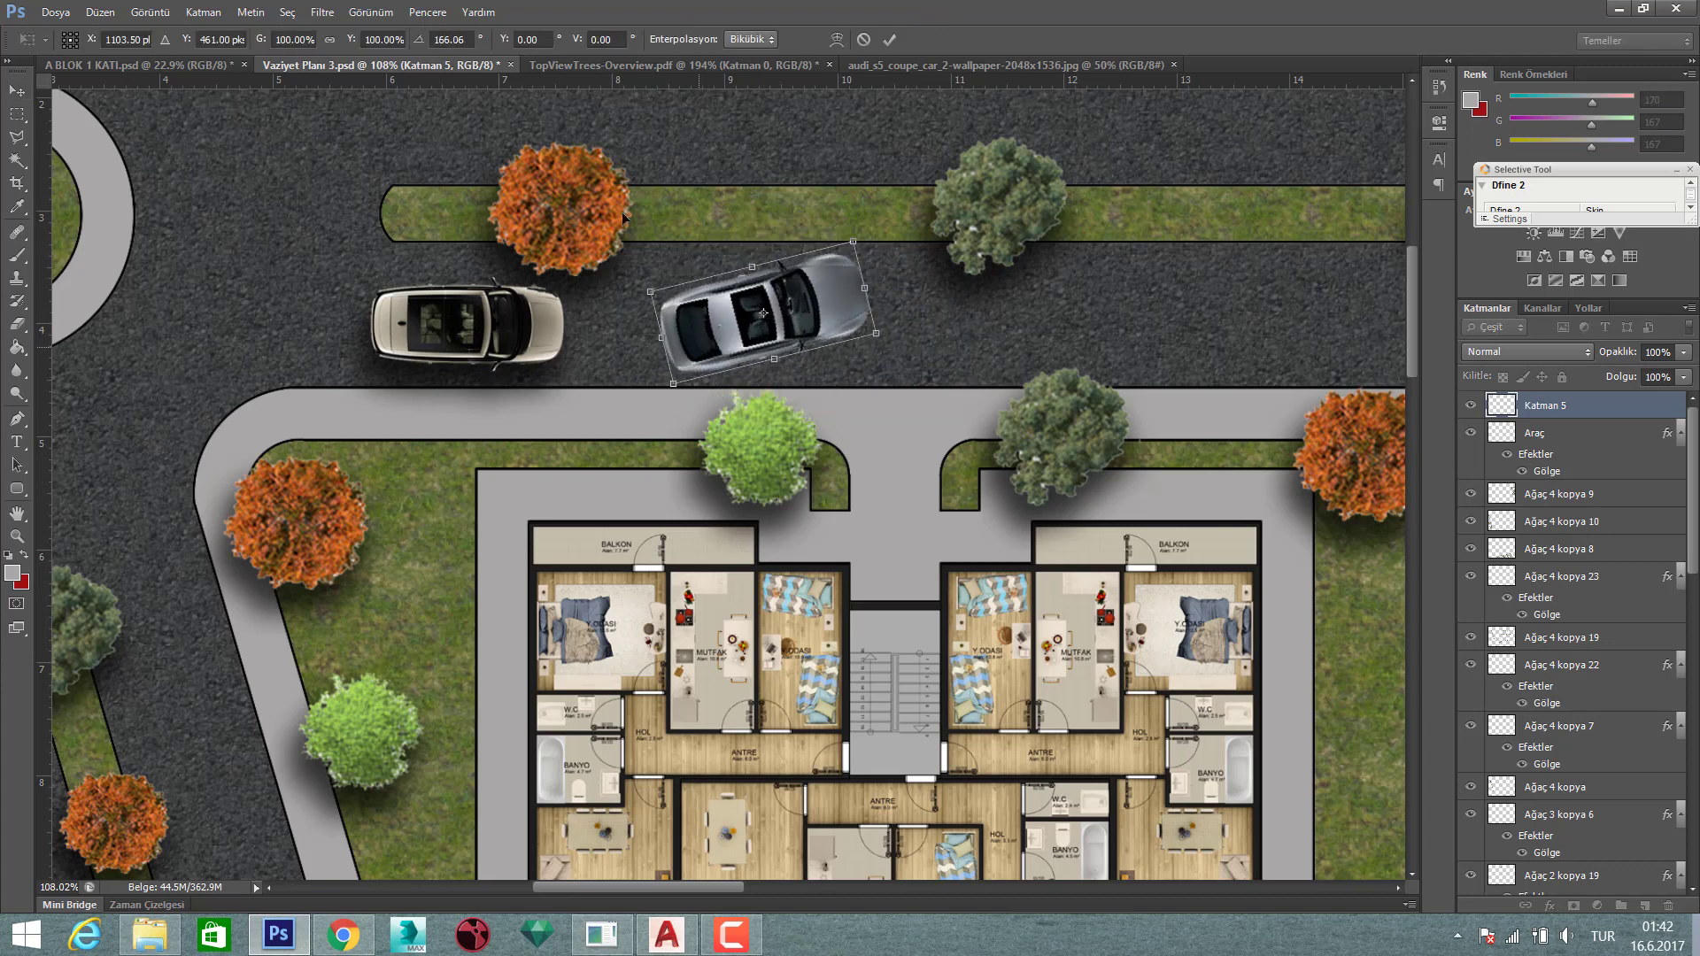
pyautogui.write('180')
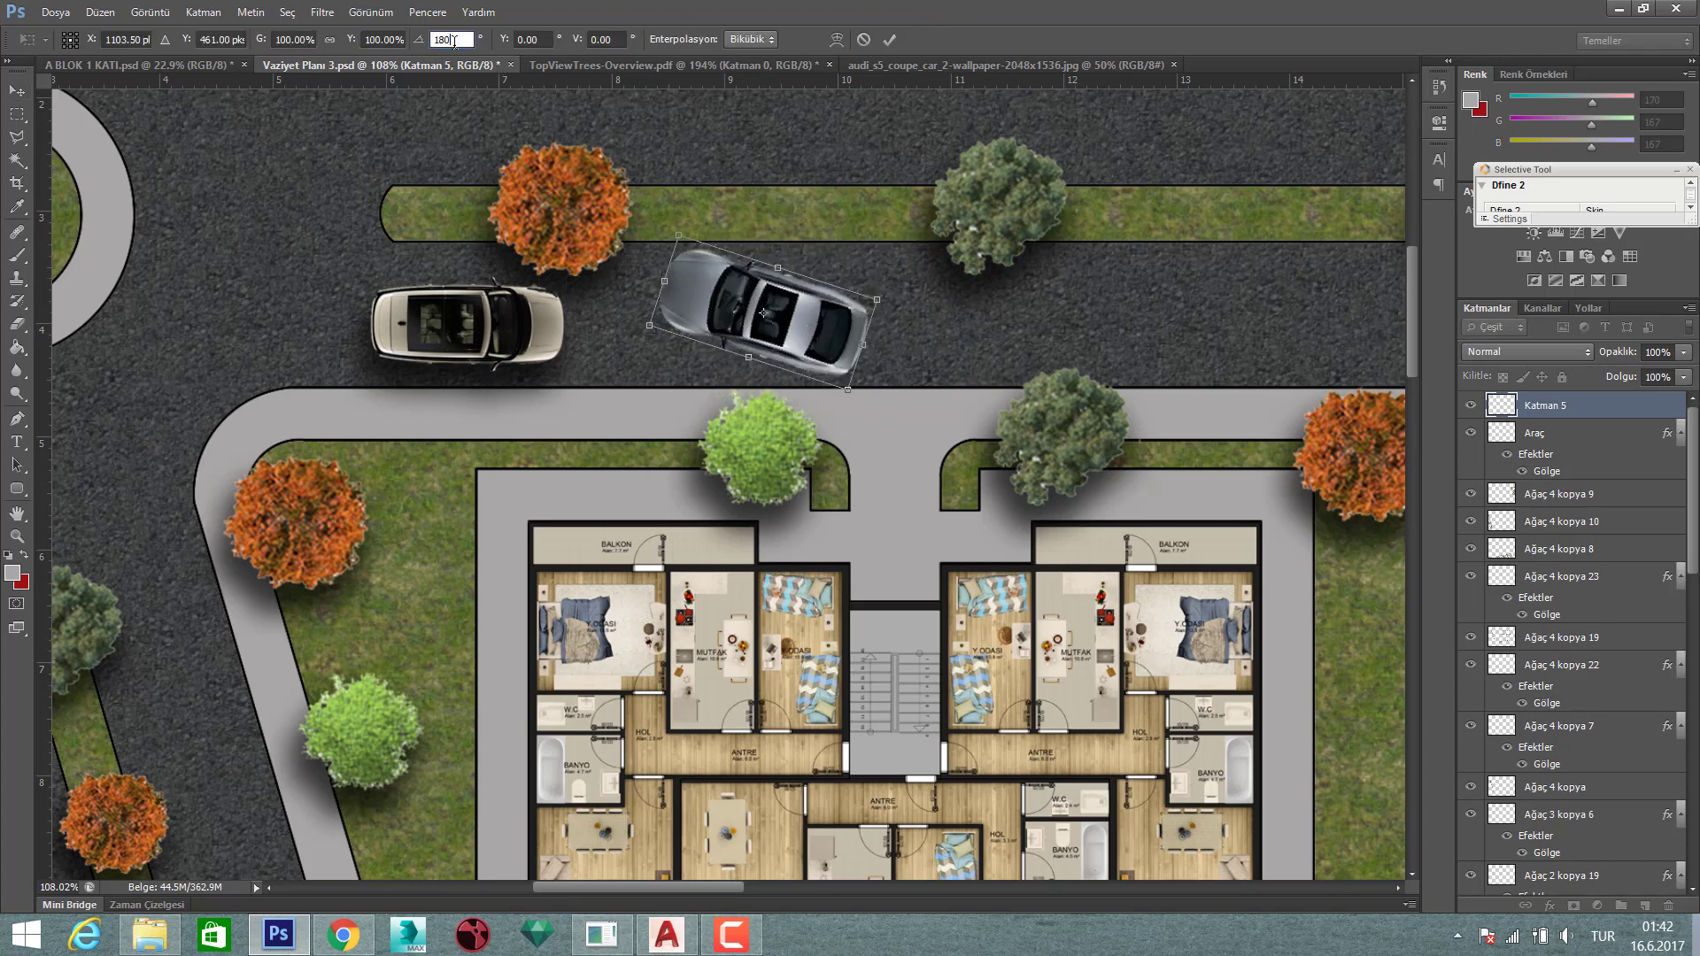
pyautogui.press('Return')
pyautogui.click(889, 40)
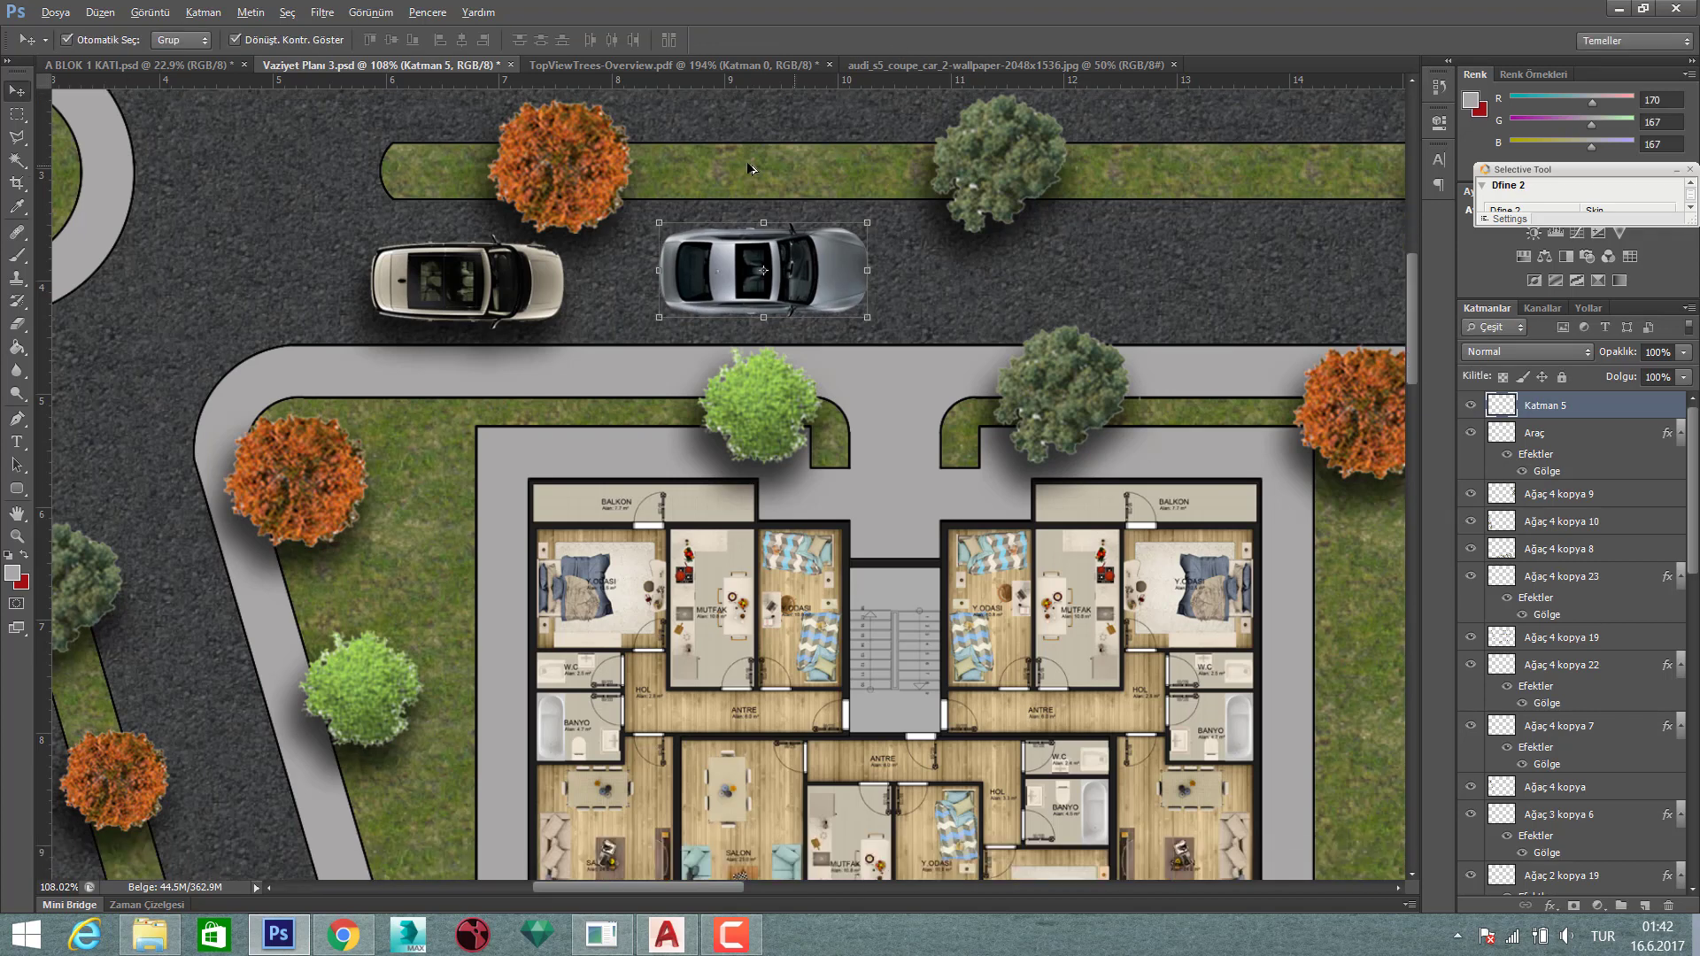
pyautogui.scroll(-3, 783, 129)
pyautogui.scroll(-2, 770, 195)
pyautogui.moveTo(768, 238); pyautogui.dragTo(747, 257)
pyautogui.write('Araç2')
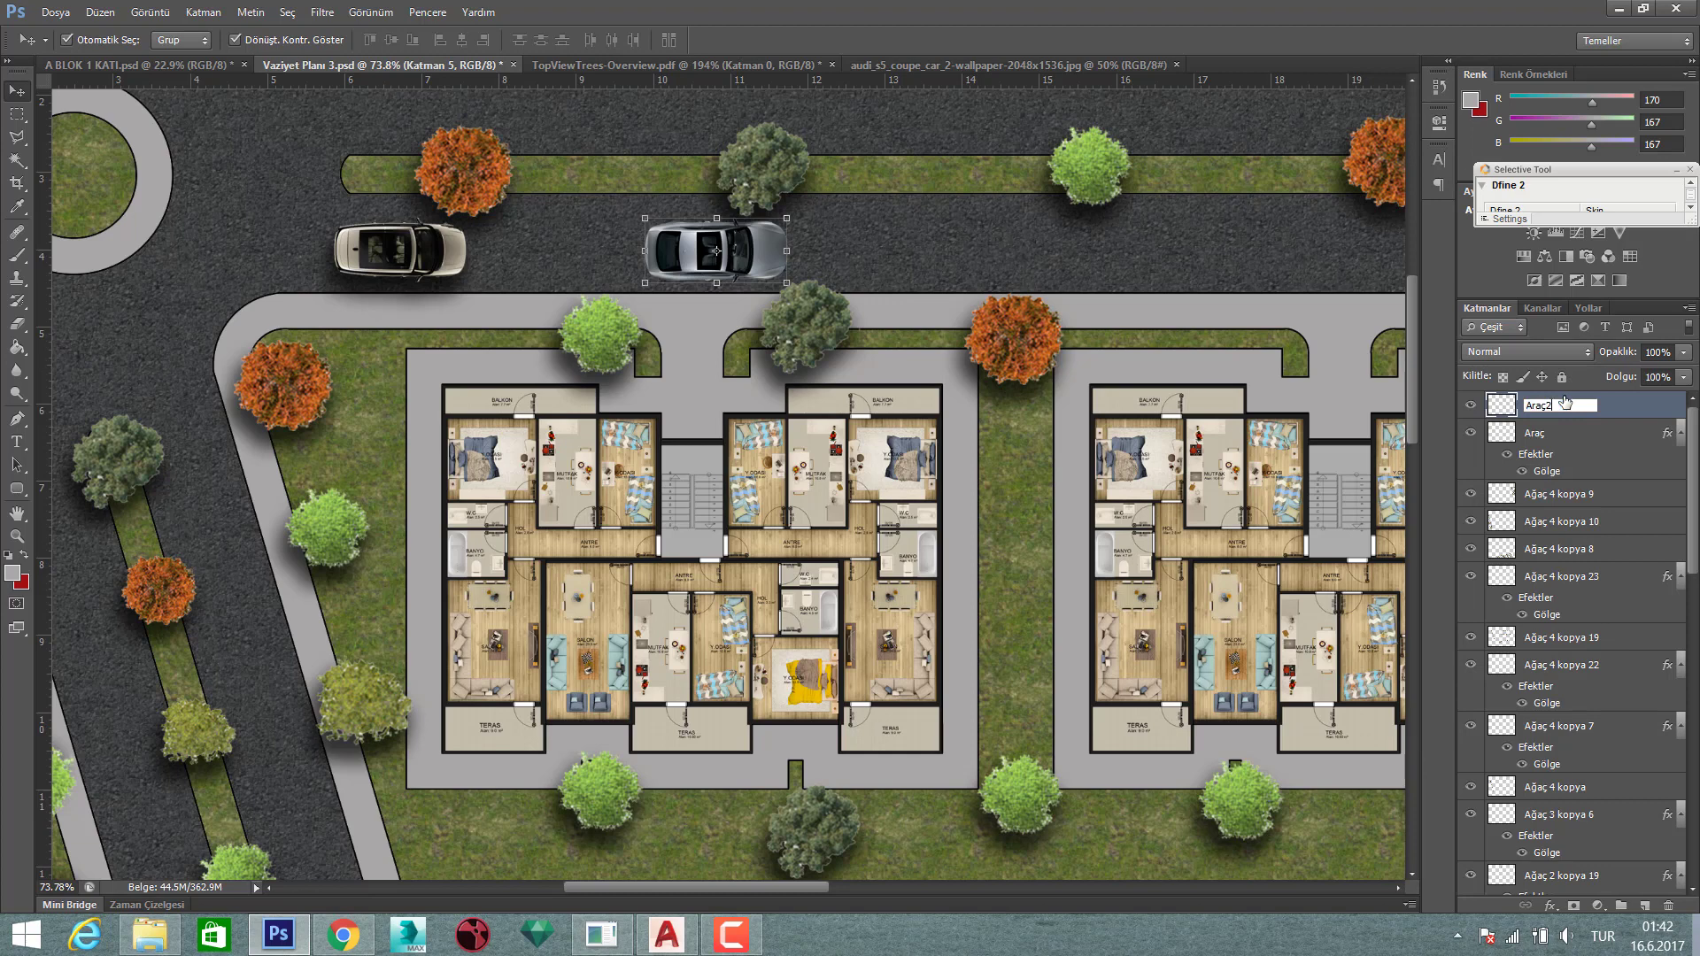
pyautogui.press('Return')
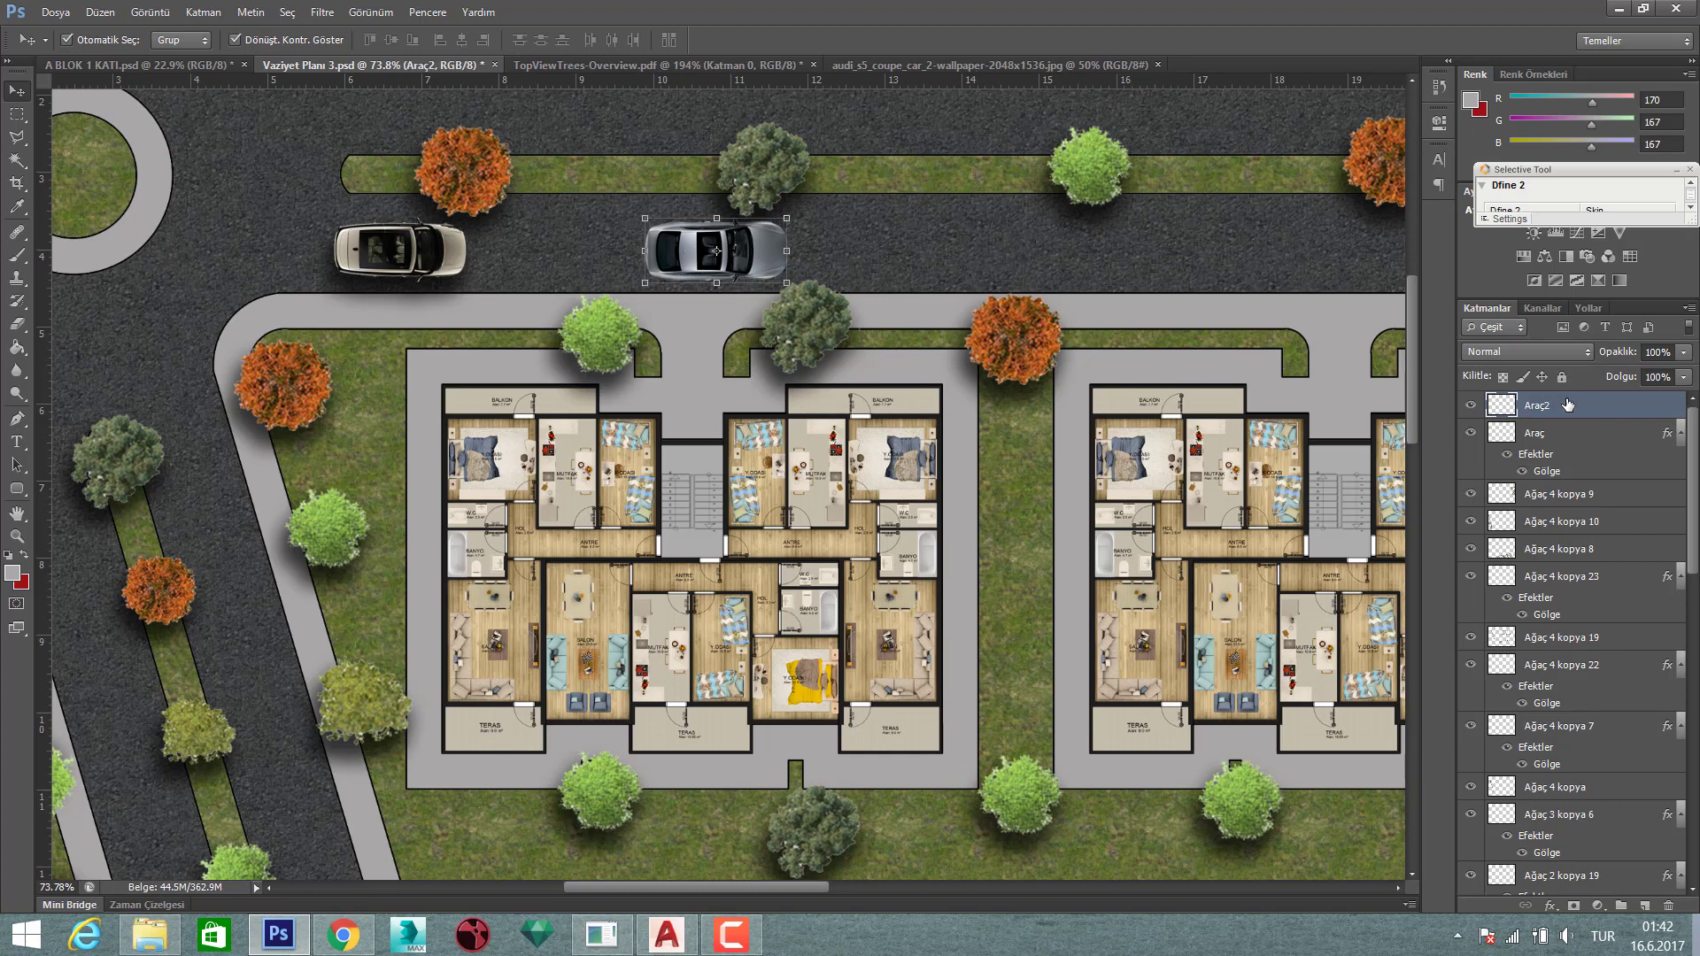
# - Paste the first car's drop shadow style onto Araç2 and scale the car to about 90%
pyautogui.rightClick(1567, 405)
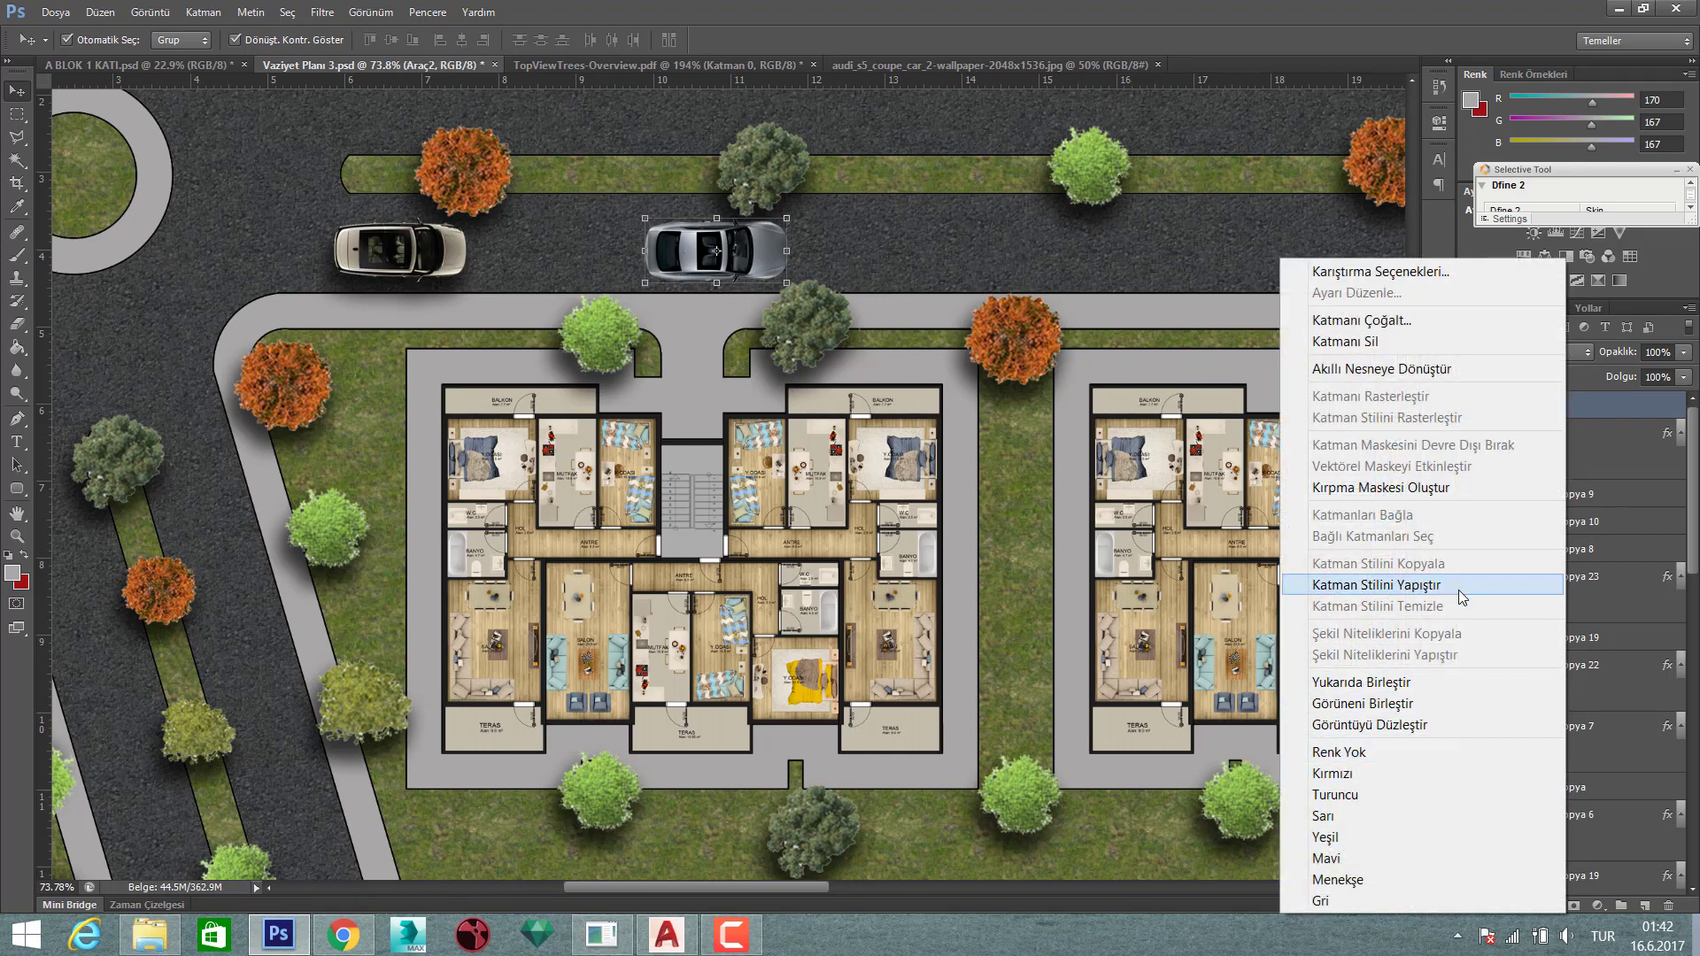
pyautogui.click(1459, 587)
pyautogui.keyDown('alt'); pyautogui.scroll(-3, 654, 265); pyautogui.keyUp('alt')
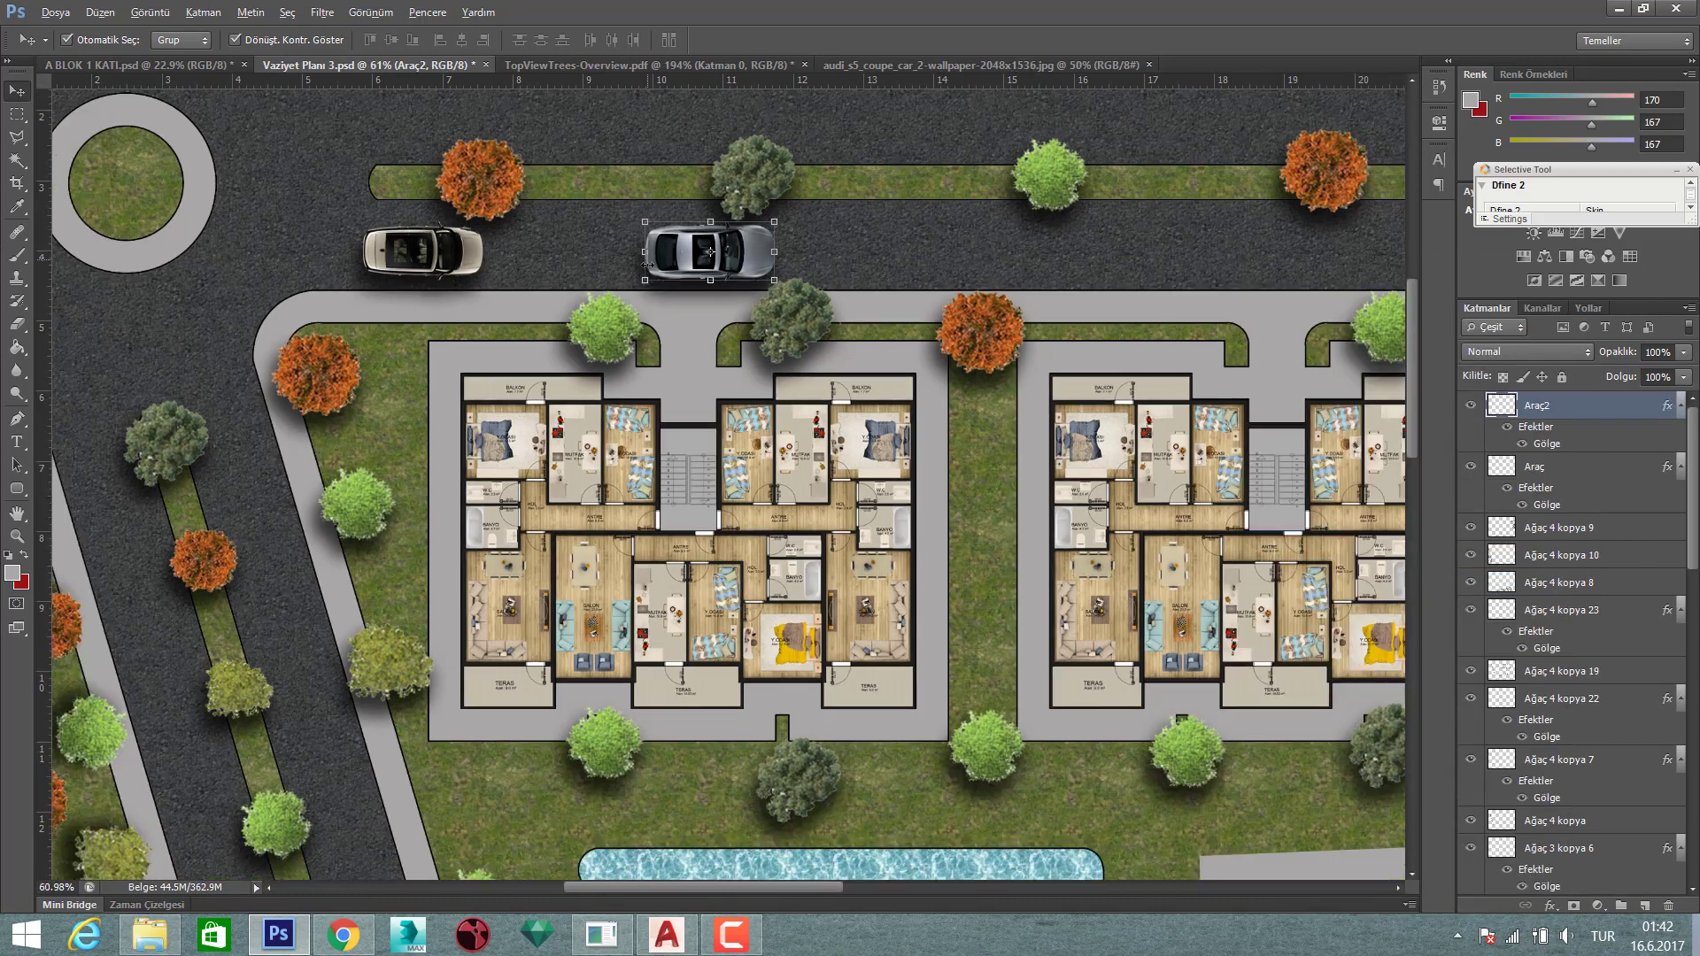
pyautogui.keyDown('alt'); pyautogui.scroll(-2, 699, 266); pyautogui.keyUp('alt')
pyautogui.keyDown('alt'); pyautogui.scroll(-2, 708, 279); pyautogui.keyUp('alt')
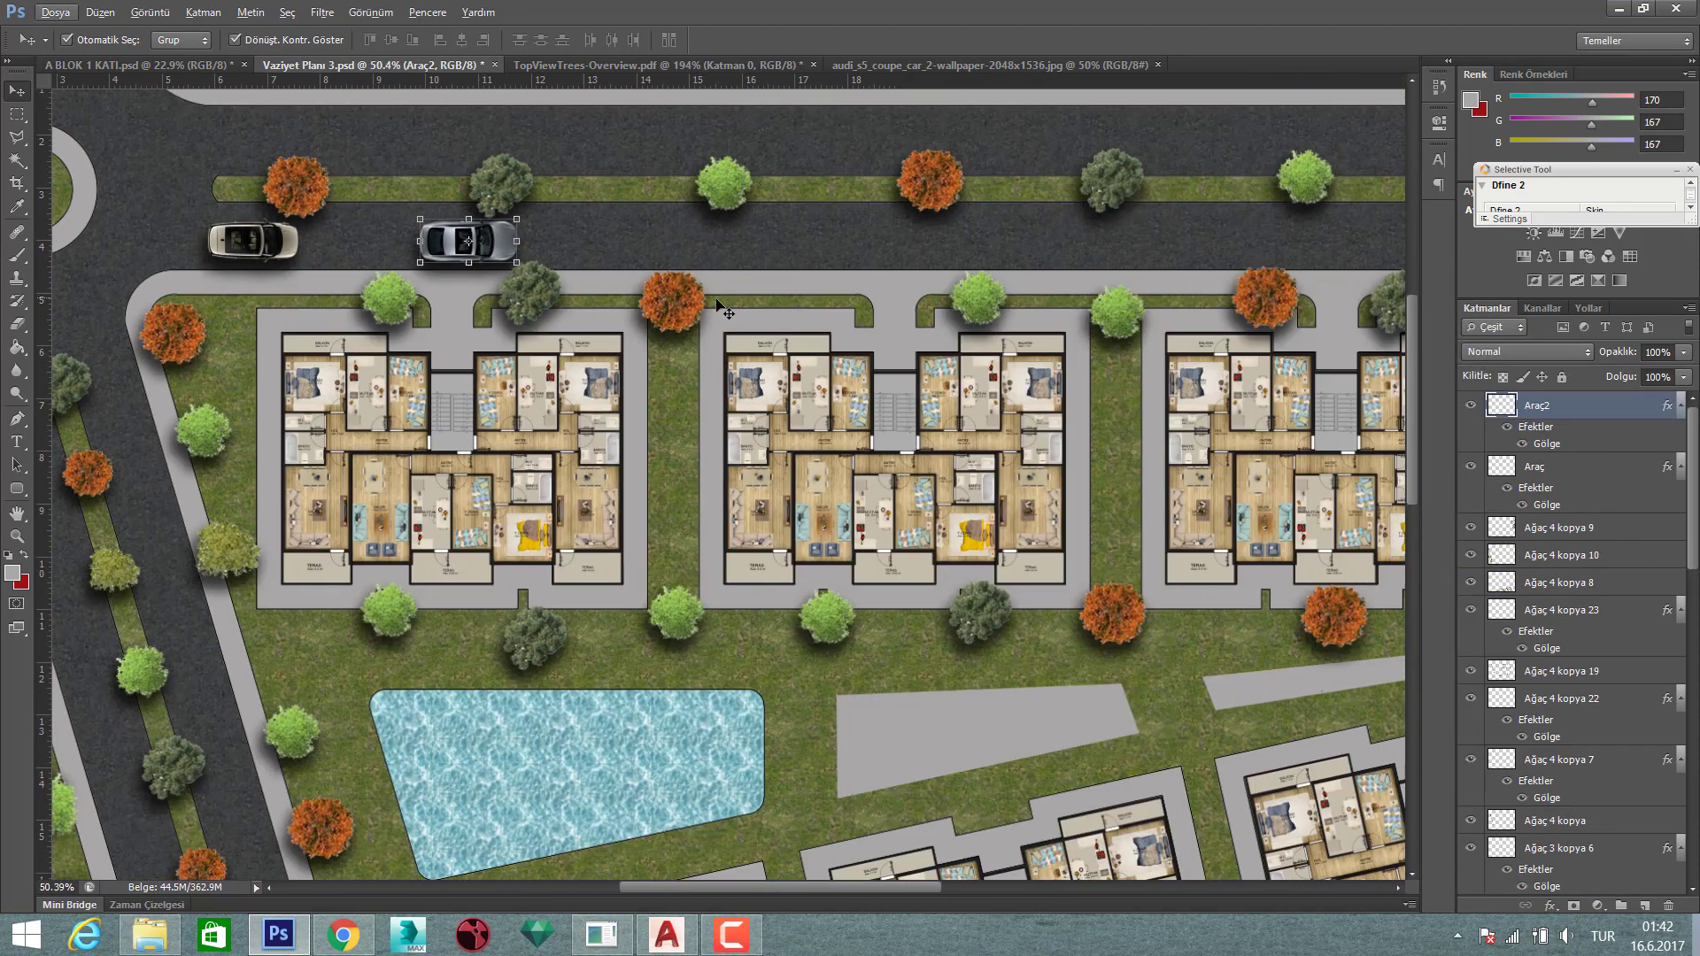
pyautogui.keyDown('alt'); pyautogui.scroll(-1, 718, 292); pyautogui.keyUp('alt')
pyautogui.keyDown('alt'); pyautogui.scroll(-1, 724, 305); pyautogui.keyUp('alt')
pyautogui.keyDown('alt'); pyautogui.scroll(-1, 708, 292); pyautogui.keyUp('alt')
pyautogui.keyDown('alt'); pyautogui.scroll(1, 673, 287); pyautogui.keyUp('alt')
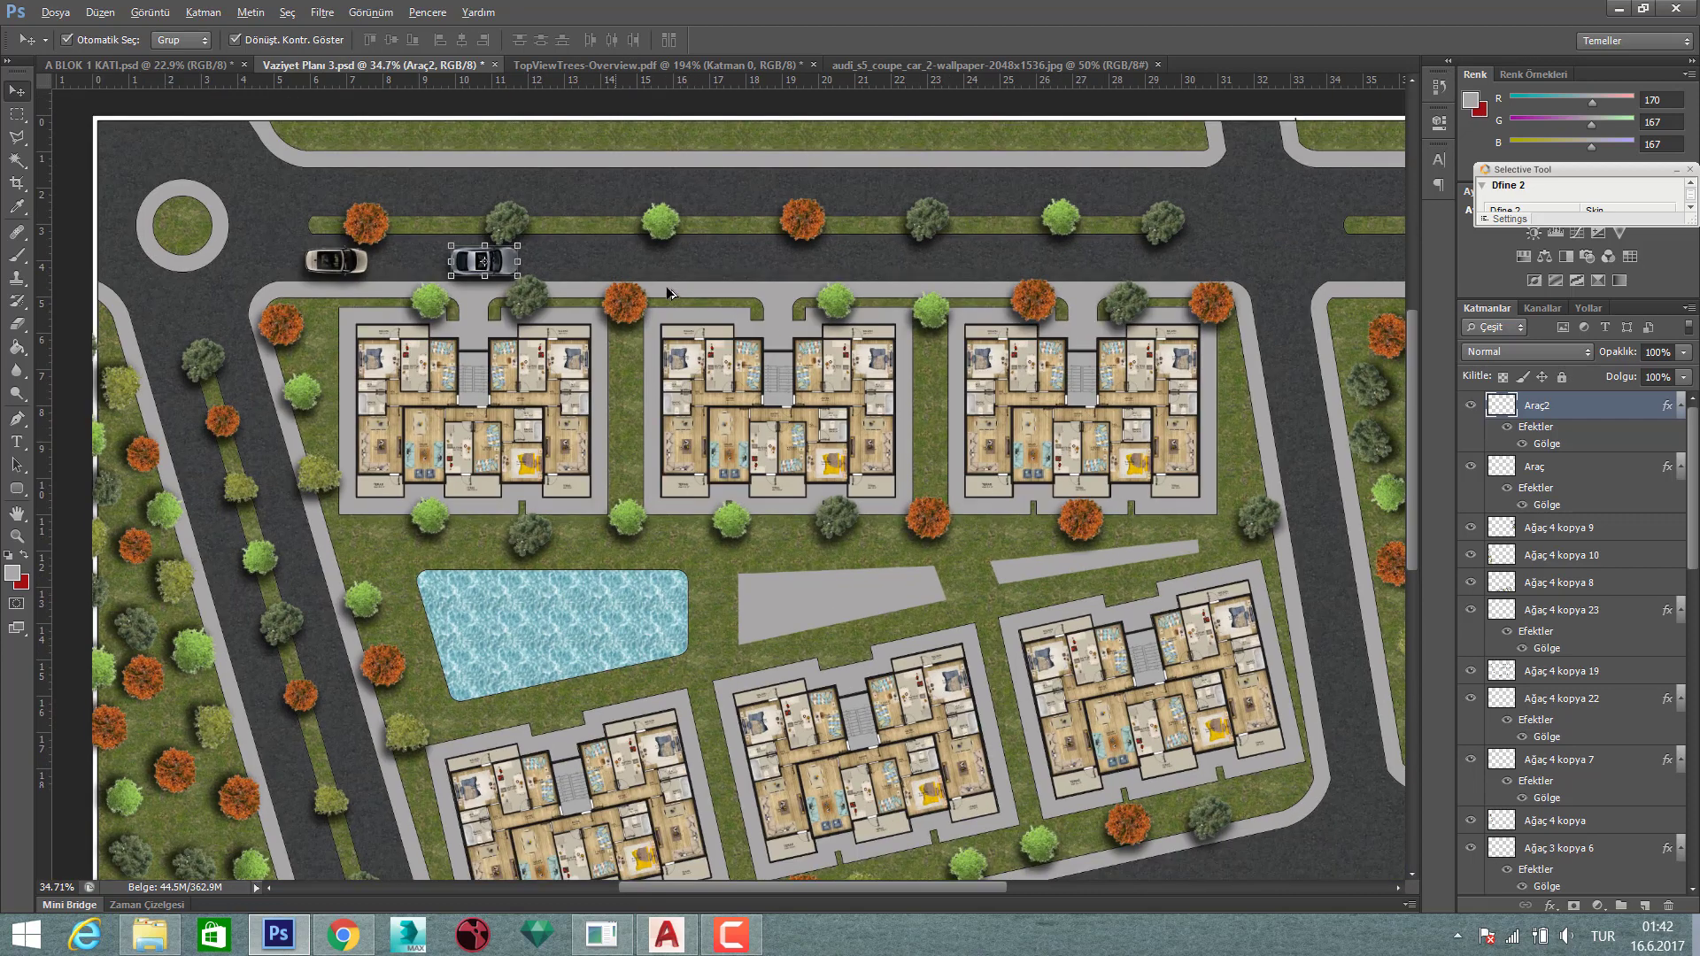
pyautogui.keyDown('alt'); pyautogui.scroll(1, 666, 285); pyautogui.keyUp('alt')
pyautogui.keyDown('alt'); pyautogui.scroll(1, 666, 285); pyautogui.keyUp('alt')
pyautogui.keyDown('alt'); pyautogui.scroll(1, 602, 341); pyautogui.keyUp('alt')
pyautogui.keyDown('alt'); pyautogui.scroll(2, 535, 363); pyautogui.keyUp('alt')
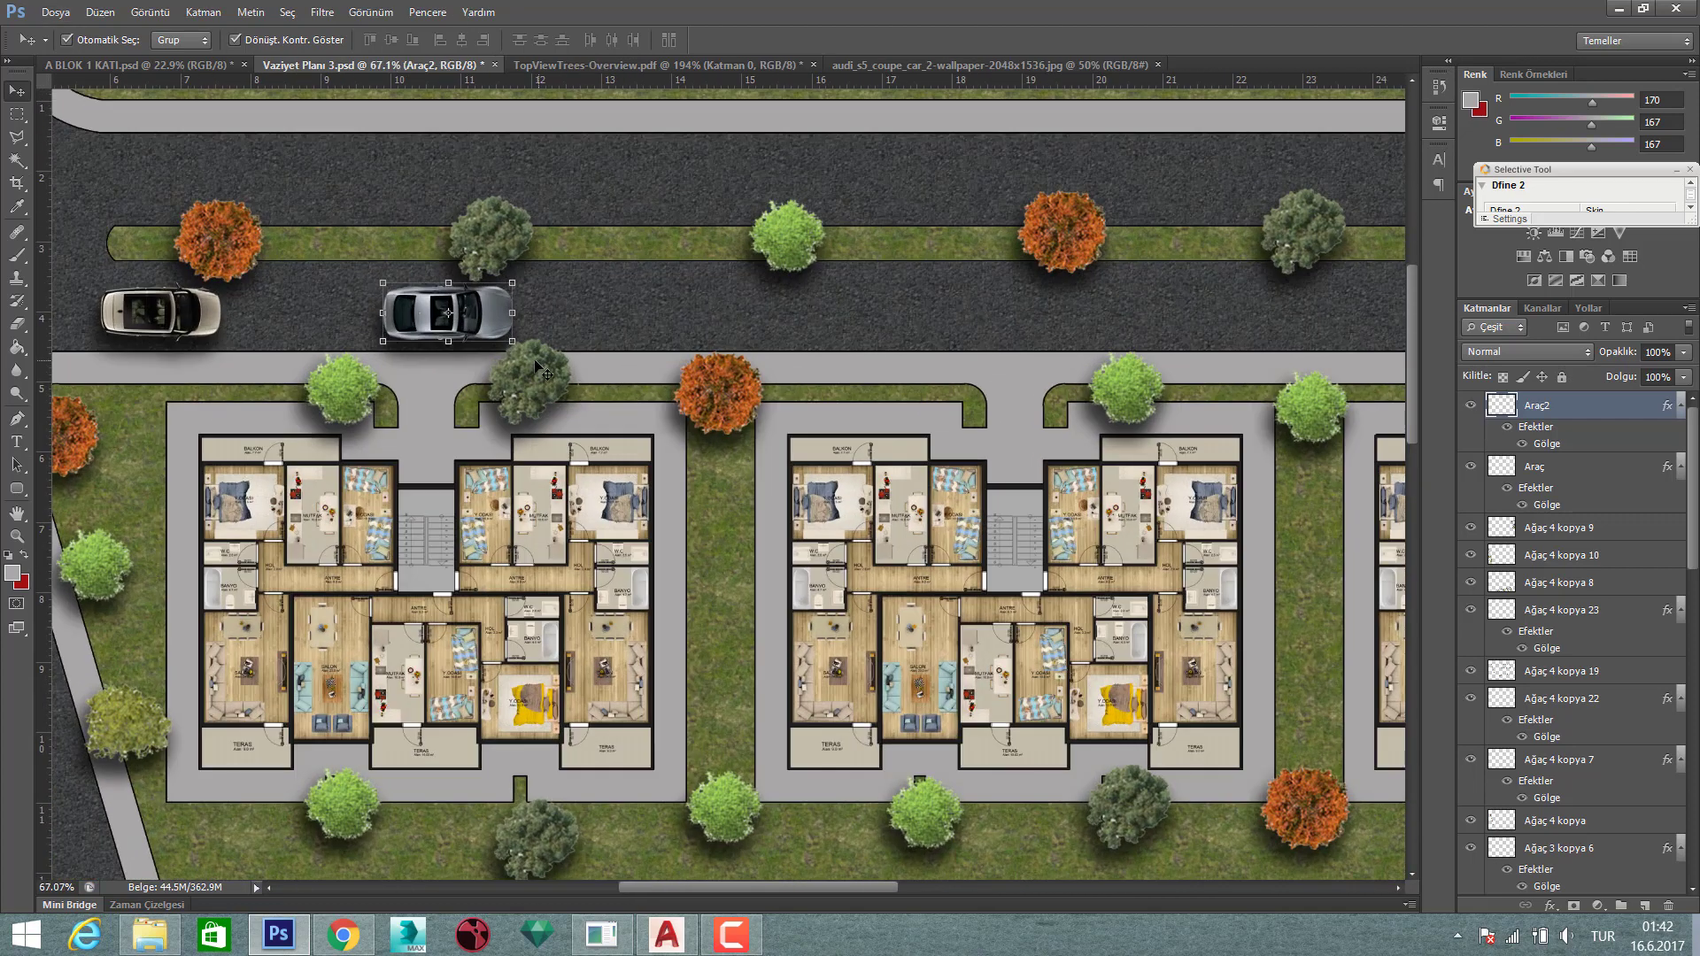
pyautogui.moveTo(511, 341); pyautogui.dragTo(500, 336)
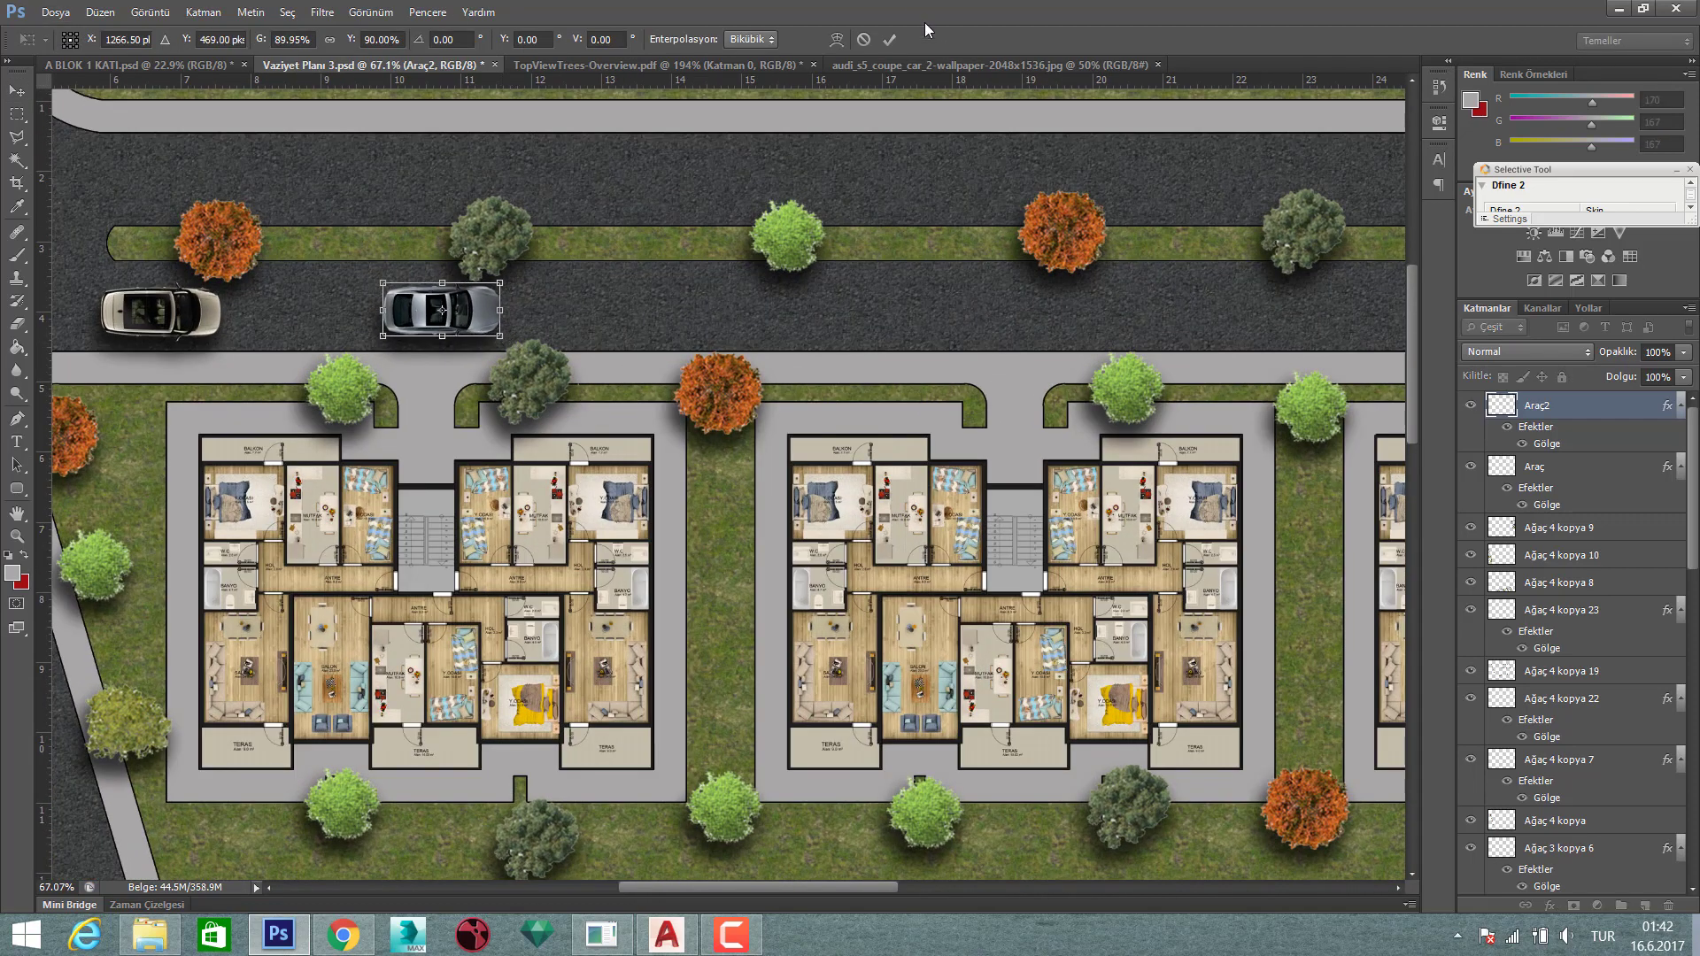
pyautogui.click(889, 41)
# - Open car-top-view_316917.jpg by dragging it from the project folder into Photoshop
pyautogui.keyDown('alt'); pyautogui.scroll(-2, 576, 324); pyautogui.keyUp('alt')
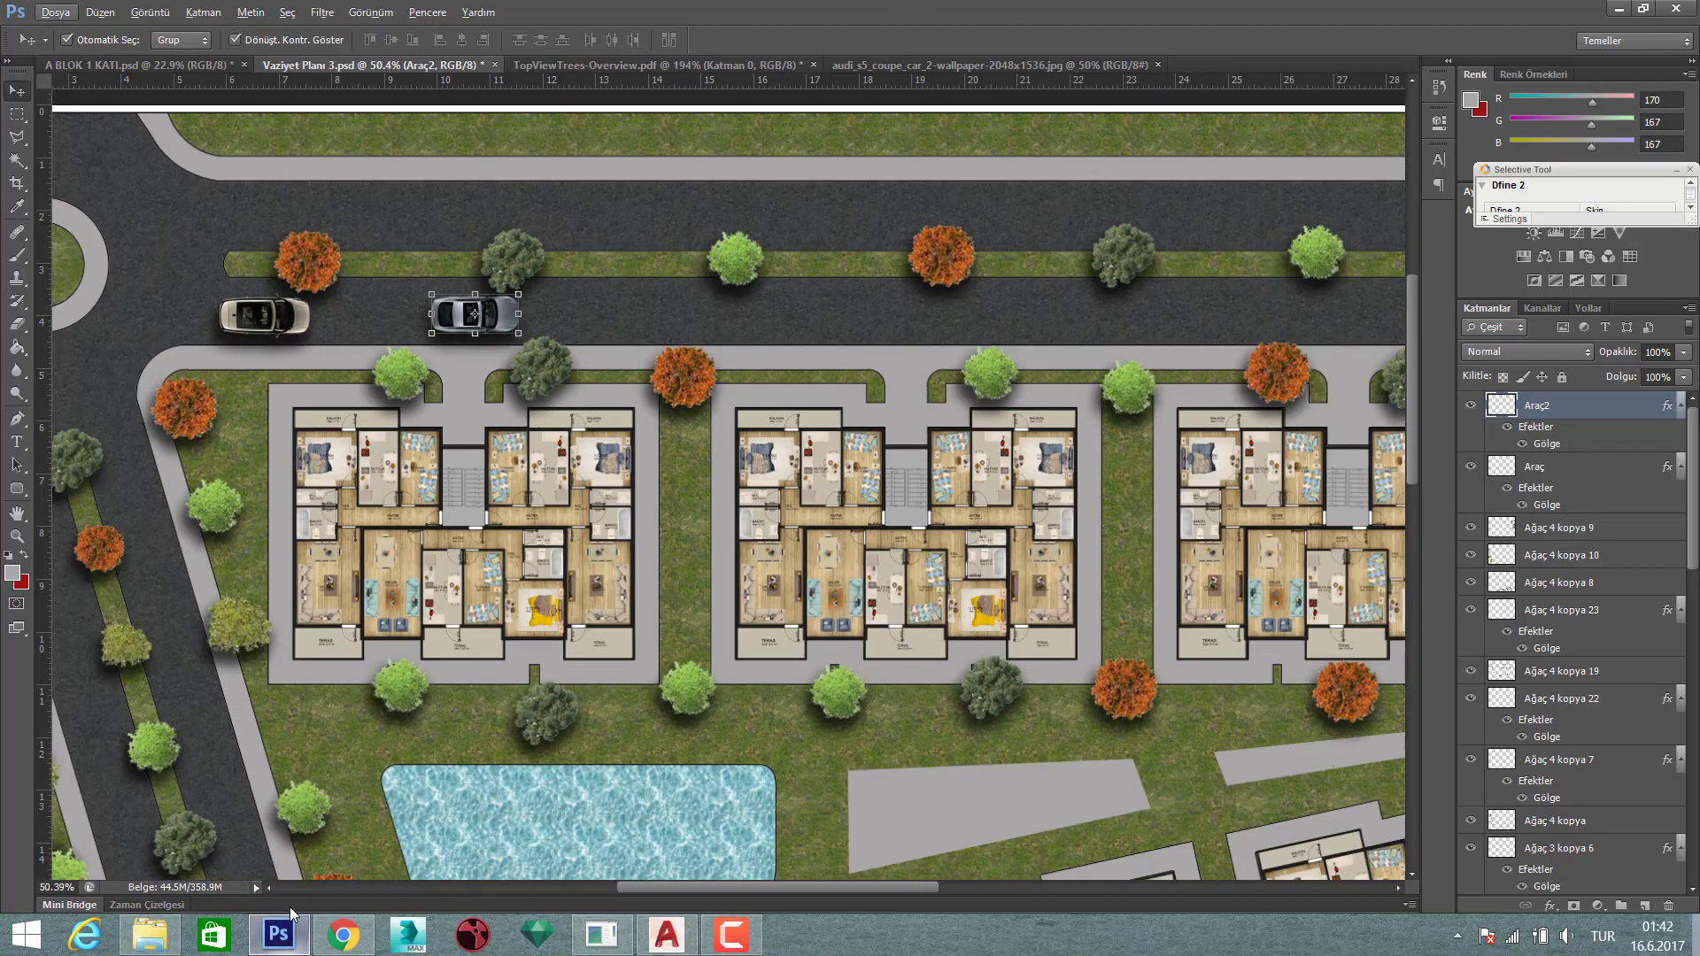
pyautogui.click(164, 940)
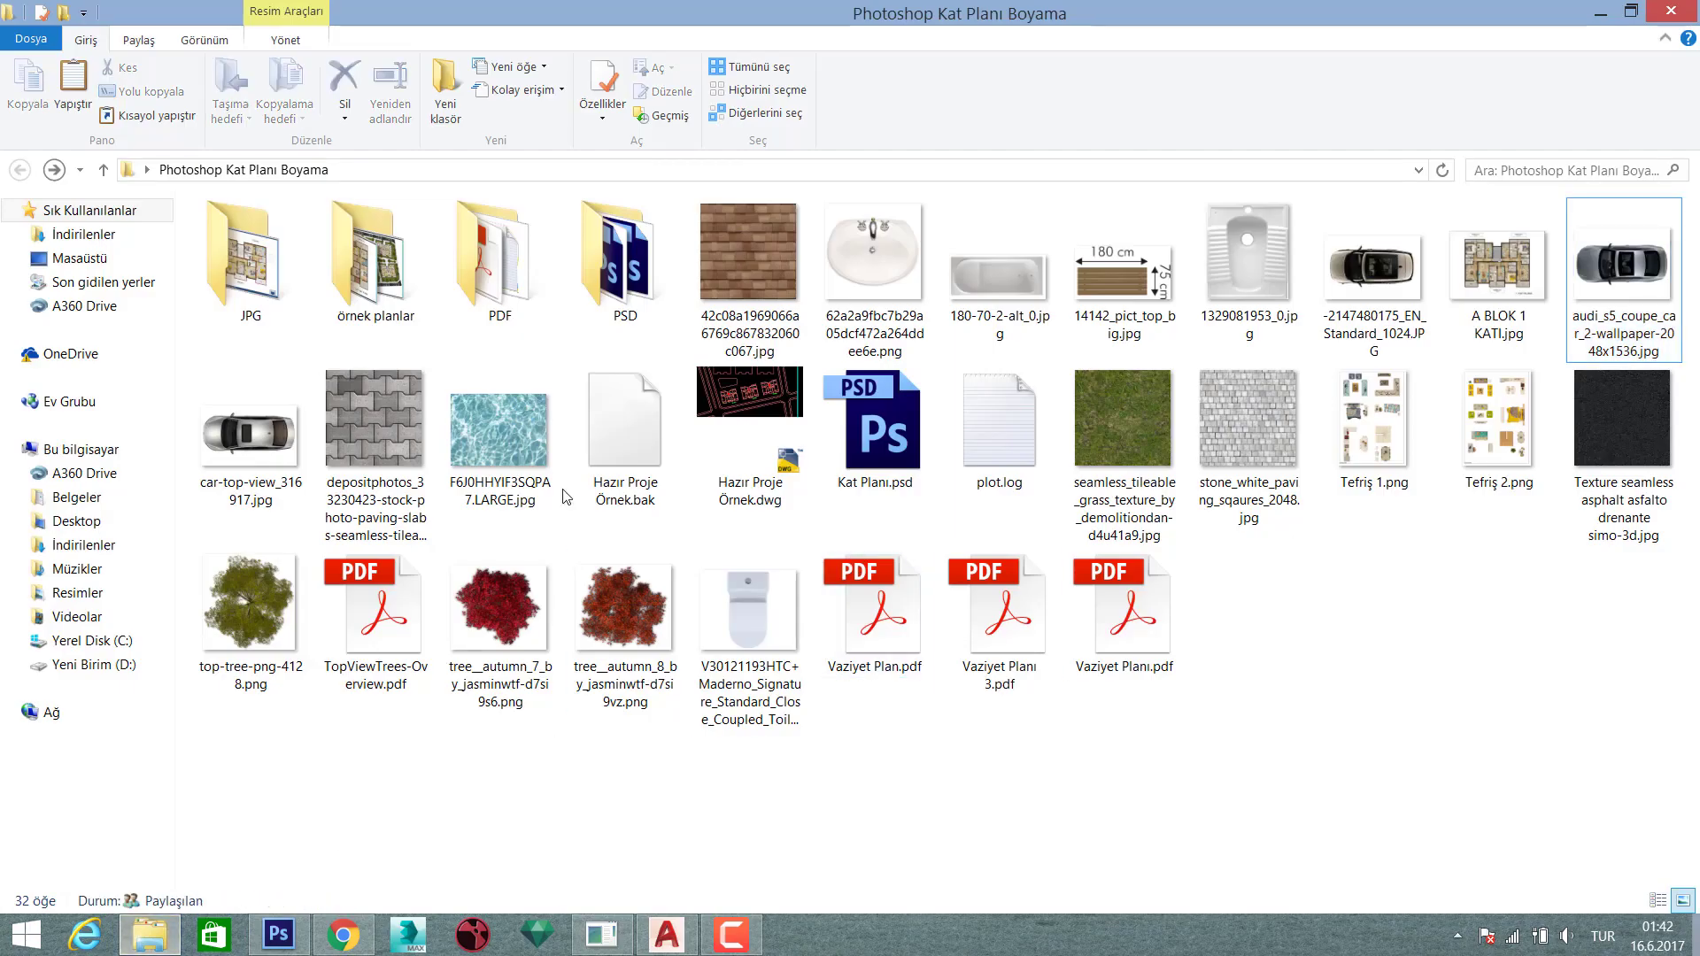
pyautogui.moveTo(299, 440)
pyautogui.mouseDown()
pyautogui.moveTo(1203, 102)
pyautogui.moveTo(1206, 64)
pyautogui.mouseUp()
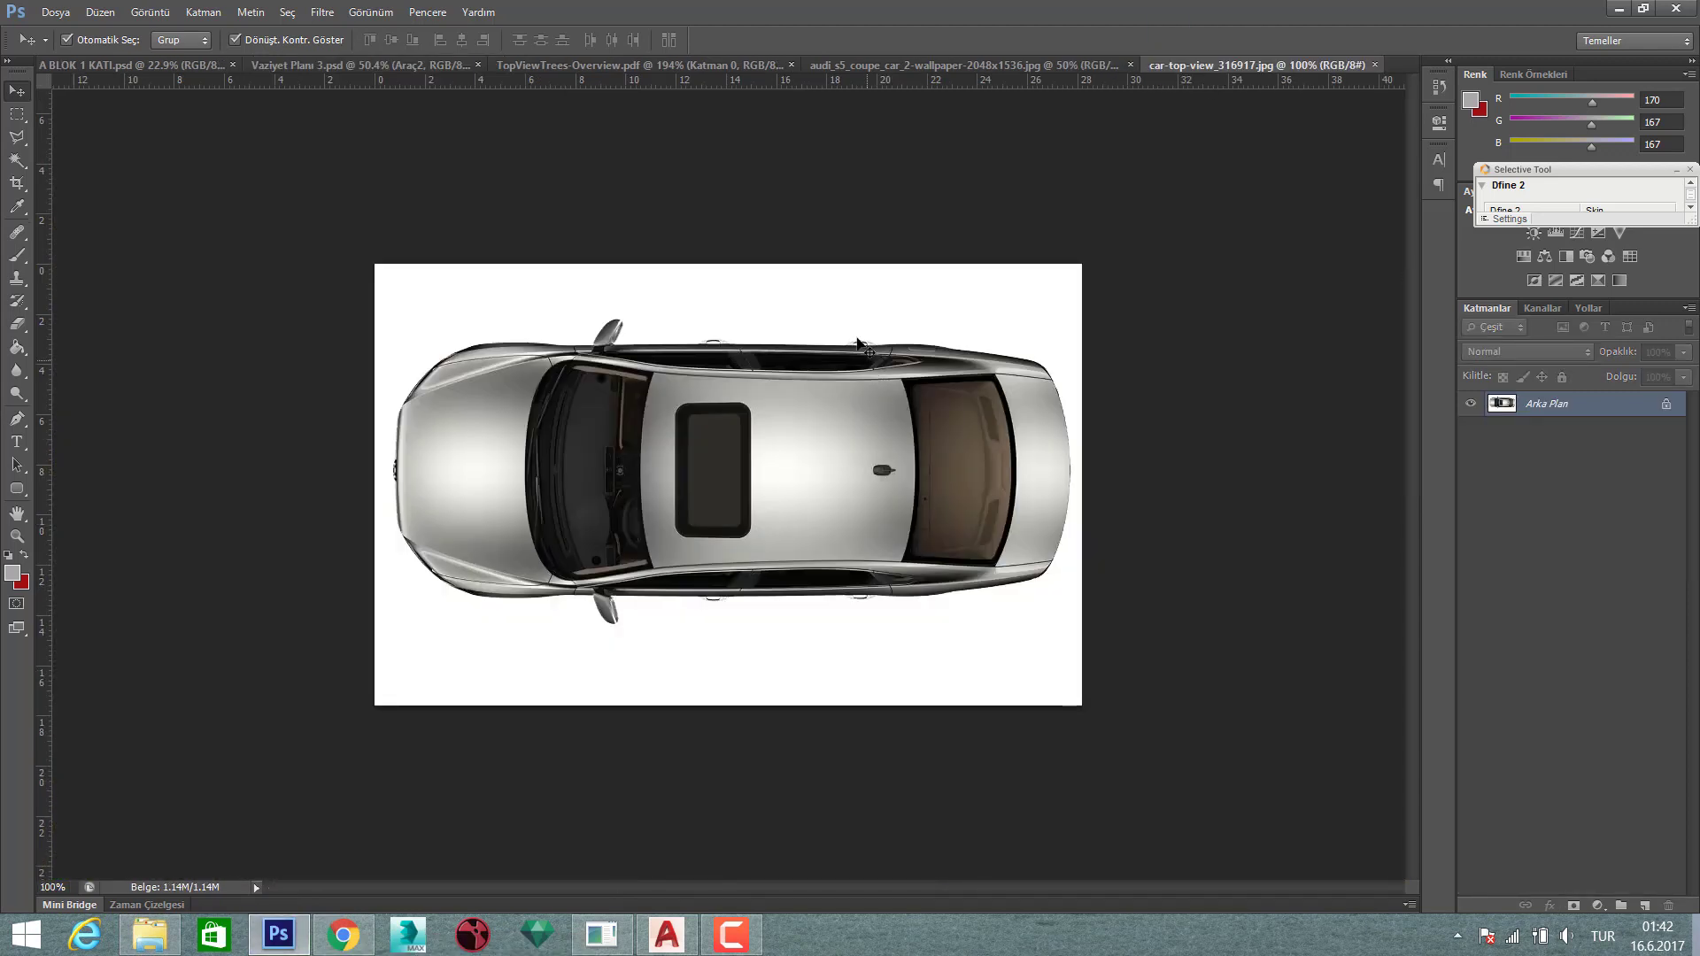
# - Select the car by magic-wanding the white background and inverting the selection
pyautogui.press('w')
pyautogui.click(827, 312)
pyautogui.rightClick(827, 311)
pyautogui.click(885, 612)
pyautogui.press('v')
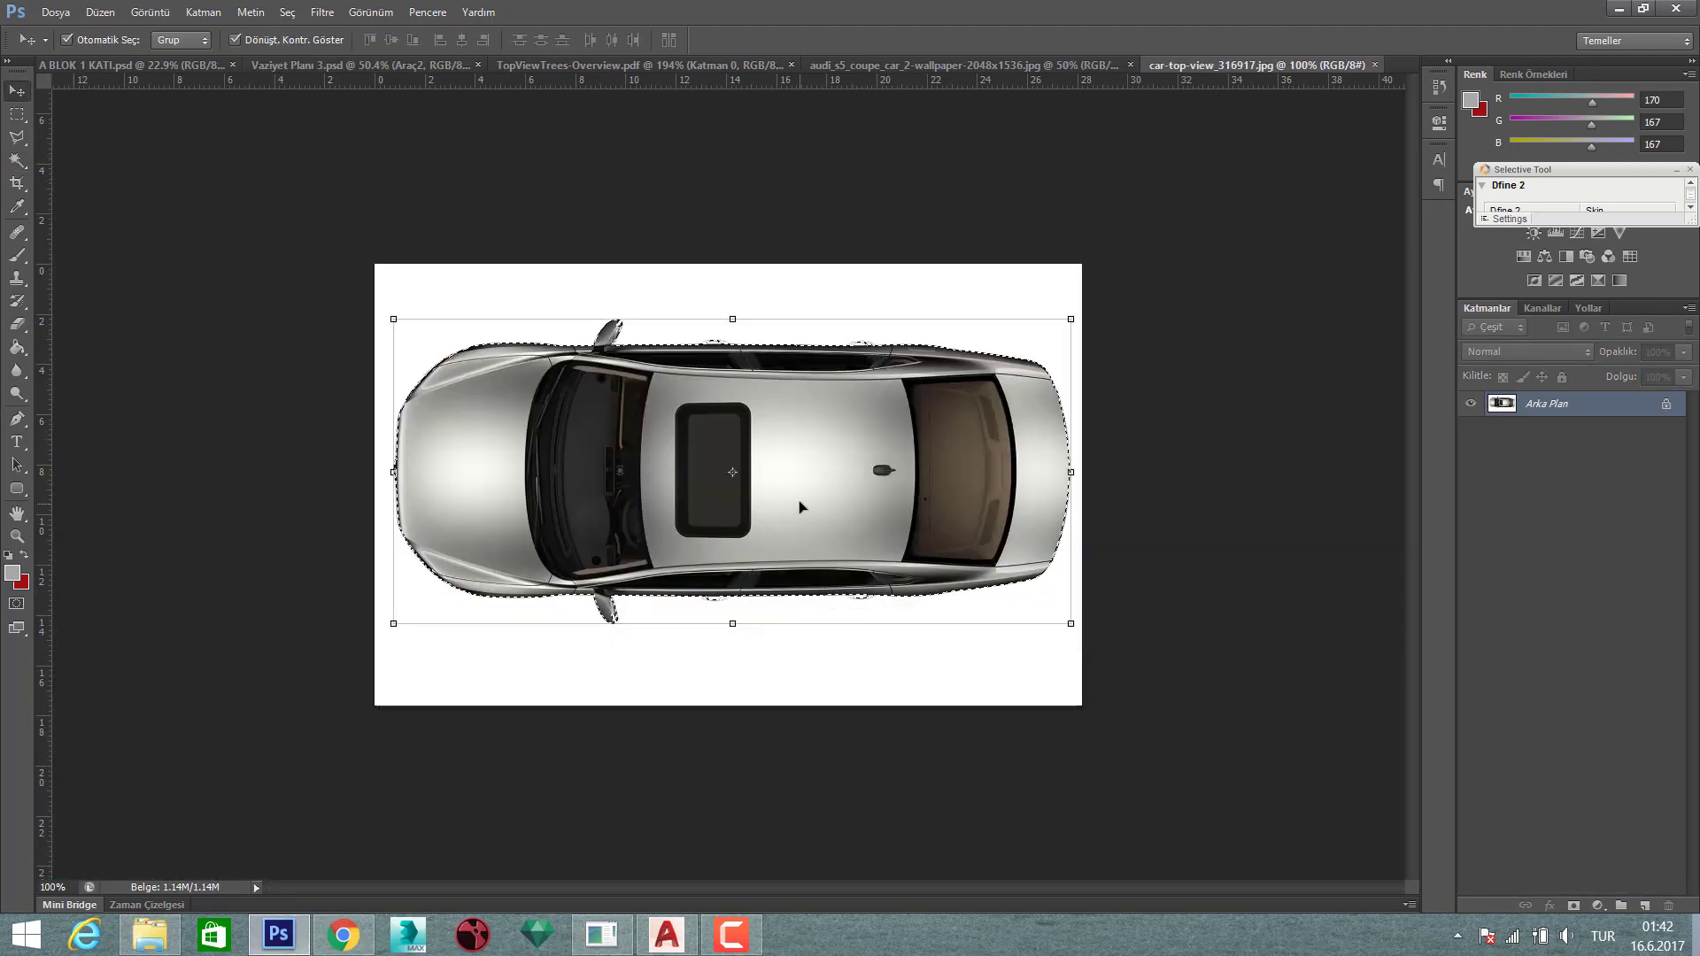
# - Drag the car into the site plan and scale it to about 28% on the top road
pyautogui.moveTo(799, 502); pyautogui.dragTo(288, 75)
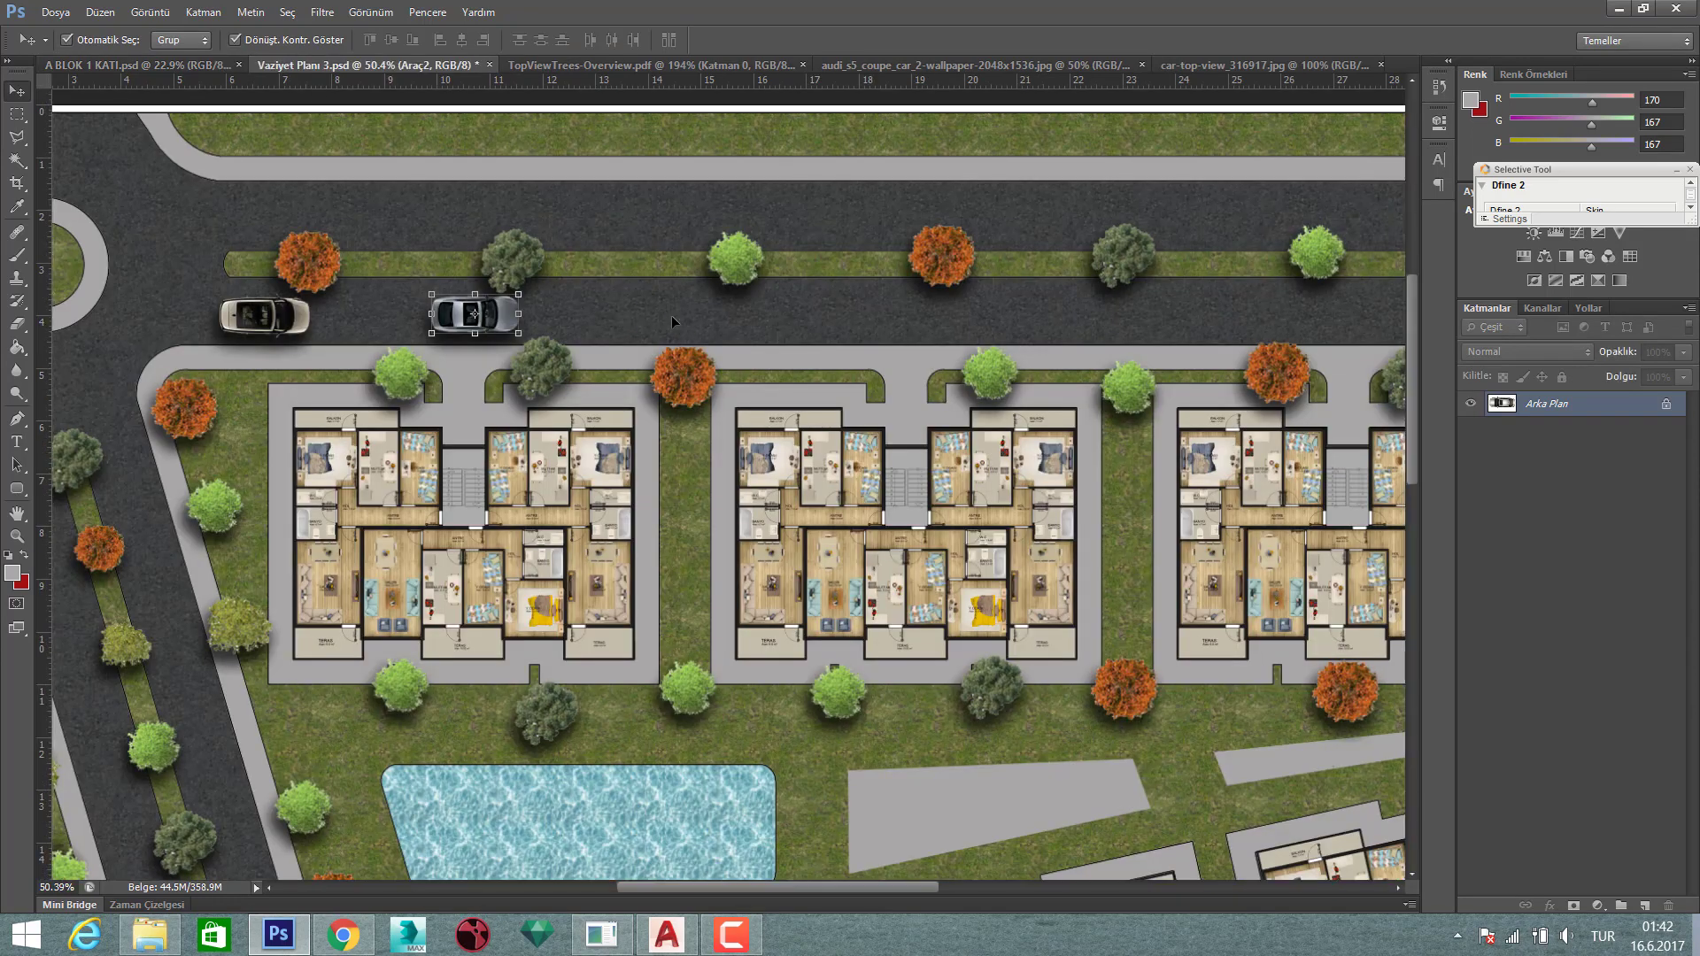
pyautogui.moveTo(288, 75); pyautogui.dragTo(671, 315)
pyautogui.scroll(3, 575, 265)
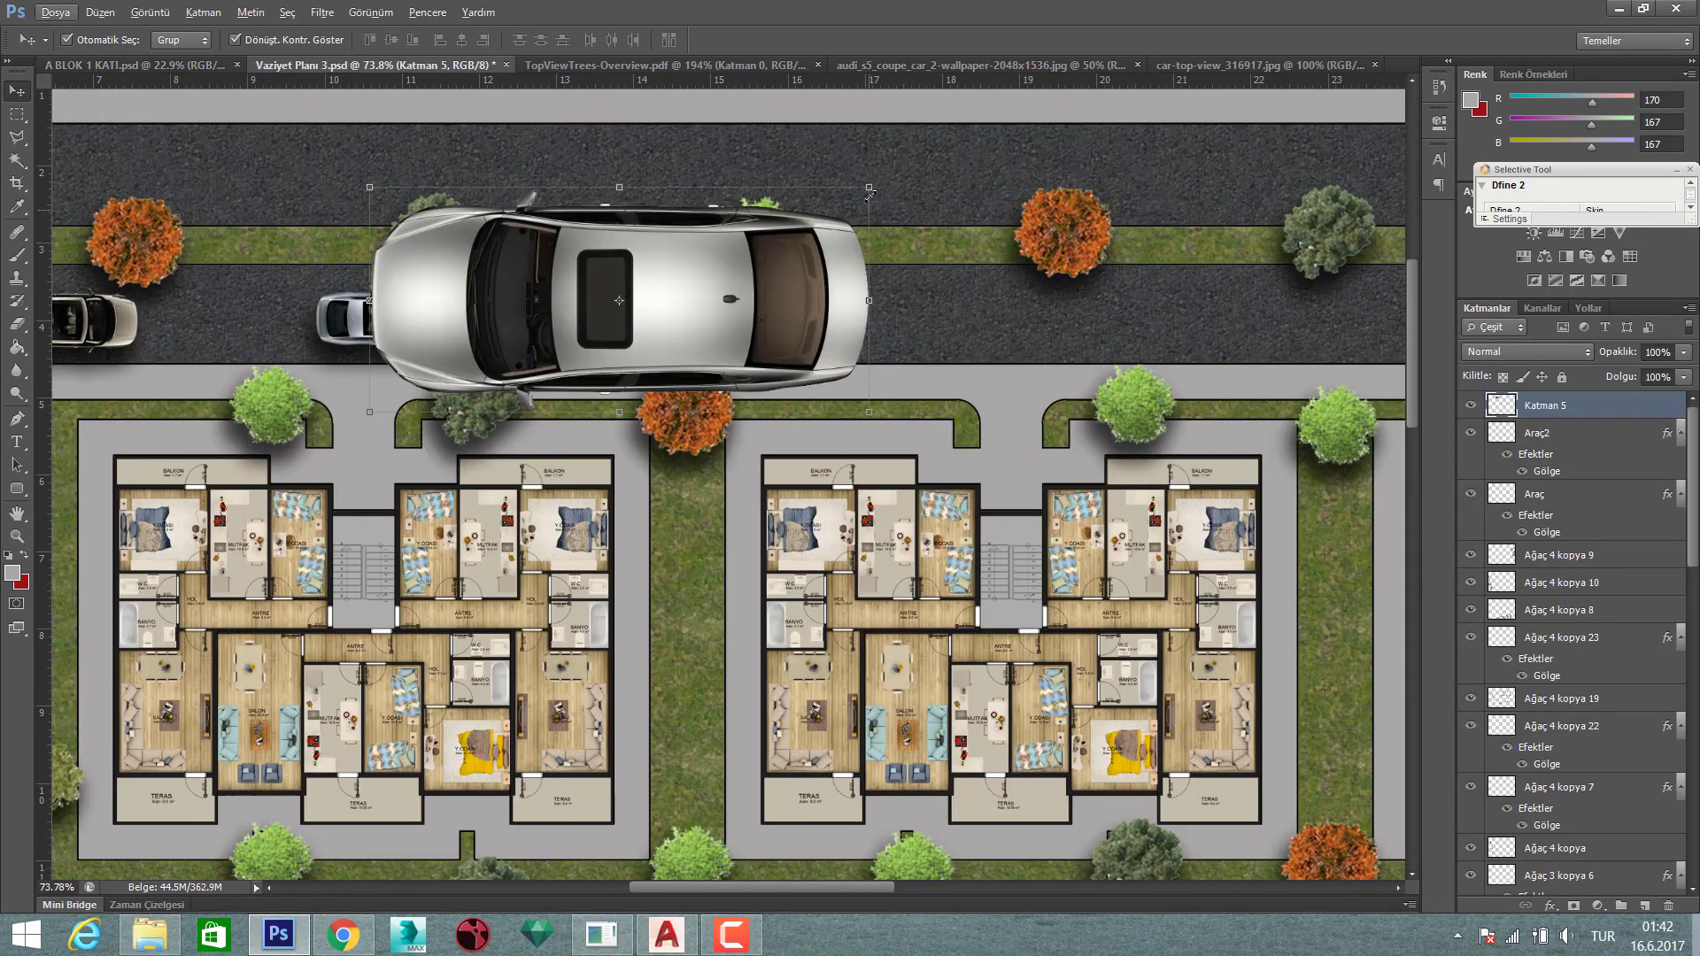
pyautogui.moveTo(869, 194)
pyautogui.mouseDown()
pyautogui.moveTo(555, 346)
pyautogui.moveTo(644, 329)
pyautogui.moveTo(649, 296)
pyautogui.moveTo(649, 338)
pyautogui.moveTo(646, 175)
pyautogui.moveTo(322, 177)
pyautogui.mouseUp()
pyautogui.click(889, 39)
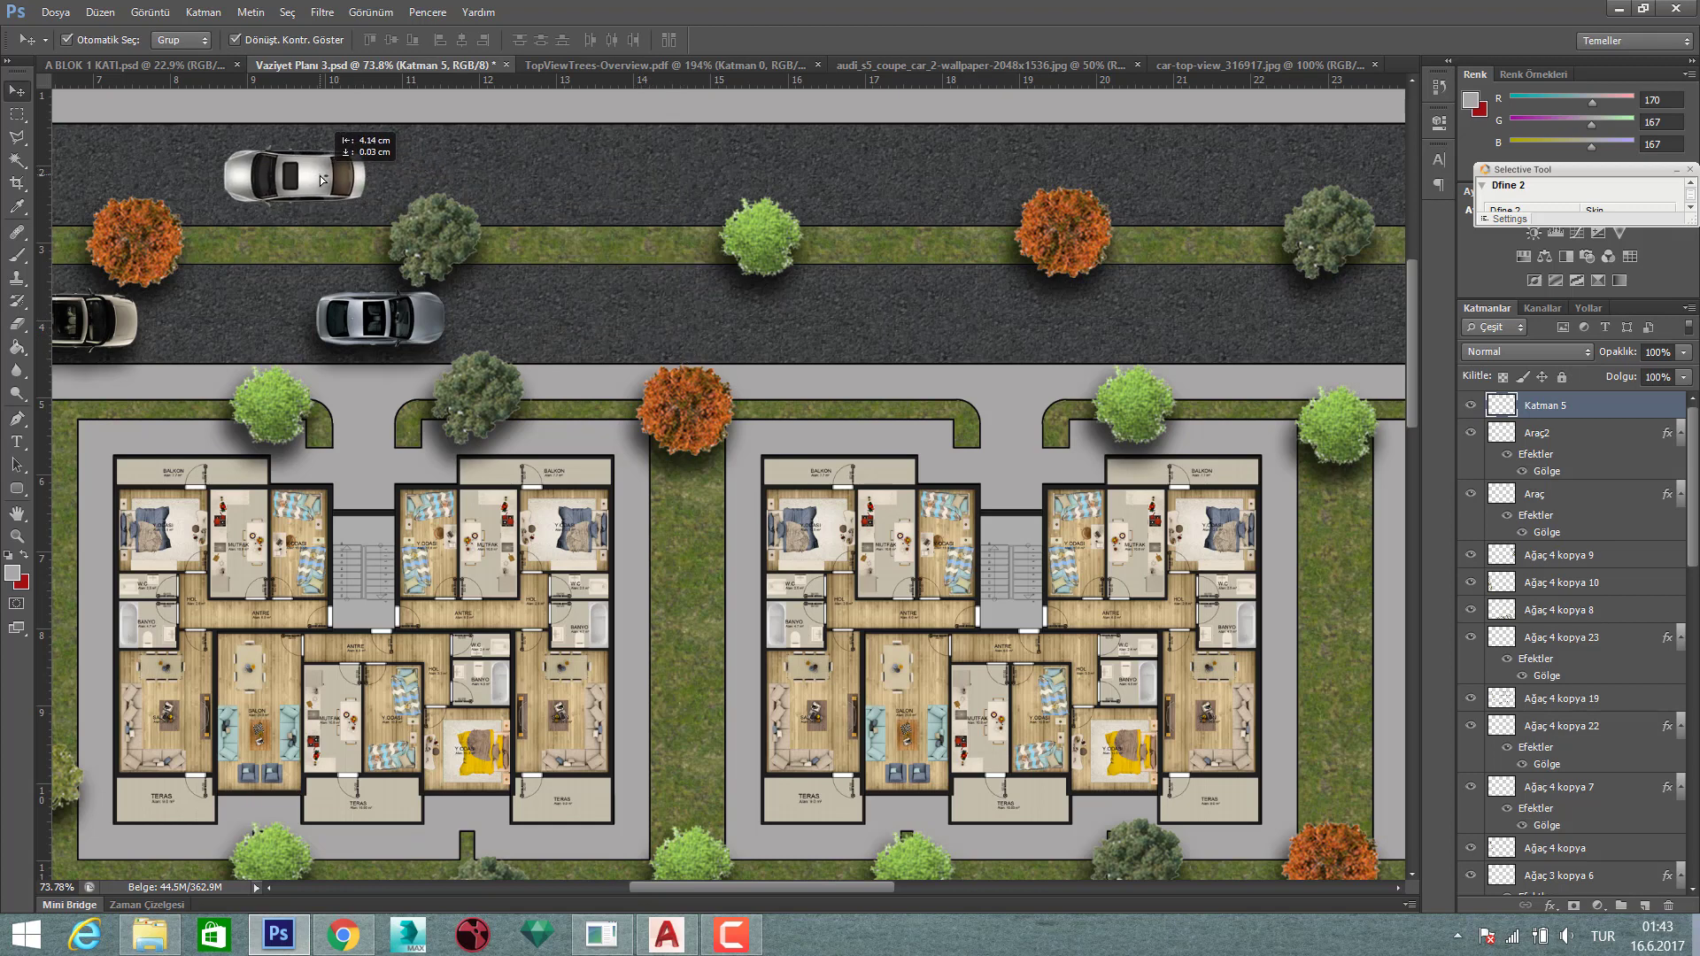
# - Rename layer Katman 5 to Araç 3 and paste the copied drop shadow style onto it
pyautogui.doubleClick(1554, 406)
pyautogui.write('3')
pyautogui.press('Return')
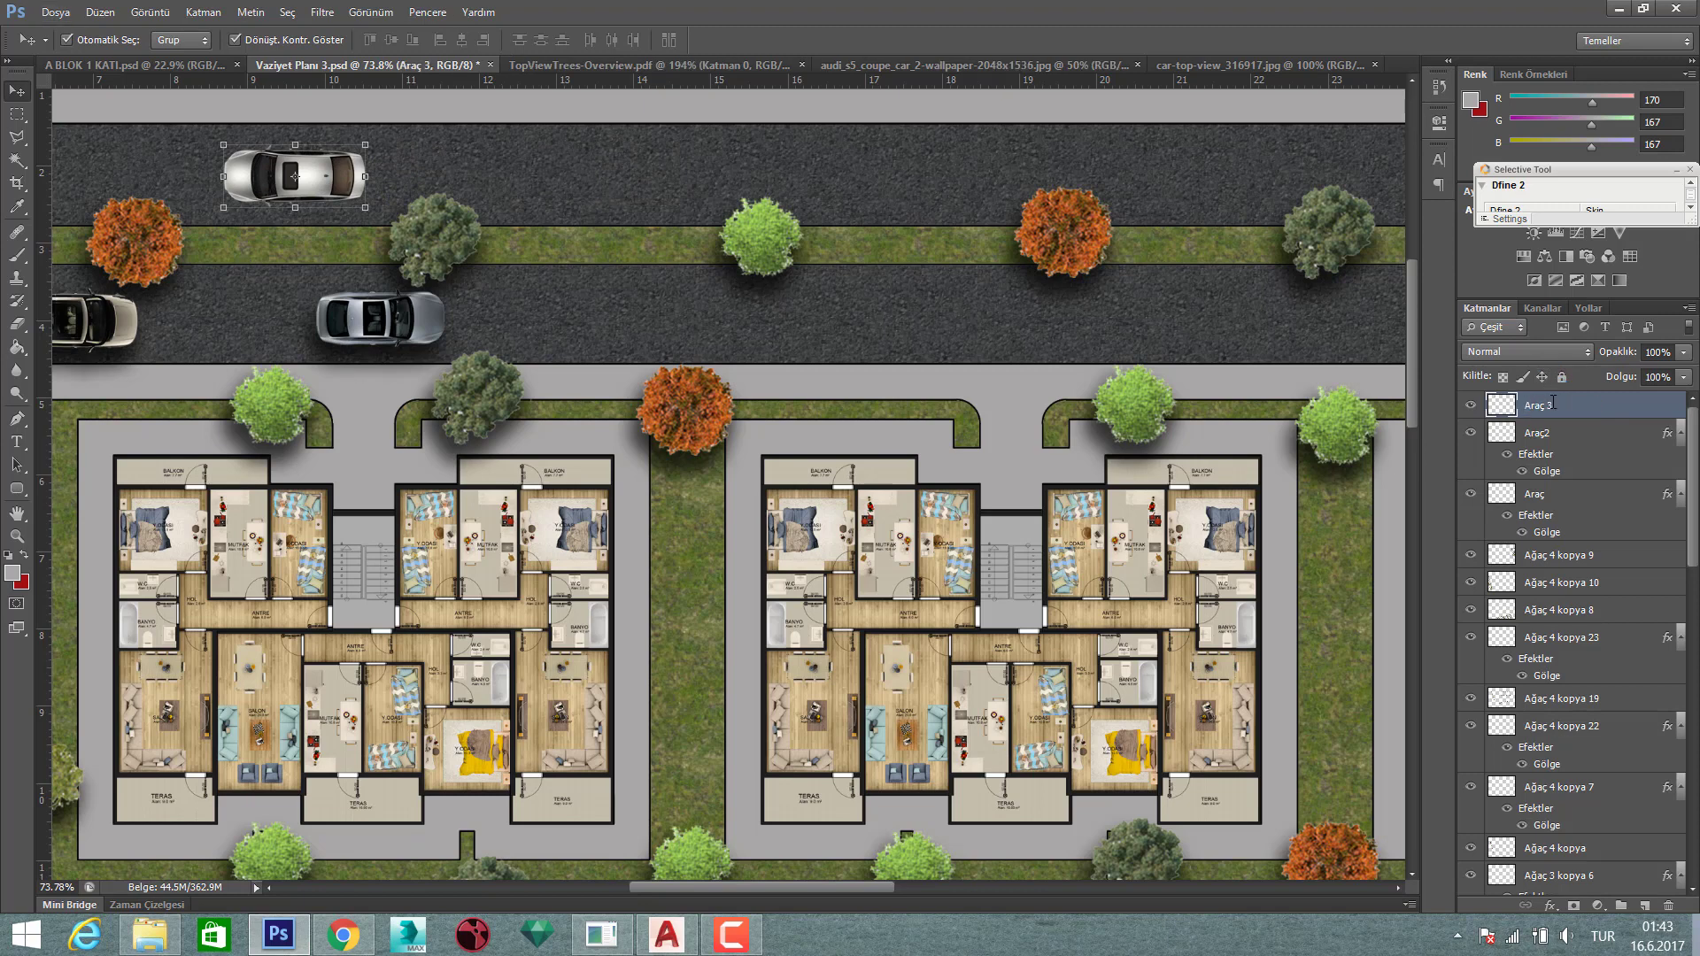
pyautogui.rightClick(1512, 409)
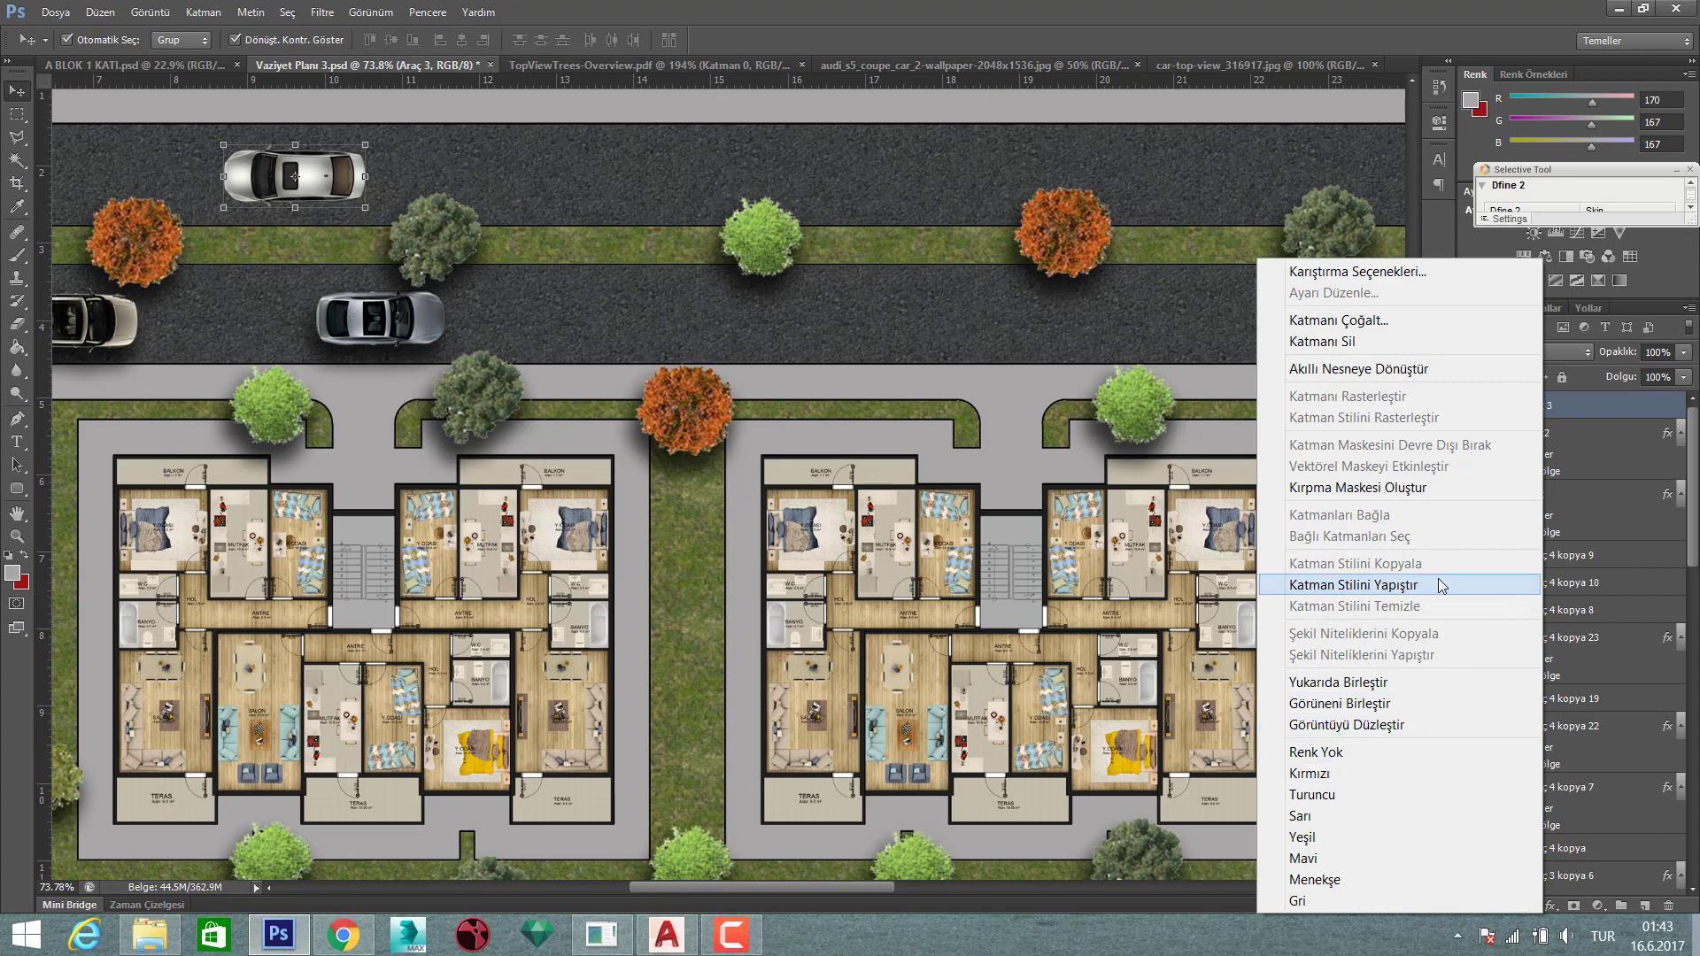
pyautogui.click(1439, 585)
# - Duplicate the white car along the lower lane and the grey car onto the upper lane, turned -180°
pyautogui.scroll(1, 615, 387)
pyautogui.scroll(1, 443, 372)
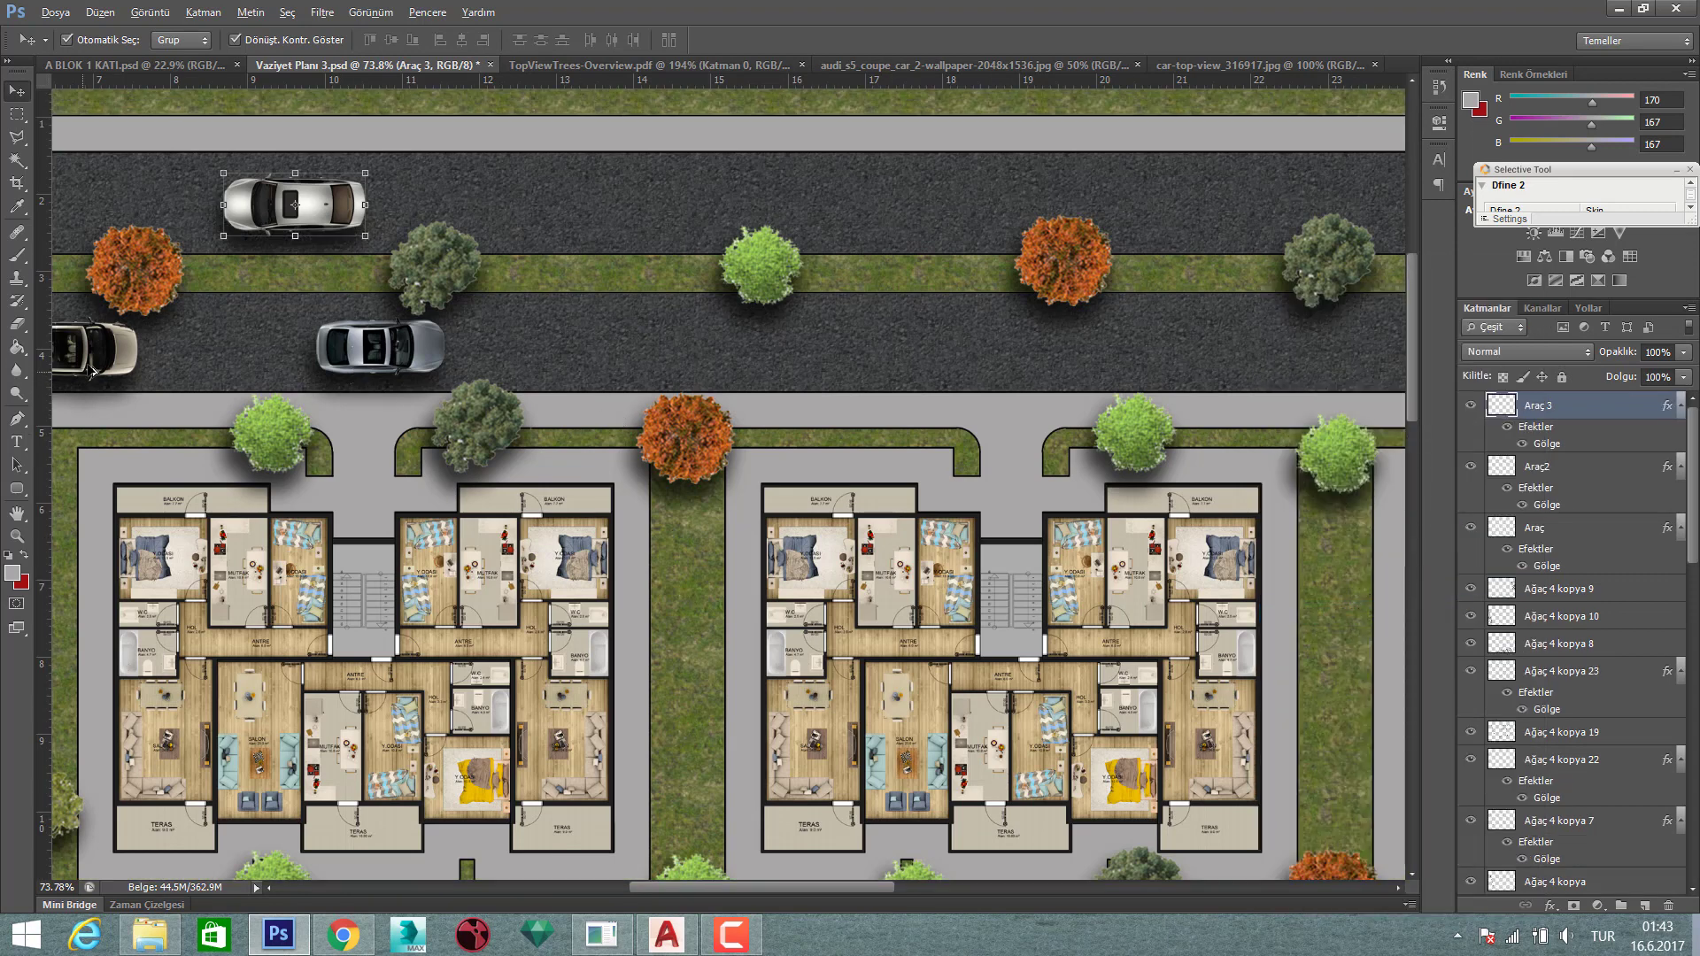
pyautogui.moveTo(93, 371); pyautogui.dragTo(878, 353)
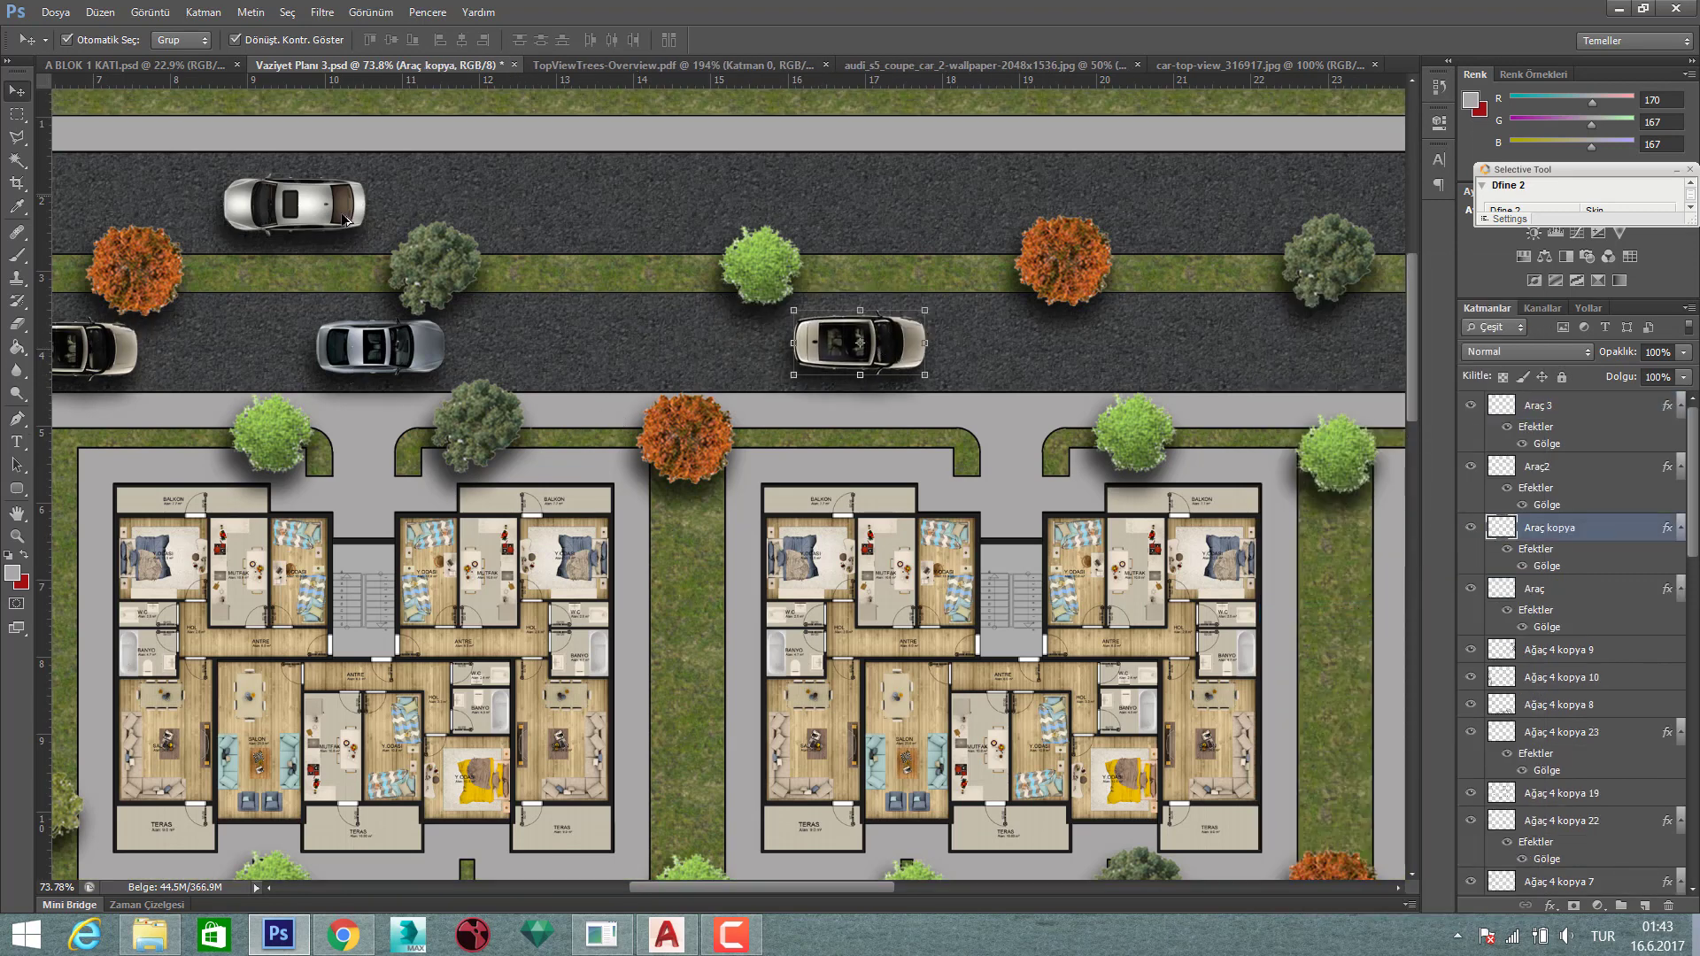
pyautogui.moveTo(385, 358); pyautogui.dragTo(919, 206)
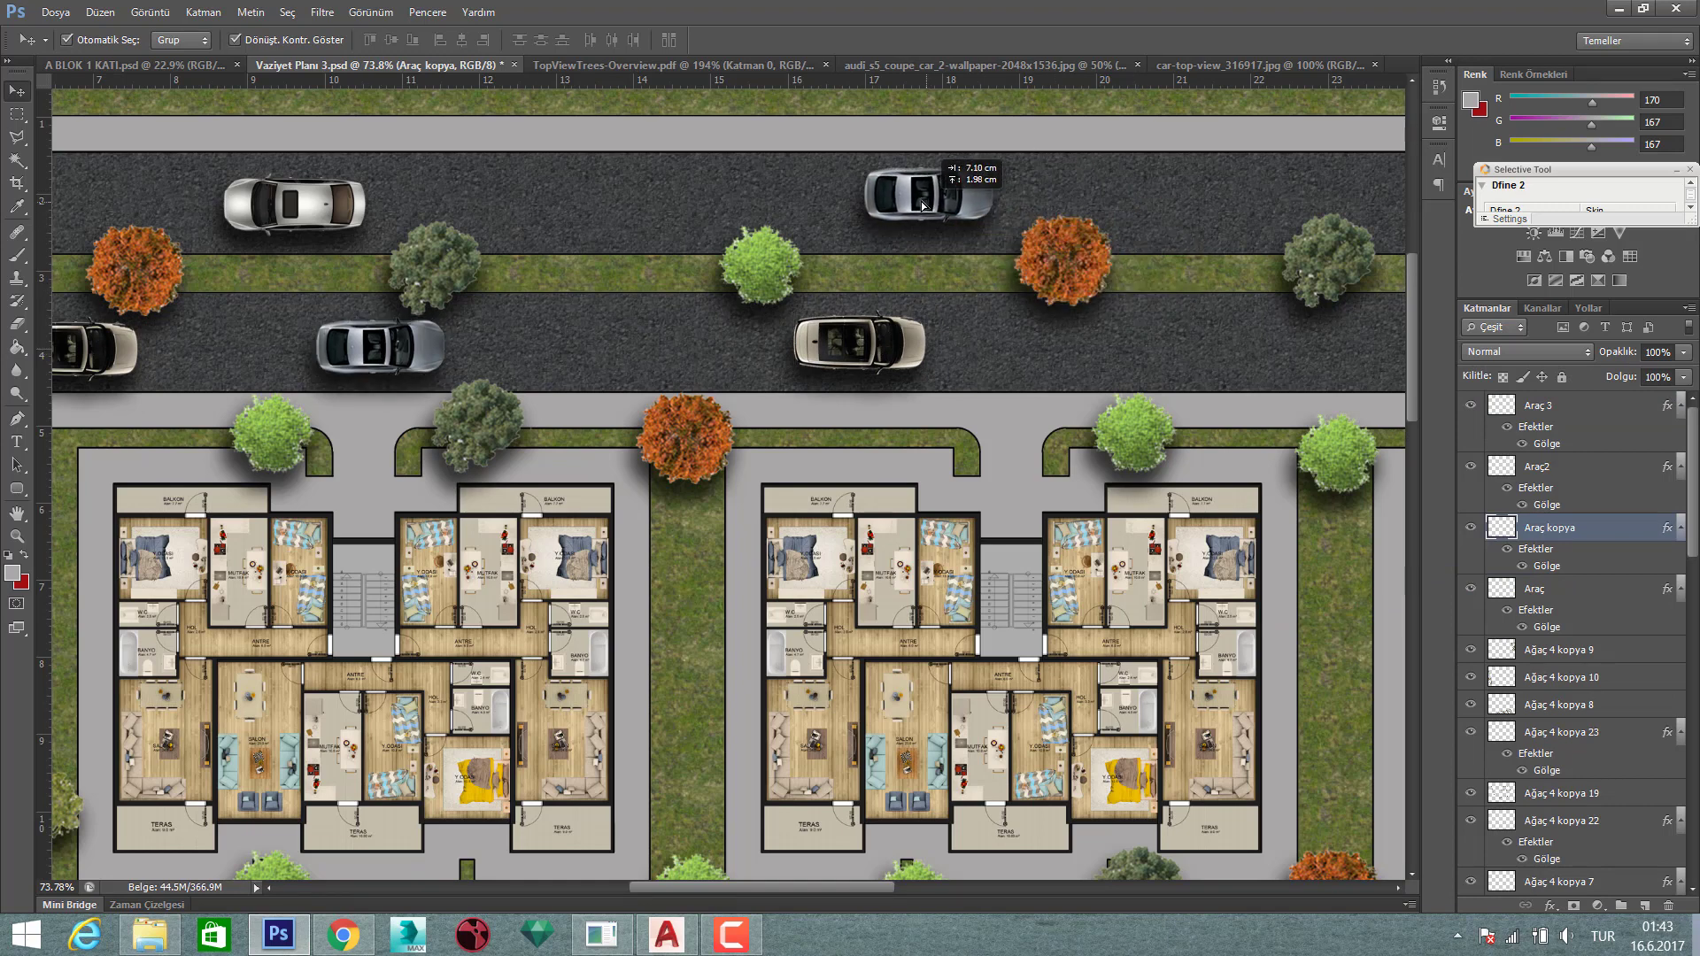
pyautogui.moveTo(995, 148); pyautogui.dragTo(1004, 170)
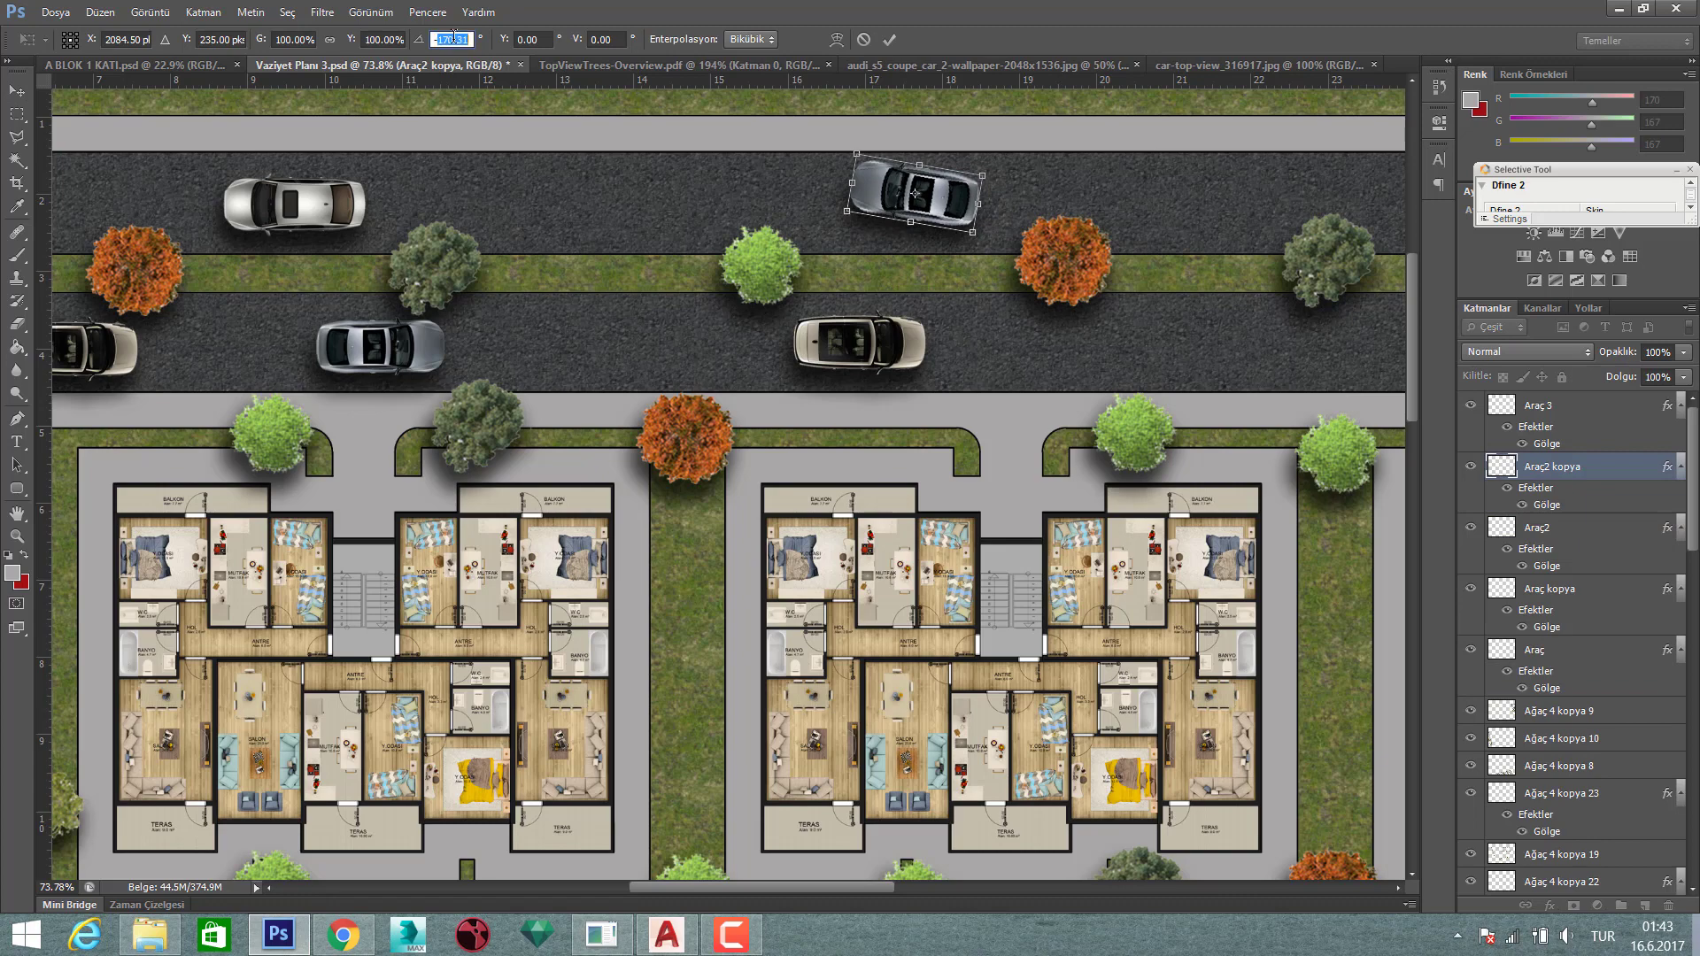
pyautogui.write('-180')
pyautogui.press('Return')
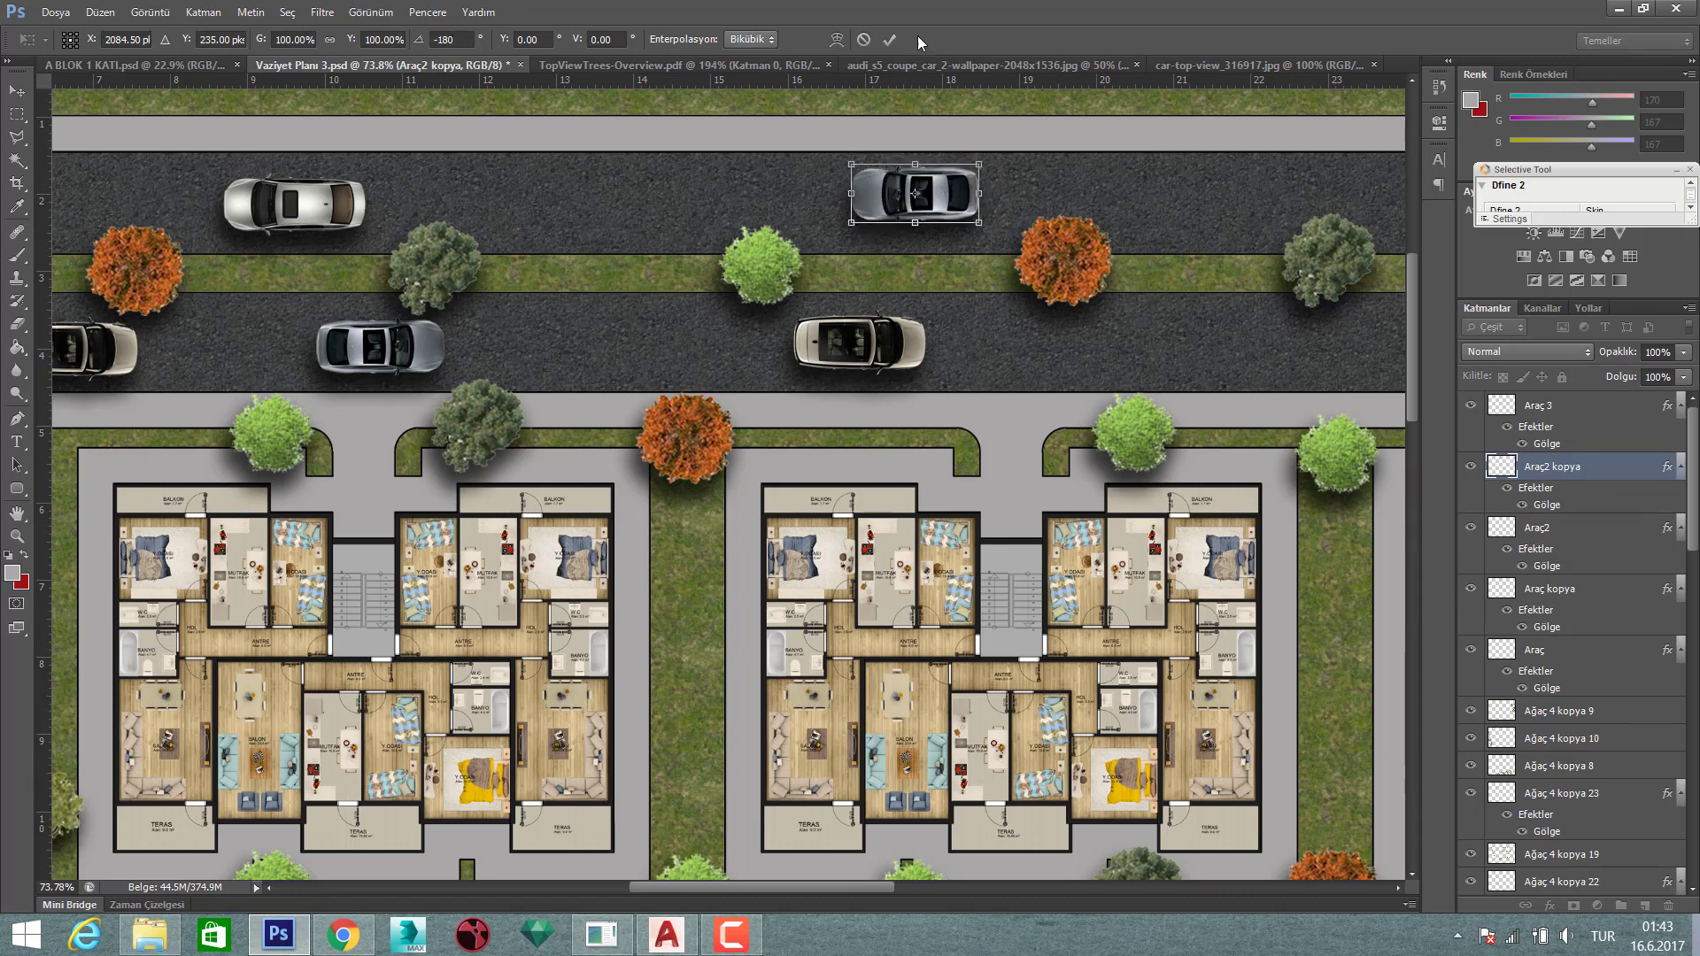
# - Duplicate the Araç 3 car further right along the road and rotate the copy 180°
pyautogui.click(891, 39)
pyautogui.scroll(-3, 735, 336)
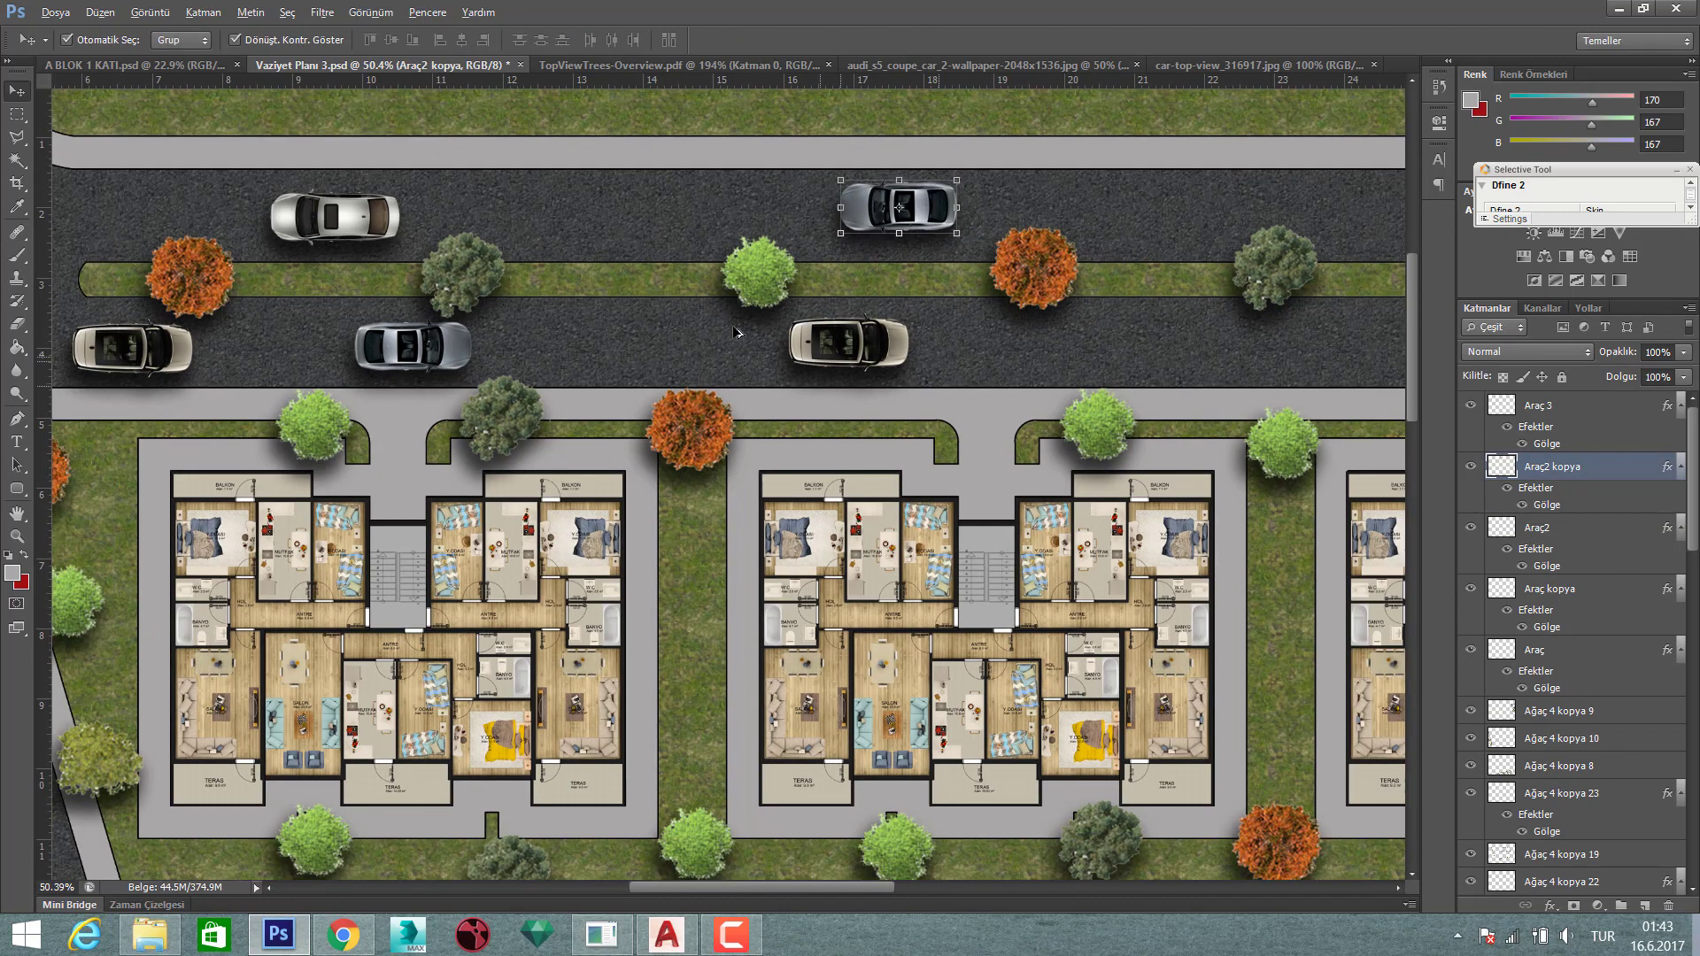
pyautogui.moveTo(735, 332); pyautogui.dragTo(355, 313)
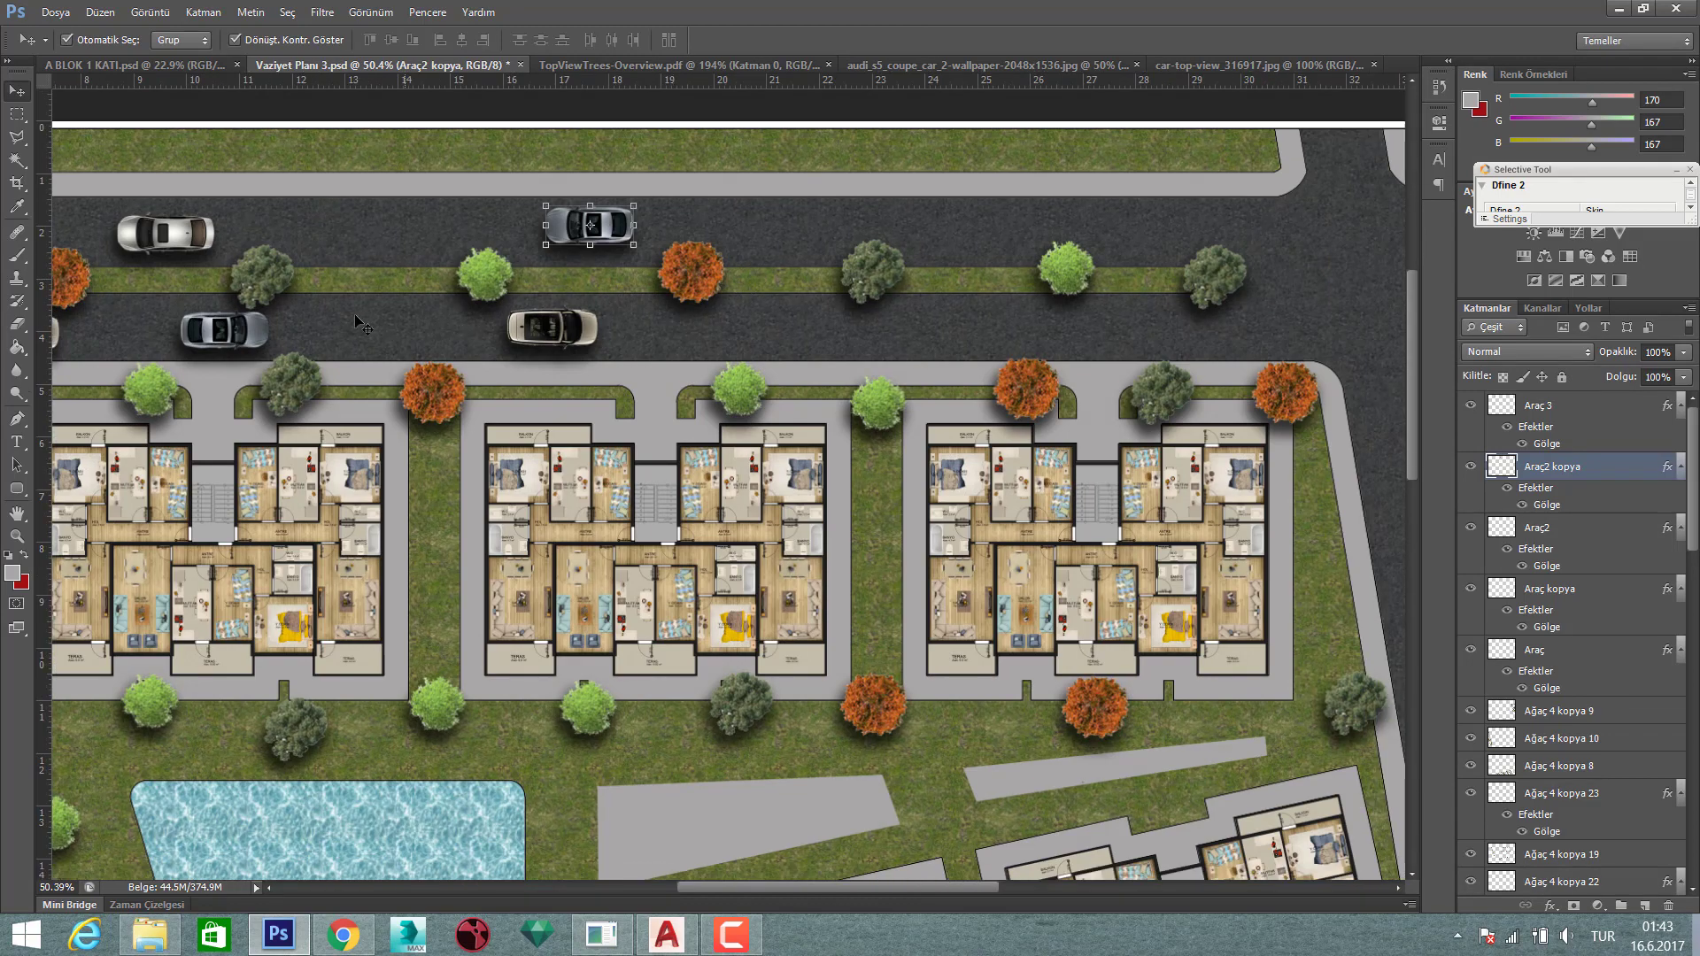
pyautogui.moveTo(983, 332); pyautogui.dragTo(666, 78)
pyautogui.hotkey('ctrl', 't')
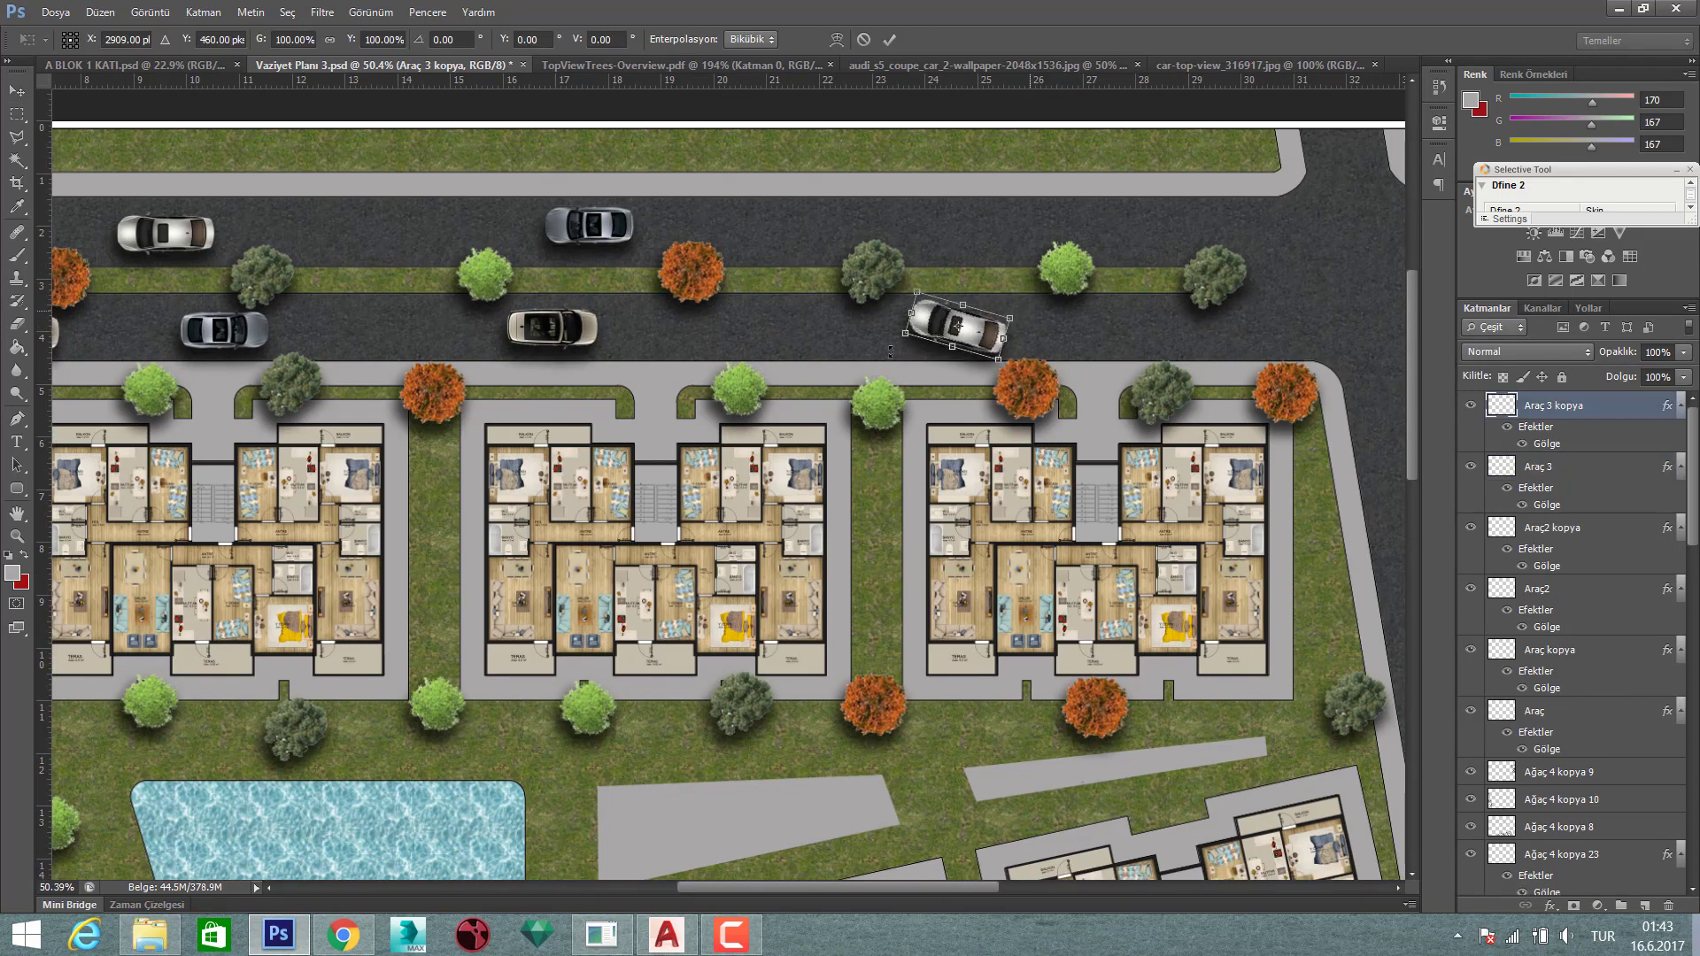
pyautogui.click(461, 39)
pyautogui.write('80')
pyautogui.press('Return')
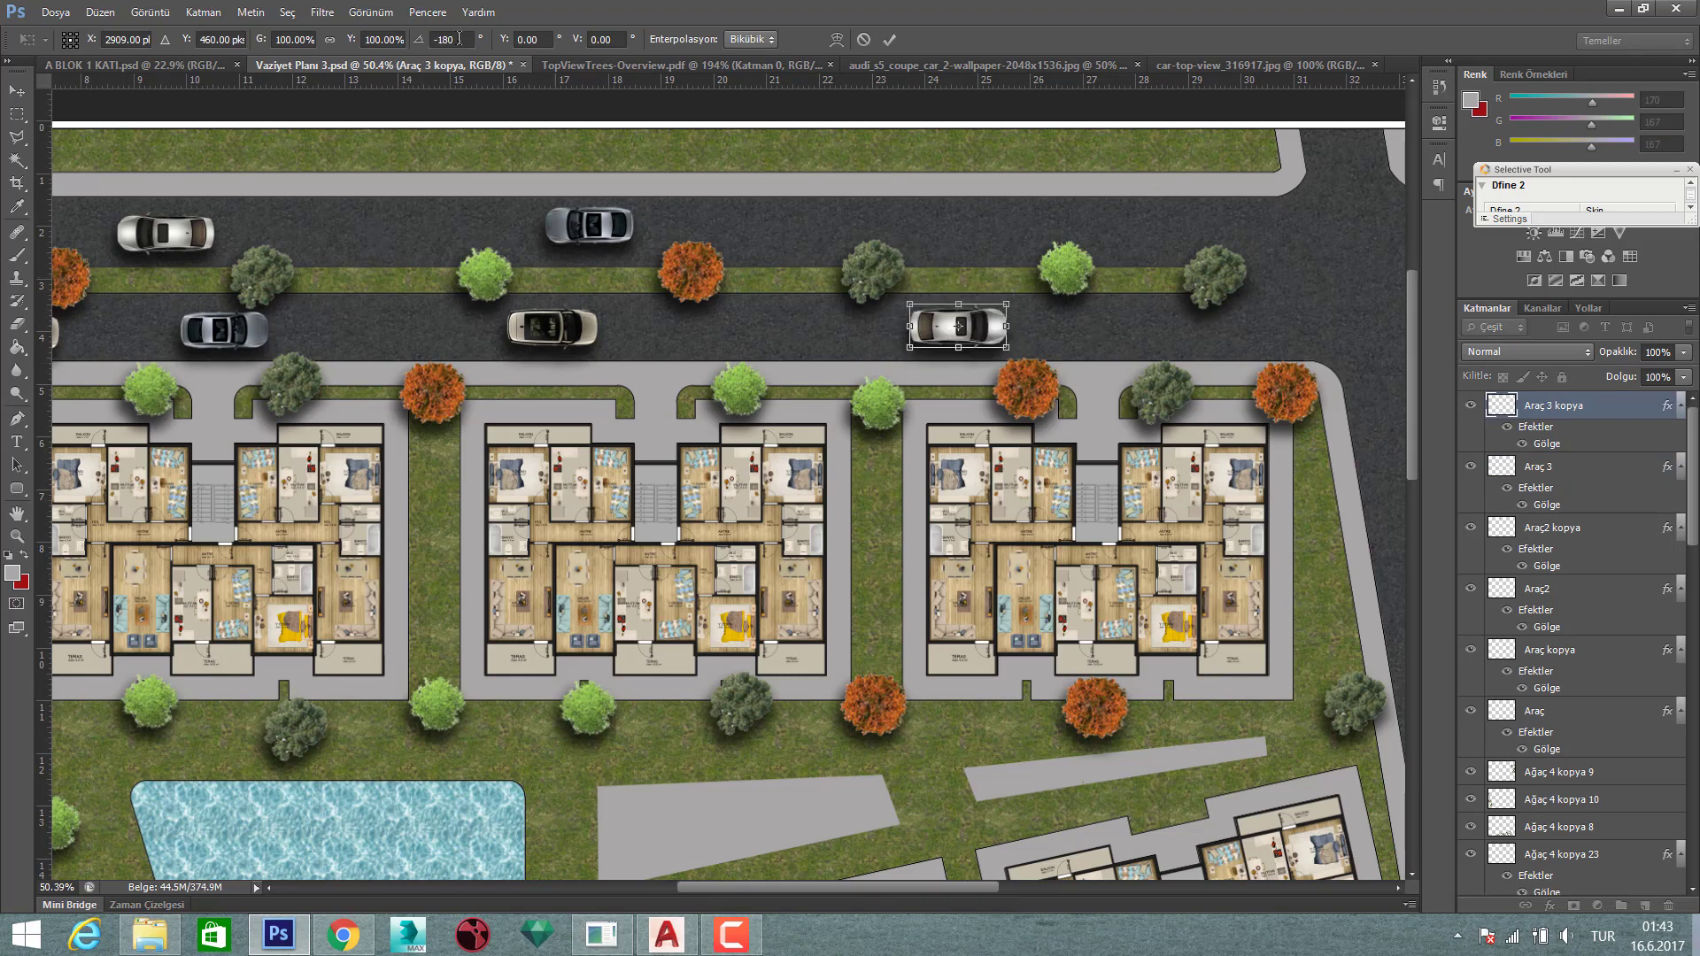
pyautogui.click(889, 44)
# - Shift two cars on the upper road slightly to the right, then deselect
pyautogui.scroll(-3, 934, 280)
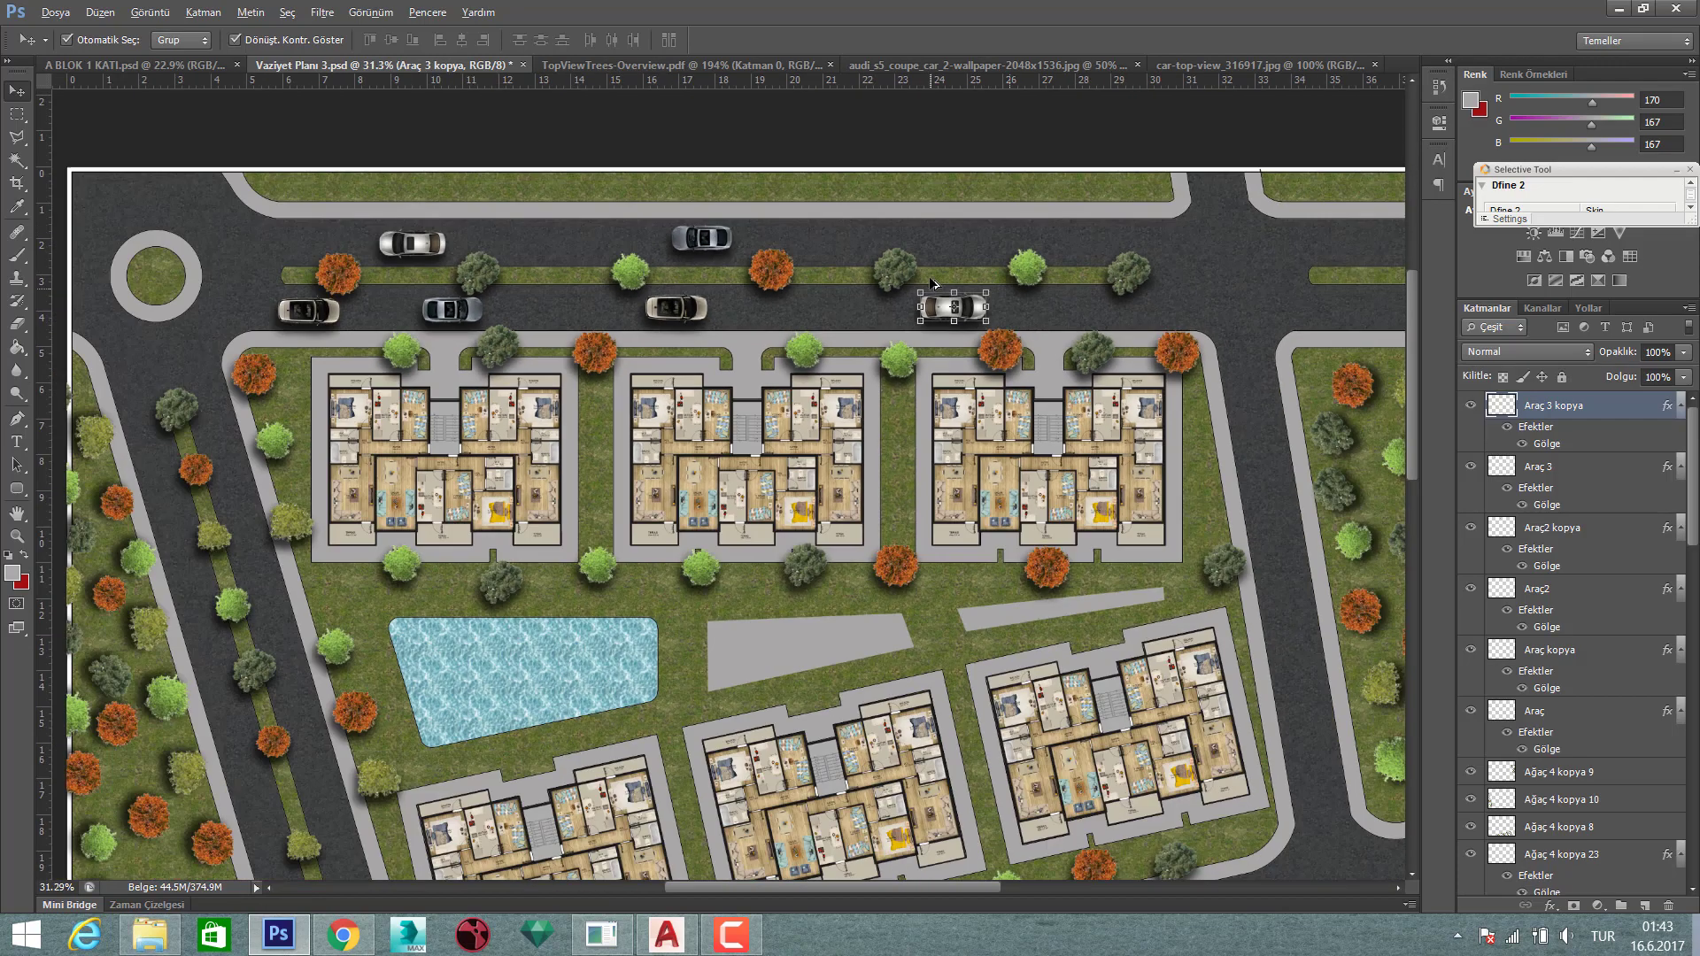
pyautogui.scroll(-3, 758, 188)
pyautogui.scroll(3, 711, 207)
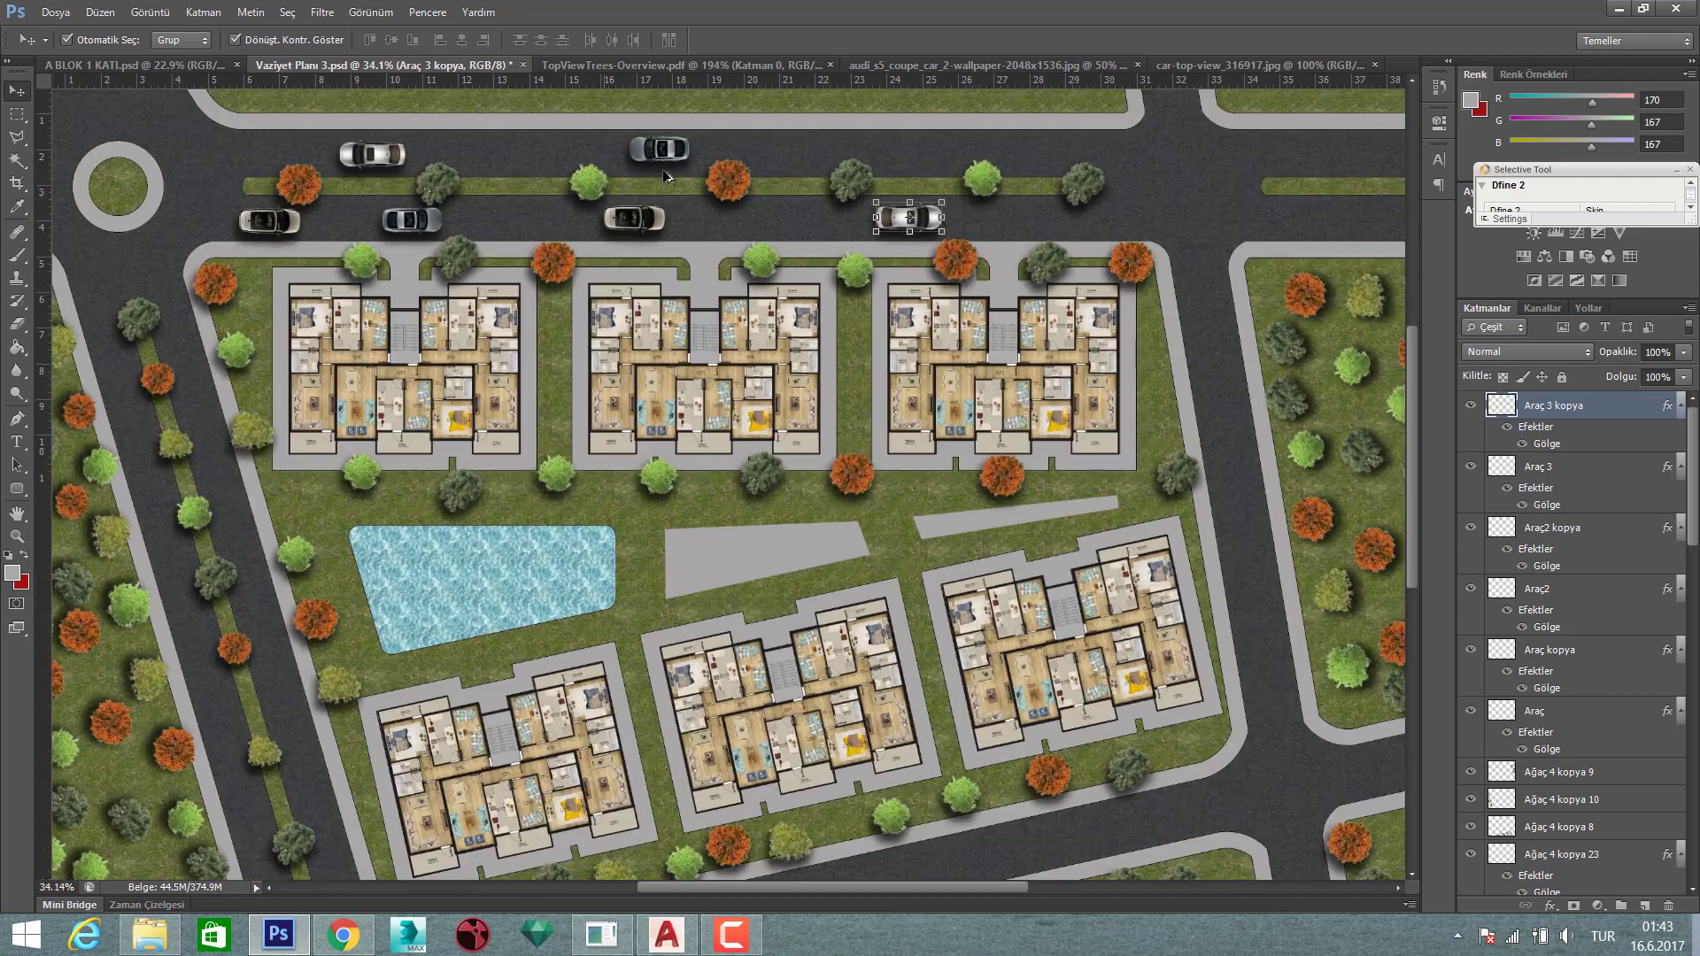
pyautogui.click(673, 158)
pyautogui.moveTo(692, 152); pyautogui.dragTo(726, 149)
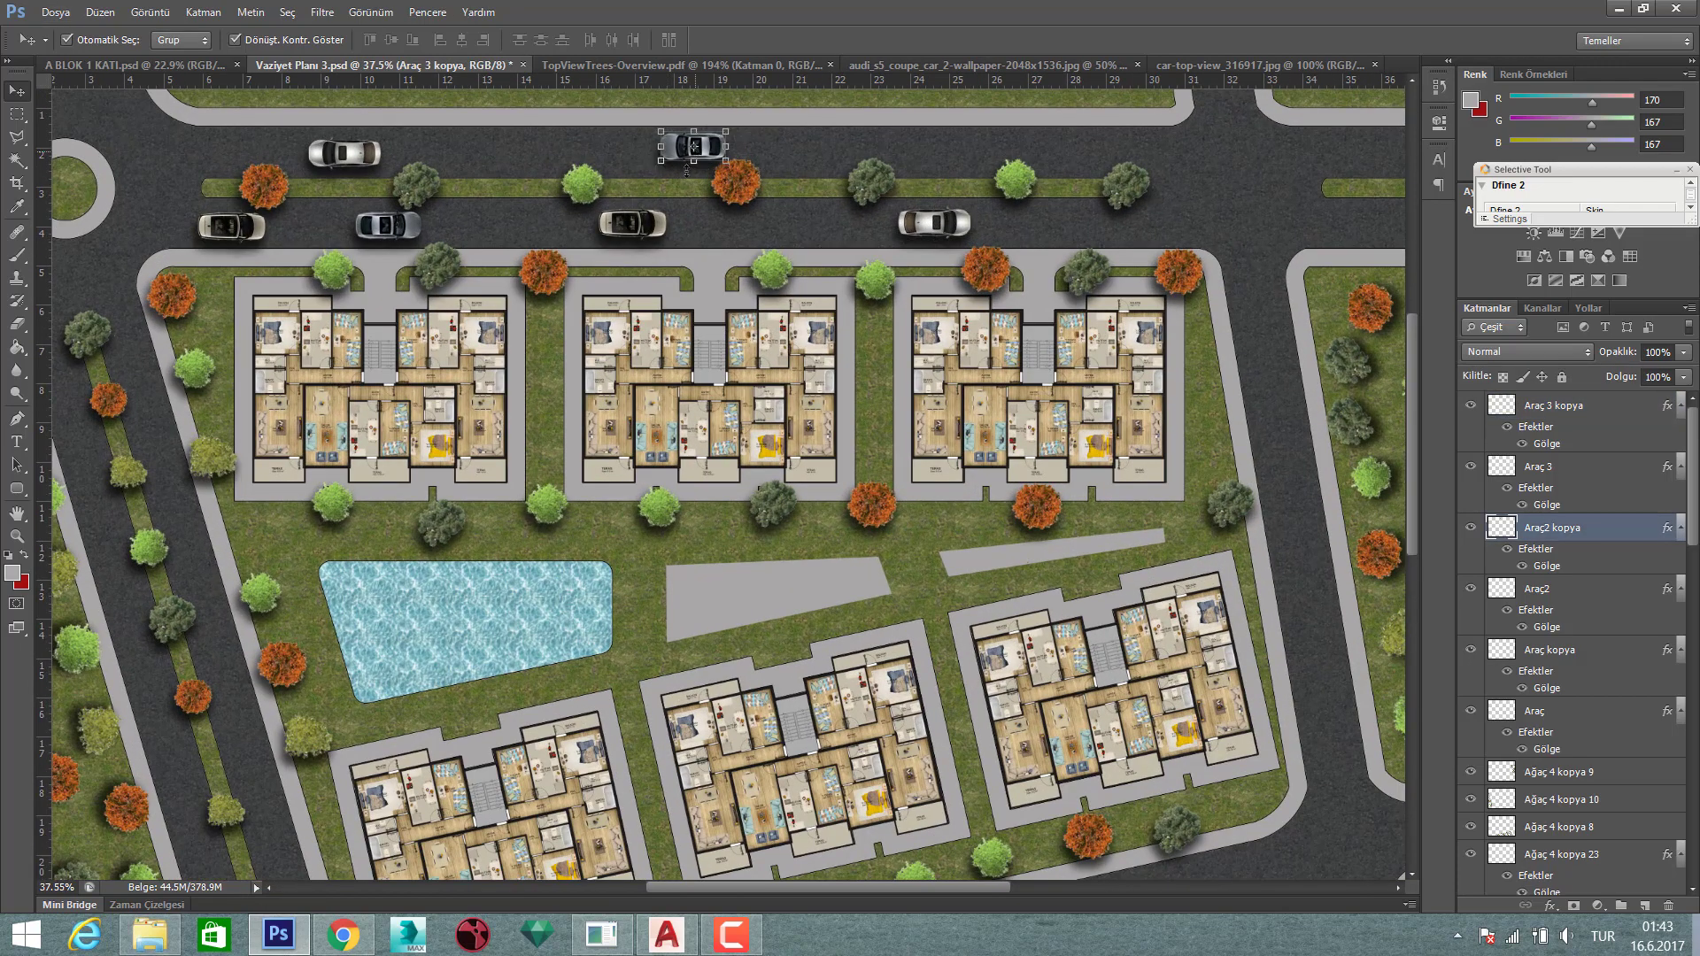
pyautogui.click(415, 236)
pyautogui.moveTo(464, 236); pyautogui.dragTo(470, 233)
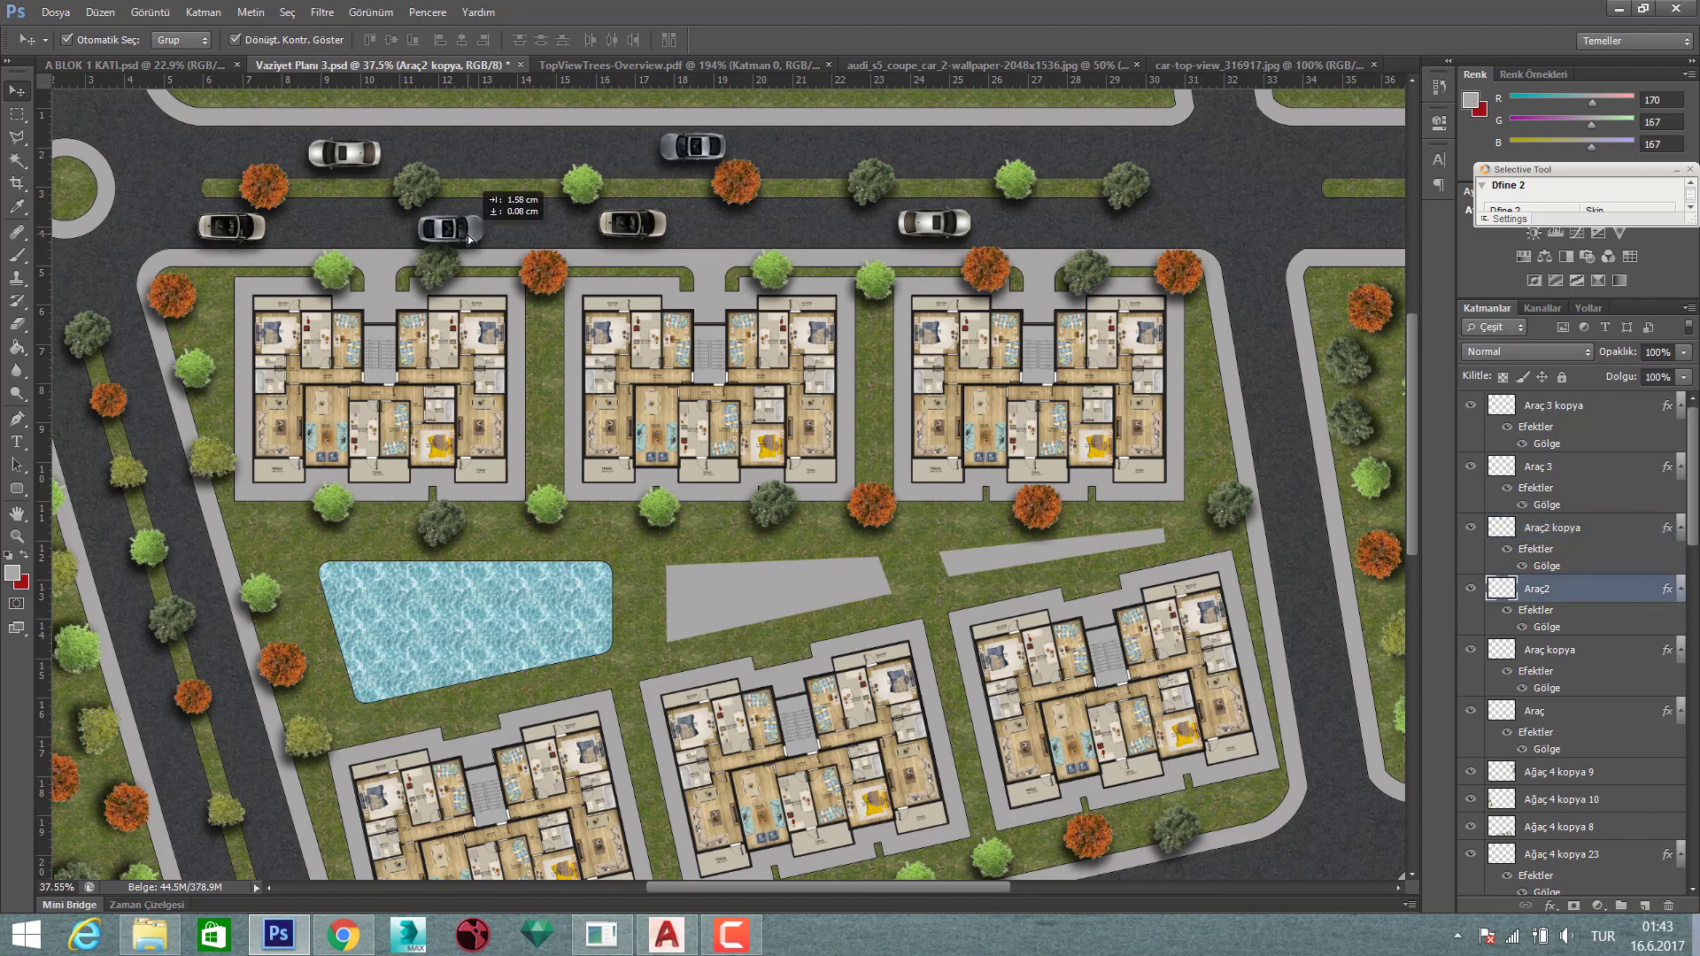
pyautogui.scroll(-2, 470, 230)
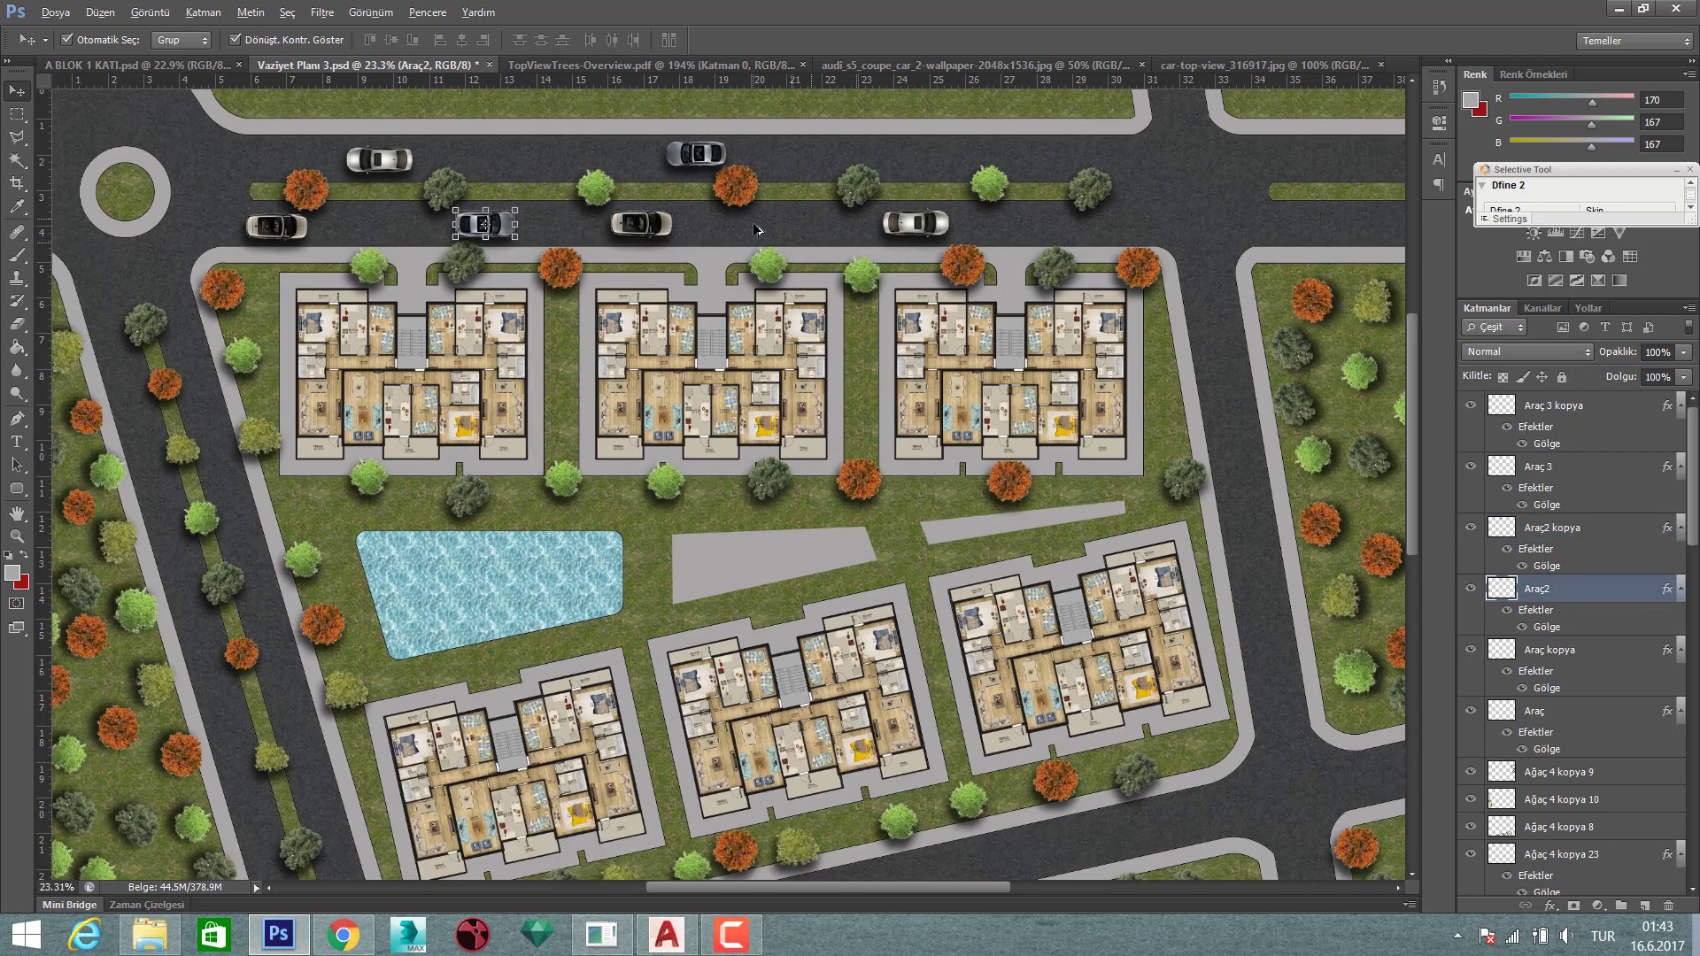
pyautogui.scroll(-2, 471, 230)
pyautogui.scroll(-1, 471, 231)
pyautogui.click(160, 433)
# - Place a car copy on the lower diagonal road, tilted about 12° to its slope, and slide it along
pyautogui.scroll(1, 752, 322)
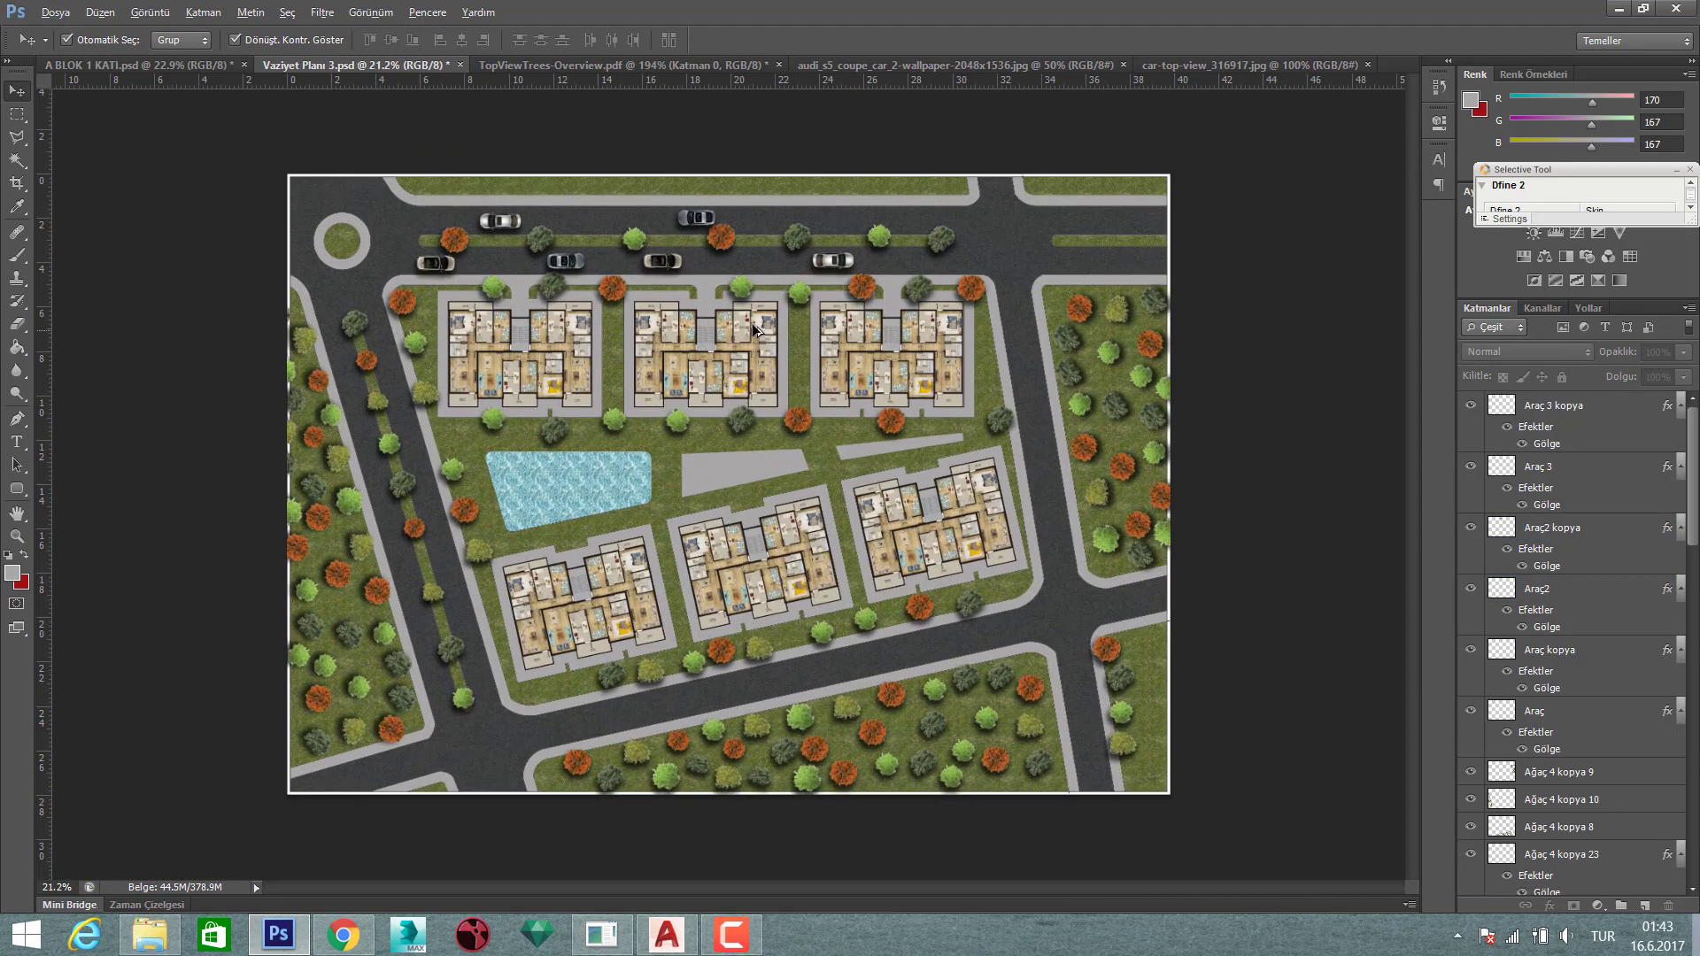
pyautogui.moveTo(913, 679); pyautogui.dragTo(643, 715)
pyautogui.scroll(2, 643, 714)
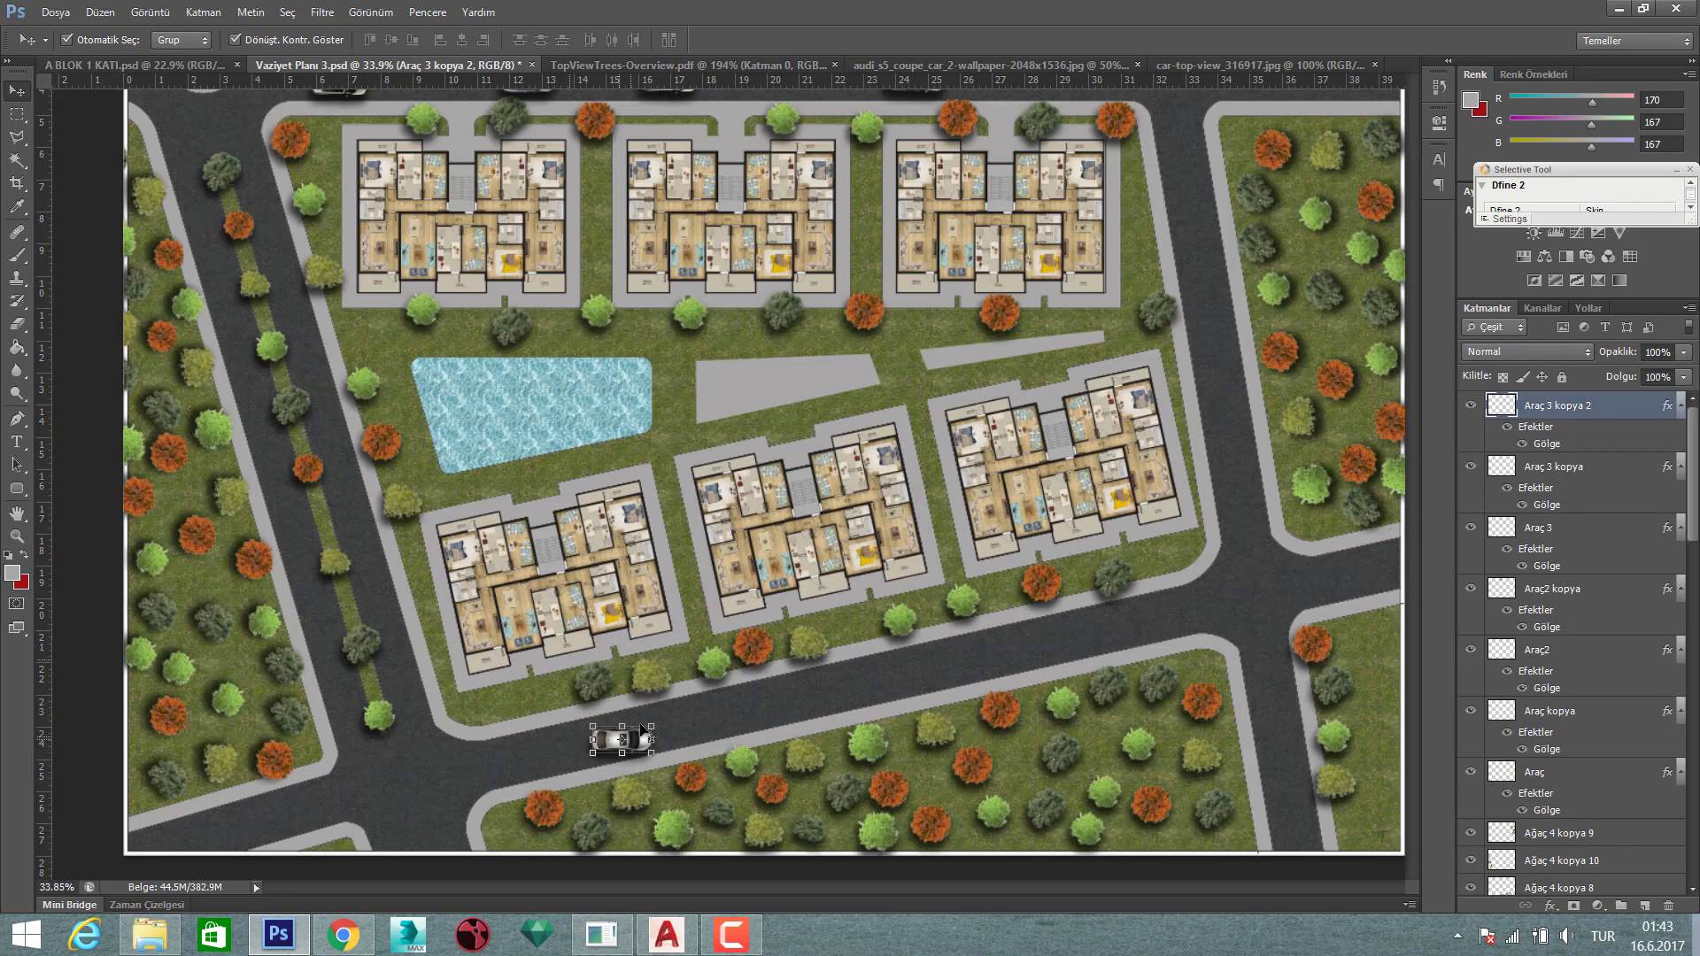
pyautogui.scroll(-1, 664, 749)
pyautogui.scroll(2, 673, 726)
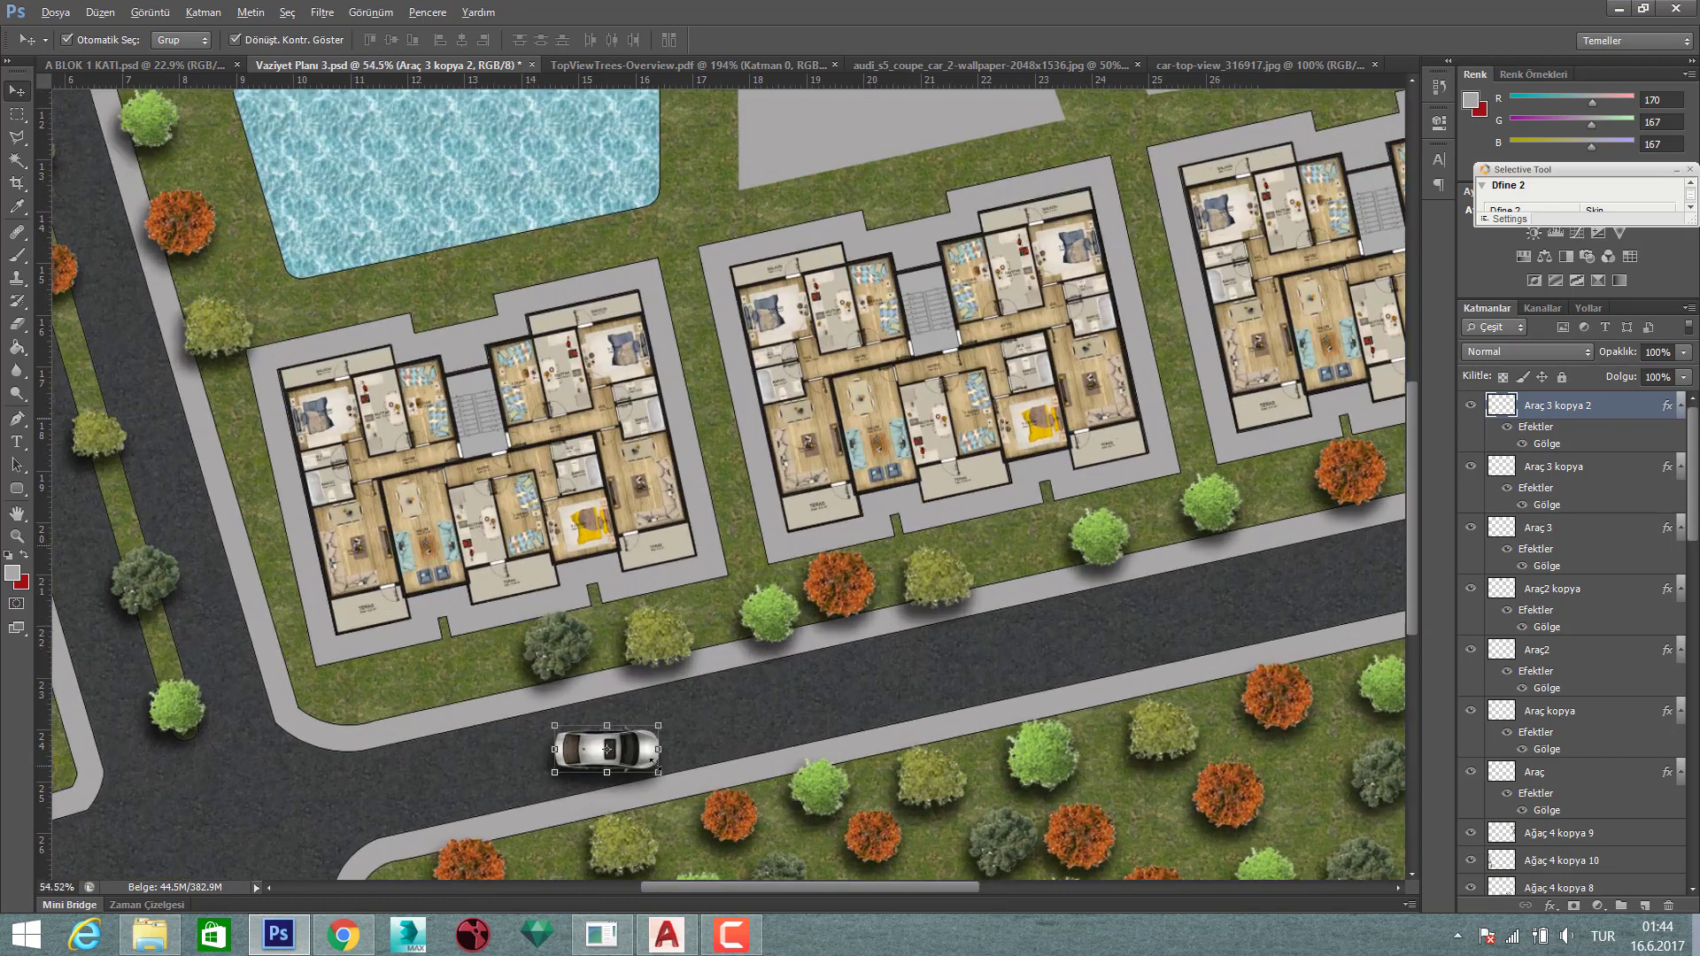
pyautogui.scroll(1, 680, 706)
pyautogui.moveTo(680, 705)
pyautogui.mouseDown()
pyautogui.moveTo(667, 696)
pyautogui.moveTo(702, 667)
pyautogui.mouseUp()
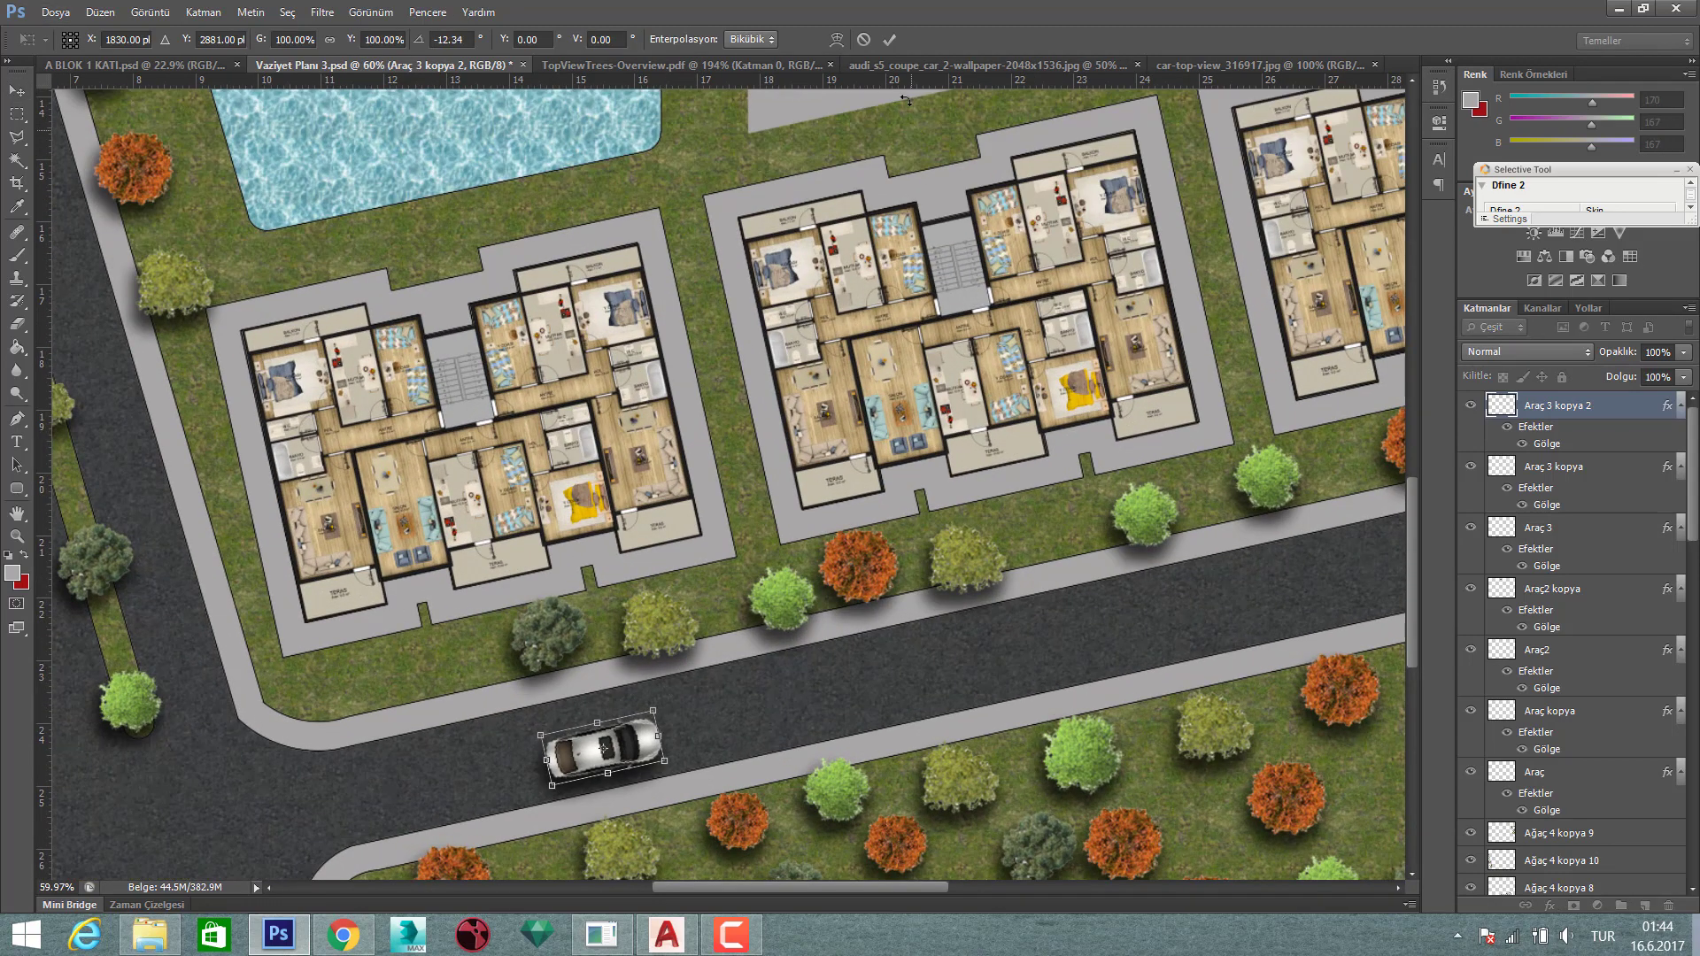
pyautogui.click(889, 39)
pyautogui.moveTo(651, 744)
pyautogui.mouseDown()
pyautogui.moveTo(507, 759)
pyautogui.moveTo(837, 687)
pyautogui.mouseUp()
# - Add a second car copy on the lower road, rotated to follow the slope and moved right
pyautogui.scroll(-3, 815, 687)
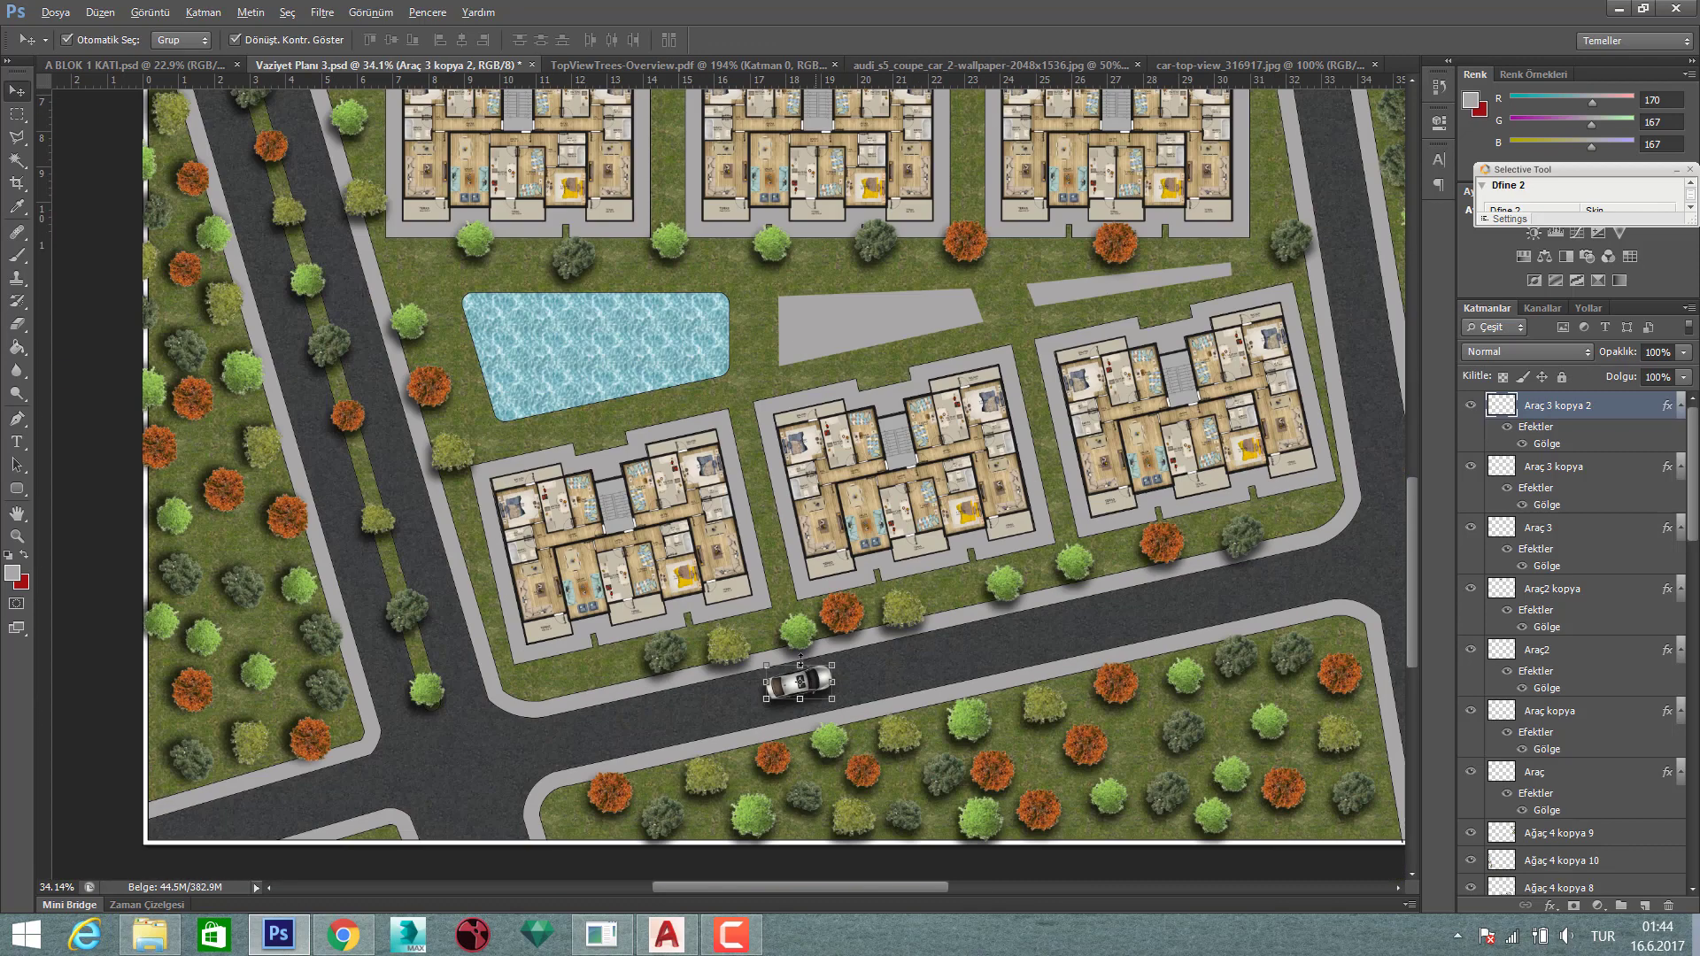
pyautogui.scroll(-1, 629, 275)
pyautogui.scroll(2, 628, 275)
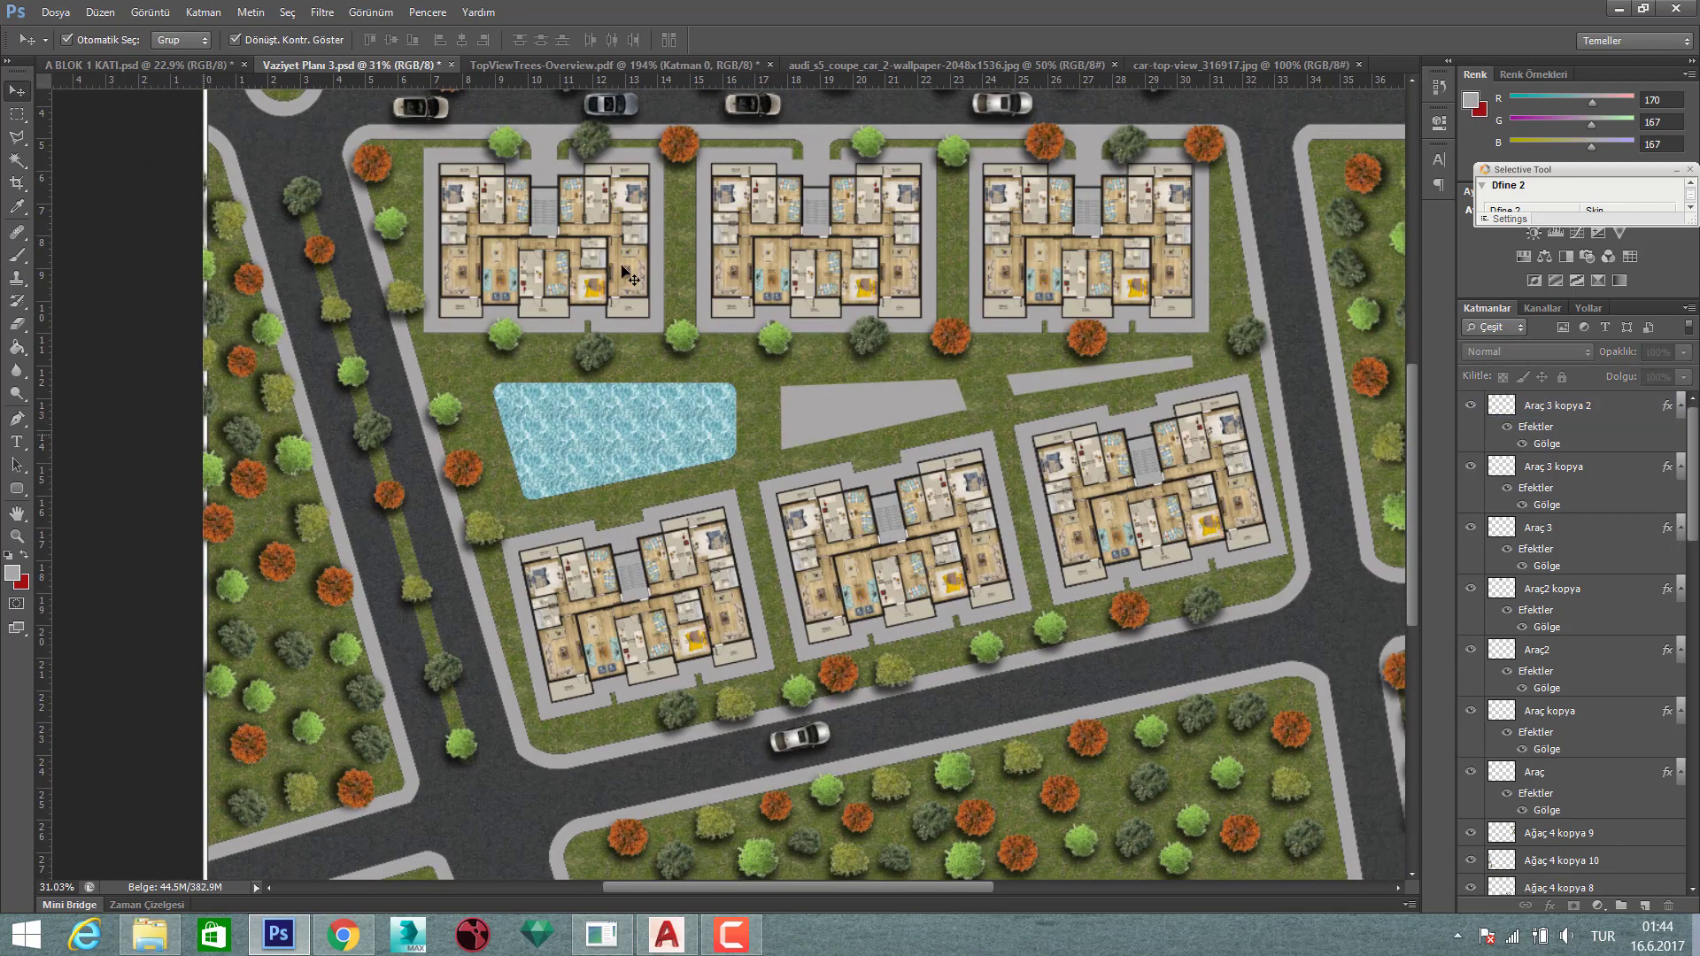
pyautogui.scroll(1, 724, 183)
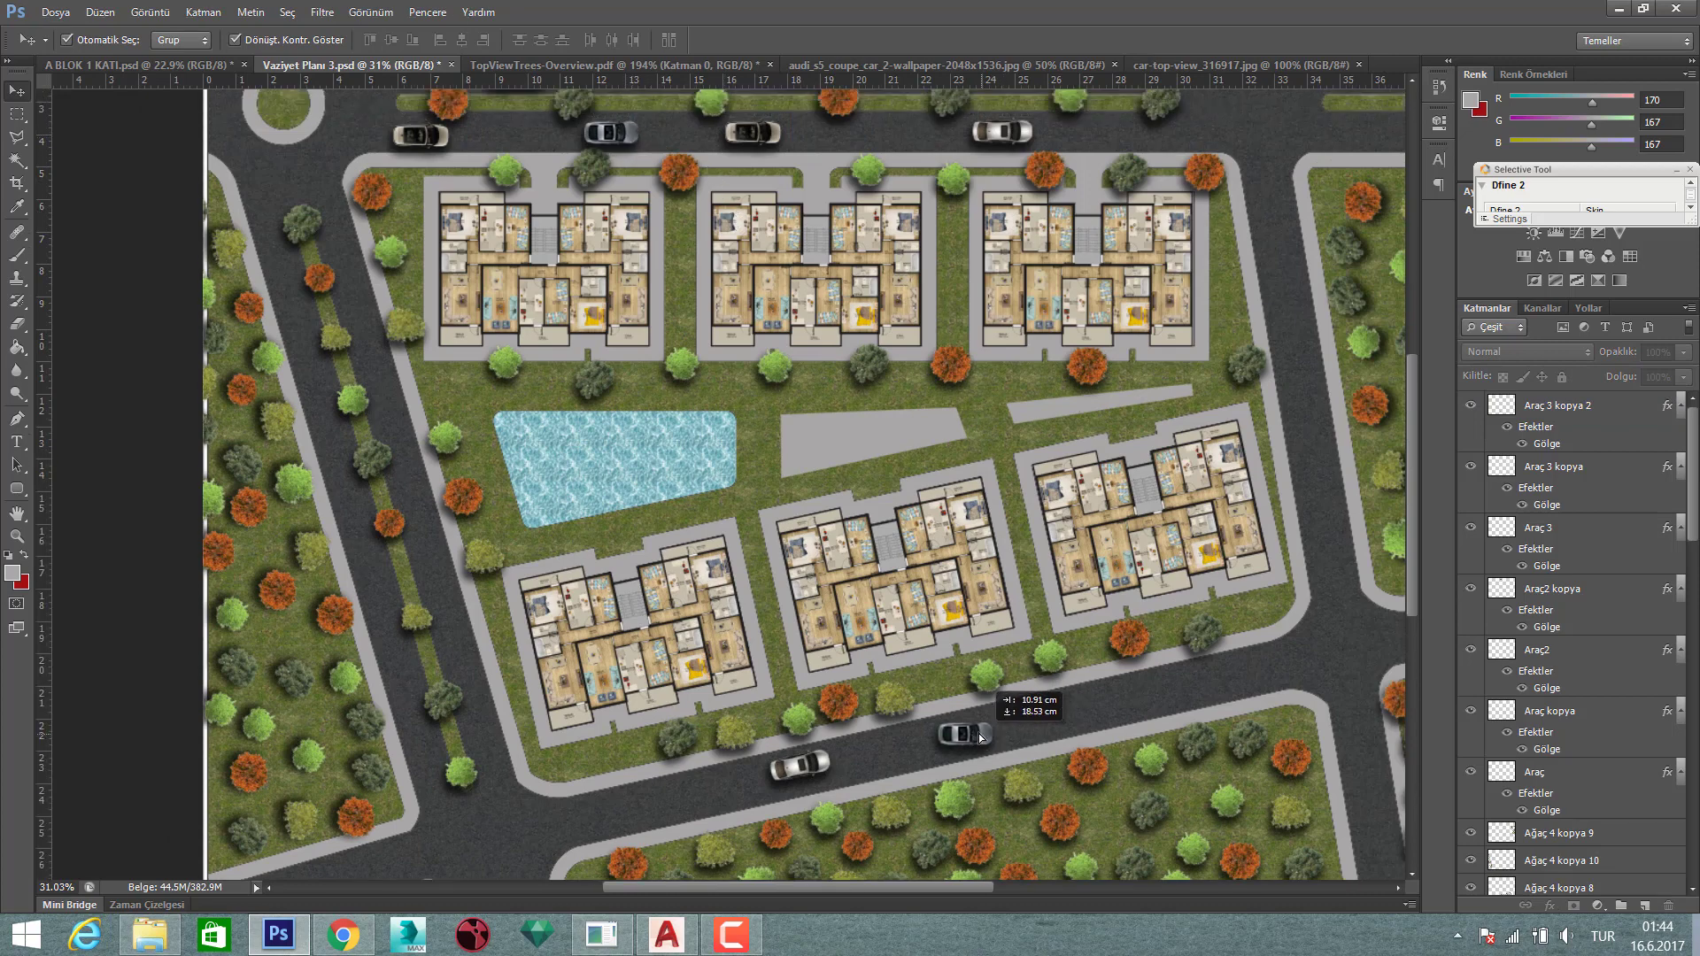
pyautogui.moveTo(981, 738); pyautogui.dragTo(981, 738)
pyautogui.scroll(5, 1009, 762)
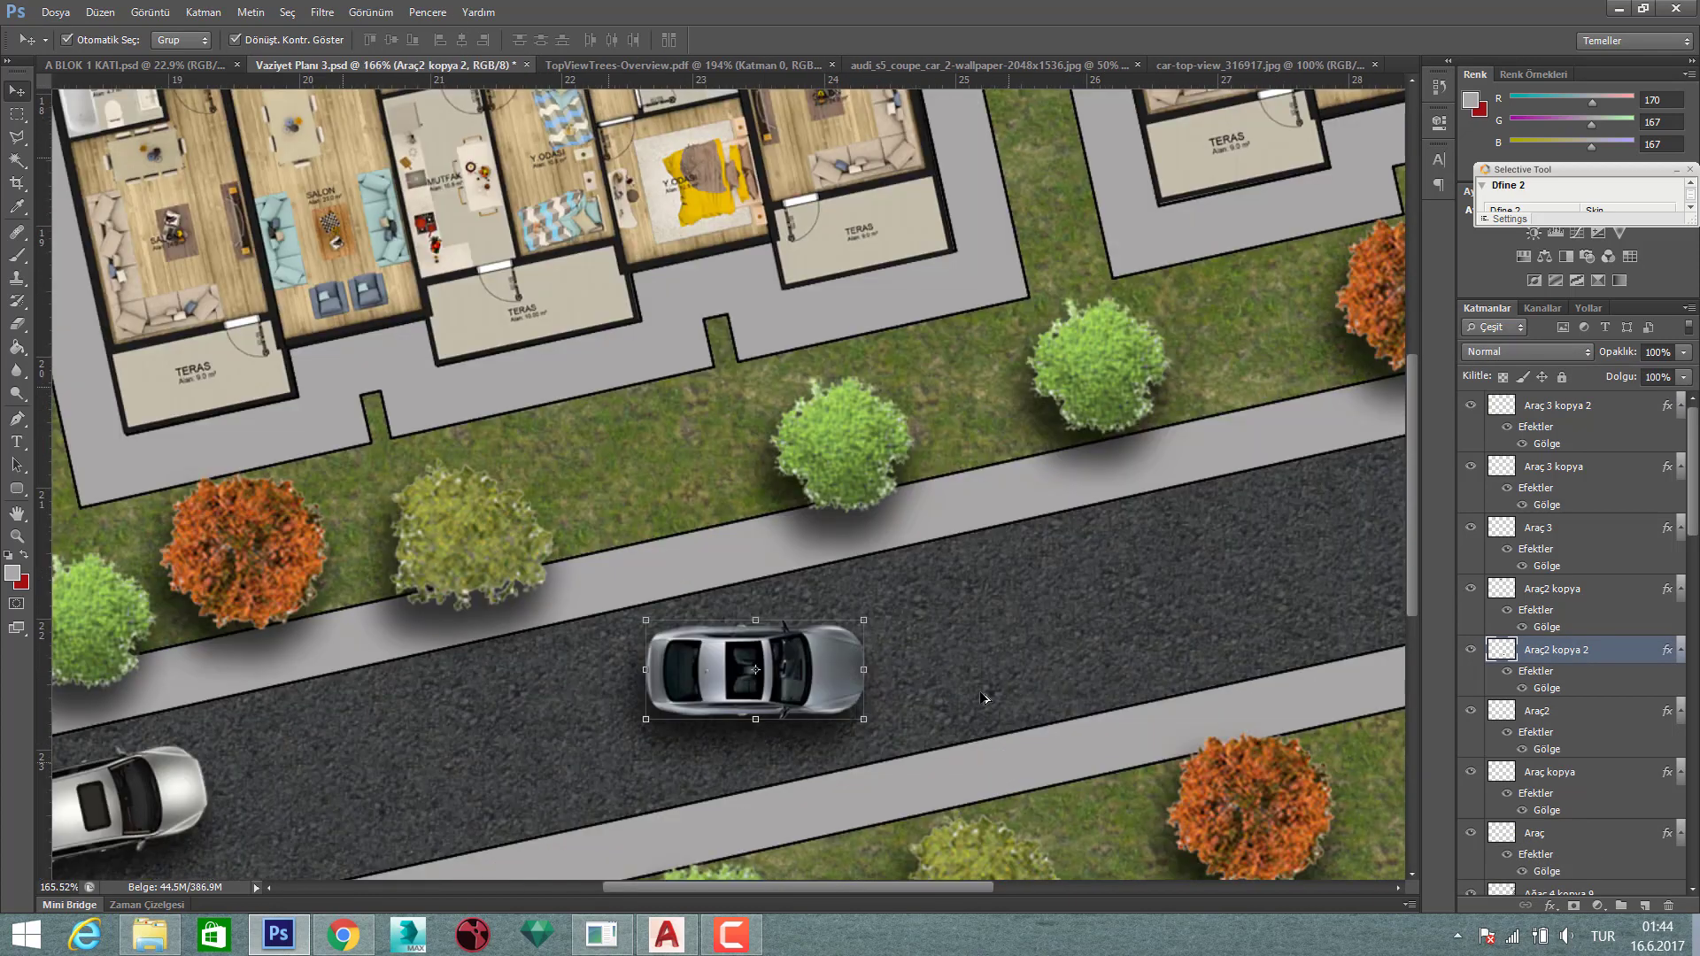
pyautogui.scroll(1, 985, 695)
pyautogui.moveTo(837, 568); pyautogui.dragTo(875, 493)
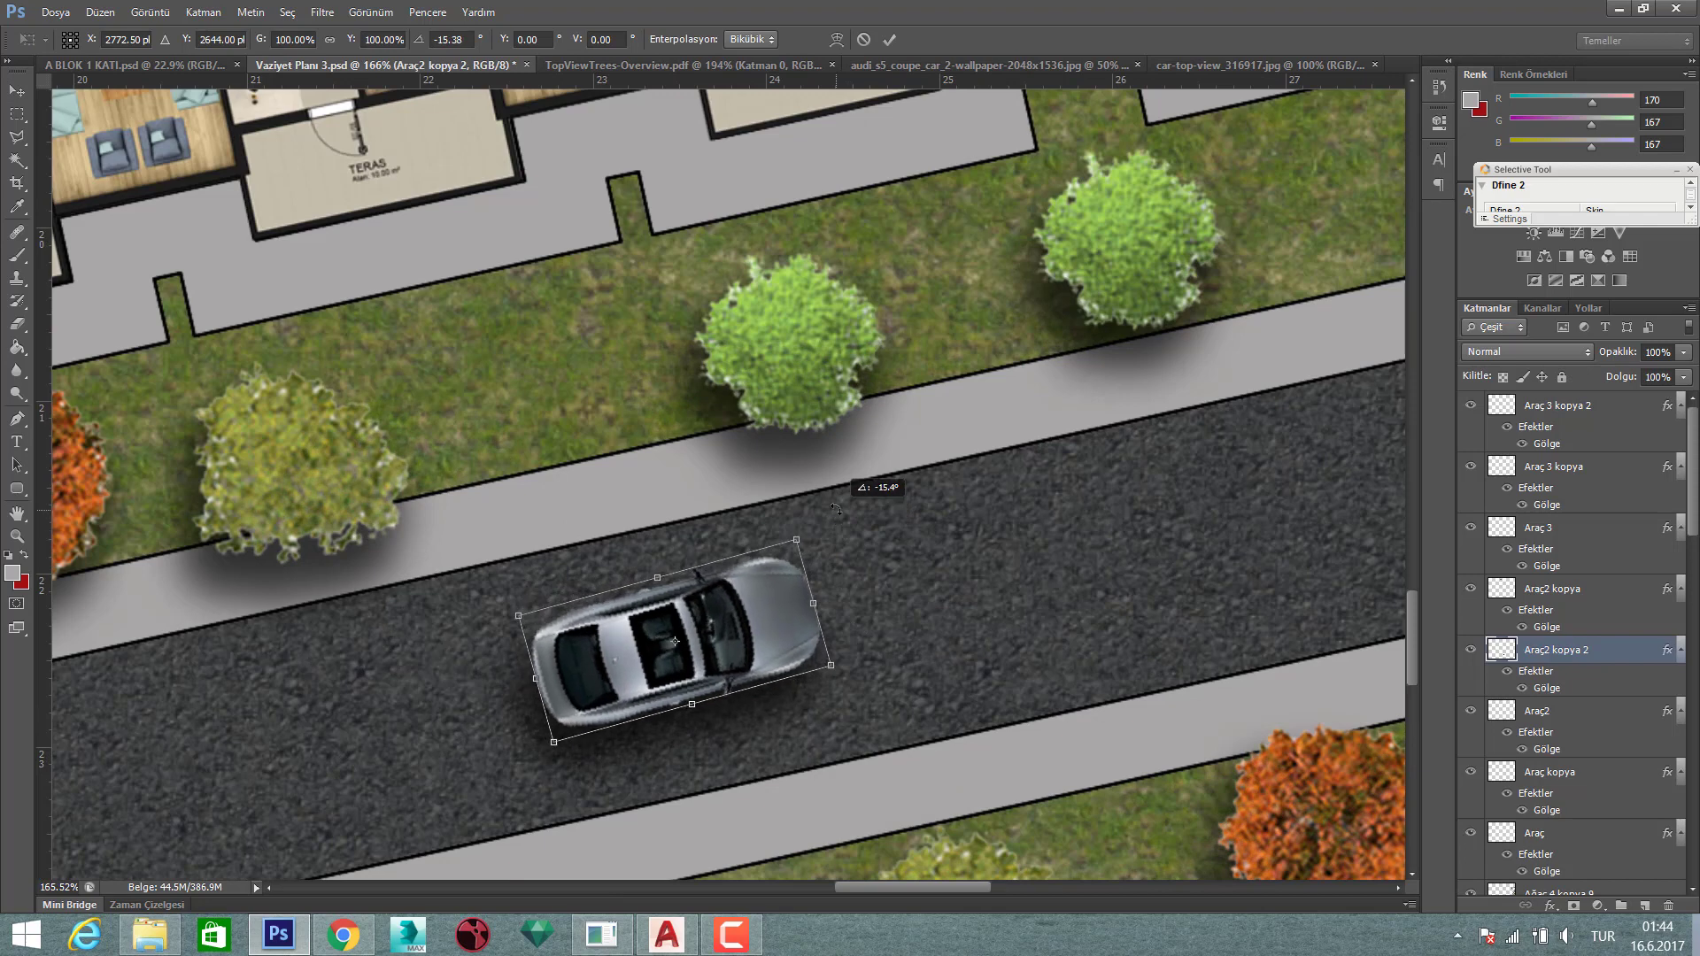
pyautogui.click(889, 39)
pyautogui.scroll(-2, 798, 591)
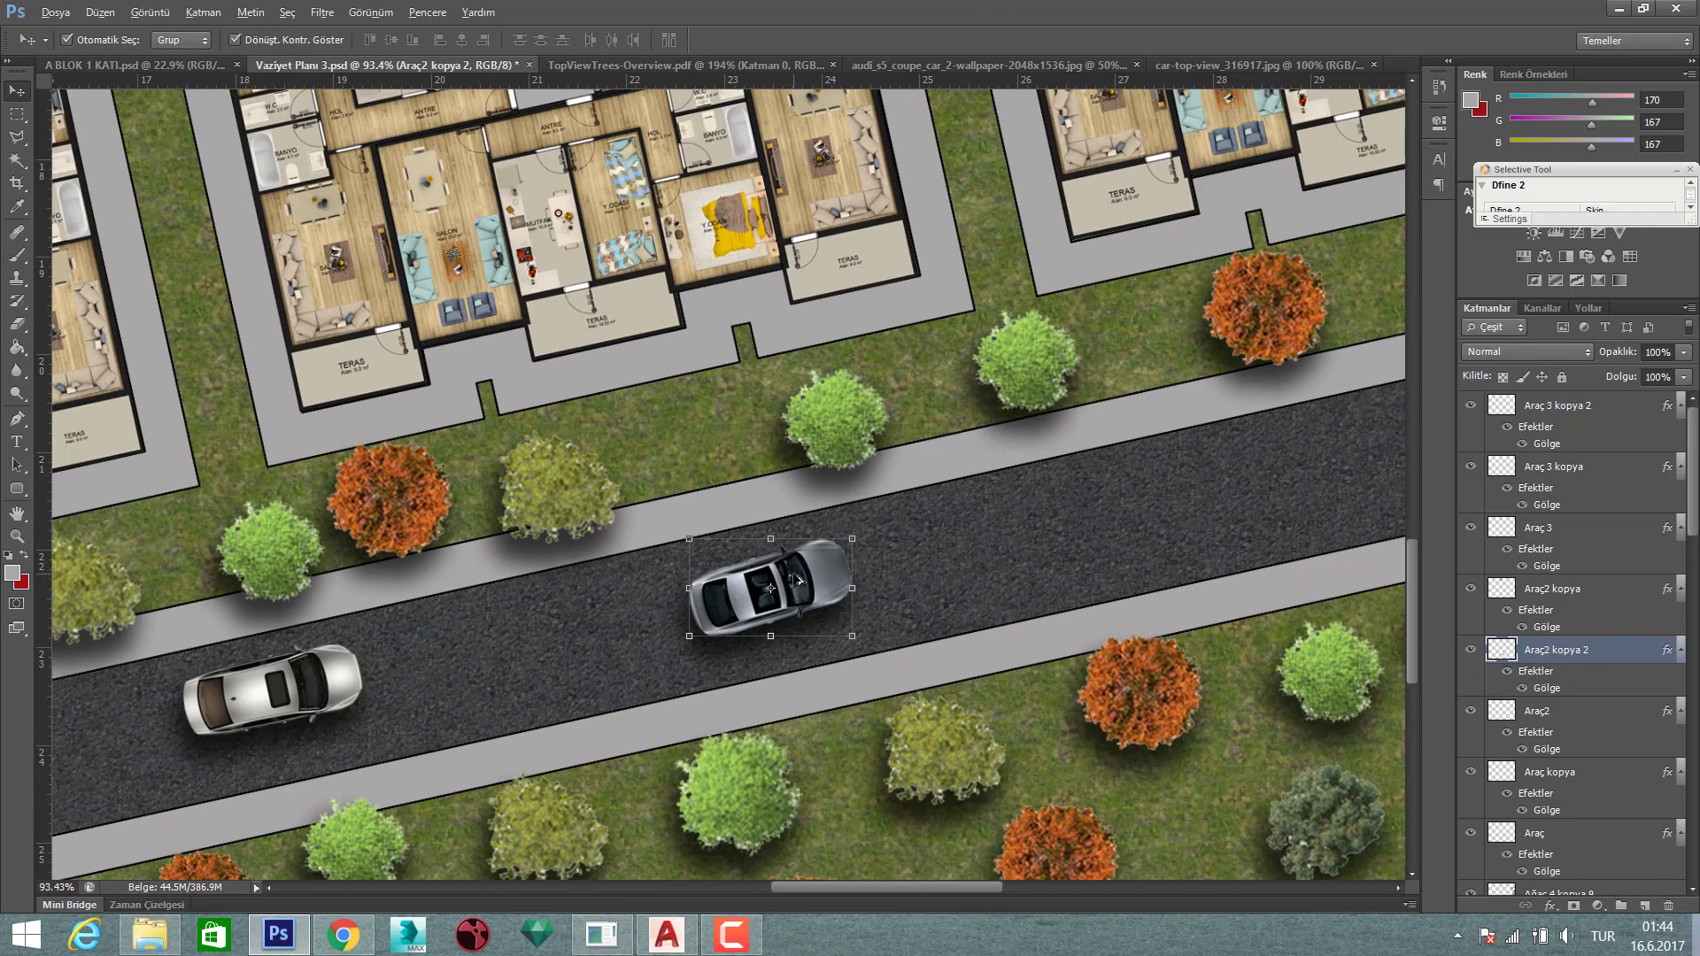
pyautogui.scroll(-1, 797, 591)
pyautogui.moveTo(817, 592); pyautogui.dragTo(837, 591)
# - Add a third car copy on the lower road, rotated to the slope and nudged down into the lane
pyautogui.scroll(-1, 837, 591)
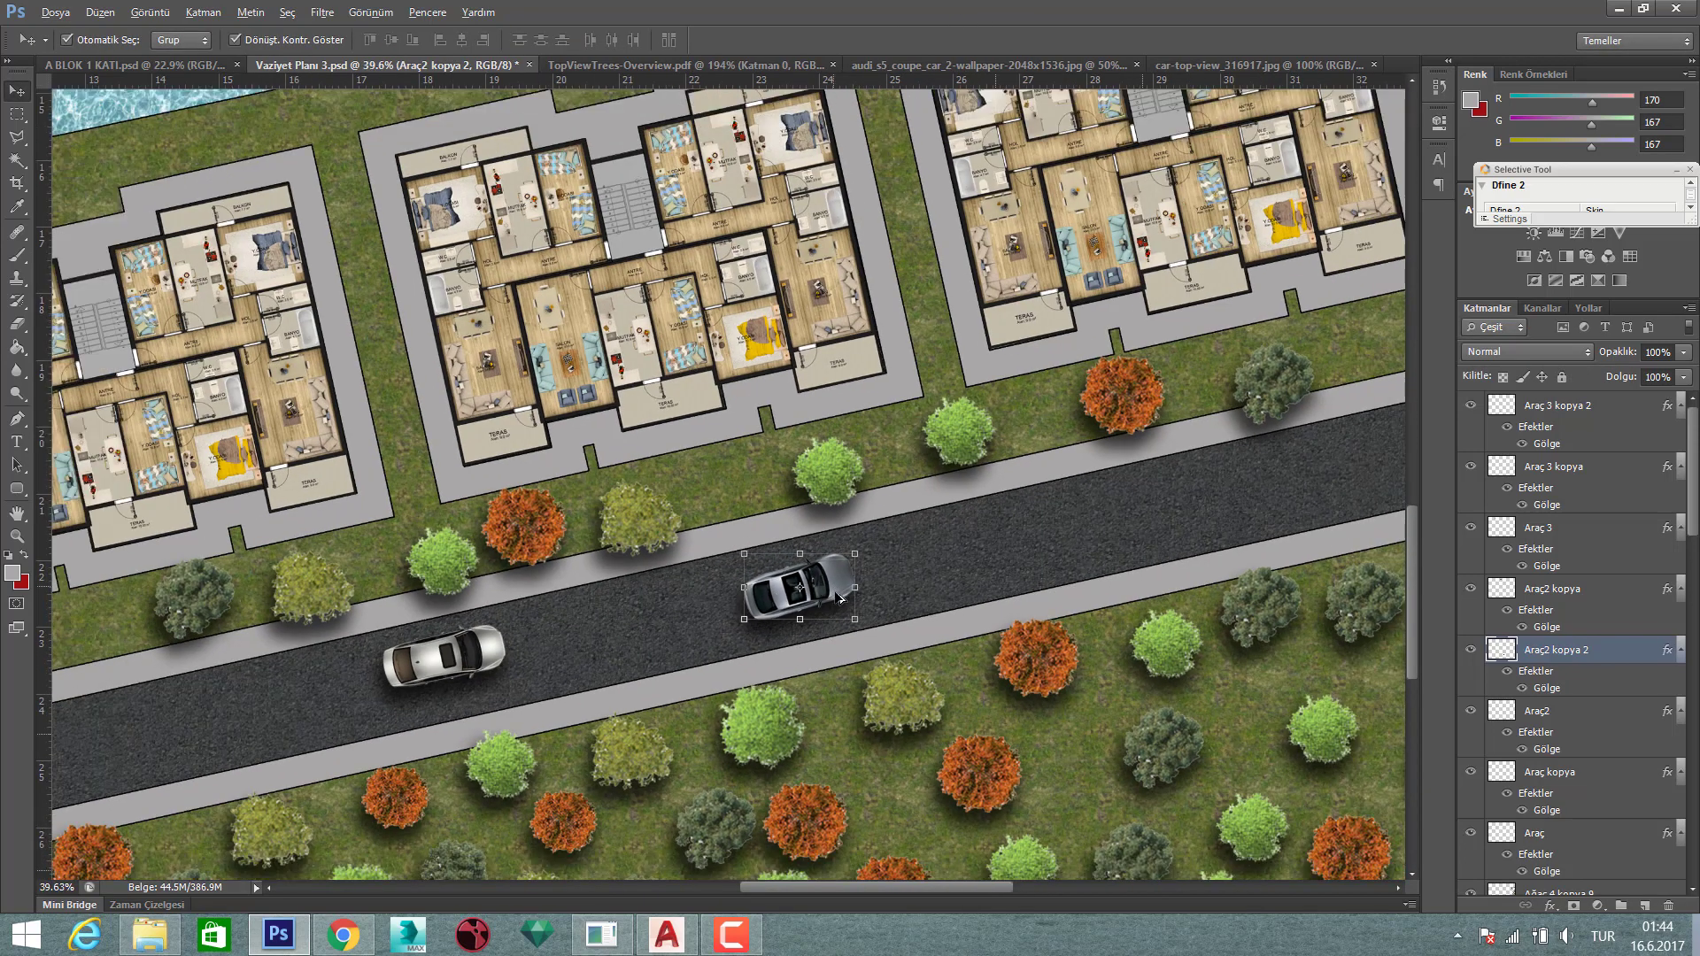
pyautogui.scroll(-1, 830, 599)
pyautogui.scroll(-1, 830, 600)
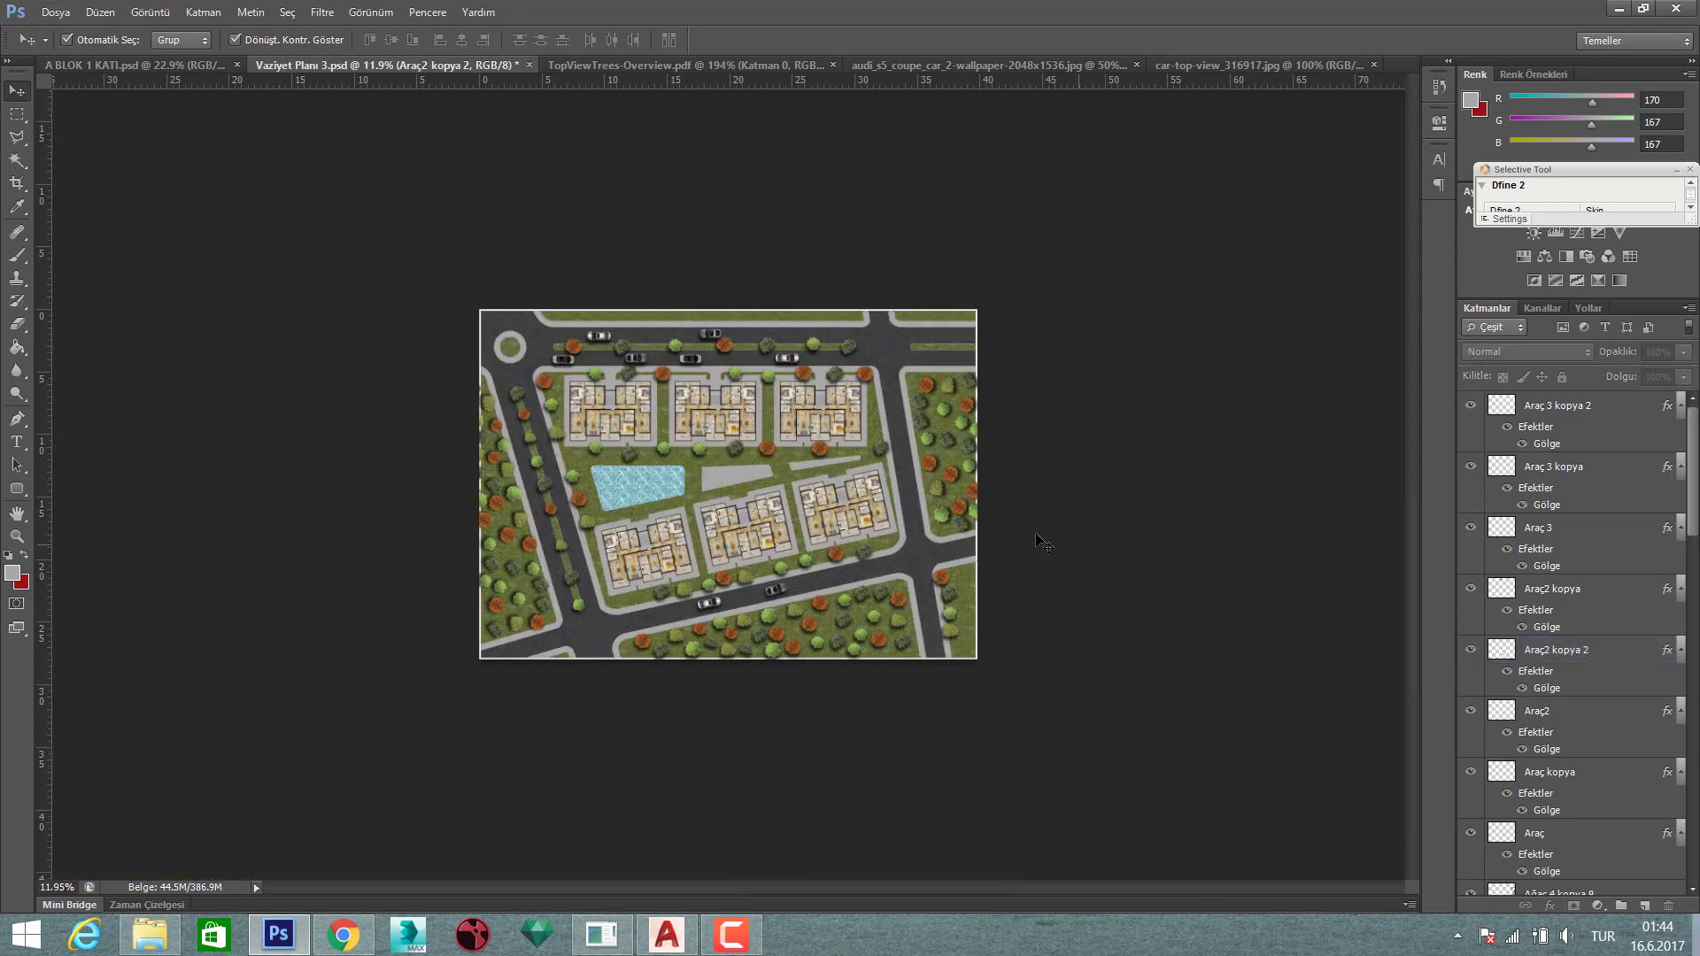
pyautogui.press('alt')
pyautogui.scroll(1, 824, 337)
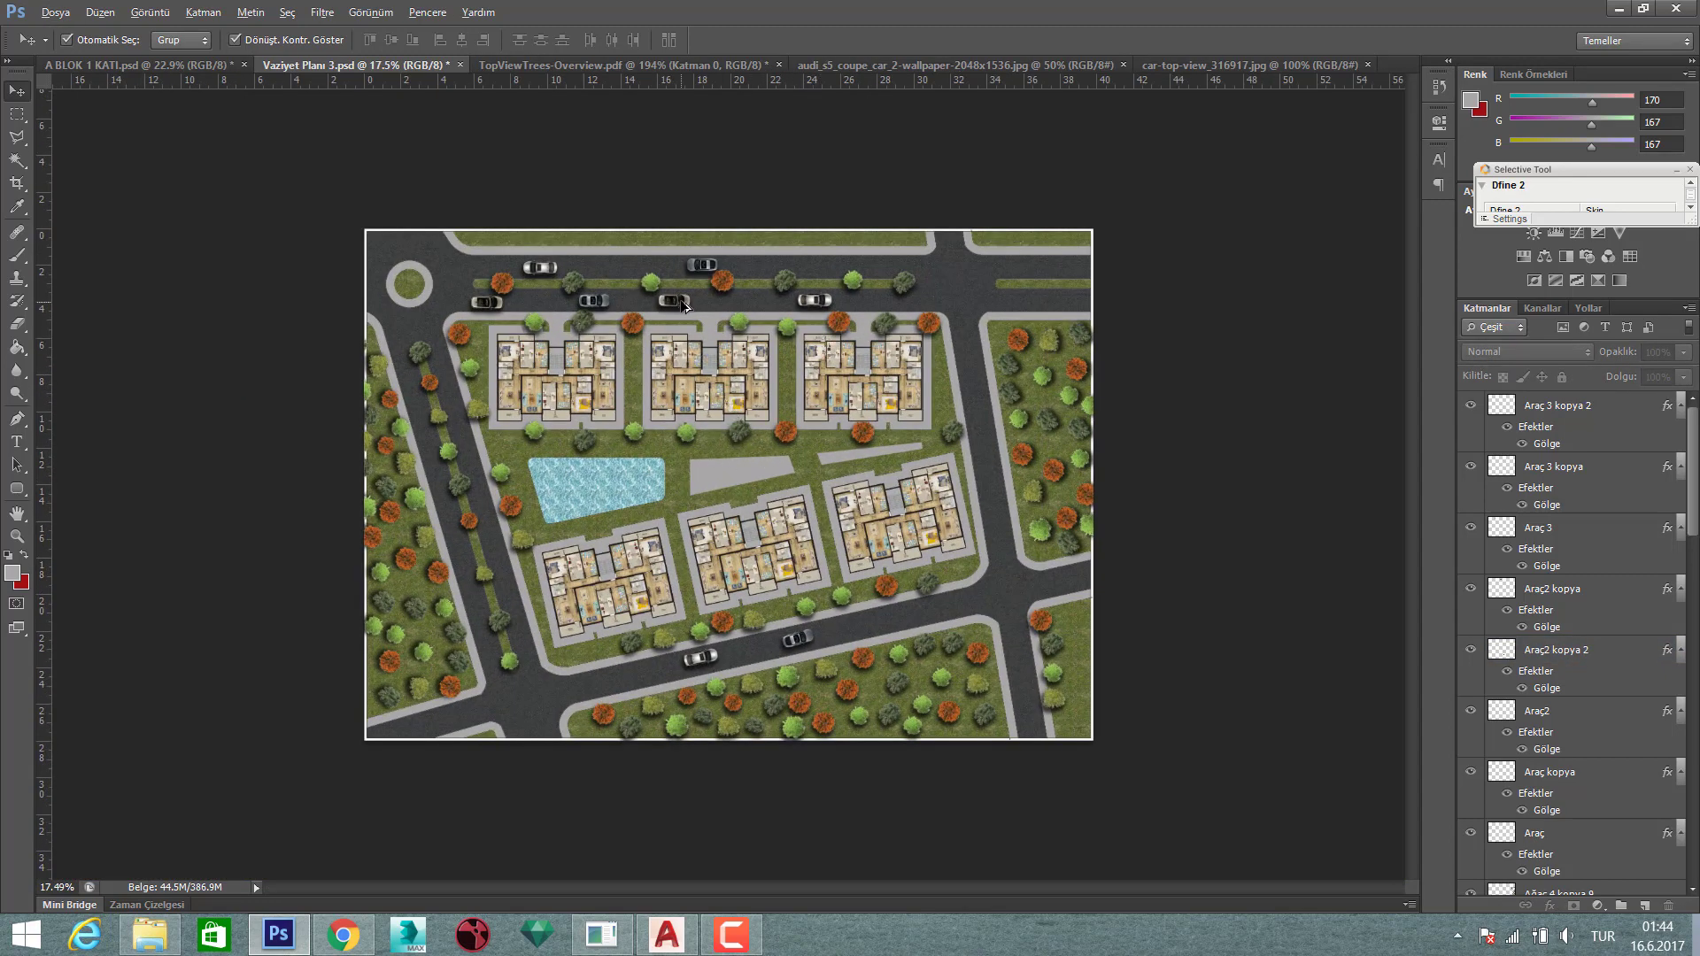
pyautogui.moveTo(685, 305); pyautogui.dragTo(883, 618)
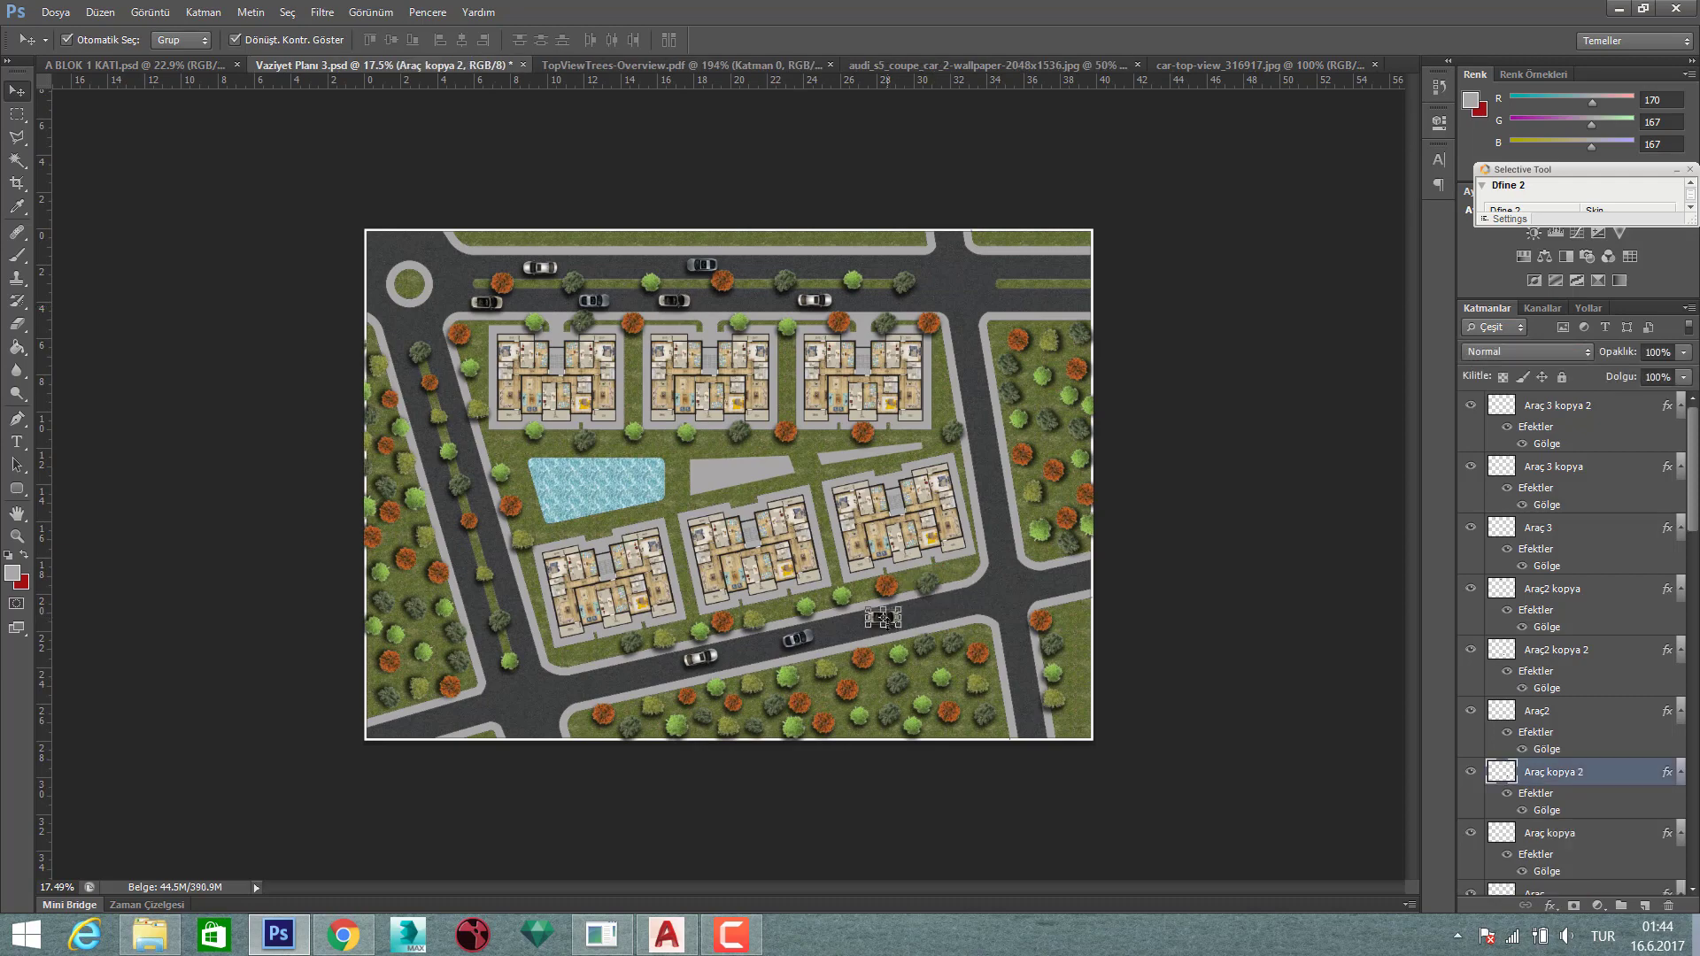
pyautogui.scroll(1, 883, 618)
pyautogui.scroll(1, 926, 645)
pyautogui.scroll(1, 956, 680)
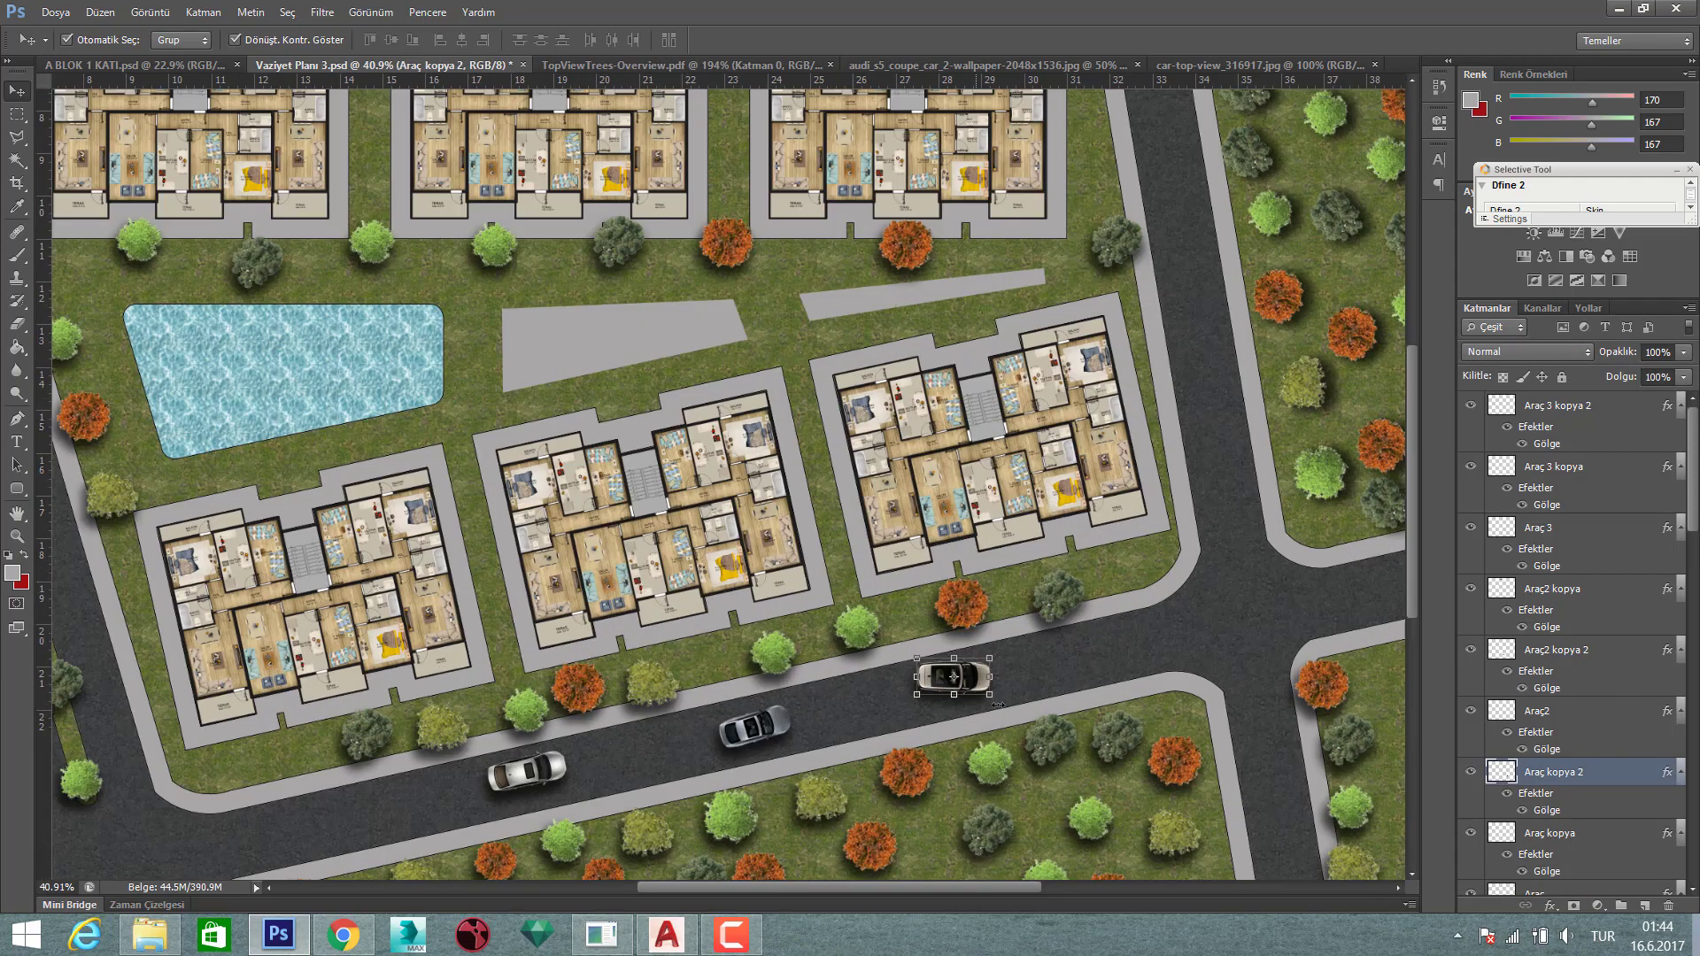
pyautogui.scroll(1, 949, 675)
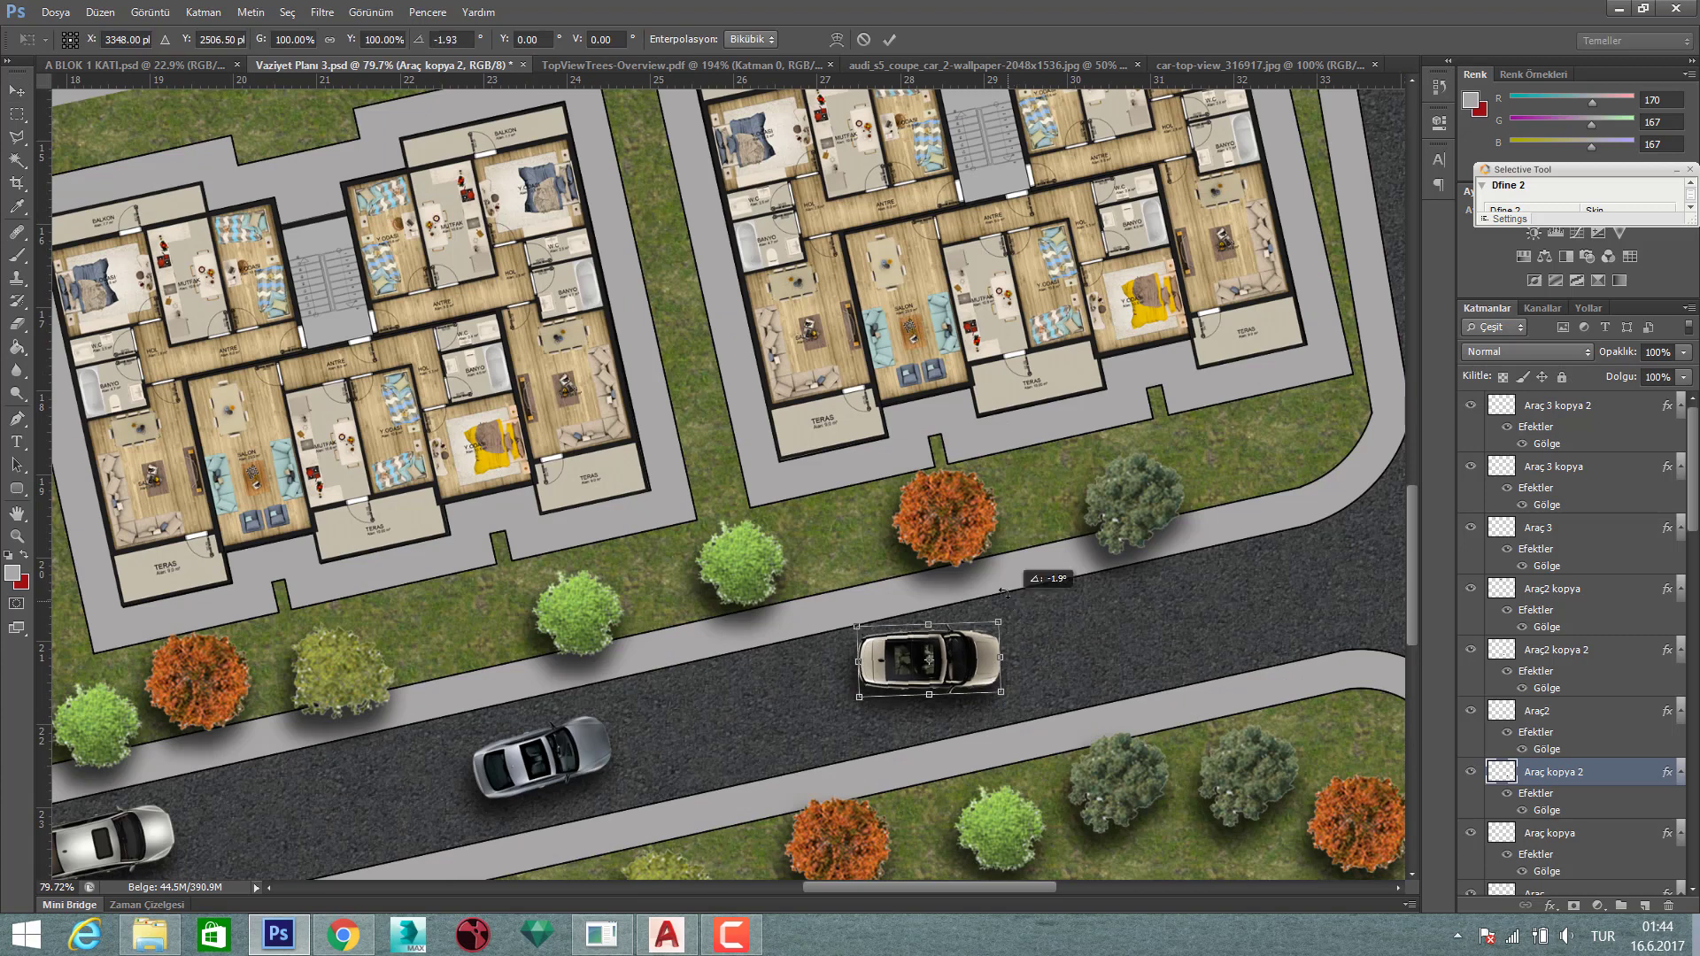
pyautogui.moveTo(1014, 620); pyautogui.dragTo(1005, 604)
pyautogui.click(890, 39)
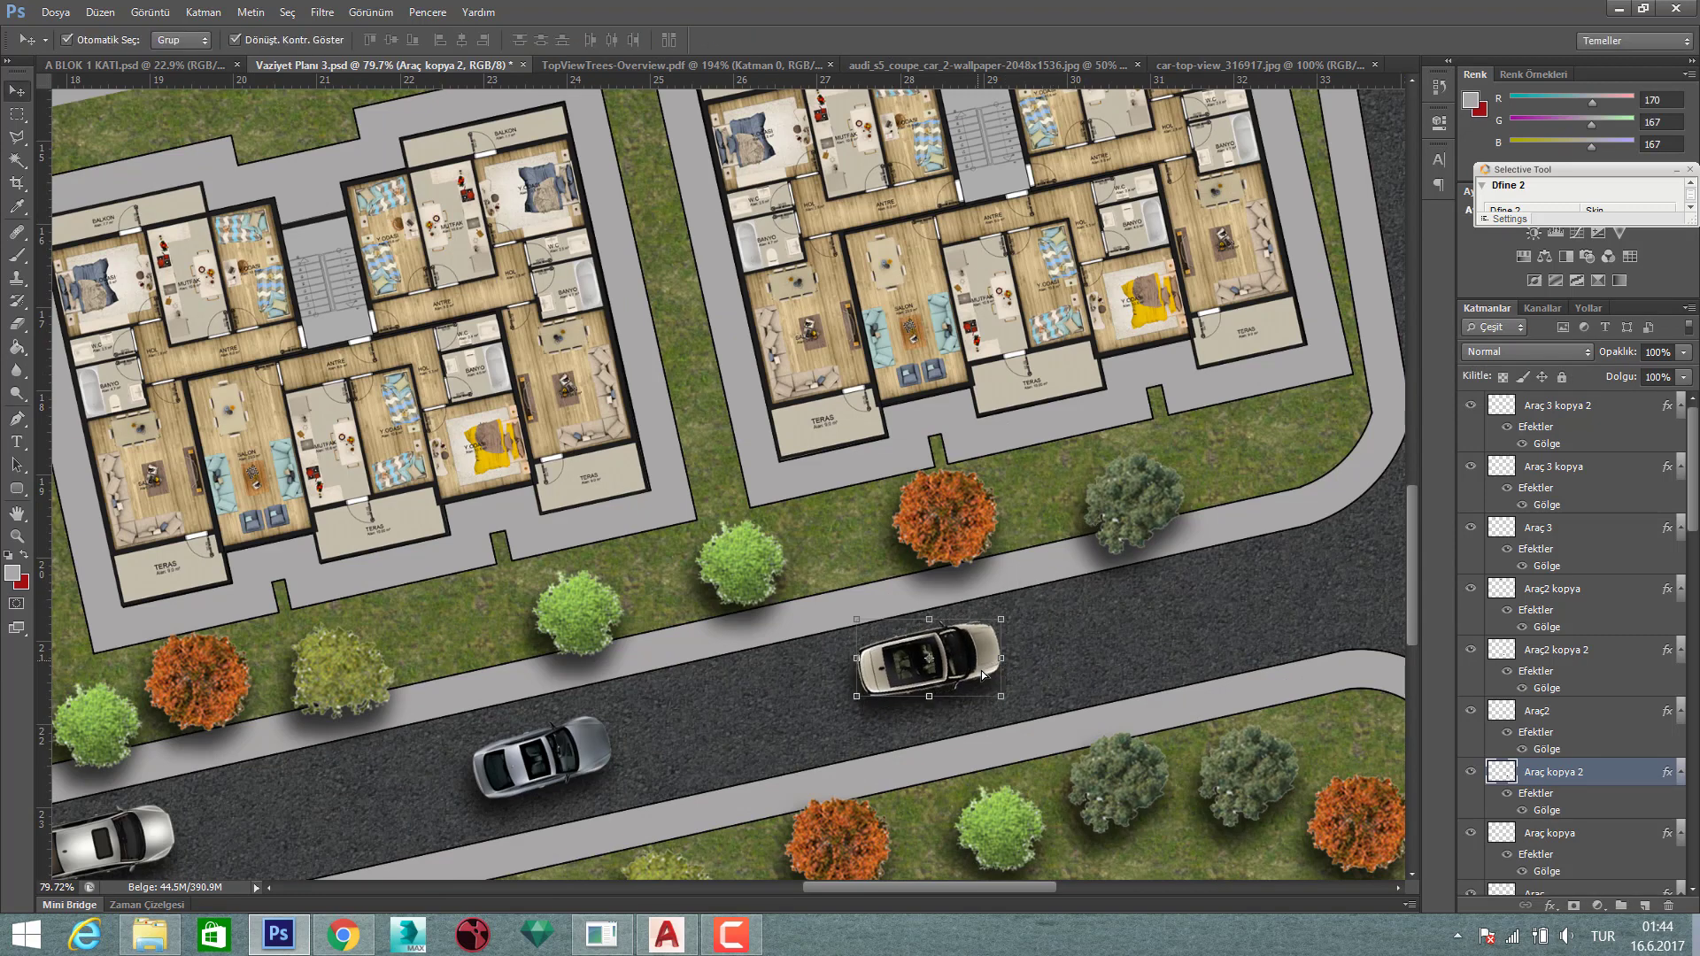
pyautogui.moveTo(983, 676); pyautogui.dragTo(992, 693)
pyautogui.scroll(-3, 658, 602)
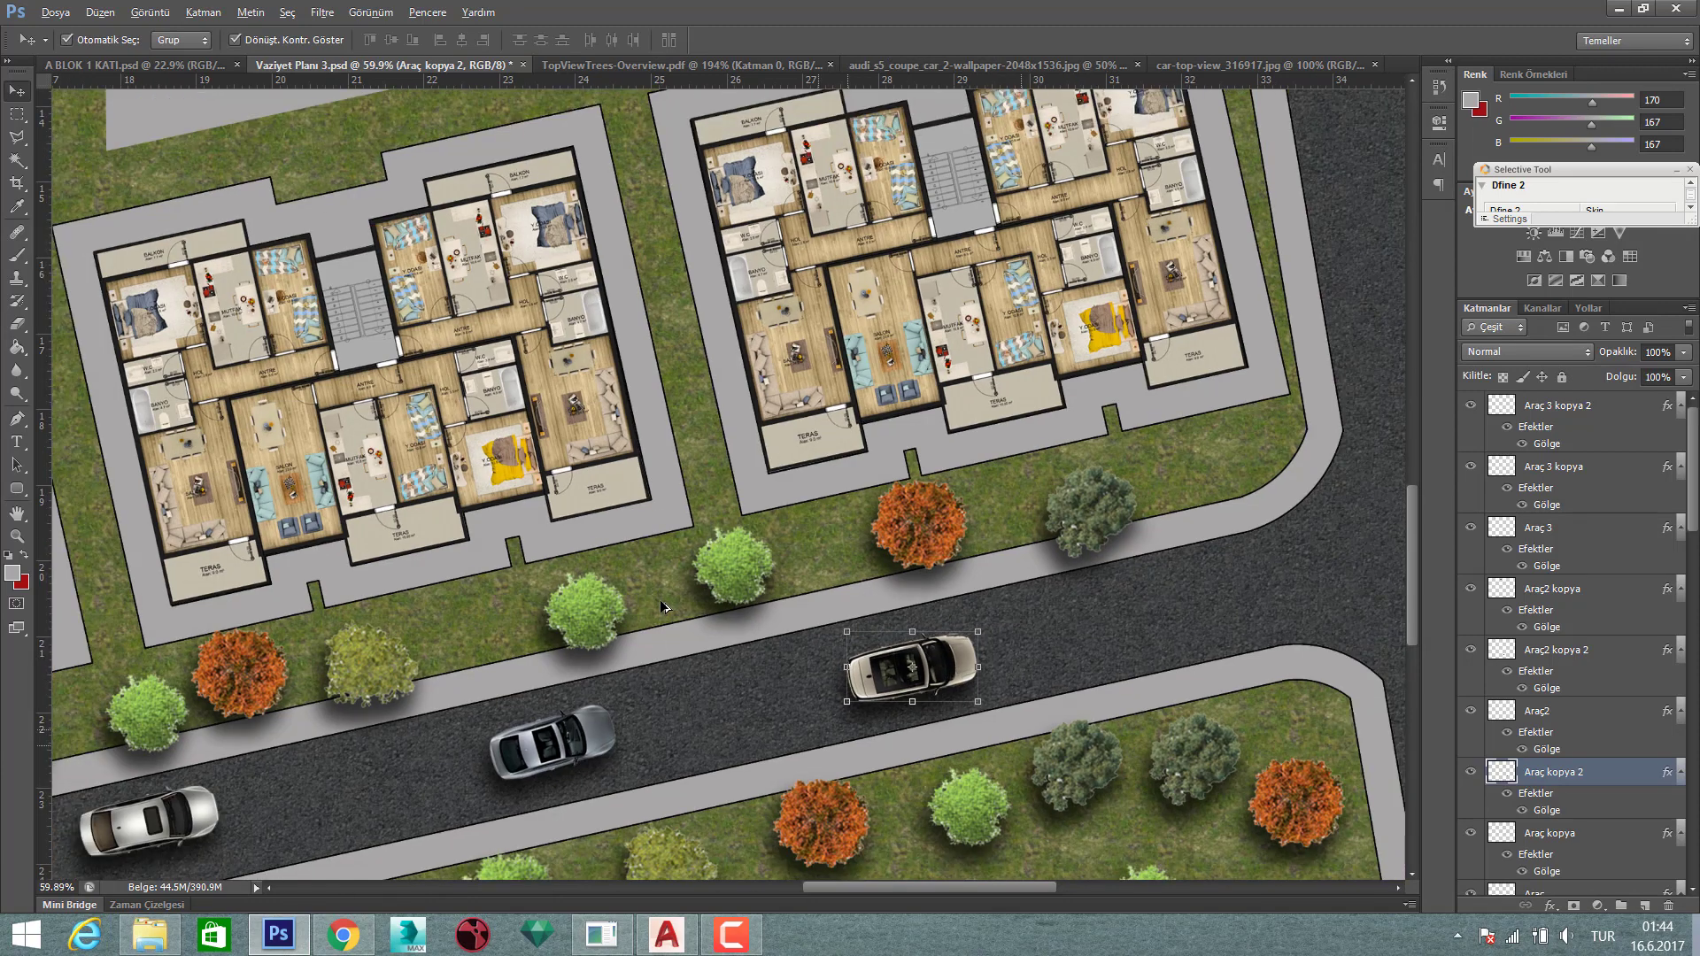
pyautogui.scroll(-1, 660, 602)
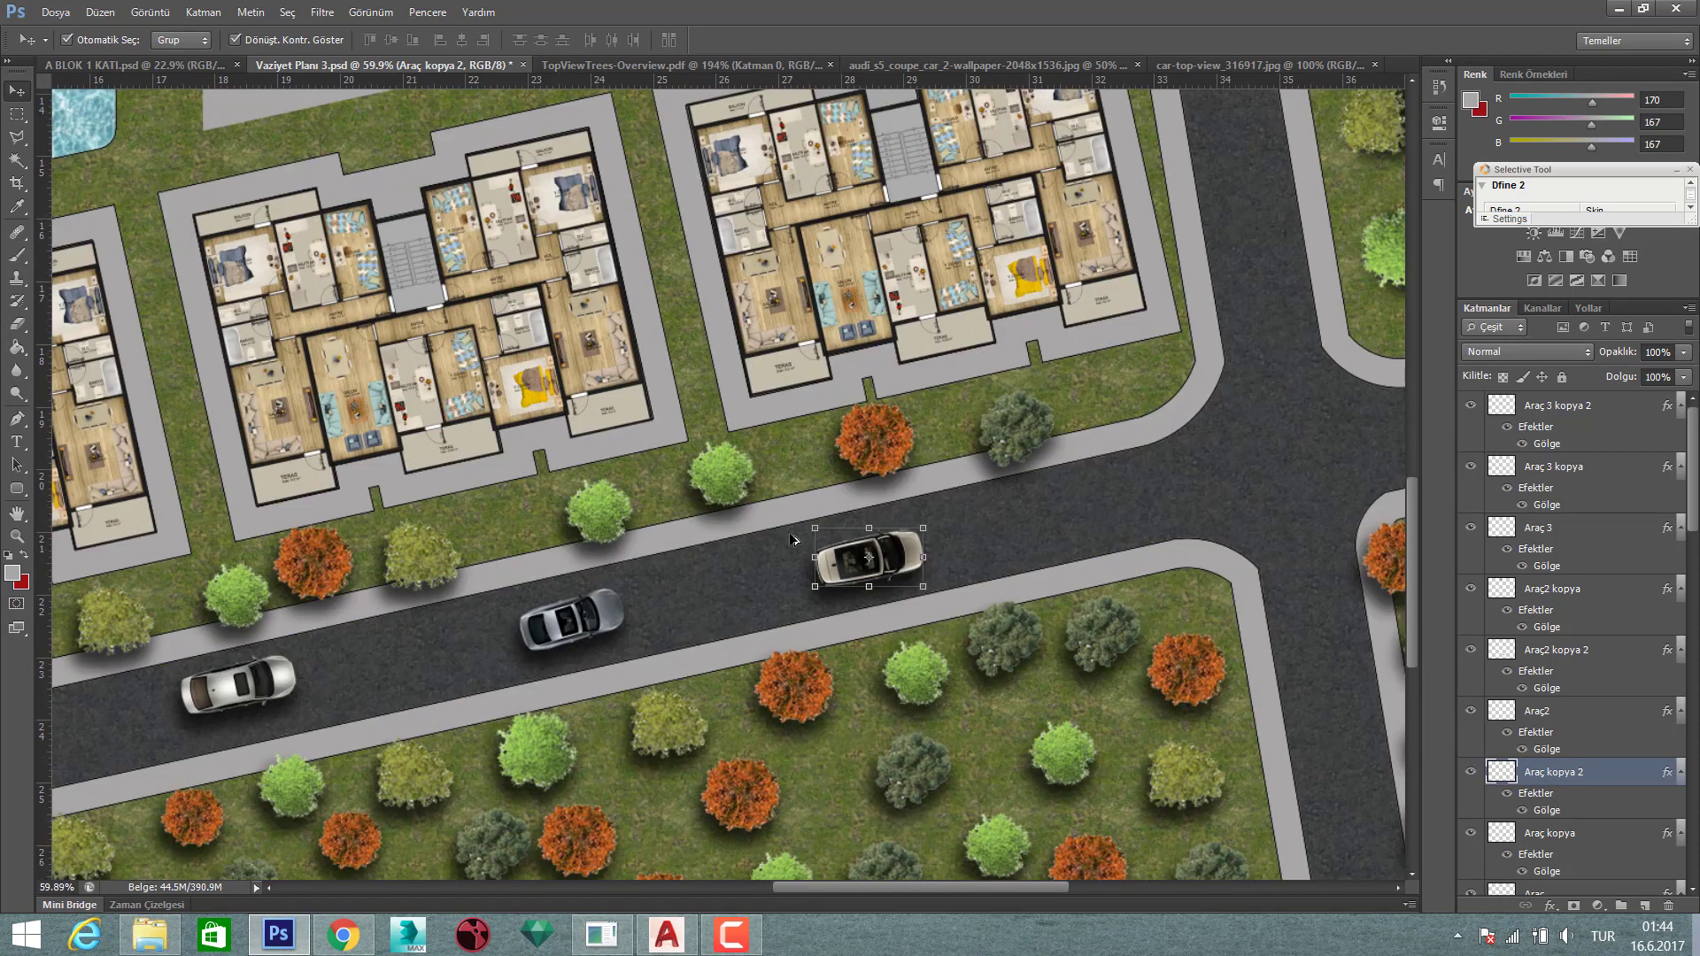
pyautogui.scroll(-1, 794, 535)
pyautogui.scroll(-1, 794, 501)
pyautogui.scroll(-1, 929, 512)
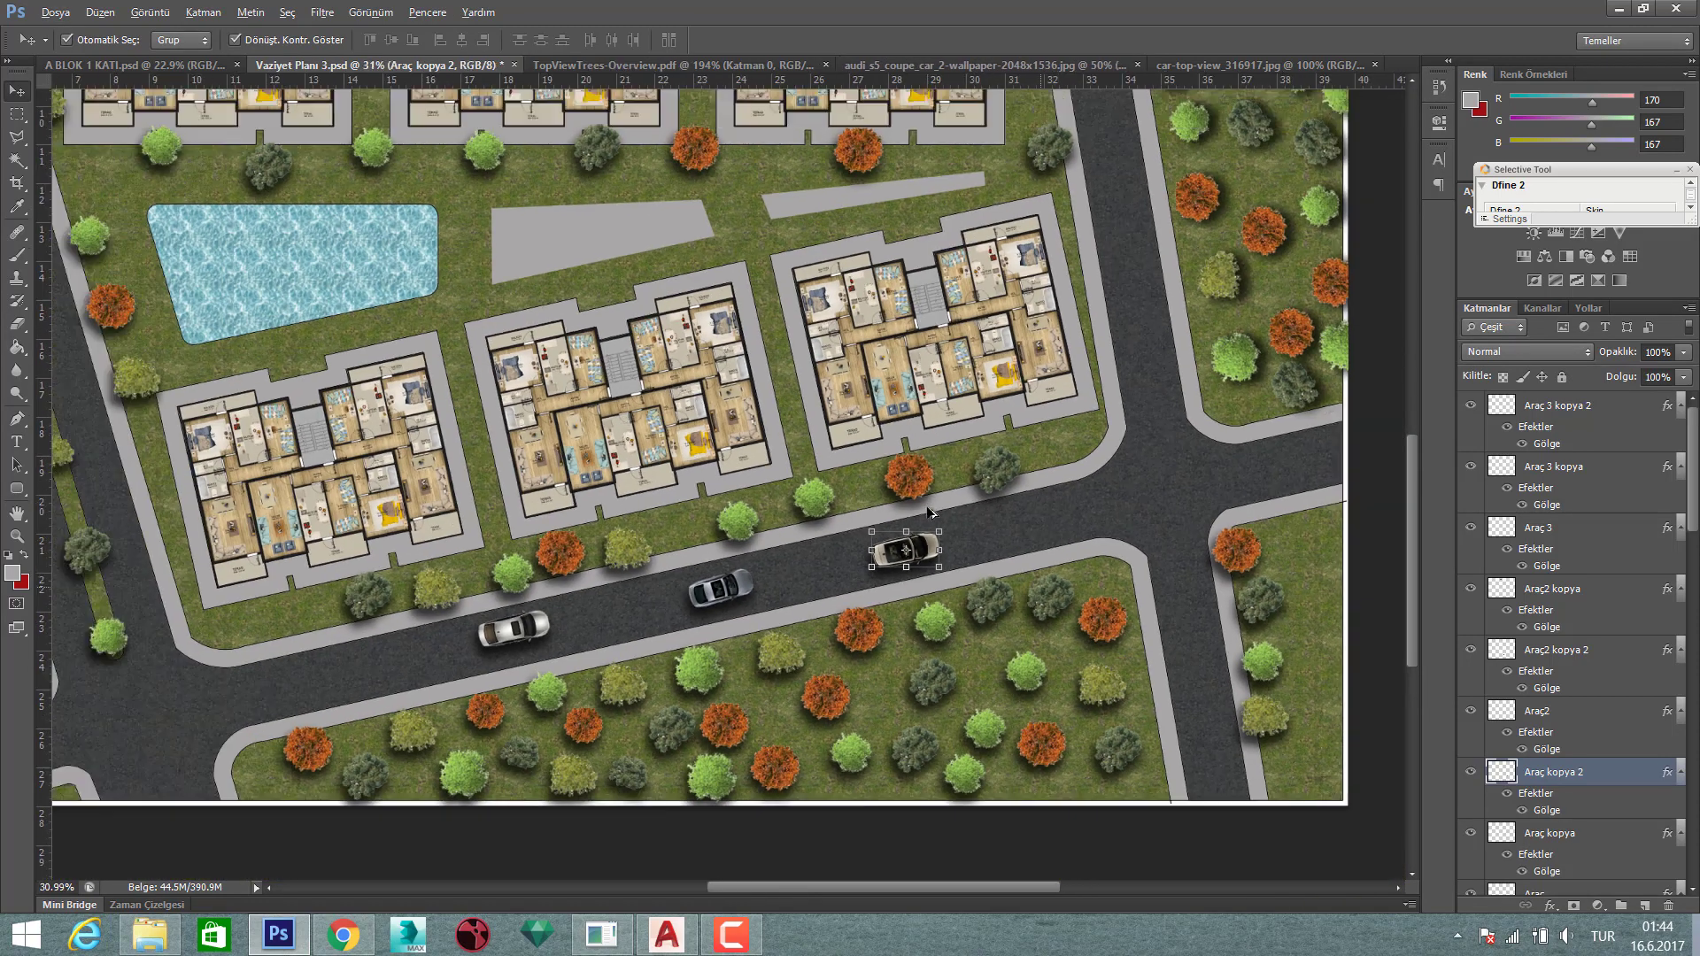
pyautogui.scroll(-1, 1285, 589)
pyautogui.scroll(-1, 886, 519)
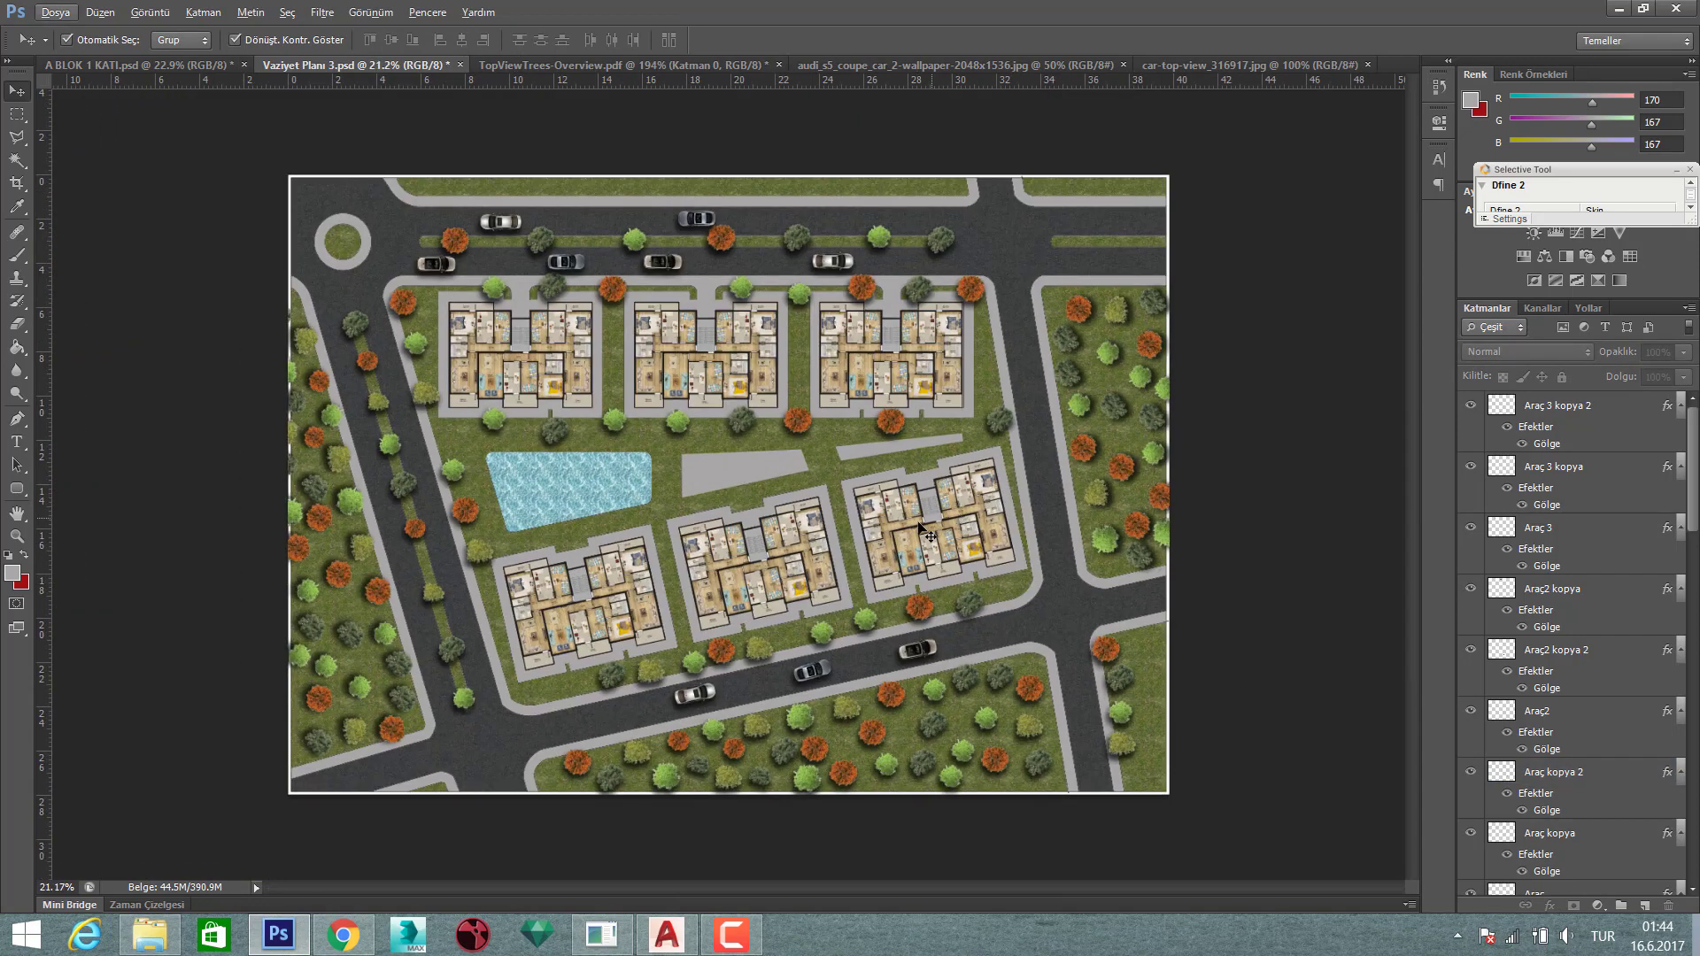
pyautogui.scroll(1, 536, 412)
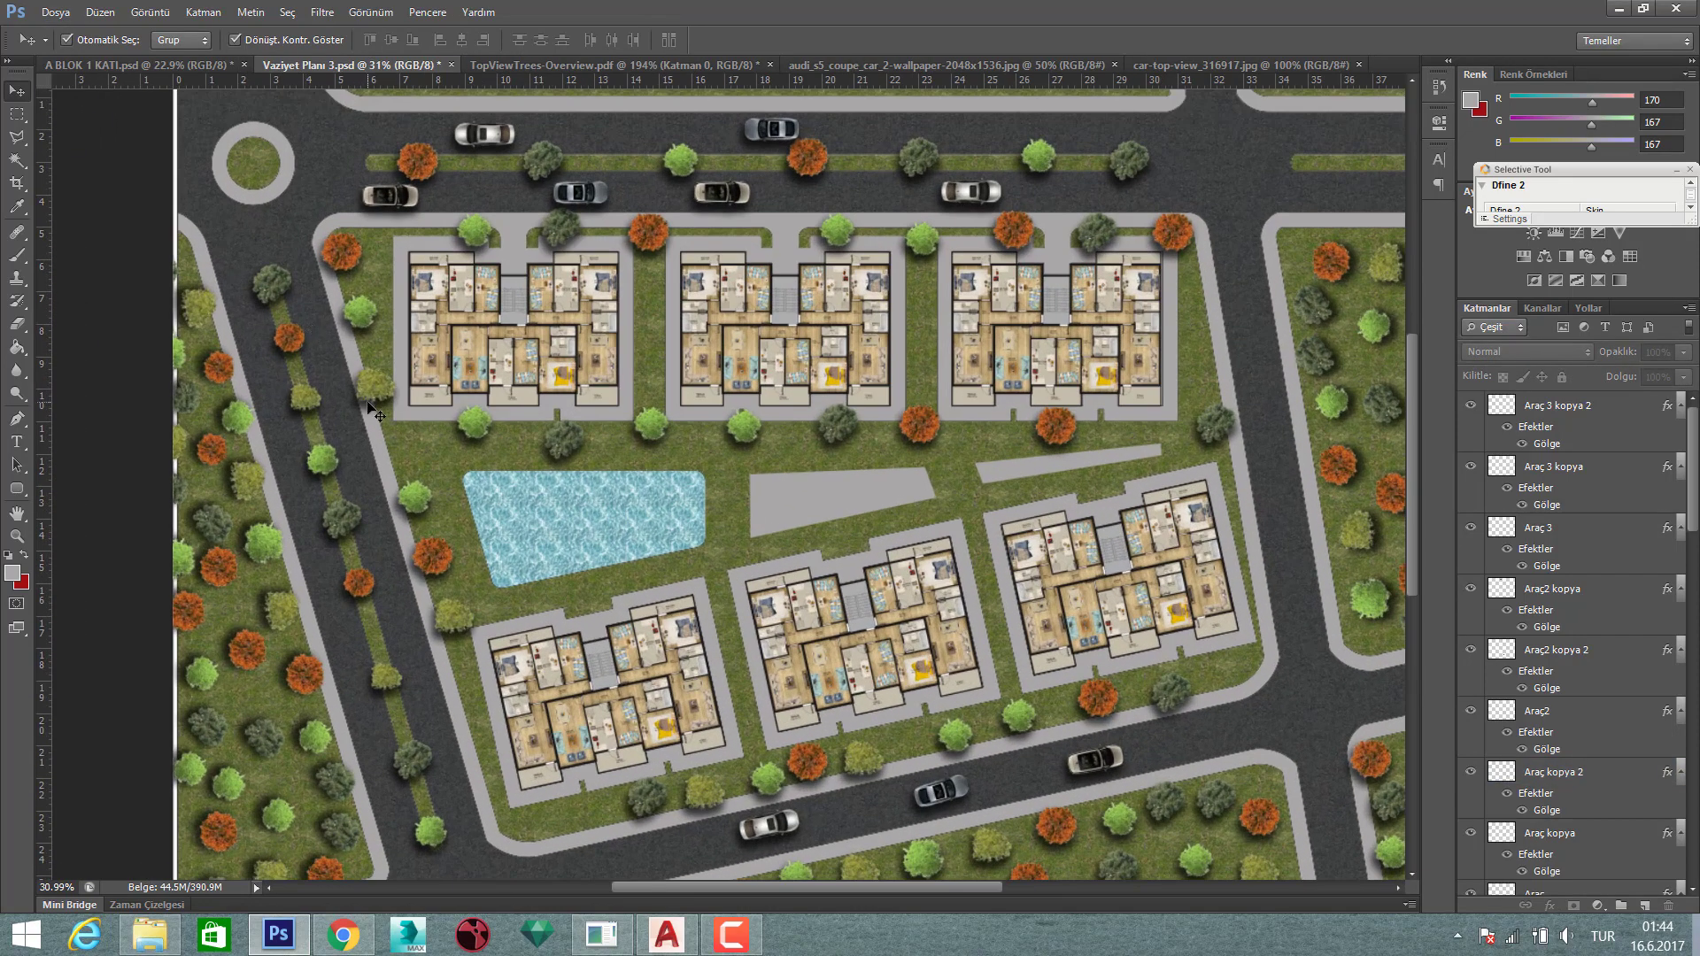
pyautogui.scroll(-2, 390, 496)
pyautogui.scroll(-2, 397, 527)
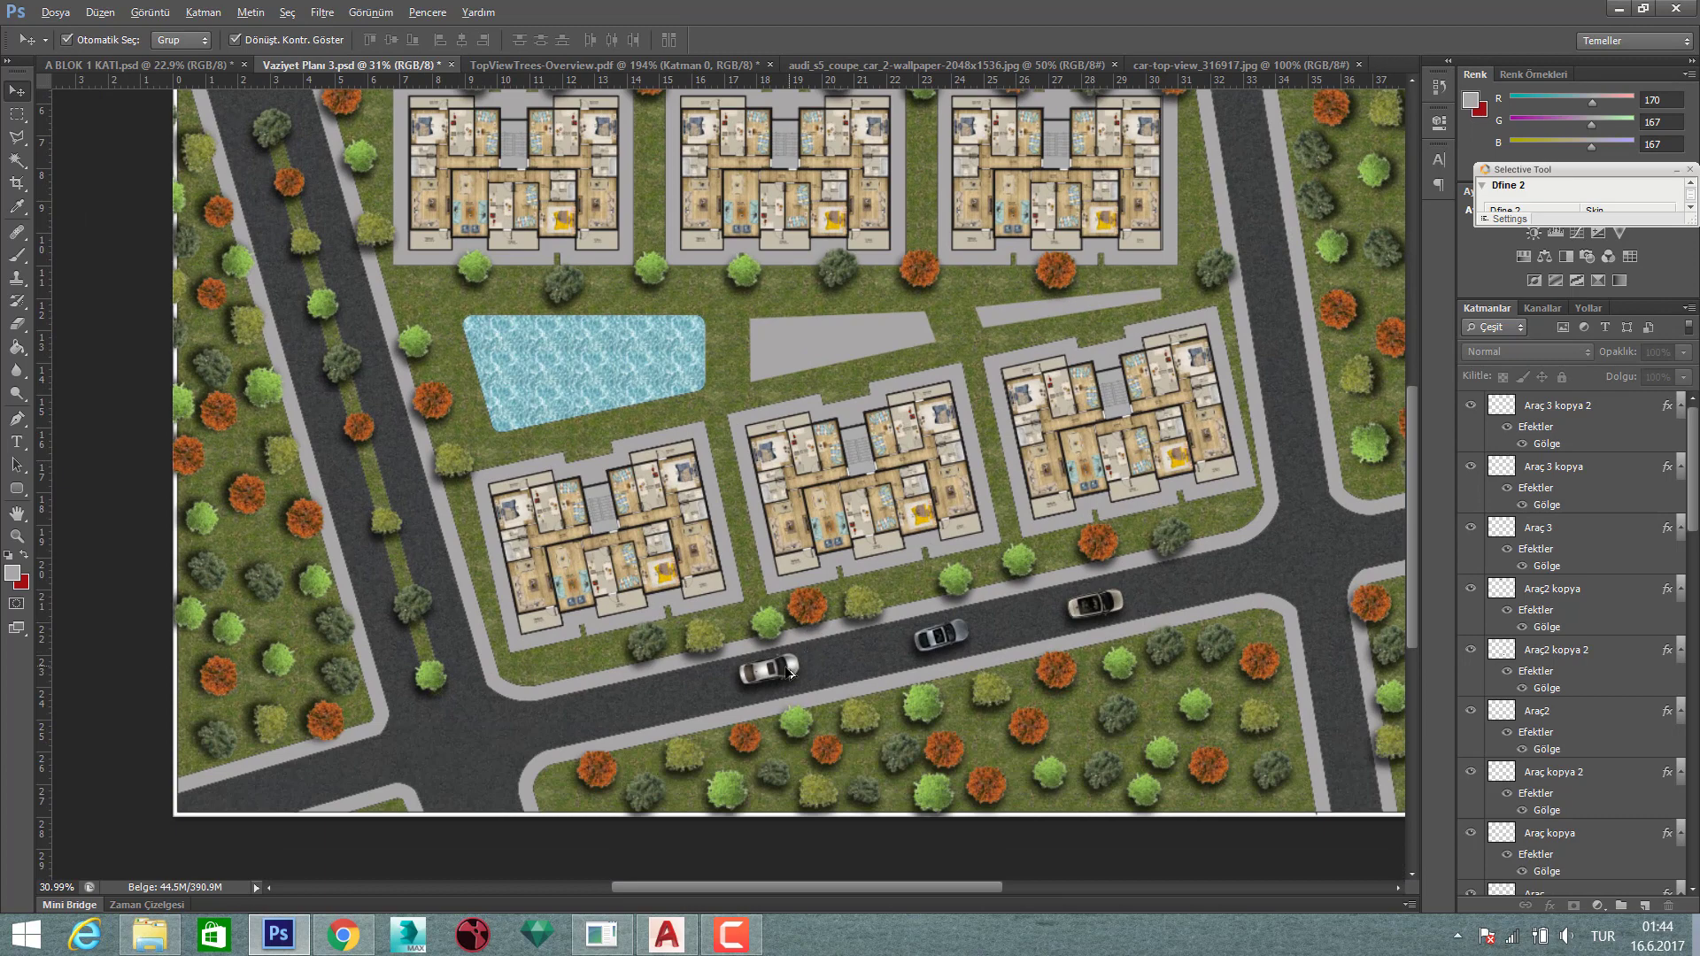
# - Duplicate a car onto the left-hand road and rotate it to follow the road
pyautogui.moveTo(791, 673); pyautogui.dragTo(449, 662)
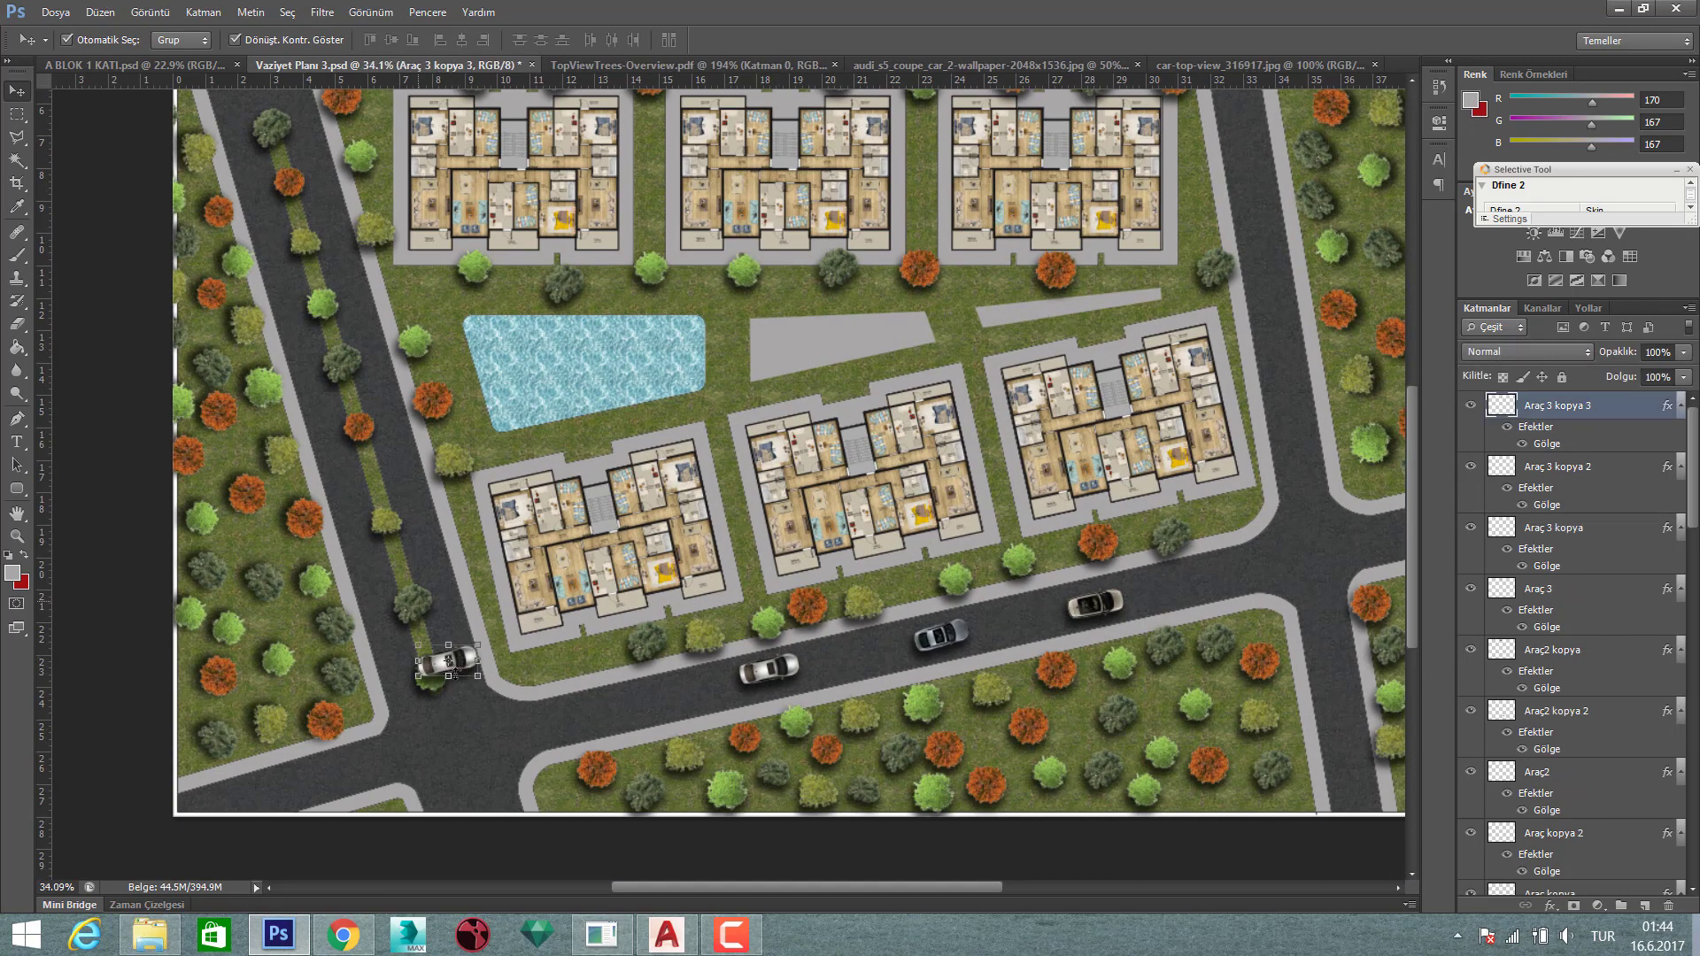
pyautogui.scroll(1, 470, 675)
pyautogui.scroll(4, 470, 675)
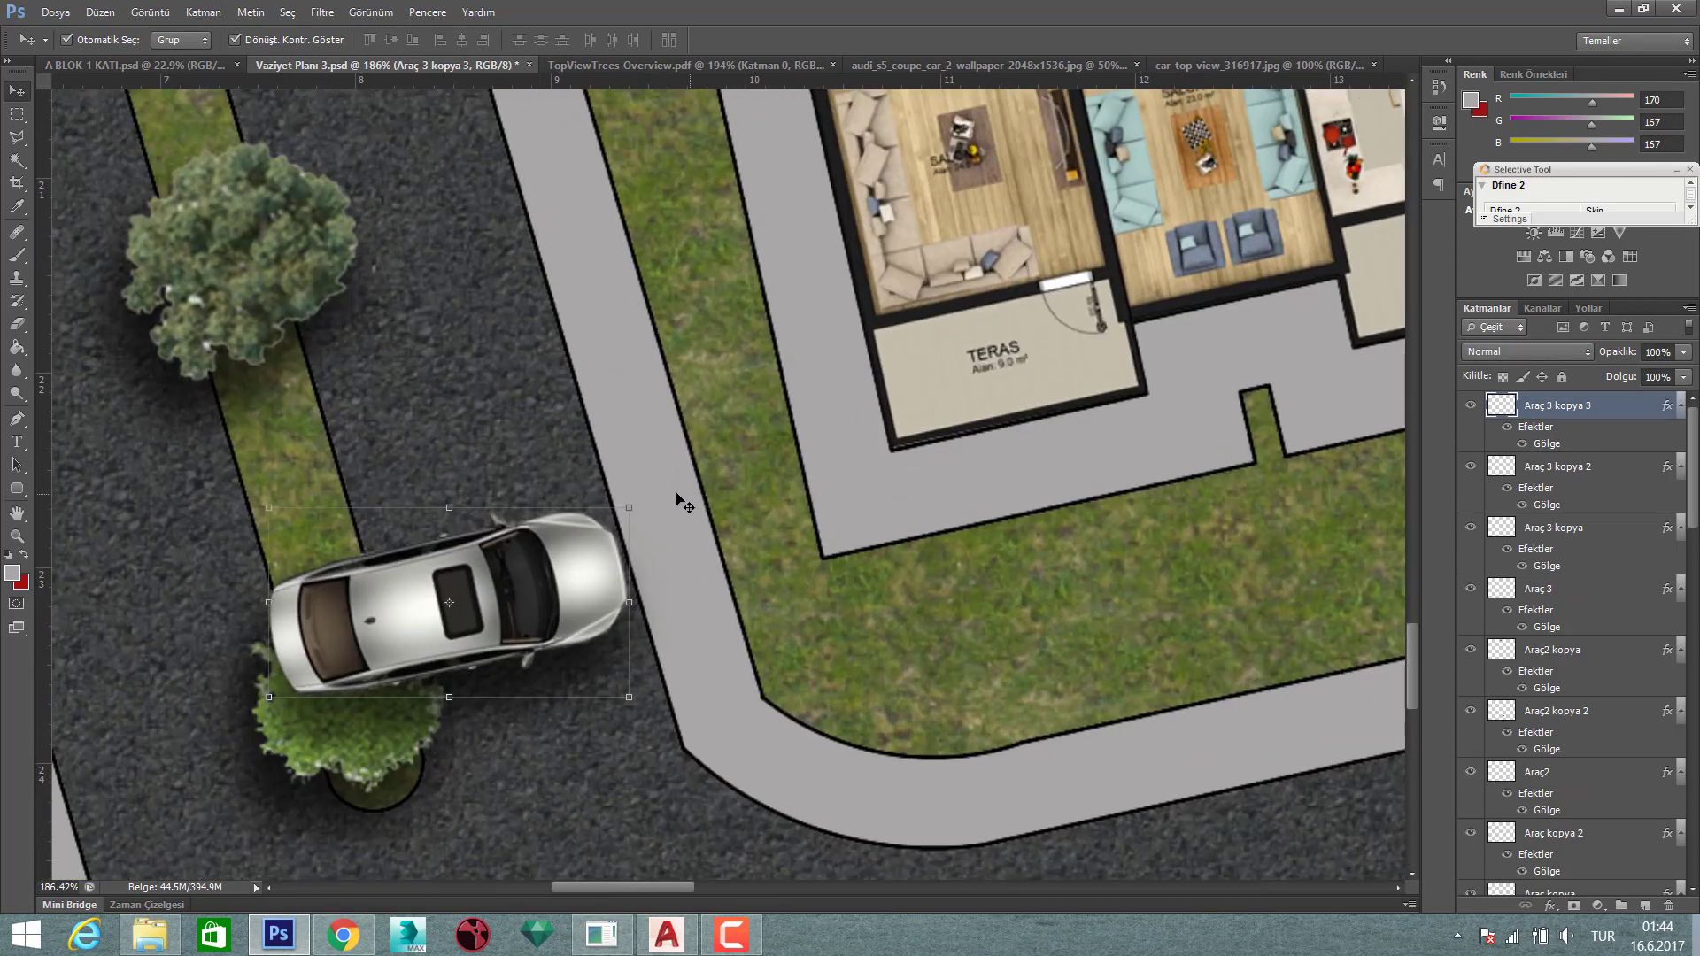
pyautogui.moveTo(640, 492)
pyautogui.mouseDown()
pyautogui.moveTo(308, 331)
pyautogui.moveTo(289, 342)
pyautogui.mouseUp()
pyautogui.moveTo(448, 694); pyautogui.dragTo(522, 650)
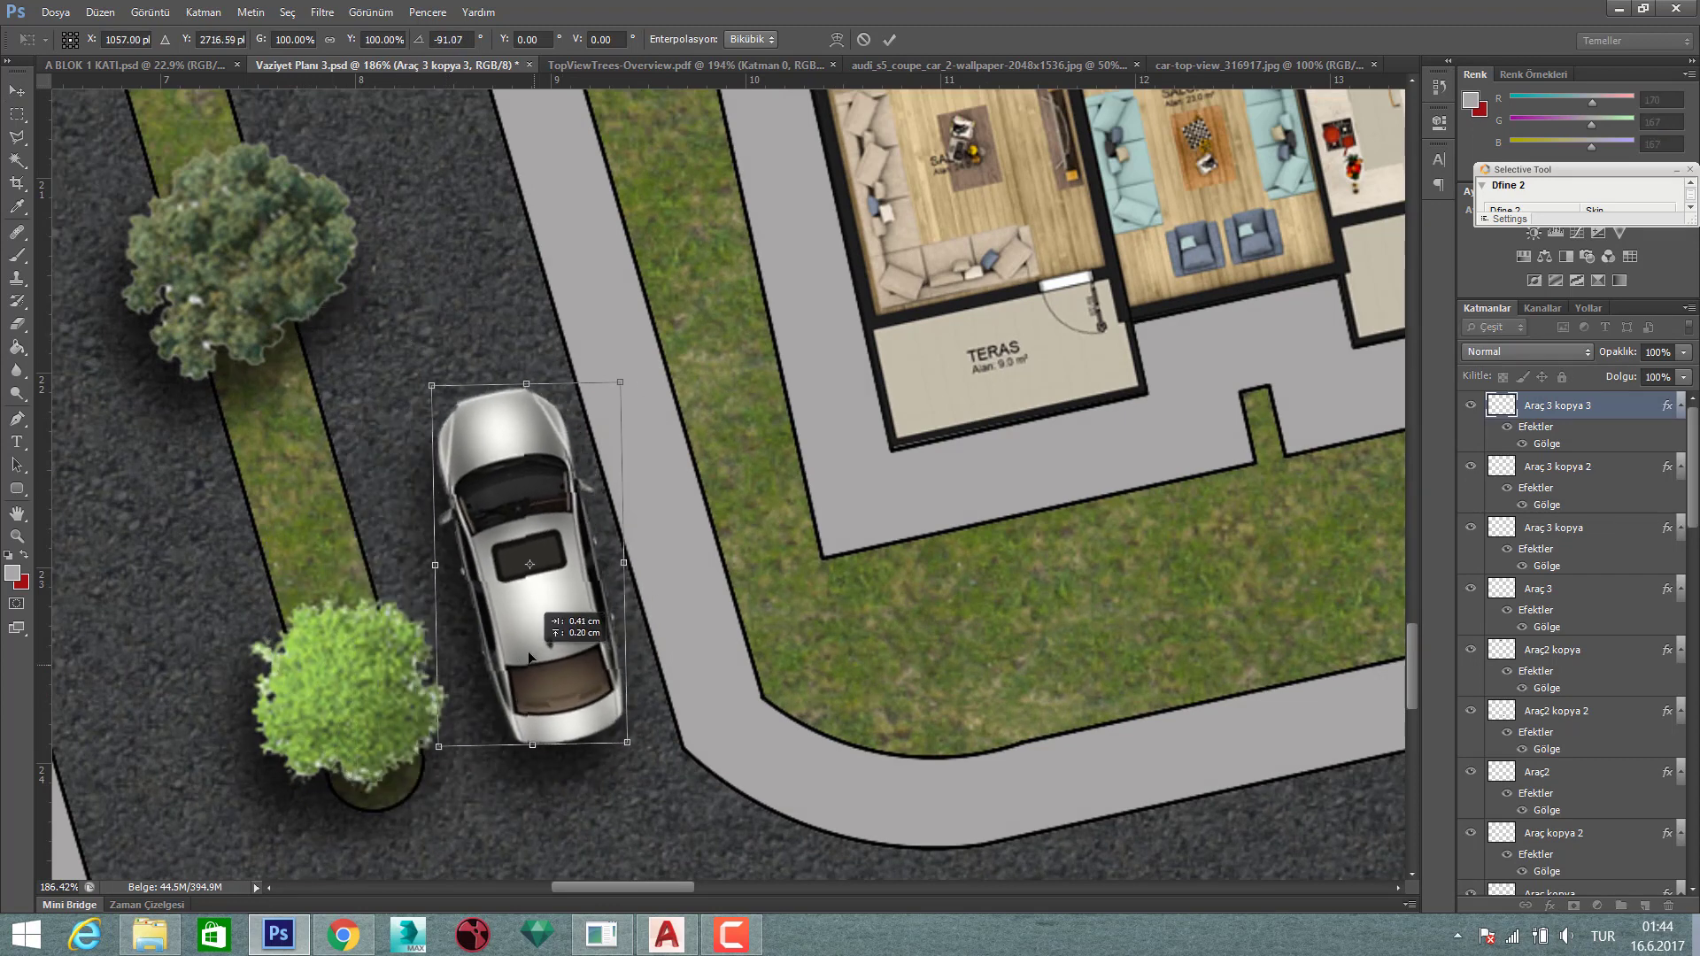
pyautogui.click(890, 39)
# - Place a second car copy on the left road, rotated to run along it
pyautogui.scroll(-2, 680, 592)
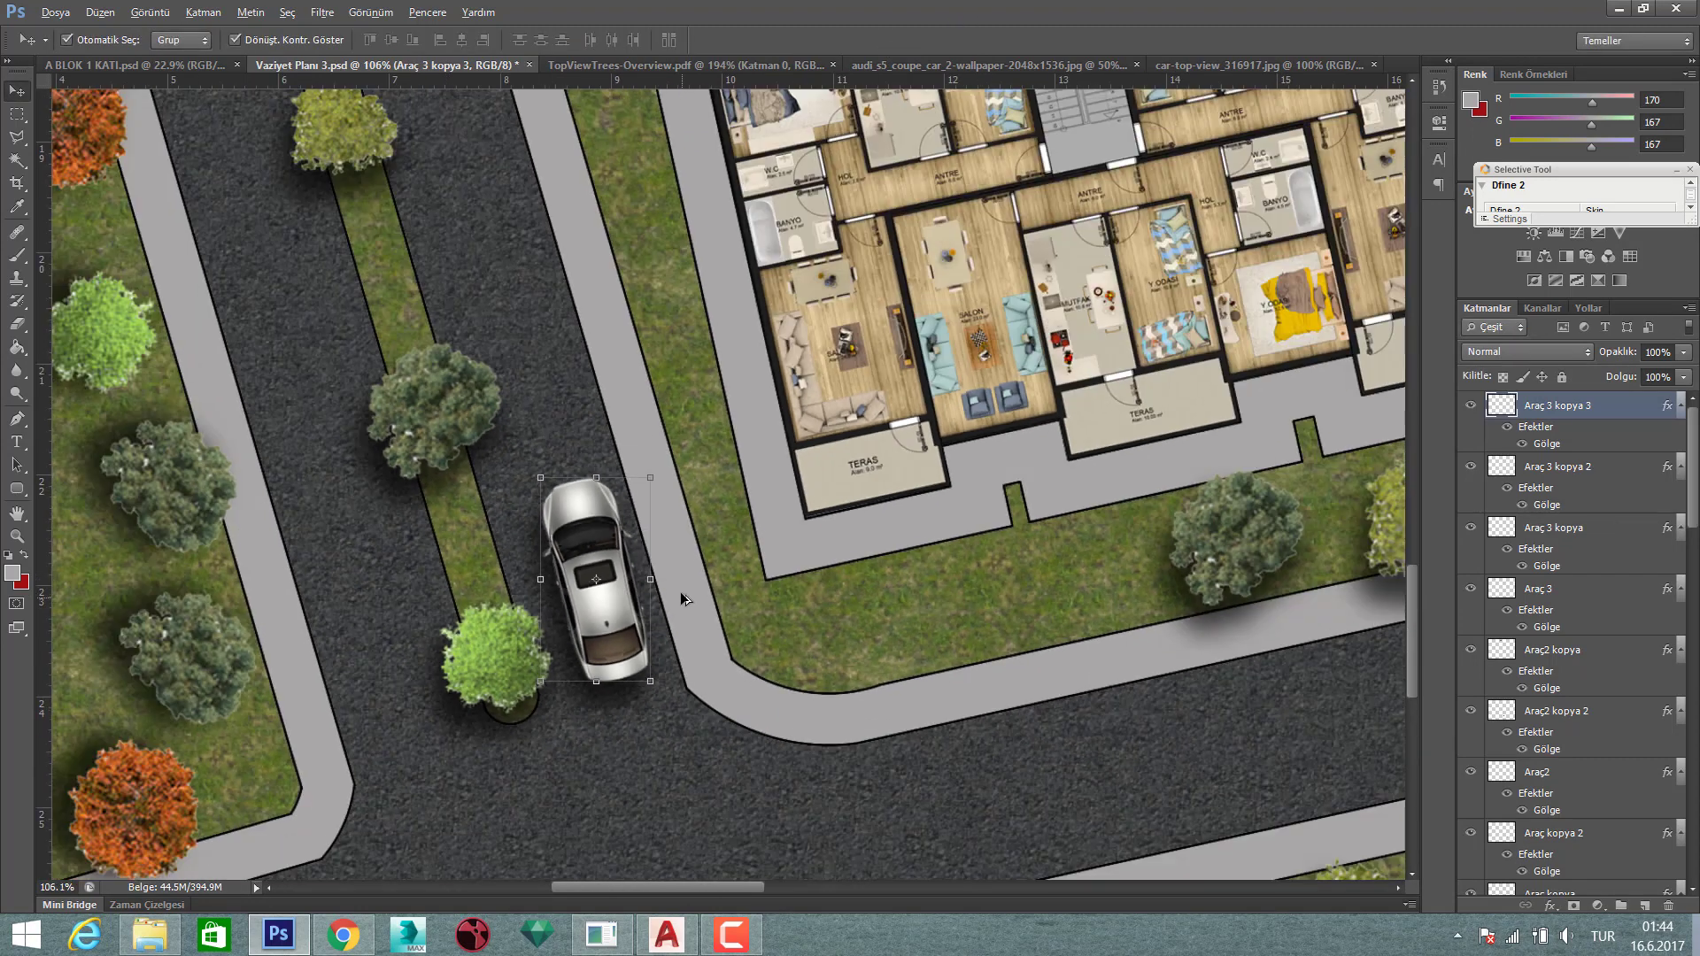
pyautogui.scroll(-2, 680, 591)
pyautogui.scroll(-2, 818, 538)
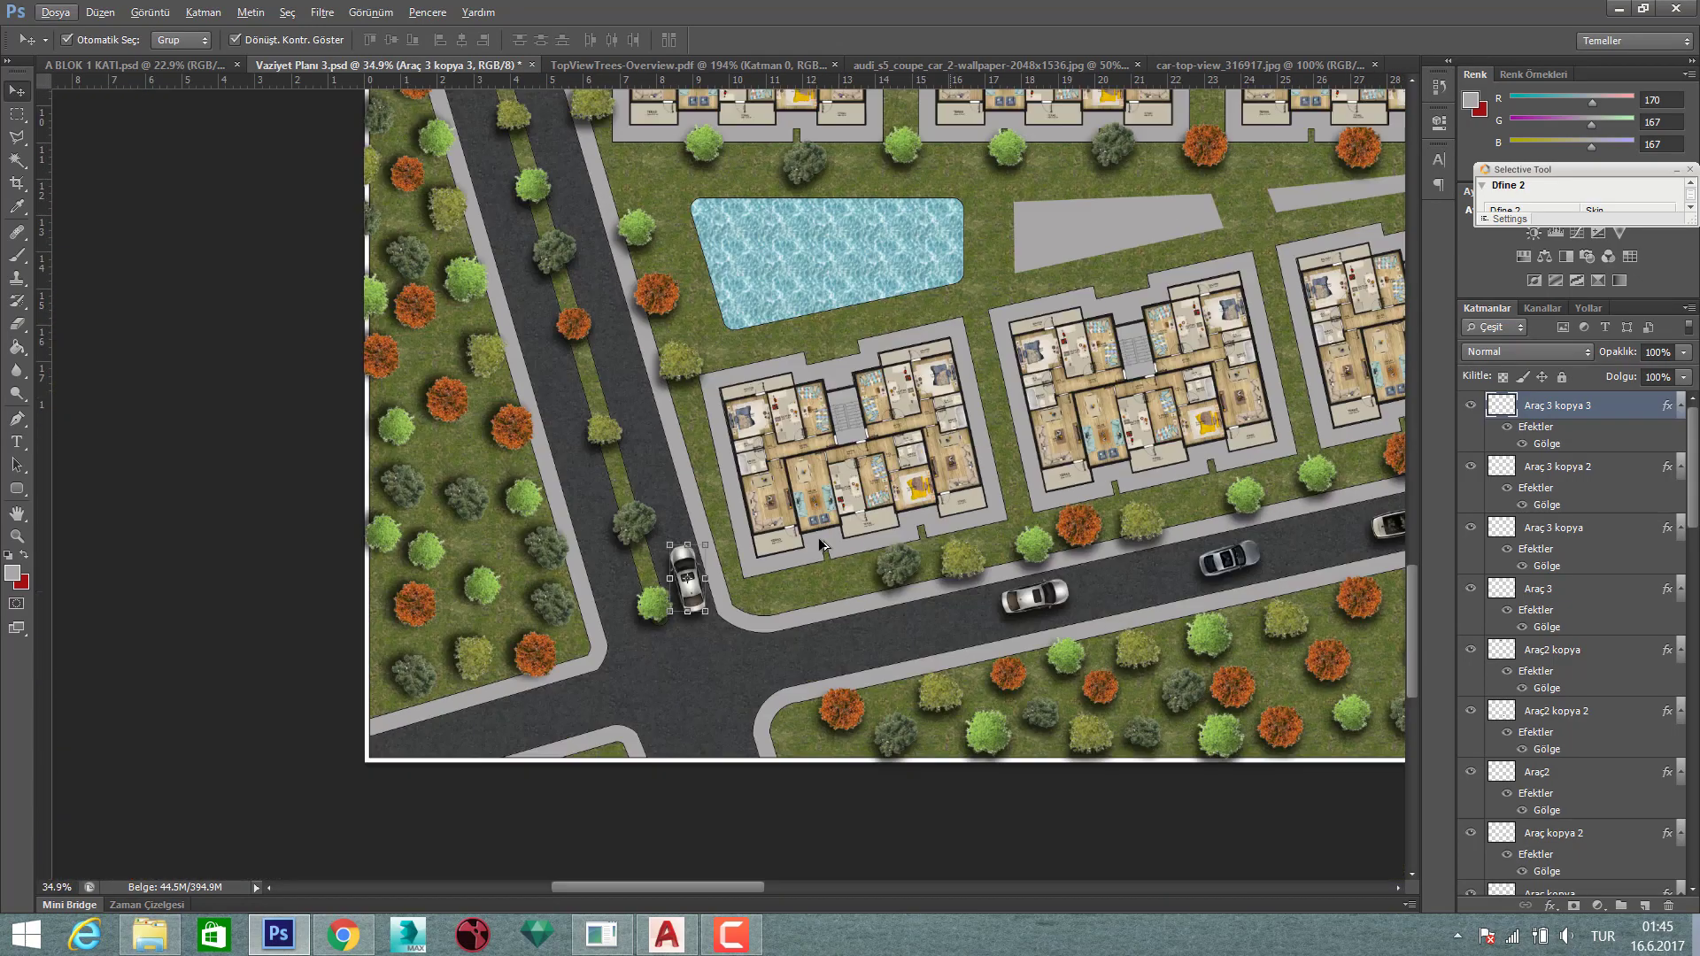
pyautogui.scroll(-2, 818, 539)
pyautogui.scroll(1, 874, 698)
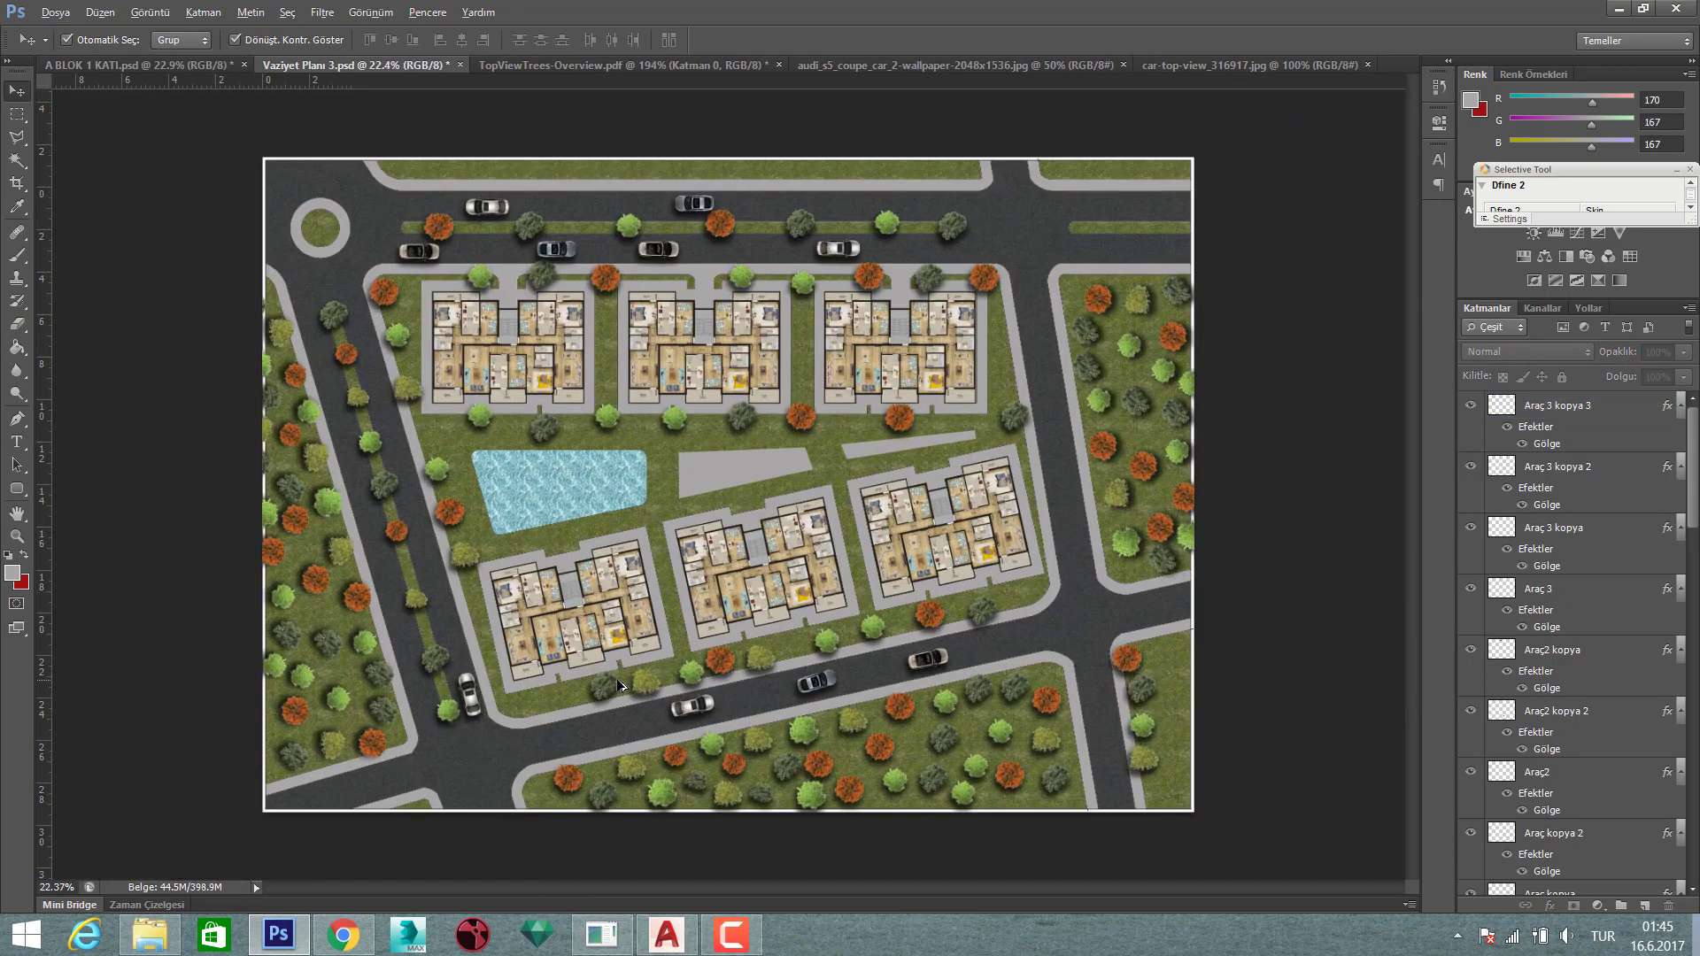
pyautogui.scroll(1, 874, 699)
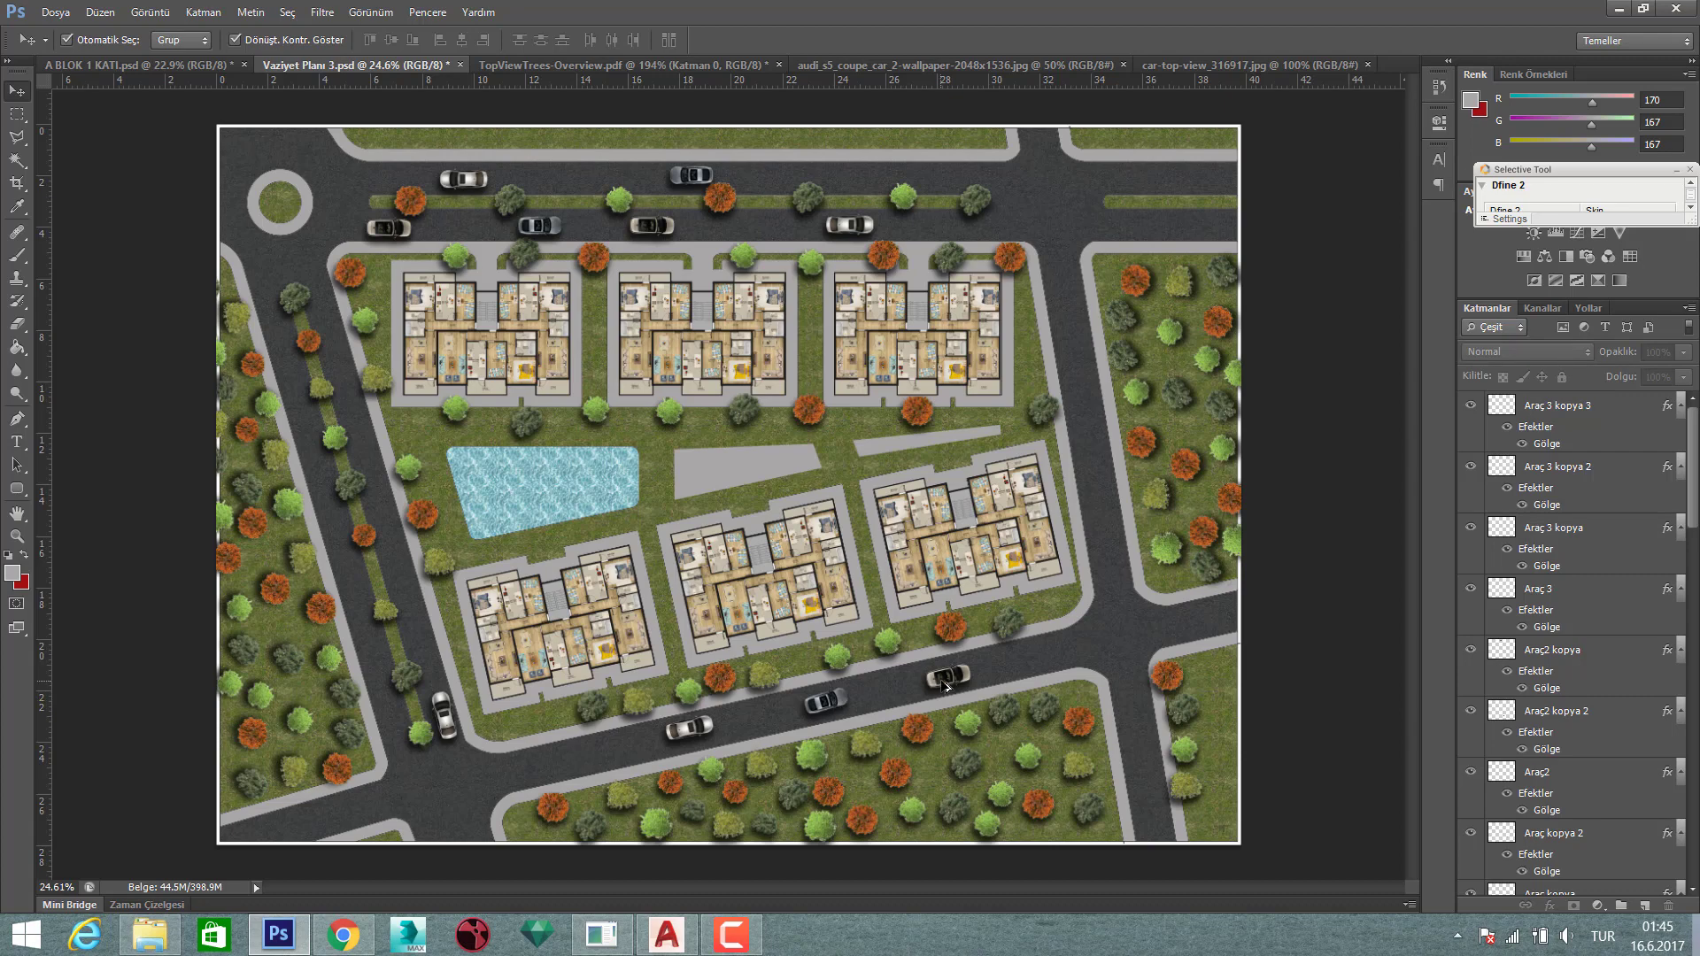
pyautogui.moveTo(481, 496); pyautogui.dragTo(374, 510)
pyautogui.scroll(5, 373, 510)
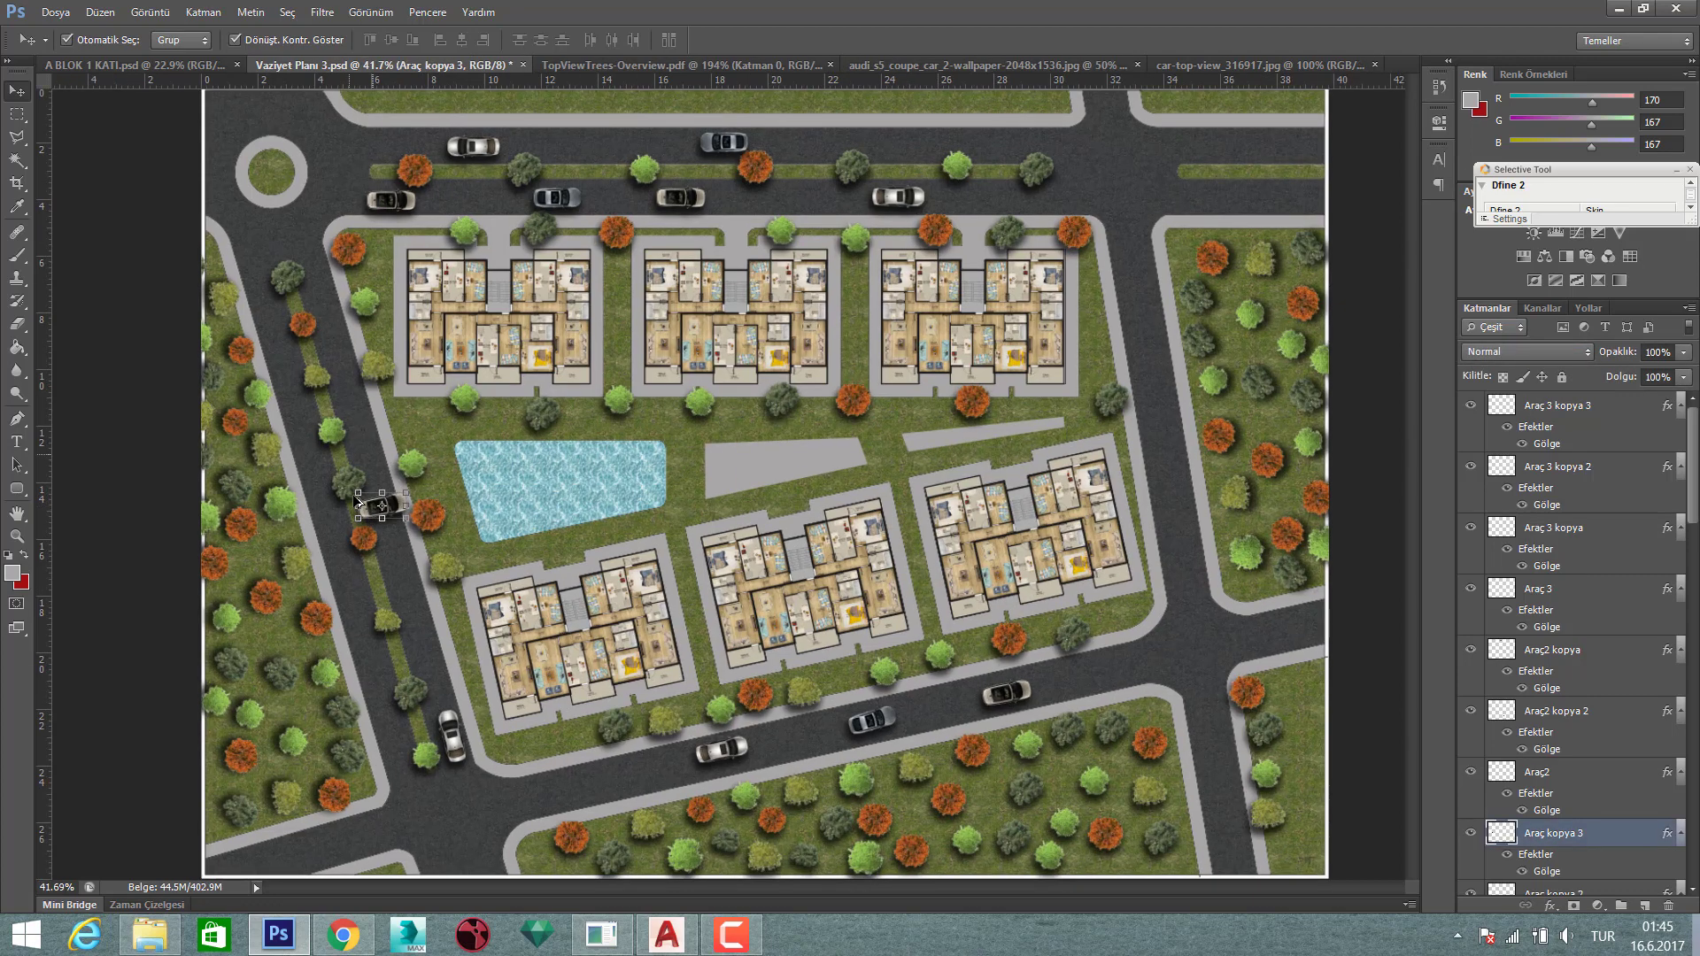
pyautogui.scroll(6, 372, 511)
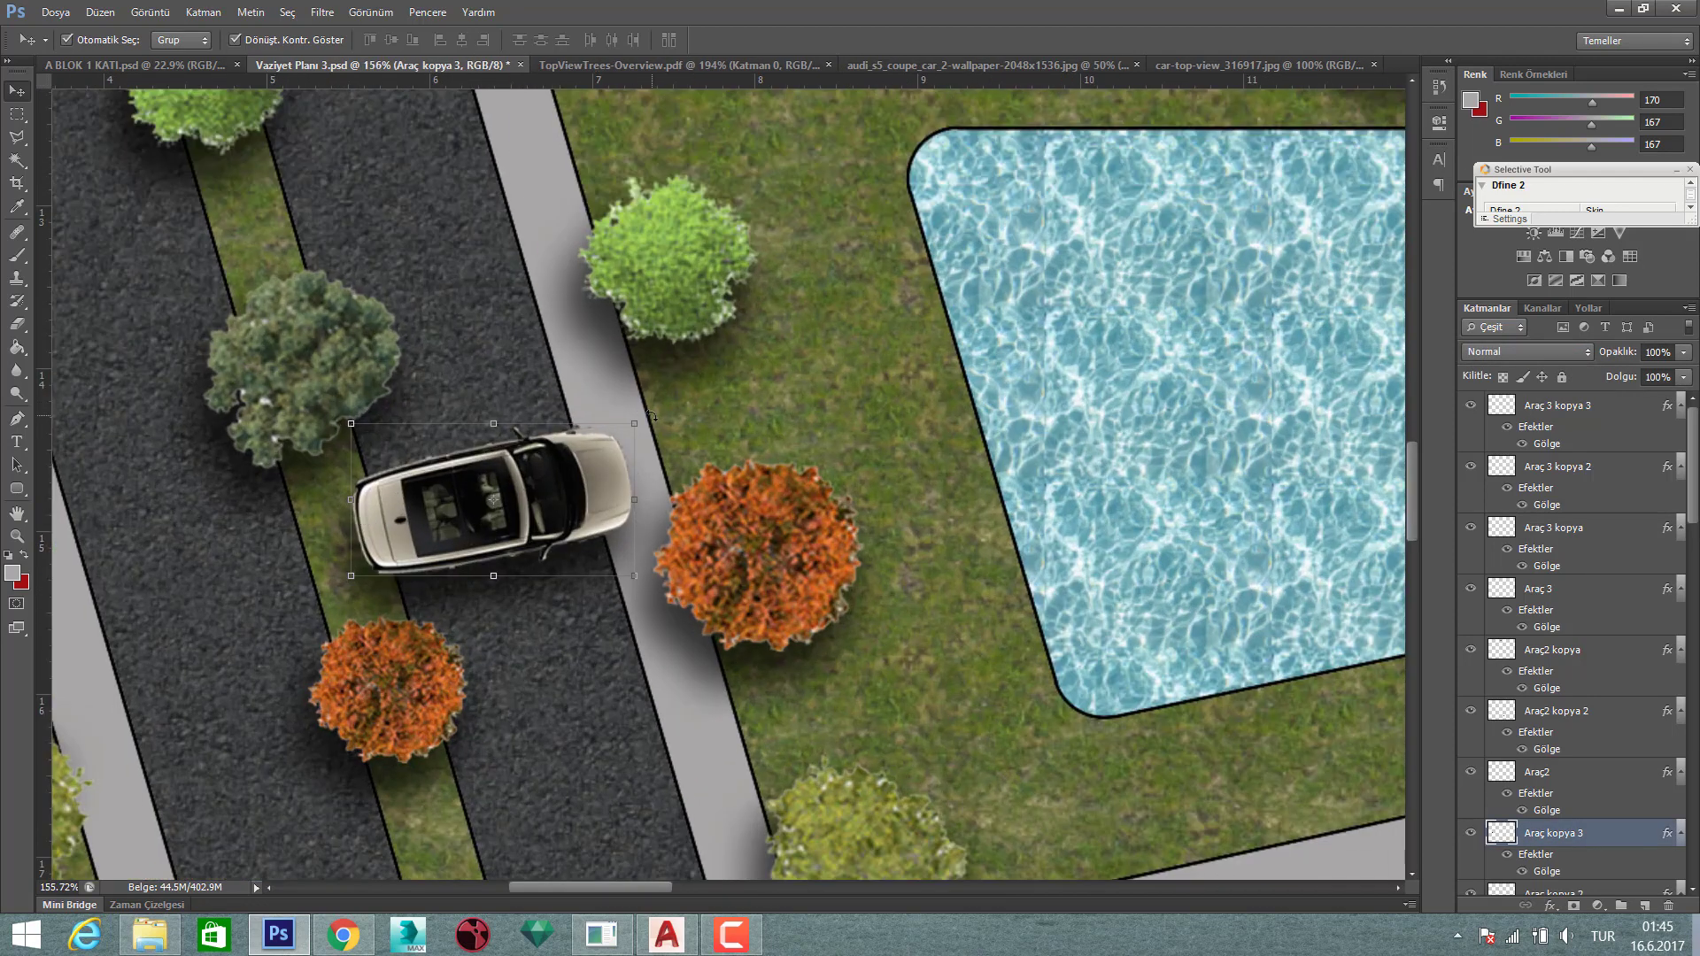
pyautogui.moveTo(651, 416); pyautogui.dragTo(394, 261)
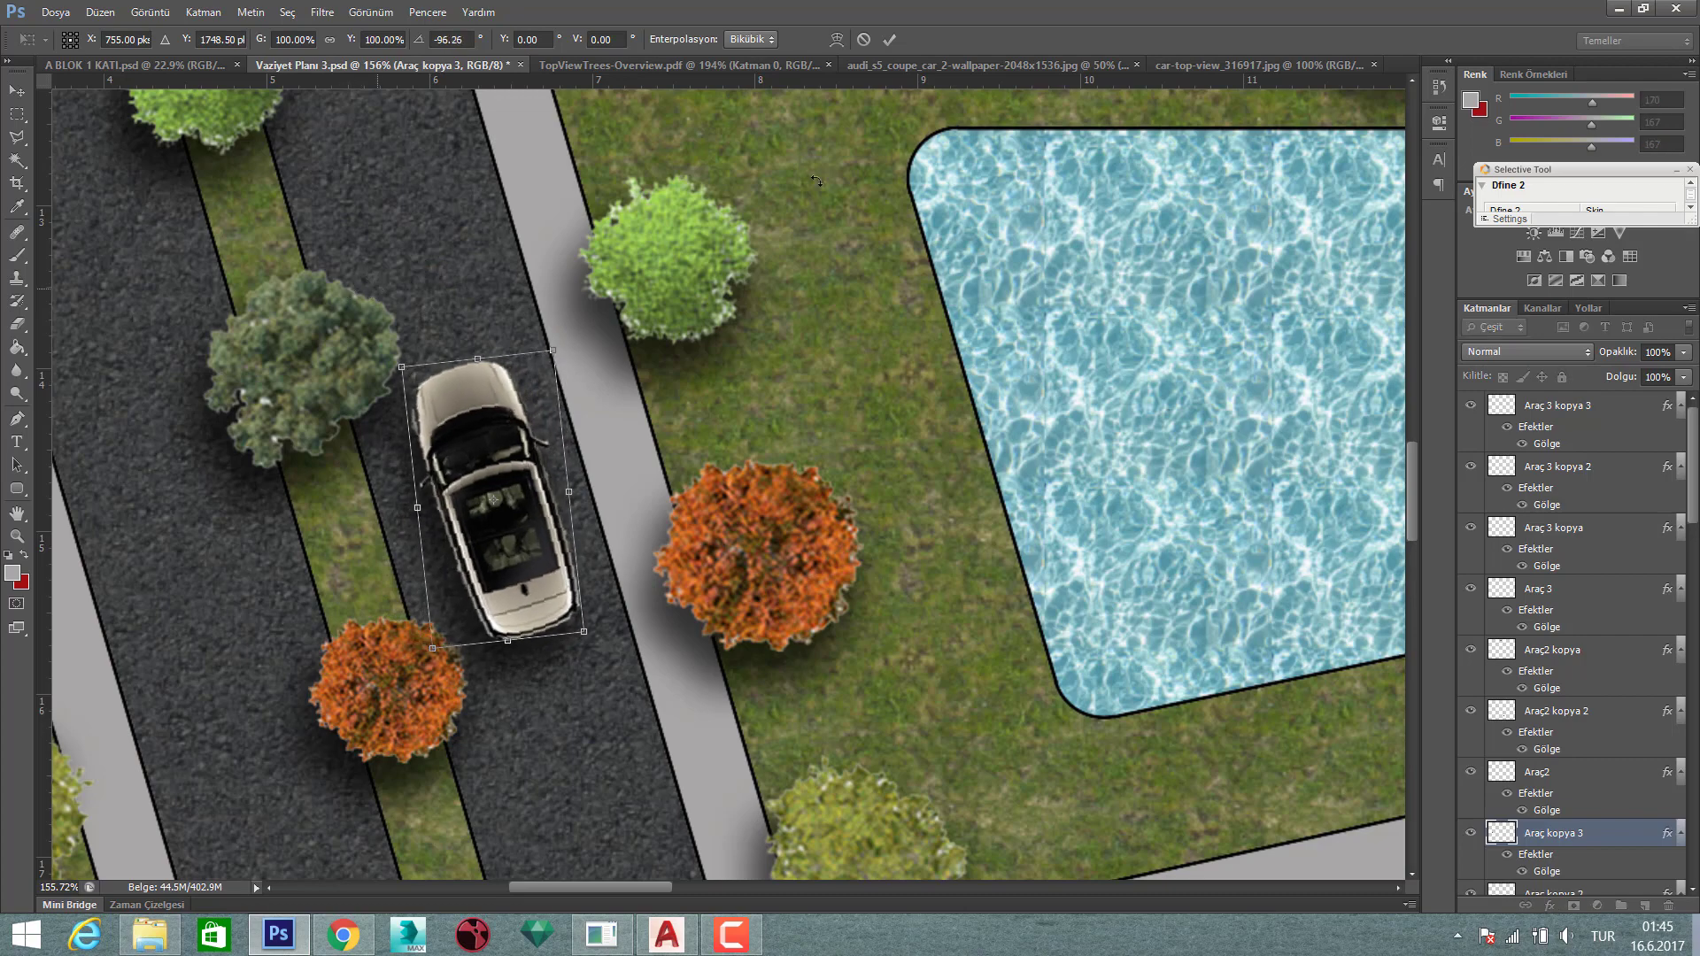
pyautogui.click(890, 39)
# - Add another car copy further up the left road and deselect it
pyautogui.scroll(-3, 682, 580)
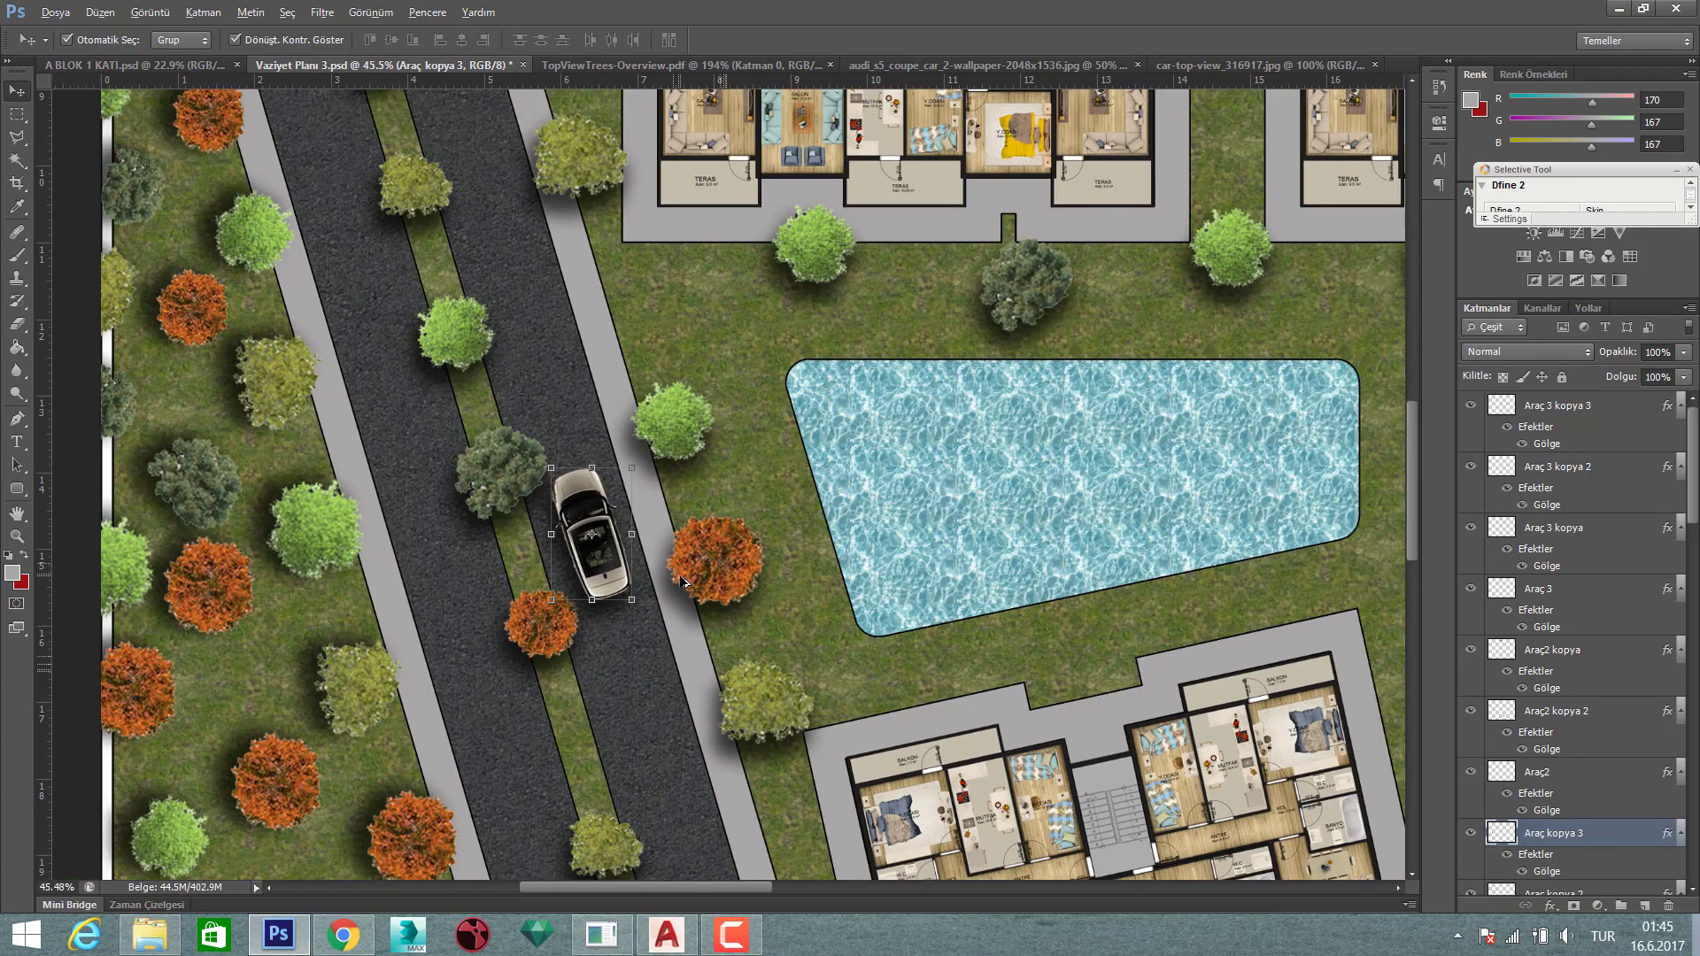
pyautogui.scroll(-3, 684, 577)
pyautogui.scroll(-2, 684, 578)
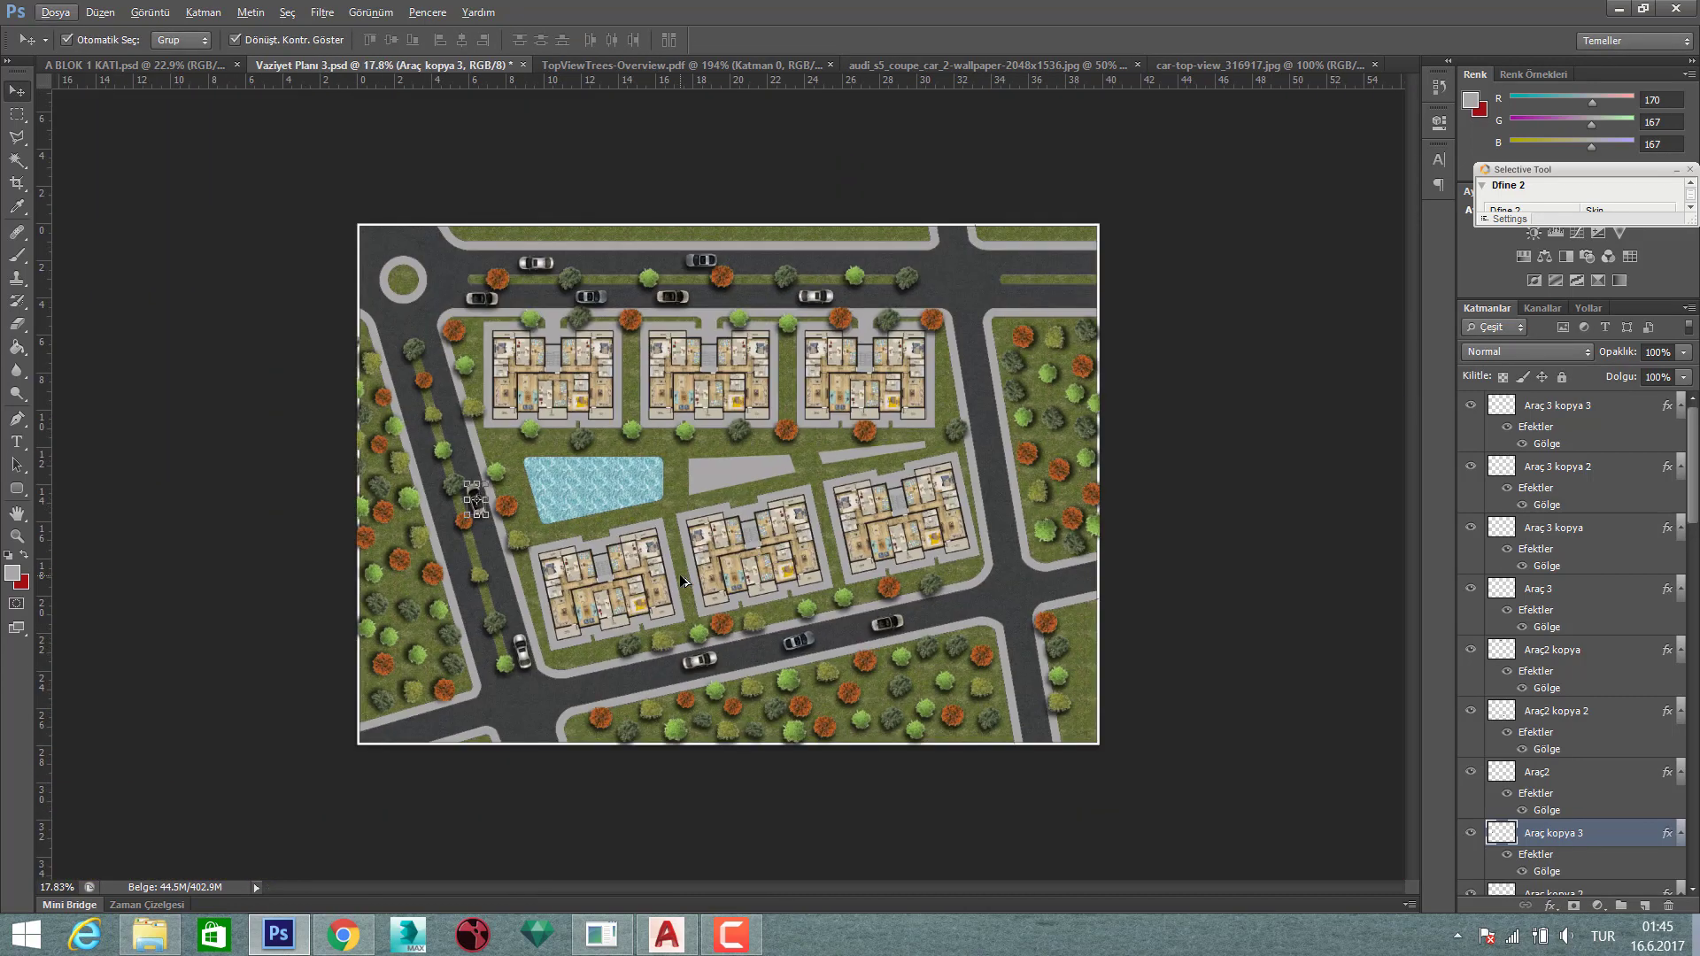
pyautogui.click(1151, 549)
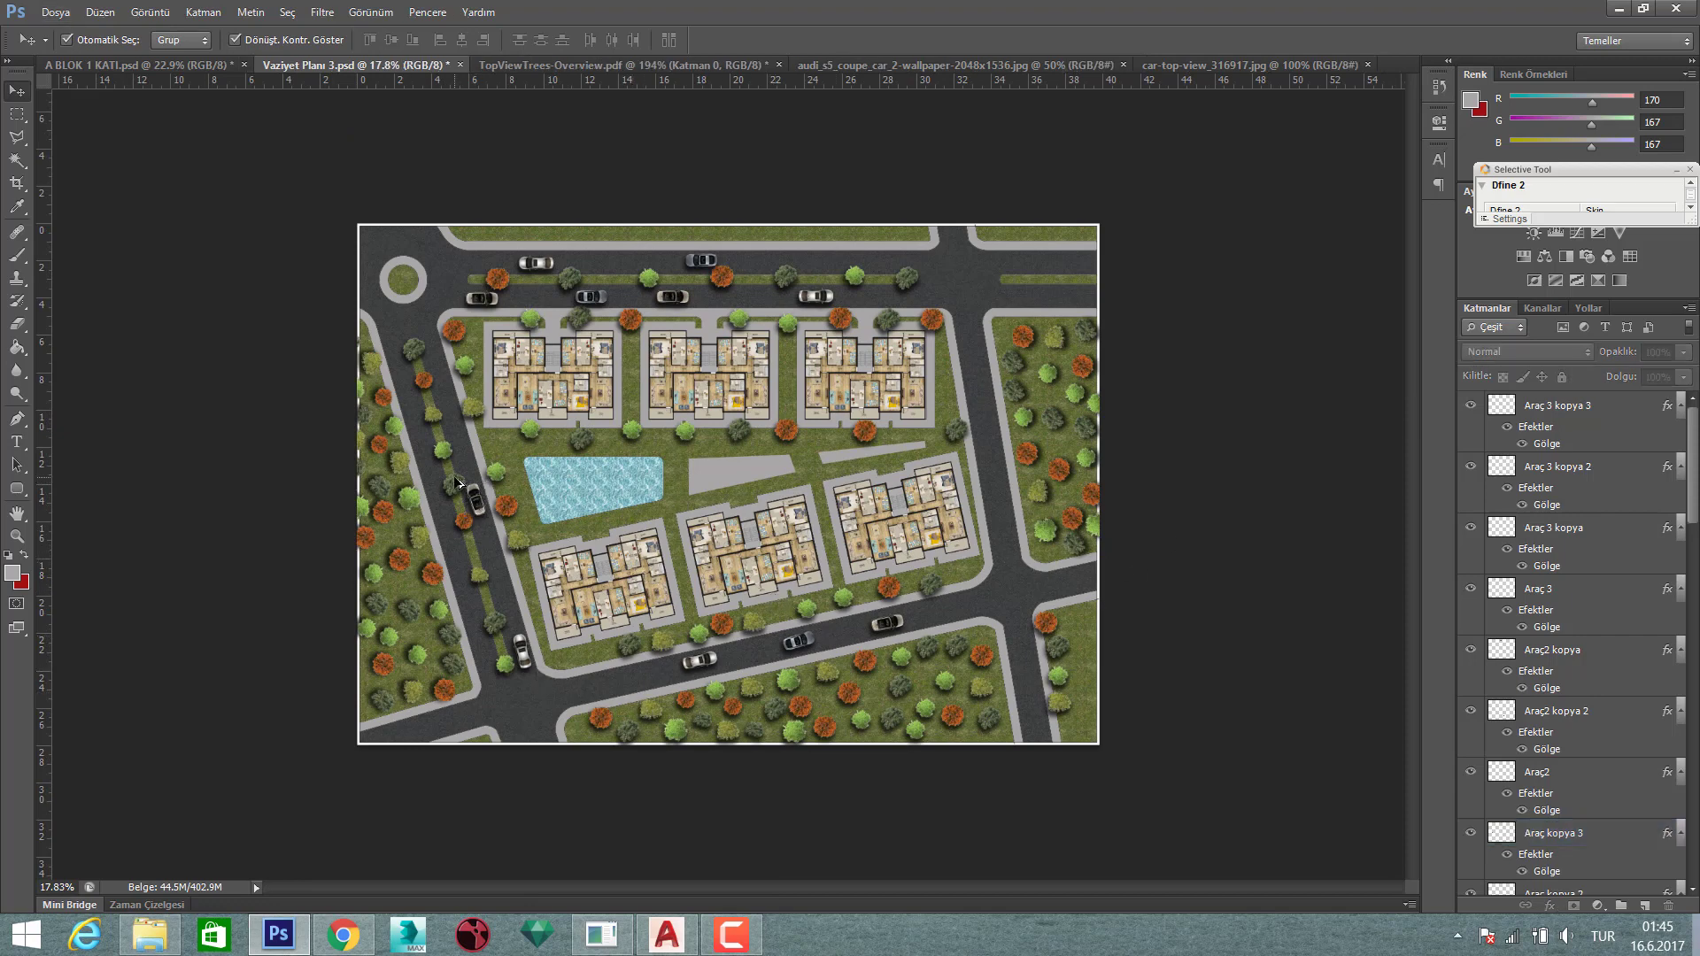
pyautogui.scroll(1, 481, 695)
pyautogui.moveTo(407, 400); pyautogui.dragTo(368, 335)
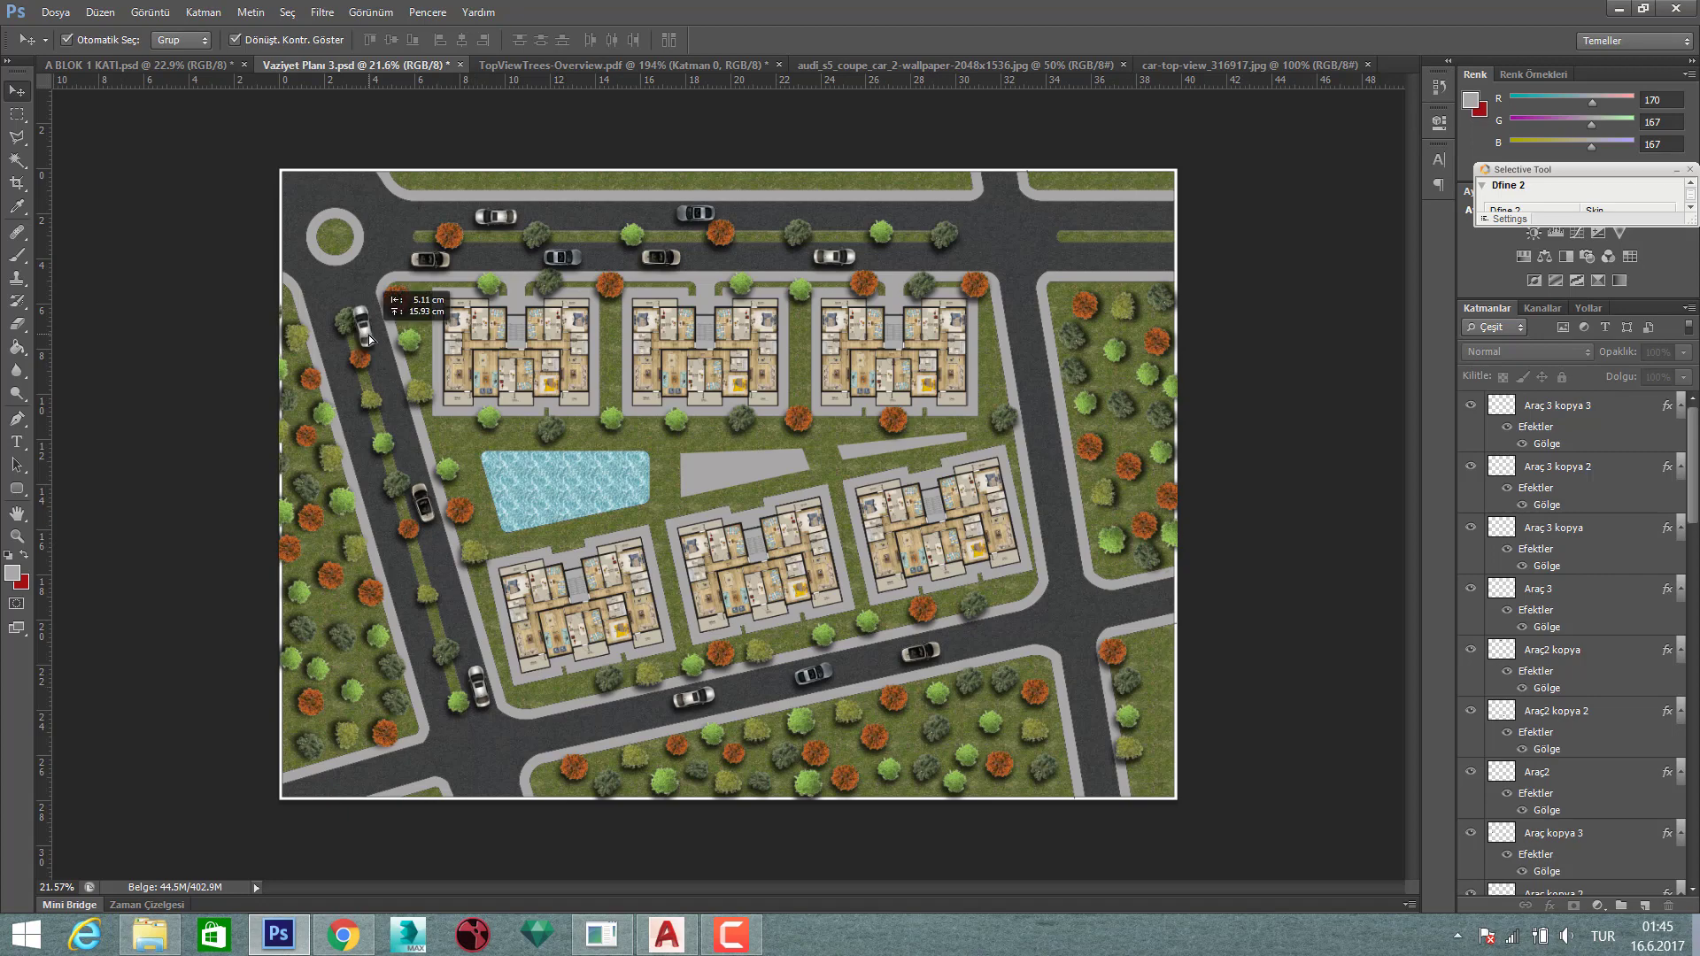
pyautogui.click(189, 356)
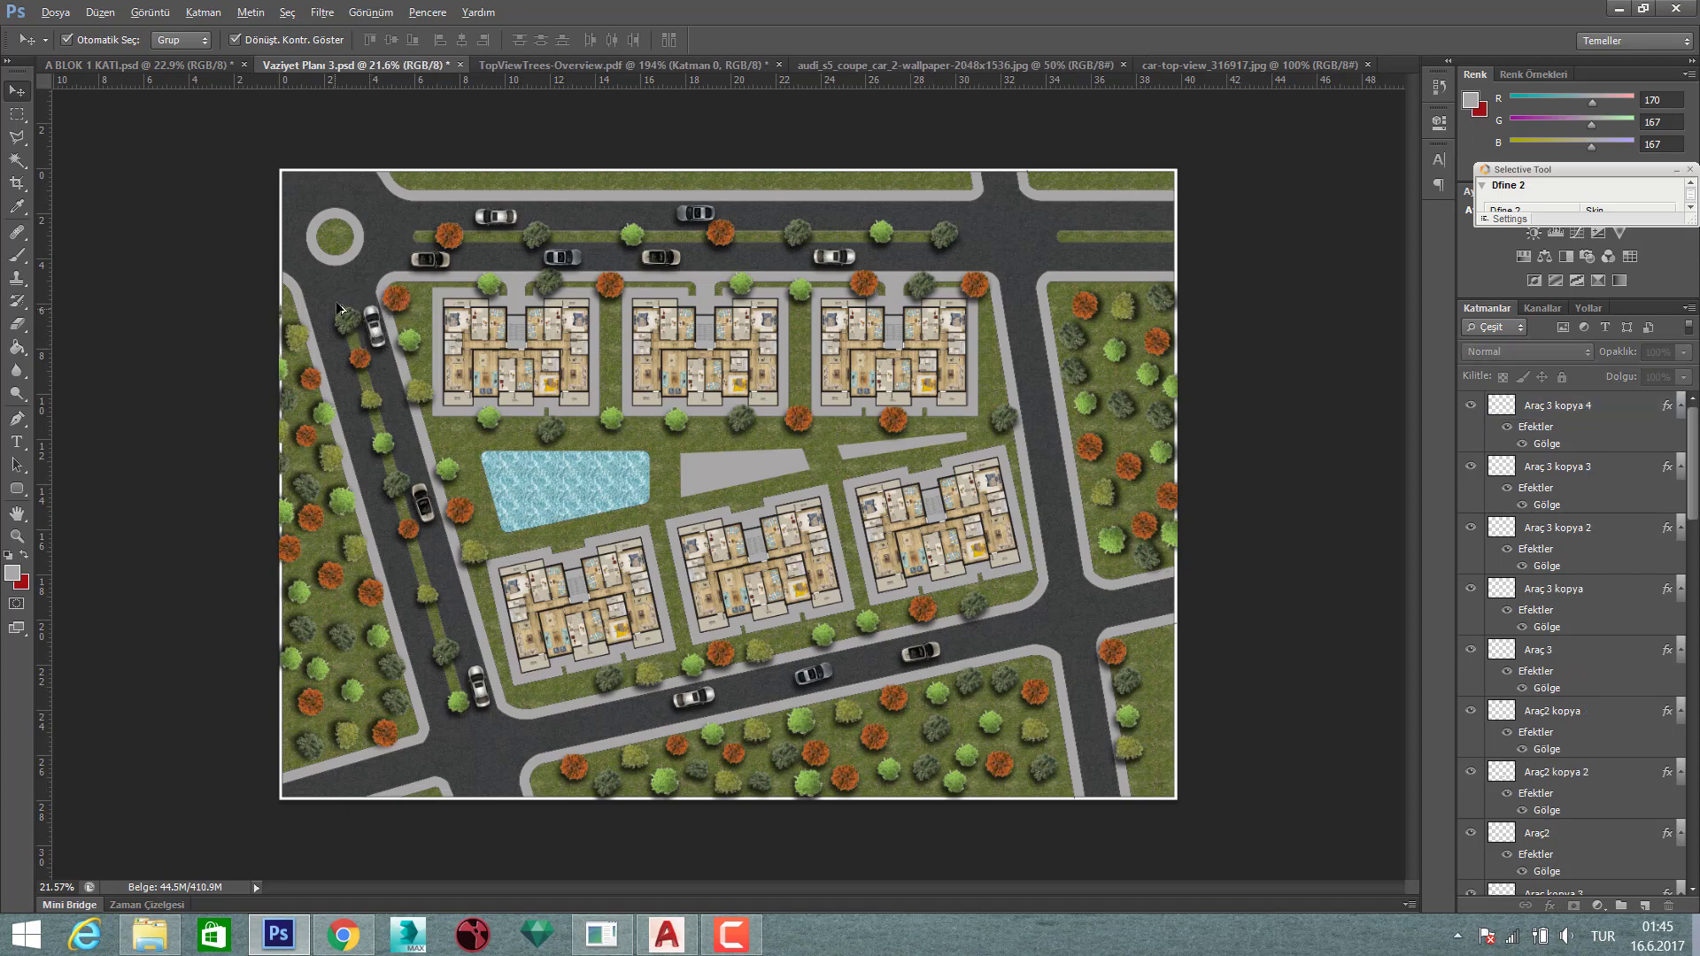
# - Save the site plan as Vaziyet Planı 3.psd
pyautogui.scroll(2, 341, 308)
pyautogui.scroll(-1, 354, 328)
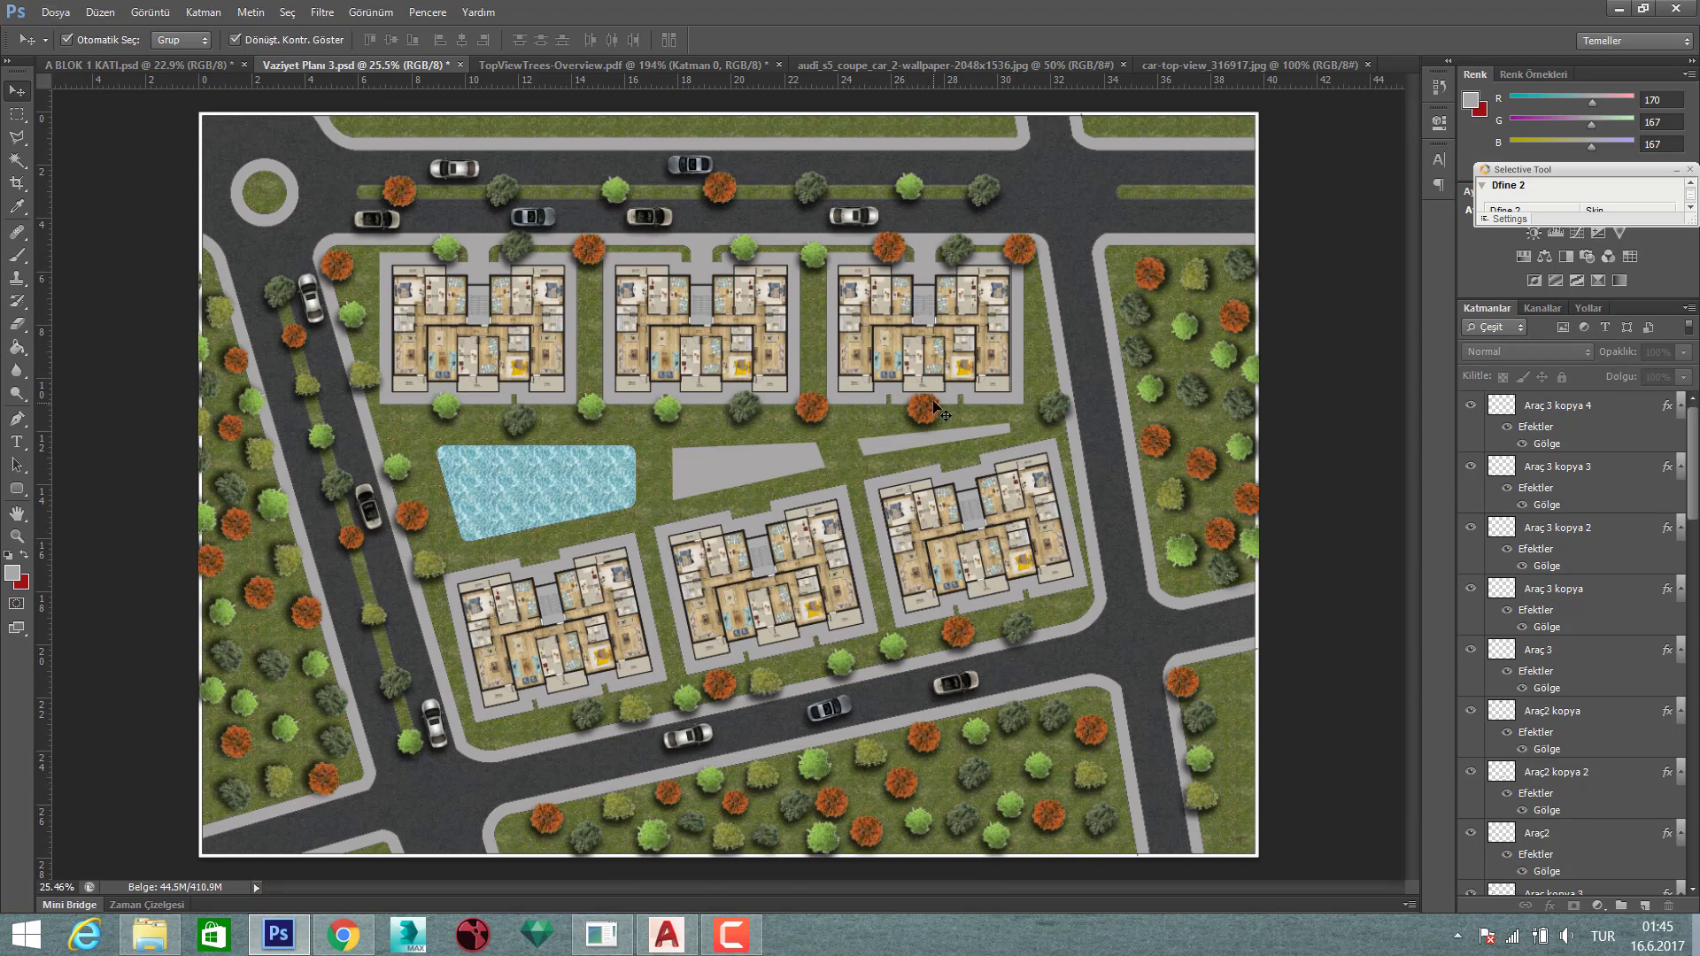
pyautogui.hotkey('ctrl', 's')
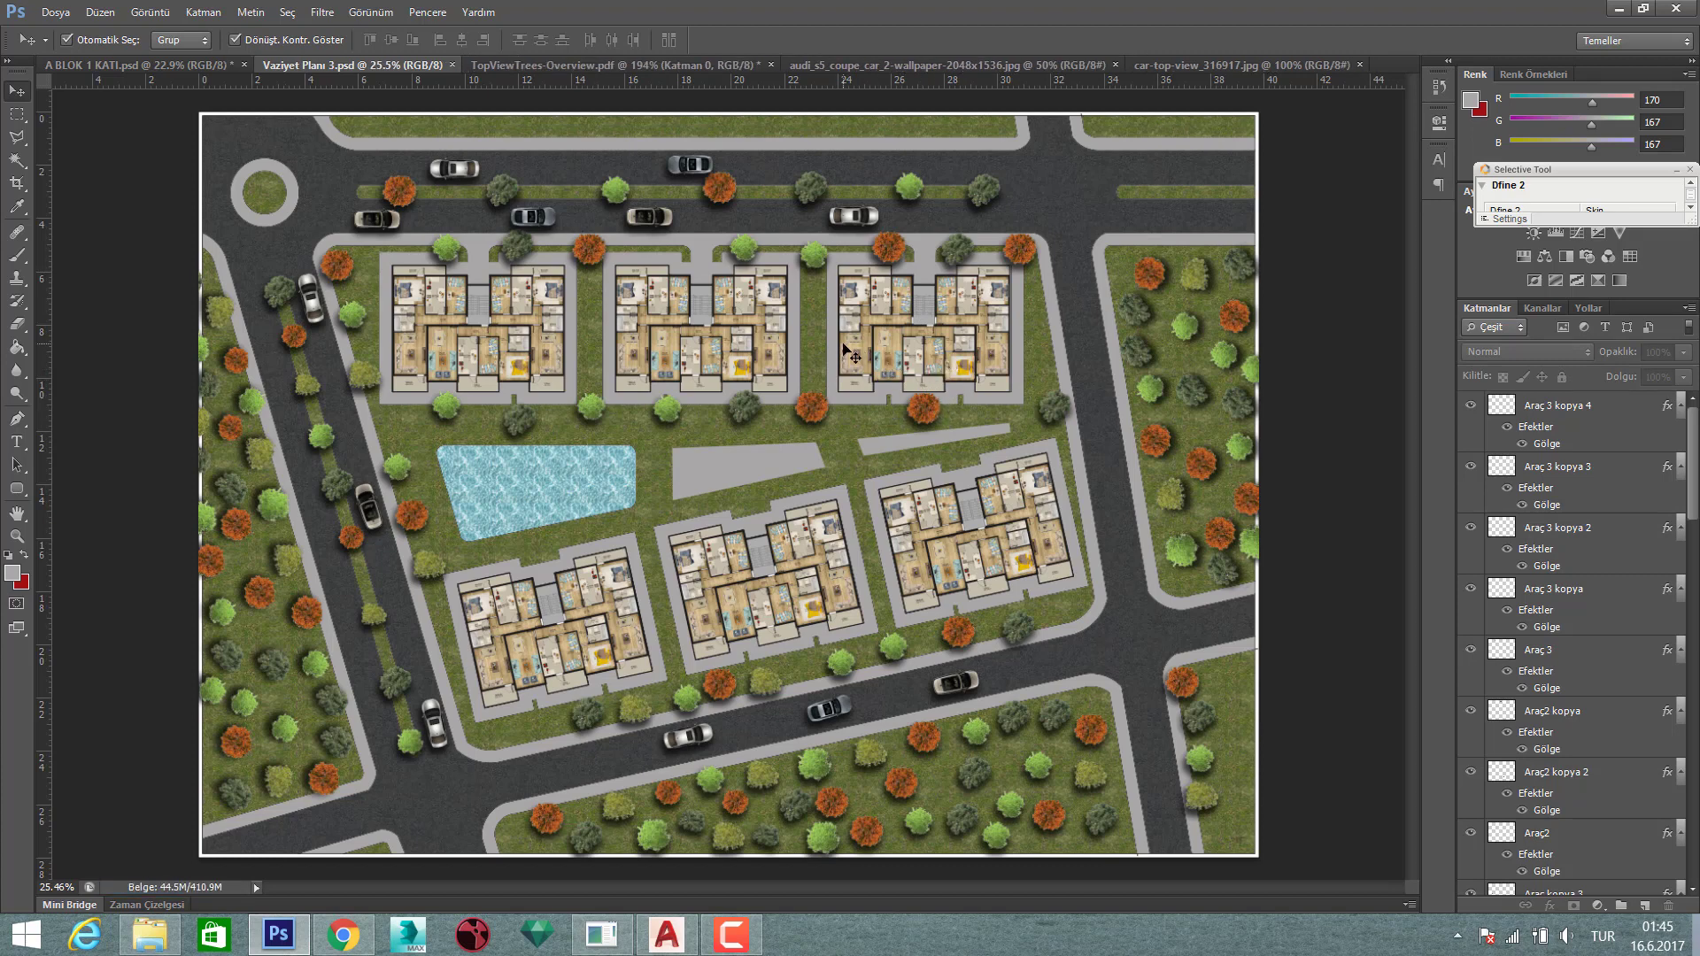
# - Set the lower-left block's drop shadow to about 45 px distance and 32 px size
pyautogui.scroll(3, 547, 660)
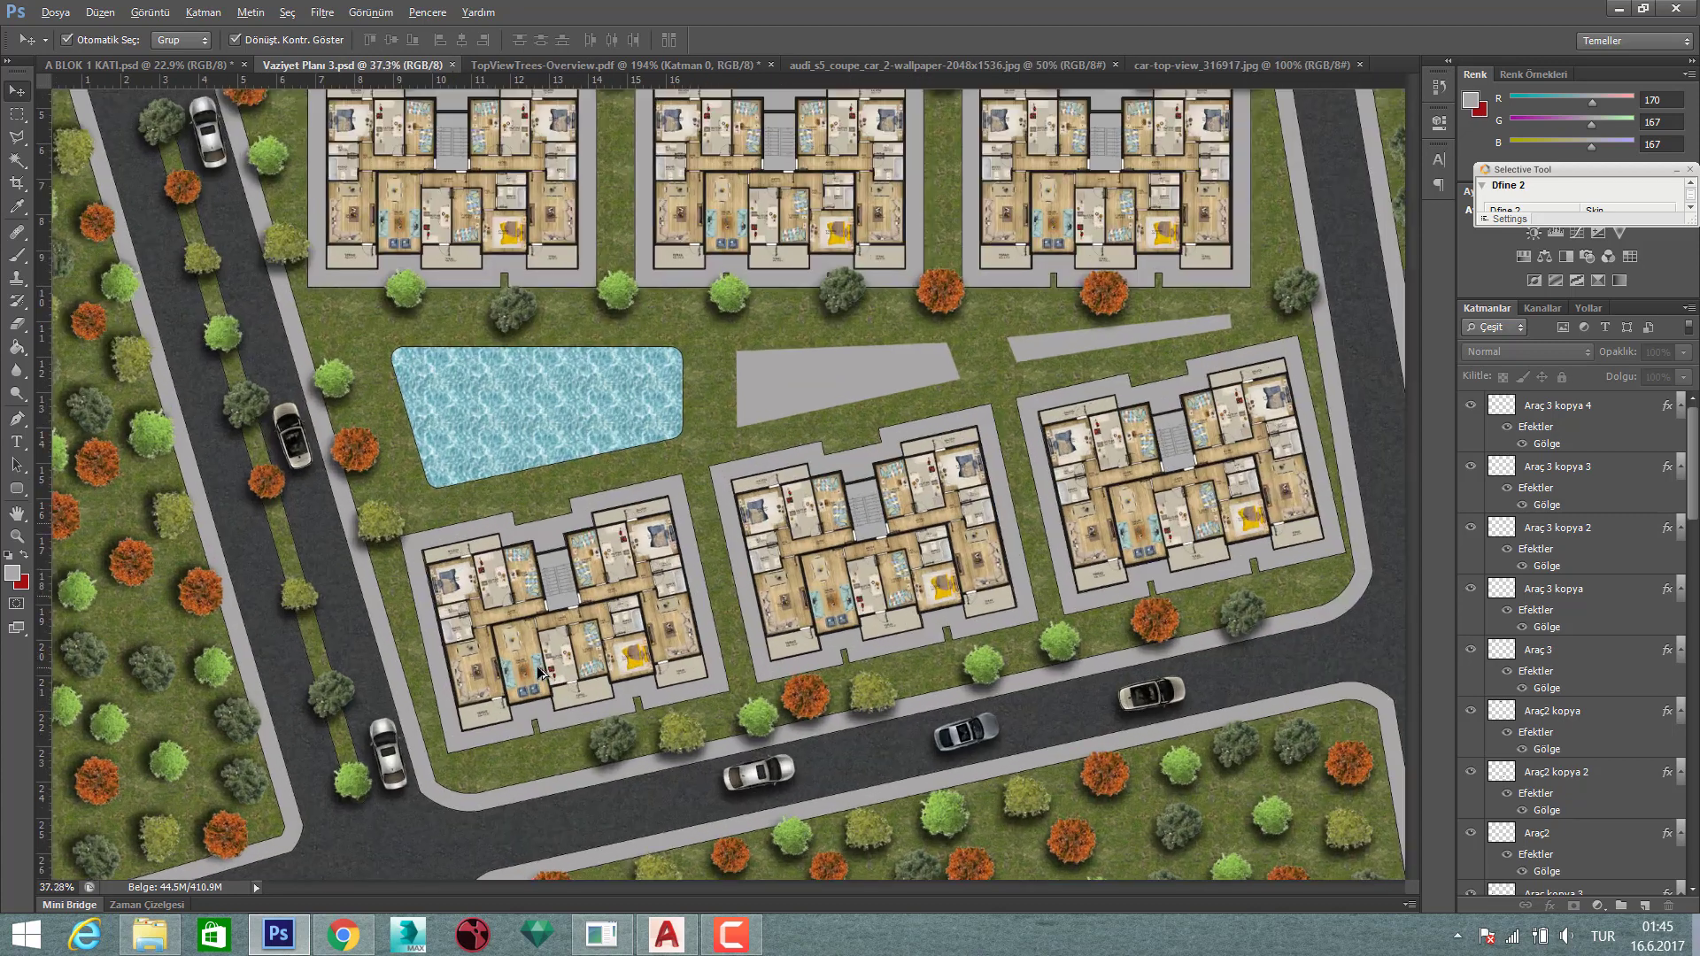
pyautogui.click(551, 647)
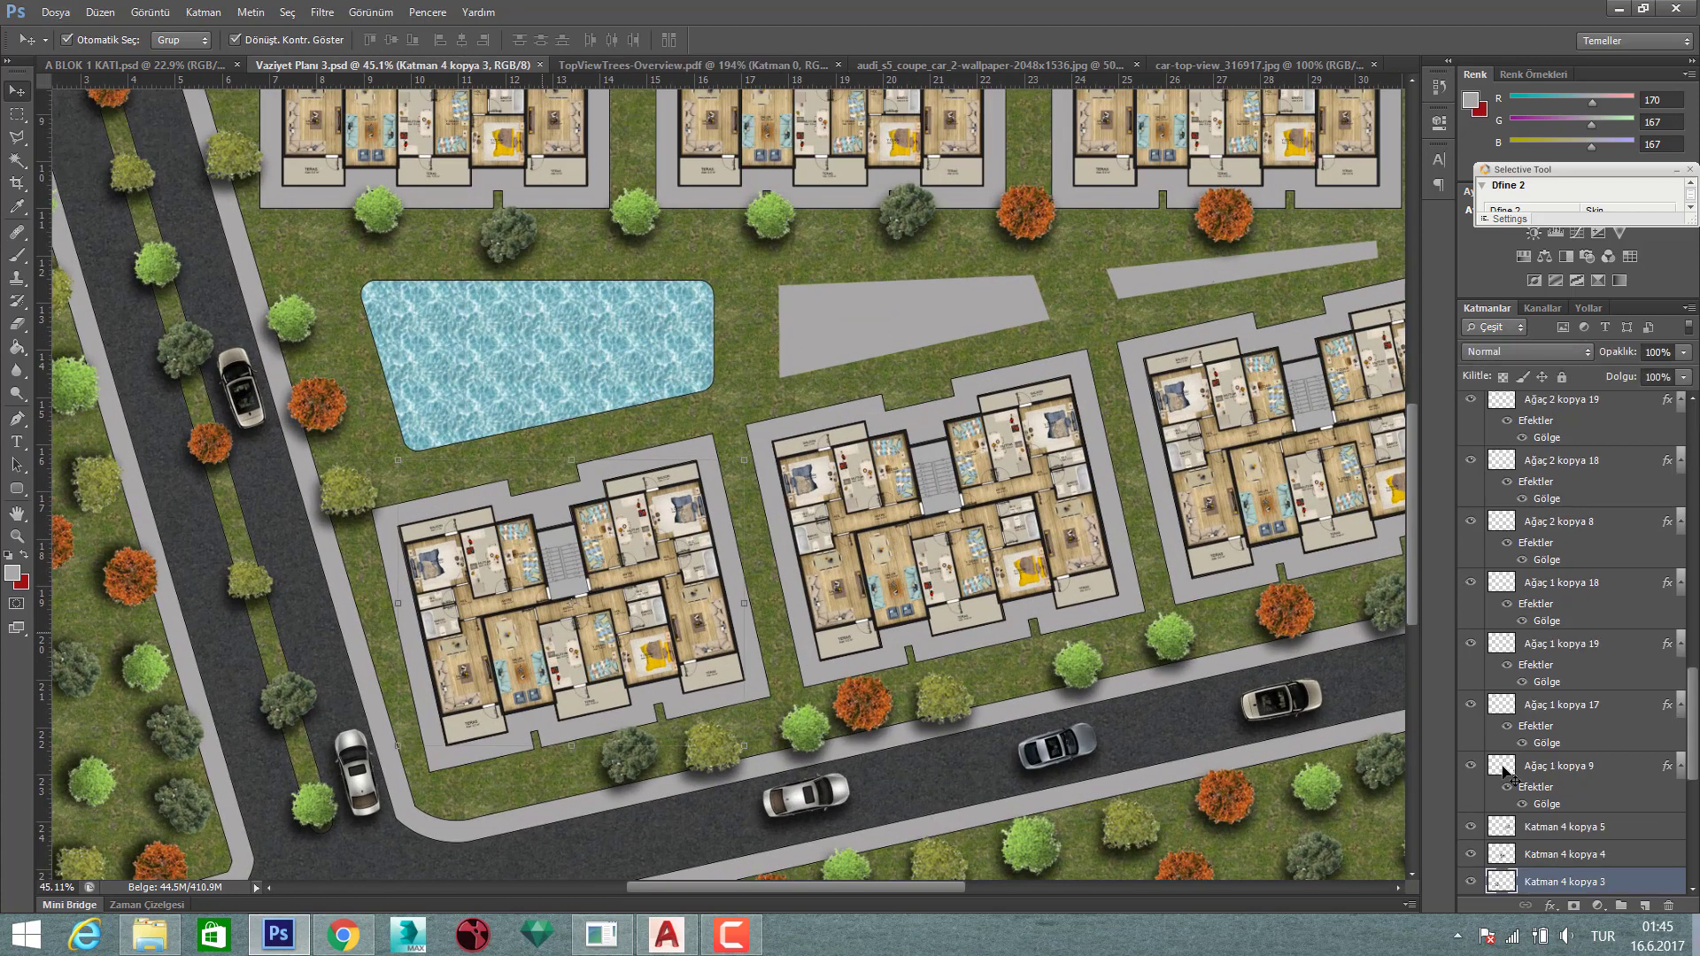
pyautogui.doubleClick(1512, 881)
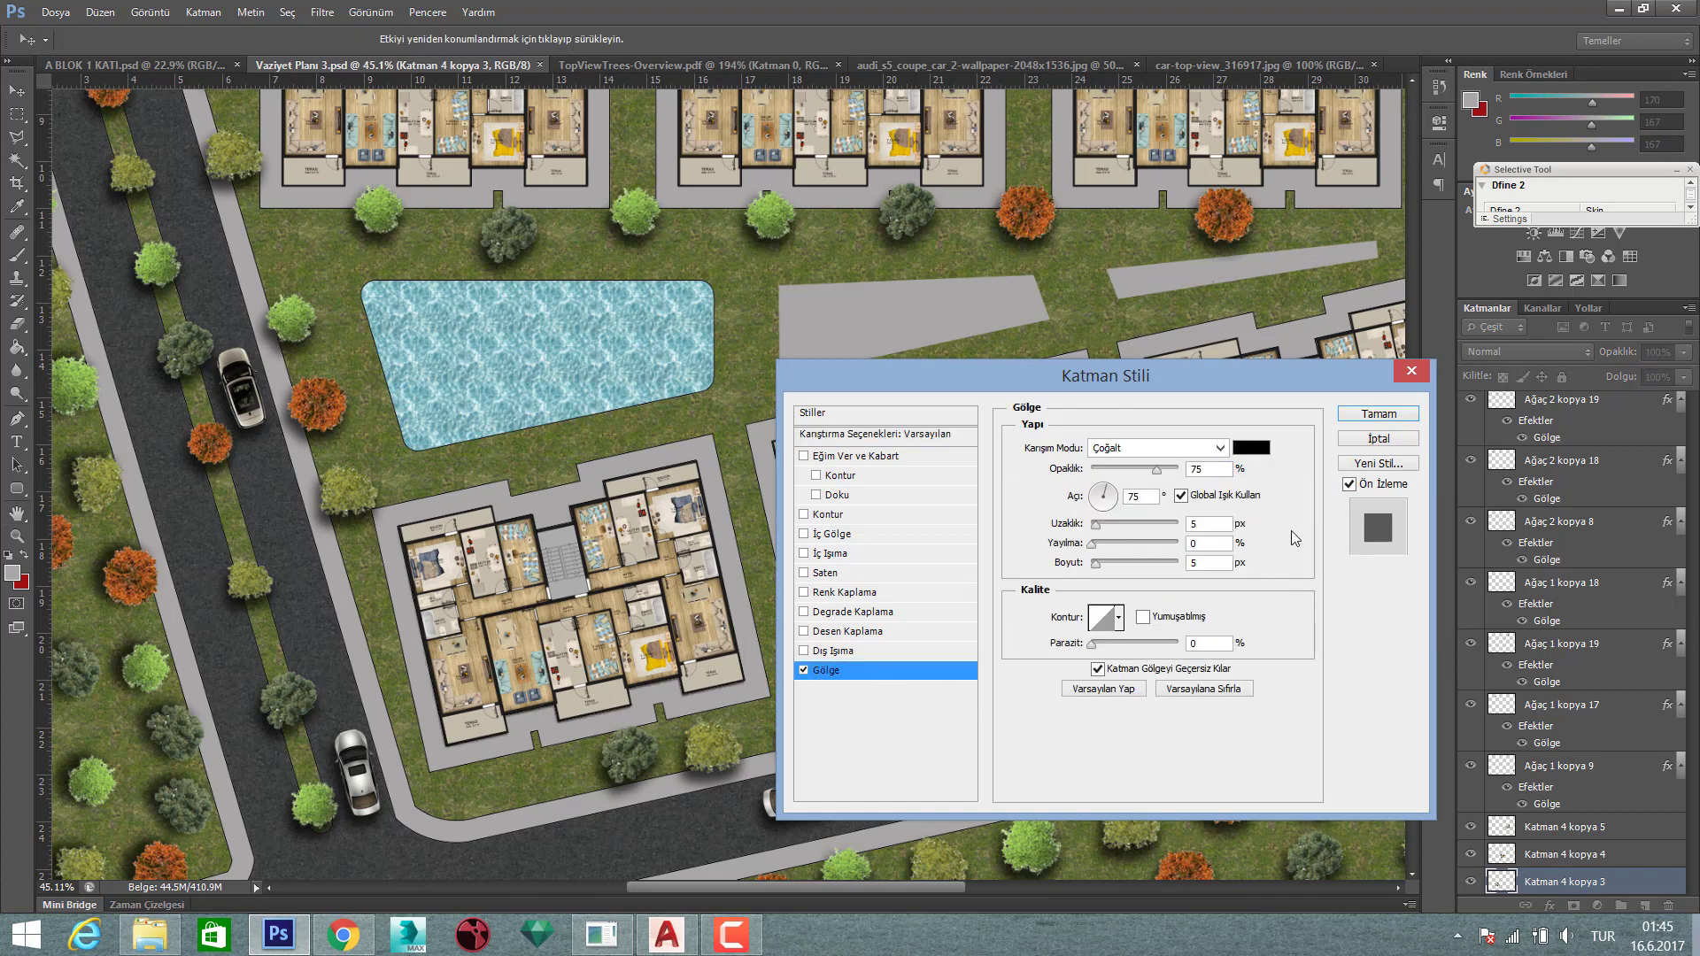
pyautogui.moveTo(1098, 524)
pyautogui.mouseDown()
pyautogui.moveTo(1123, 528)
pyautogui.moveTo(1103, 565)
pyautogui.moveTo(1114, 542)
pyautogui.mouseUp()
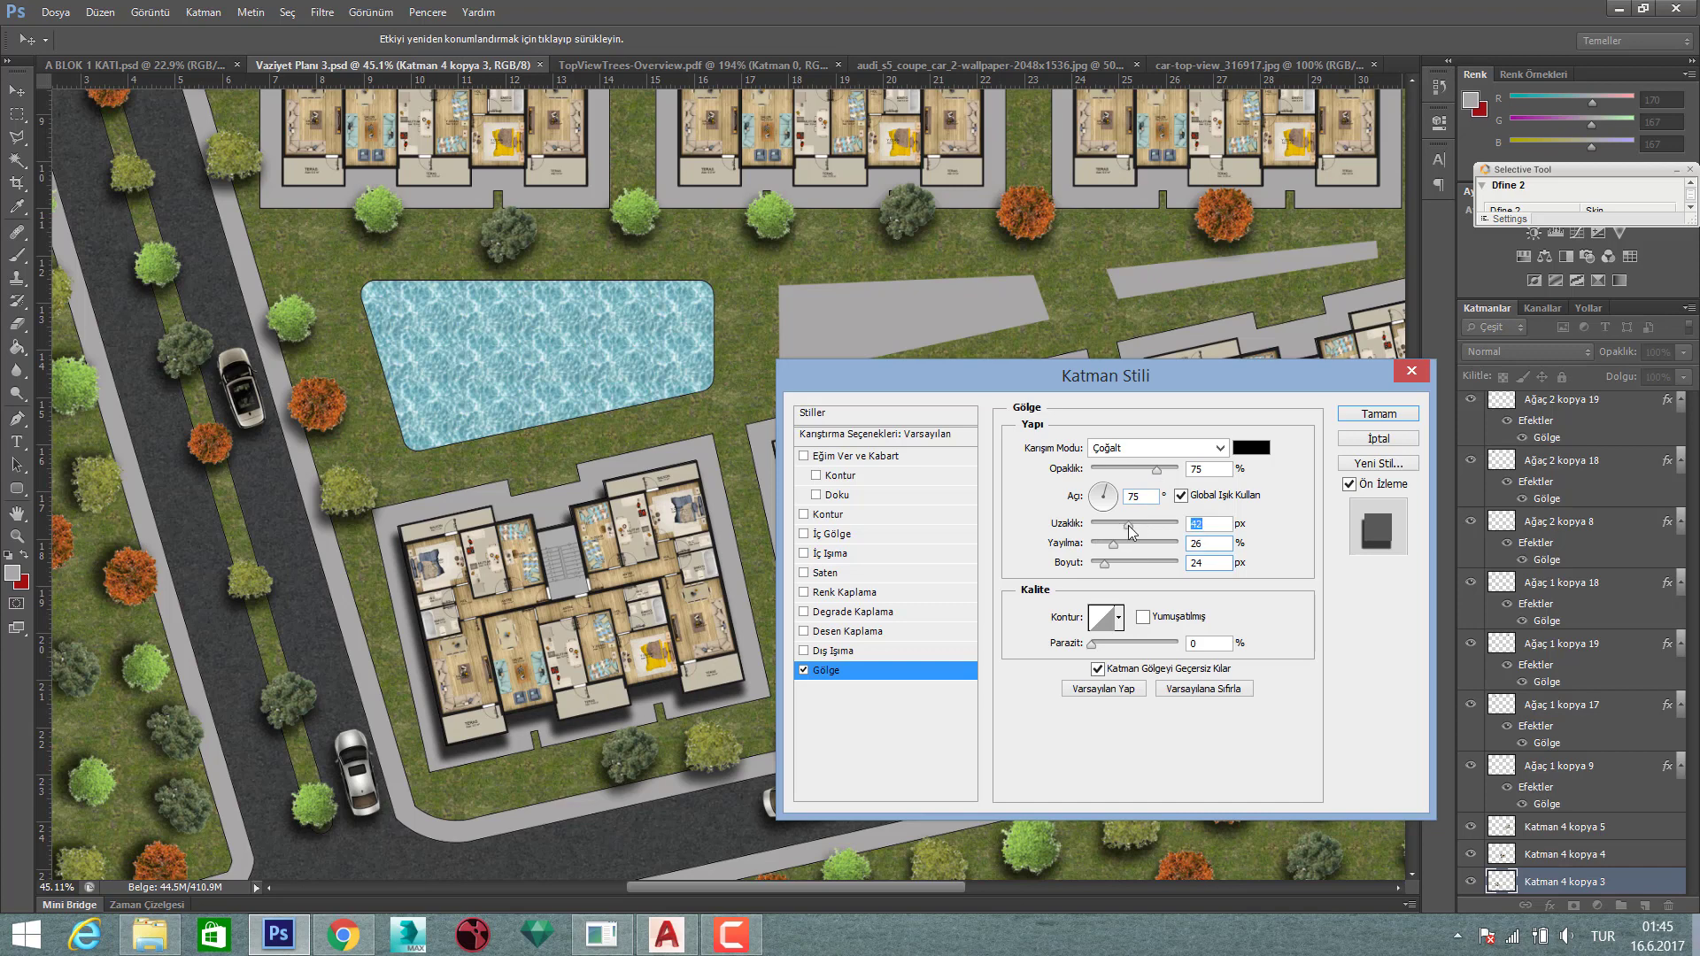
pyautogui.moveTo(1119, 525)
pyautogui.mouseDown()
pyautogui.moveTo(1113, 562)
pyautogui.moveTo(1143, 525)
pyautogui.moveTo(1128, 523)
pyautogui.mouseUp()
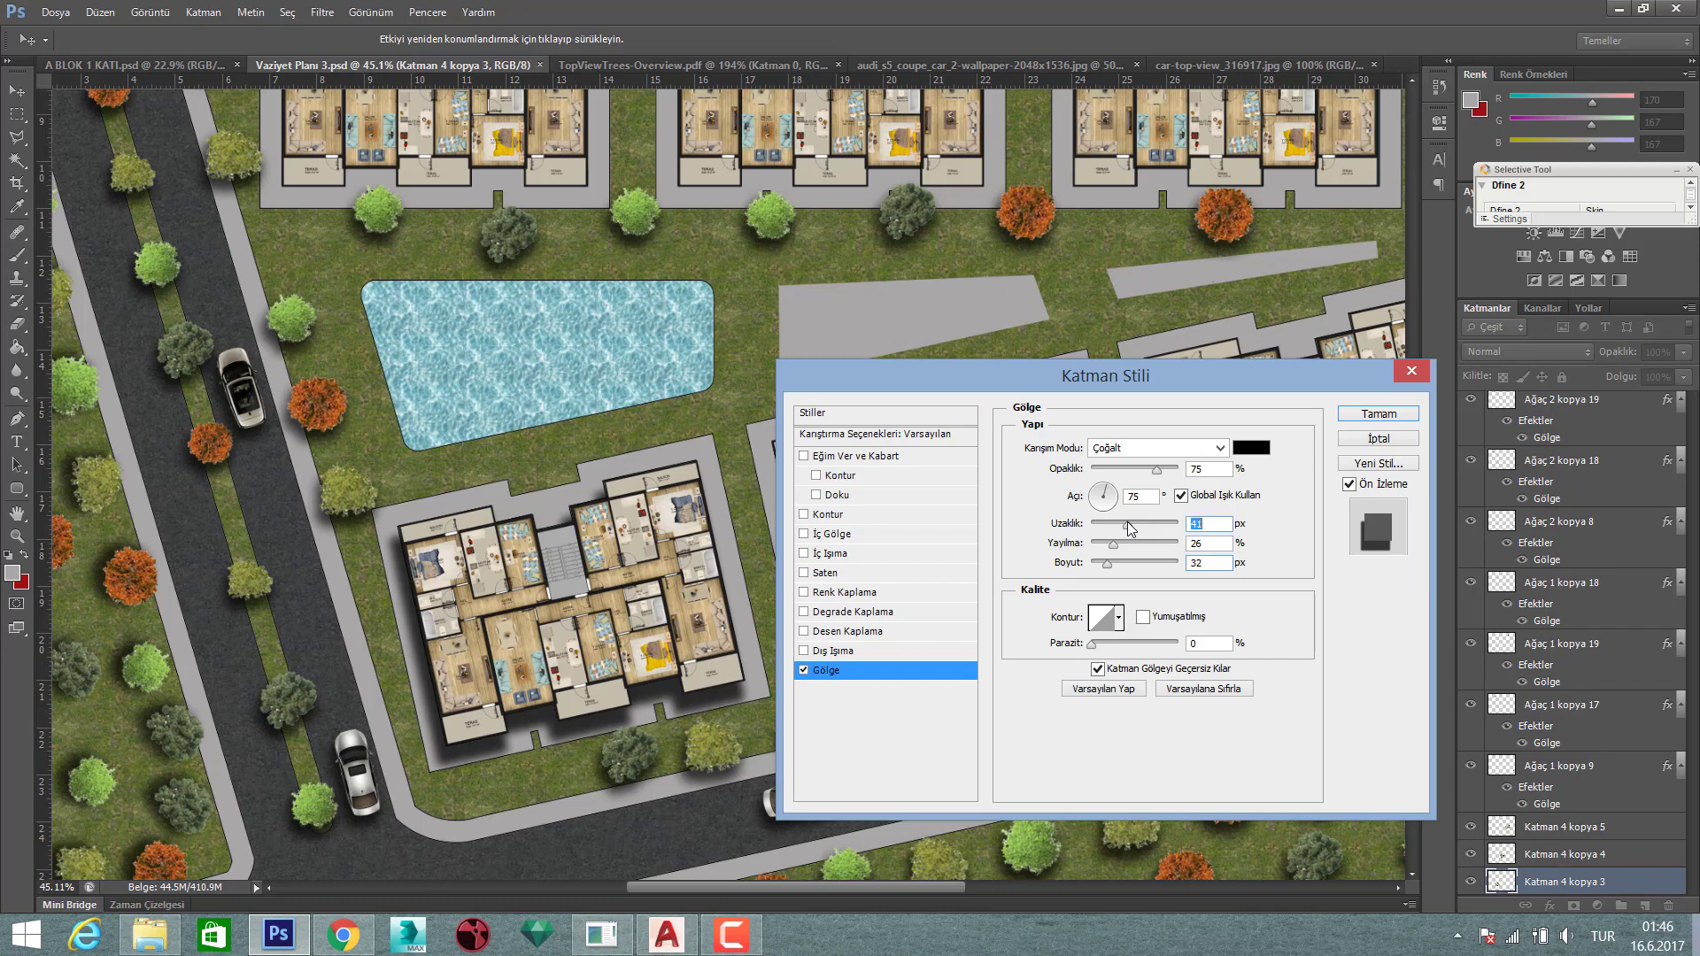
pyautogui.click(1355, 440)
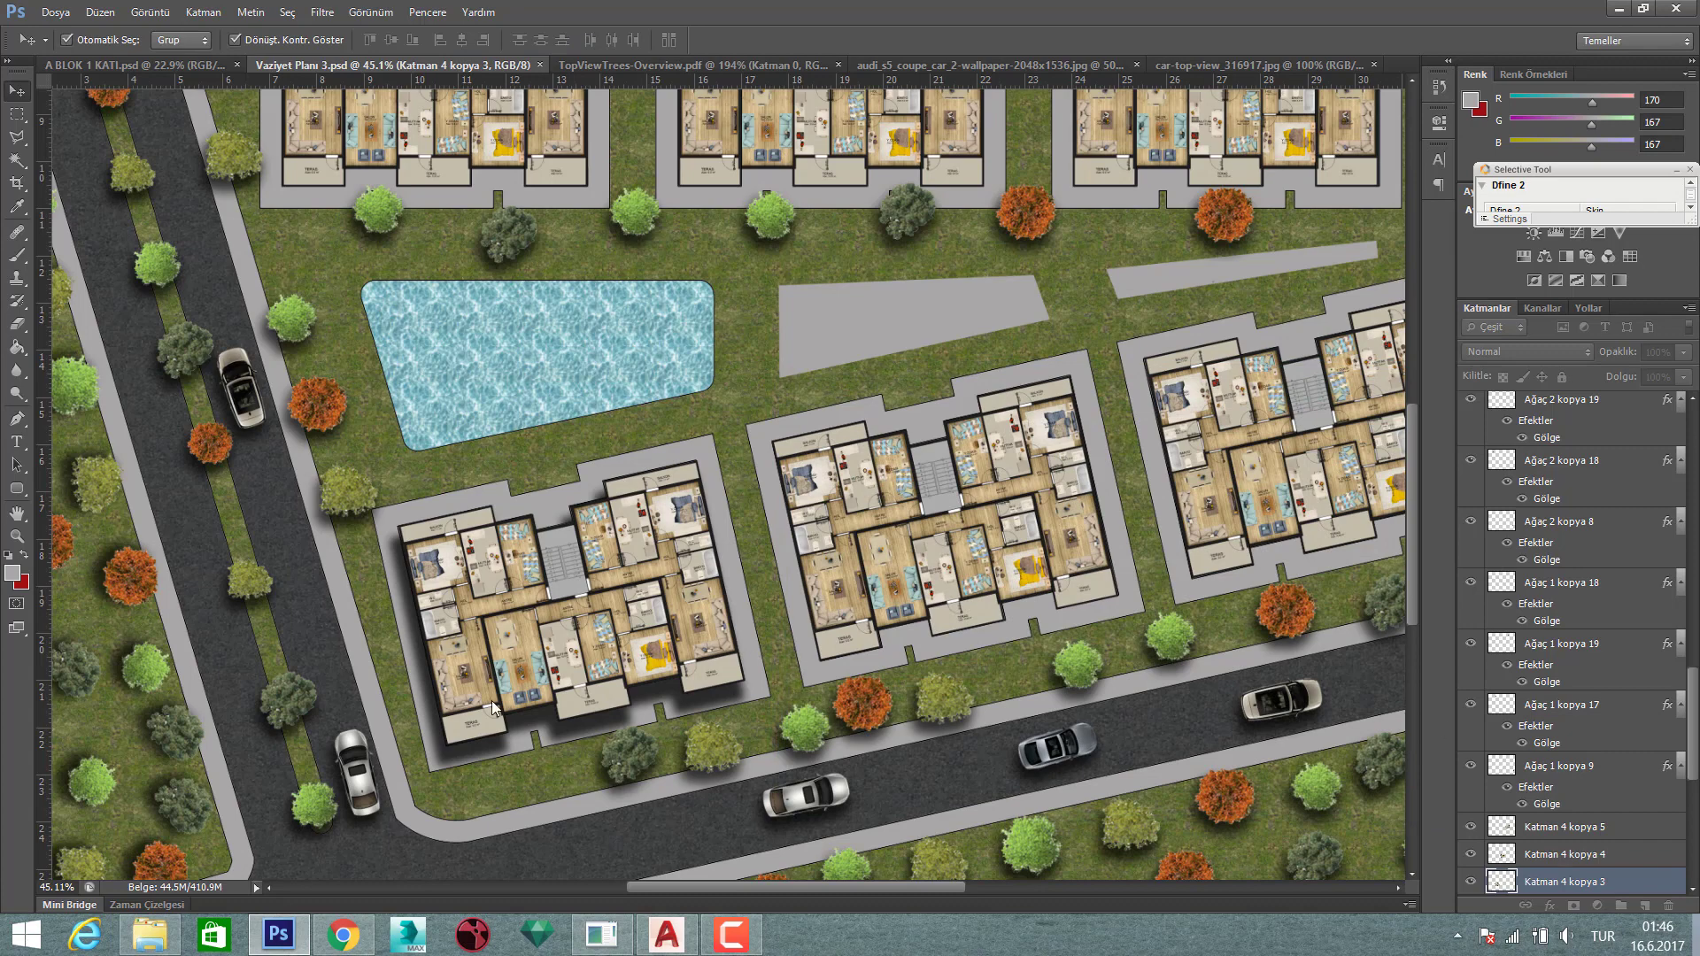
# - Add a new empty layer named Gölge 1 for the lower-left building's shadow
pyautogui.scroll(3, 591, 687)
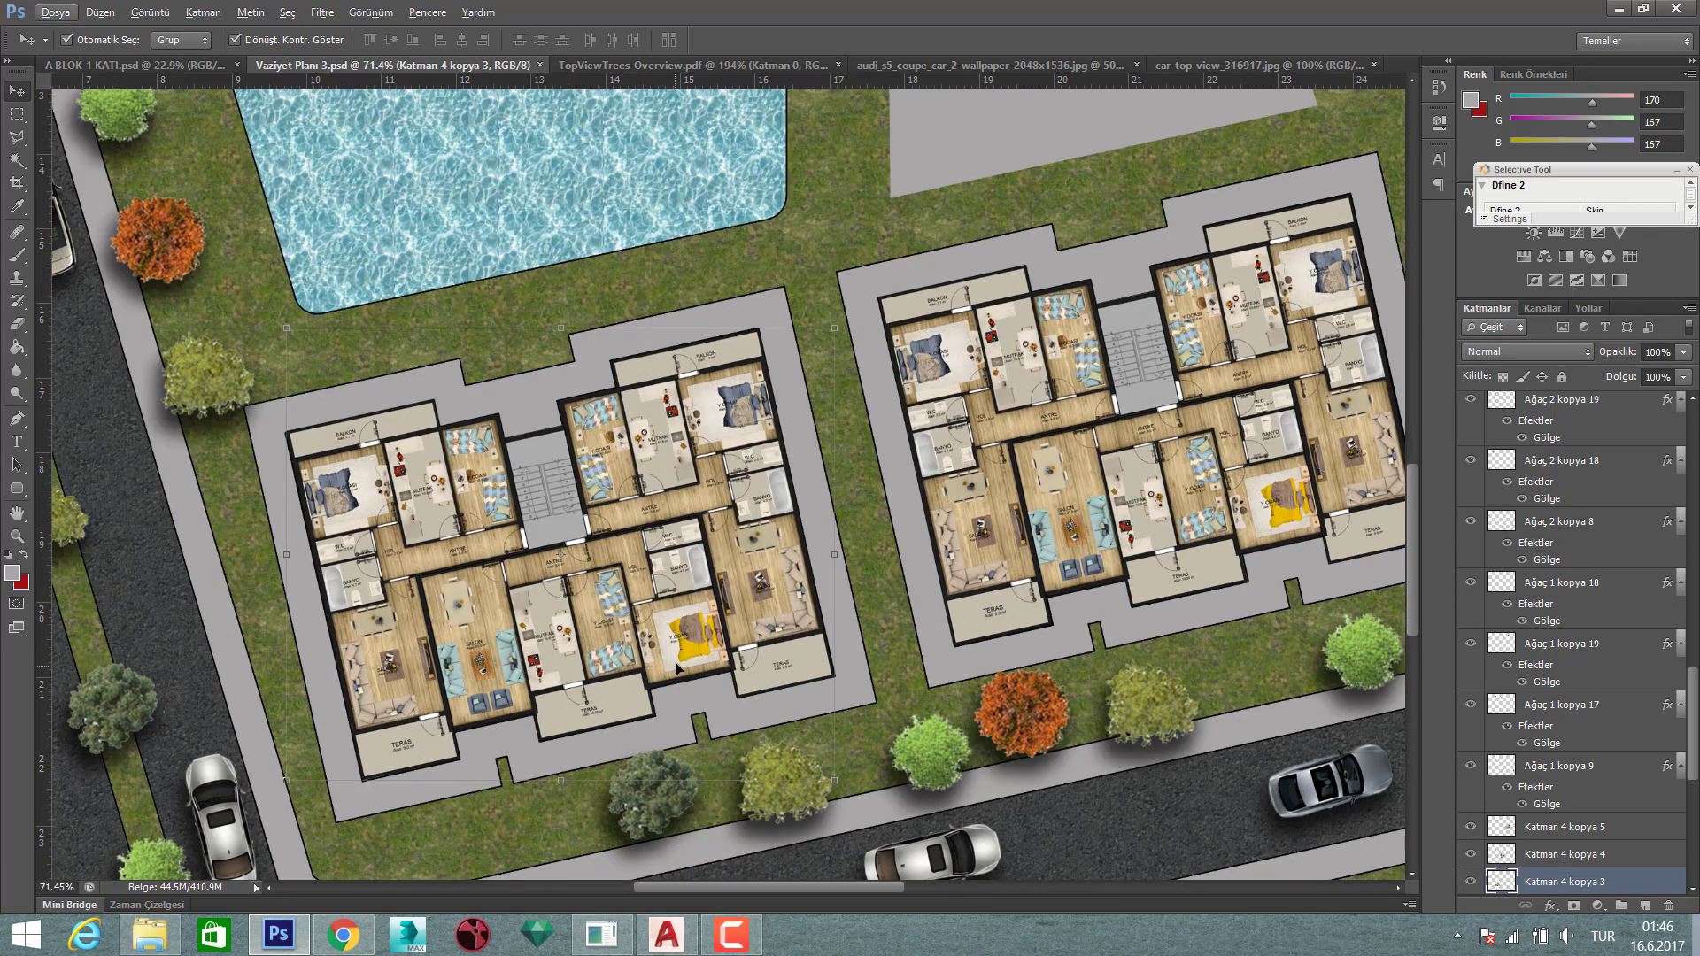
pyautogui.moveTo(591, 689)
pyautogui.mouseDown()
pyautogui.moveTo(689, 671)
pyautogui.moveTo(751, 599)
pyautogui.mouseUp()
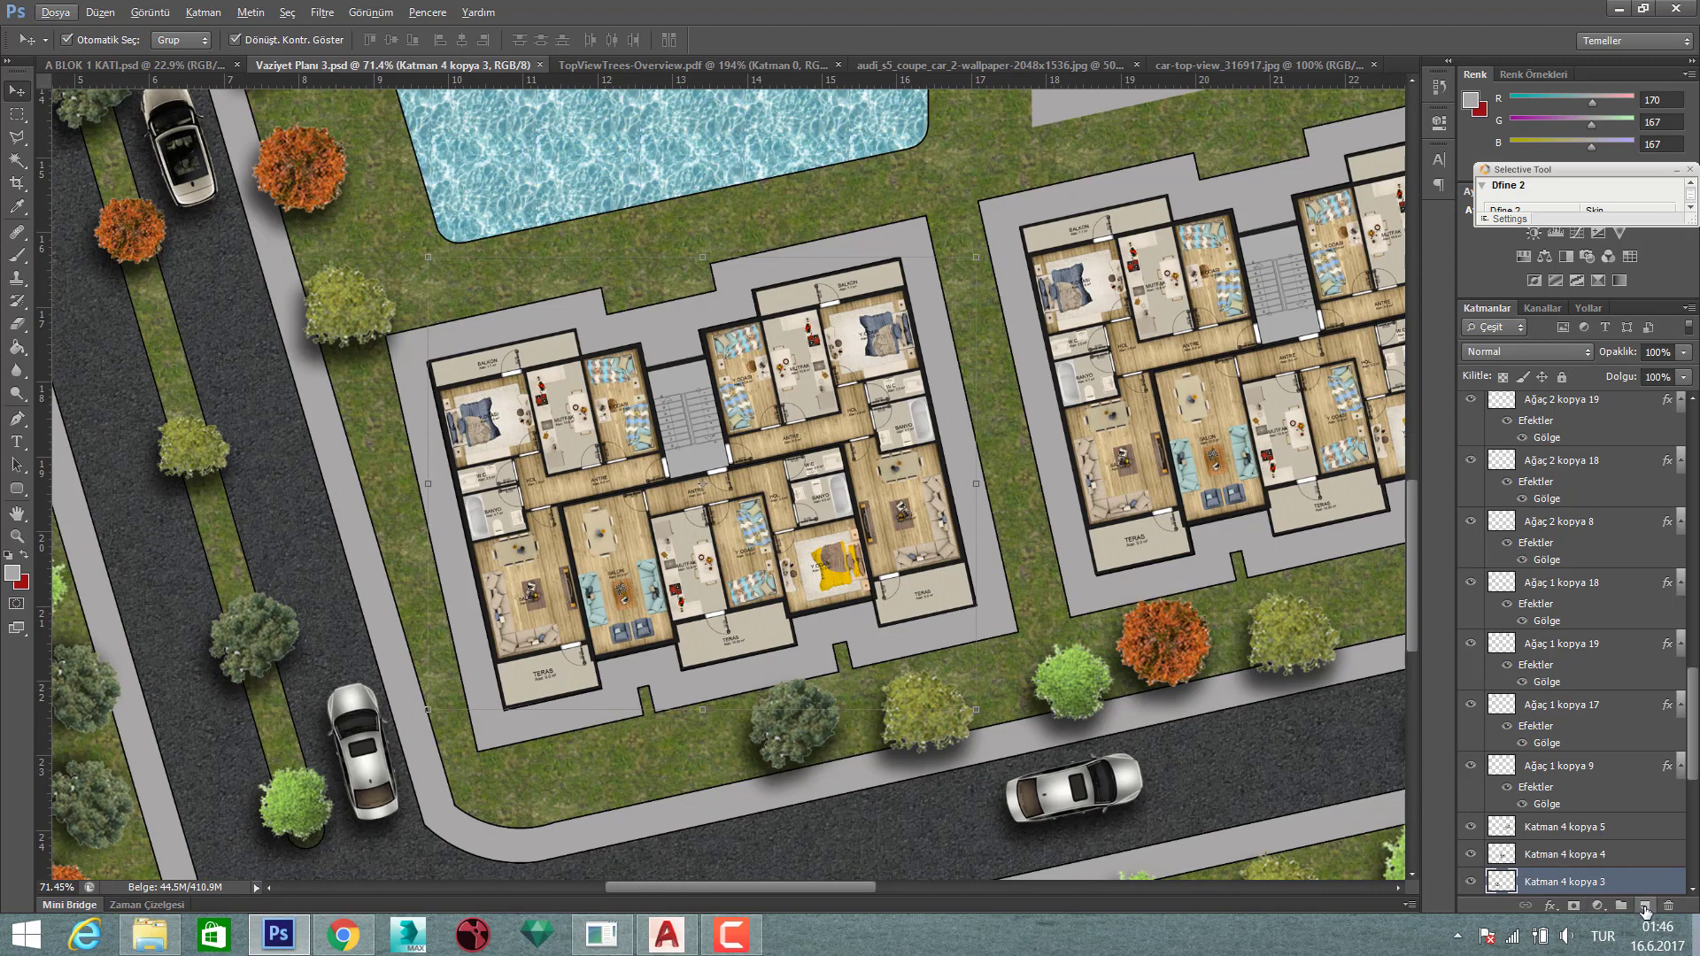
pyautogui.click(1645, 906)
pyautogui.doubleClick(1564, 882)
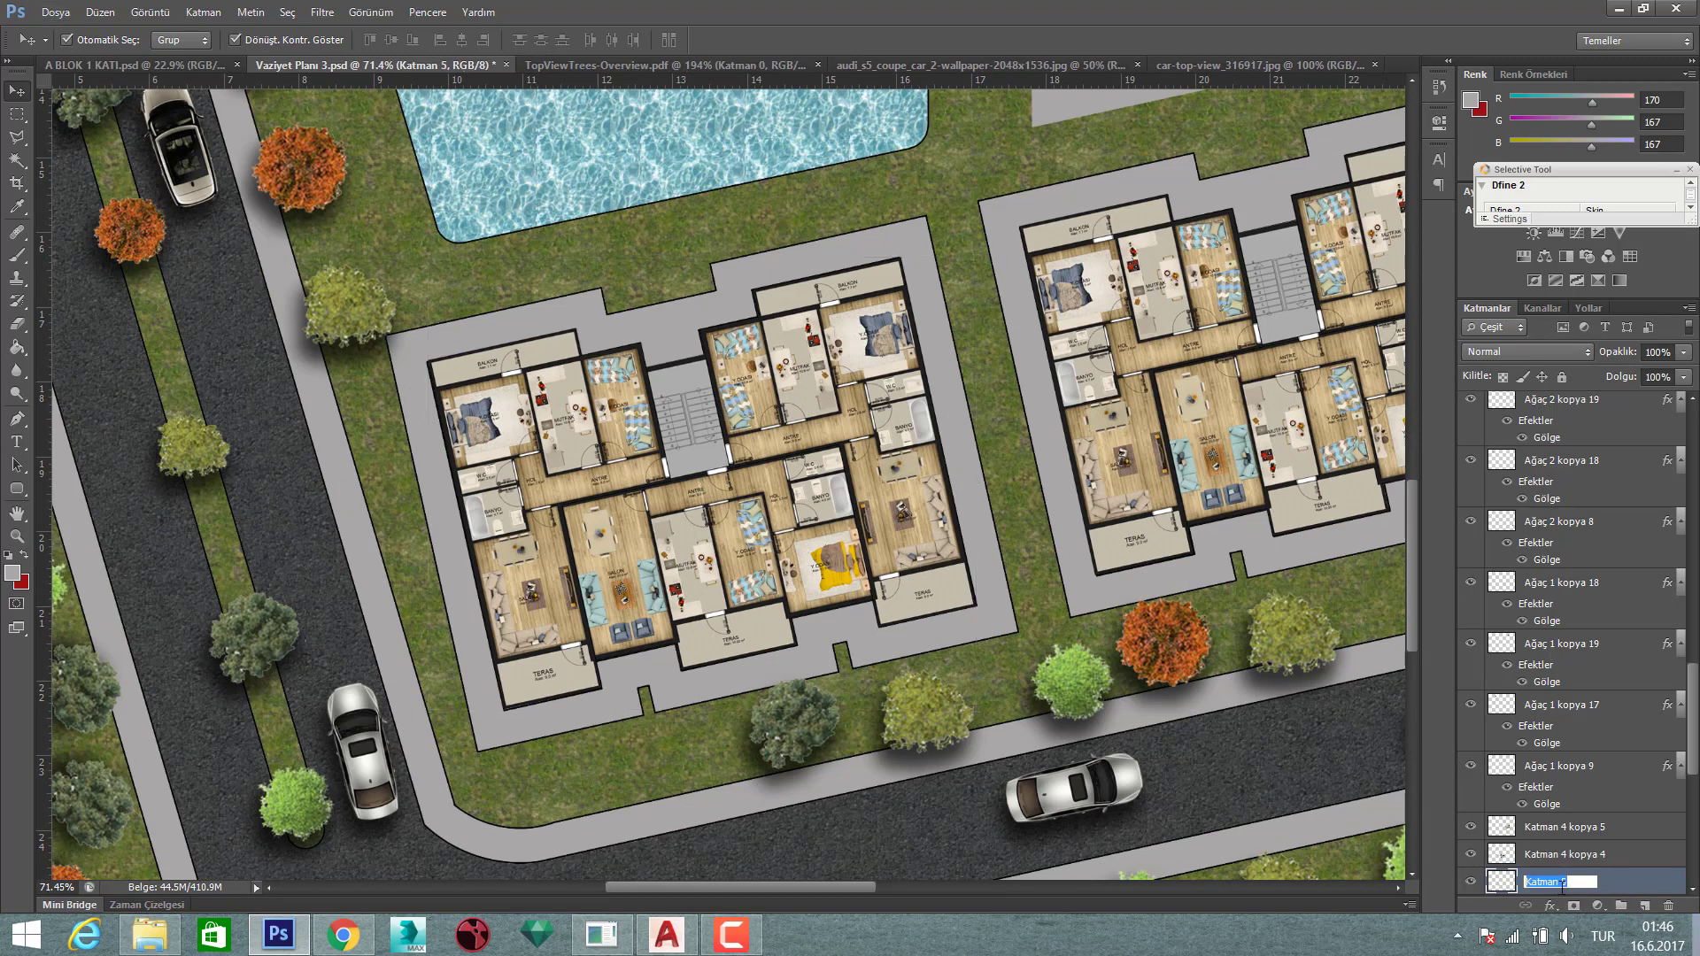
pyautogui.write('Gölge')
pyautogui.write('1')
pyautogui.press('Return')
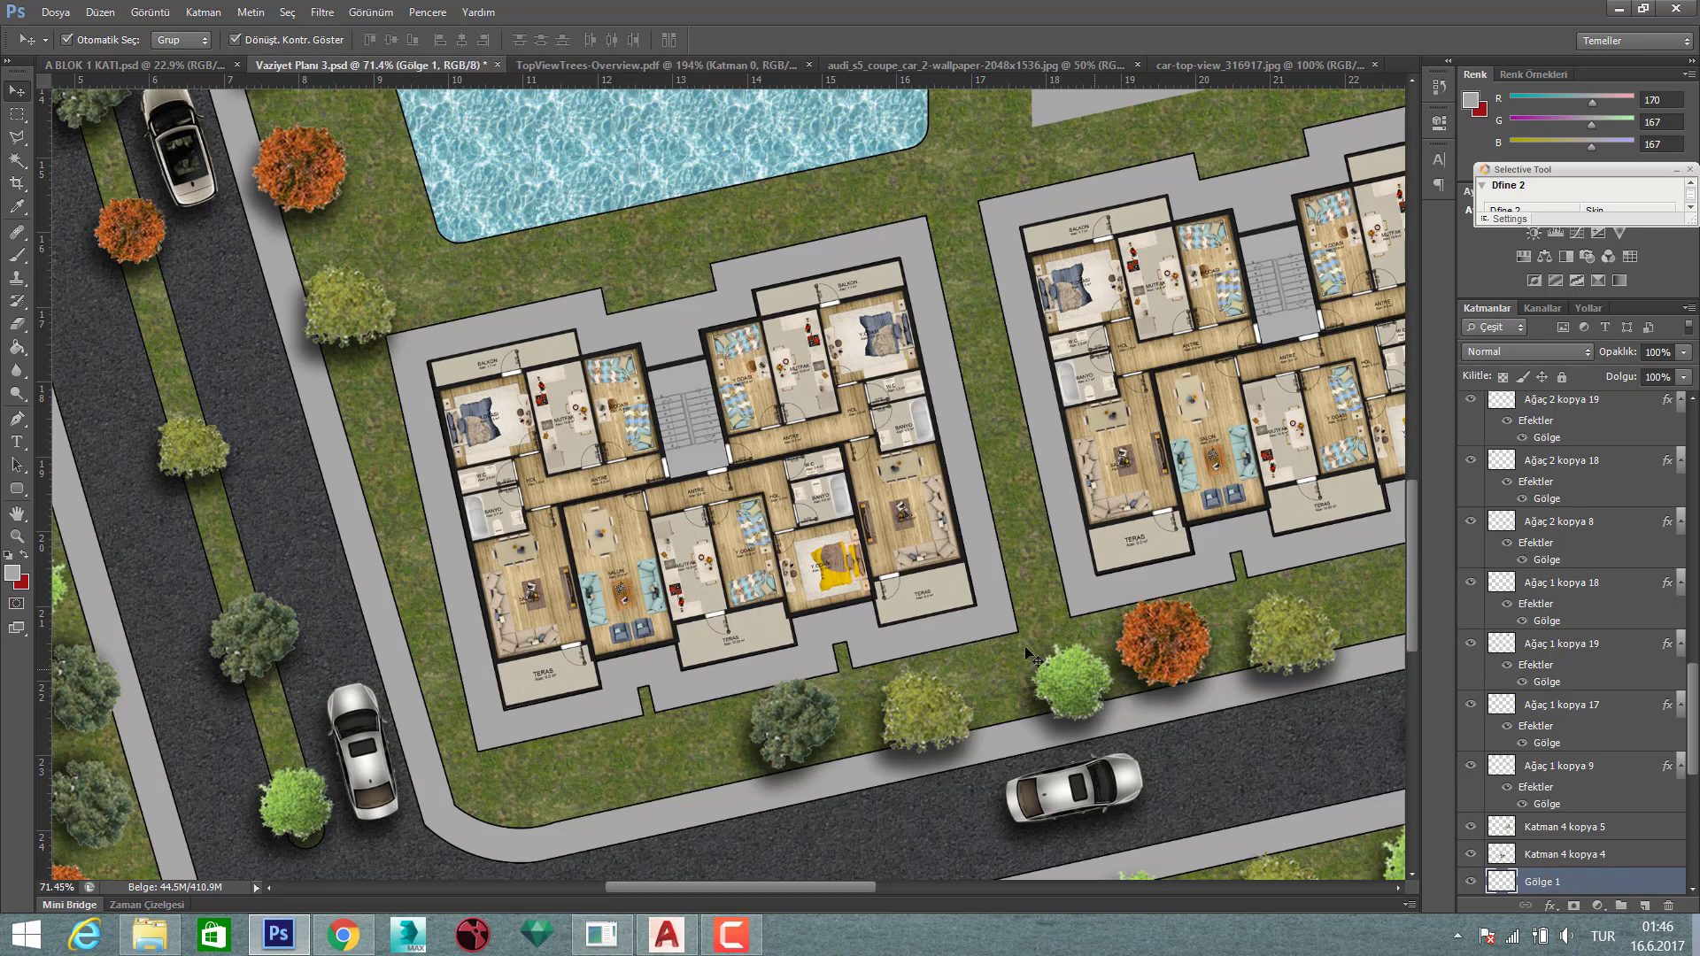
# - Trace Polygonal Lasso points along the building's lower edge and wall notch
pyautogui.scroll(1, 1027, 651)
pyautogui.press('l')
pyautogui.scroll(2, 1009, 629)
pyautogui.scroll(2, 994, 607)
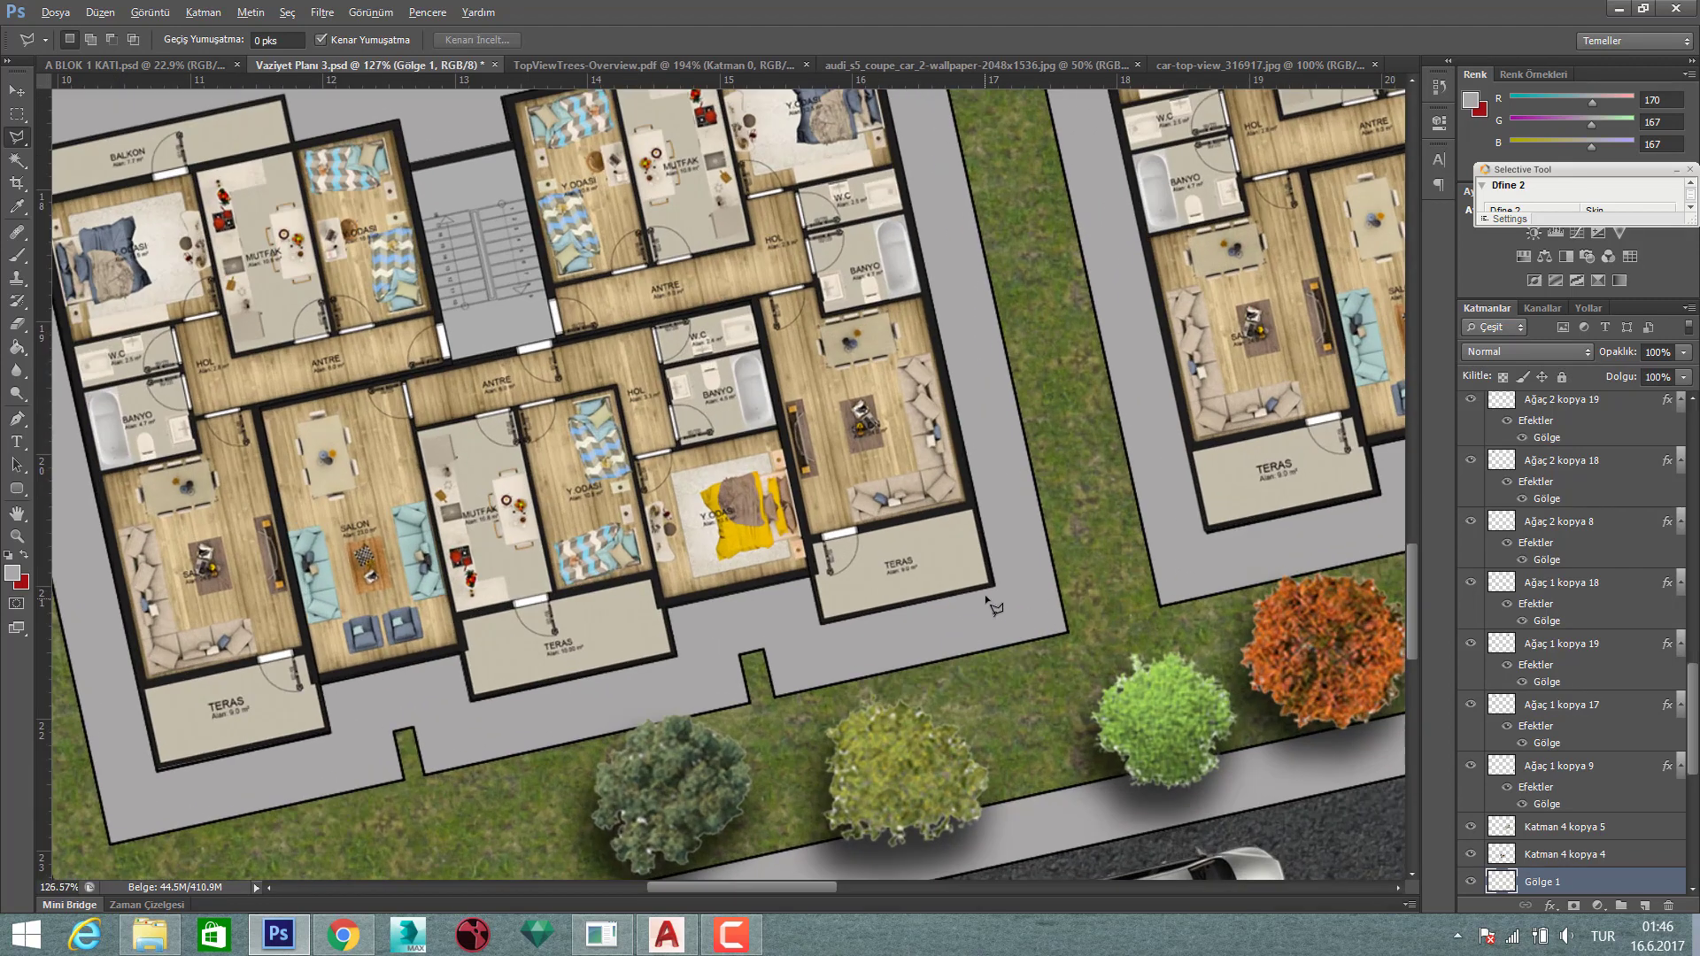
pyautogui.click(992, 584)
pyautogui.click(953, 677)
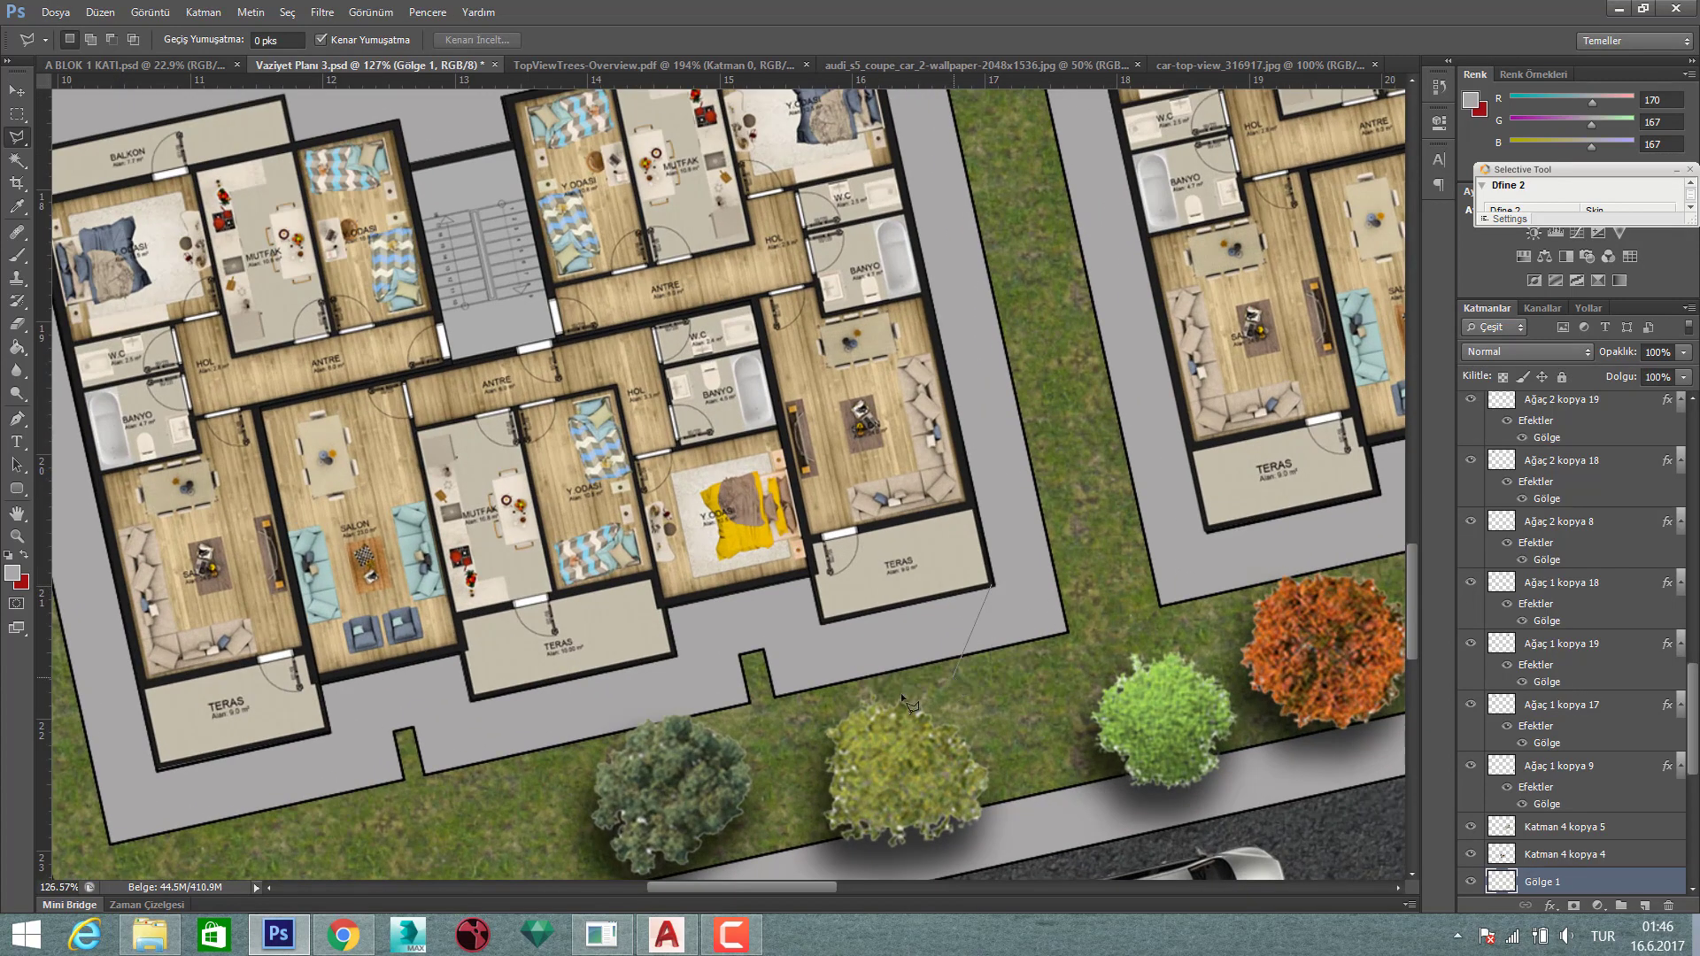
pyautogui.click(791, 710)
pyautogui.click(780, 653)
pyautogui.click(742, 656)
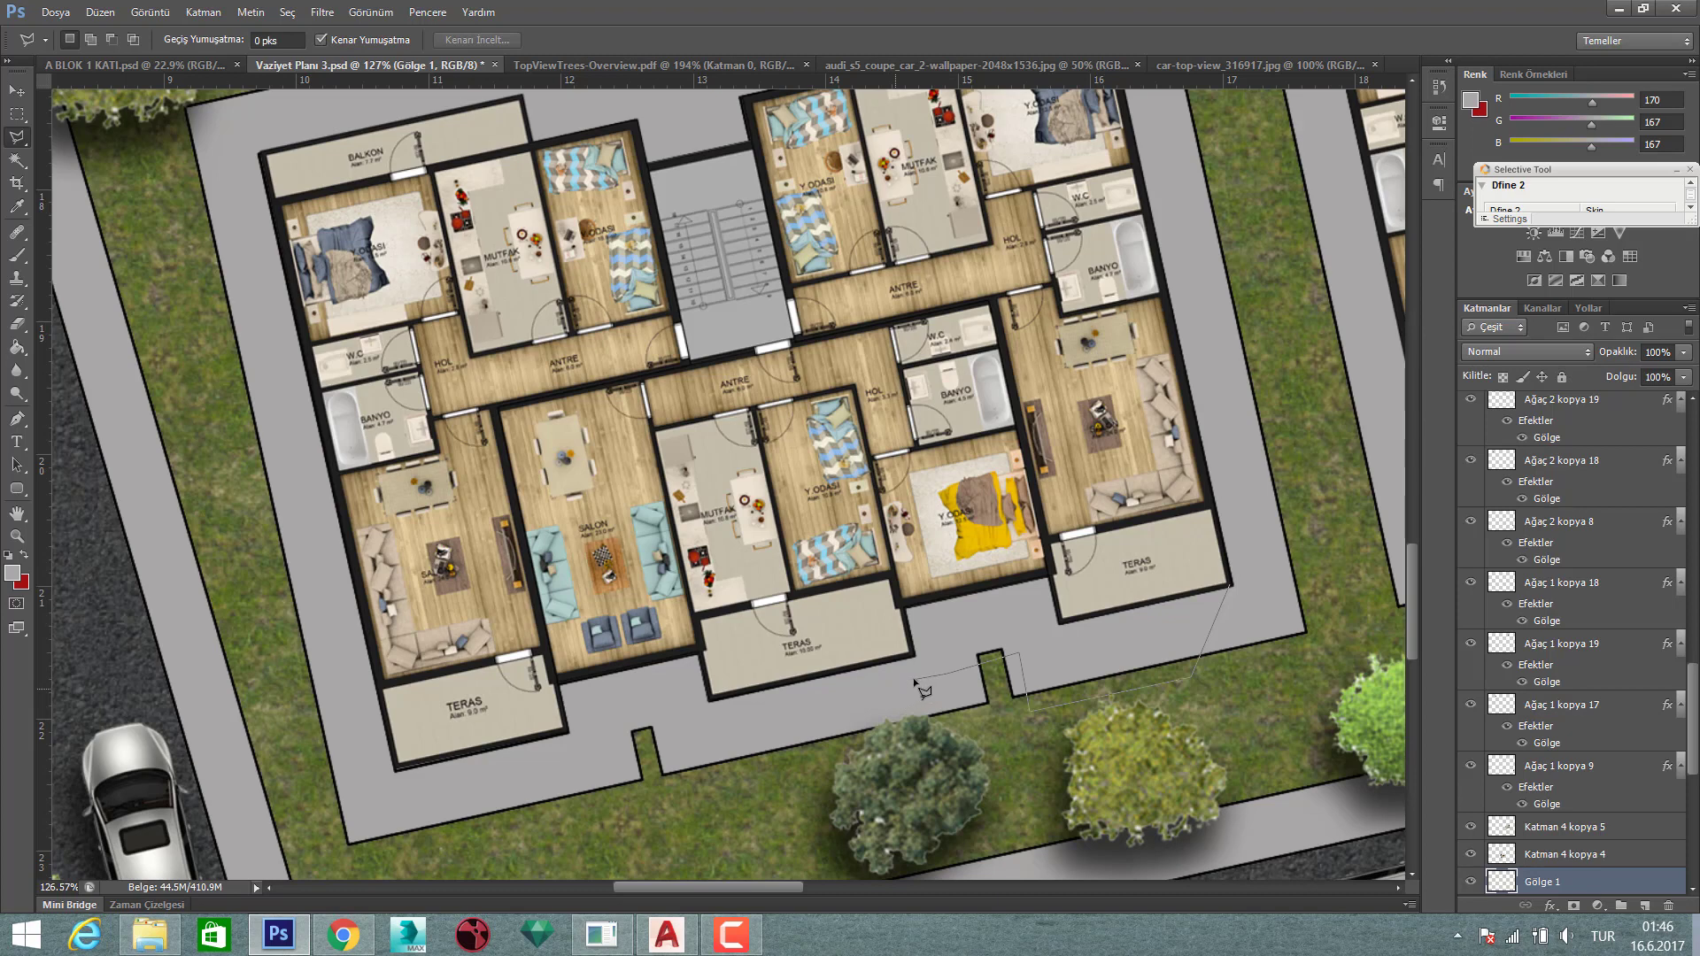
pyautogui.click(913, 725)
# - Continue the outline around the terrace corners and the building's left side
pyautogui.click(682, 780)
pyautogui.click(665, 723)
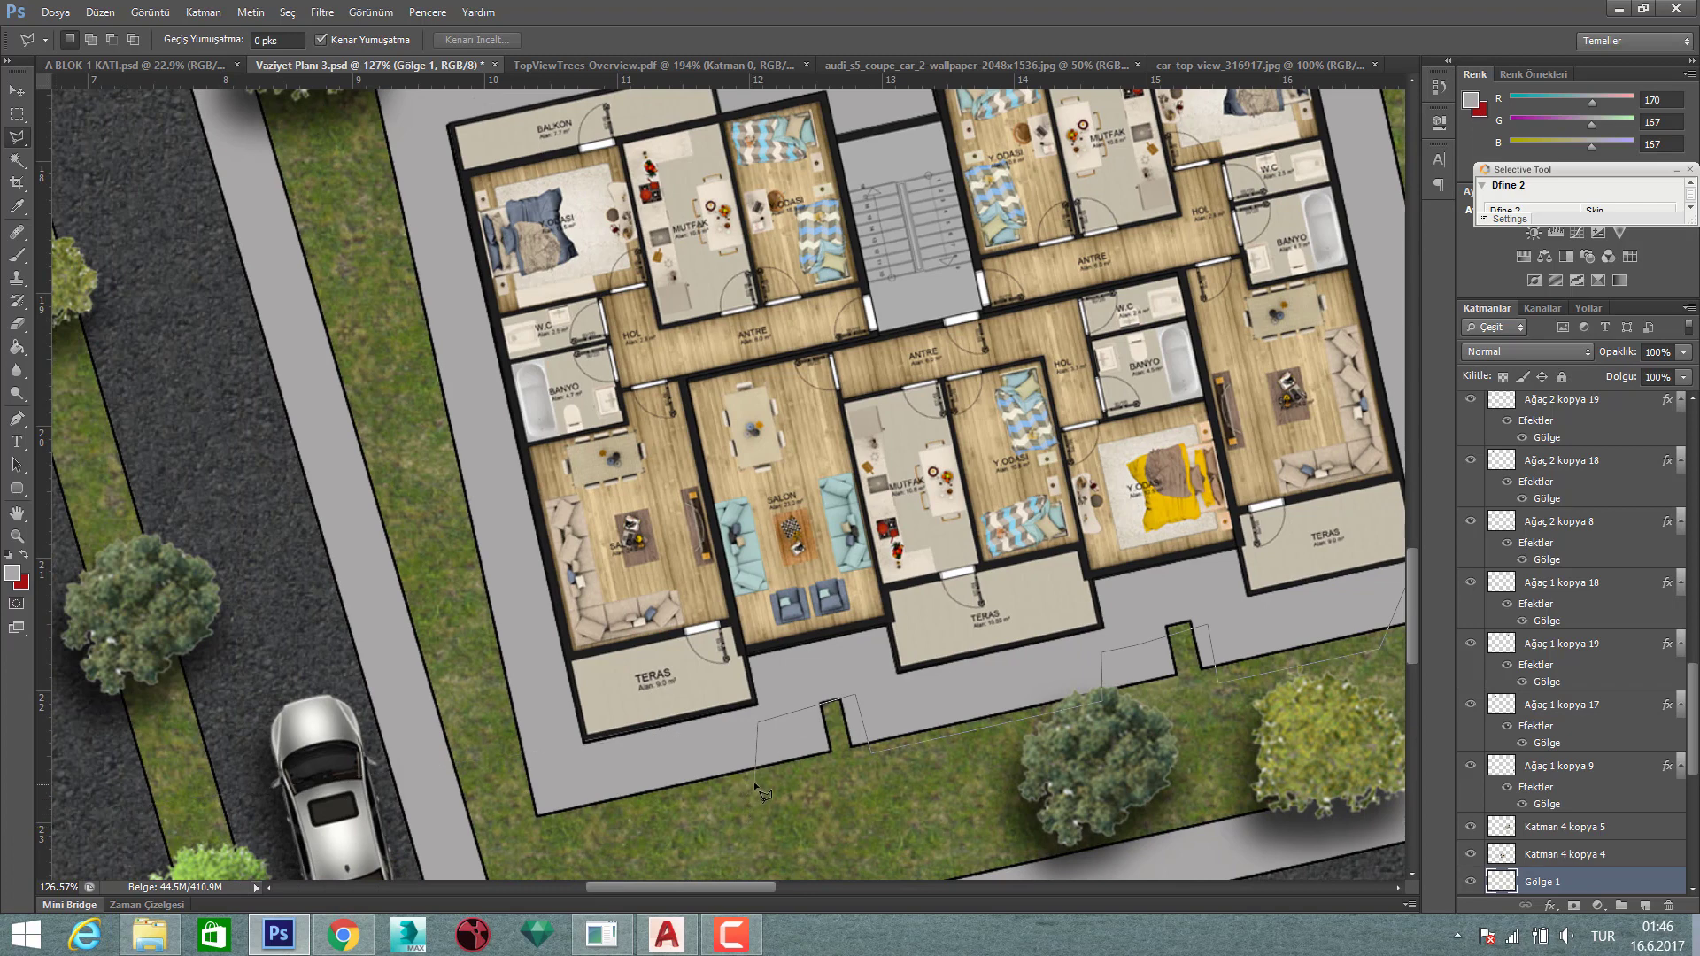
pyautogui.click(749, 780)
pyautogui.click(537, 825)
pyautogui.scroll(4, 407, 381)
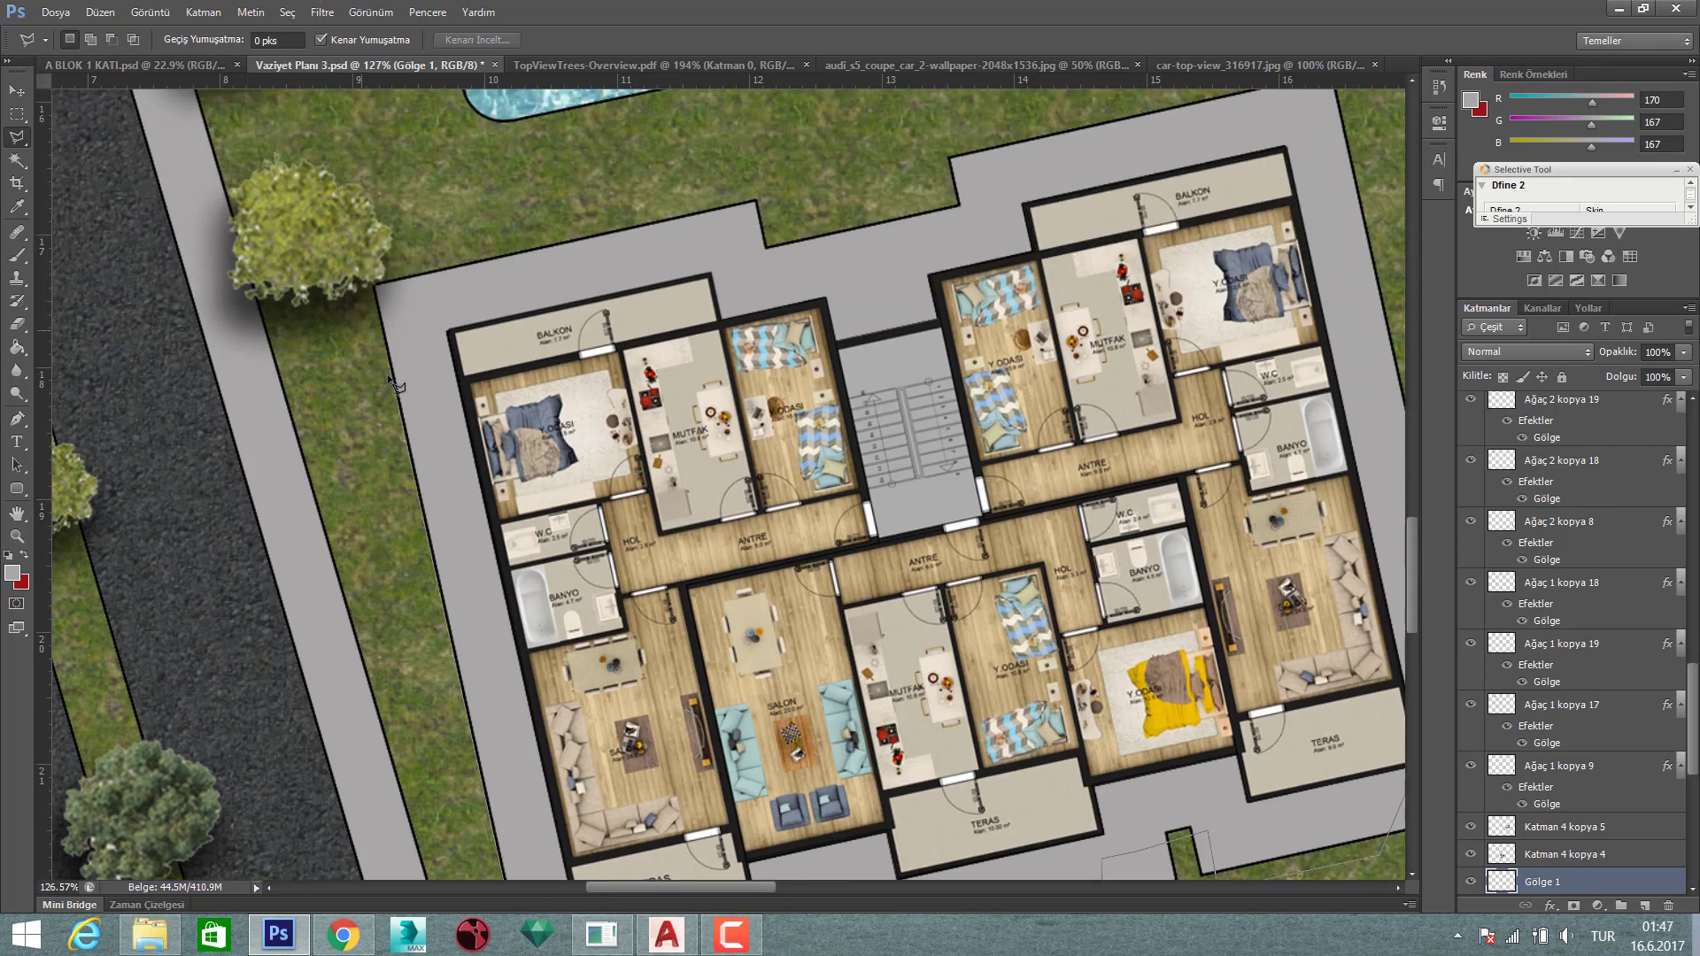
pyautogui.click(395, 412)
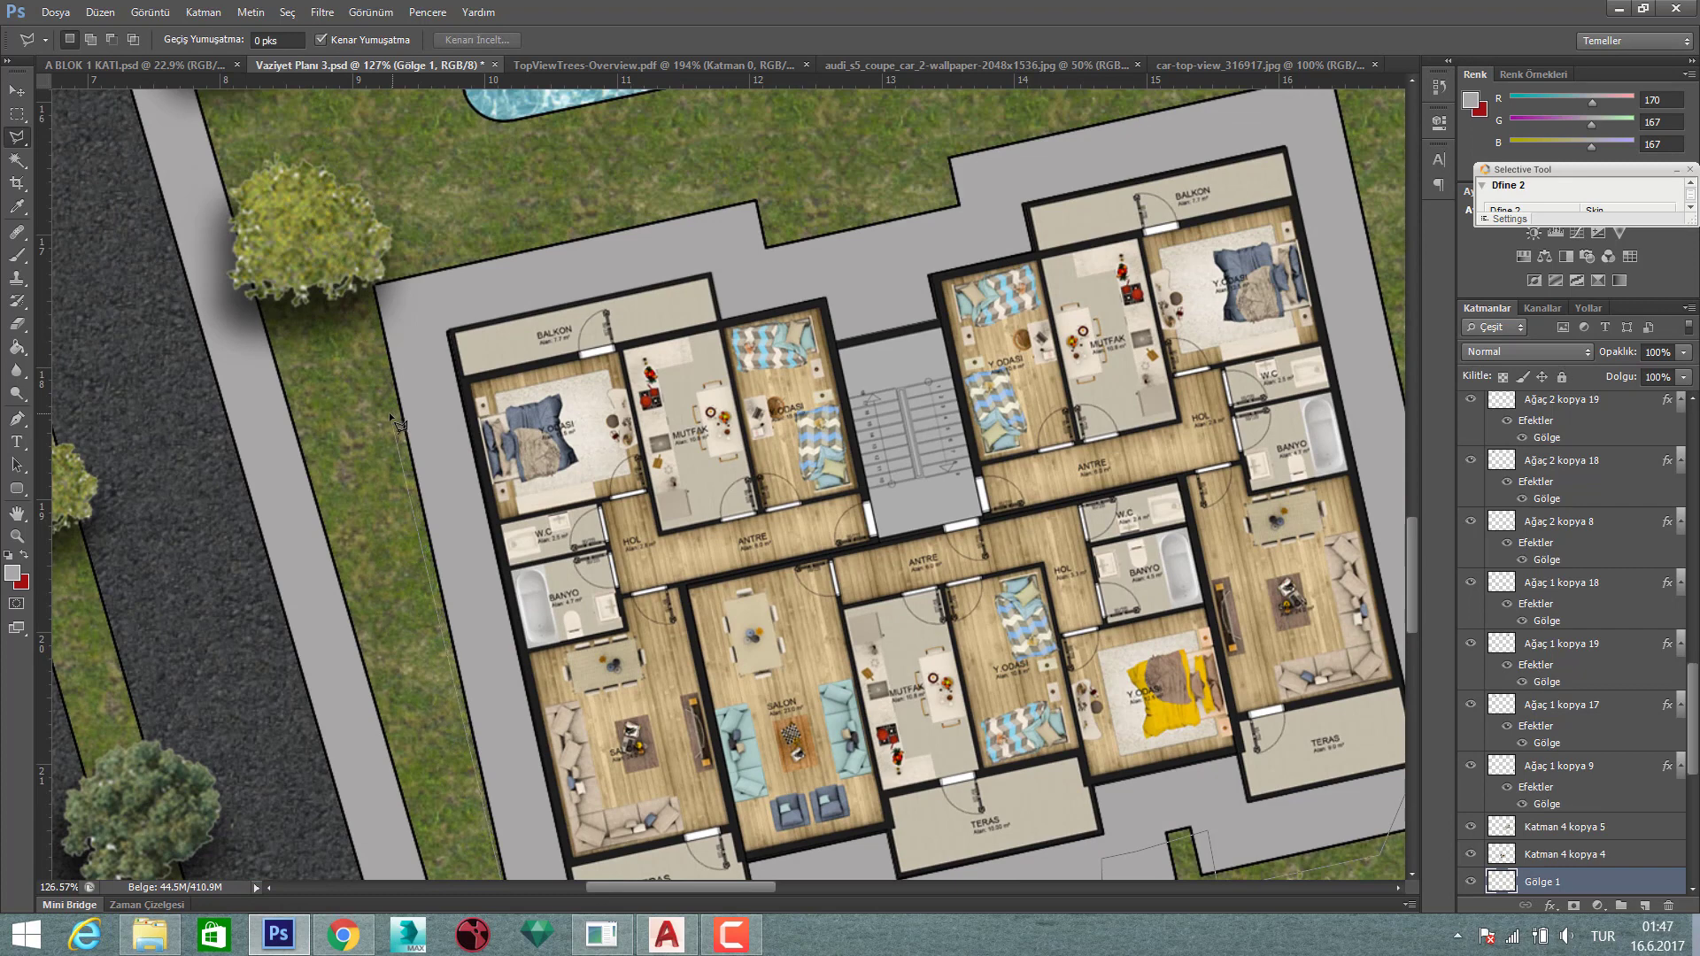
pyautogui.click(449, 331)
pyautogui.scroll(-1, 449, 331)
pyautogui.scroll(-5, 606, 751)
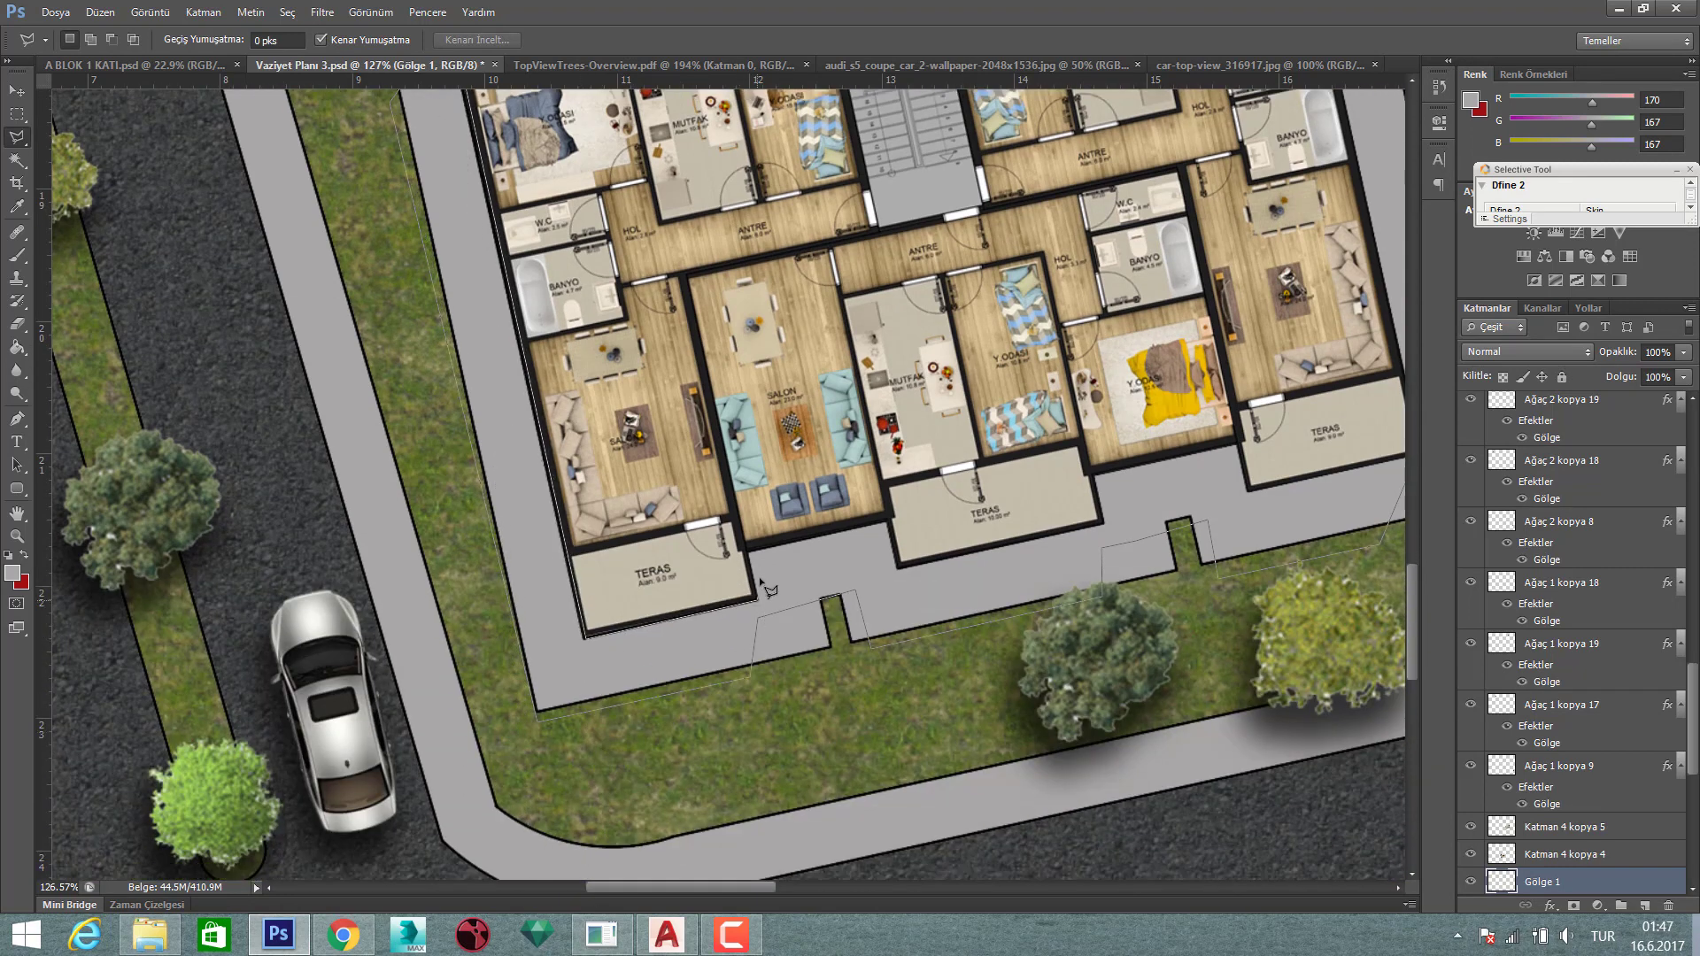
pyautogui.click(899, 563)
pyautogui.click(1103, 523)
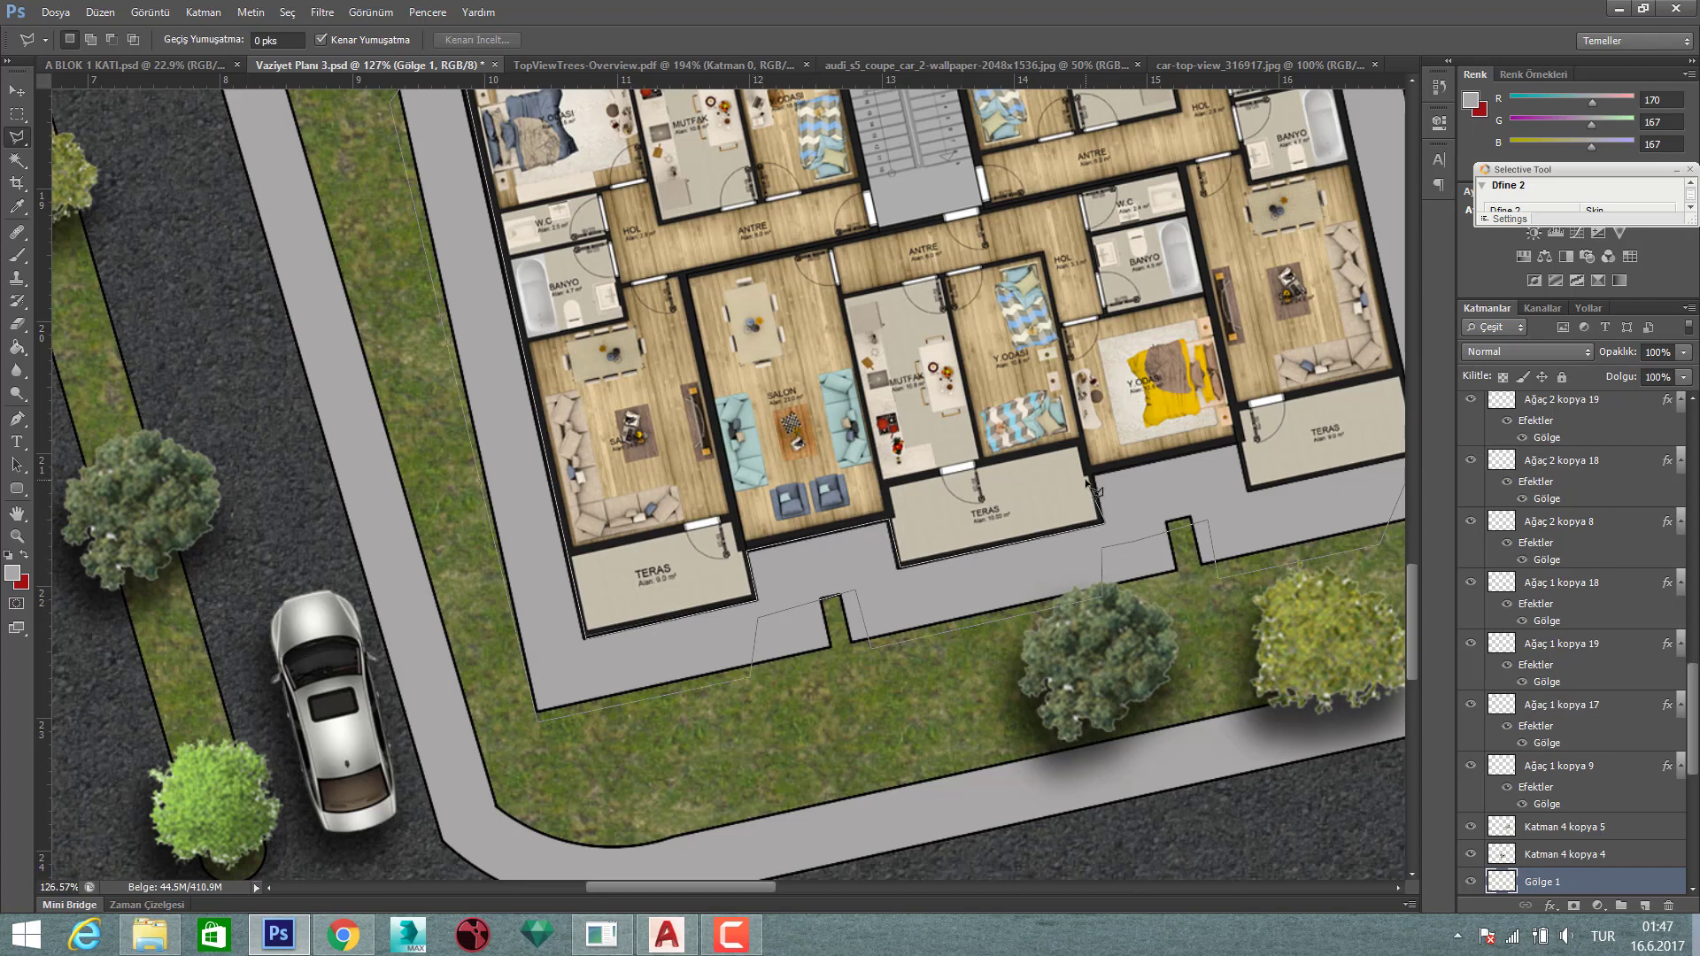
pyautogui.hscroll(5, 1096, 487)
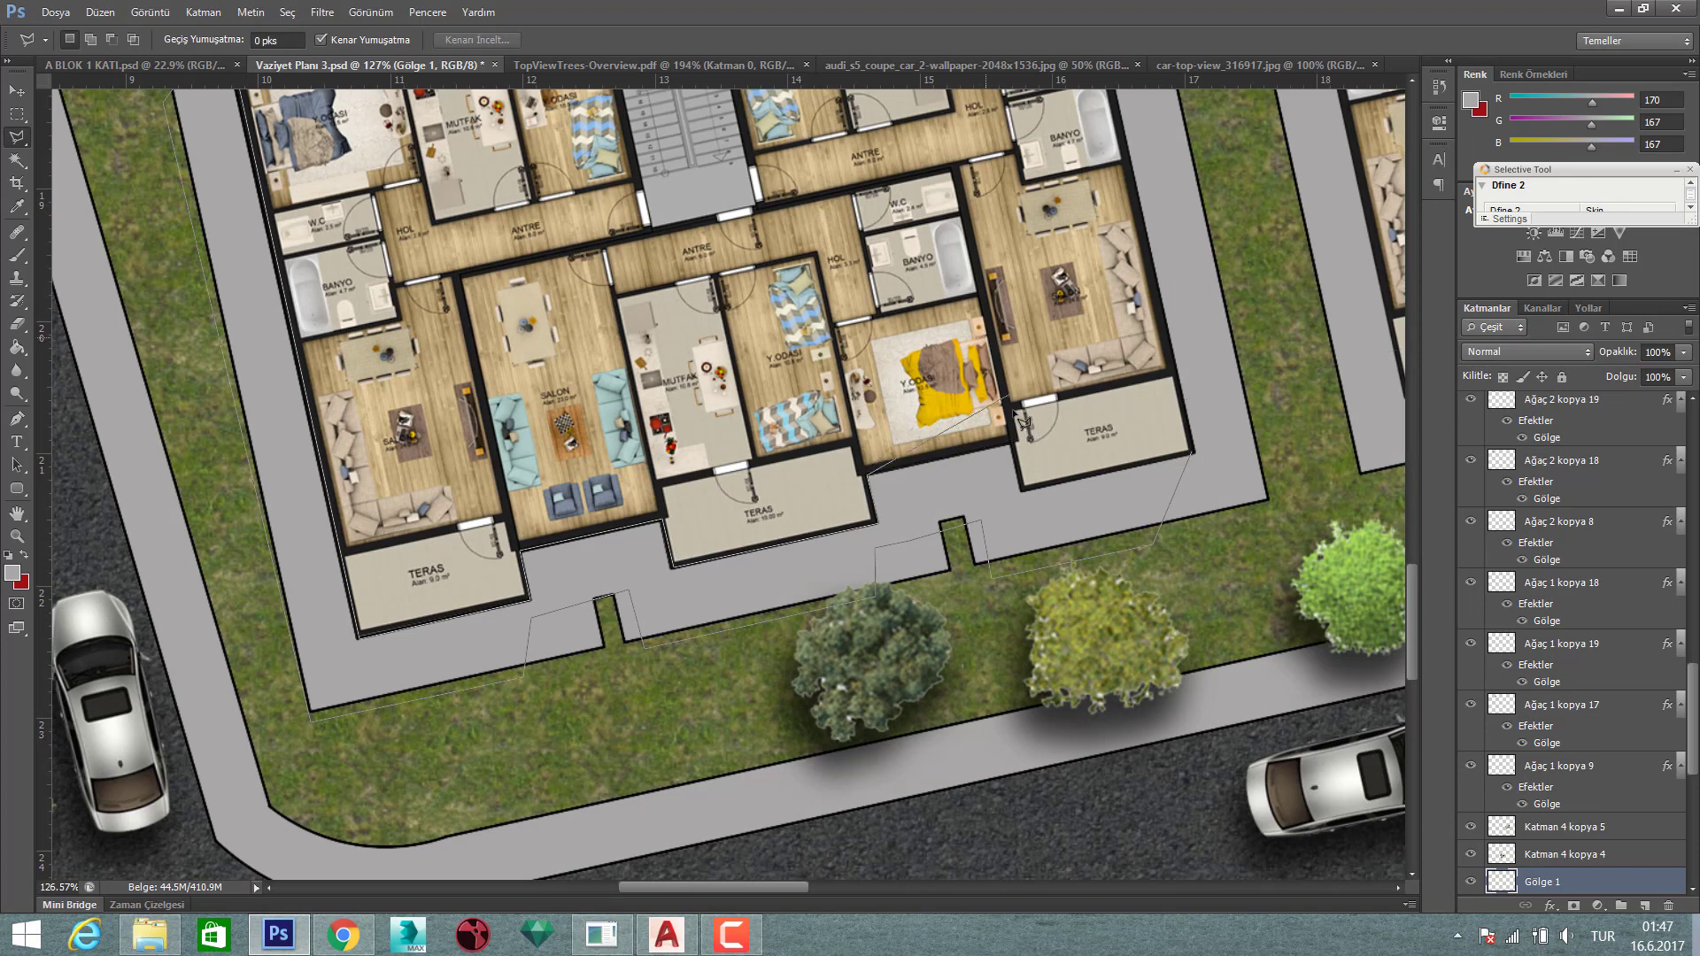
# - Close the lasso outline, fill it with near-black #111111, and deselect
pyautogui.click(1023, 487)
pyautogui.doubleClick(1193, 455)
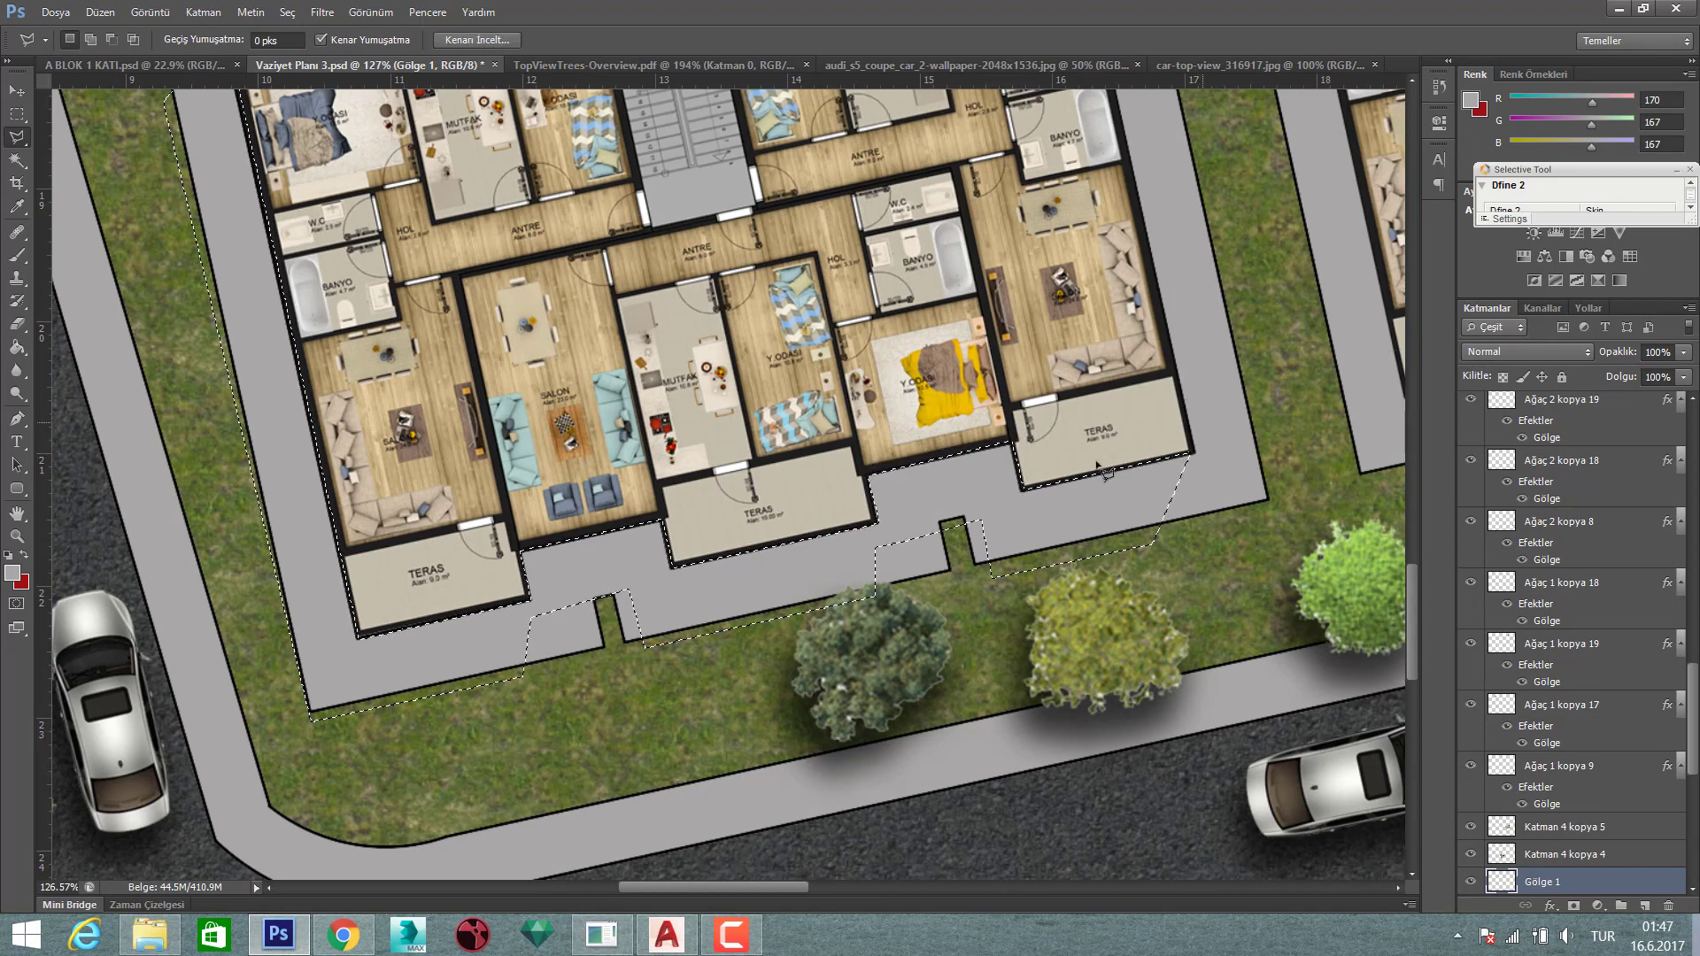
pyautogui.click(12, 573)
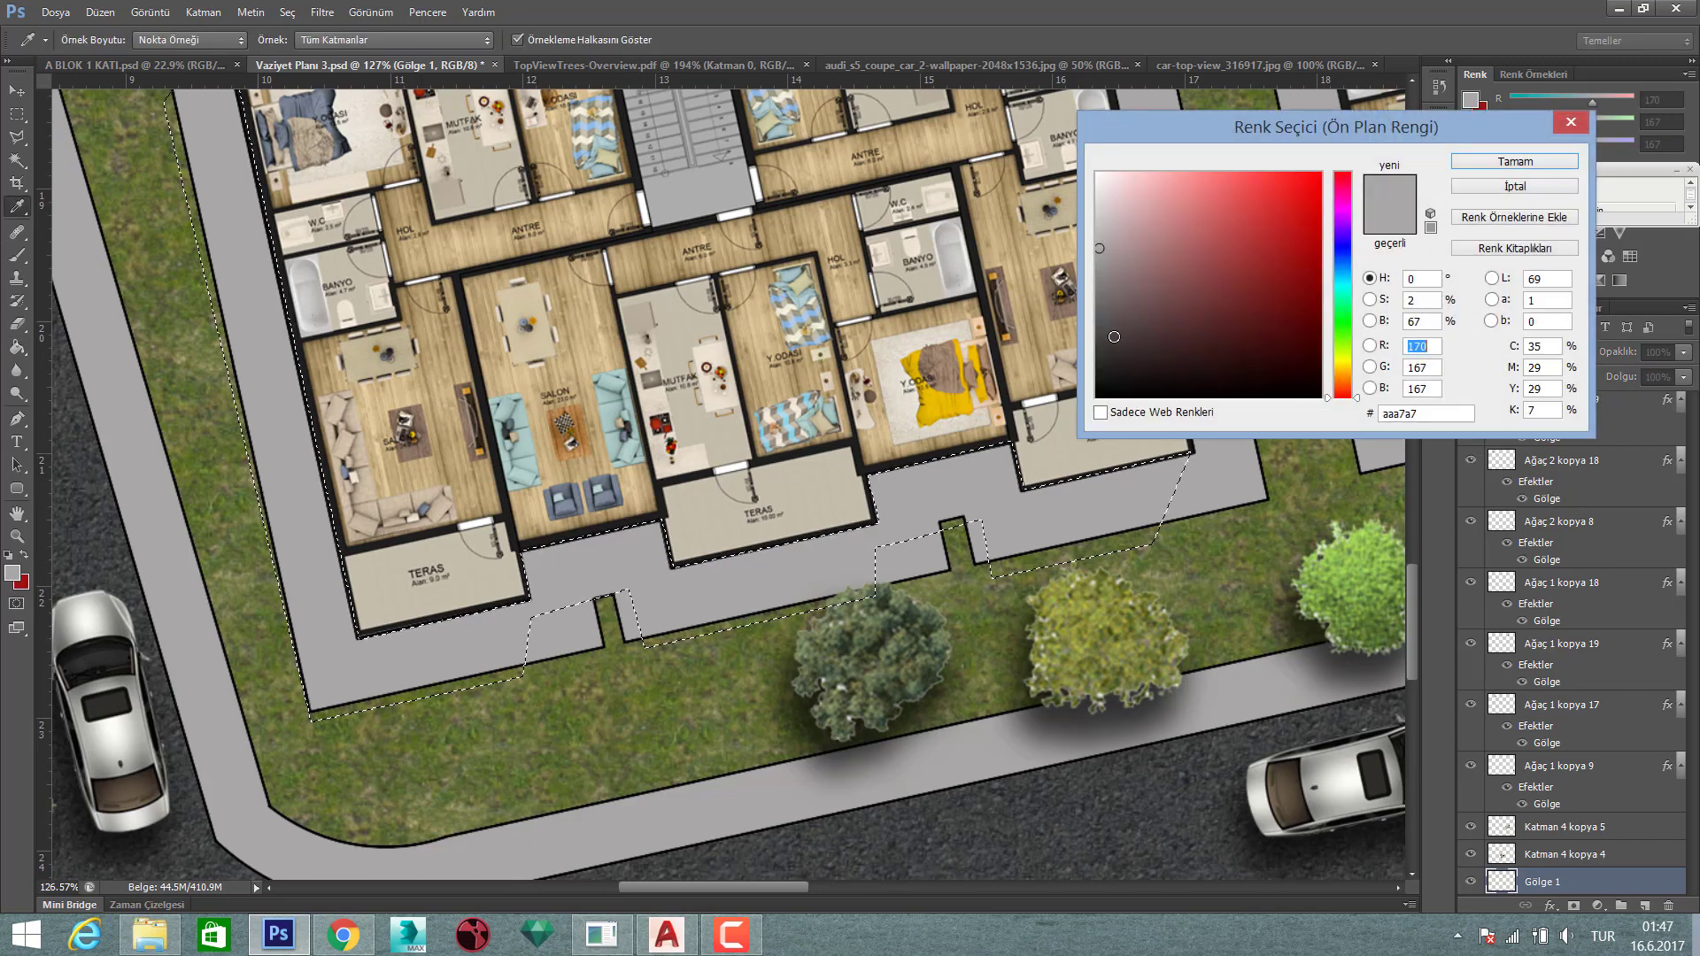
pyautogui.click(1055, 381)
pyautogui.click(1515, 161)
pyautogui.press('g')
pyautogui.click(955, 540)
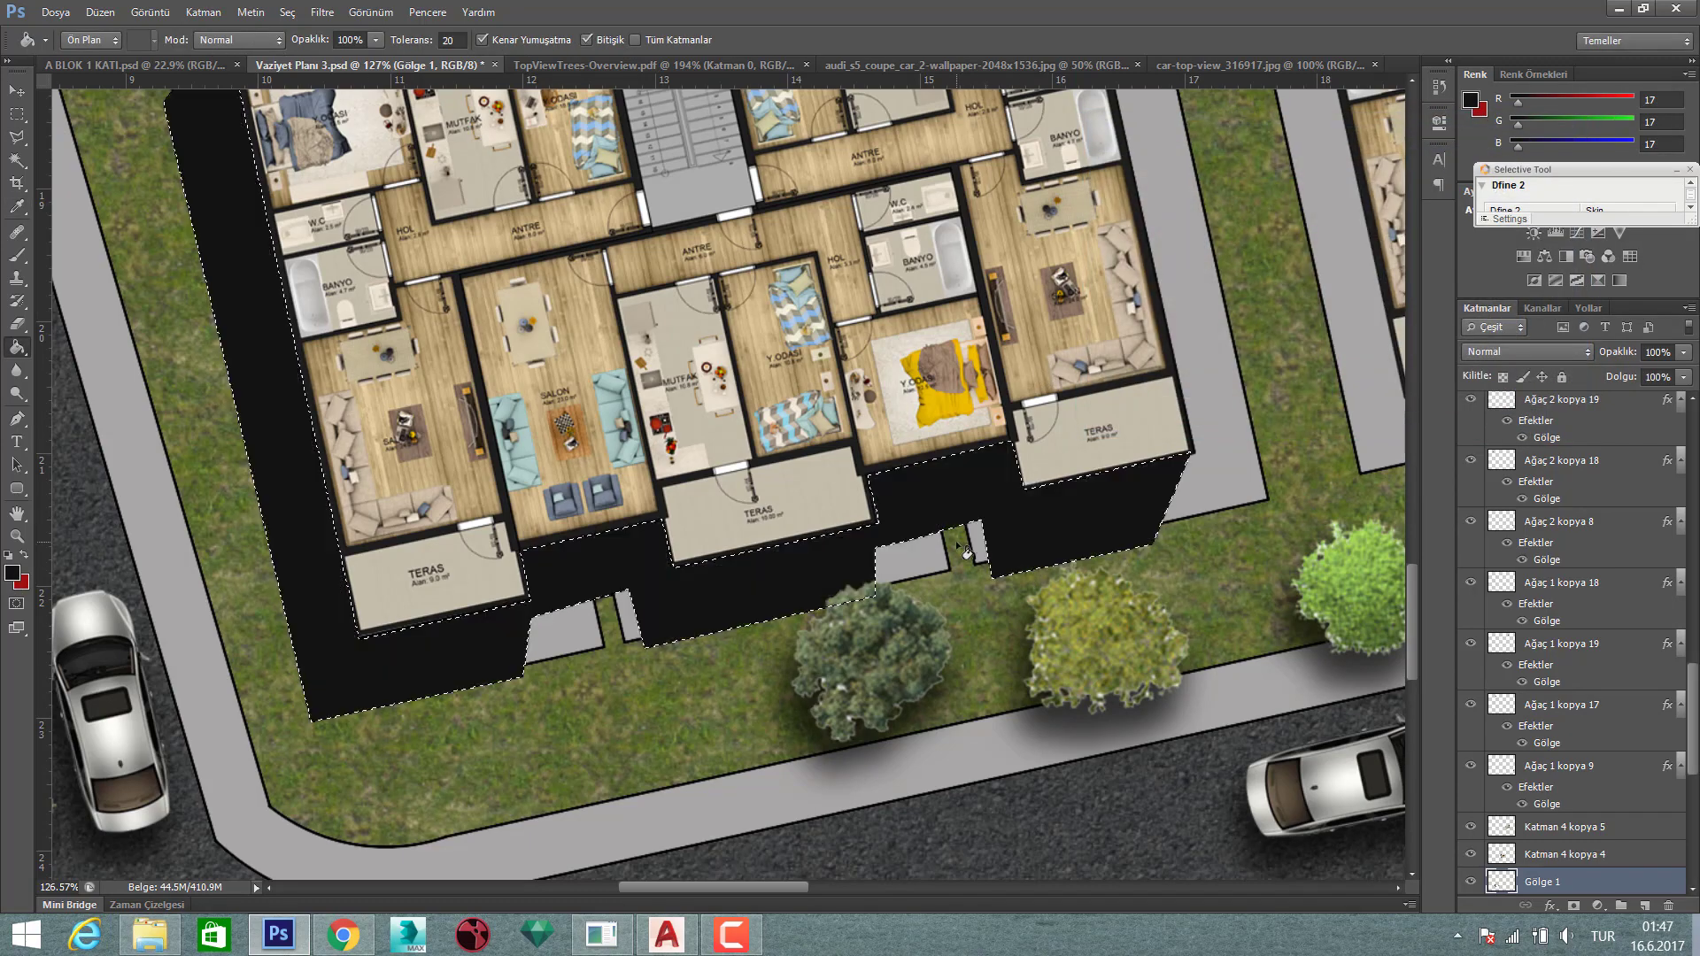
pyautogui.press('m')
pyautogui.rightClick(974, 416)
pyautogui.click(981, 438)
# - Lower the Gölge 1 layer opacity to about 70%
pyautogui.scroll(-3, 983, 478)
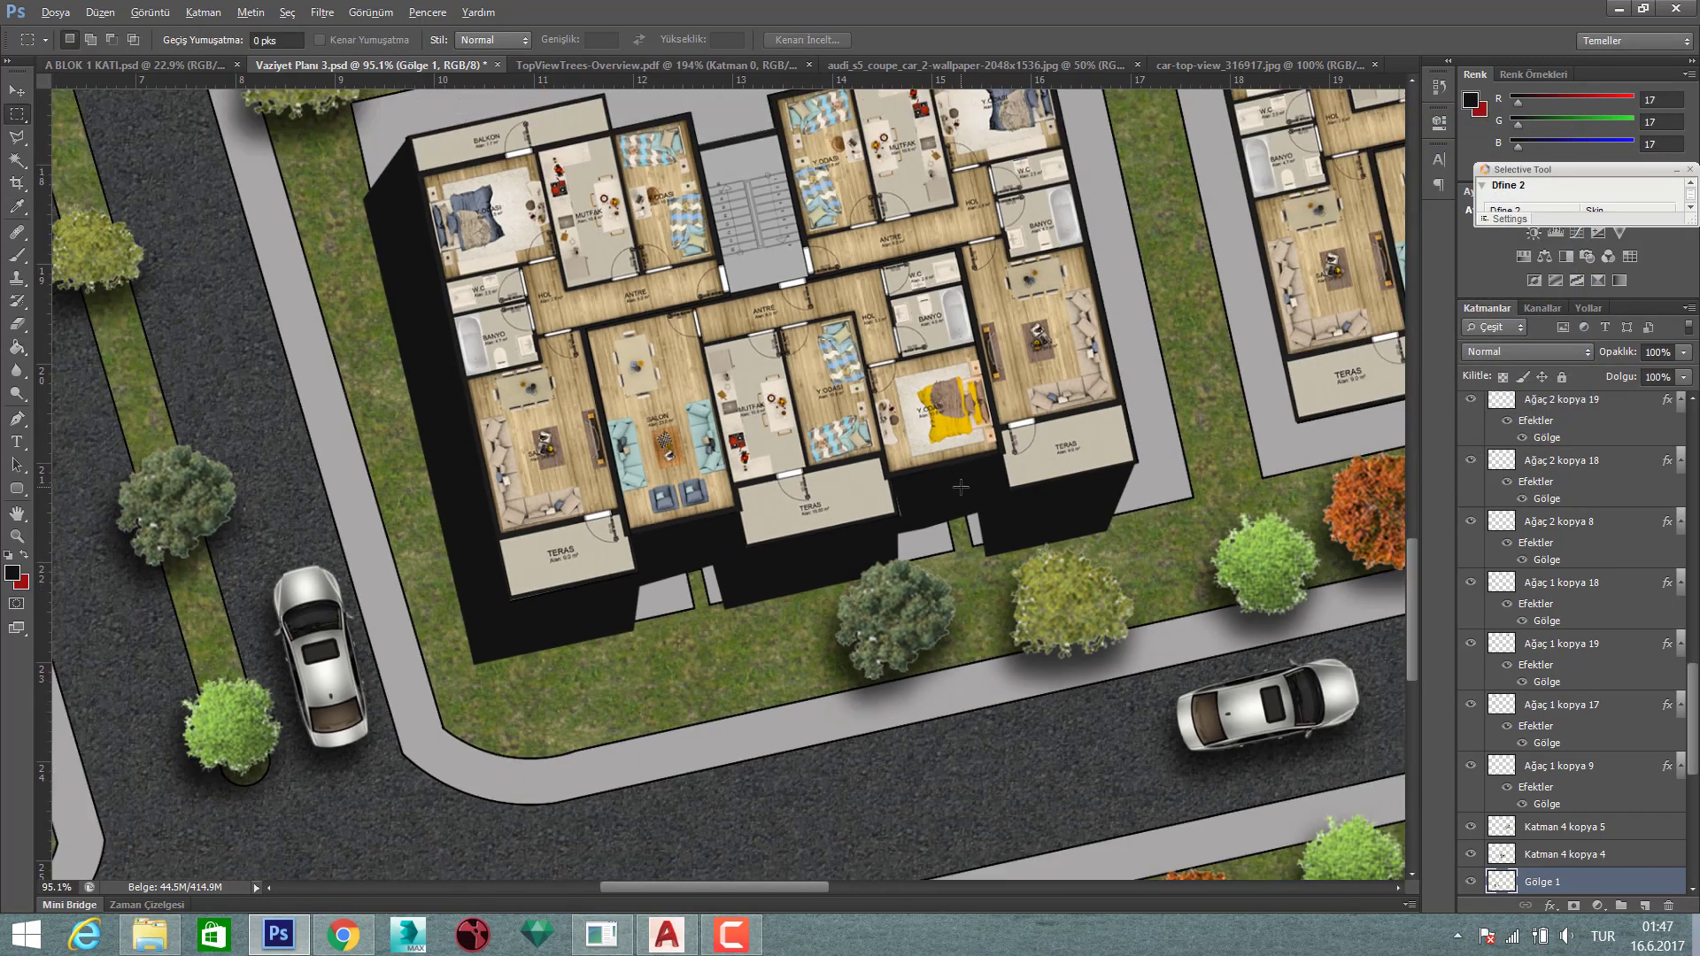
pyautogui.scroll(-2, 985, 490)
pyautogui.scroll(-2, 985, 490)
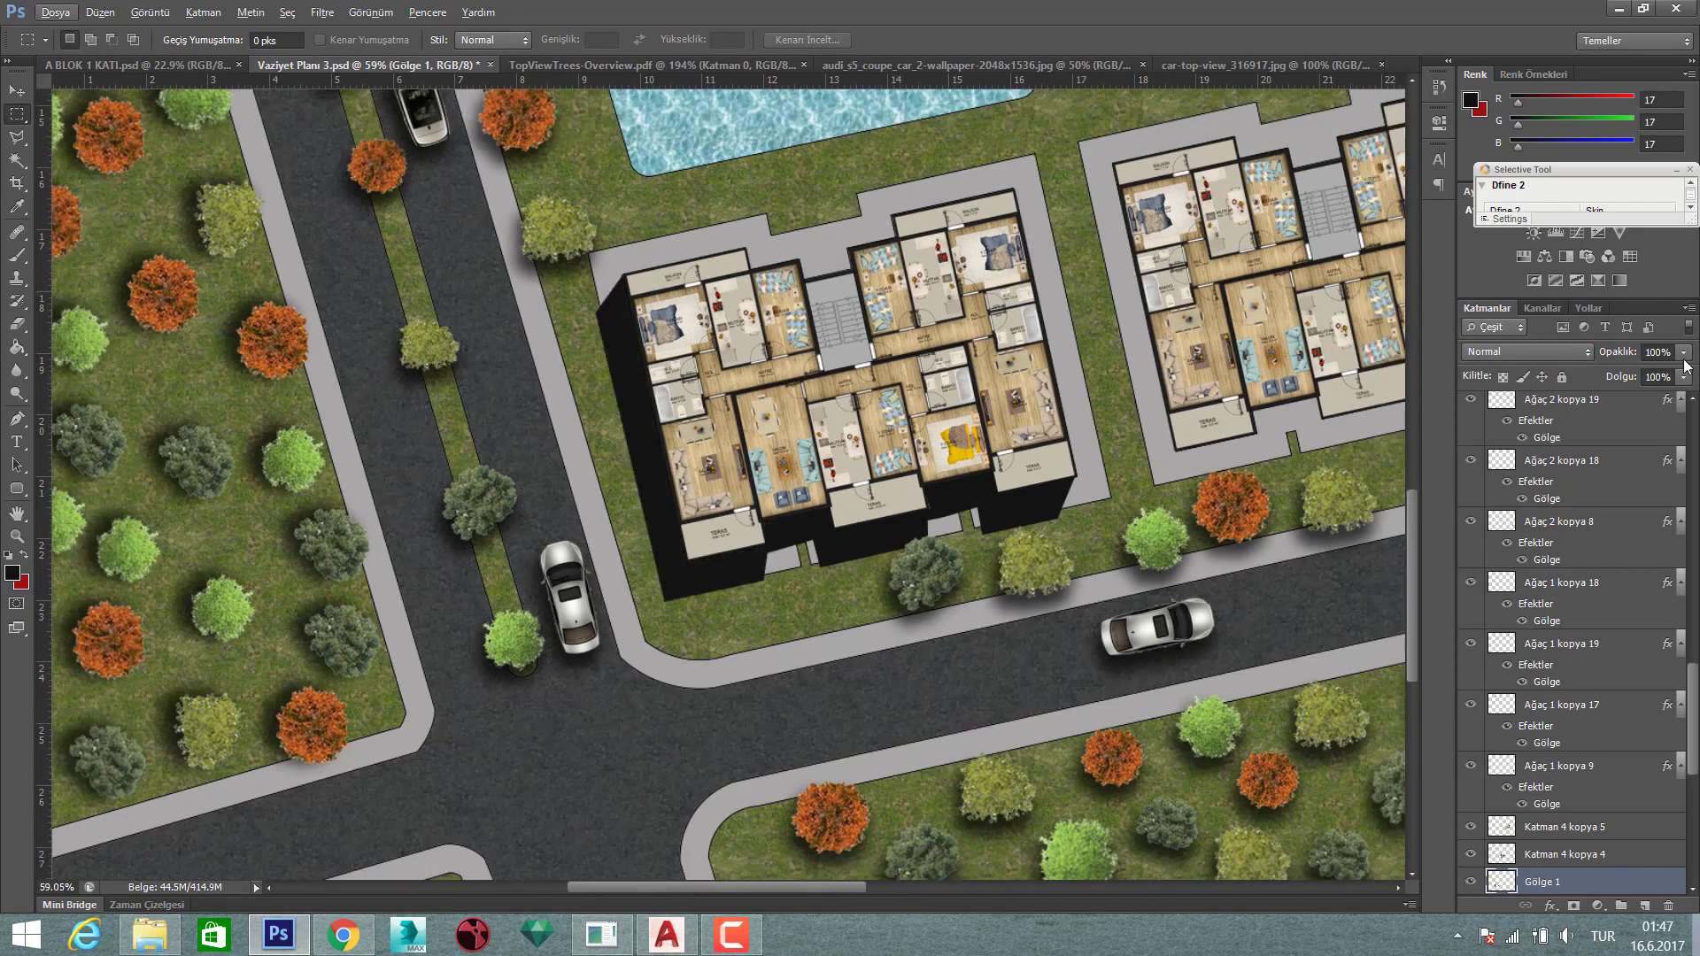
pyautogui.click(1684, 351)
pyautogui.moveTo(1682, 372); pyautogui.dragTo(1659, 379)
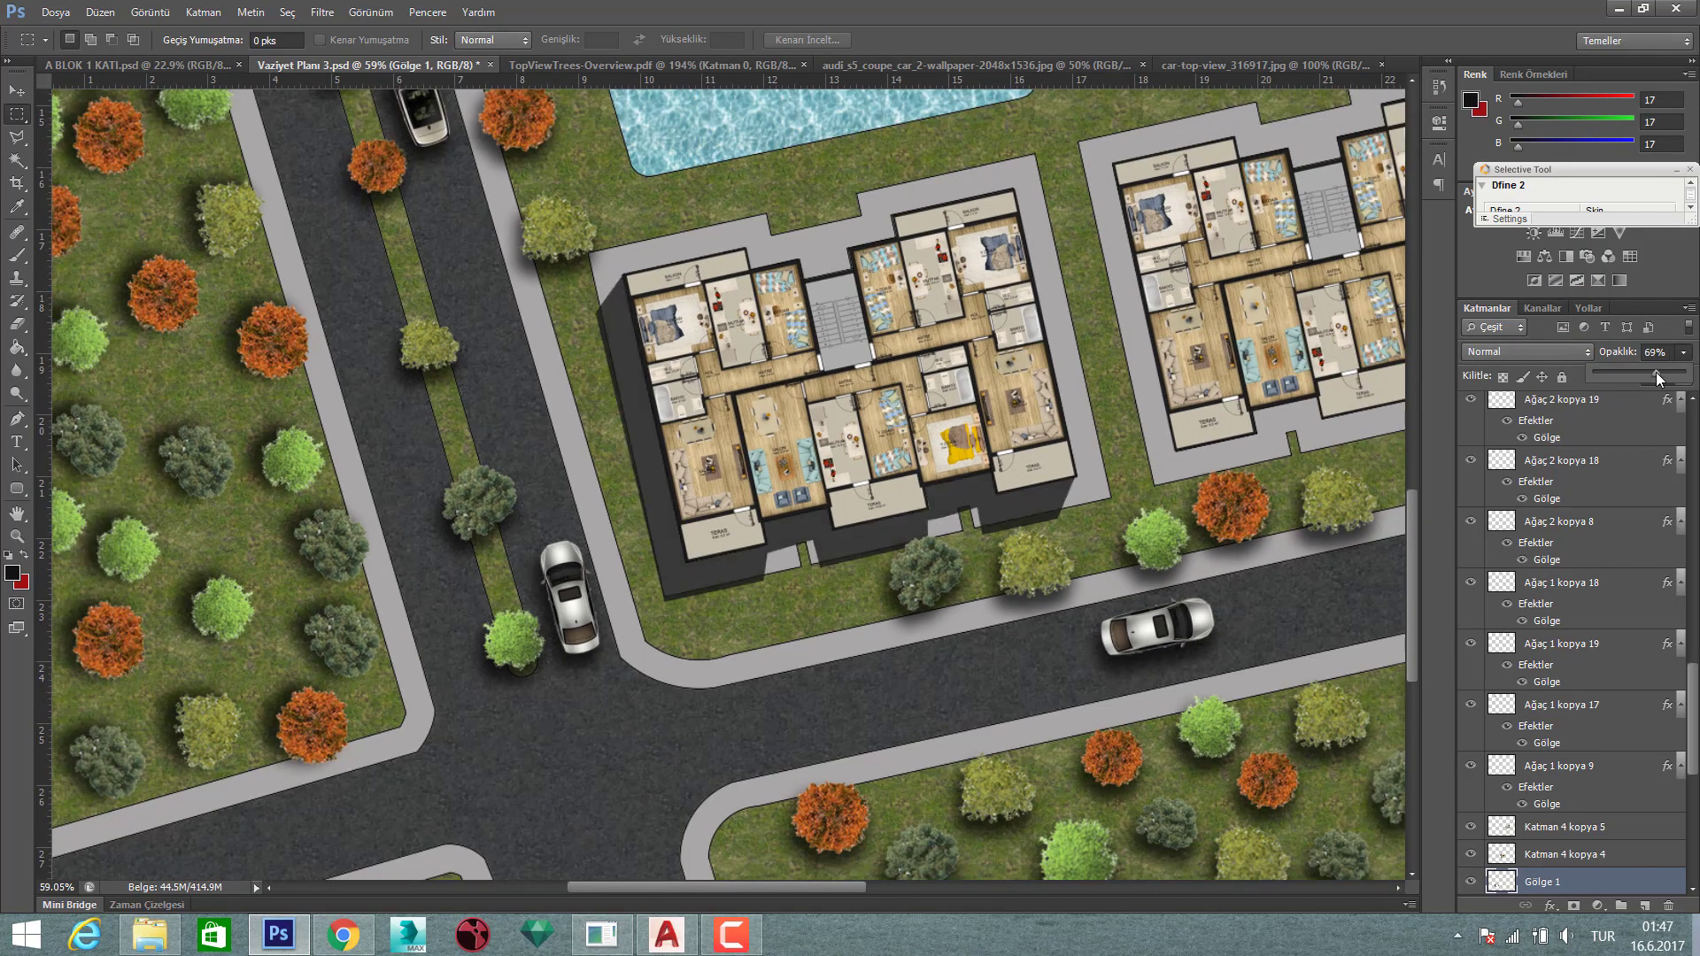
pyautogui.scroll(-3, 884, 494)
pyautogui.scroll(-2, 884, 494)
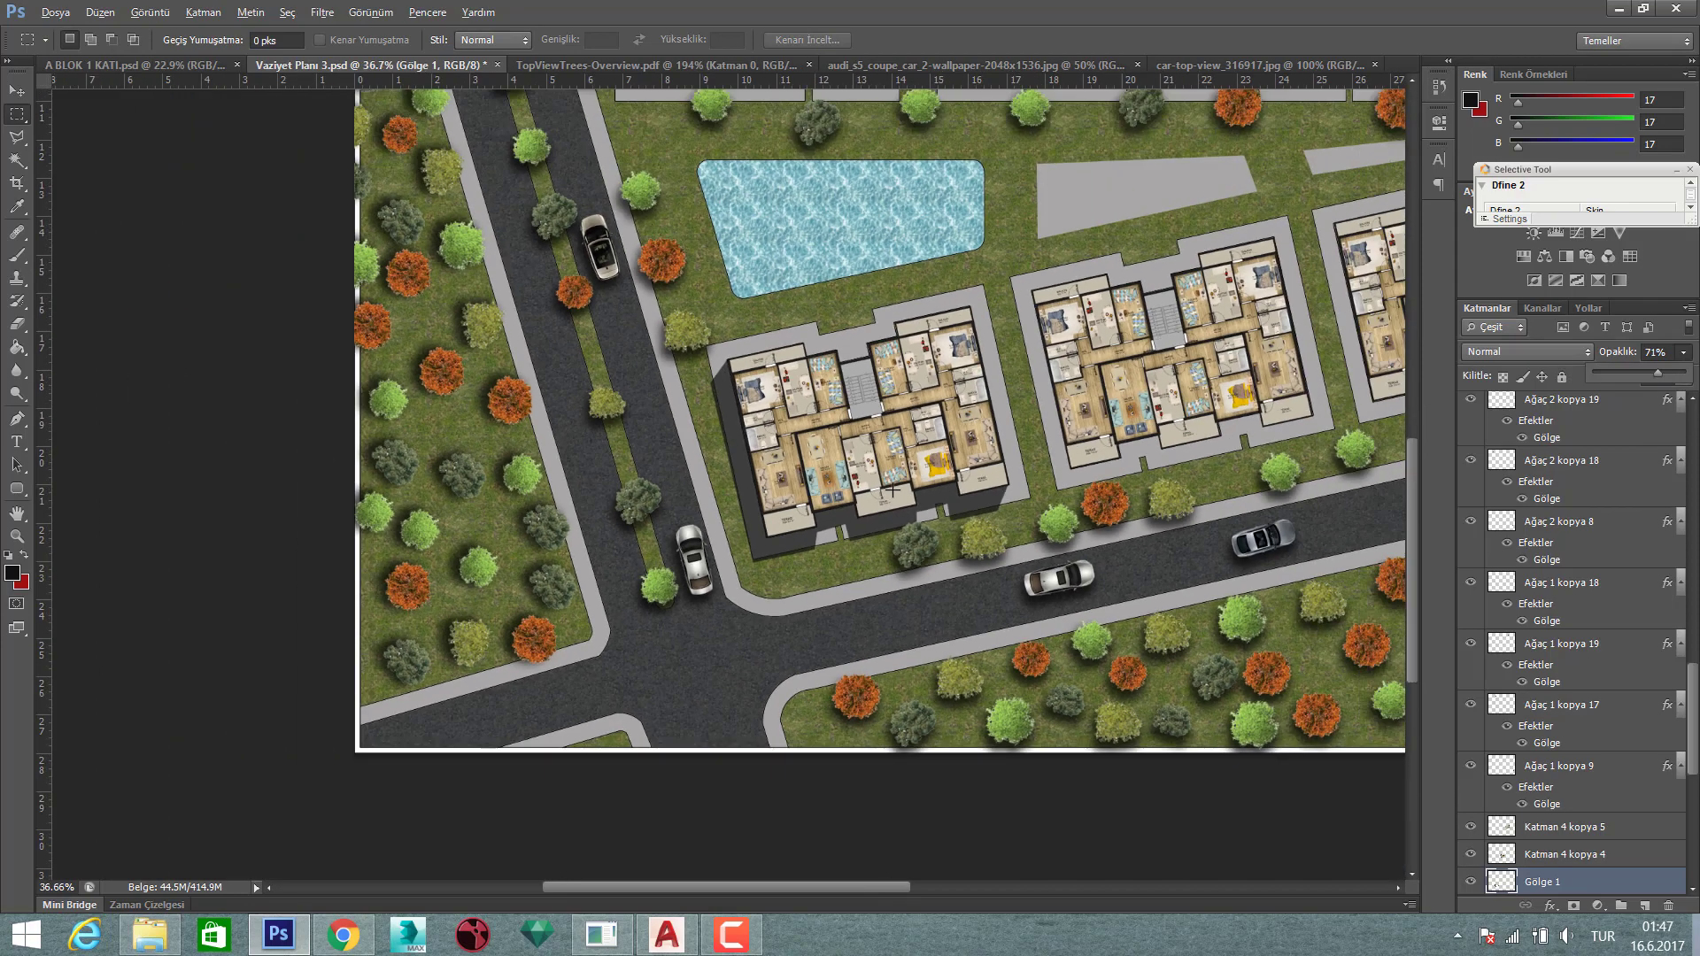
# - Outline the gap beside the stairwell with the Polygonal Lasso
pyautogui.press('v')
pyautogui.scroll(3, 957, 443)
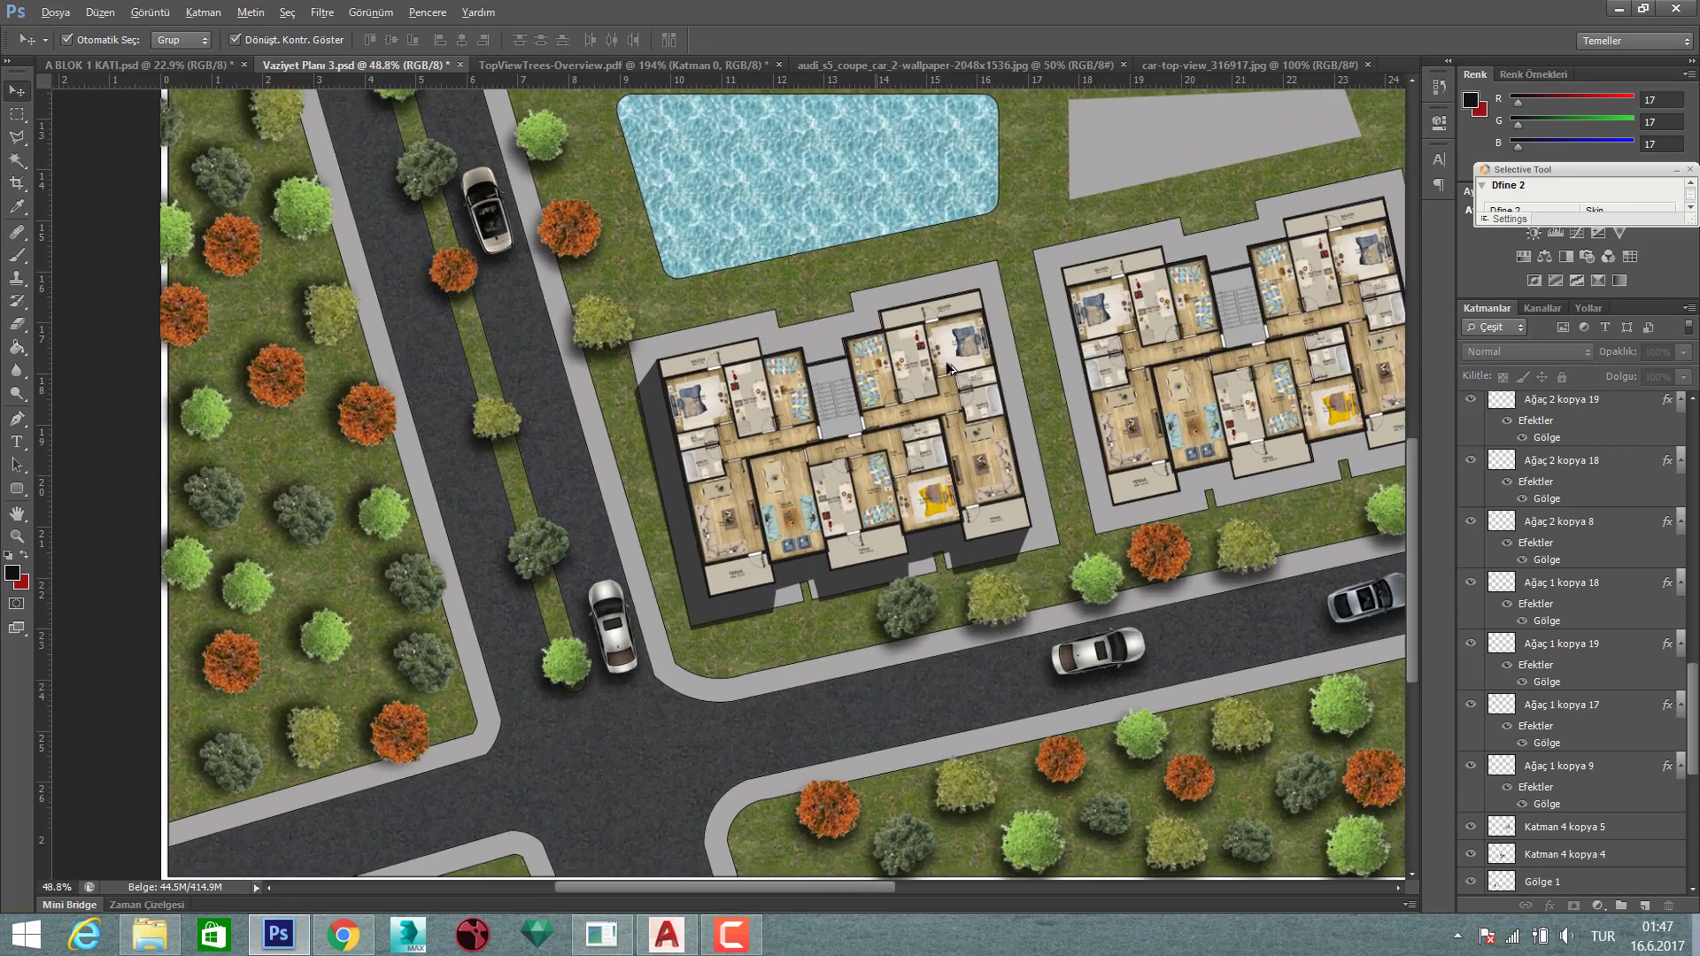
pyautogui.scroll(2, 974, 496)
pyautogui.scroll(2, 1003, 574)
pyautogui.press('l')
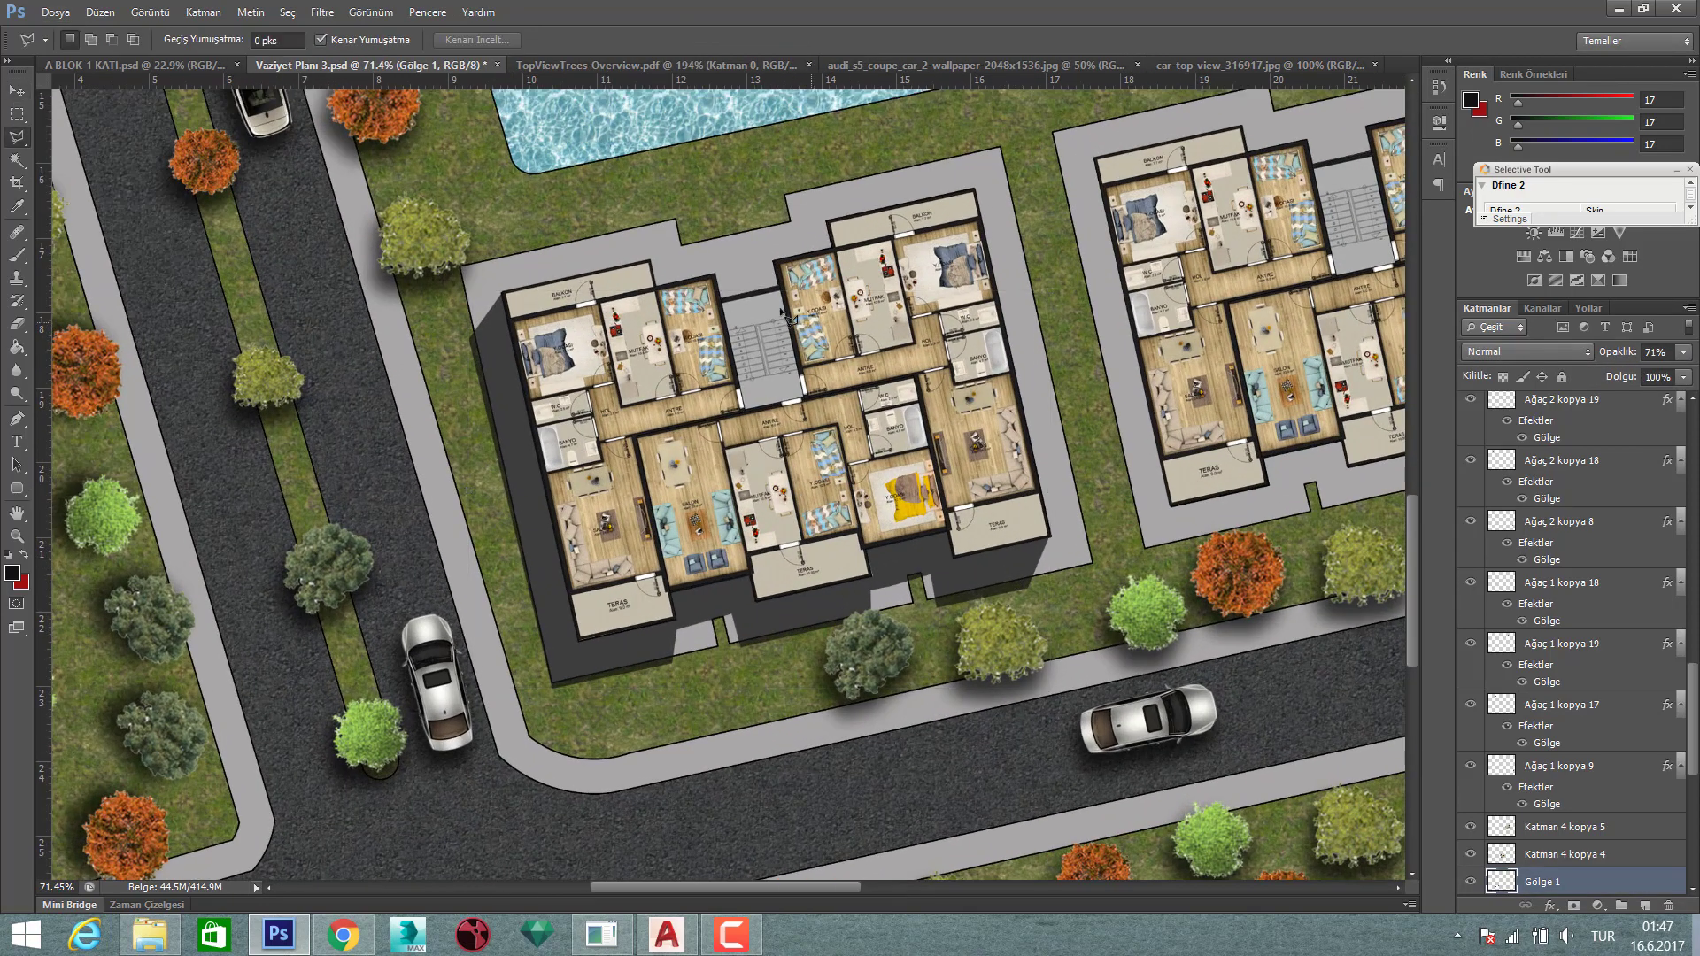
pyautogui.scroll(2, 816, 280)
pyautogui.scroll(3, 815, 280)
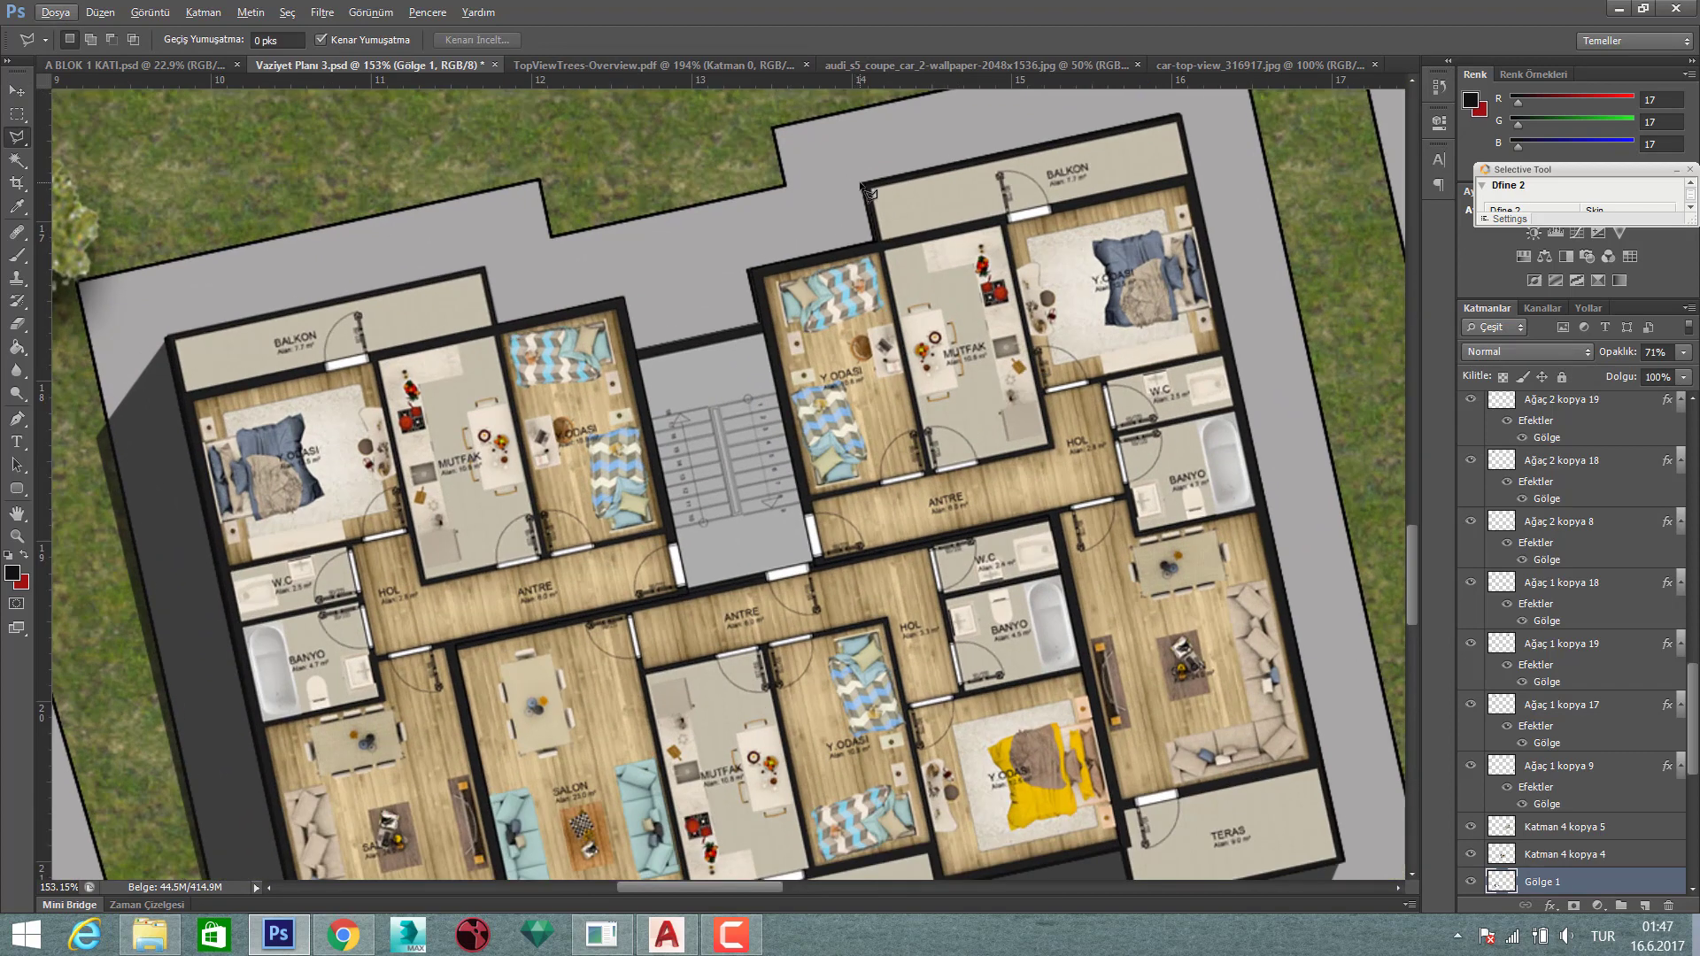
pyautogui.click(862, 183)
pyautogui.click(844, 245)
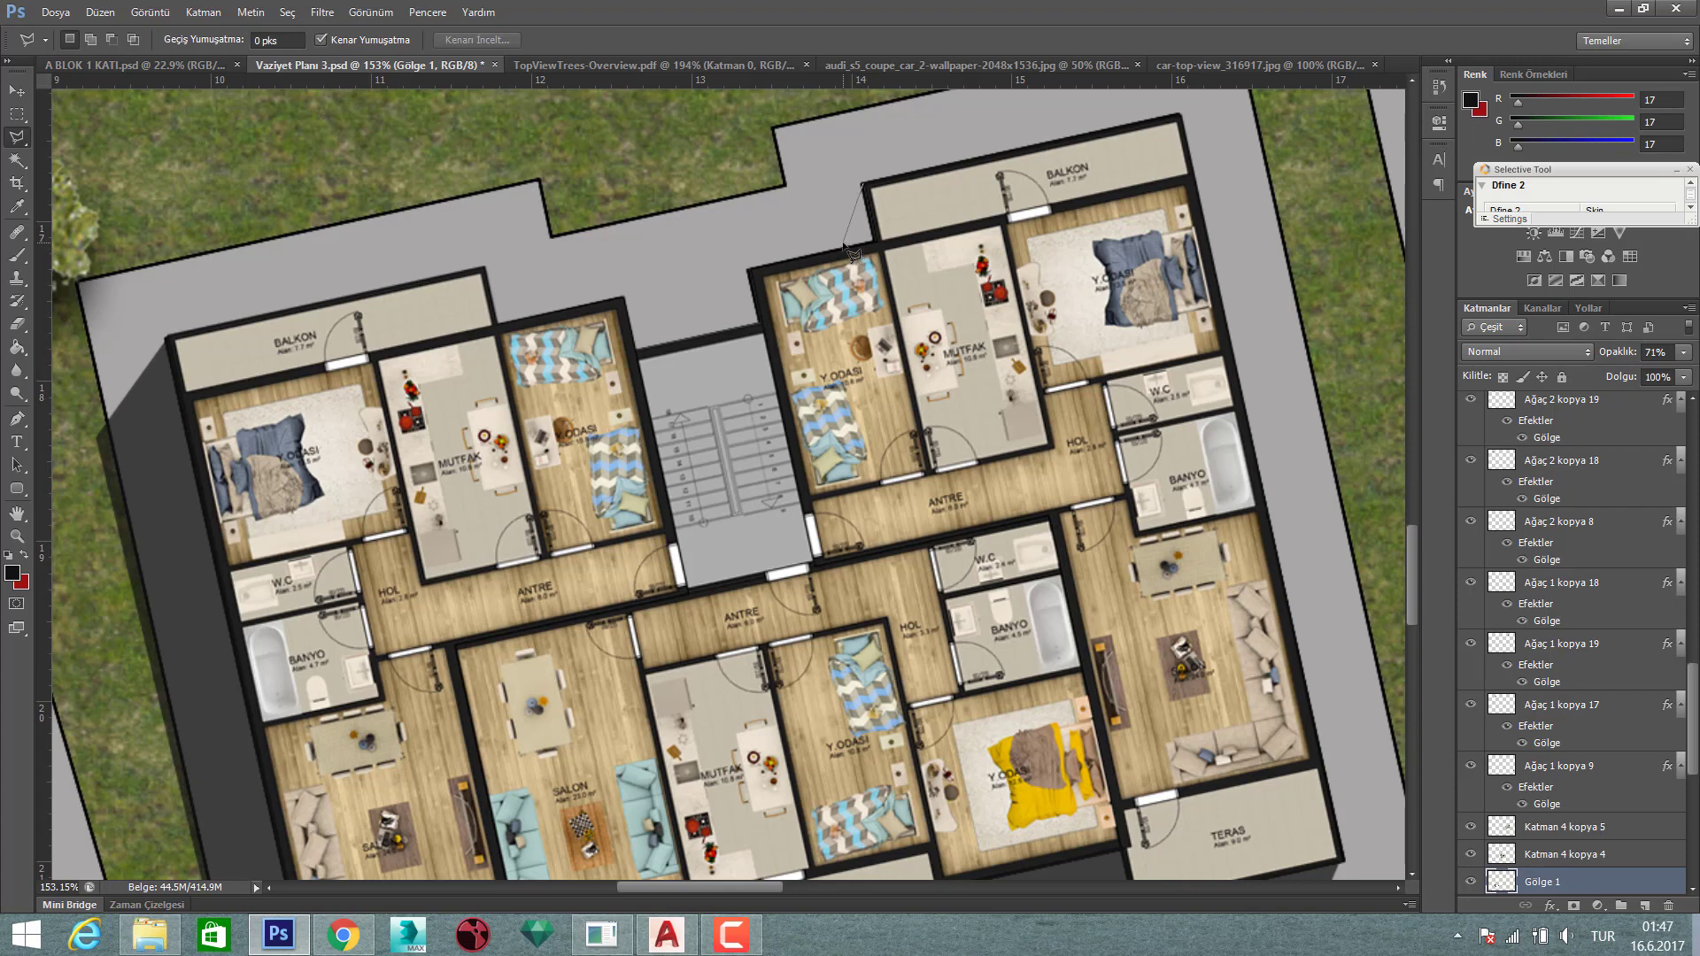
pyautogui.click(734, 267)
pyautogui.click(726, 326)
pyautogui.click(634, 346)
pyautogui.click(768, 328)
pyautogui.click(761, 276)
pyautogui.doubleClick(888, 257)
# - Fill the stairwell gap with the near-black shadow colour and deselect
pyautogui.press('g')
pyautogui.click(872, 248)
pyautogui.press('m')
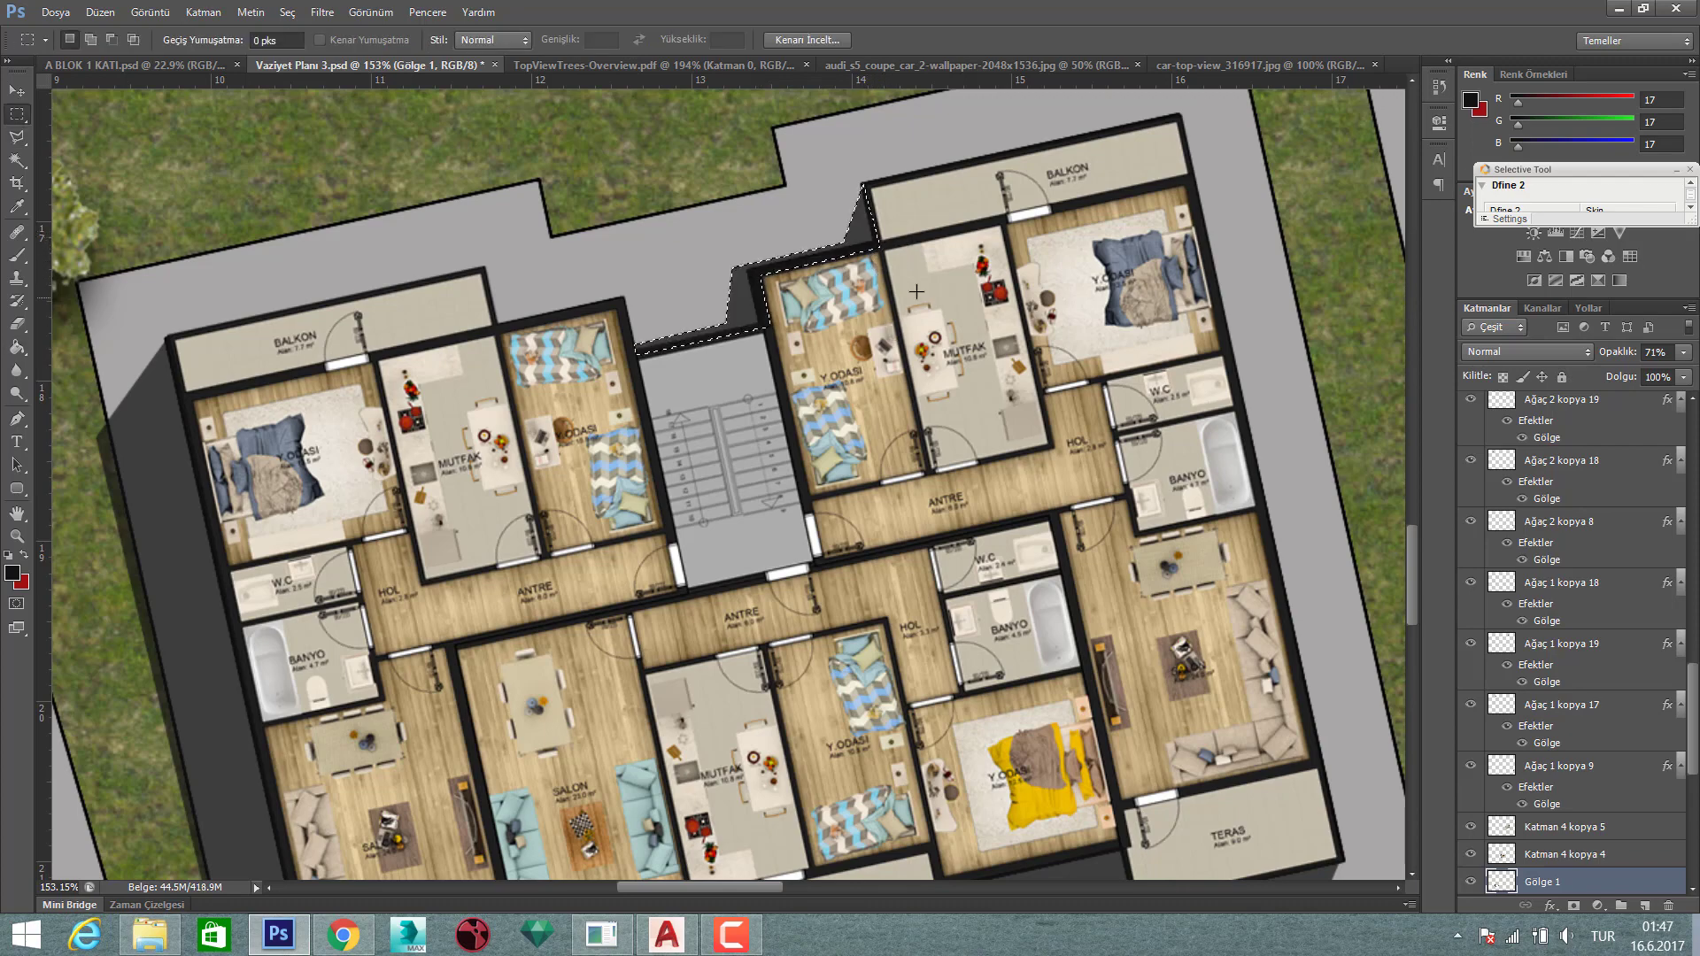
pyautogui.rightClick(930, 286)
pyautogui.click(952, 302)
pyautogui.scroll(-5, 911, 314)
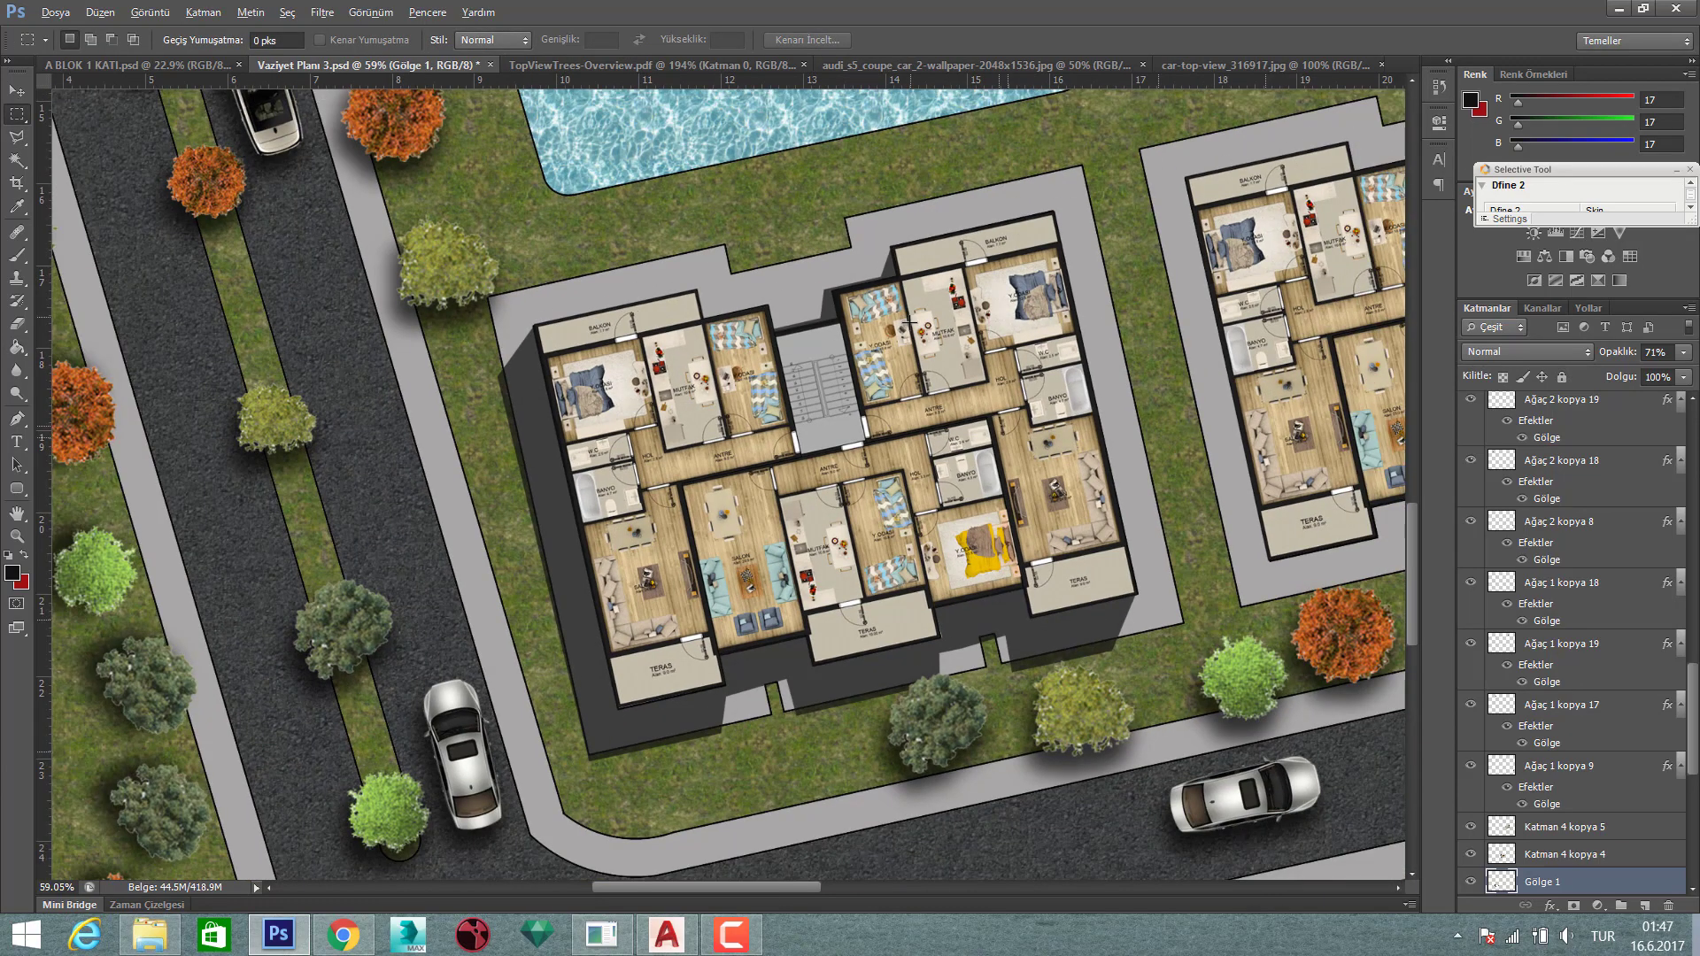
pyautogui.scroll(-3, 899, 363)
pyautogui.scroll(3, 794, 580)
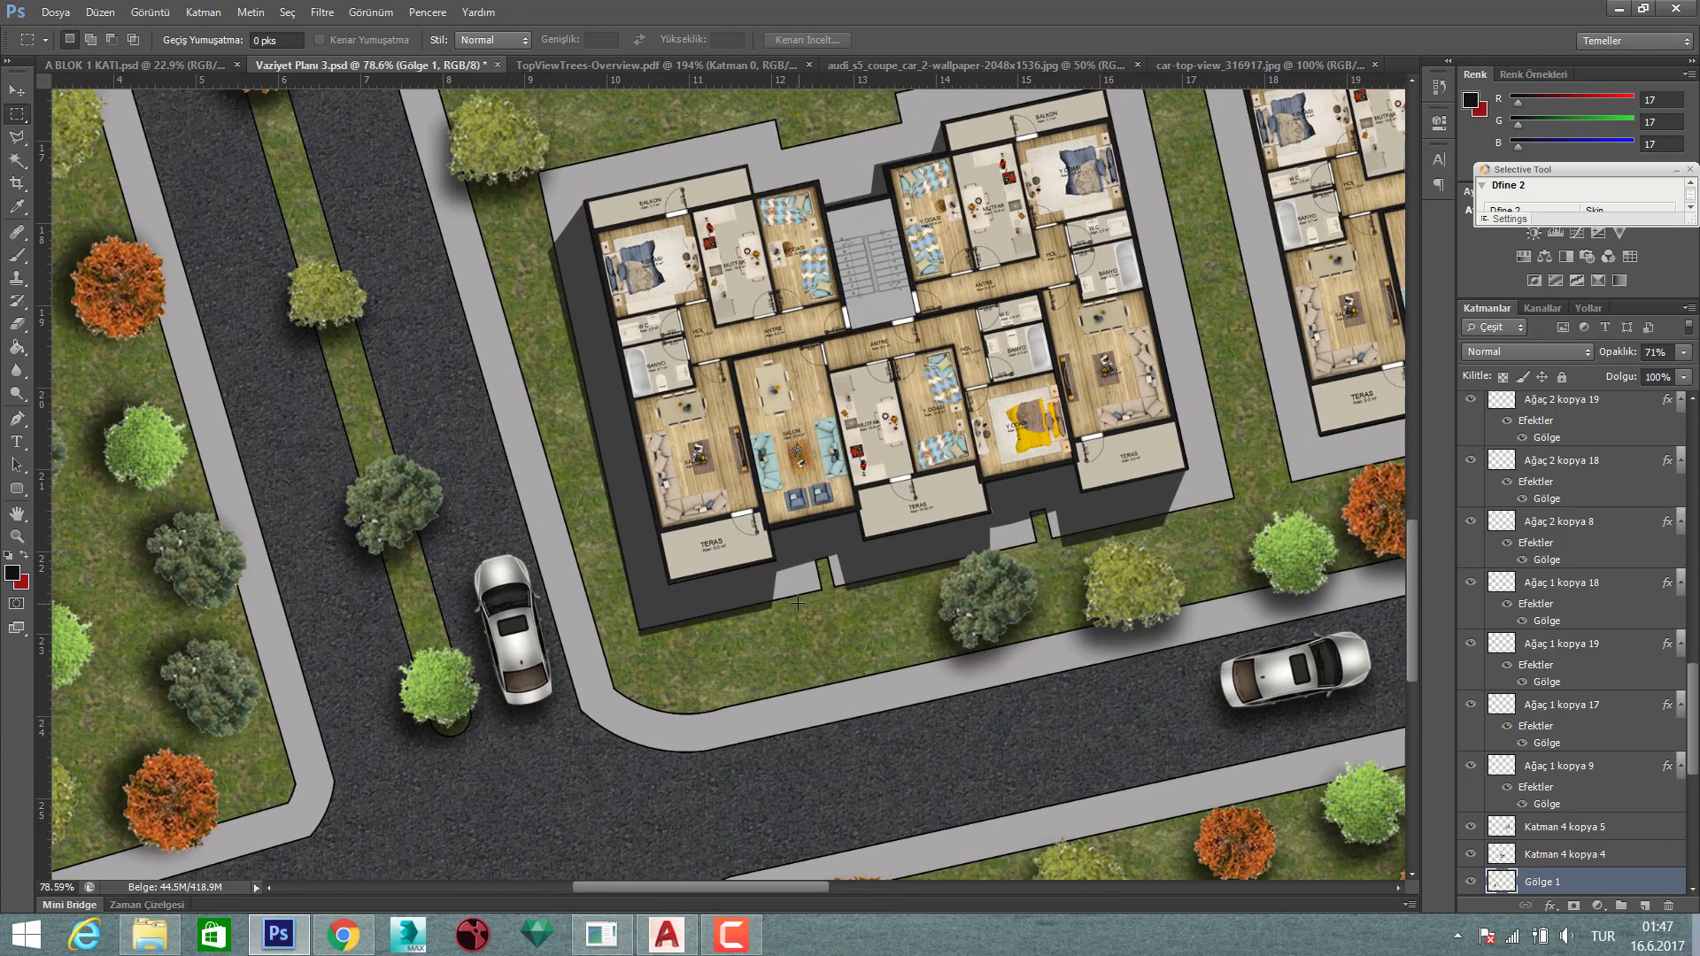
pyautogui.scroll(2, 795, 580)
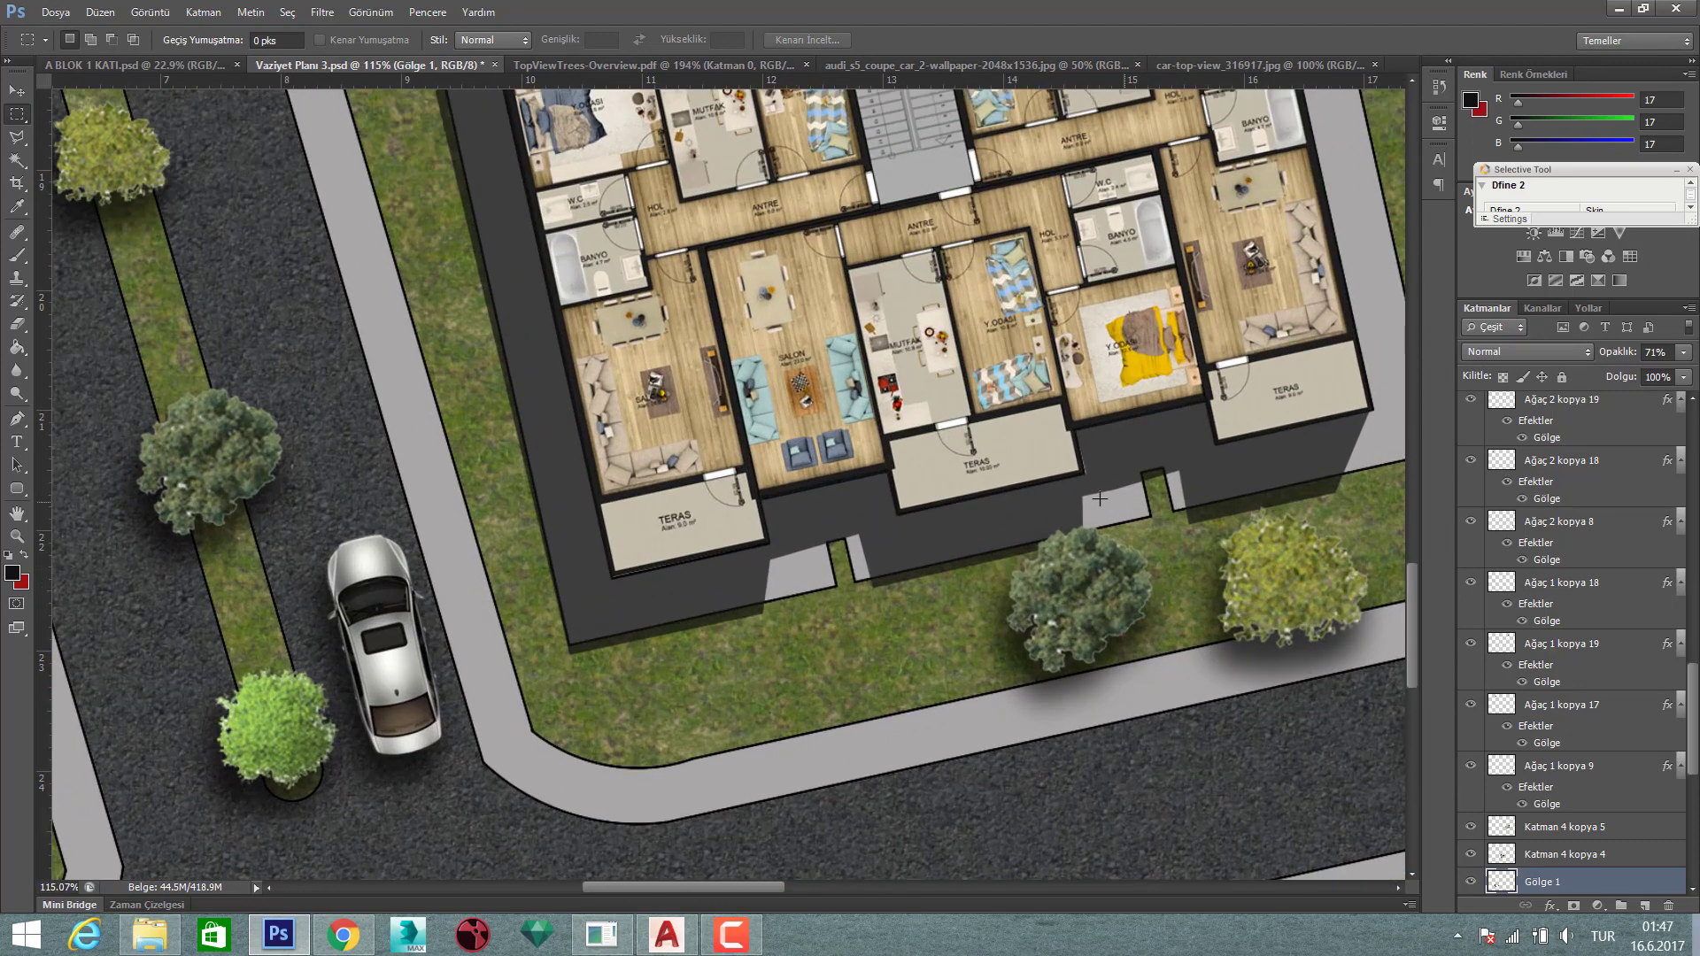
# - Outline the small notch on the building's lower edge, fill it, and deselect
pyautogui.press('l')
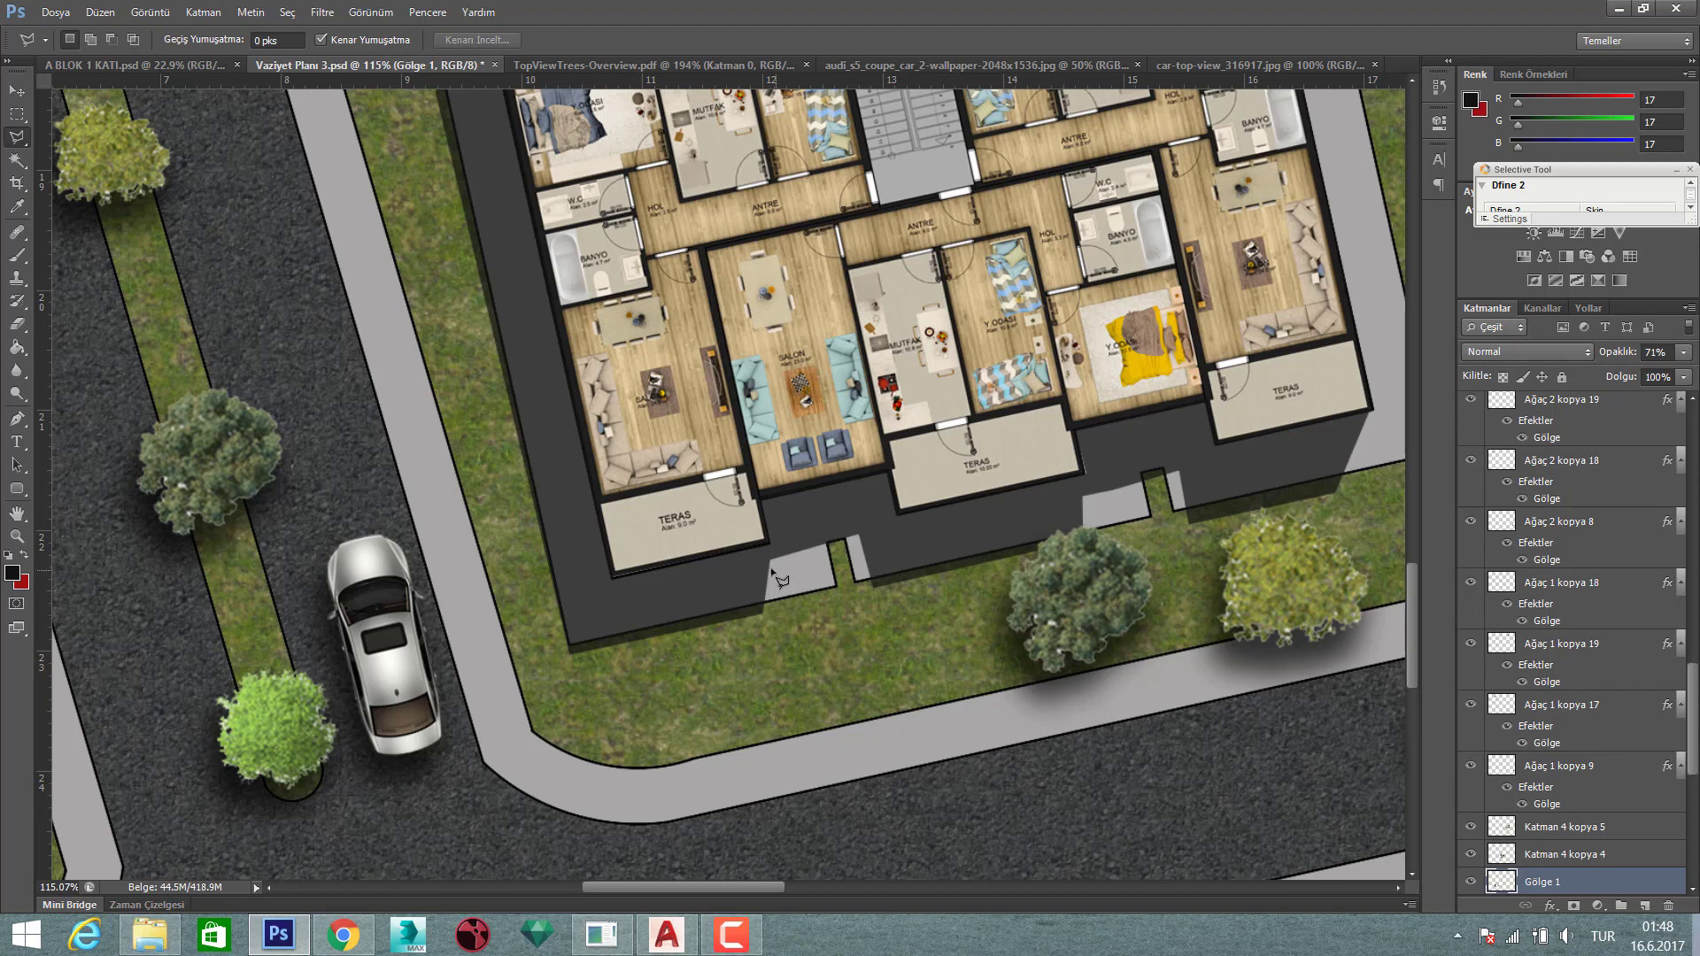
pyautogui.click(864, 541)
pyautogui.click(771, 559)
pyautogui.press('g')
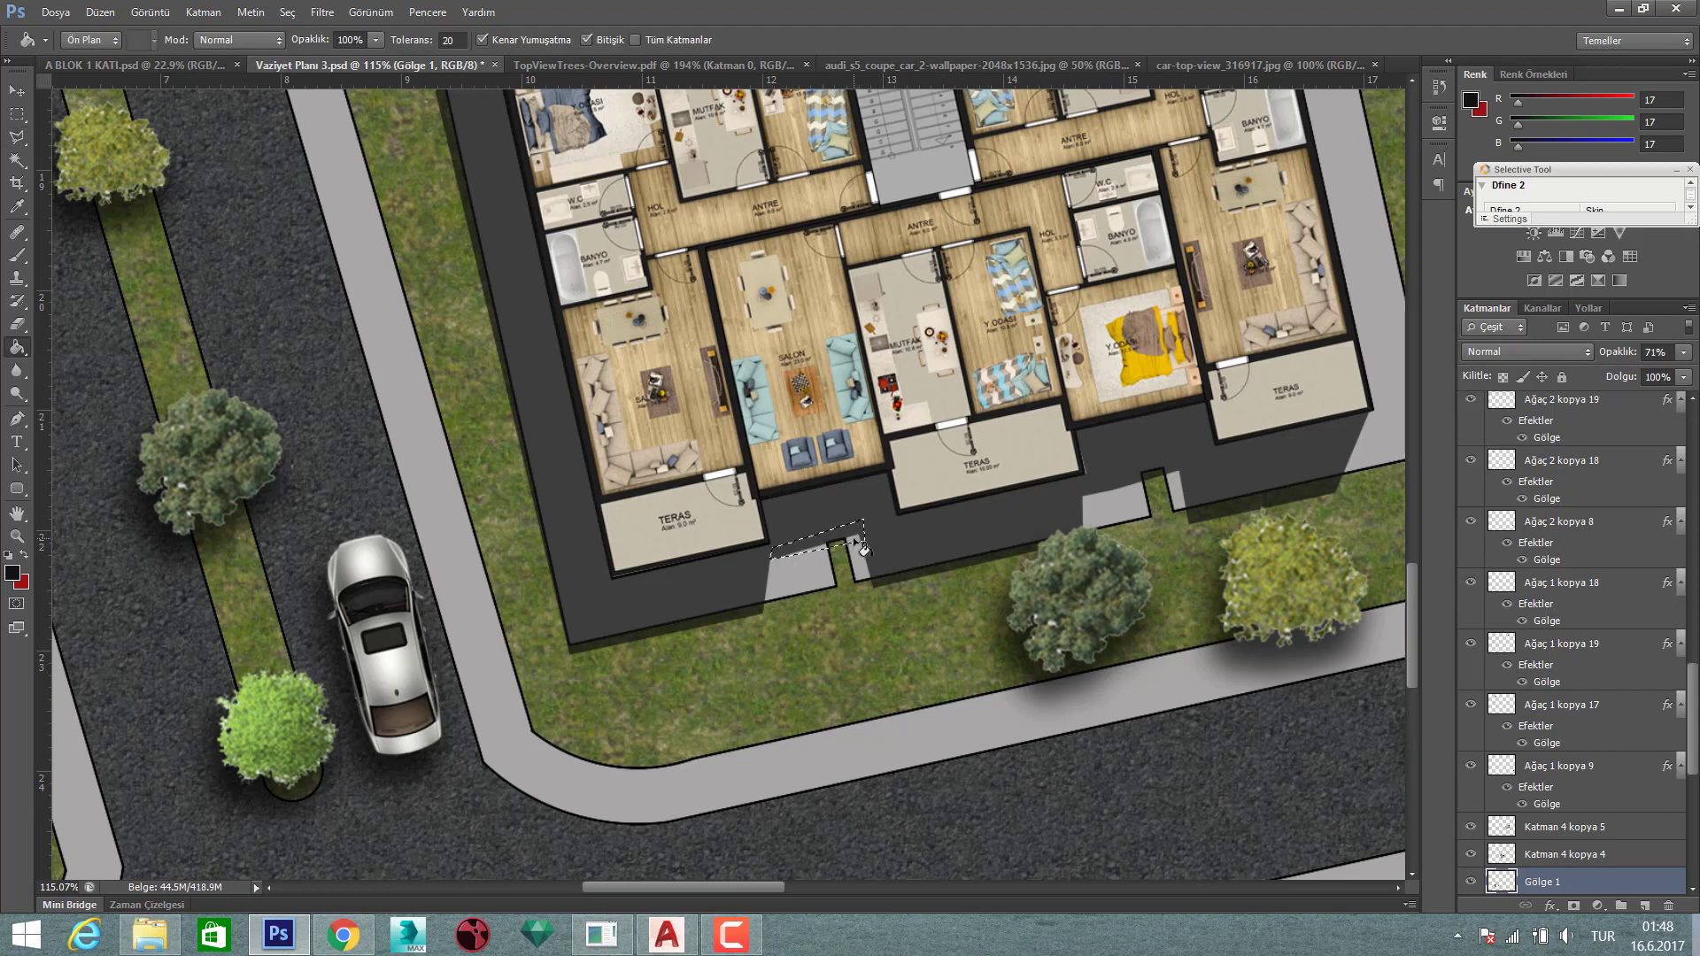
pyautogui.press('m')
pyautogui.rightClick(927, 478)
pyautogui.click(932, 484)
pyautogui.scroll(-3, 924, 476)
# - Alt-drag shadow copies under the middle and right buildings, nudging each into place
pyautogui.scroll(-5, 925, 475)
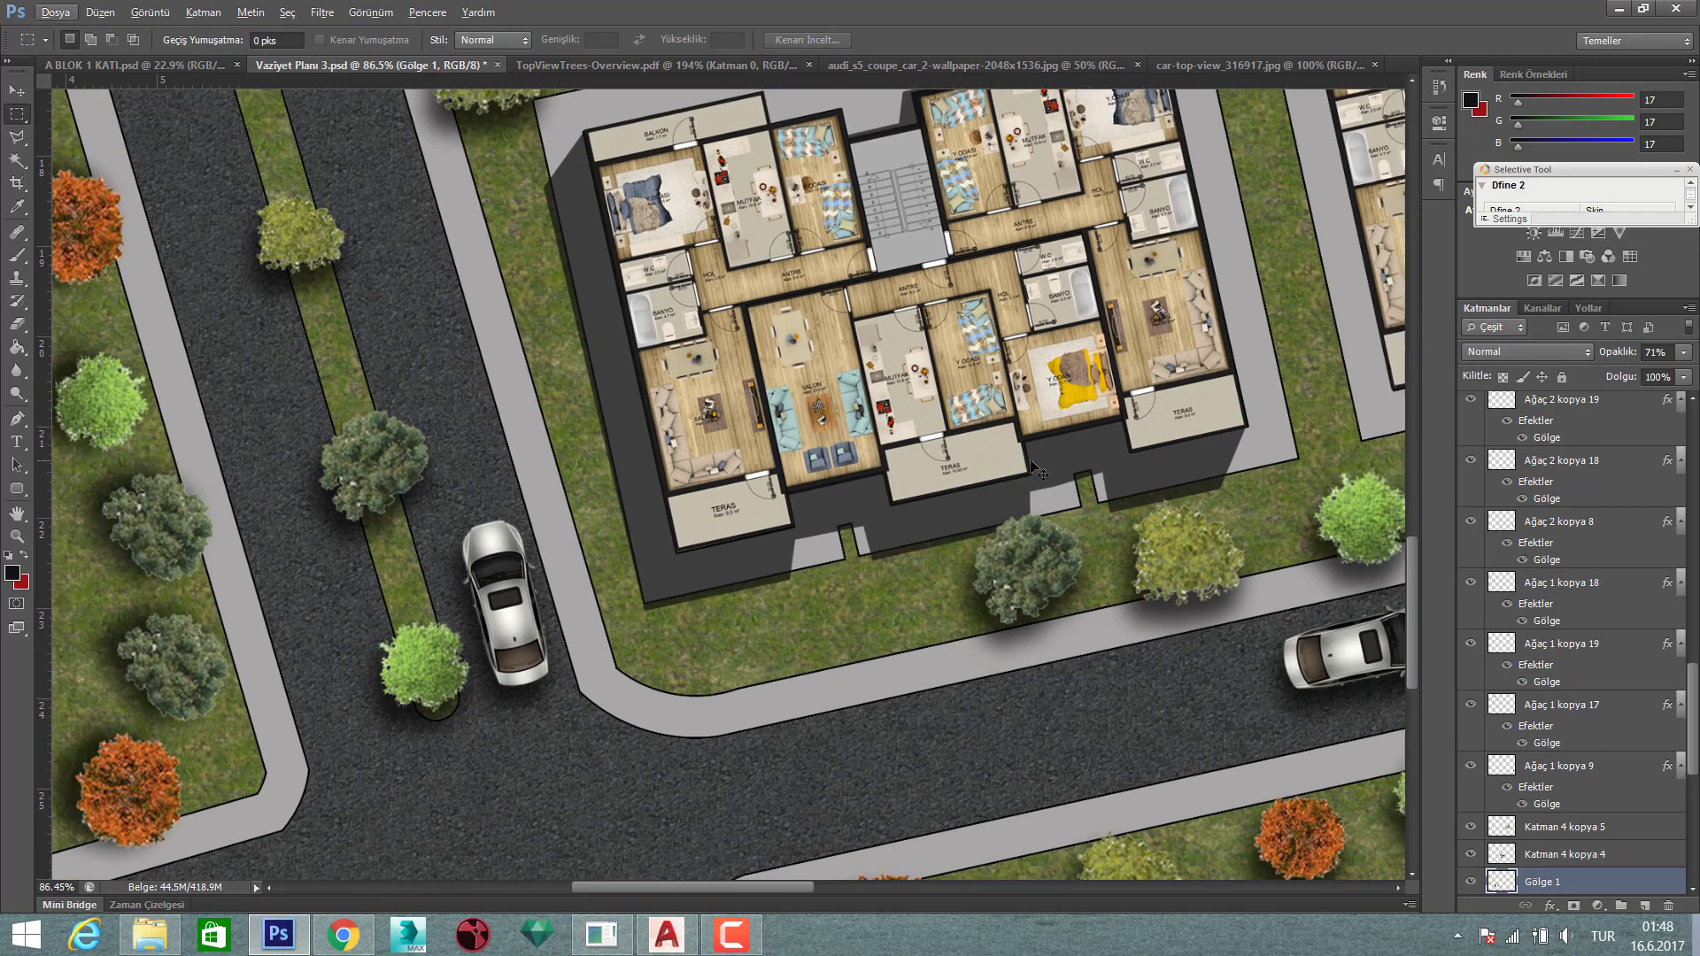
pyautogui.scroll(-3, 999, 449)
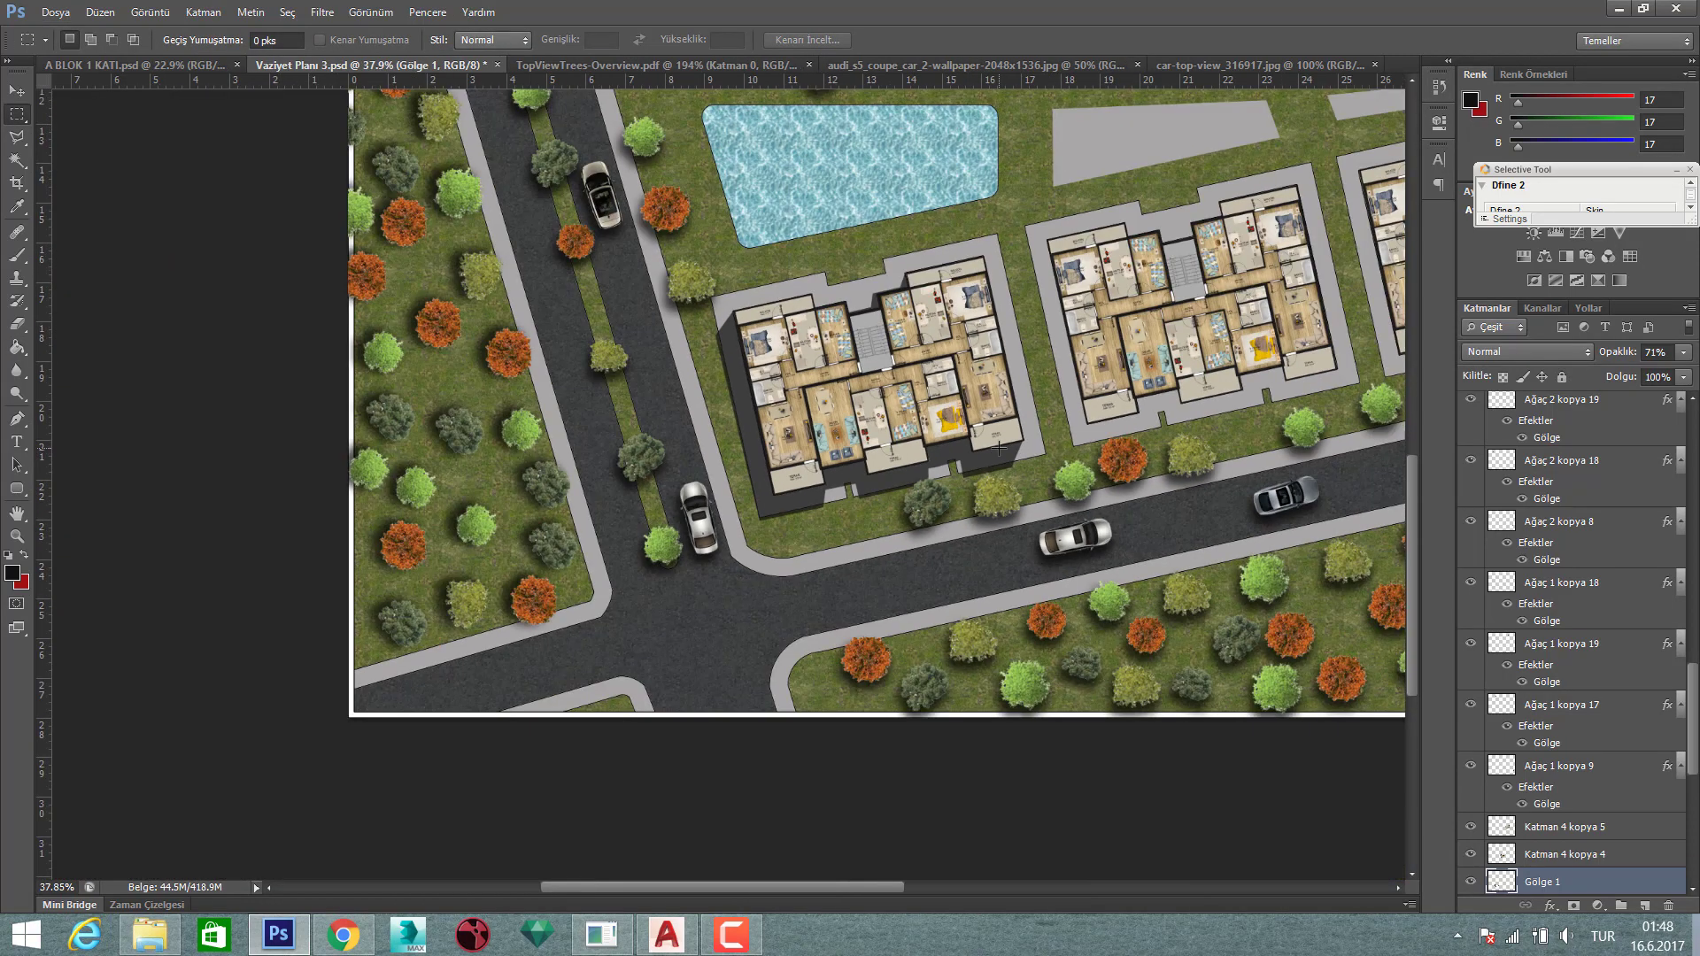
pyautogui.press('v')
pyautogui.scroll(2, 1114, 416)
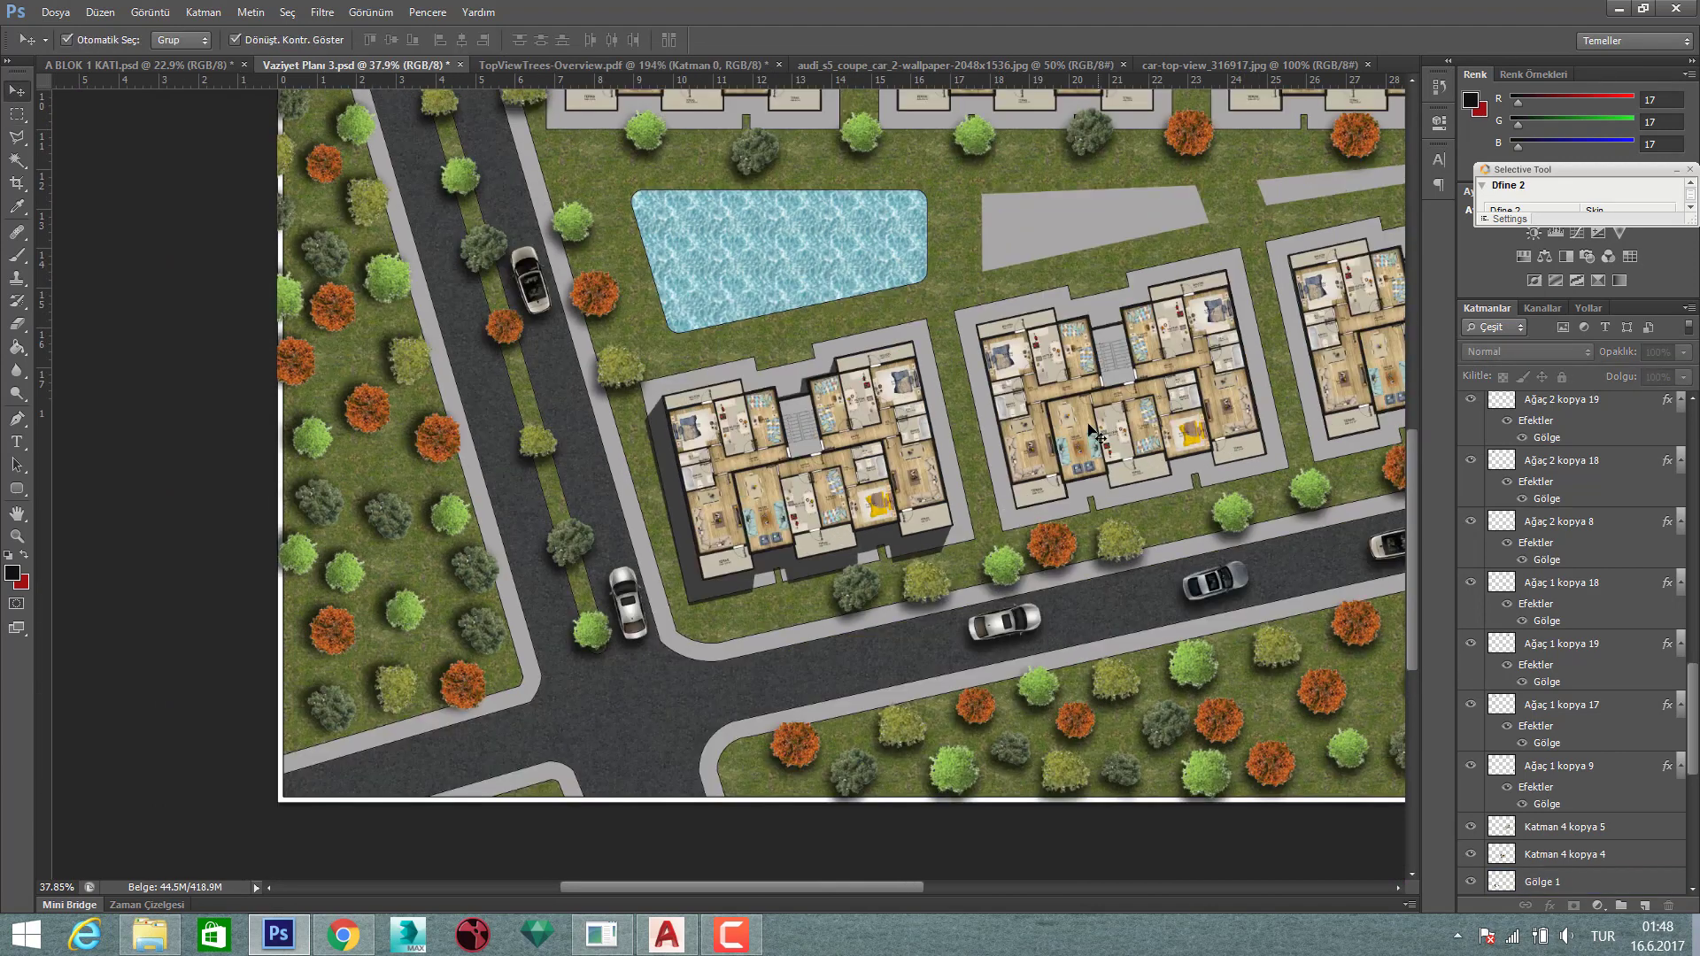
pyautogui.moveTo(970, 535); pyautogui.dragTo(1251, 469)
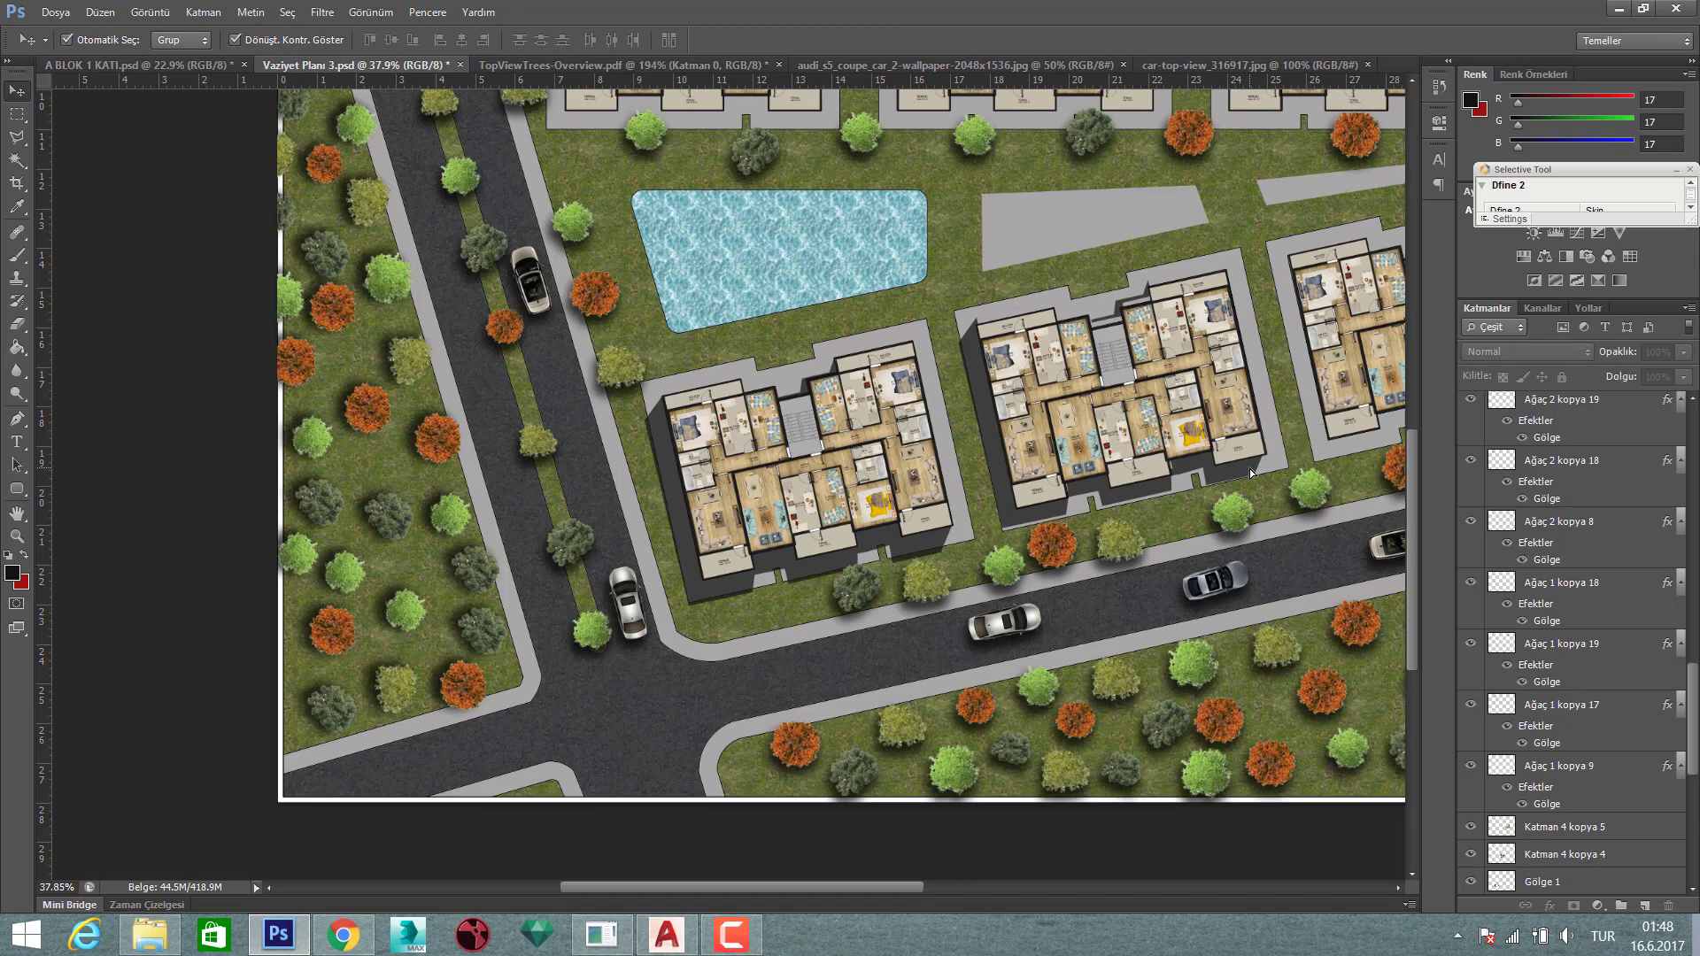
pyautogui.press('Down')
pyautogui.press('Down')
pyautogui.press('Down')
pyautogui.press('Down')
pyautogui.press('Down')
pyautogui.press('Down')
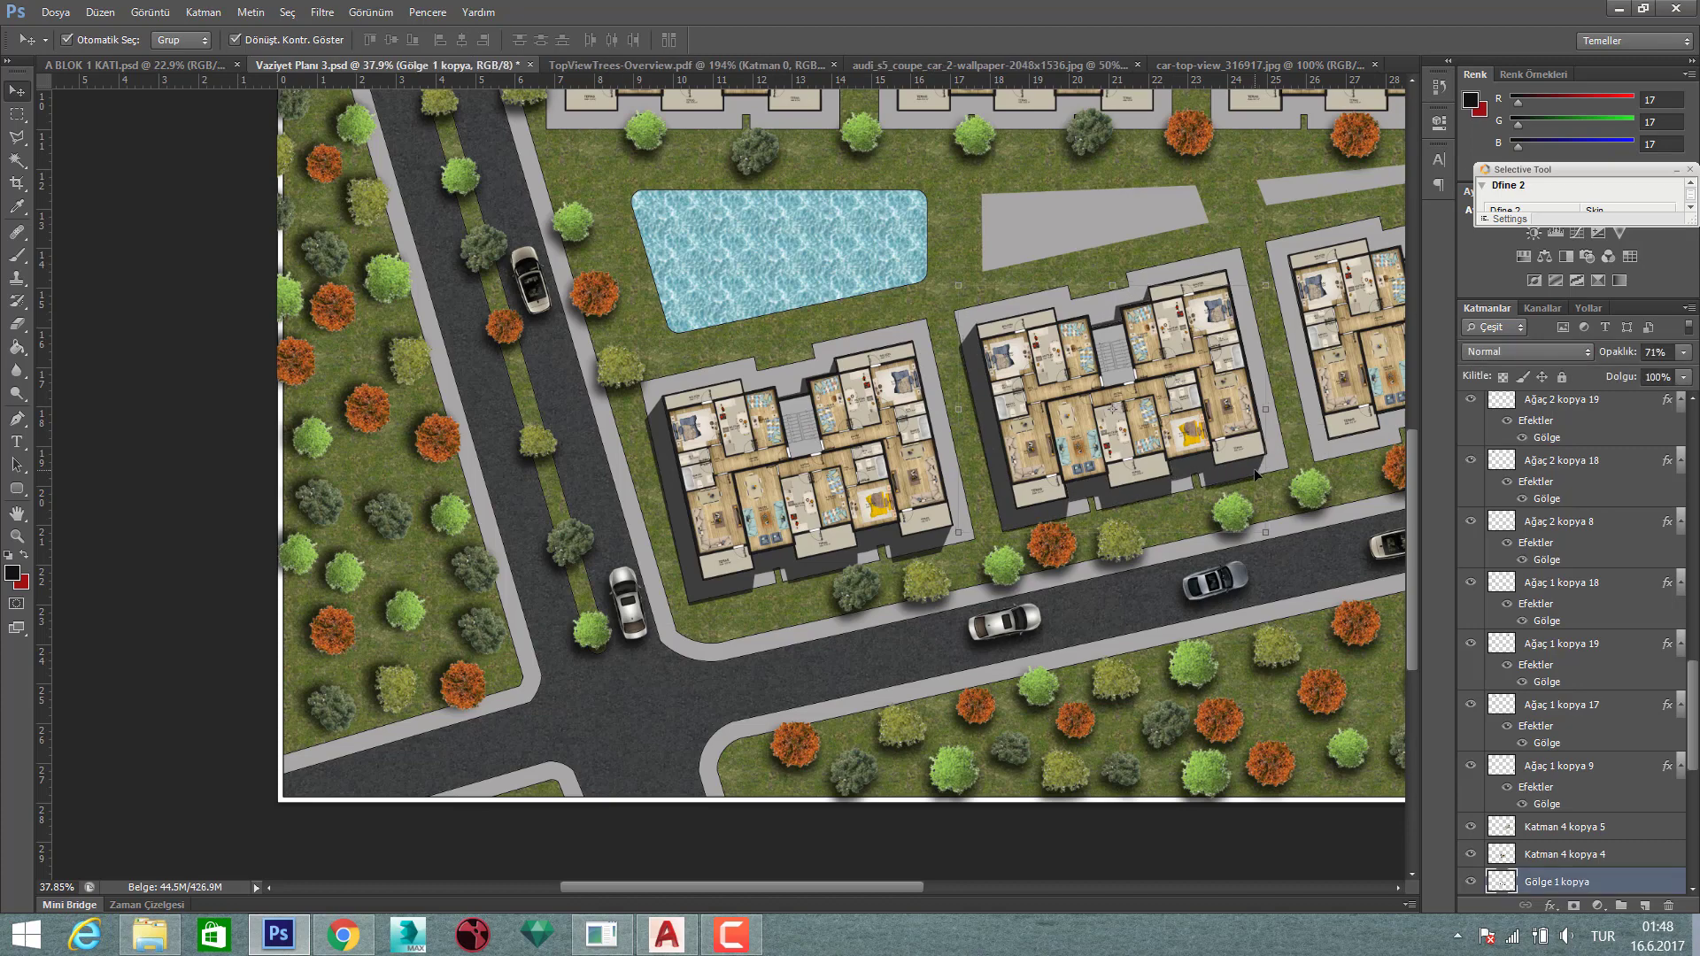
pyautogui.scroll(-1, 1197, 493)
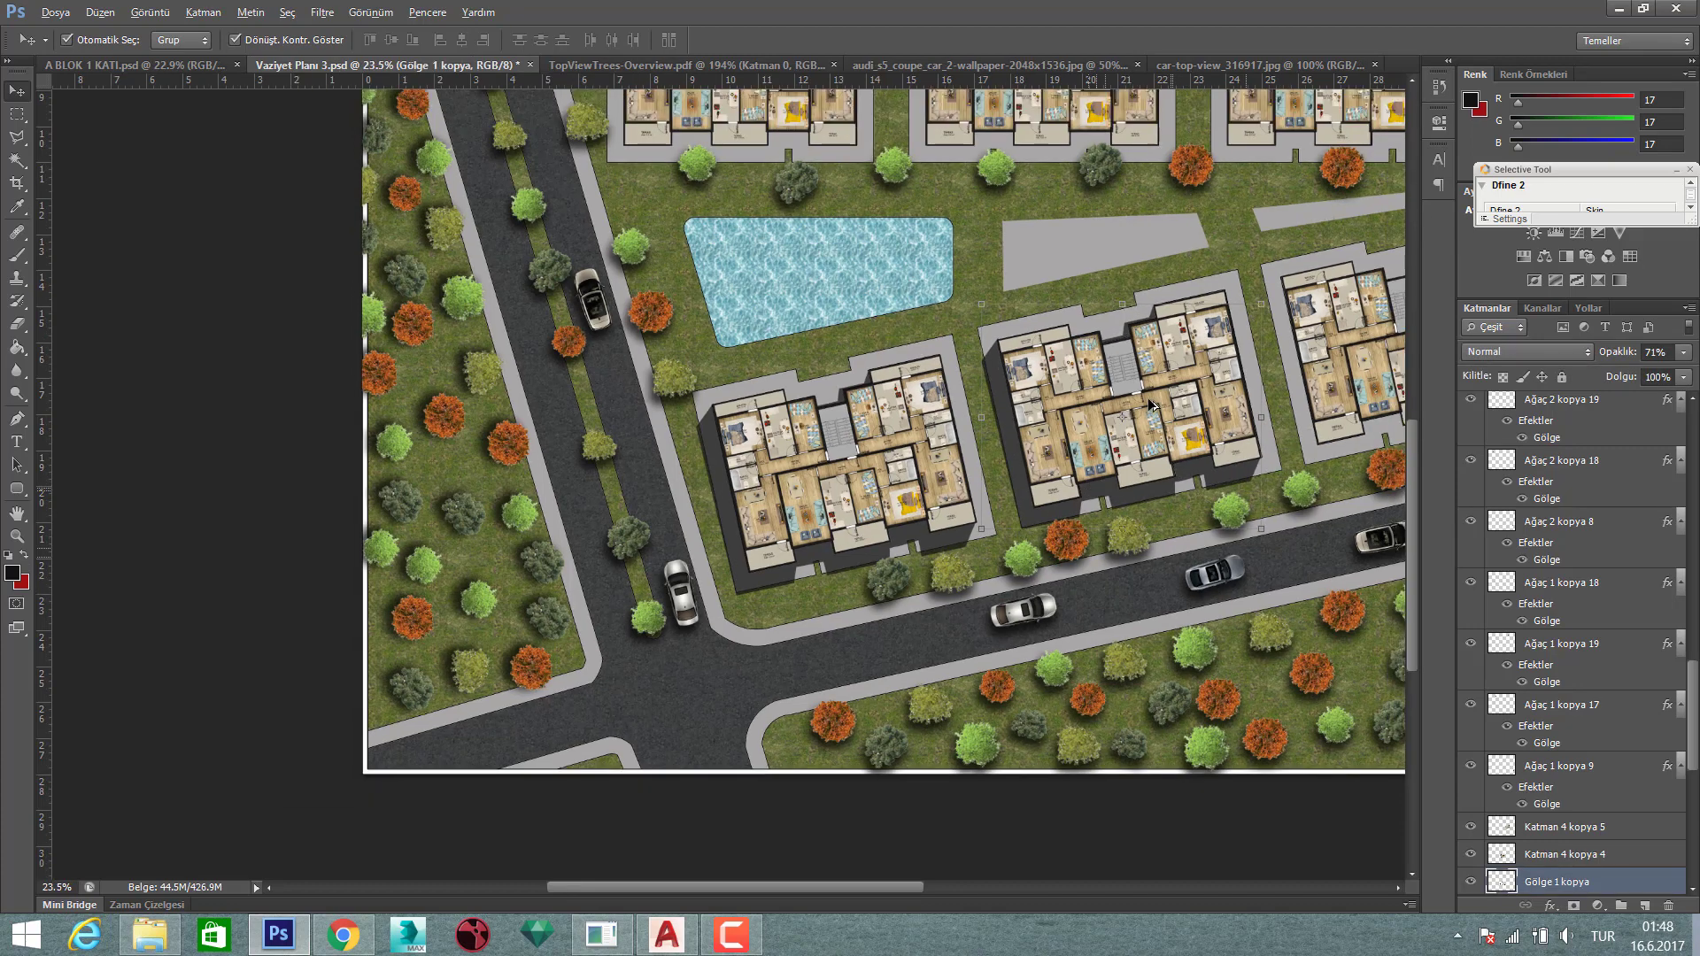
pyautogui.scroll(-1, 1125, 412)
pyautogui.scroll(1, 765, 666)
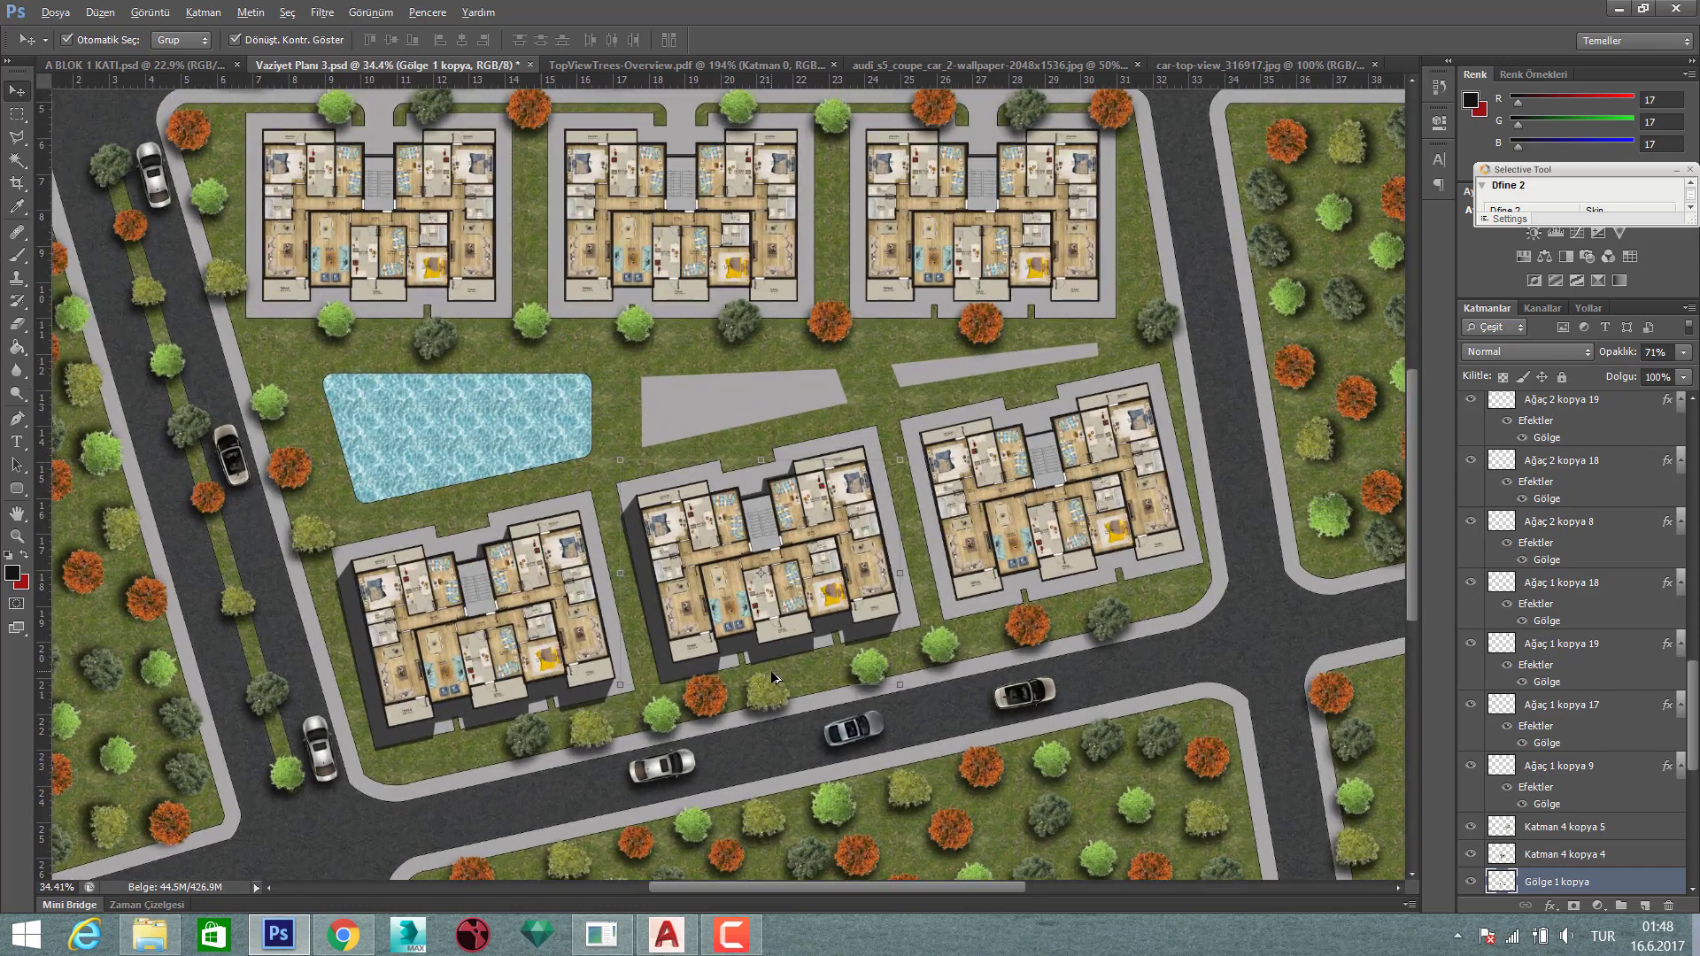
pyautogui.scroll(1, 771, 671)
pyautogui.moveTo(1039, 597); pyautogui.dragTo(1120, 572)
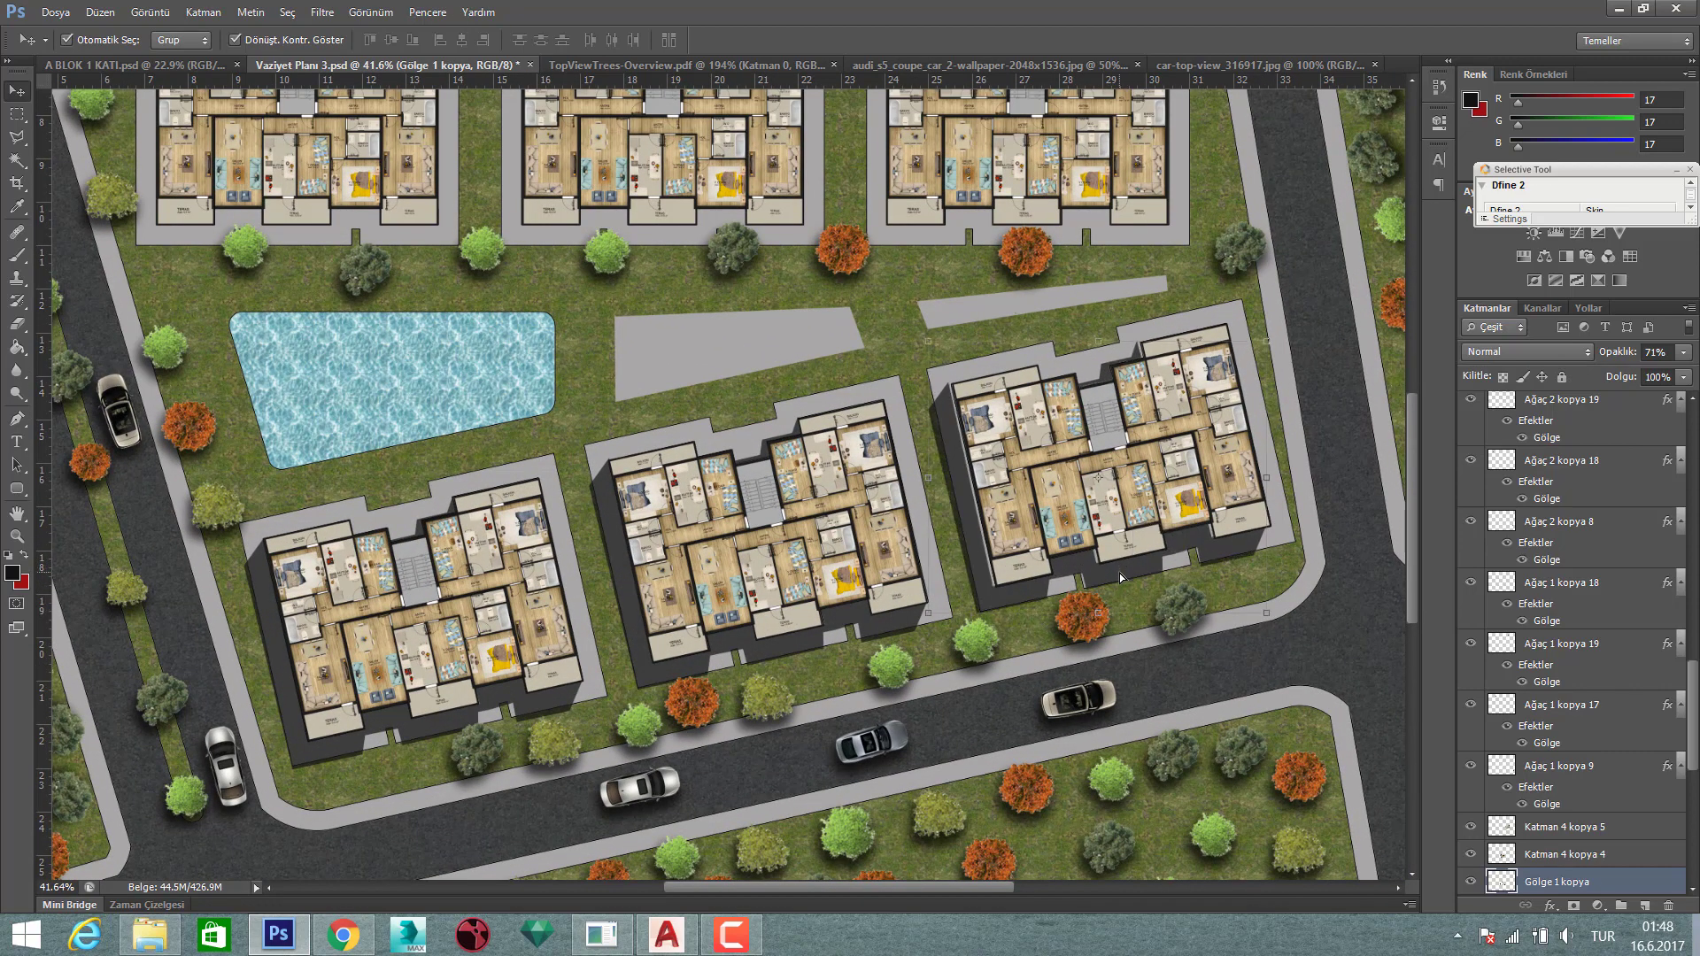
pyautogui.press('Right')
pyautogui.press('Right')
pyautogui.press('Right')
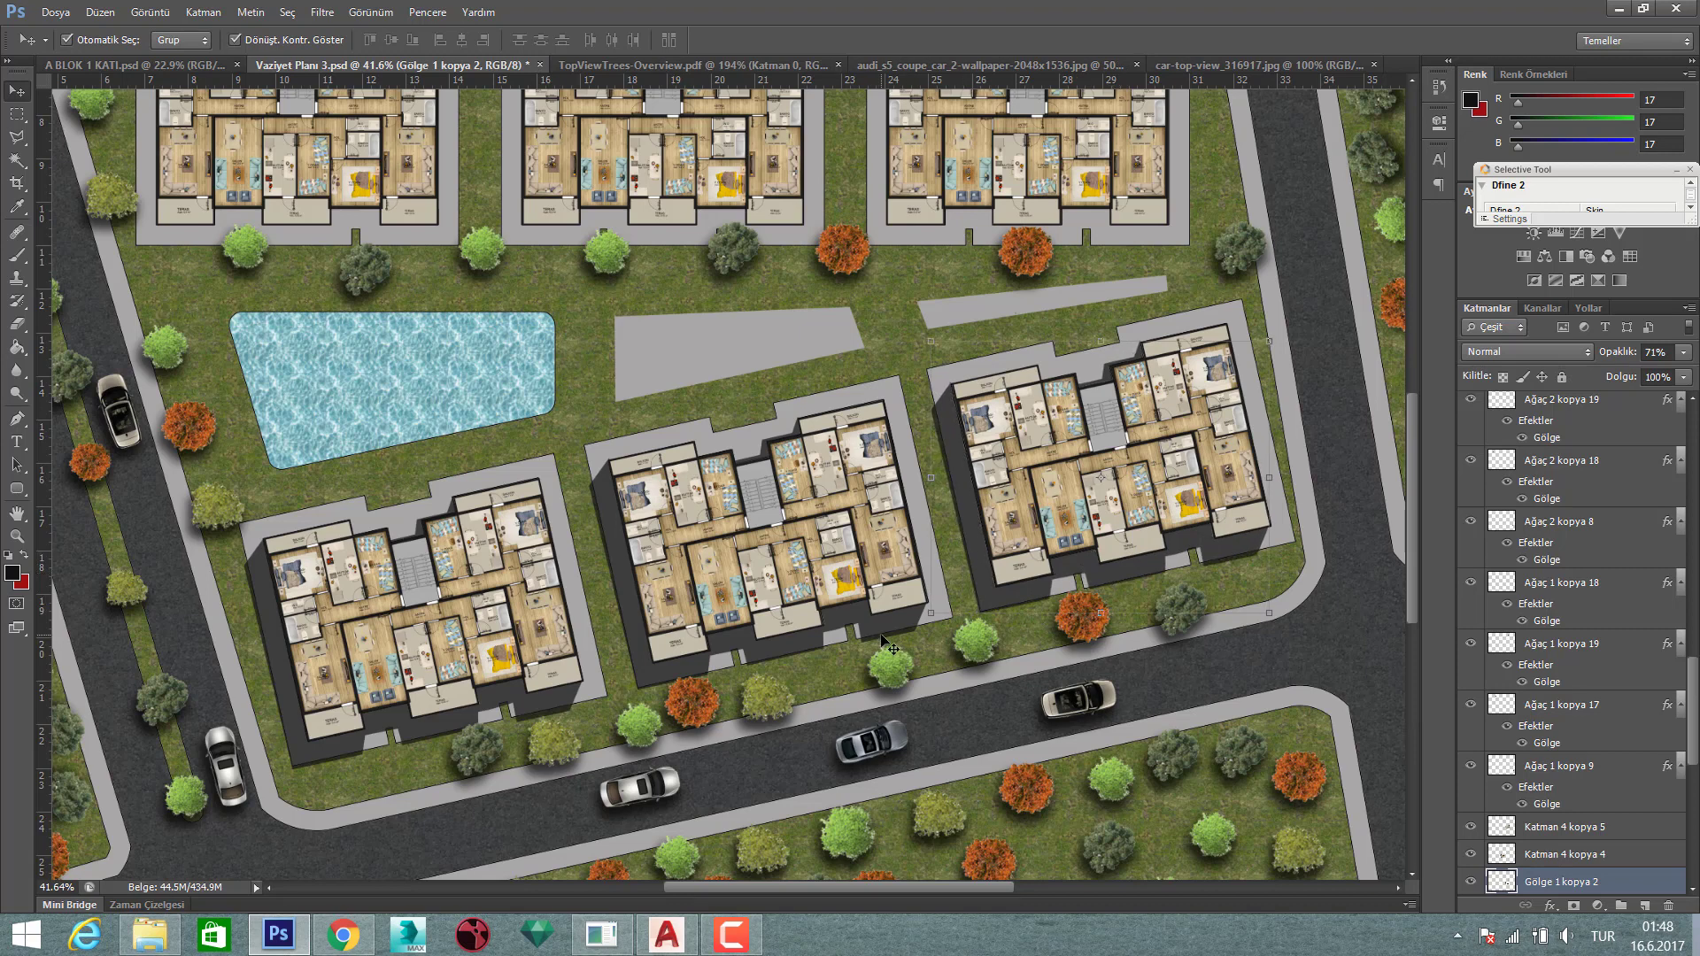
# - Select all three building shadow layers and set their opacity to 50%
pyautogui.keyDown('shift'); pyautogui.click(613, 699); pyautogui.keyUp('shift')
pyautogui.keyDown('shift'); pyautogui.click(552, 699); pyautogui.keyUp('shift')
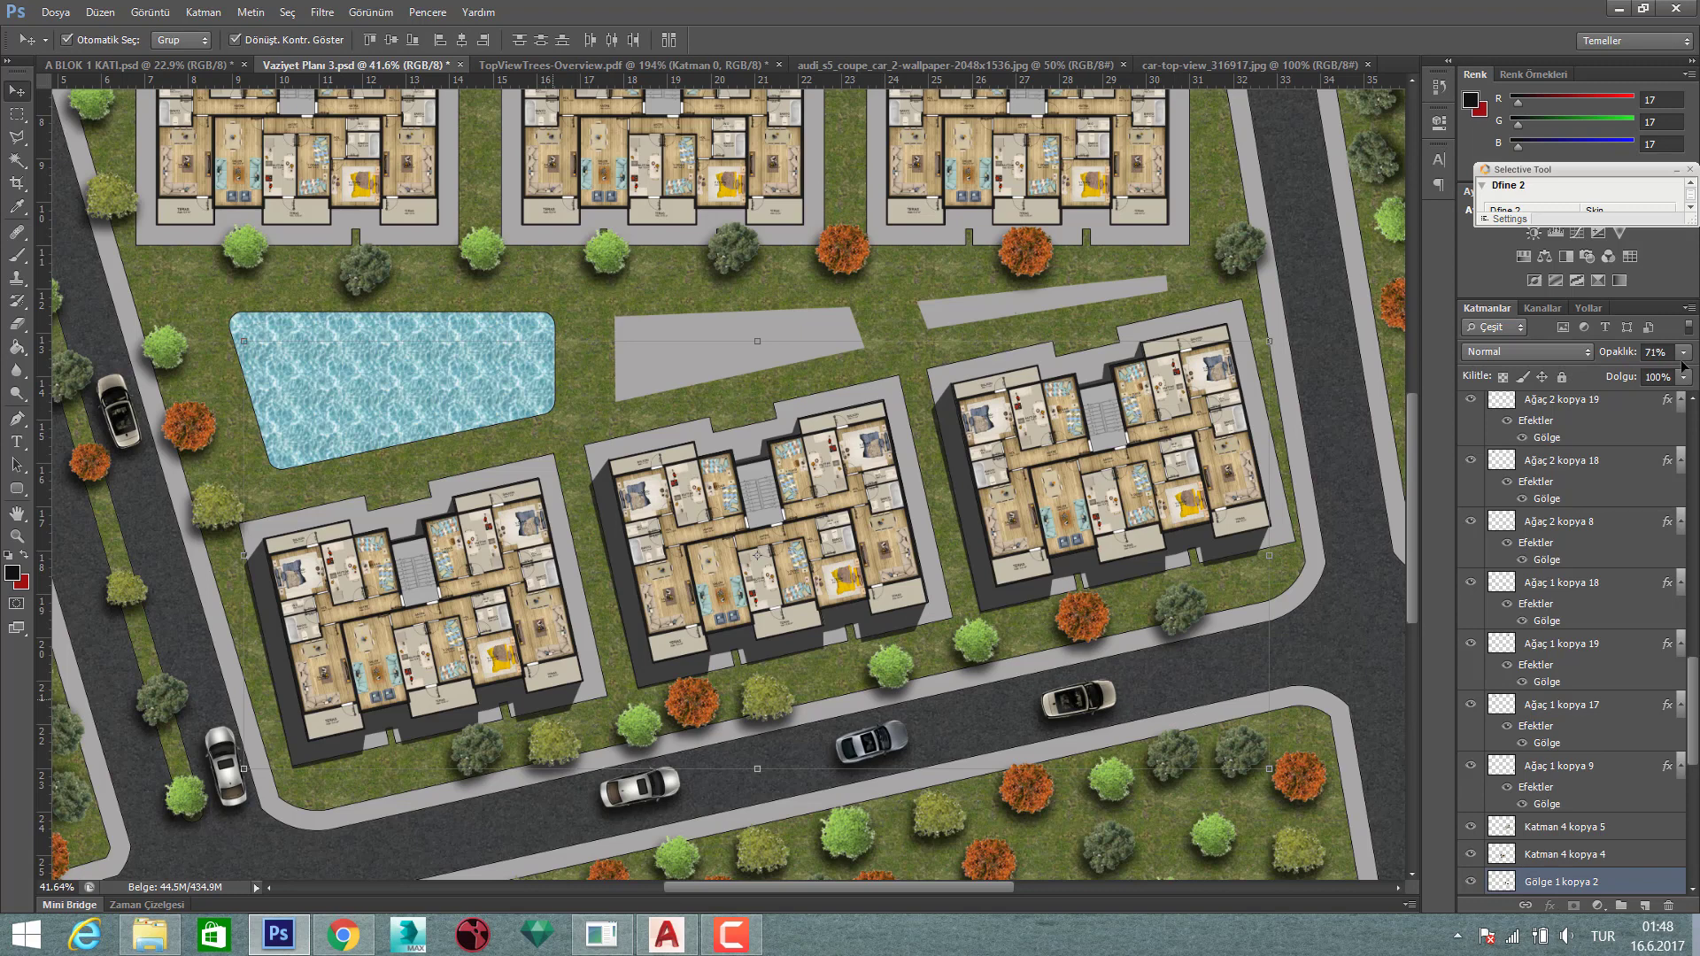
pyautogui.click(1683, 354)
pyautogui.moveTo(1671, 377); pyautogui.dragTo(1678, 376)
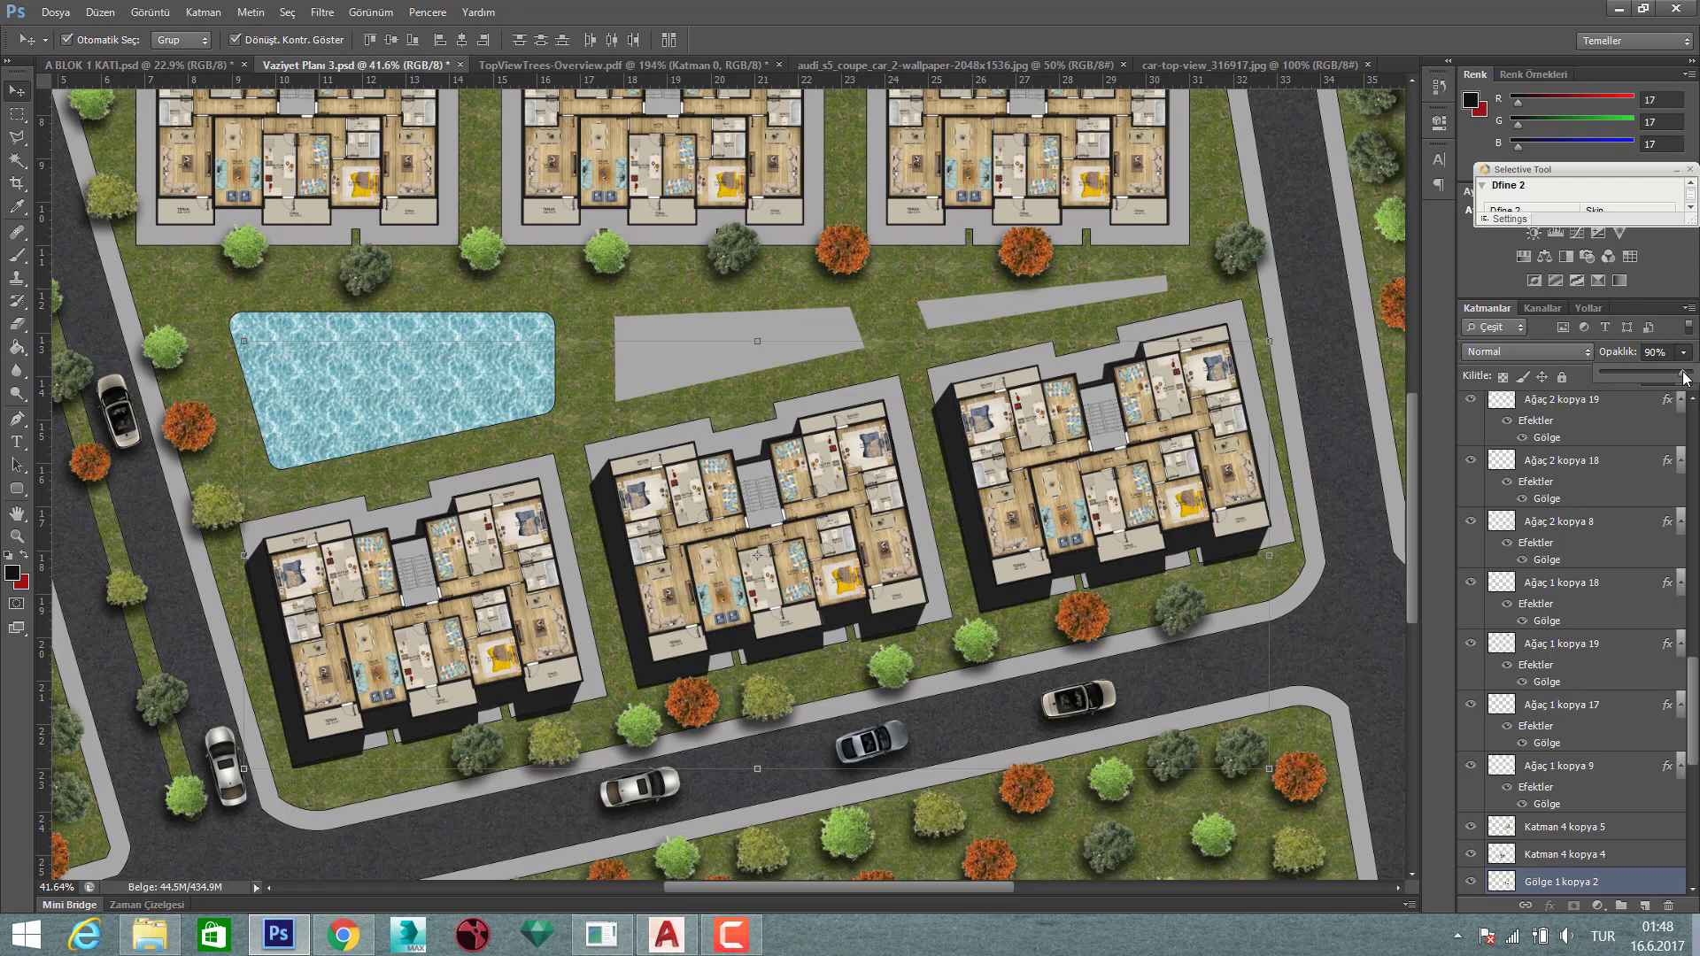
pyautogui.moveTo(1686, 378); pyautogui.dragTo(1651, 377)
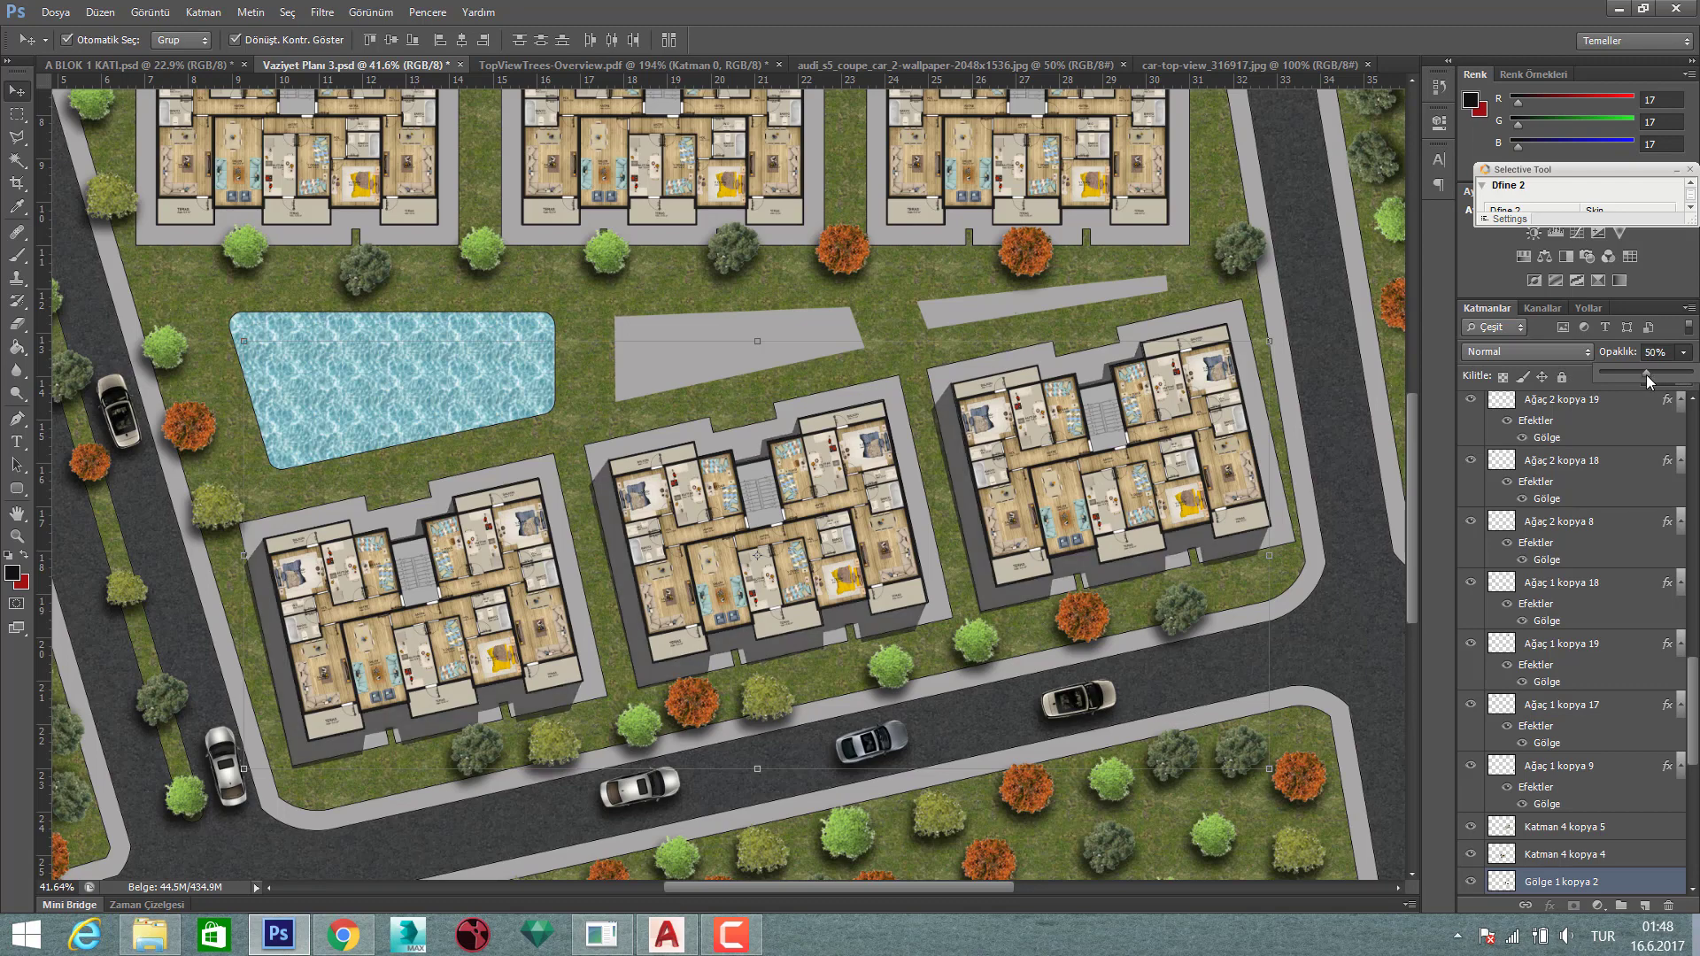
pyautogui.scroll(-2, 1107, 536)
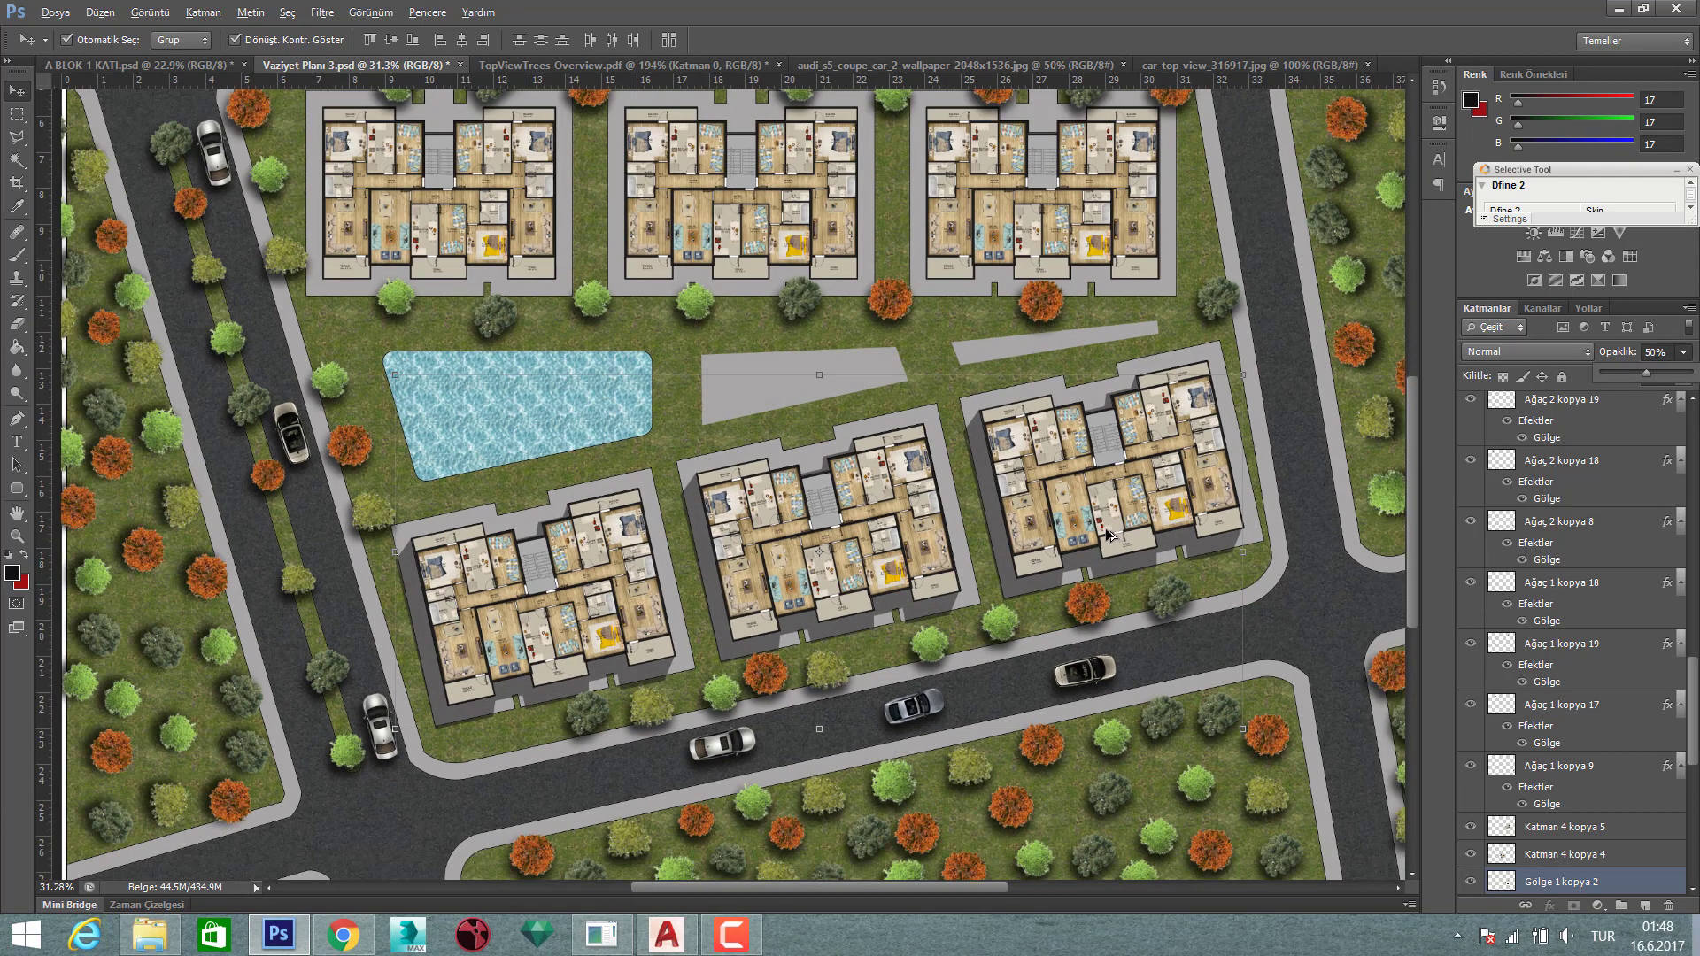
# - Move and rotate the building shadow to sit under the first top-row building
pyautogui.scroll(-1, 1107, 535)
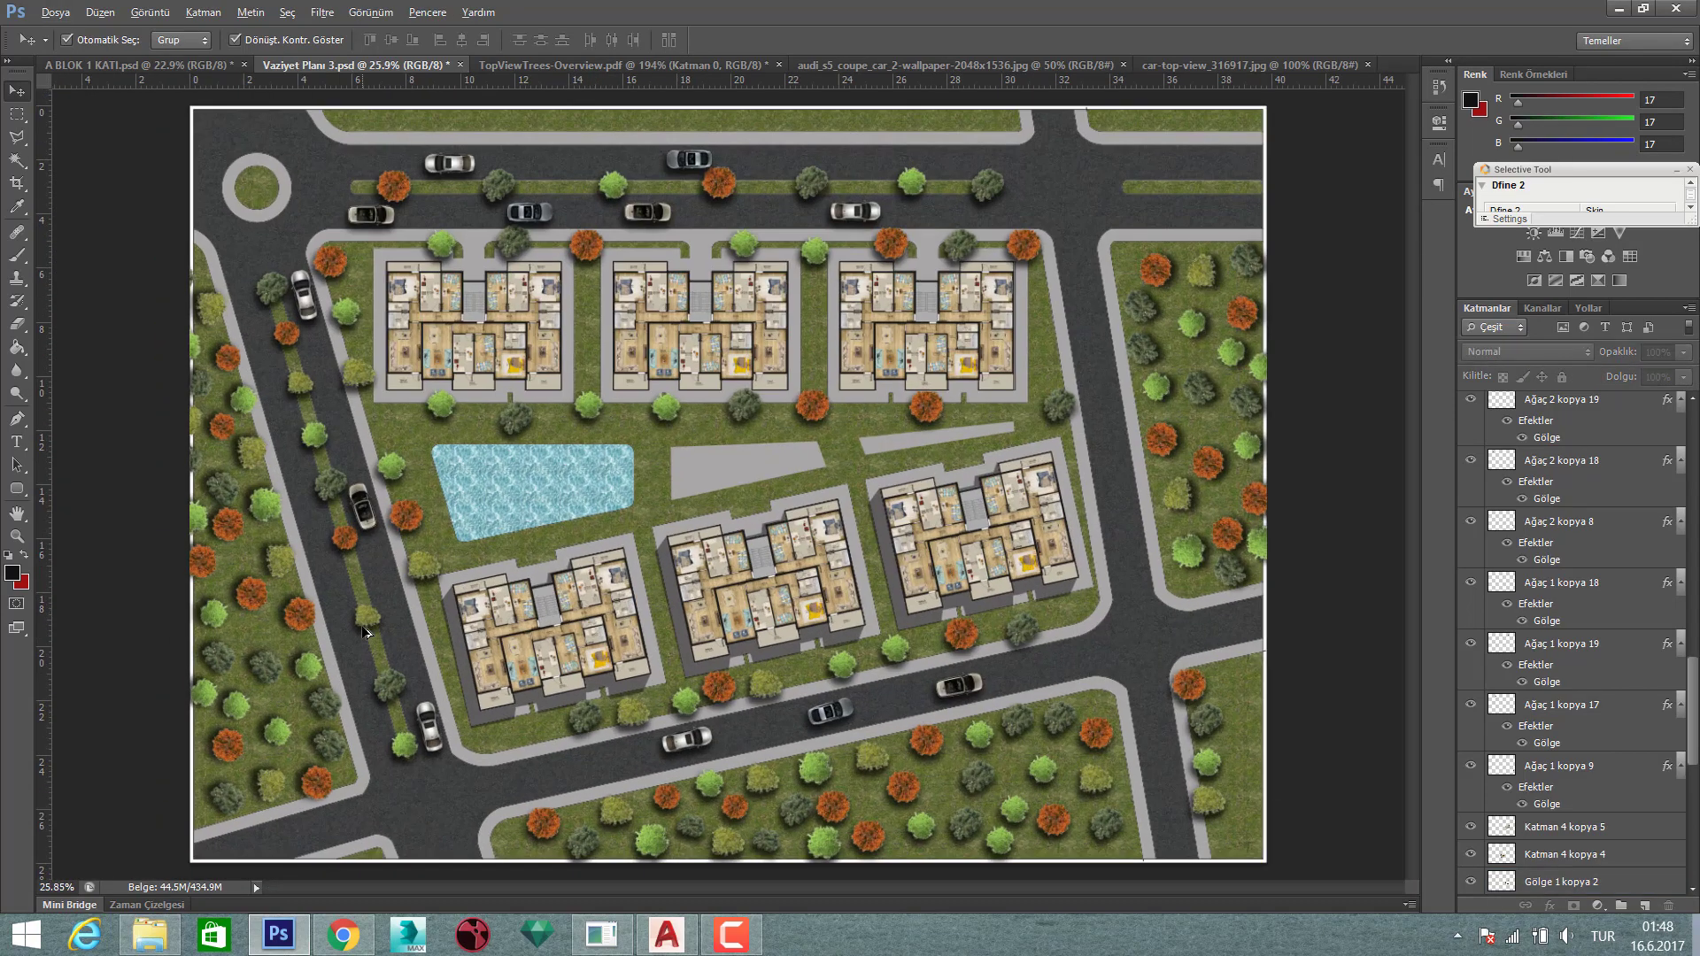
pyautogui.scroll(2, 366, 629)
pyautogui.moveTo(453, 713)
pyautogui.mouseDown()
pyautogui.moveTo(461, 216)
pyautogui.moveTo(424, 195)
pyautogui.mouseUp()
pyautogui.scroll(2, 423, 195)
pyautogui.scroll(1, 481, 294)
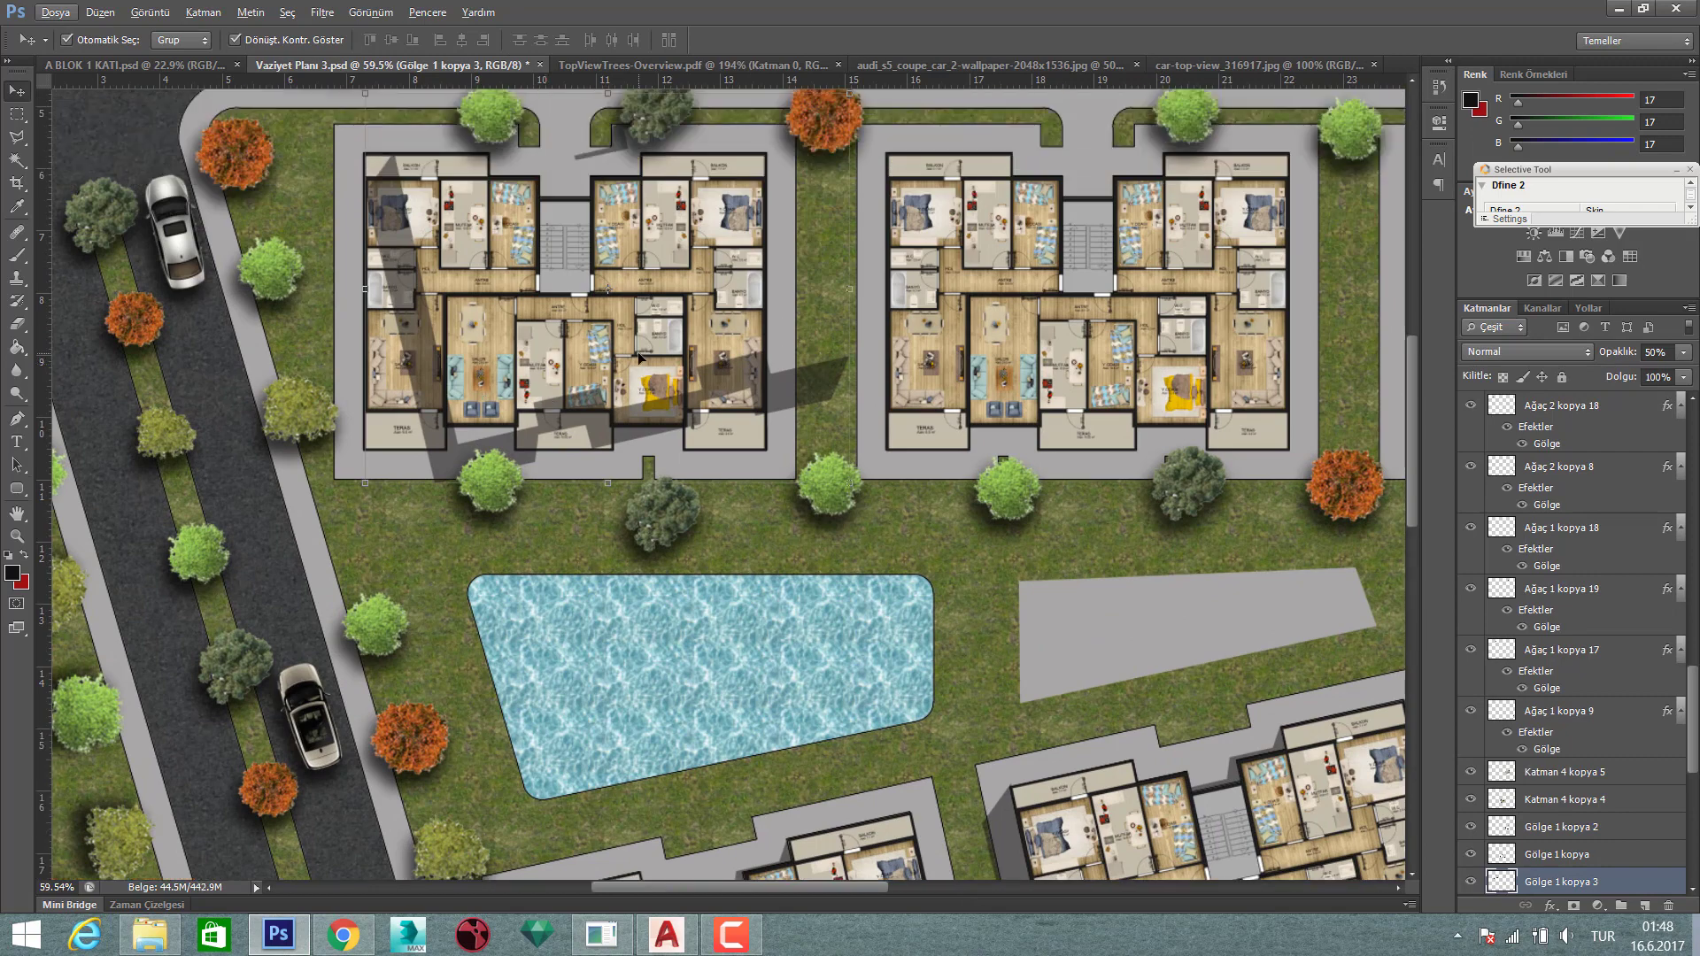
pyautogui.scroll(1, 640, 358)
pyautogui.scroll(1, 640, 358)
pyautogui.moveTo(895, 255)
pyautogui.mouseDown()
pyautogui.moveTo(903, 278)
pyautogui.moveTo(913, 253)
pyautogui.moveTo(918, 293)
pyautogui.moveTo(925, 172)
pyautogui.mouseUp()
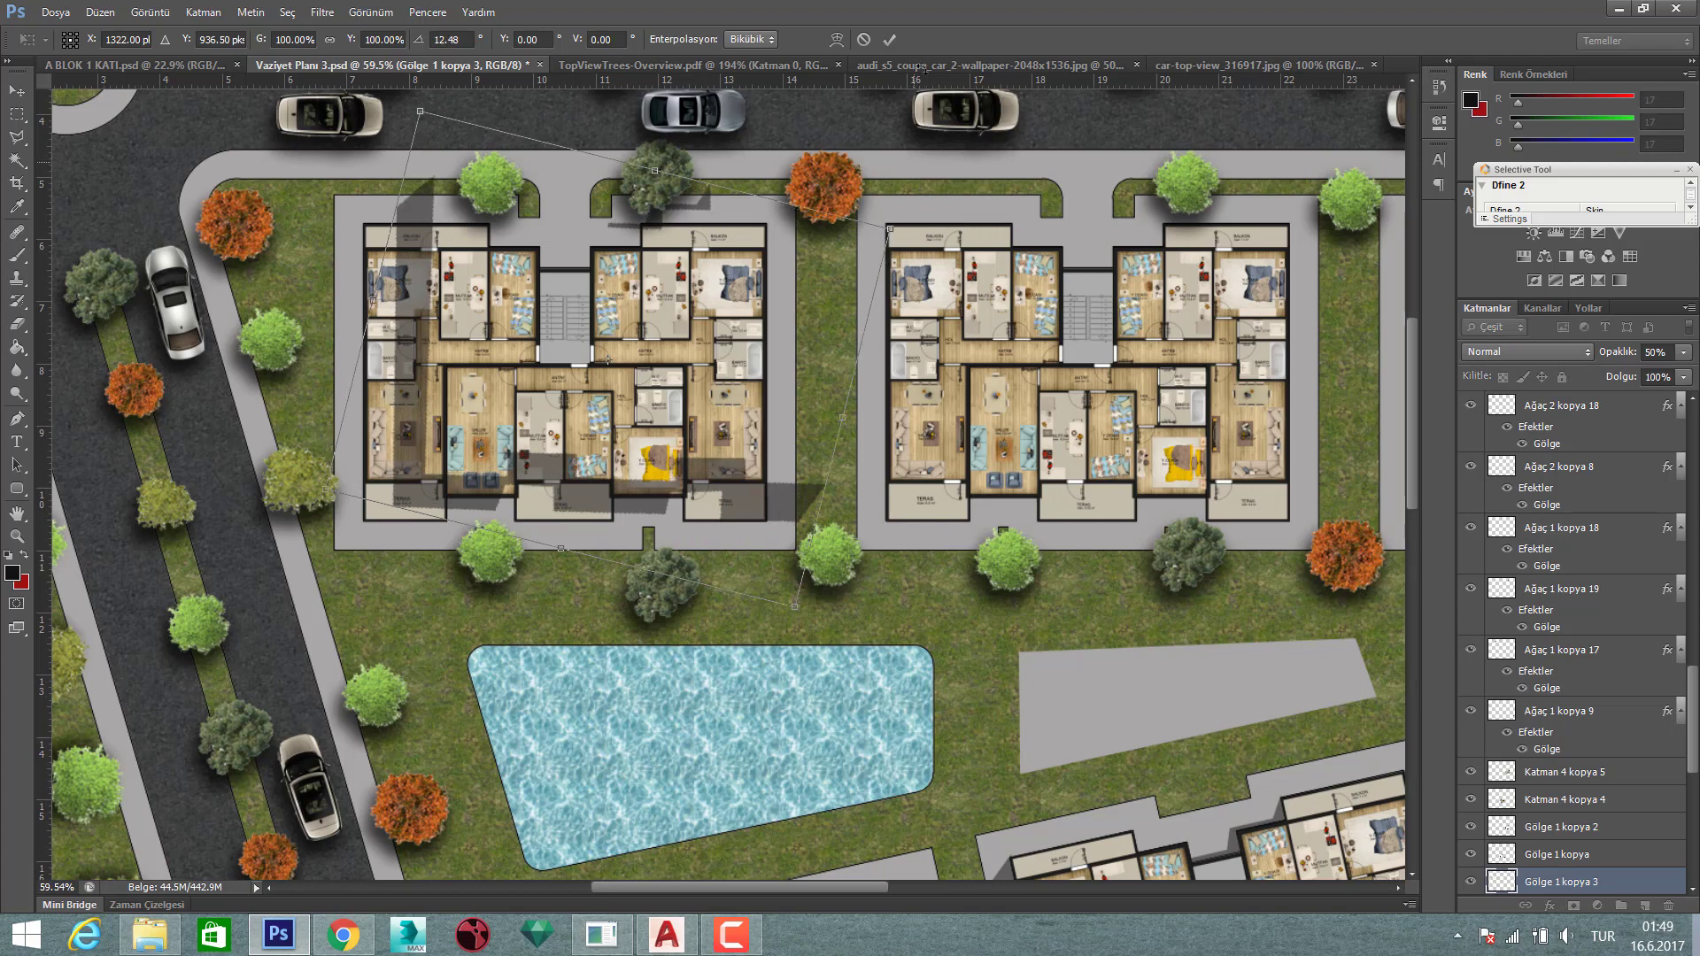
pyautogui.click(890, 39)
pyautogui.moveTo(740, 497)
pyautogui.mouseDown()
pyautogui.moveTo(648, 547)
pyautogui.moveTo(682, 549)
pyautogui.mouseUp()
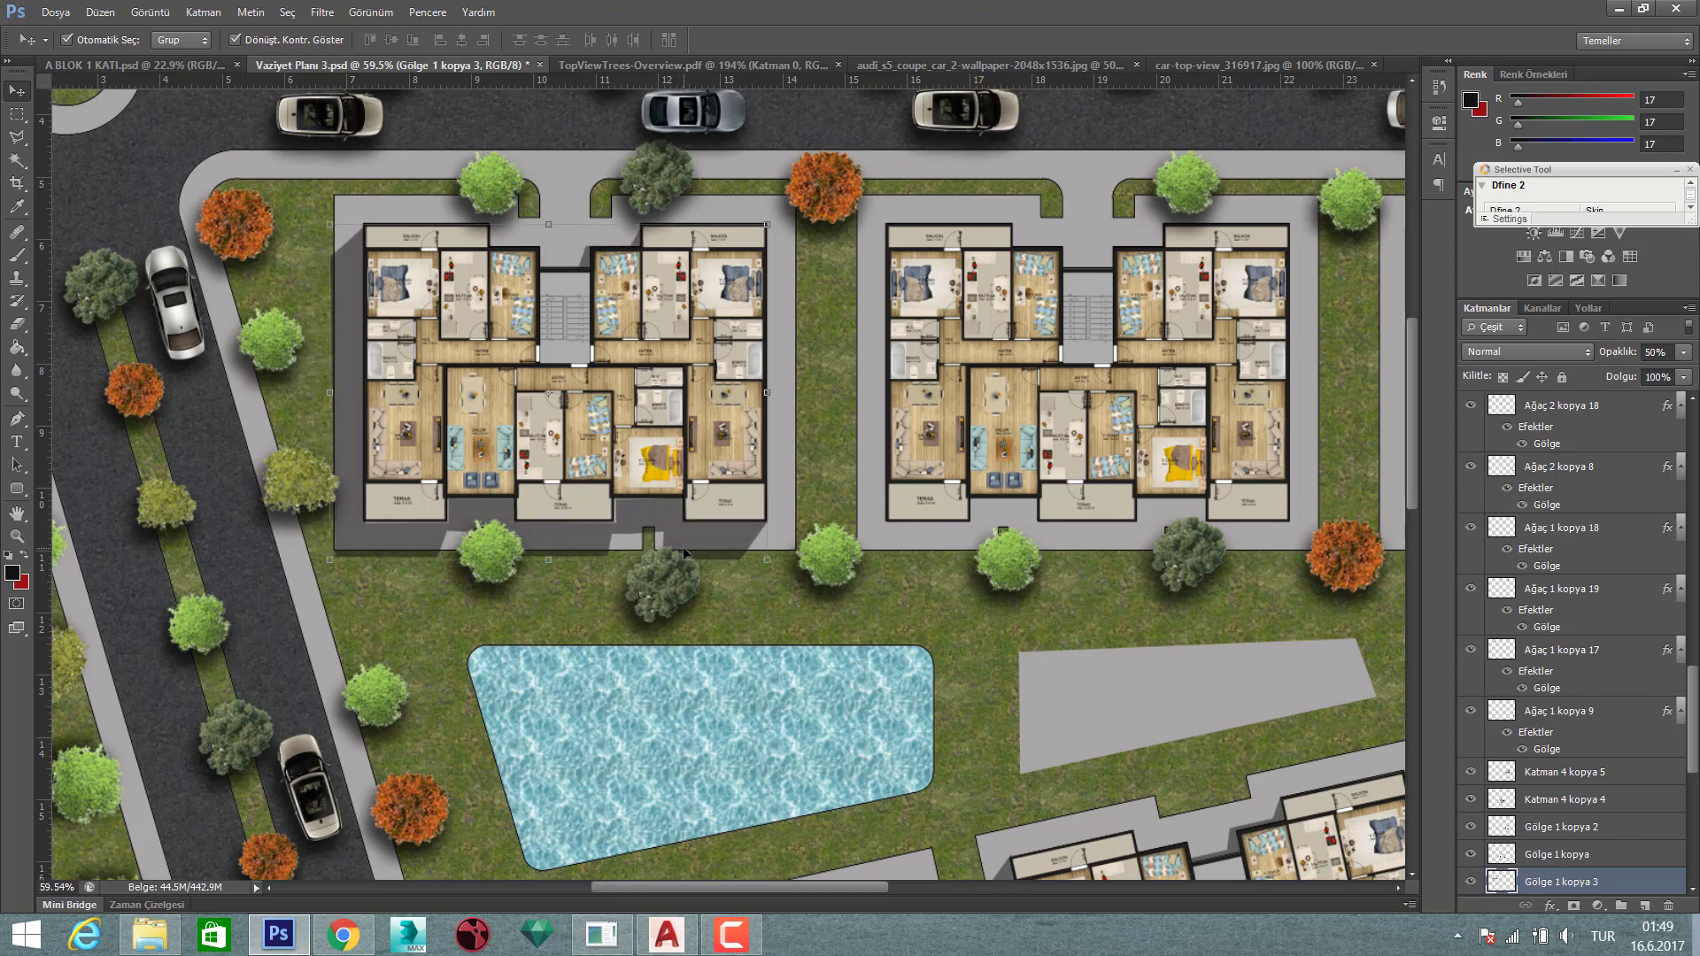
pyautogui.press('Left')
pyautogui.press('Left')
pyautogui.press('Left')
pyautogui.press('Left')
pyautogui.press('Left')
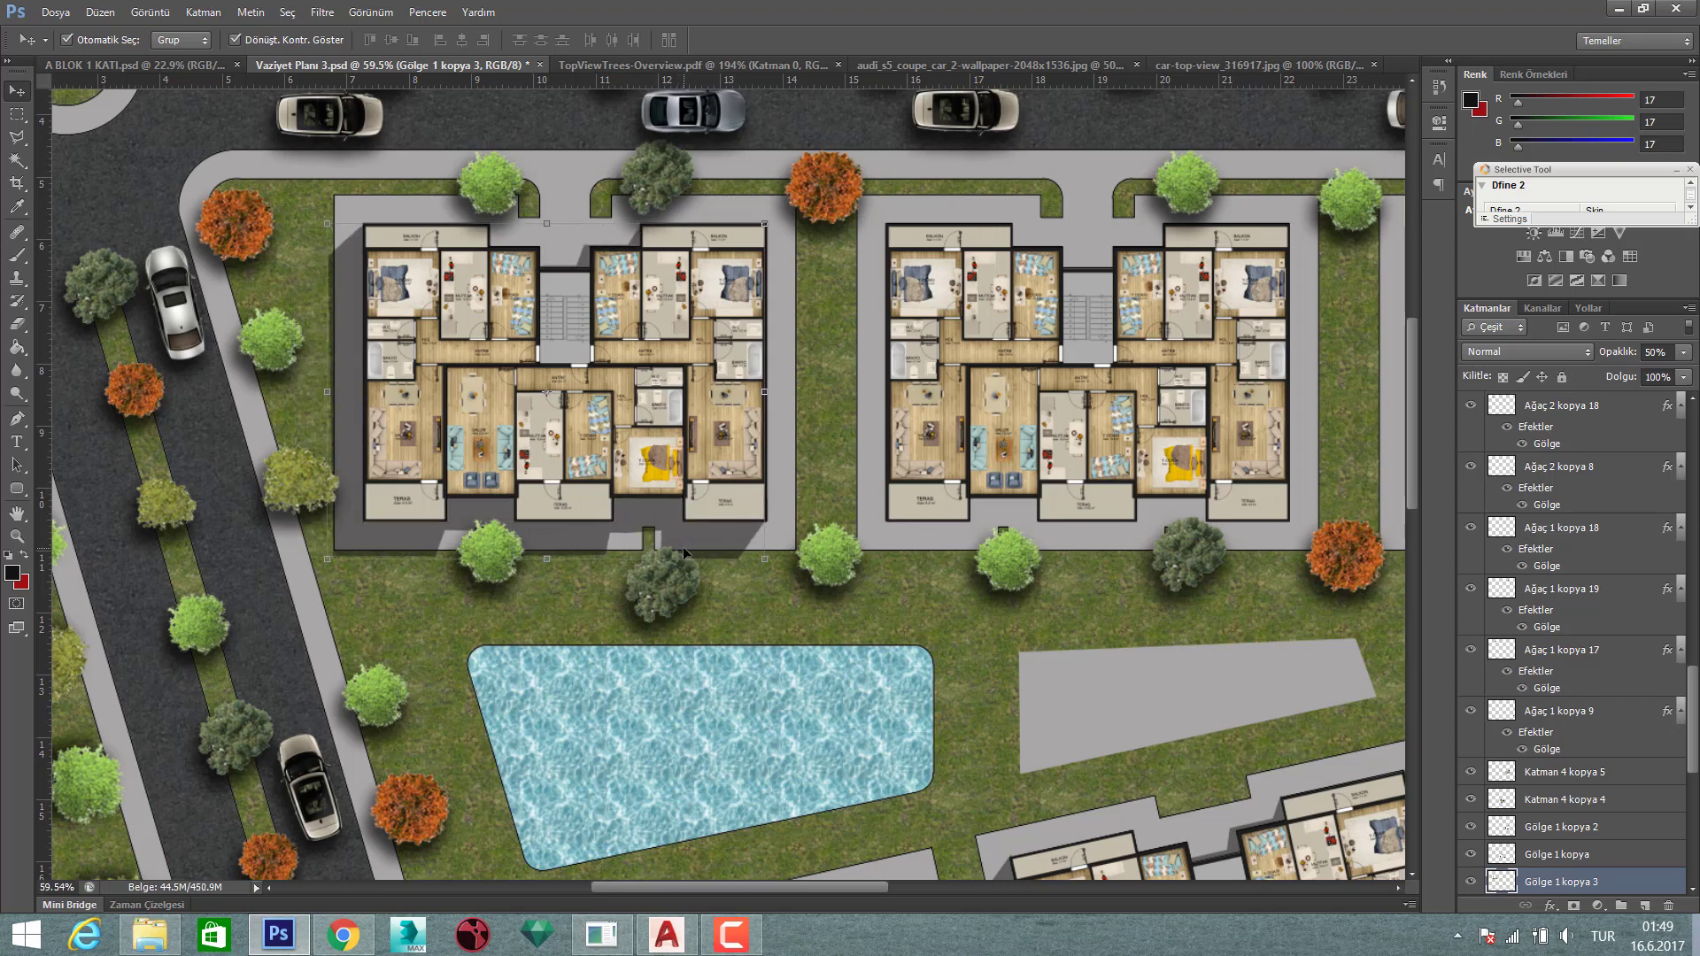
# - Alt-drag shadow copies under the middle and right top-row buildings and align them
pyautogui.moveTo(683, 546); pyautogui.dragTo(1214, 548)
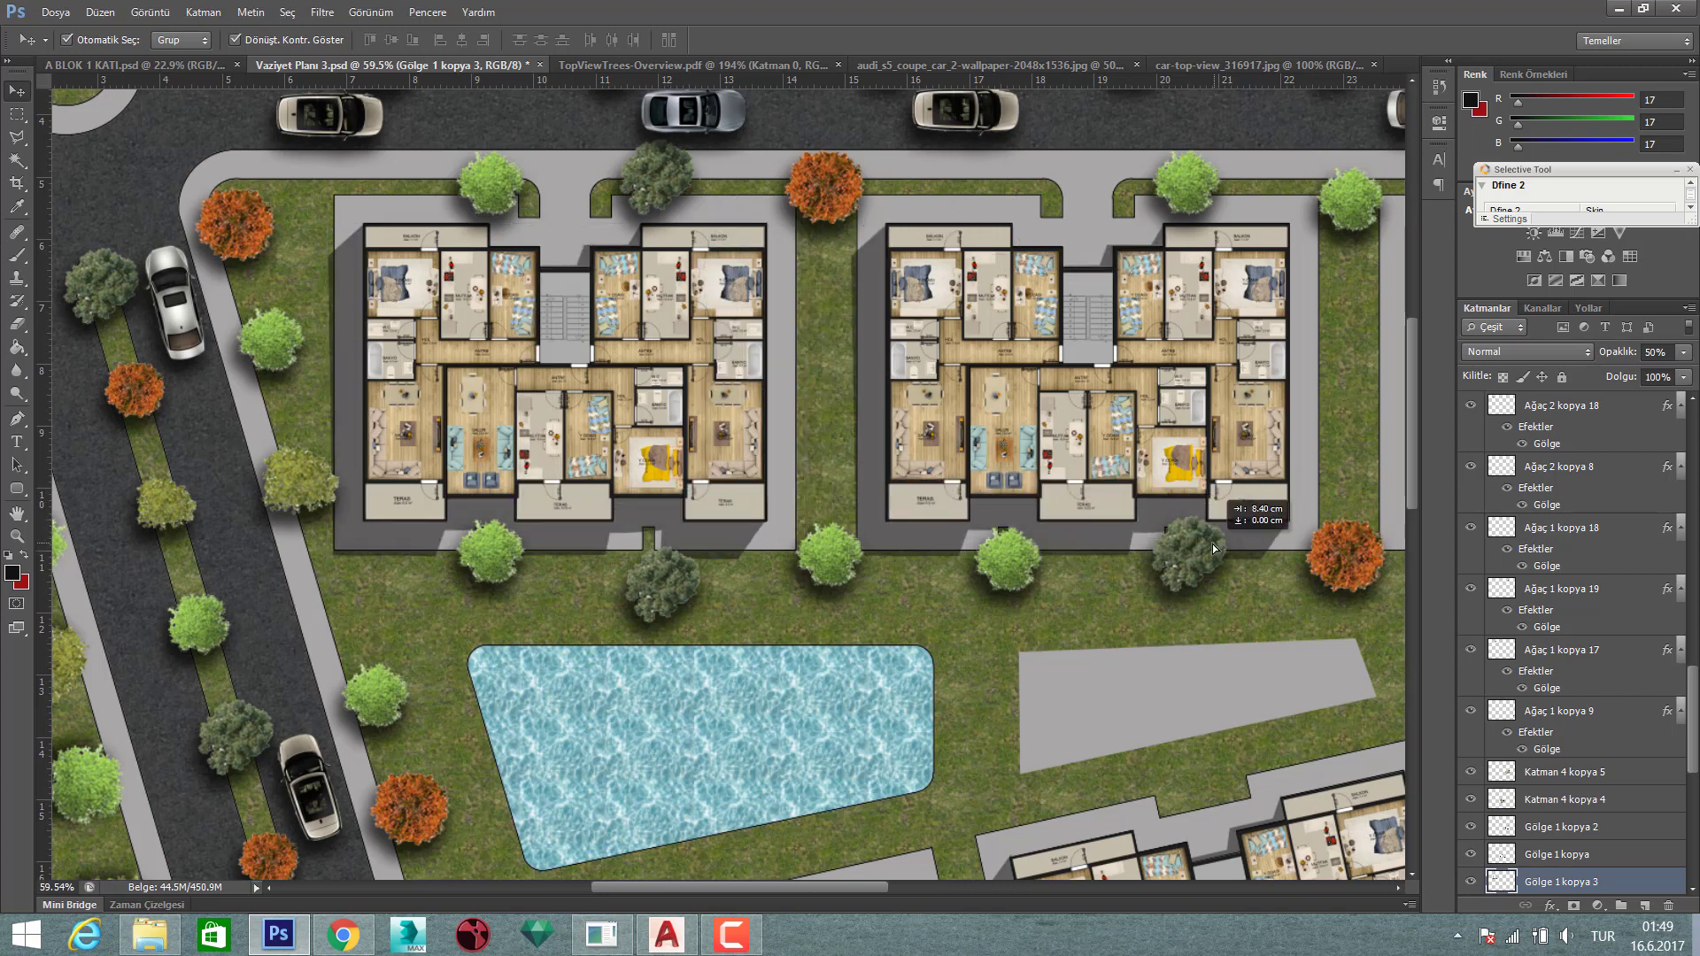
pyautogui.hscroll(5, 1016, 512)
pyautogui.hscroll(2, 939, 497)
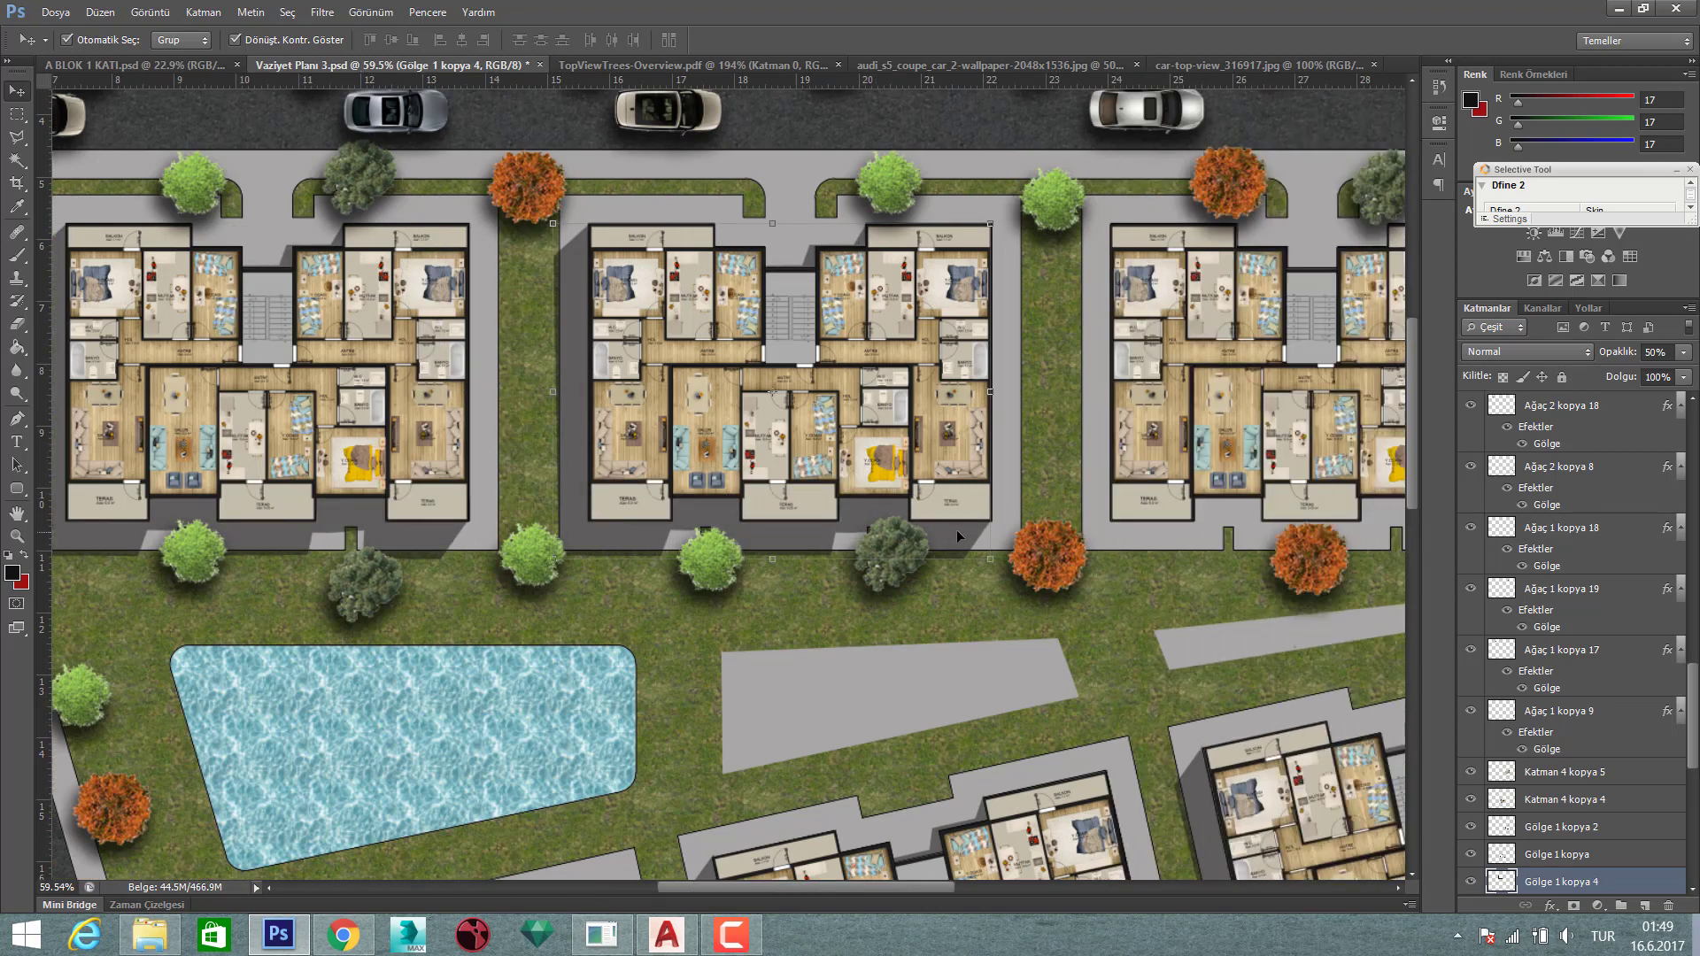
pyautogui.moveTo(1082, 503); pyautogui.dragTo(1356, 523)
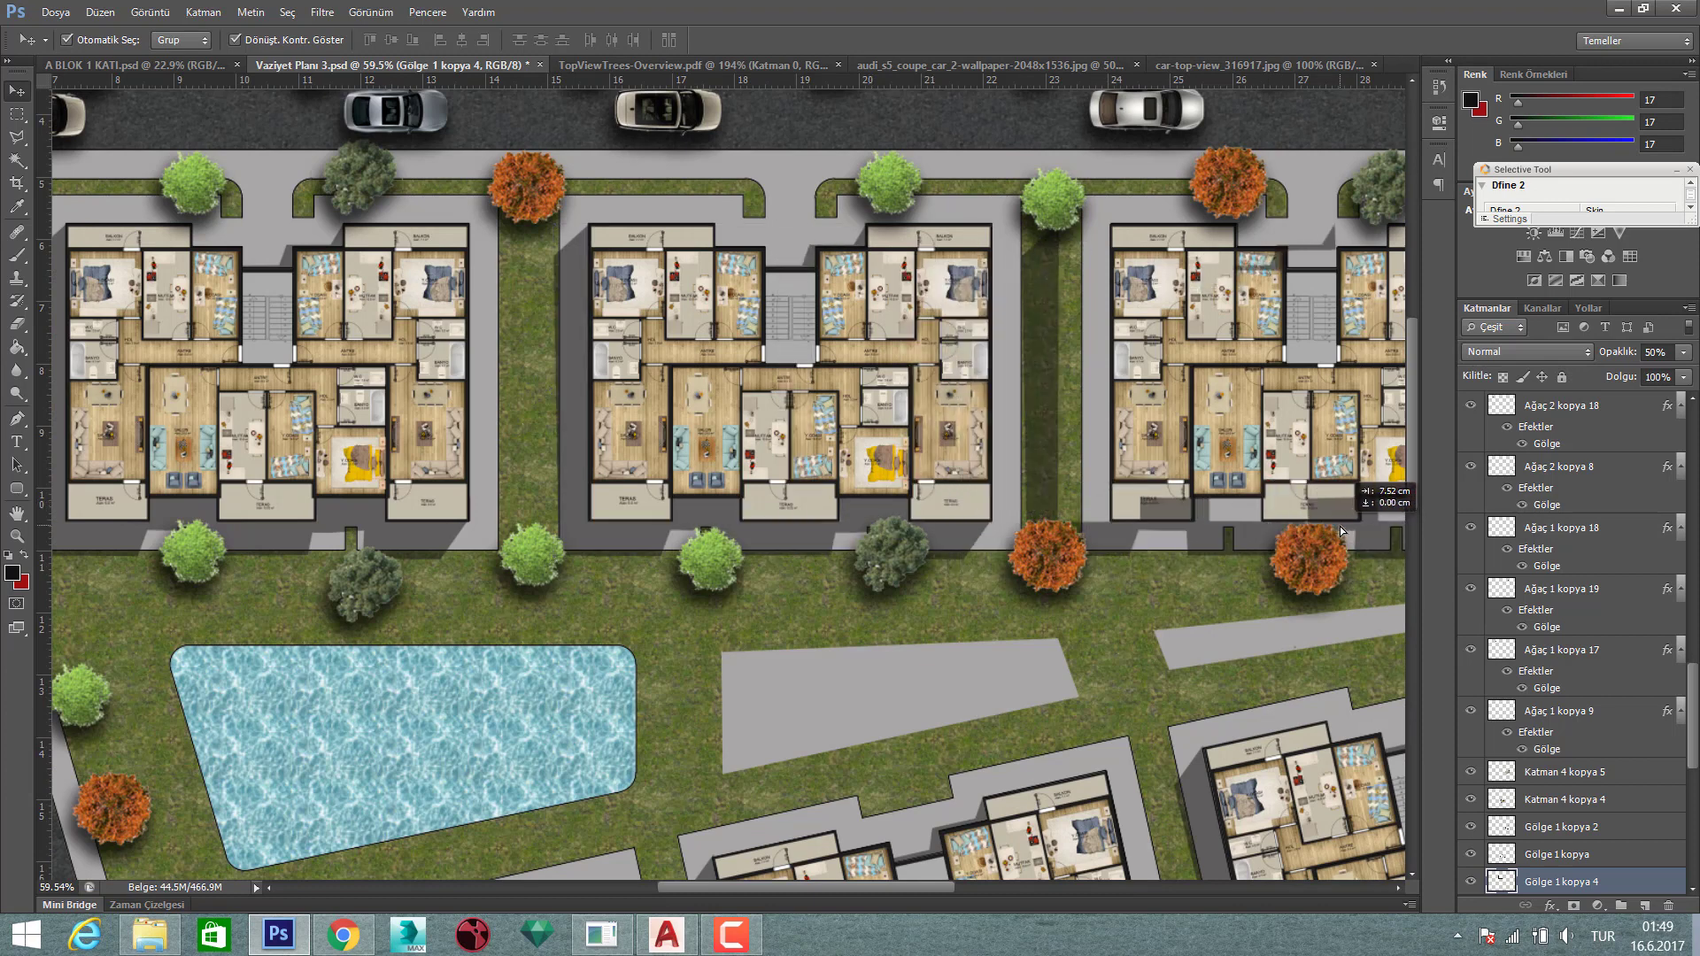
pyautogui.hscroll(3, 1344, 525)
pyautogui.hscroll(4, 1194, 485)
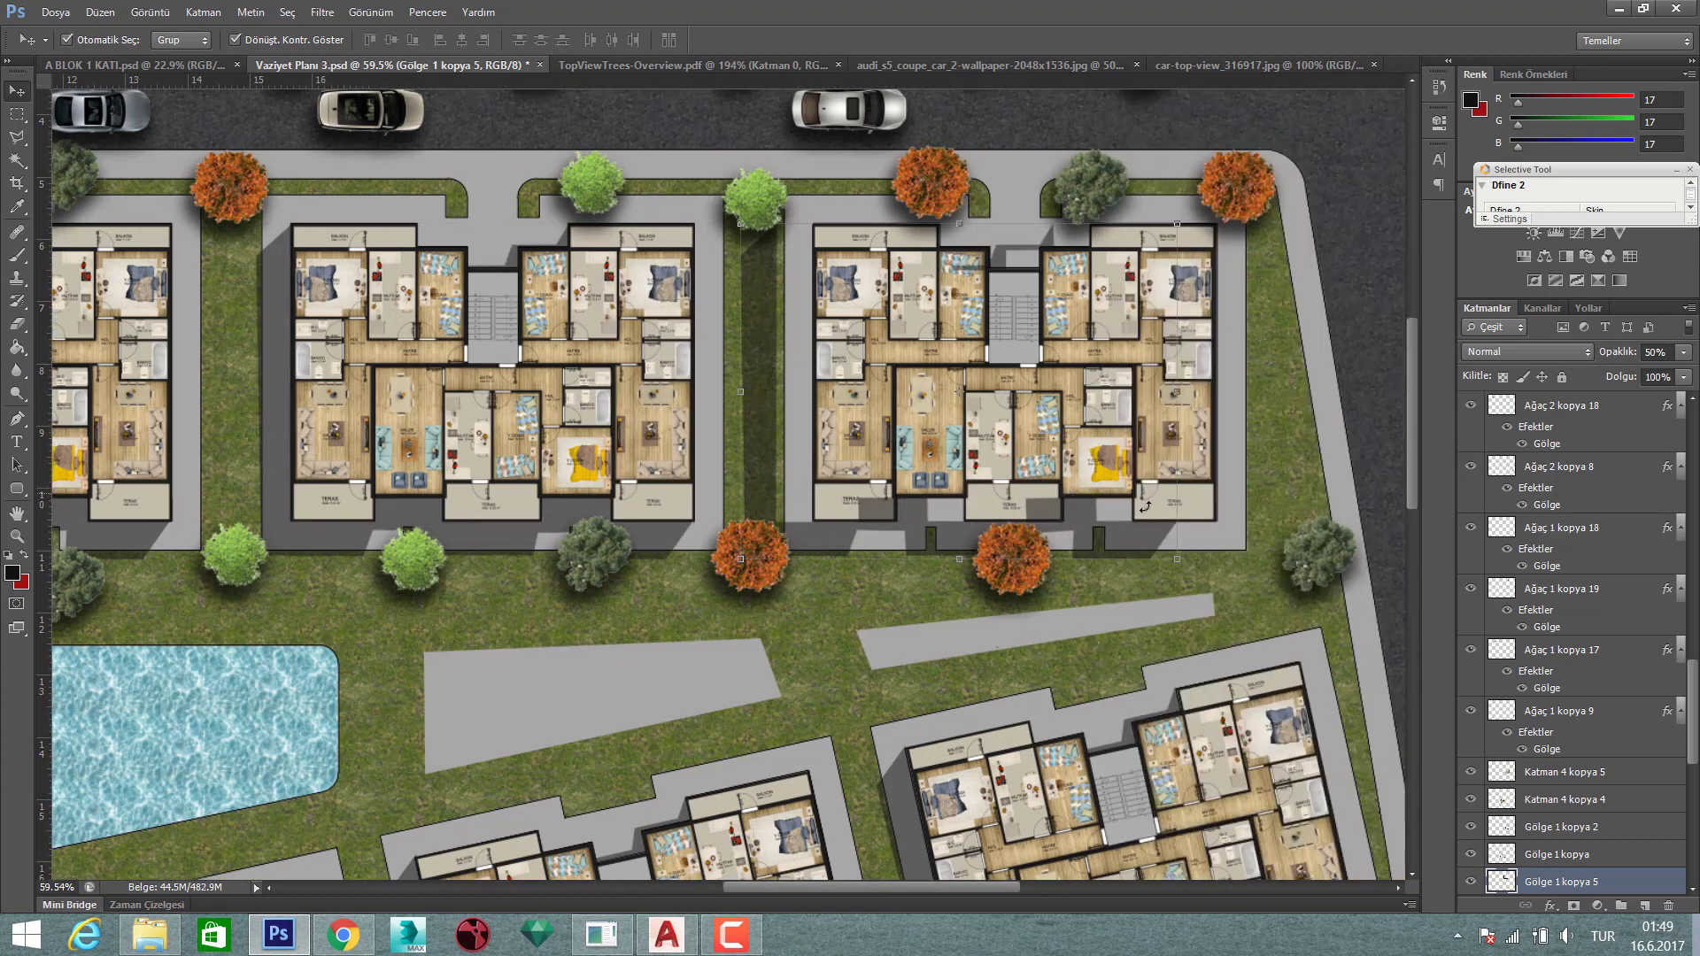
pyautogui.hscroll(1, 1034, 526)
pyautogui.moveTo(1080, 529); pyautogui.dragTo(1107, 524)
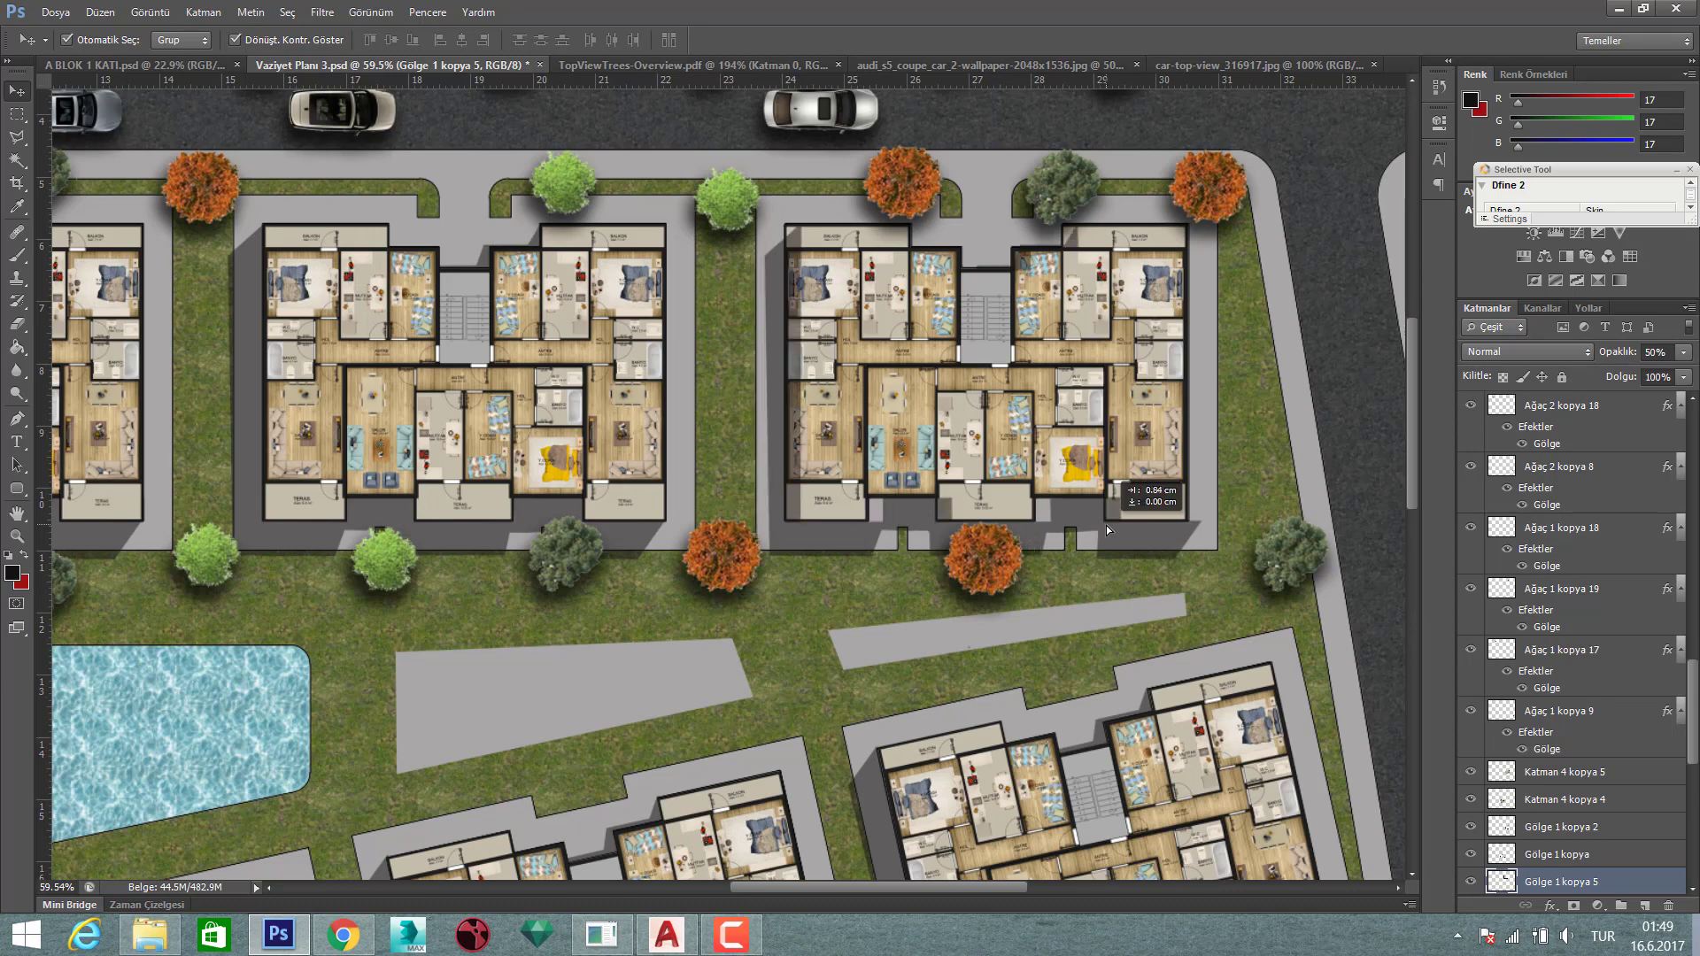
pyautogui.scroll(-2, 1093, 528)
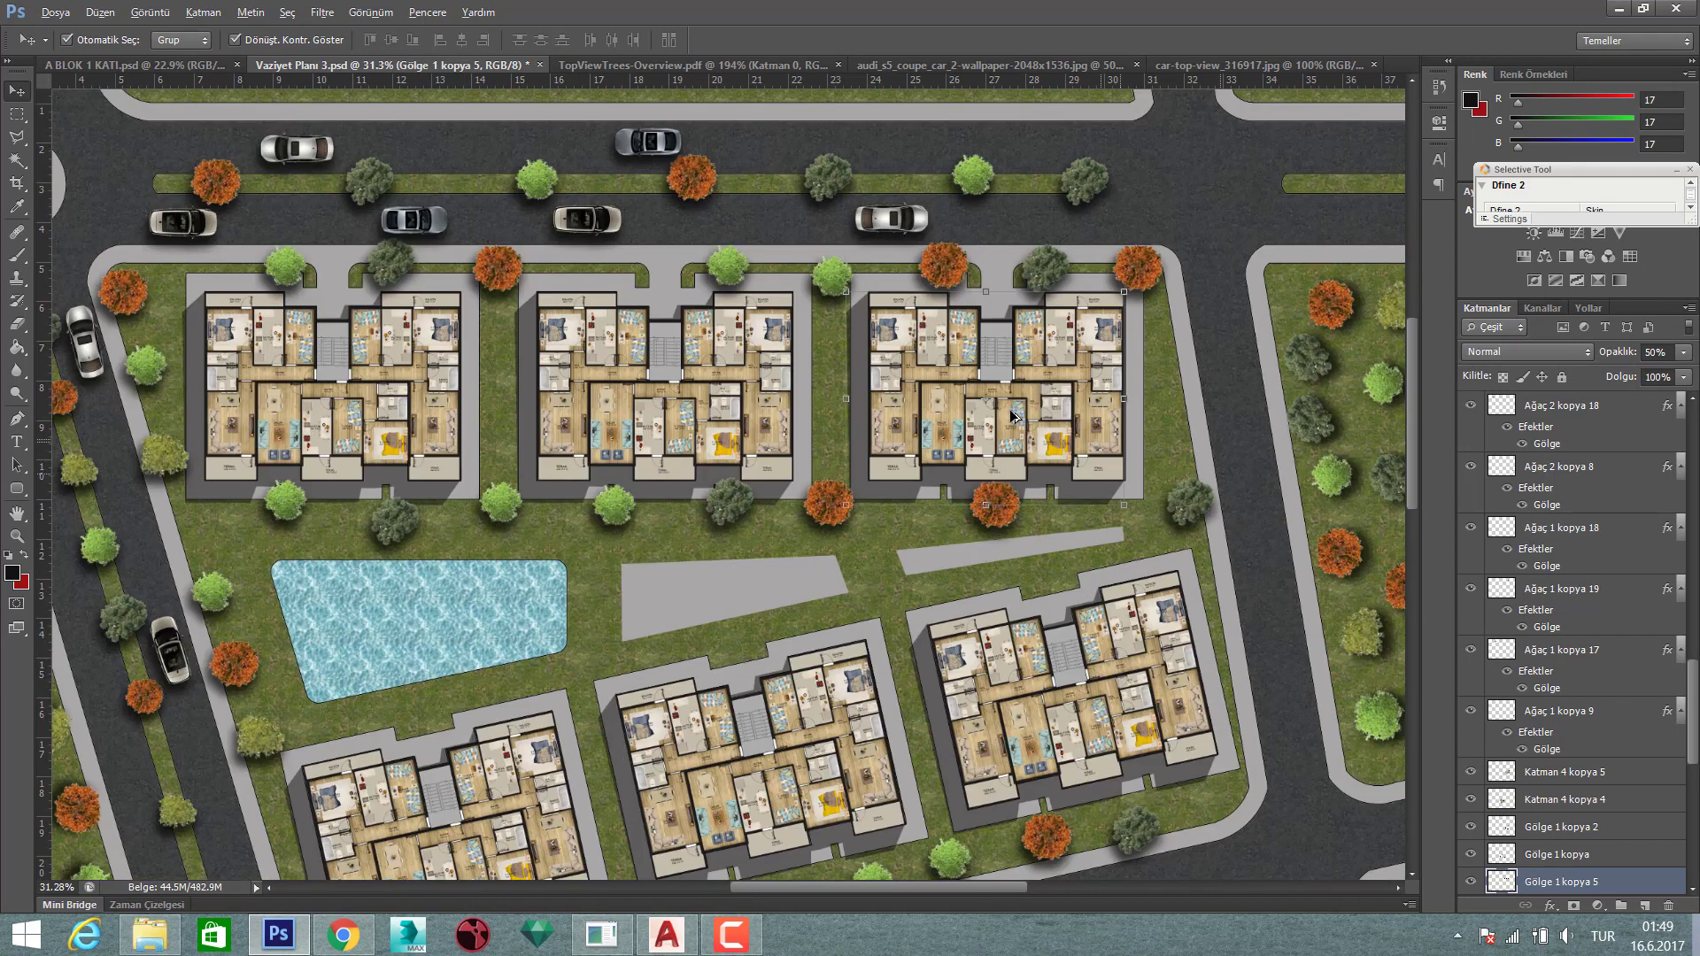
pyautogui.scroll(-2, 1092, 528)
pyautogui.scroll(-1, 1085, 500)
pyautogui.scroll(-1, 1087, 502)
# - Delete the grey strips from the central lawn
pyautogui.click(1228, 571)
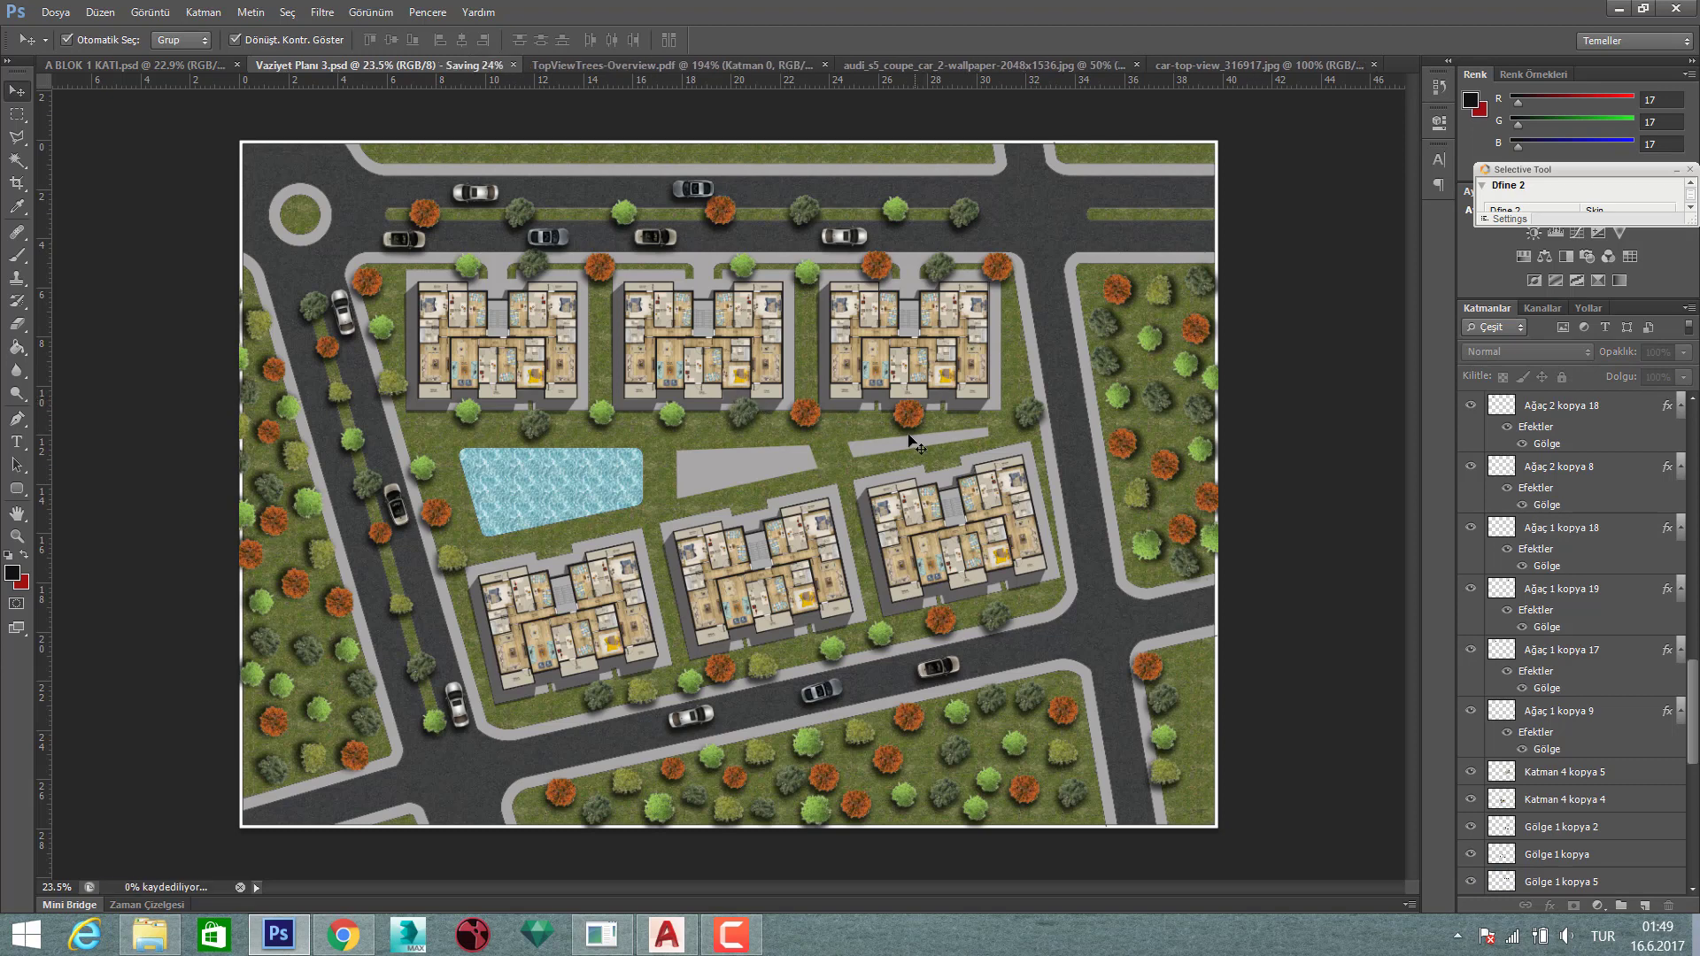
pyautogui.click(941, 444)
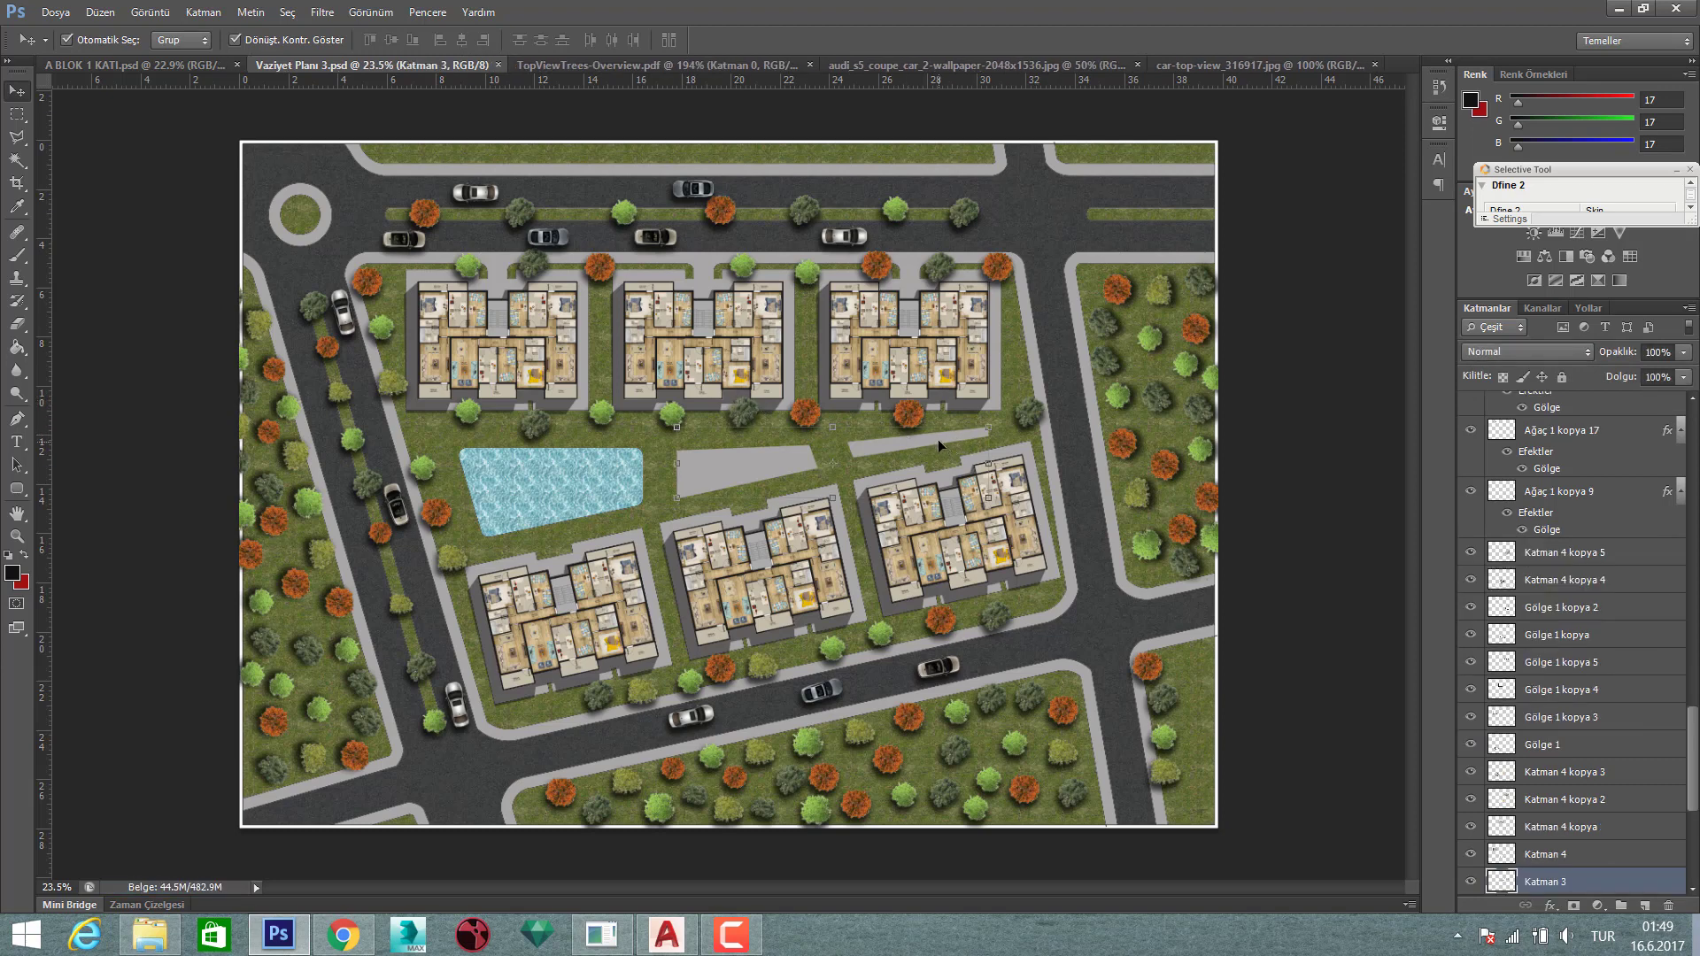
pyautogui.press('Delete')
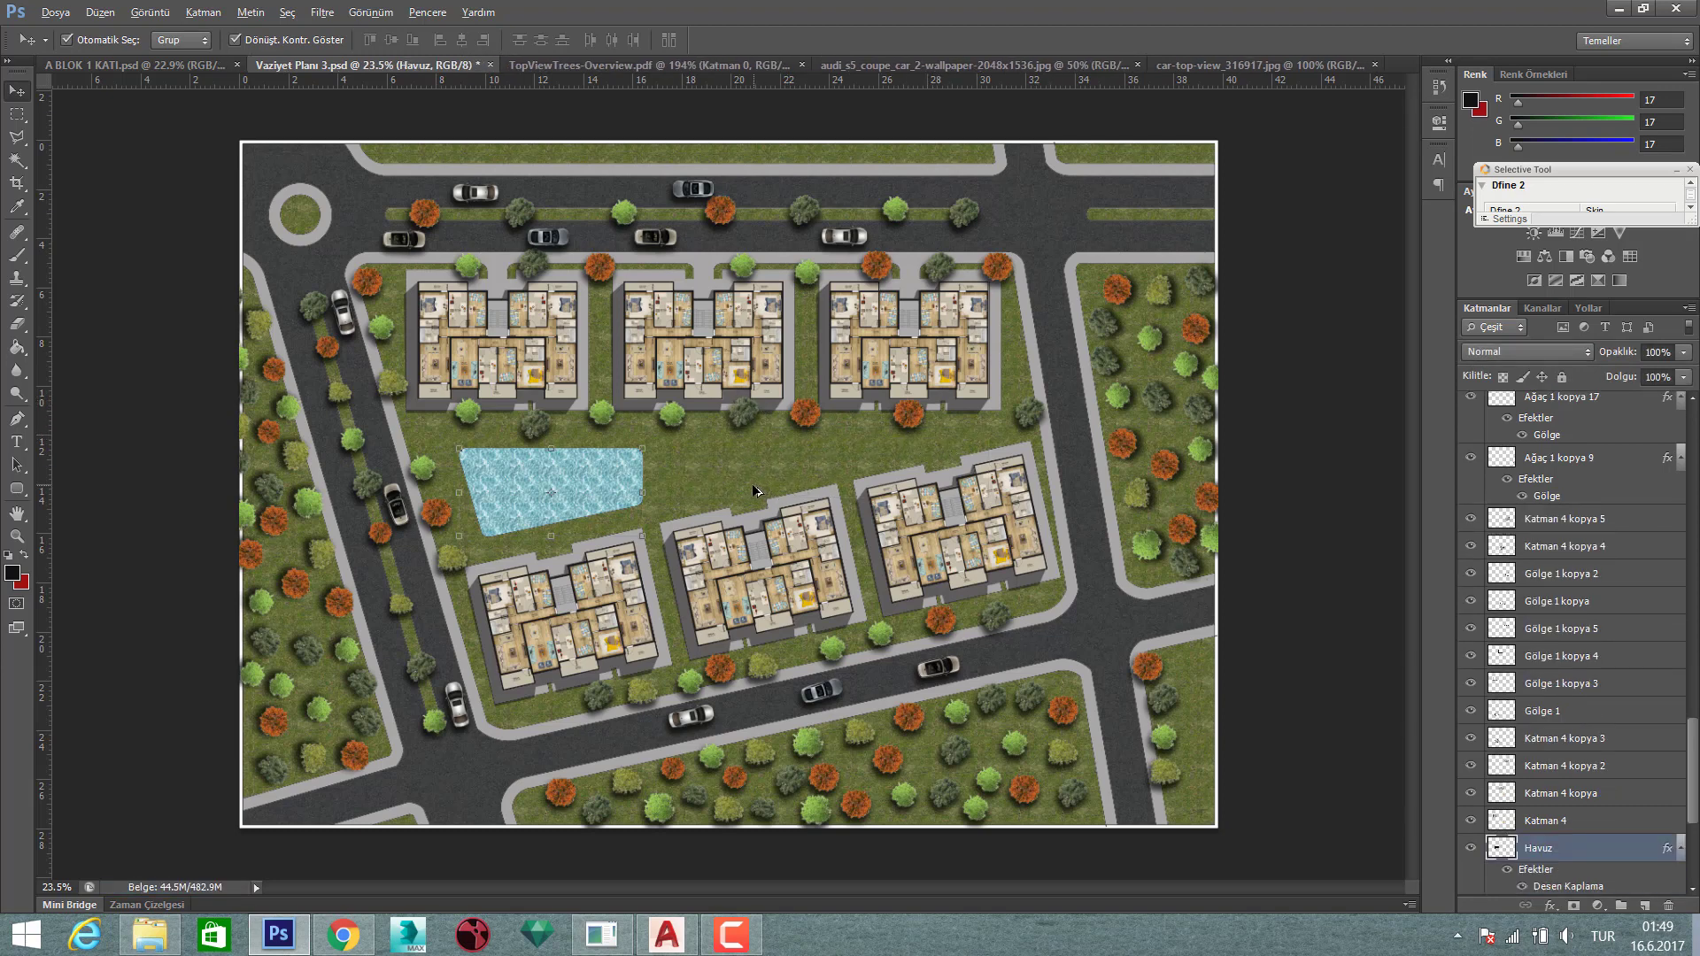
pyautogui.scroll(1, 752, 484)
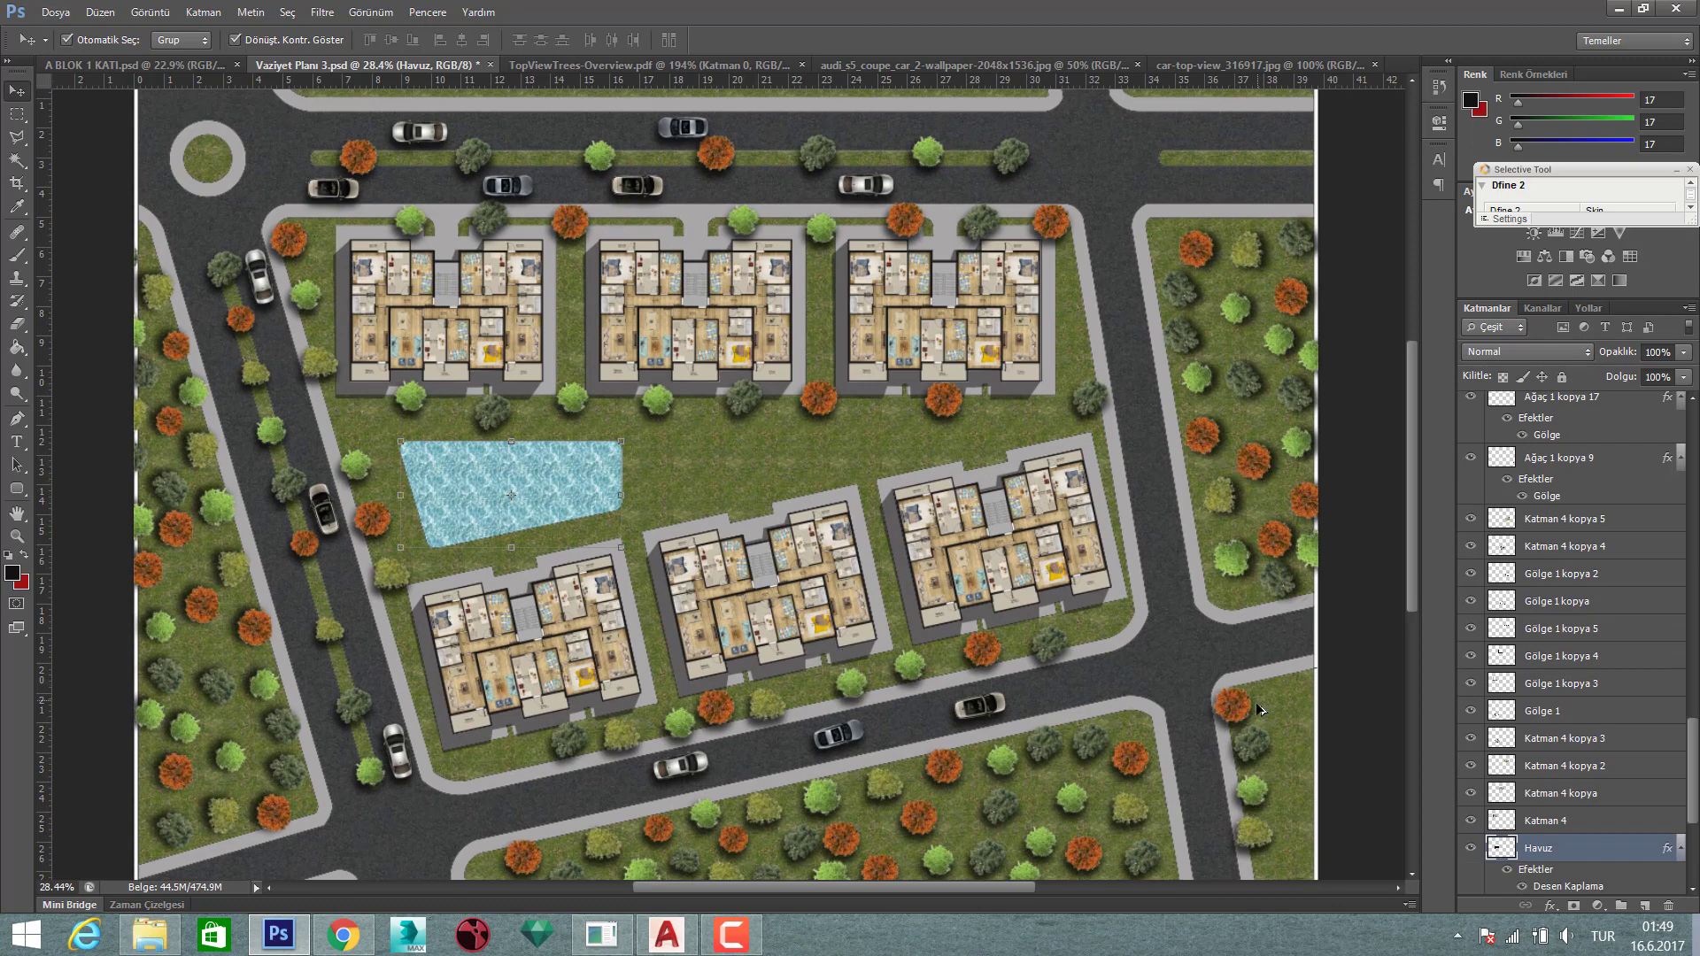
# - Copy orange, dark green, light green and yellow-green trees into the central lawn
pyautogui.moveTo(943, 400); pyautogui.dragTo(716, 467)
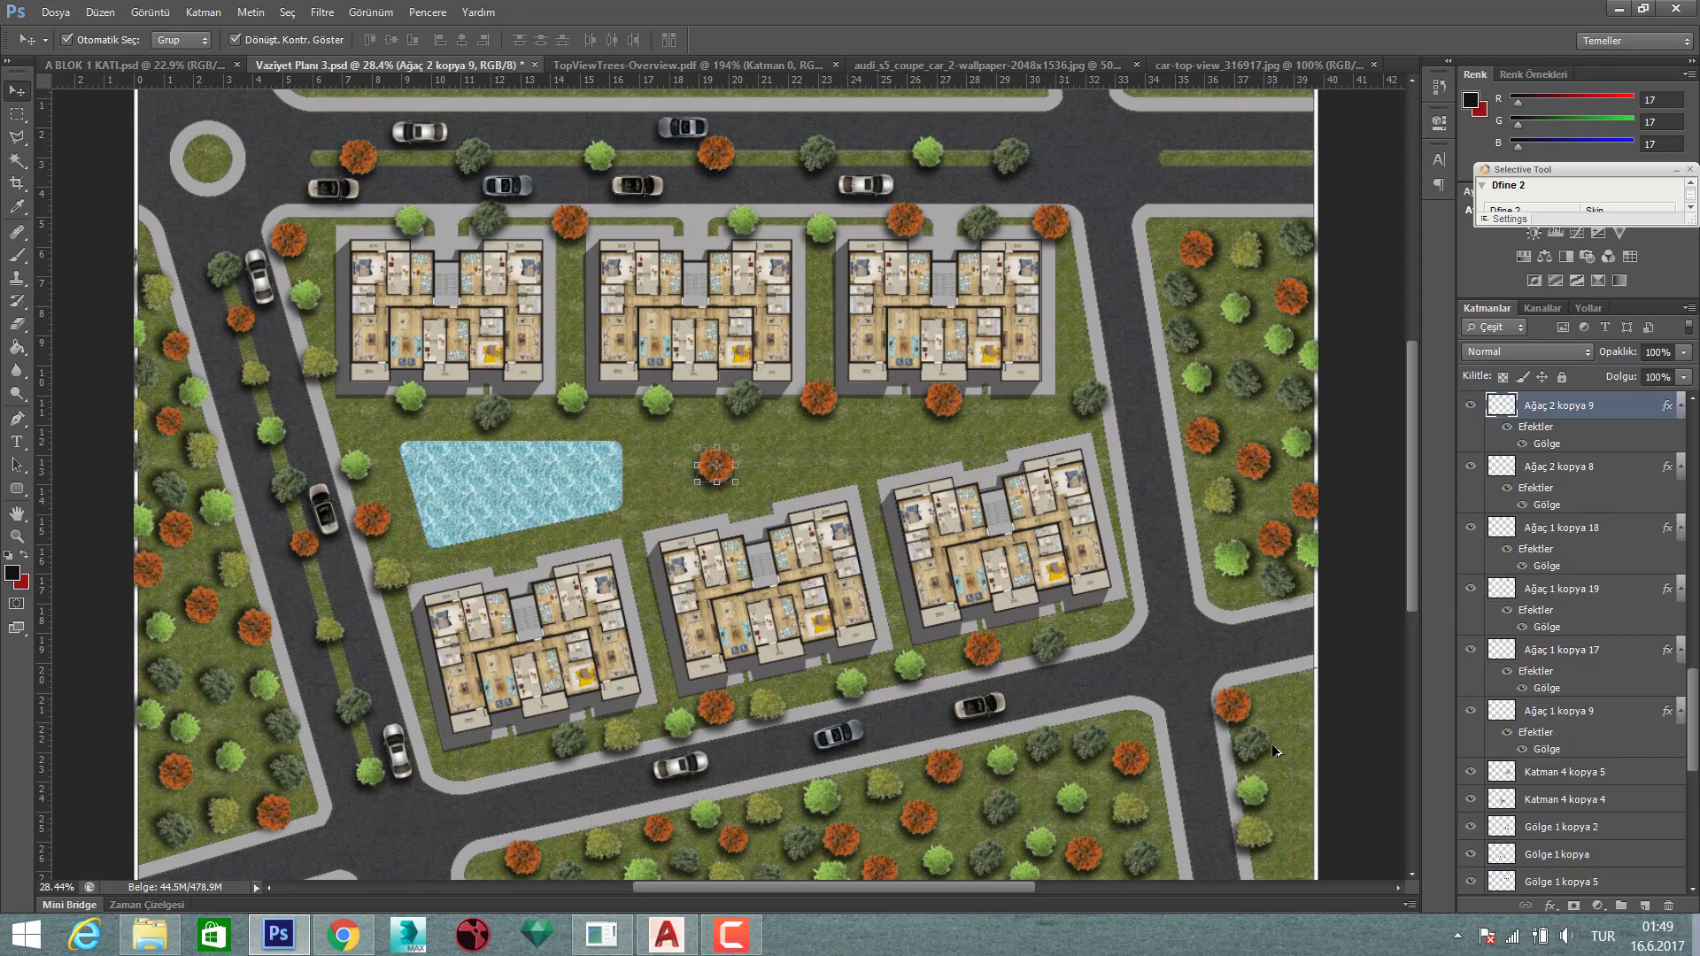
pyautogui.moveTo(1100, 592); pyautogui.dragTo(794, 473)
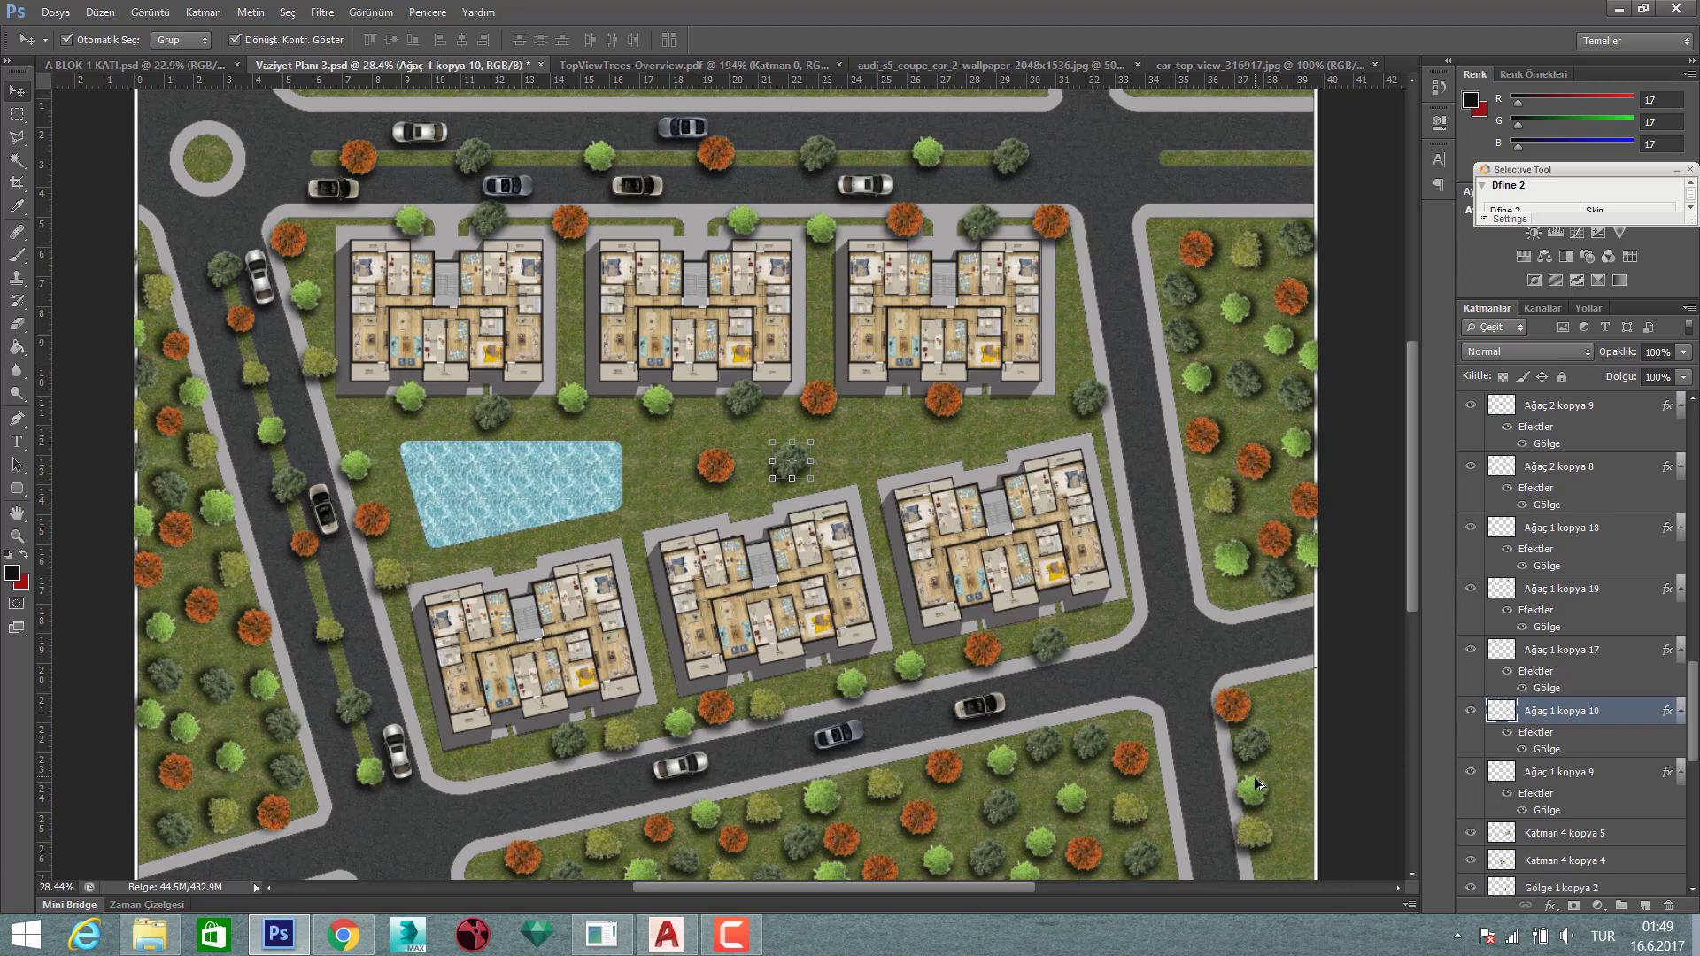
pyautogui.moveTo(986, 542); pyautogui.dragTo(863, 434)
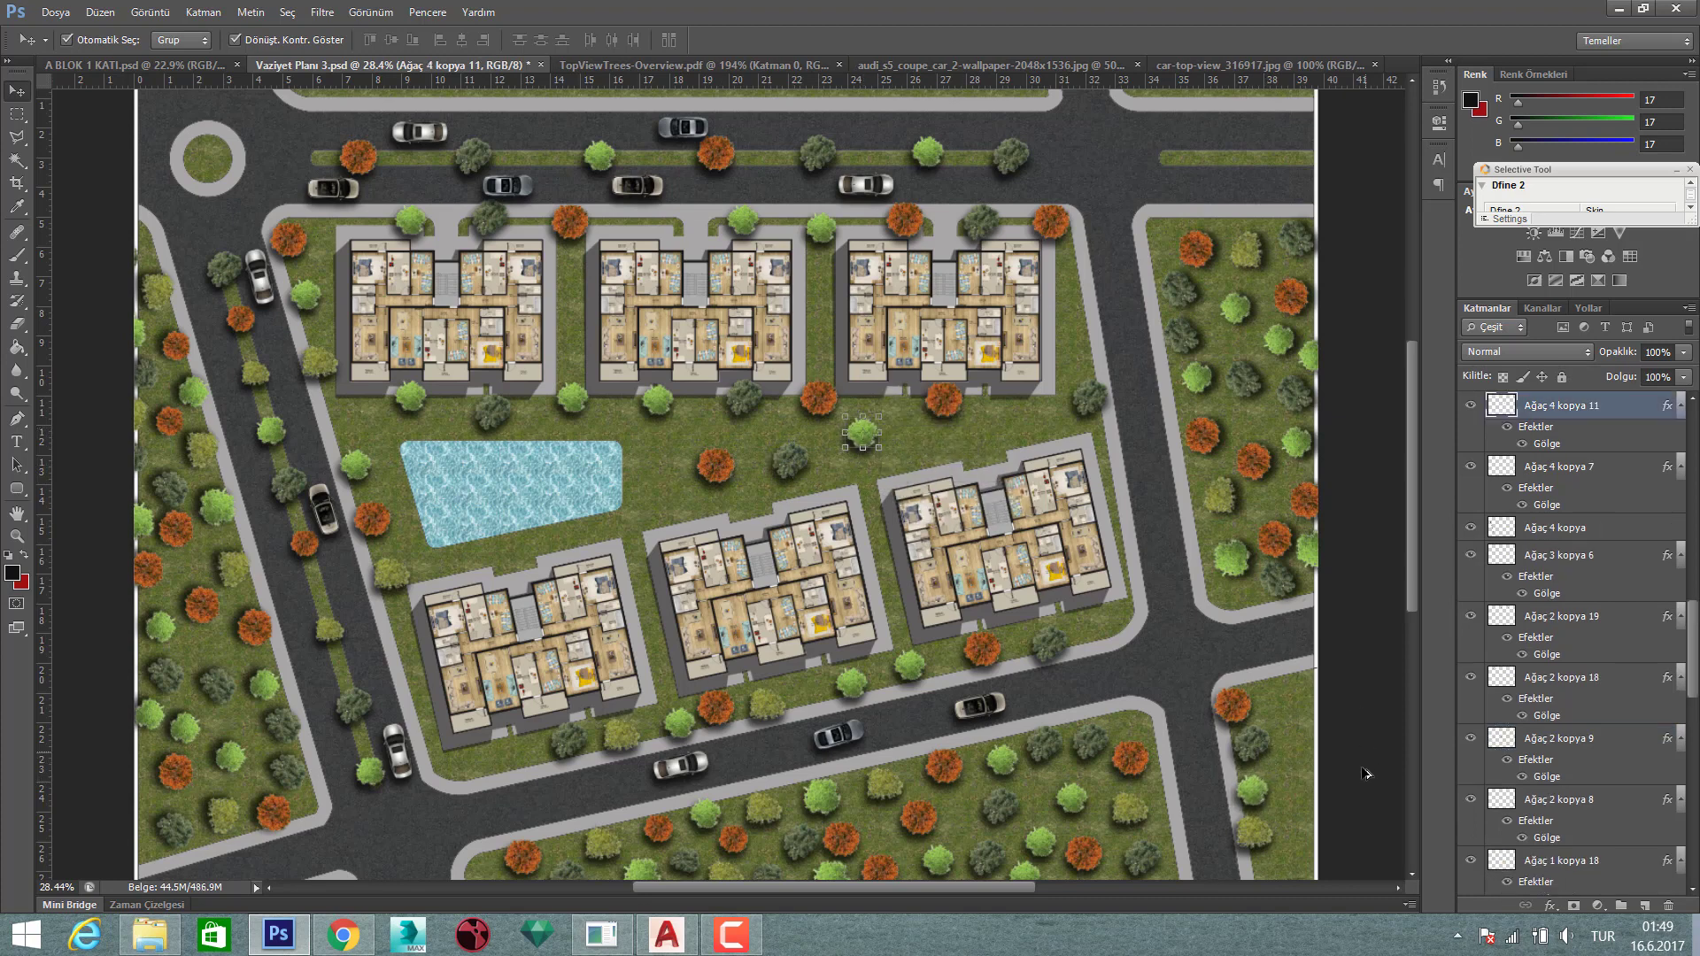
pyautogui.moveTo(1258, 837); pyautogui.dragTo(930, 449)
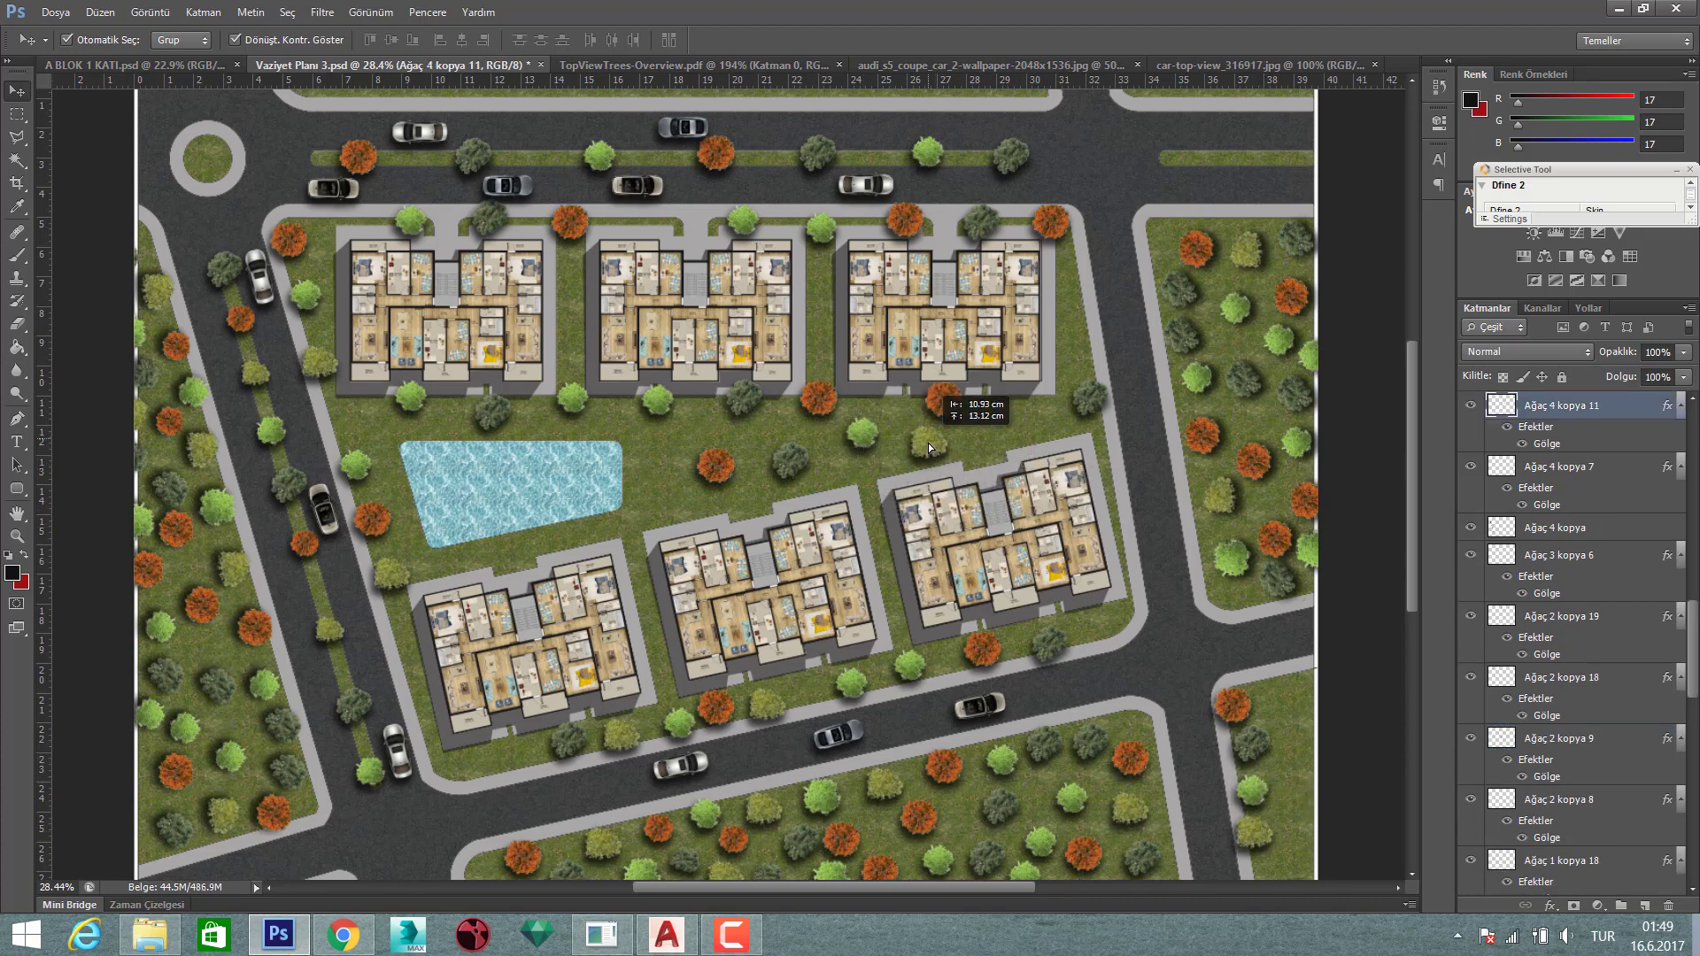
pyautogui.keyDown('alt'); pyautogui.click(745, 490); pyautogui.keyUp('alt')
pyautogui.moveTo(791, 472)
pyautogui.mouseDown()
pyautogui.moveTo(815, 476)
pyautogui.moveTo(768, 434)
pyautogui.moveTo(689, 435)
pyautogui.mouseUp()
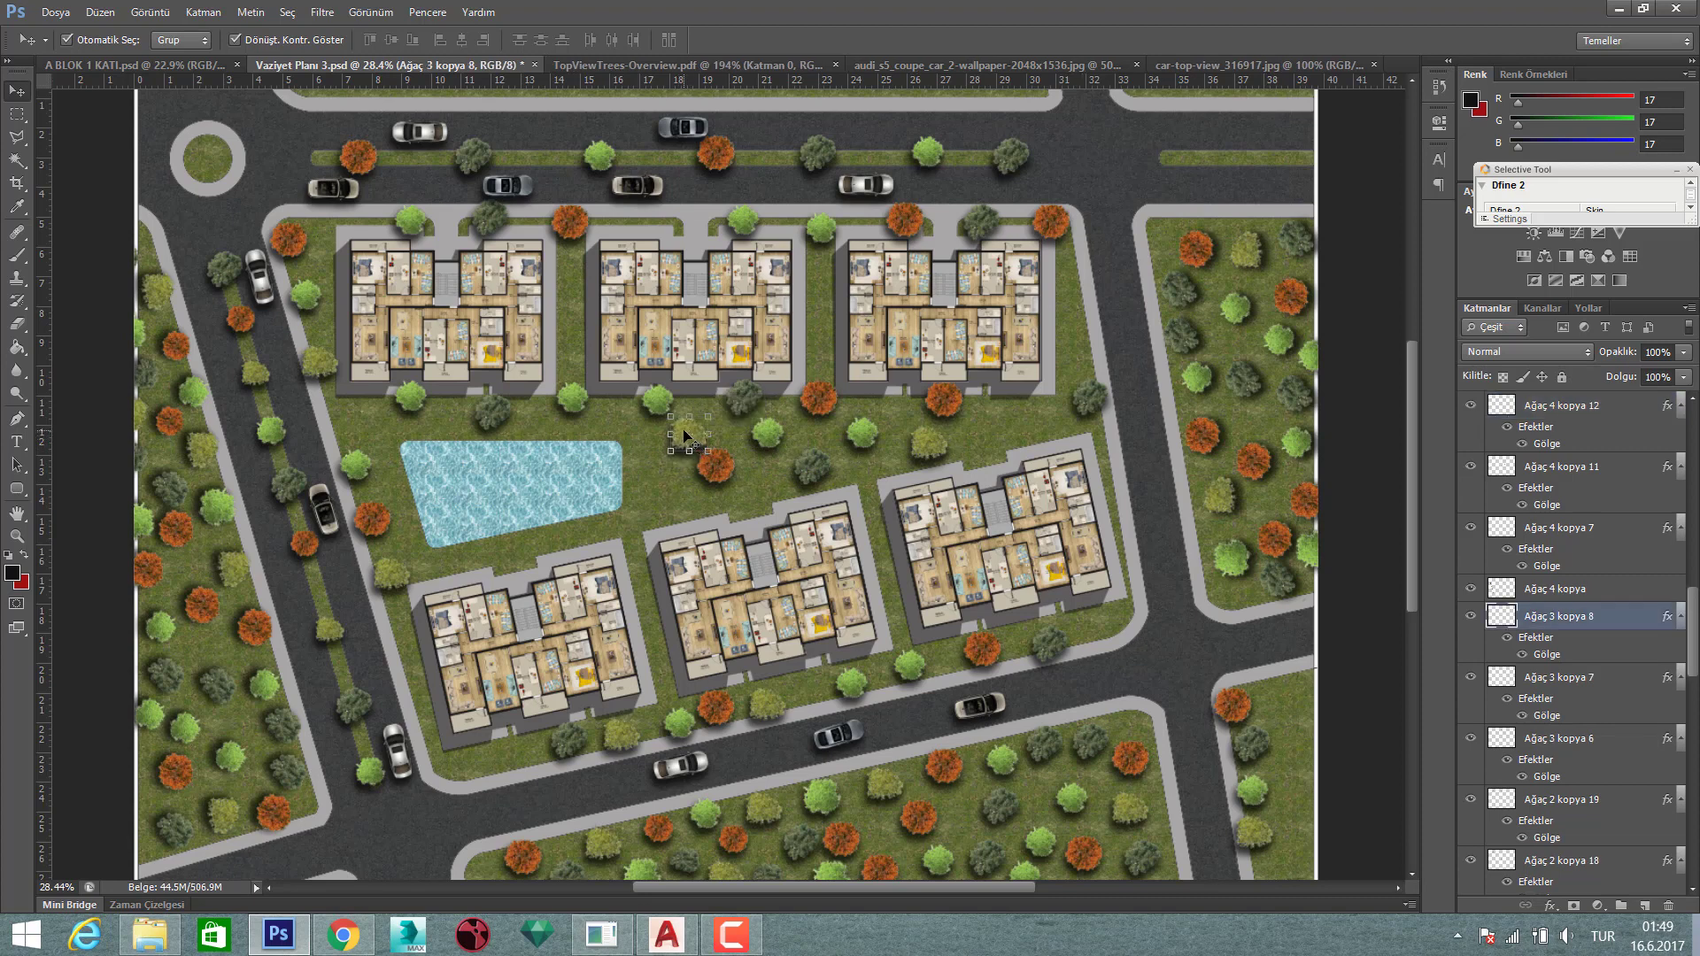
# - Add one more tree copy to the lawn, fit the site plan in view, and deselect
pyautogui.hotkey('ctrl', 't')
pyautogui.click(865, 39)
pyautogui.keyDown('alt'); pyautogui.moveTo(704, 503); pyautogui.dragTo(681, 505); pyautogui.keyUp('alt')
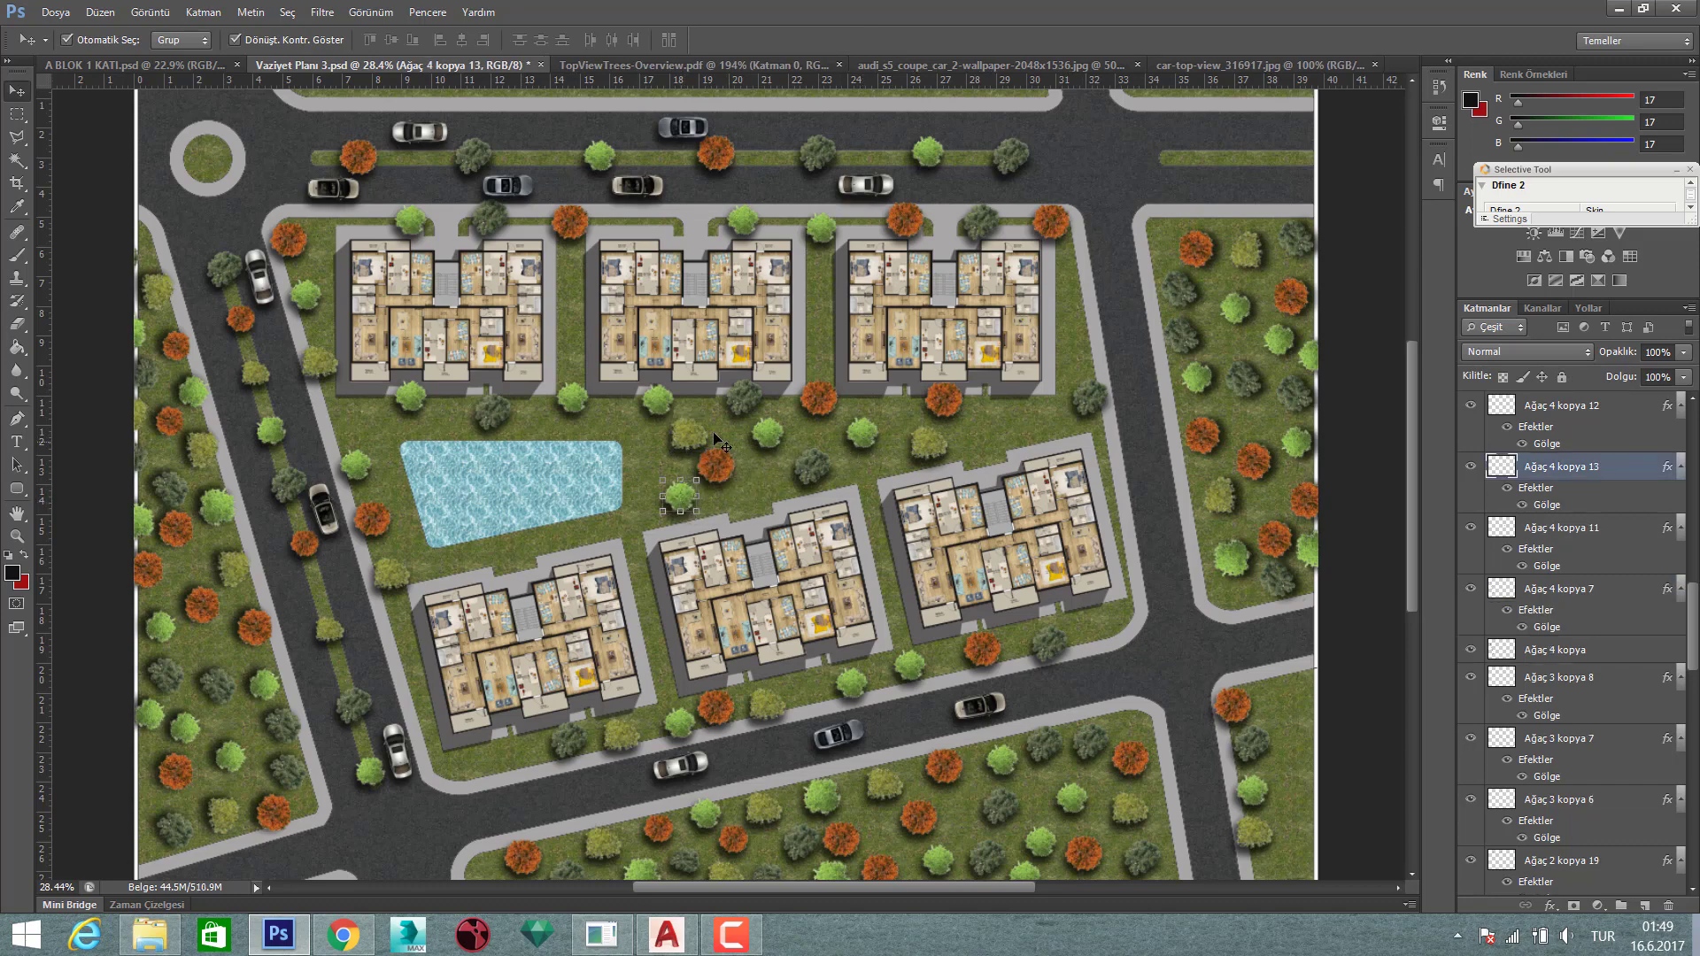
pyautogui.hotkey('ctrl', '0')
pyautogui.scroll(-1, 764, 422)
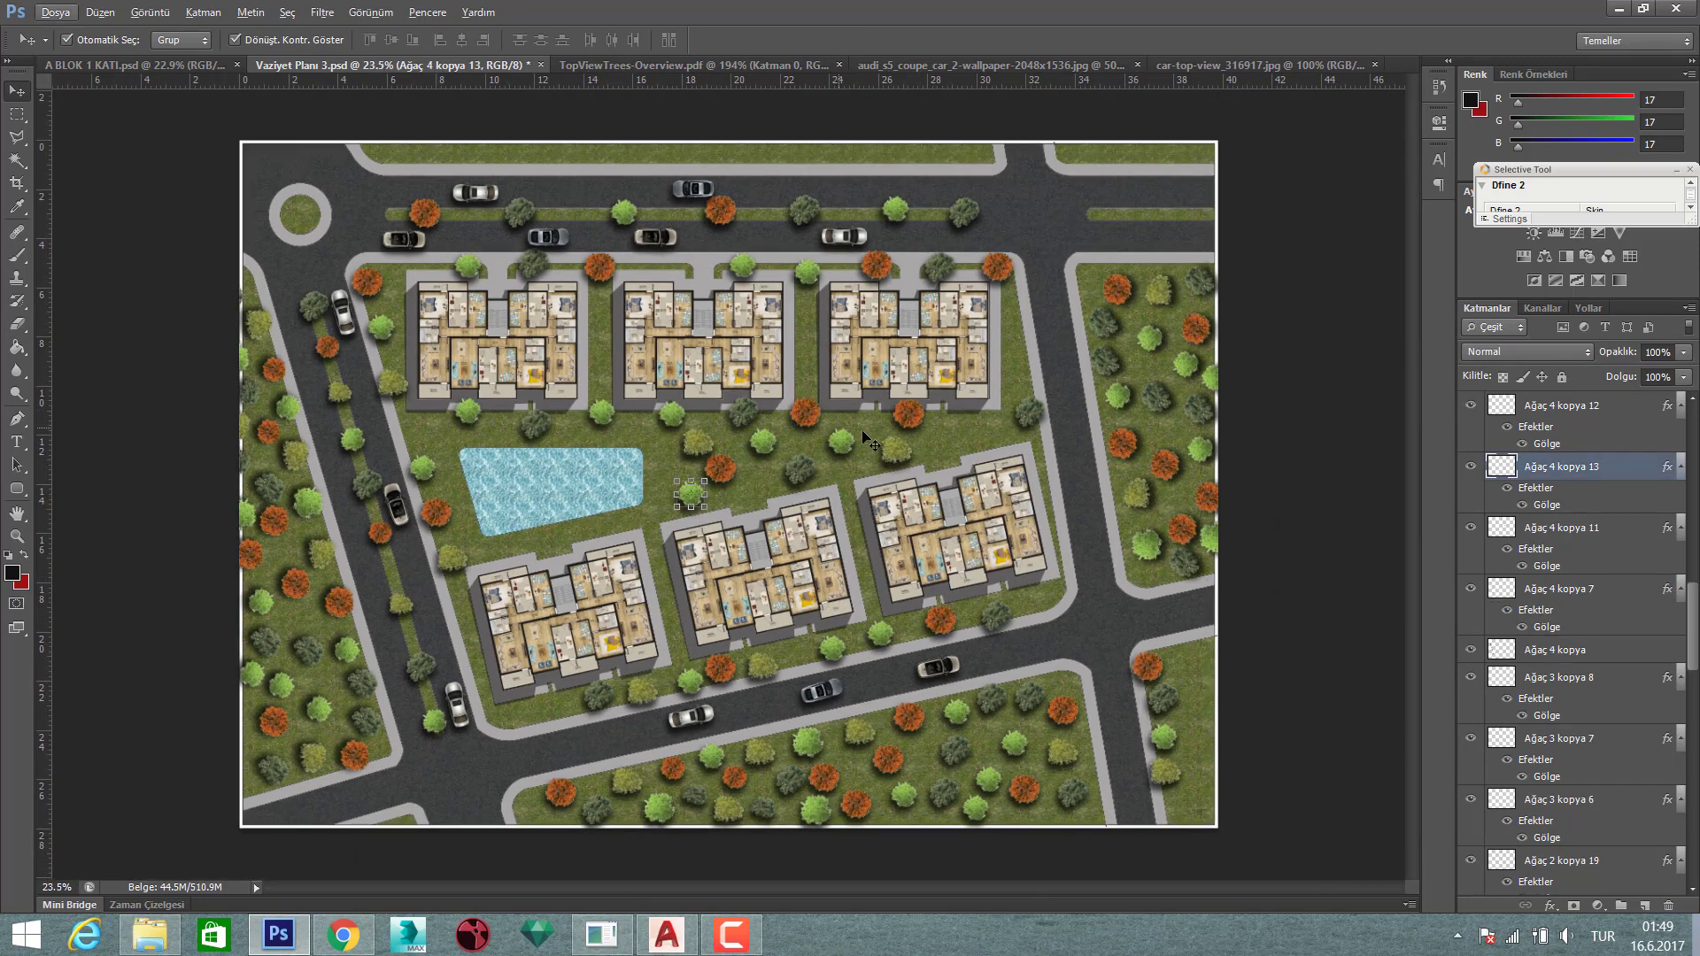
pyautogui.click(1275, 435)
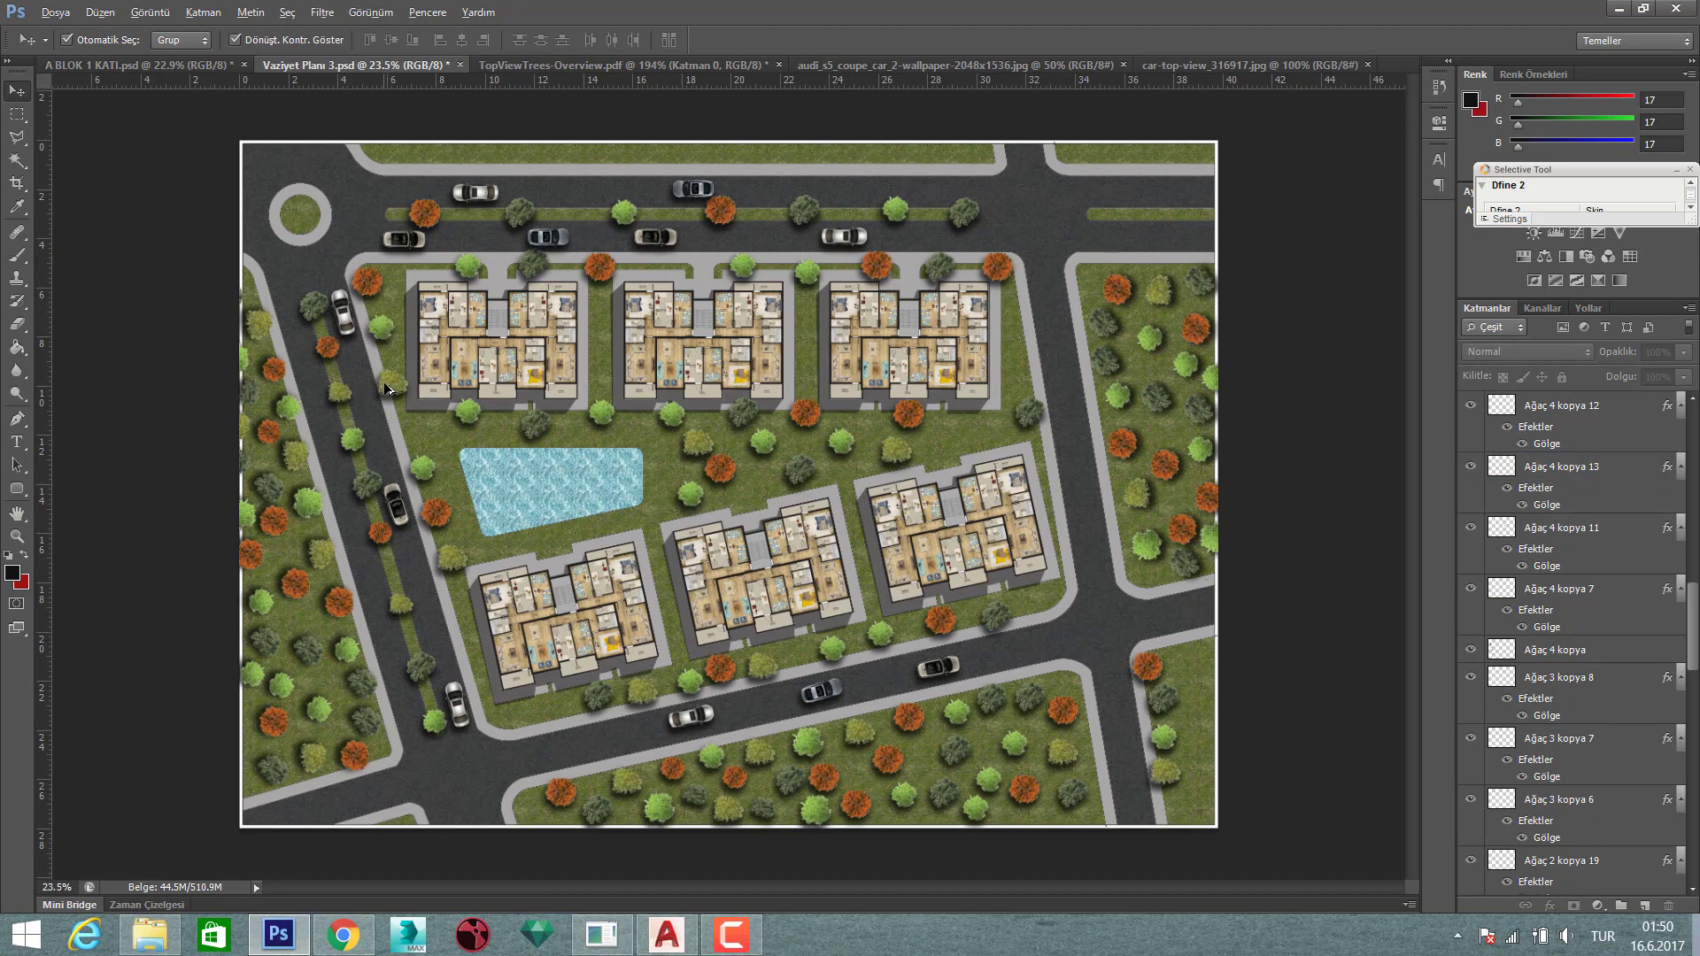
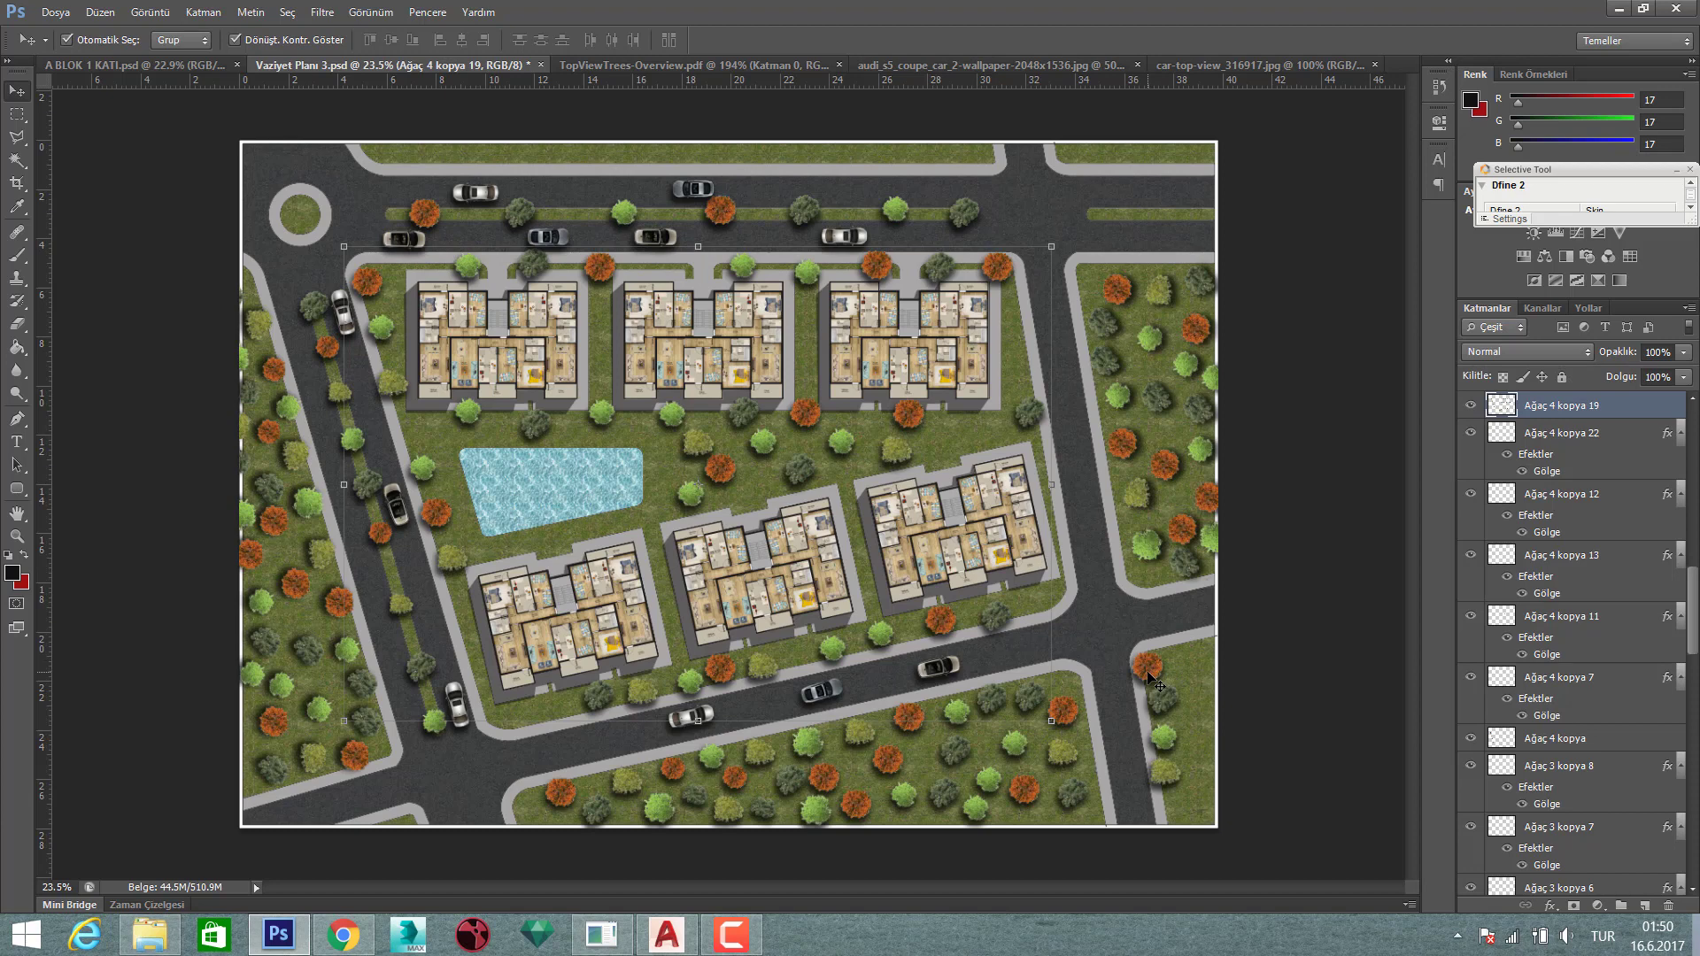
# - Alt-drag an orange tree copy into the roundabout and three more onto the top-right median strip
pyautogui.moveTo(398, 228); pyautogui.dragTo(307, 213)
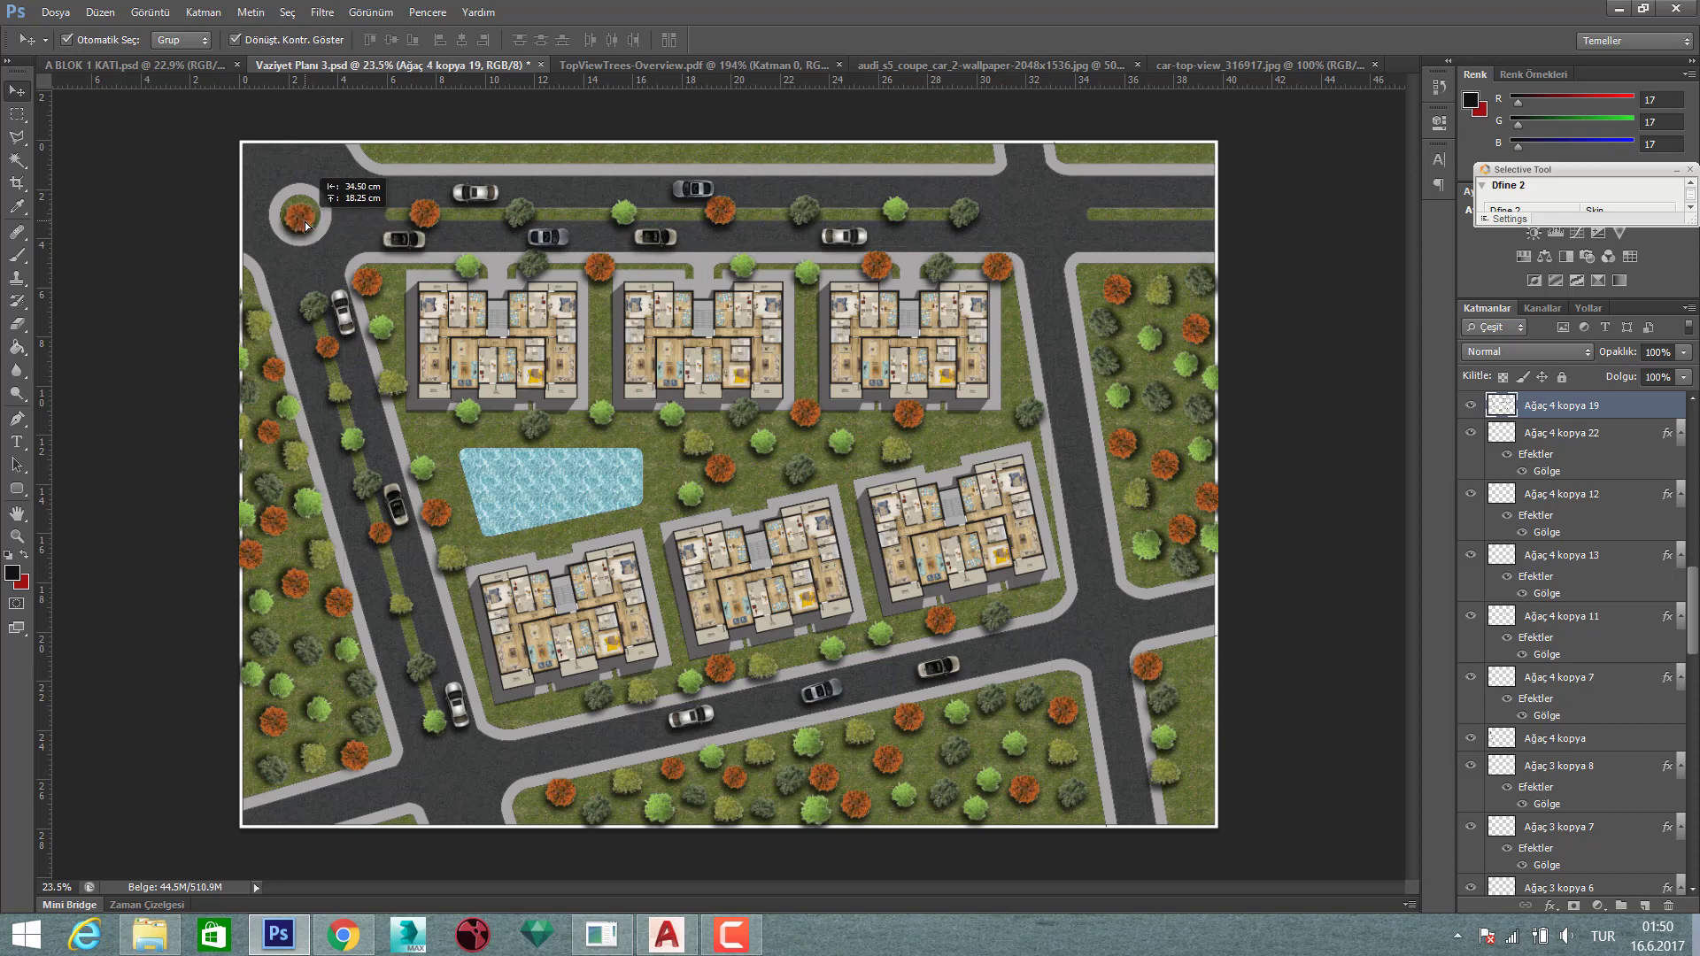
pyautogui.click(1184, 767)
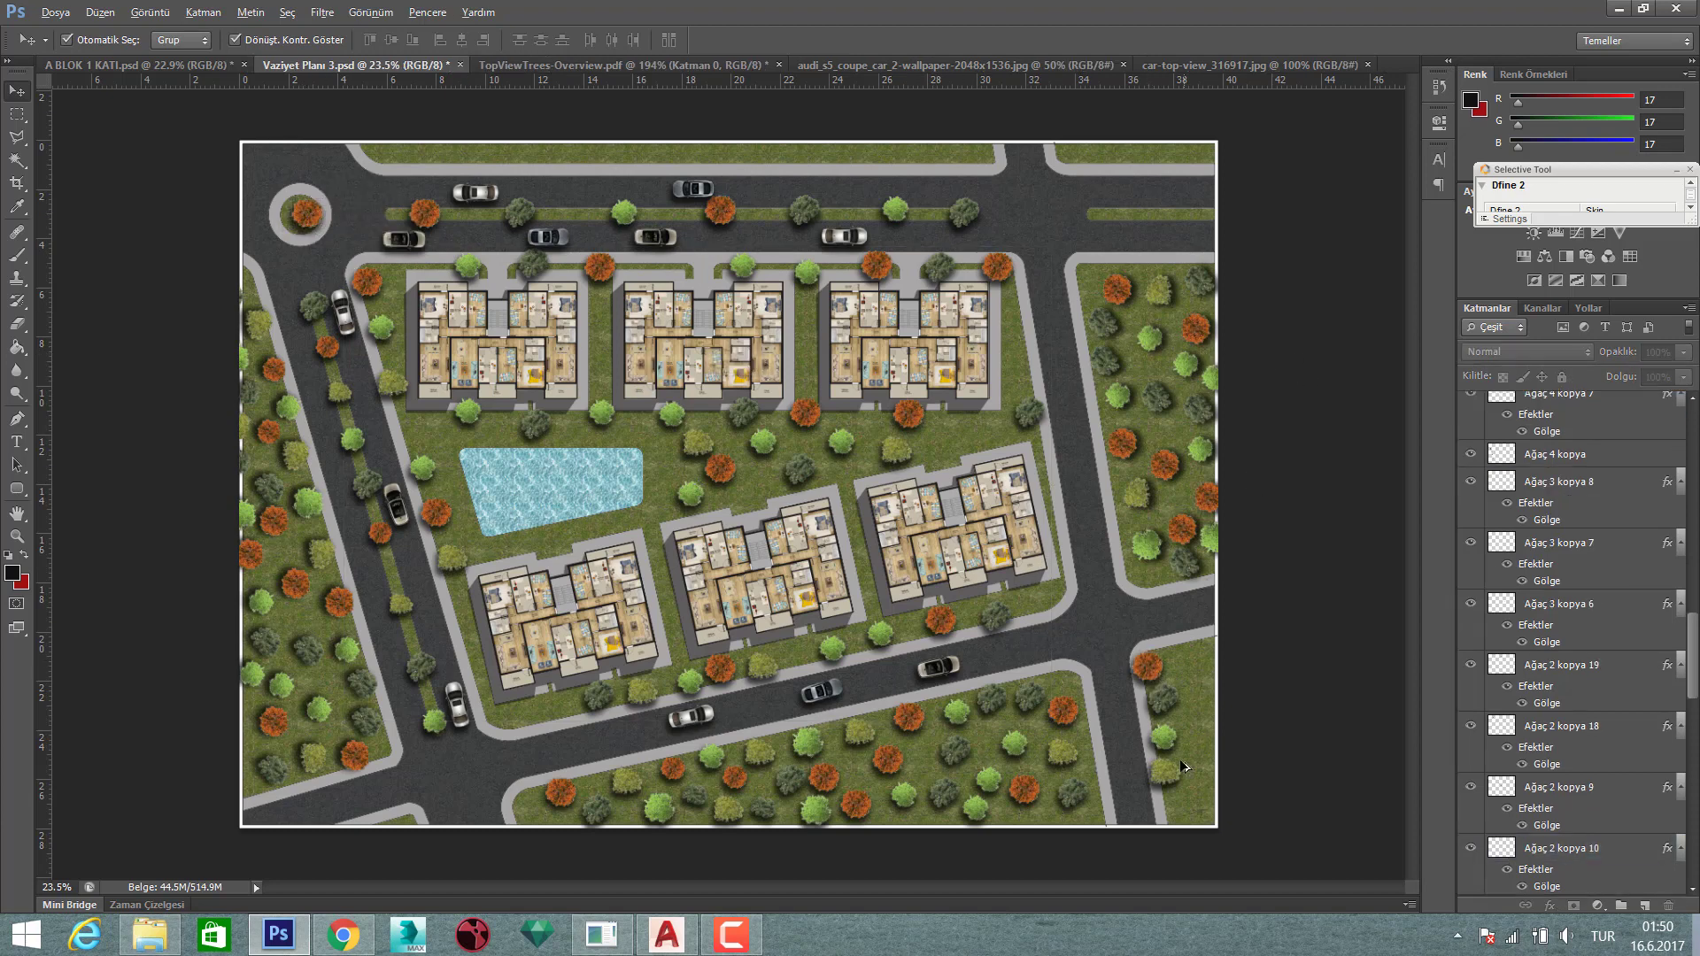
pyautogui.moveTo(1165, 746); pyautogui.dragTo(1108, 215)
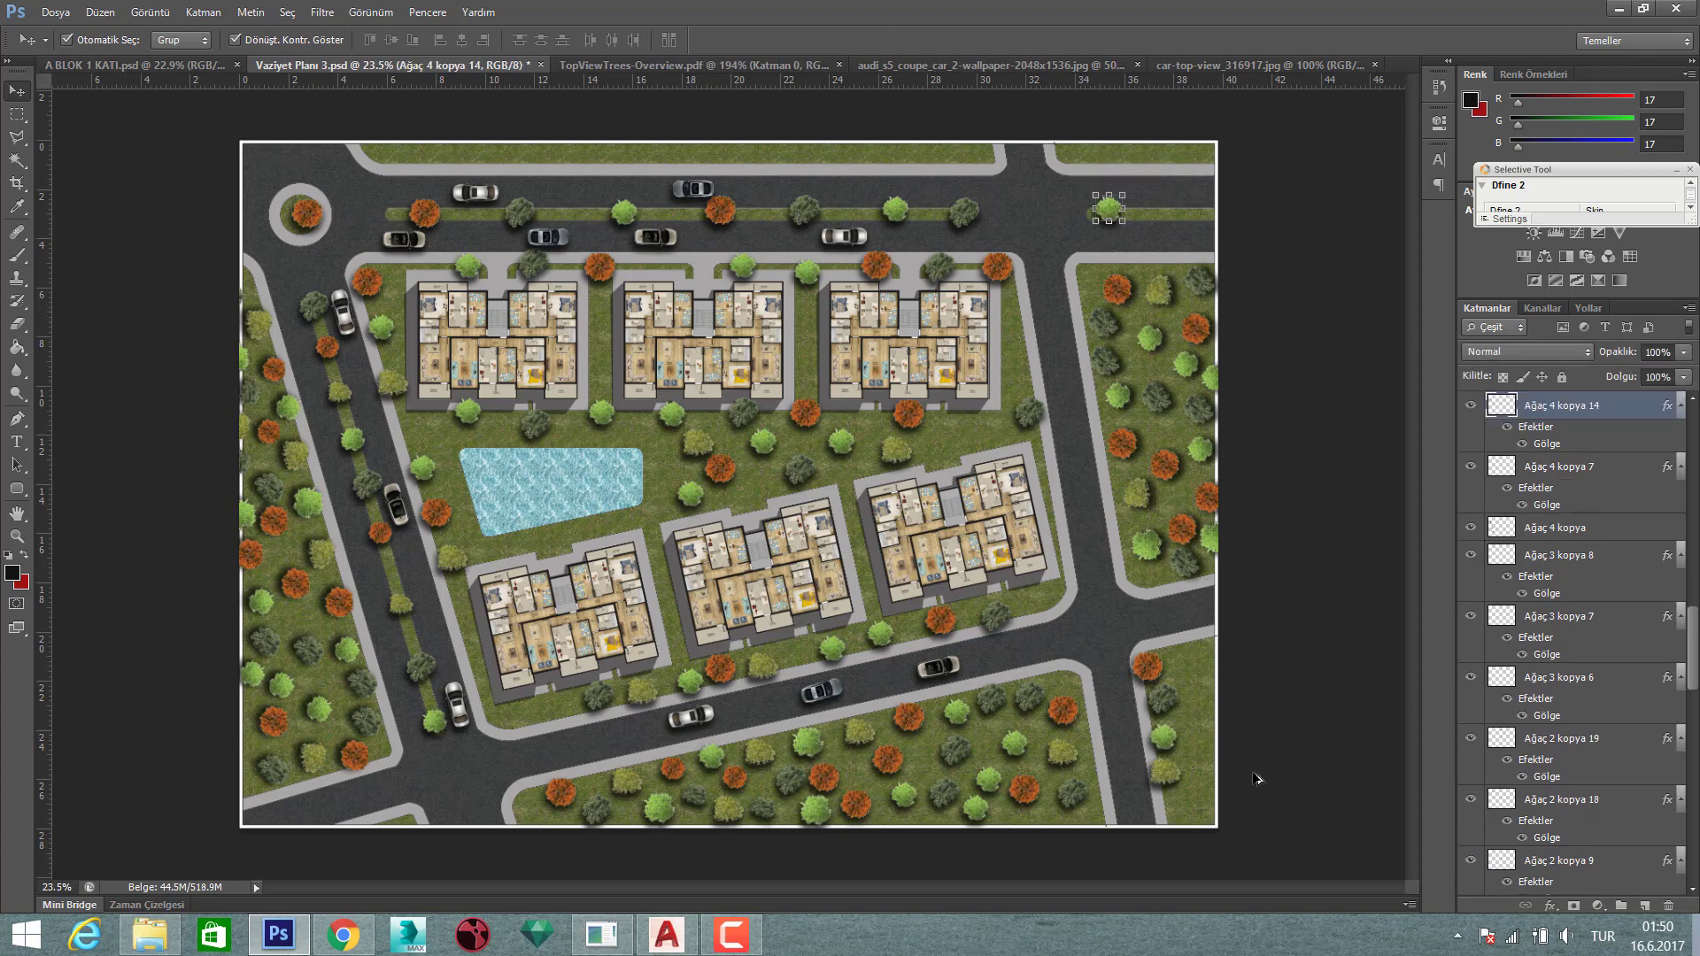
pyautogui.moveTo(1165, 703); pyautogui.dragTo(1162, 213)
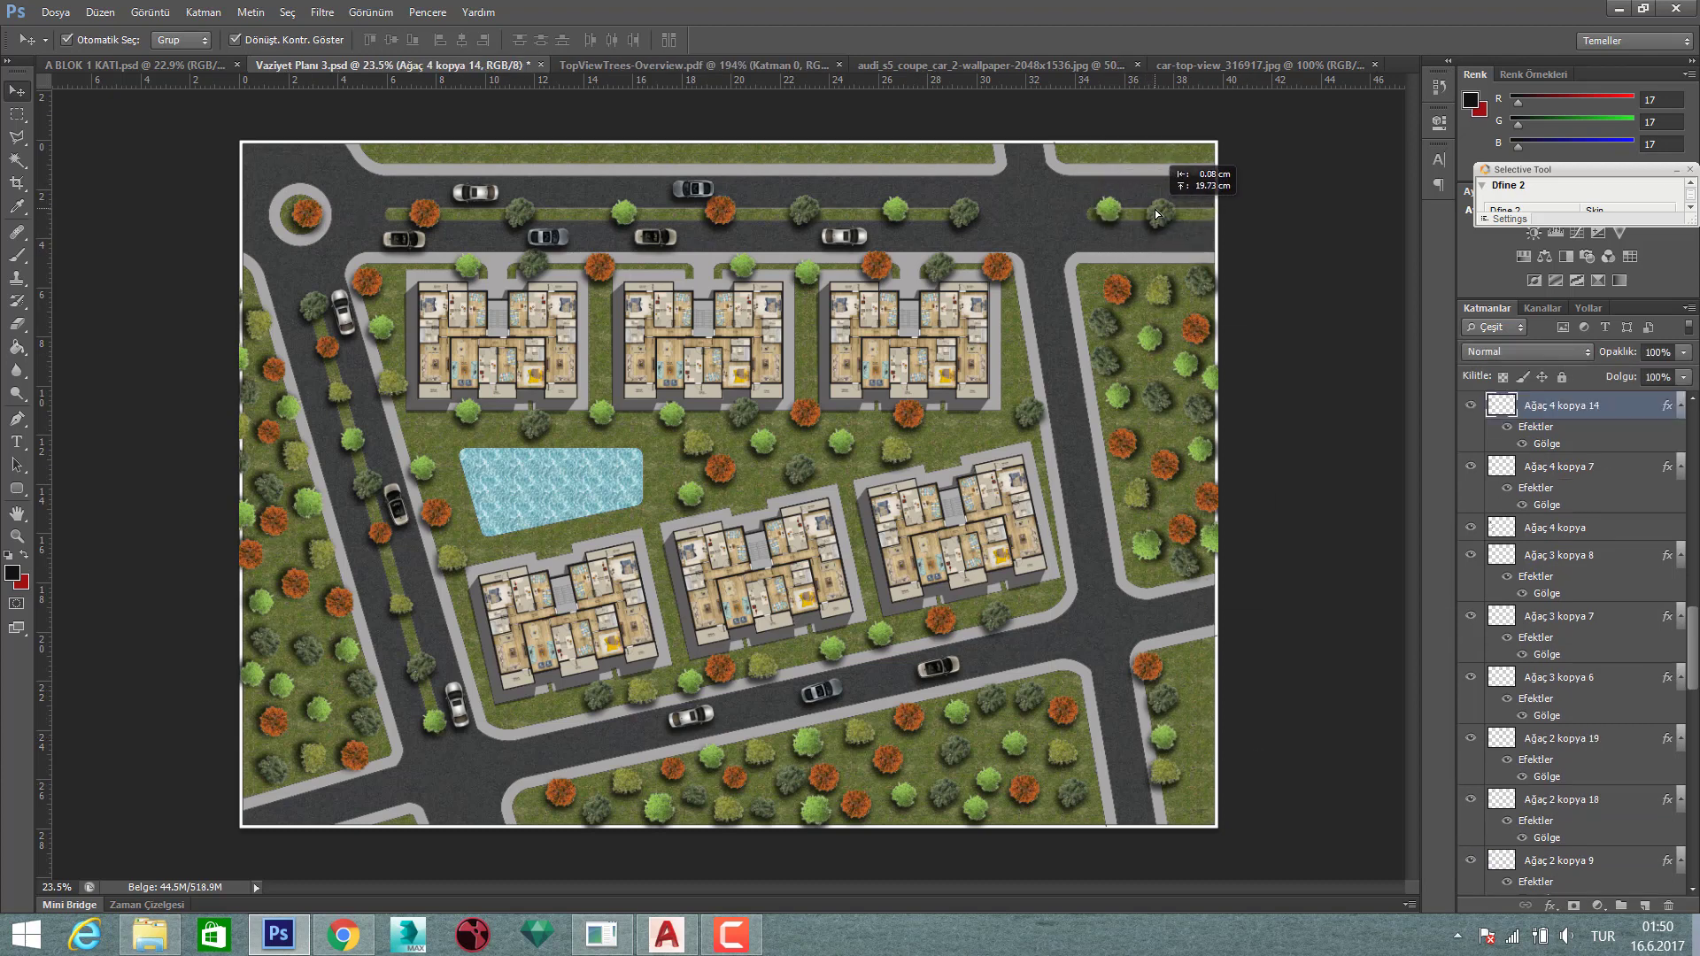
pyautogui.moveTo(1153, 664); pyautogui.dragTo(1222, 220)
pyautogui.click(1302, 319)
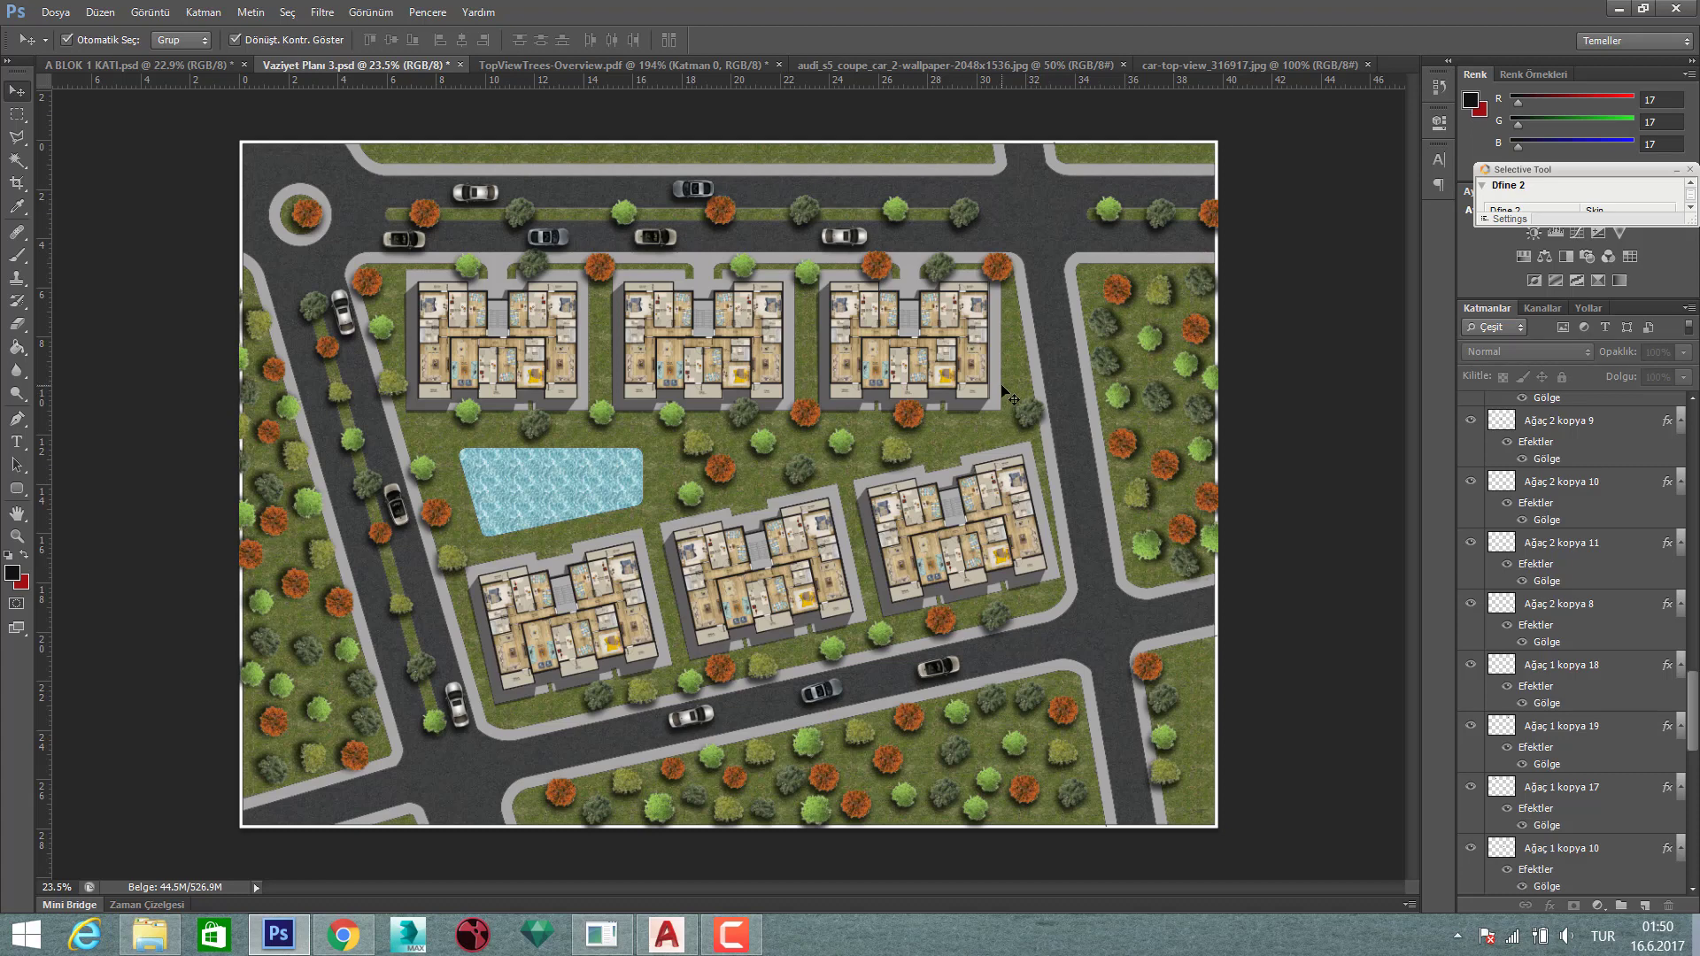
pyautogui.hotkey('ctrl', 's')
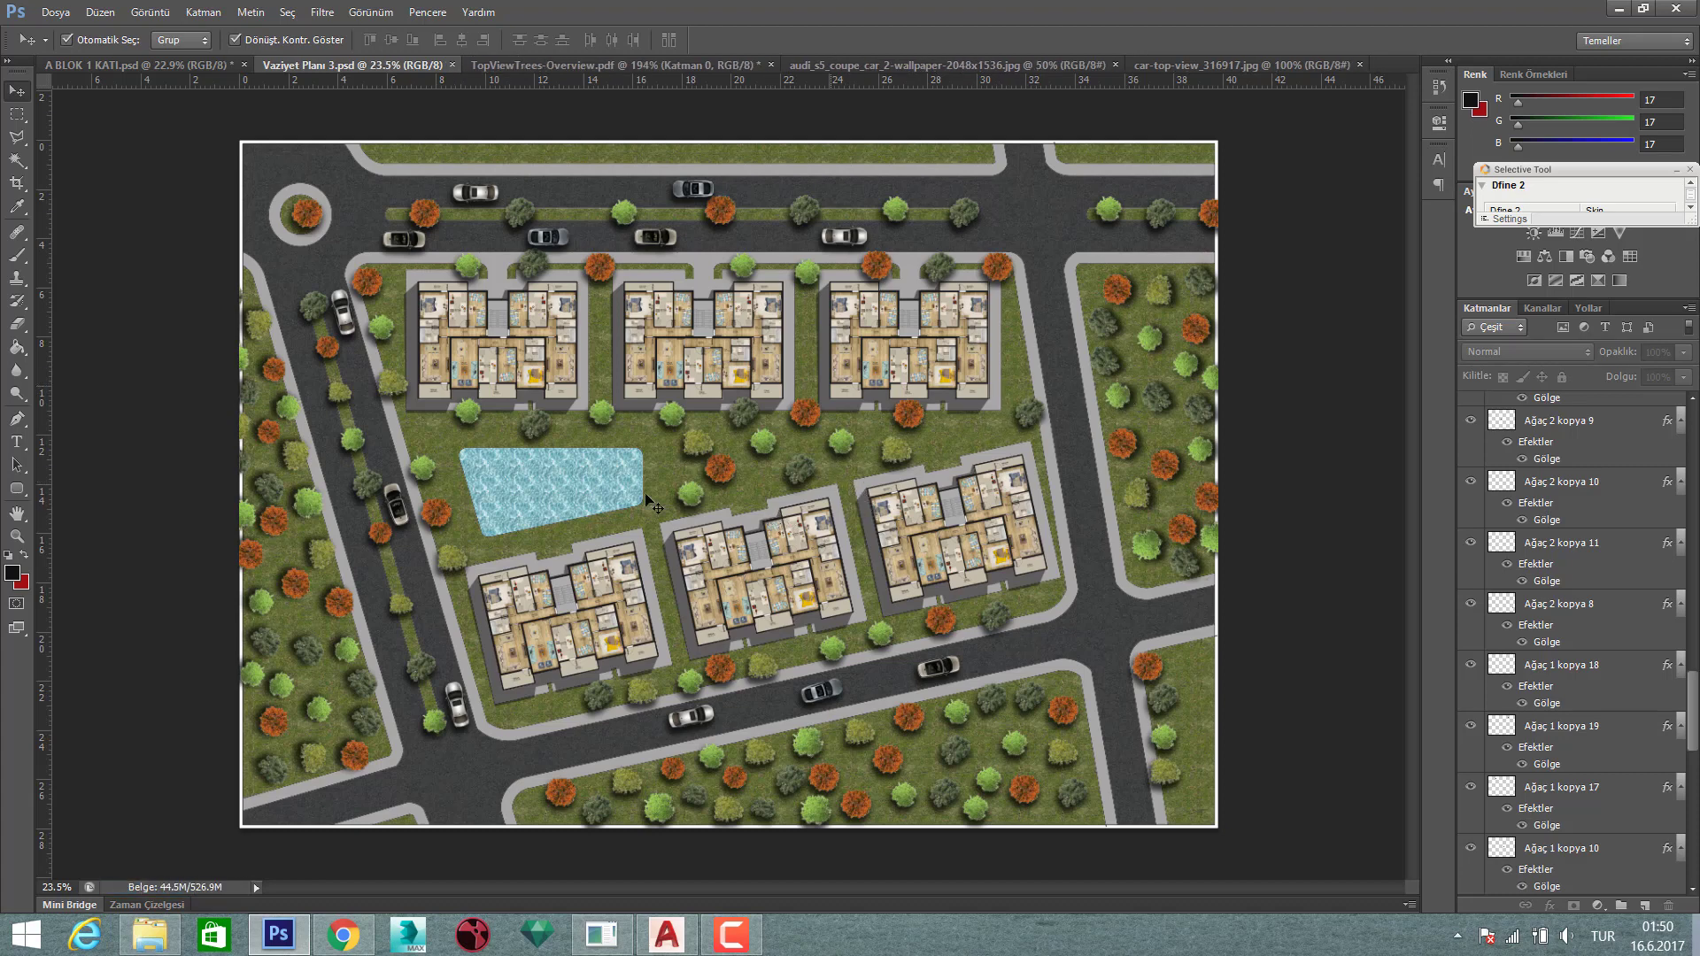
pyautogui.scroll(1, 821, 418)
pyautogui.scroll(1, 822, 418)
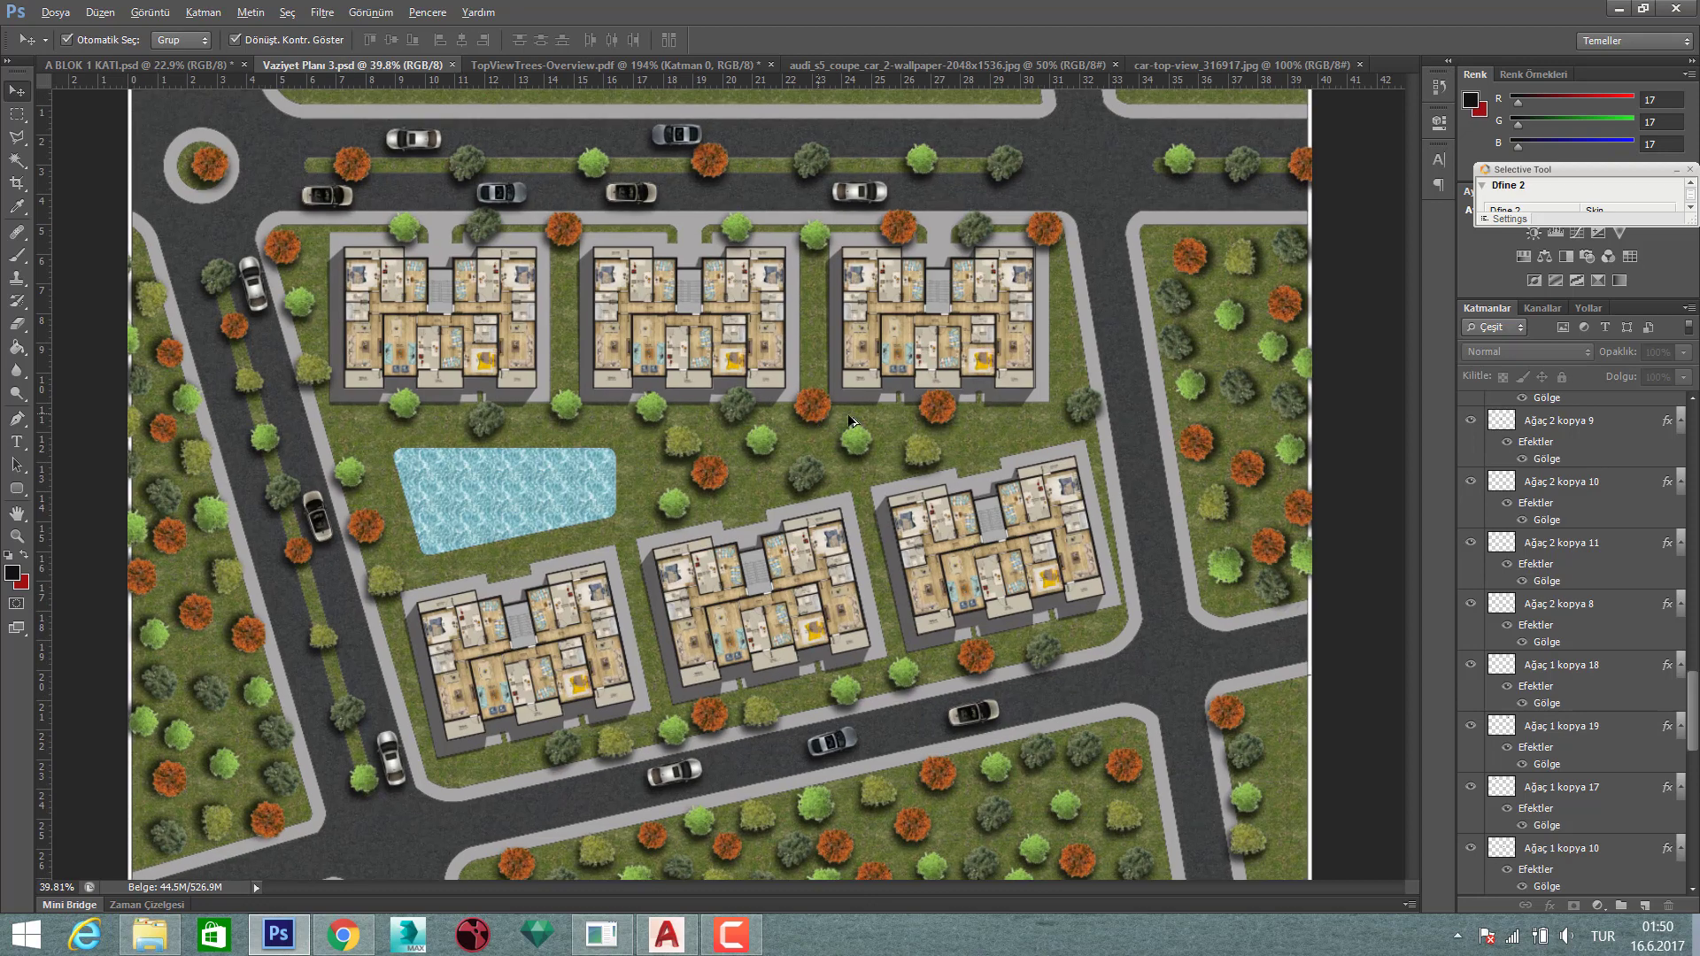
pyautogui.scroll(1, 874, 397)
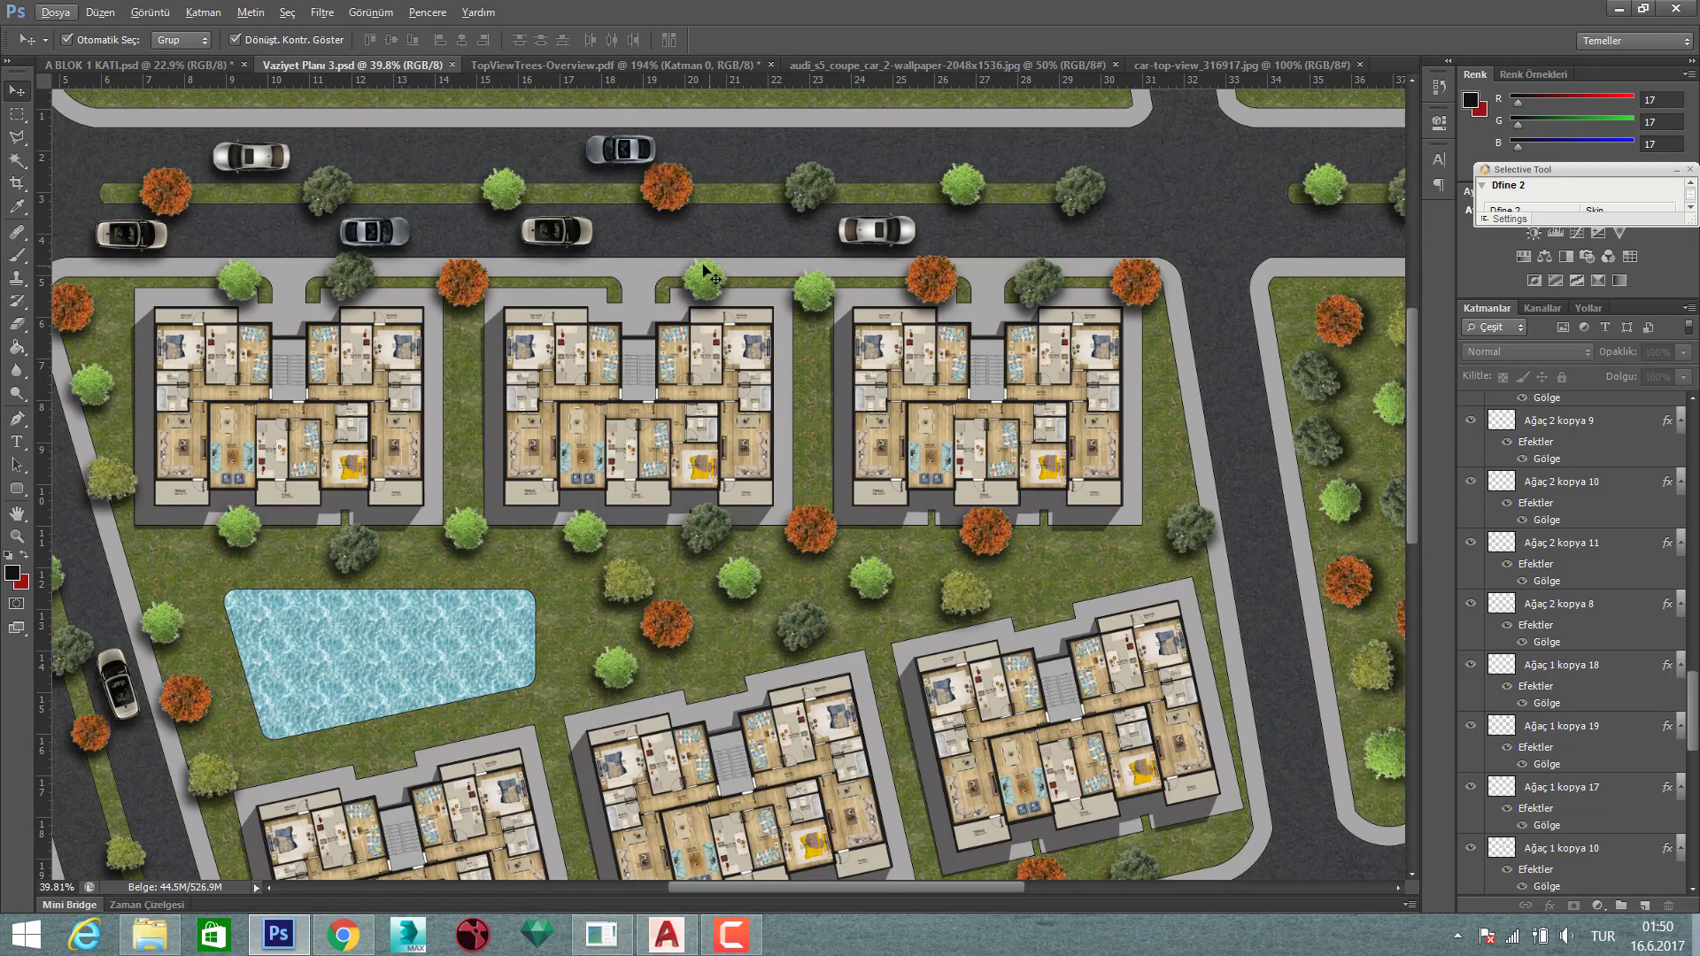
pyautogui.scroll(-2, 811, 354)
pyautogui.scroll(-1, 811, 354)
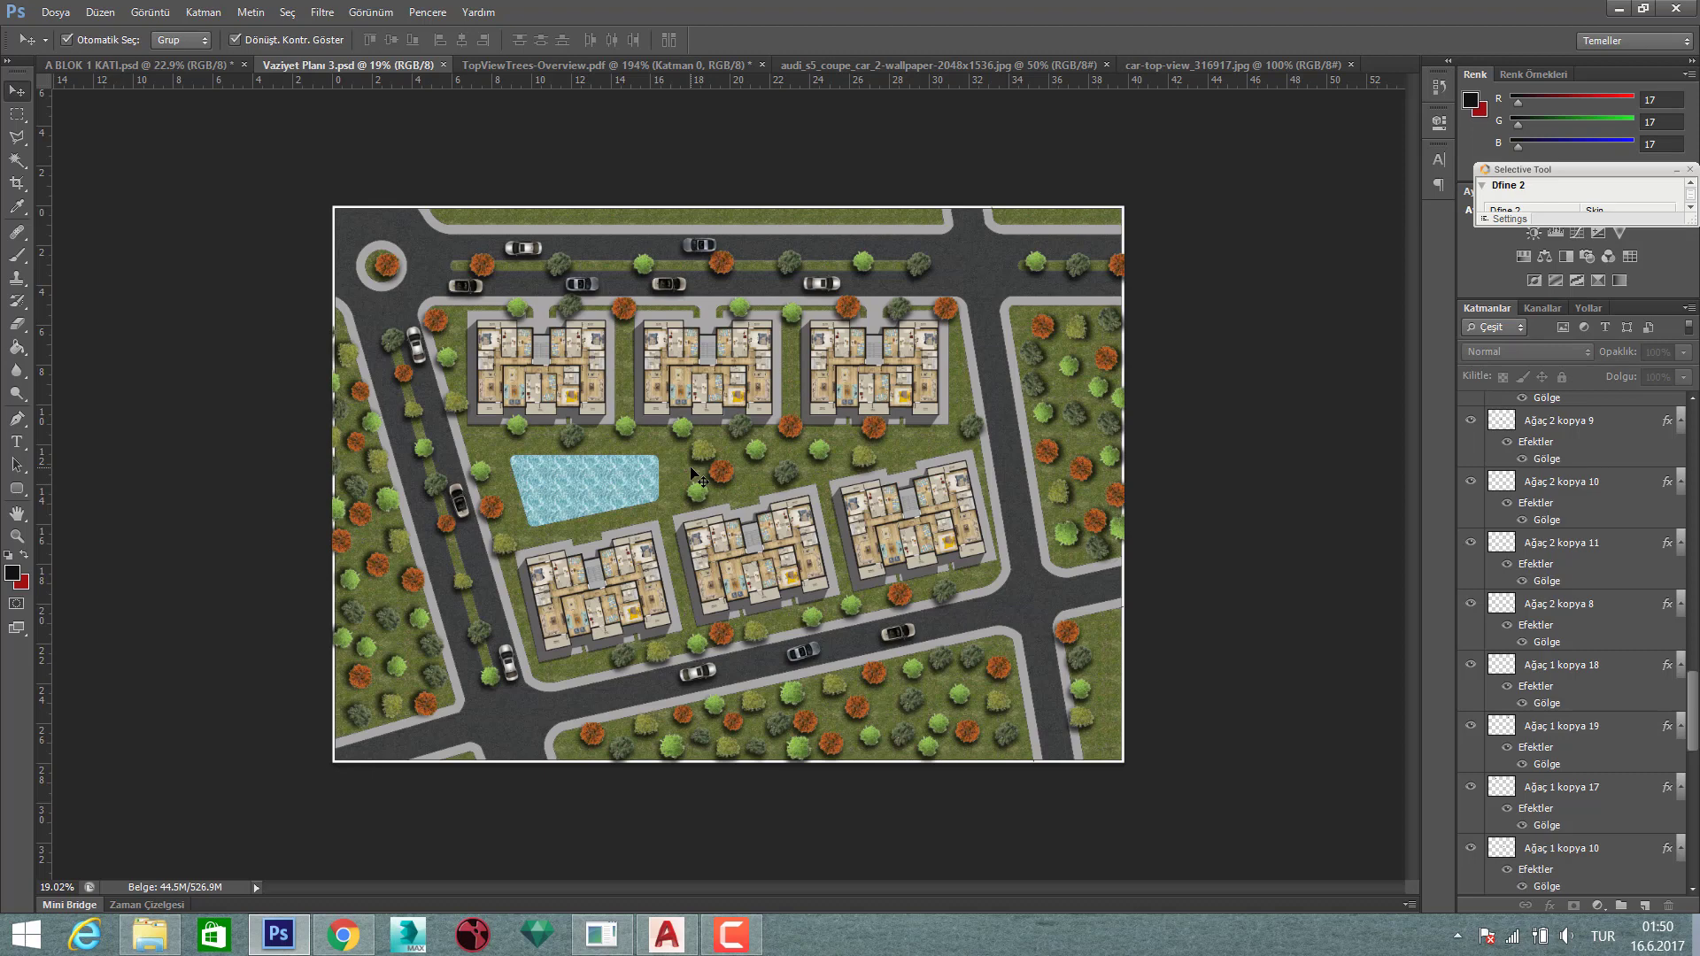
# - Trace a Polygonal Lasso outline around the central housing parcel's road edge
pyautogui.press('l')
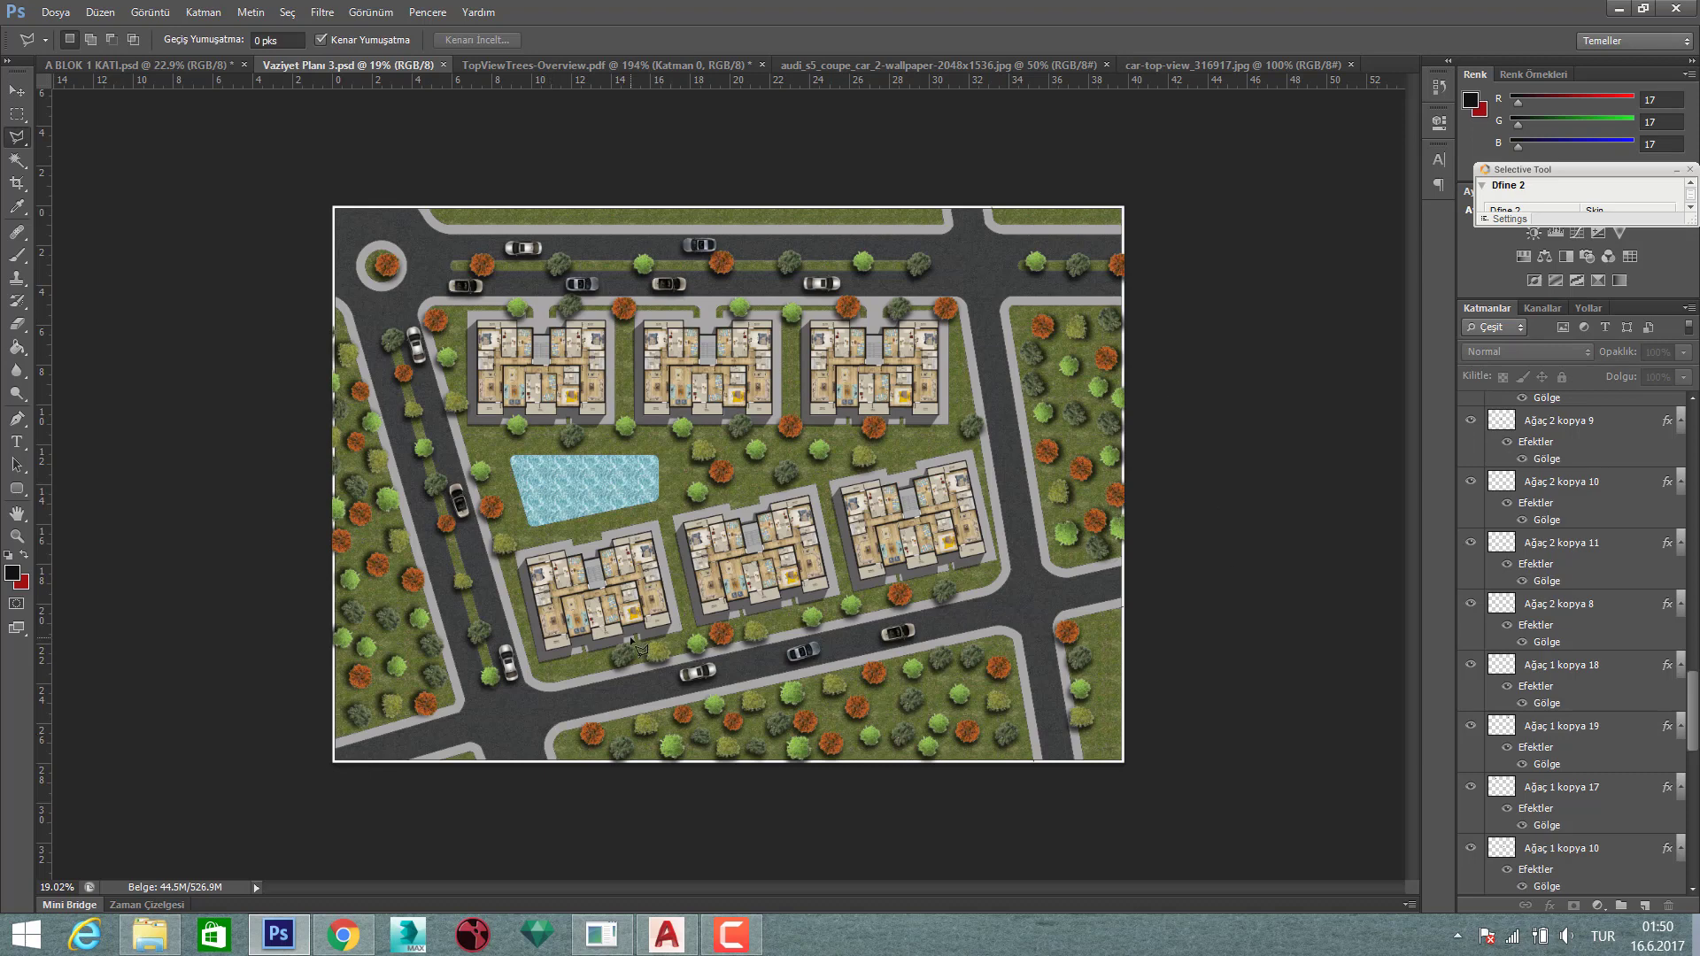
pyautogui.click(542, 698)
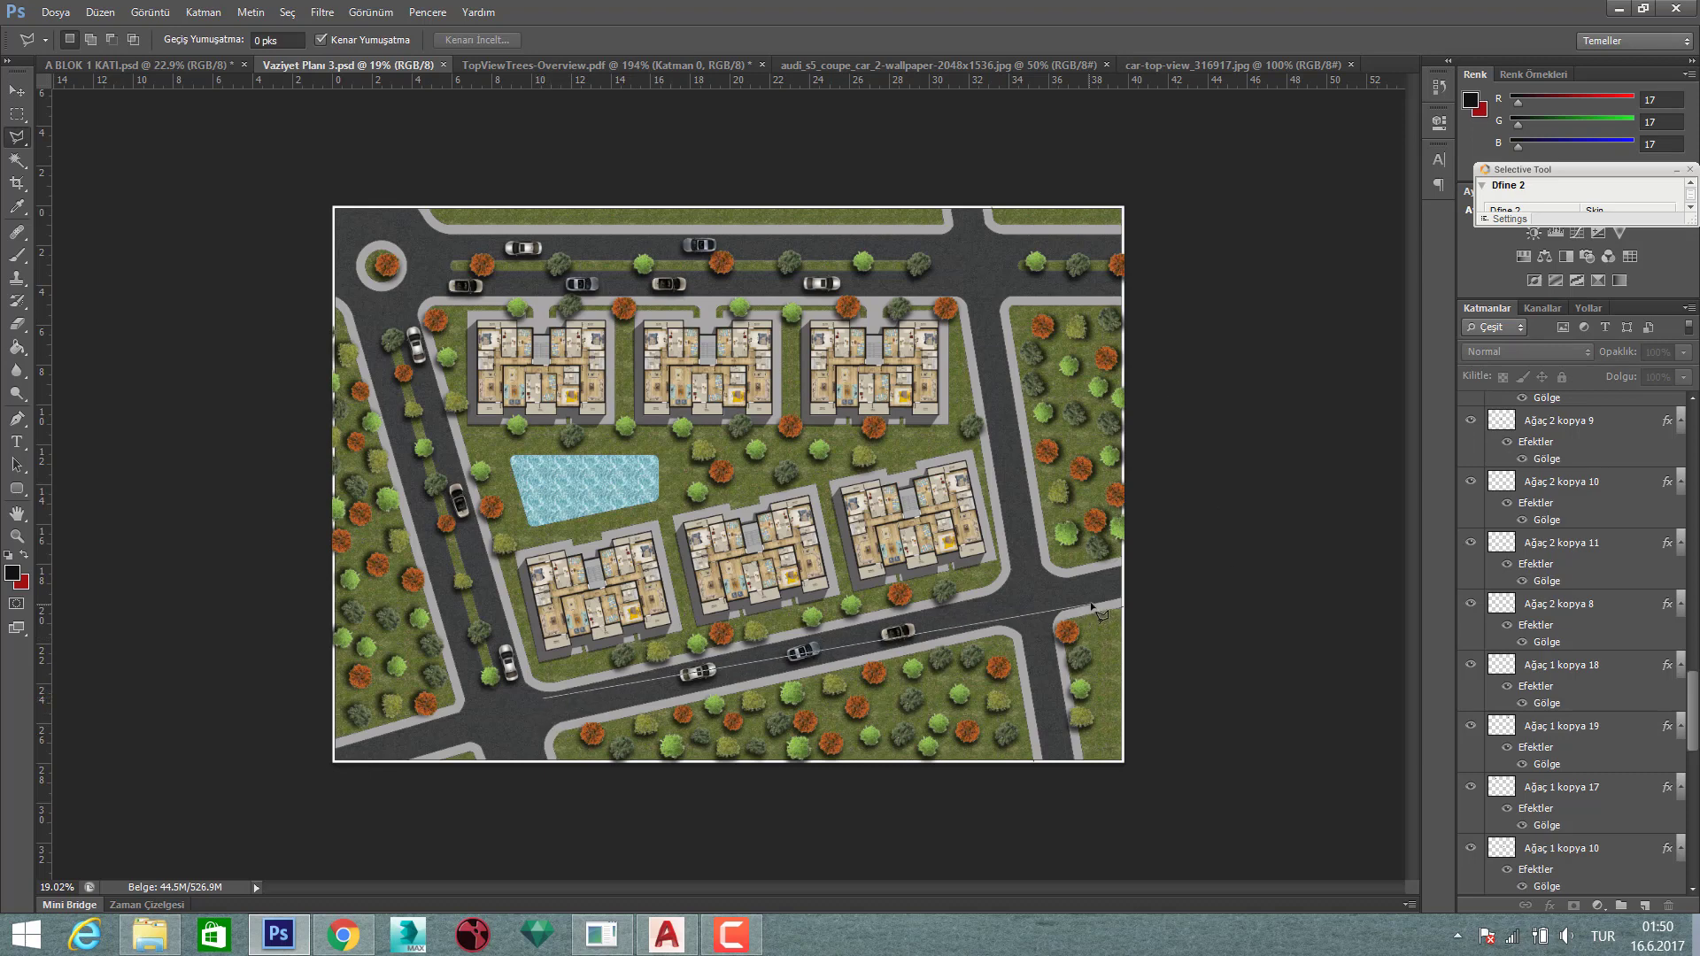
pyautogui.click(1022, 591)
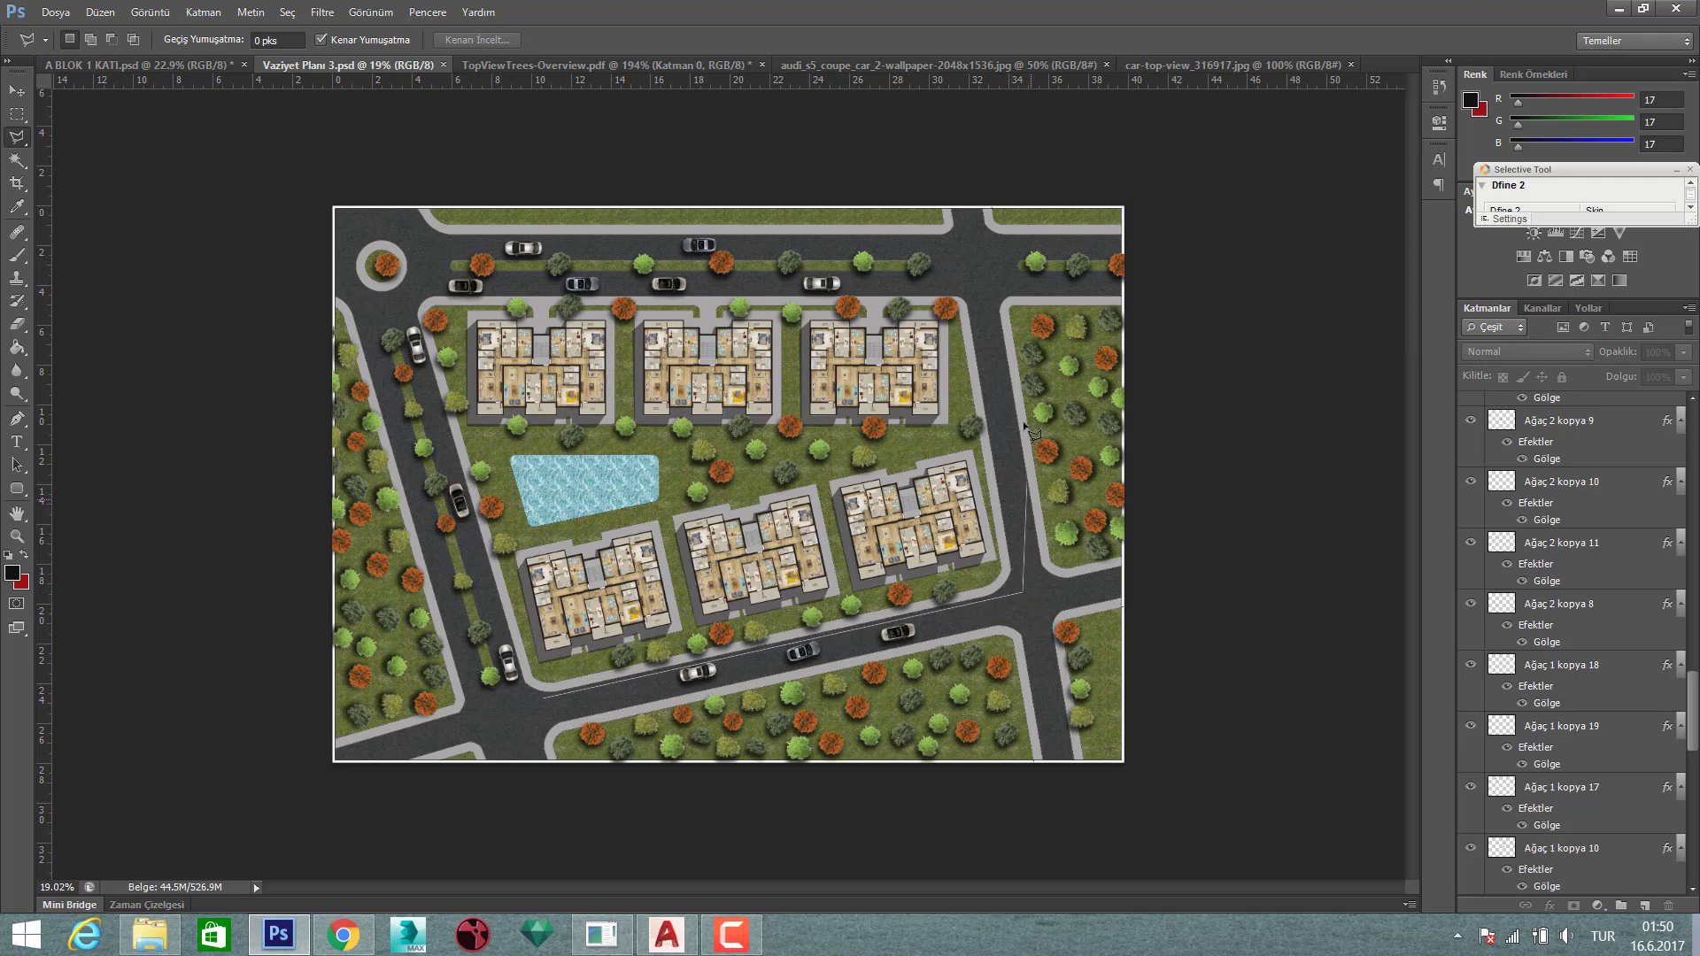
pyautogui.click(972, 290)
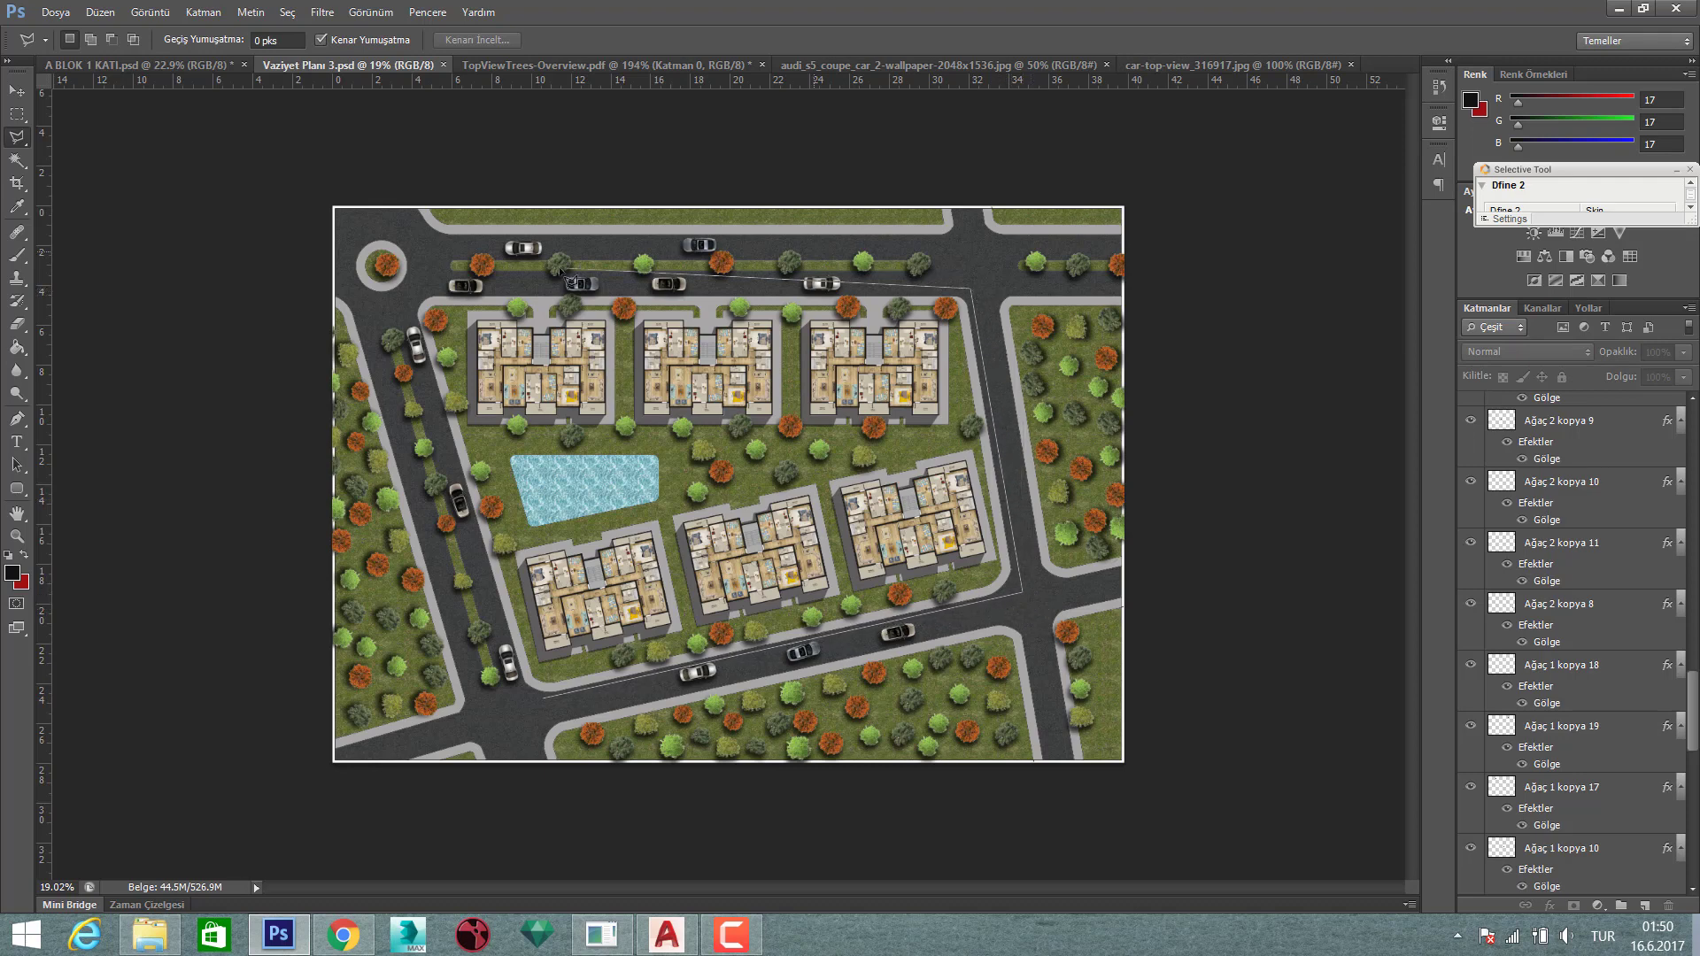
pyautogui.click(406, 285)
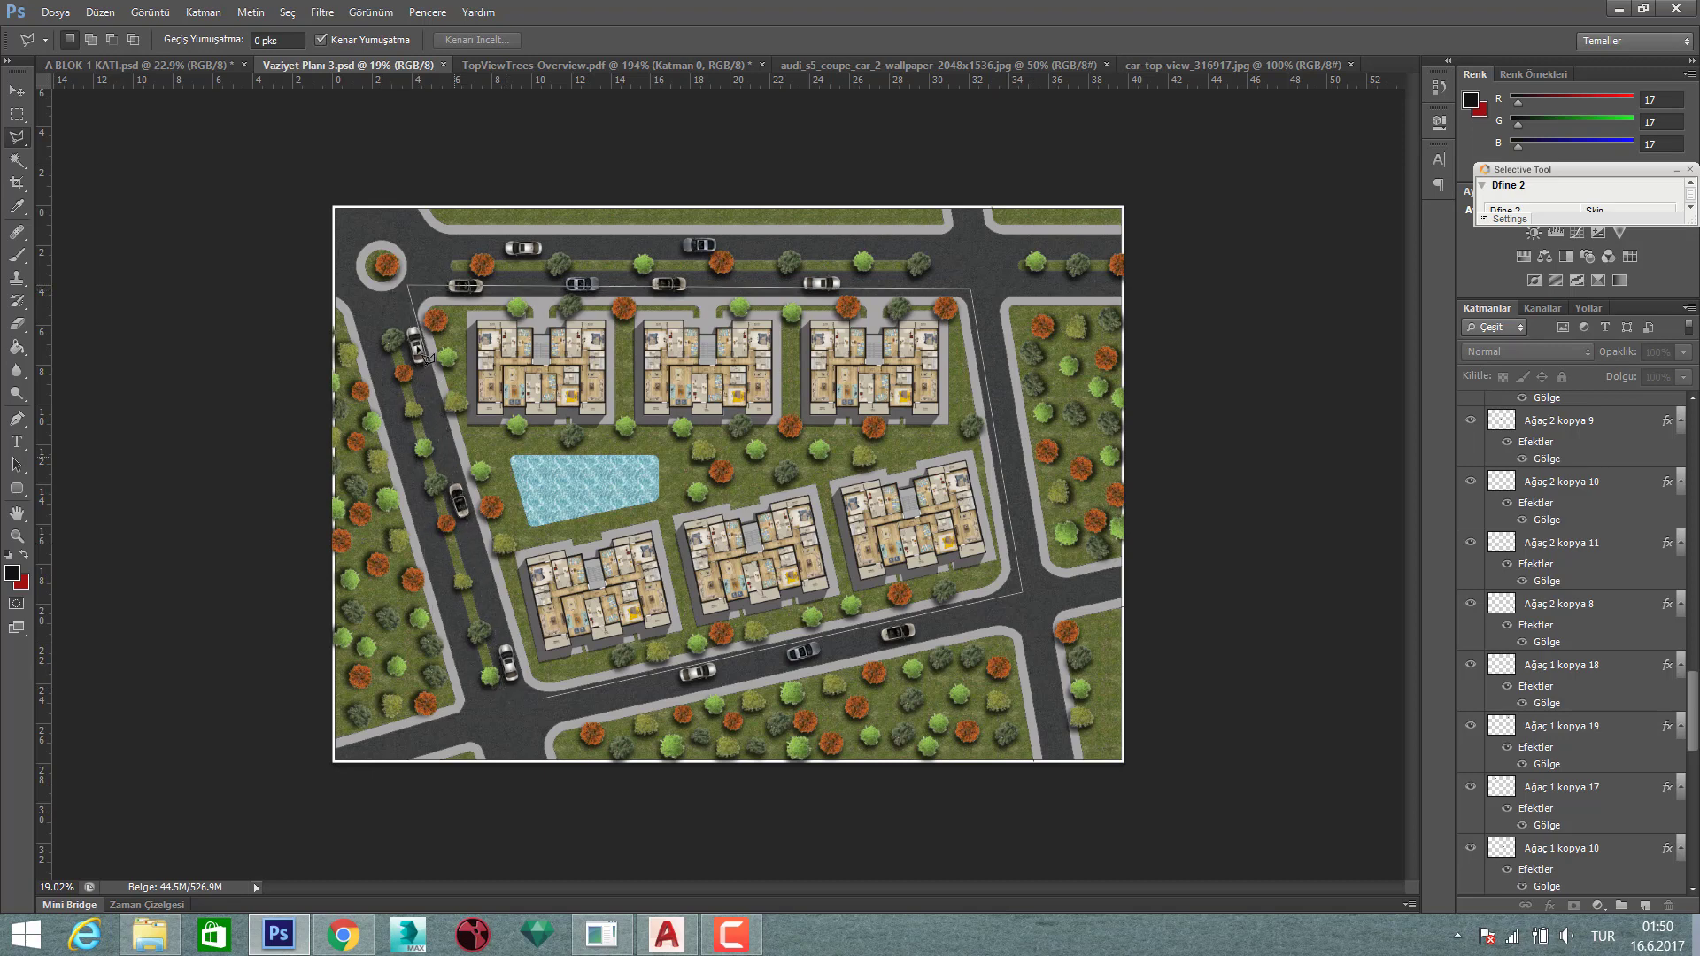
pyautogui.click(403, 309)
pyautogui.doubleClick(529, 700)
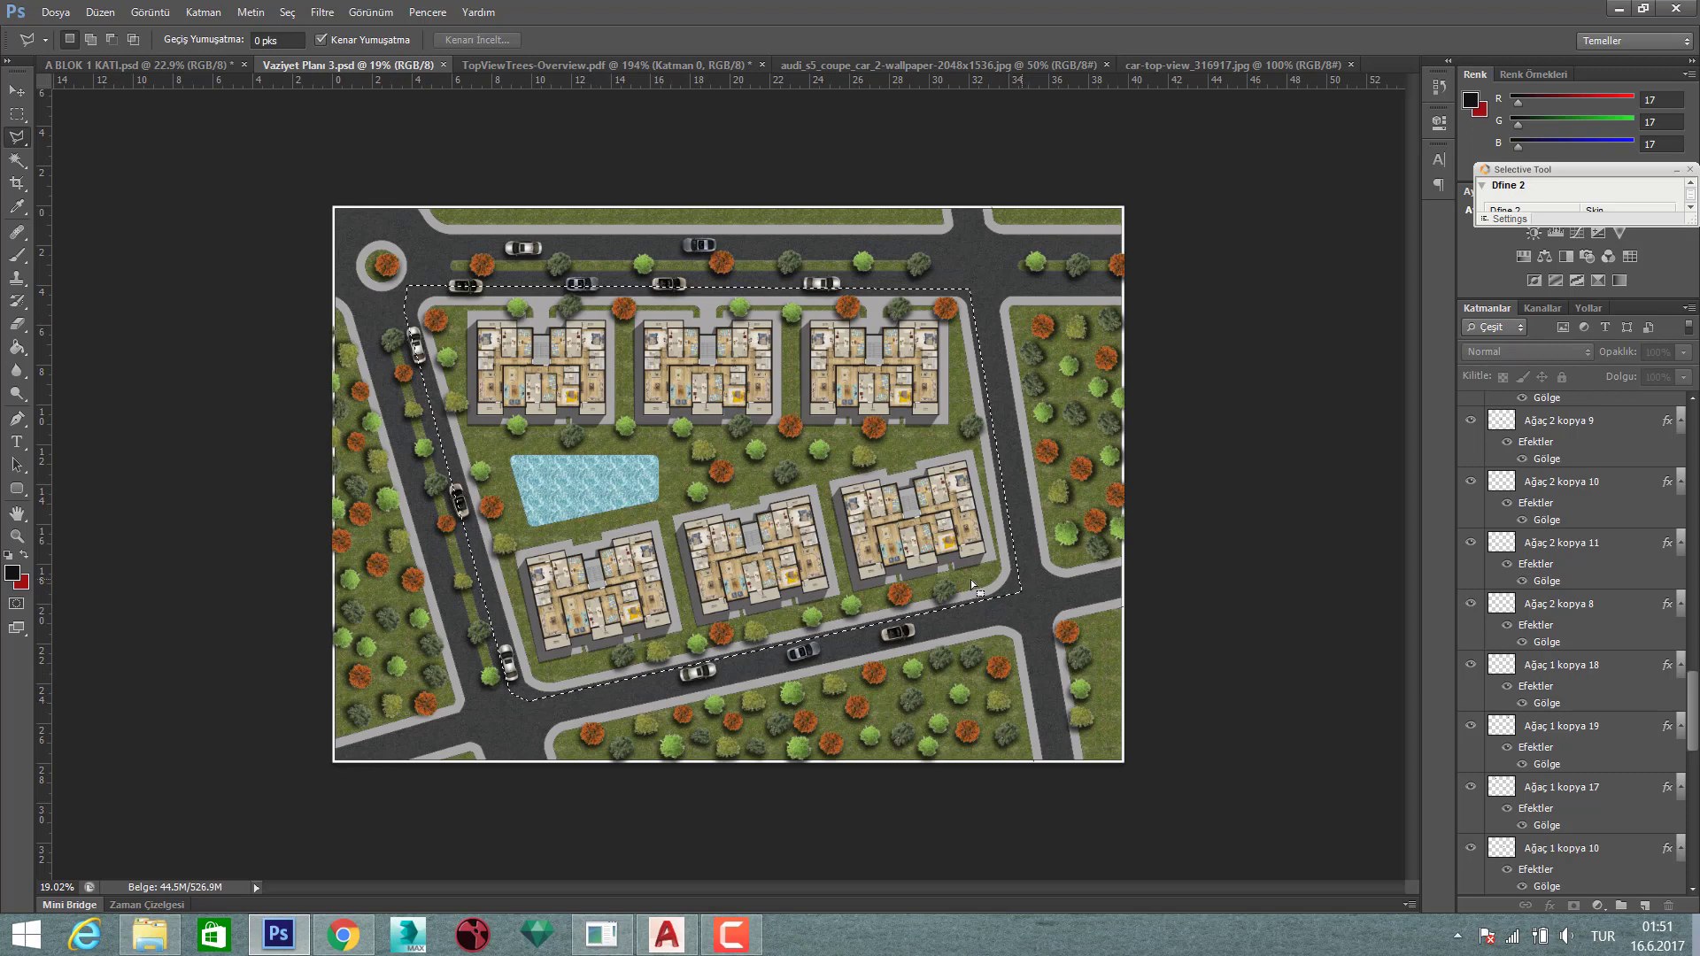
# - Invert the selection so everything outside the parcel is selected
pyautogui.press('m')
pyautogui.rightClick(899, 558)
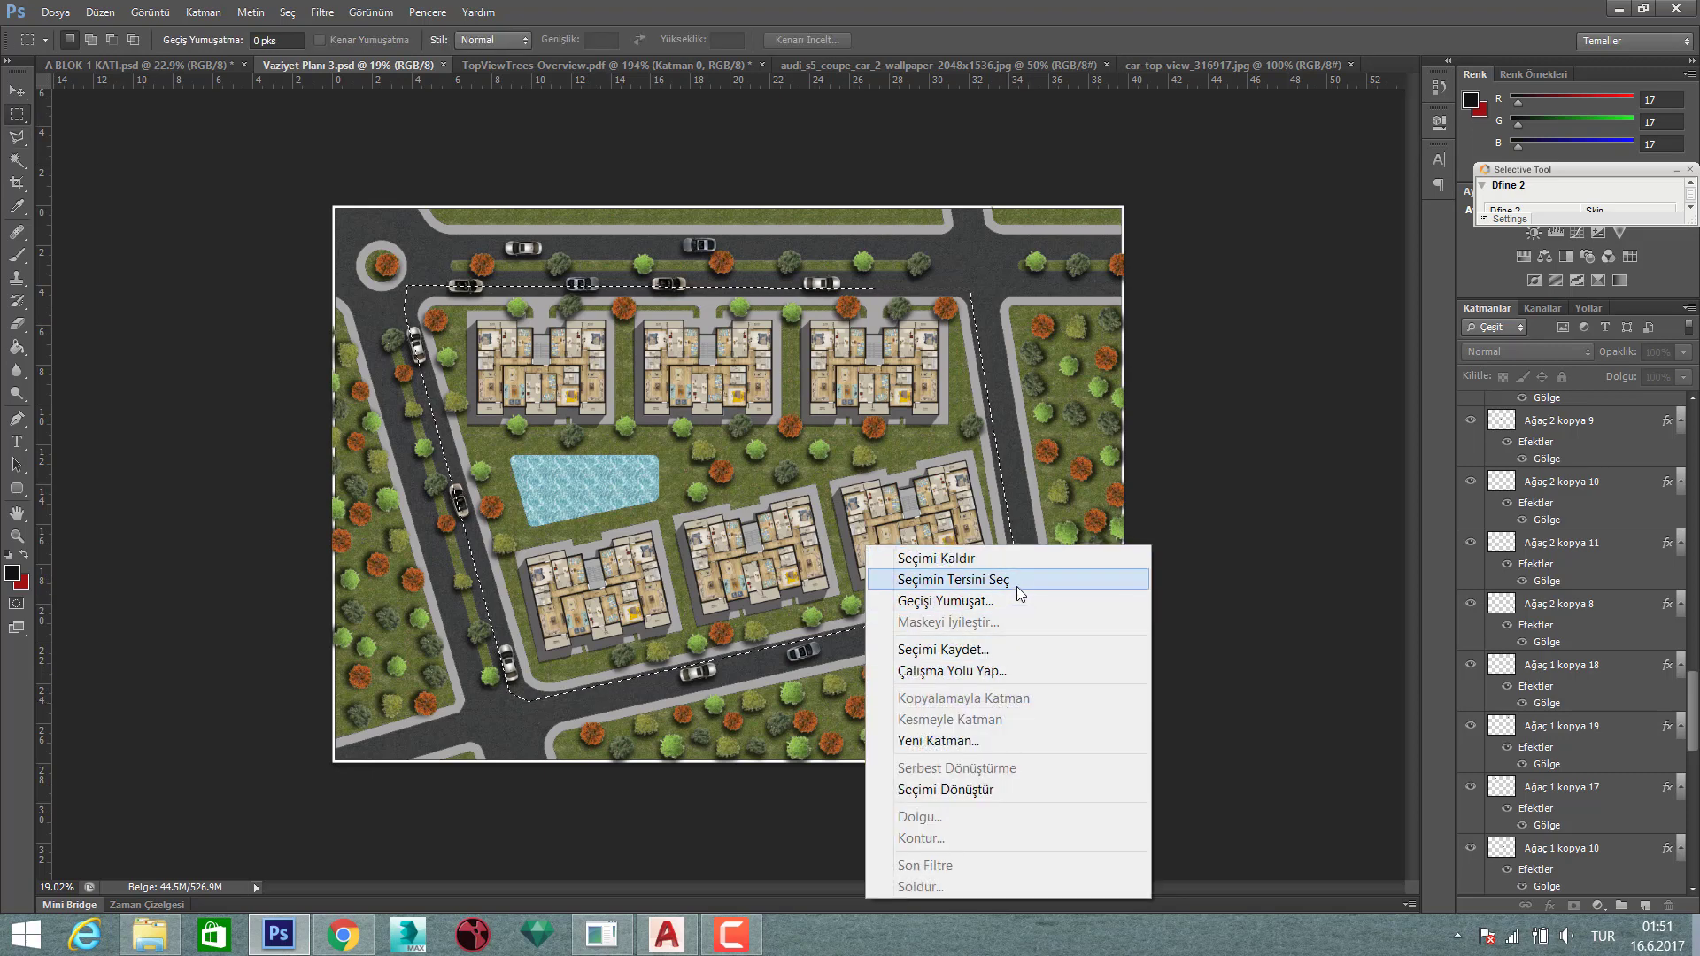
pyautogui.click(1016, 580)
pyautogui.scroll(5, 1670, 604)
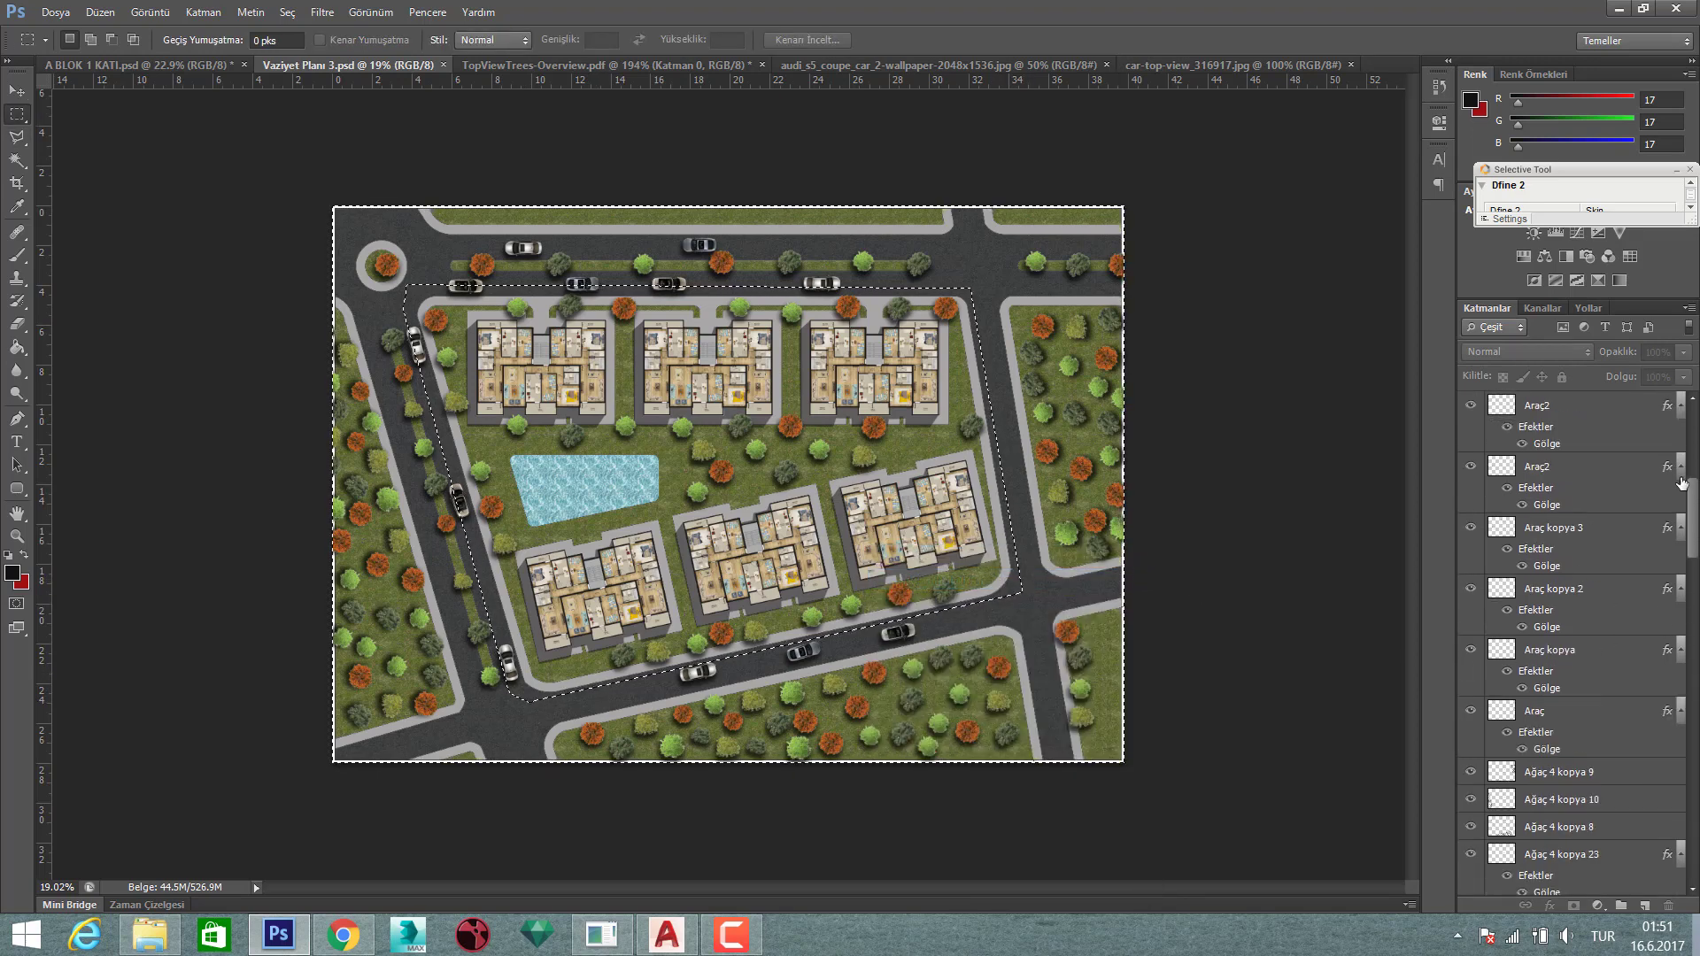
pyautogui.scroll(10, 1656, 709)
pyautogui.hotkey('alt', '.')
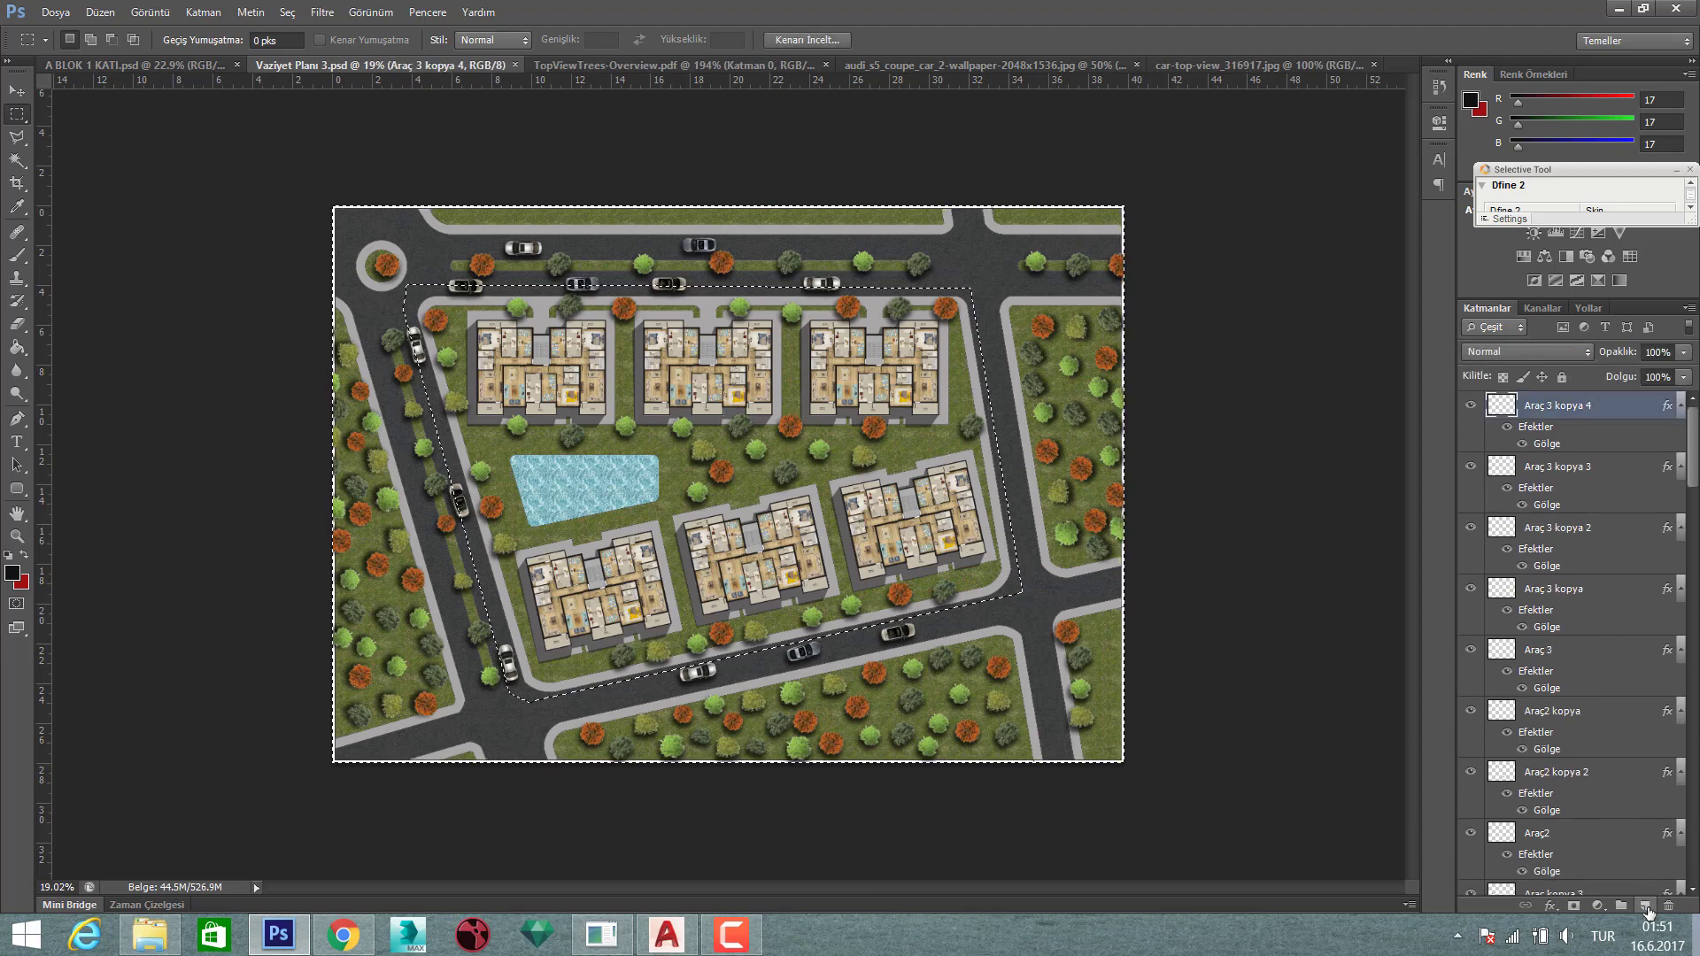
# - On a new layer, fill the inverted surroundings with white, then deselect
pyautogui.click(1644, 905)
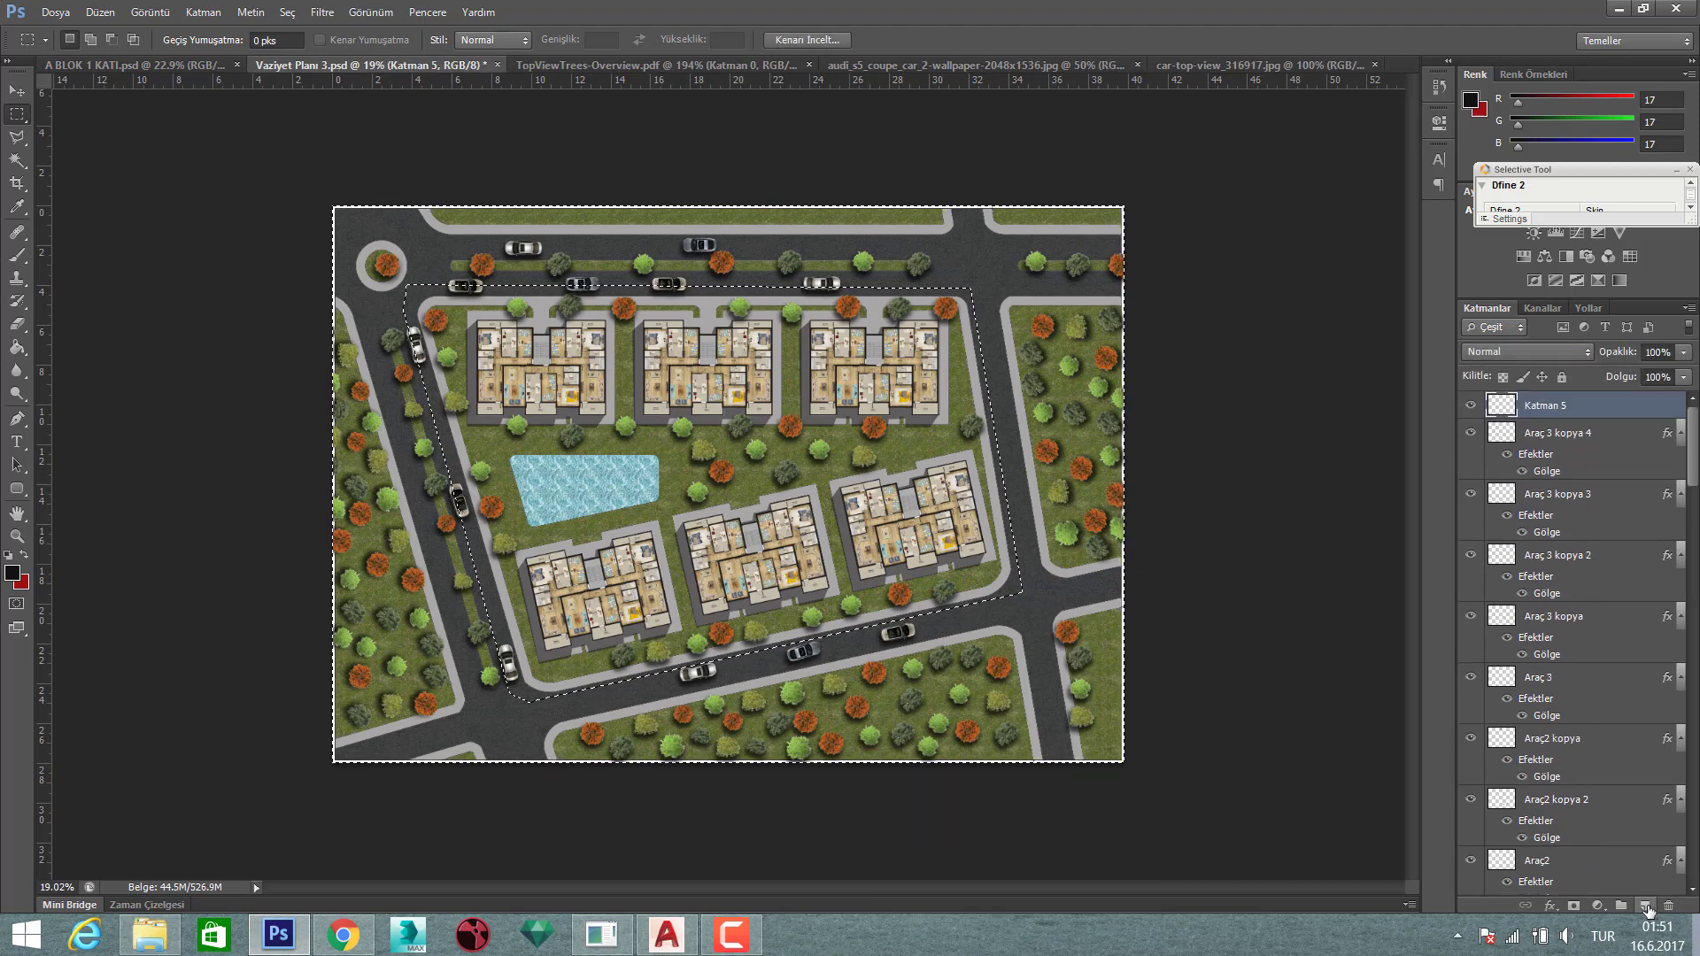
pyautogui.click(11, 576)
pyautogui.click(1098, 175)
pyautogui.click(1478, 163)
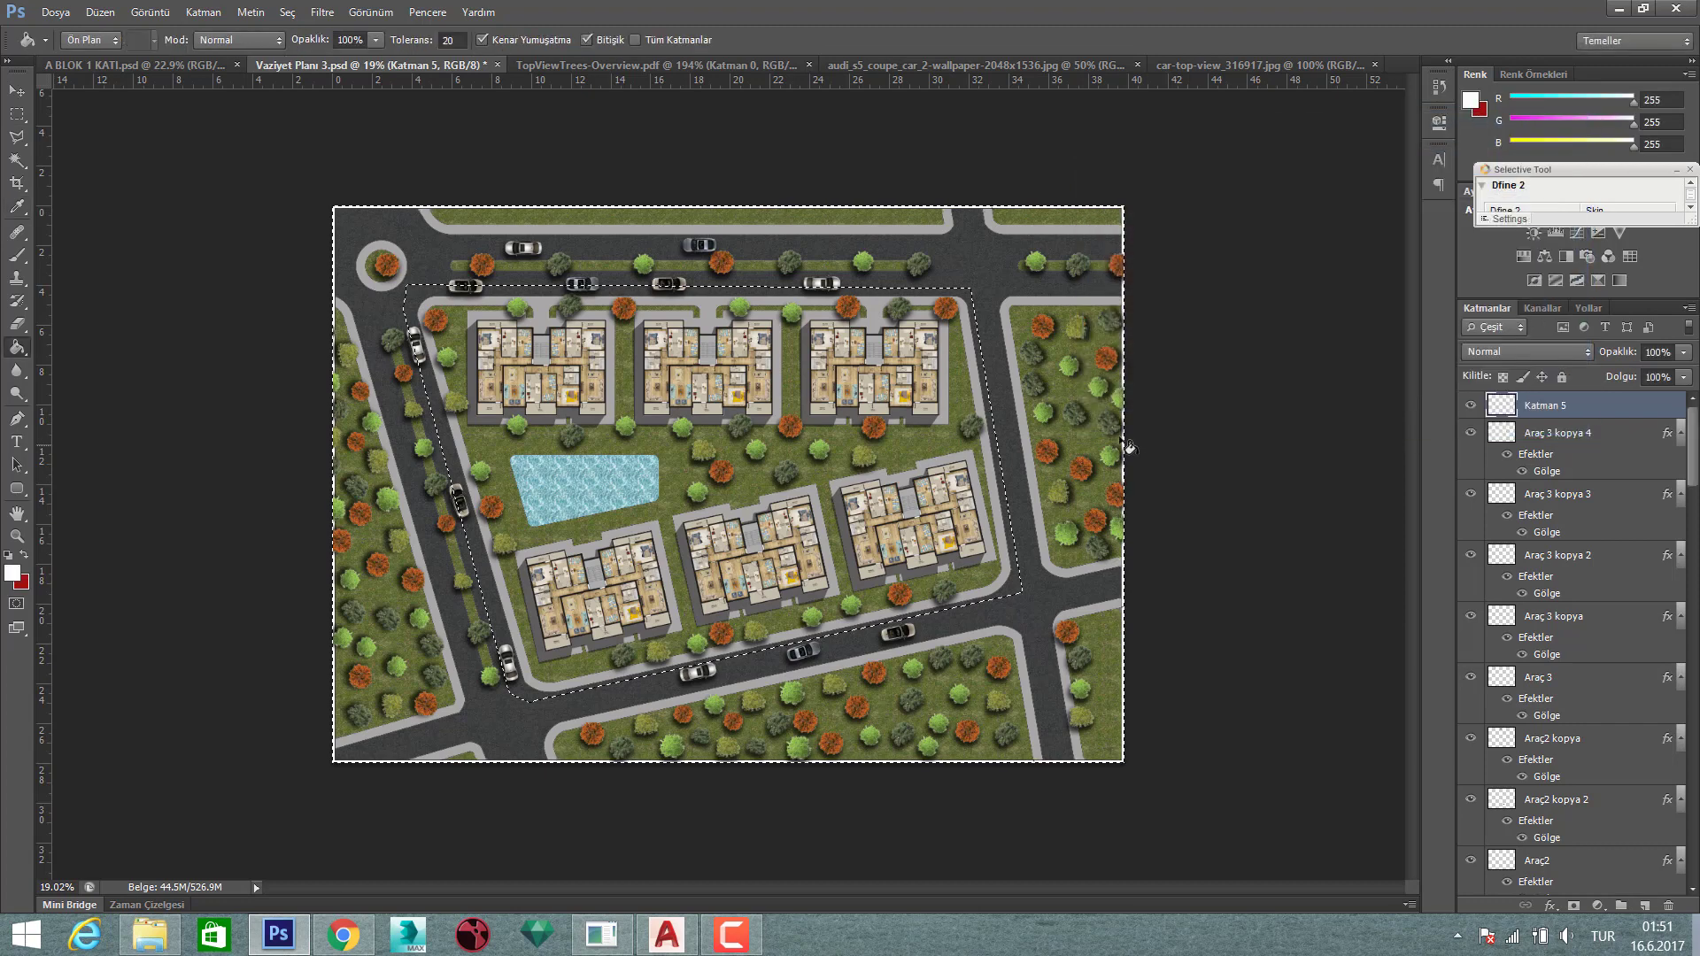
pyautogui.click(1042, 435)
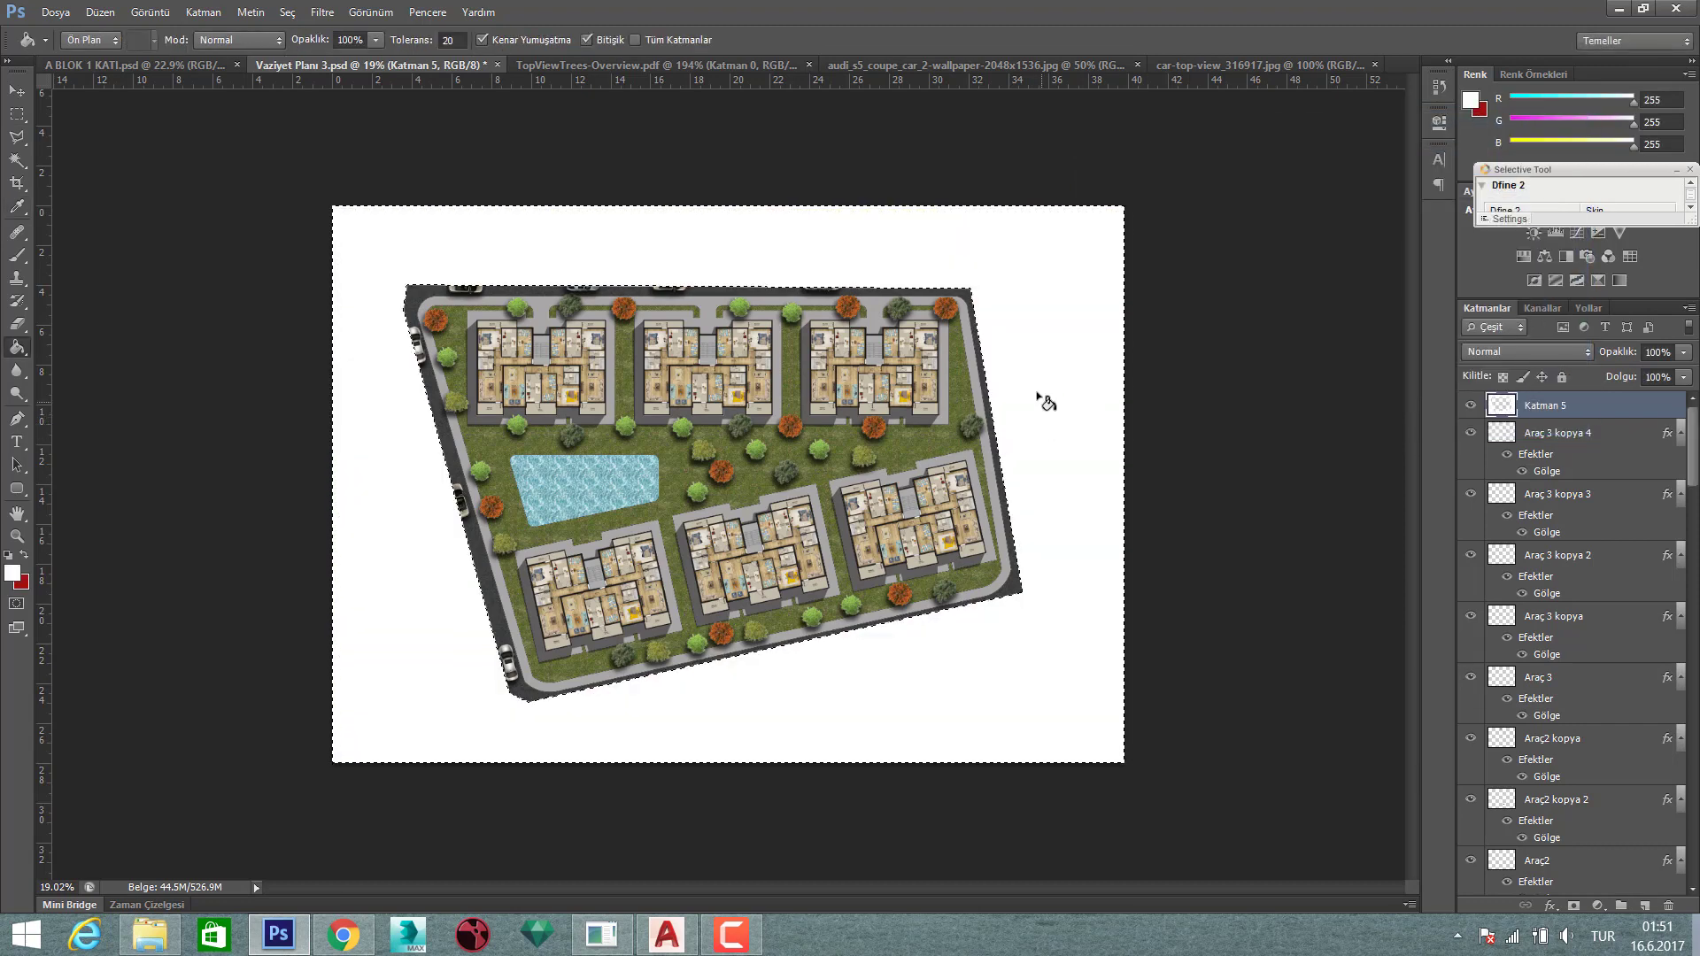
pyautogui.press('m')
pyautogui.rightClick(1034, 377)
pyautogui.click(1054, 389)
# - Lower the white Katman 5 layer to about 31% opacity and hide it
pyautogui.press('v')
pyautogui.click(1682, 353)
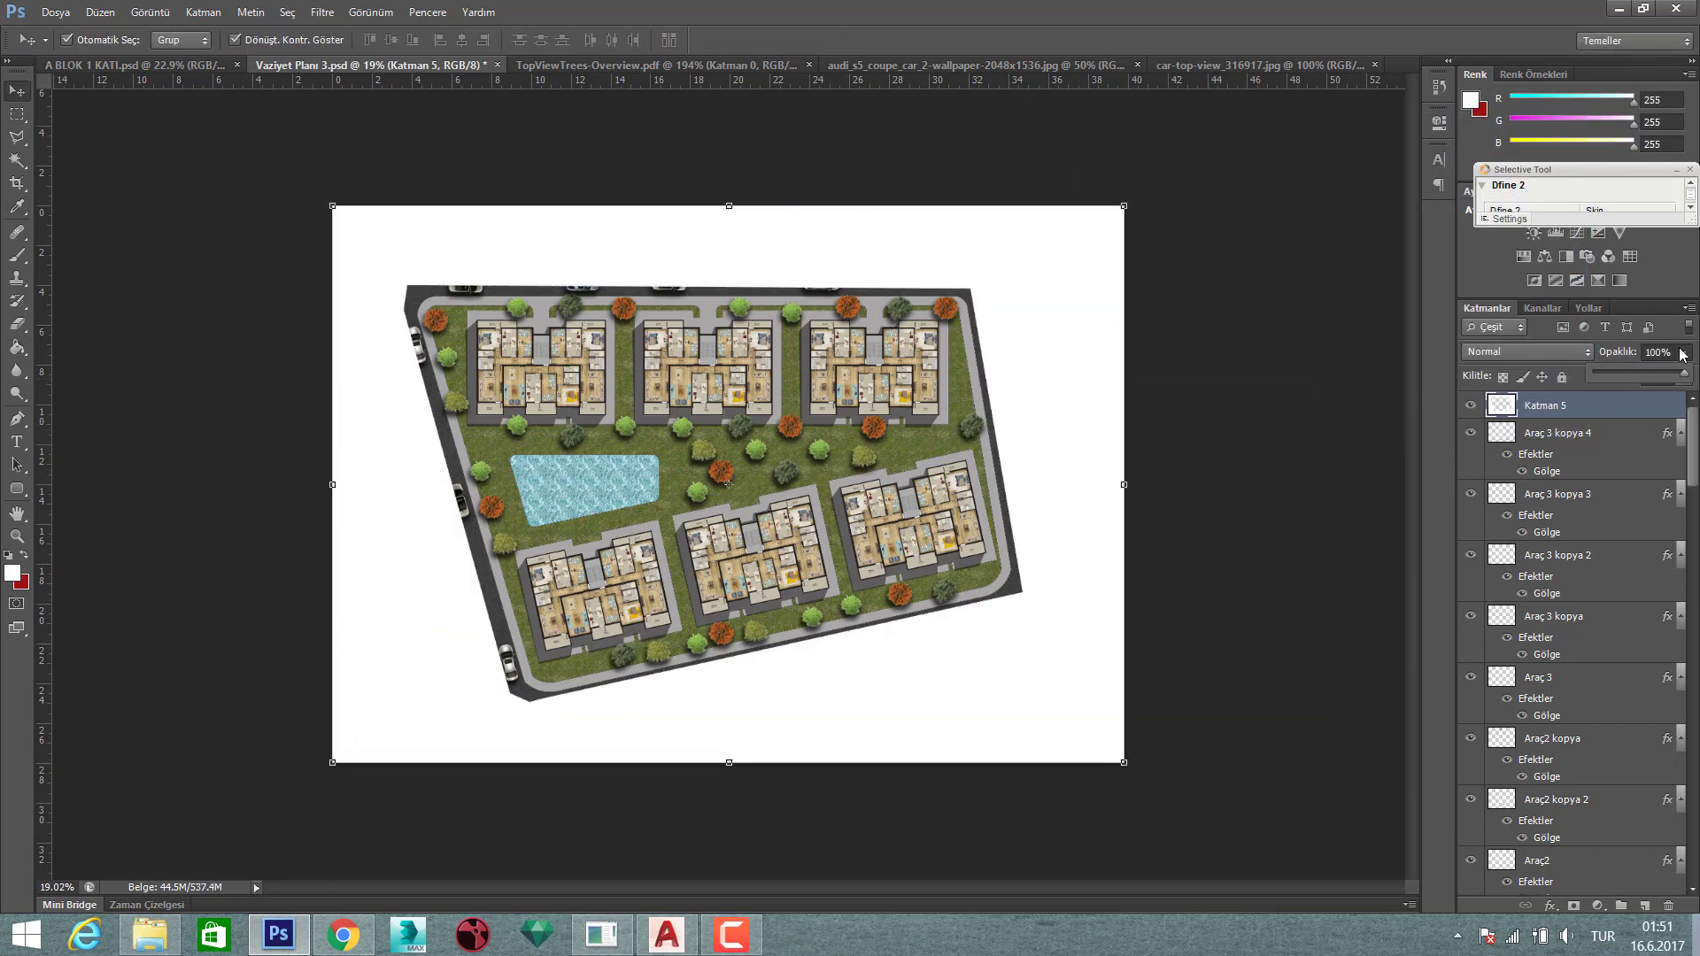
pyautogui.moveTo(1619, 376); pyautogui.dragTo(1623, 372)
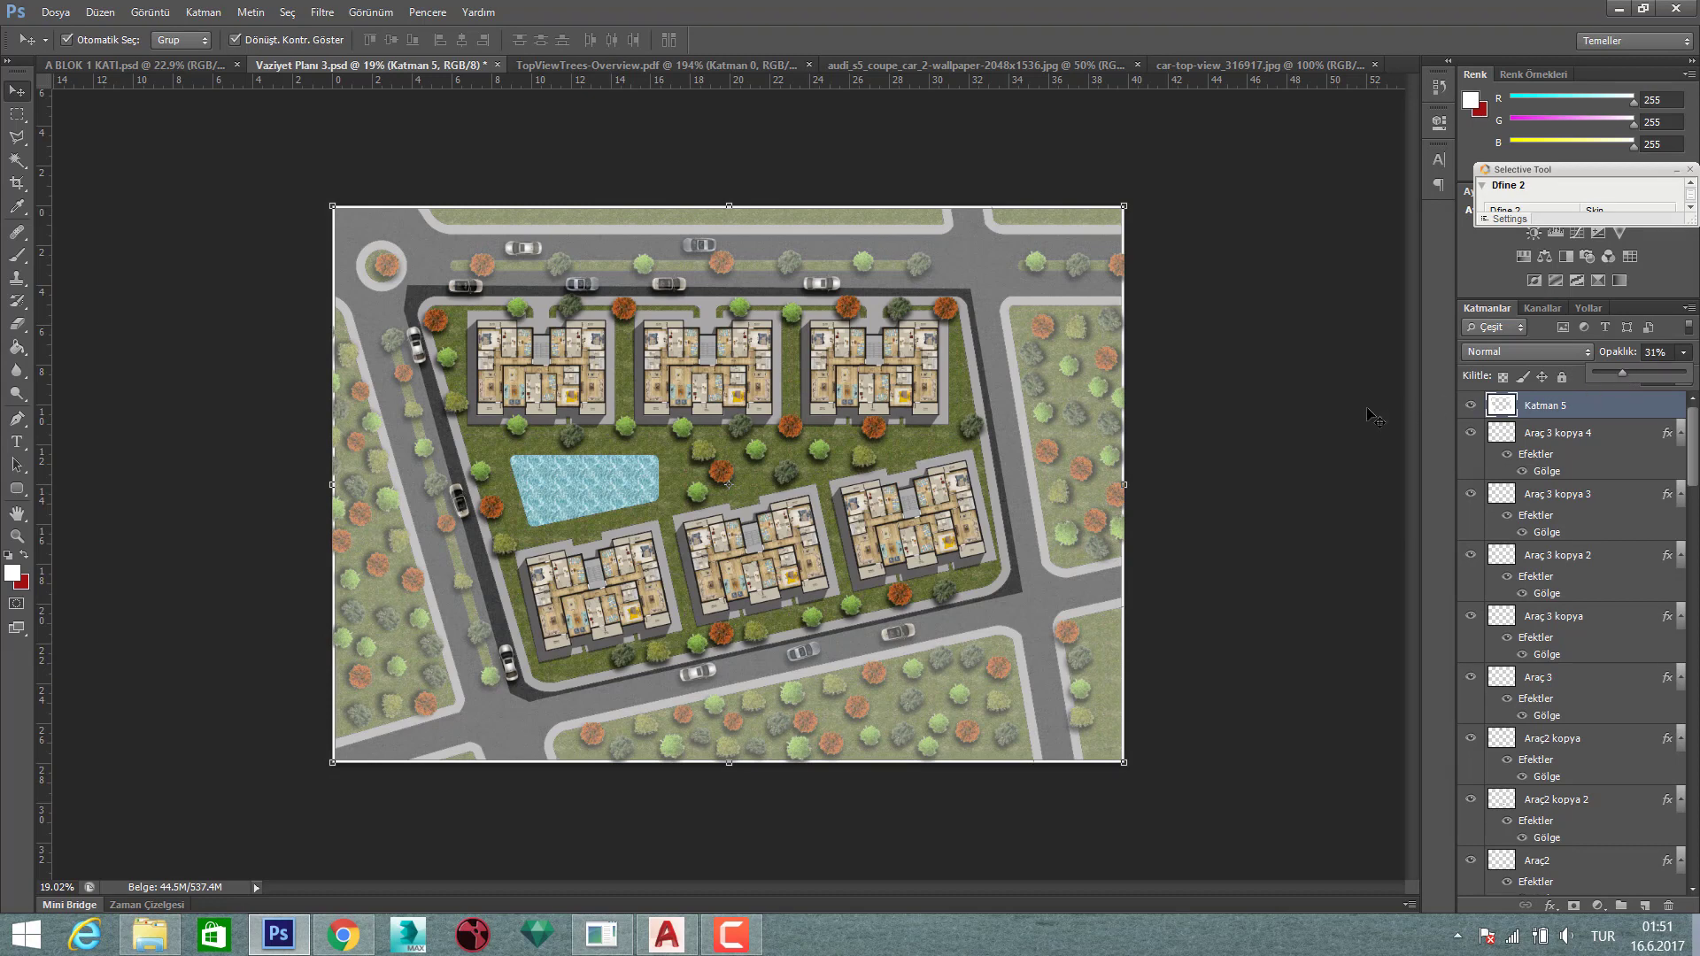
pyautogui.keyDown('ctrl'); pyautogui.click(1508, 406); pyautogui.keyUp('ctrl')
pyautogui.click(1510, 406)
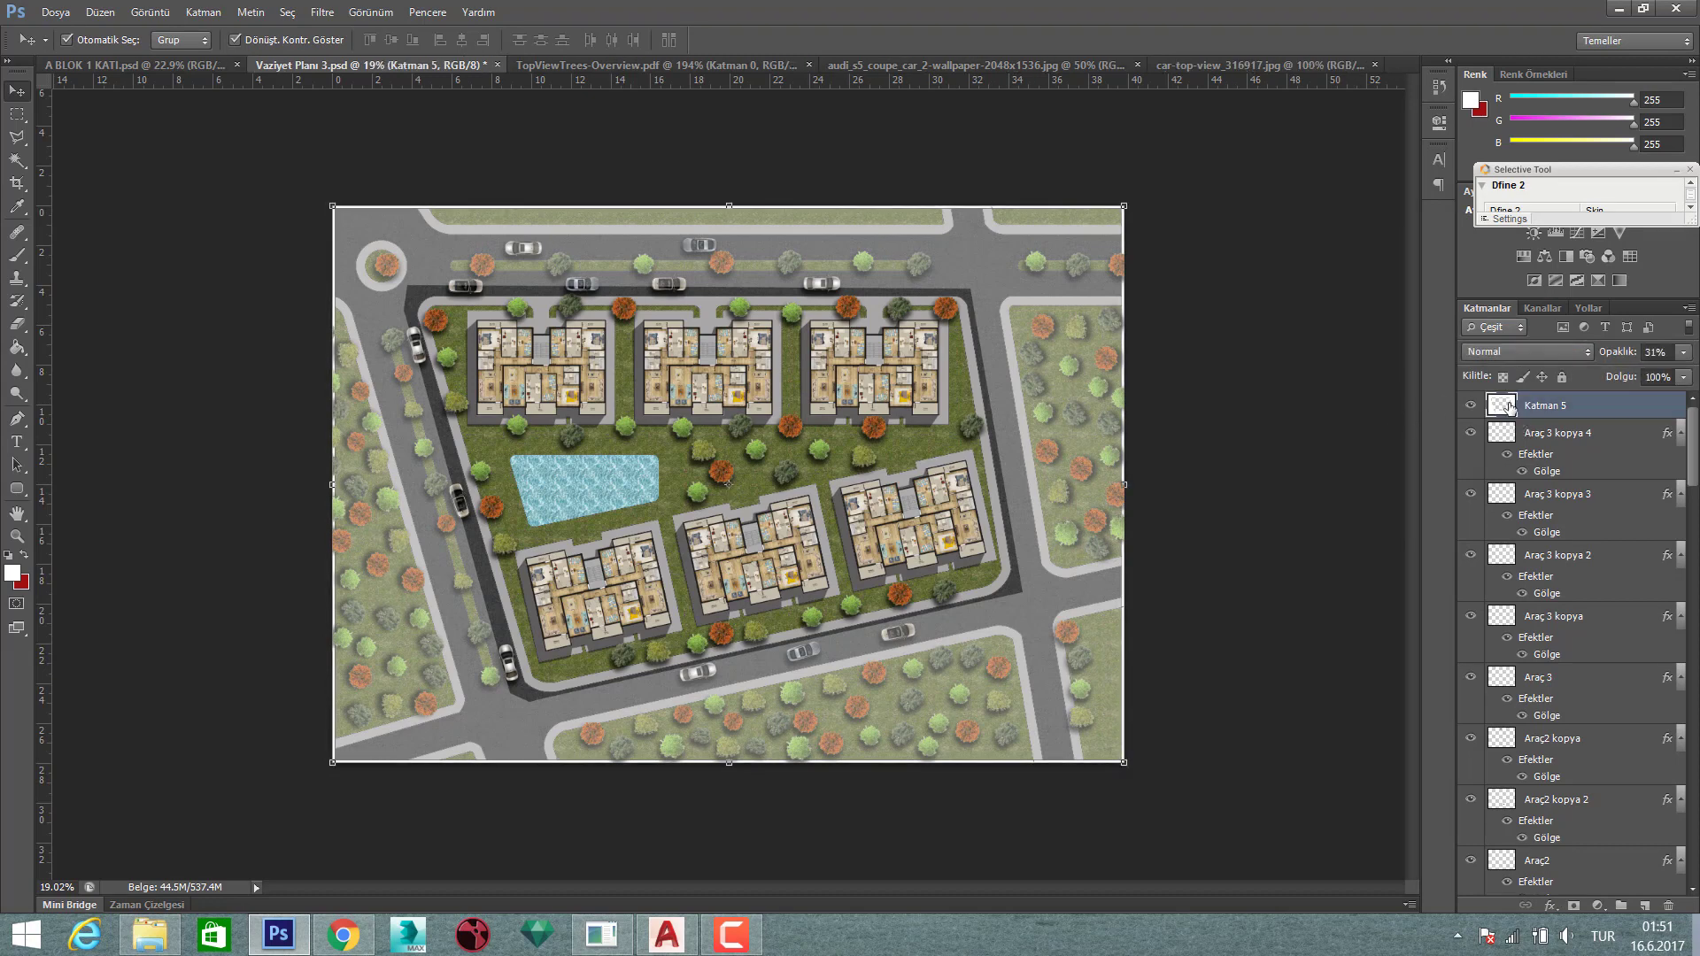
pyautogui.click(1471, 410)
pyautogui.click(1151, 532)
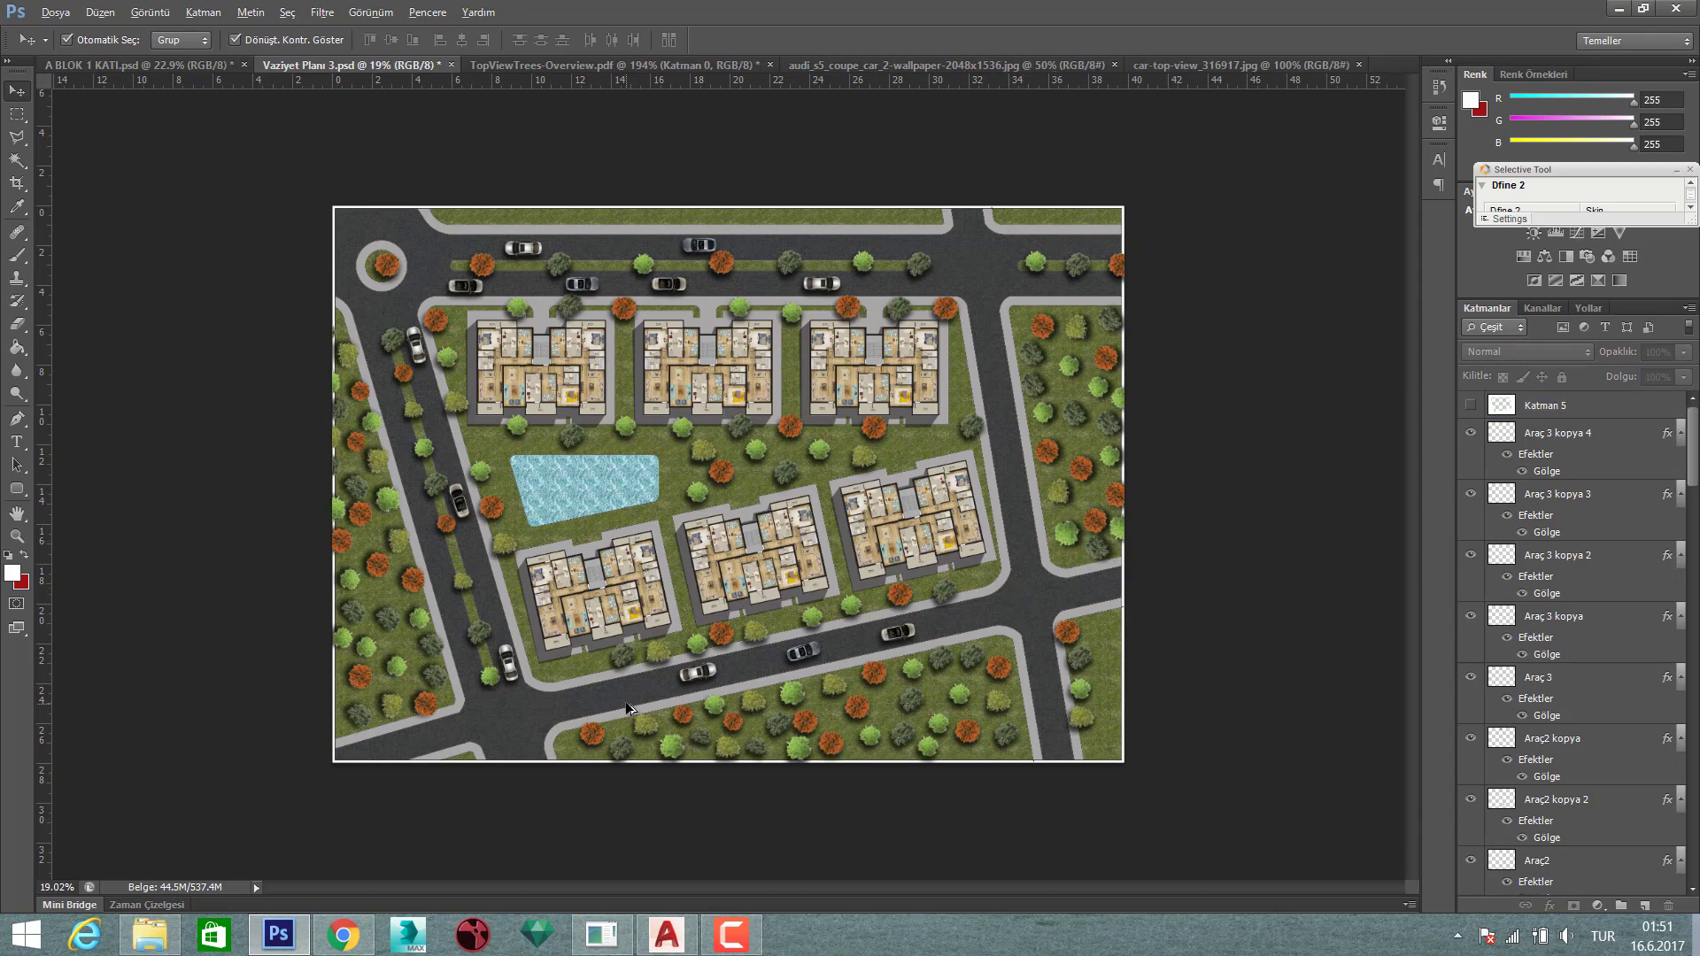
pyautogui.scroll(1, 626, 709)
pyautogui.scroll(1, 638, 670)
pyautogui.scroll(-1, 637, 669)
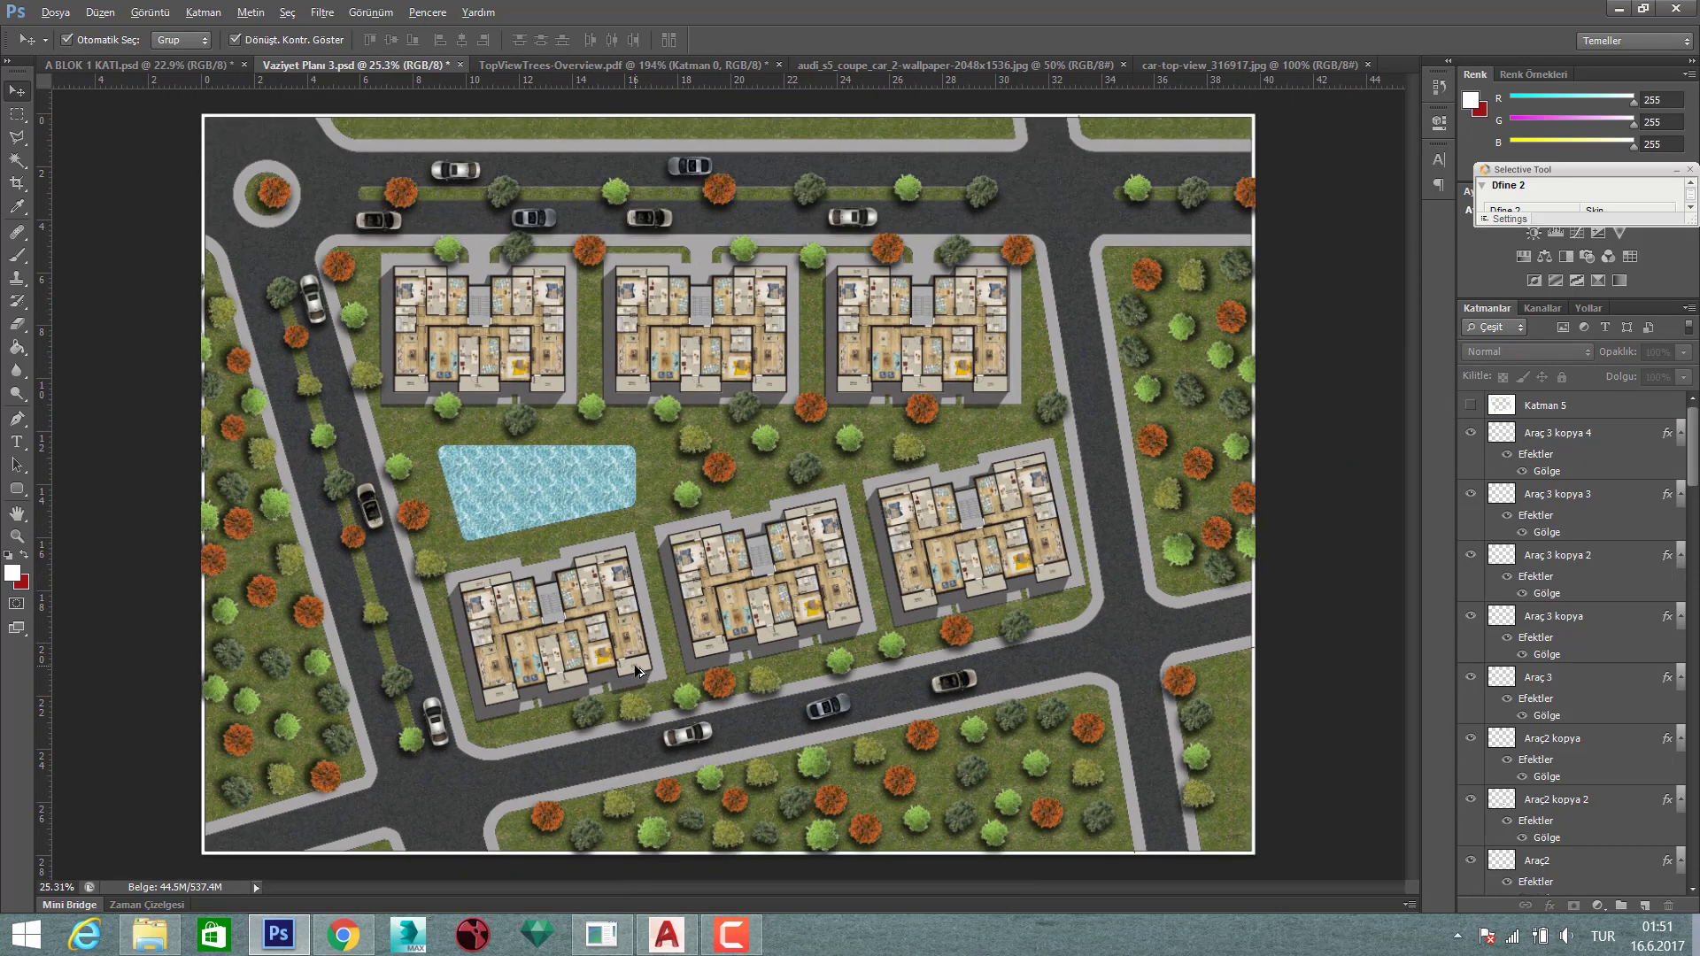
pyautogui.scroll(2, 544, 767)
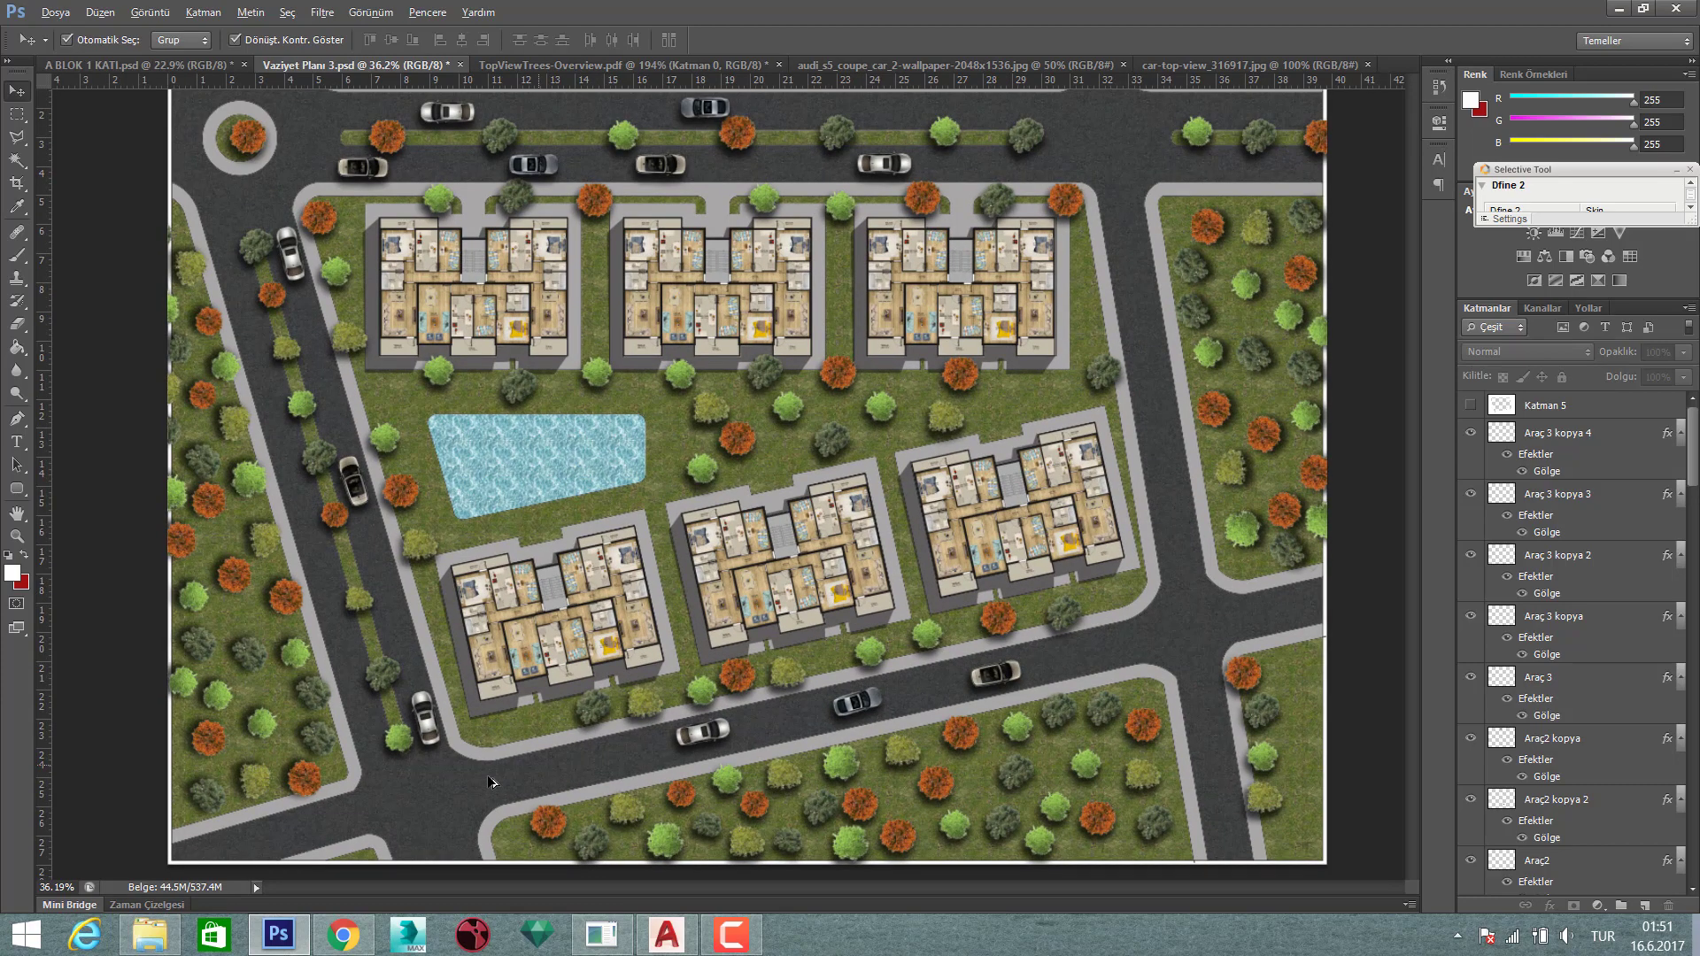
pyautogui.scroll(1, 493, 777)
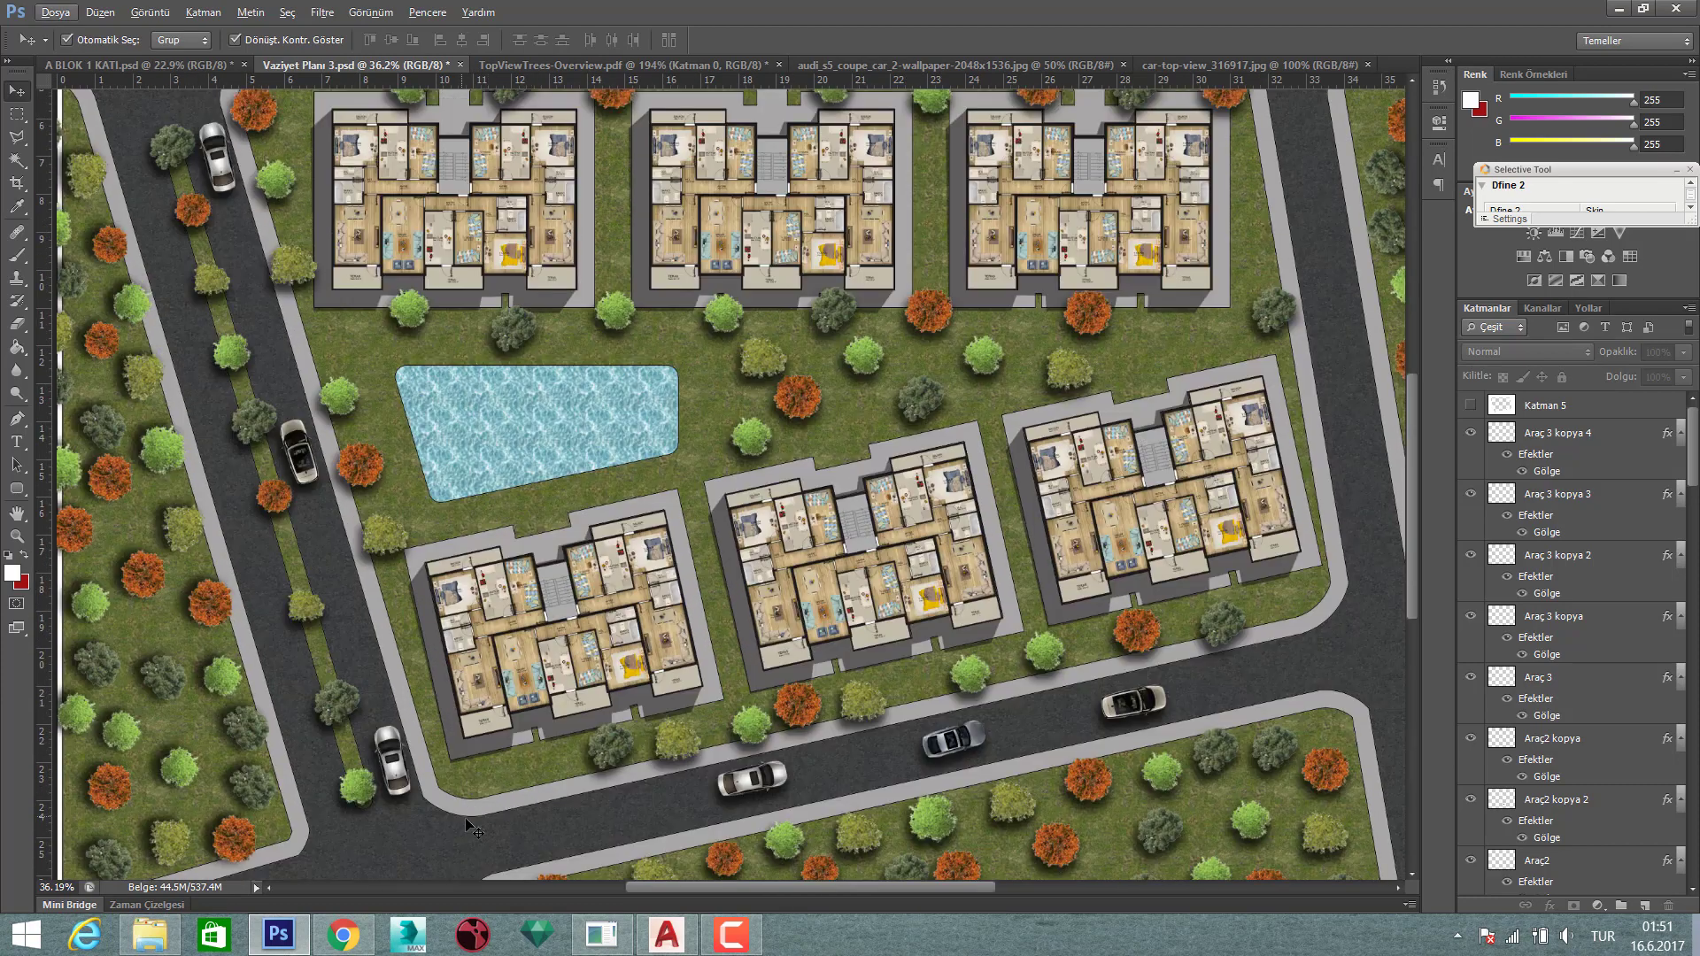
pyautogui.scroll(1, 487, 784)
pyautogui.press('l')
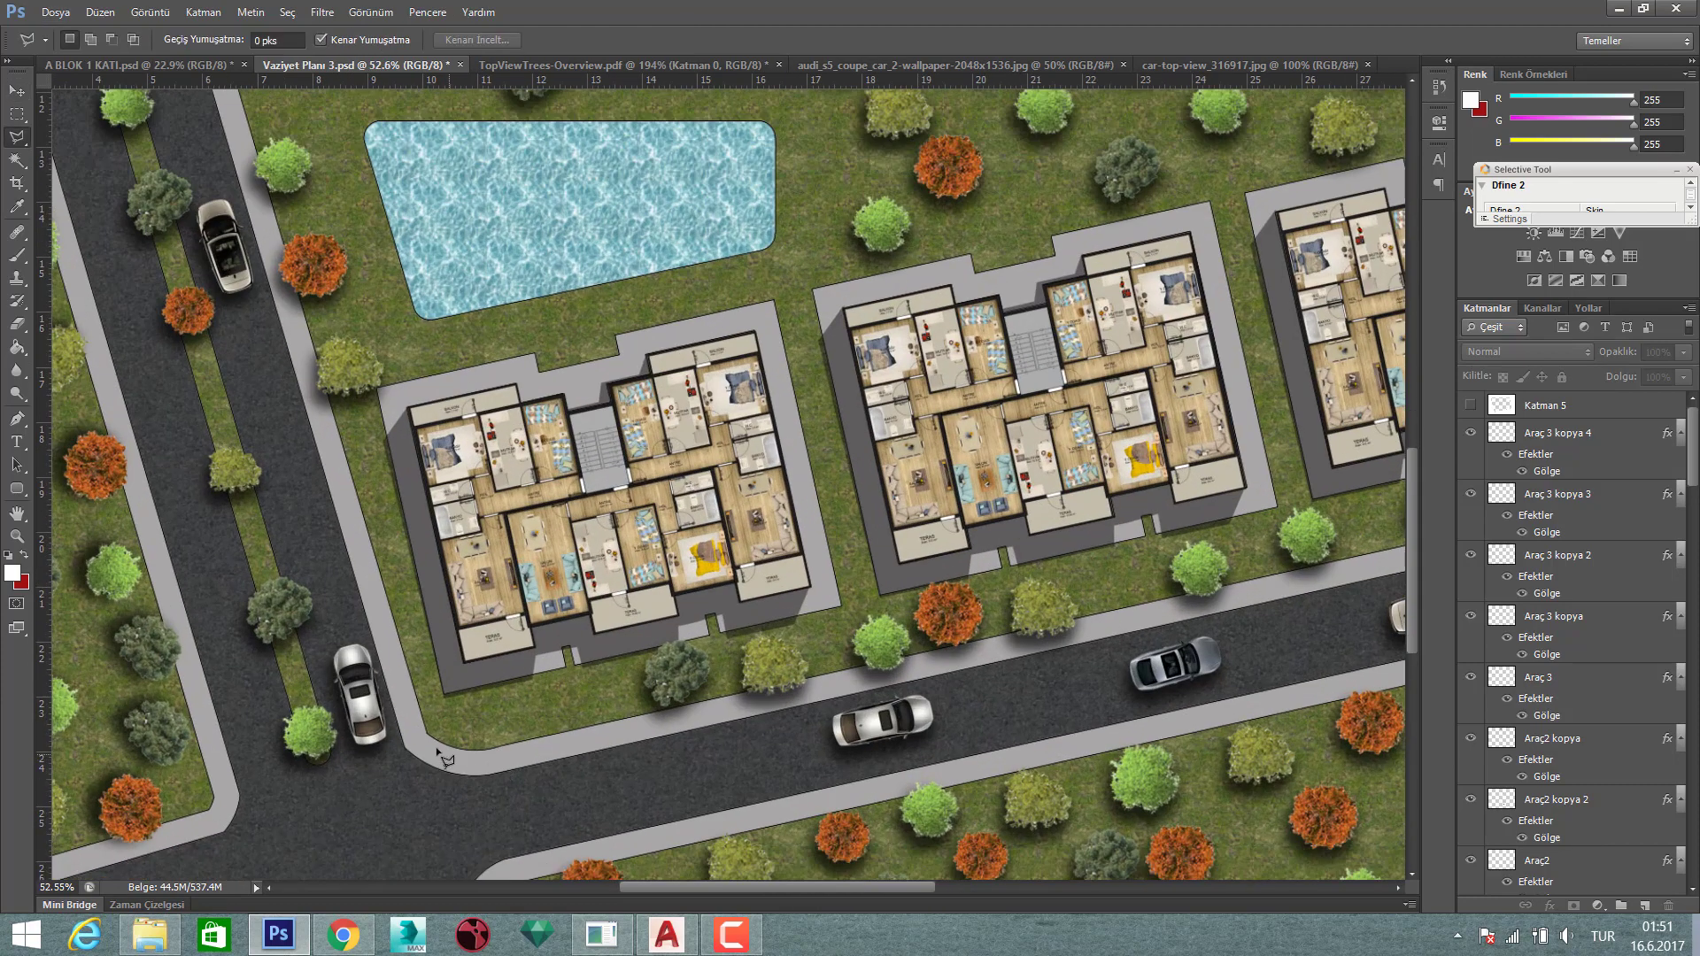
pyautogui.scroll(1, 407, 760)
pyautogui.scroll(1, 413, 771)
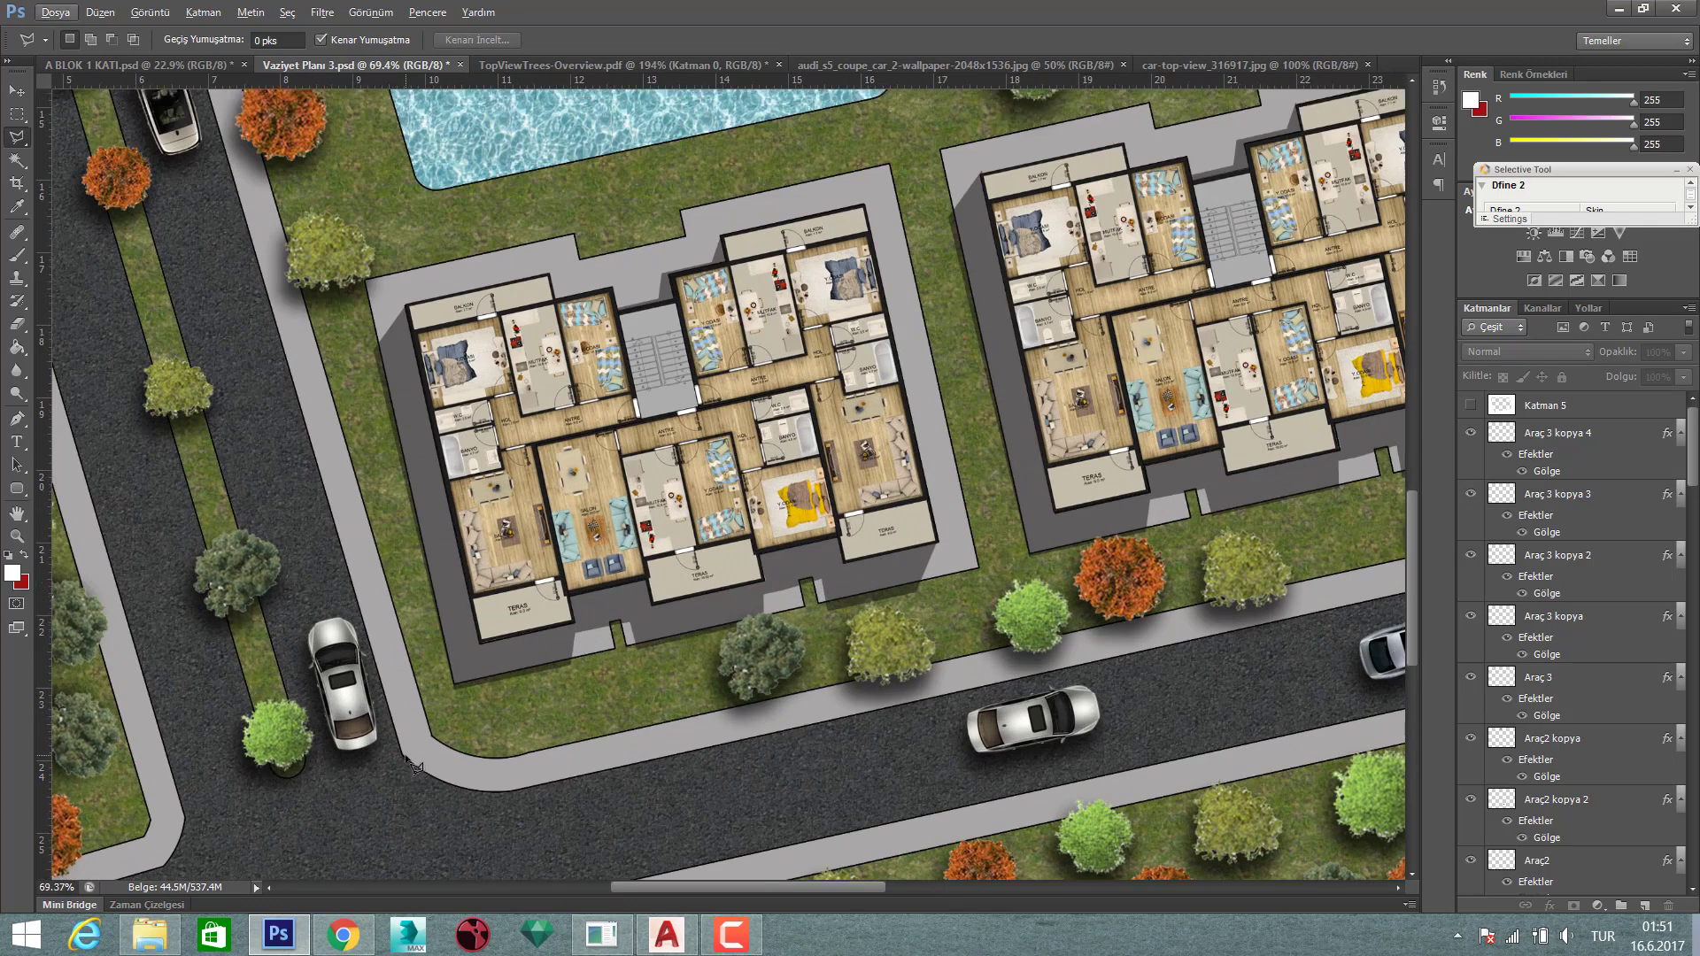
pyautogui.press('p')
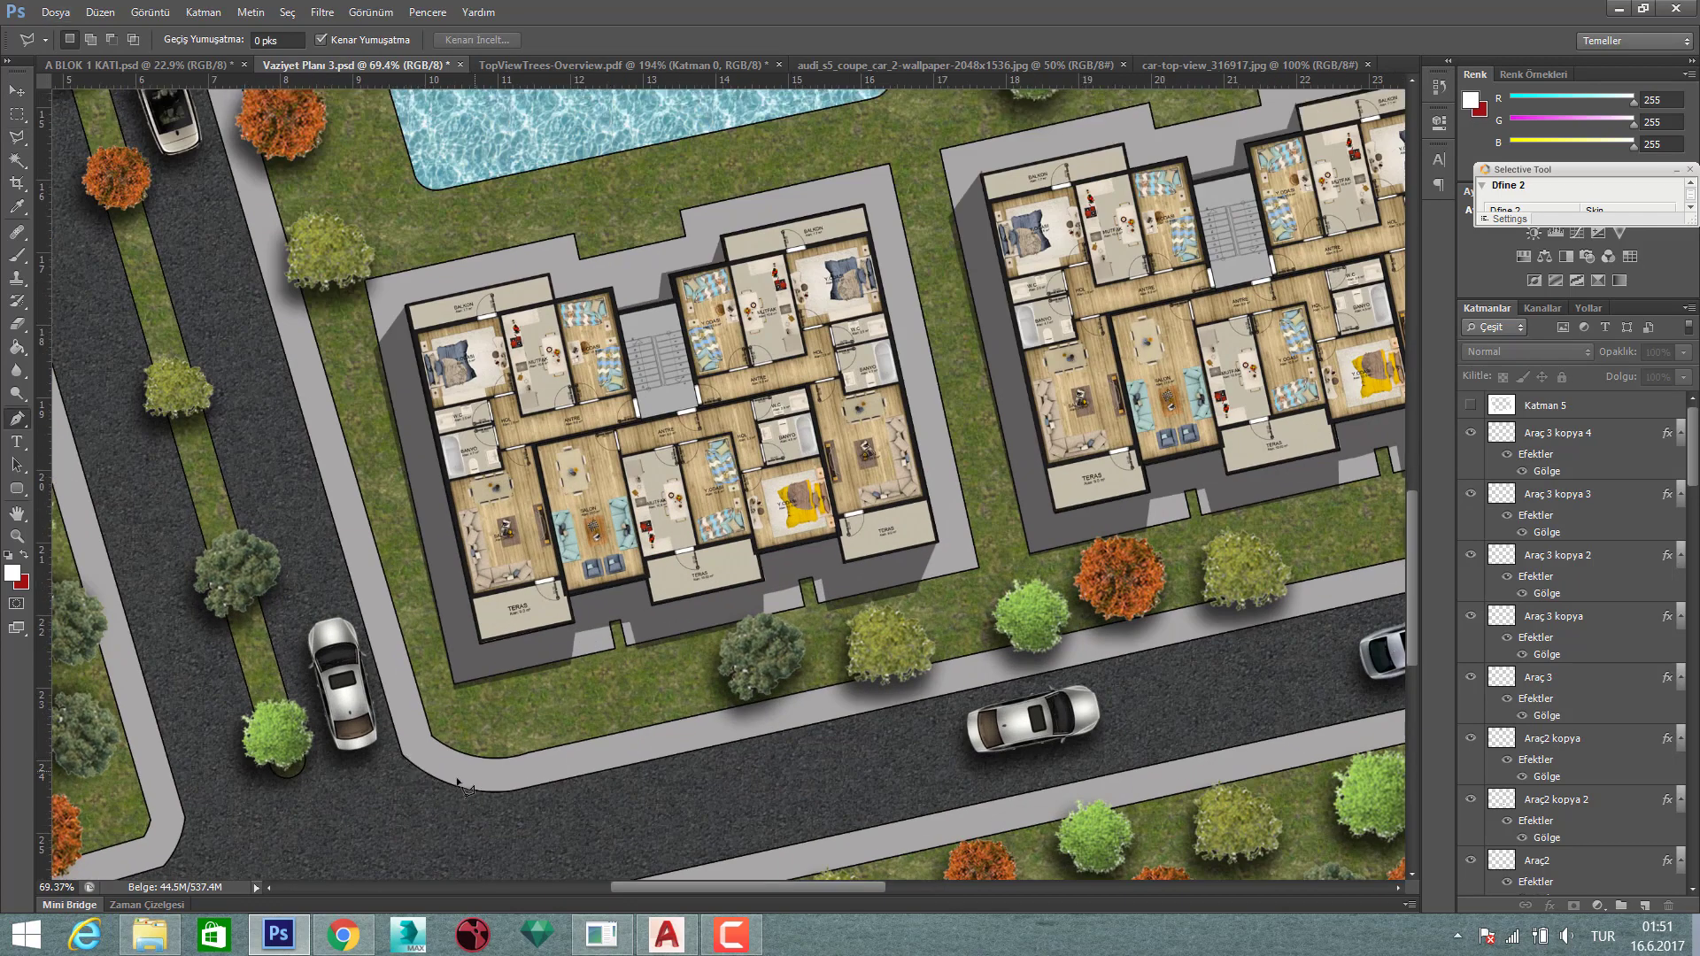
# - Start the Pen path at the lower curb corner and curve it along the curb
pyautogui.click(403, 758)
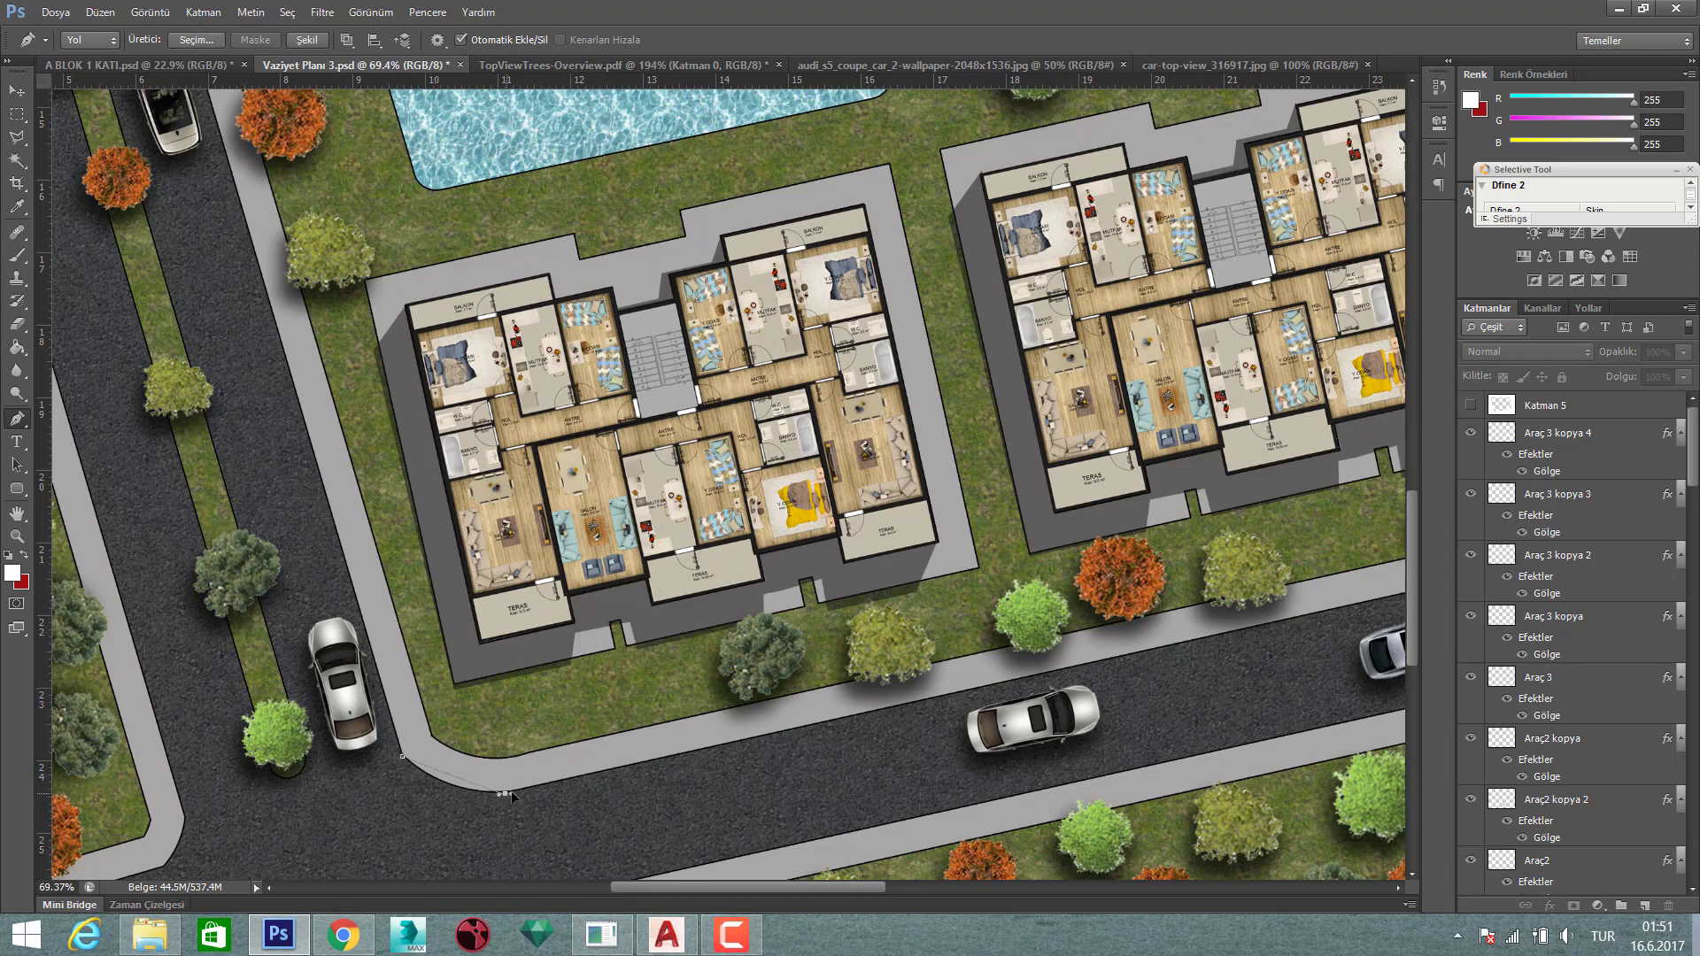
pyautogui.moveTo(512, 794); pyautogui.dragTo(545, 785)
pyautogui.scroll(-5, 908, 712)
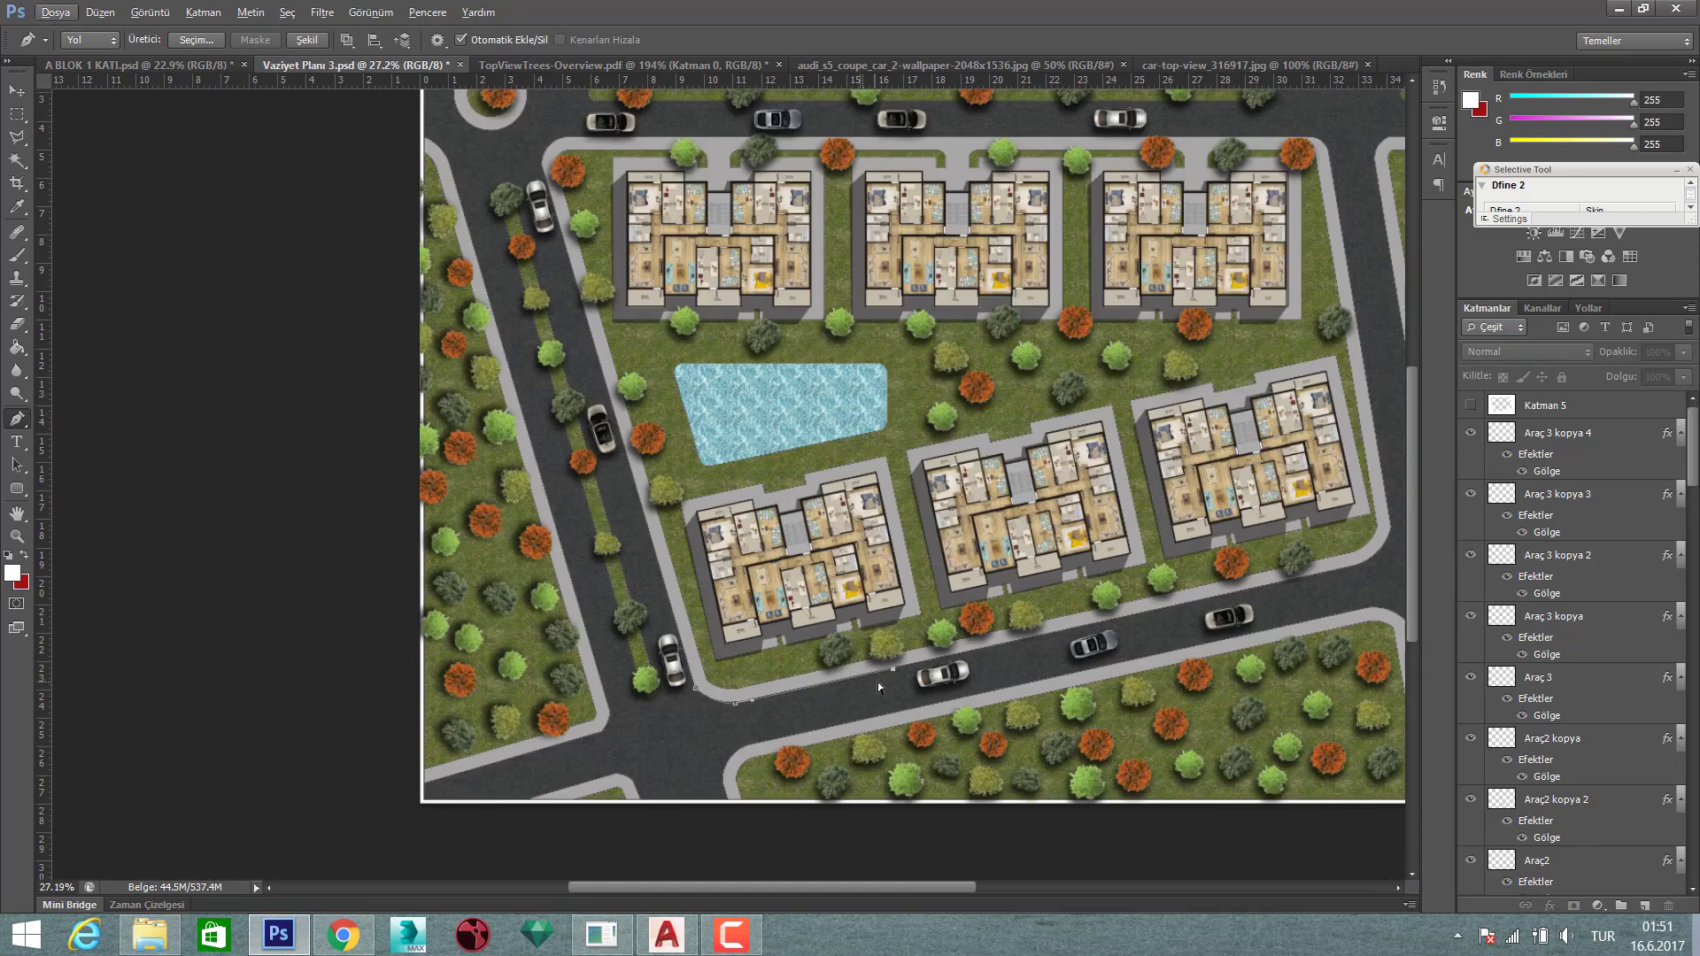
pyautogui.scroll(3, 1144, 622)
pyautogui.scroll(2, 1137, 576)
pyautogui.scroll(2, 1099, 573)
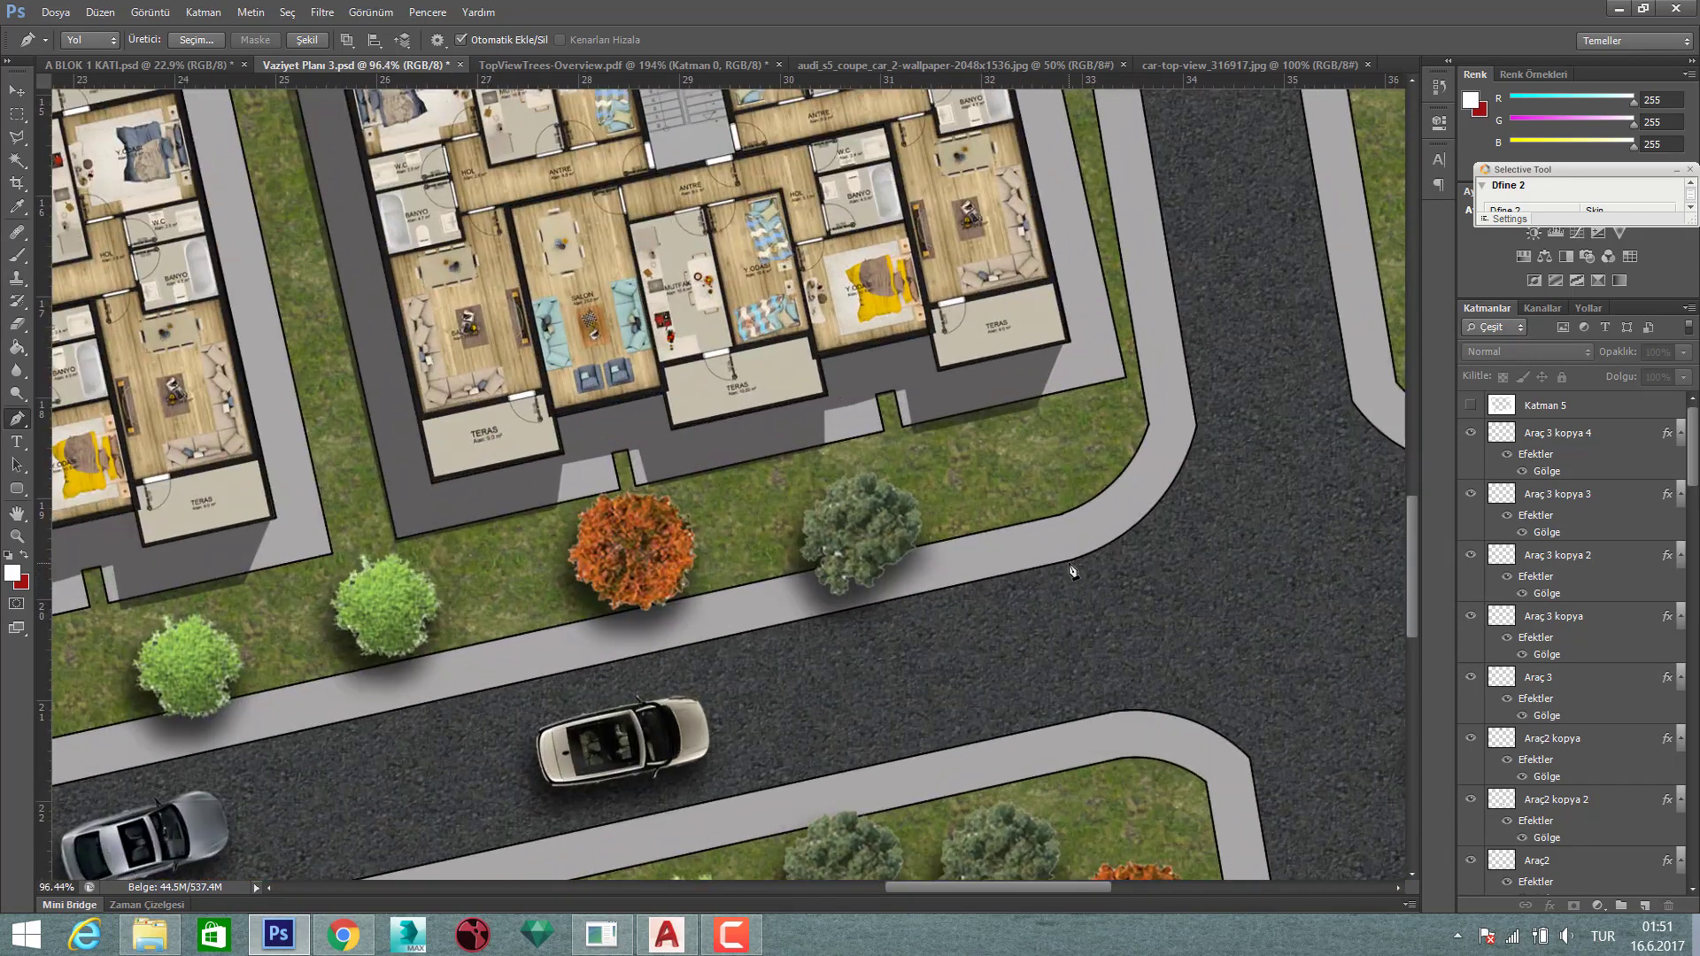
pyautogui.click(1069, 561)
pyautogui.moveTo(1196, 429)
pyautogui.mouseDown()
pyautogui.moveTo(1194, 356)
pyautogui.moveTo(1227, 319)
pyautogui.mouseUp()
pyautogui.scroll(-1, 1222, 336)
pyautogui.scroll(-1, 1204, 381)
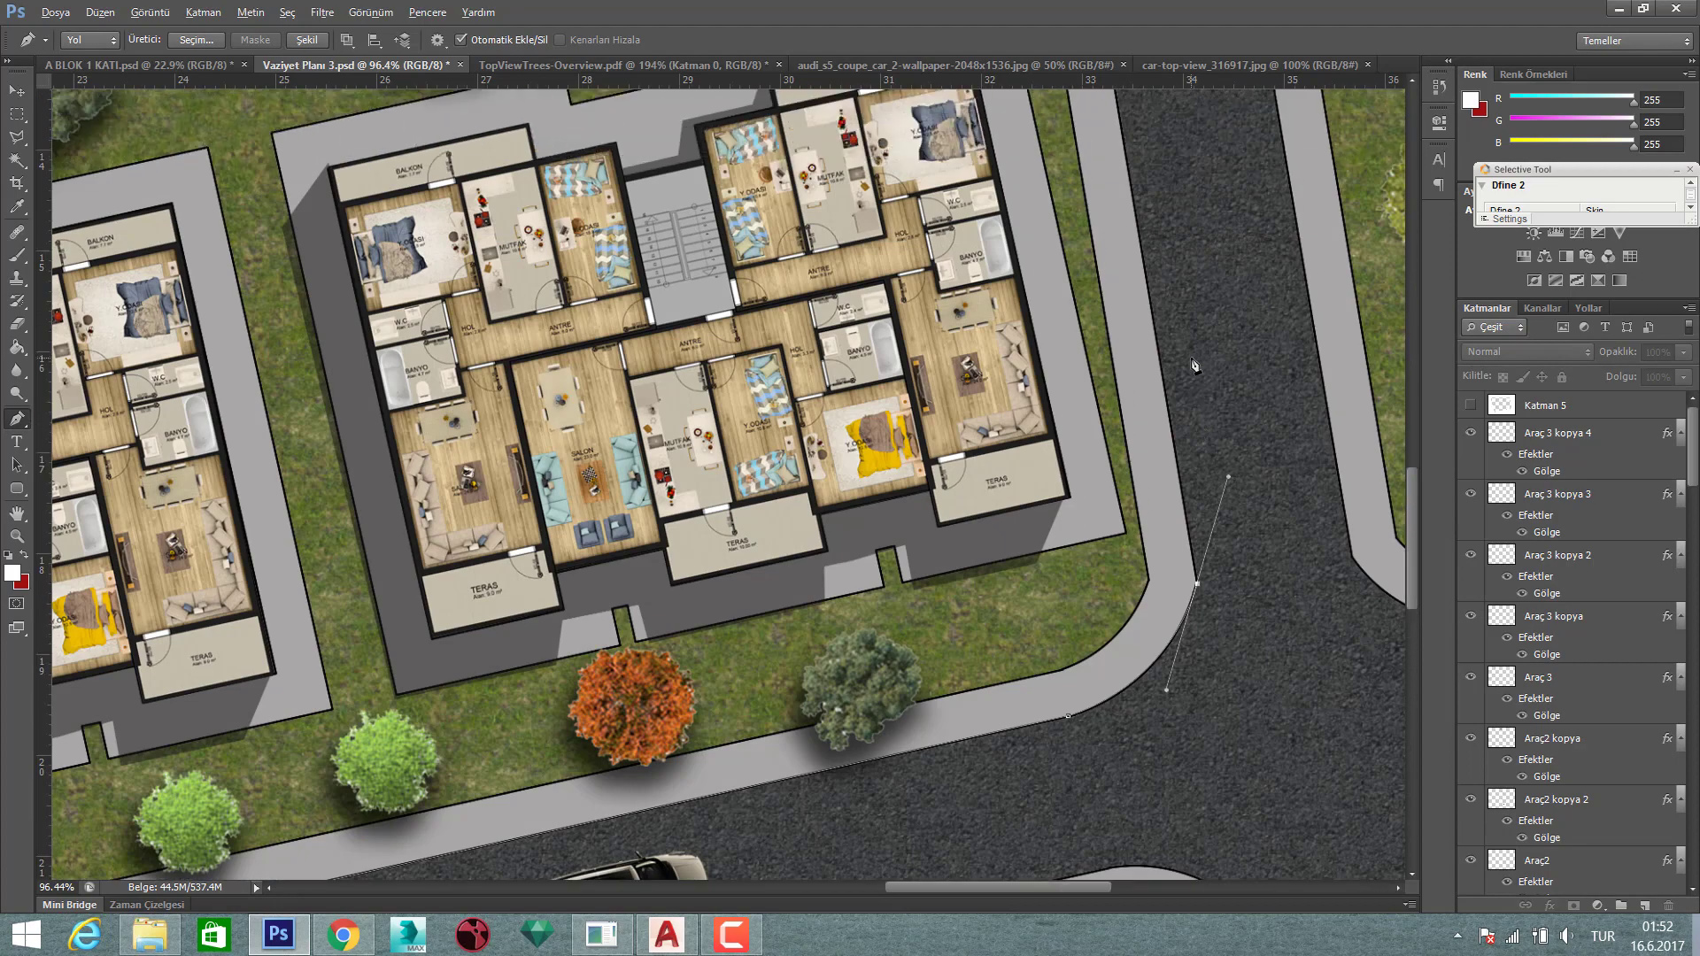
pyautogui.scroll(-1, 1190, 423)
pyautogui.scroll(2, 1151, 372)
pyautogui.scroll(2, 1125, 332)
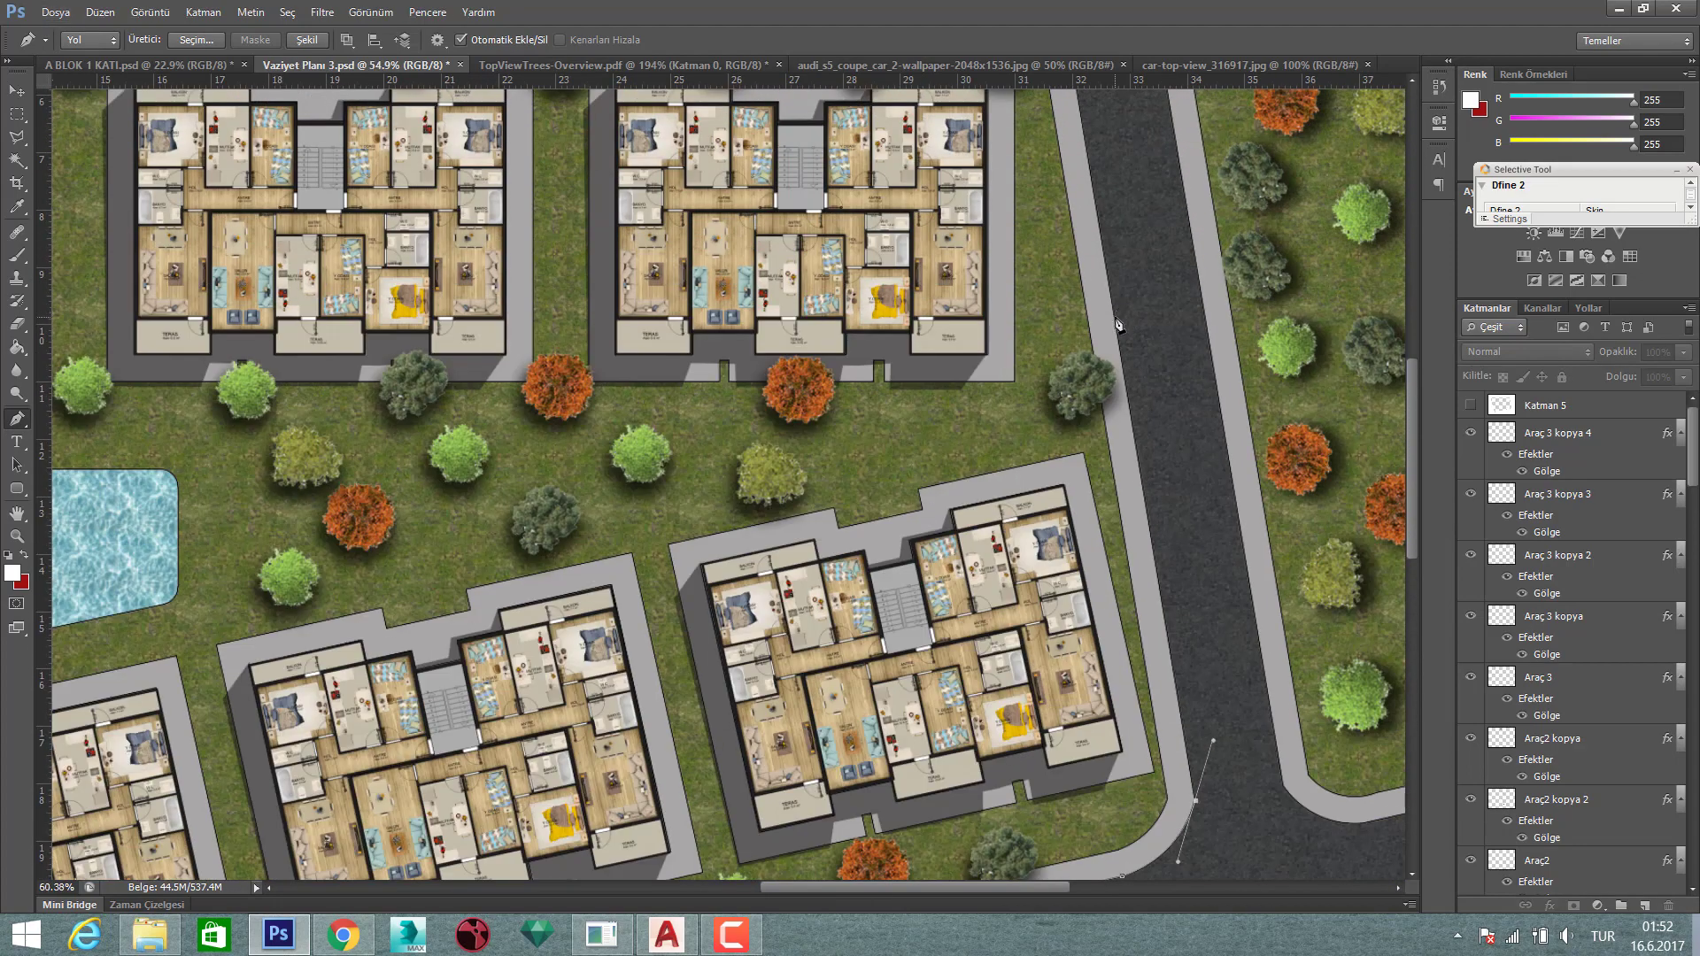
pyautogui.scroll(2, 1118, 325)
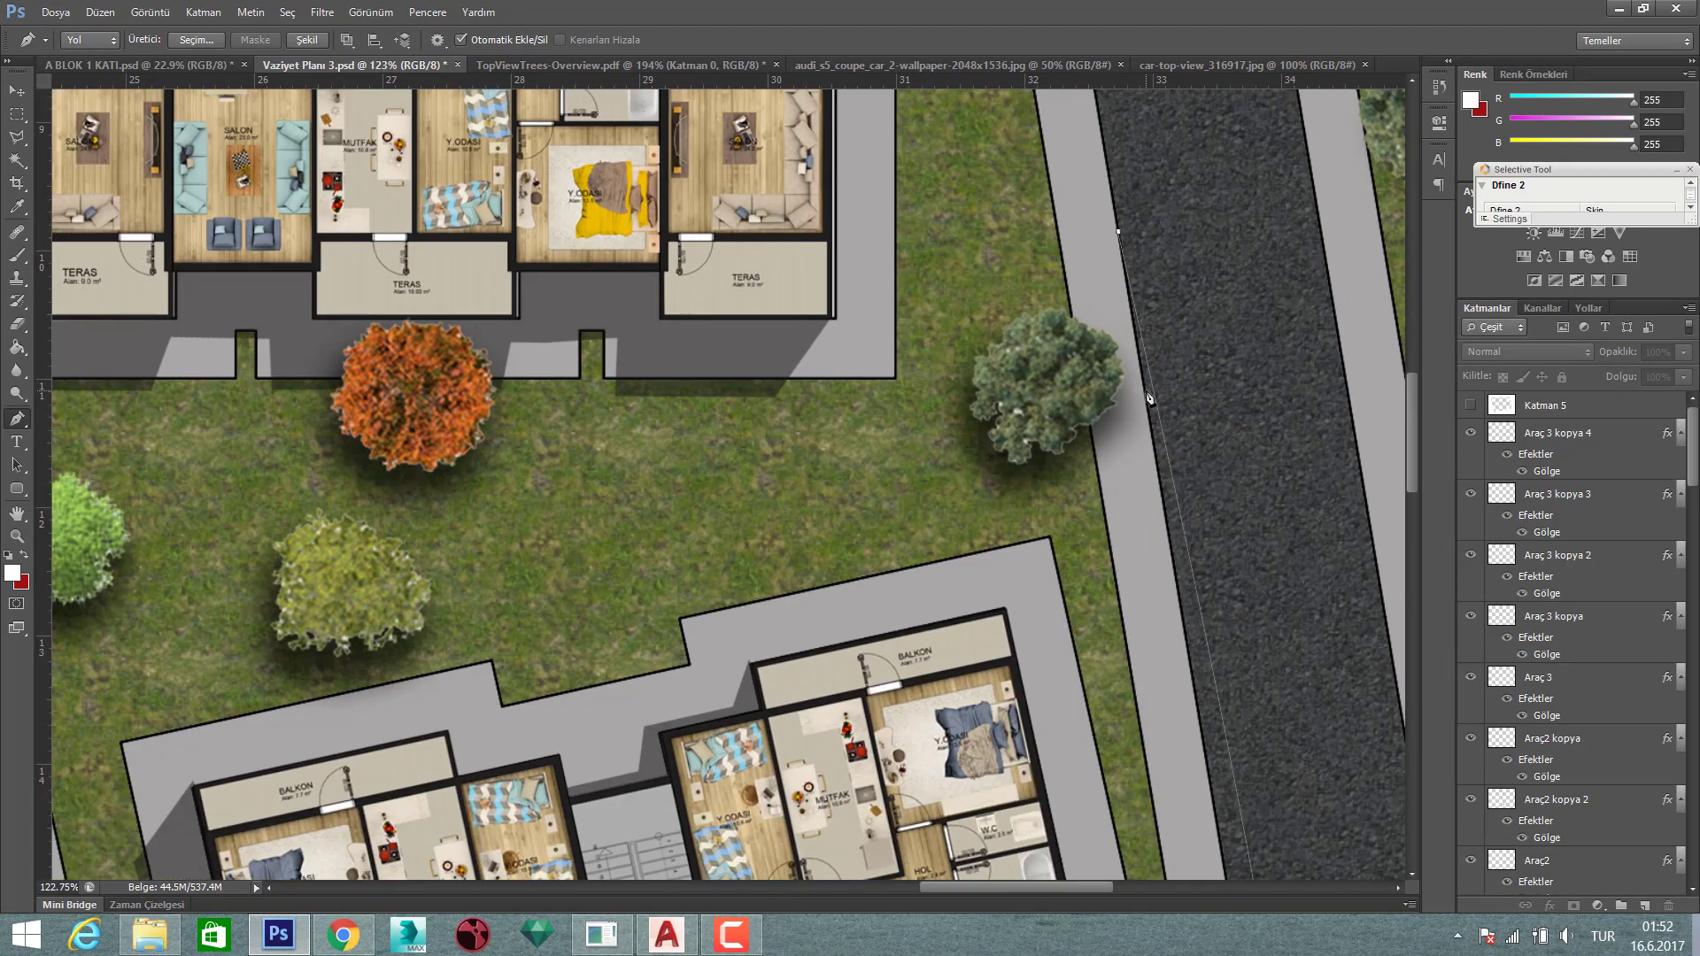
pyautogui.scroll(-2, 1138, 381)
pyautogui.scroll(-4, 1187, 576)
pyautogui.scroll(1, 1219, 709)
pyautogui.scroll(2, 1219, 708)
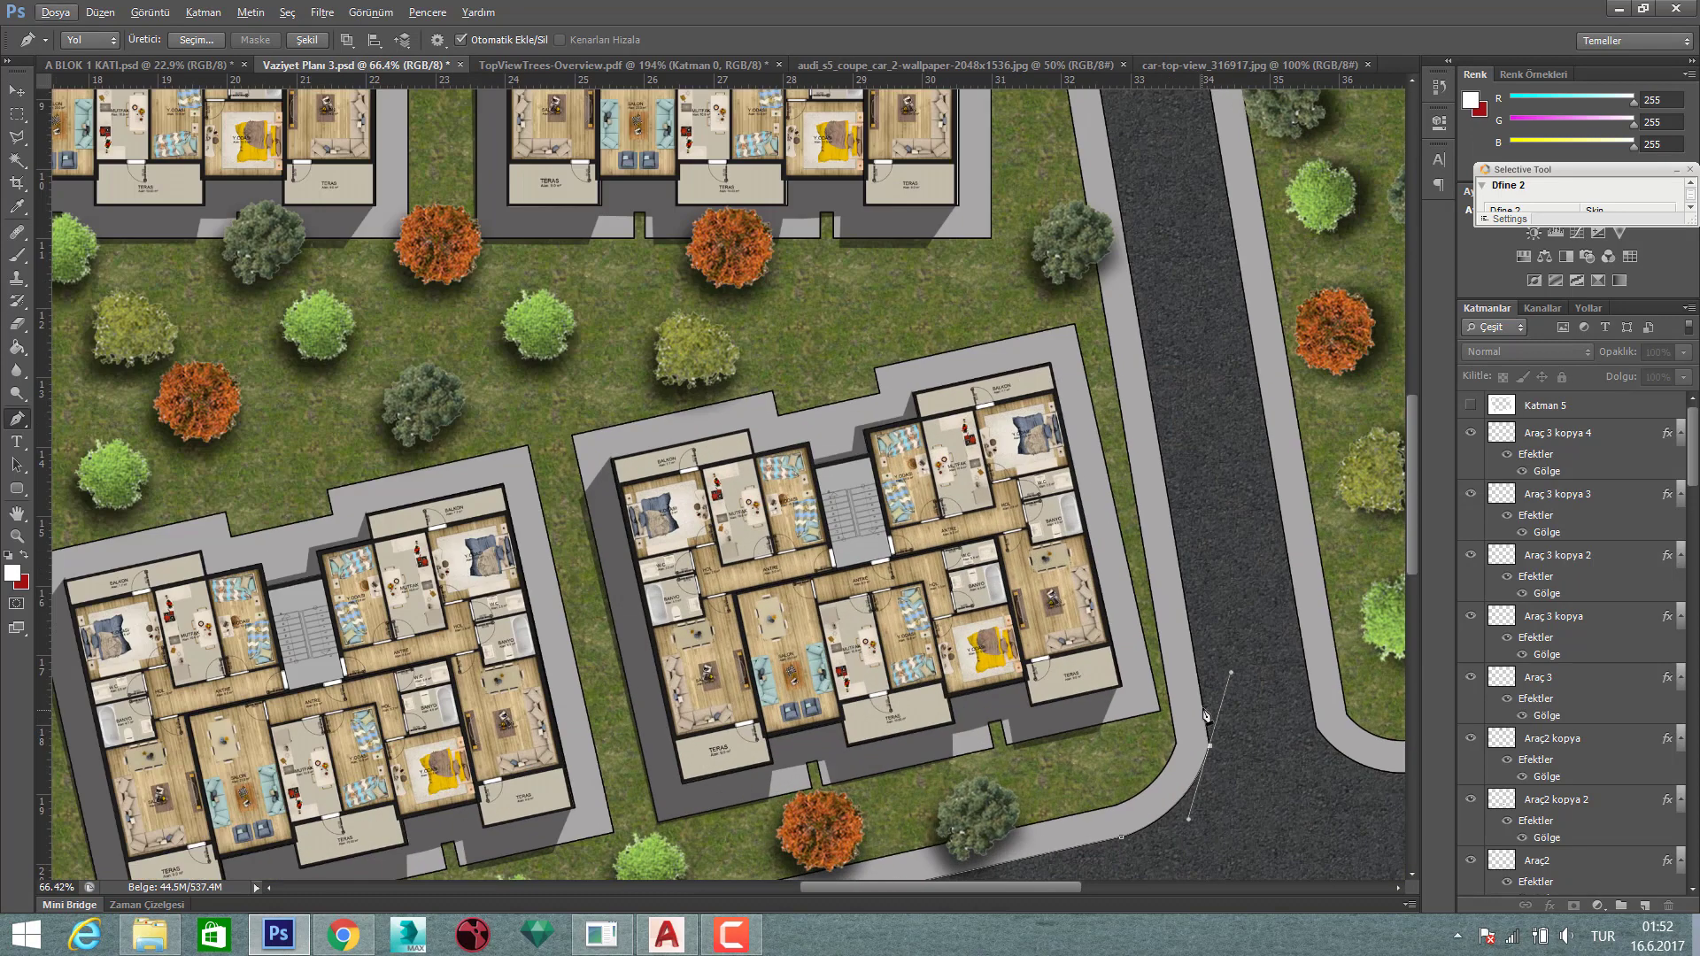
pyautogui.scroll(1, 1215, 735)
pyautogui.scroll(2, 1212, 739)
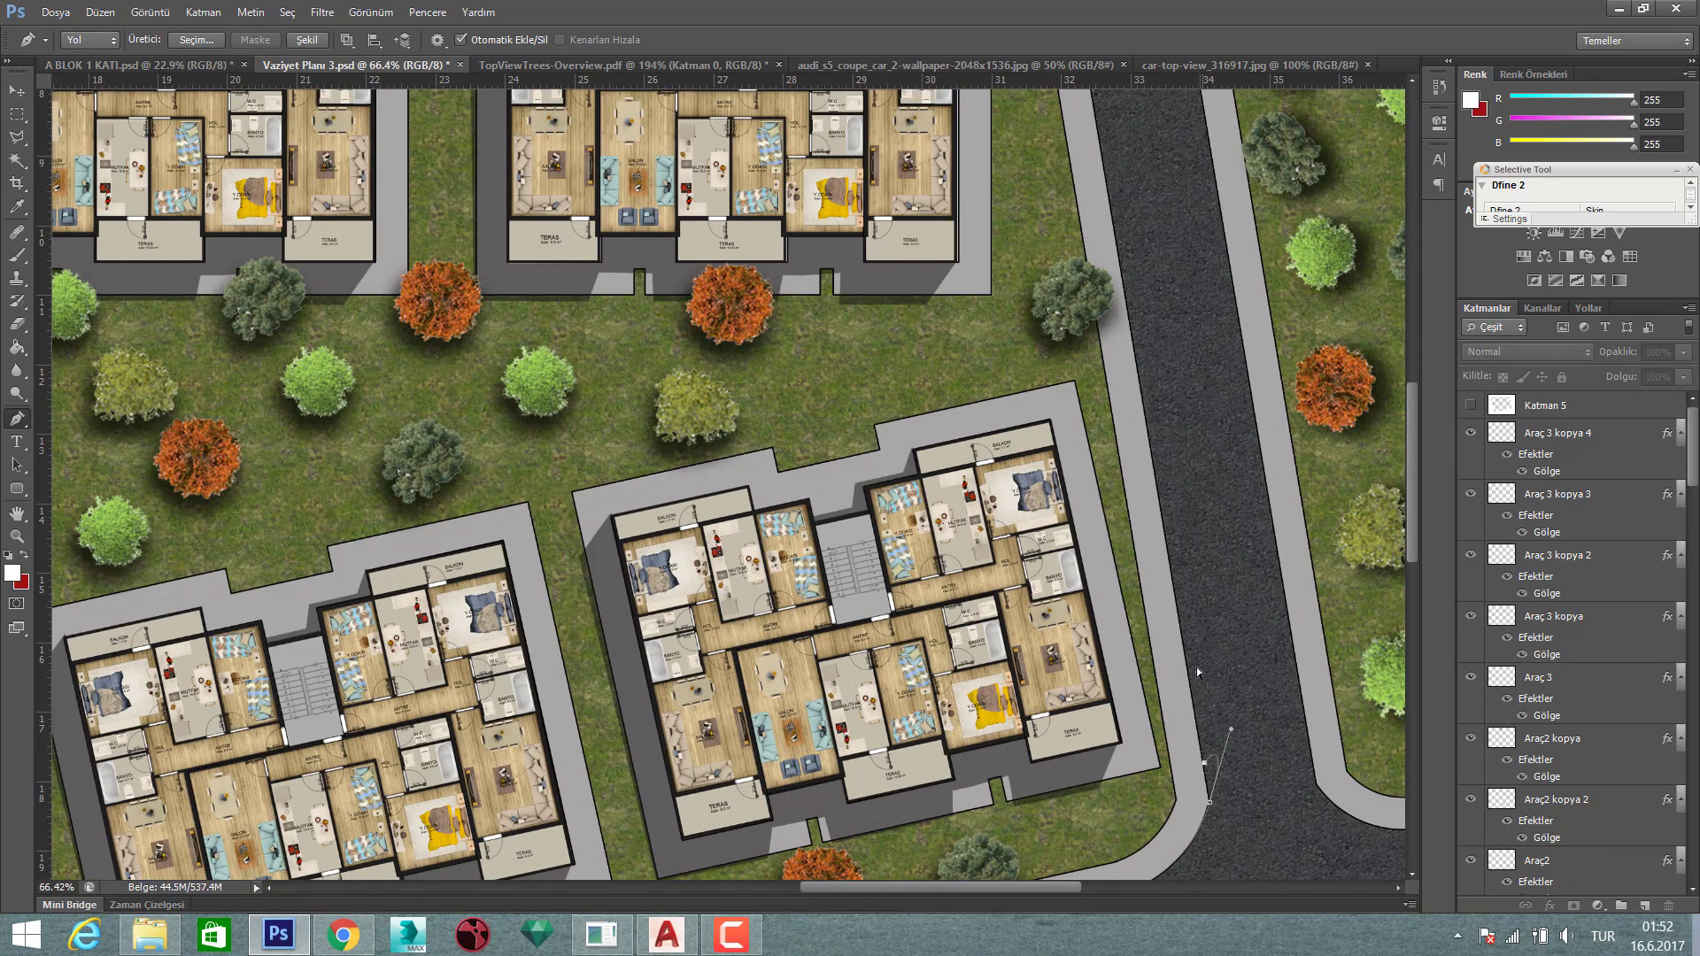
# - Continue the path up the right road edge with a smooth curved anchor, undoing one misplaced point
pyautogui.click(1187, 697)
pyautogui.hotkey('ctrl', 'z')
pyautogui.click(1175, 603)
pyautogui.scroll(-3, 1210, 716)
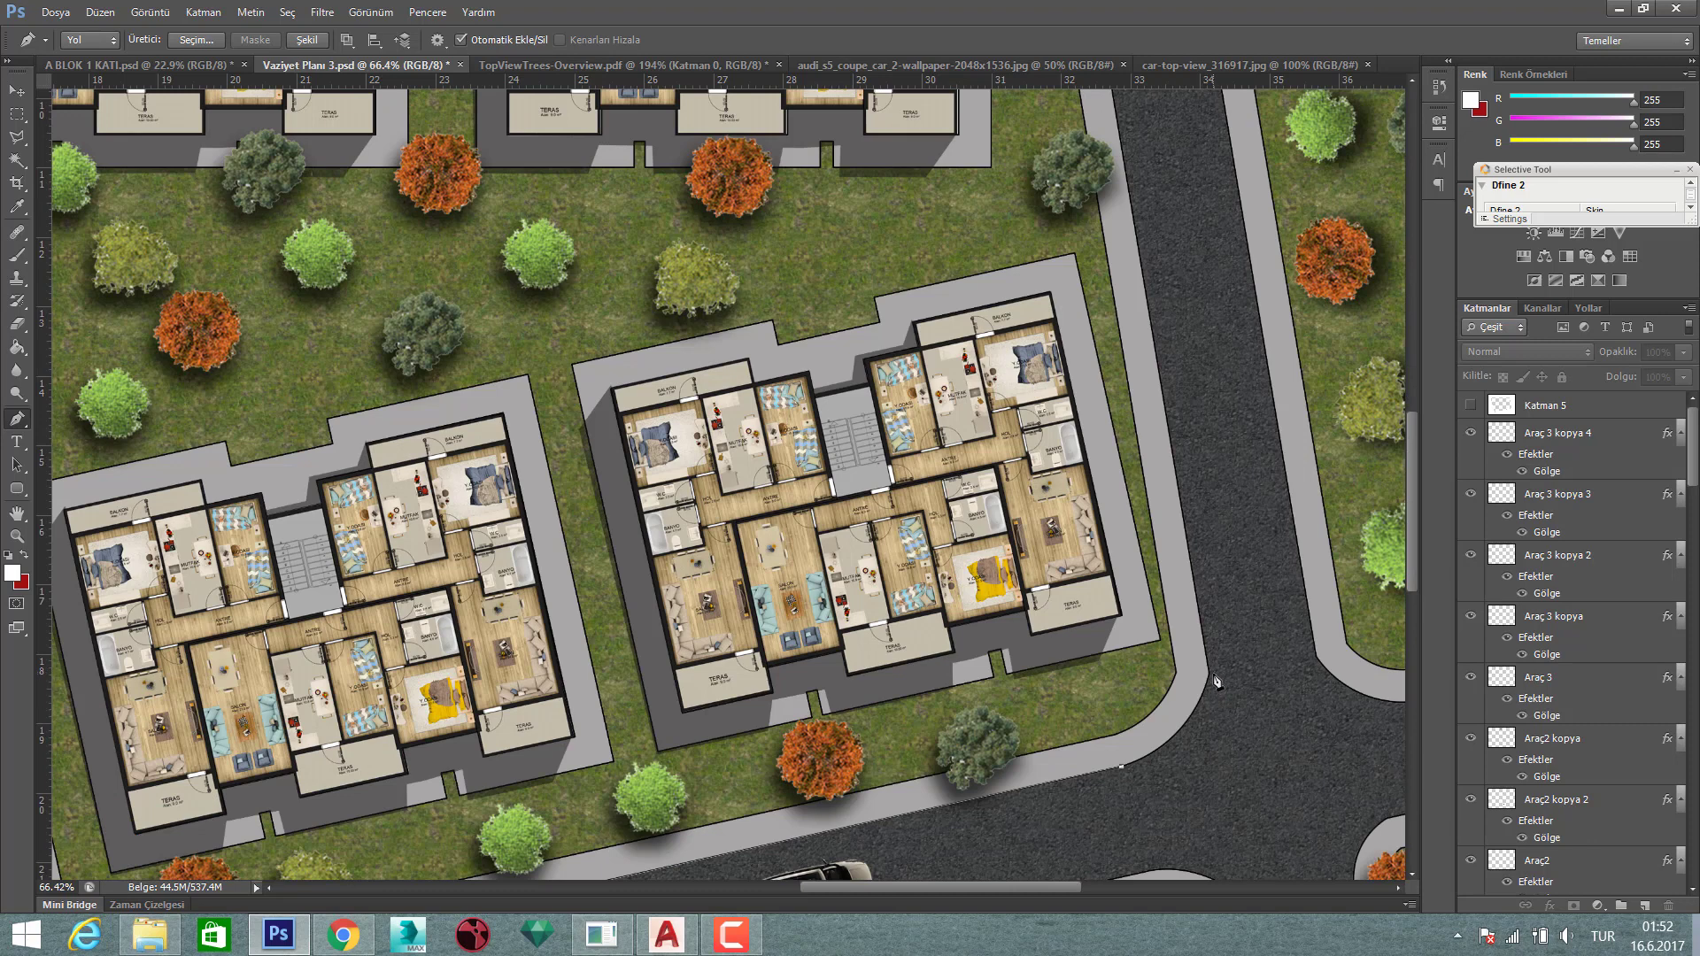
pyautogui.moveTo(1209, 674); pyautogui.dragTo(1218, 742)
pyautogui.moveTo(1203, 609); pyautogui.dragTo(1206, 634)
pyautogui.keyDown('alt'); pyautogui.scroll(-5, 1172, 532); pyautogui.keyUp('alt')
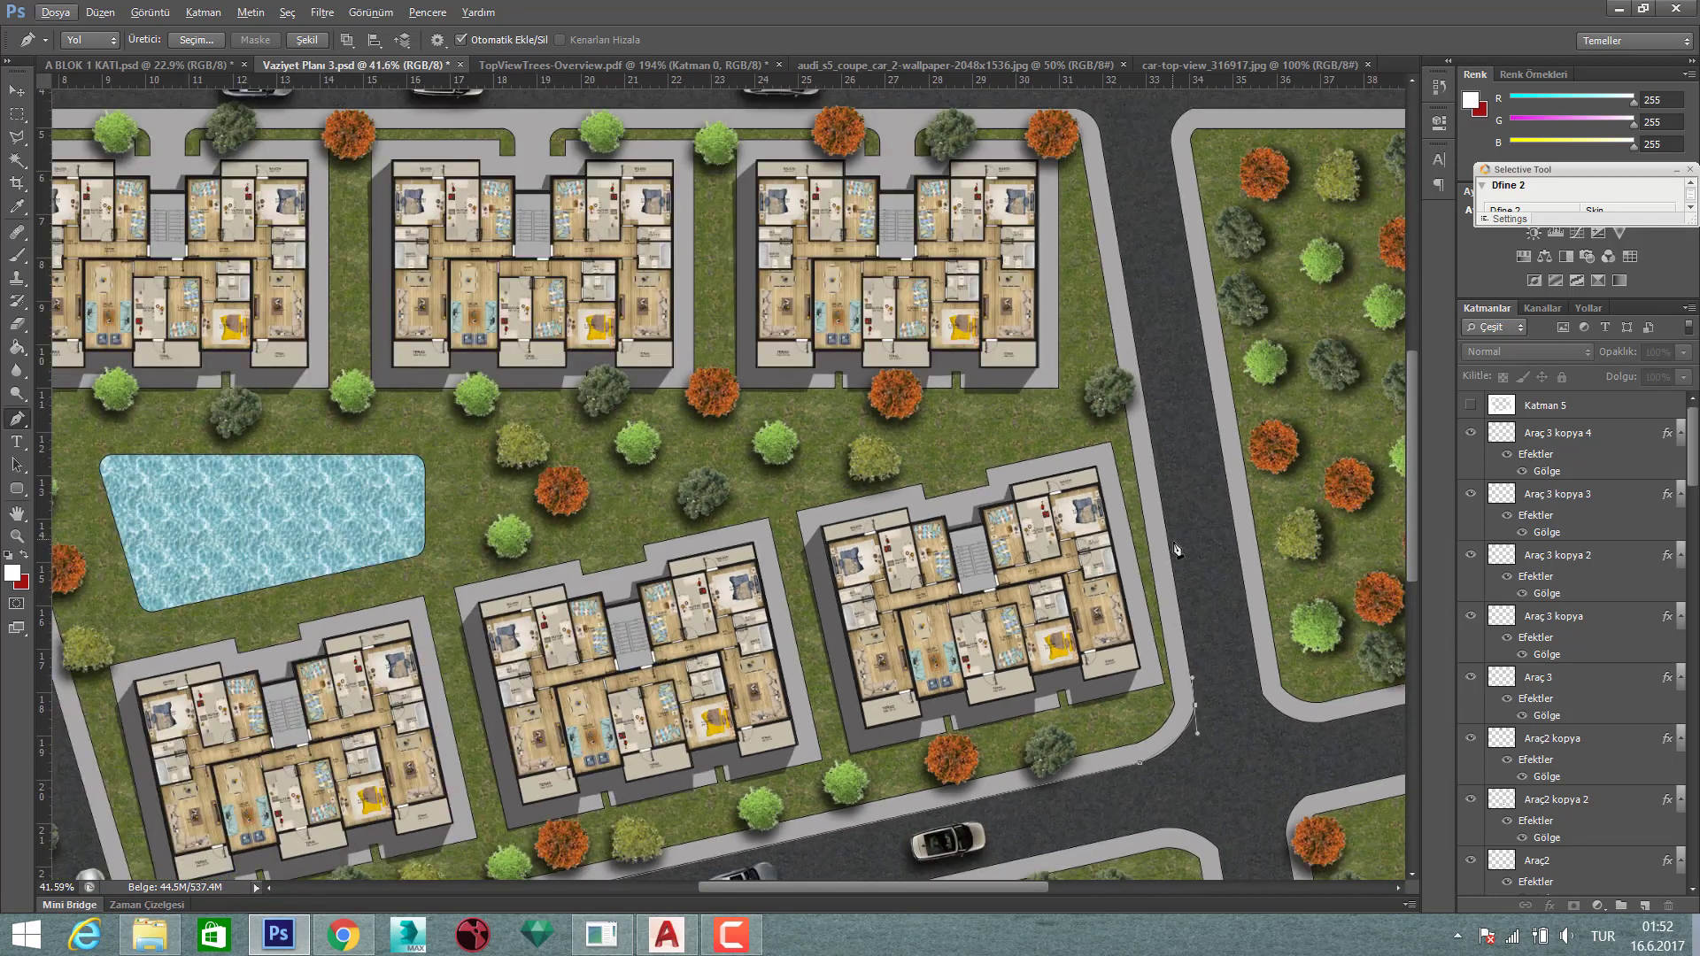
pyautogui.scroll(2, 1142, 398)
pyautogui.keyDown('alt'); pyautogui.scroll(5, 1108, 279); pyautogui.keyUp('alt')
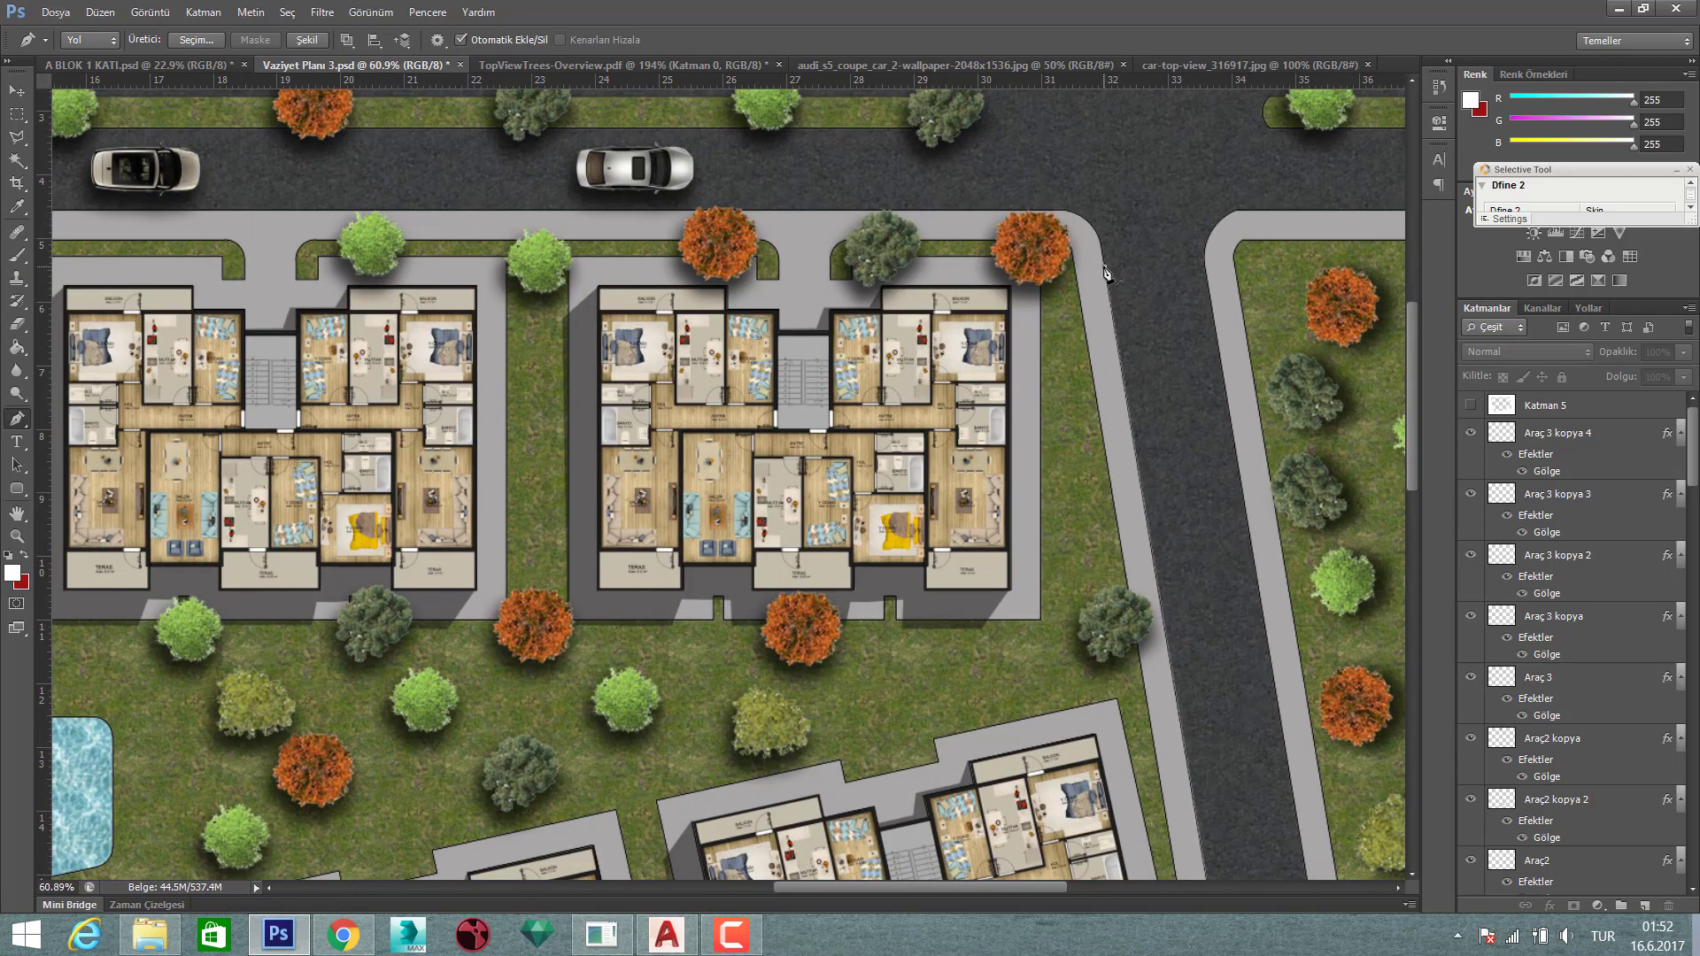
pyautogui.scroll(2, 1102, 284)
pyautogui.keyDown('alt'); pyautogui.scroll(2, 1103, 285); pyautogui.keyUp('alt')
pyautogui.keyDown('alt'); pyautogui.scroll(2, 1018, 317); pyautogui.keyUp('alt')
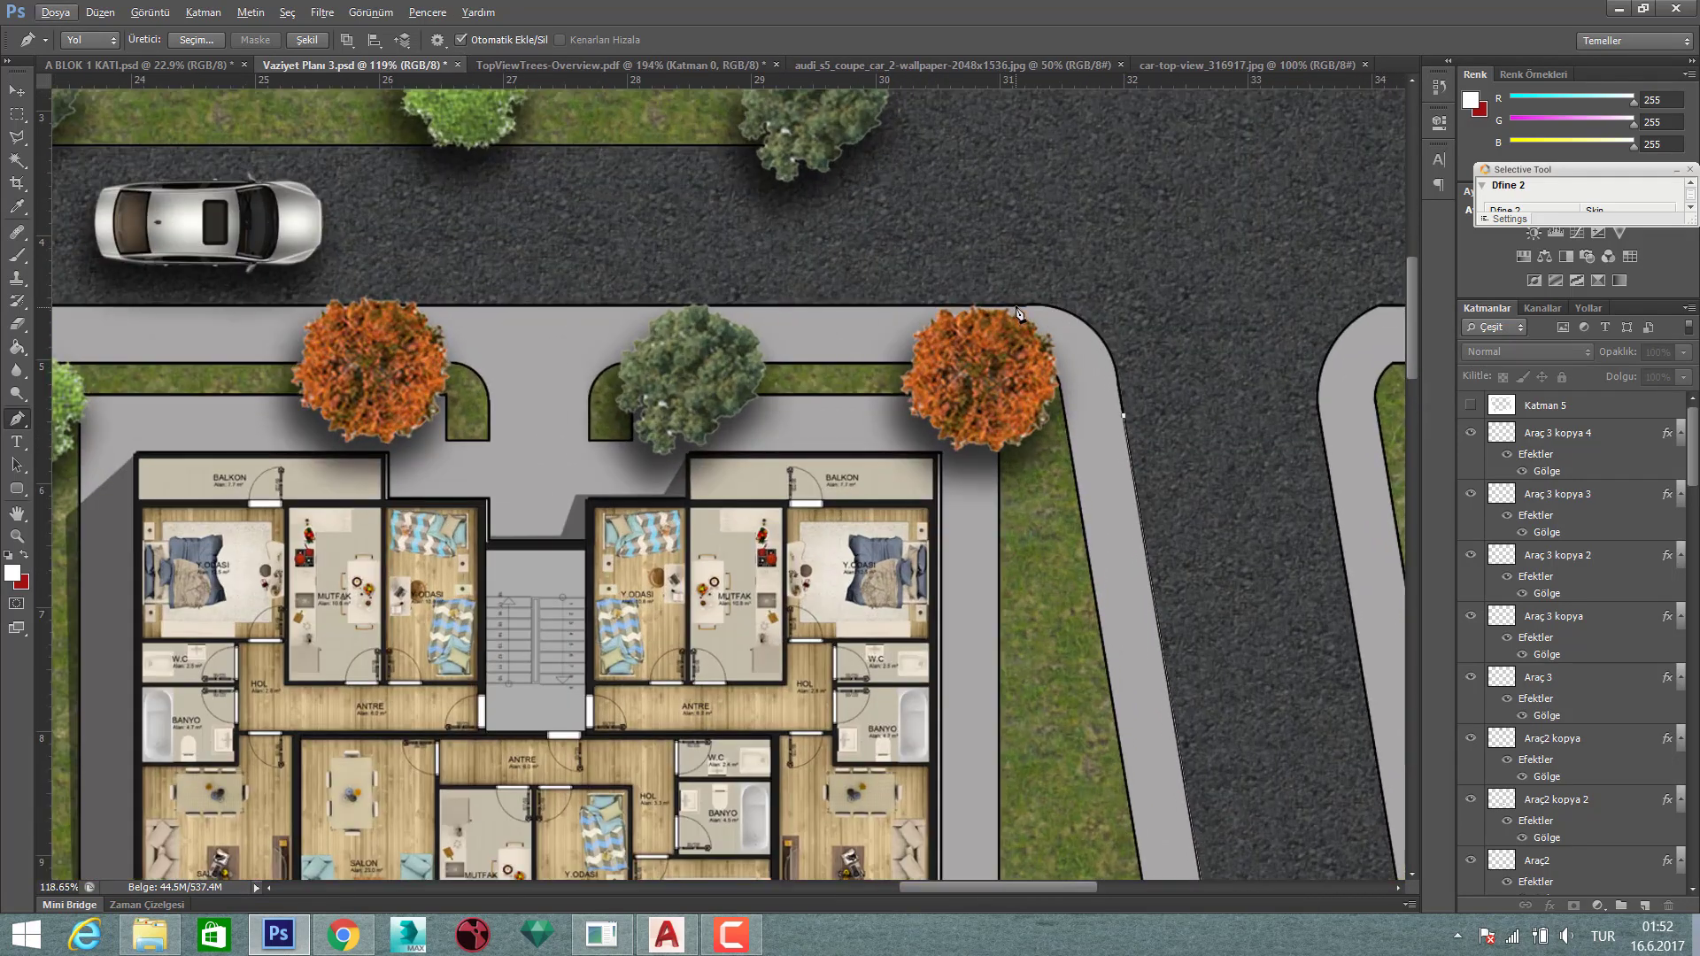
# - Curve the path around the top road corner and the curved left corner of the block
pyautogui.moveTo(1016, 307); pyautogui.dragTo(892, 307)
pyautogui.keyDown('alt'); pyautogui.scroll(-3, 891, 306); pyautogui.keyUp('alt')
pyautogui.hscroll(-3, 922, 397)
pyautogui.hscroll(-2, 923, 397)
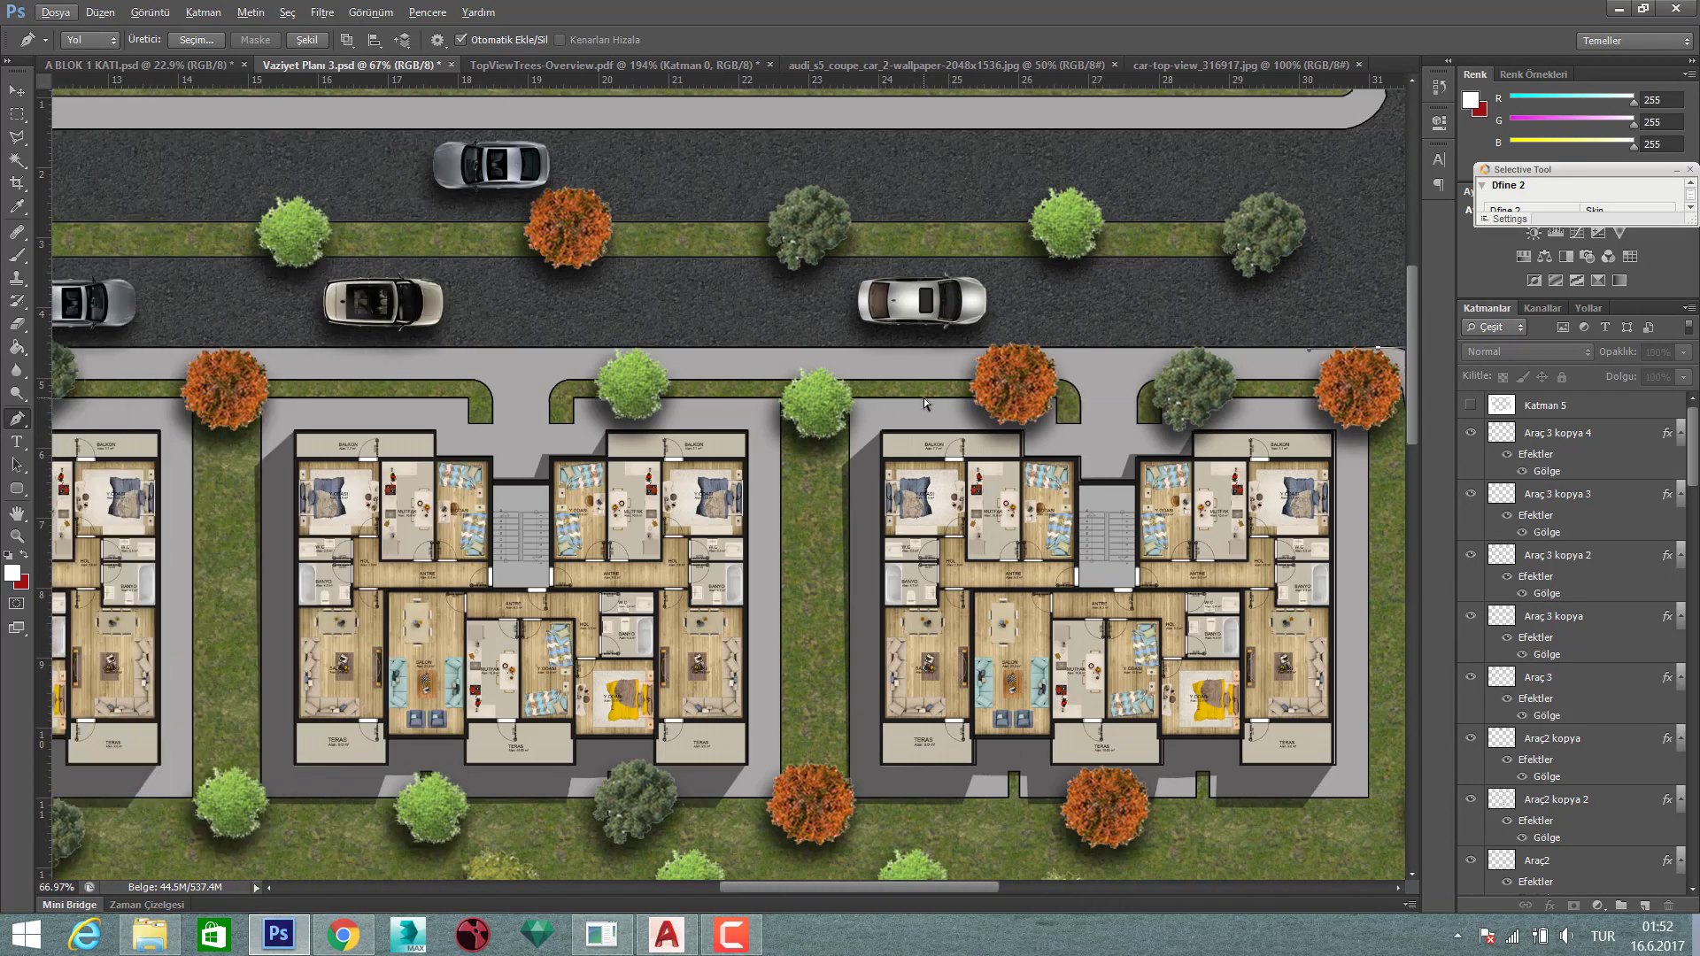
pyautogui.keyDown('alt'); pyautogui.scroll(-2, 923, 397); pyautogui.keyUp('alt')
pyautogui.hscroll(-2, 923, 397)
pyautogui.hscroll(-3, 852, 402)
pyautogui.hscroll(-2, 353, 378)
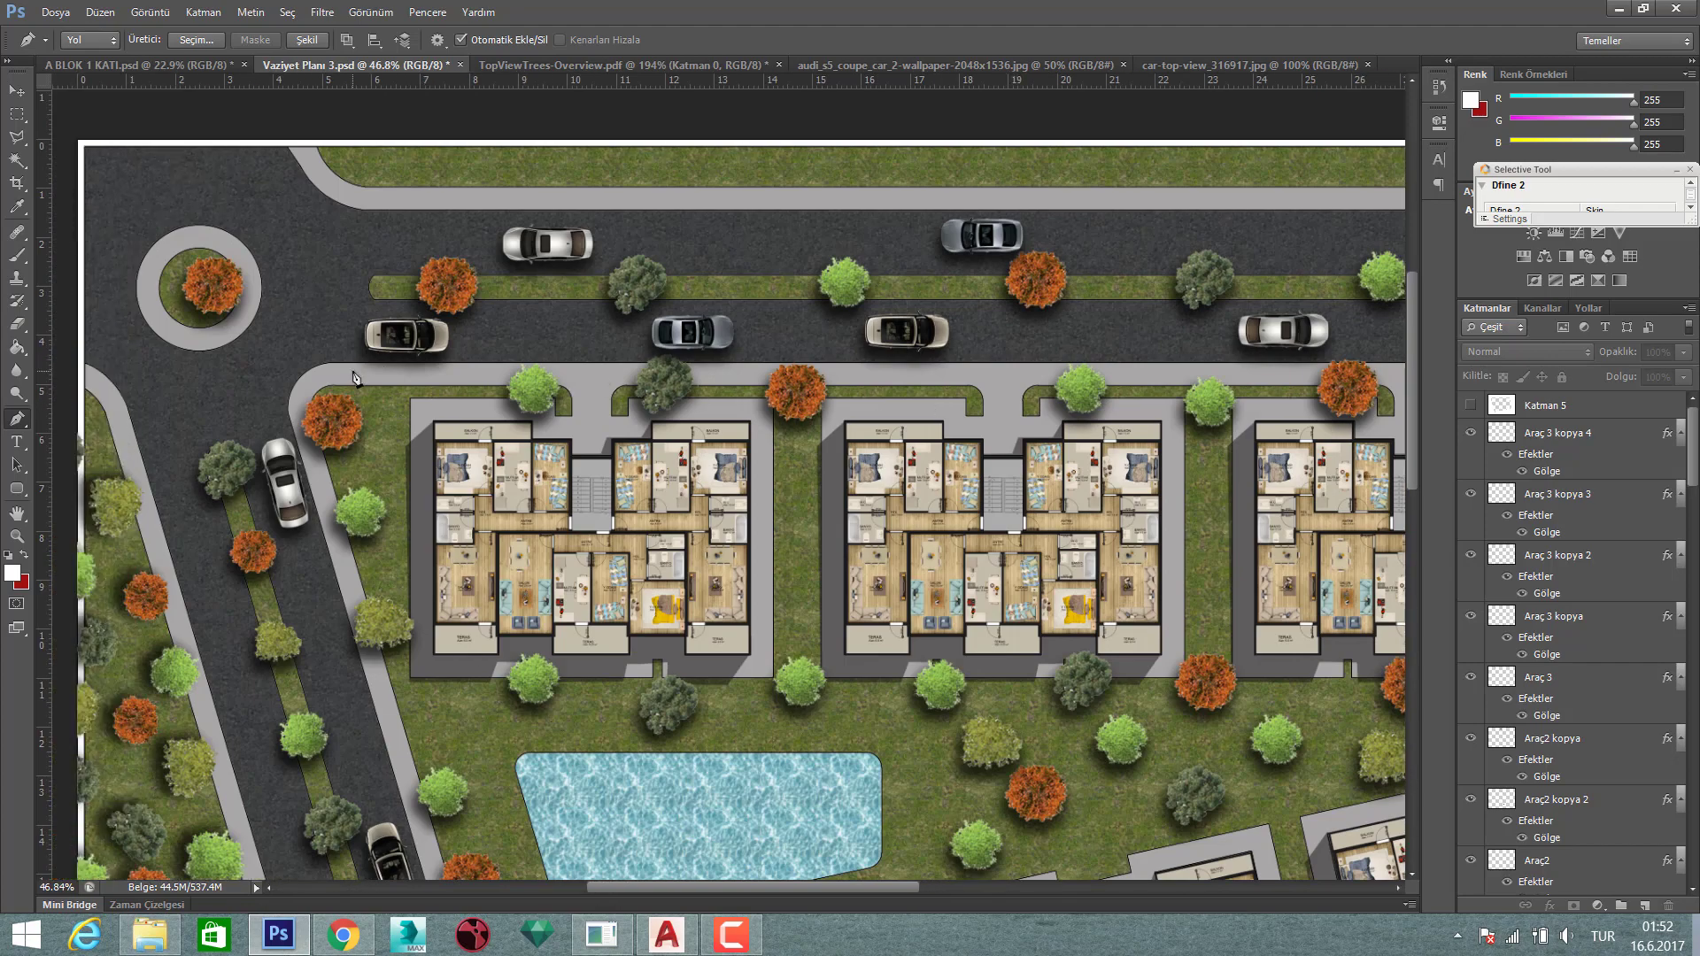
pyautogui.keyDown('alt'); pyautogui.scroll(3, 353, 377); pyautogui.keyUp('alt')
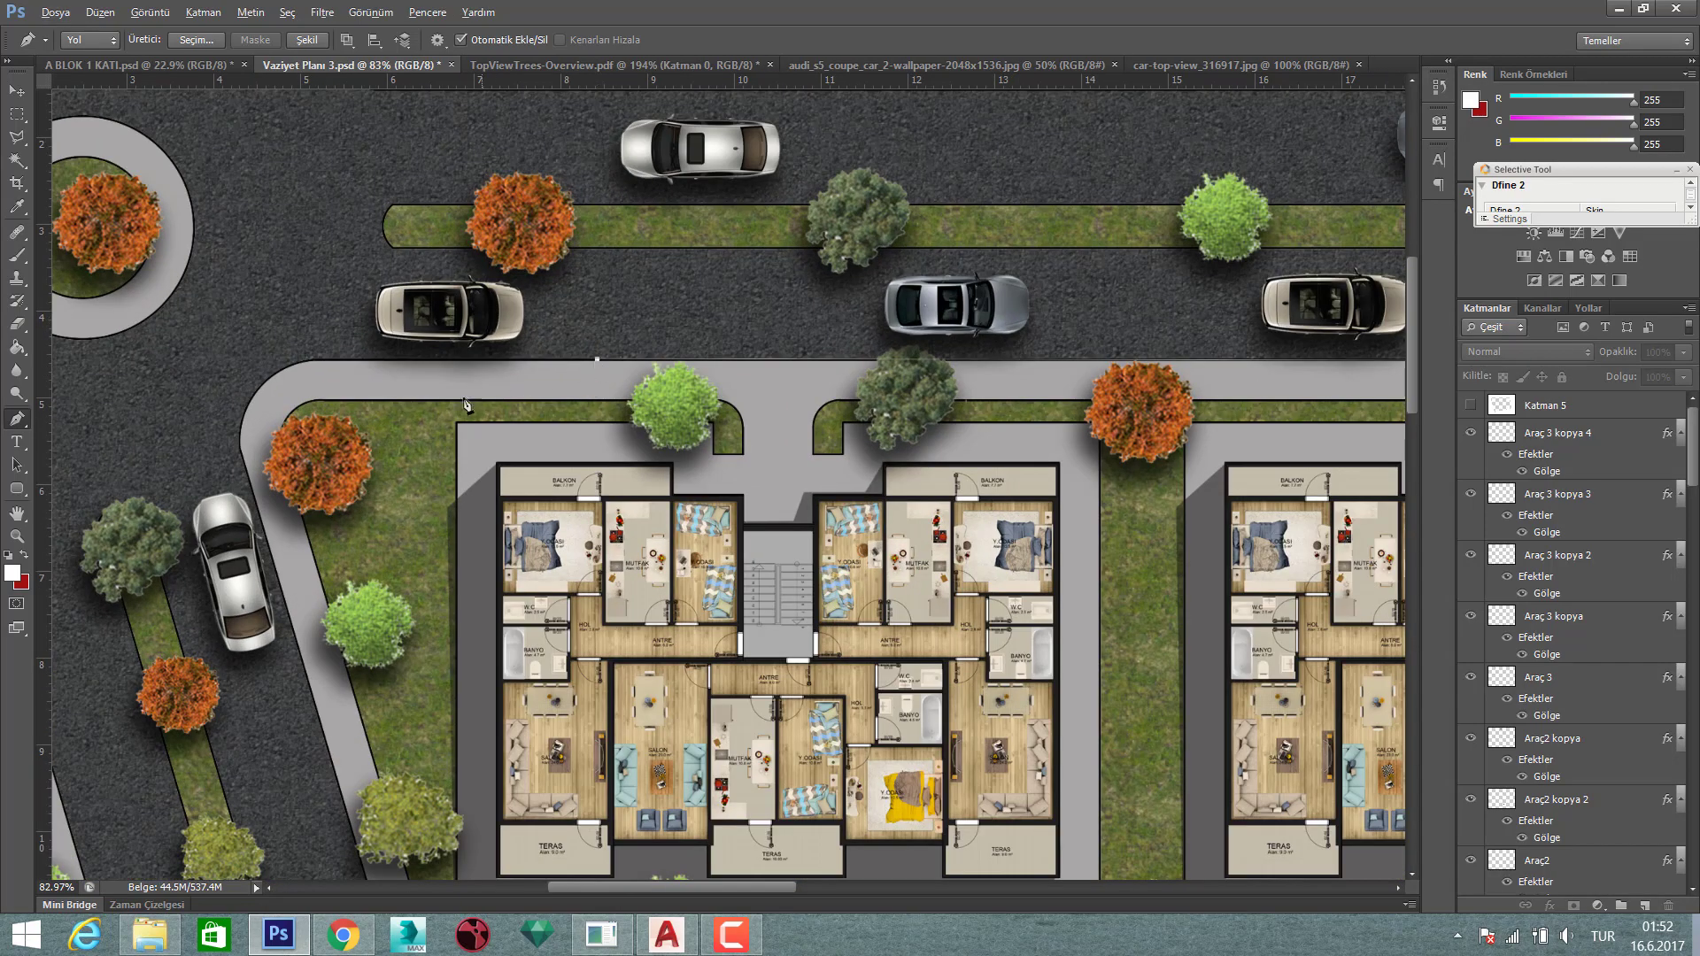
pyautogui.keyDown('alt'); pyautogui.scroll(2, 447, 408); pyautogui.keyUp('alt')
pyautogui.keyDown('alt'); pyautogui.scroll(-1, 217, 387); pyautogui.keyUp('alt')
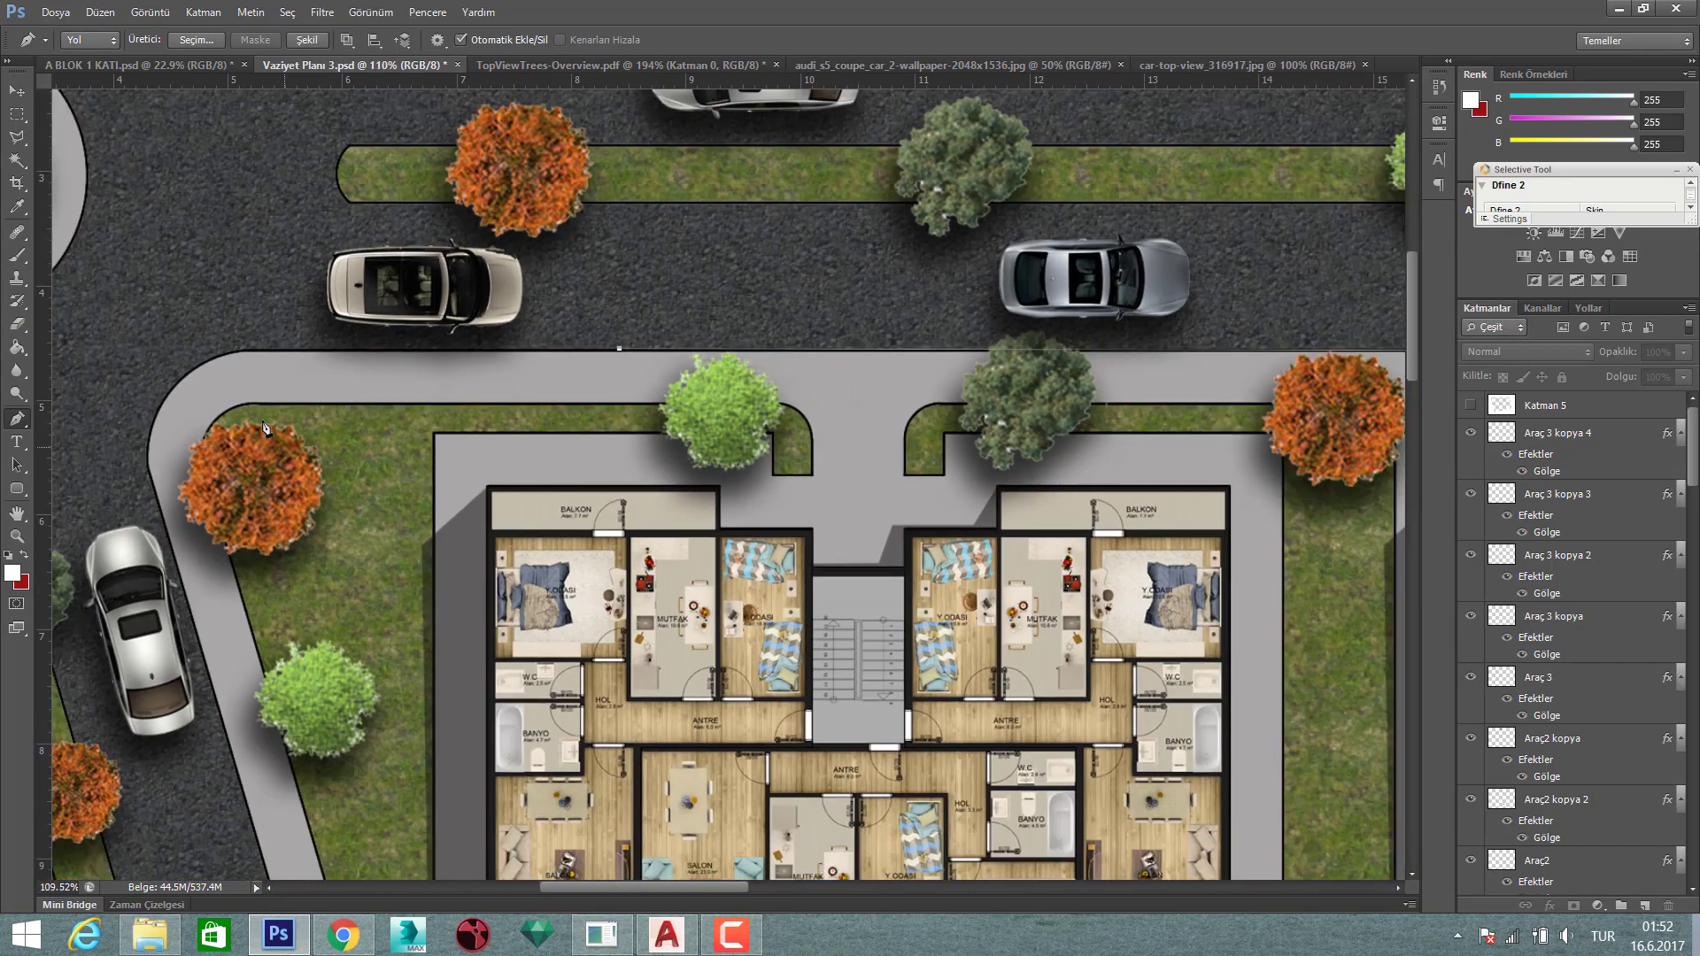
pyautogui.keyDown('alt'); pyautogui.scroll(1, 251, 365); pyautogui.keyUp('alt')
pyautogui.keyDown('ctrl'); pyautogui.hscroll(-1, 213, 478); pyautogui.keyUp('ctrl')
pyautogui.keyDown('ctrl'); pyautogui.hscroll(-2, 212, 478); pyautogui.keyUp('ctrl')
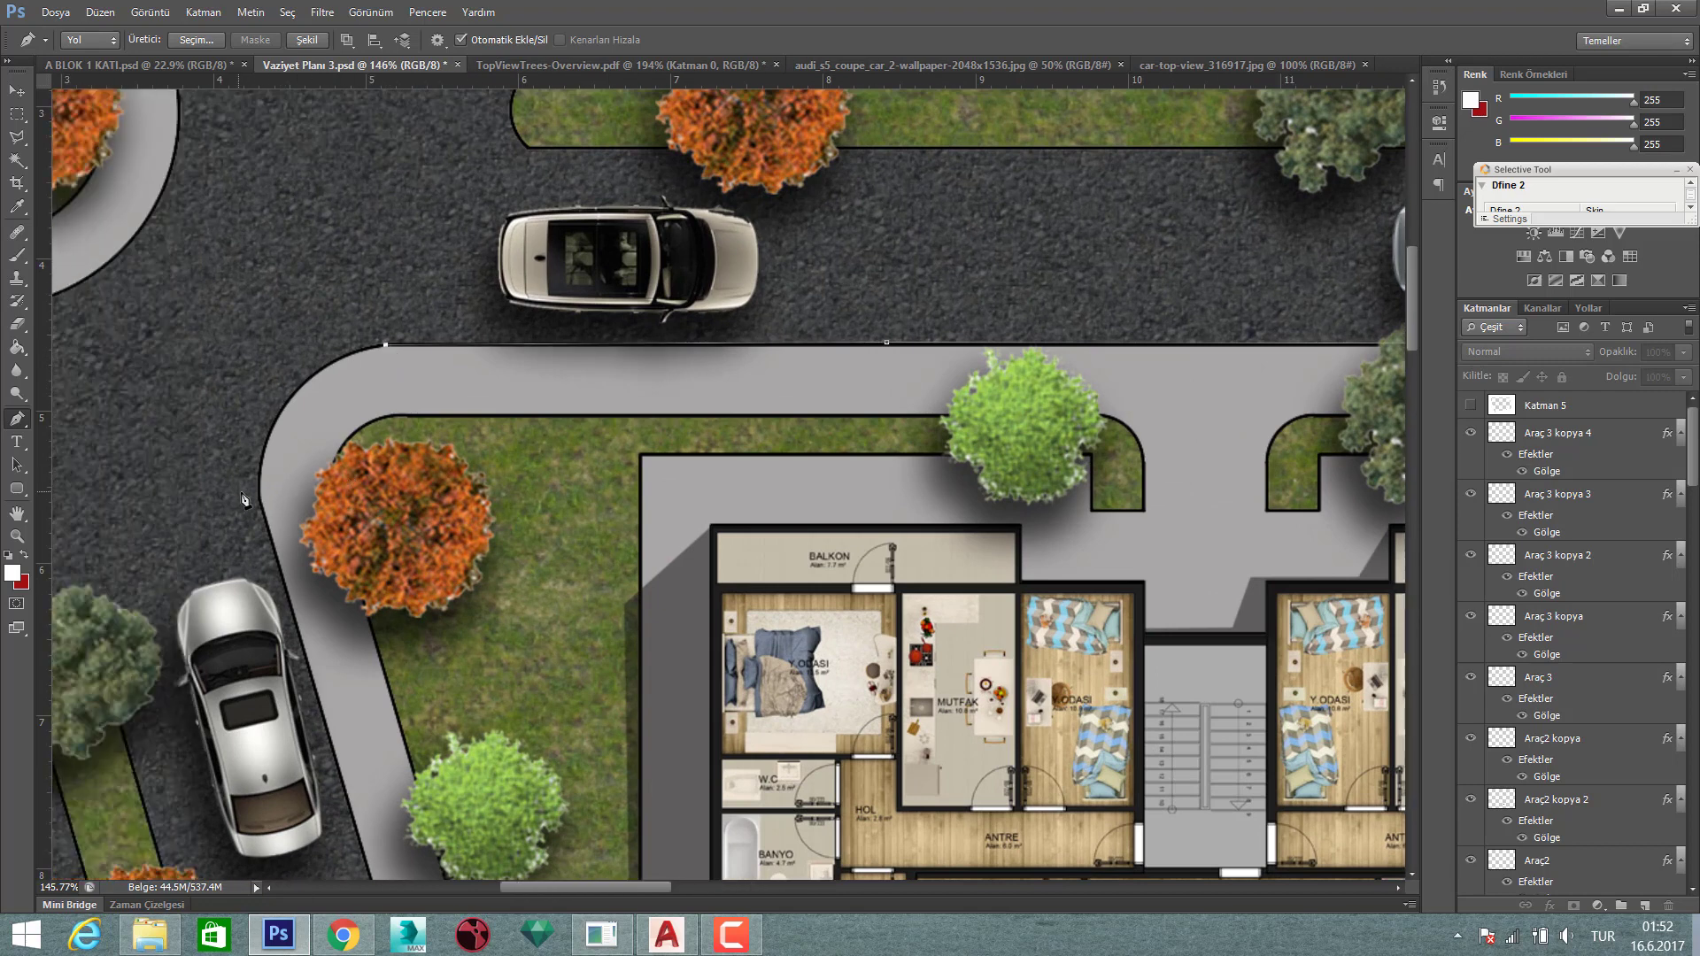
pyautogui.moveTo(268, 521); pyautogui.dragTo(287, 602)
pyautogui.keyDown('alt'); pyautogui.scroll(-4, 346, 606); pyautogui.keyUp('alt')
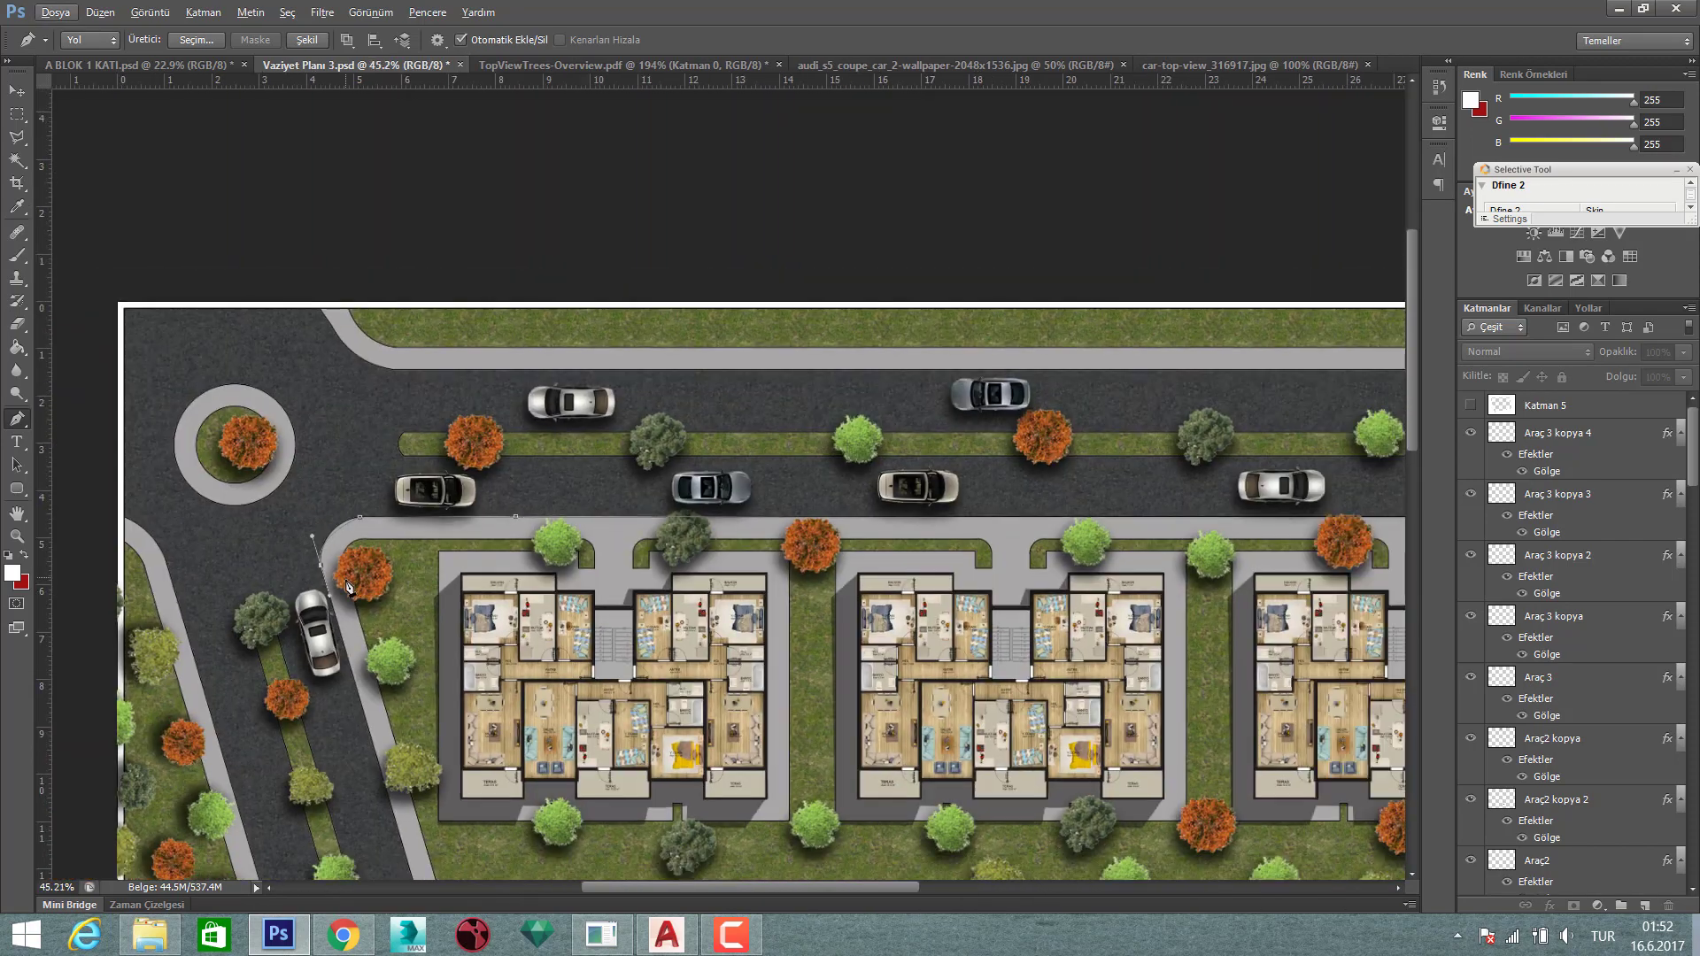
pyautogui.scroll(-1, 399, 699)
pyautogui.keyDown('alt'); pyautogui.scroll(1, 456, 793); pyautogui.keyUp('alt')
pyautogui.keyDown('alt'); pyautogui.scroll(2, 456, 793); pyautogui.keyUp('alt')
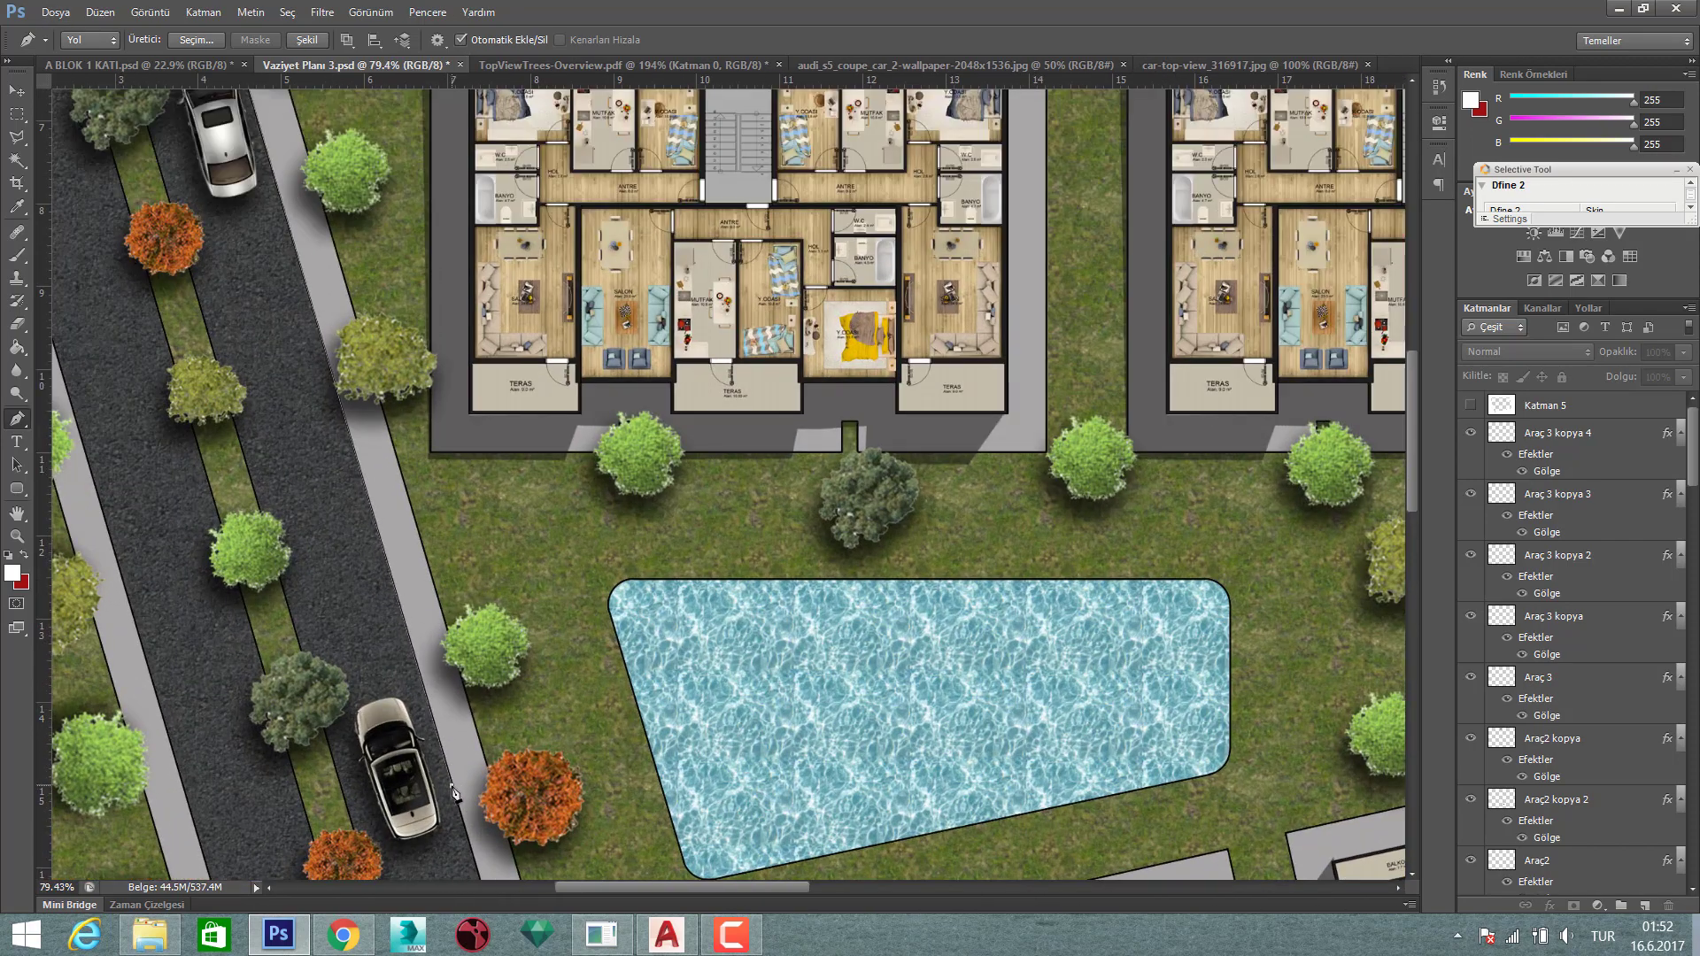
pyautogui.scroll(-3, 469, 770)
pyautogui.scroll(-3, 514, 708)
pyautogui.scroll(-2, 561, 642)
pyautogui.scroll(-1, 562, 642)
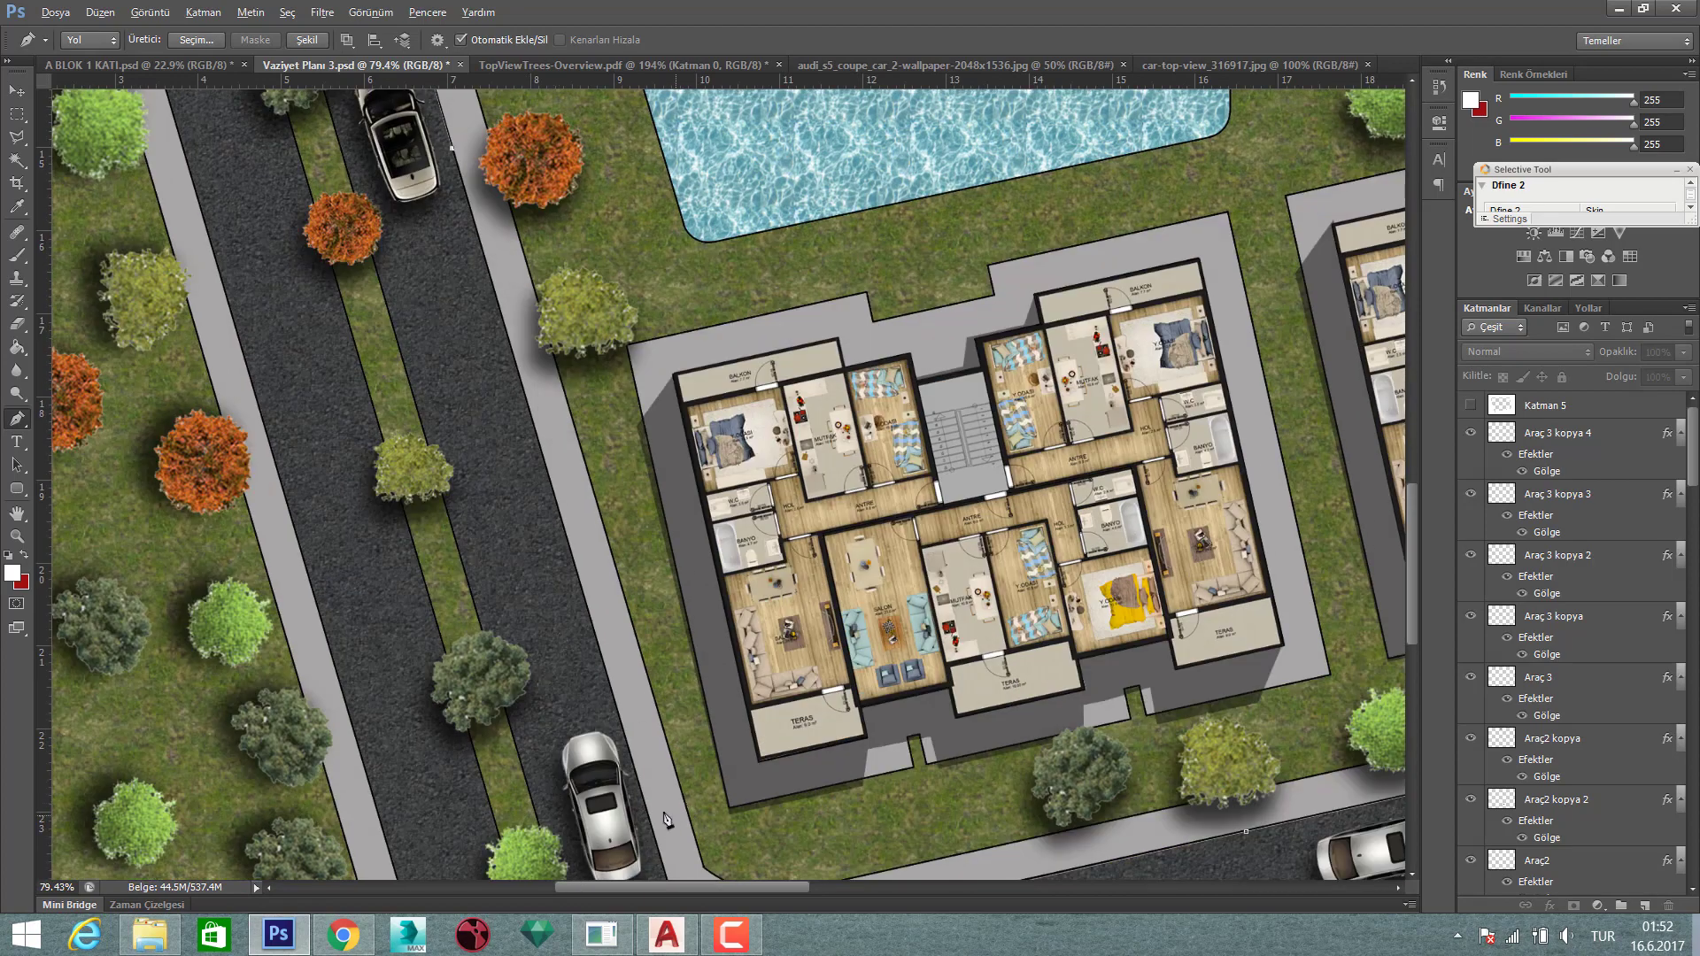
pyautogui.keyDown('alt'); pyautogui.scroll(-1, 602, 678); pyautogui.keyUp('alt')
pyautogui.scroll(1, 646, 717)
pyautogui.scroll(-2, 732, 785)
pyautogui.keyDown('alt'); pyautogui.scroll(3, 732, 785); pyautogui.keyUp('alt')
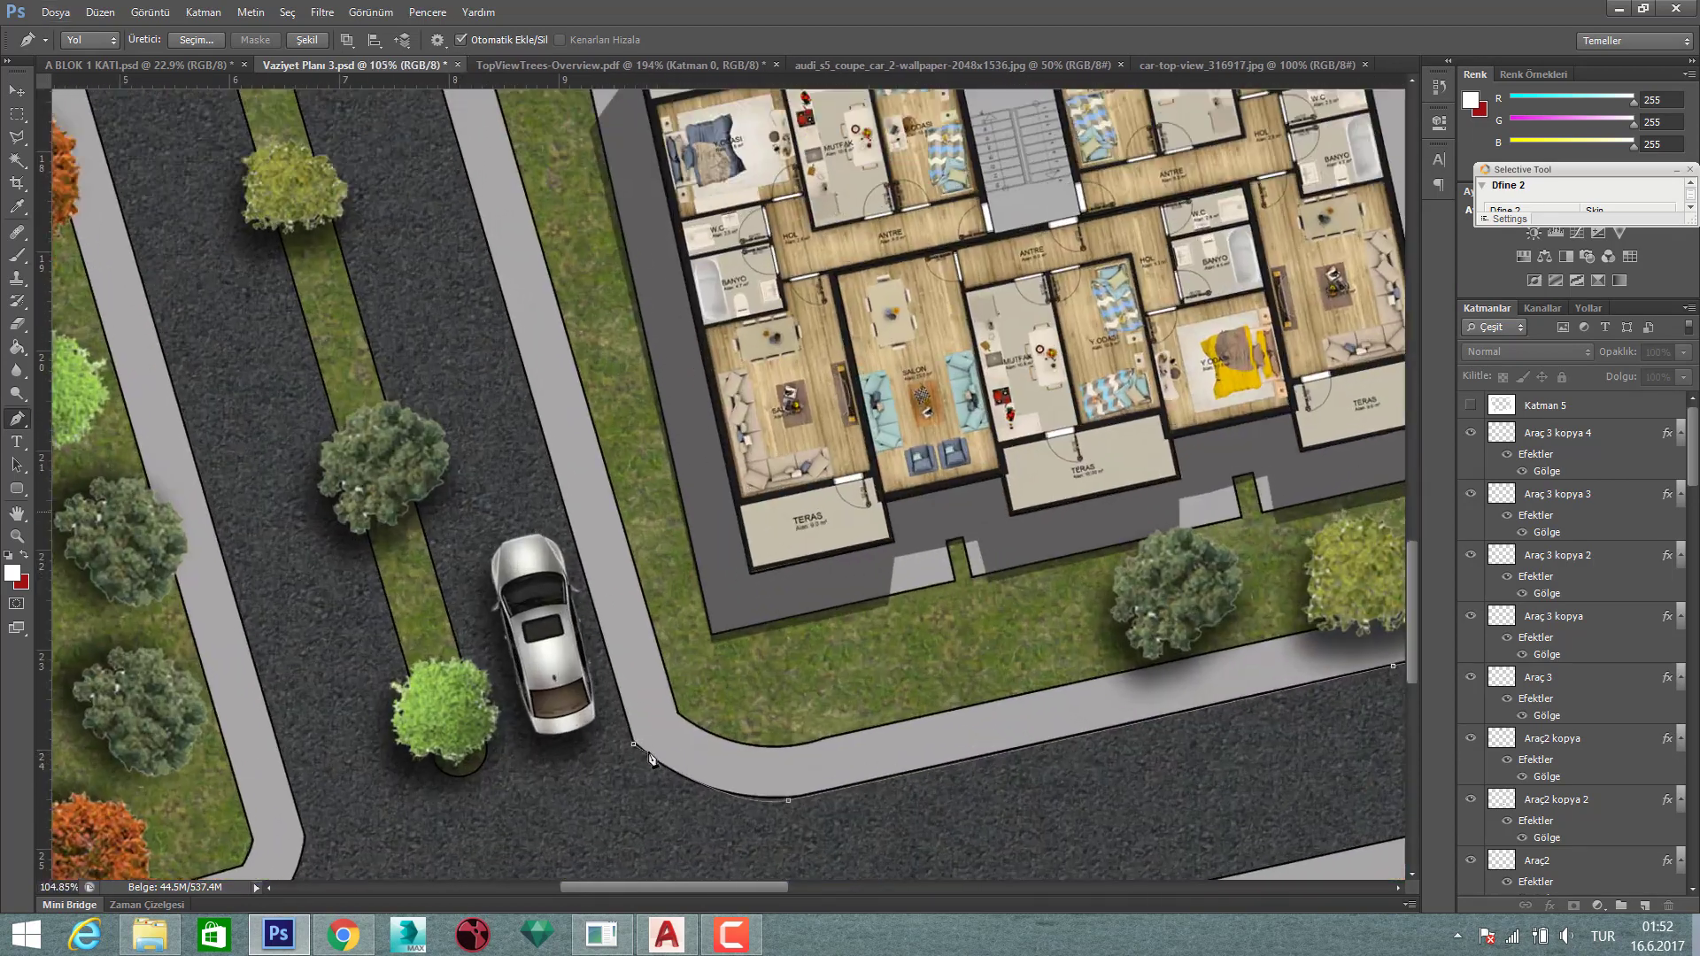
pyautogui.keyDown('alt'); pyautogui.scroll(1, 634, 754); pyautogui.keyUp('alt')
pyautogui.keyDown('alt'); pyautogui.scroll(-3, 630, 752); pyautogui.keyUp('alt')
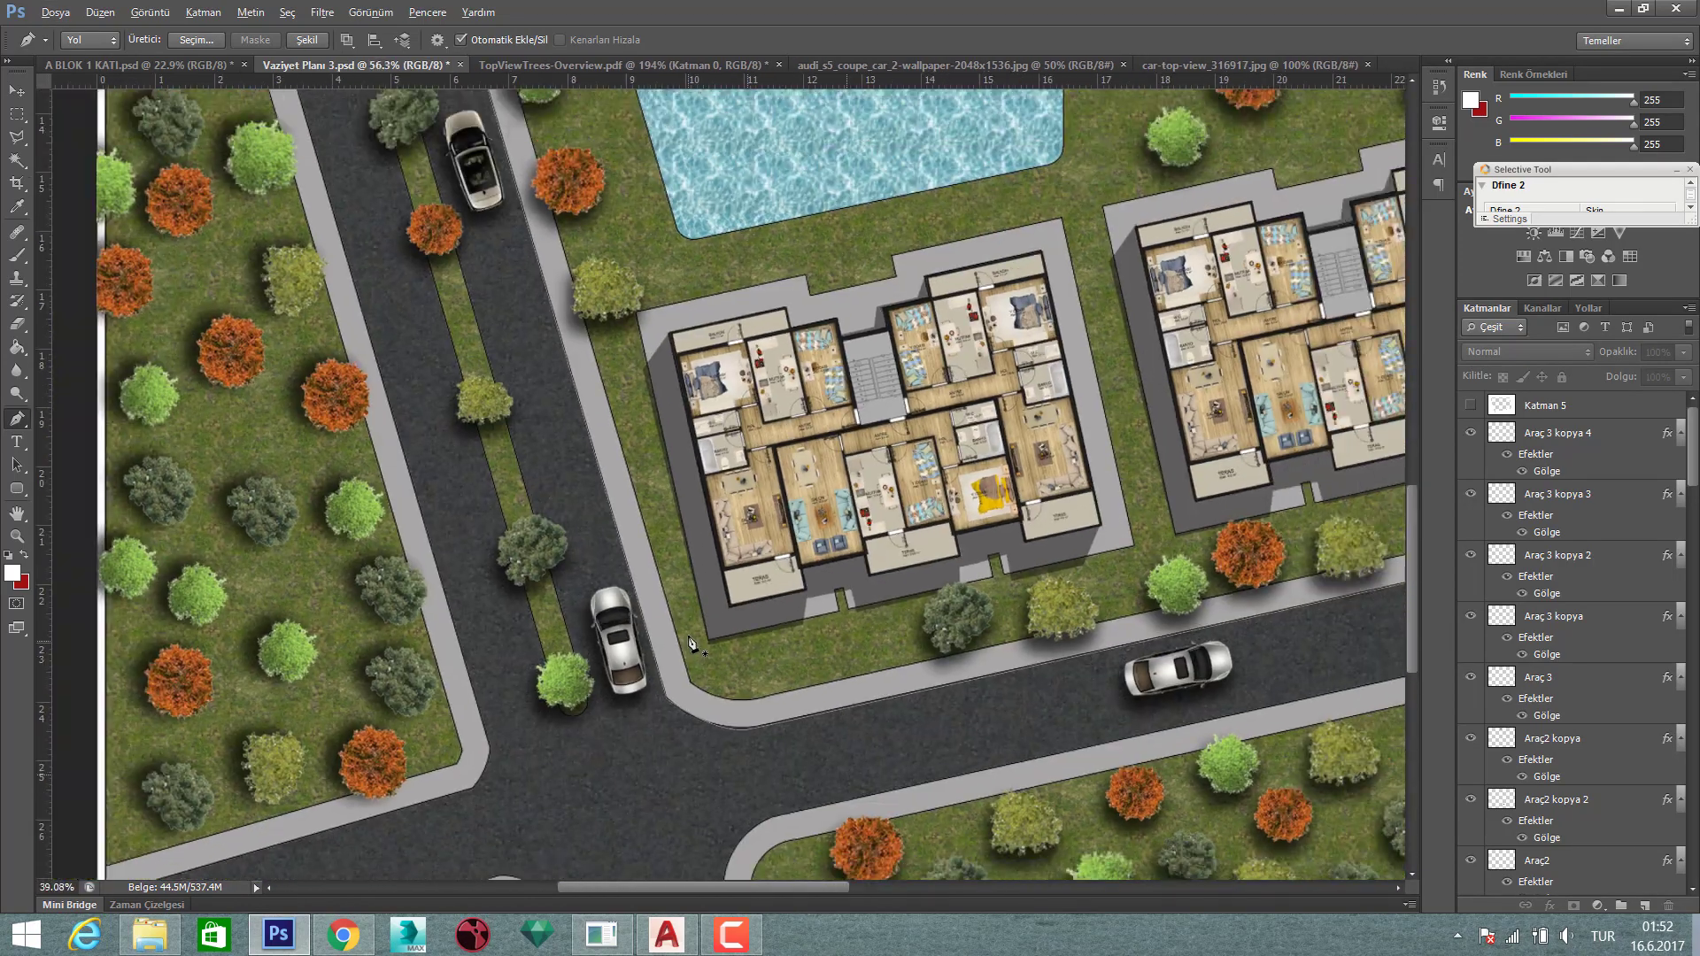
pyautogui.keyDown('alt'); pyautogui.scroll(-2, 1138, 538); pyautogui.keyUp('alt')
# - Add a new layer above Araç 3 kopya 4 and turn the traced path into a selection
pyautogui.click(1614, 430)
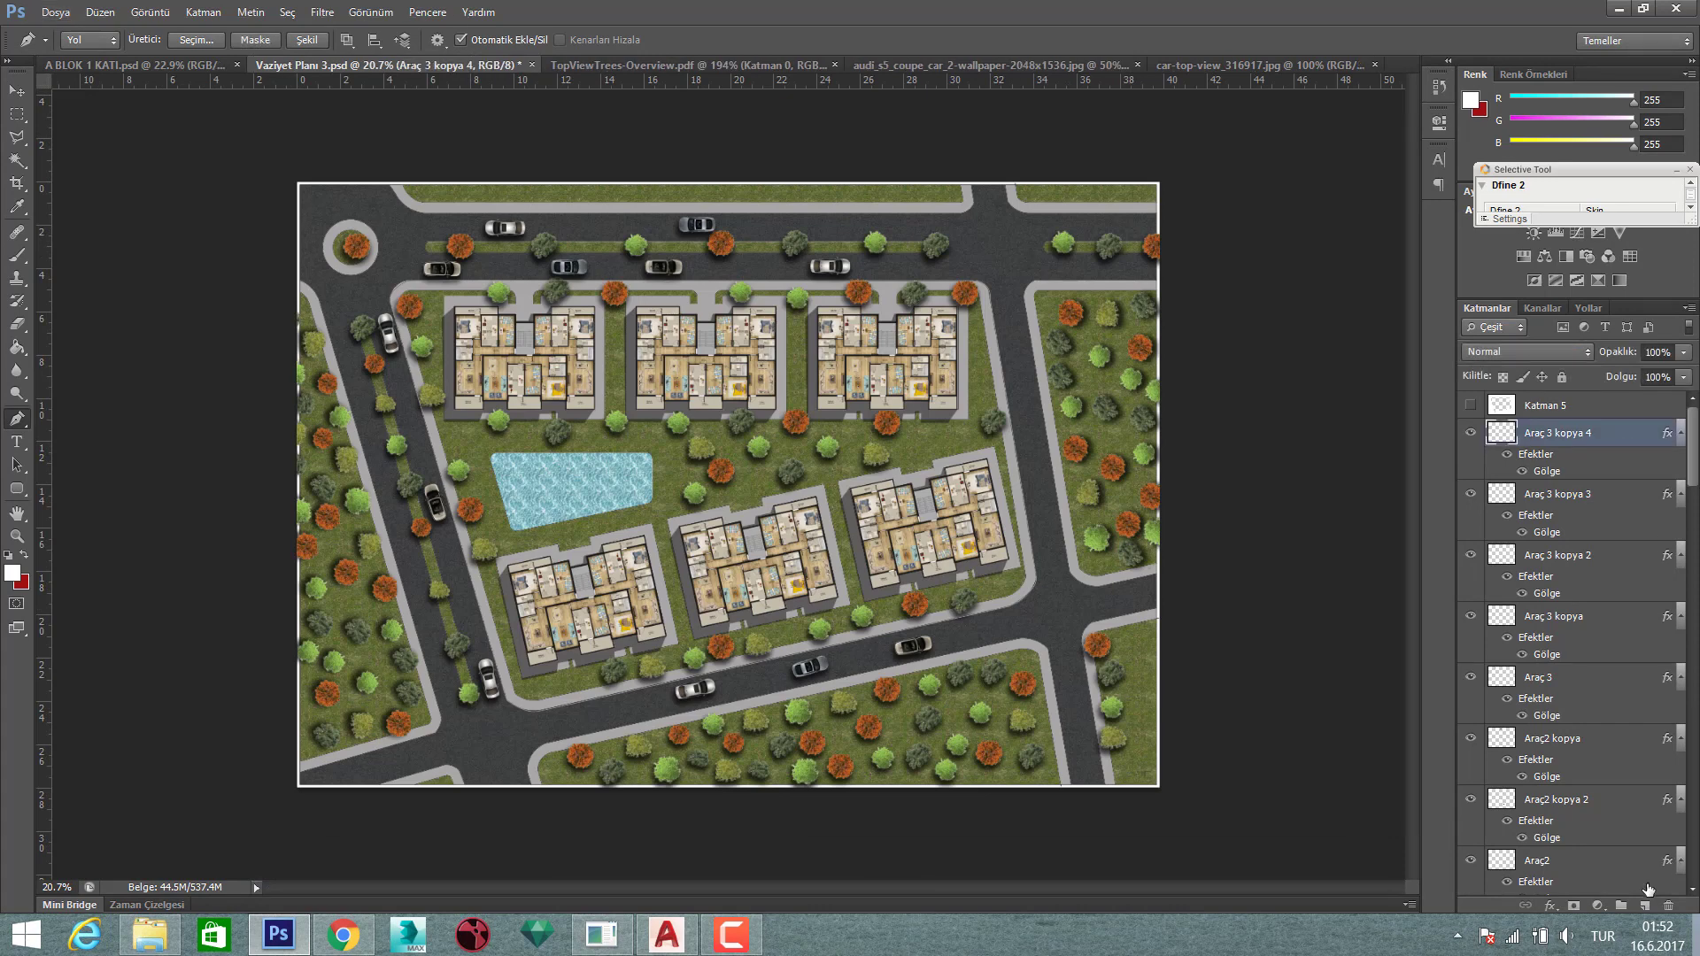
pyautogui.click(1642, 905)
pyautogui.rightClick(720, 448)
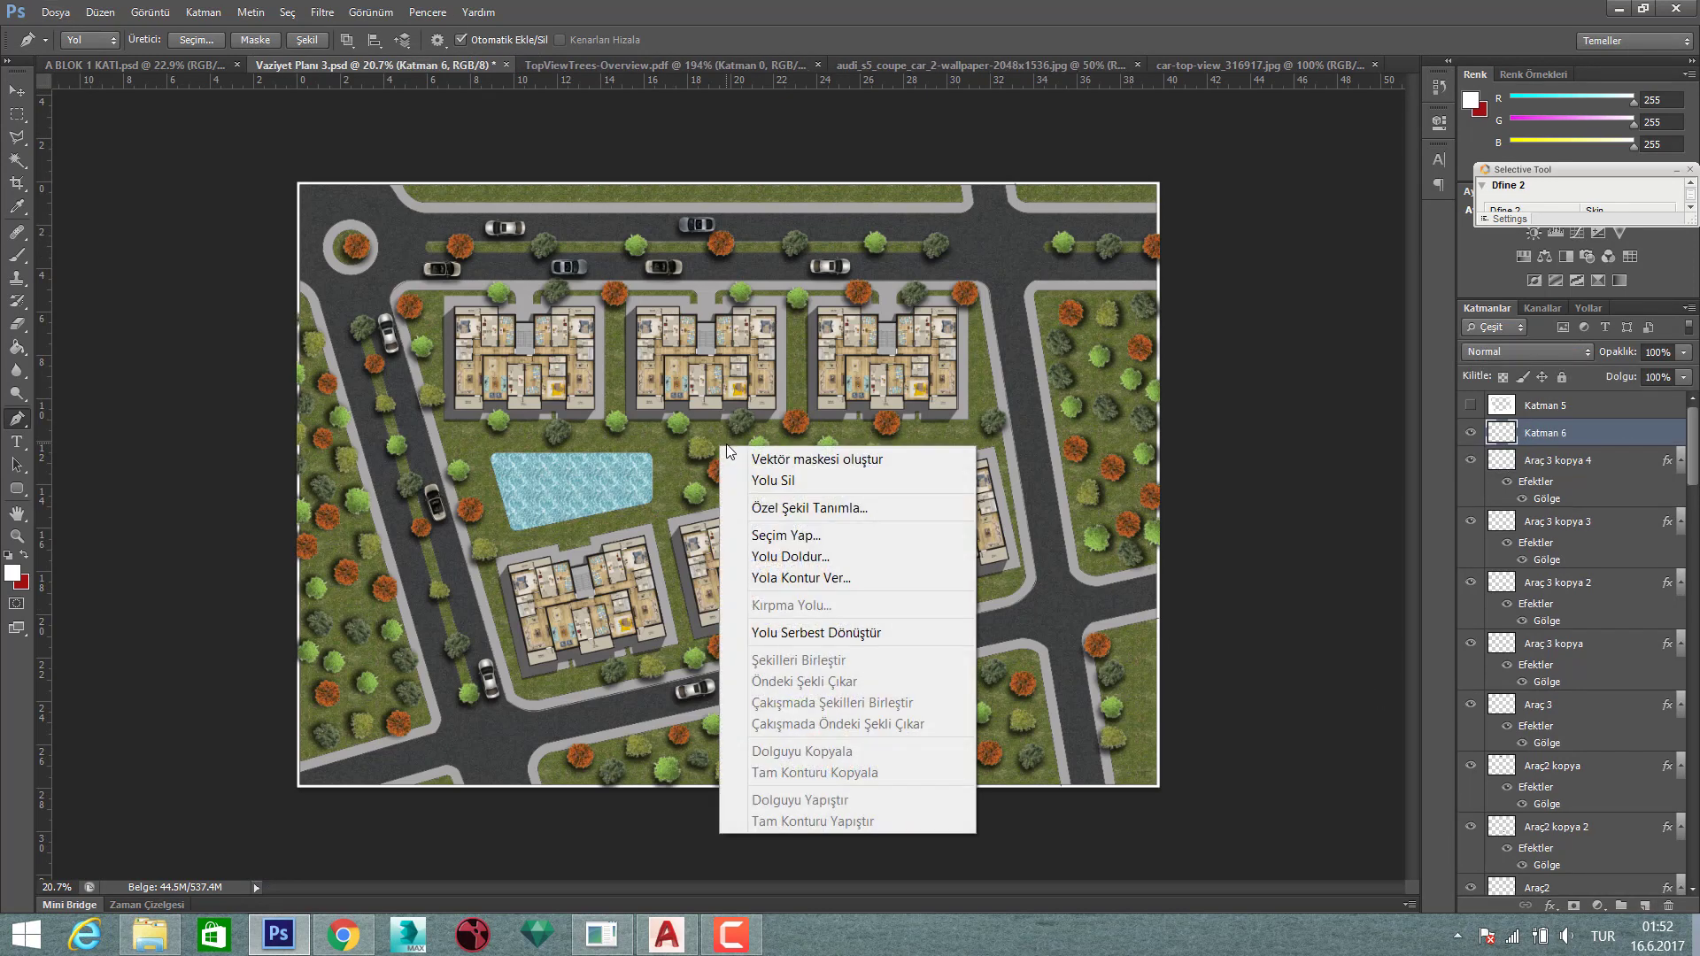
pyautogui.click(853, 536)
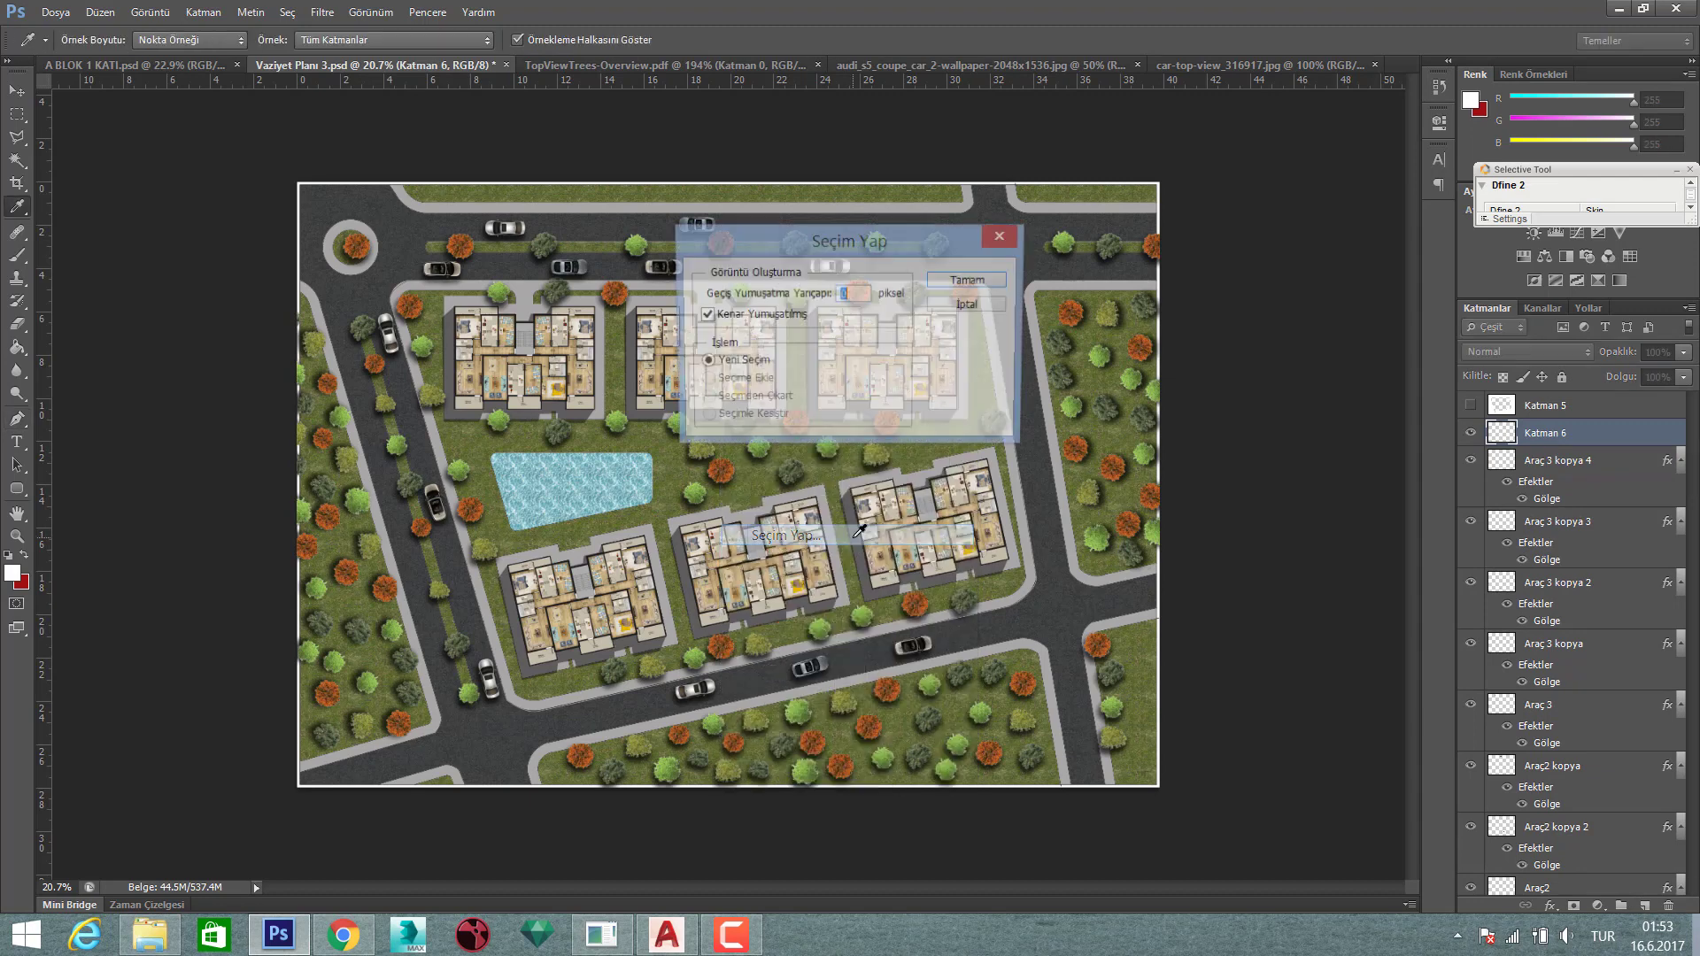
pyautogui.click(971, 281)
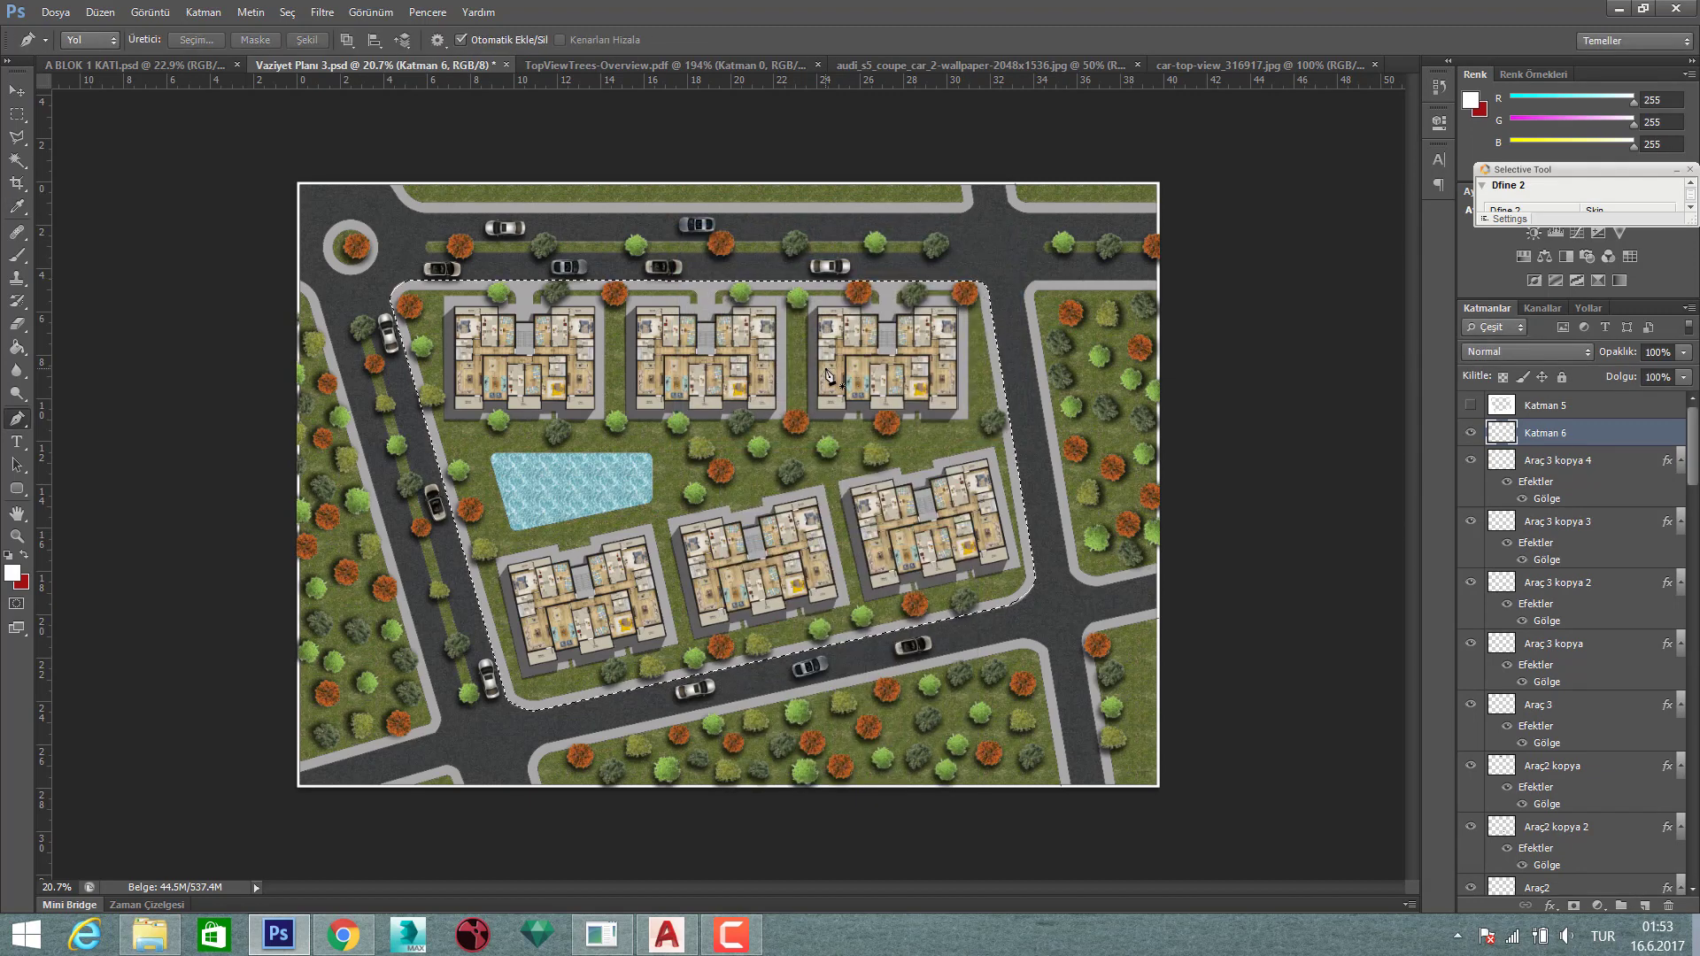
# - Invert the selection, fill the surroundings with white, then deselect
pyautogui.press('m')
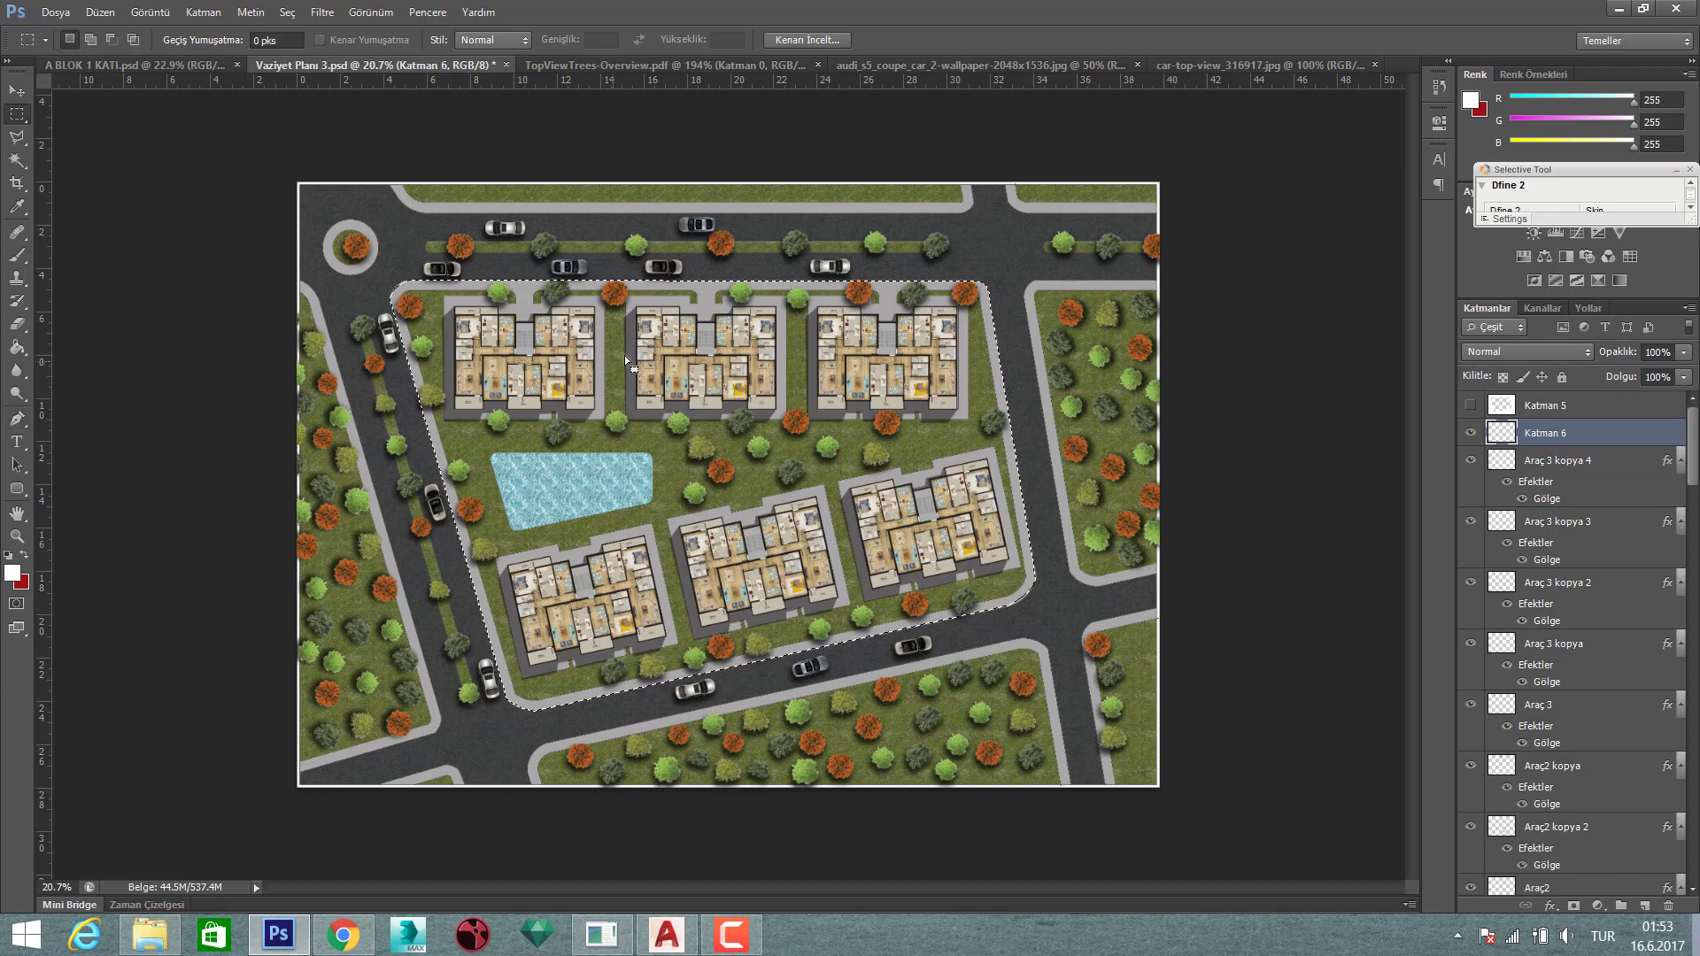
pyautogui.rightClick(651, 357)
pyautogui.click(718, 380)
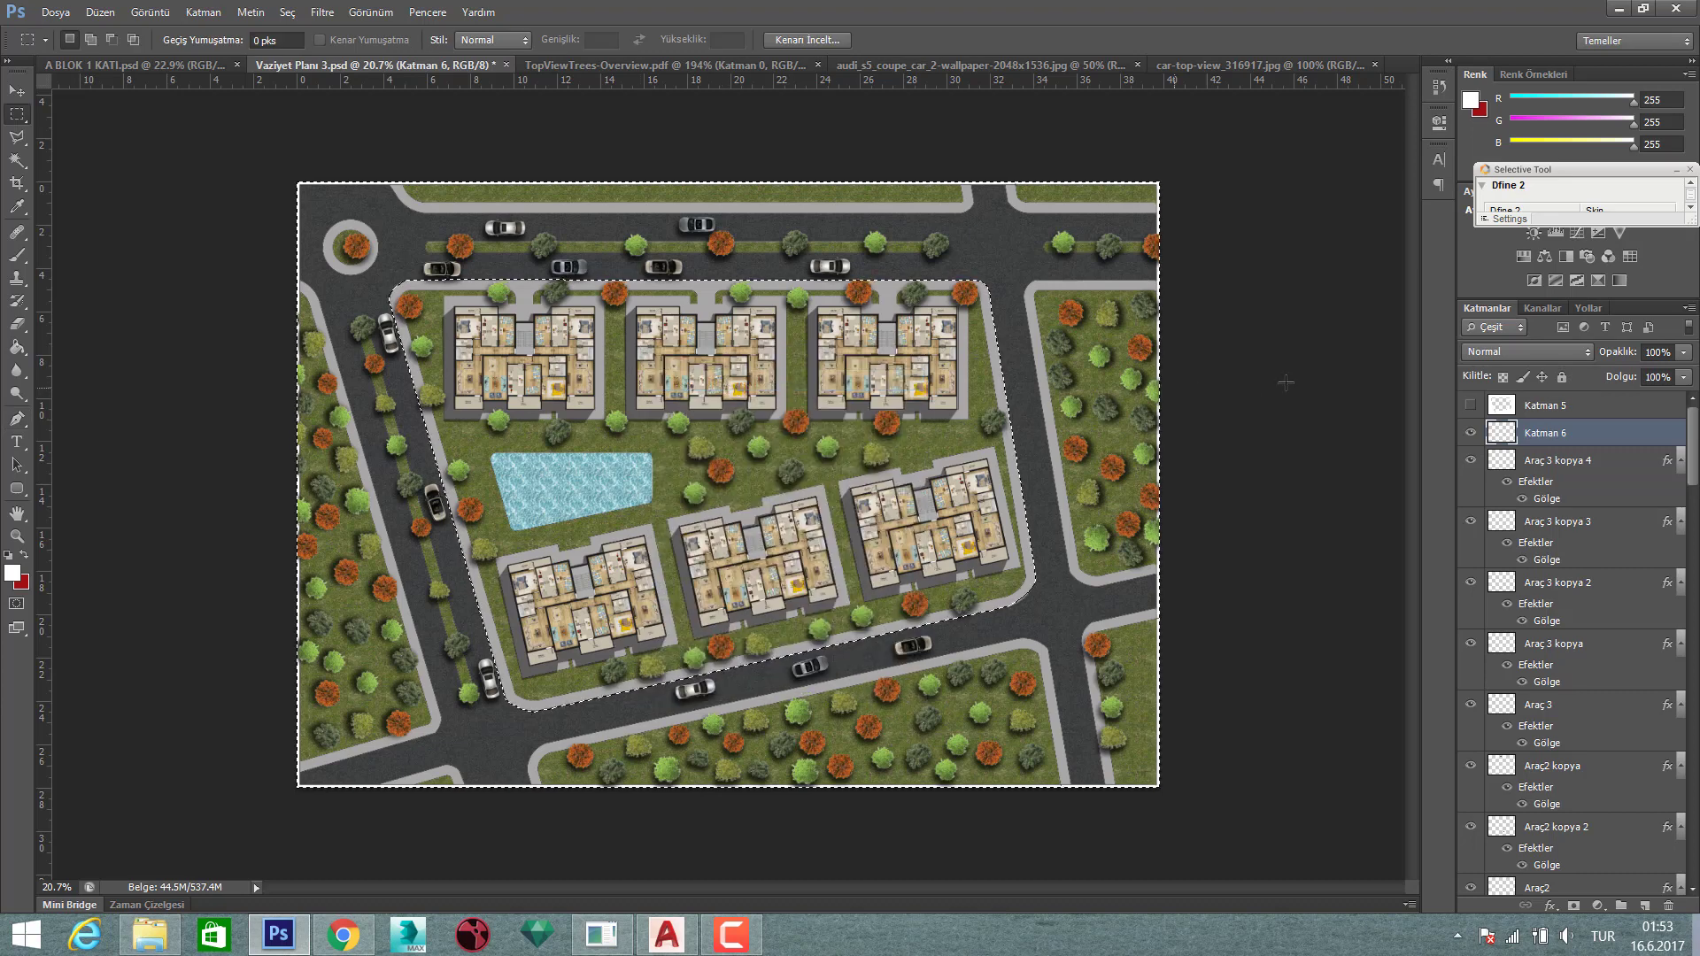
pyautogui.press('g')
pyautogui.click(1081, 326)
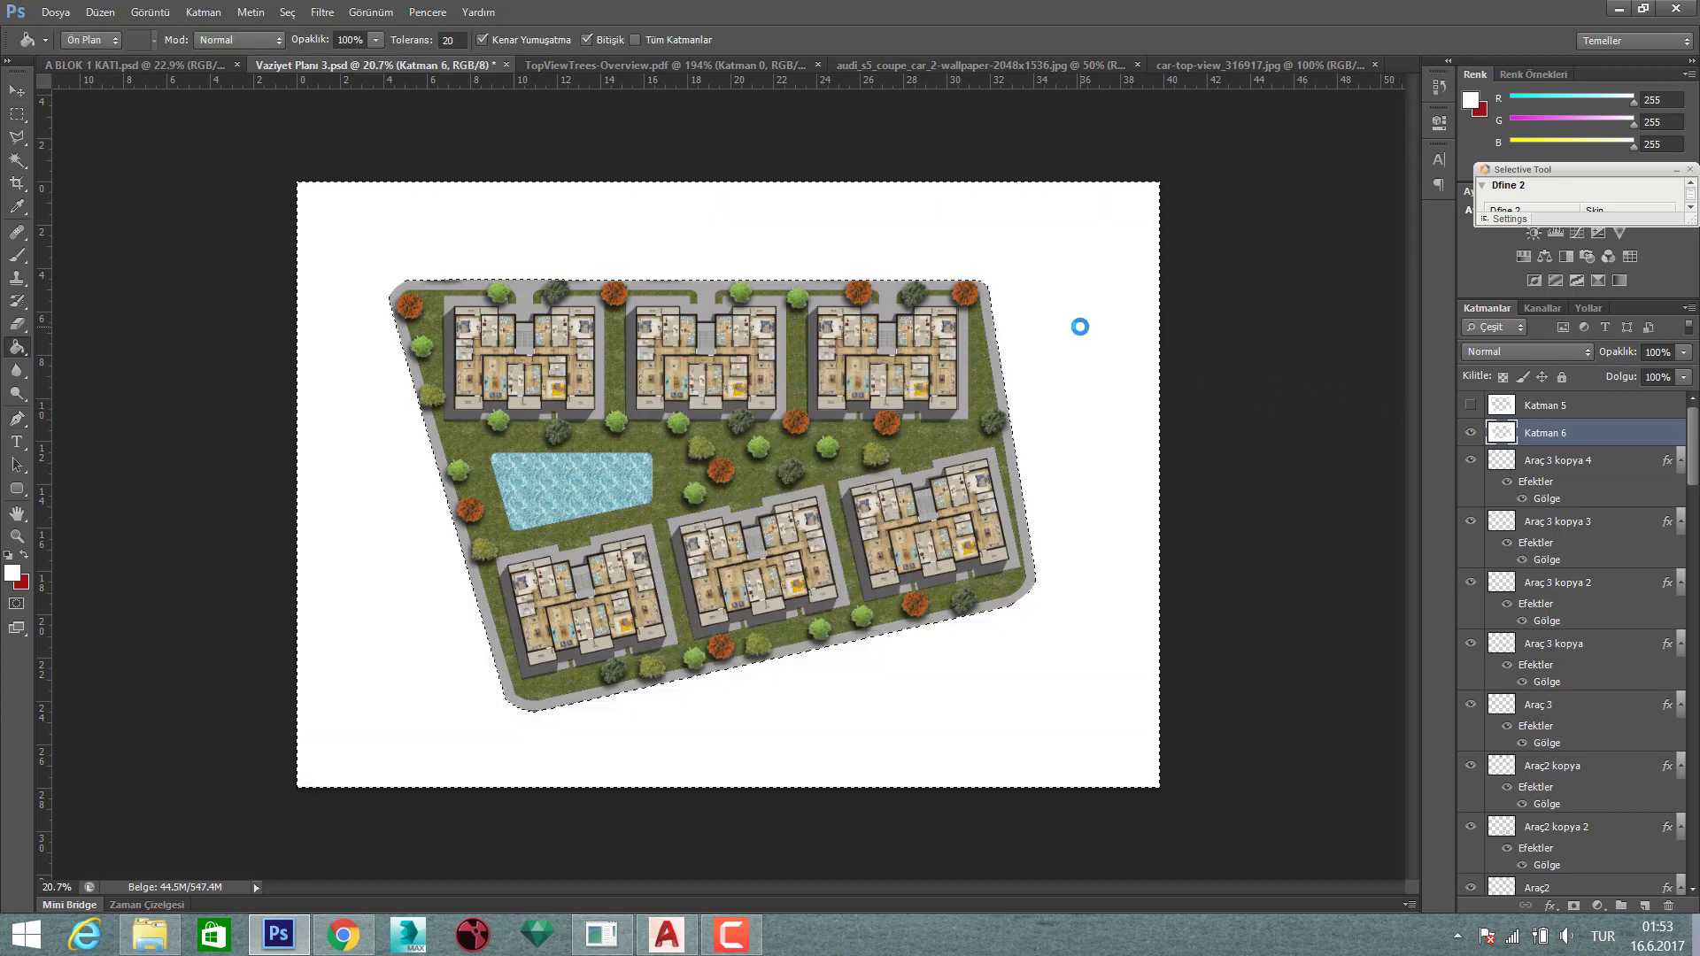
pyautogui.rightClick(1006, 330)
pyautogui.click(1087, 340)
# - Delete the unused Katman 5 layer
pyautogui.press('v')
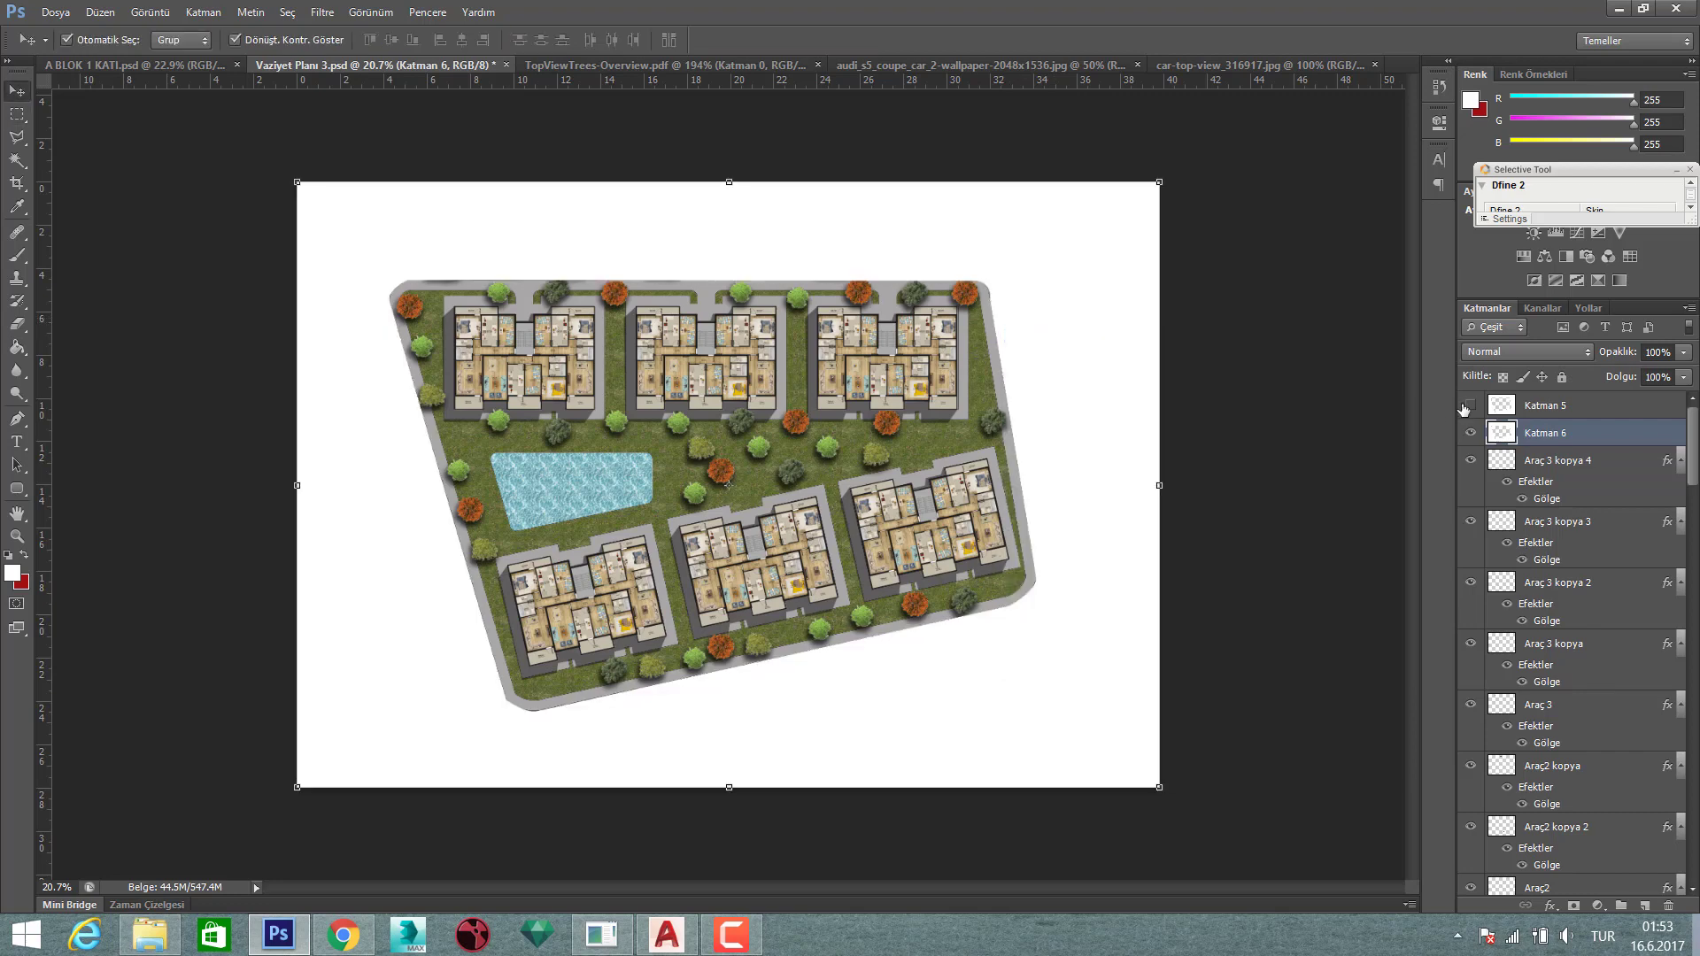
pyautogui.click(1508, 405)
pyautogui.press('Delete')
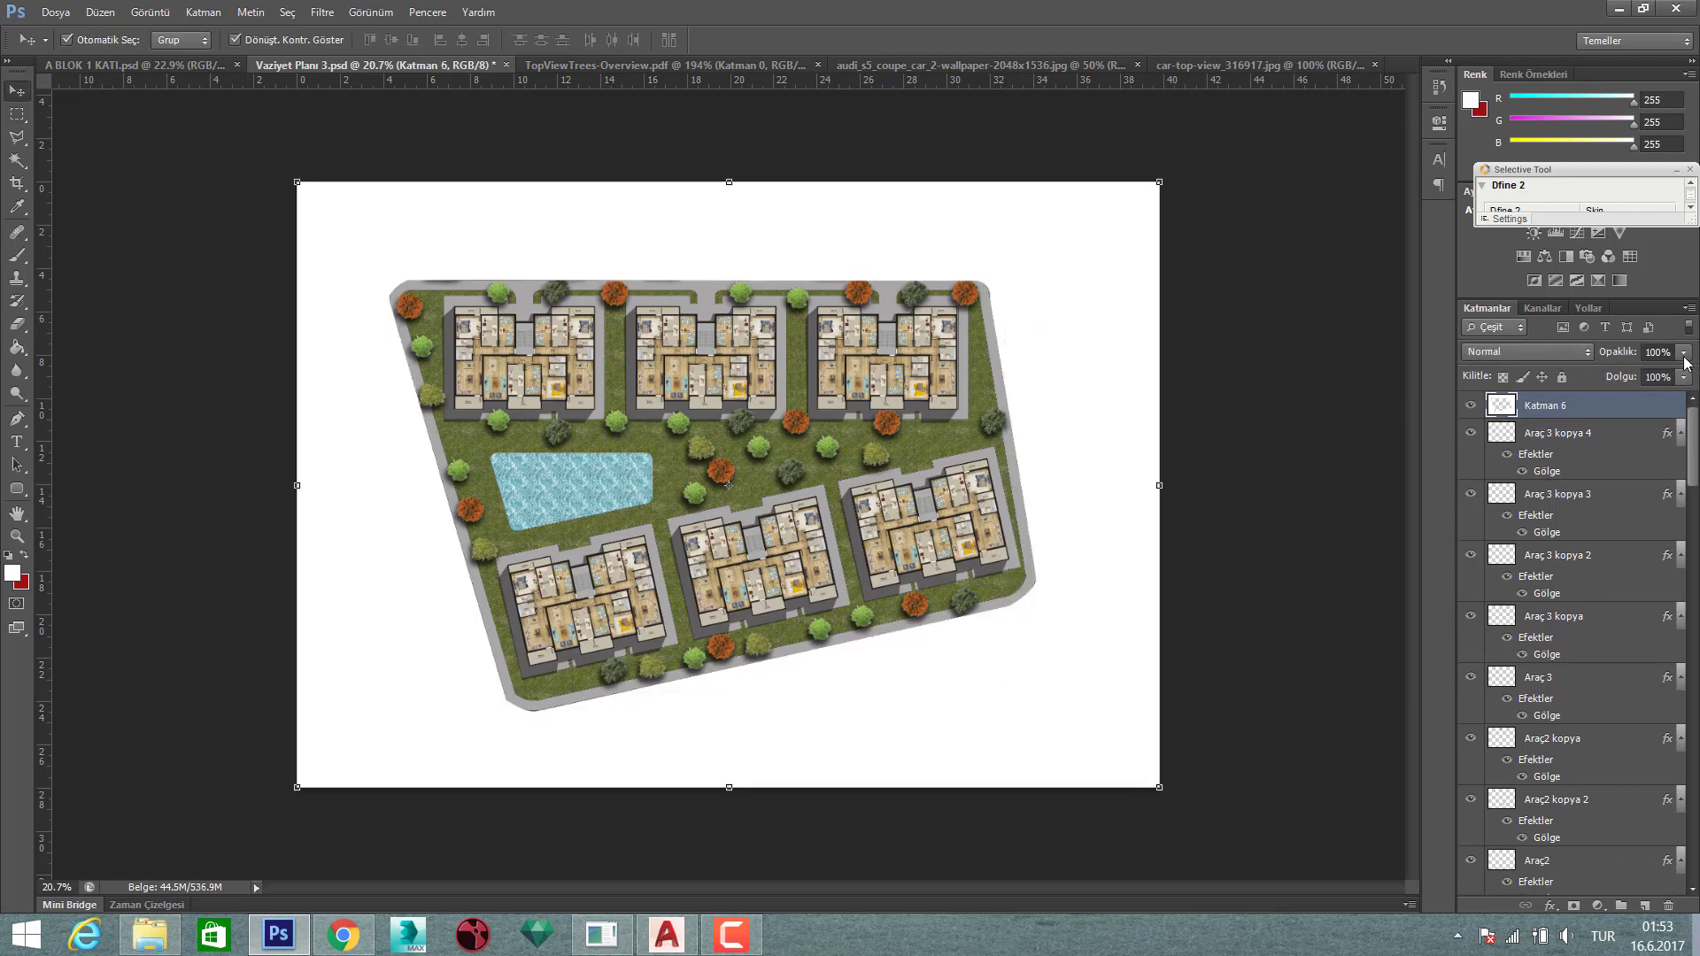
pyautogui.click(1684, 353)
# - Set the white Katman 6 layer to 38% opacity and save Vaziyet Planı 3.psd
pyautogui.moveTo(1649, 375); pyautogui.dragTo(1632, 379)
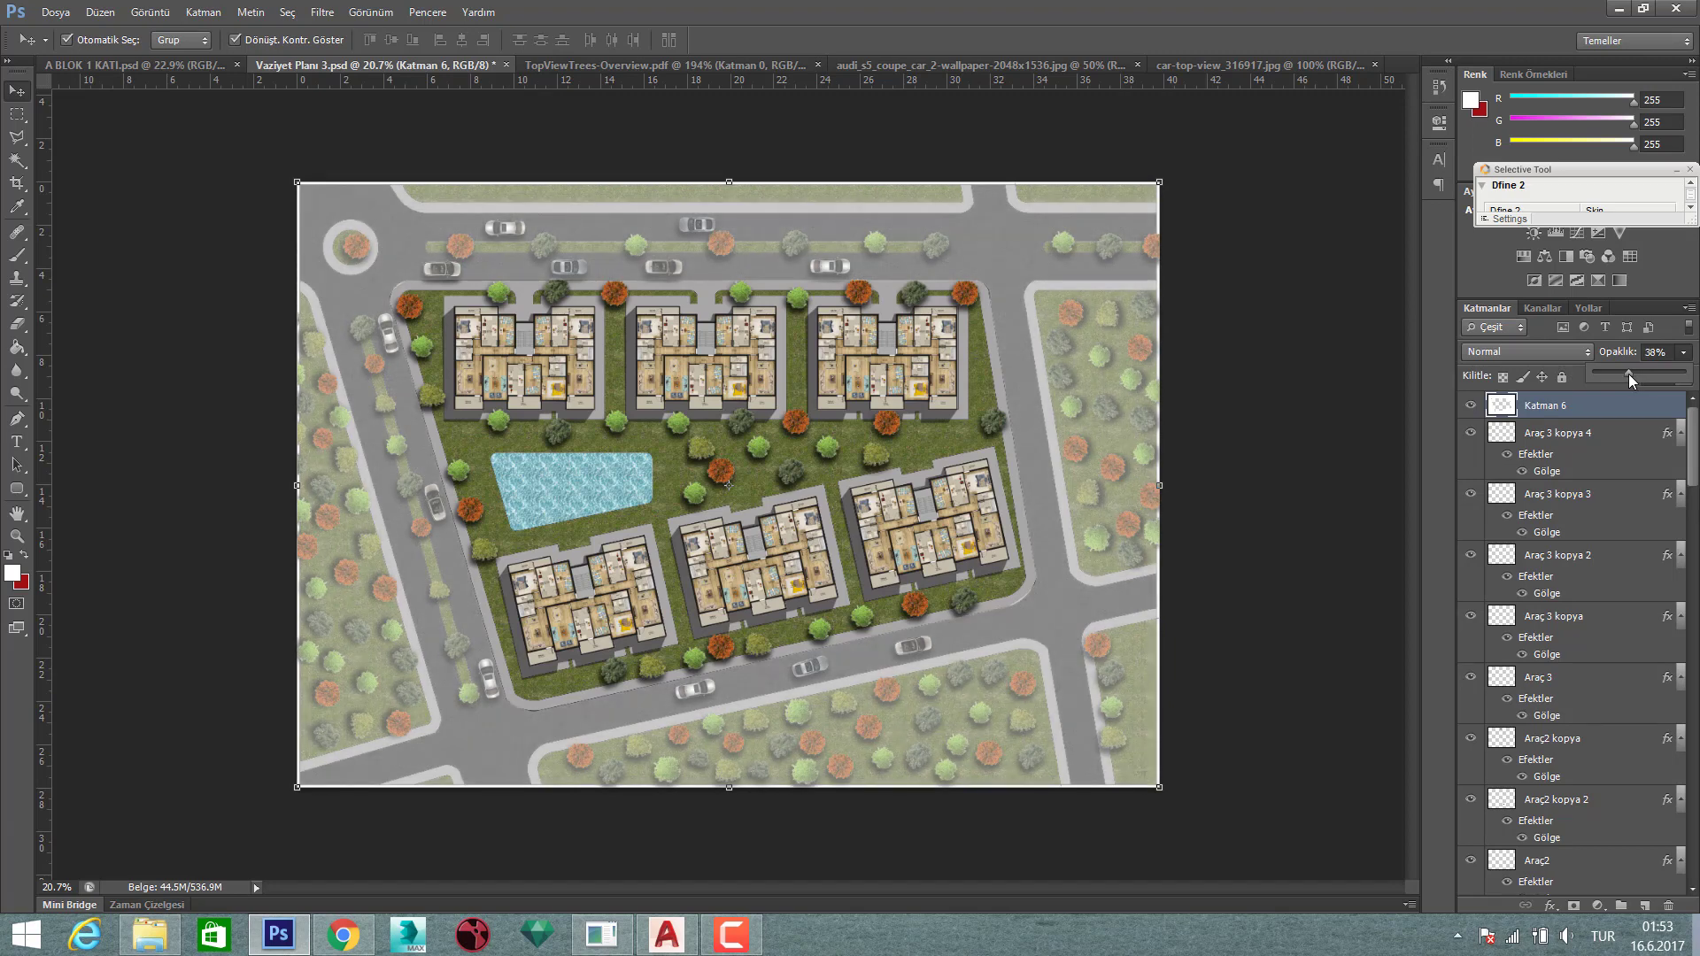
pyautogui.click(1284, 377)
pyautogui.scroll(-2, 627, 367)
pyautogui.scroll(-2, 625, 372)
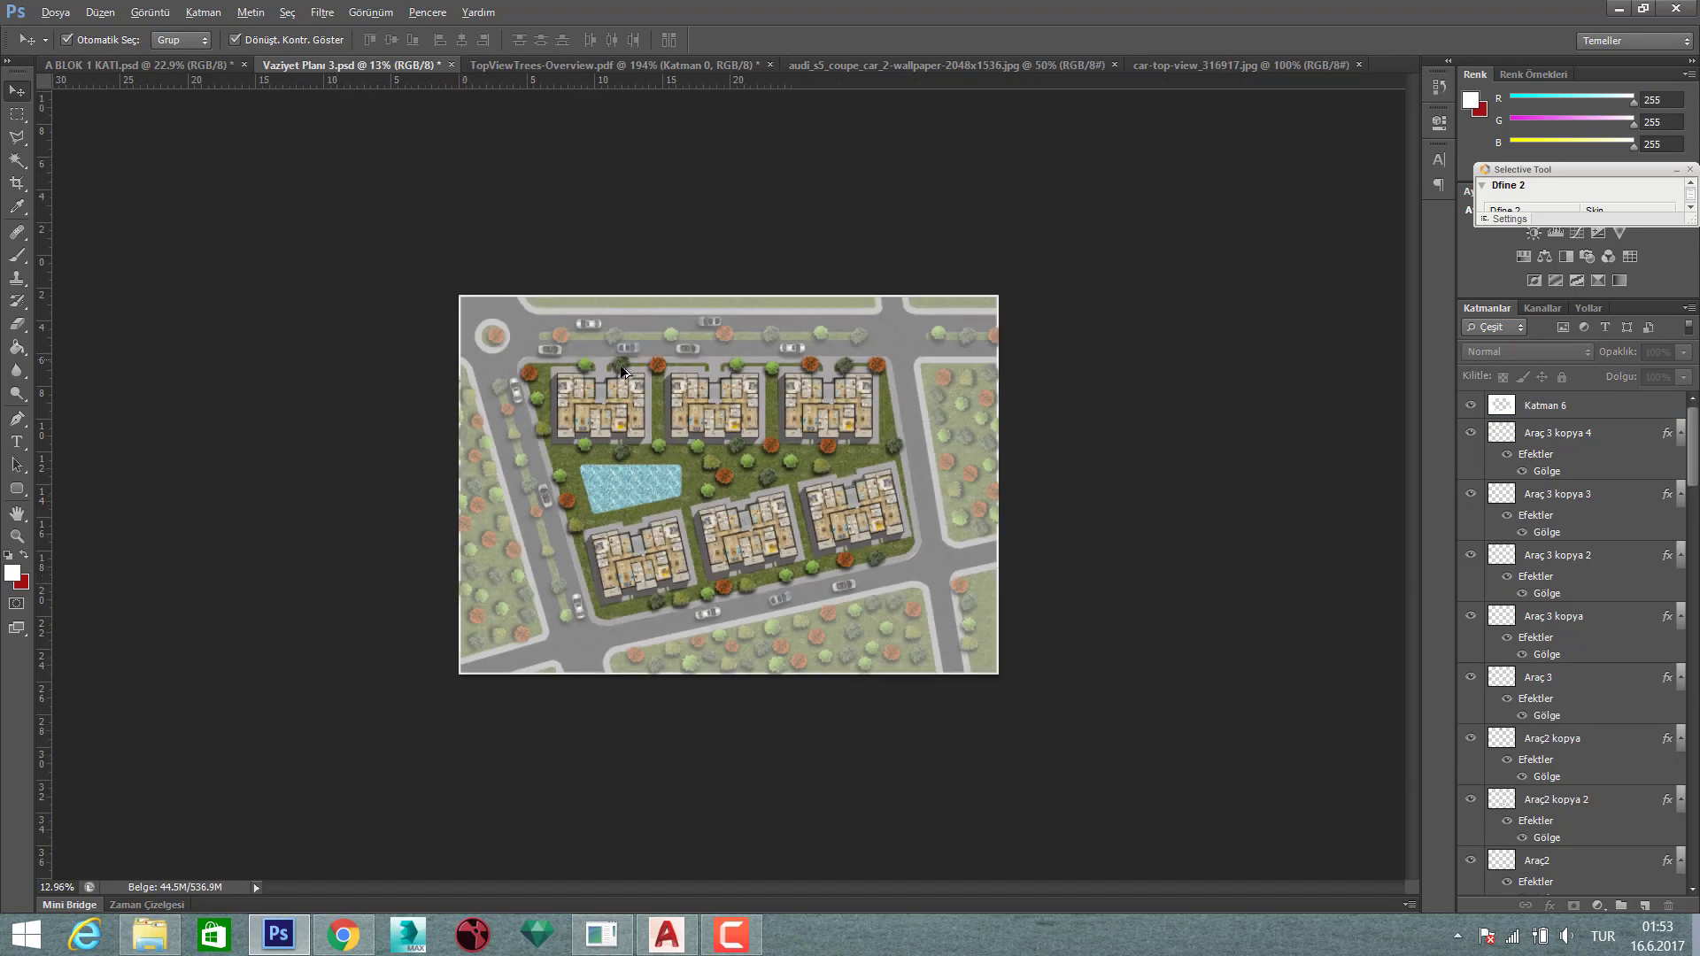
pyautogui.scroll(2, 624, 372)
pyautogui.hotkey('ctrl', 's')
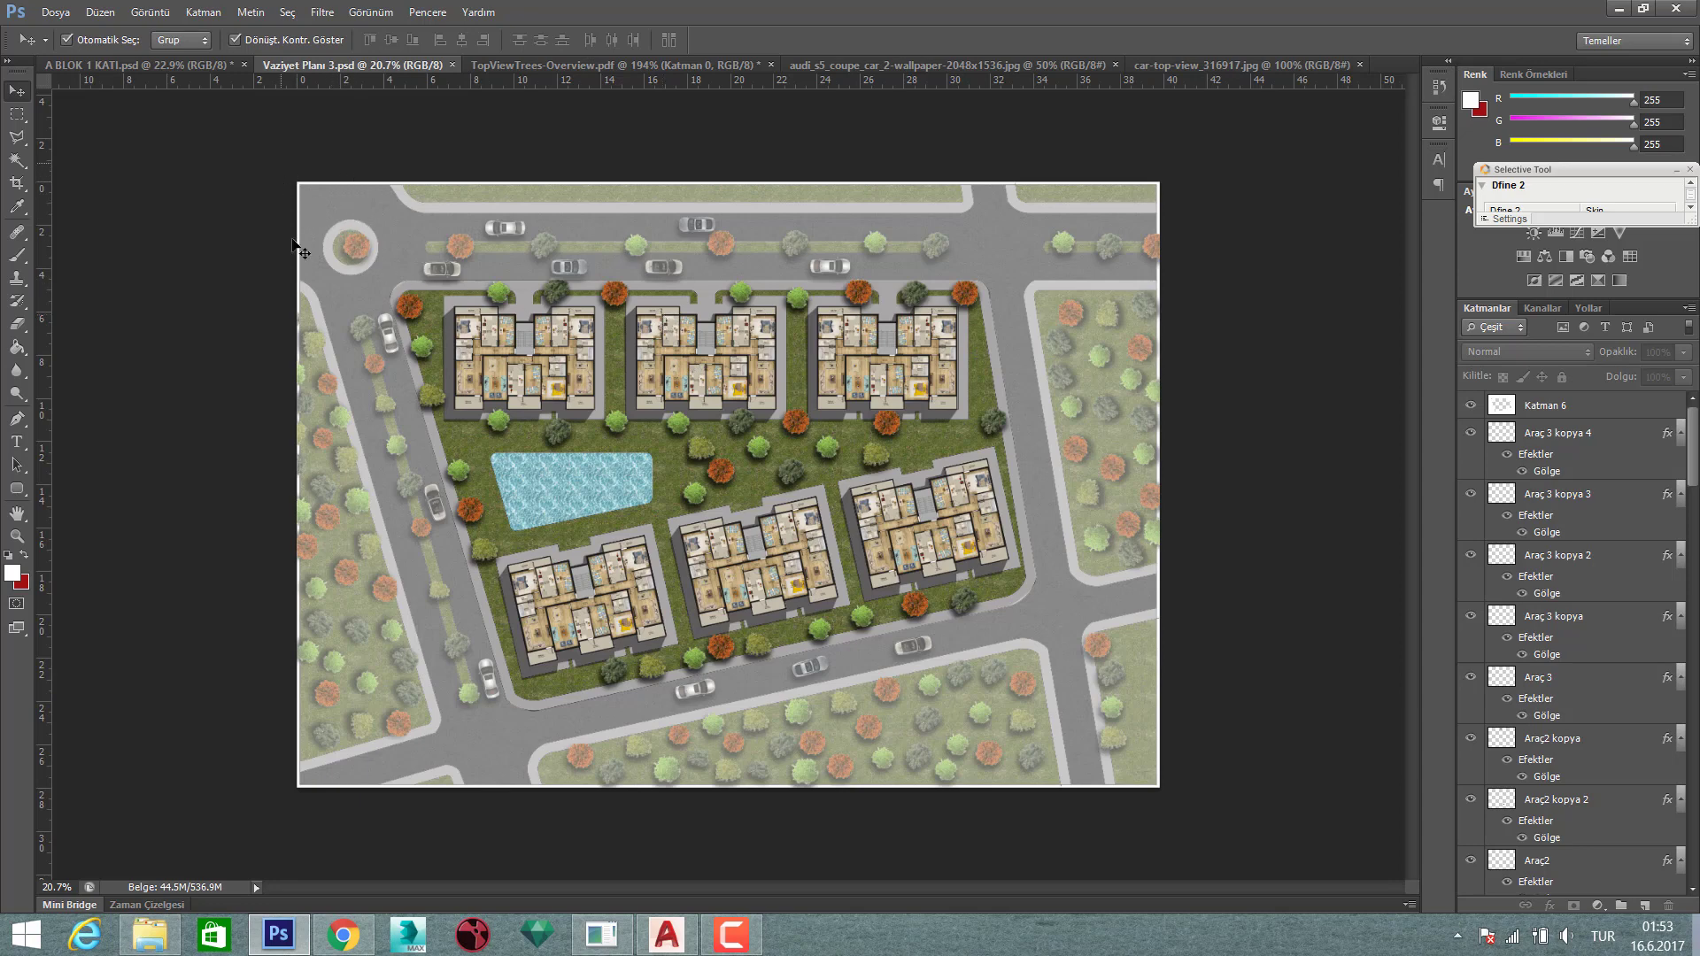
# - Show the four Dikdörtgen frame layers in A BLOK 1 KATI and duplicate them into Vaziyet Planı 3.psd
pyautogui.click(200, 71)
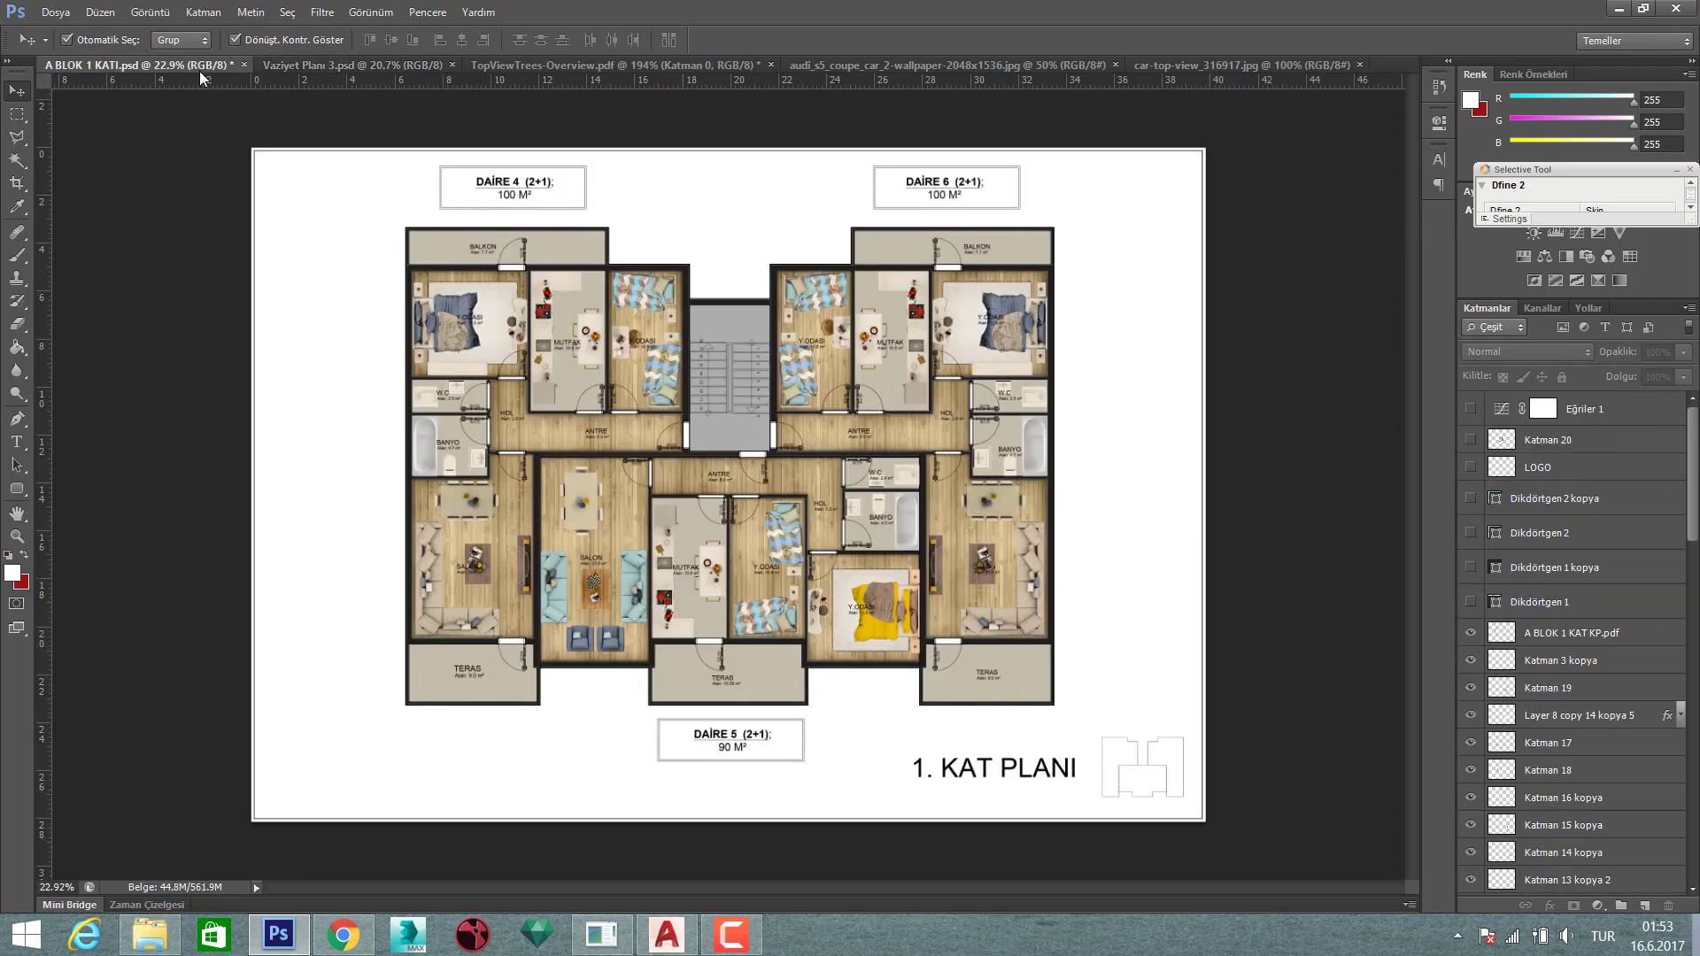
pyautogui.moveTo(1471, 602); pyautogui.dragTo(1471, 499)
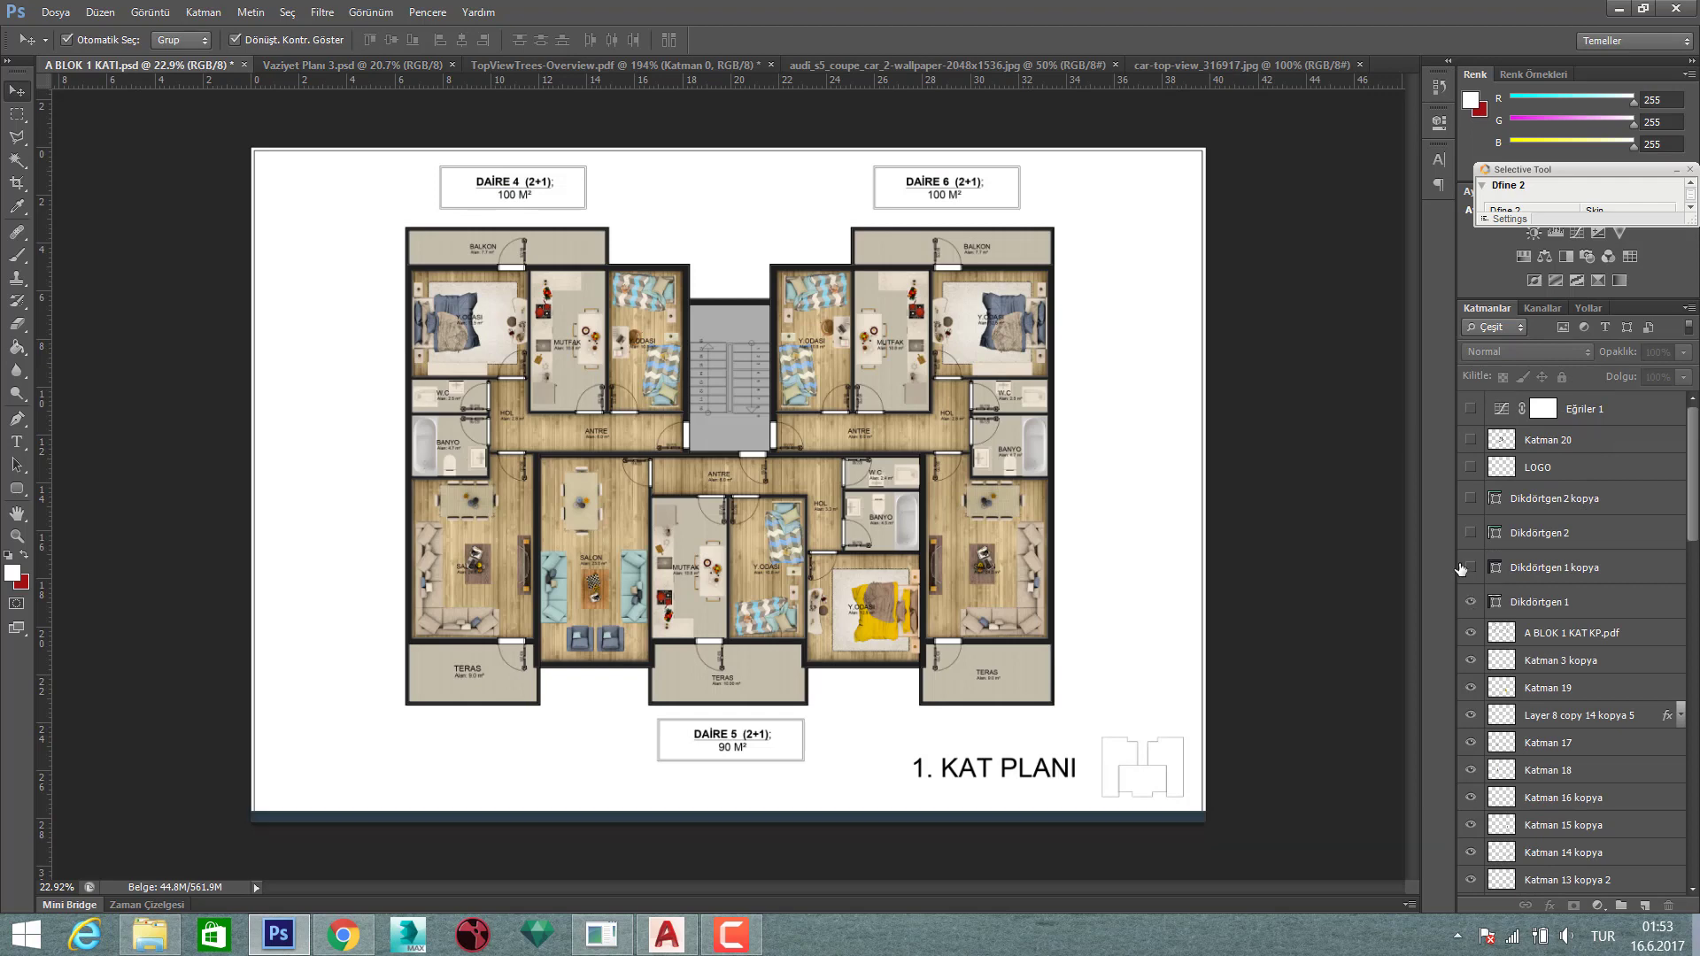
pyautogui.click(1543, 611)
pyautogui.keyDown('shift'); pyautogui.click(1570, 498); pyautogui.keyUp('shift')
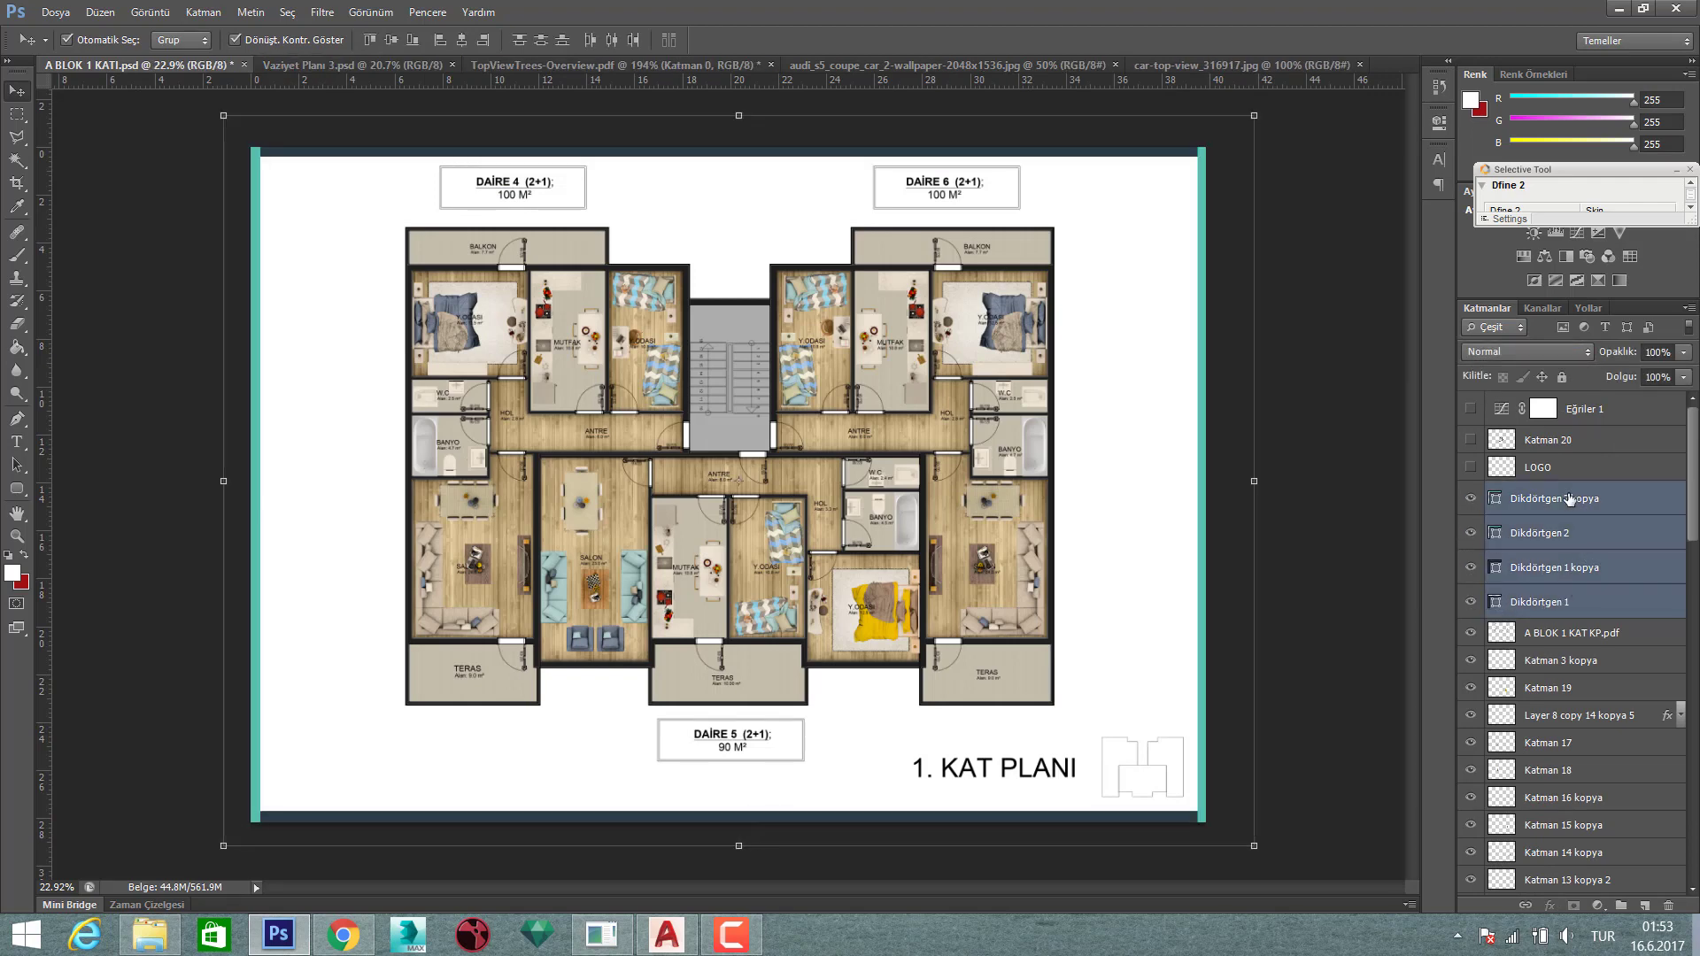
pyautogui.rightClick(1569, 499)
pyautogui.click(1434, 323)
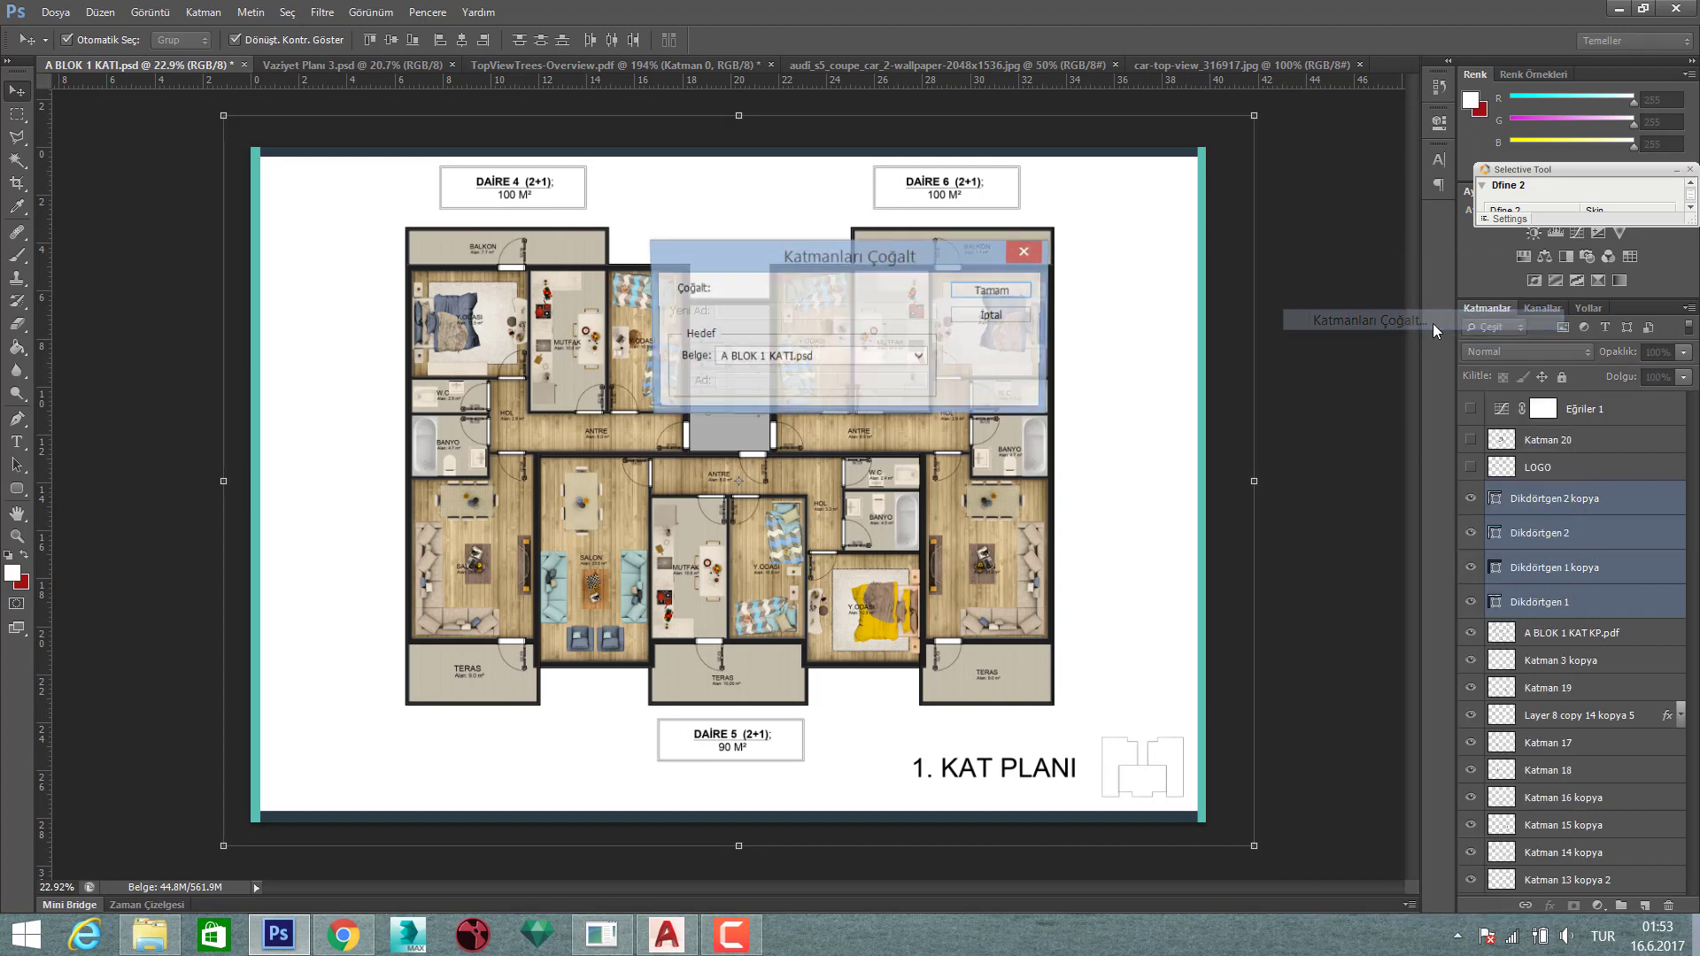
pyautogui.click(787, 358)
pyautogui.click(797, 379)
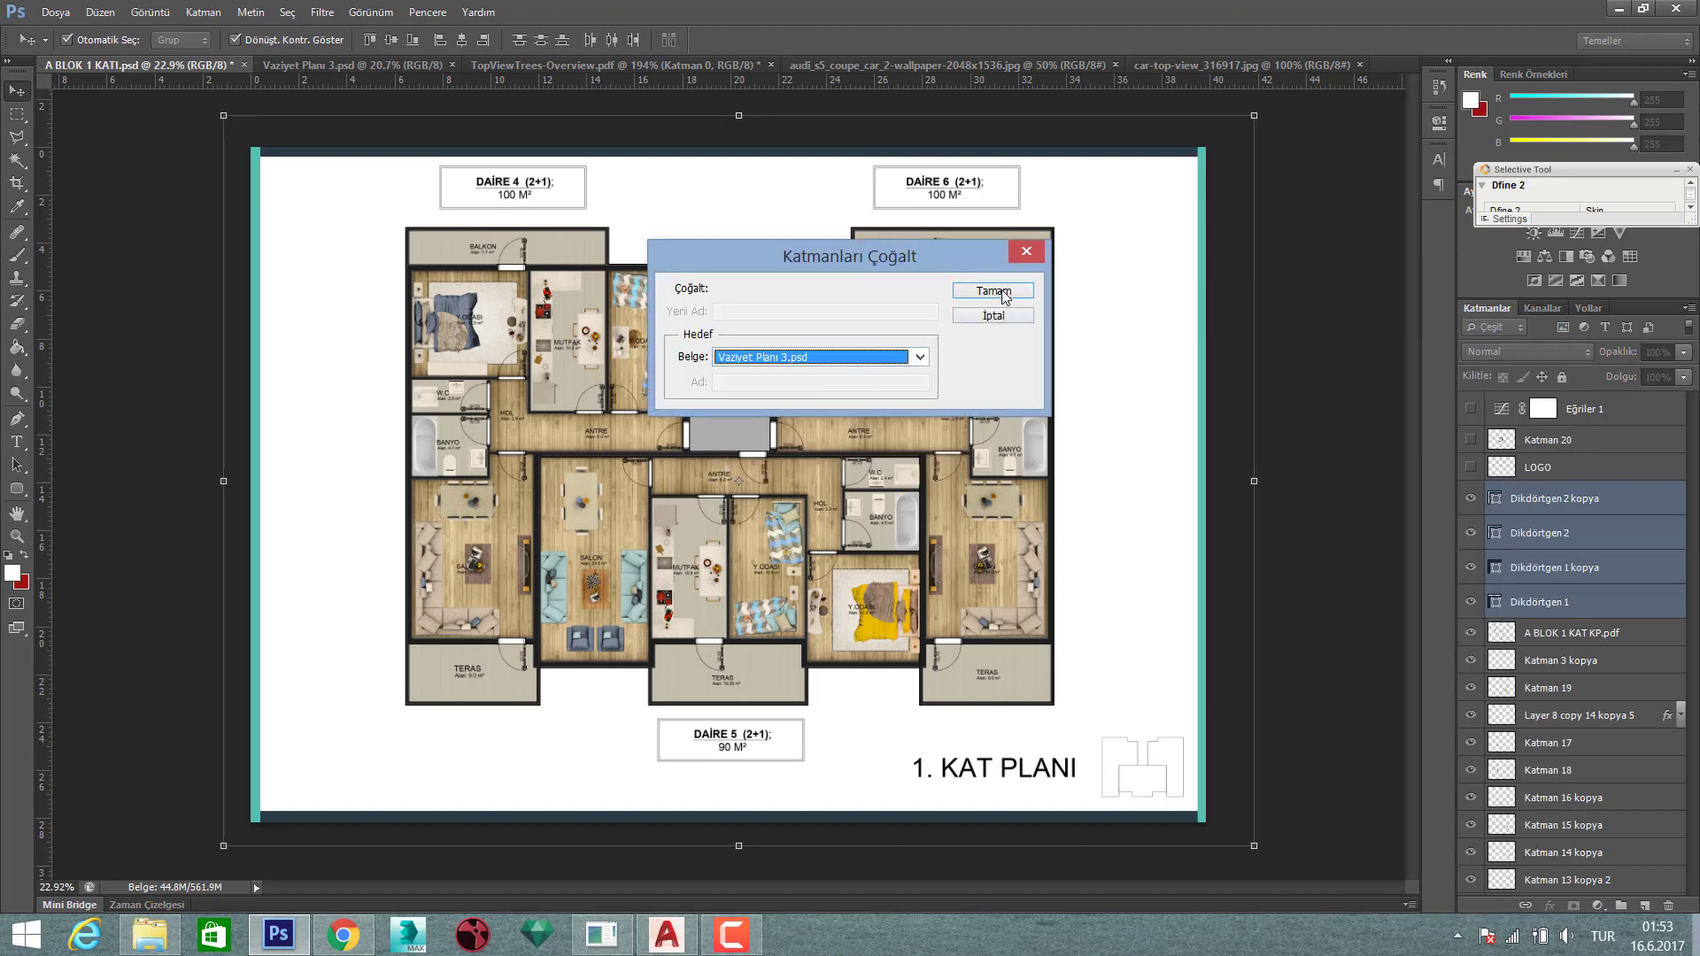
pyautogui.click(994, 292)
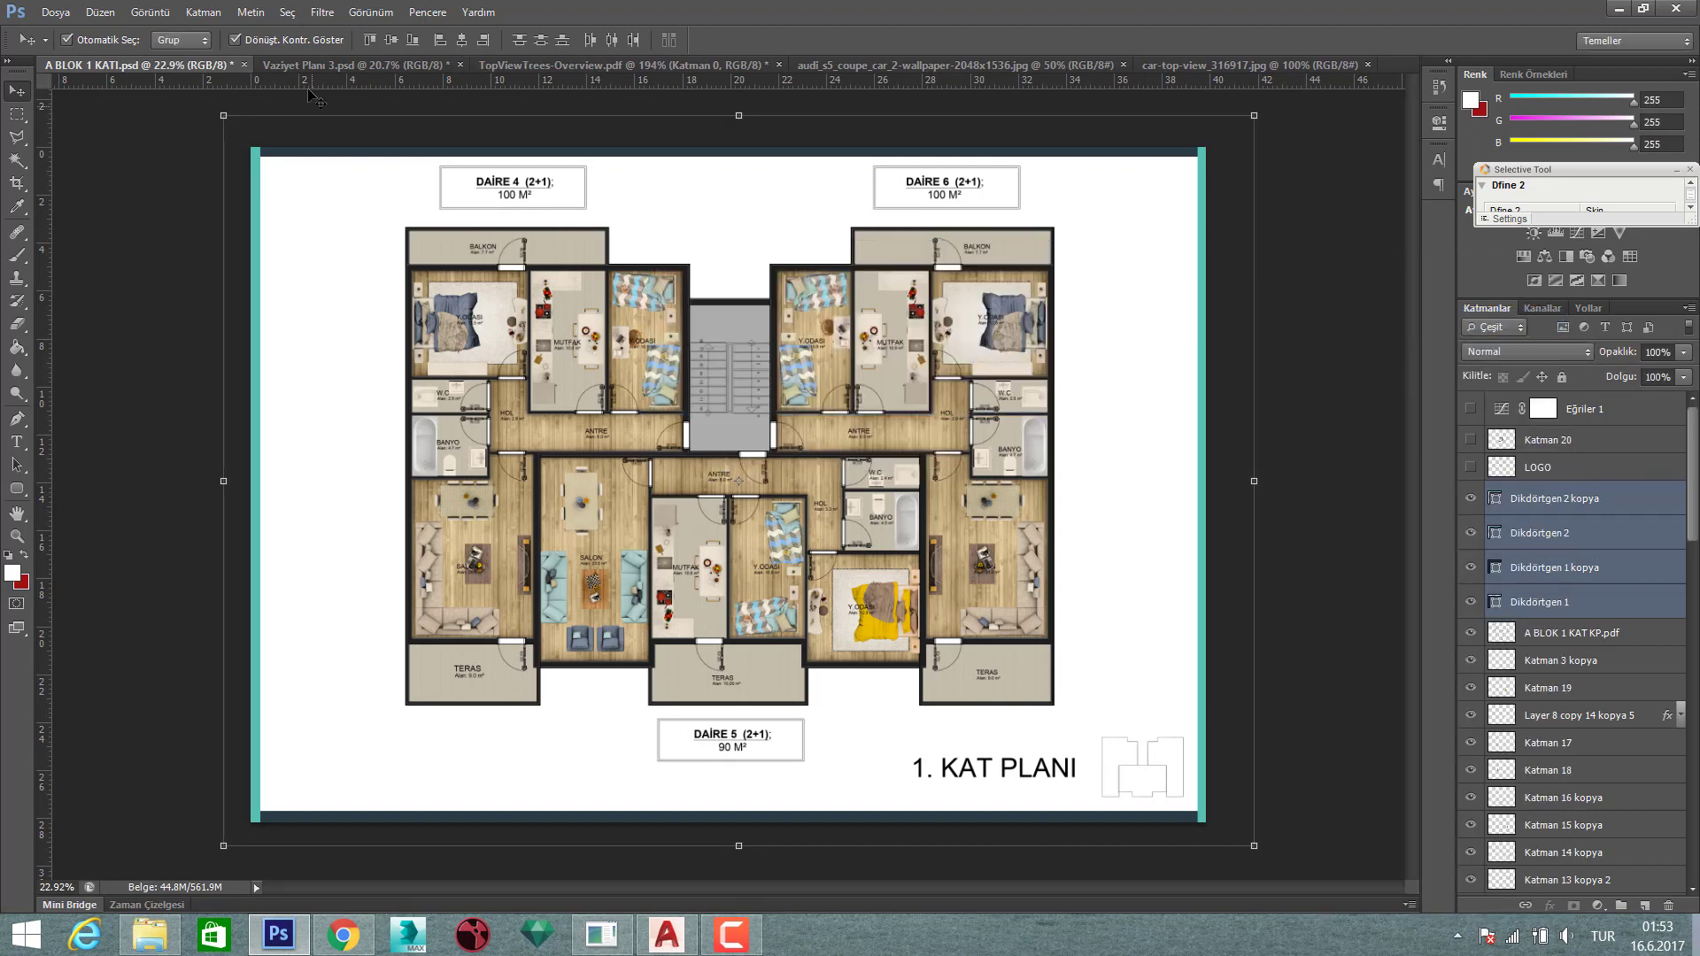
# - Place the four Dikdörtgen layers above Katman 6 in the site plan and save
pyautogui.click(345, 64)
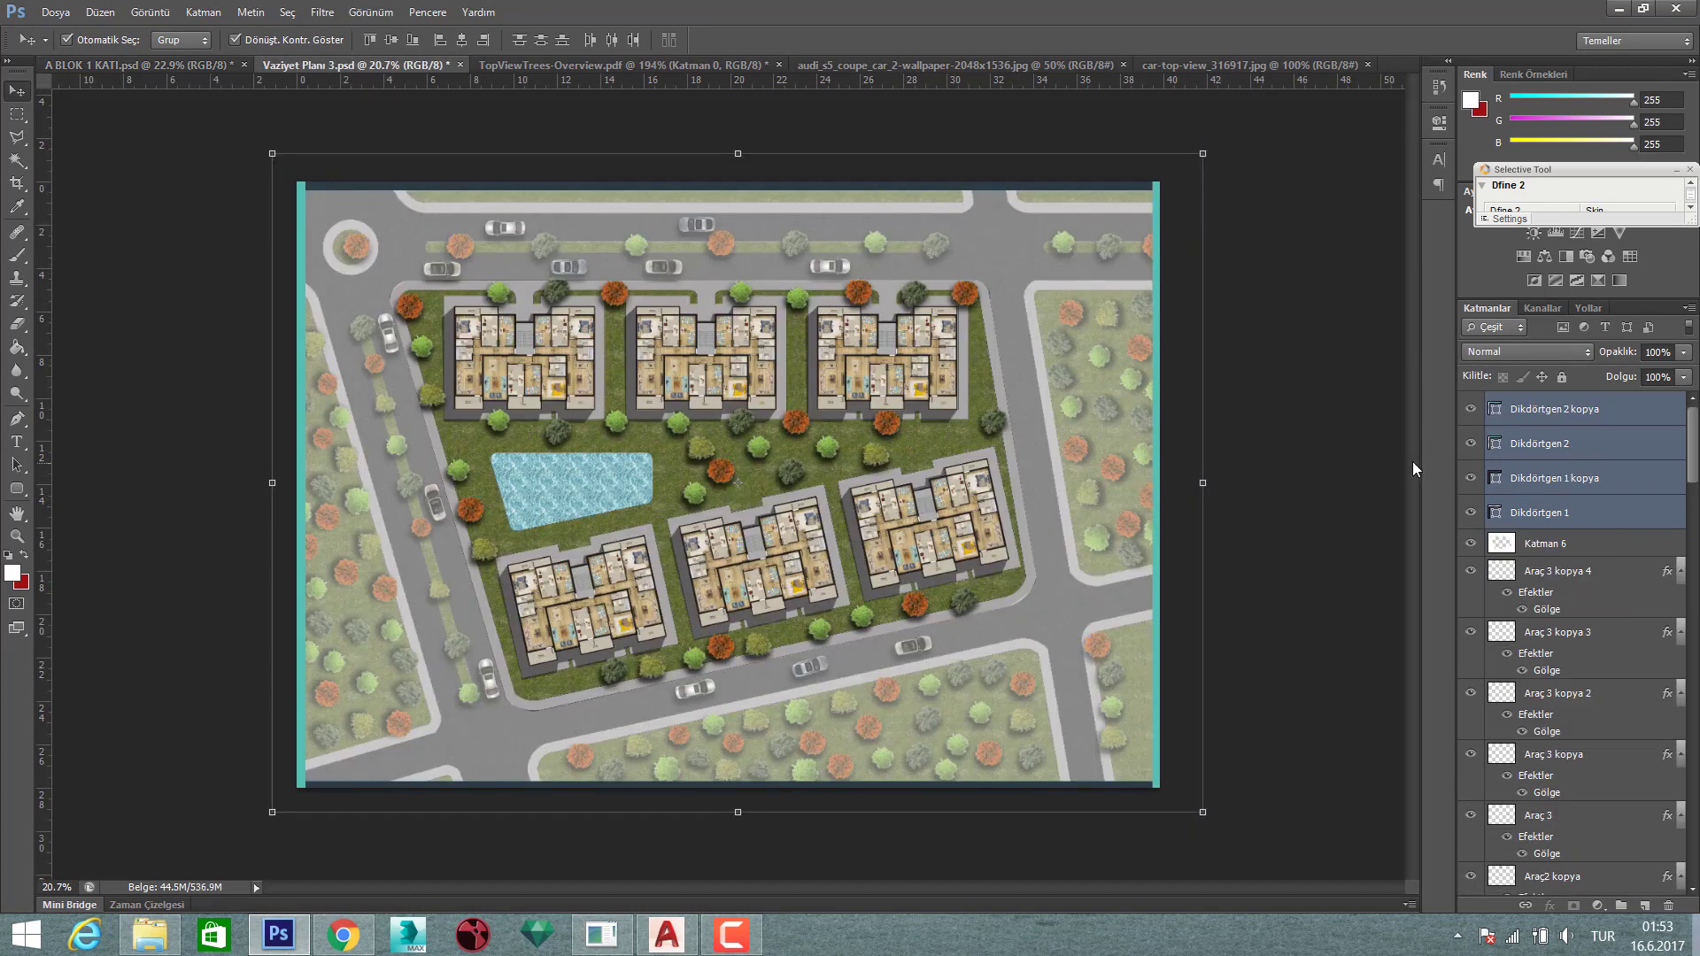
pyautogui.moveTo(1552, 518); pyautogui.dragTo(1559, 551)
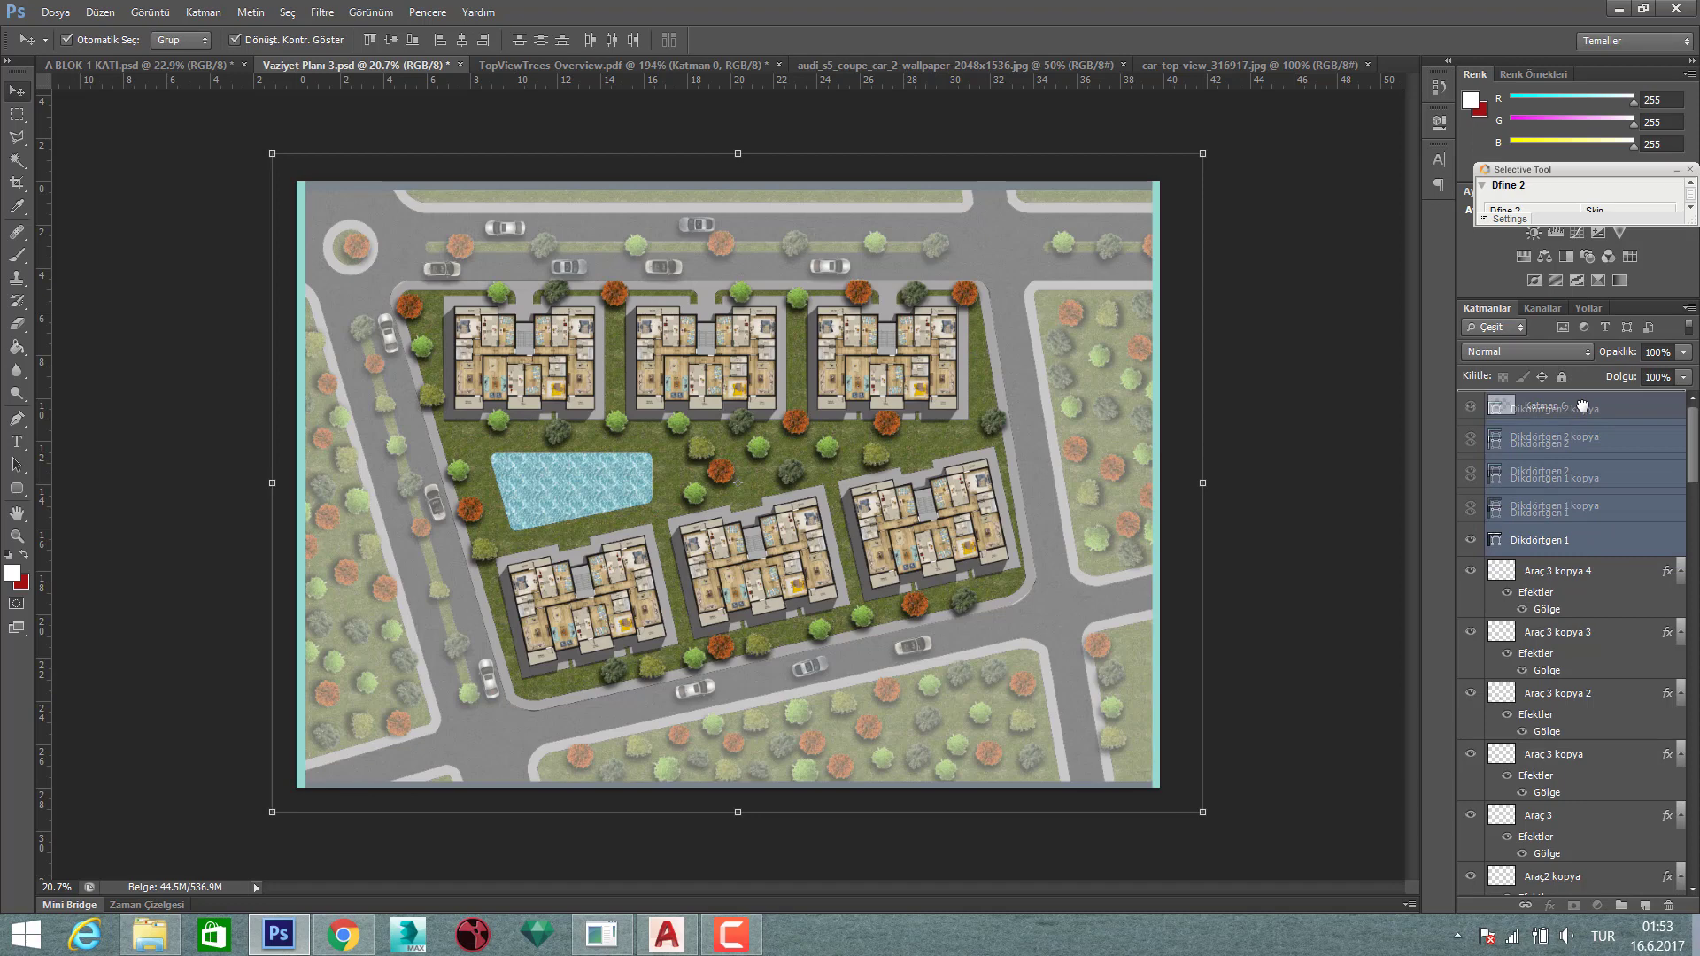
pyautogui.moveTo(1583, 528); pyautogui.dragTo(1584, 399)
pyautogui.click(1300, 393)
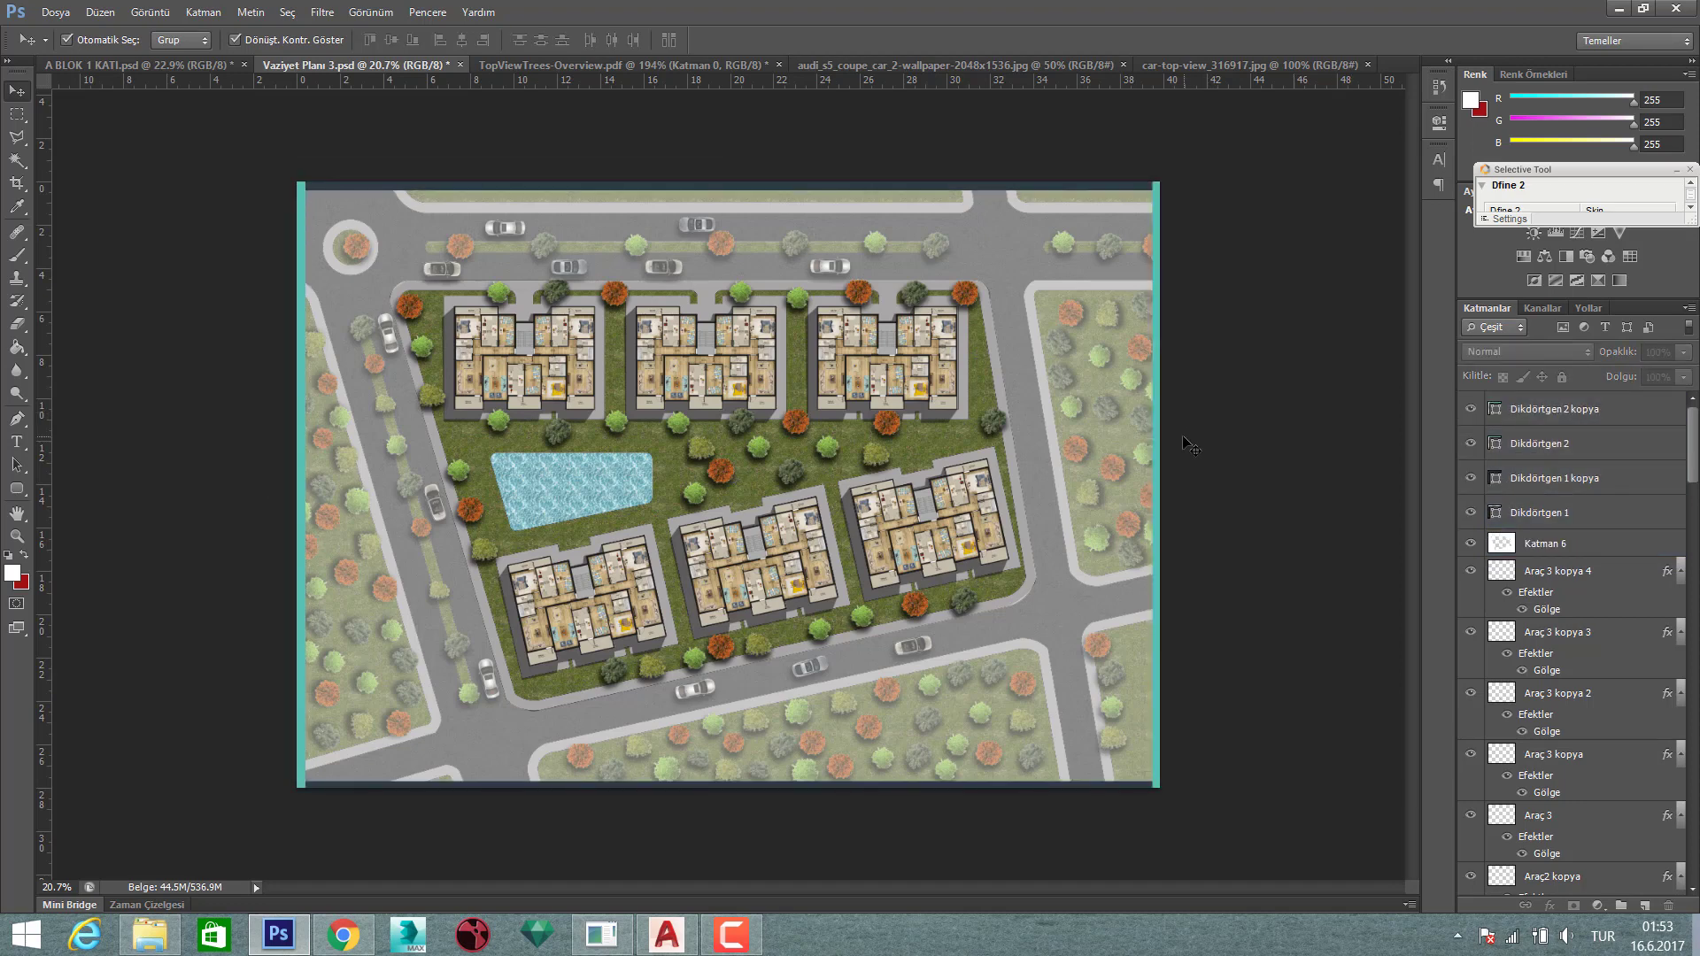
pyautogui.hotkey('ctrl', 's')
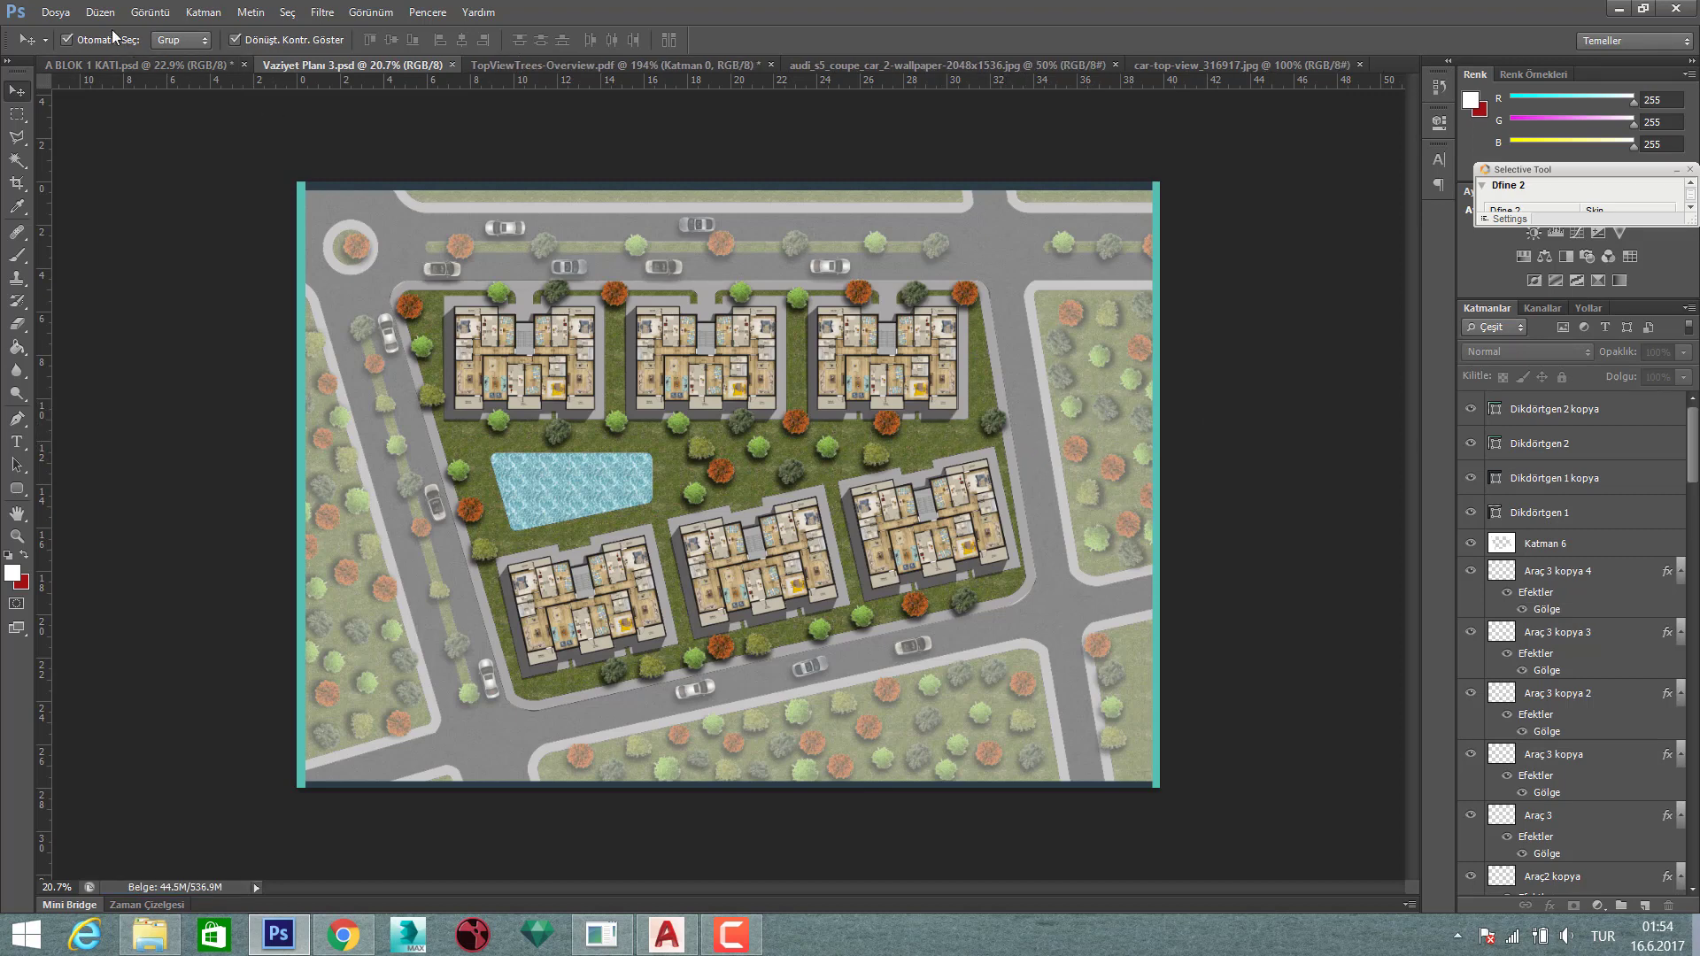
# - Export the site plan as Vaziyet Planı 3.jpg at maximum JPEG quality
pyautogui.click(55, 12)
pyautogui.click(89, 277)
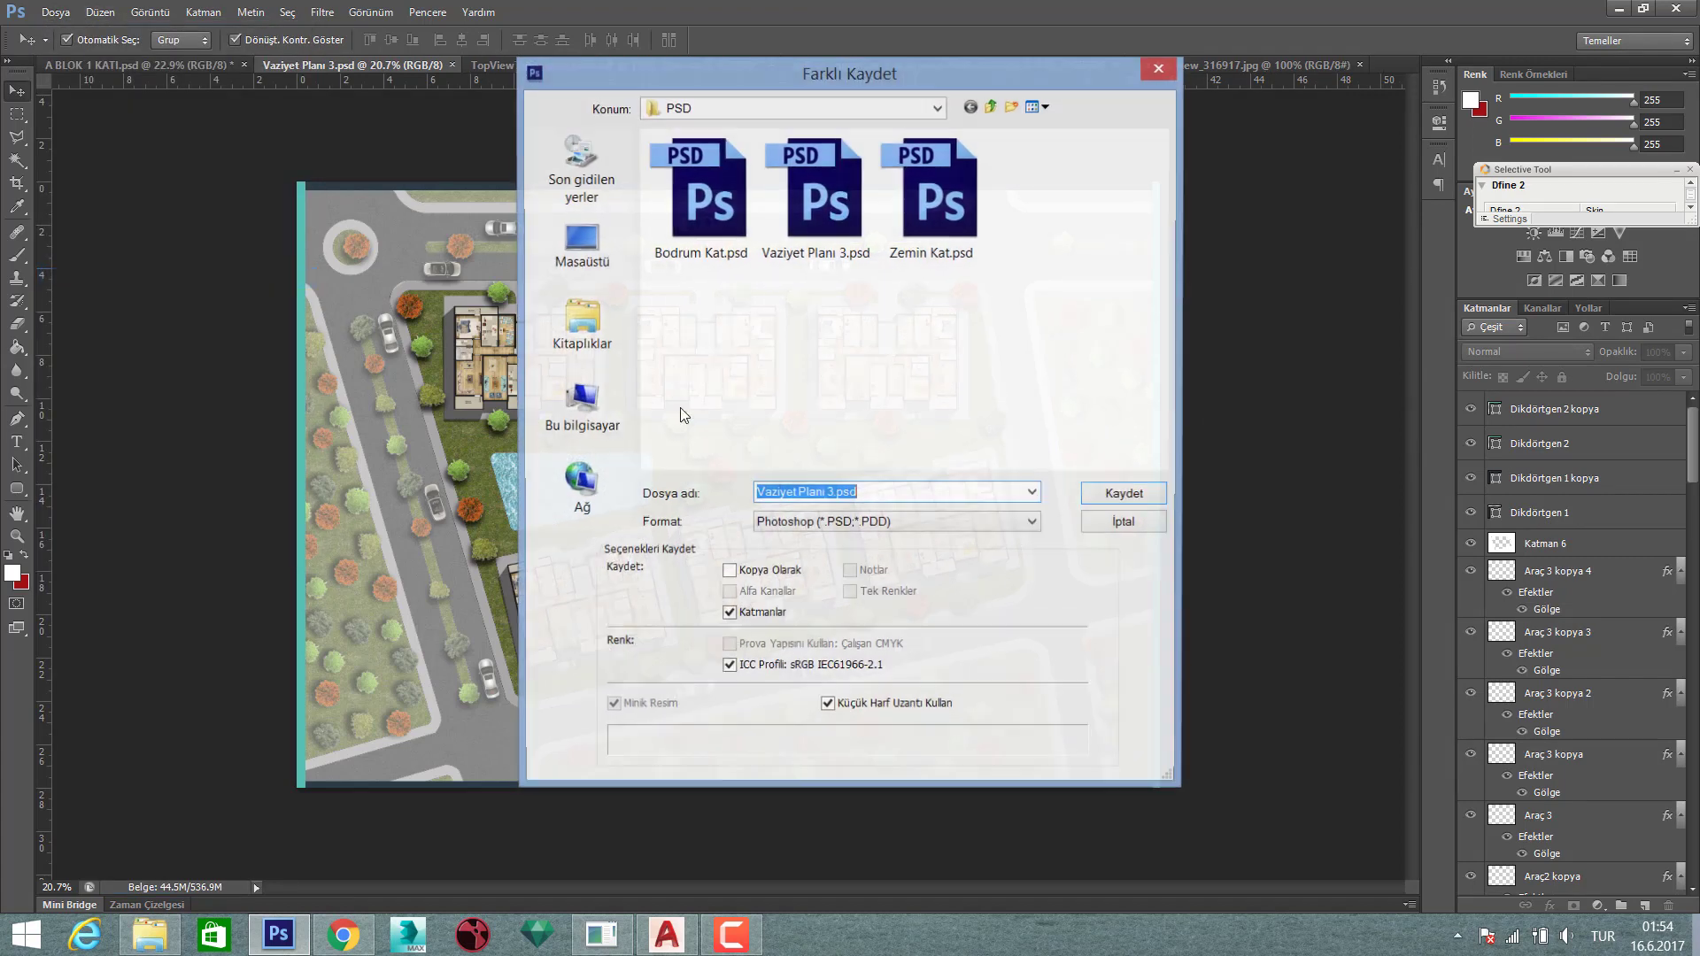
pyautogui.click(897, 521)
pyautogui.click(886, 678)
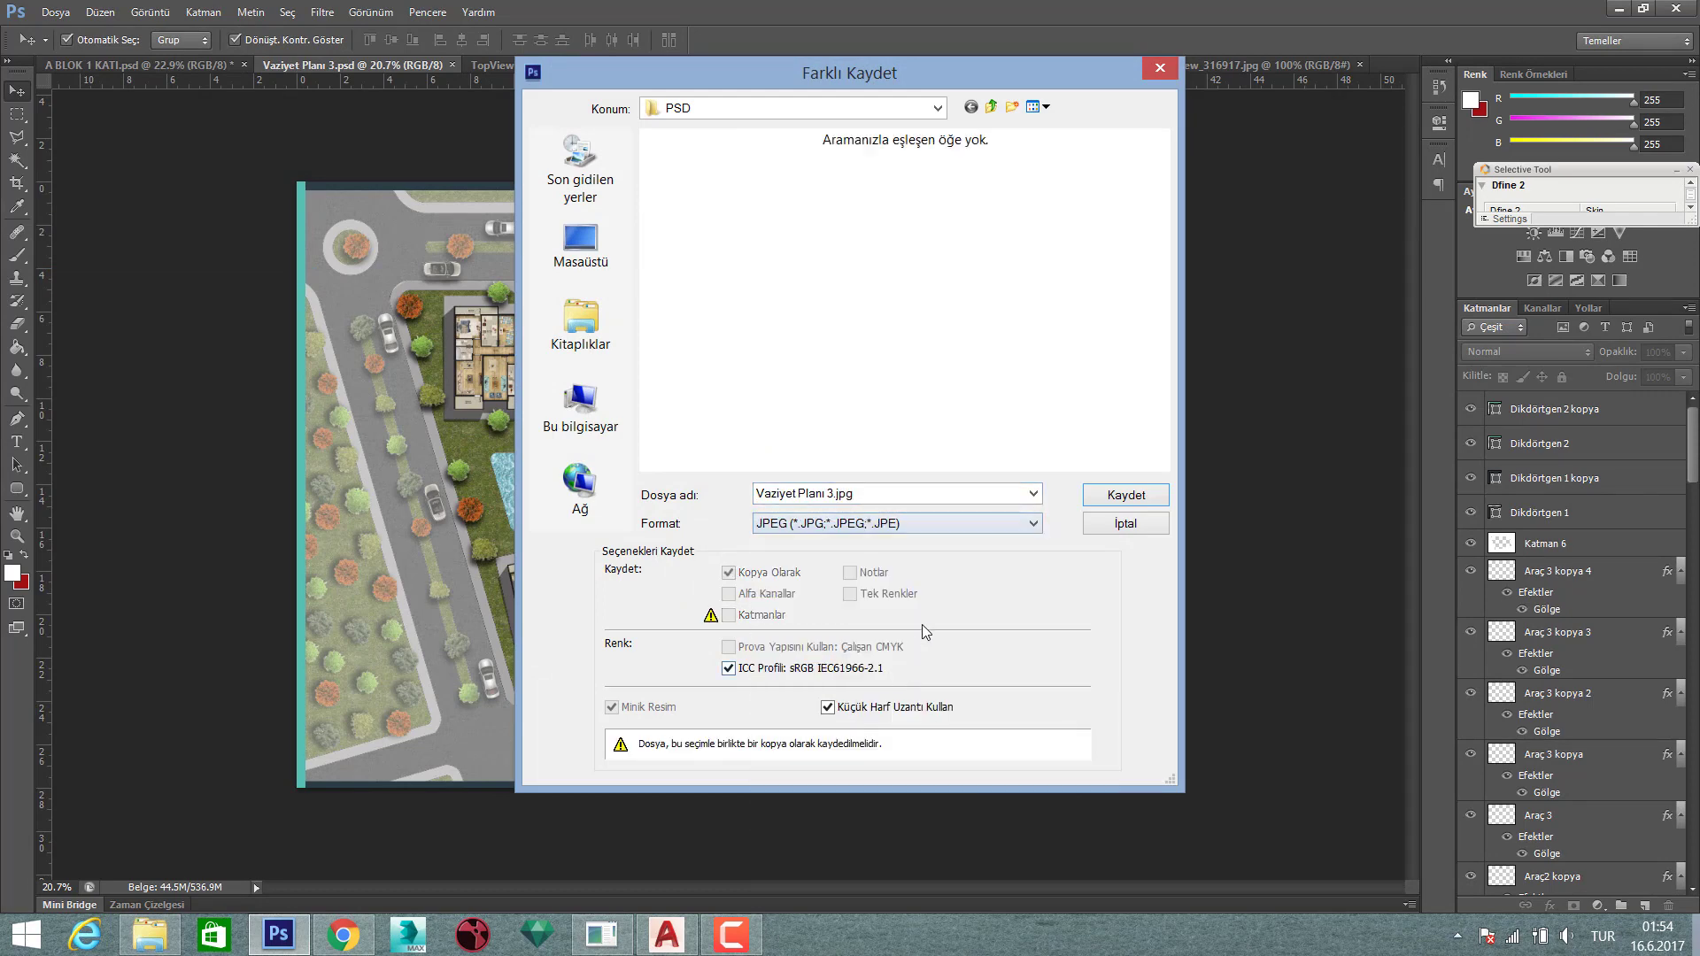
pyautogui.click(1106, 498)
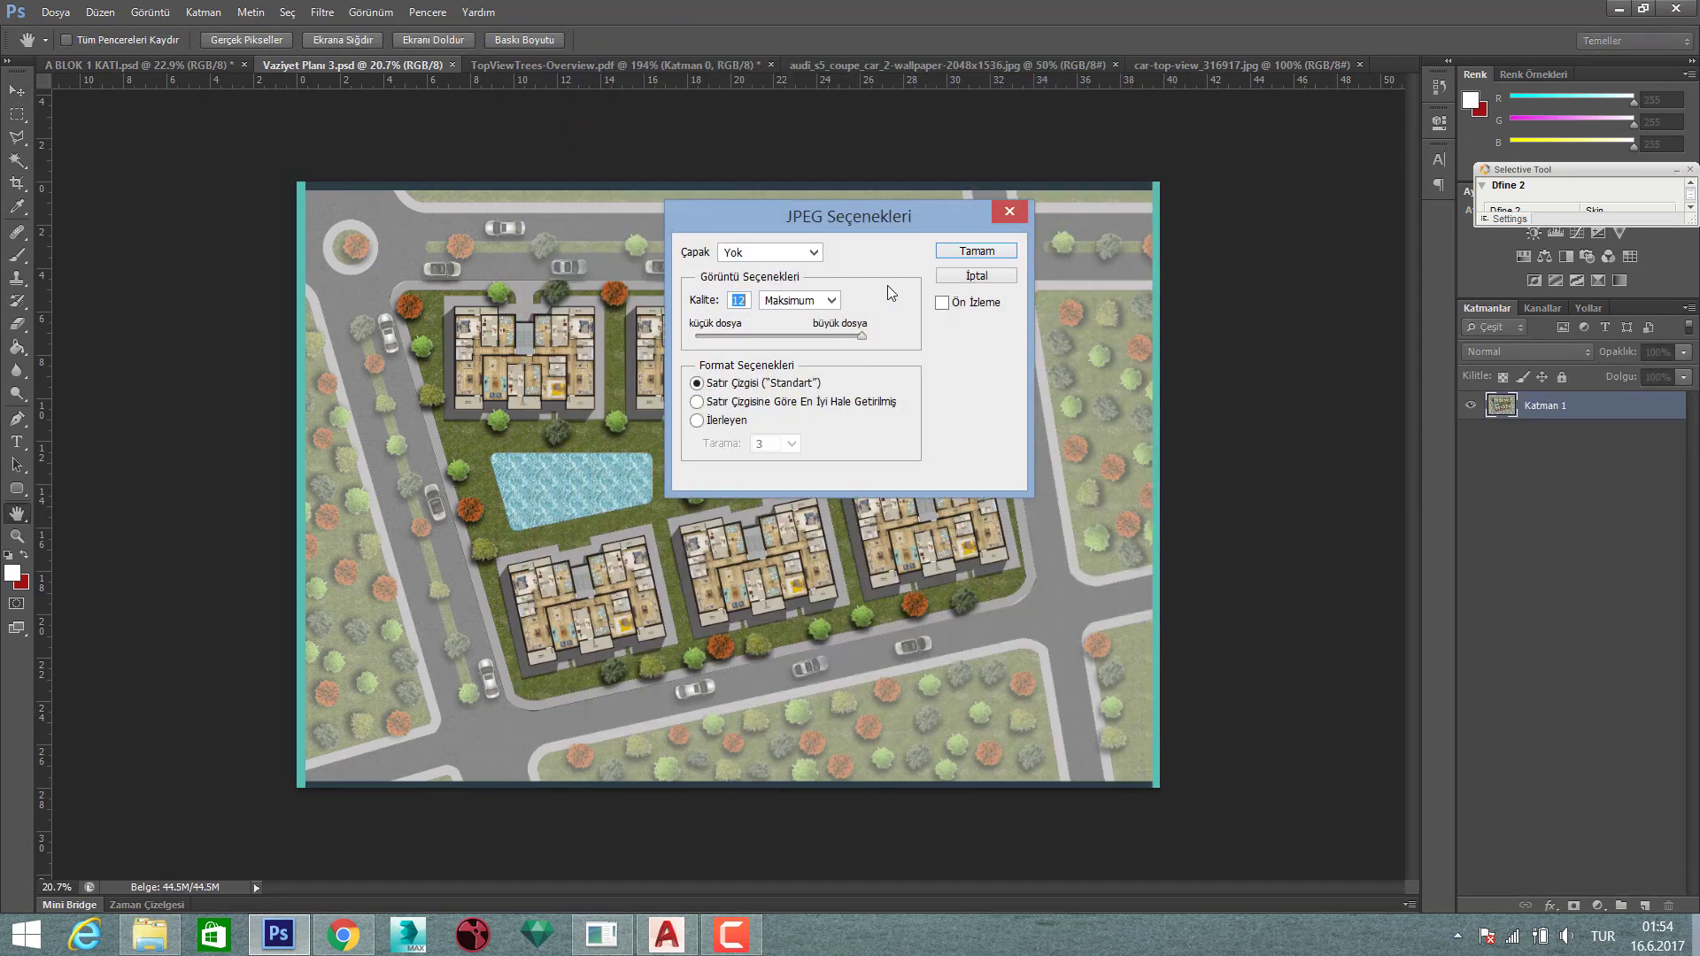
pyautogui.click(971, 251)
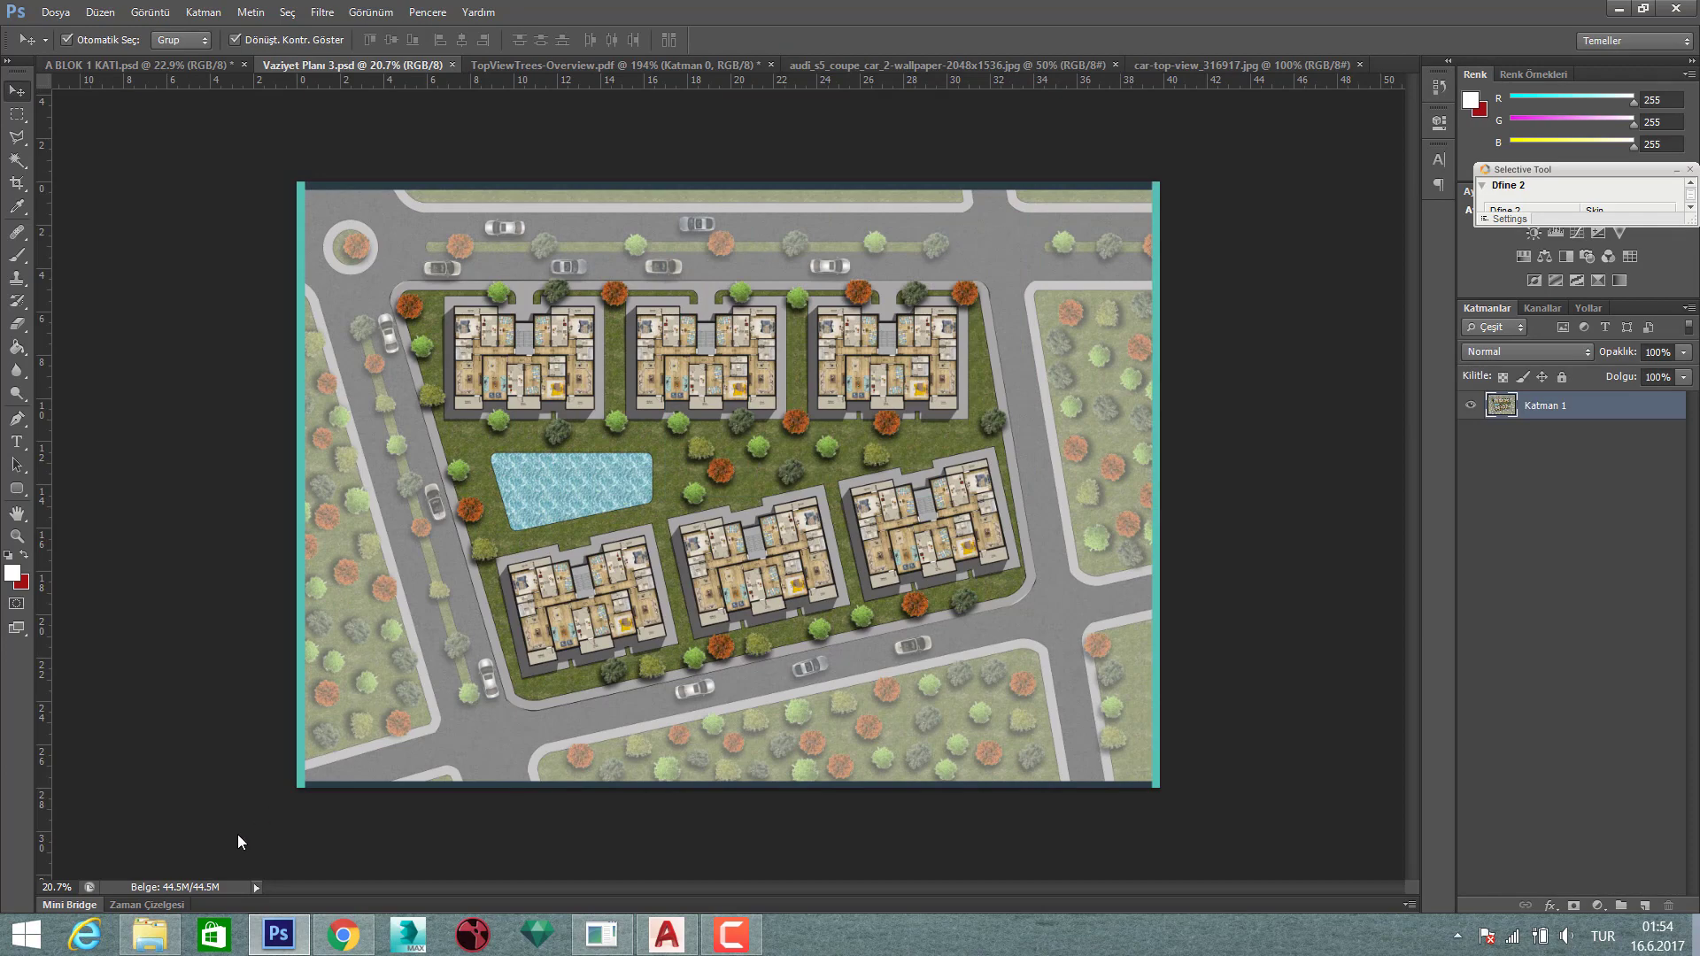
# - Open Vaziyet Planı 3.jpg from the PSD folder to check it, then return to Photoshop
pyautogui.click(150, 935)
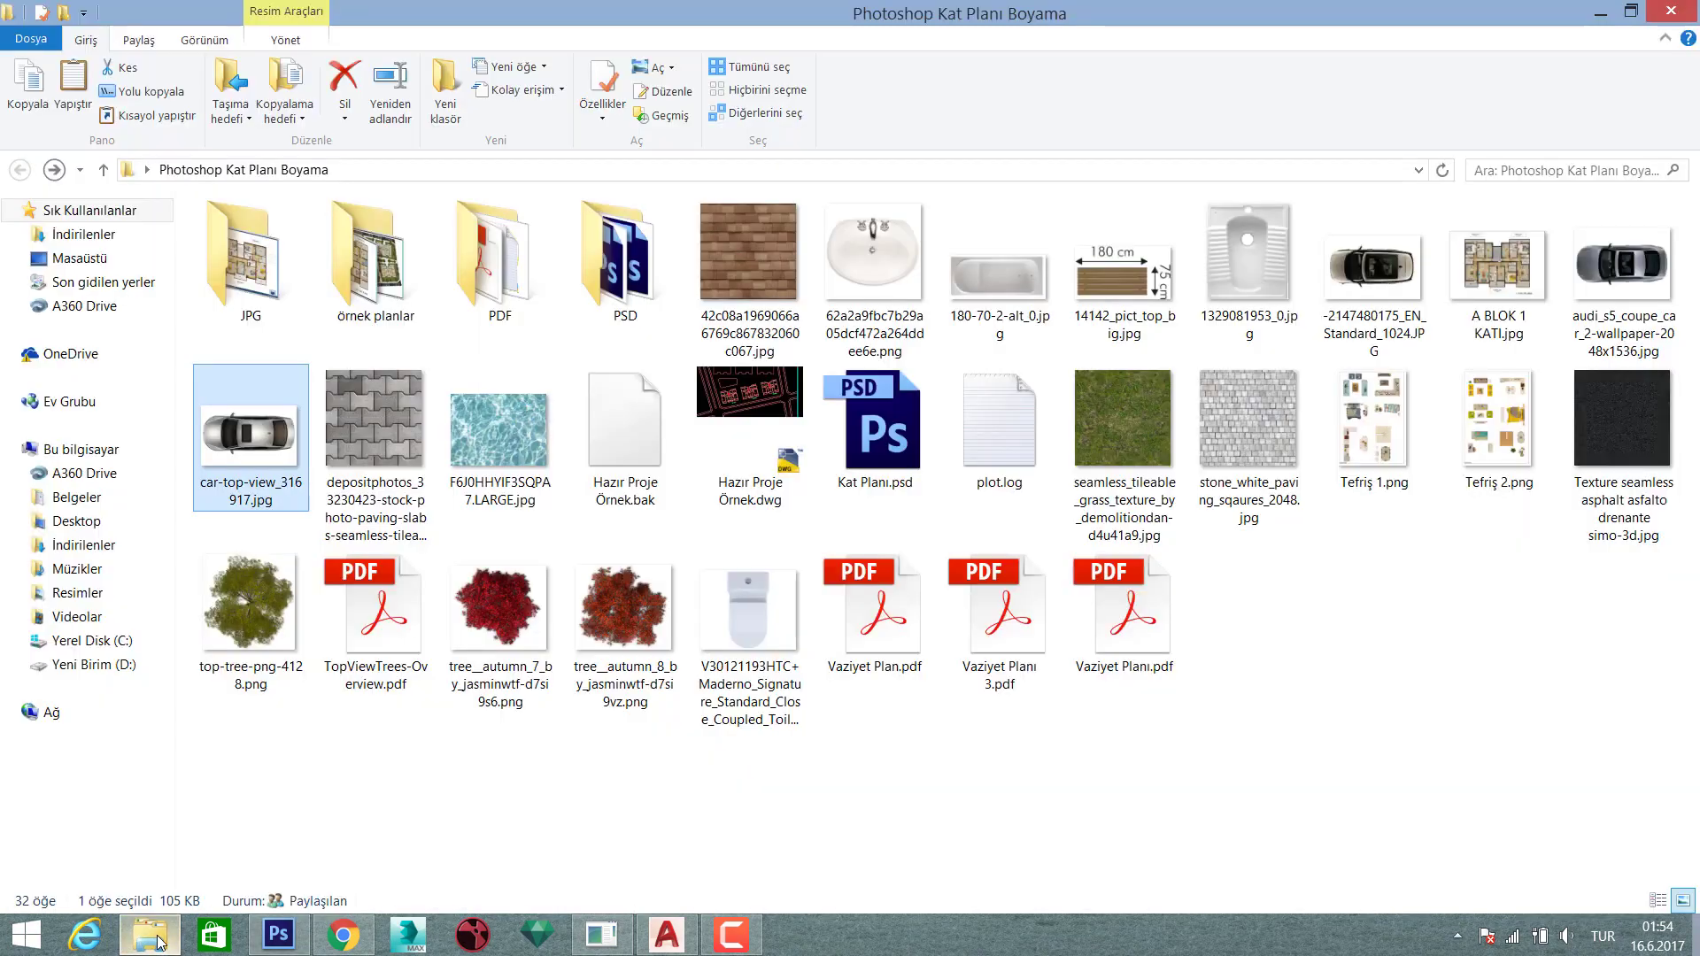
pyautogui.doubleClick(626, 262)
pyautogui.doubleClick(411, 265)
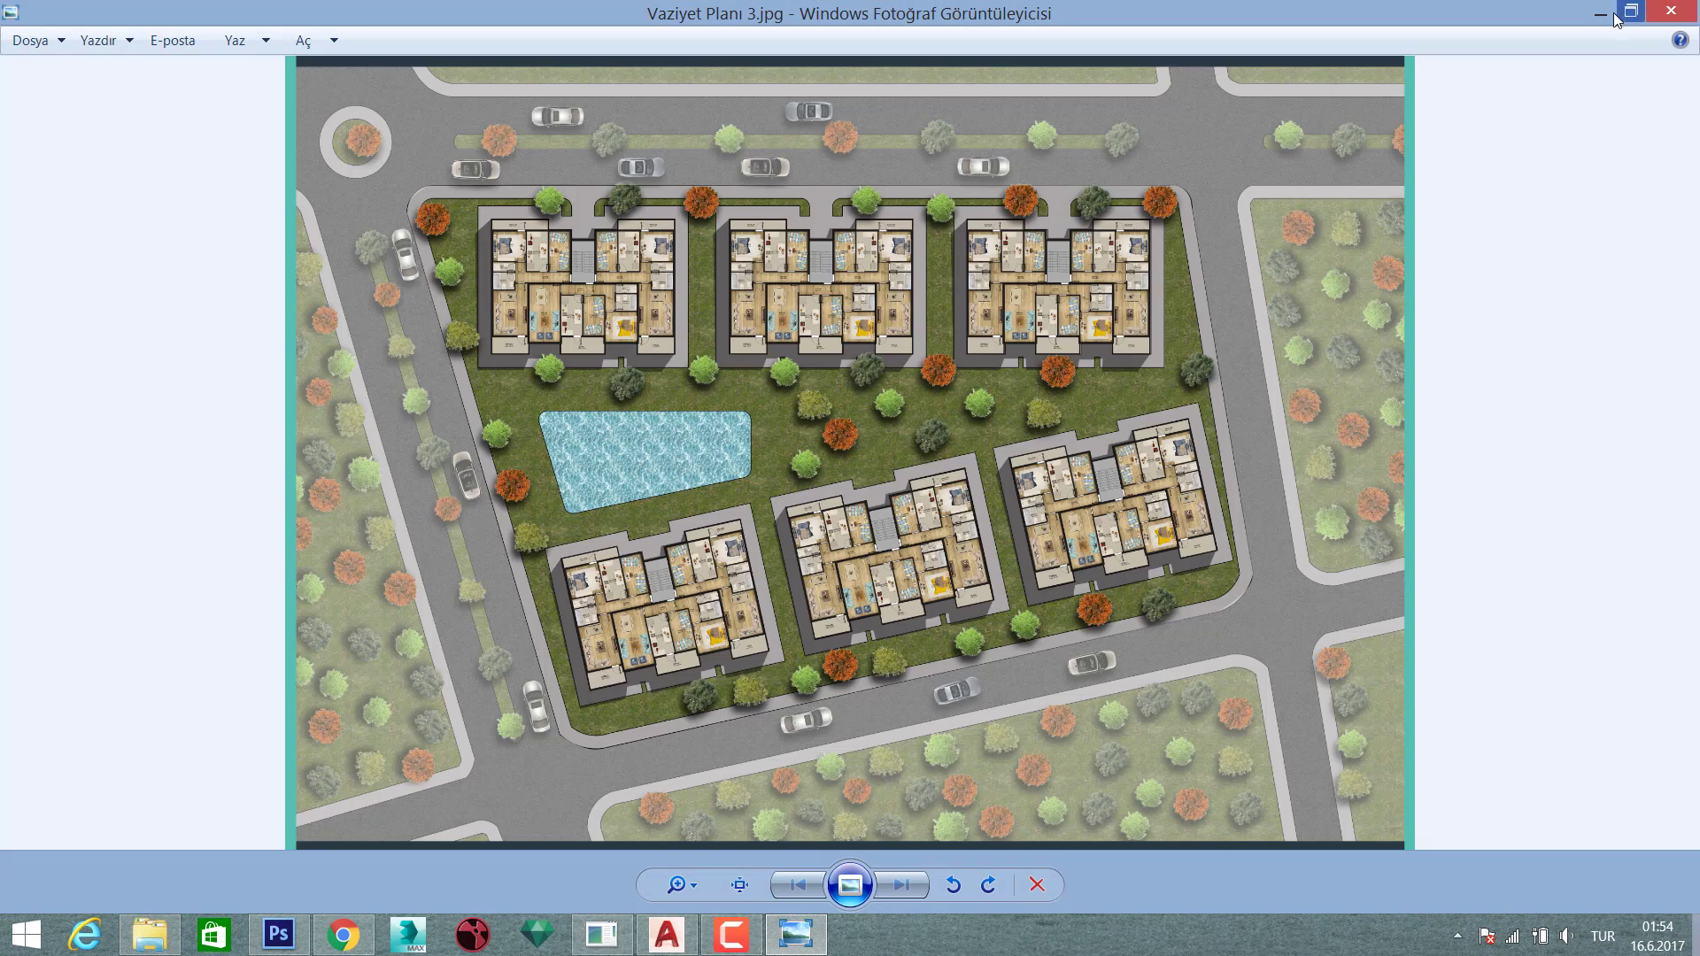
pyautogui.click(1671, 10)
pyautogui.click(279, 934)
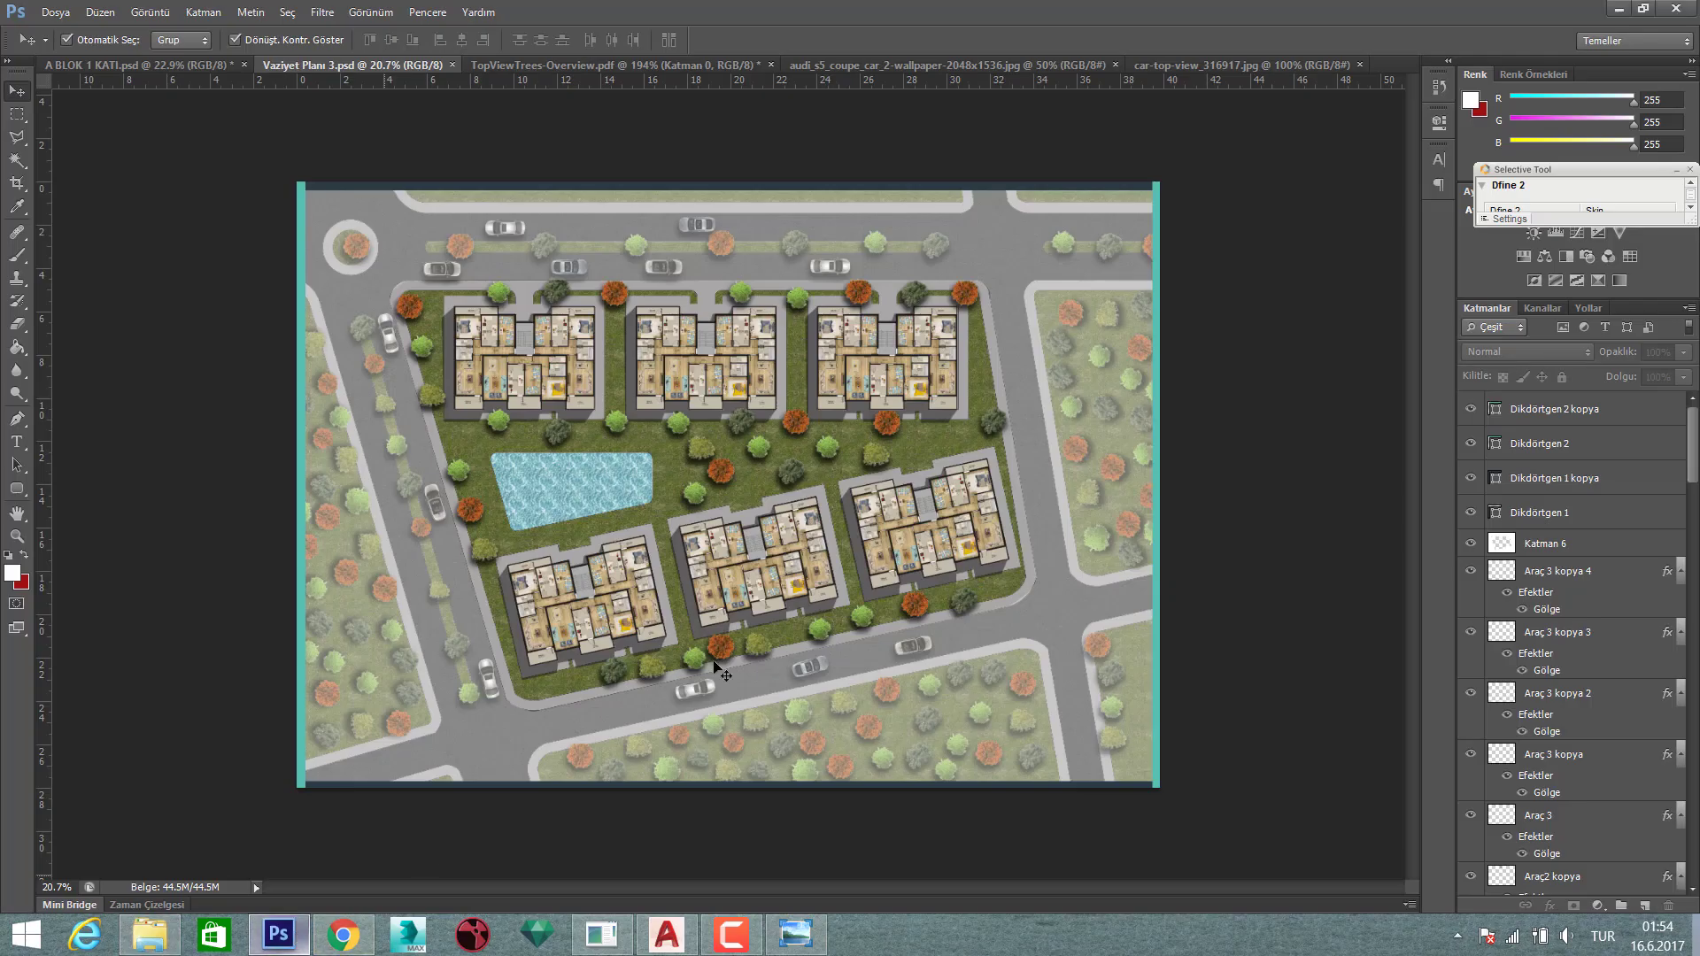
# - Search Google Images for 'kuzey işareti' and preview the first compass rose result
pyautogui.click(343, 934)
pyautogui.click(381, 18)
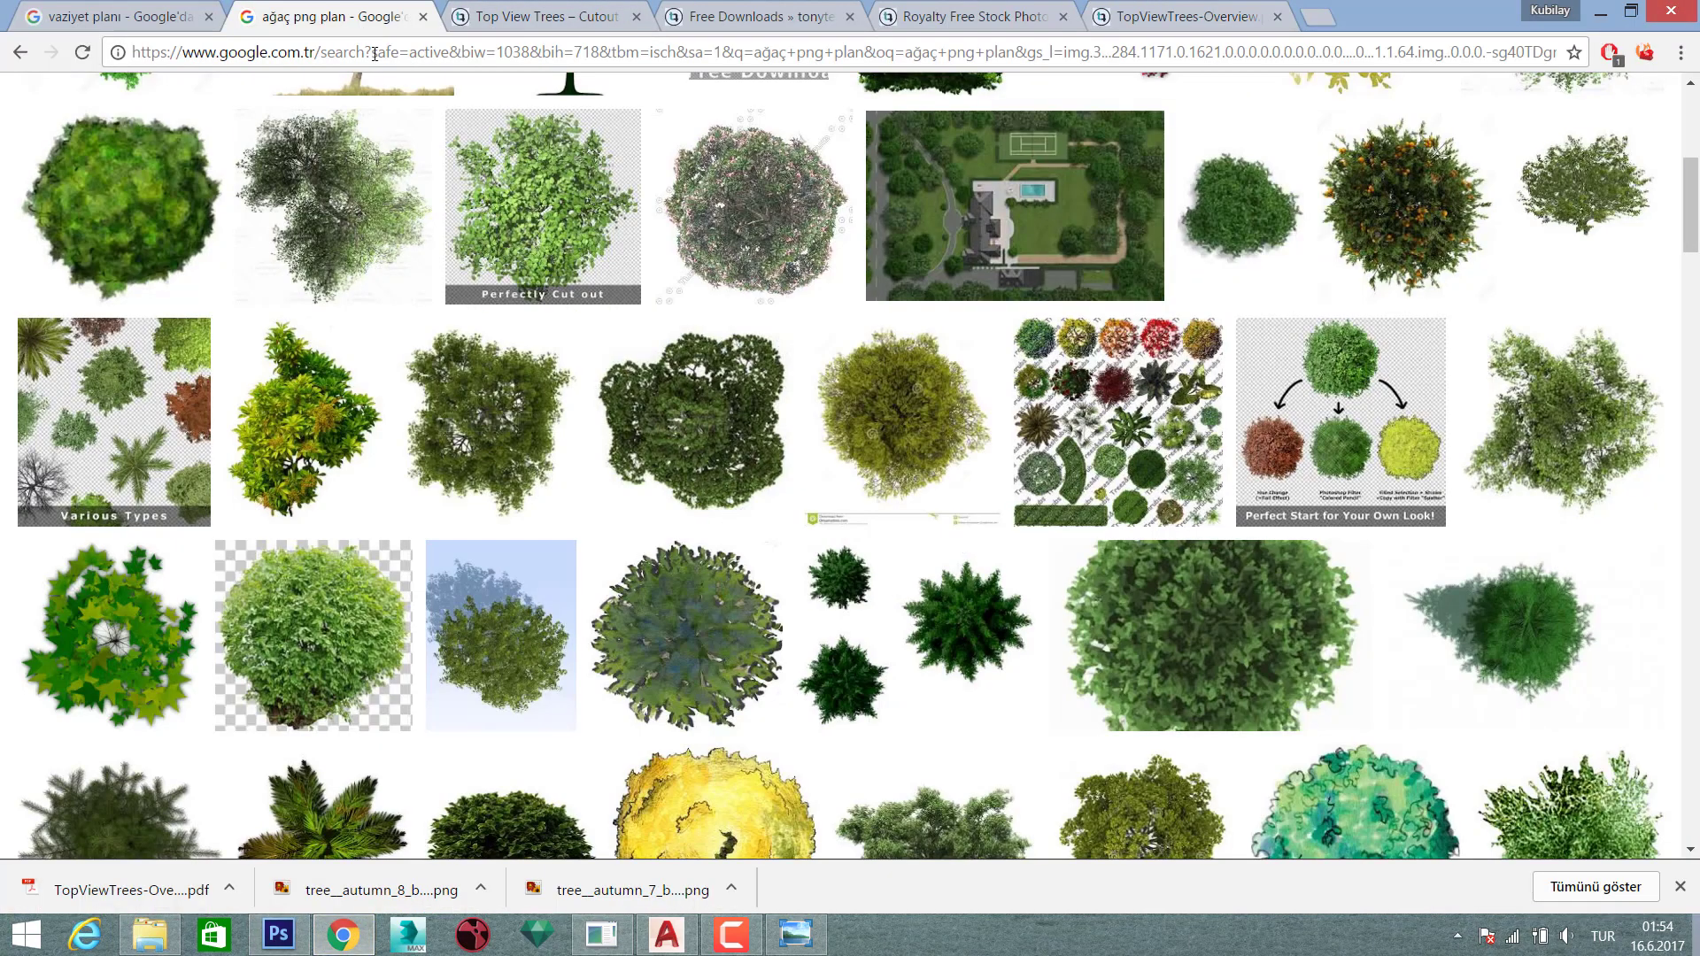
pyautogui.scroll(6, 368, 122)
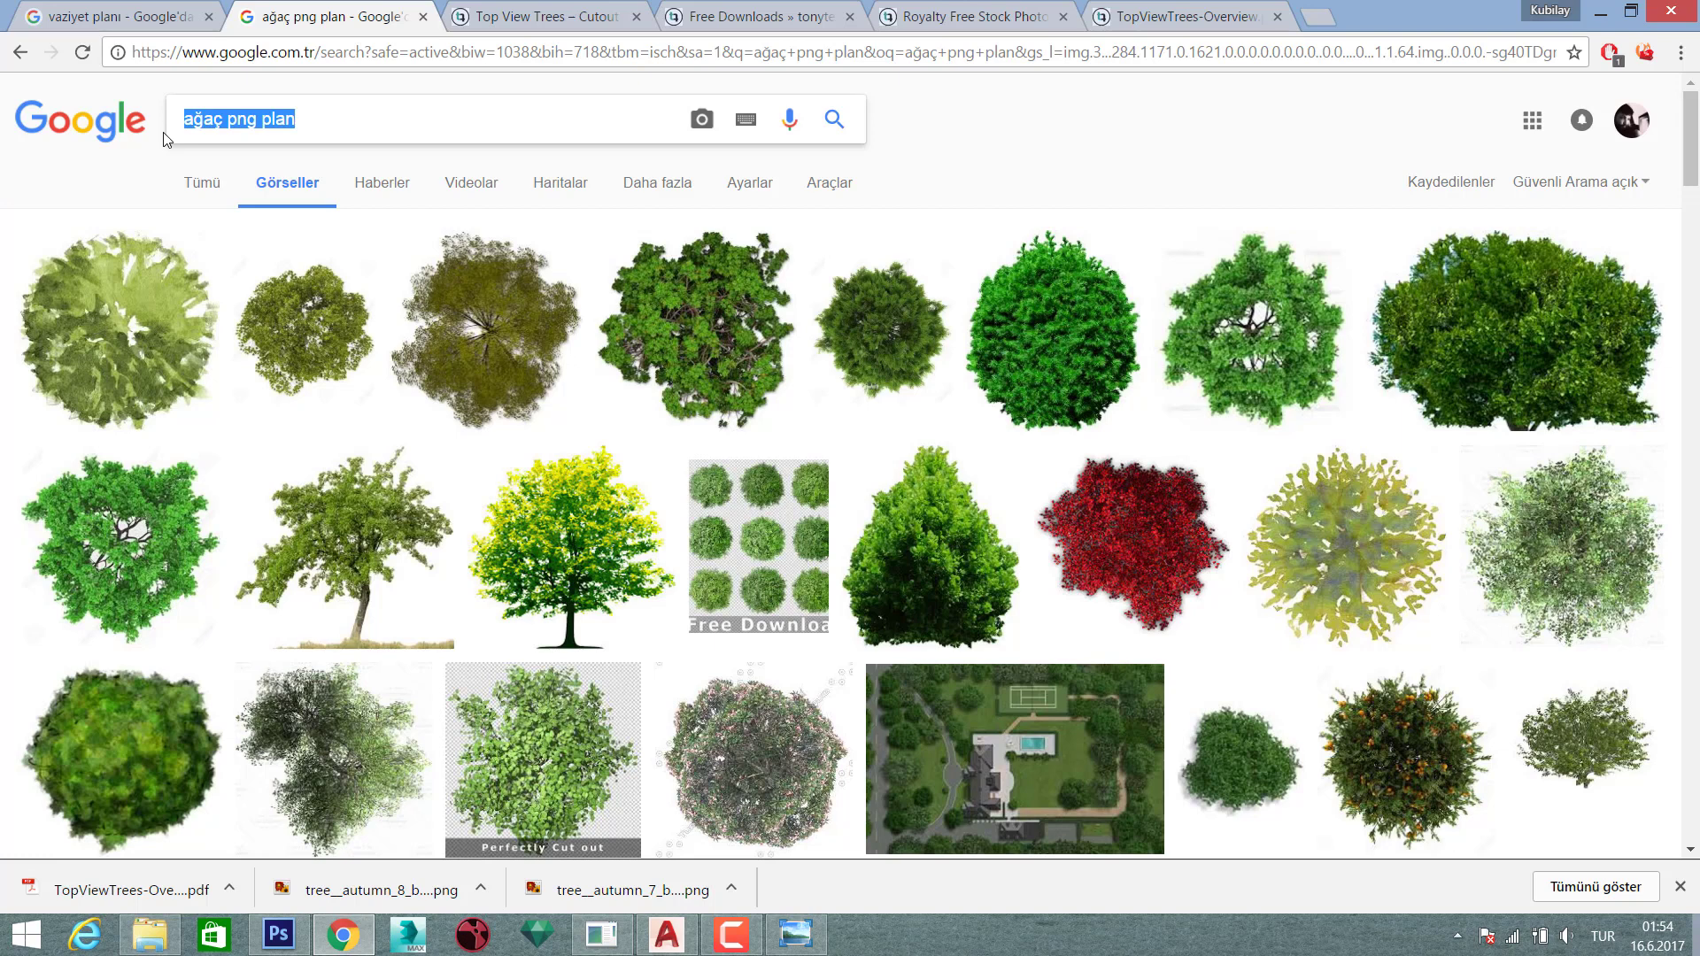
pyautogui.write('kuzey işareti')
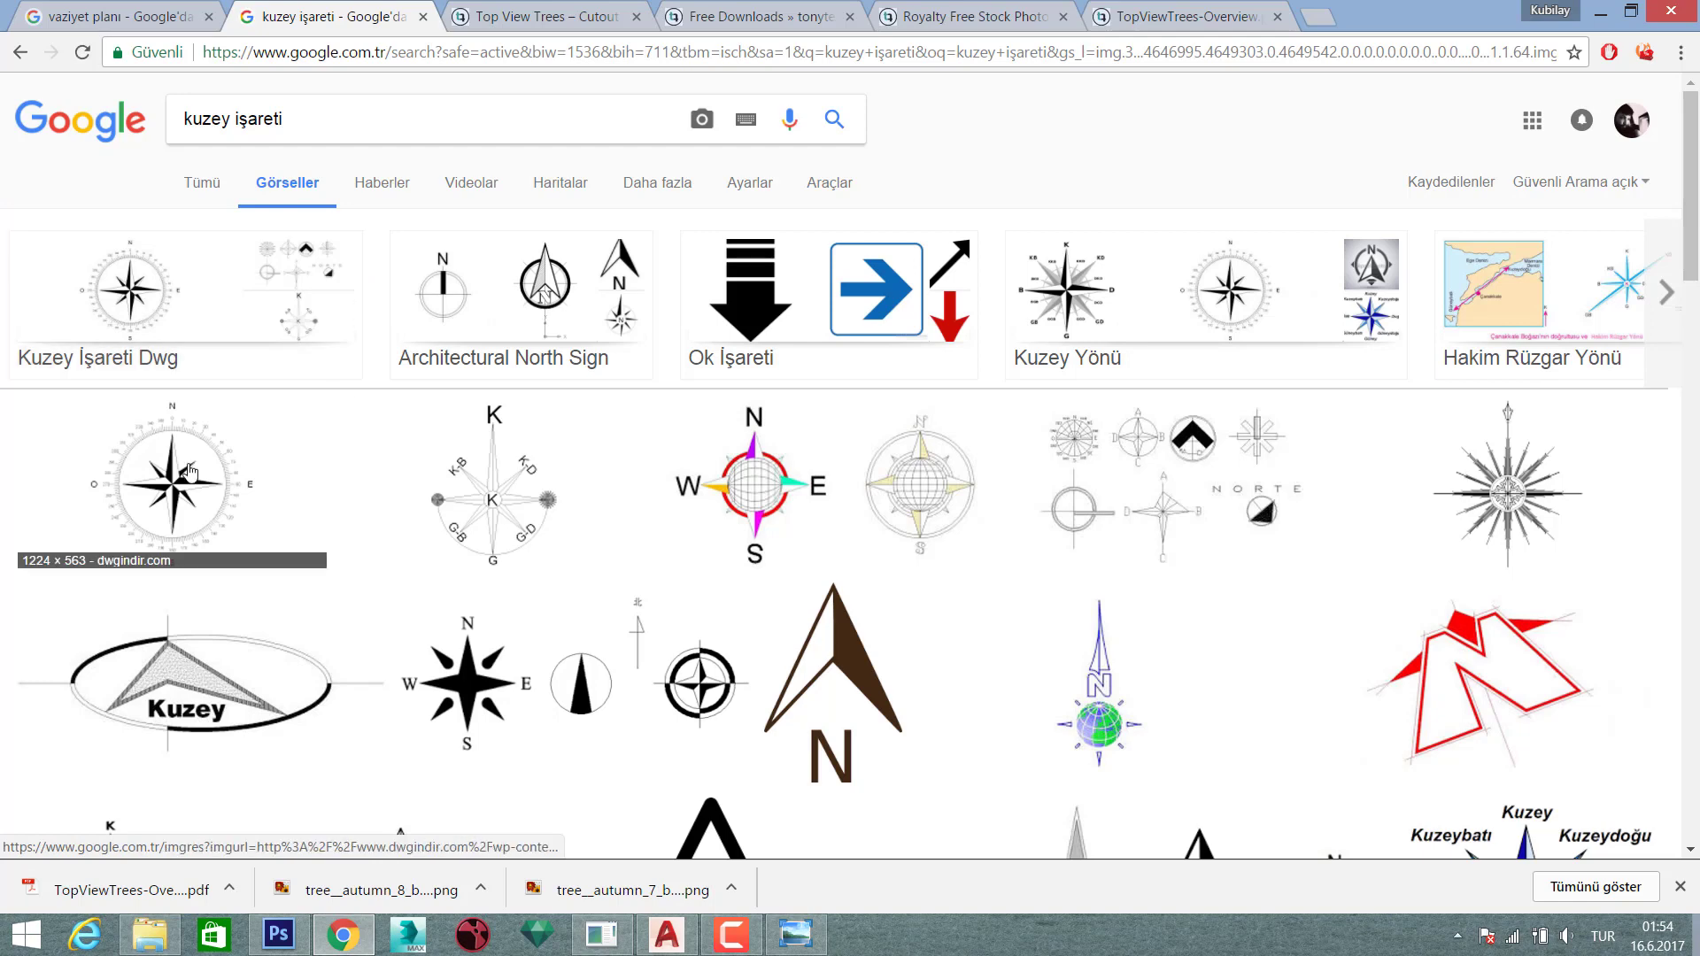
pyautogui.click(188, 471)
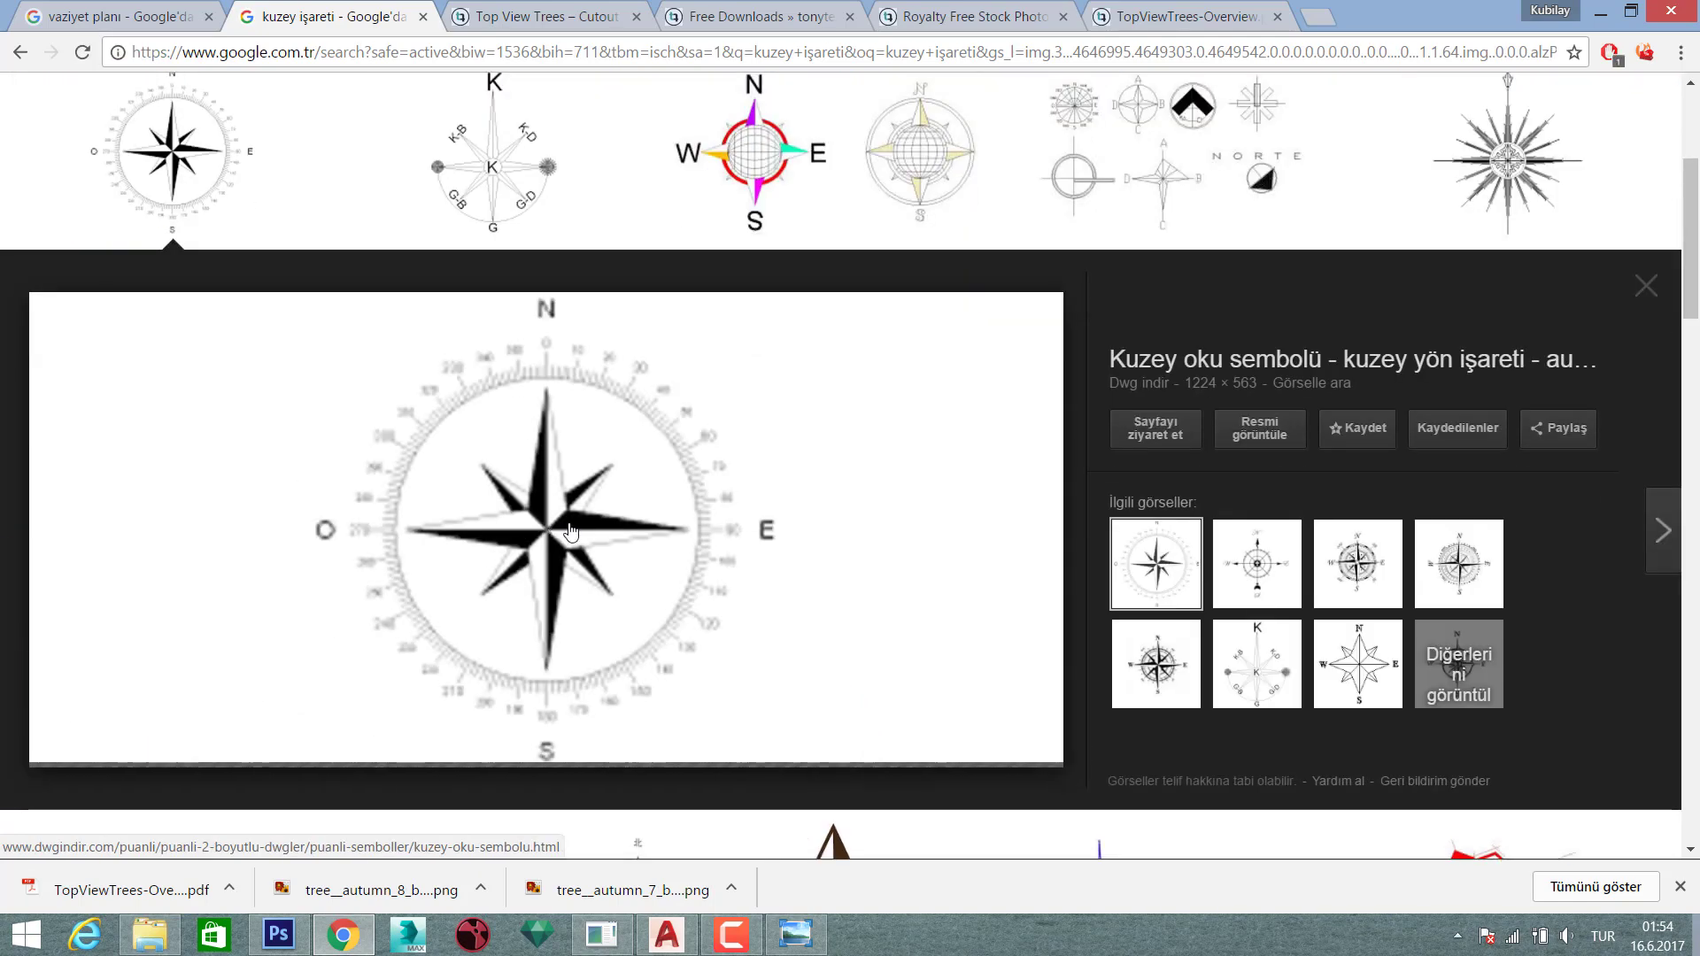
pyautogui.click(1646, 286)
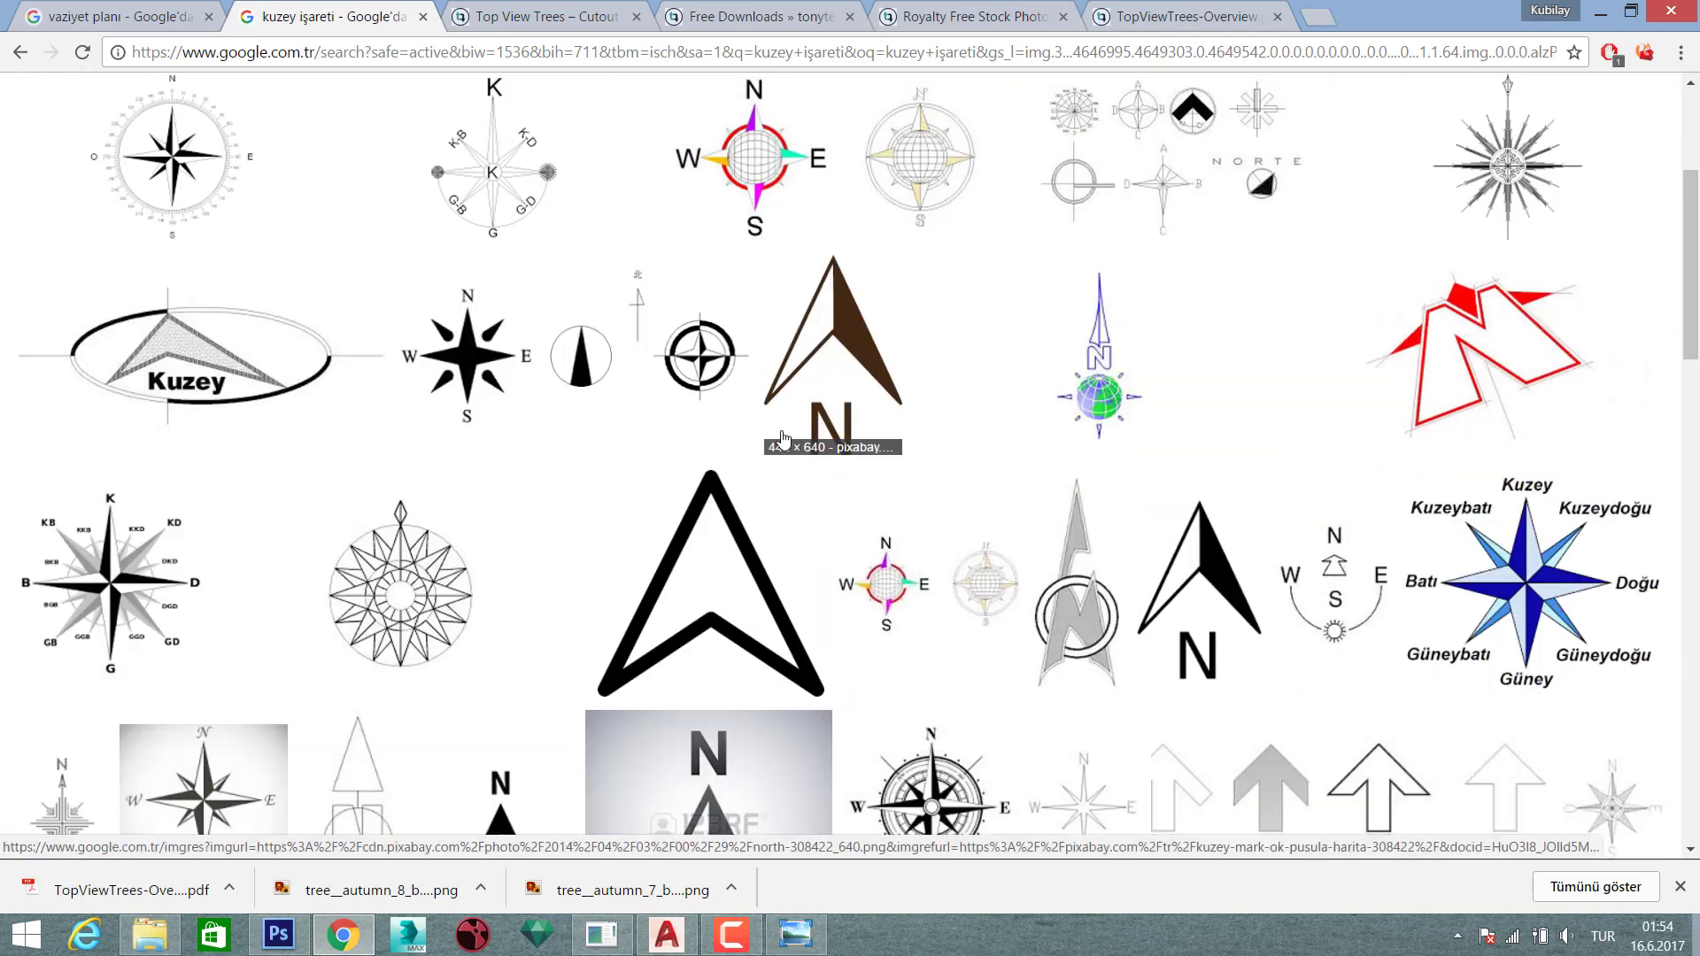
# - Preview the brown N north arrow and open its source page in a new tab
pyautogui.scroll(-1, 800, 438)
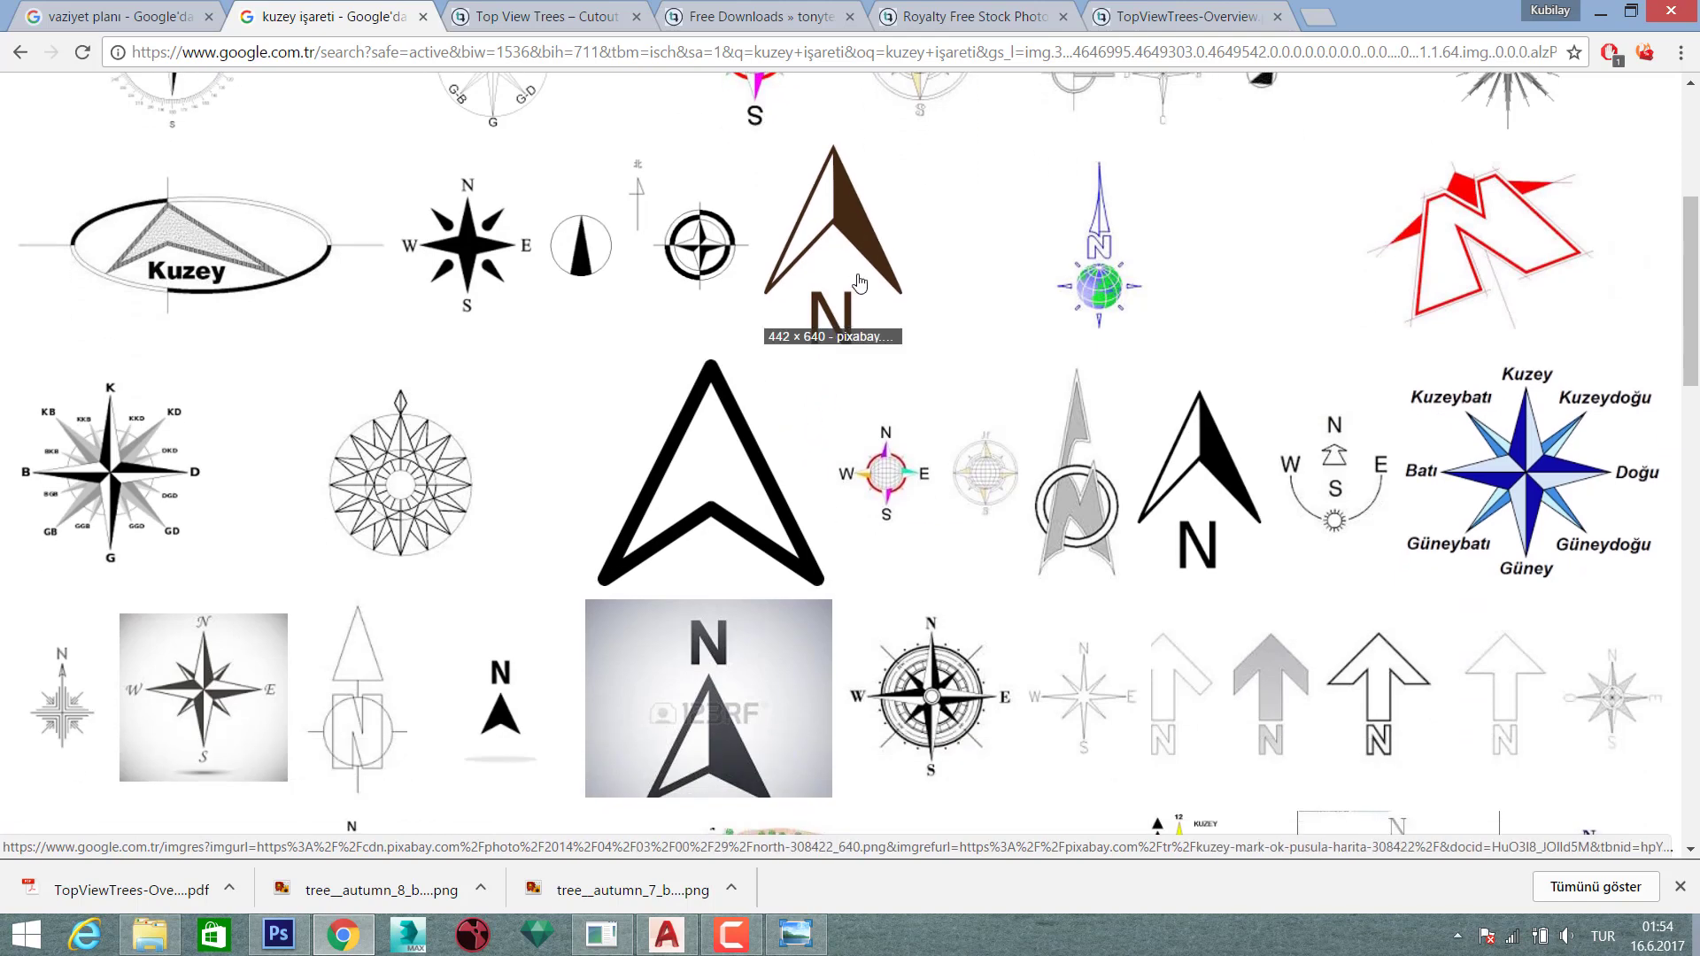
pyautogui.scroll(1, 859, 282)
pyautogui.scroll(-1, 890, 378)
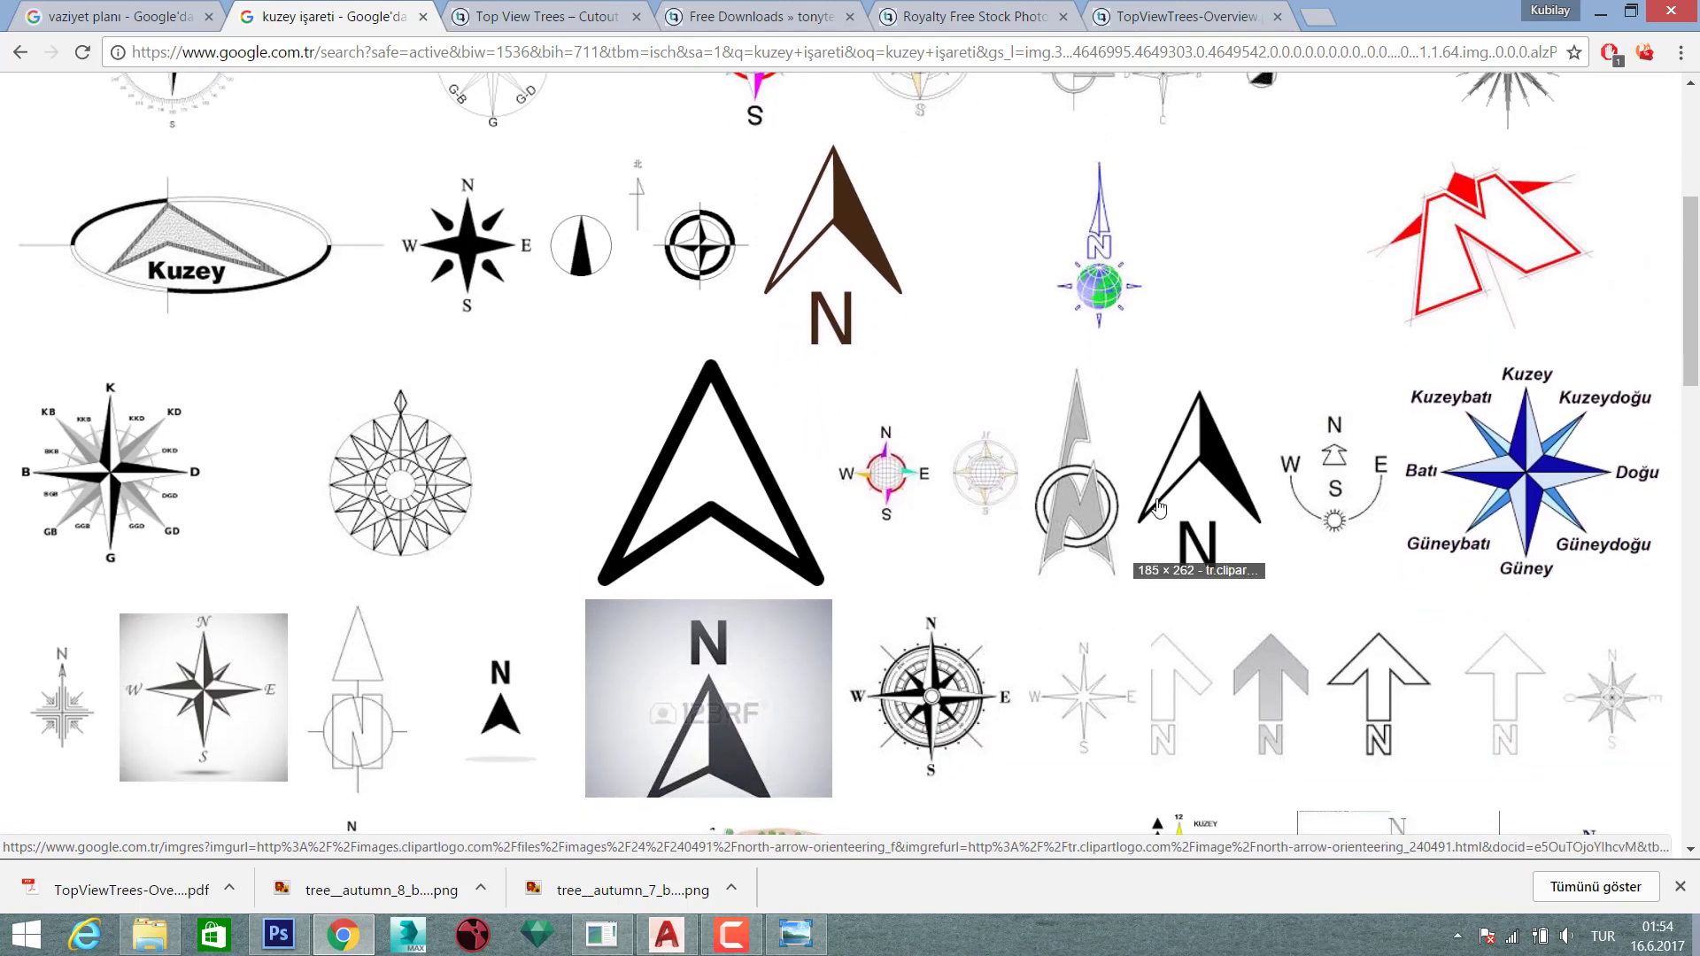
pyautogui.click(821, 230)
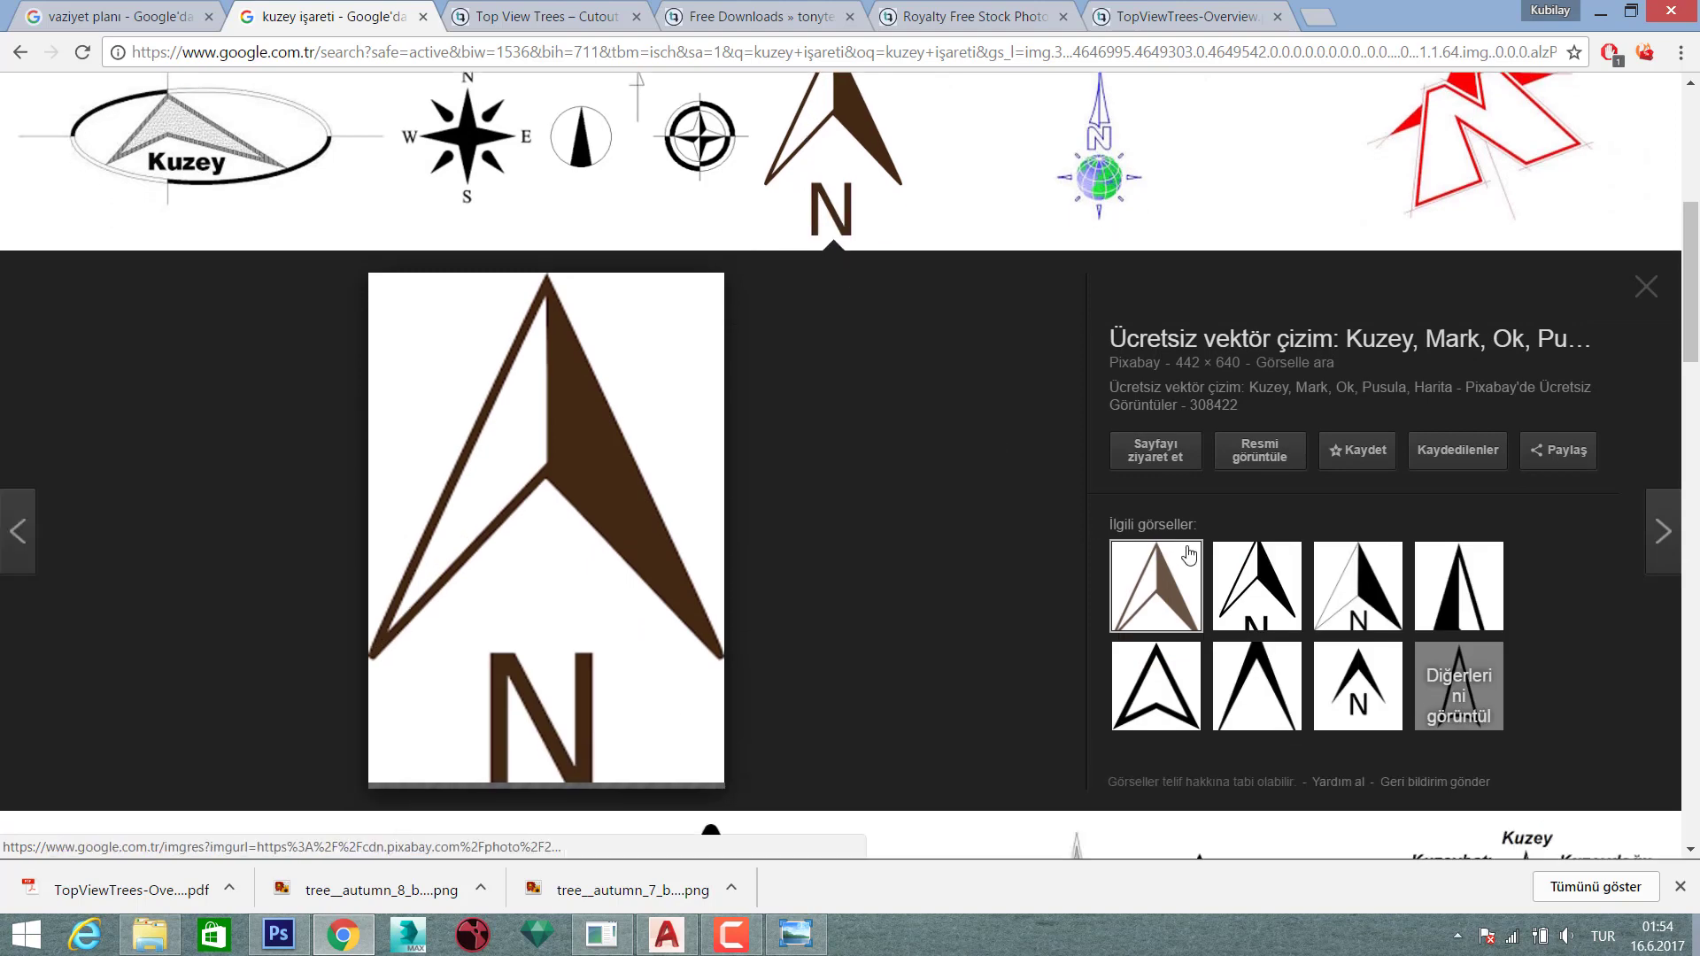
pyautogui.click(1259, 449)
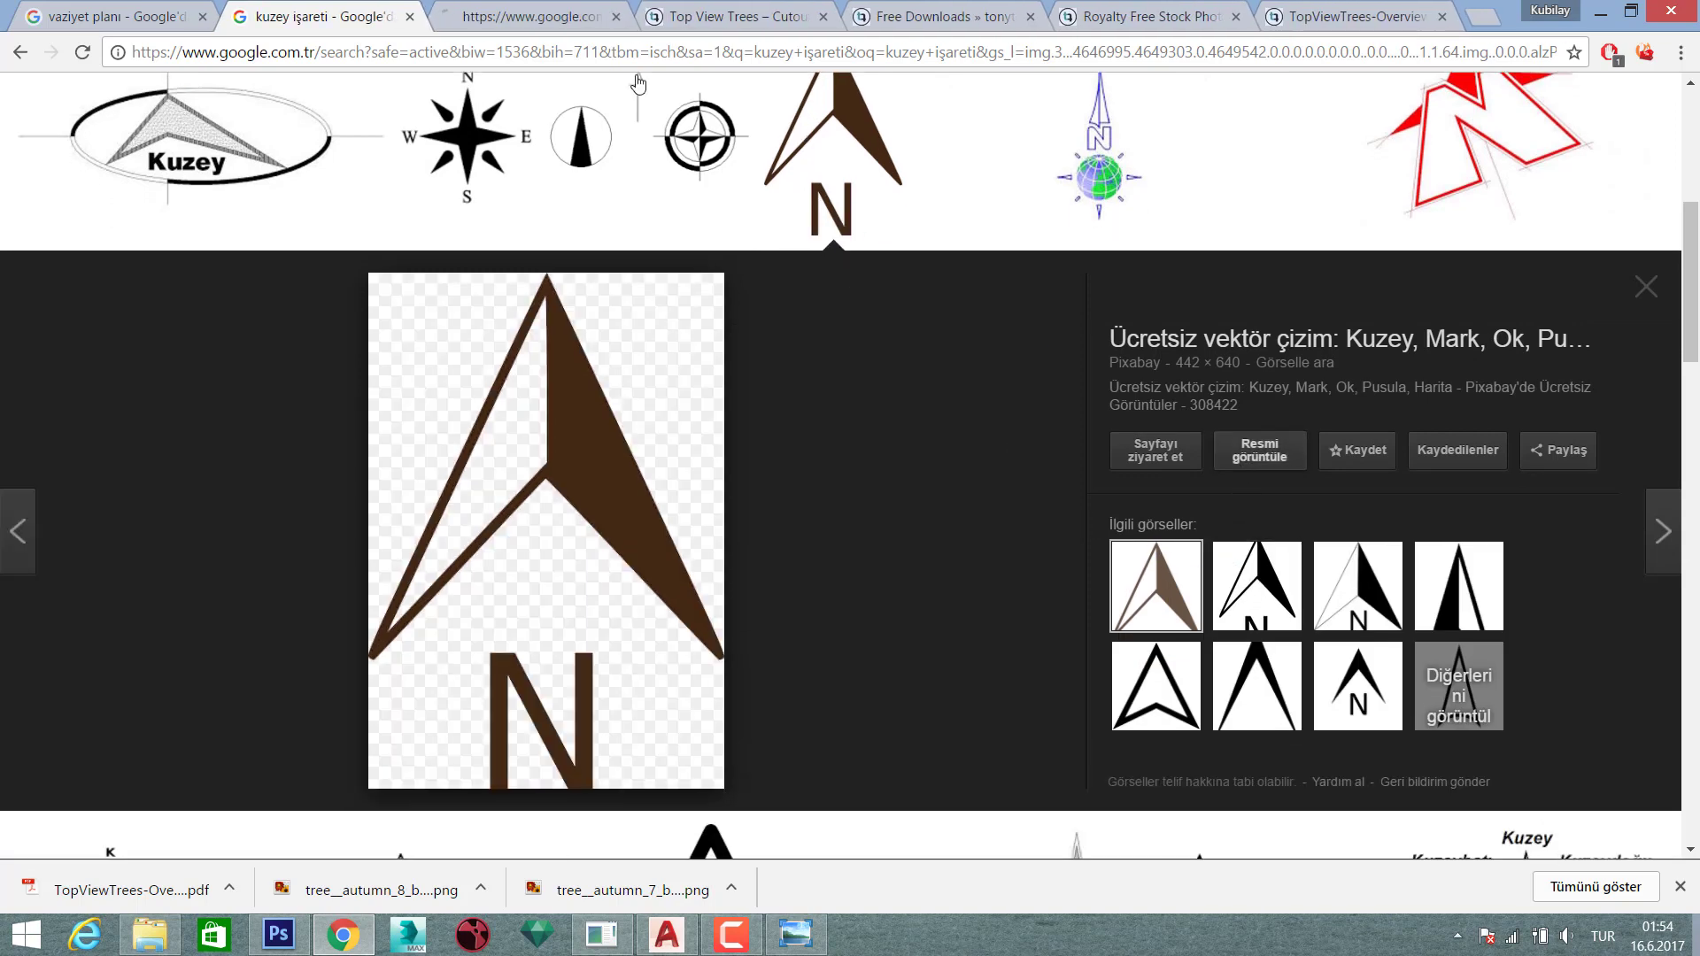
# - On the Pixabay page, request the free 884×1280 PNG download of the north arrow
pyautogui.click(528, 10)
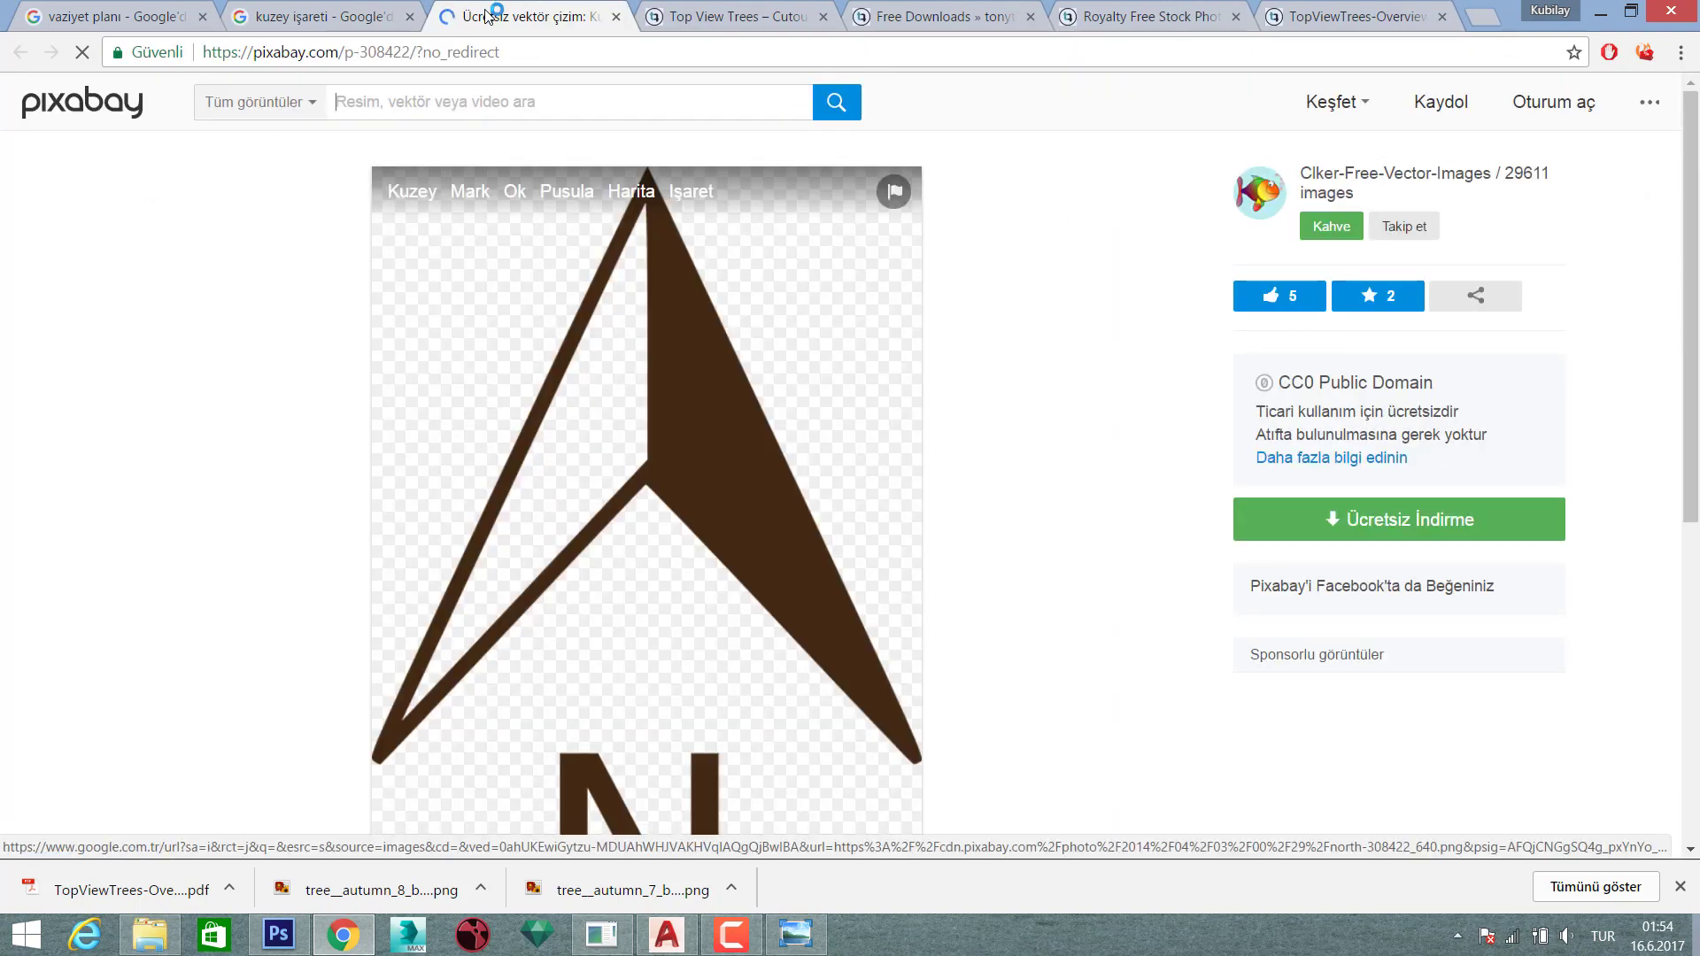
pyautogui.scroll(-1, 624, 407)
pyautogui.scroll(-4, 625, 407)
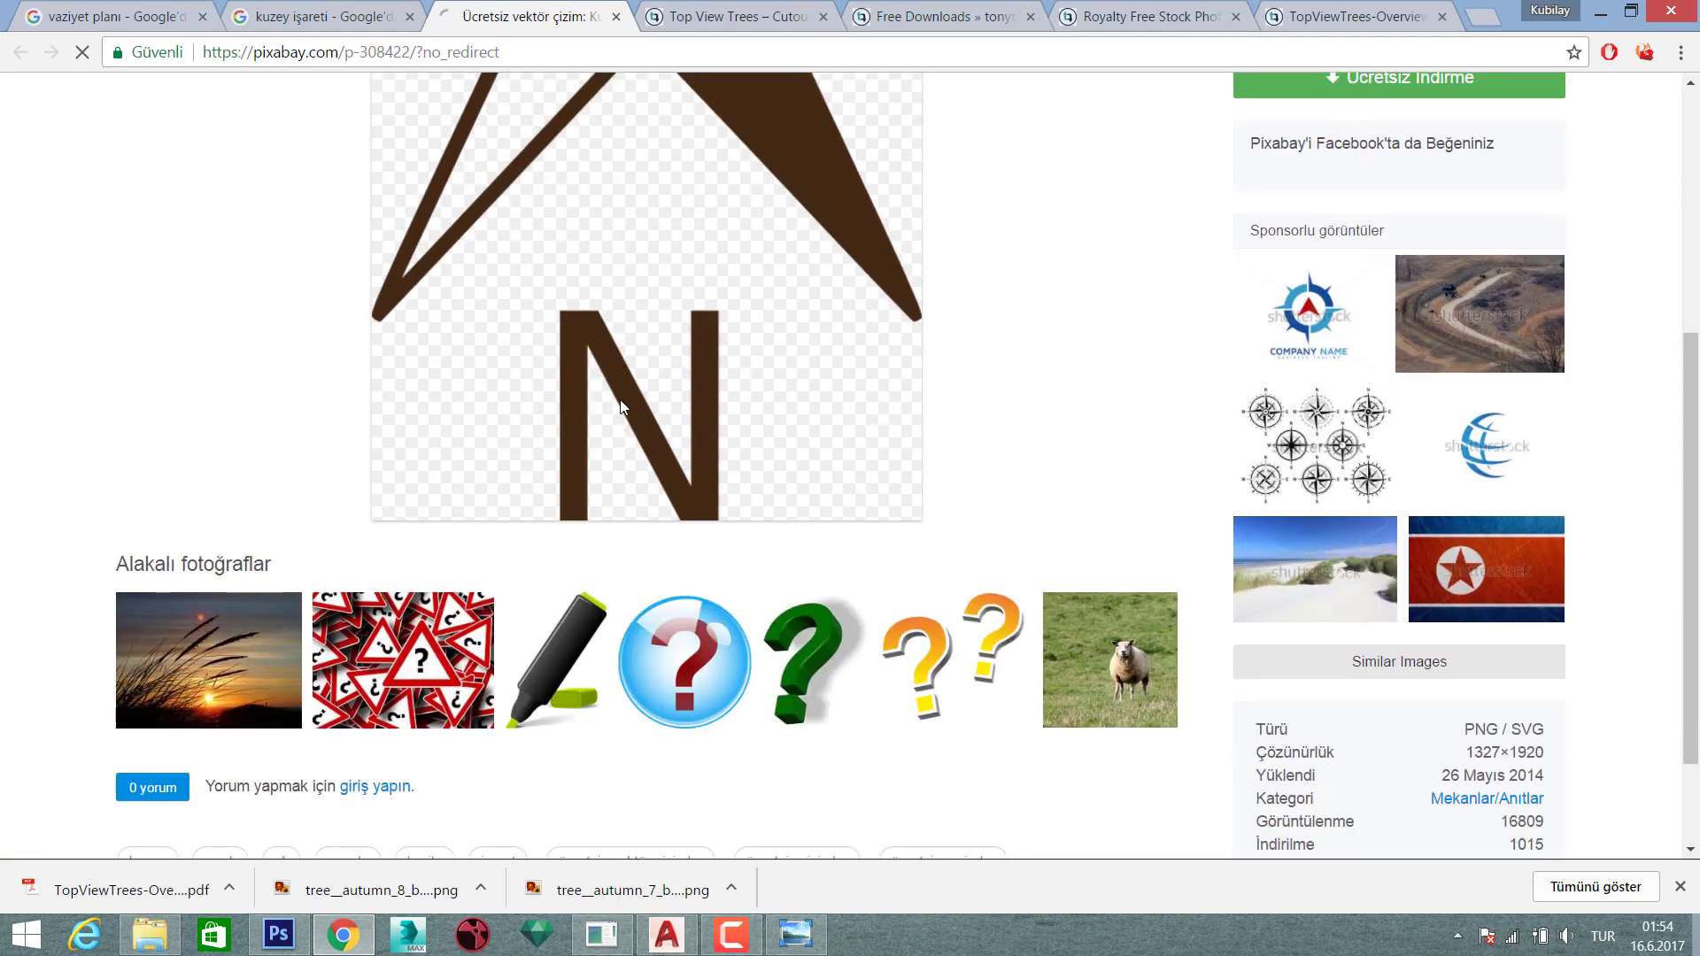
pyautogui.scroll(4, 623, 410)
pyautogui.moveTo(646, 399)
pyautogui.click(627, 326)
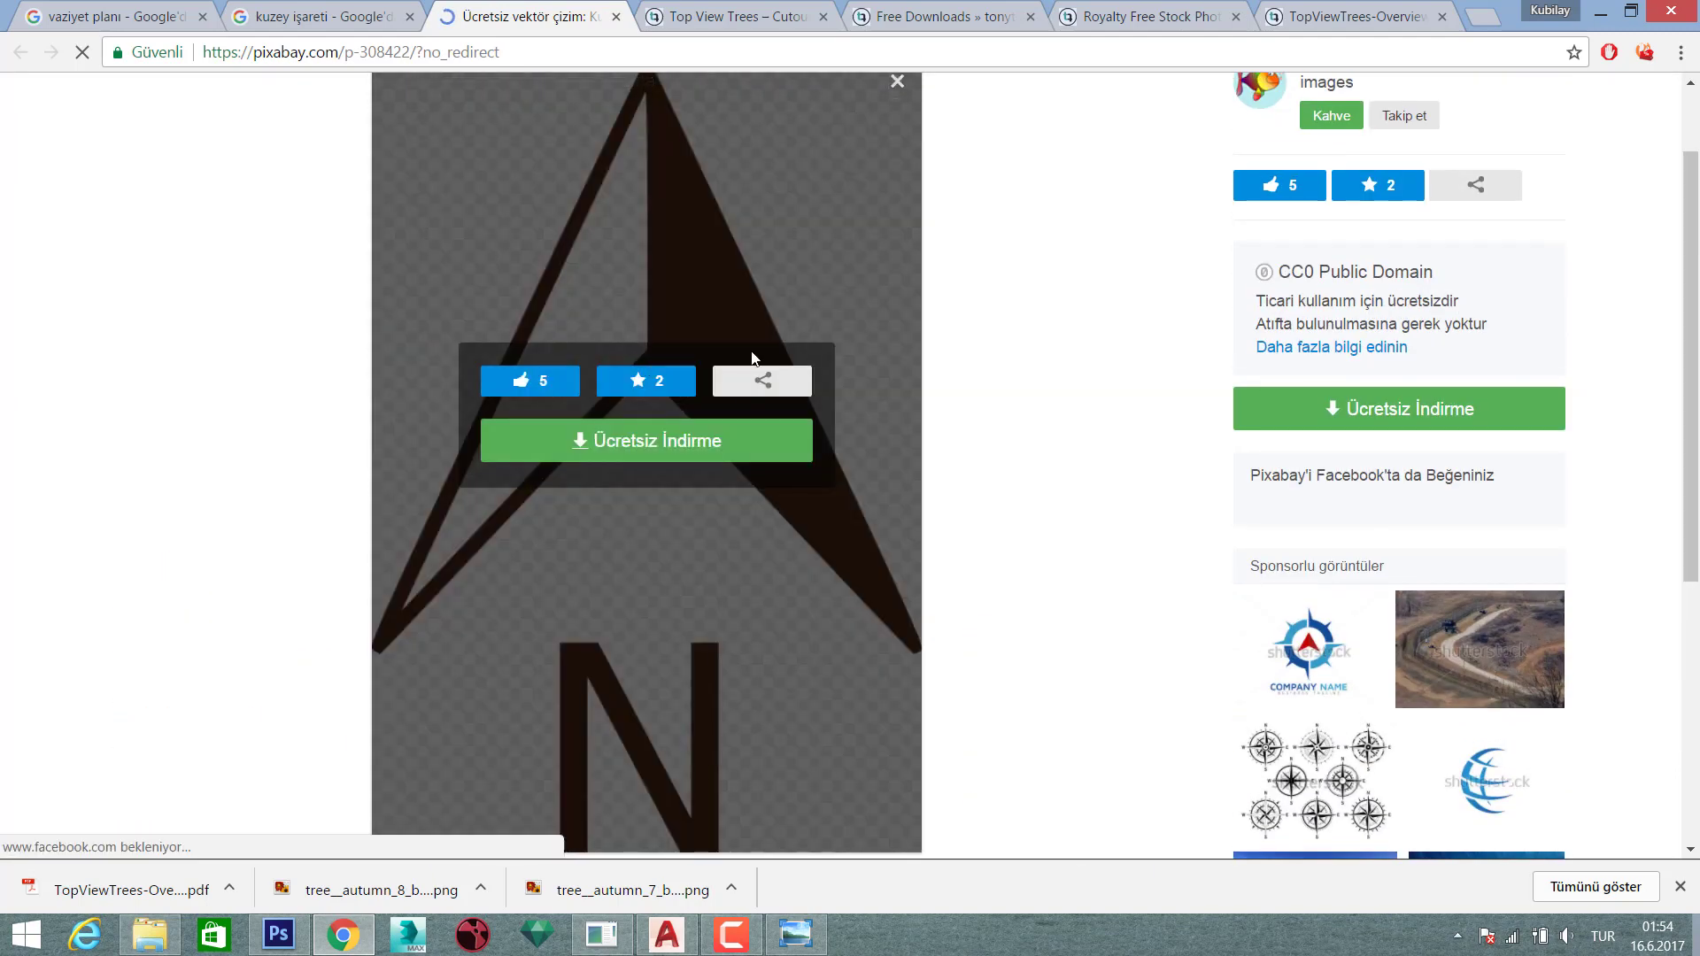
pyautogui.click(740, 433)
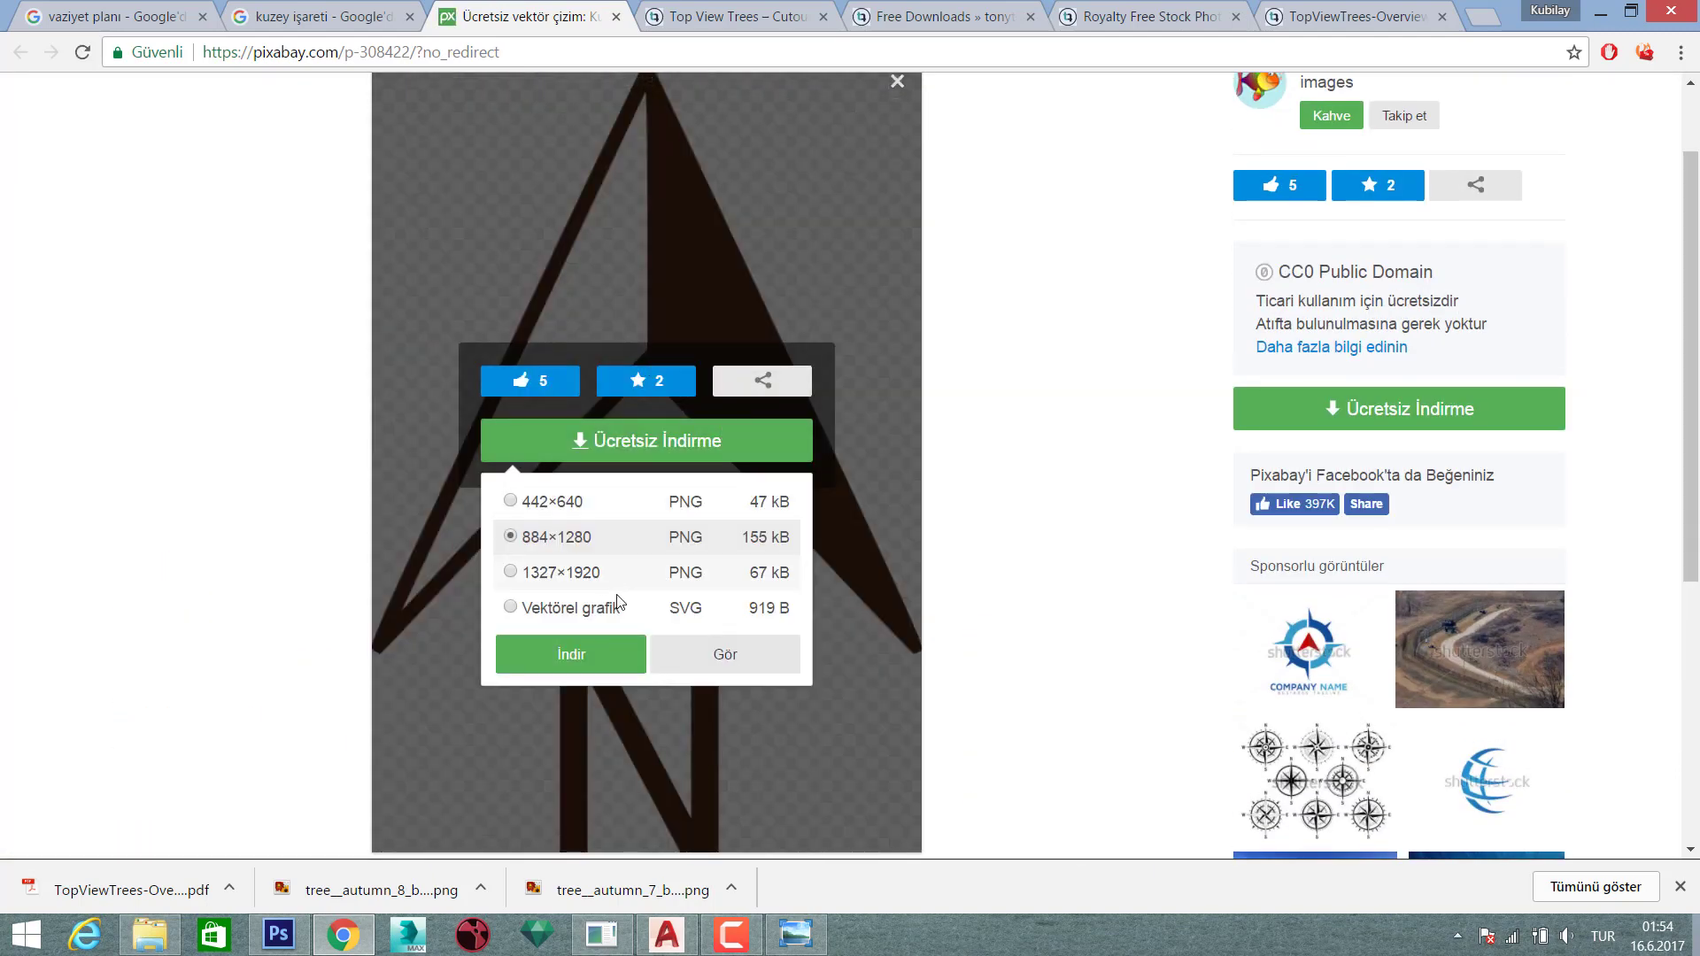
pyautogui.click(621, 663)
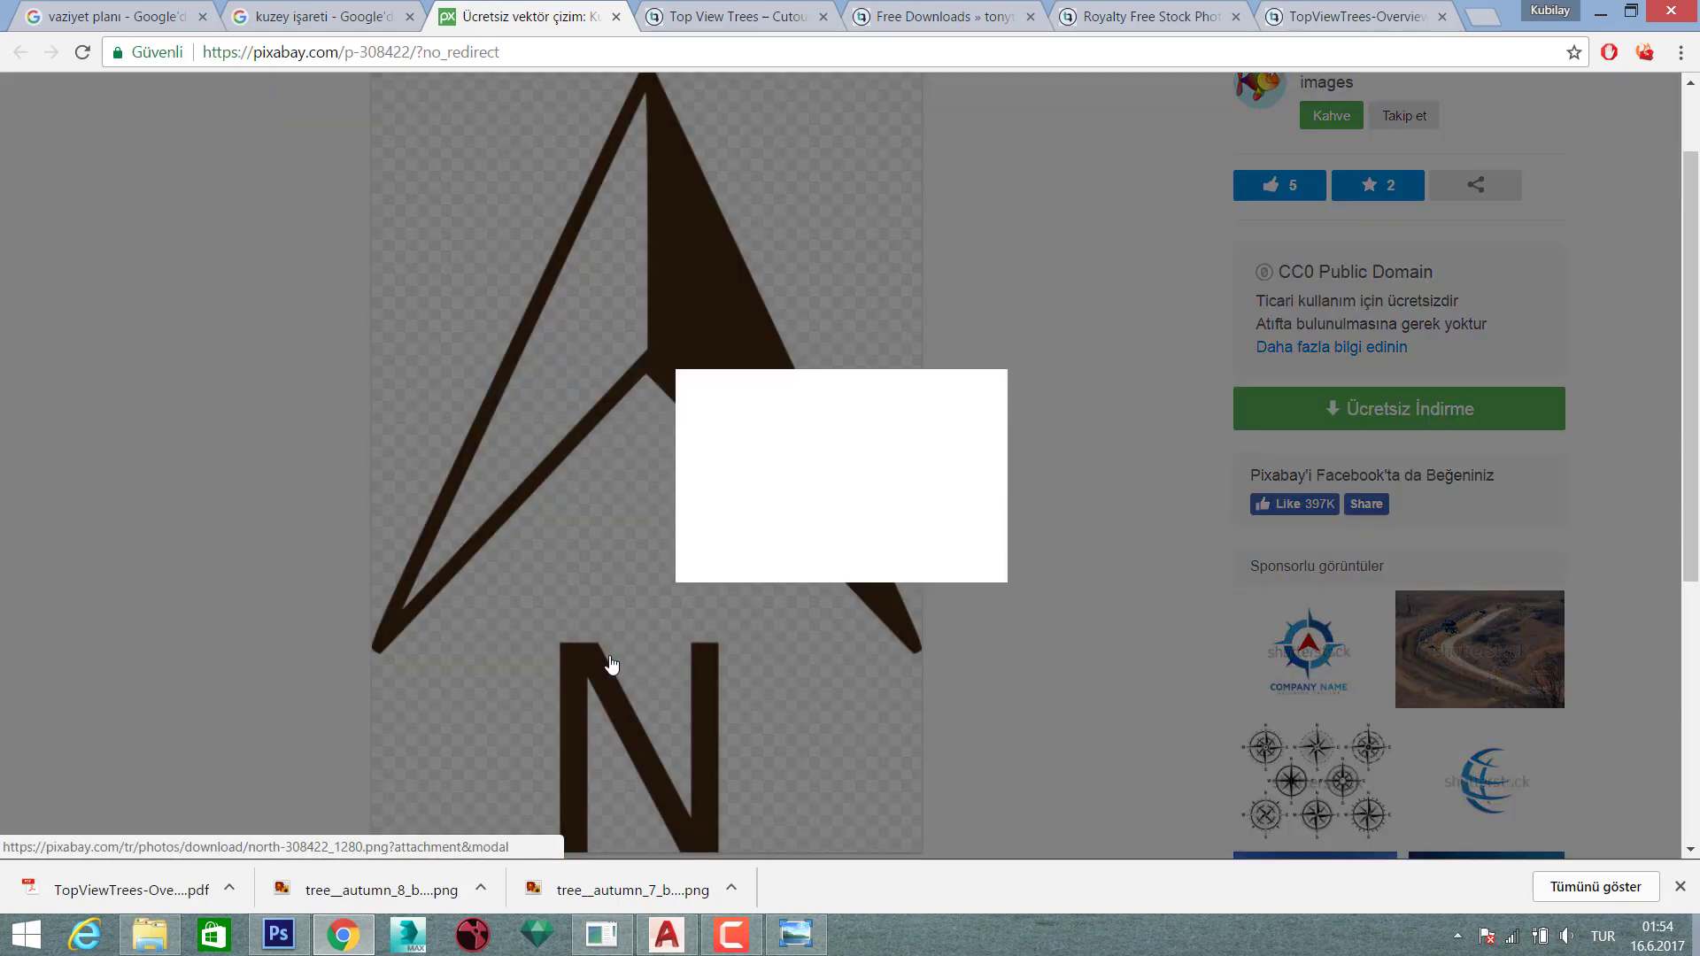
# - Enter the verification text and submit it to start the download
pyautogui.click(848, 589)
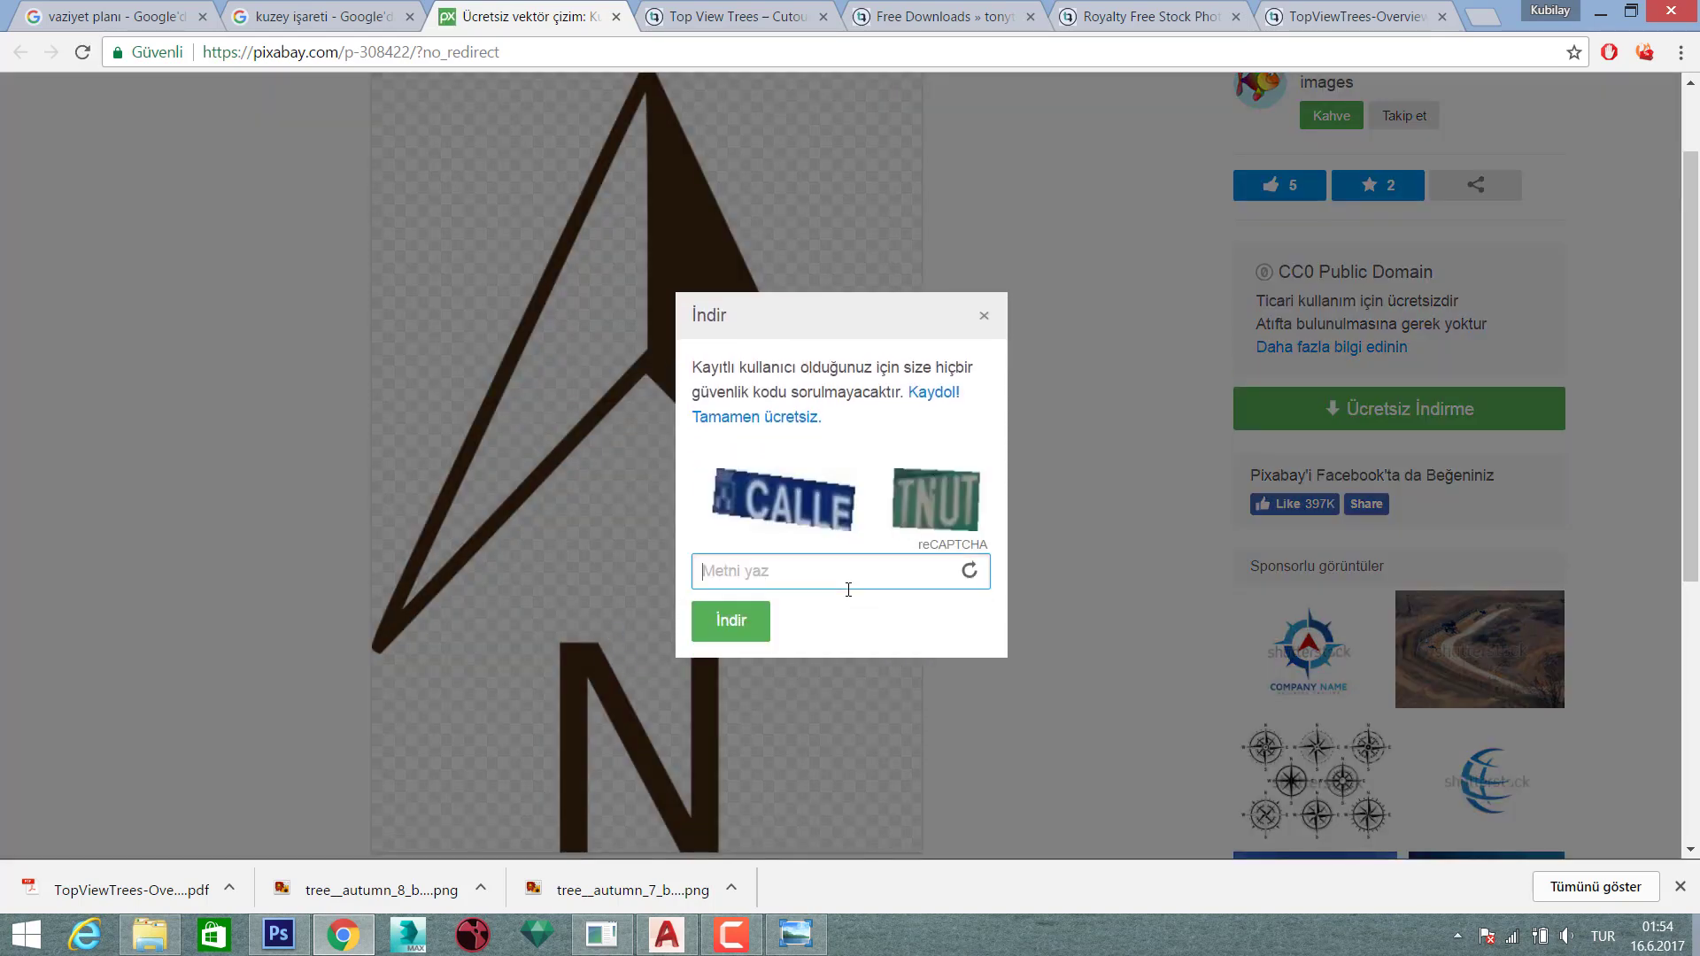
pyautogui.write('Calle TNUT')
pyautogui.moveTo(740, 573); pyautogui.dragTo(710, 570)
pyautogui.write('A')
pyautogui.write('LLE TNUT')
pyautogui.click(751, 619)
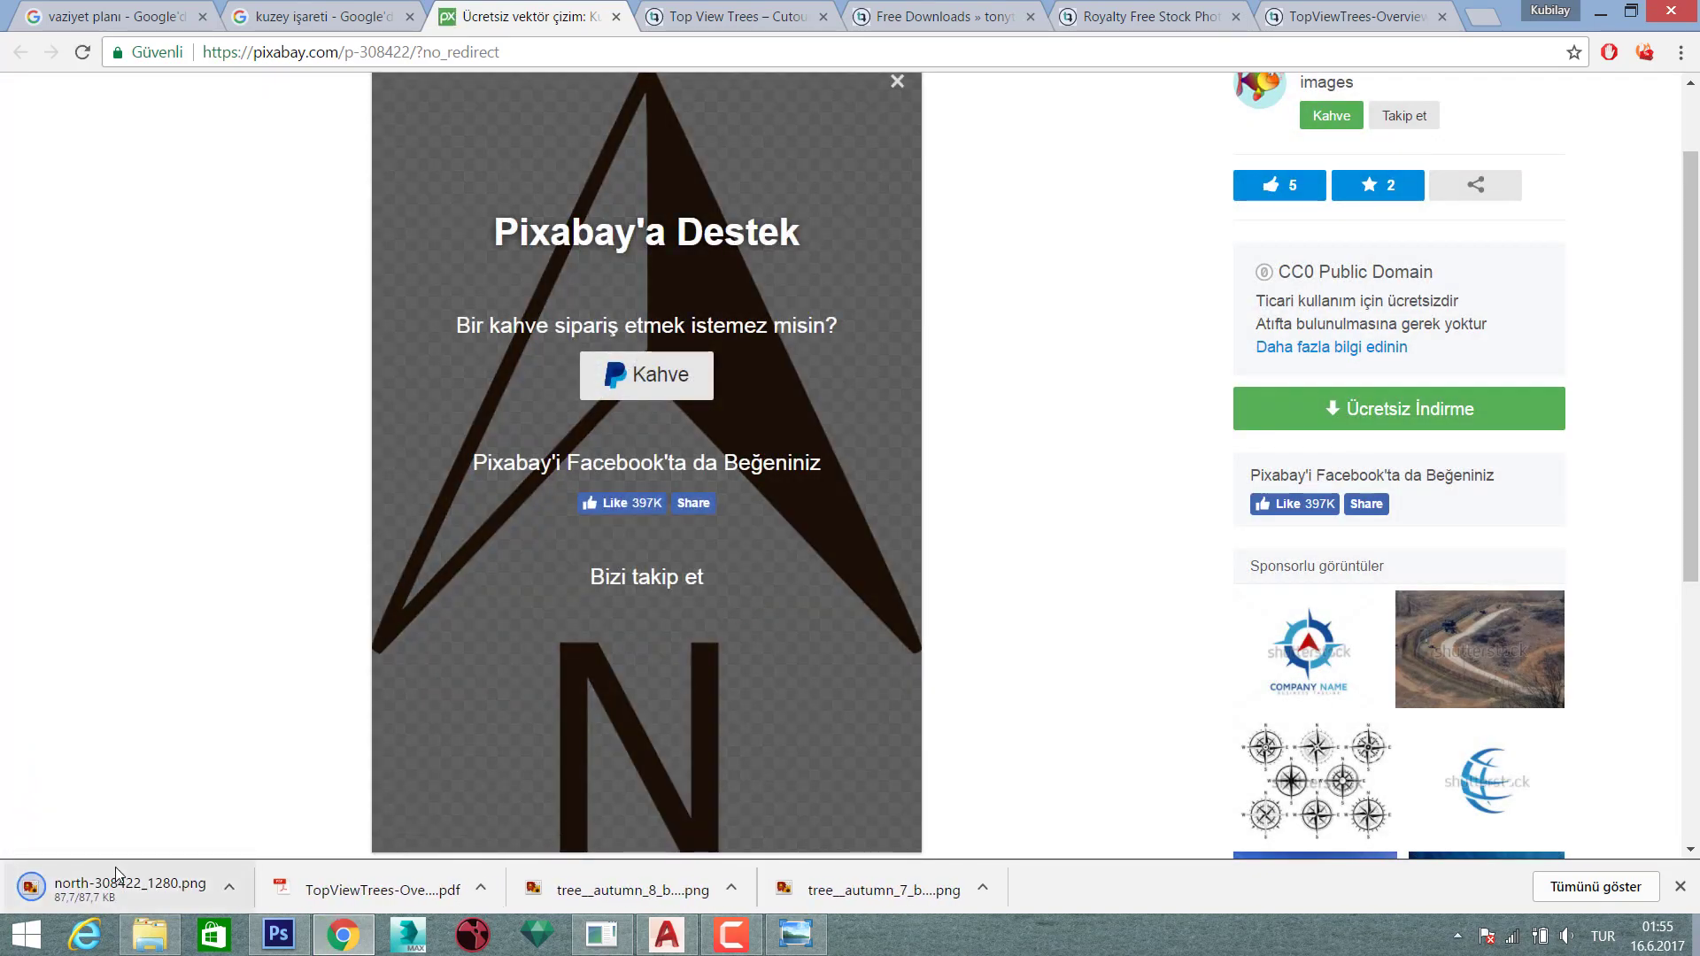
# - Place the downloaded north arrow on the site plan, scaled to about 40% at top right
pyautogui.moveTo(127, 887)
pyautogui.mouseDown()
pyautogui.moveTo(285, 903)
pyautogui.moveTo(1393, 68)
pyautogui.mouseUp()
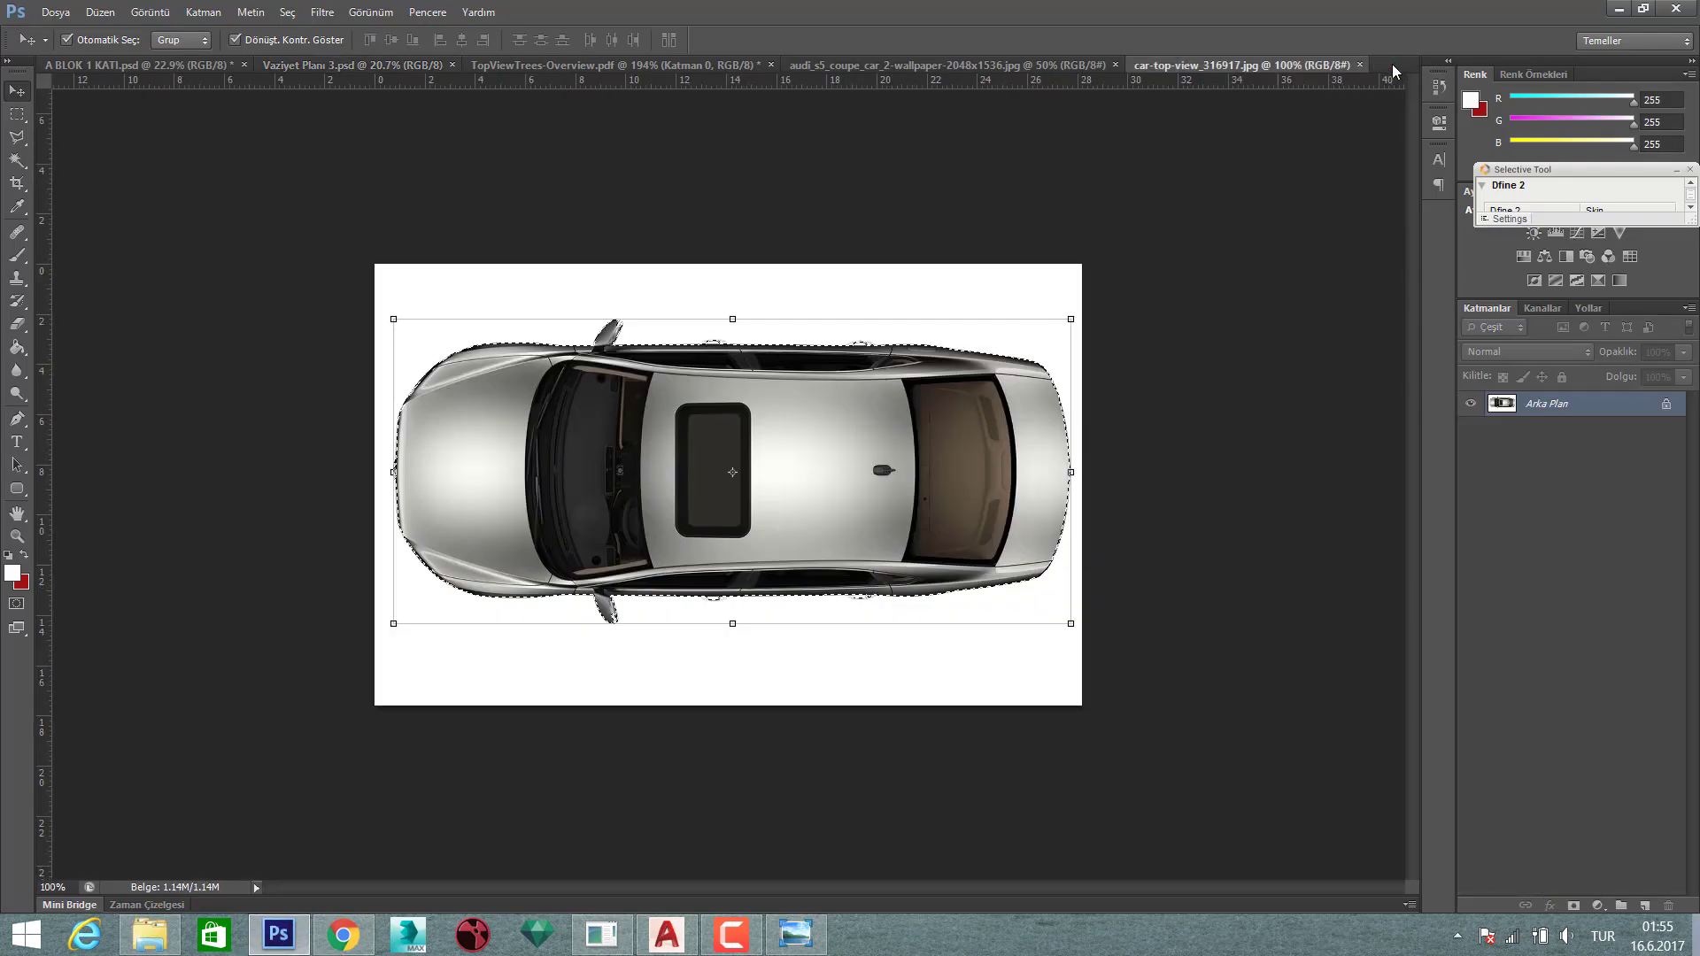
pyautogui.moveTo(1347, 127); pyautogui.dragTo(1289, 259)
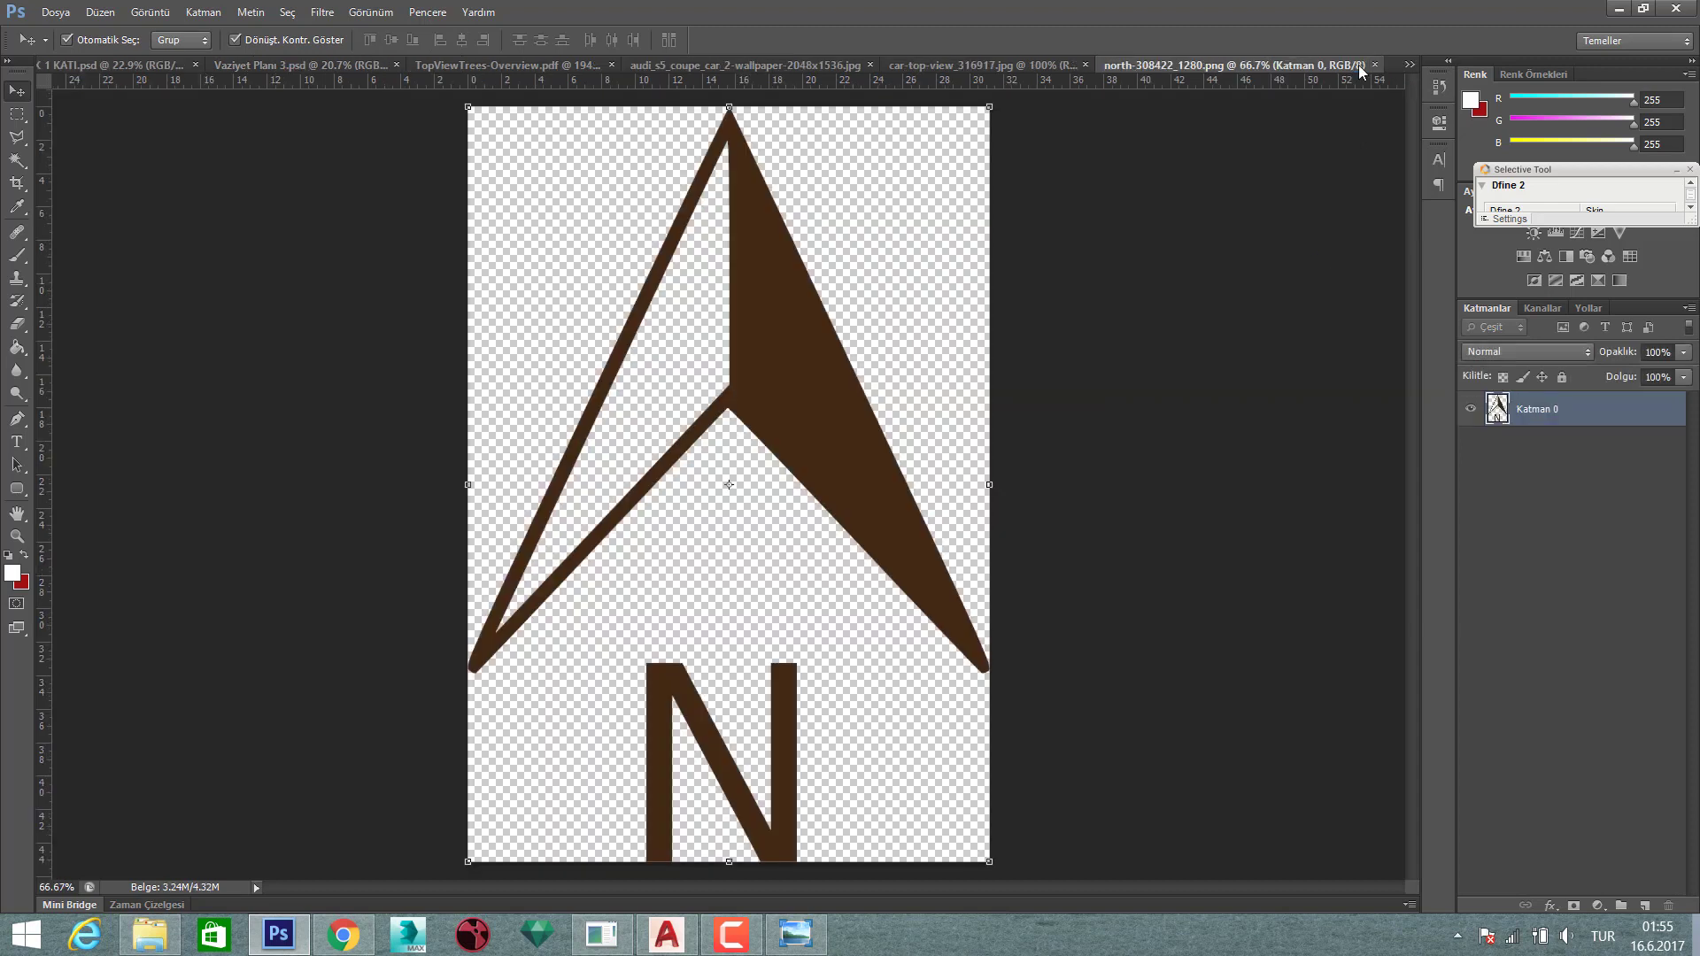
pyautogui.moveTo(787, 402); pyautogui.dragTo(921, 268)
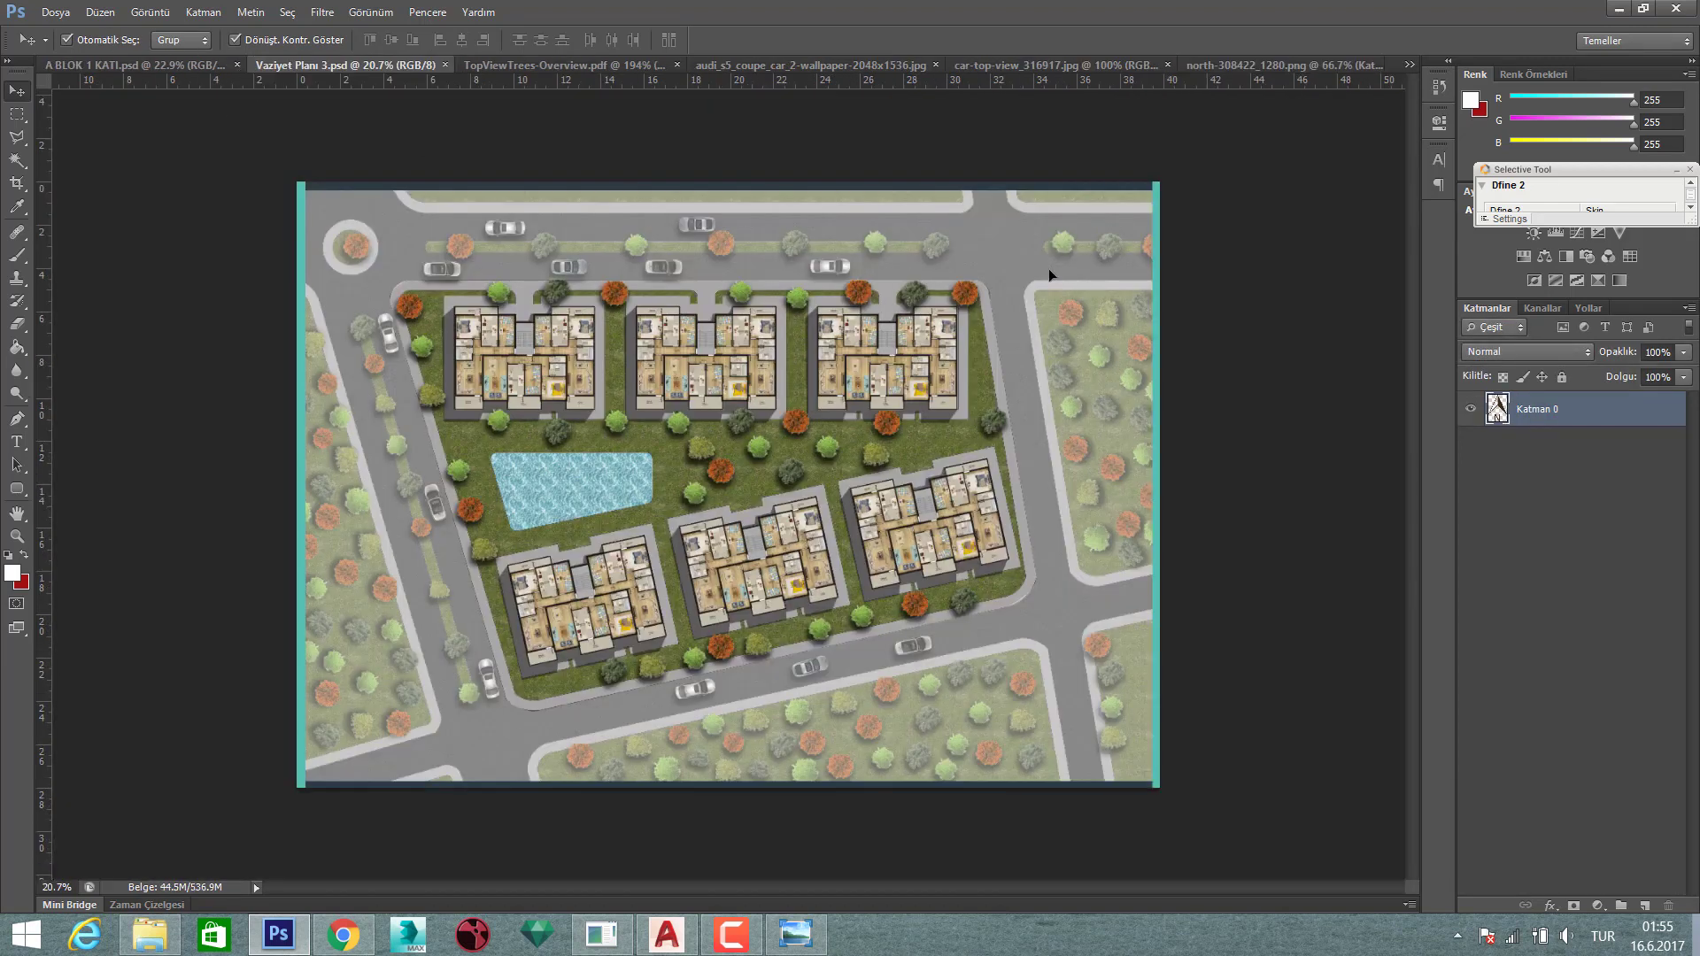
pyautogui.moveTo(921, 268); pyautogui.dragTo(1112, 295)
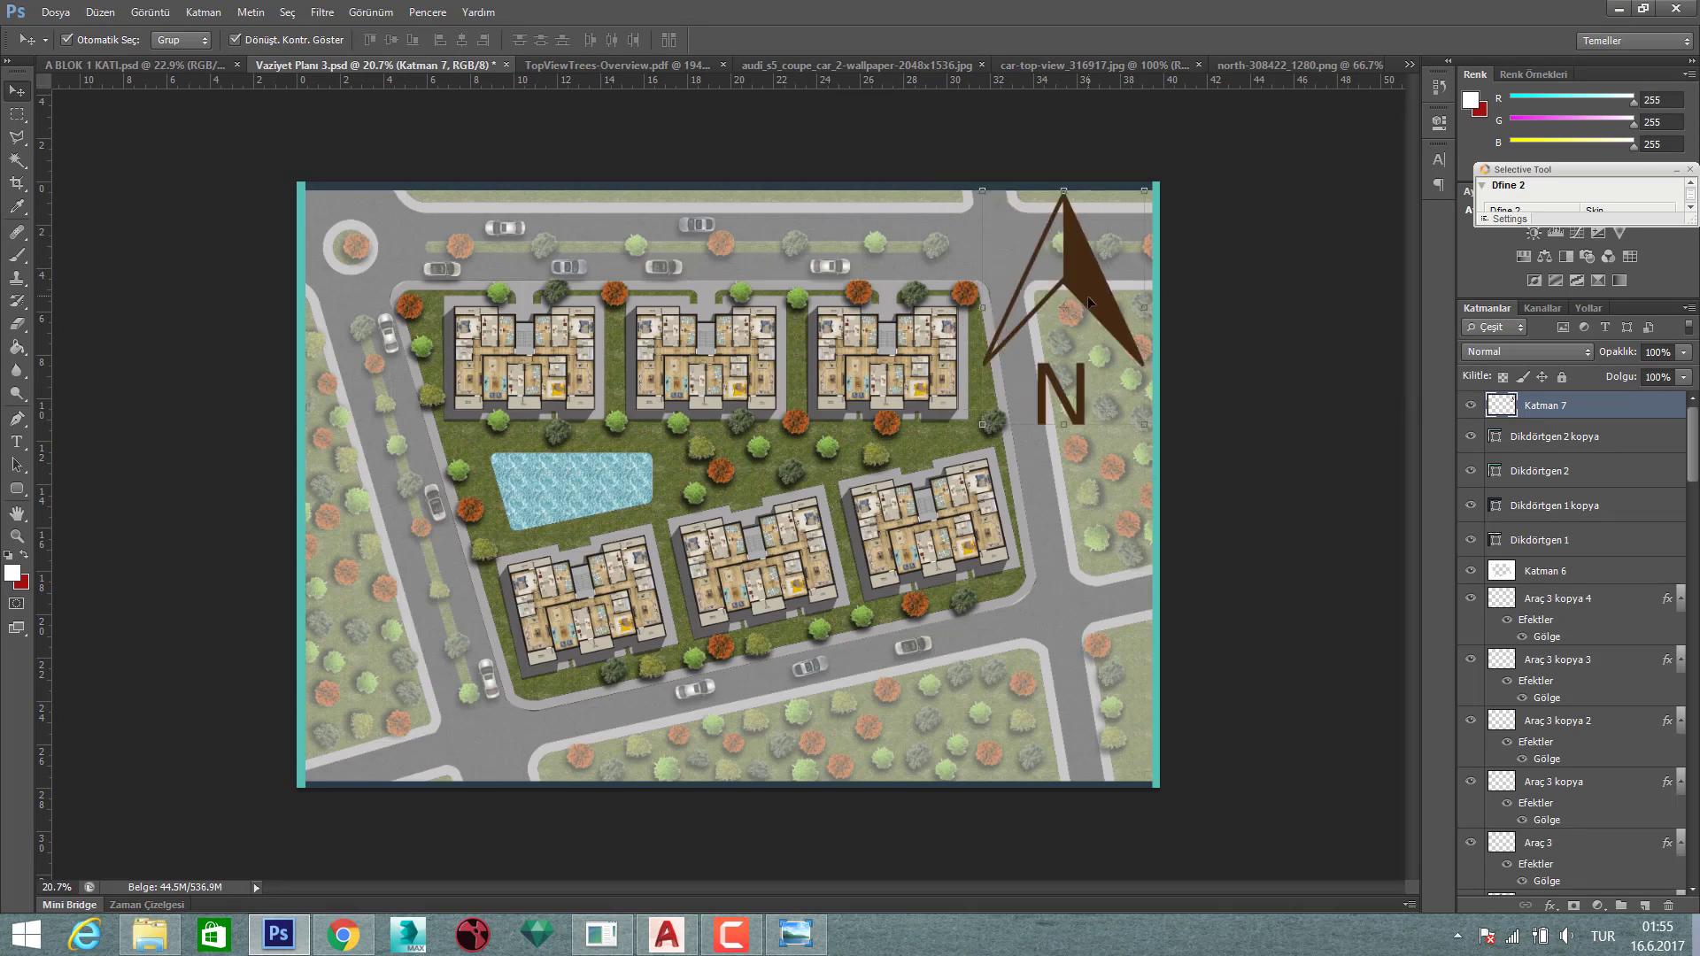
pyautogui.moveTo(1141, 423)
pyautogui.mouseDown()
pyautogui.moveTo(1083, 307)
pyautogui.moveTo(1111, 279)
pyautogui.mouseUp()
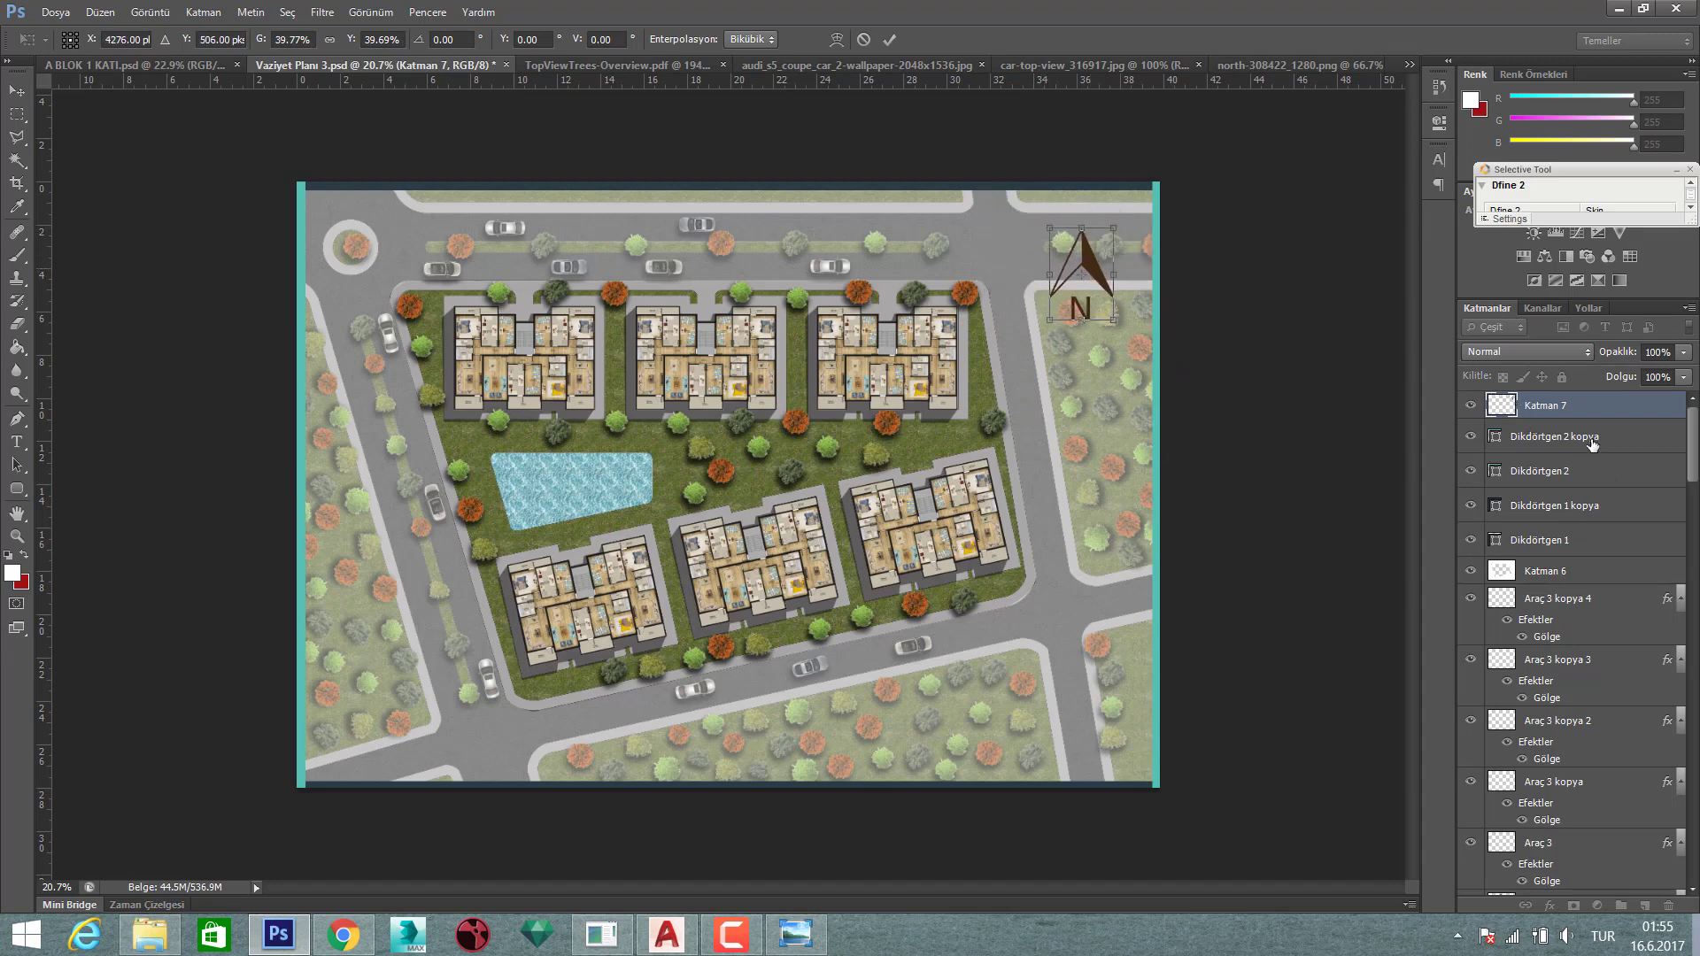
pyautogui.click(889, 39)
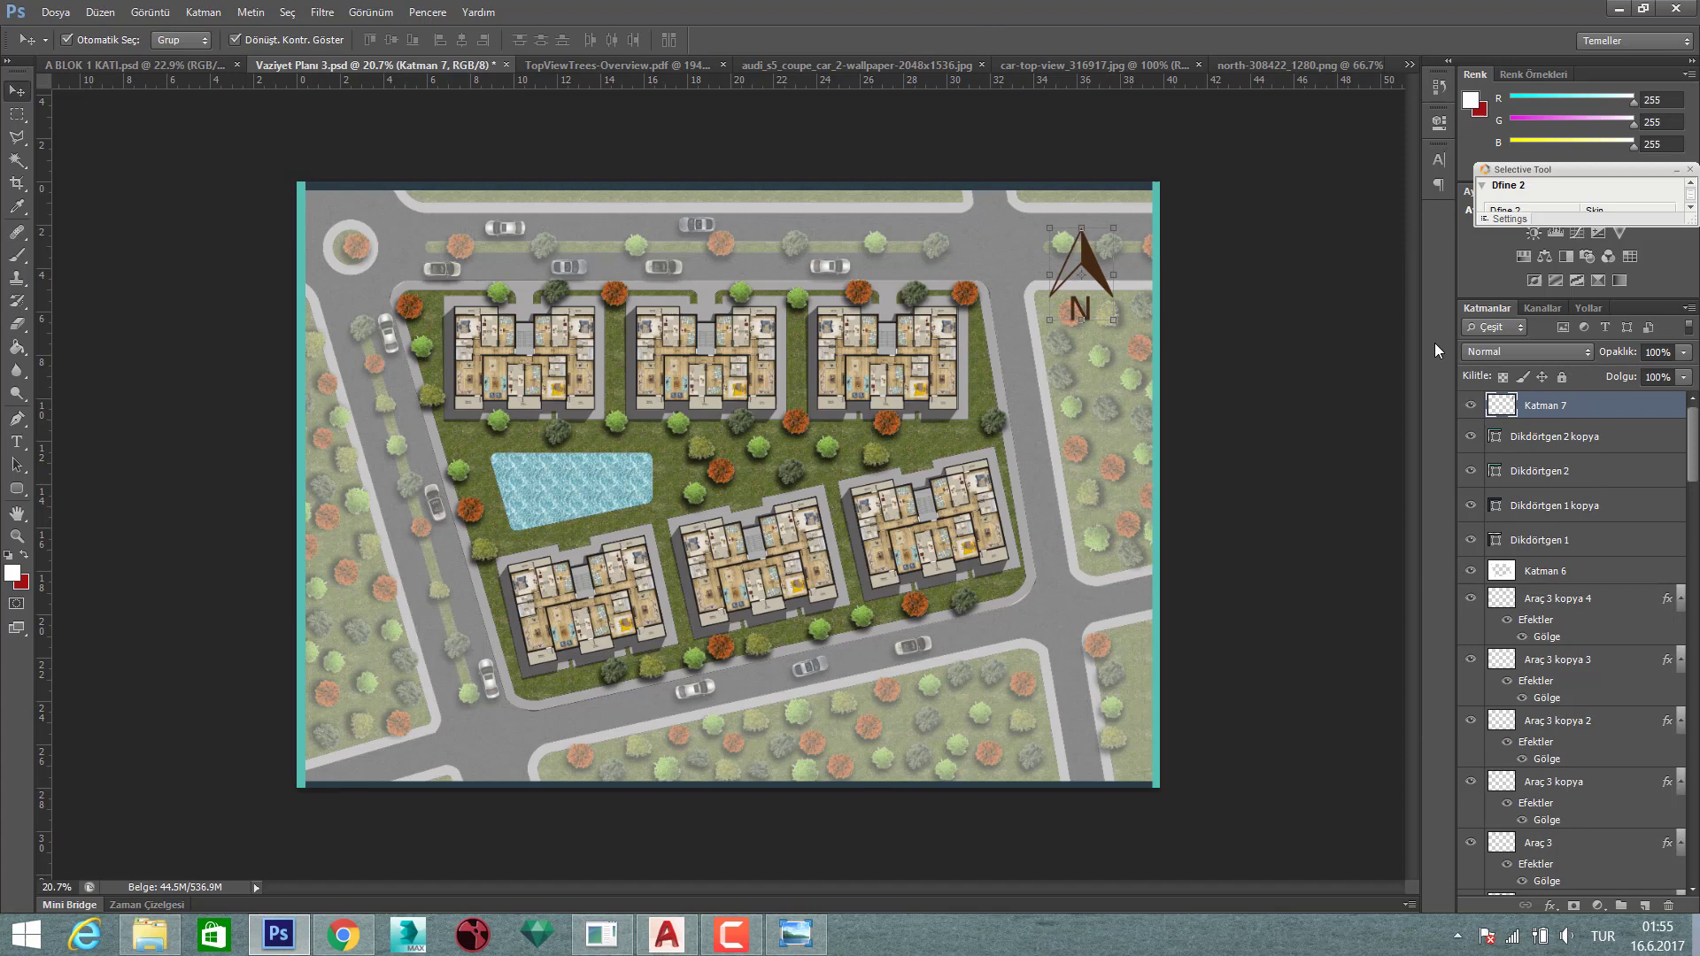
# - Give the north arrow layer a near-black #202020 Color Overlay
pyautogui.doubleClick(1500, 407)
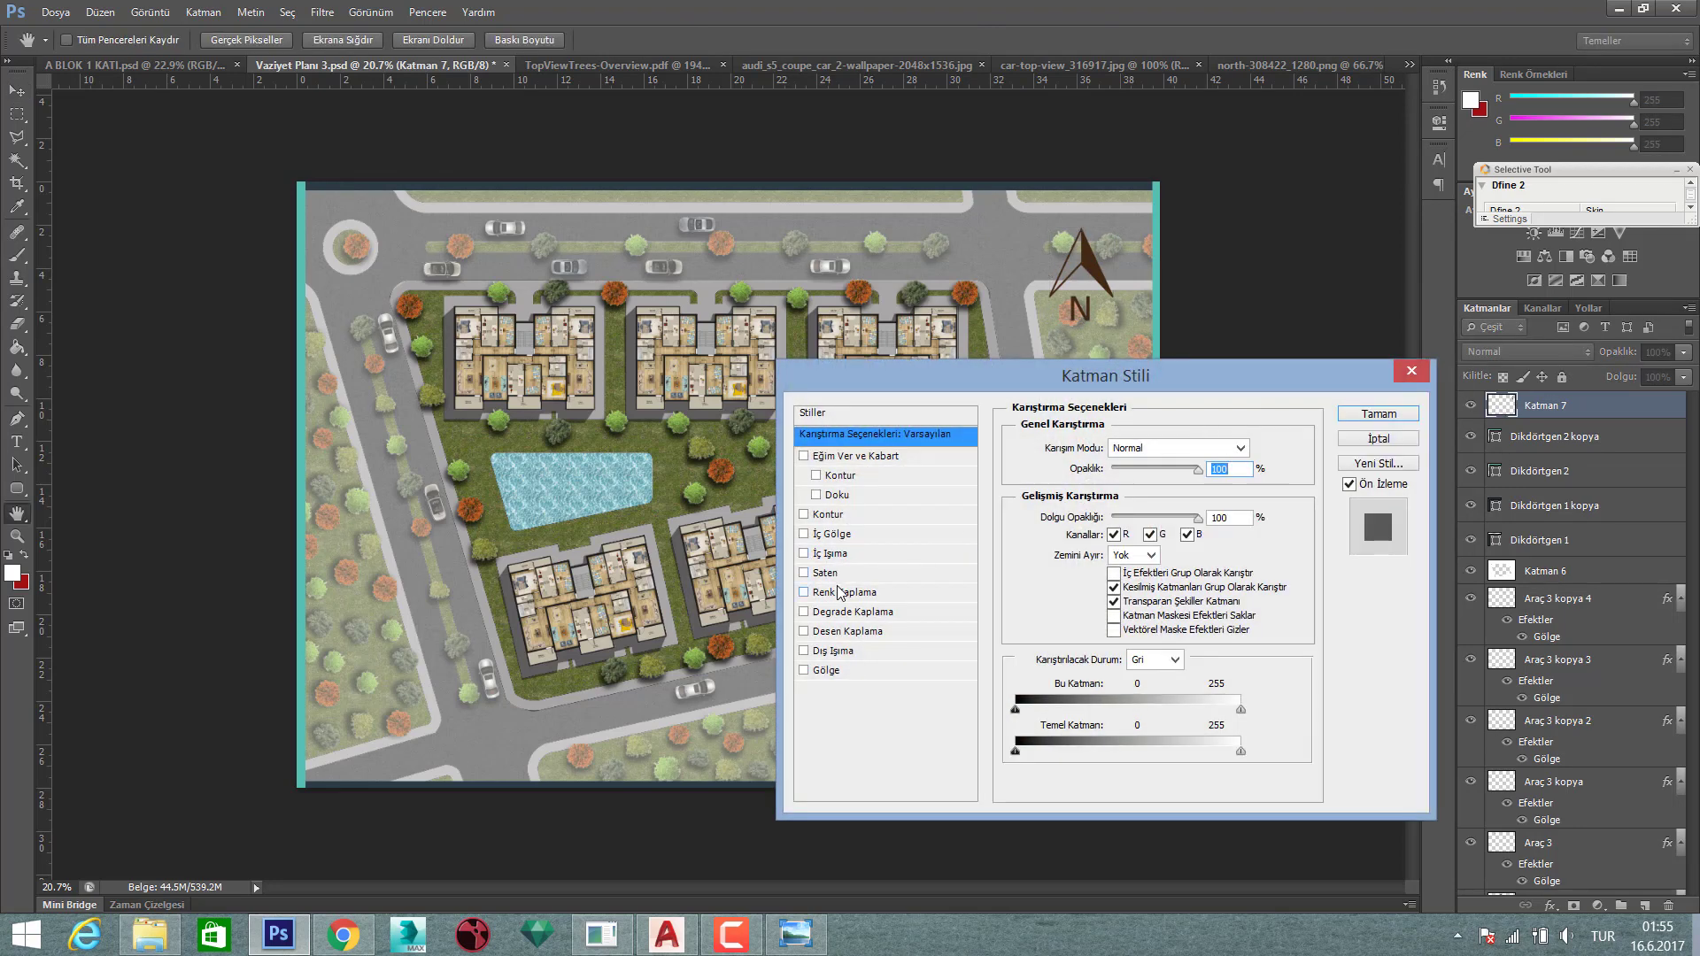
pyautogui.click(842, 592)
pyautogui.click(1252, 448)
pyautogui.moveTo(1151, 353); pyautogui.dragTo(1098, 369)
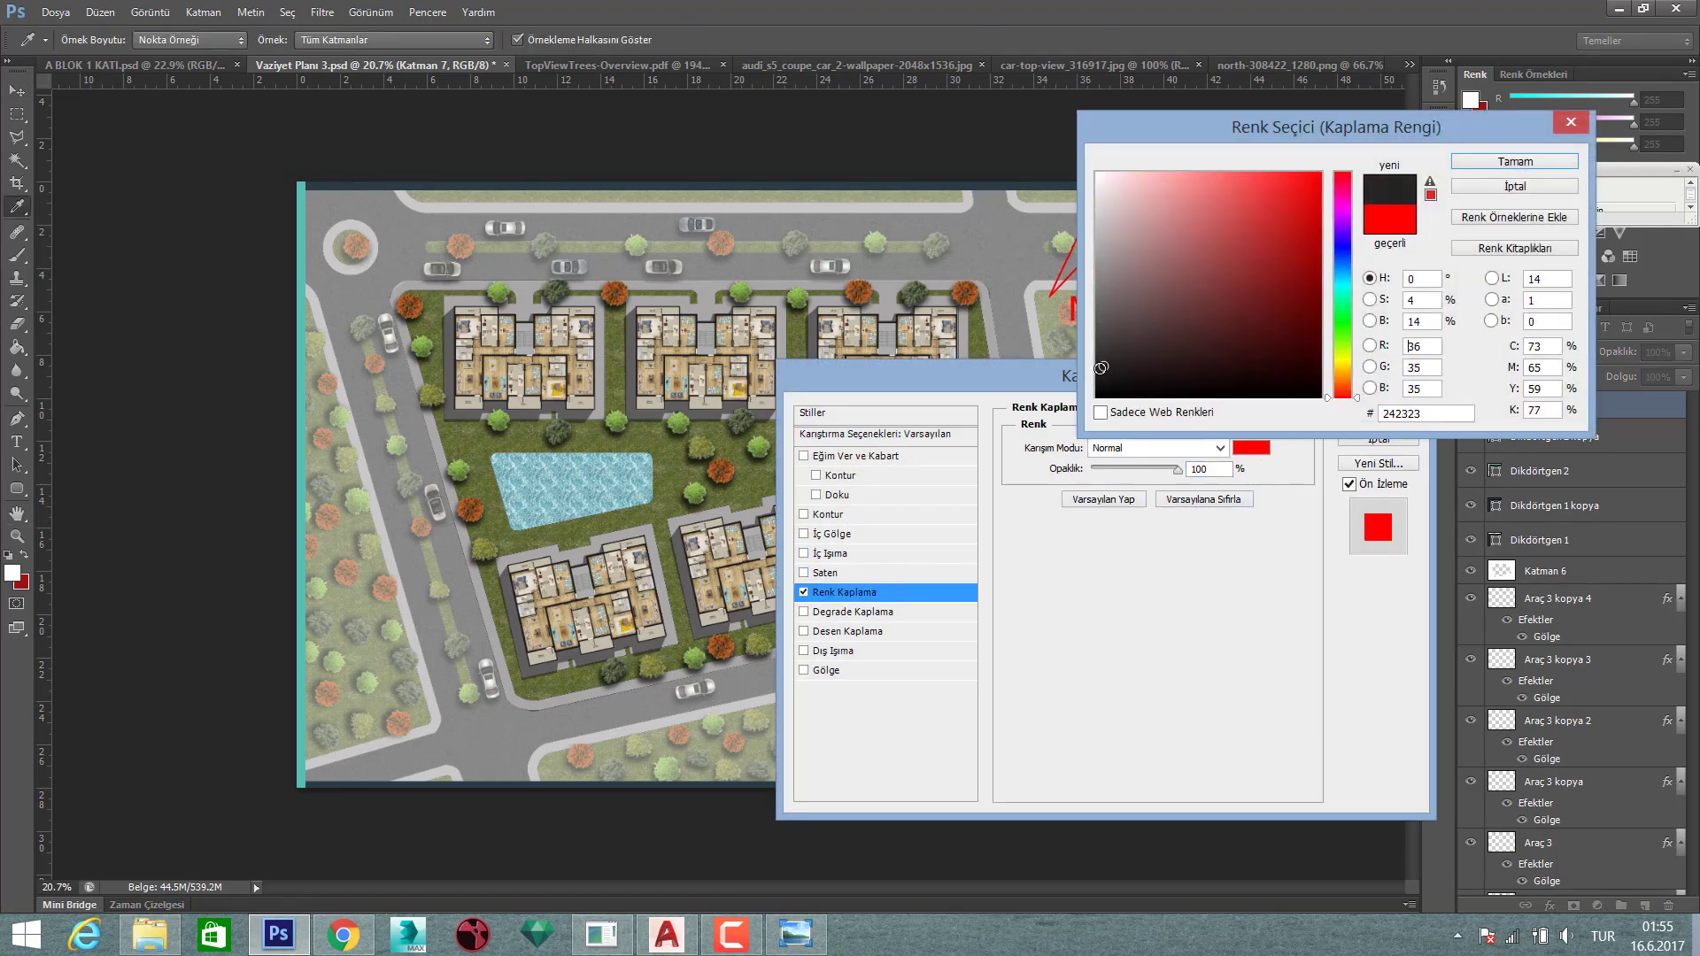
pyautogui.moveTo(1289, 144); pyautogui.dragTo(1389, 180)
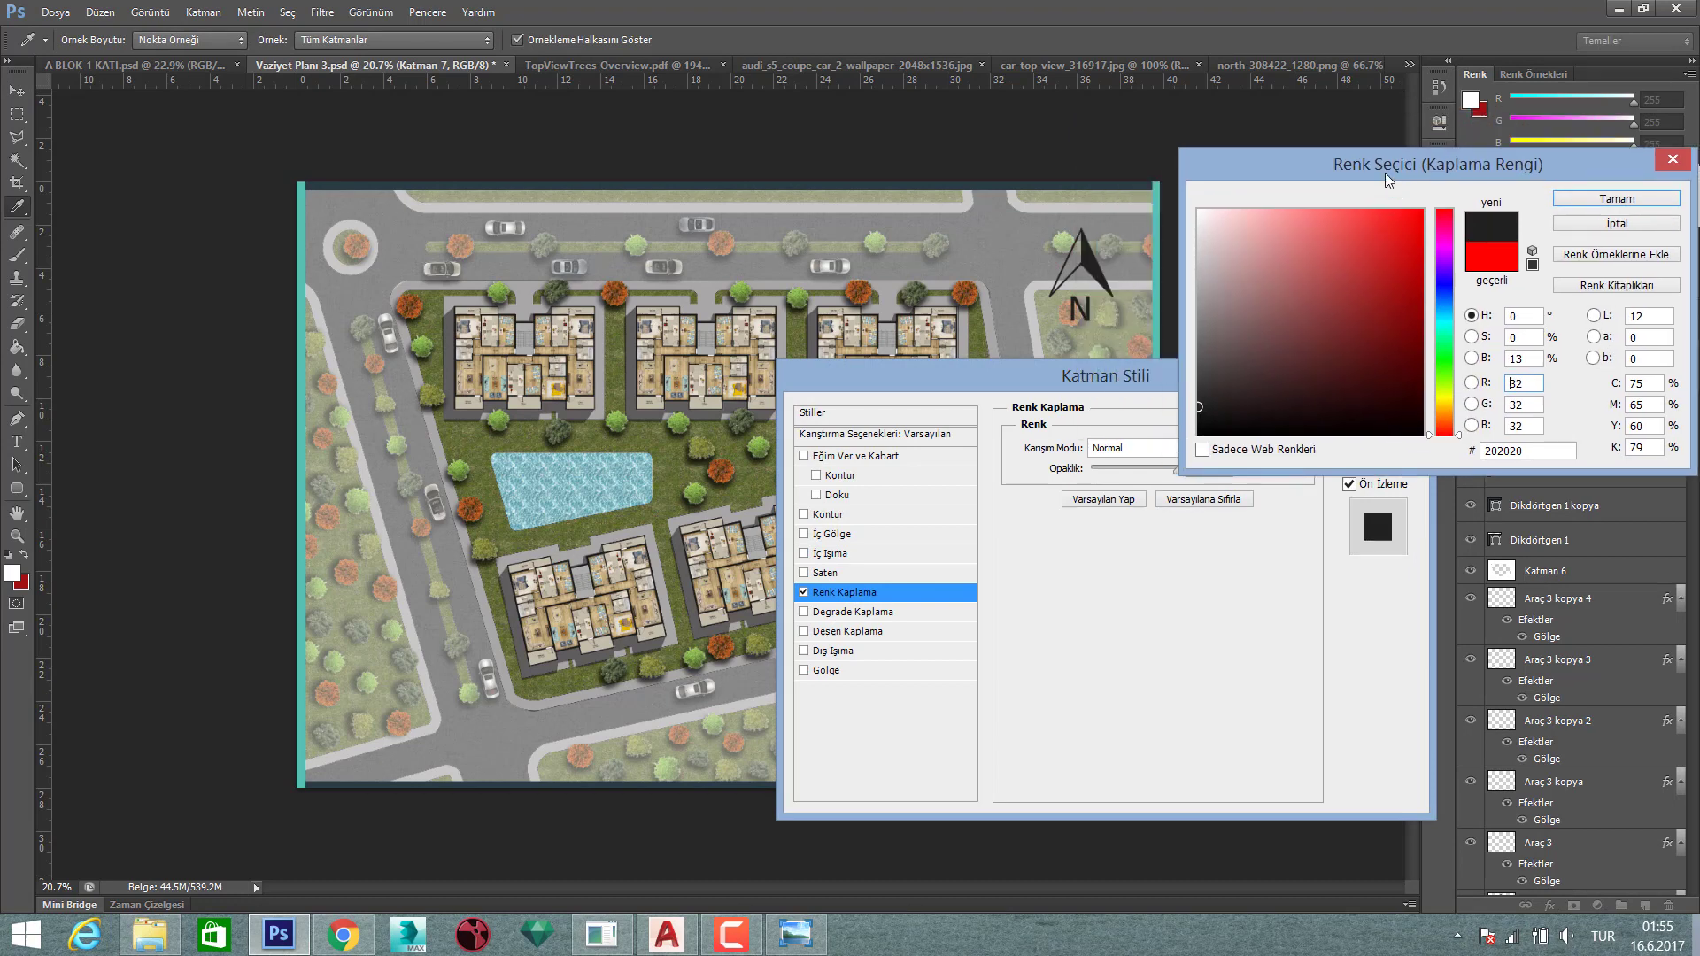
pyautogui.click(1617, 198)
pyautogui.click(1375, 410)
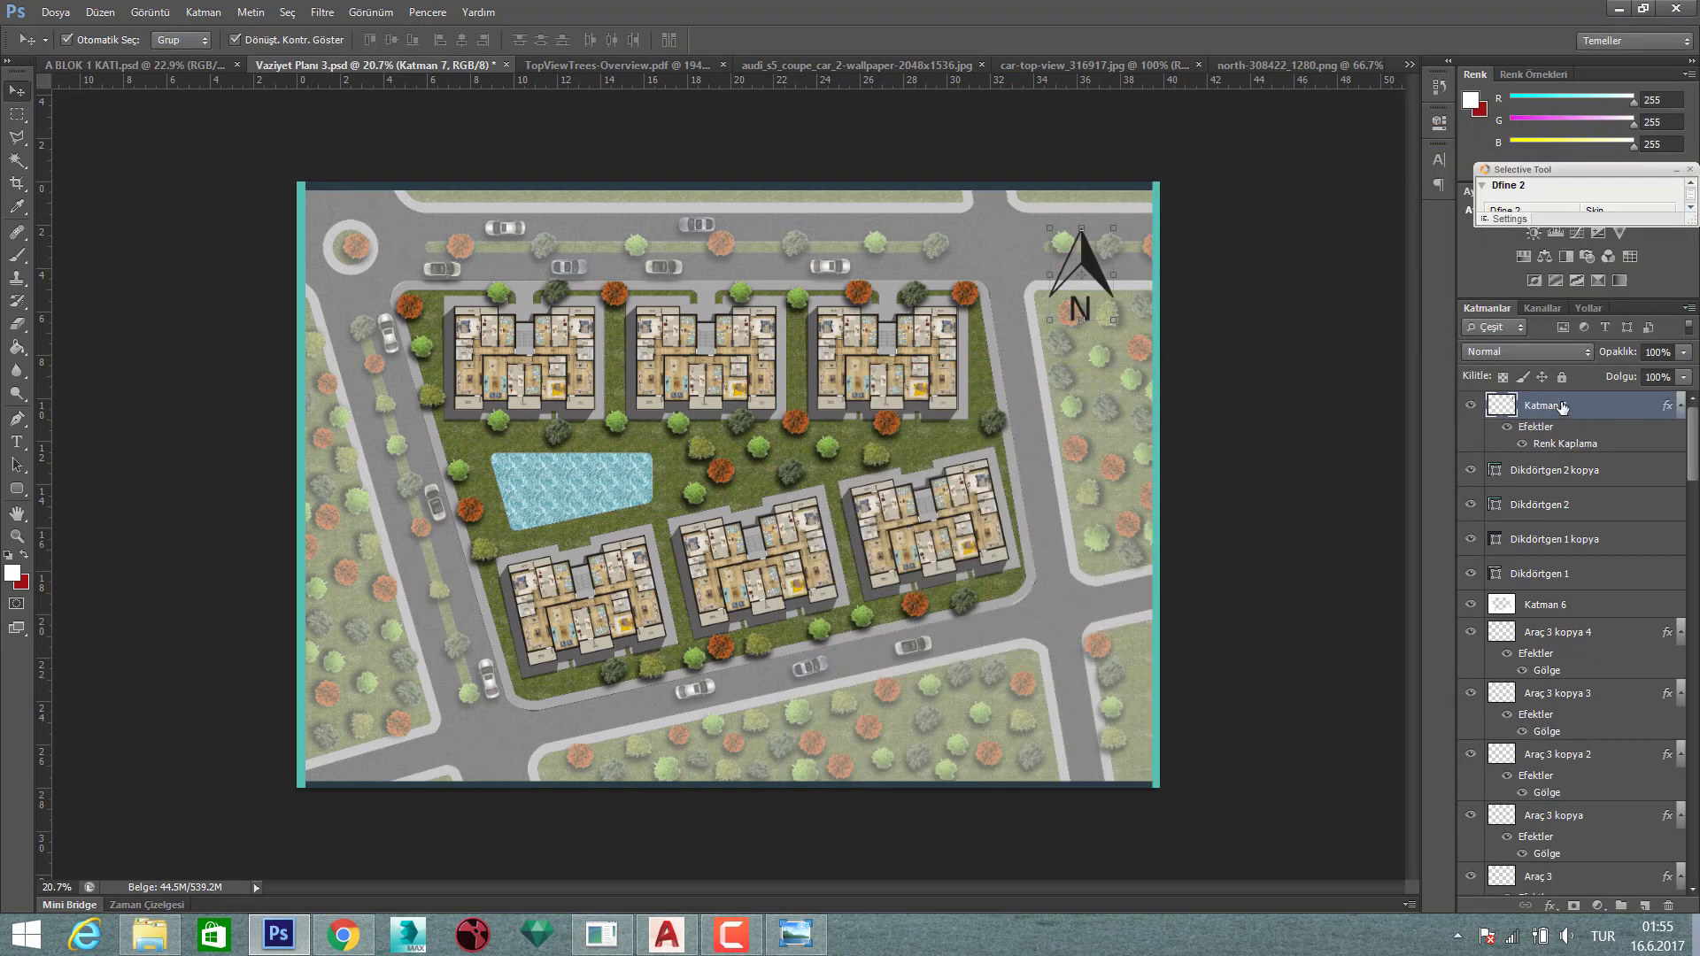
# - Rename the arrow layer to 'Kuzey İşareti' and deselect it
pyautogui.doubleClick(1563, 407)
pyautogui.write('Kz')
pyautogui.press('Return')
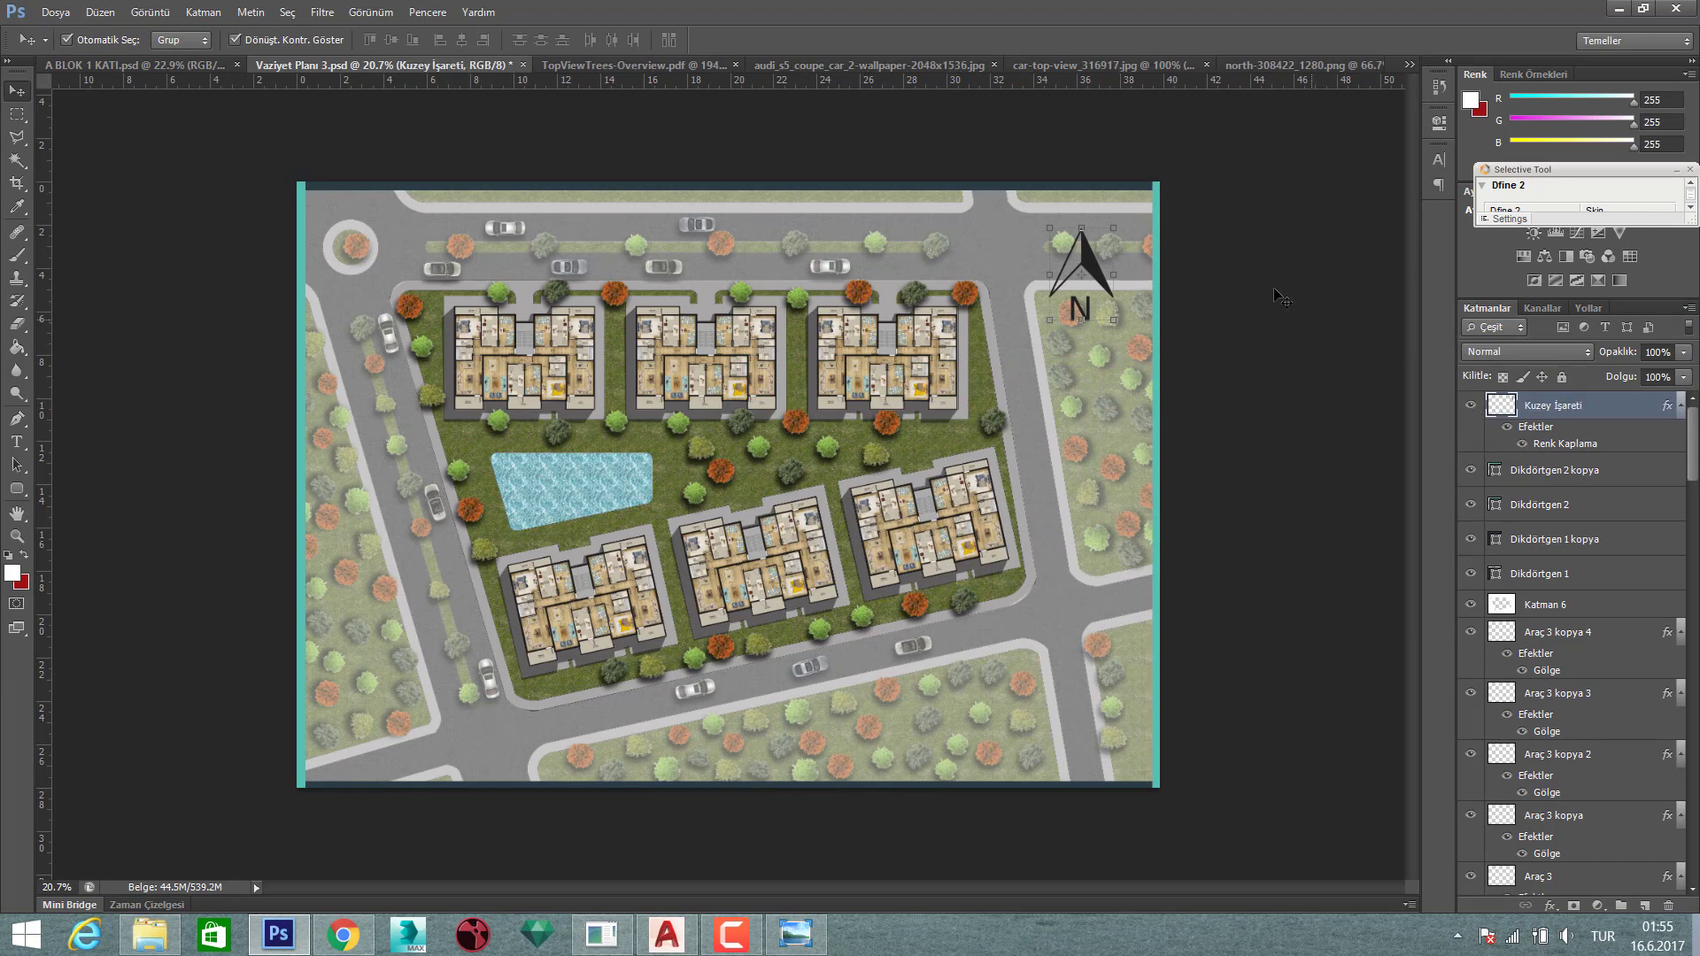
pyautogui.click(1282, 297)
# - Check the north arrow's top-right position up close, then save Vaziyet Planı 3.psd
pyautogui.scroll(2, 1069, 257)
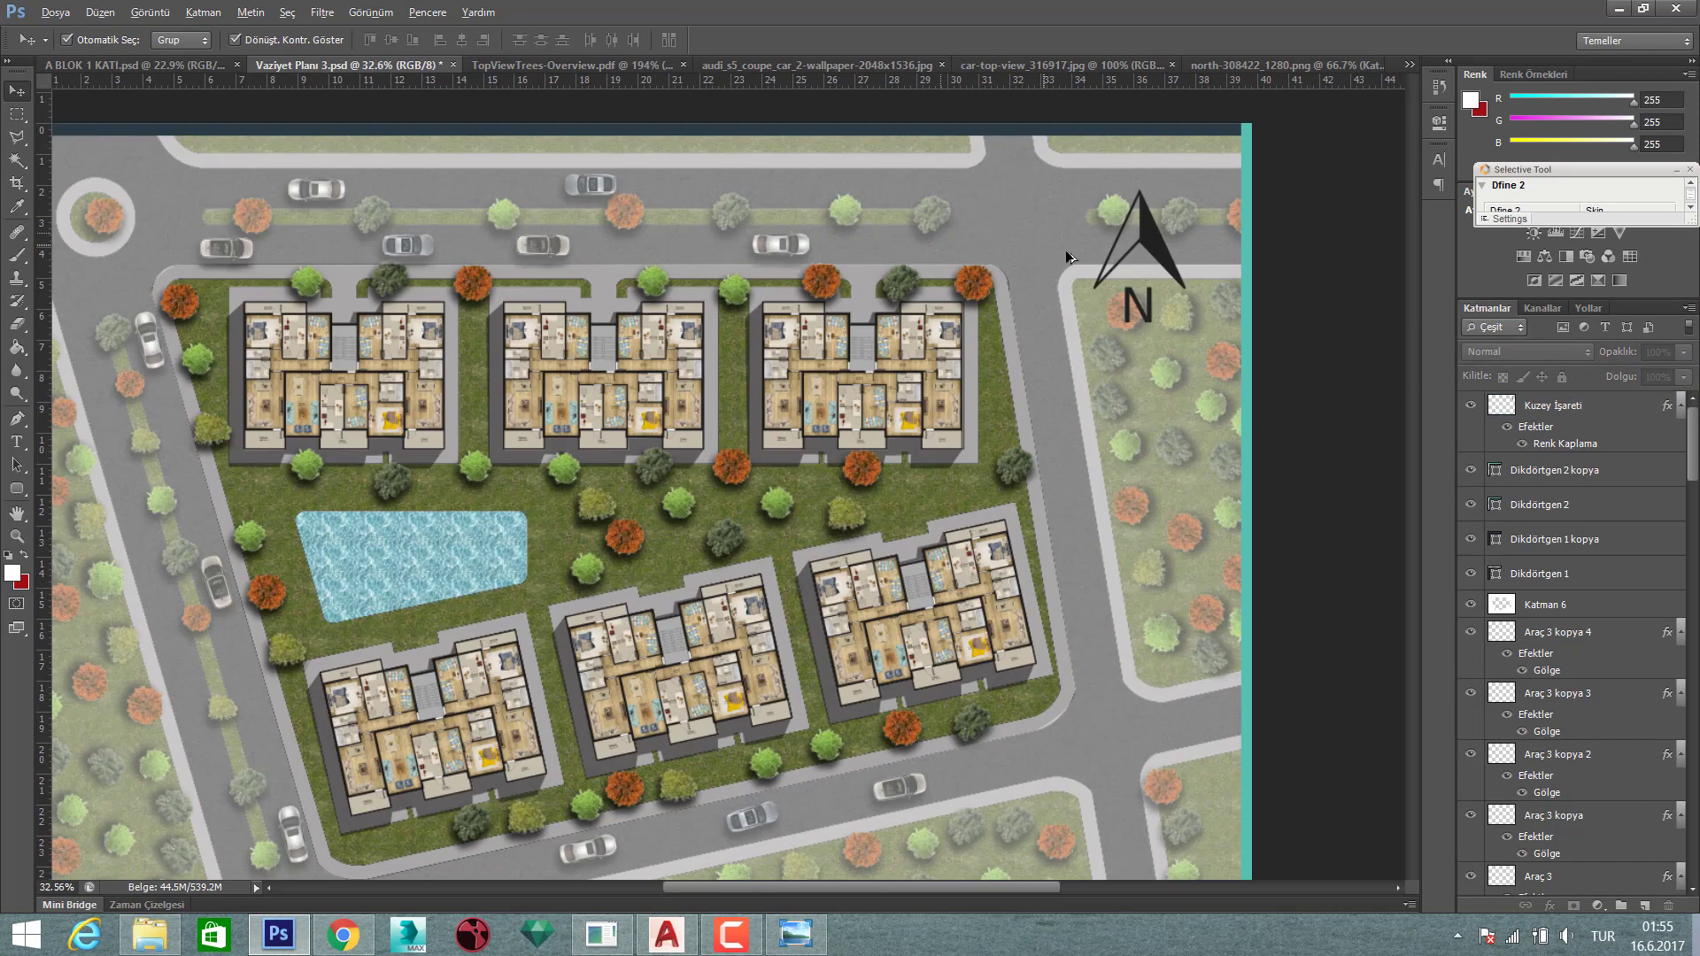
pyautogui.click(1173, 257)
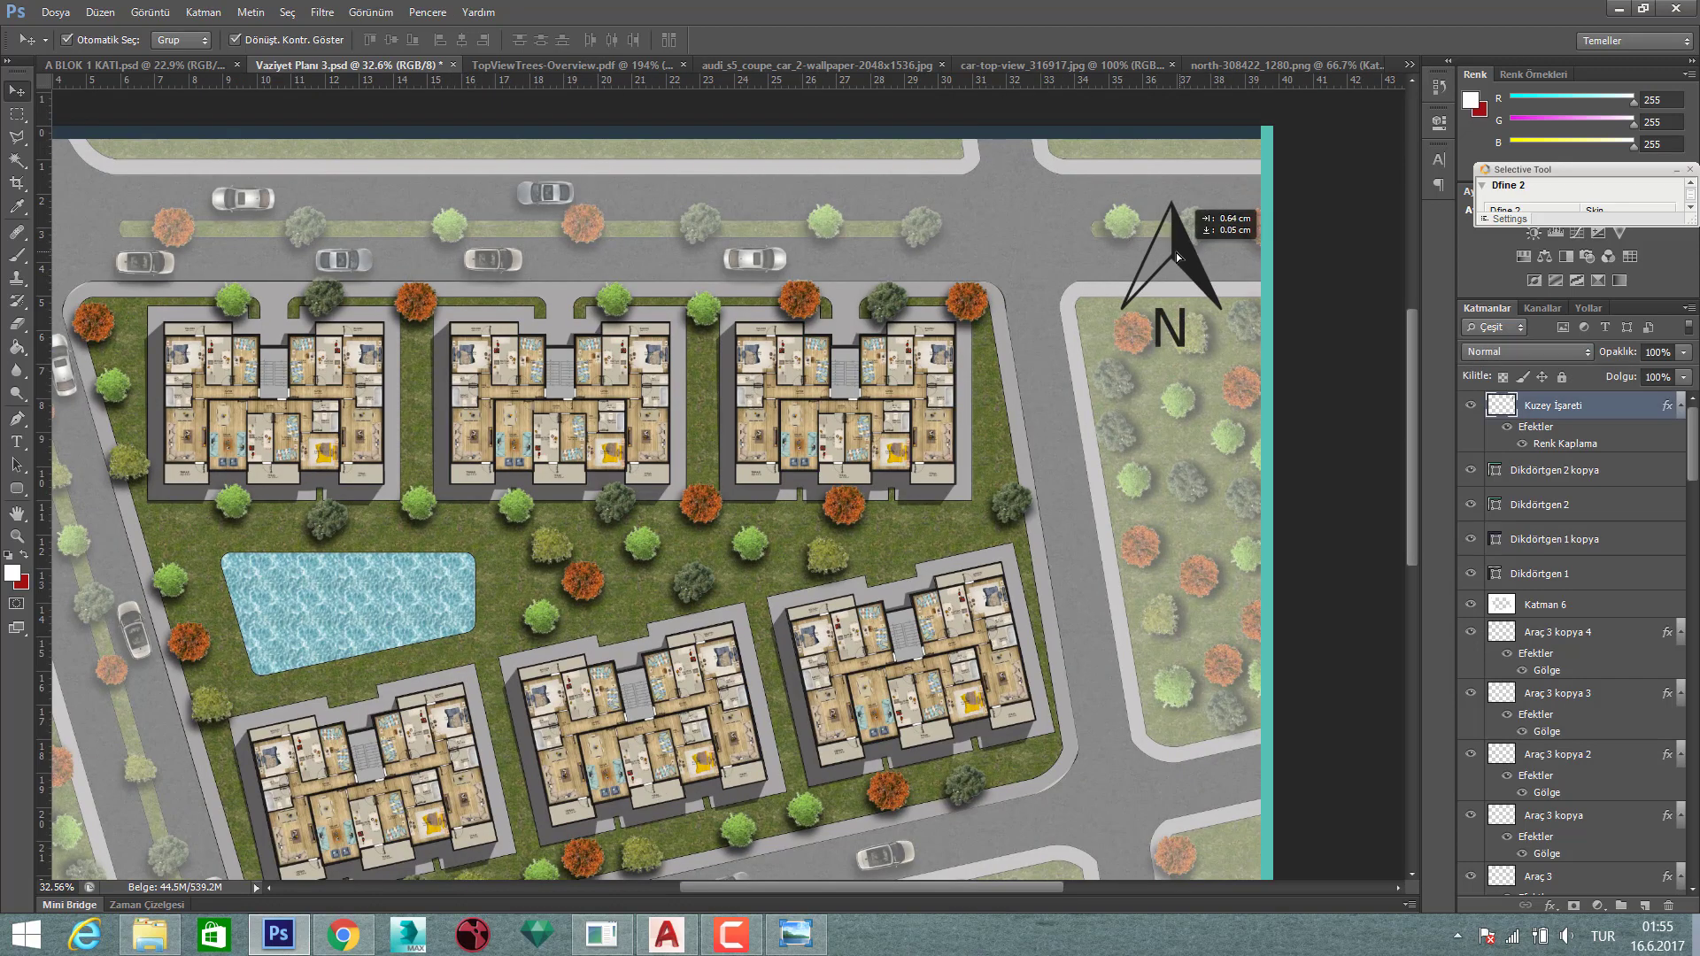
pyautogui.scroll(-2, 1150, 258)
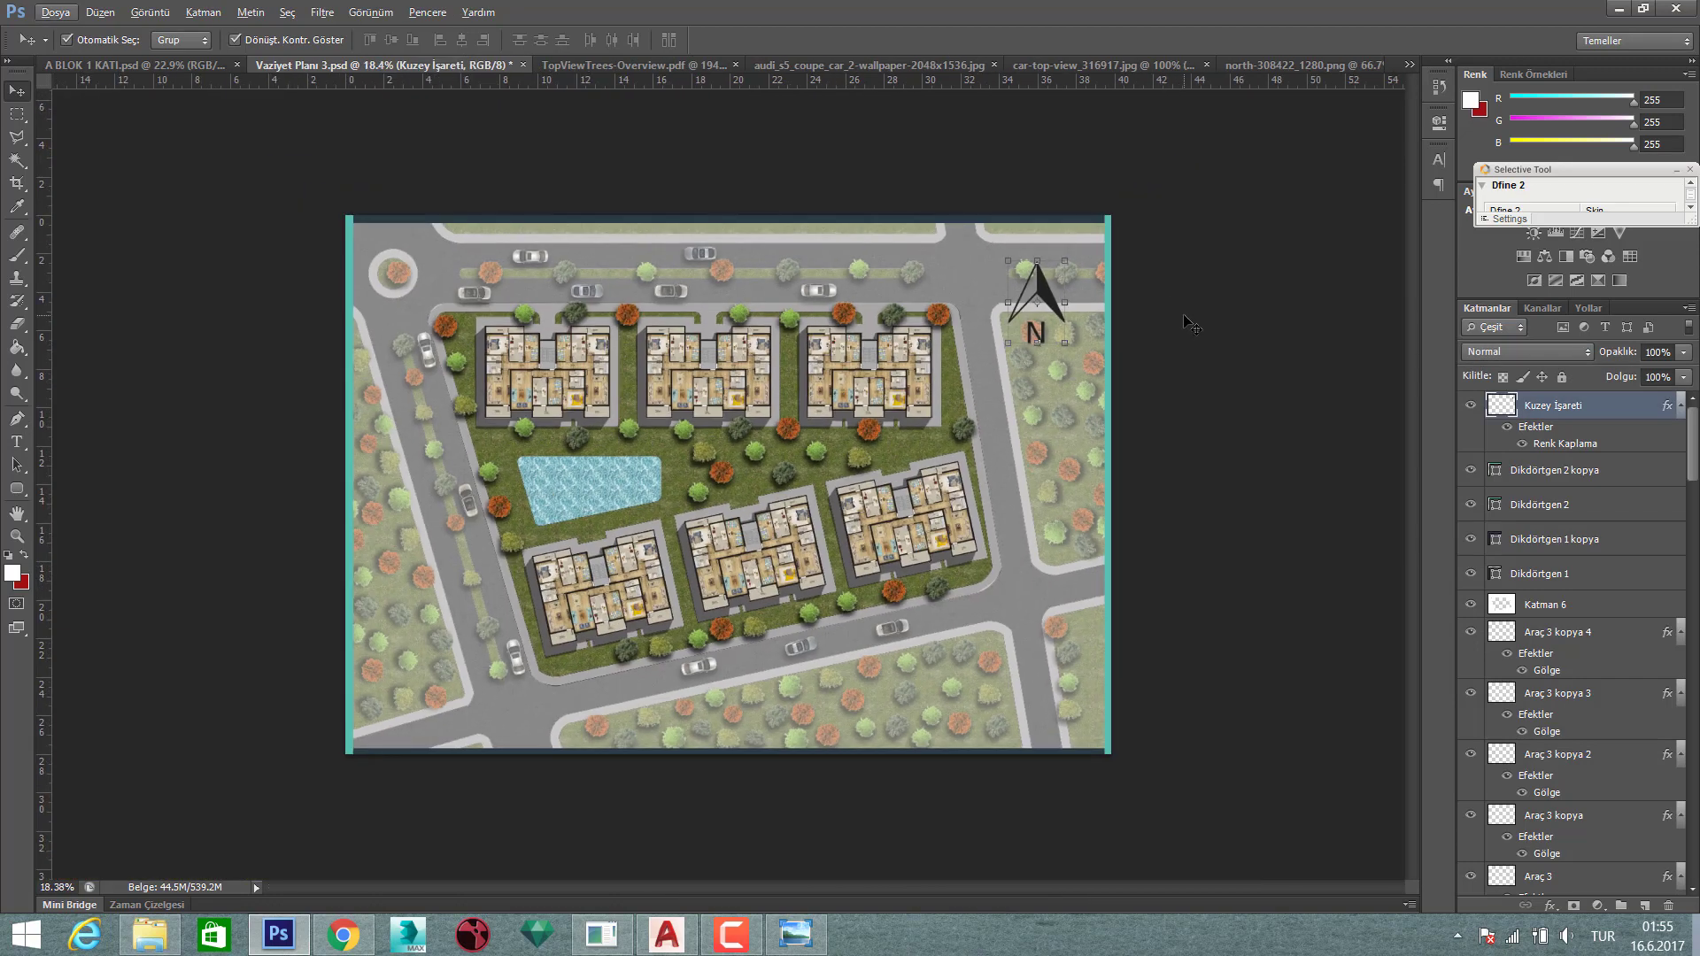
pyautogui.click(1184, 319)
pyautogui.scroll(-1, 1184, 319)
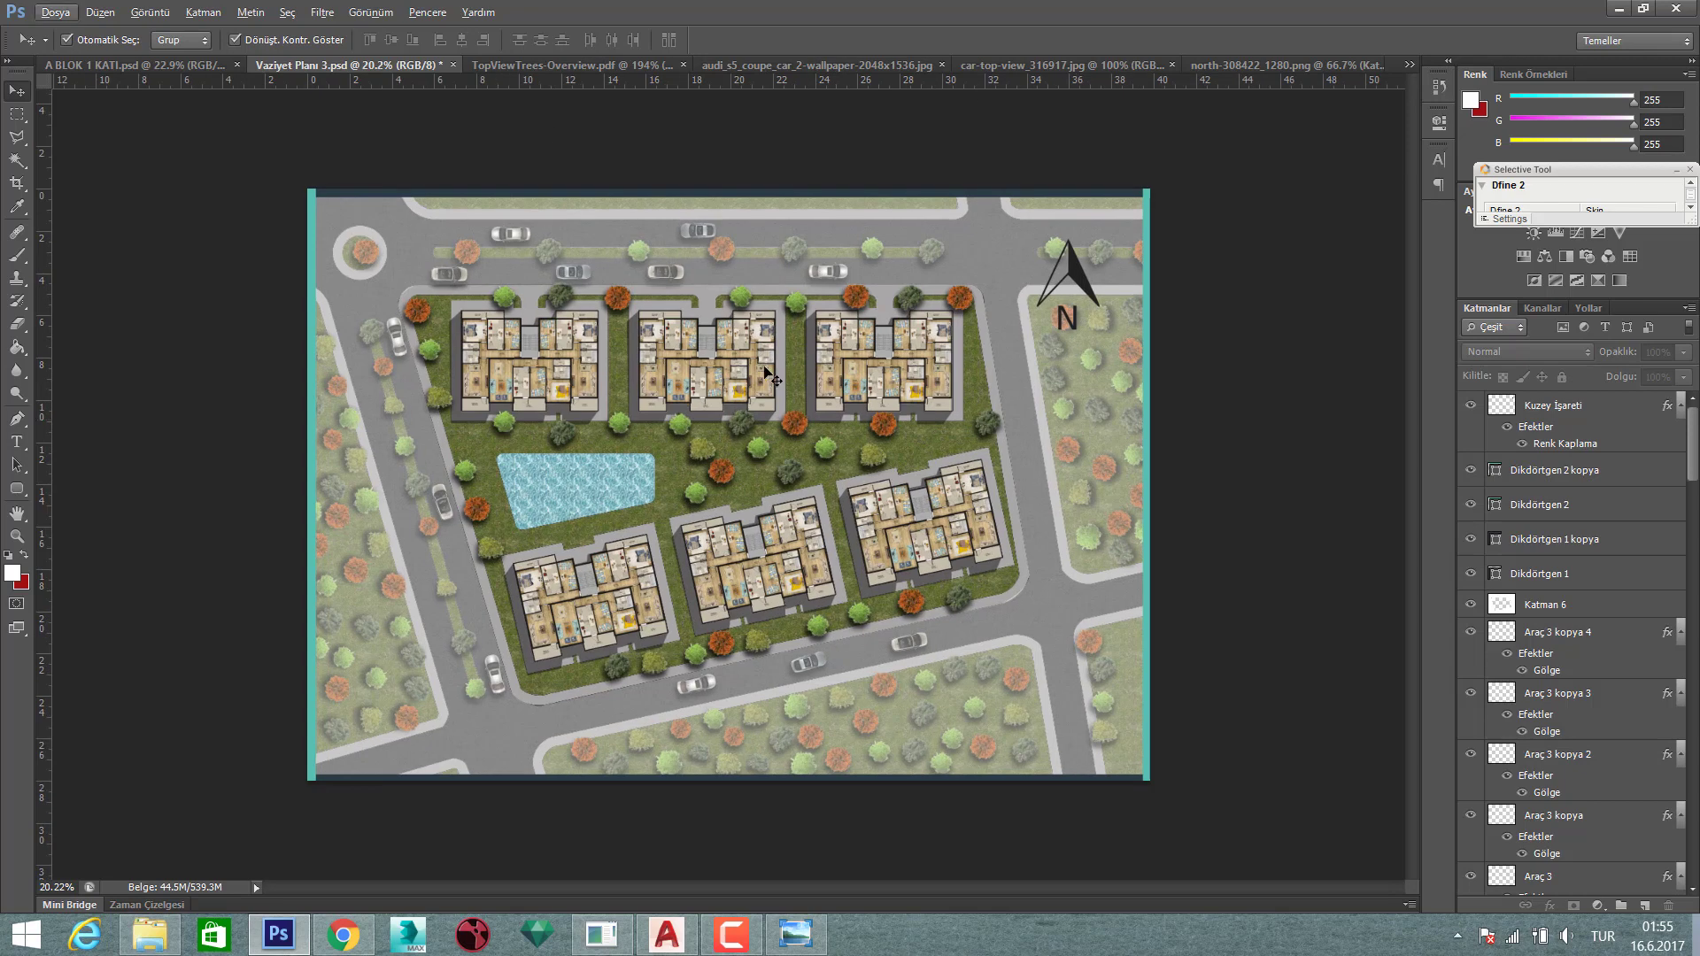
pyautogui.hotkey('ctrl', 's')
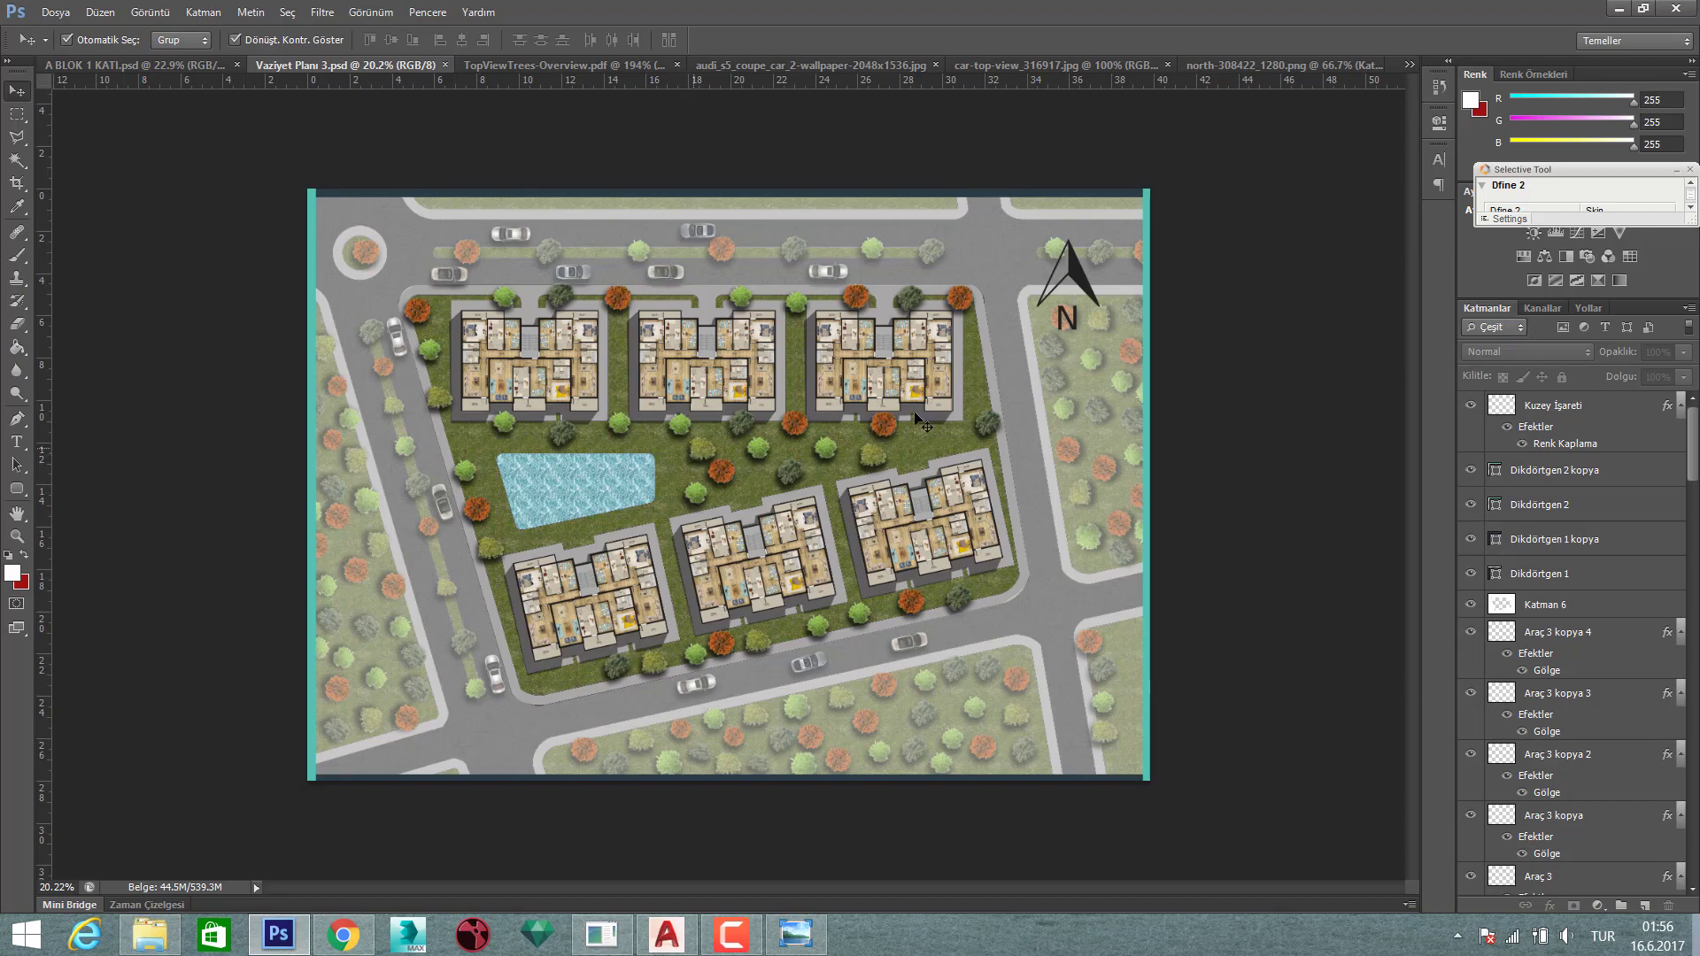
pyautogui.click(344, 934)
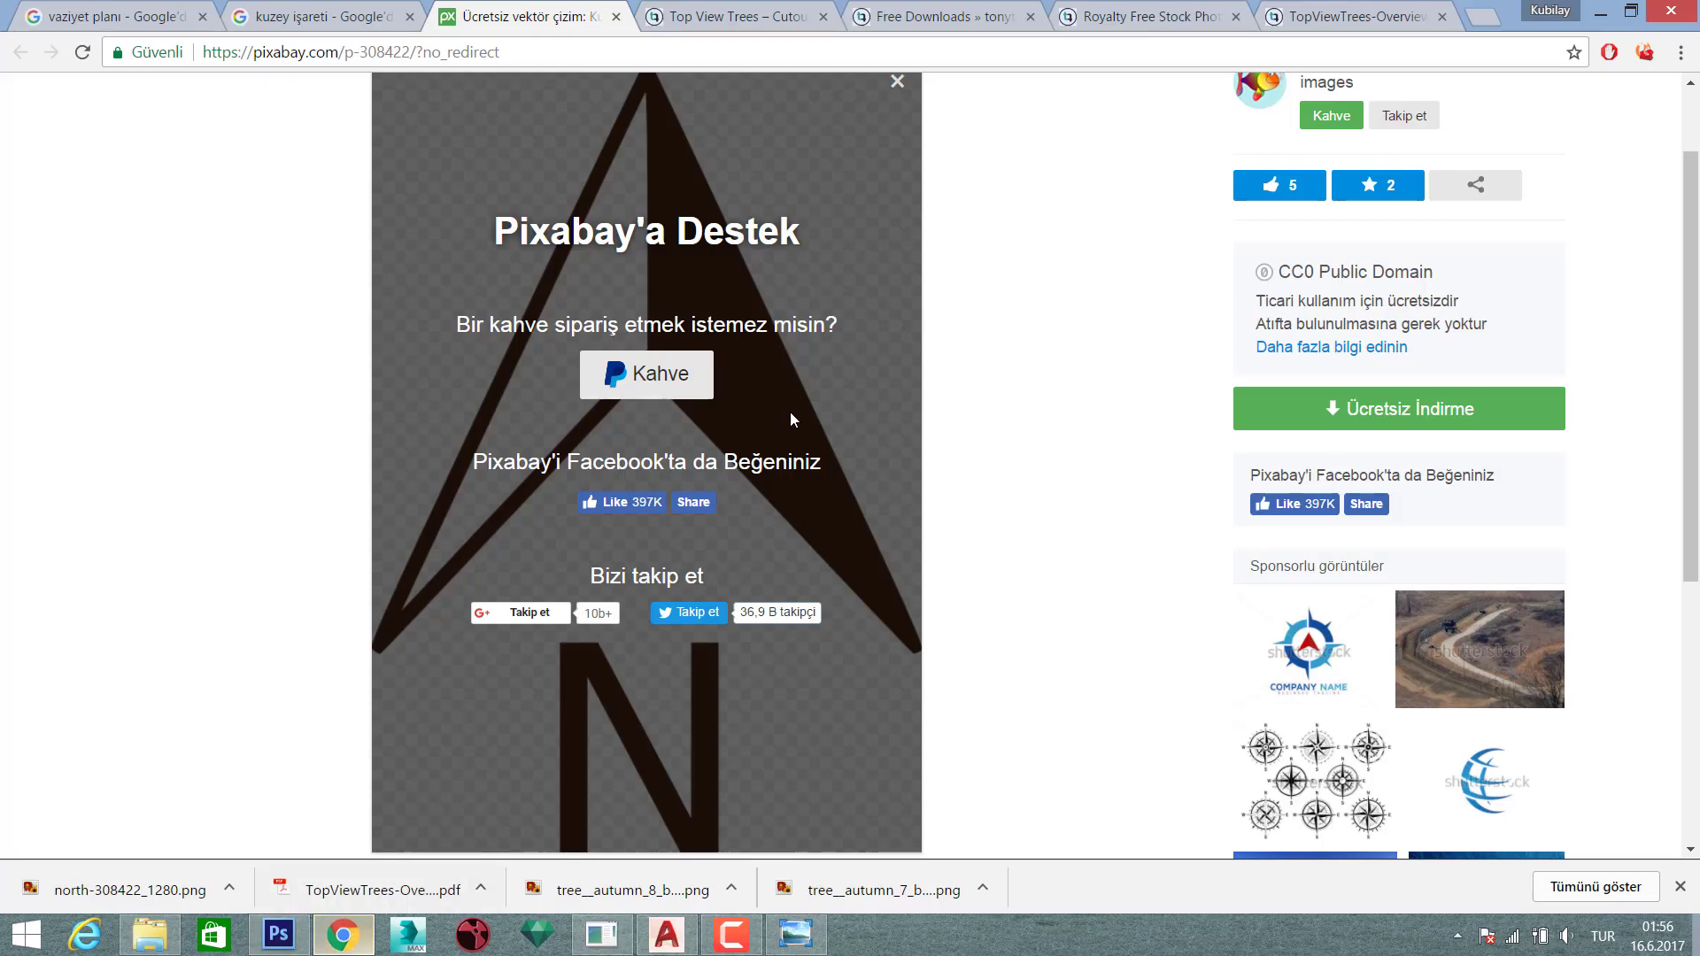
pyautogui.click(274, 13)
pyautogui.click(124, 13)
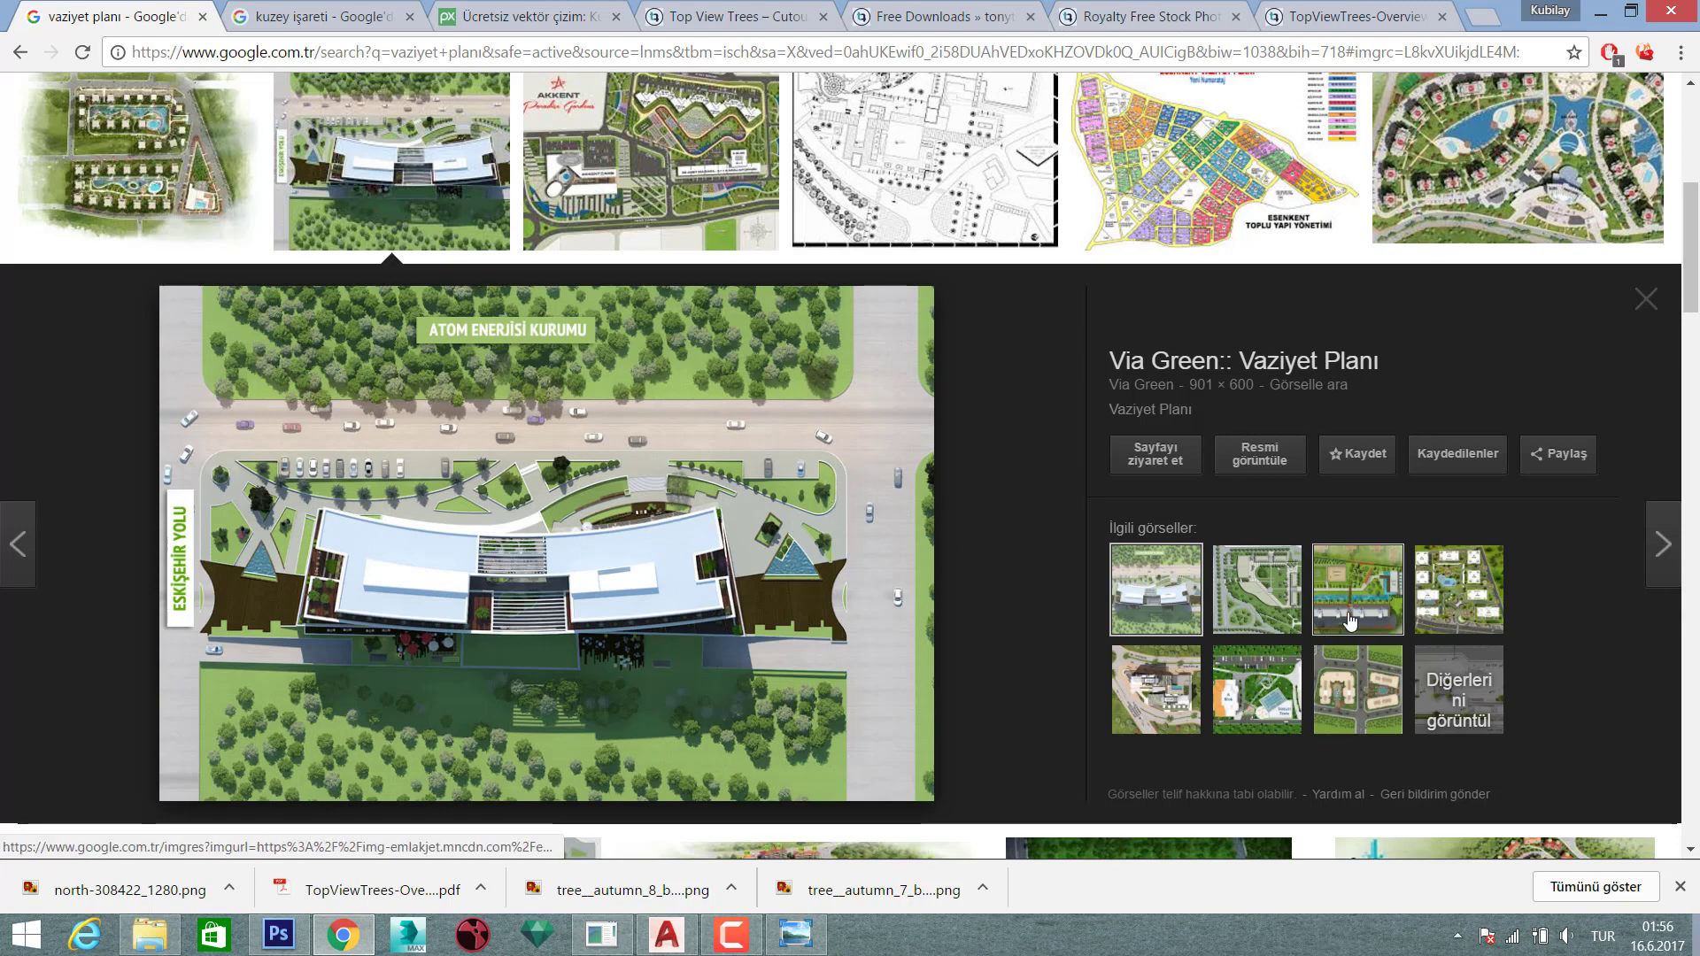
pyautogui.click(1257, 589)
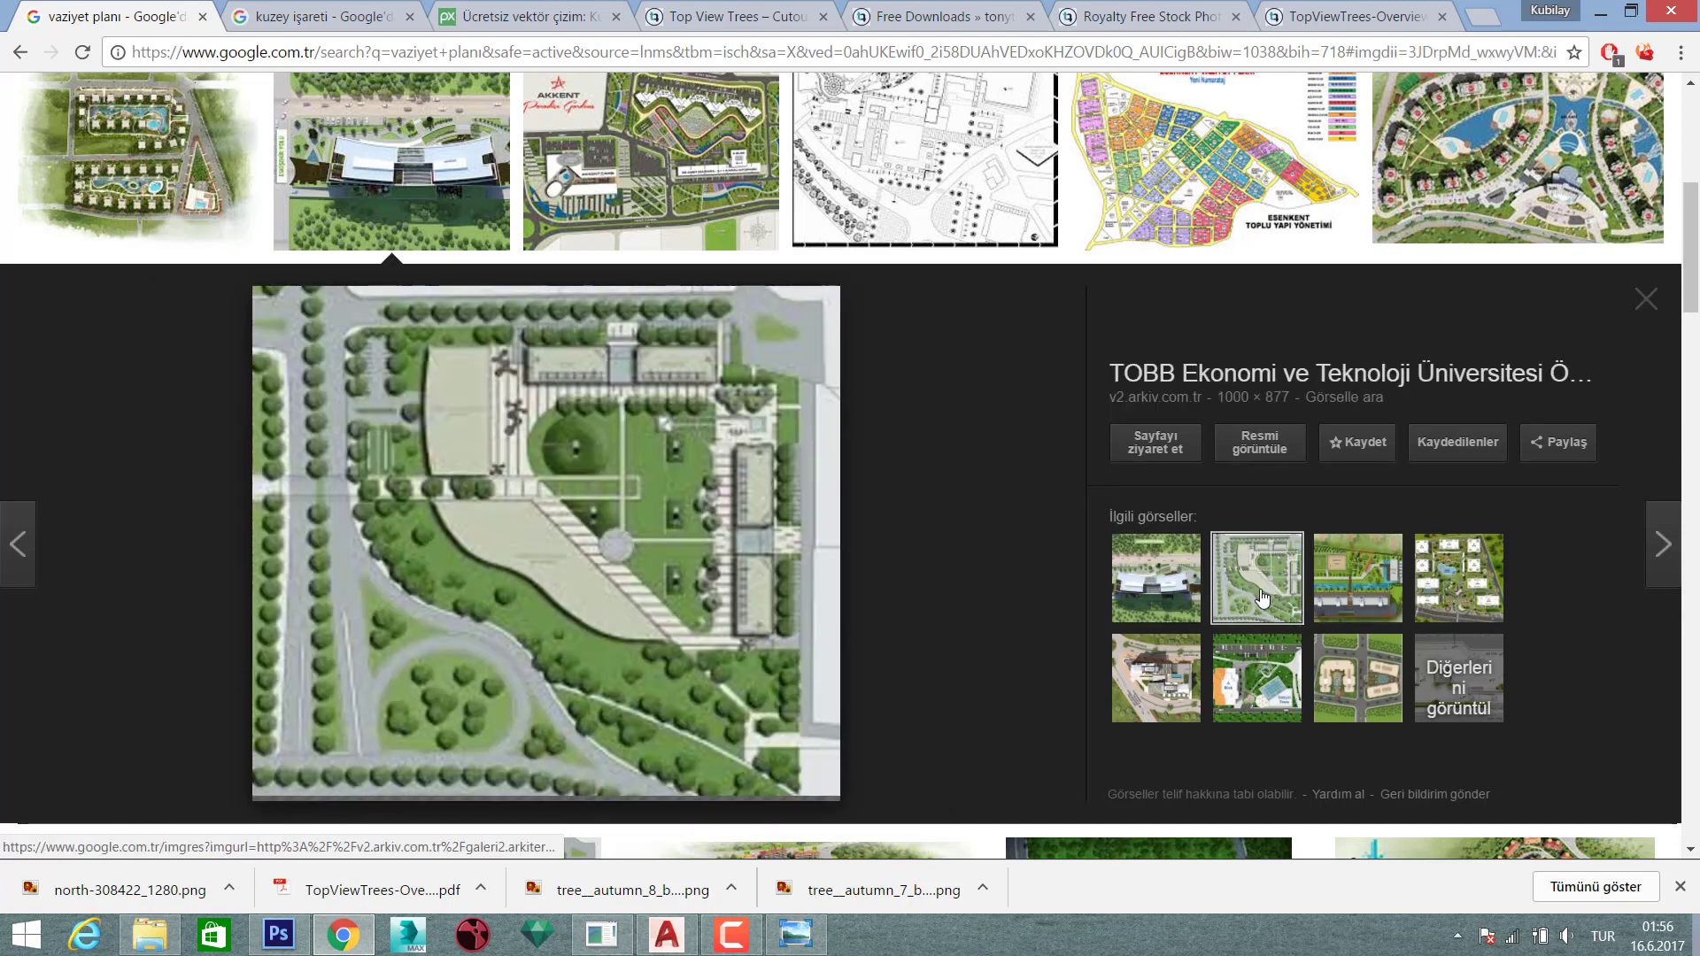
pyautogui.click(1361, 592)
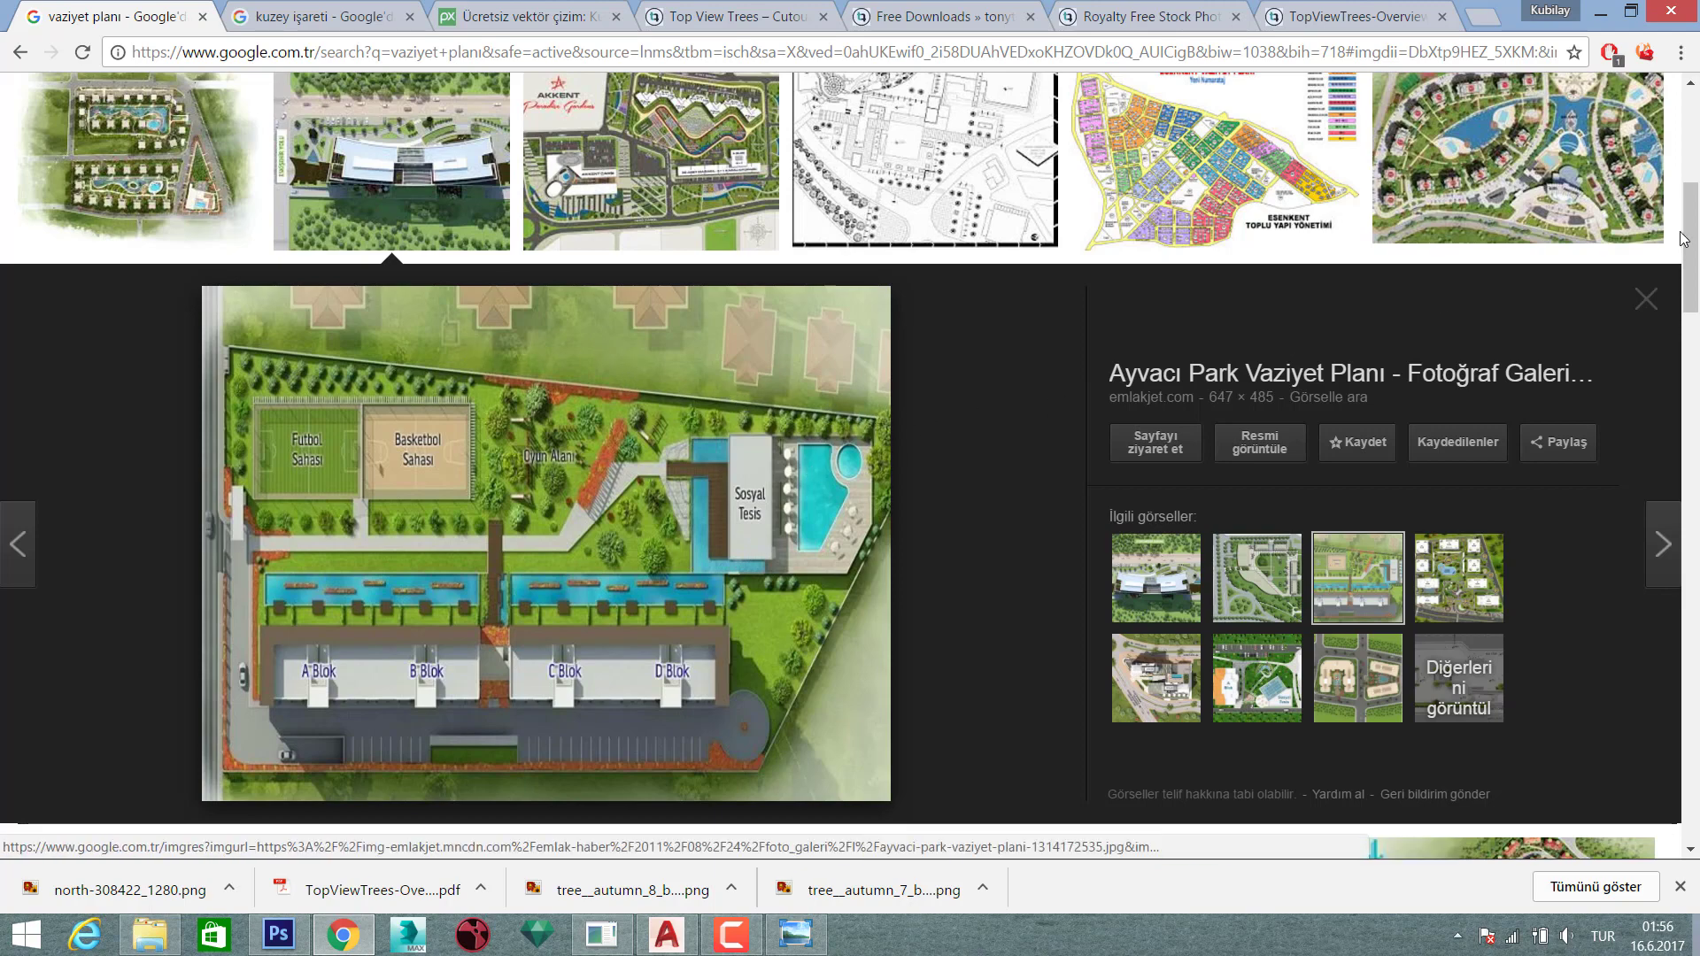
pyautogui.click(1647, 299)
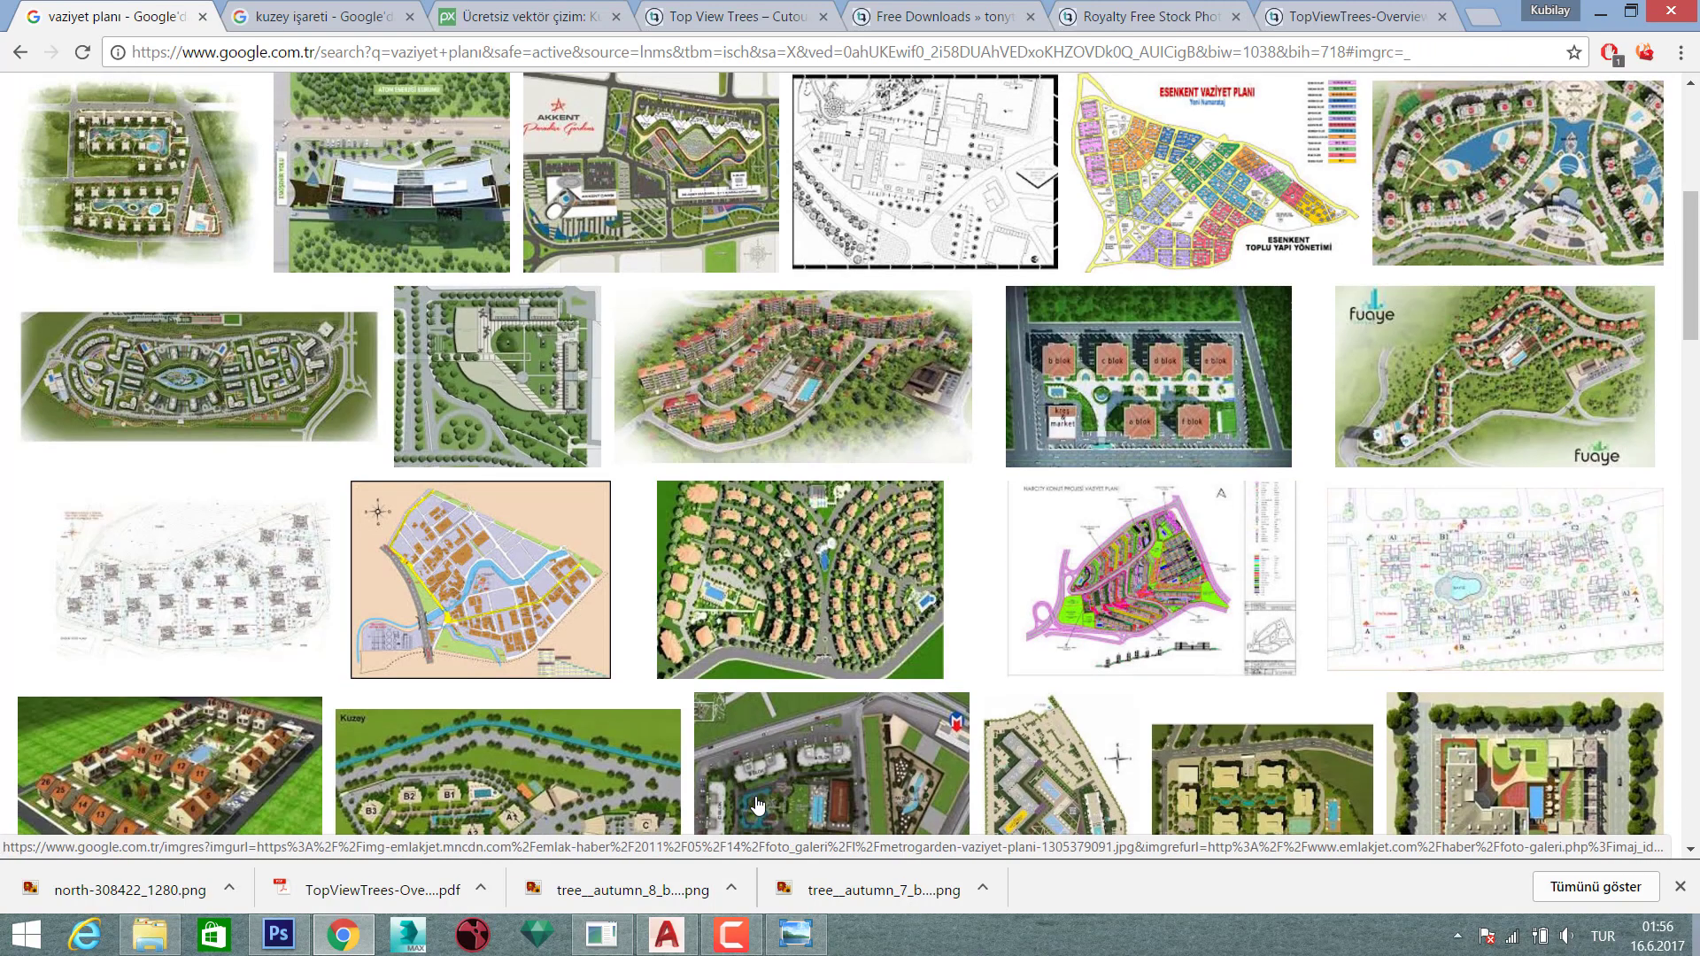
pyautogui.click(289, 948)
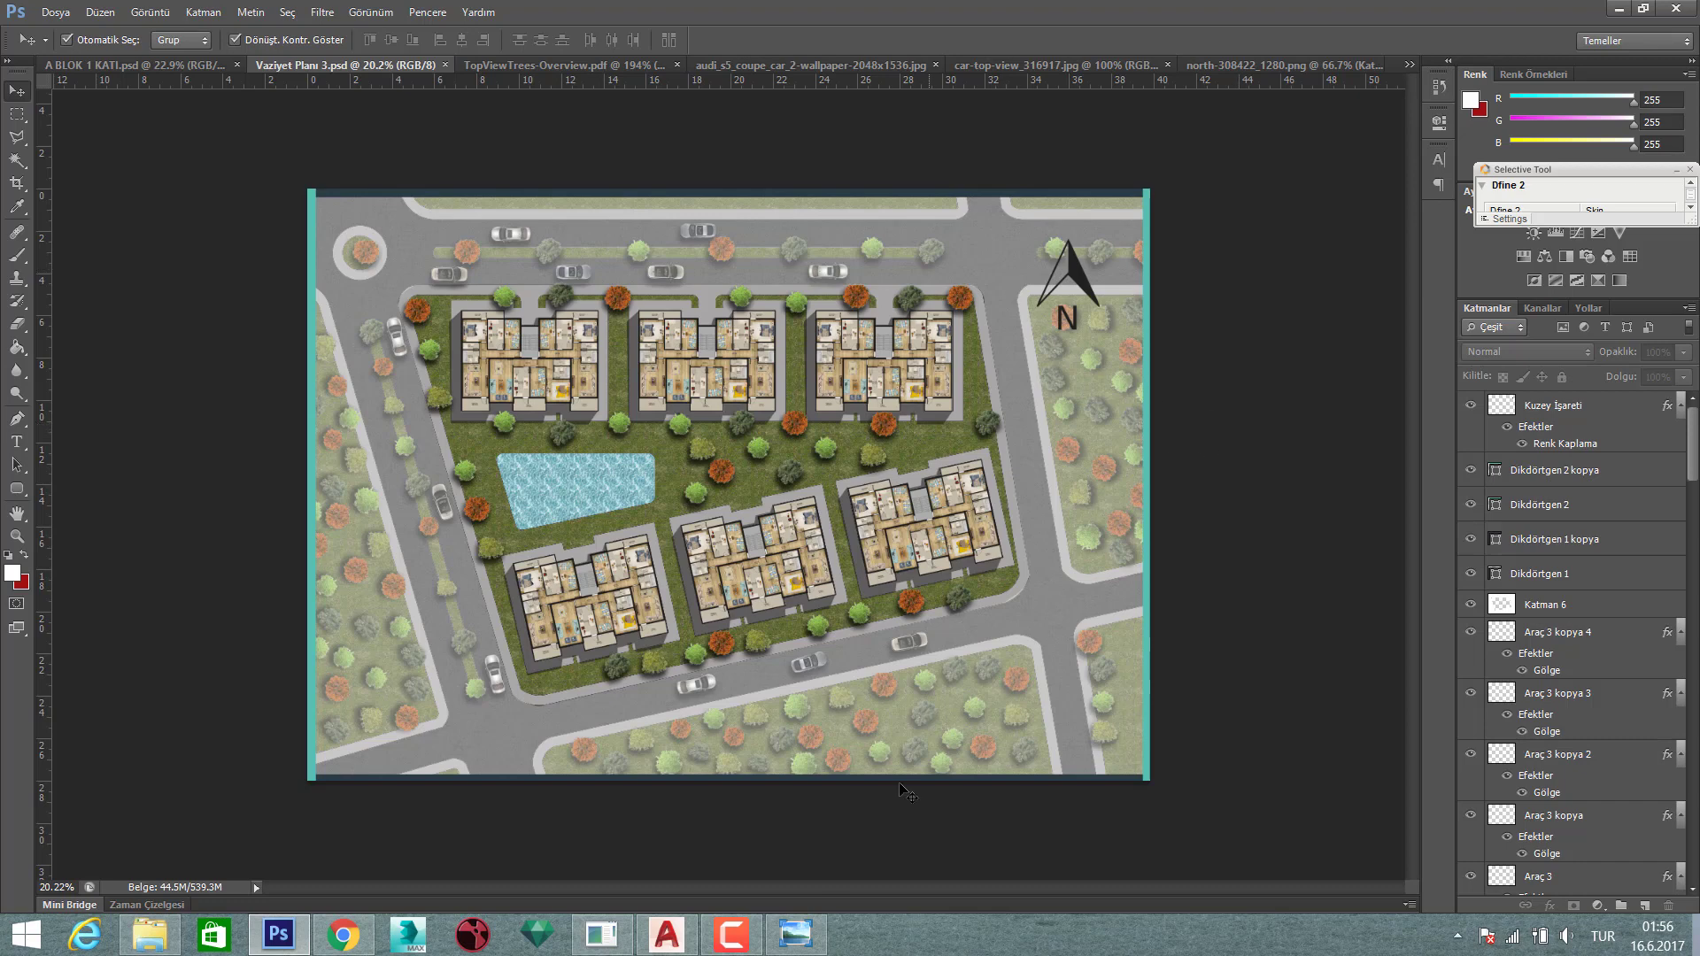
# - View the previously exported site plan JPG, then bring the Photoshop document back
pyautogui.click(796, 935)
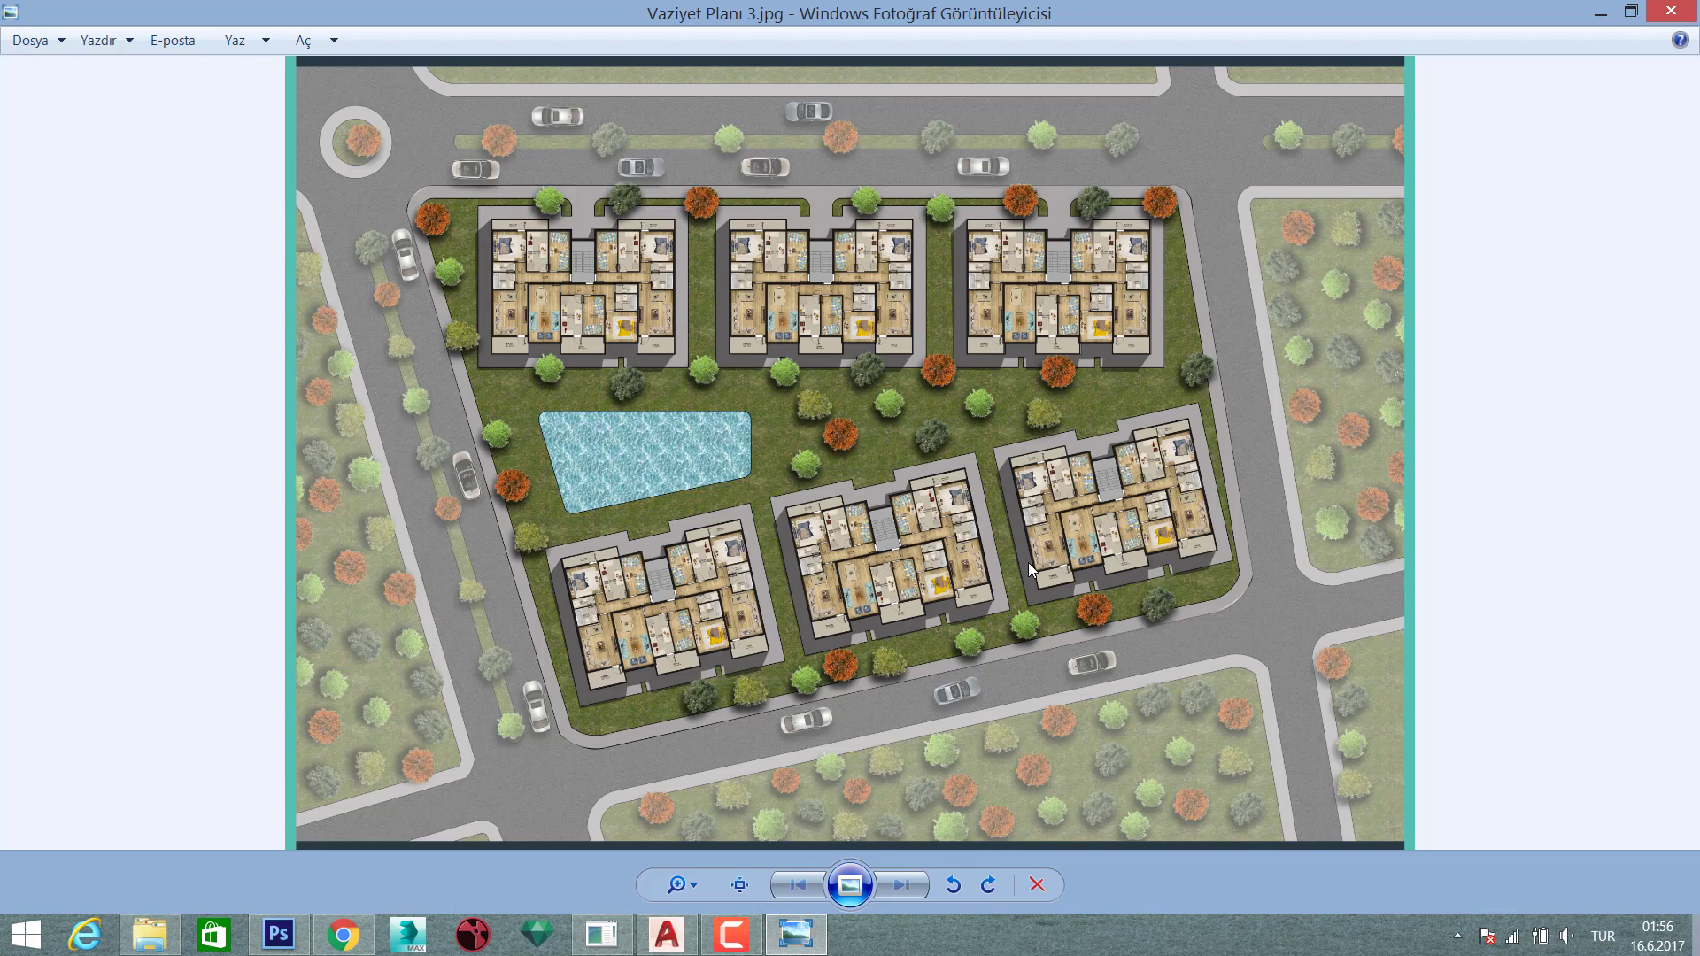
pyautogui.click(1671, 13)
pyautogui.click(345, 937)
pyautogui.moveTo(279, 936)
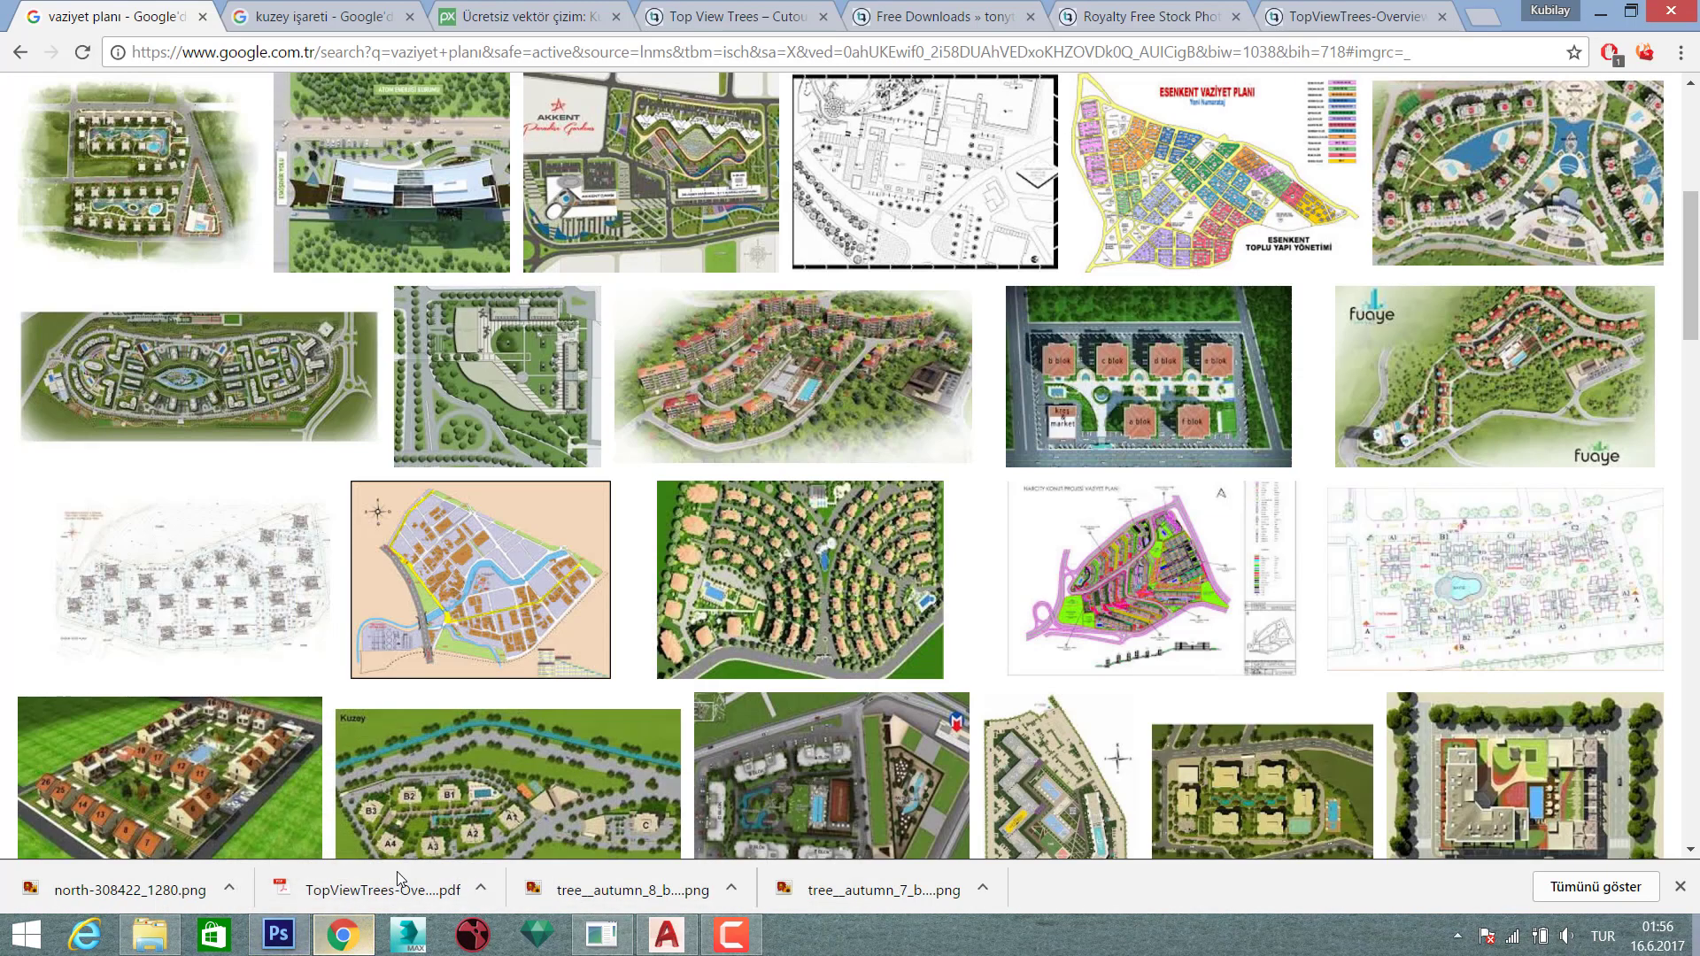
pyautogui.click(297, 946)
# - Re-export Vaziyet Planı 3.jpg over the old JPG and open it to confirm the north arrow
pyautogui.click(55, 12)
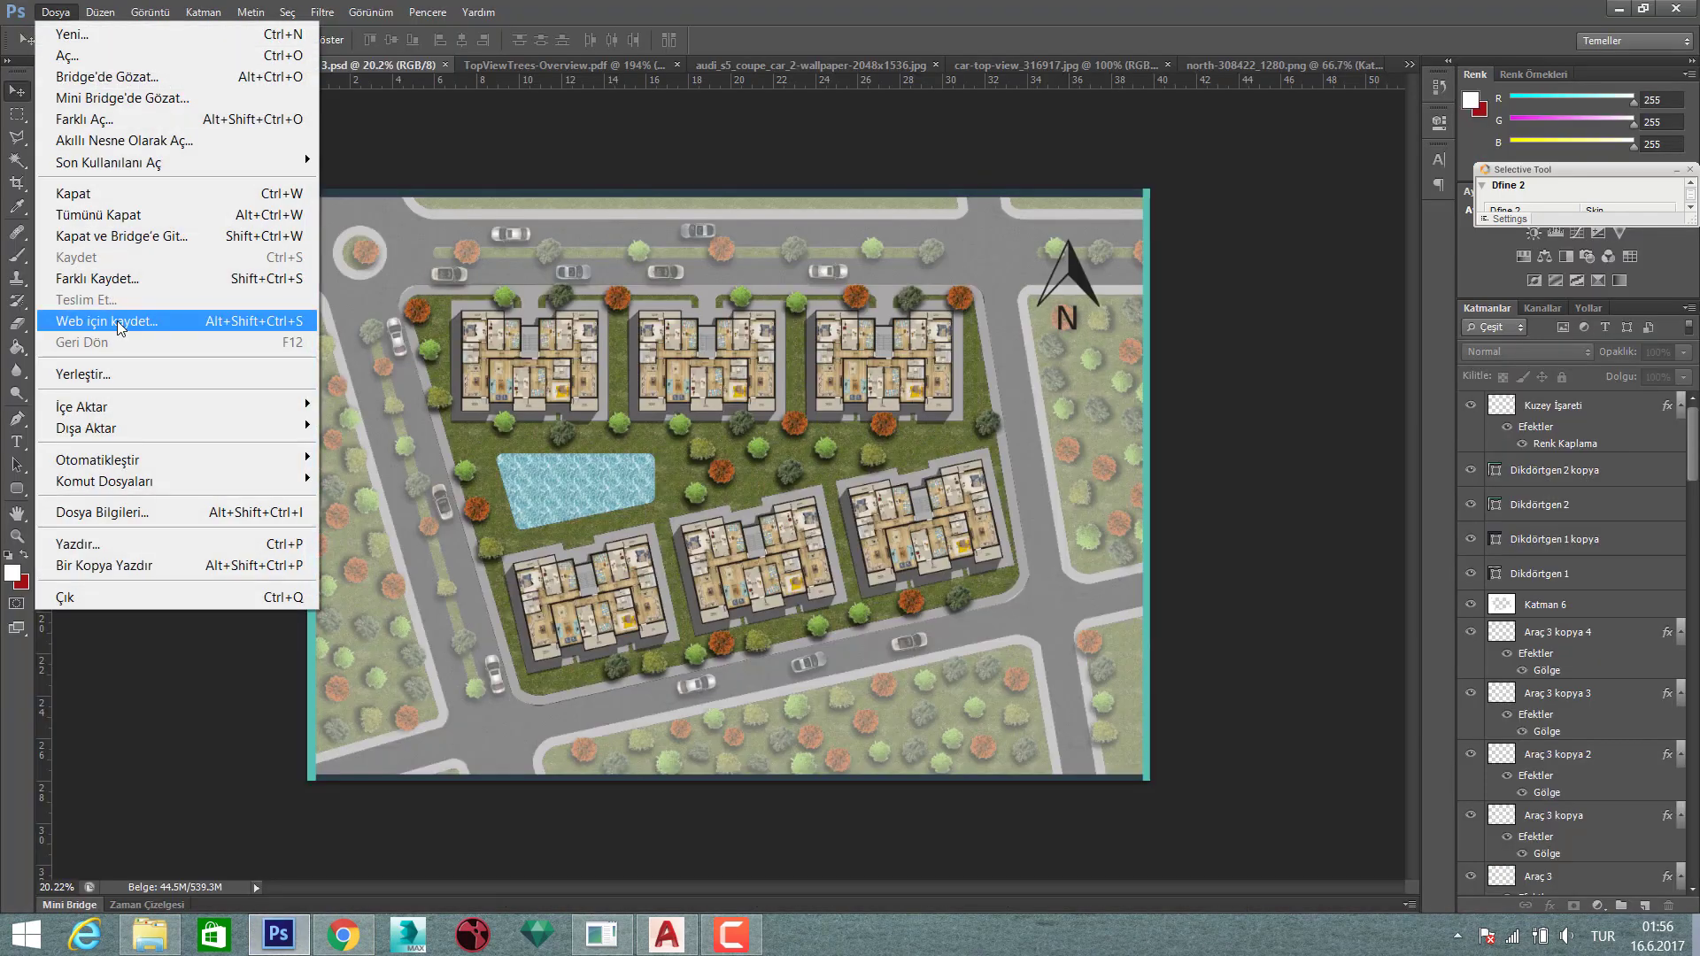
pyautogui.click(129, 283)
pyautogui.click(975, 518)
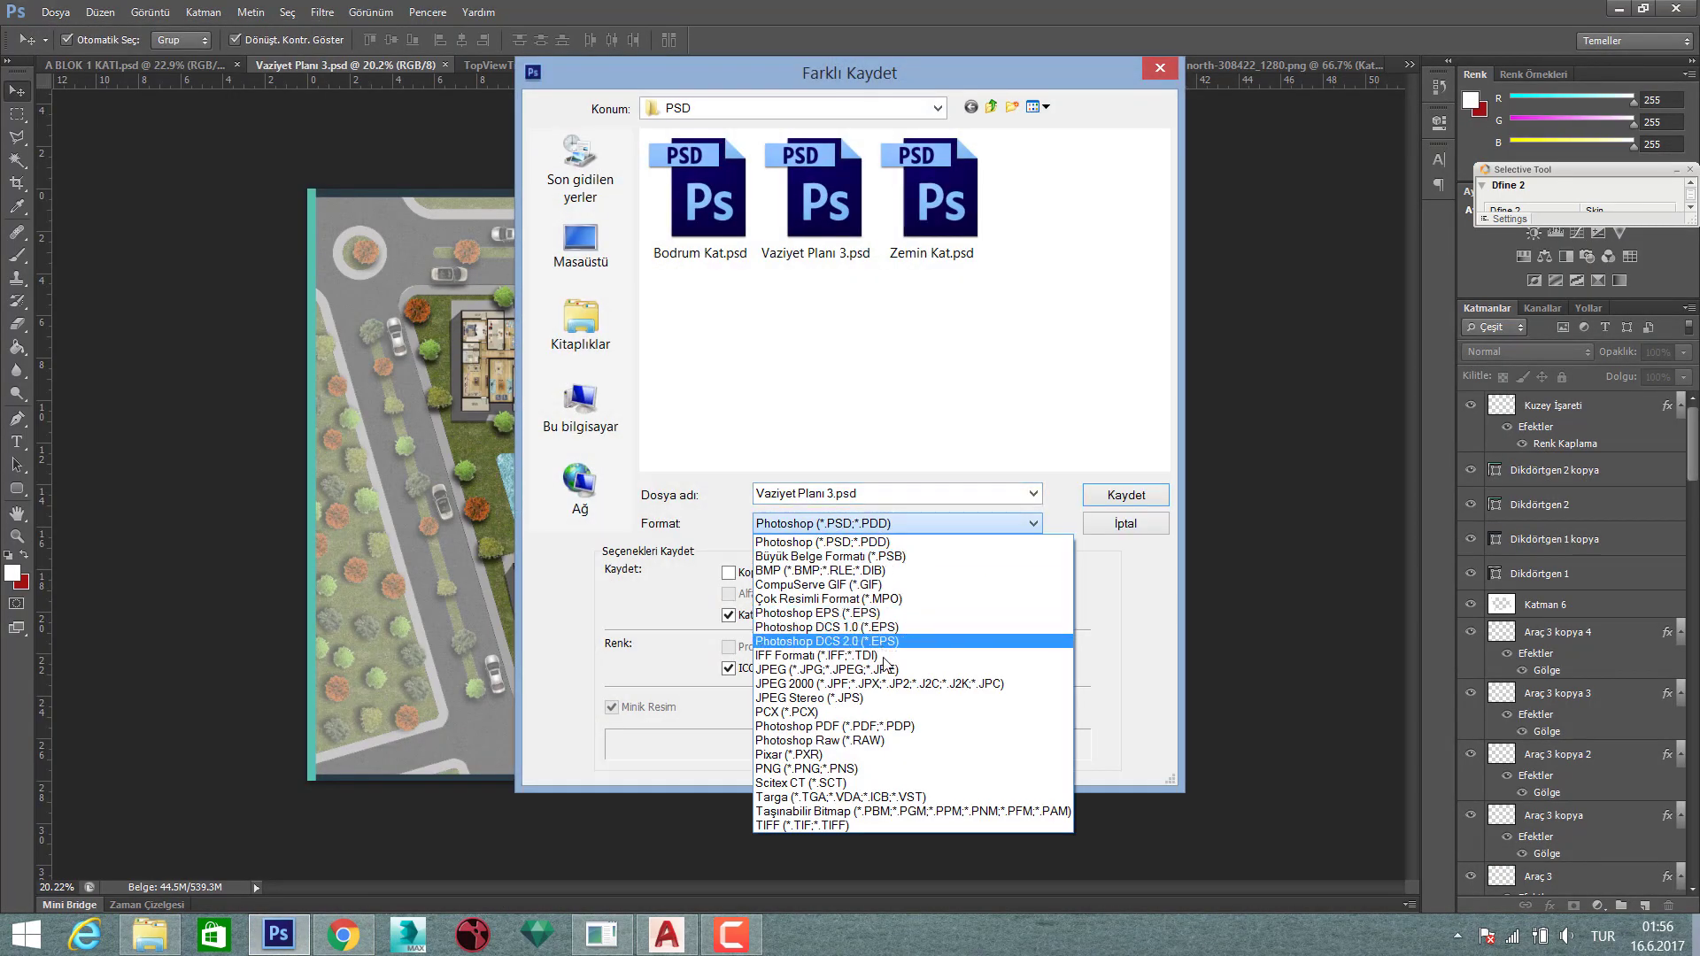
pyautogui.click(886, 666)
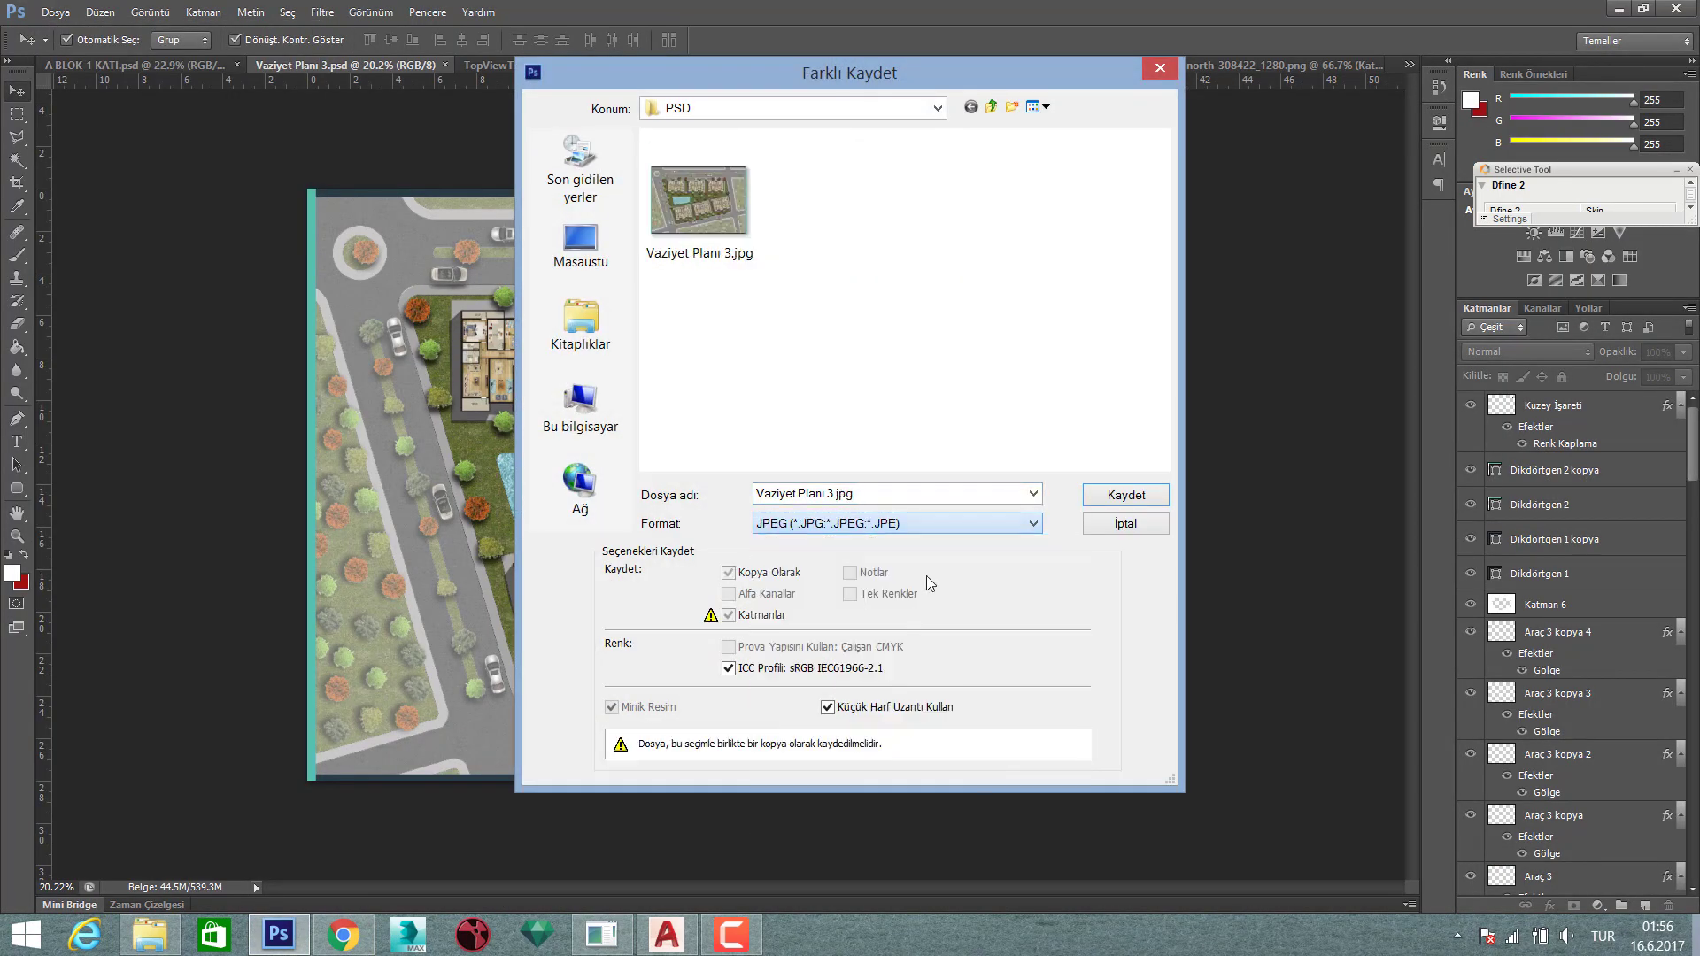
pyautogui.click(1125, 494)
pyautogui.click(752, 360)
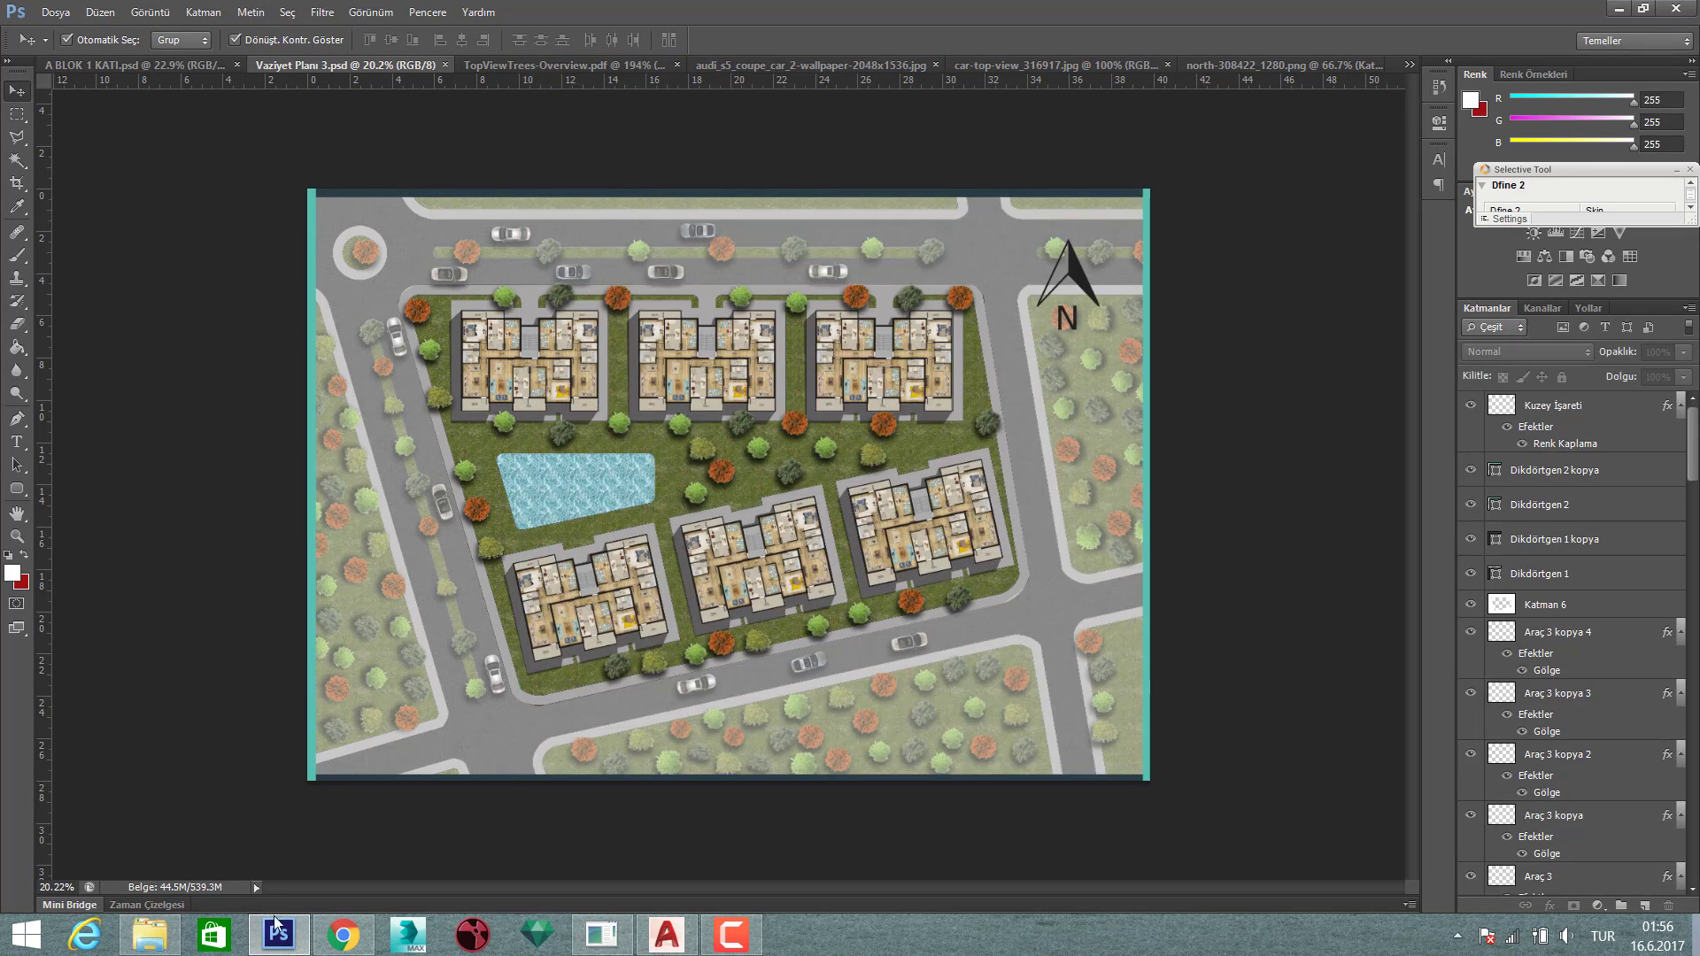
pyautogui.click(966, 255)
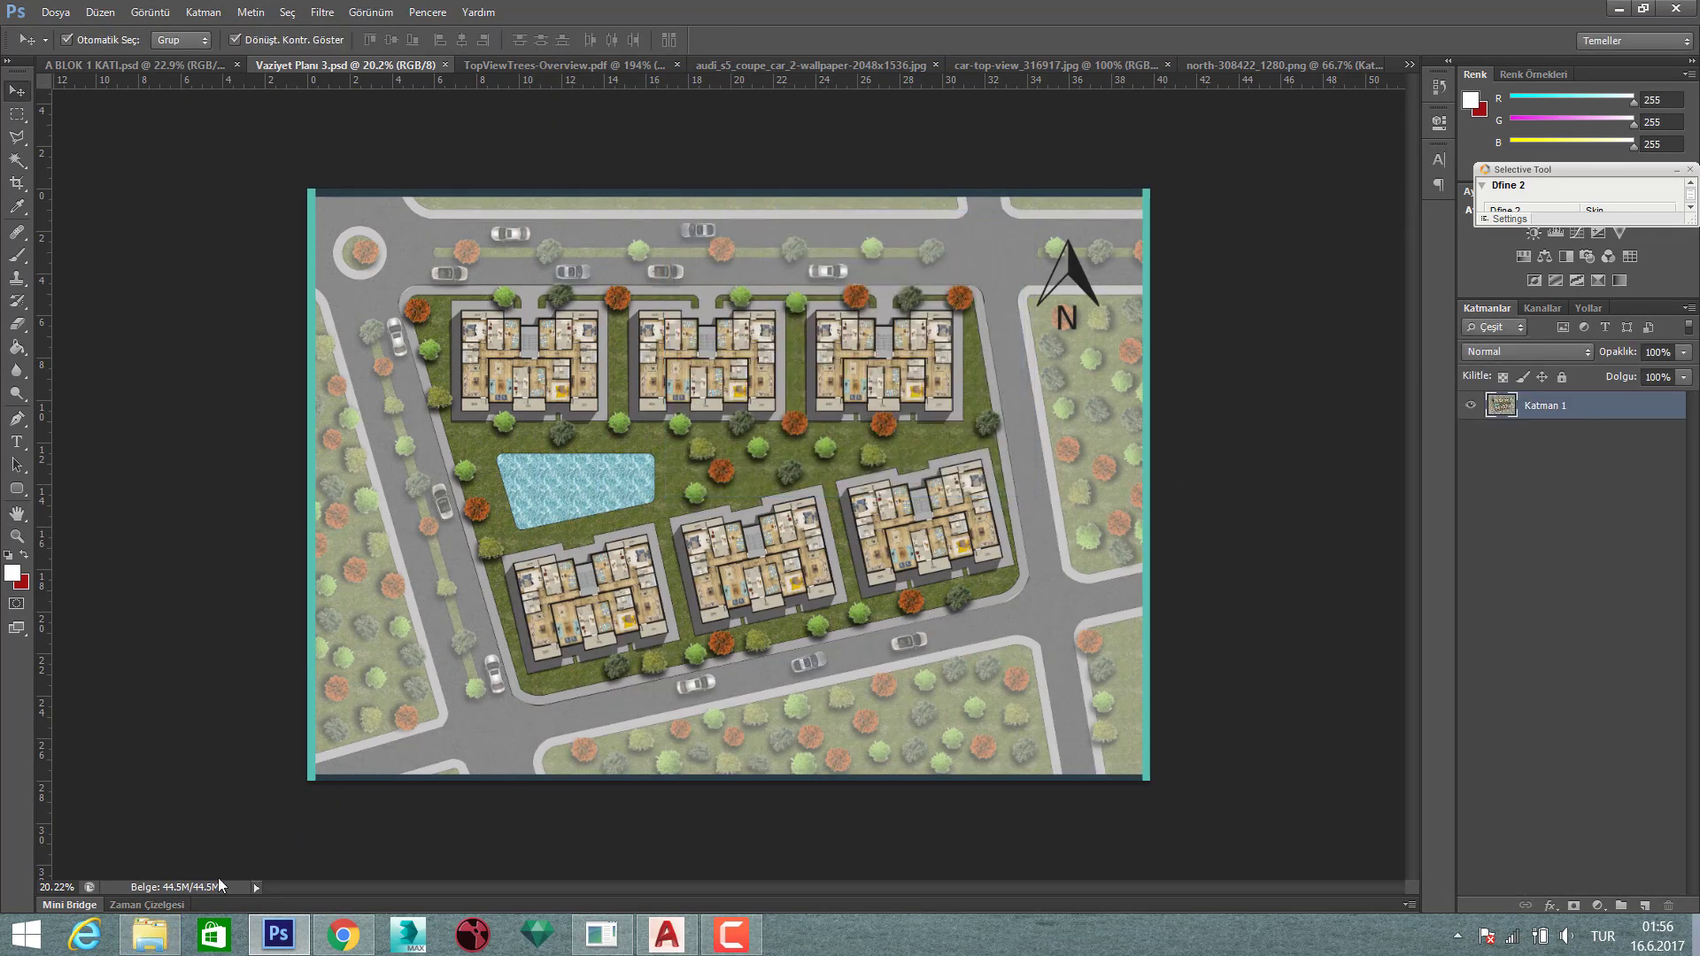
pyautogui.click(150, 936)
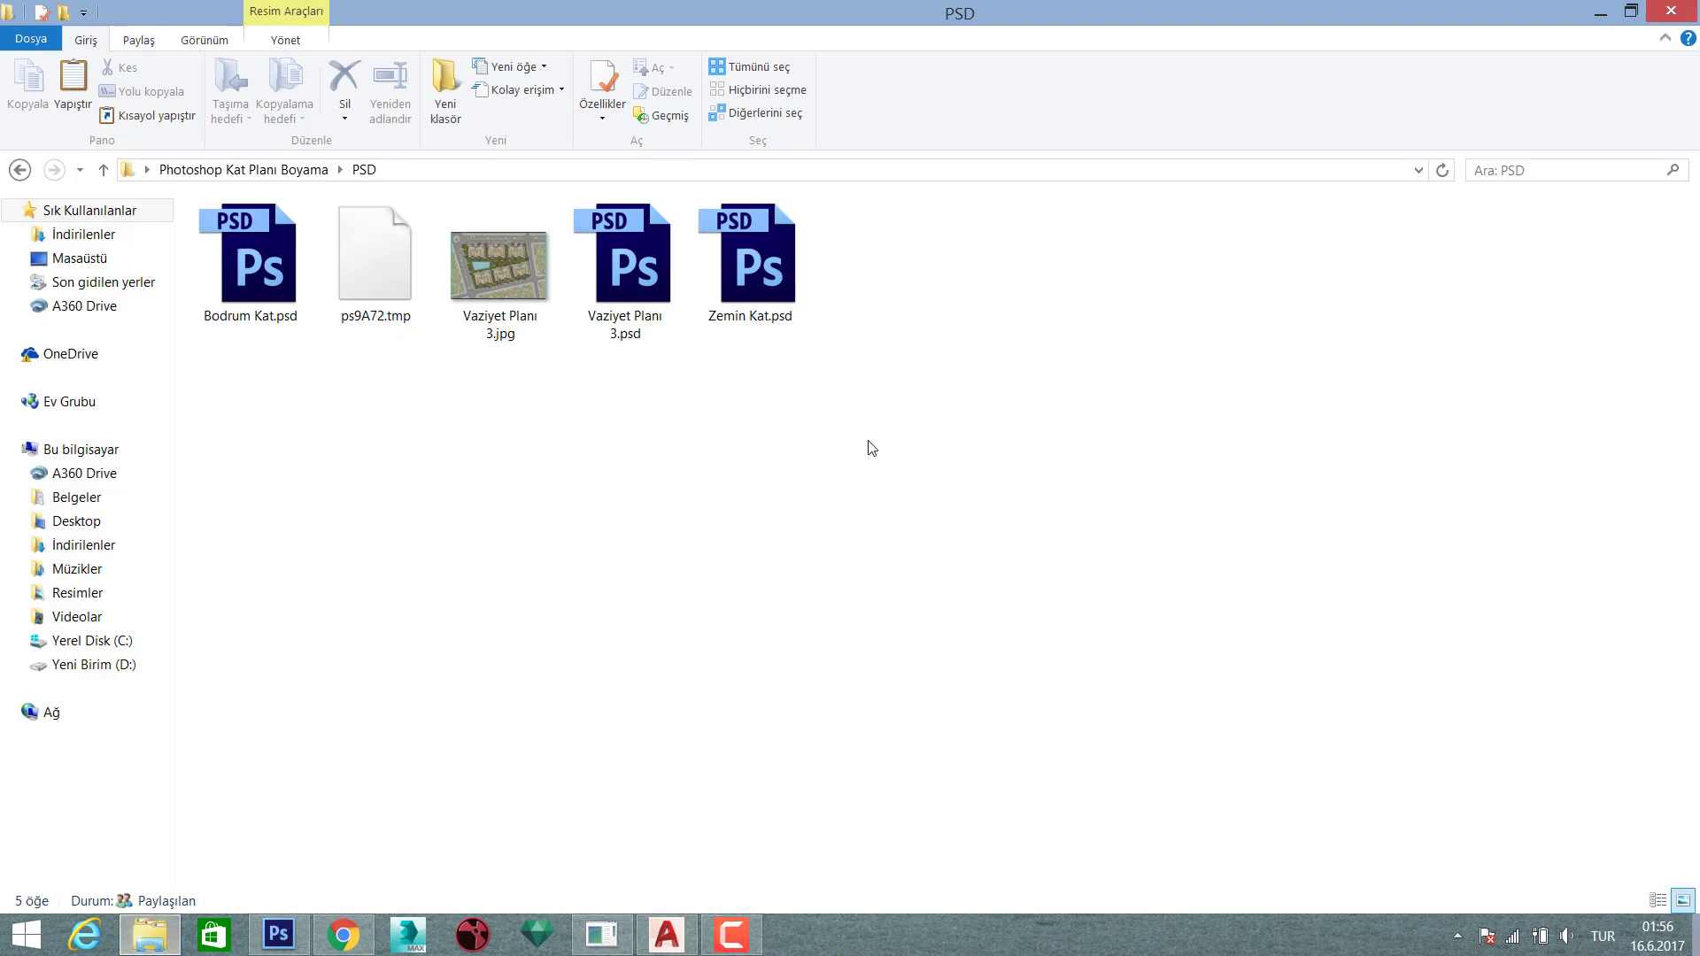
pyautogui.doubleClick(514, 262)
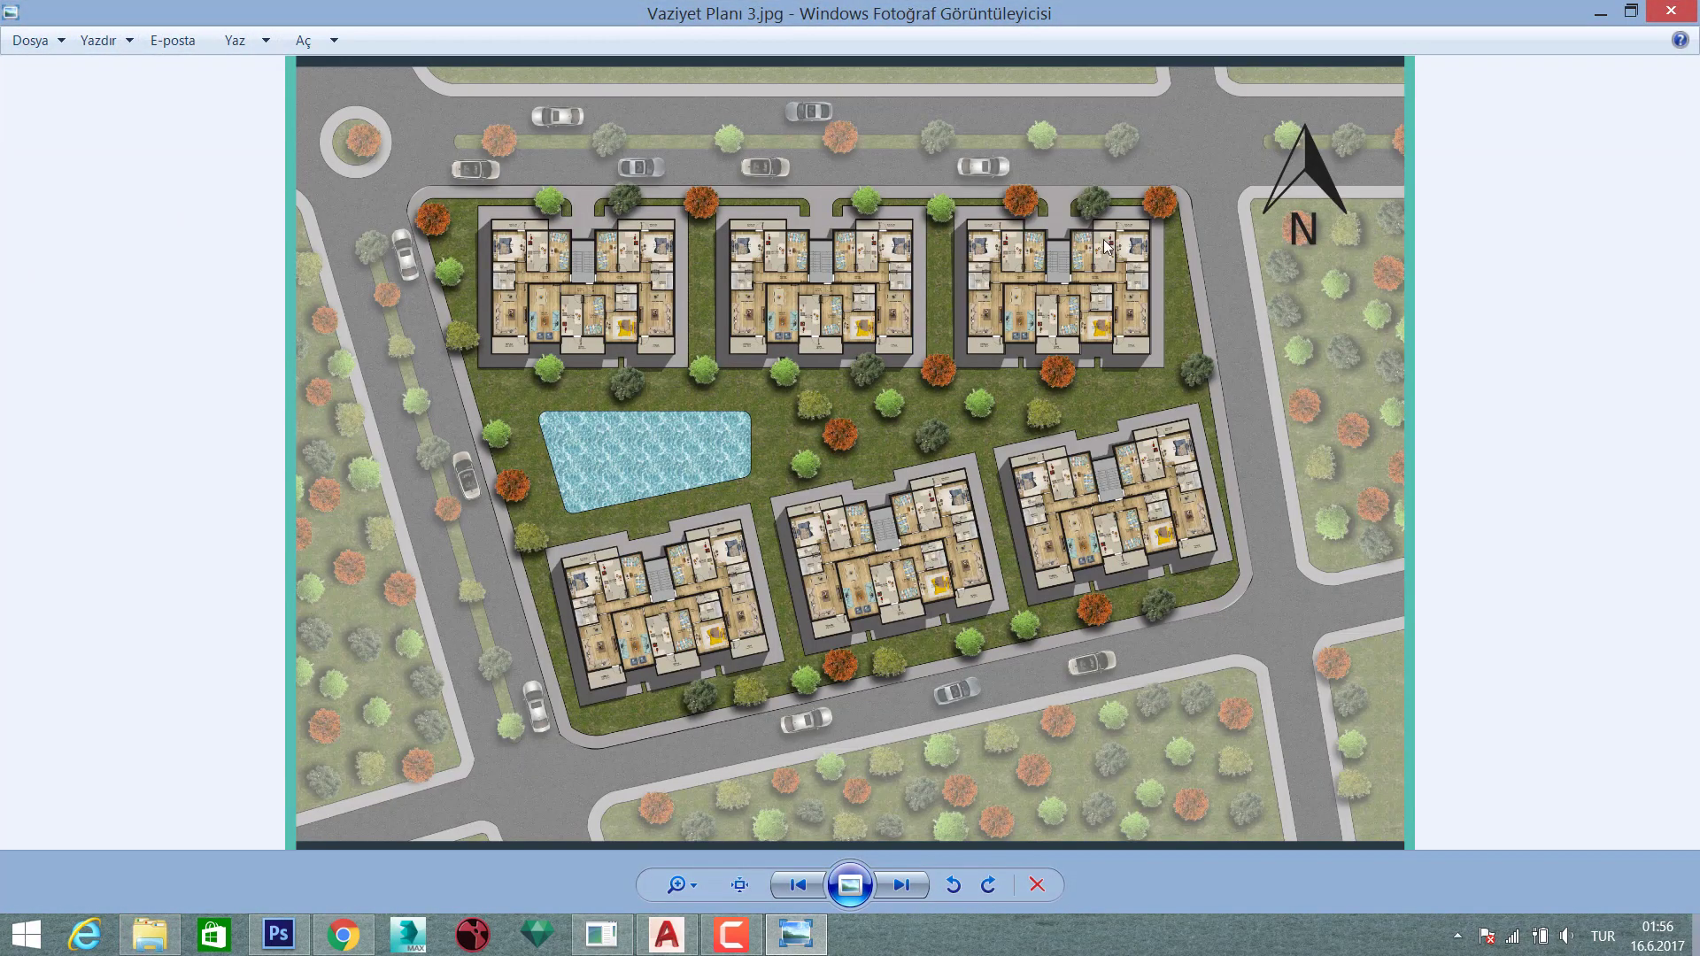